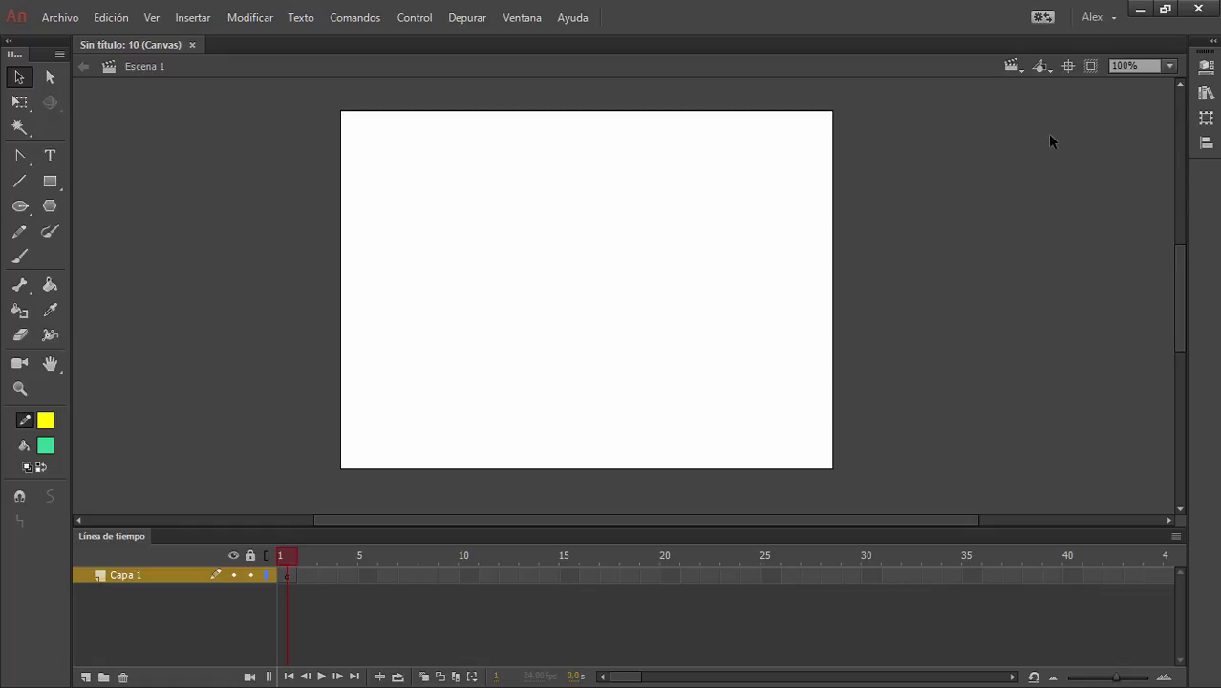
# Draw a rounded rectangle about 282 by 109 px with an 84 corner radius, green fill and a 19.15 blue stroke.
pyautogui.click(1205, 40)
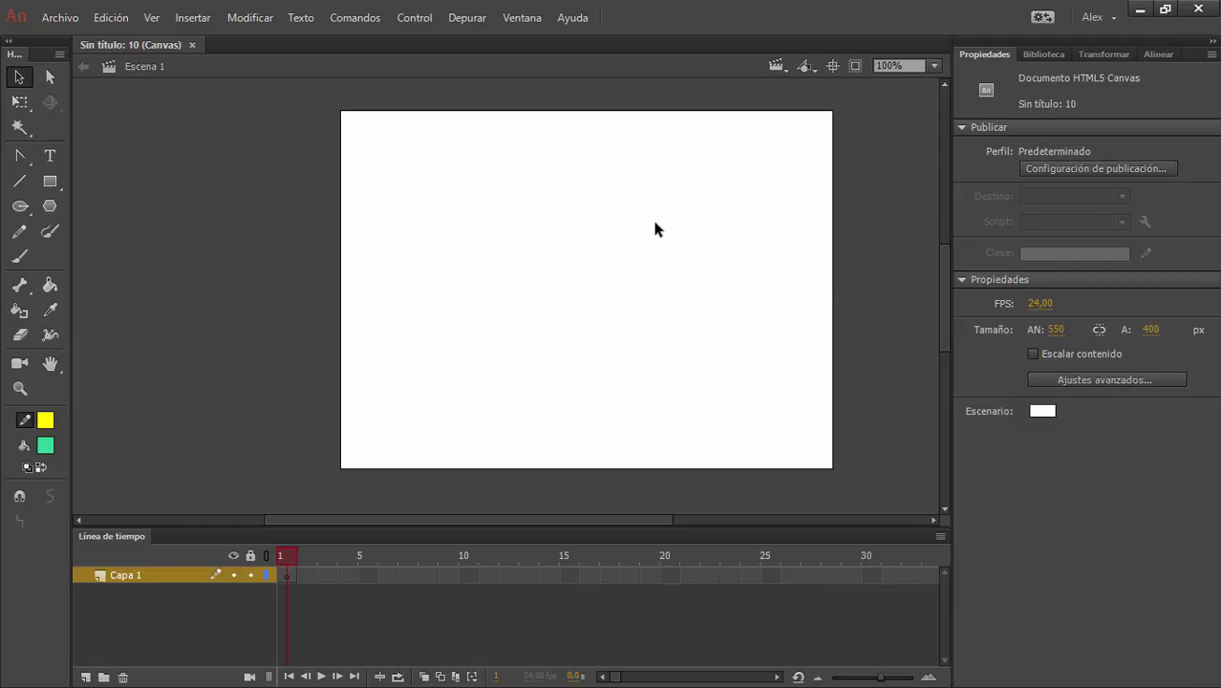
pyautogui.moveTo(630, 208); pyautogui.dragTo(506, 221)
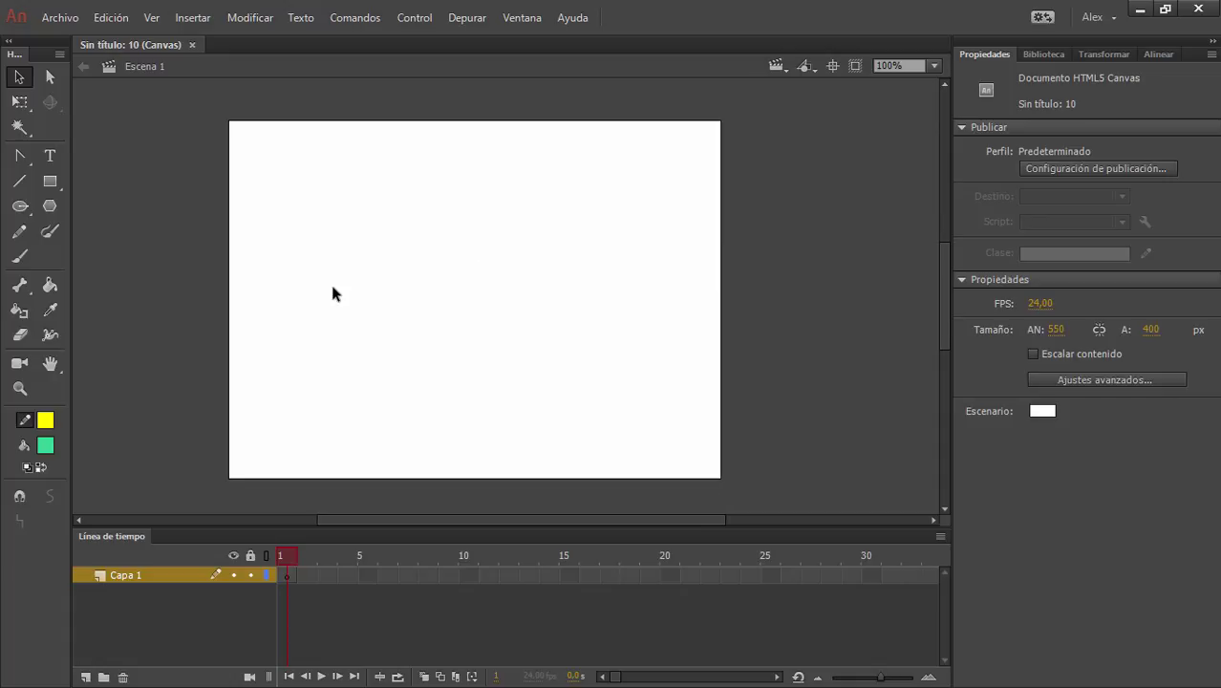
pyautogui.click(50, 181)
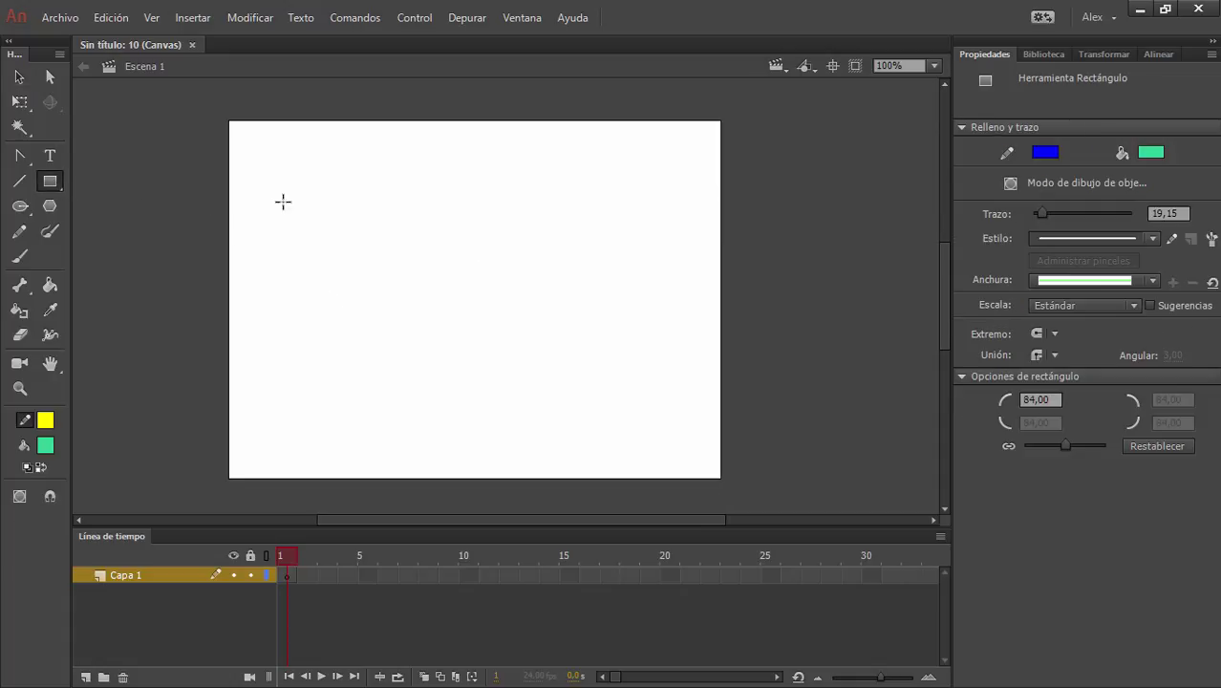
pyautogui.moveTo(267, 188)
pyautogui.mouseDown()
pyautogui.moveTo(327, 243)
pyautogui.moveTo(446, 291)
pyautogui.moveTo(531, 297)
pyautogui.mouseUp()
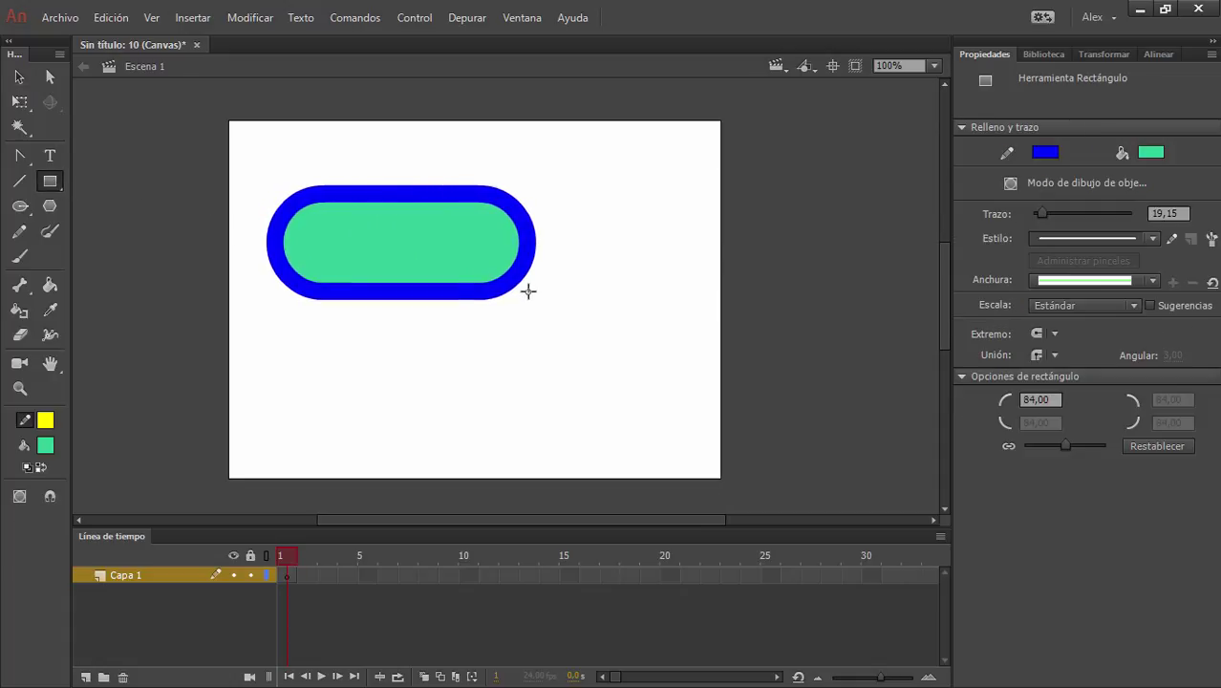
pyautogui.click(20, 79)
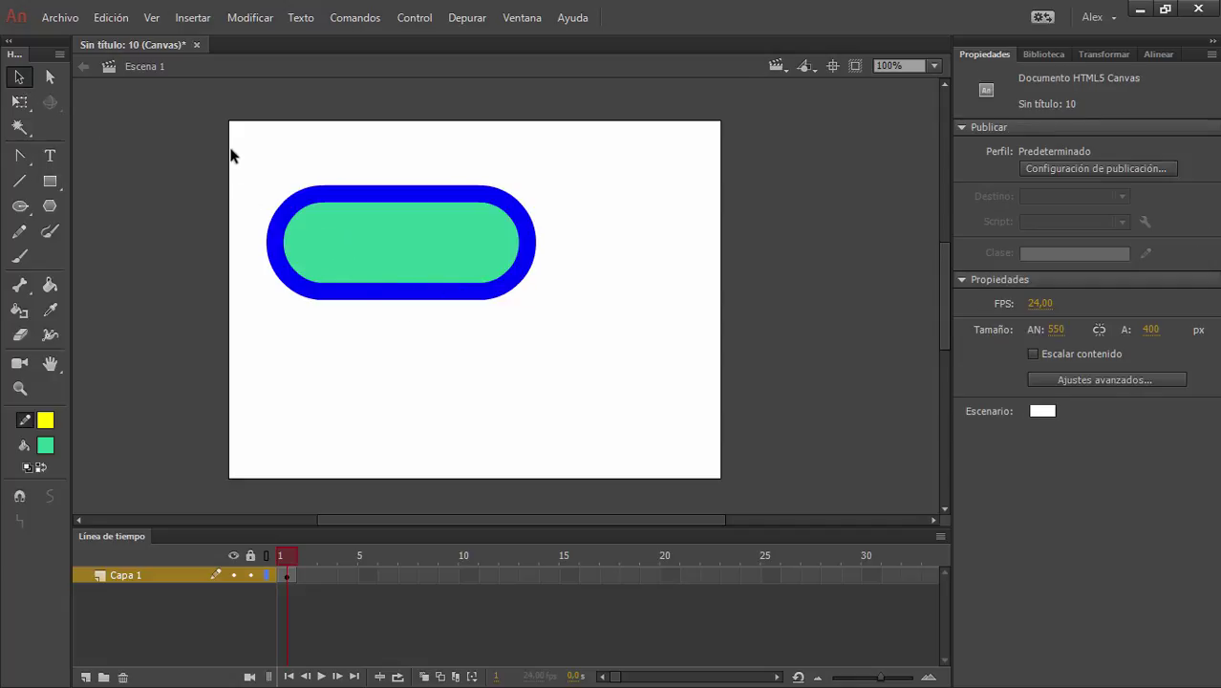
pyautogui.moveTo(231, 149); pyautogui.dragTo(569, 353)
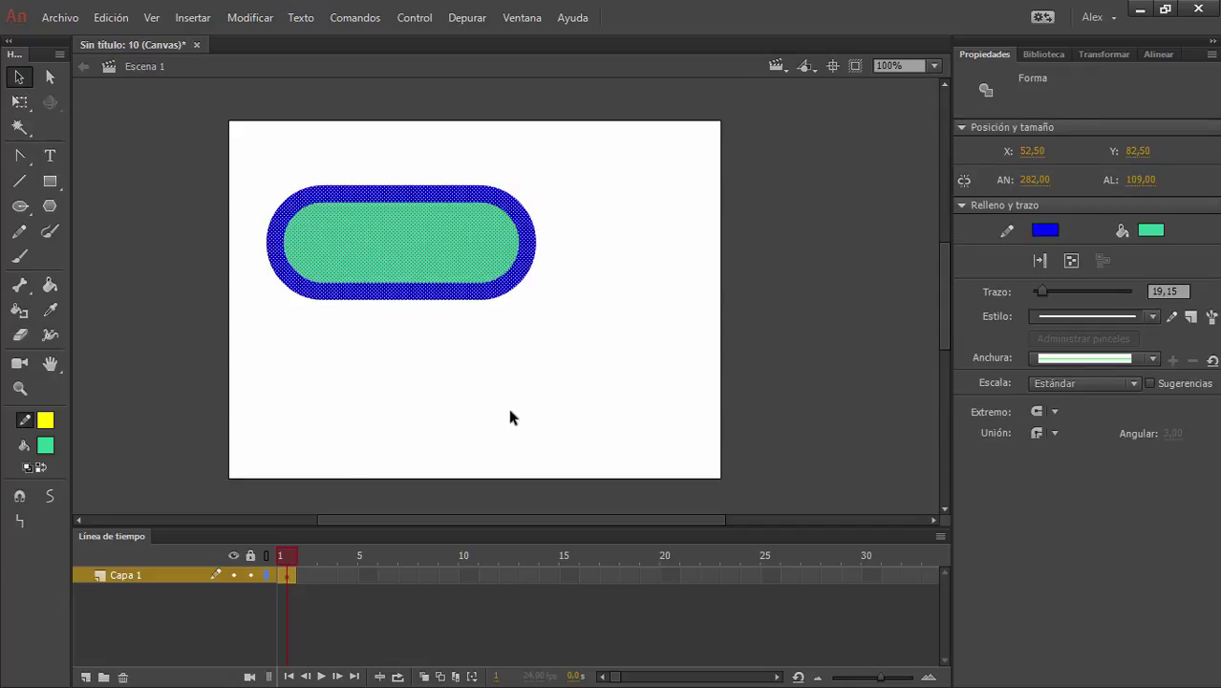
pyautogui.click(510, 412)
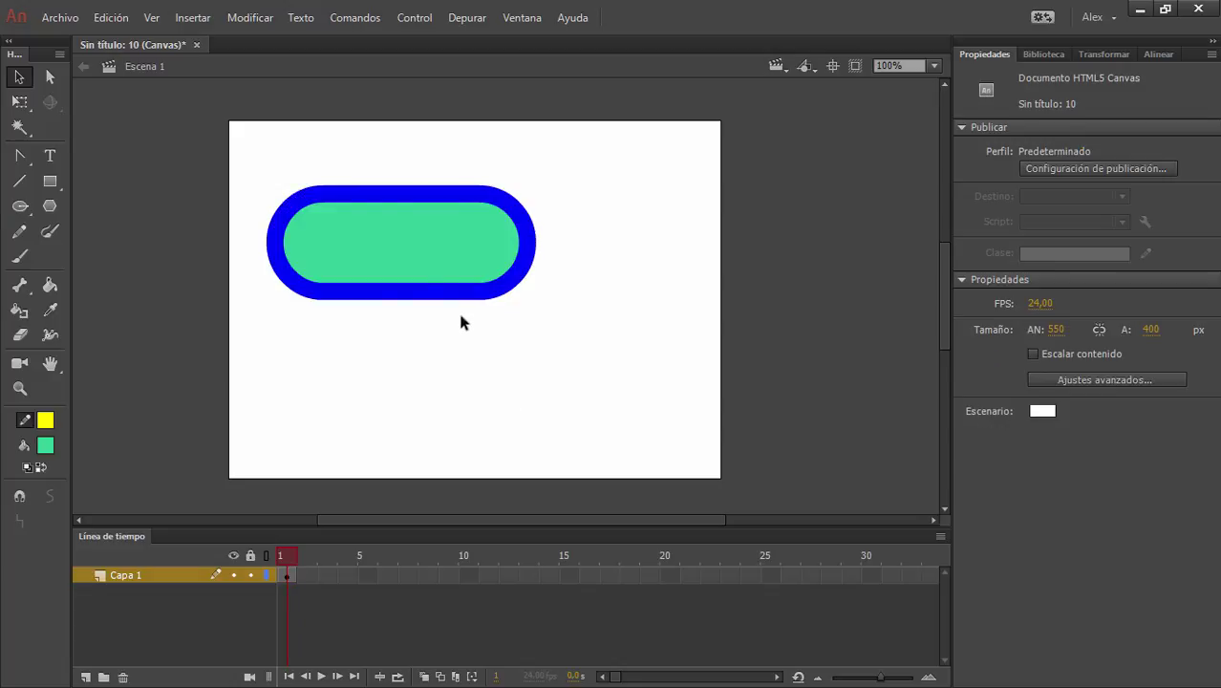
# Bend the rectangle's upper edge and right end into a cloud shape, and move its green fill below the outline.
pyautogui.moveTo(415, 202); pyautogui.dragTo(409, 154)
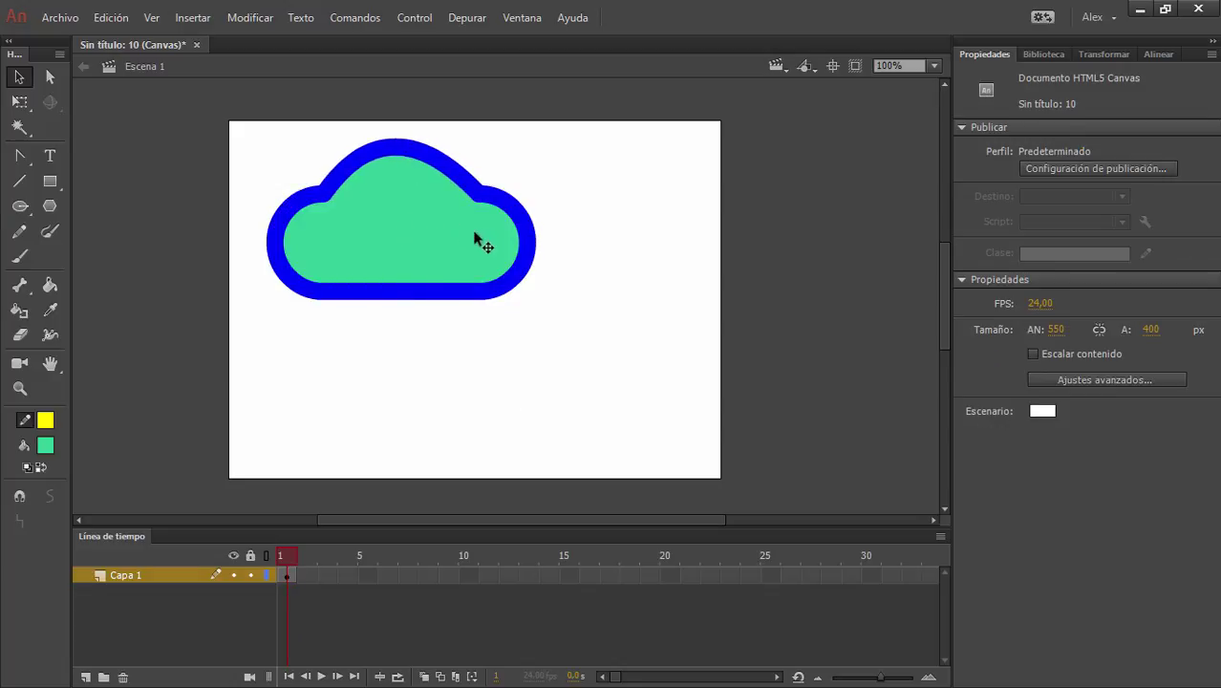
pyautogui.moveTo(535, 251)
pyautogui.mouseDown()
pyautogui.moveTo(553, 253)
pyautogui.moveTo(526, 217)
pyautogui.moveTo(537, 207)
pyautogui.moveTo(538, 236)
pyautogui.mouseUp()
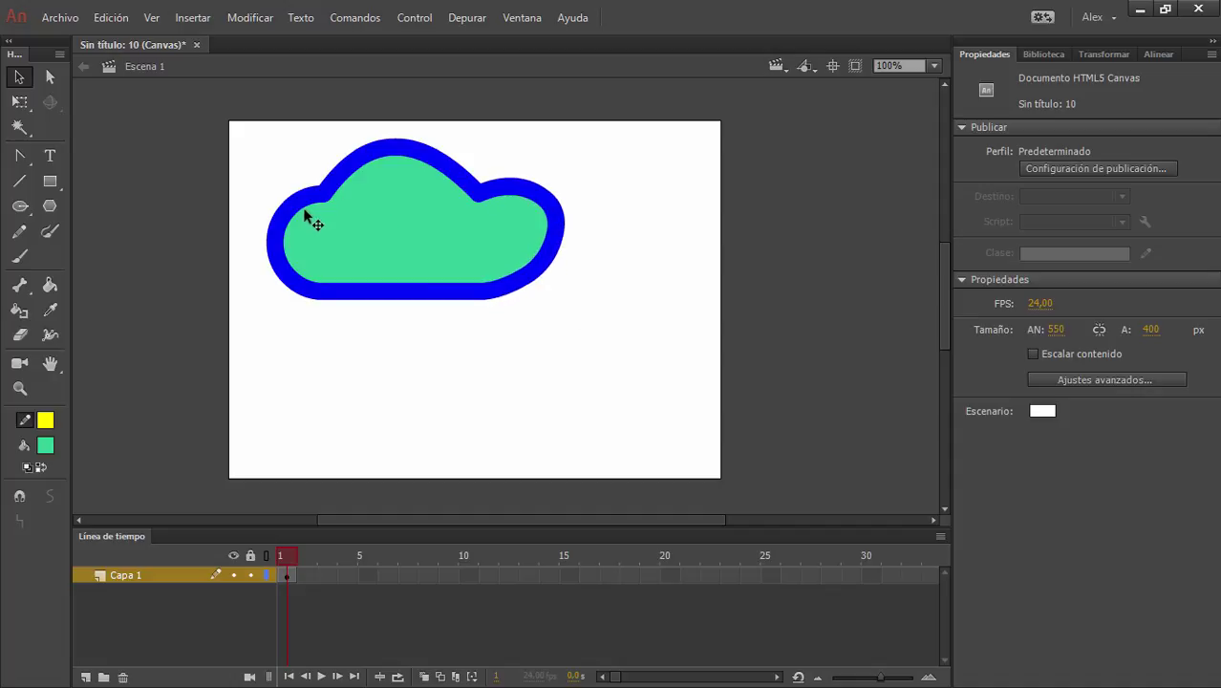
pyautogui.moveTo(311, 218); pyautogui.dragTo(313, 378)
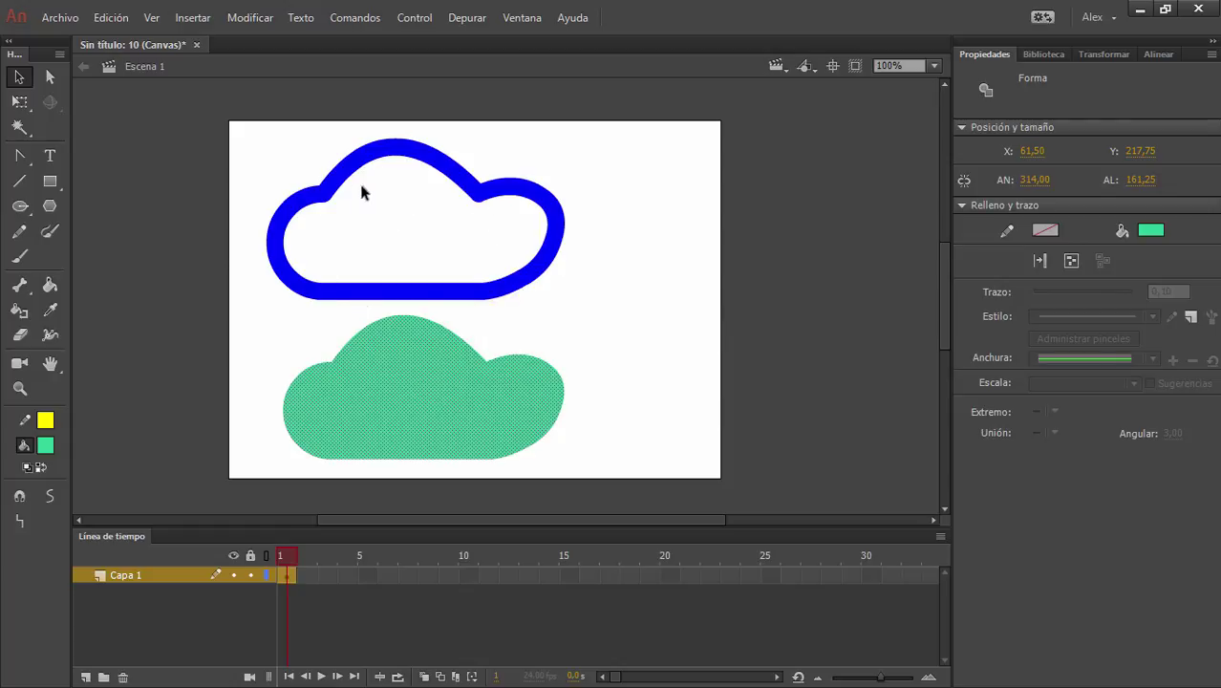
pyautogui.click(604, 414)
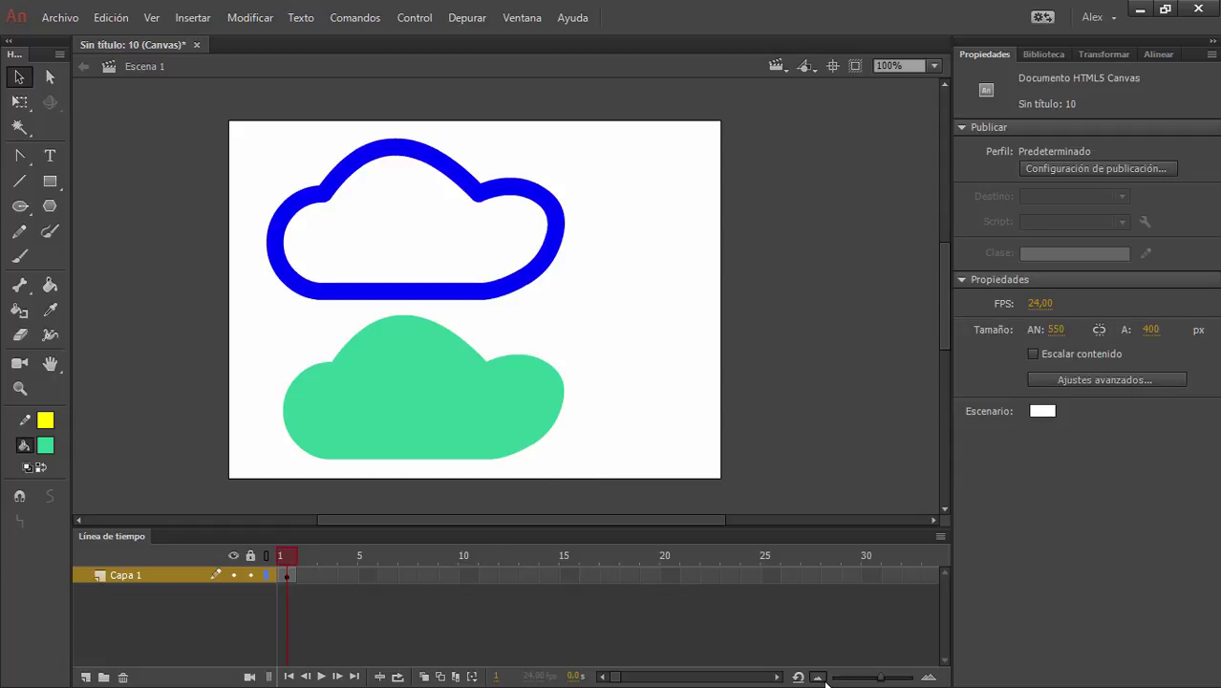
# Delete the blue cloud outline and its separated green fill from the stage.
pyautogui.click(817, 678)
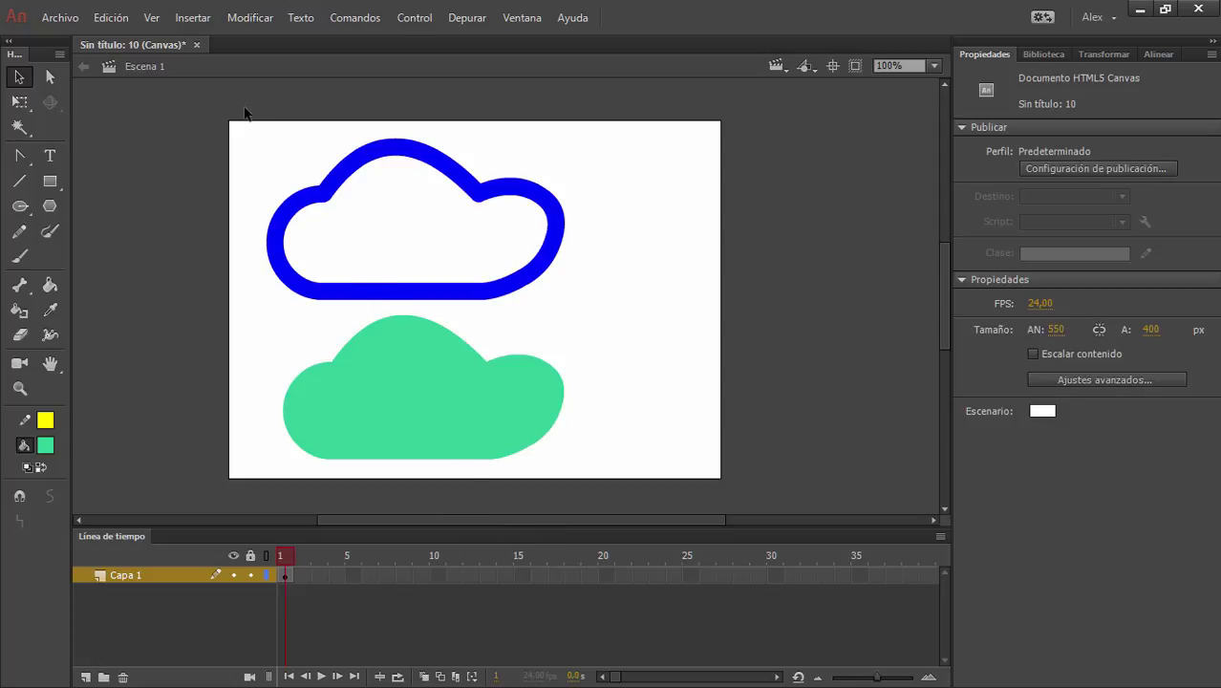
pyautogui.click(1046, 55)
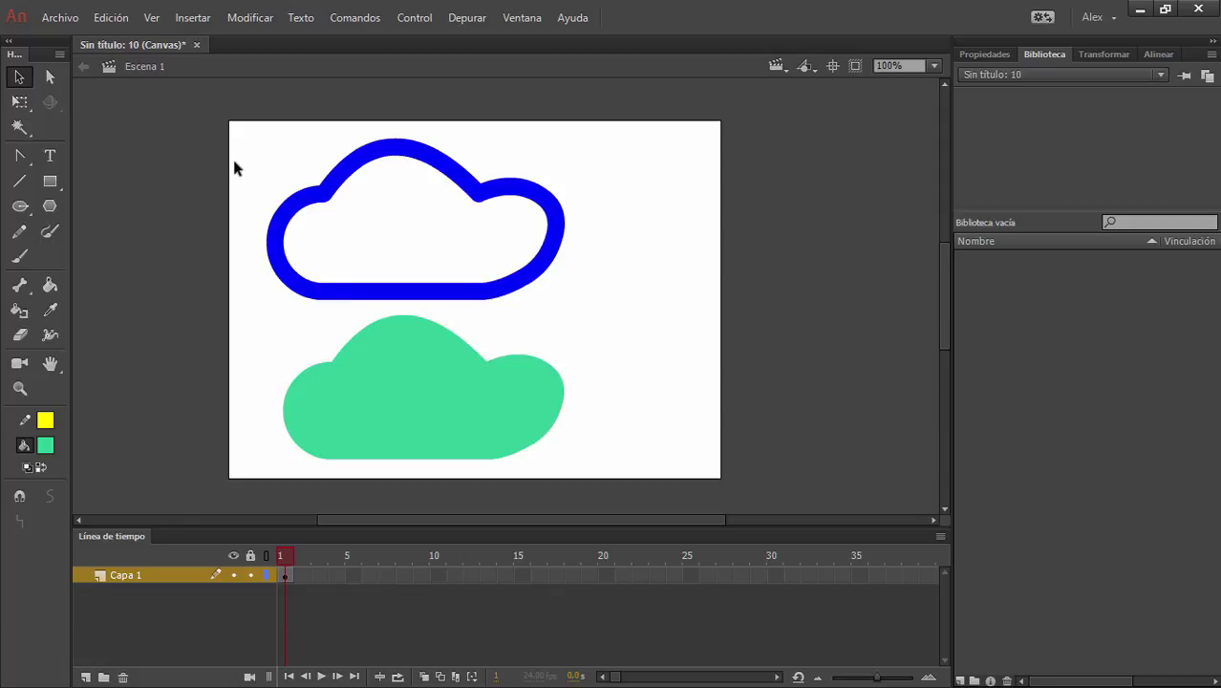
pyautogui.moveTo(216, 136); pyautogui.dragTo(663, 507)
pyautogui.press('Delete')
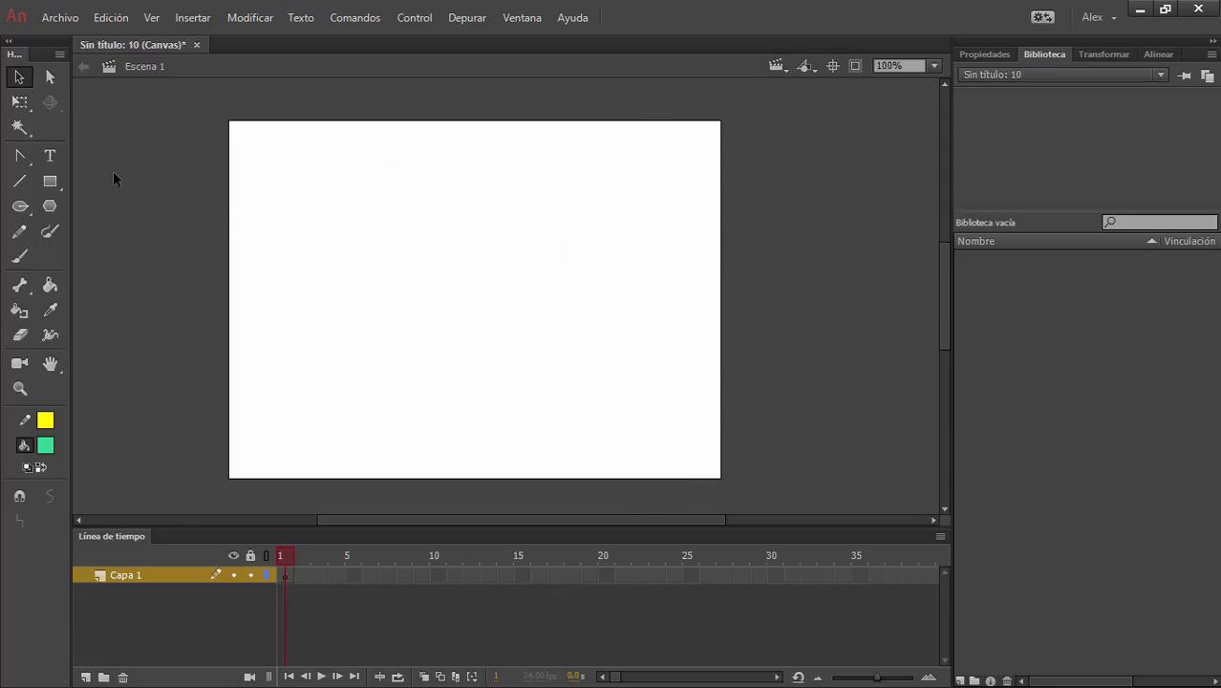
# Draw a five-pointed star about 165 by 157 px with the PolyStar tool and move it fully inside the stage.
pyautogui.click(49, 205)
pyautogui.moveTo(307, 207); pyautogui.dragTo(360, 268)
pyautogui.press('v')
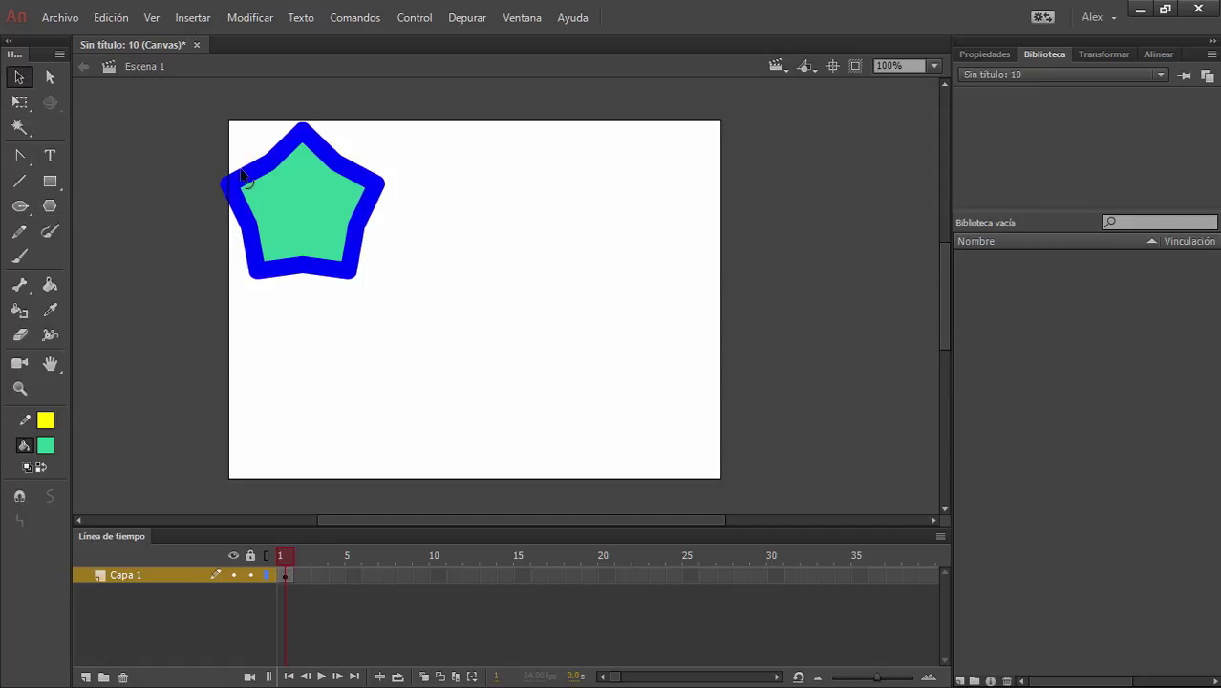
pyautogui.moveTo(177, 97); pyautogui.dragTo(355, 258)
pyautogui.moveTo(319, 199); pyautogui.dragTo(359, 254)
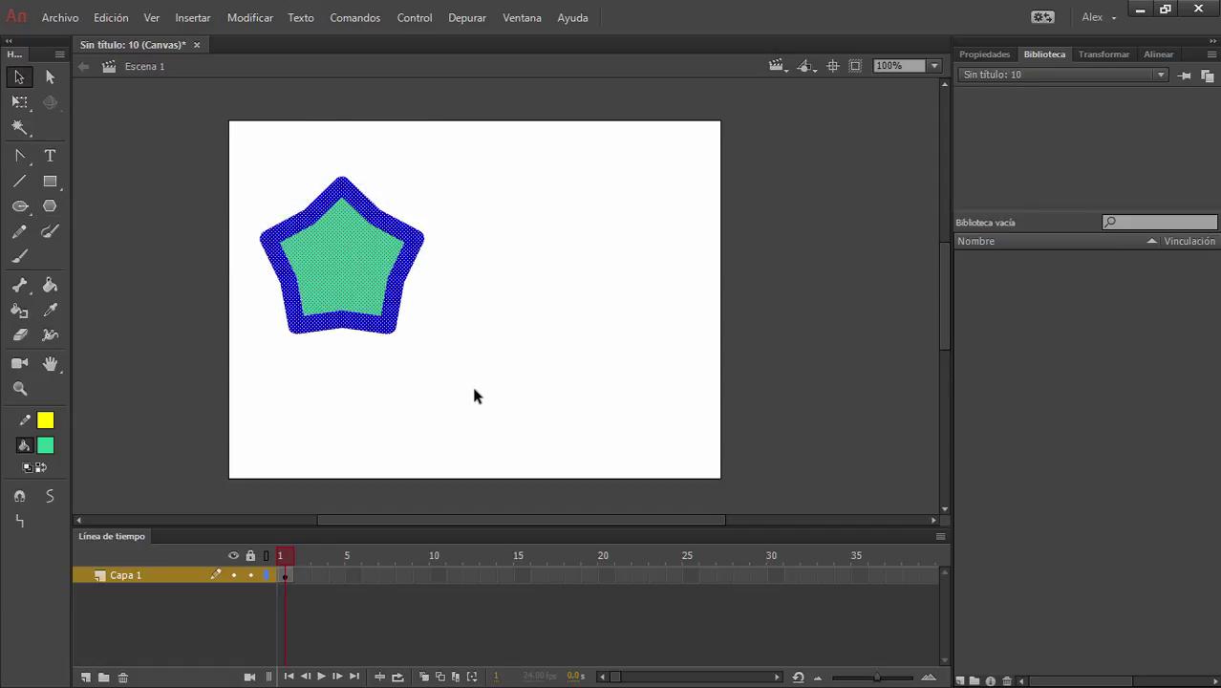
pyautogui.click(472, 390)
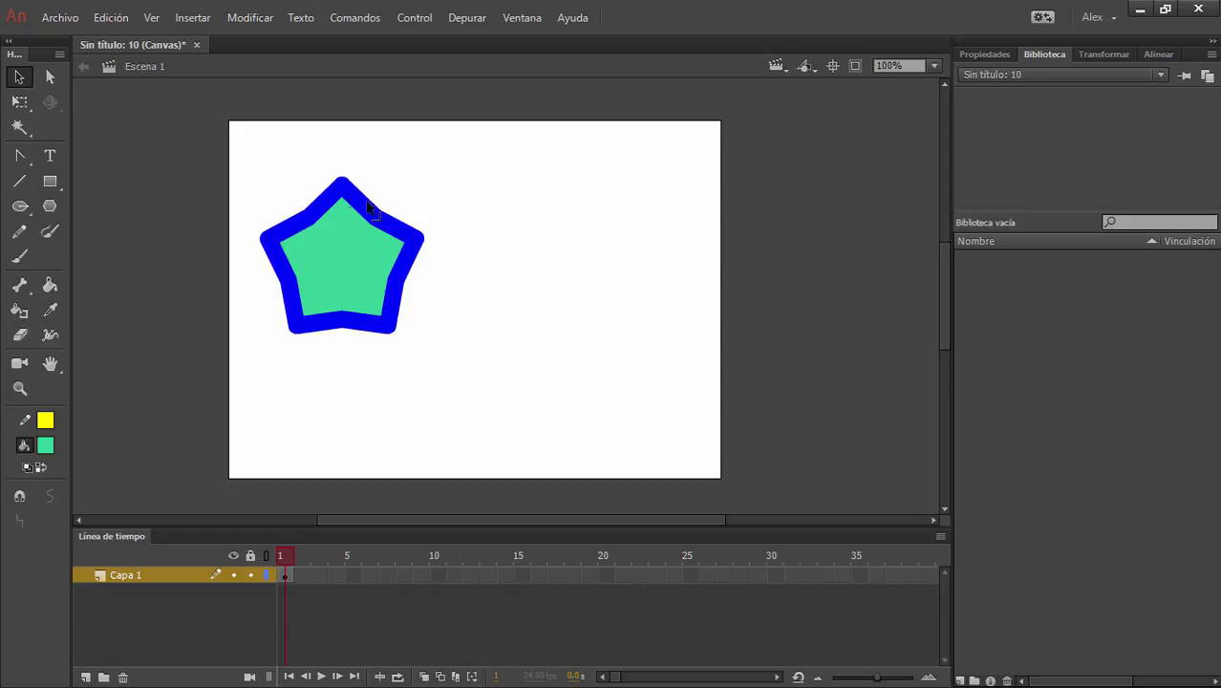
# Reduce the stroke thickness of the whole star to 8.20.
pyautogui.moveTo(238, 145)
pyautogui.mouseDown()
pyautogui.moveTo(314, 272)
pyautogui.moveTo(467, 386)
pyautogui.mouseUp()
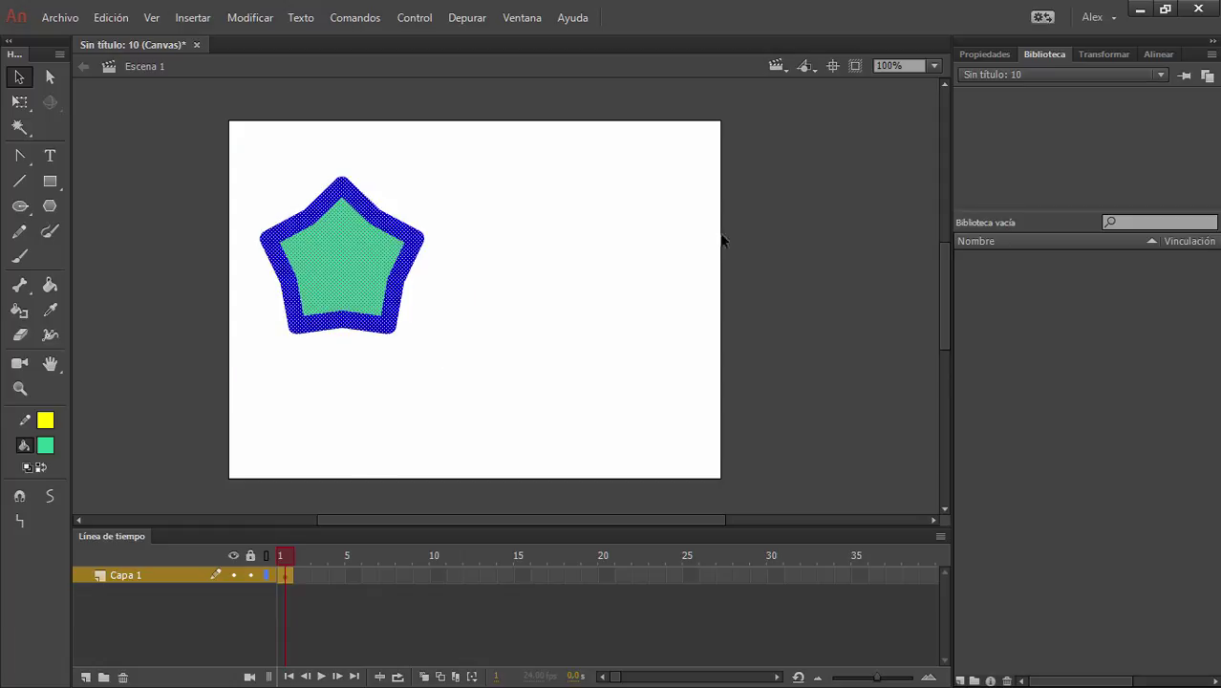
pyautogui.click(980, 58)
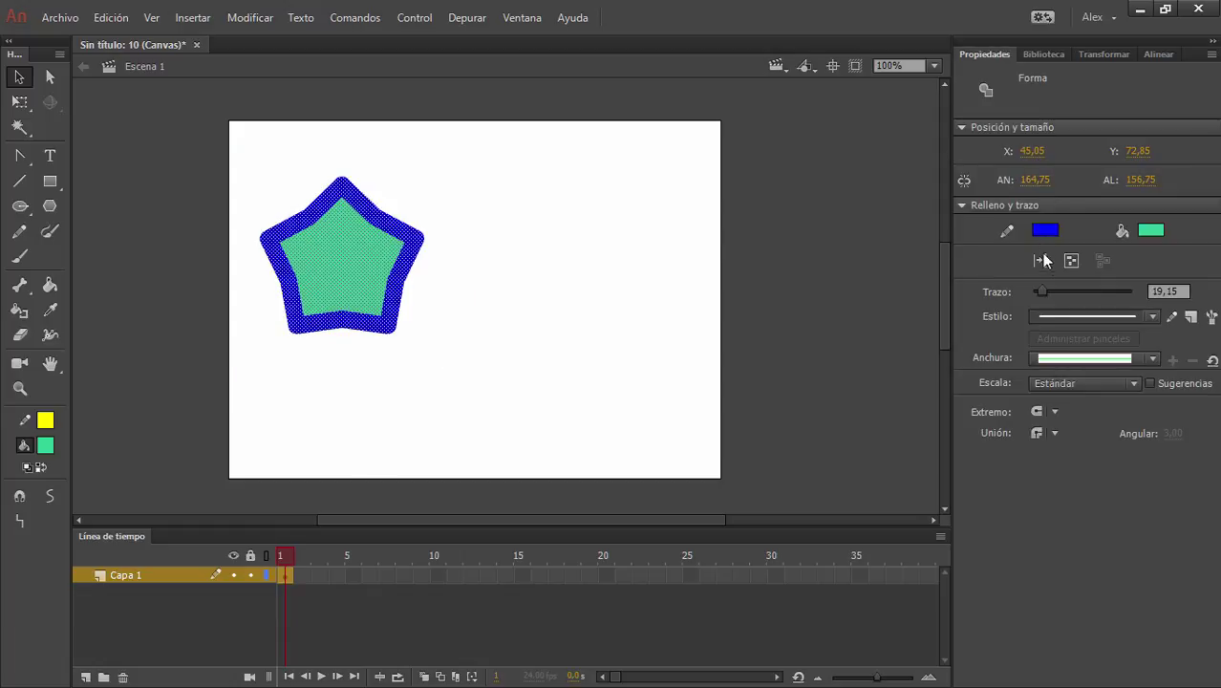
pyautogui.moveTo(1039, 298); pyautogui.dragTo(1036, 292)
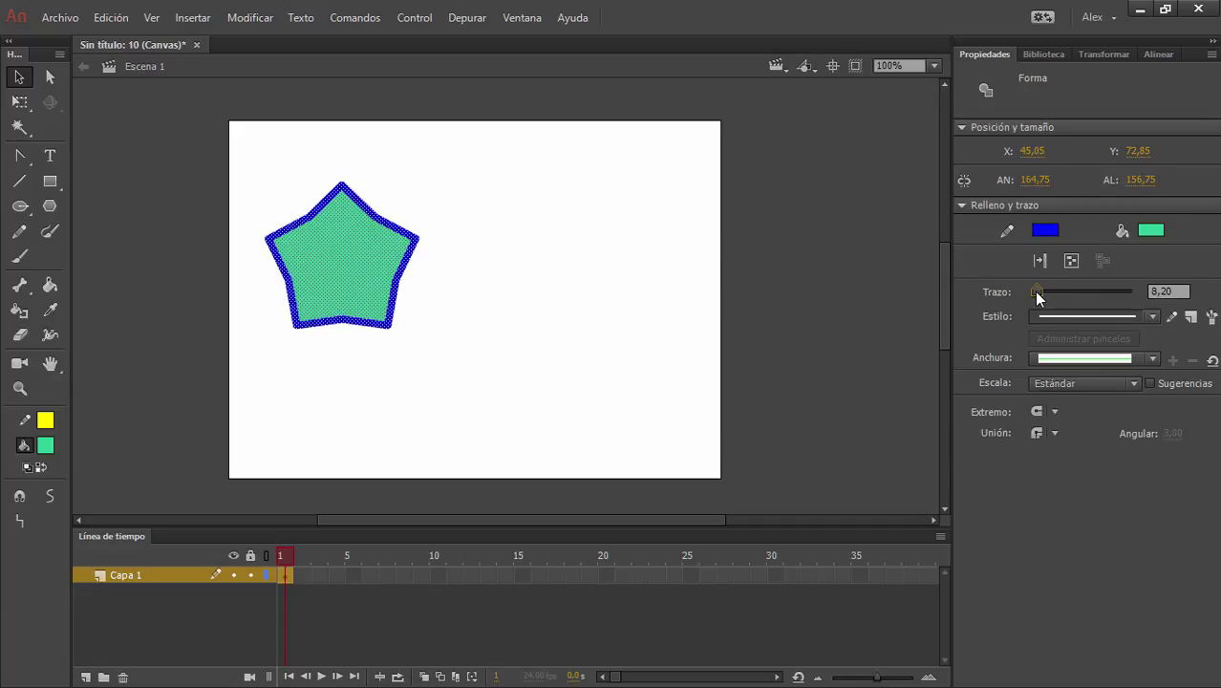
pyautogui.click(487, 333)
pyautogui.moveTo(224, 151)
pyautogui.mouseDown()
pyautogui.moveTo(524, 396)
pyautogui.moveTo(491, 392)
pyautogui.mouseUp()
pyautogui.click(480, 296)
# Move the star with its outline to the stage's upper-left corner, at about X 15, Y 15.
pyautogui.moveTo(218, 150); pyautogui.dragTo(430, 338)
pyautogui.moveTo(363, 263); pyautogui.dragTo(336, 214)
pyautogui.click(226, 265)
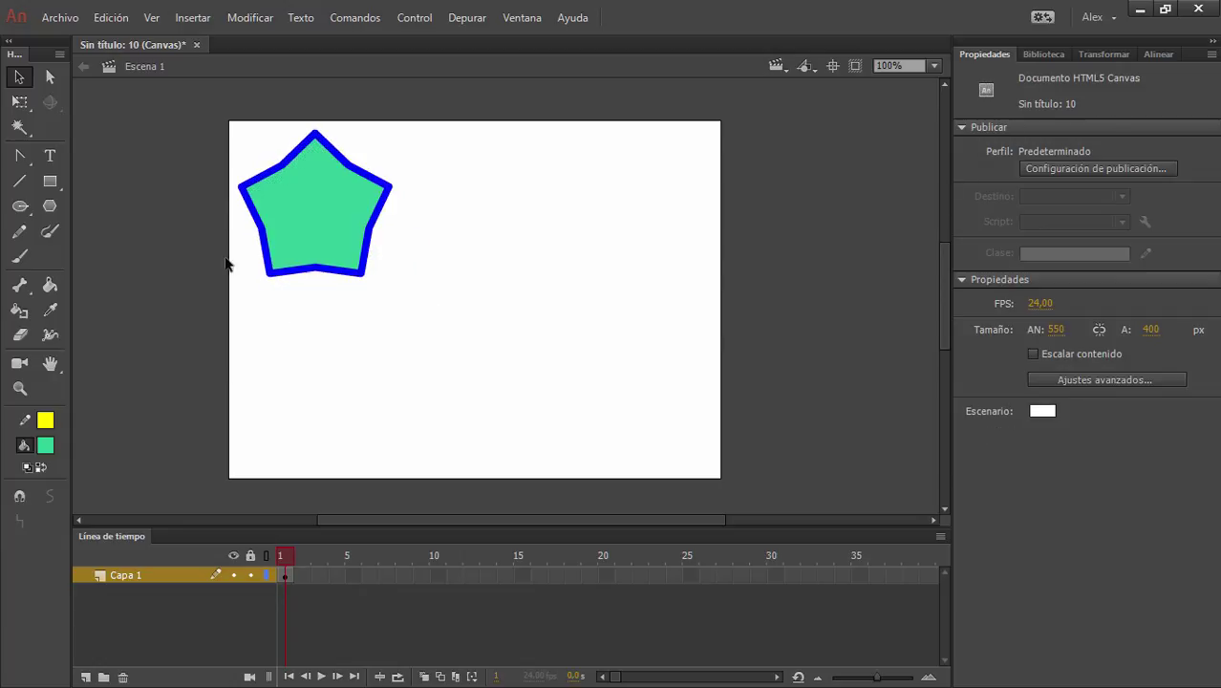
pyautogui.click(49, 206)
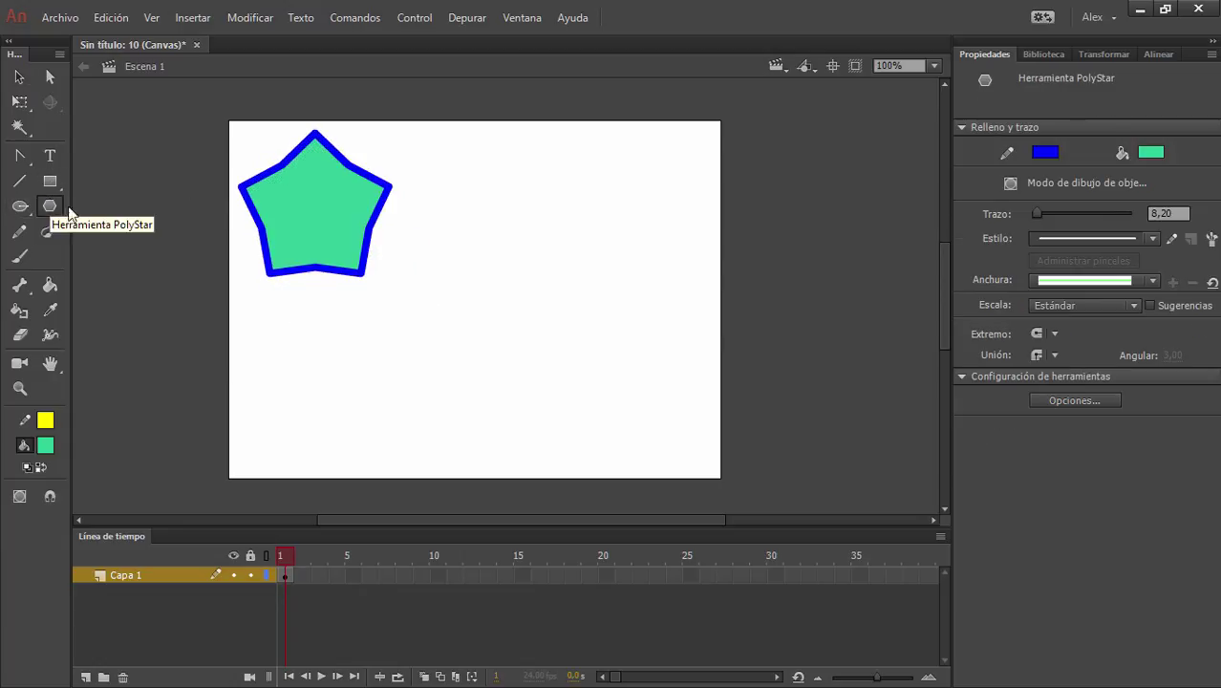
pyautogui.press('v')
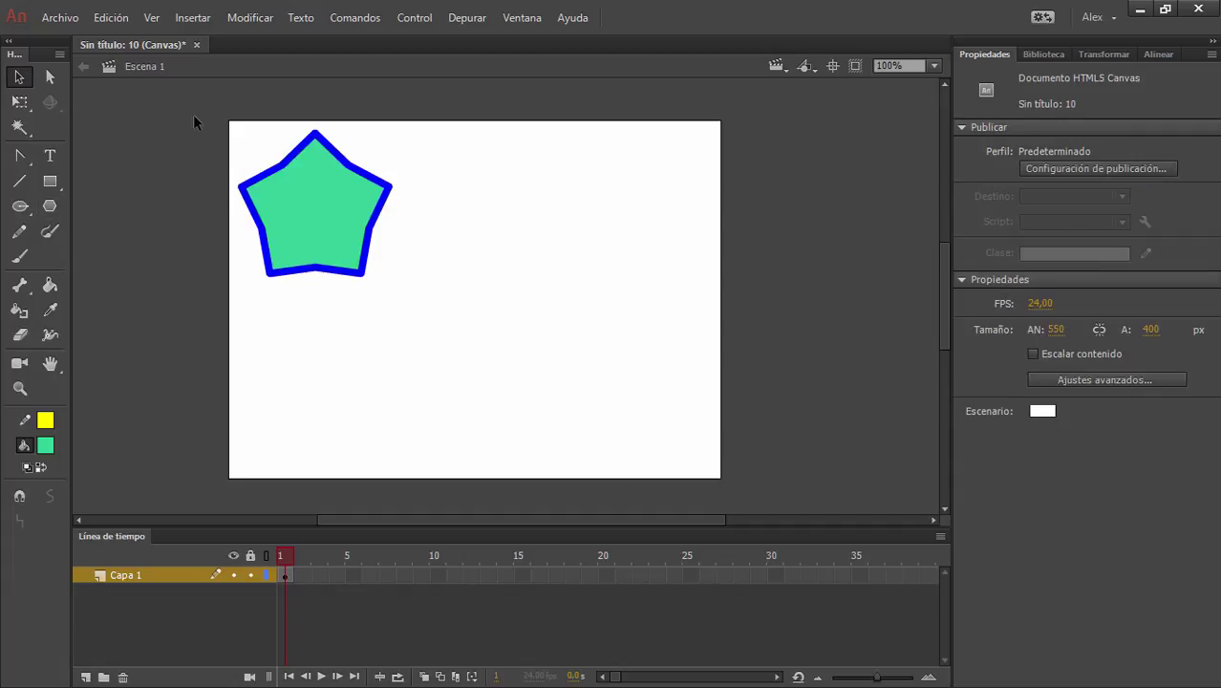
# Duplicate the star across and down the stage to make two rows of three stars.
pyautogui.moveTo(214, 112)
pyautogui.mouseDown()
pyautogui.moveTo(341, 191)
pyautogui.moveTo(421, 308)
pyautogui.mouseUp()
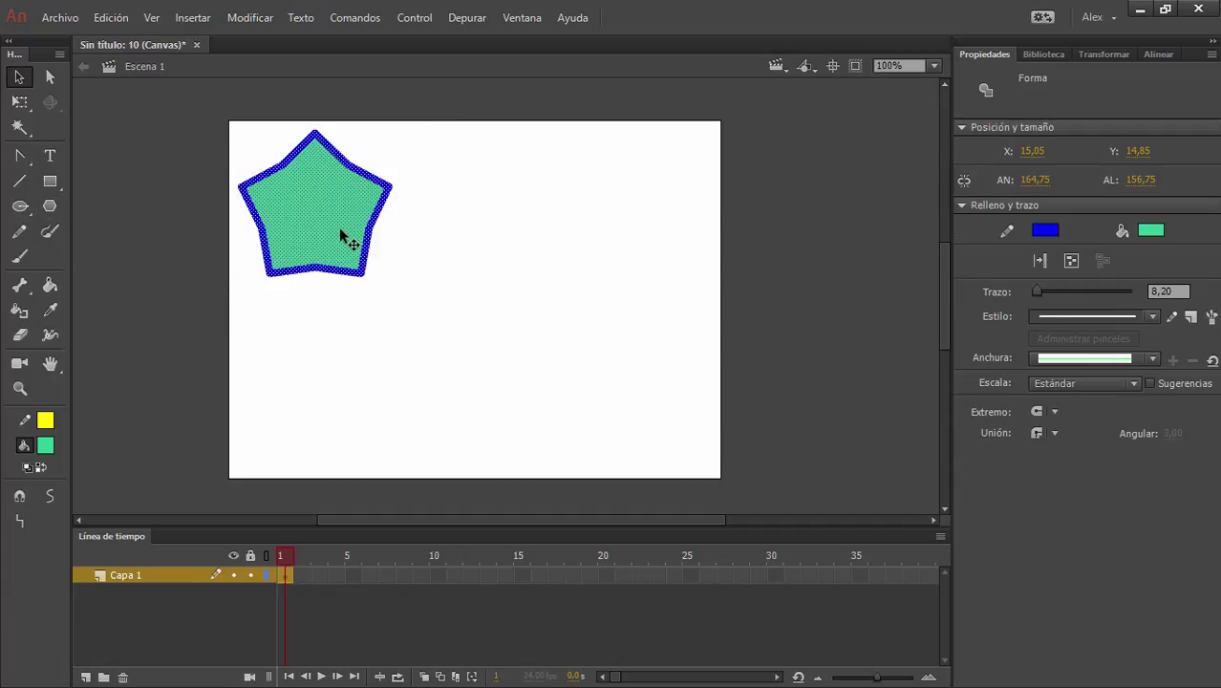
pyautogui.moveTo(306, 216); pyautogui.dragTo(634, 212)
pyautogui.moveTo(201, 109); pyautogui.dragTo(770, 306)
pyautogui.moveTo(485, 207); pyautogui.dragTo(477, 365)
pyautogui.click(740, 327)
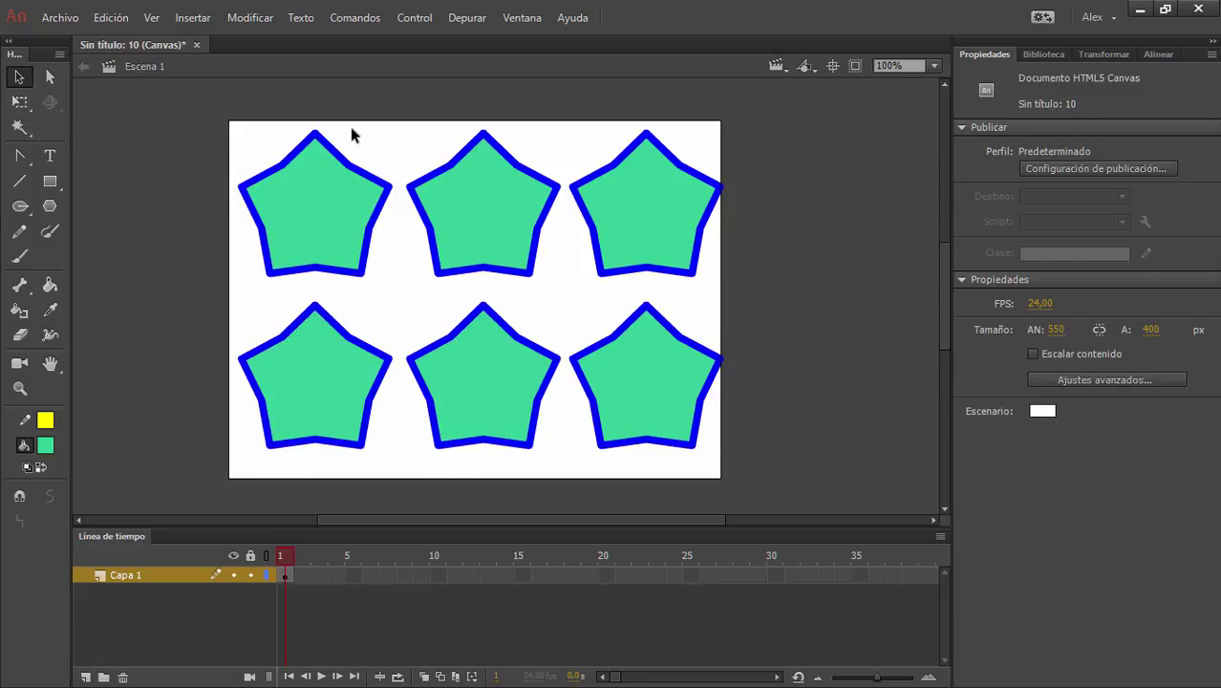
# Delete the five duplicate stars, keeping only the original in the stage's upper-left corner.
pyautogui.moveTo(782, 495); pyautogui.dragTo(404, 122)
pyautogui.press('Delete')
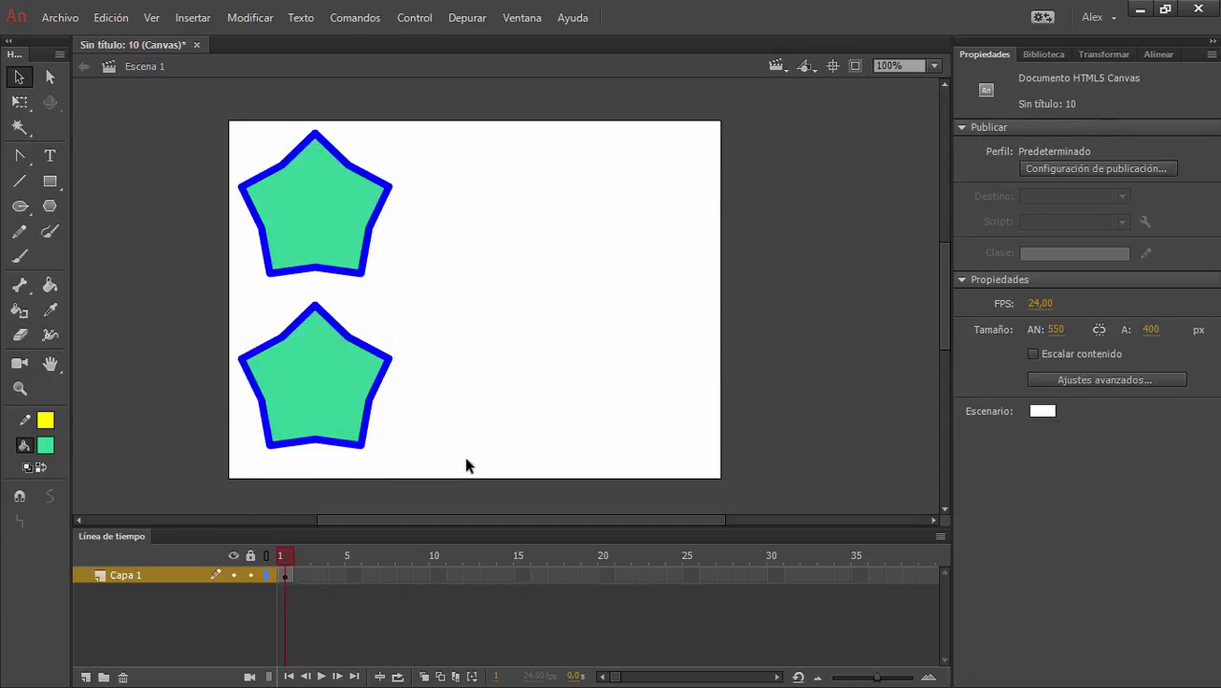
pyautogui.moveTo(447, 493); pyautogui.dragTo(198, 293)
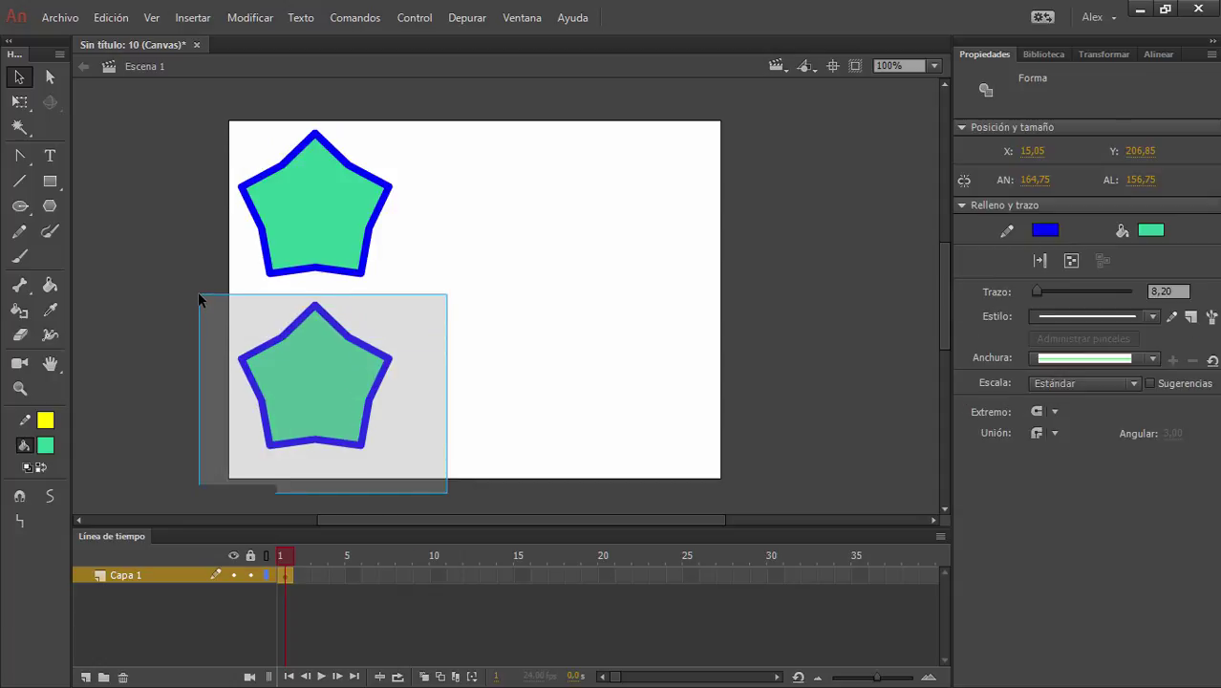
pyautogui.press('Delete')
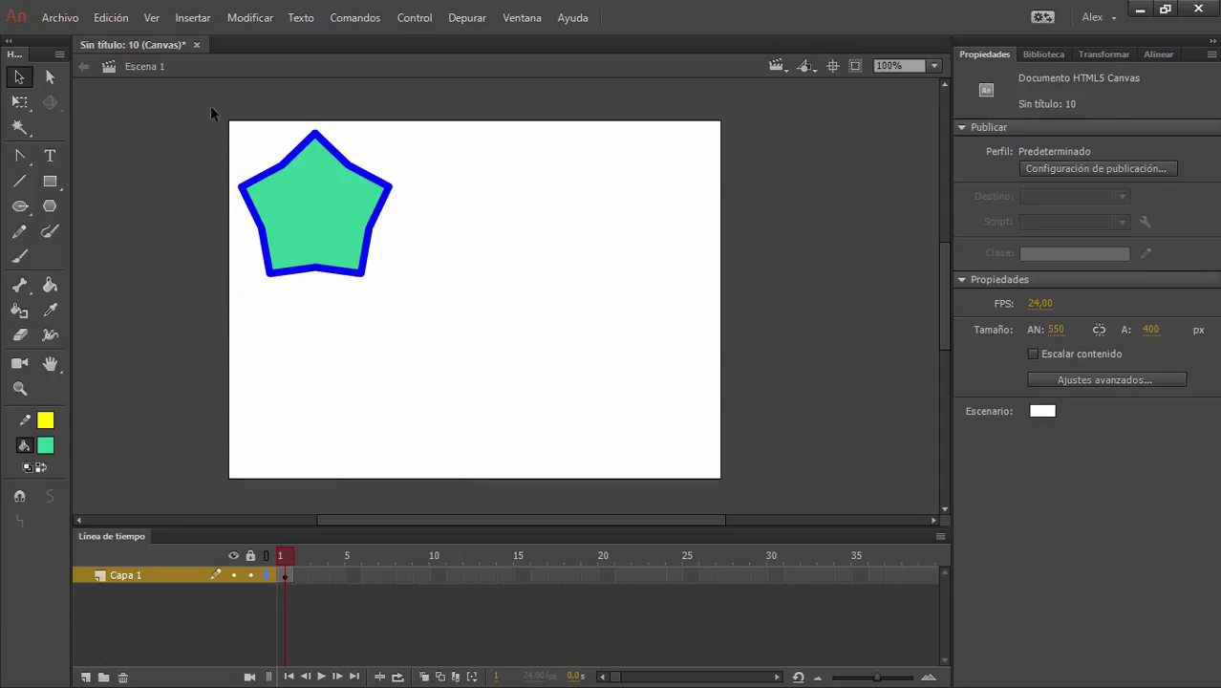
# Move the whole star to about X 86.6, Y 51.5 on the stage and display the document's library.
pyautogui.moveTo(234, 150); pyautogui.dragTo(436, 307)
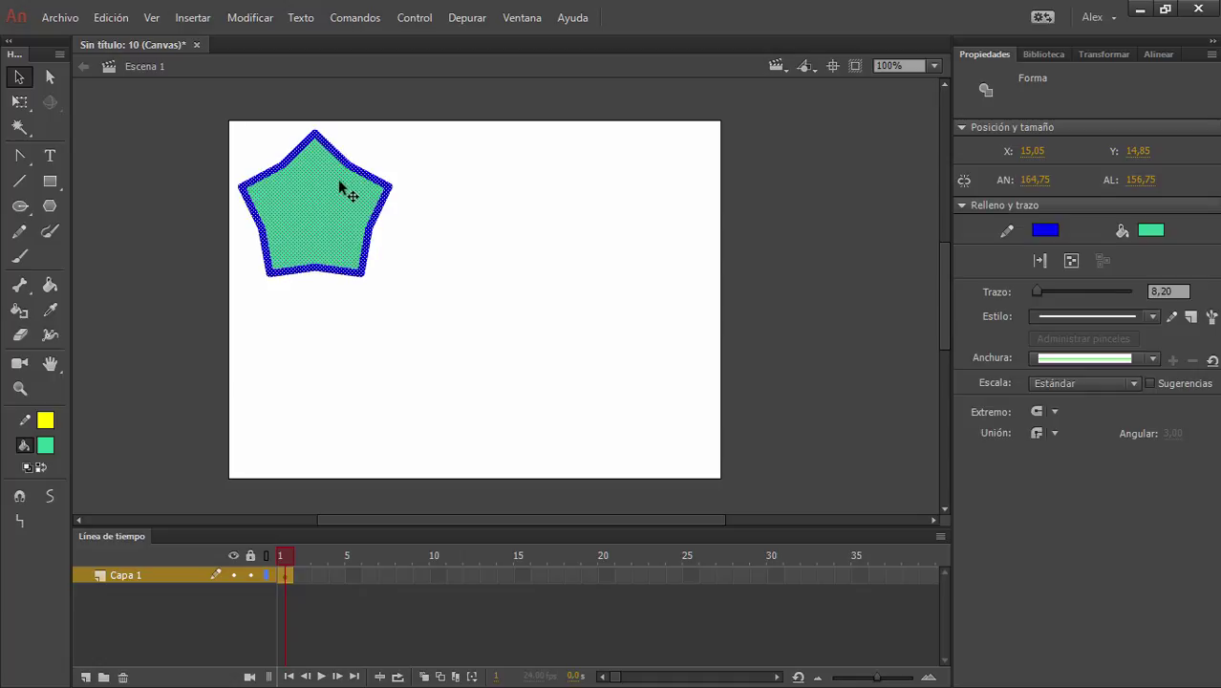
pyautogui.moveTo(337, 200); pyautogui.dragTo(400, 233)
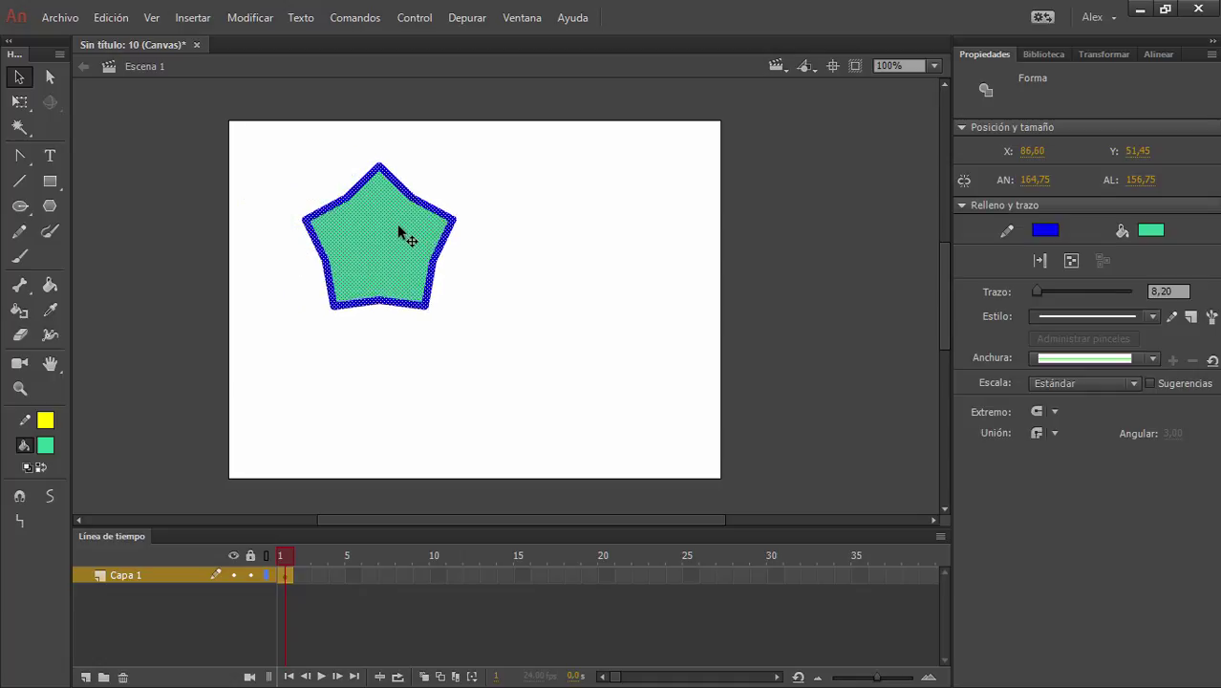
pyautogui.click(1043, 55)
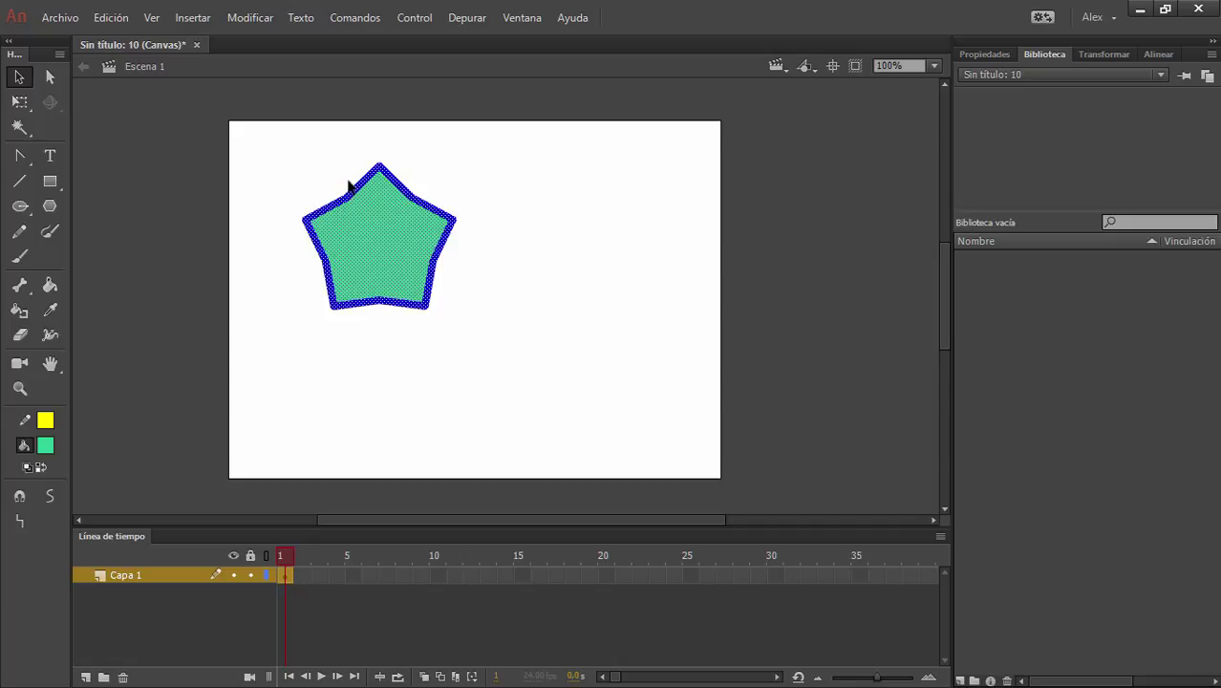
# Convert the star into a movie clip symbol named Símbolo 1 and move its instance to the stage's upper-left corner.
pyautogui.click(252, 18)
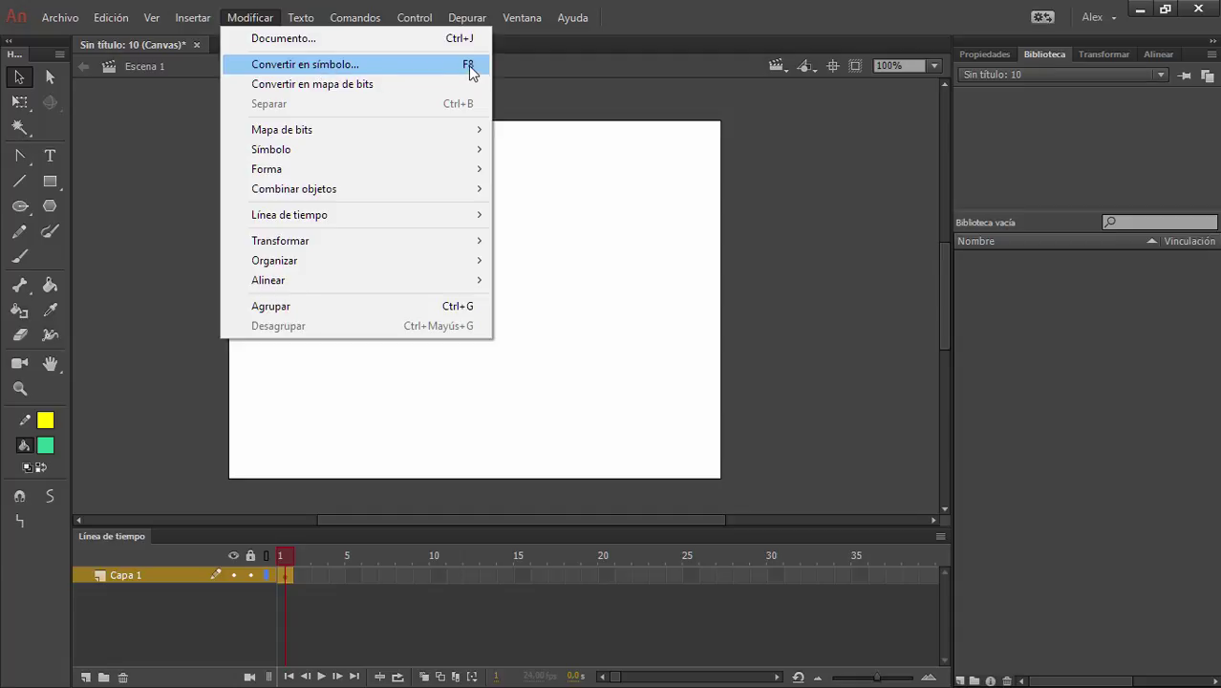
pyautogui.click(338, 65)
pyautogui.moveTo(379, 83); pyautogui.dragTo(606, 177)
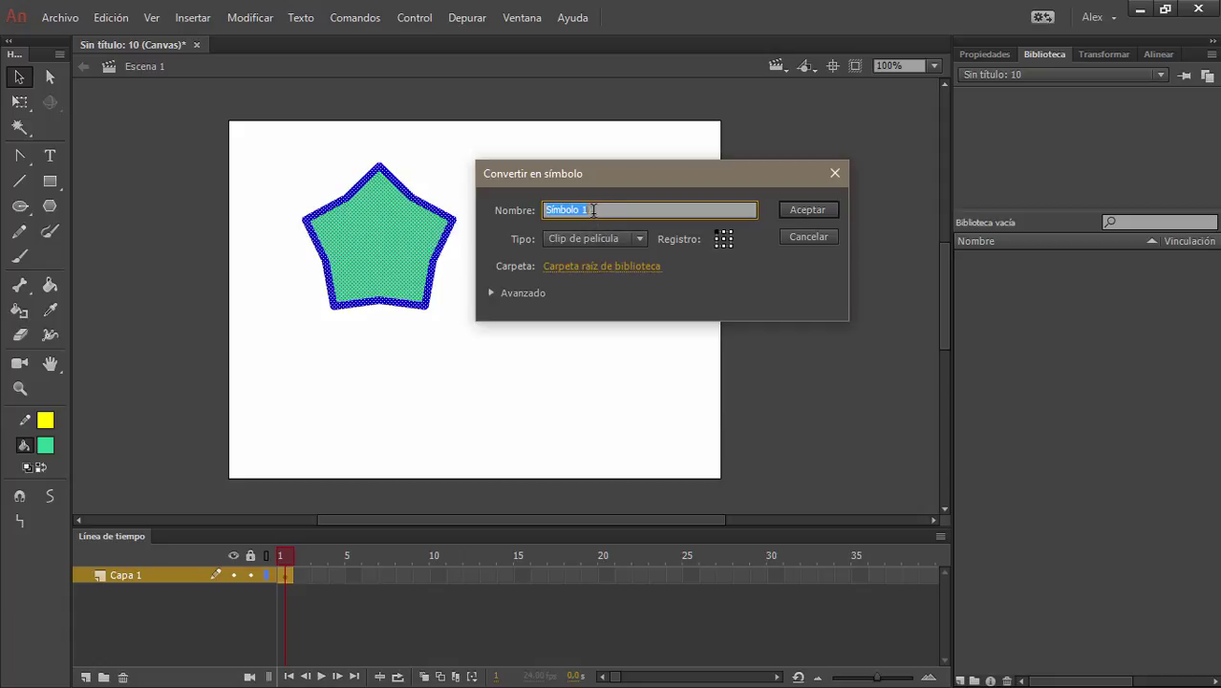
pyautogui.click(639, 239)
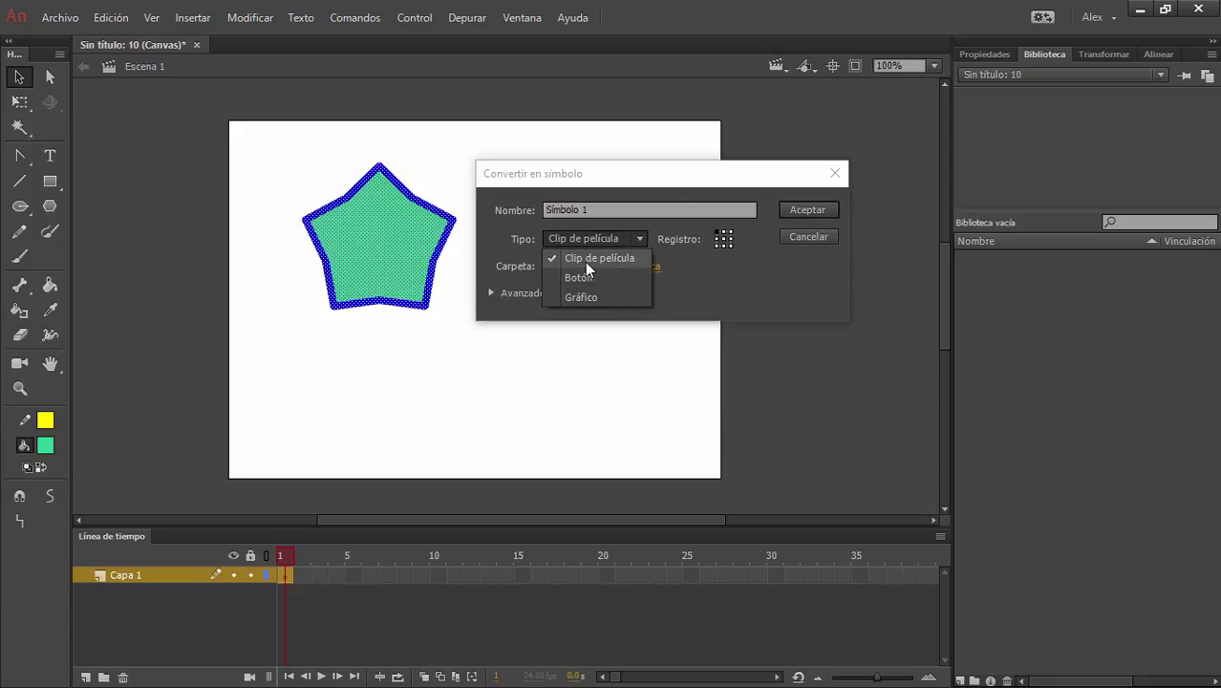
pyautogui.click(689, 294)
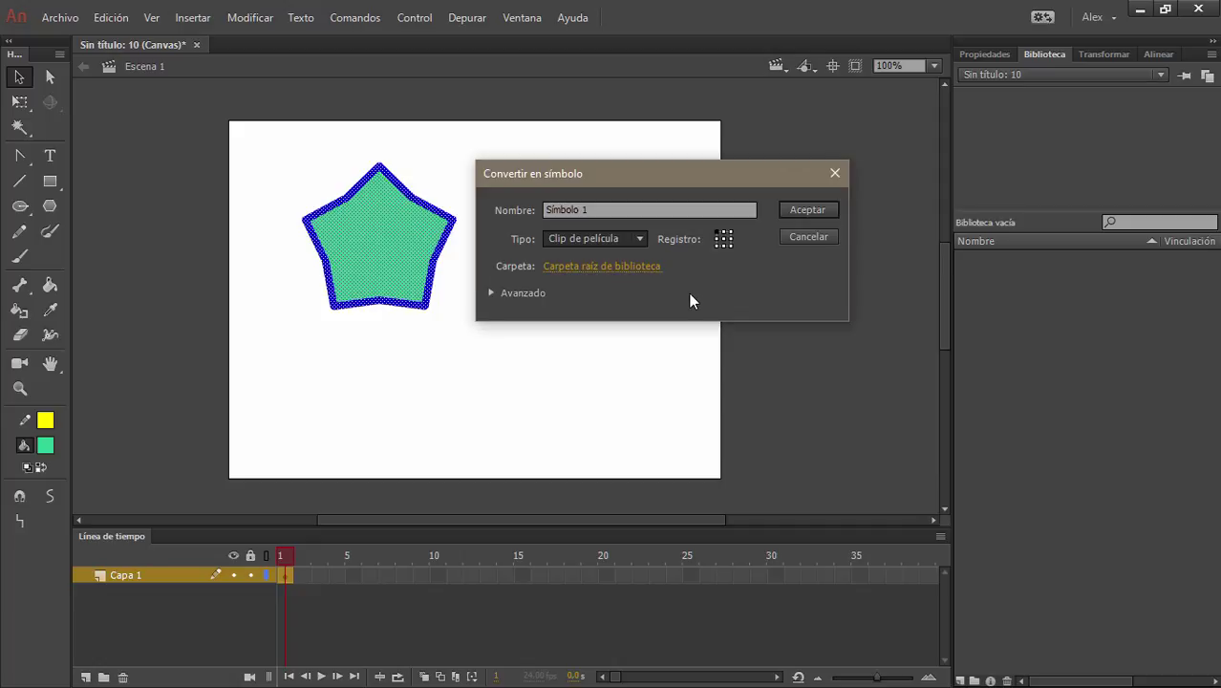
pyautogui.click(642, 212)
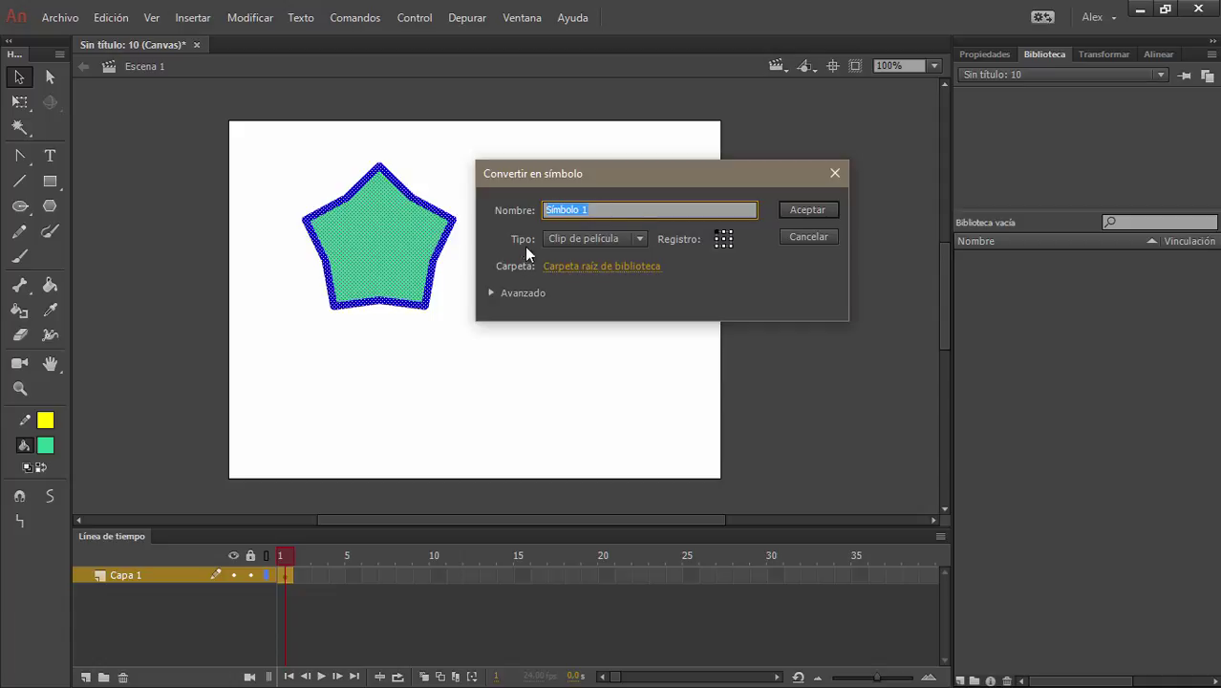
pyautogui.click(632, 238)
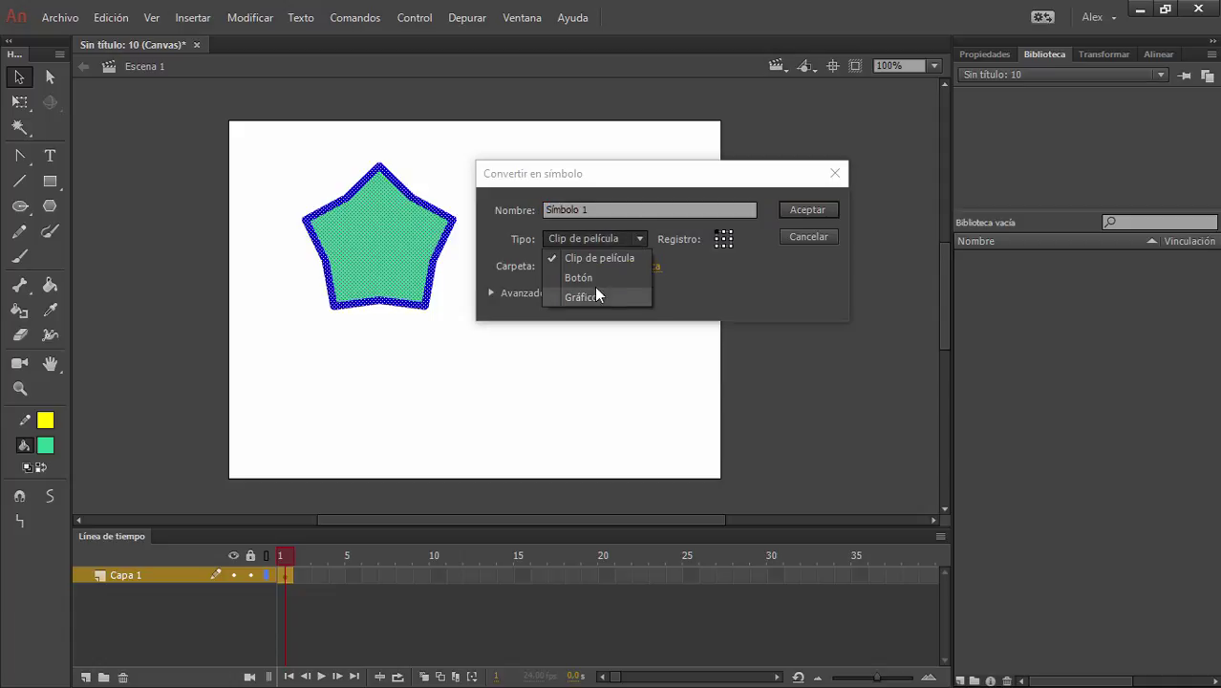
pyautogui.click(721, 285)
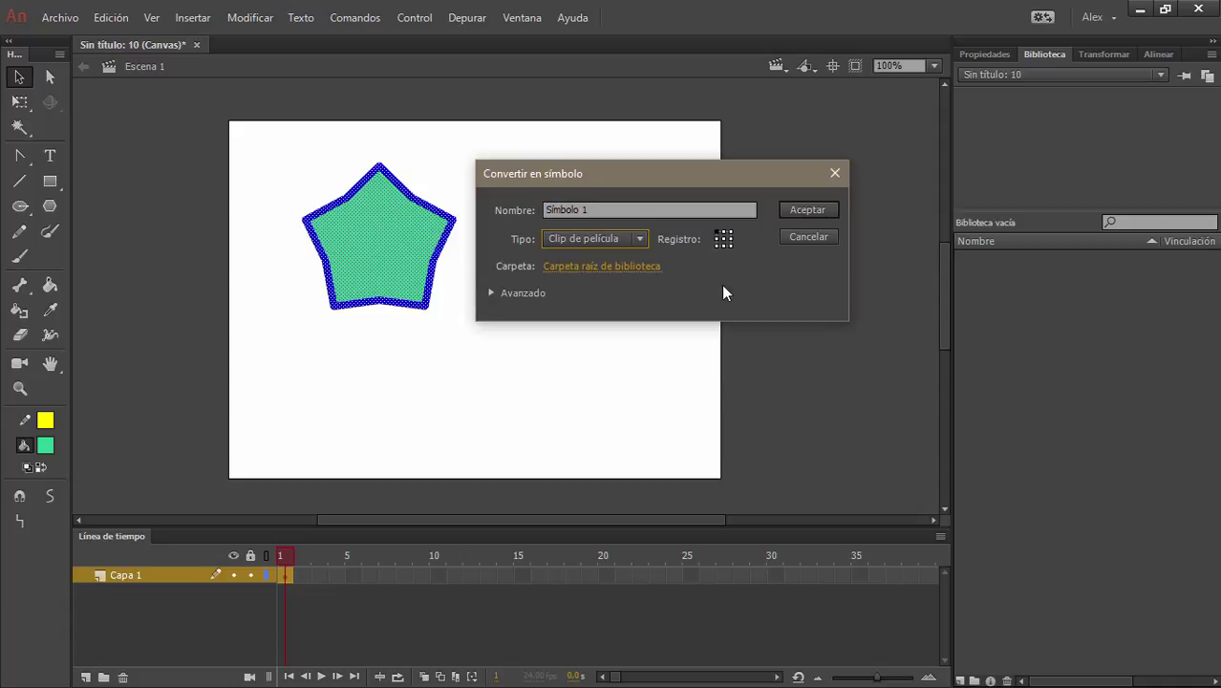
pyautogui.click(804, 211)
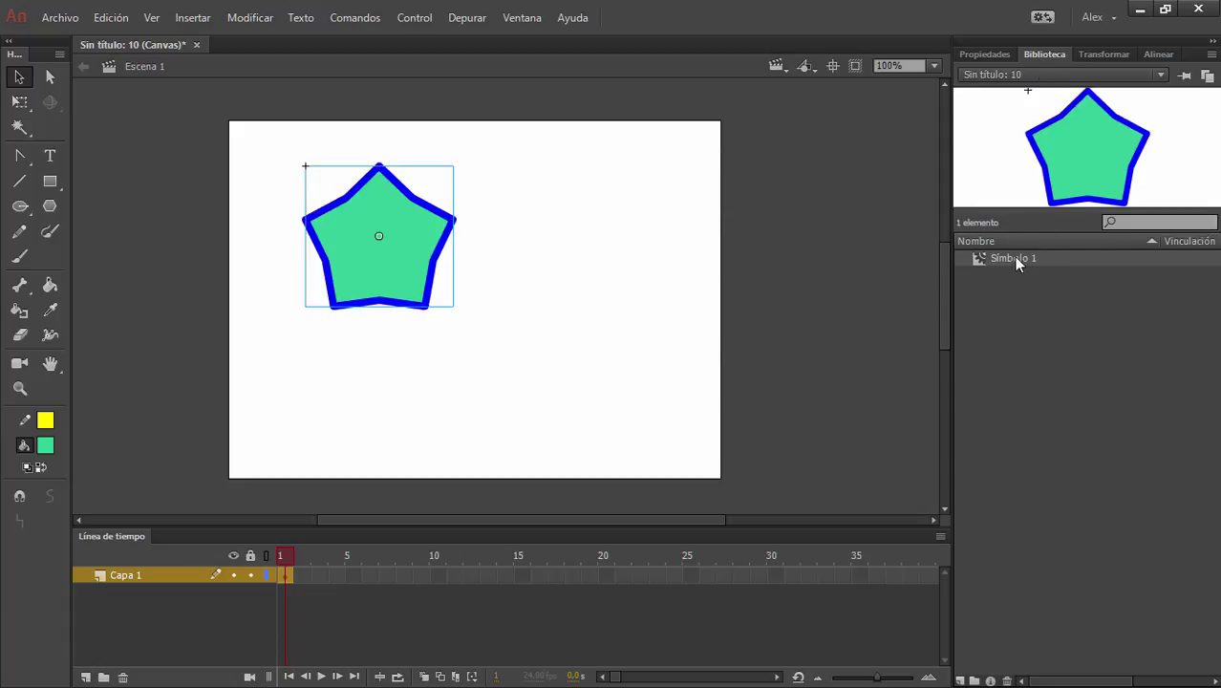
pyautogui.moveTo(421, 243); pyautogui.dragTo(359, 204)
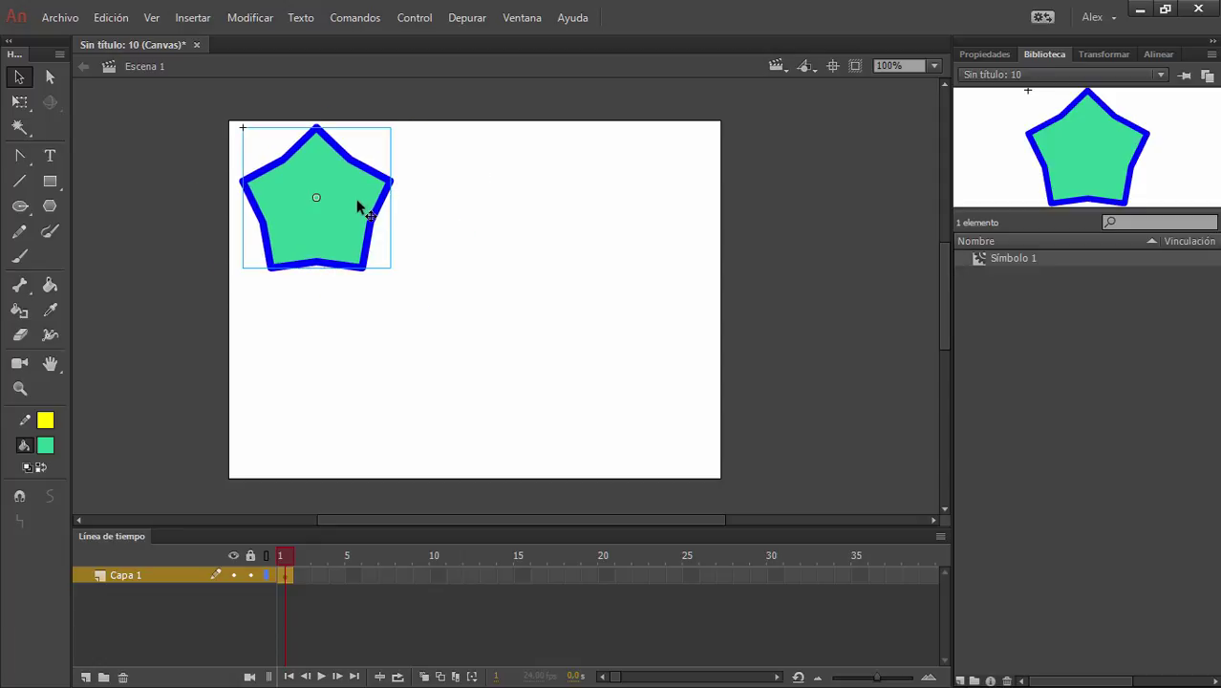
pyautogui.click(427, 286)
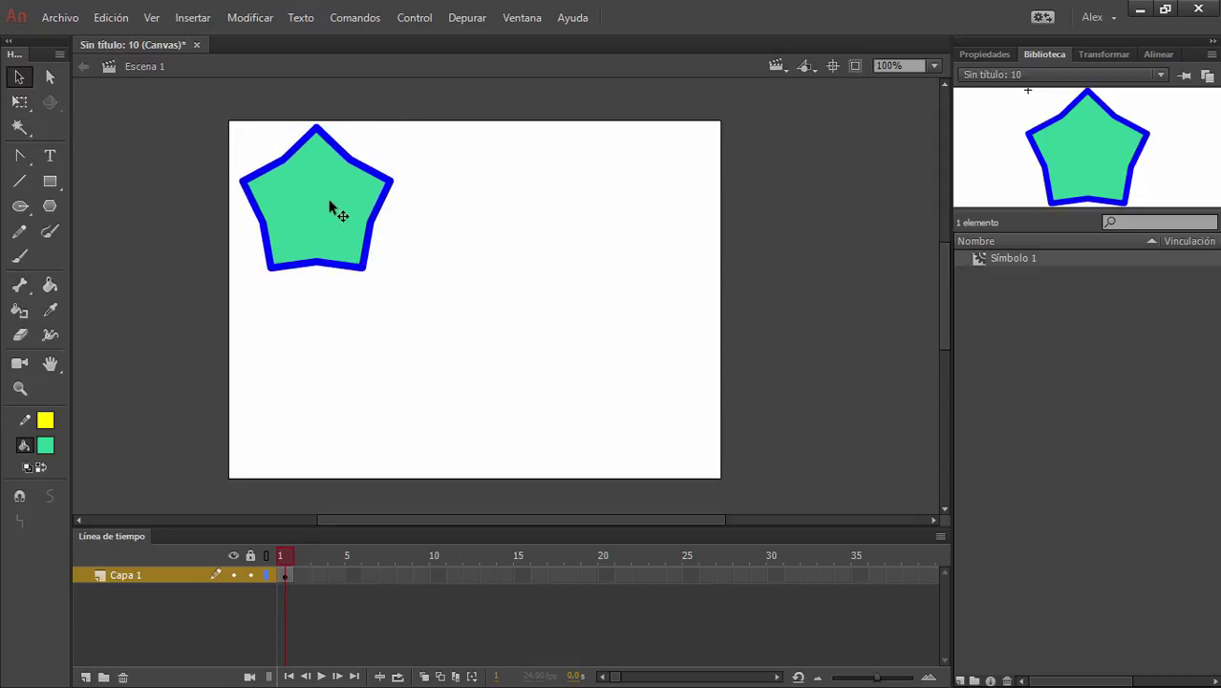
# Draw a loose, slightly larger star with the PolyStar tool beside the symbol instance.
pyautogui.click(50, 205)
pyautogui.moveTo(523, 199)
pyautogui.mouseDown()
pyautogui.moveTo(573, 281)
pyautogui.moveTo(519, 276)
pyautogui.mouseUp()
pyautogui.click(19, 77)
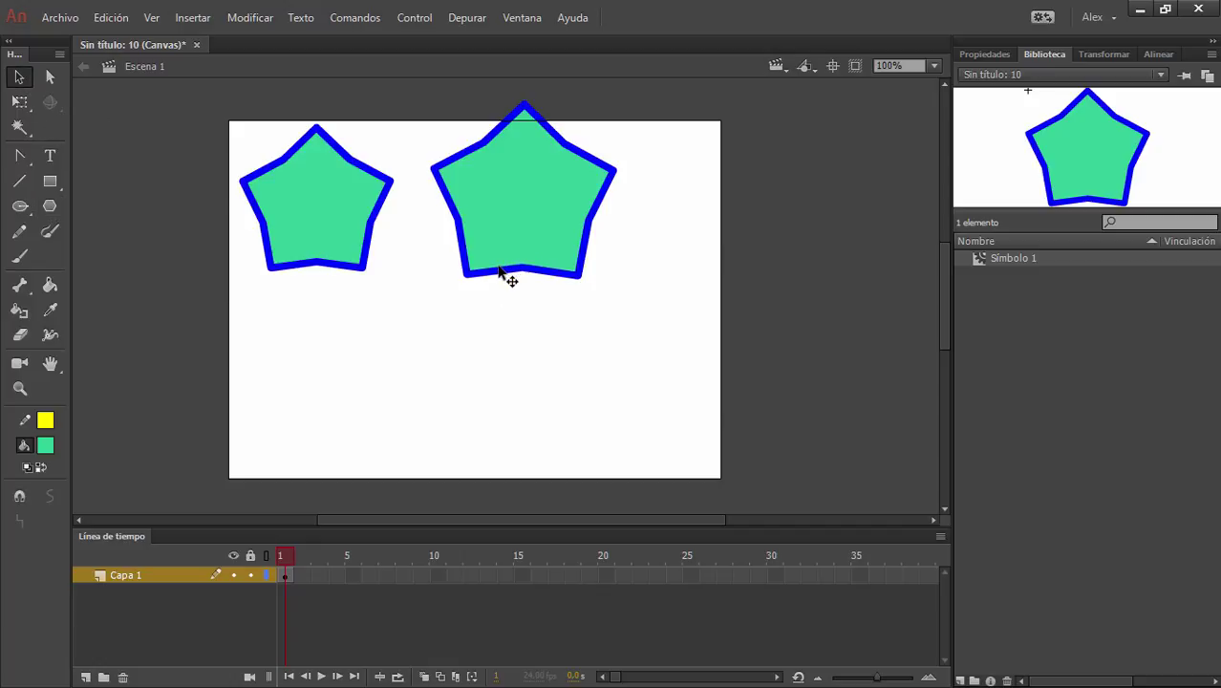
# Bend the loose star's lower edge downward and pull its fill away from the outline toward the stage's lower-right corner.
pyautogui.moveTo(500, 274); pyautogui.dragTo(513, 312)
pyautogui.moveTo(569, 279); pyautogui.dragTo(676, 455)
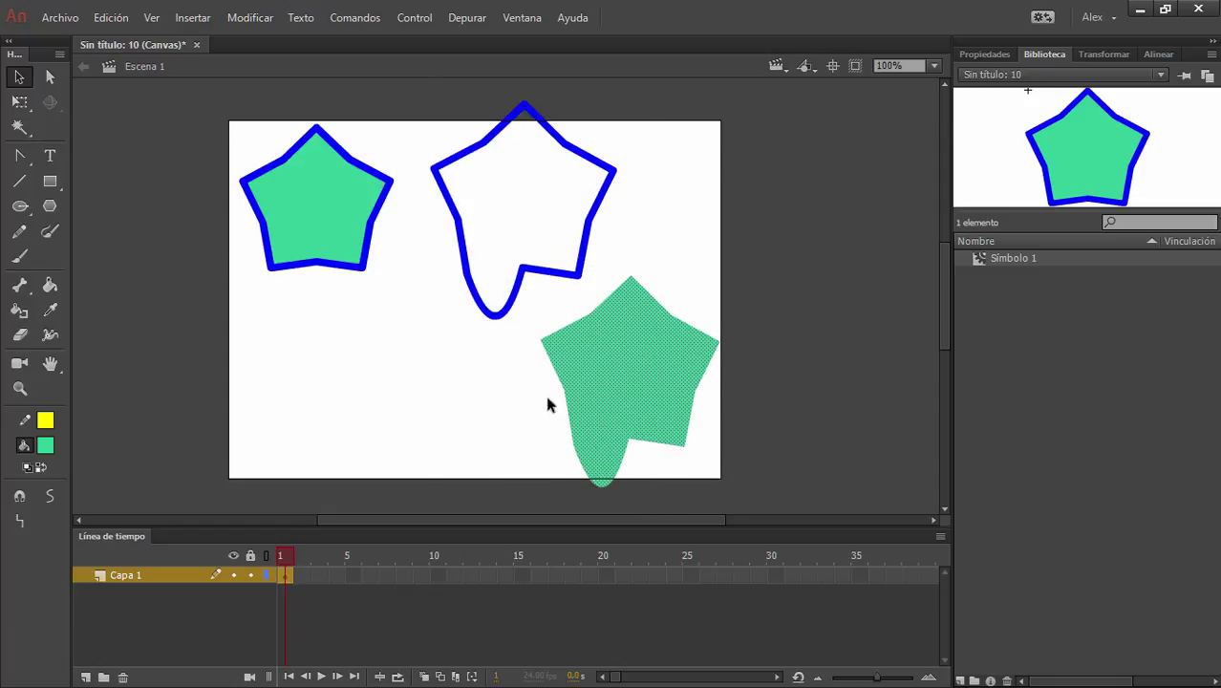
# Delete the loose star's outline and fill, and select the remaining symbol instance.
pyautogui.moveTo(410, 101); pyautogui.dragTo(726, 505)
pyautogui.press('Delete')
pyautogui.click(322, 213)
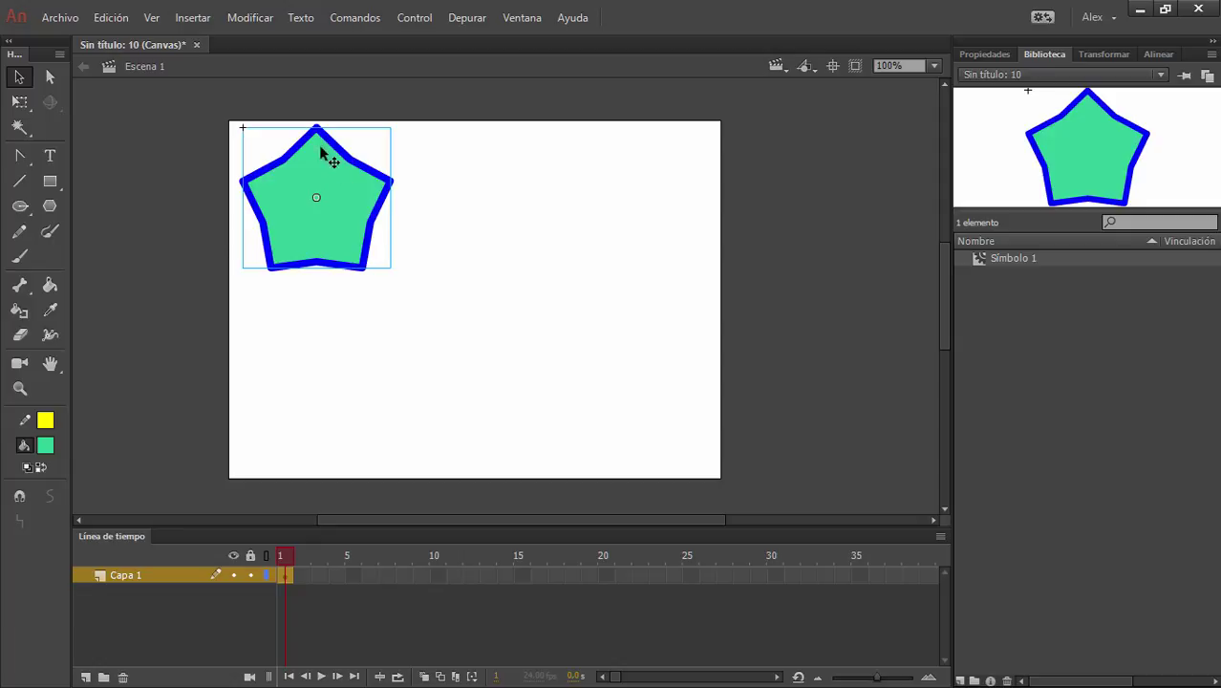
# Place five more instances of Símbolo 1 from the library to form two rows of three stars.
pyautogui.moveTo(999, 260); pyautogui.dragTo(494, 191)
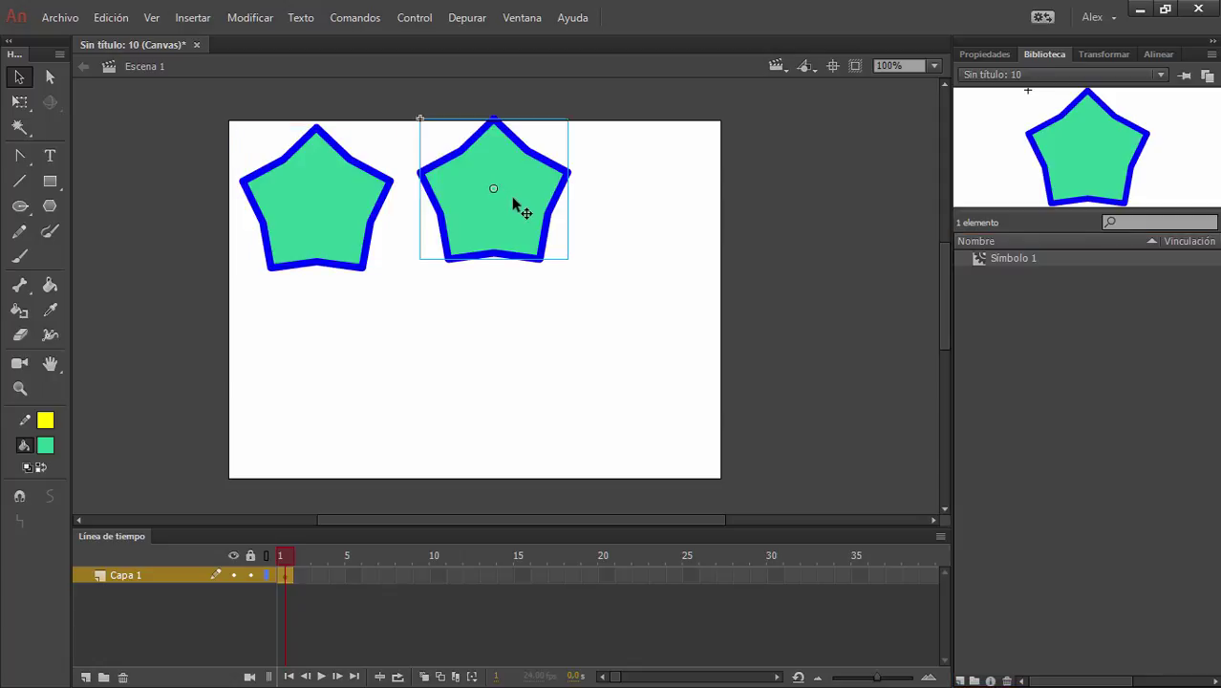
pyautogui.moveTo(979, 256); pyautogui.dragTo(664, 194)
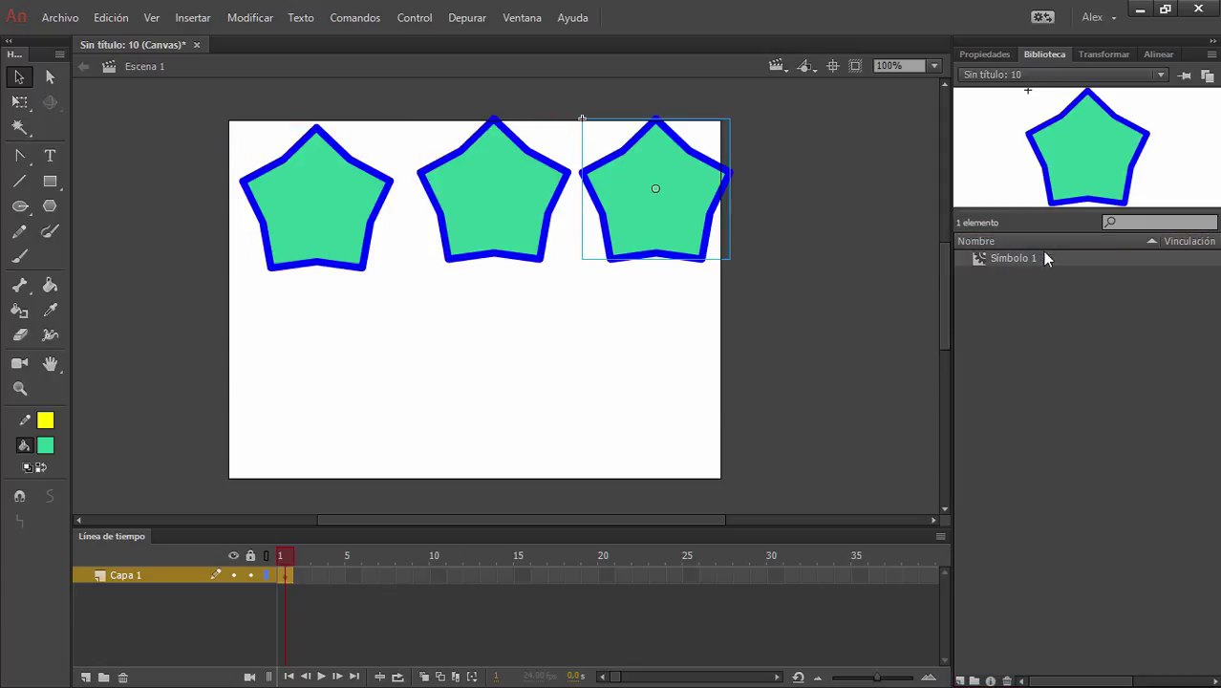
pyautogui.moveTo(1017, 257); pyautogui.dragTo(304, 370)
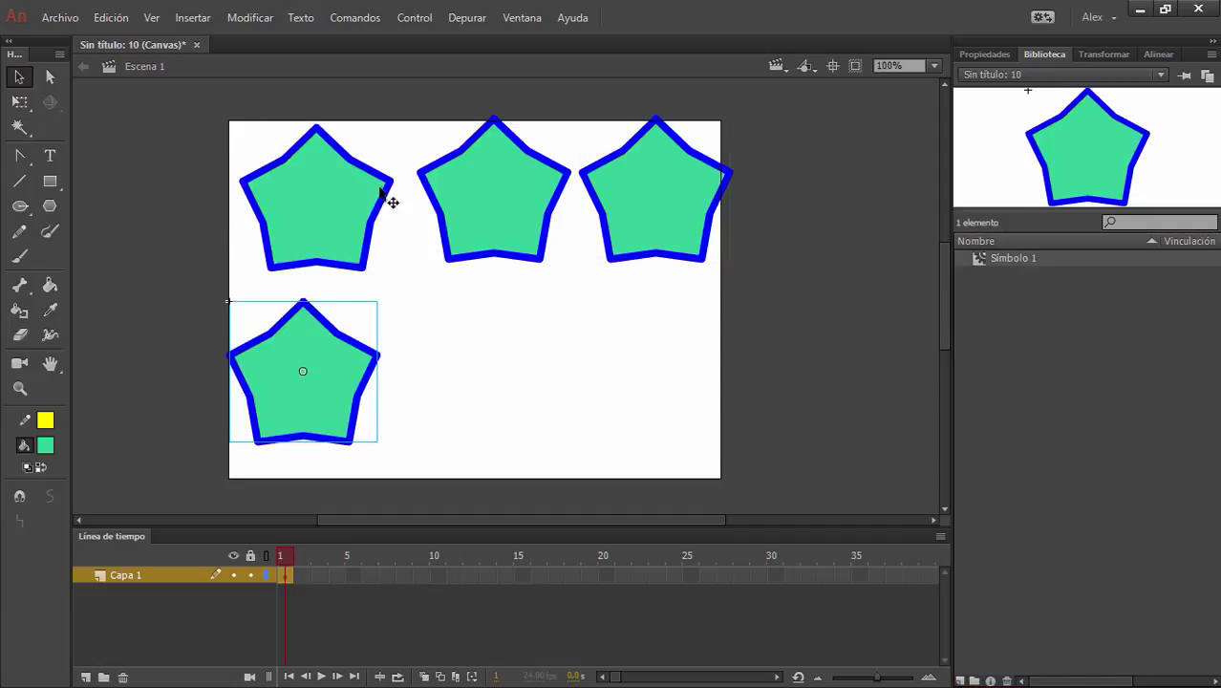
pyautogui.moveTo(1045, 257); pyautogui.dragTo(475, 391)
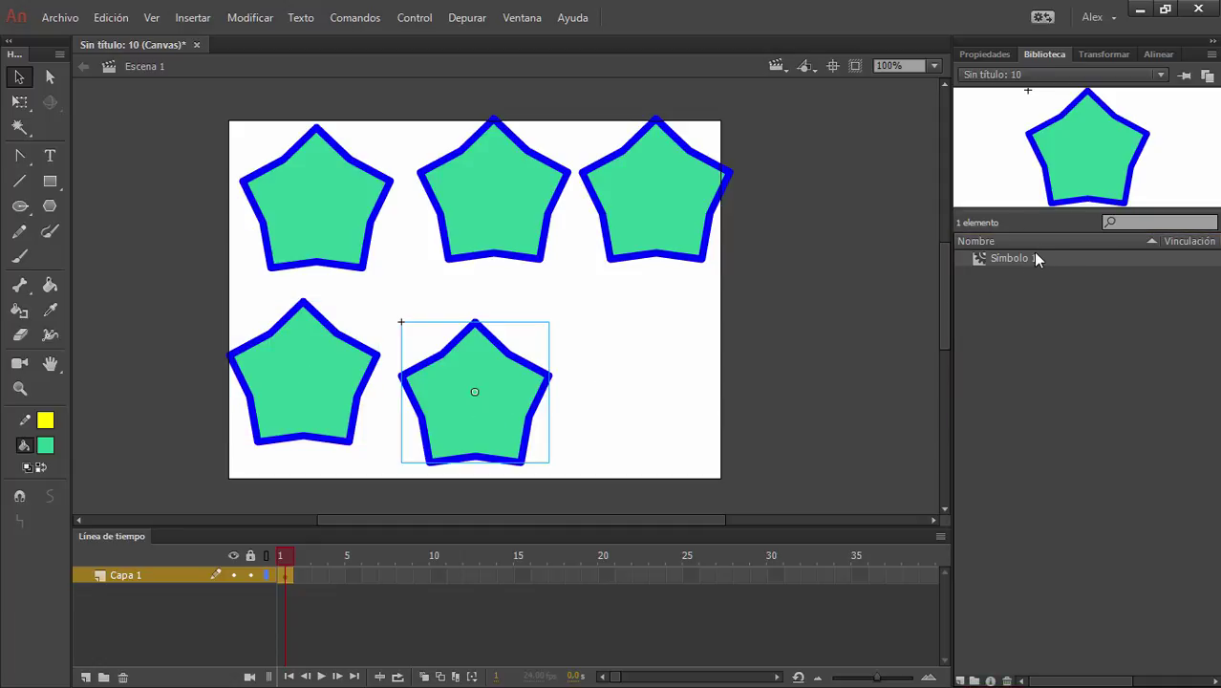
pyautogui.moveTo(1035, 258); pyautogui.dragTo(838, 359)
pyautogui.moveTo(674, 367); pyautogui.dragTo(669, 367)
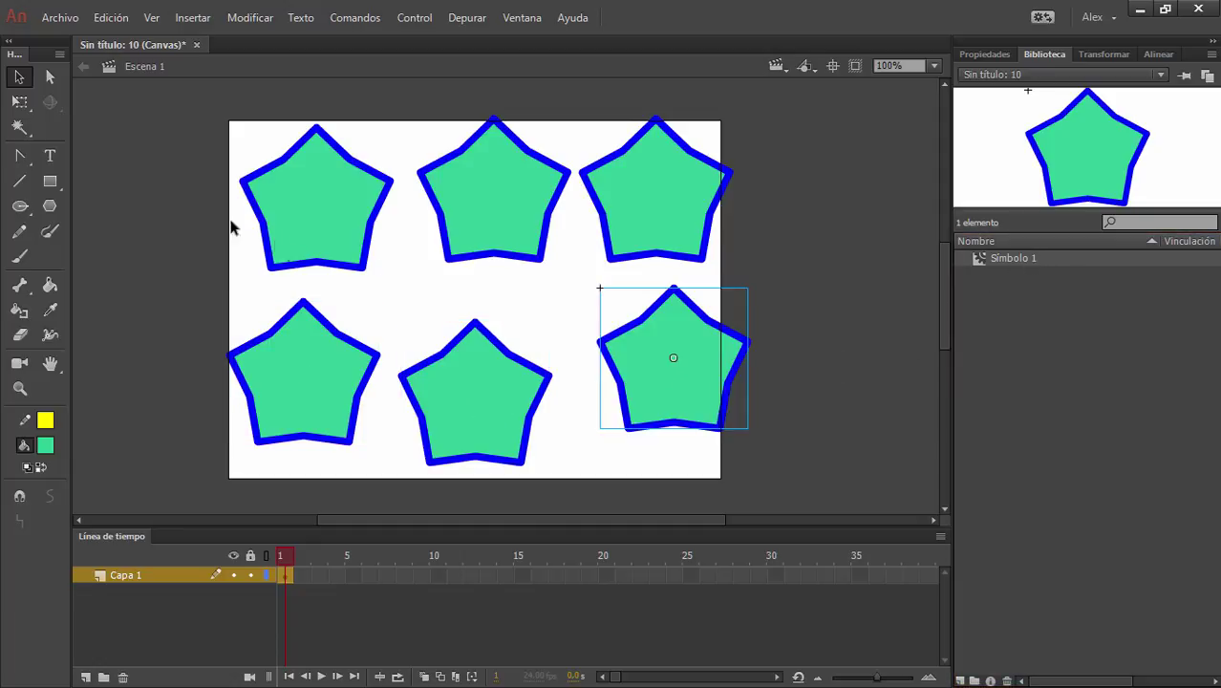
# Delete all six star instances from the stage.
pyautogui.click(167, 174)
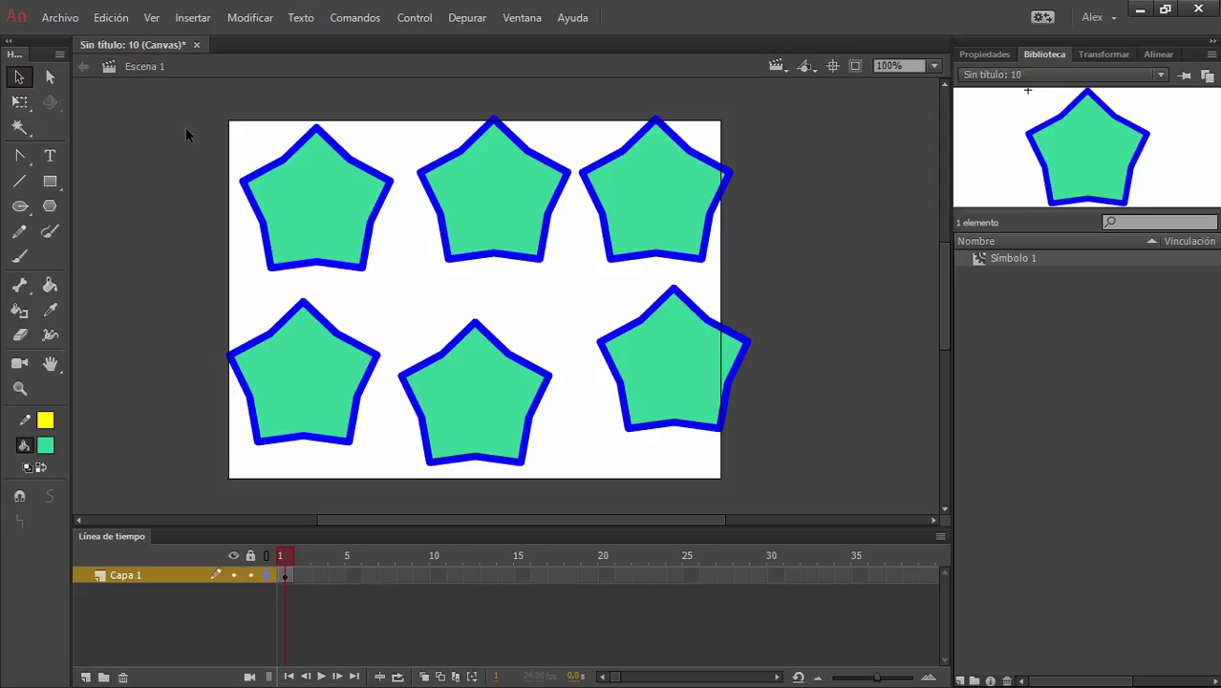
pyautogui.moveTo(156, 95); pyautogui.dragTo(761, 482)
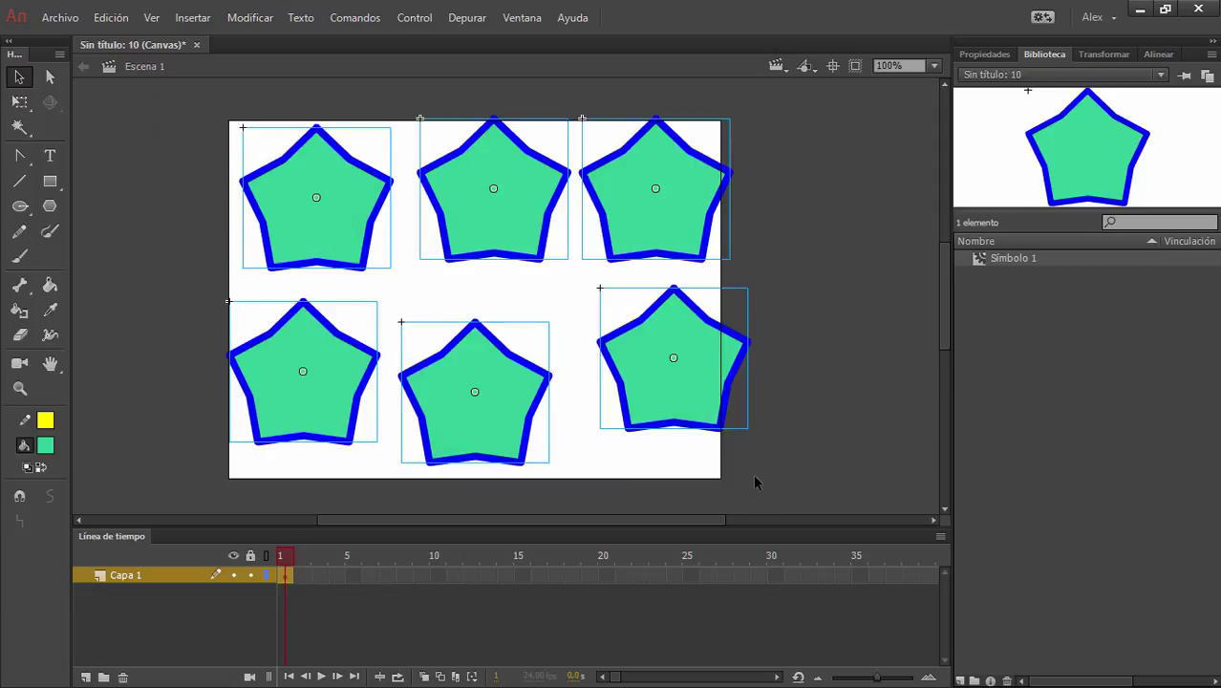
pyautogui.press('Delete')
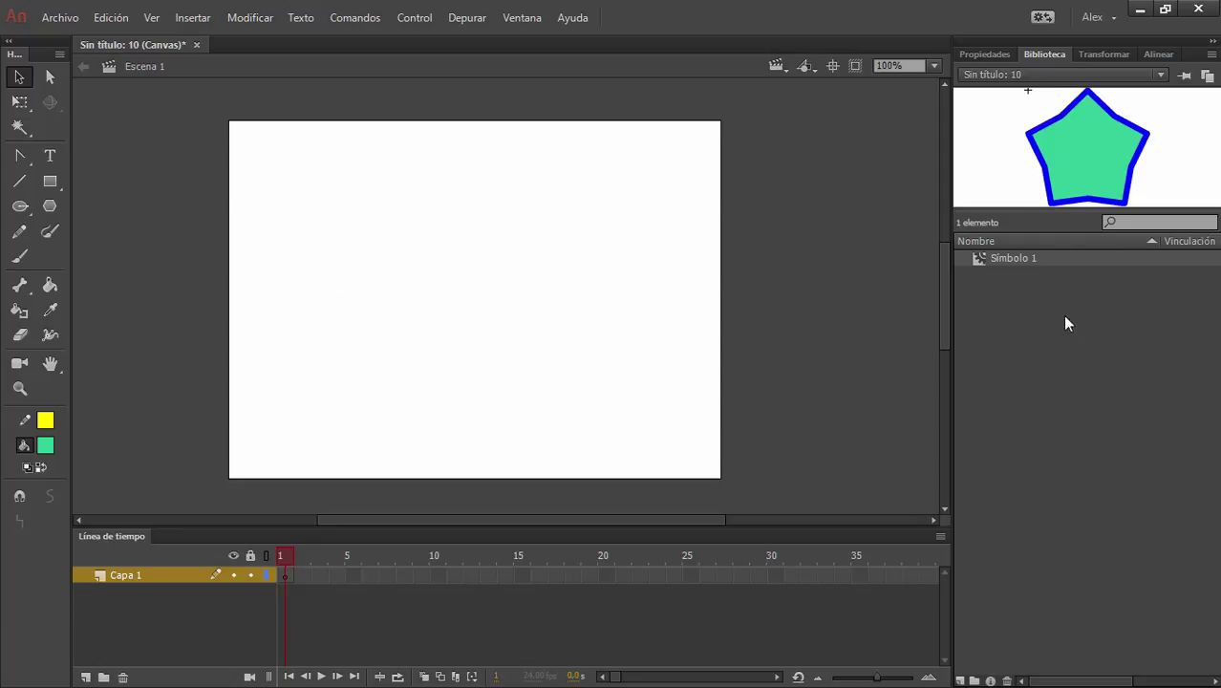
# Place two instances of Símbolo 1 from the library, one in the stage's upper-left area and one in the lower-right.
pyautogui.moveTo(1008, 257); pyautogui.dragTo(405, 294)
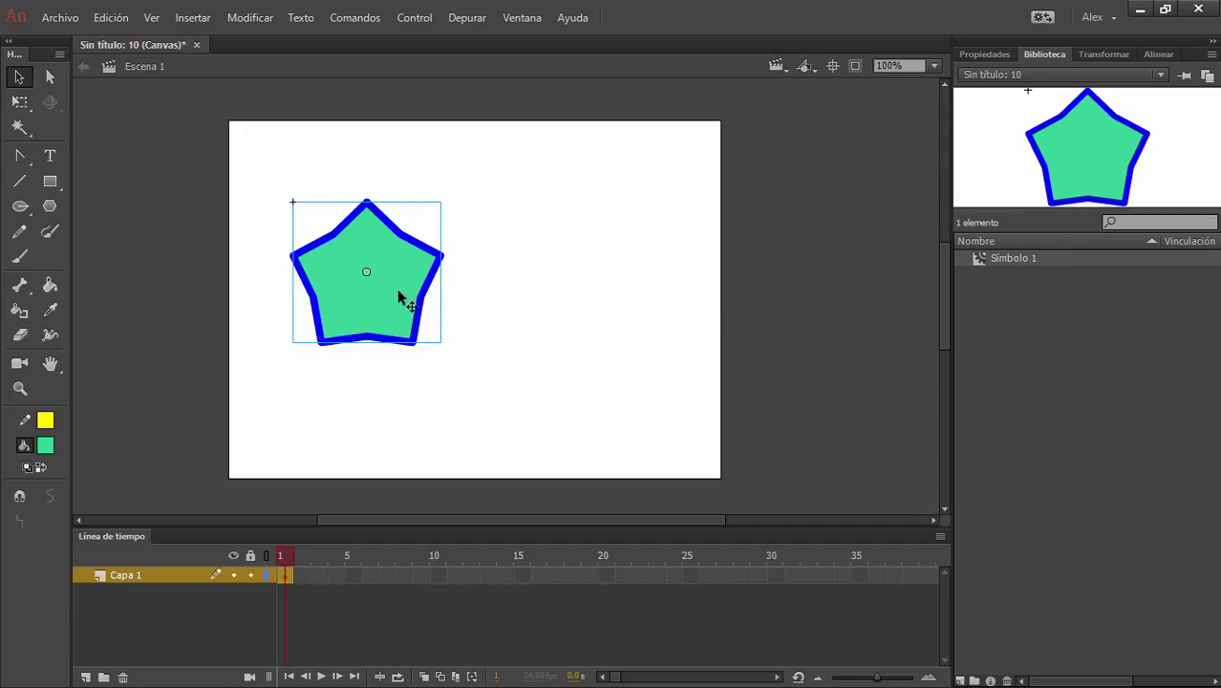
pyautogui.moveTo(403, 295); pyautogui.dragTo(360, 241)
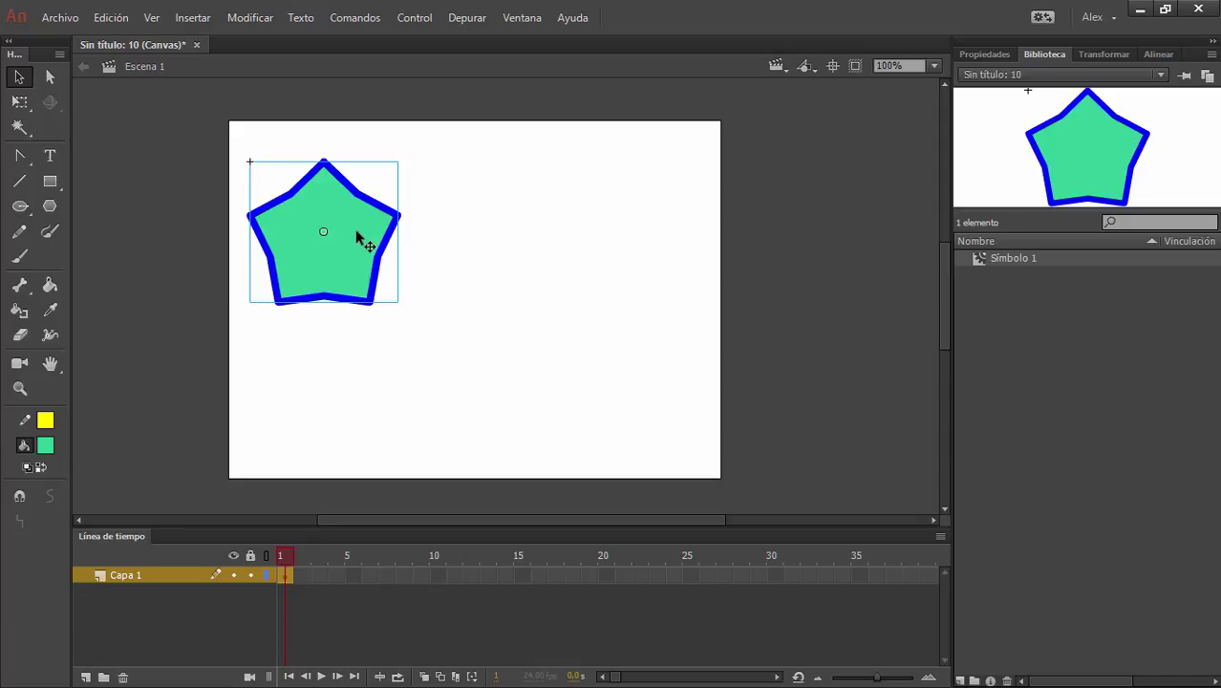
pyautogui.press('alt')
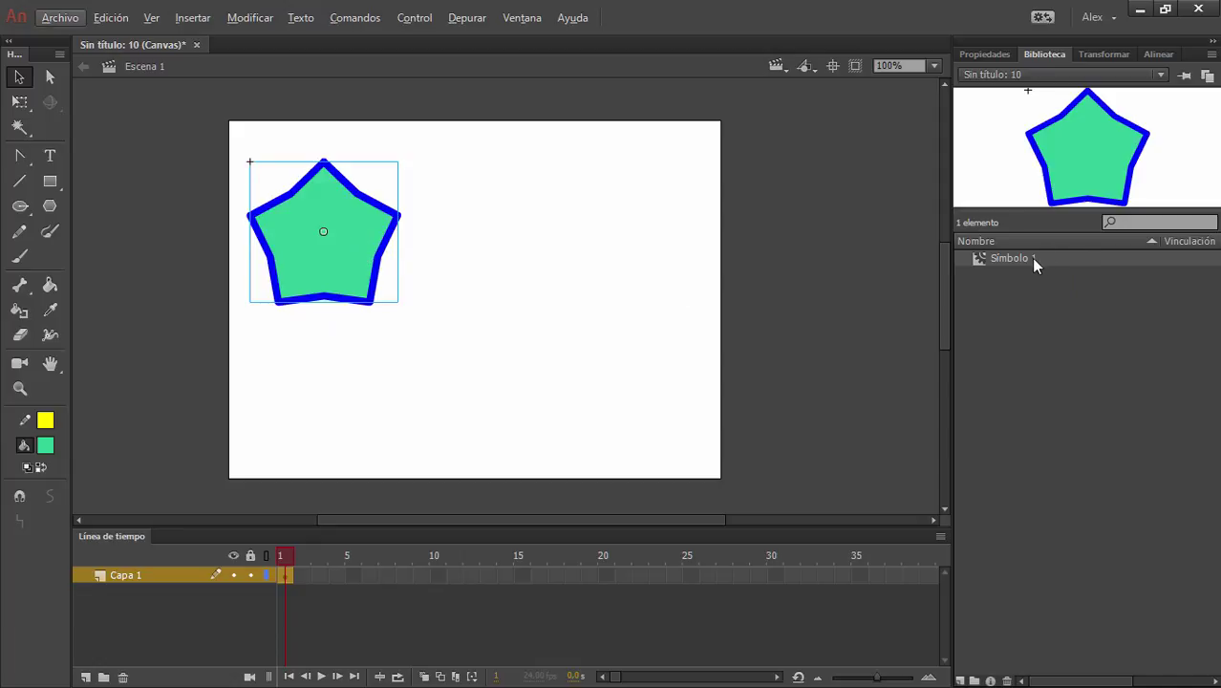
pyautogui.moveTo(1031, 258); pyautogui.dragTo(638, 373)
pyautogui.click(449, 287)
# Edit Símbolo 1 in place, stretch the star's upper-right tip far to the right, and return to Escena 1.
pyautogui.click(332, 235)
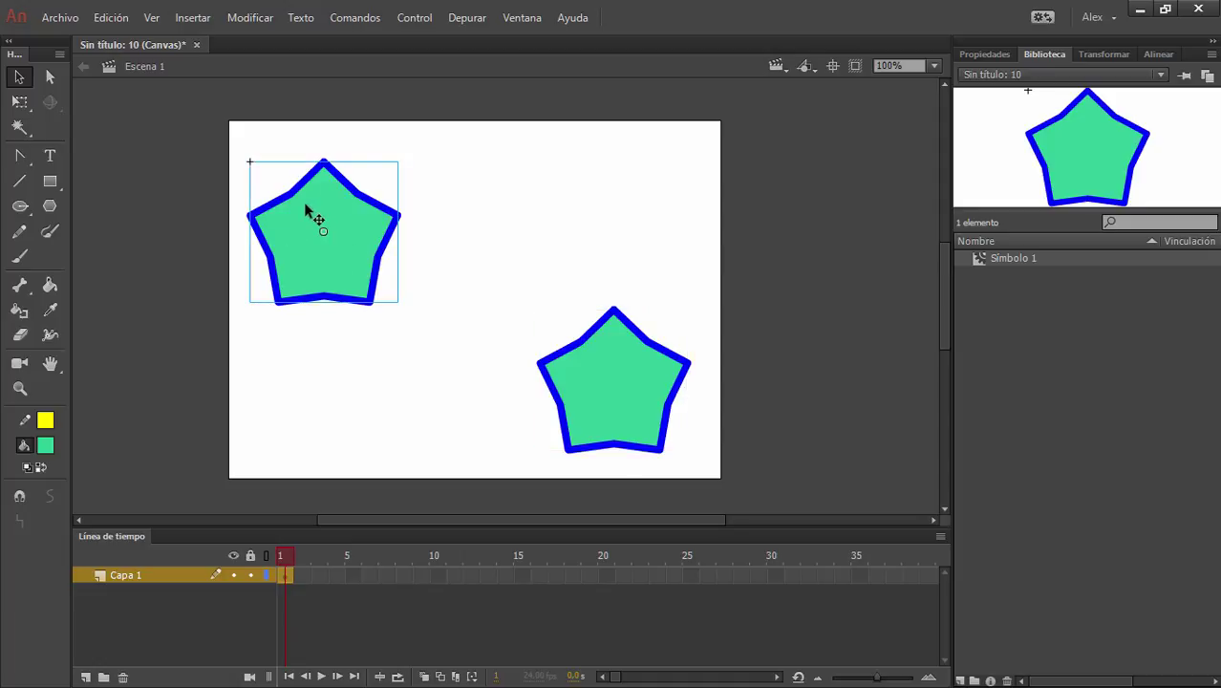
pyautogui.doubleClick(305, 211)
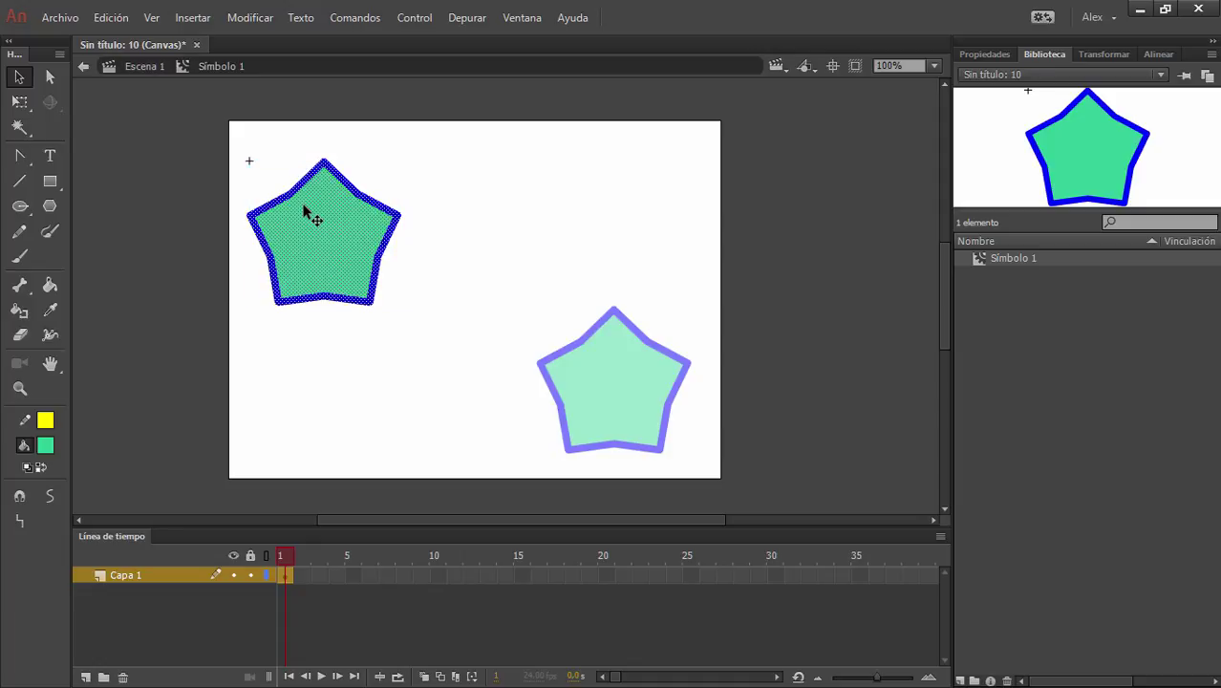
pyautogui.click(306, 323)
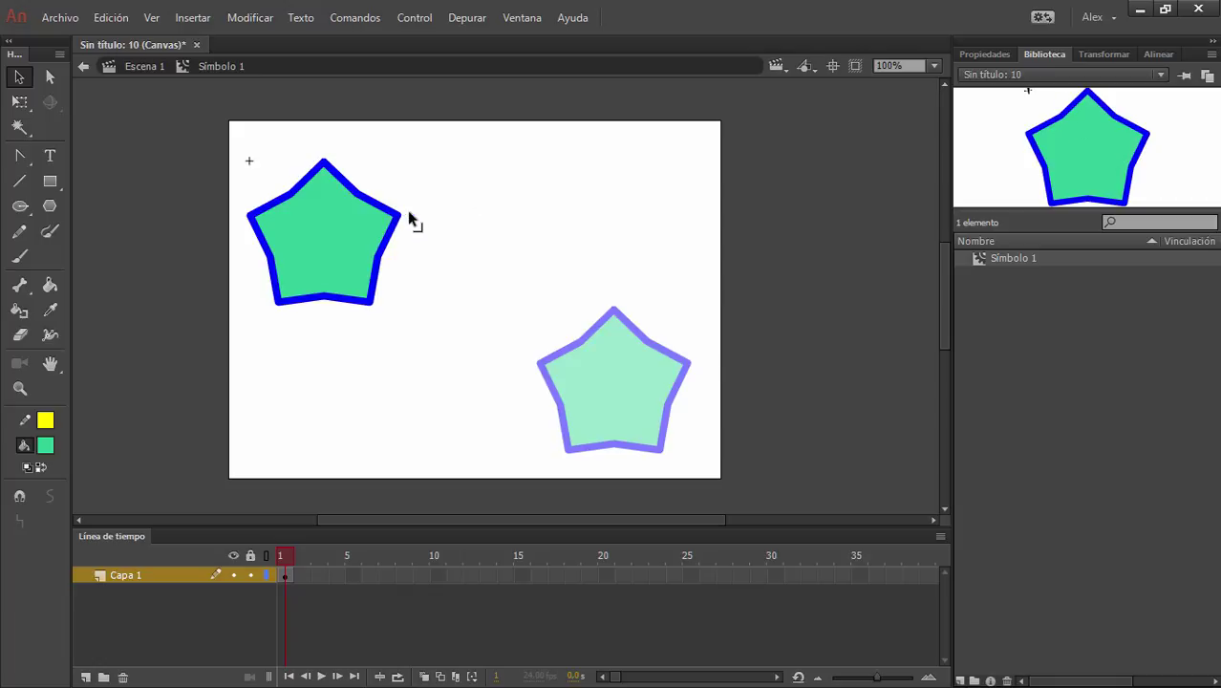
pyautogui.moveTo(409, 214); pyautogui.dragTo(618, 194)
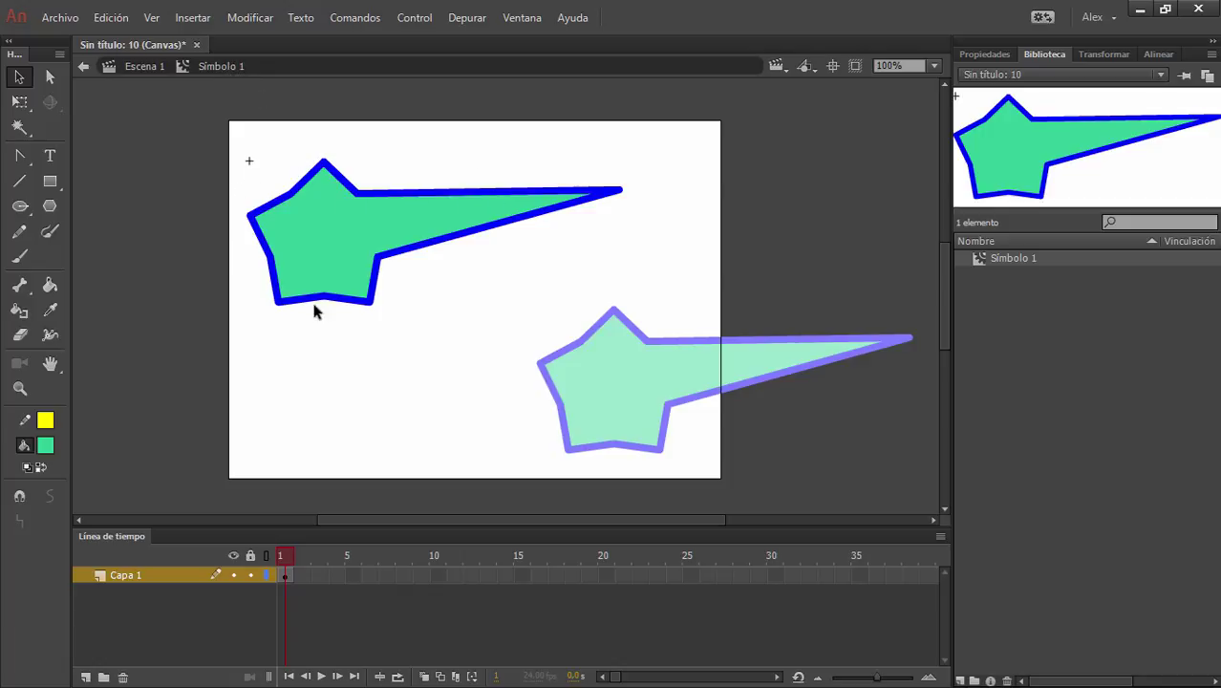
pyautogui.click(83, 65)
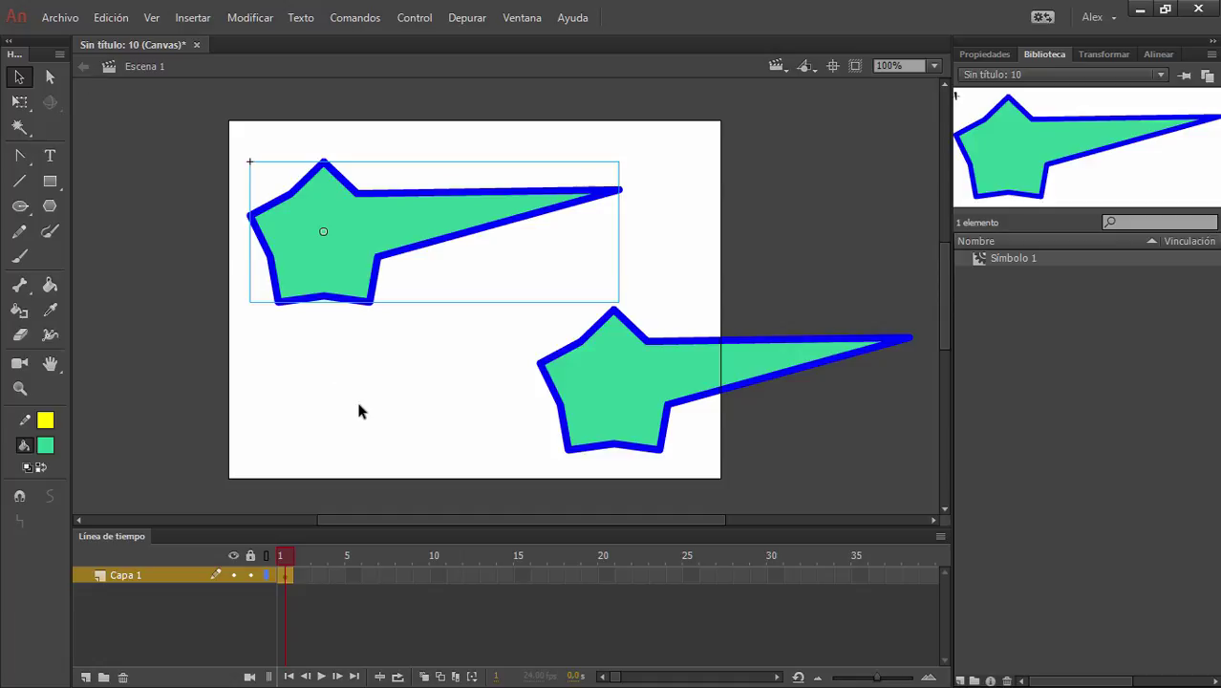
# Arrange the two instances one above the other within the stage and bend the symbol's long upper edge into an upward arc.
pyautogui.moveTo(403, 251); pyautogui.dragTo(400, 225)
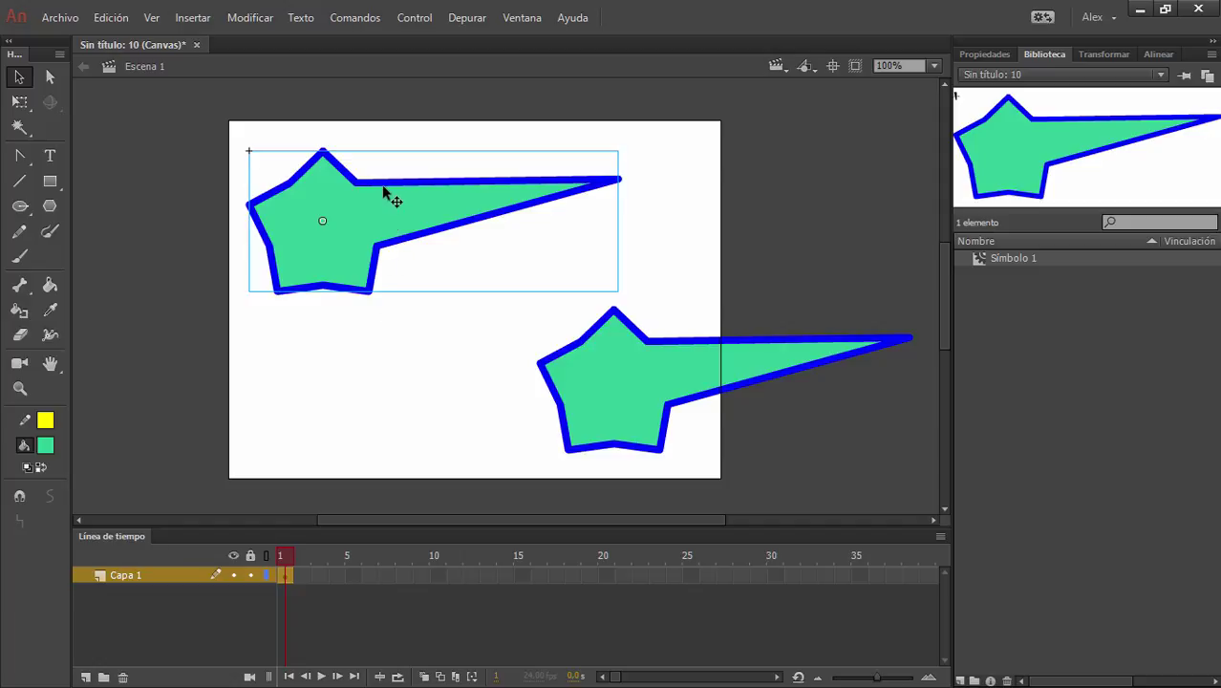
pyautogui.moveTo(602, 363); pyautogui.dragTo(410, 371)
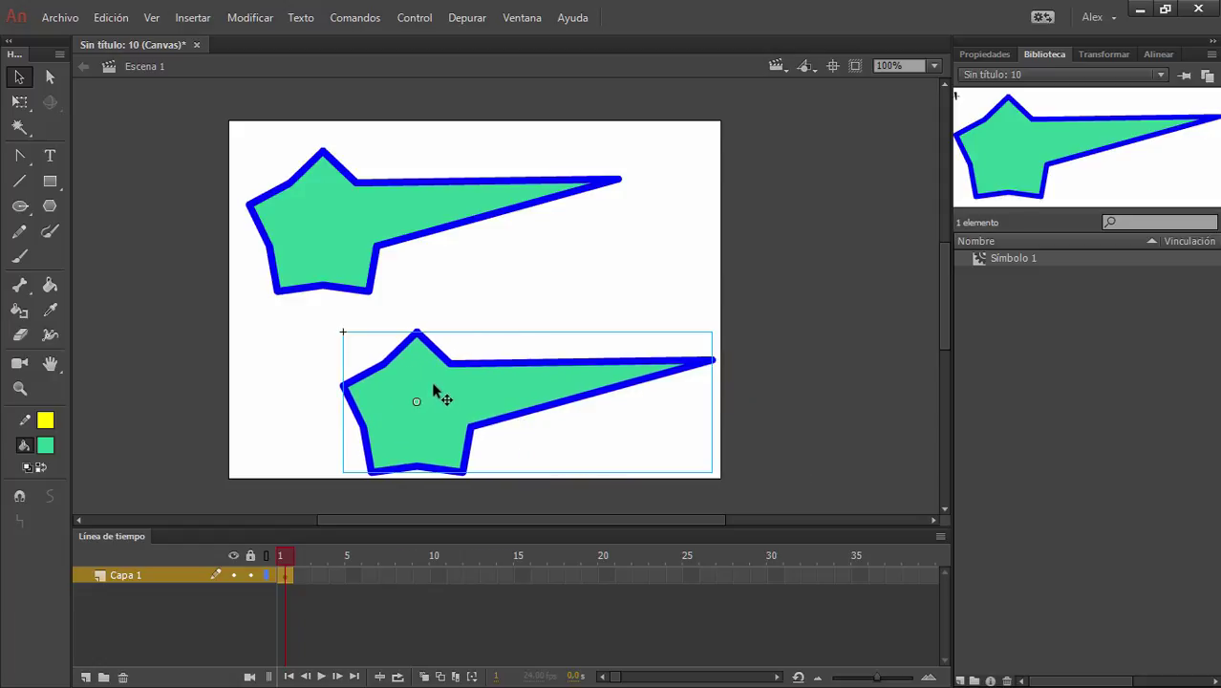
pyautogui.doubleClick(433, 387)
pyautogui.moveTo(487, 364); pyautogui.dragTo(524, 290)
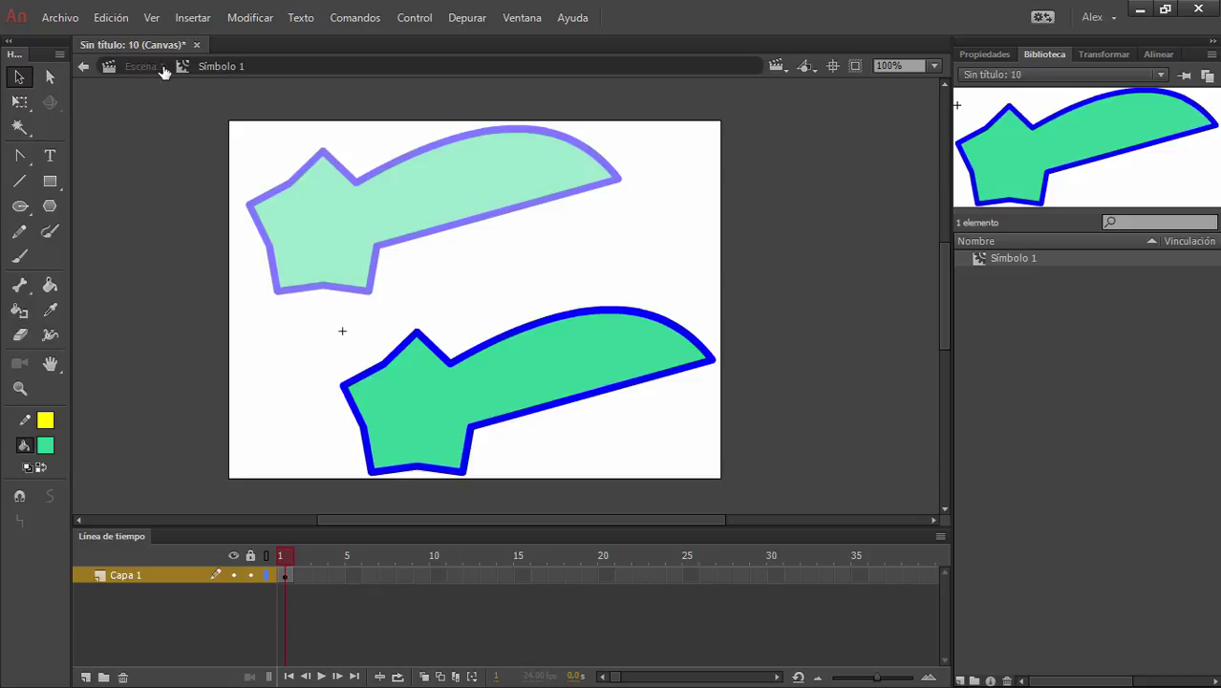
pyautogui.click(86, 67)
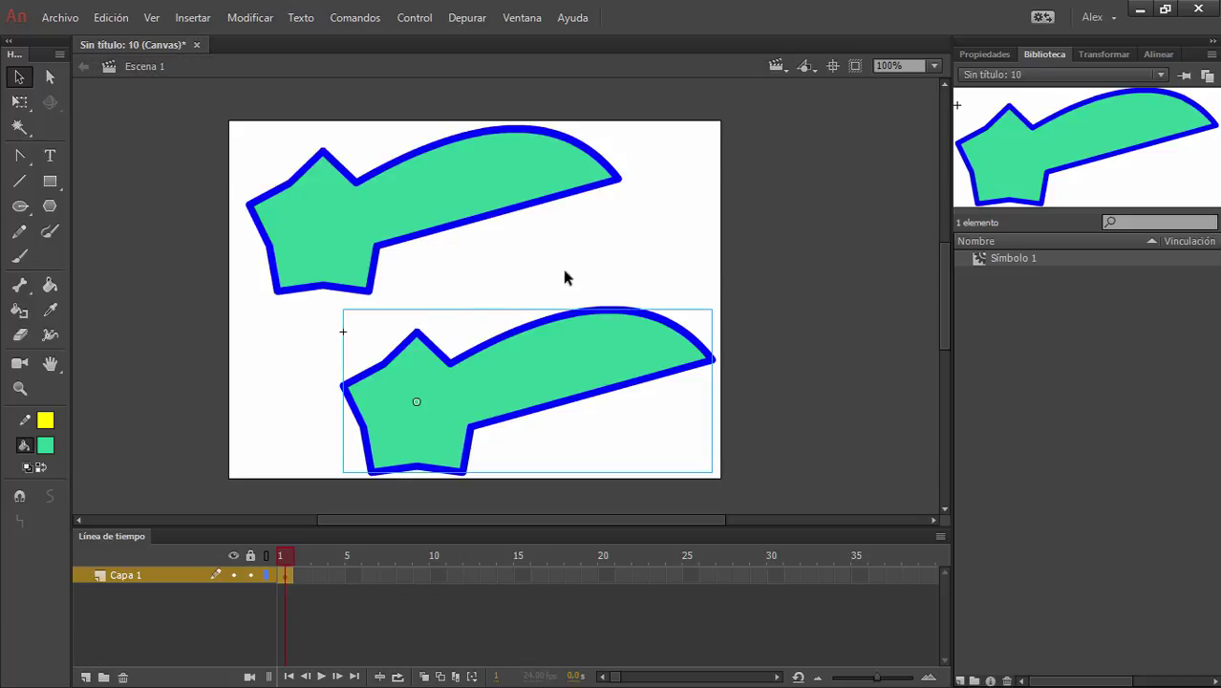
# Delete both Símbolo 1 instances from the stage.
pyautogui.click(811, 288)
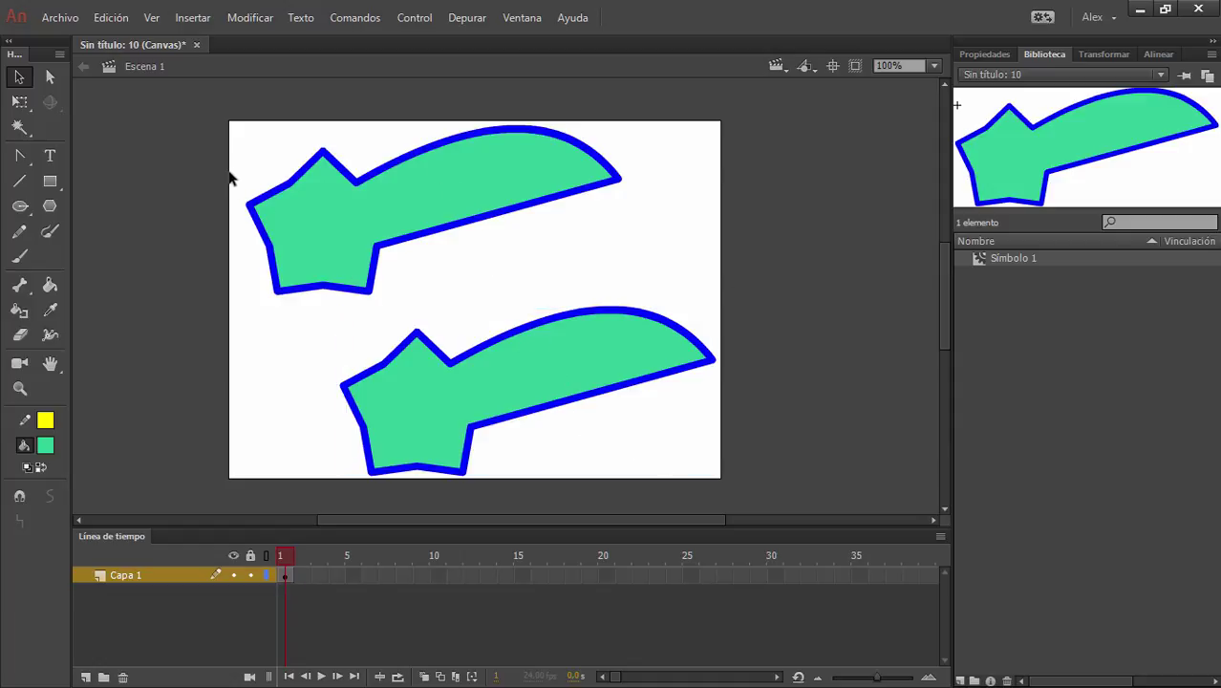
pyautogui.moveTo(189, 118); pyautogui.dragTo(752, 497)
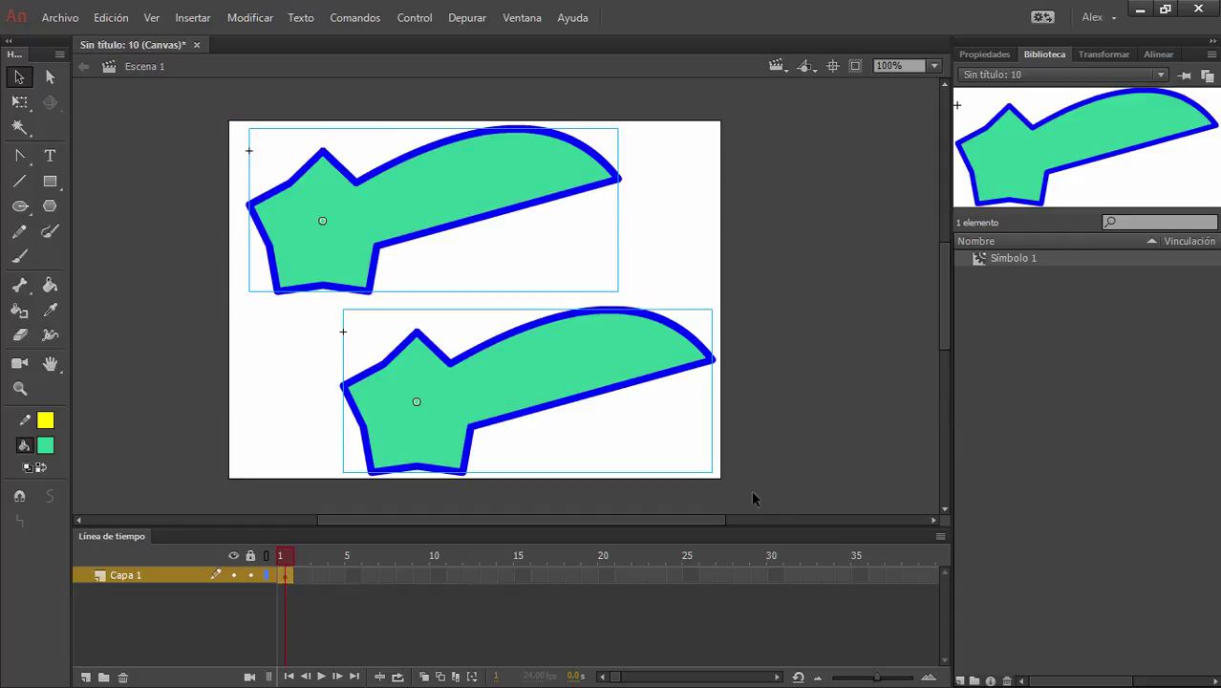
pyautogui.press('Delete')
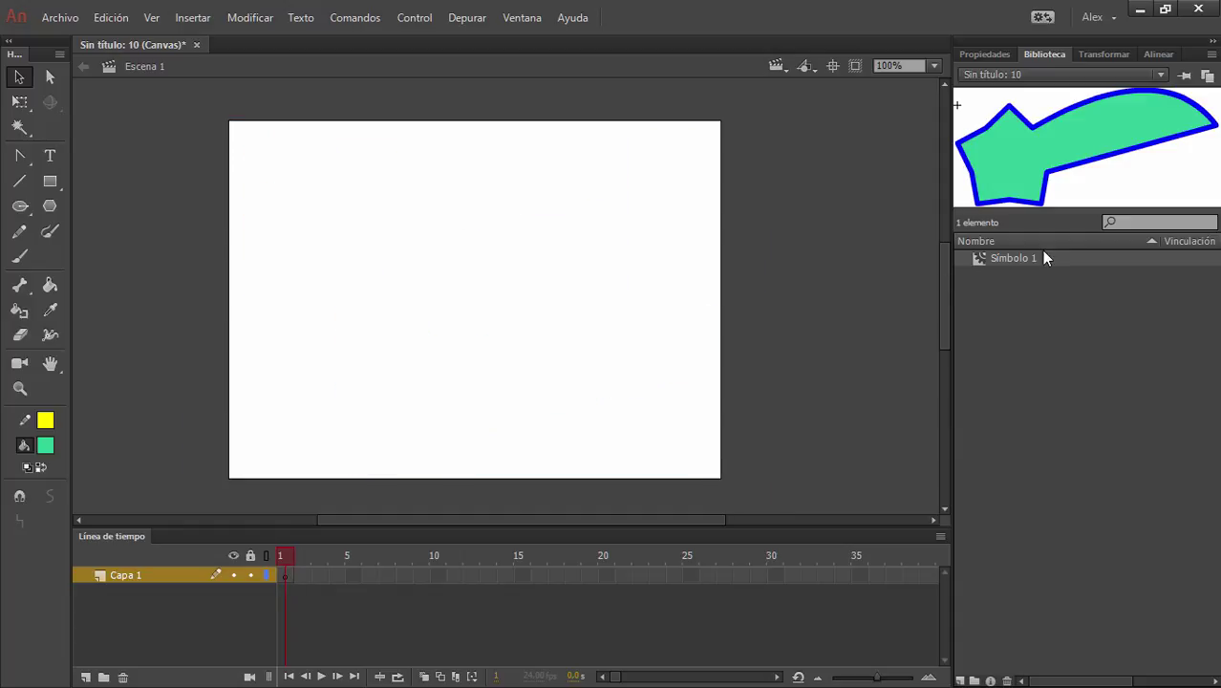
# Open Símbolo 1 for editing from the library and bend its arched upper edge higher.
pyautogui.rightClick(1003, 263)
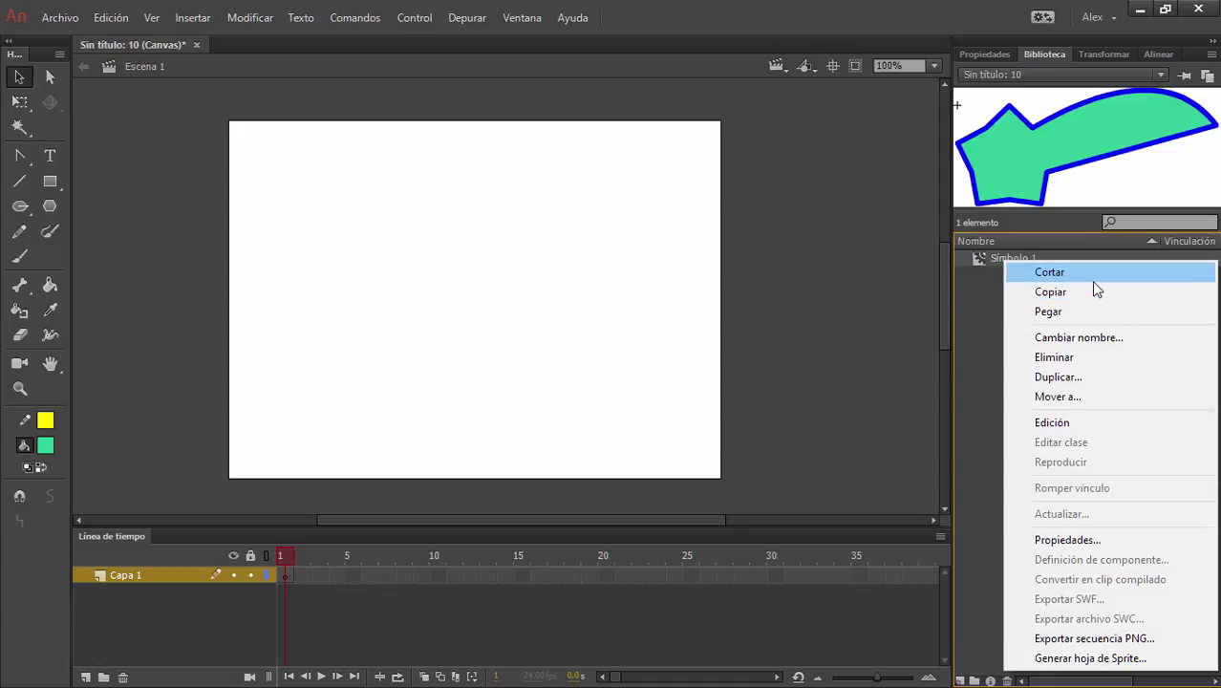
pyautogui.click(1063, 426)
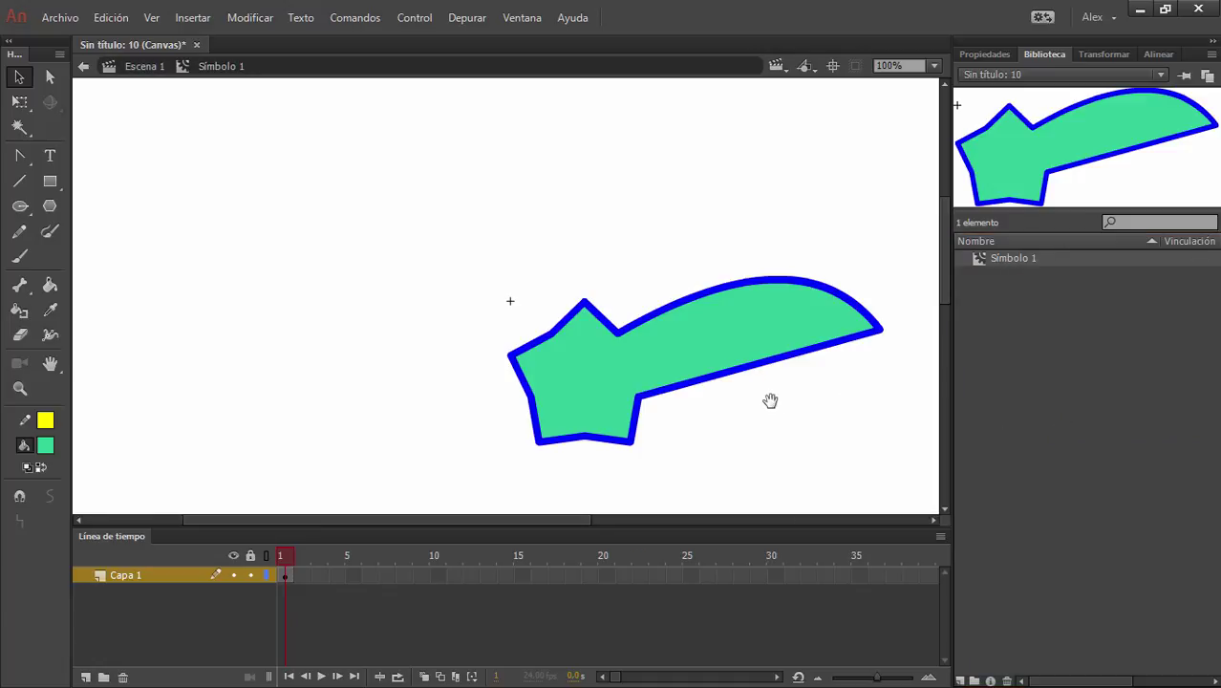
pyautogui.moveTo(770, 400); pyautogui.dragTo(628, 357)
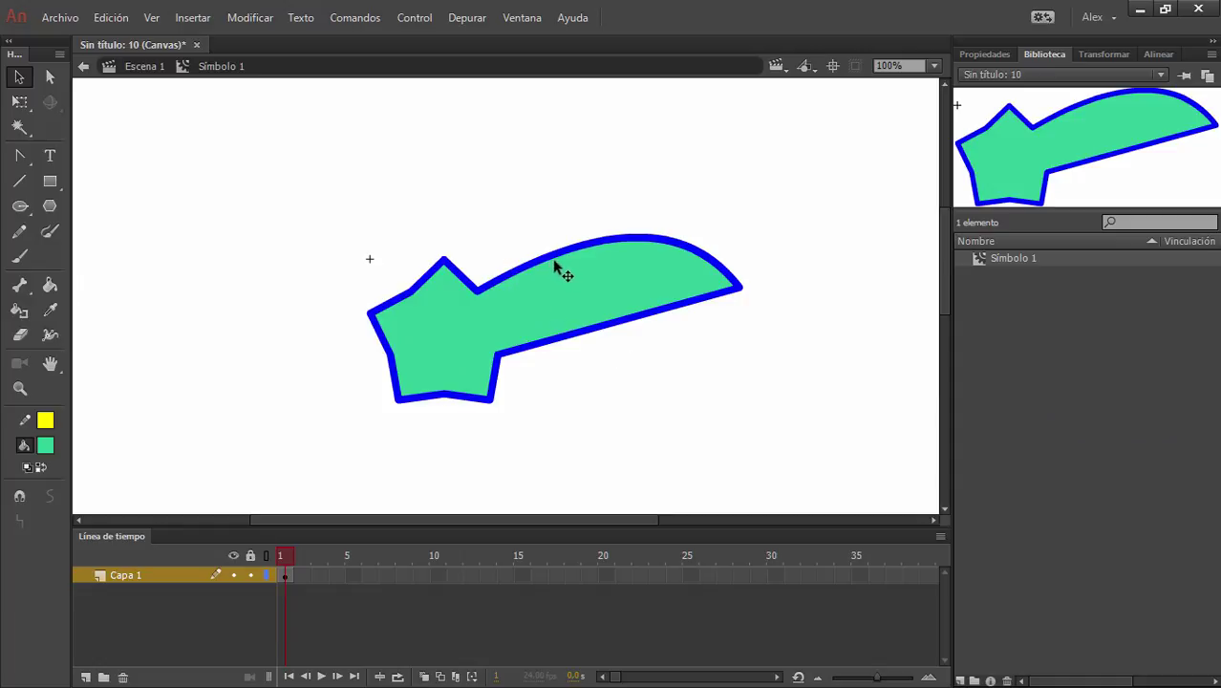
pyautogui.moveTo(561, 251); pyautogui.dragTo(534, 195)
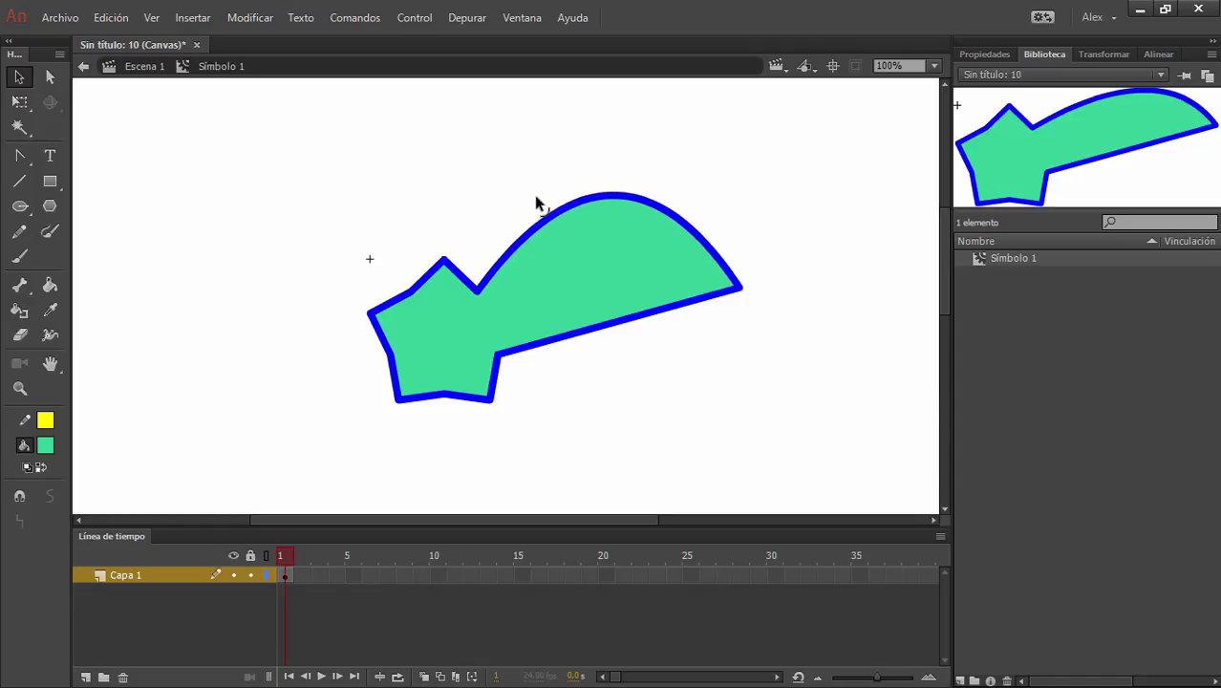
# Pull the star's left, upper-left and bottom inner corners inward to sharpen its points, and return to Escena 1.
pyautogui.moveTo(391, 355); pyautogui.dragTo(445, 335)
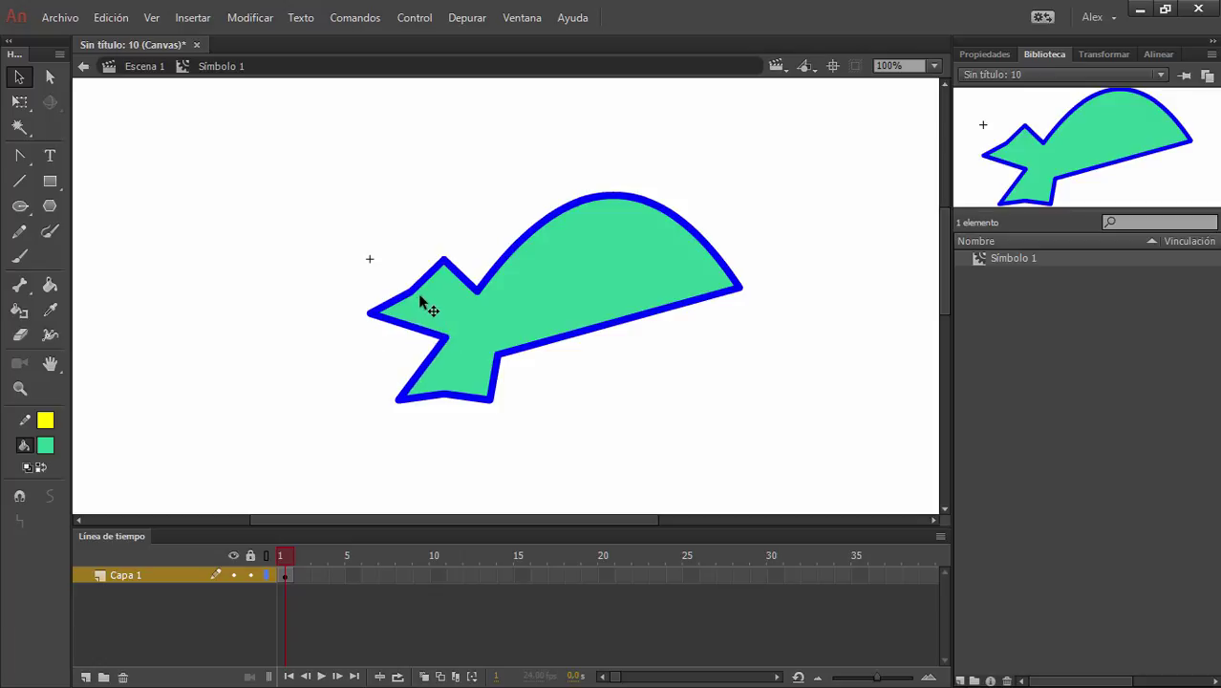
pyautogui.moveTo(412, 290); pyautogui.dragTo(432, 305)
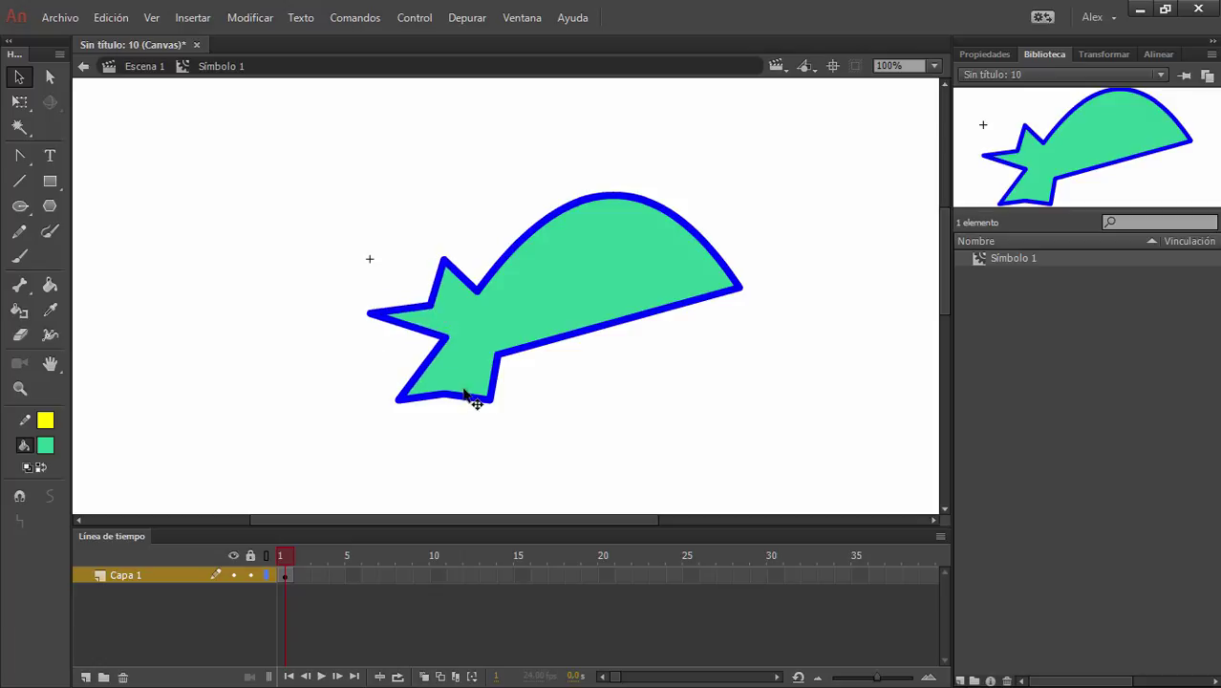
pyautogui.moveTo(453, 400); pyautogui.dragTo(460, 367)
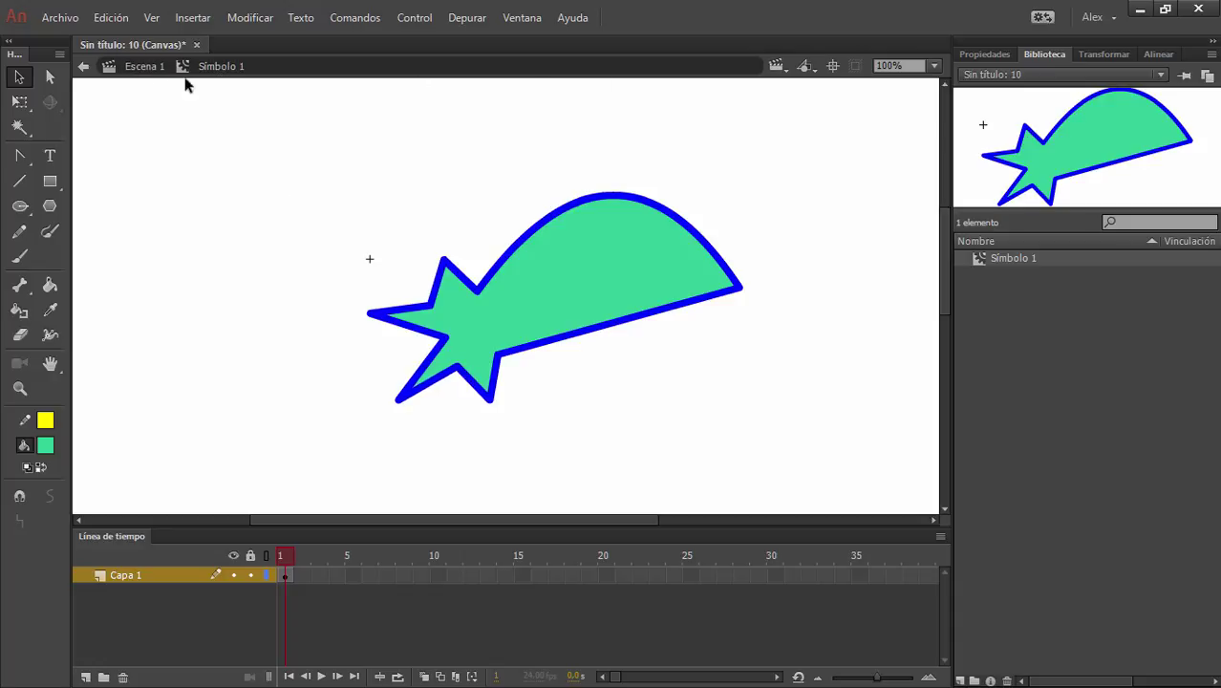
pyautogui.click(84, 67)
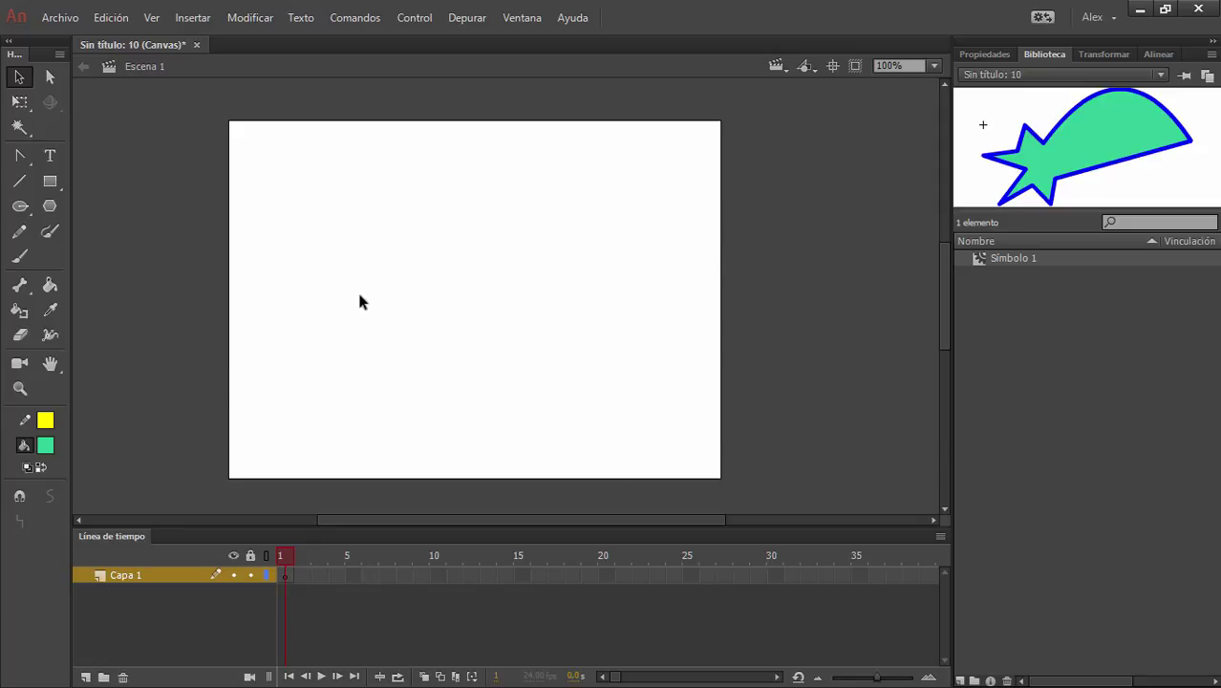
# Draw a rounded rectangle head about 140 by 99 px in the stage's upper middle, and set the Rectangle tool's corner radius to 0.
pyautogui.click(49, 180)
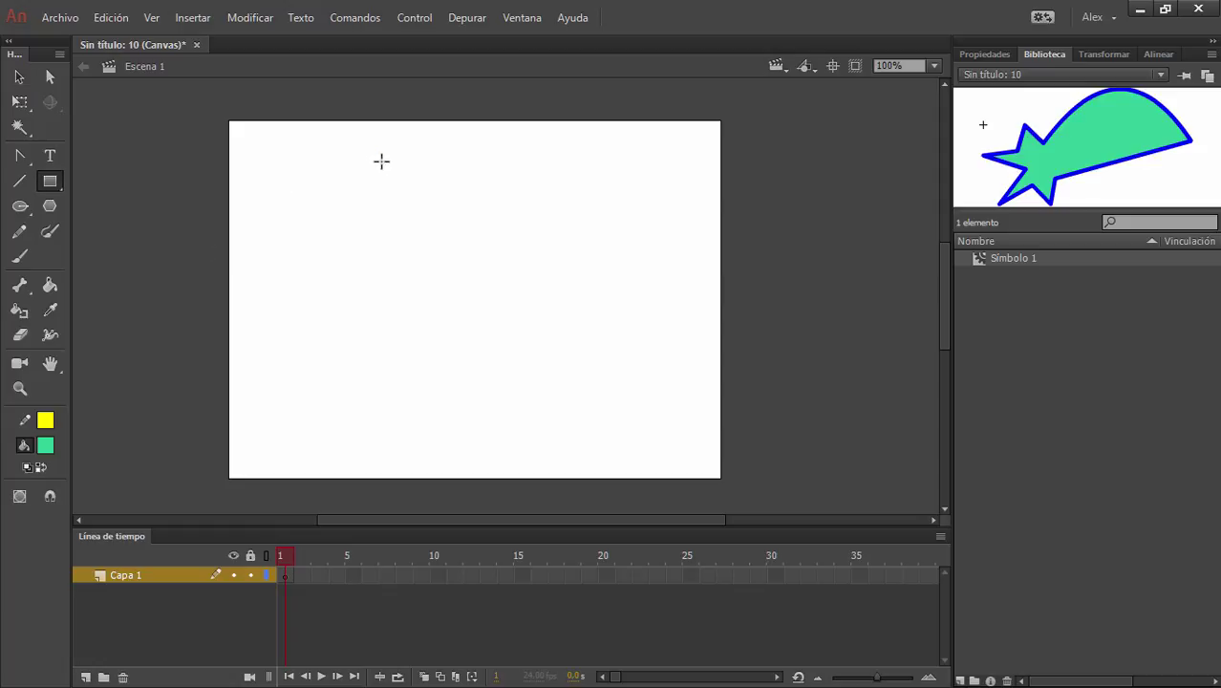
pyautogui.moveTo(375, 156); pyautogui.dragTo(505, 254)
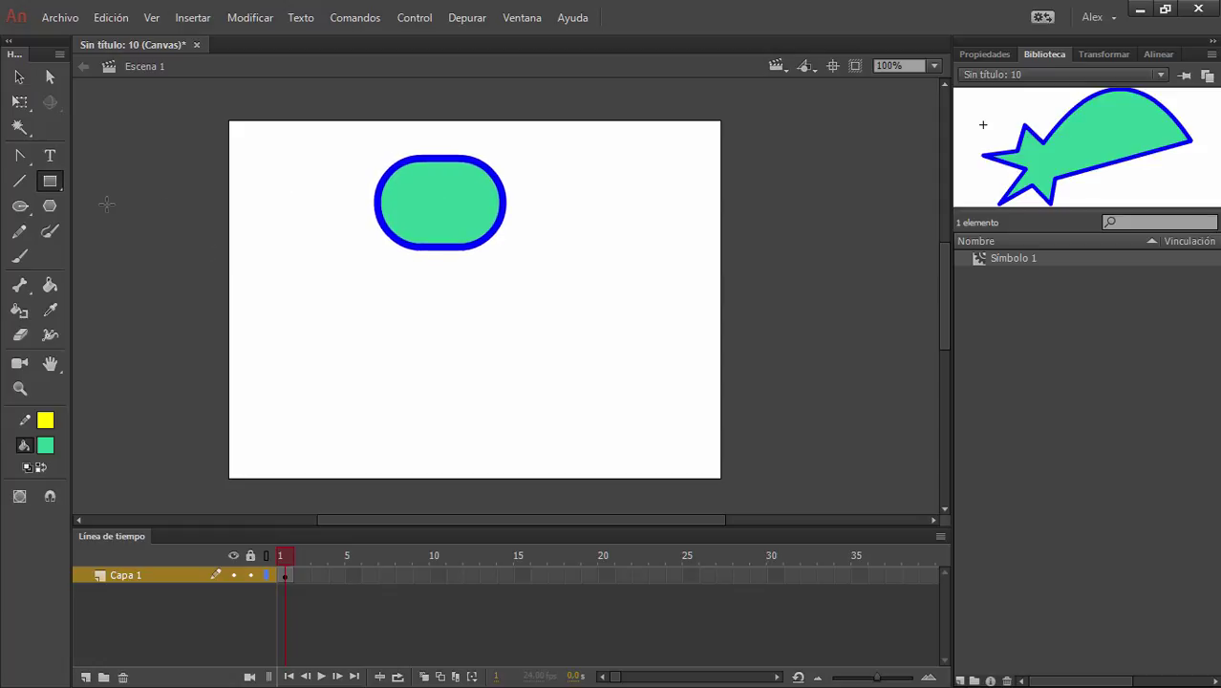
pyautogui.click(50, 182)
pyautogui.click(113, 179)
pyautogui.click(982, 56)
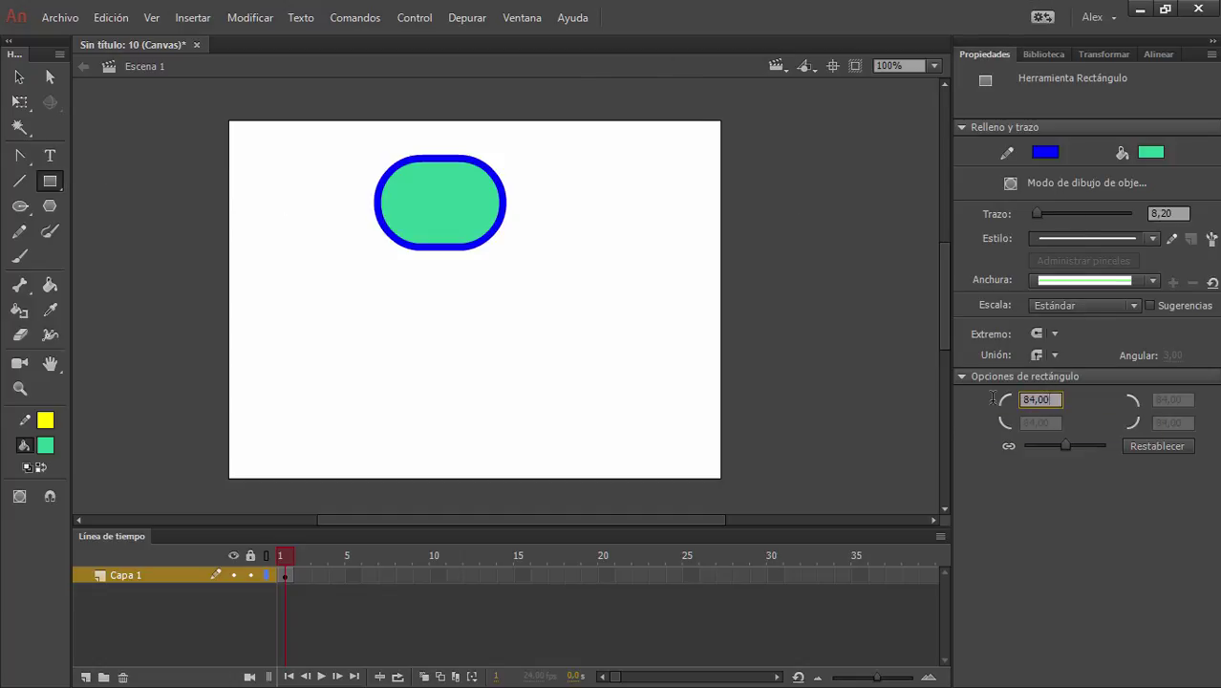
pyautogui.moveTo(1051, 399); pyautogui.dragTo(987, 400)
pyautogui.write('0')
pyautogui.press('Return')
# Draw square-cornered rectangles for a narrow torso below the head, two legs beneath it, and a horizontal arm on each side.
pyautogui.moveTo(424, 249); pyautogui.dragTo(456, 395)
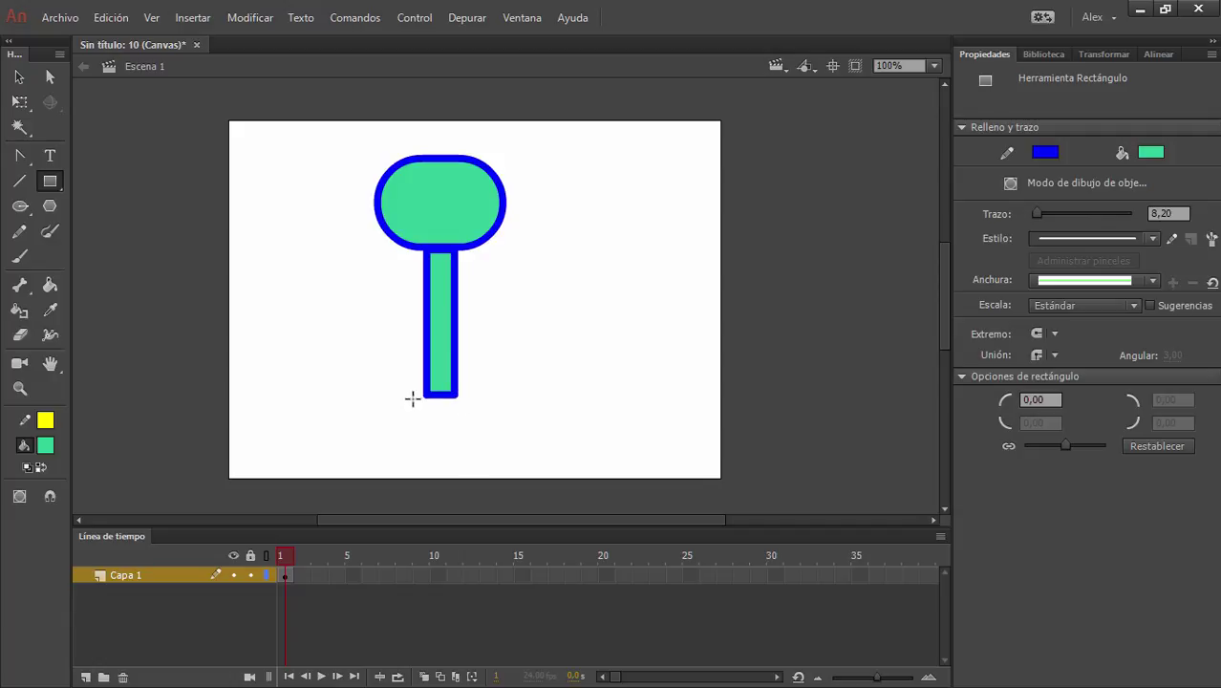
pyautogui.moveTo(393, 395)
pyautogui.mouseDown()
pyautogui.moveTo(432, 441)
pyautogui.moveTo(429, 474)
pyautogui.mouseUp()
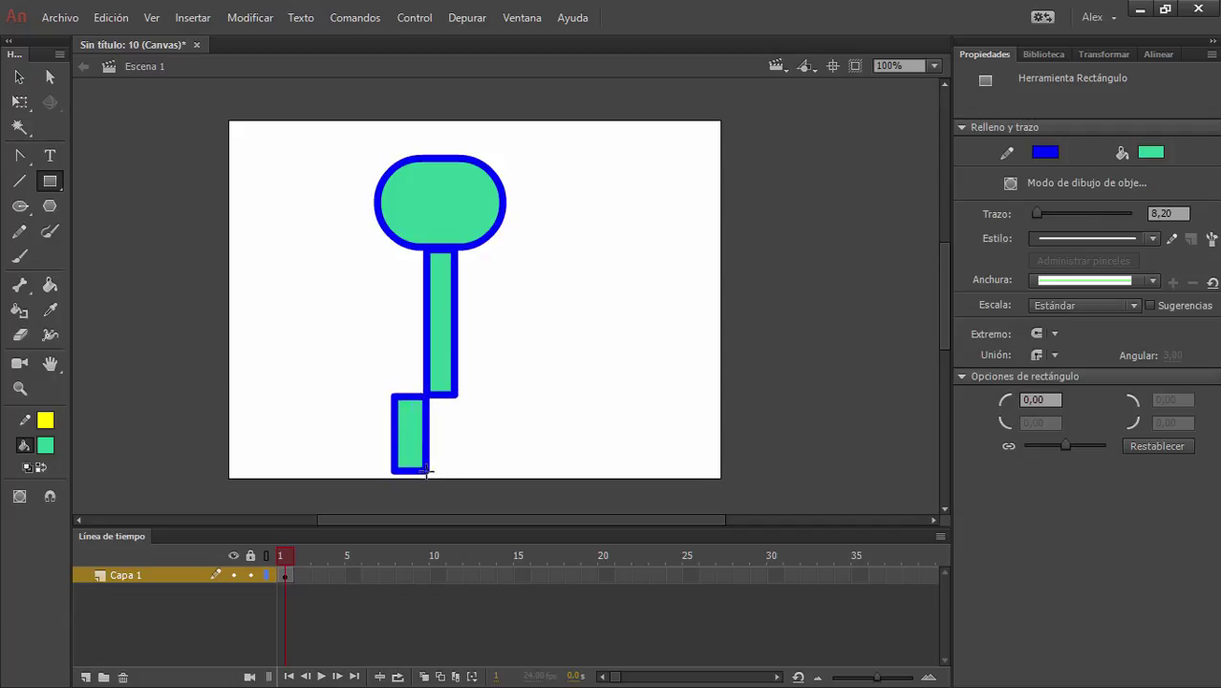
pyautogui.moveTo(455, 394); pyautogui.dragTo(485, 477)
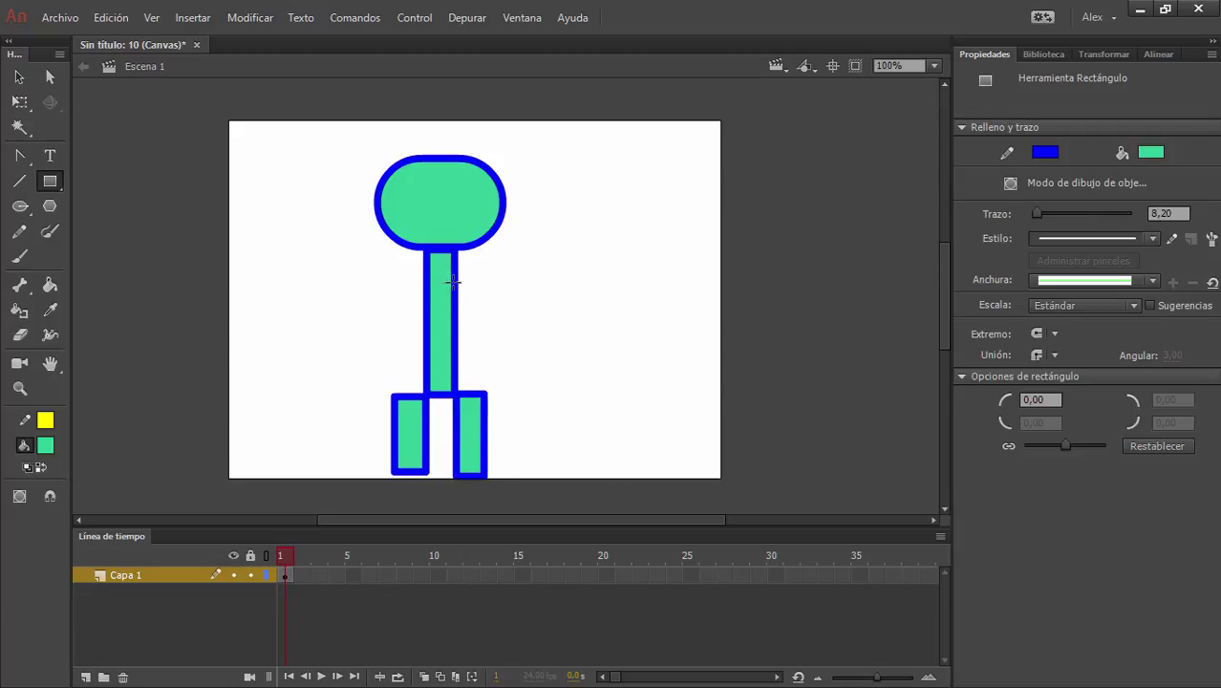
pyautogui.moveTo(459, 279); pyautogui.dragTo(553, 304)
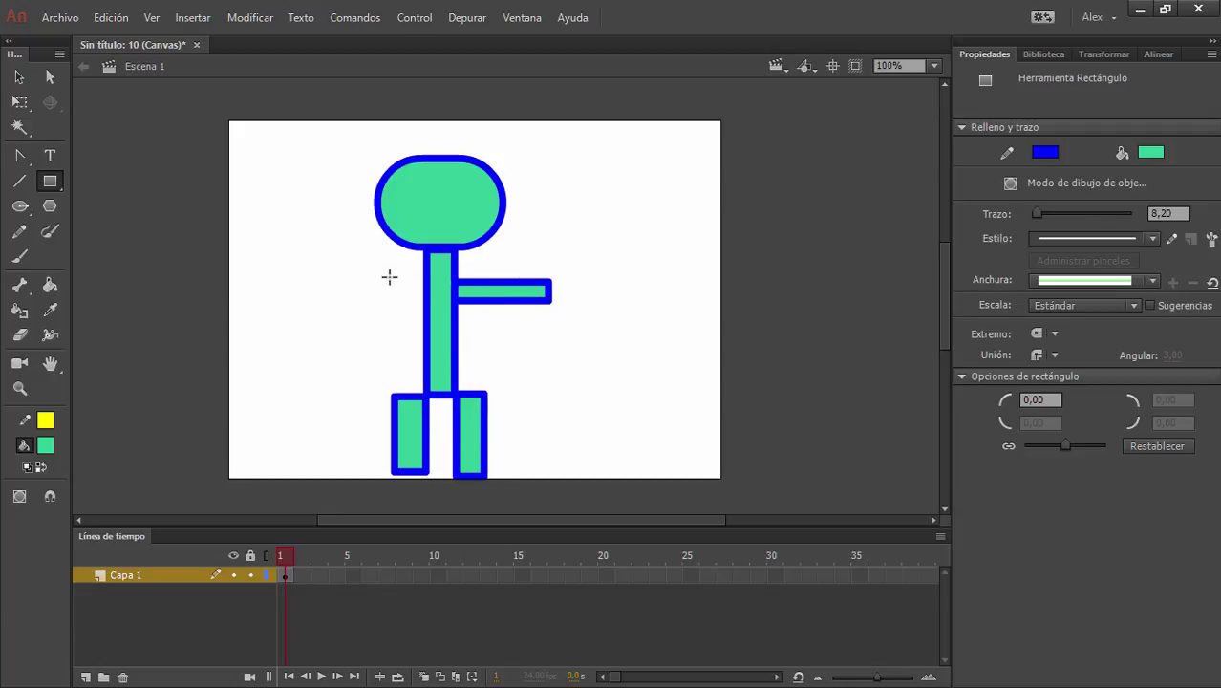
pyautogui.moveTo(333, 272); pyautogui.dragTo(418, 293)
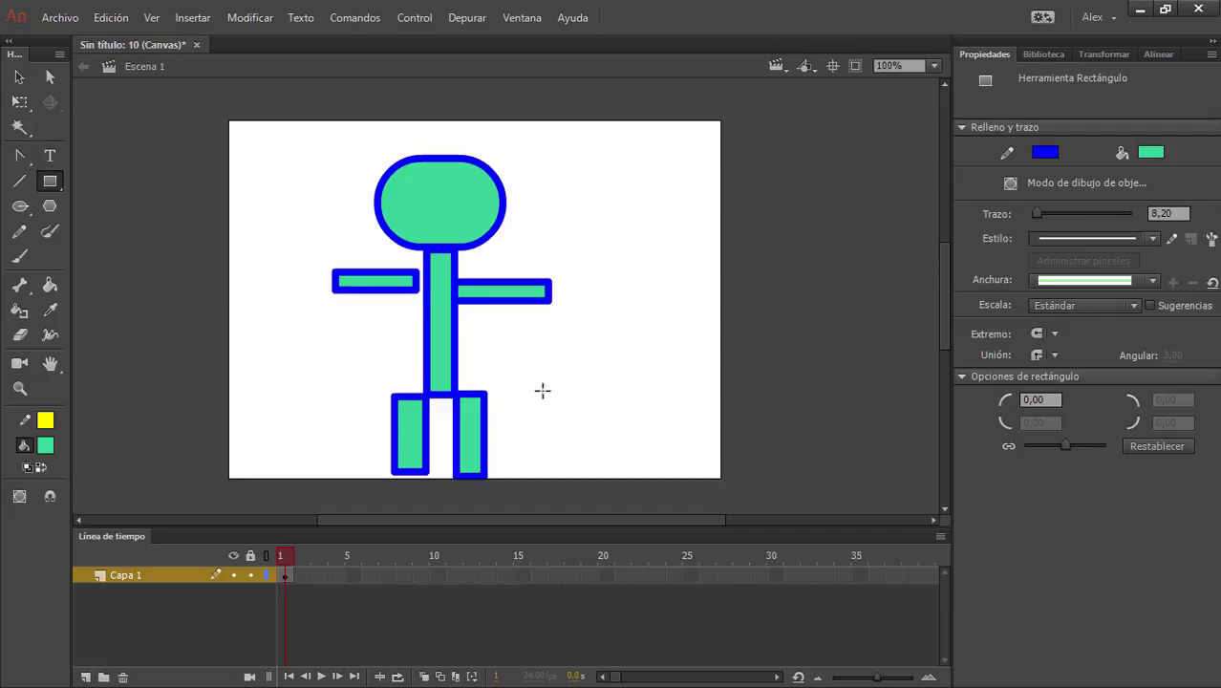
# Separate the right-hand arm and the head from the torso by moving the arm slightly right and the head up to Y 29.
pyautogui.click(19, 76)
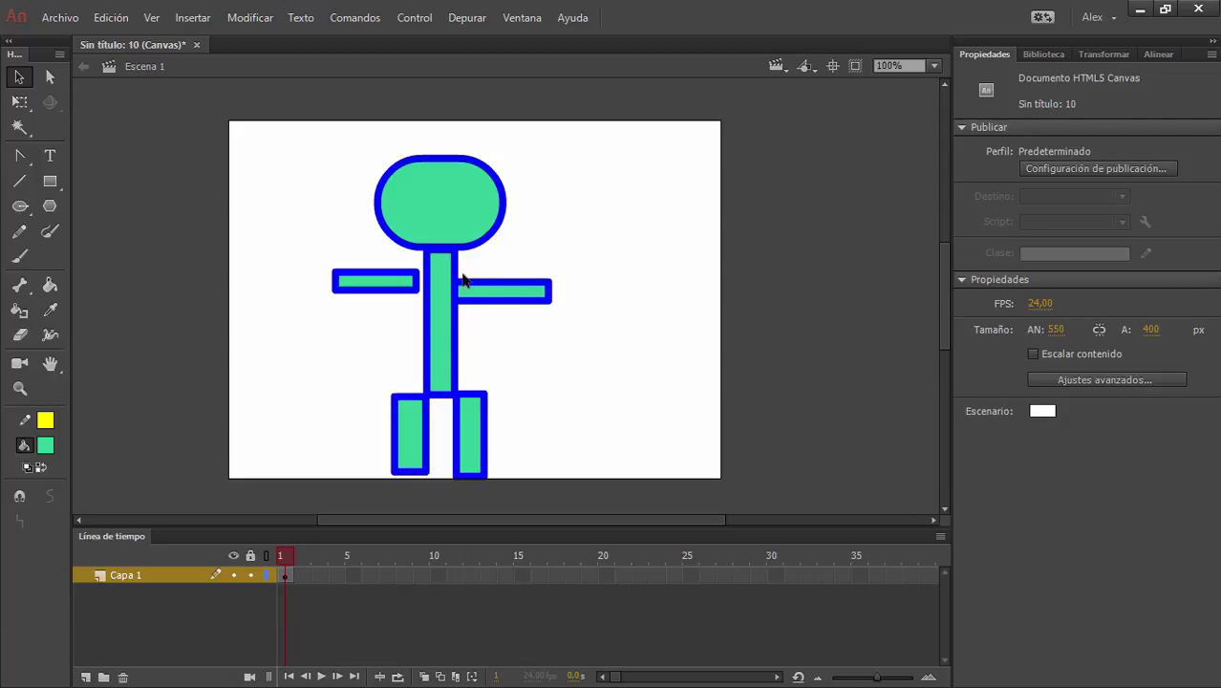
pyautogui.moveTo(457, 271); pyautogui.dragTo(525, 304)
pyautogui.click(526, 329)
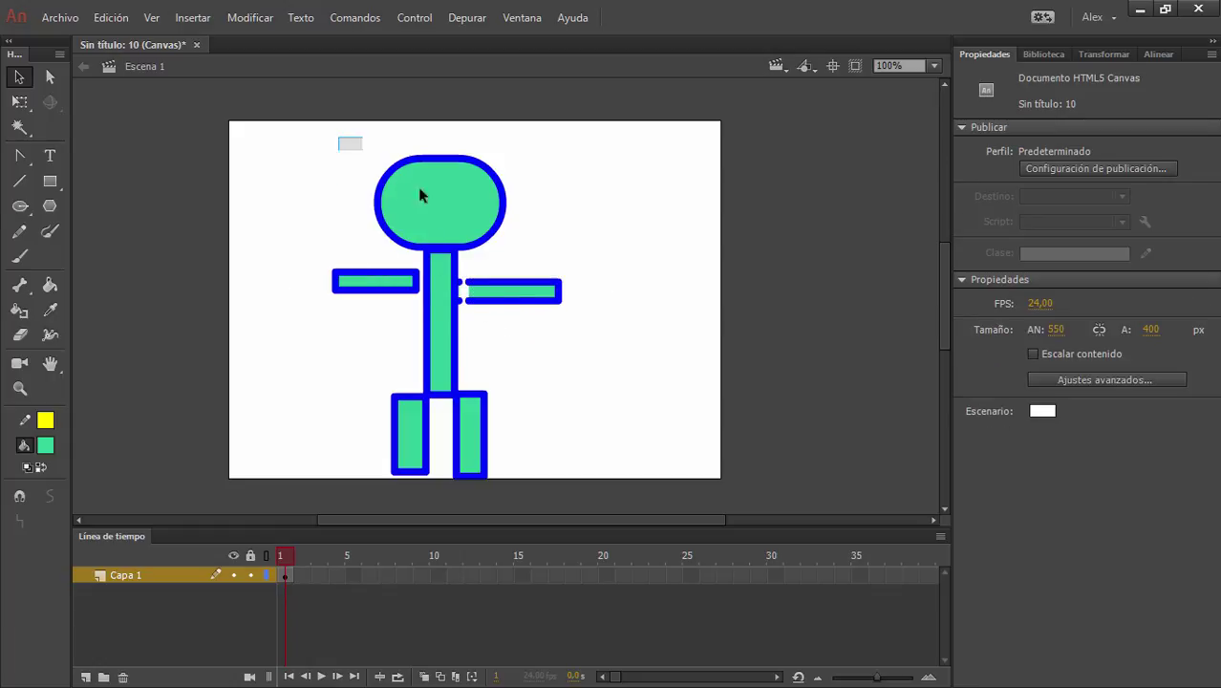
pyautogui.moveTo(420, 195); pyautogui.dragTo(537, 256)
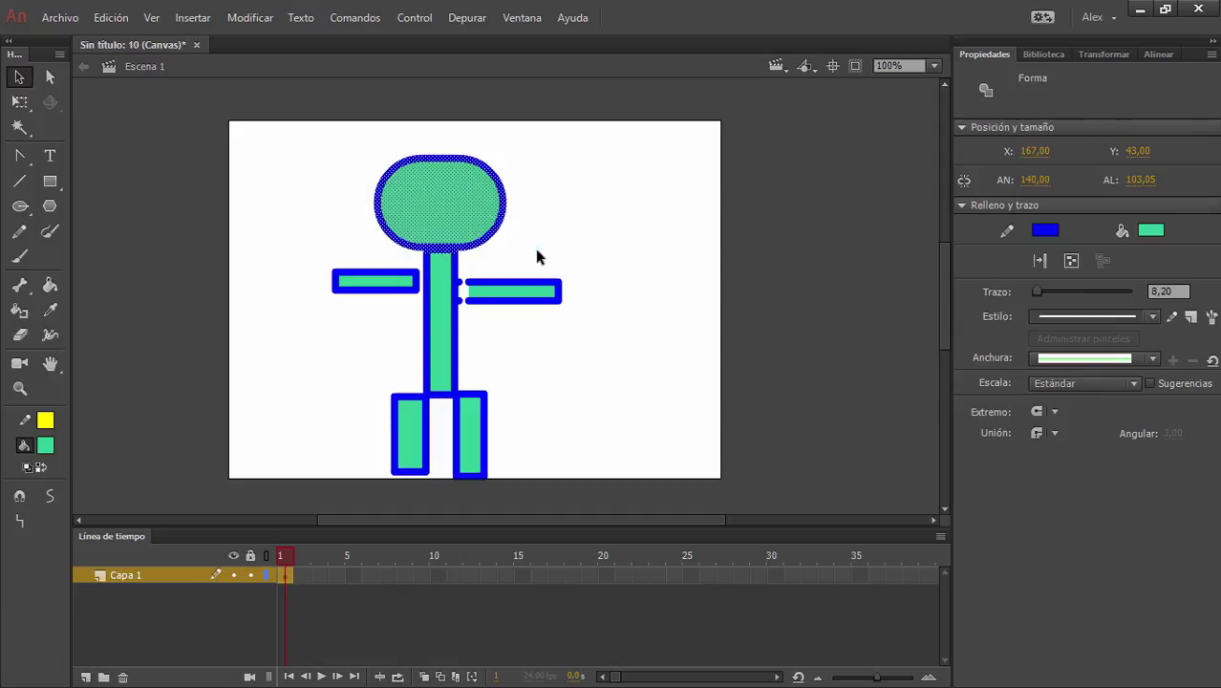
pyautogui.moveTo(477, 232); pyautogui.dragTo(476, 218)
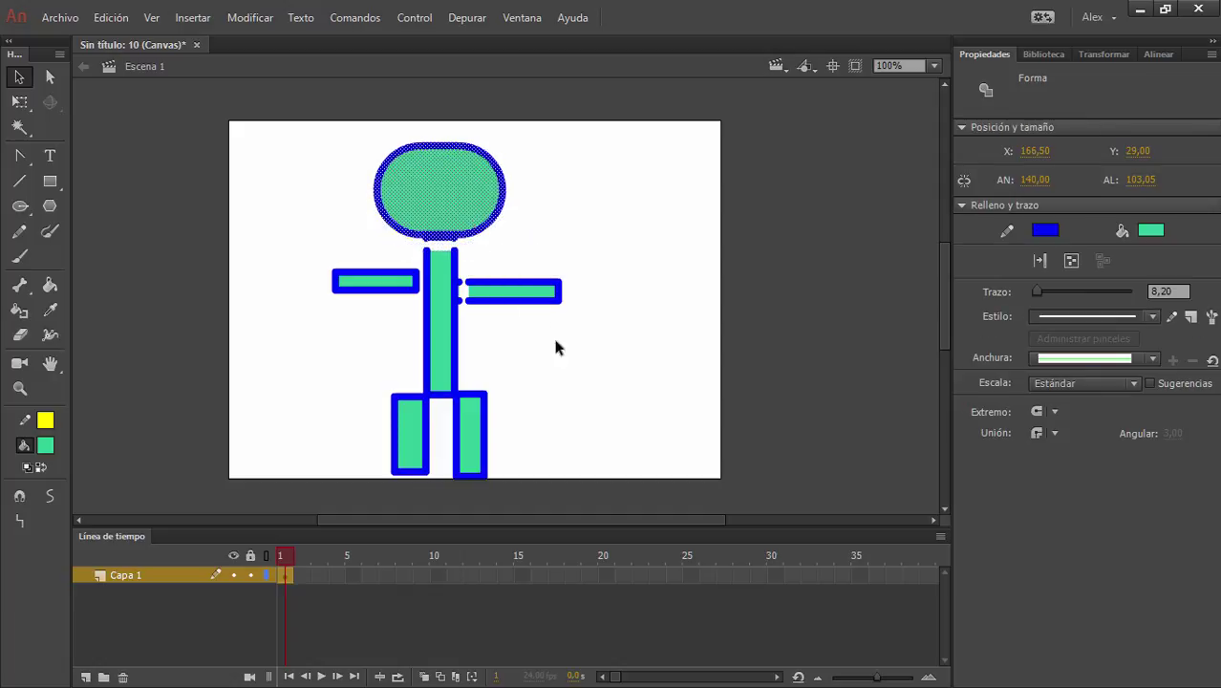
# Select both legs and move them slightly down, away from the torso.
pyautogui.click(598, 396)
pyautogui.moveTo(319, 376); pyautogui.dragTo(528, 478)
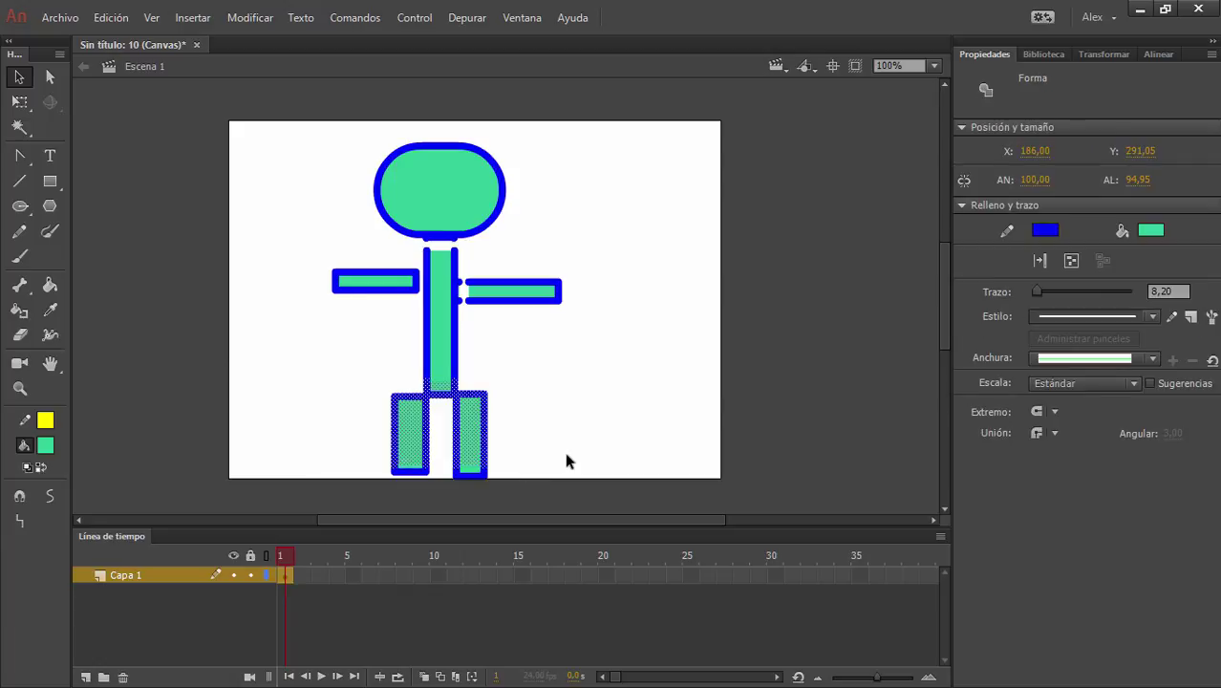
pyautogui.click(566, 454)
pyautogui.moveTo(504, 388); pyautogui.dragTo(340, 485)
pyautogui.moveTo(477, 400); pyautogui.dragTo(472, 409)
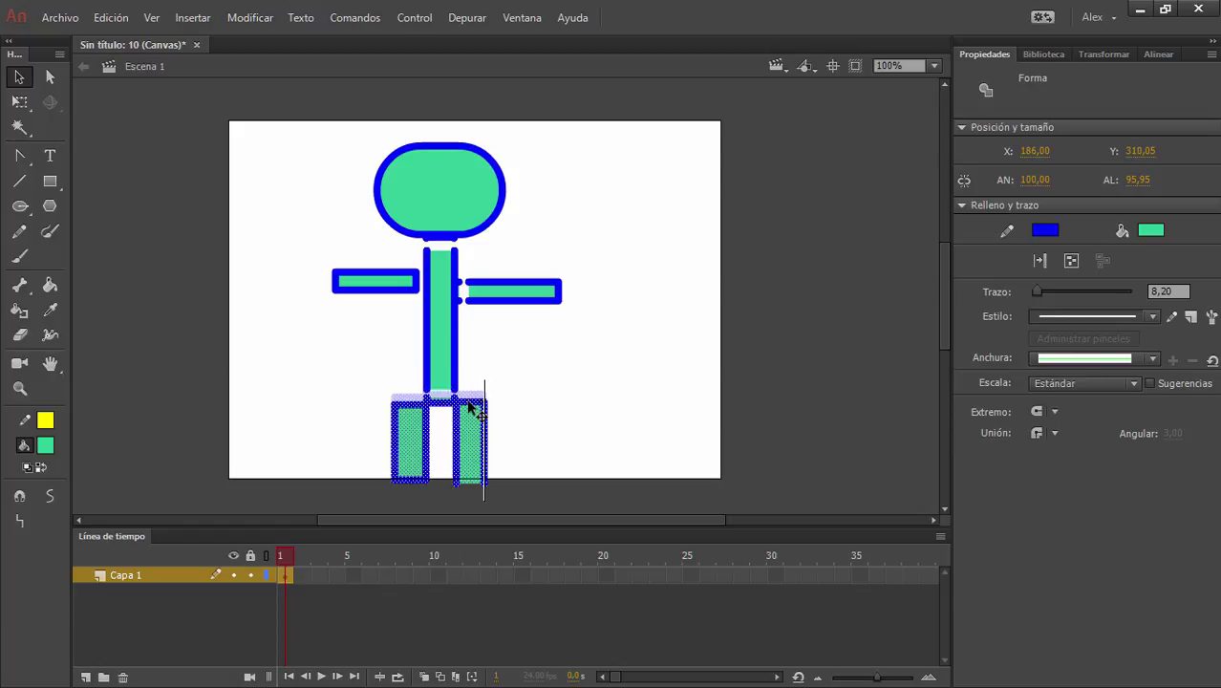
pyautogui.click(538, 374)
pyautogui.click(447, 199)
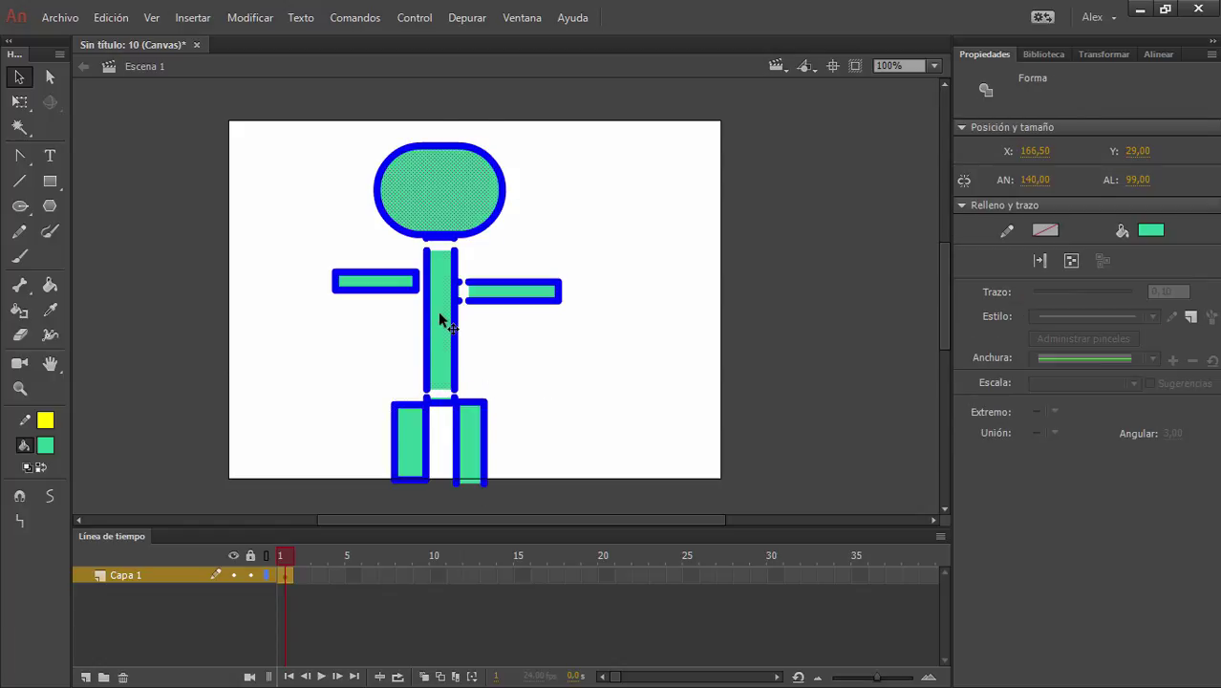
pyautogui.click(438, 310)
pyautogui.click(363, 285)
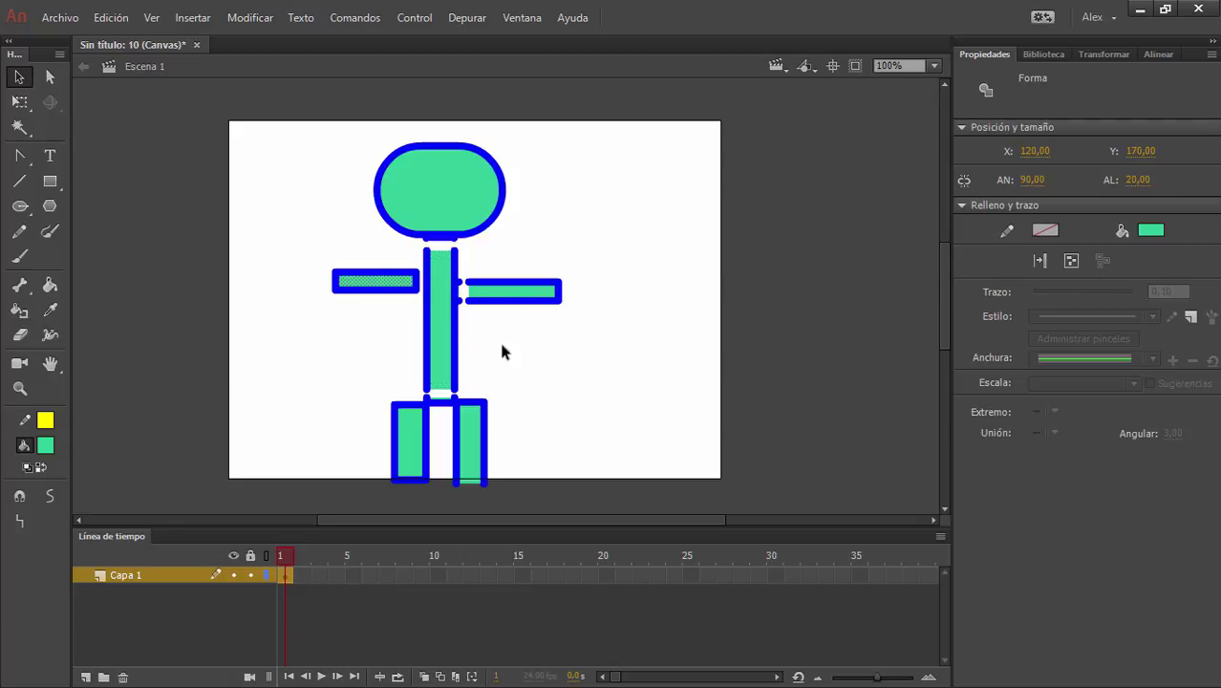
pyautogui.click(613, 428)
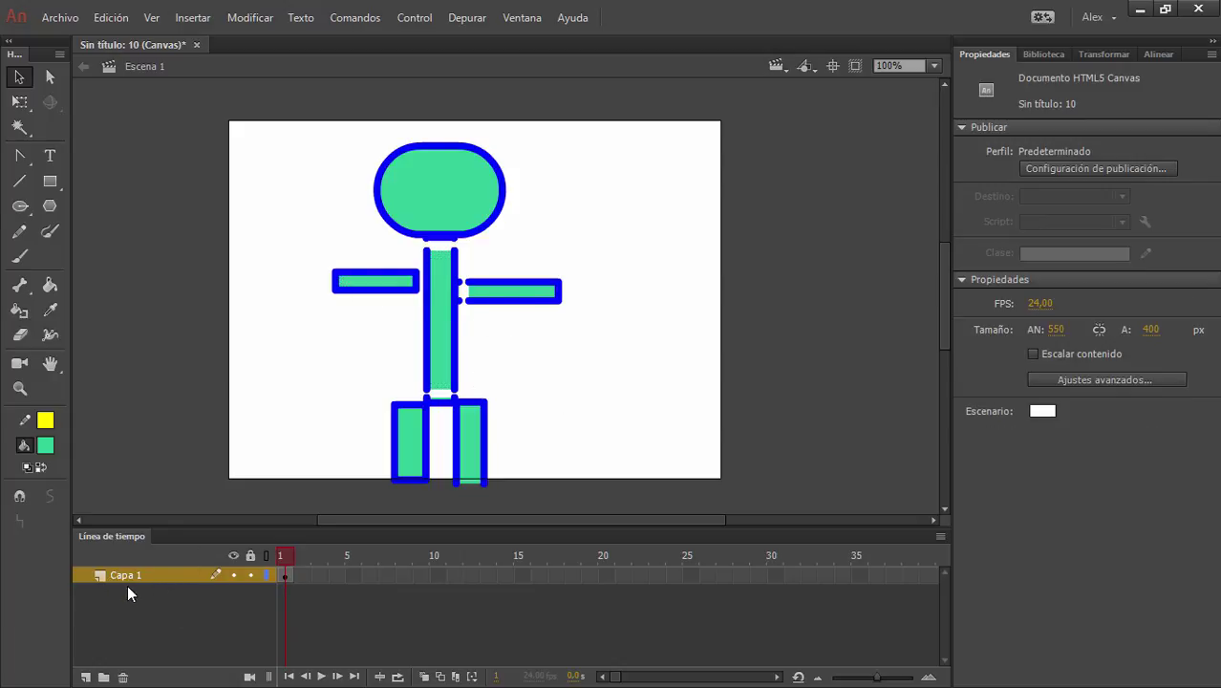
# Add a new layer above Capa 1 and shrink the timeline's frame display slightly.
pyautogui.click(86, 676)
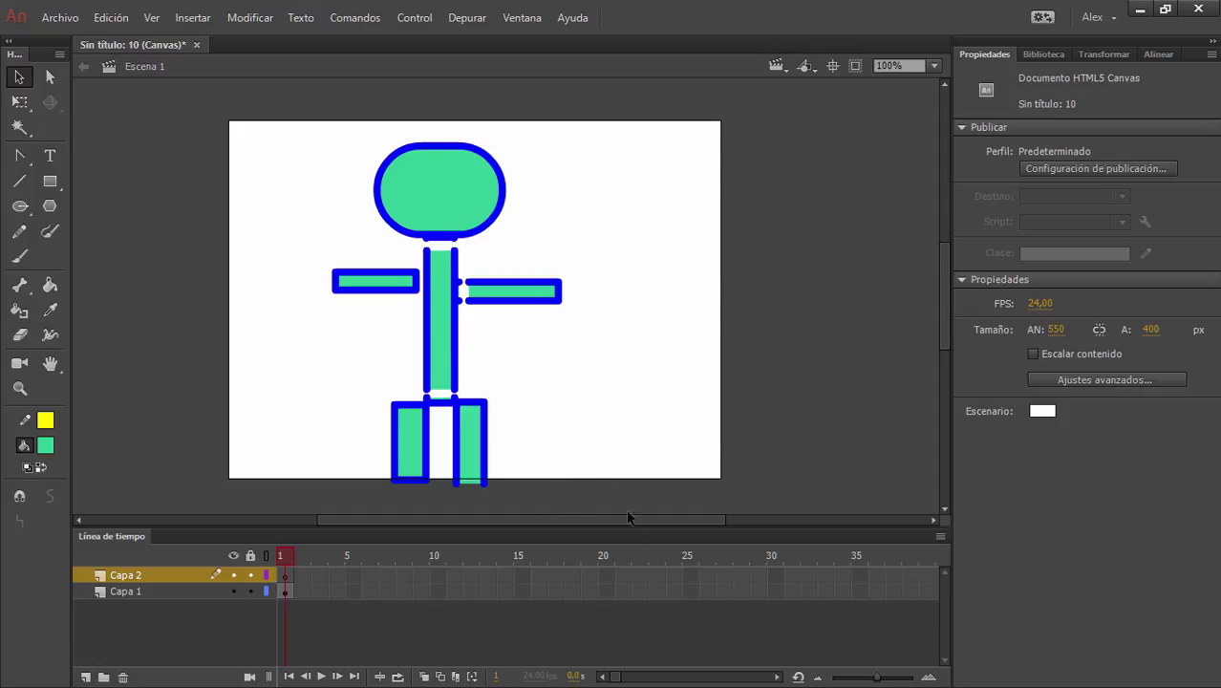
pyautogui.click(817, 677)
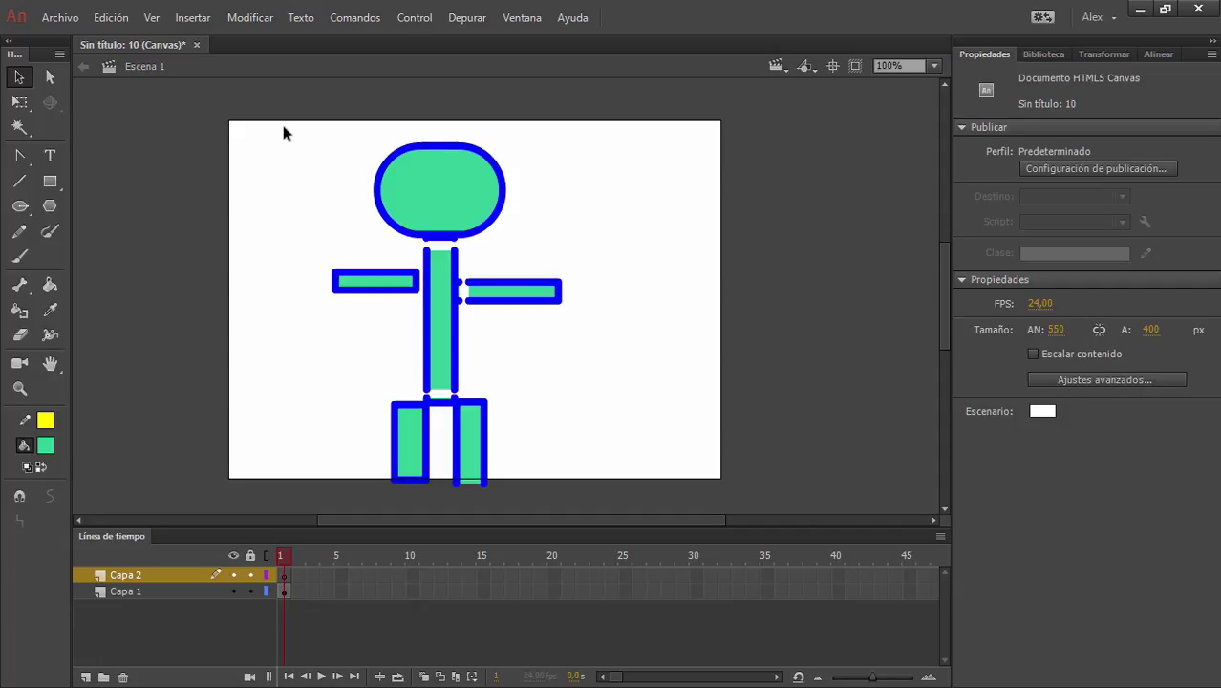
# Select the whole figure on Capa 1, its separate pieces in turn, and the complete figure again.
pyautogui.moveTo(284, 127); pyautogui.dragTo(602, 519)
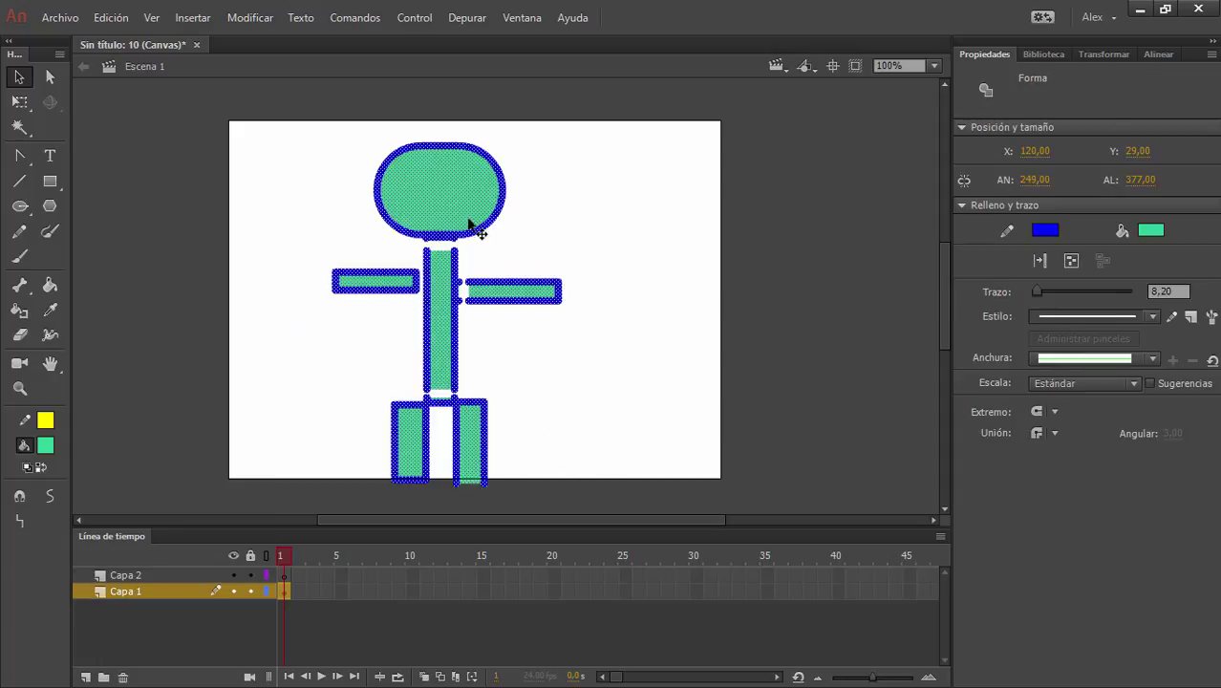
pyautogui.click(474, 265)
pyautogui.click(451, 197)
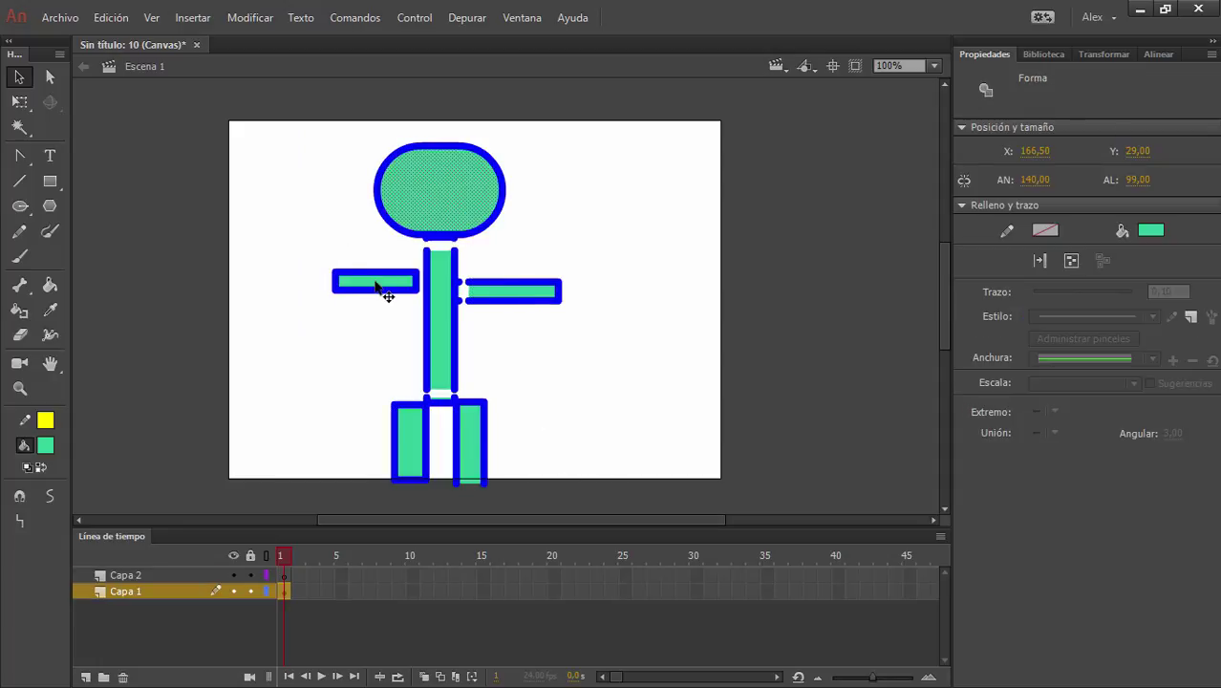
pyautogui.click(382, 285)
pyautogui.click(437, 296)
pyautogui.click(472, 284)
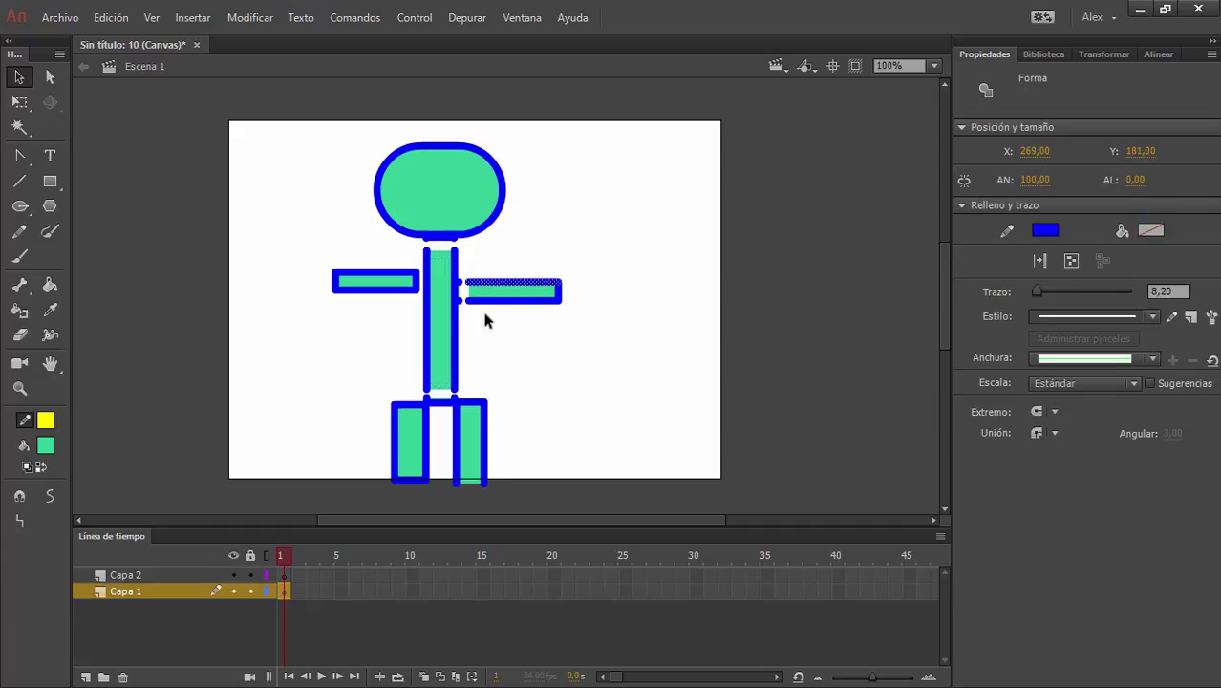
pyautogui.click(474, 445)
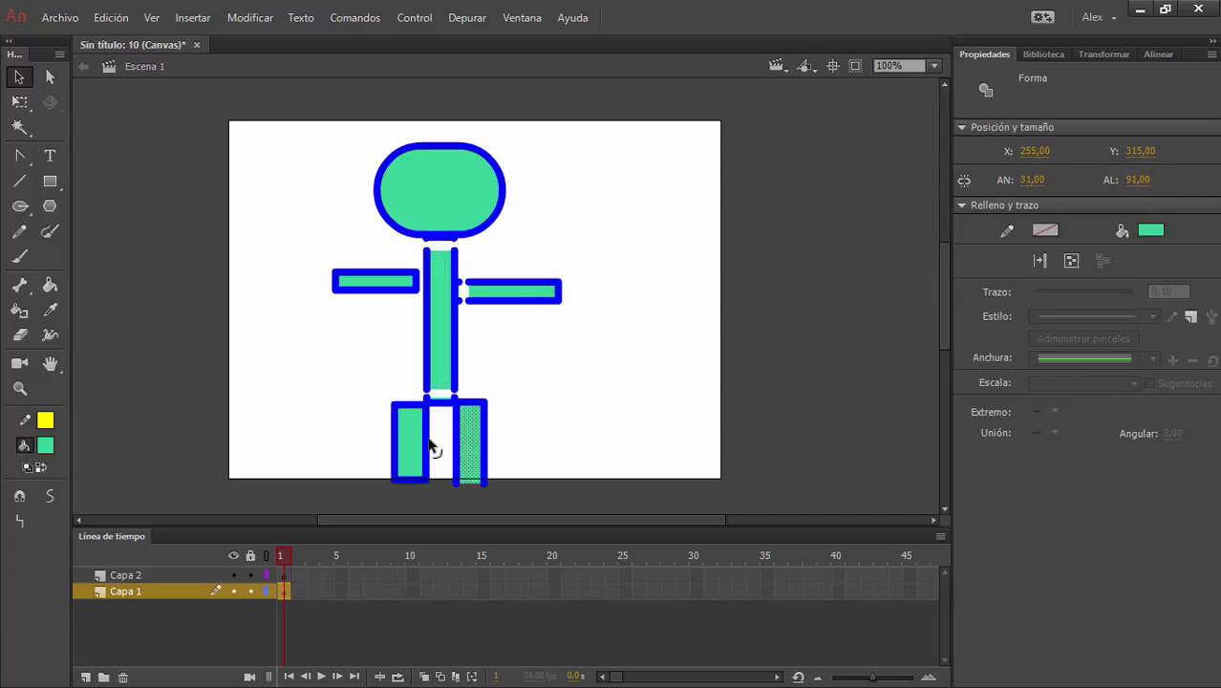
pyautogui.click(409, 430)
pyautogui.moveTo(400, 298); pyautogui.dragTo(590, 503)
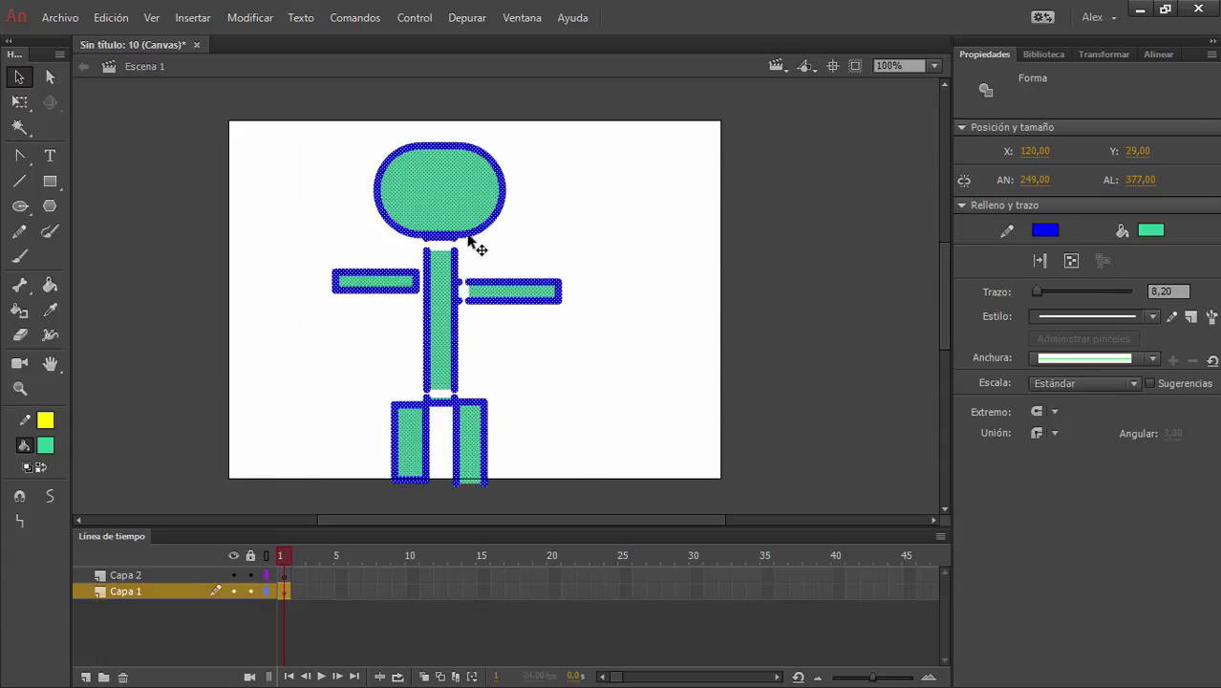
# Convert the whole figure into a movie clip symbol named robot and move its instance to X 140, Y 18.
pyautogui.click(256, 18)
pyautogui.click(278, 63)
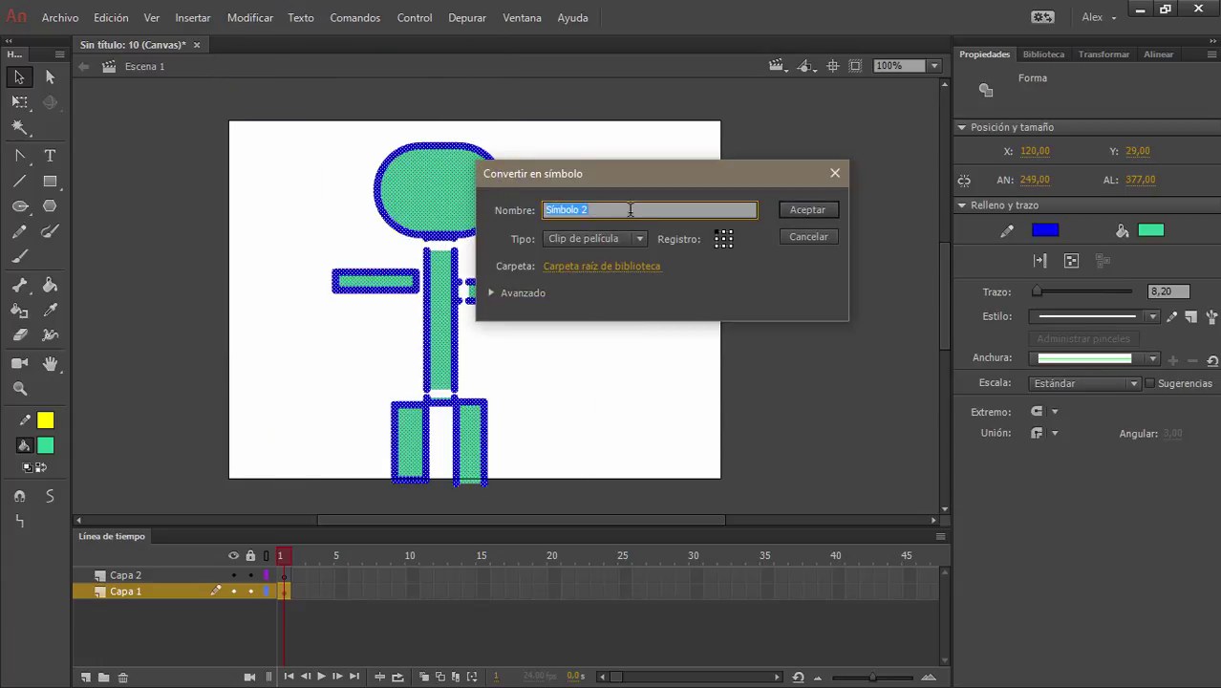
pyautogui.write('robot')
pyautogui.click(805, 212)
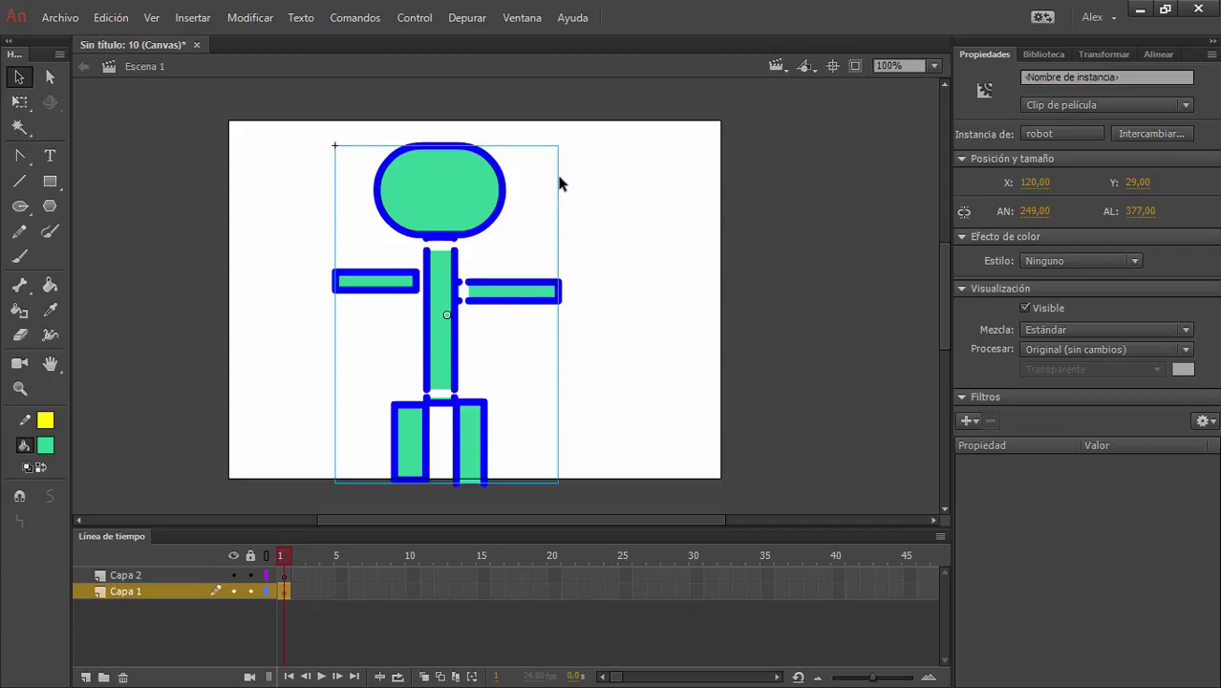
pyautogui.click(1045, 54)
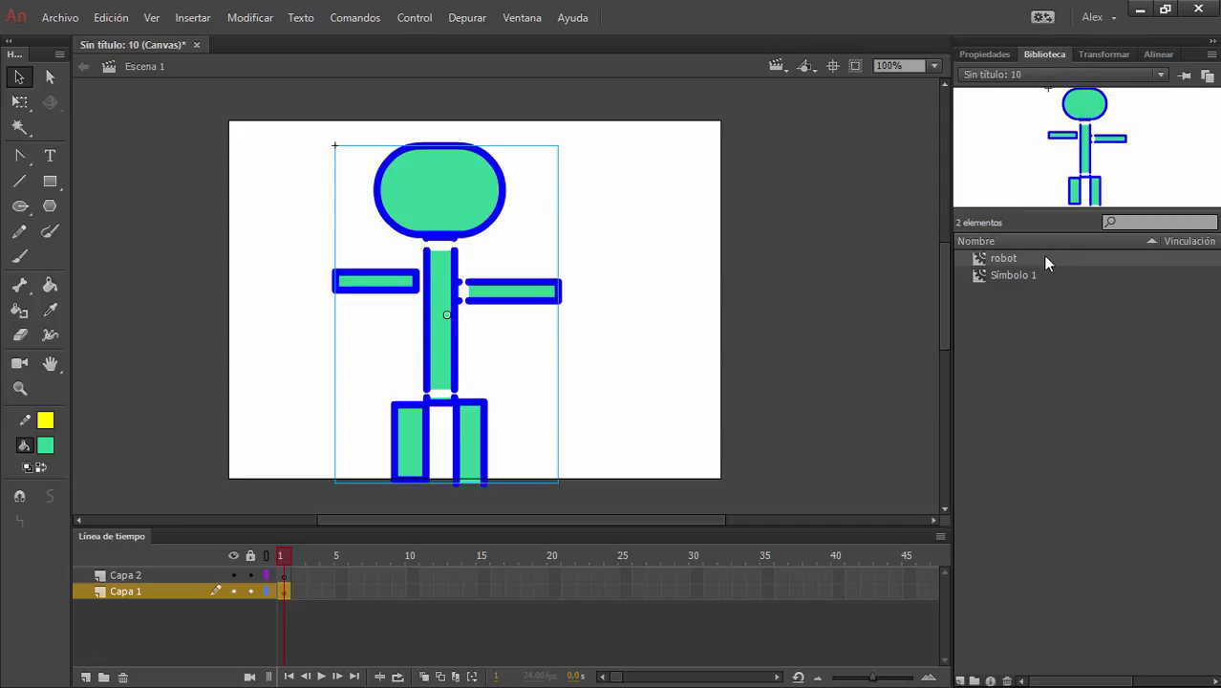
pyautogui.click(983, 55)
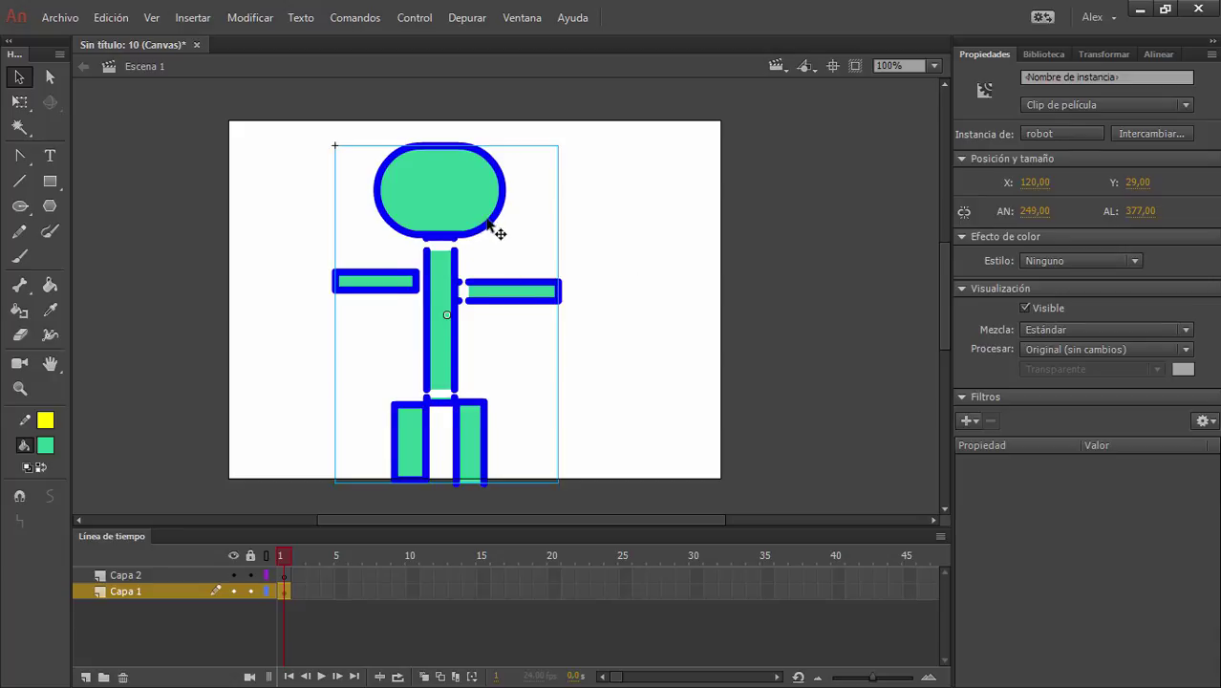
pyautogui.moveTo(499, 232); pyautogui.dragTo(475, 218)
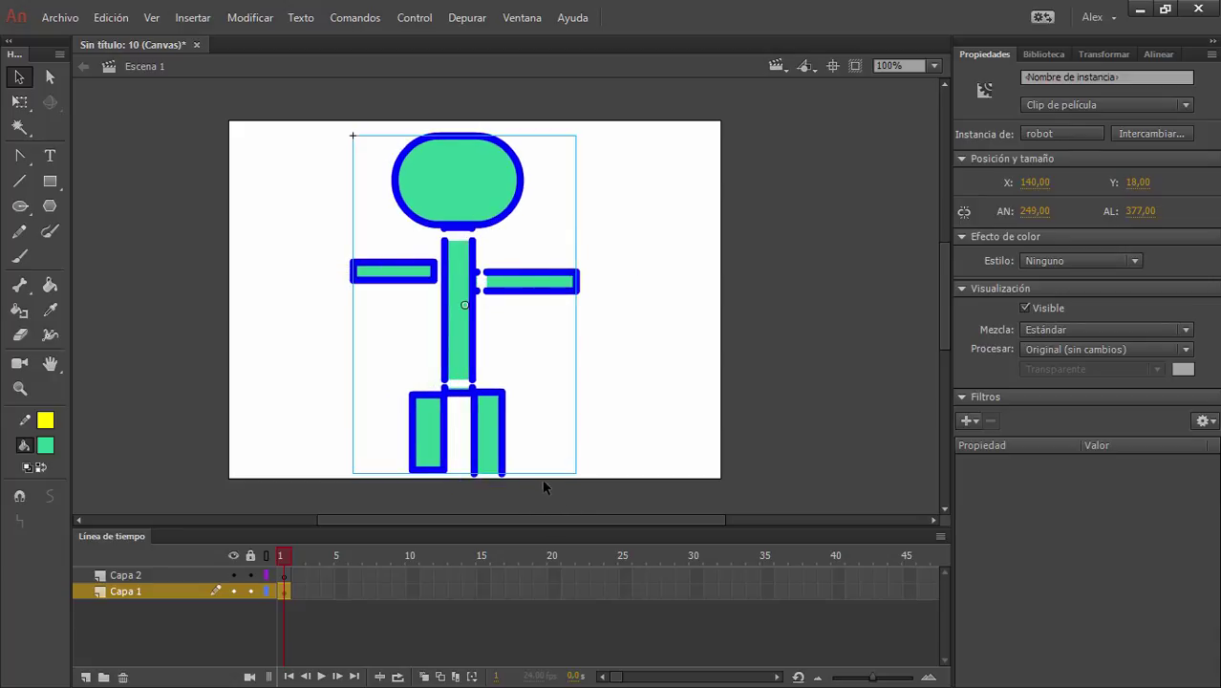
# Toggle the visibility of Capa 1 and Capa 2 to check their content, and delete Capa 2.
pyautogui.click(697, 574)
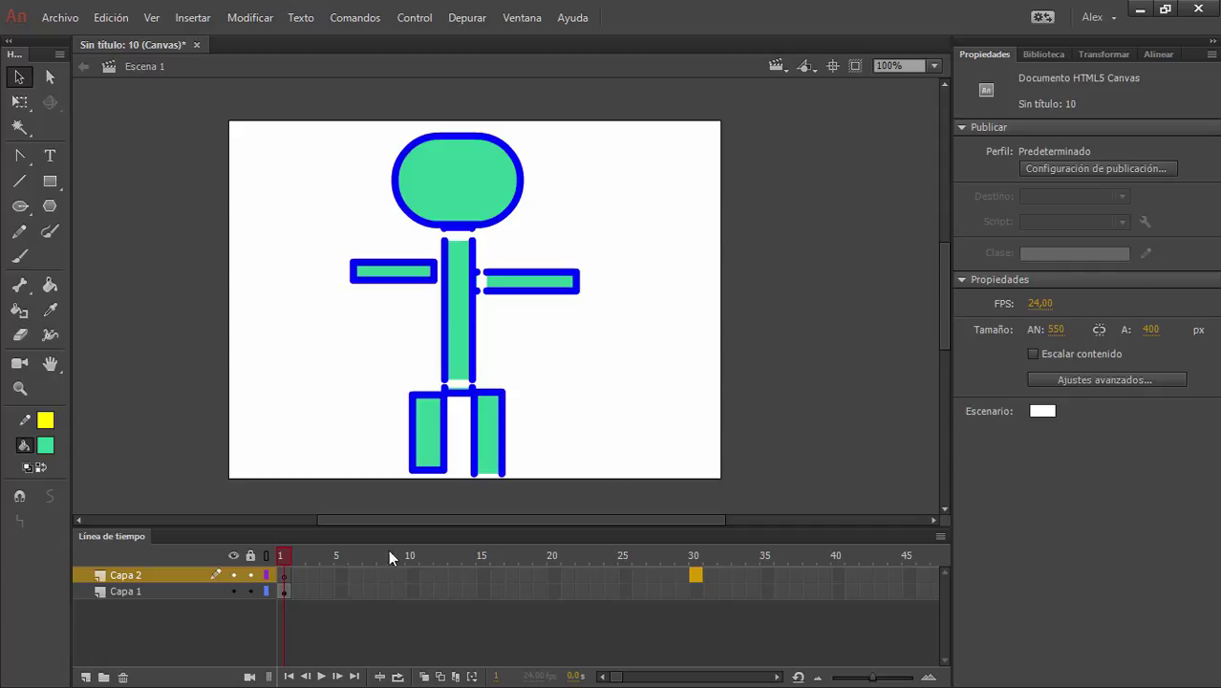
pyautogui.click(234, 591)
pyautogui.click(234, 591)
pyautogui.click(235, 590)
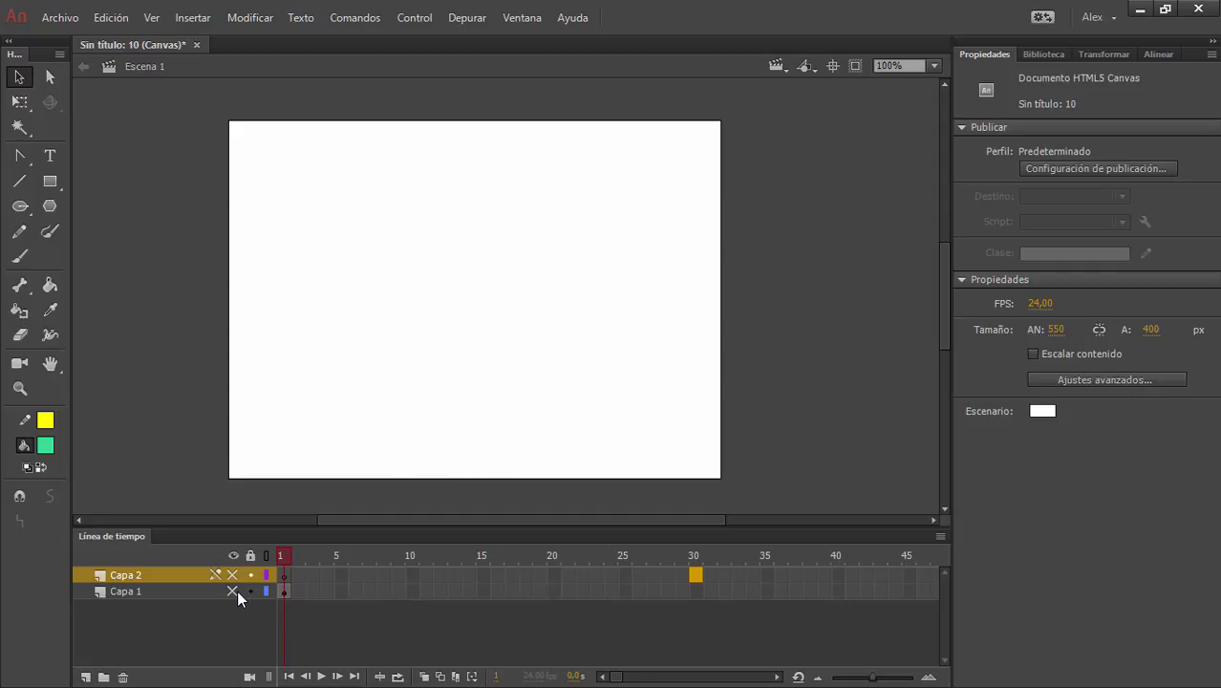
pyautogui.click(234, 590)
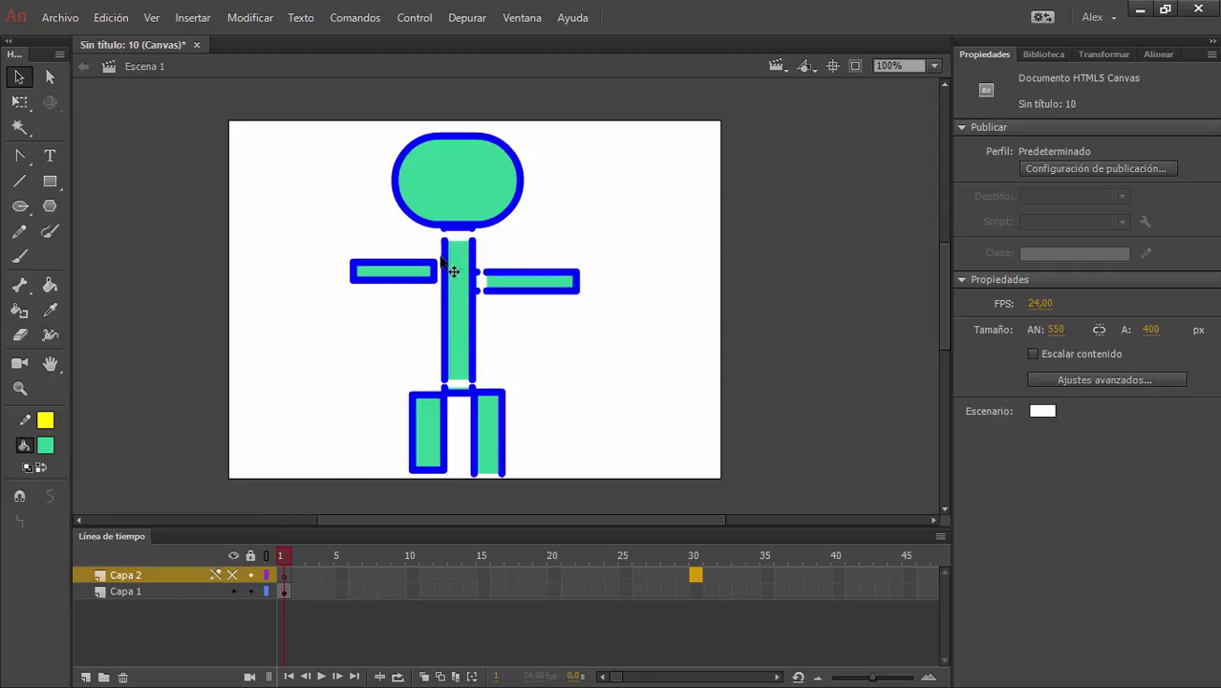
pyautogui.click(432, 212)
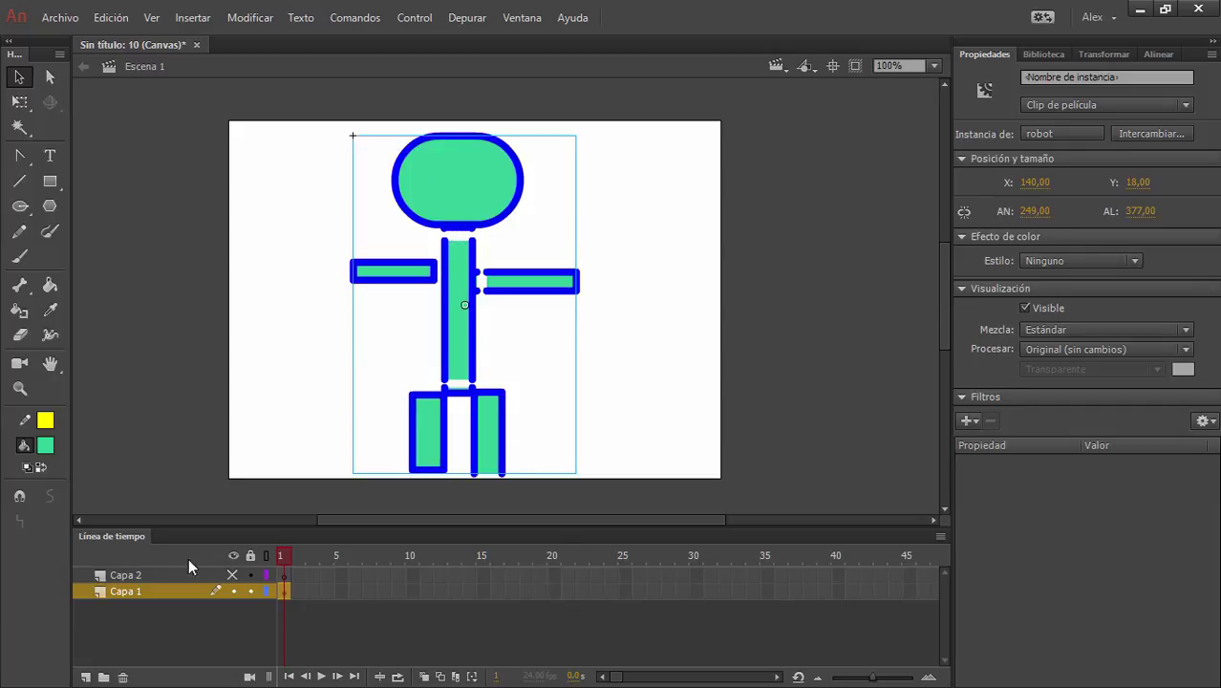
pyautogui.click(113, 575)
pyautogui.click(123, 676)
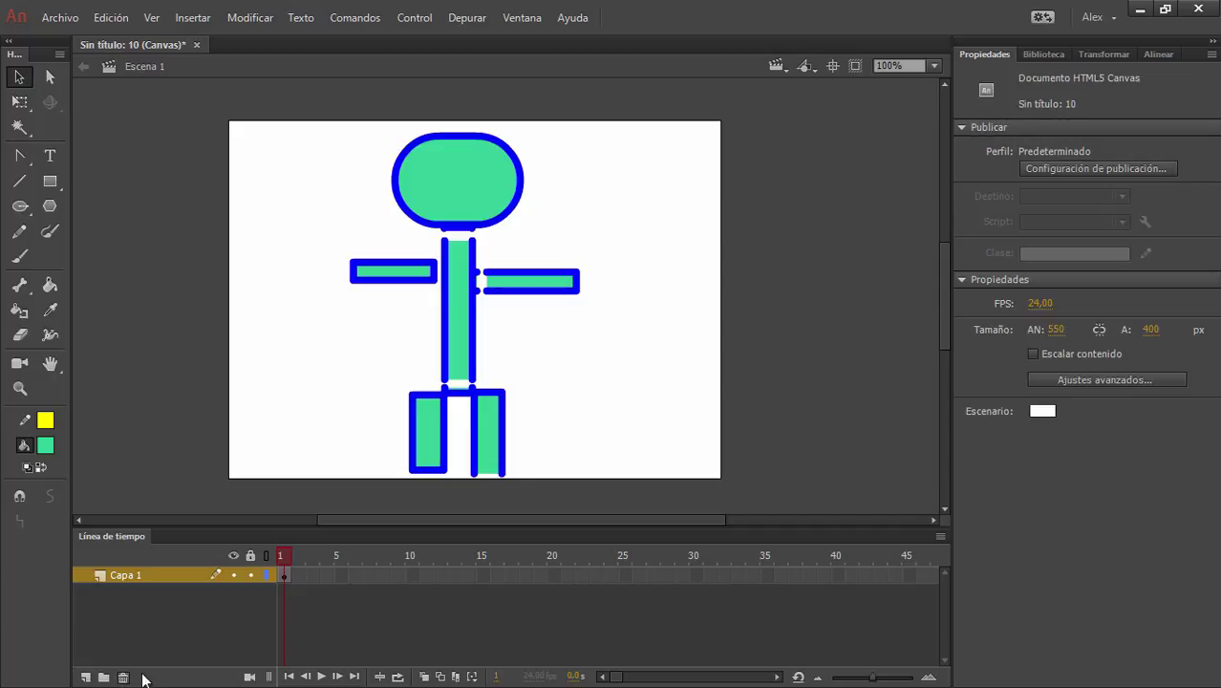
# Extend Capa 1 to frame 30 and create a motion tween for the robot instance on it.
pyautogui.click(490, 164)
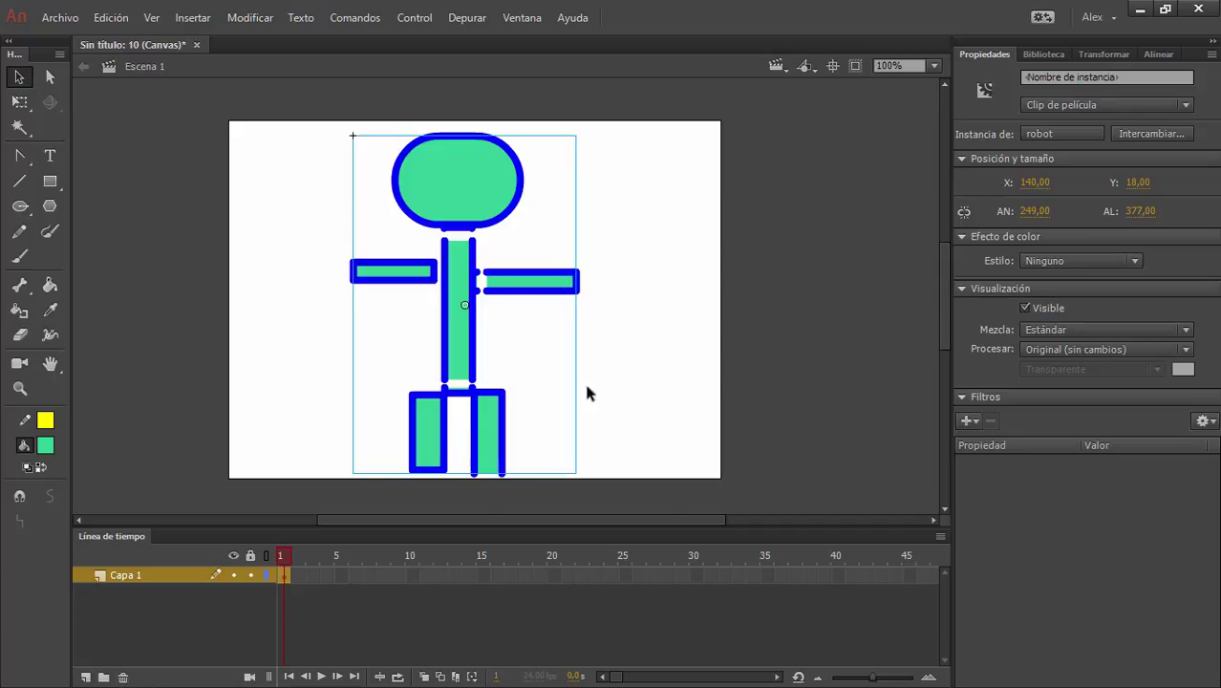
pyautogui.click(690, 574)
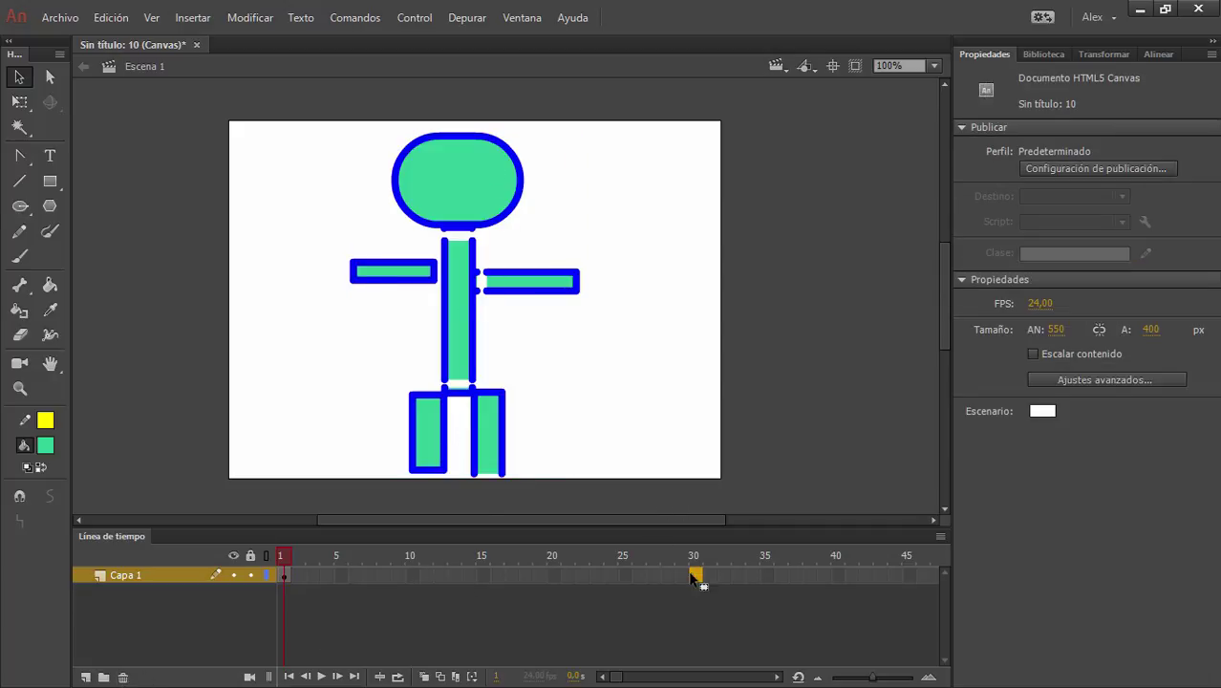
pyautogui.press('F5')
pyautogui.moveTo(695, 562); pyautogui.dragTo(611, 549)
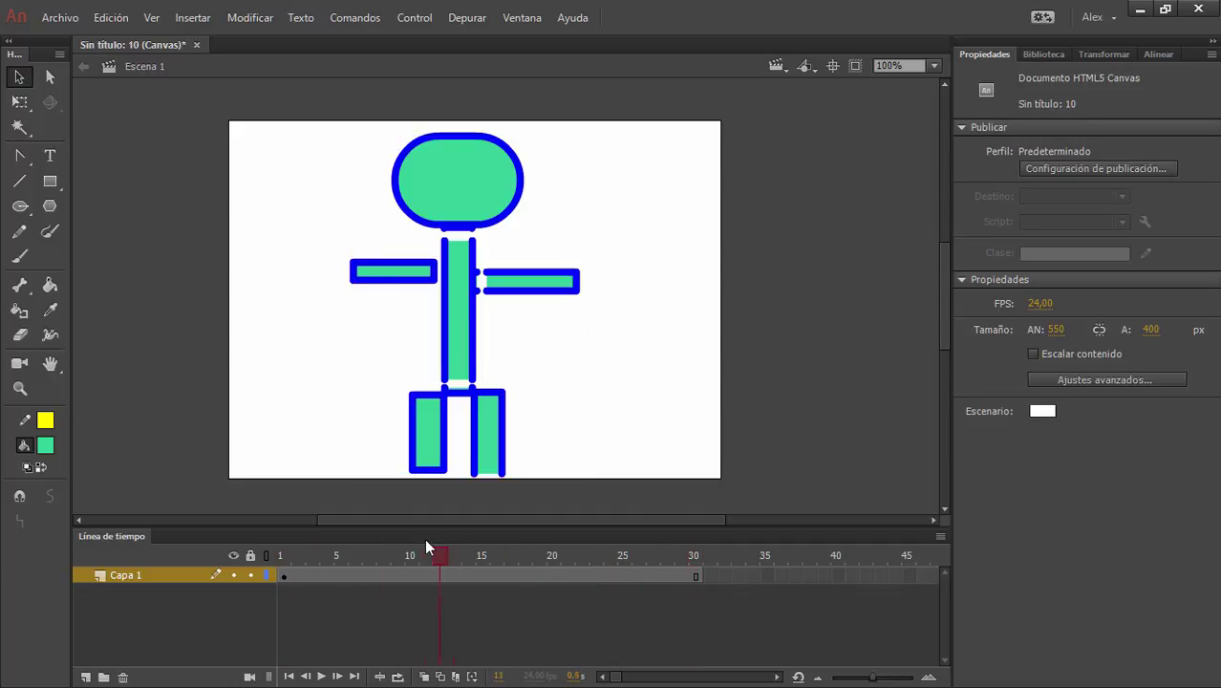
pyautogui.rightClick(325, 576)
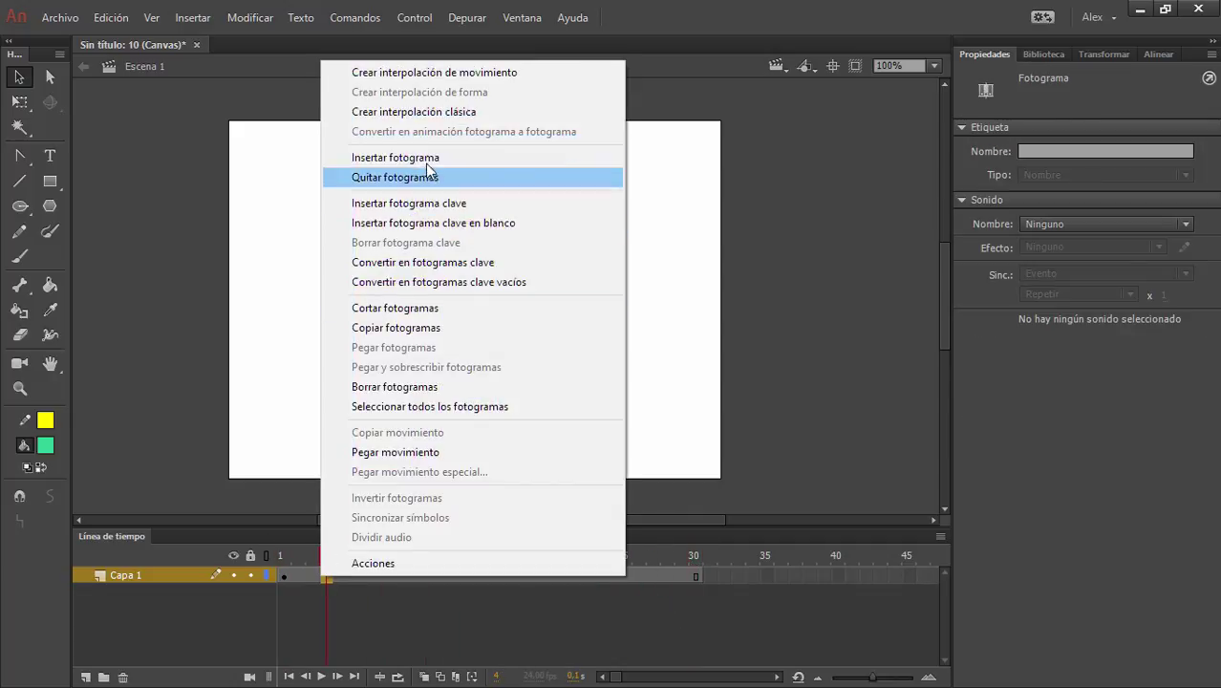
pyautogui.click(446, 76)
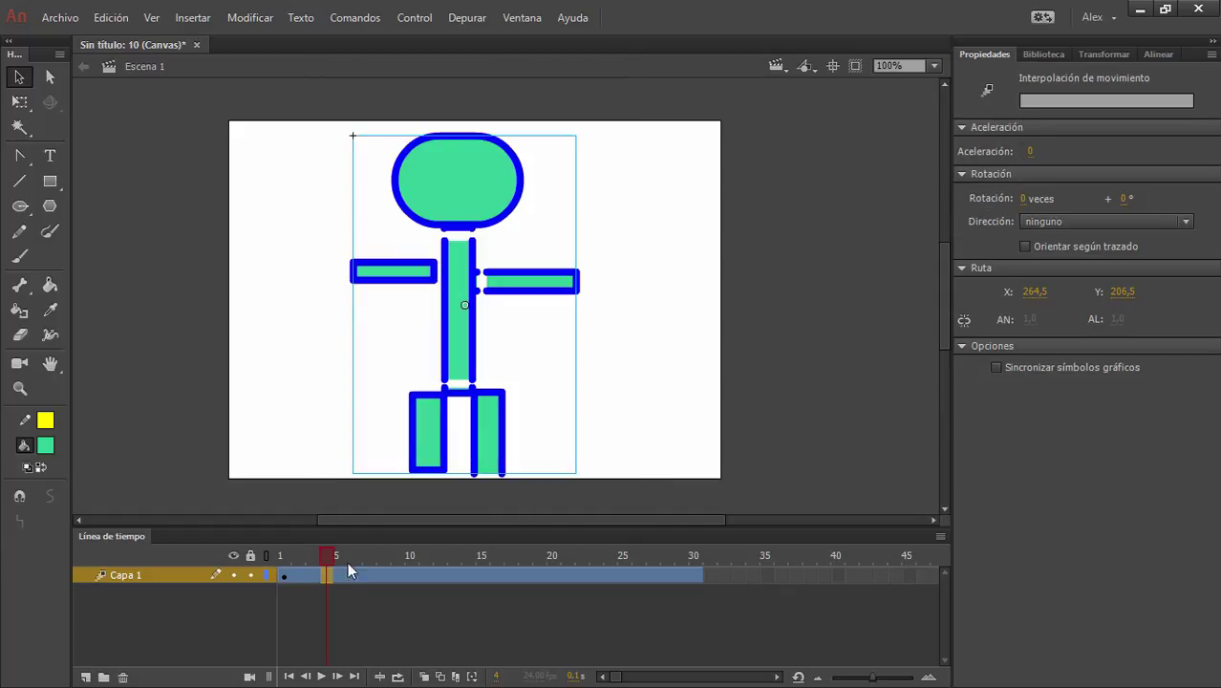
# Move the robot horizontally to X 353 at frame 30 of the tween and scrub back to frame 1.
pyautogui.click(298, 557)
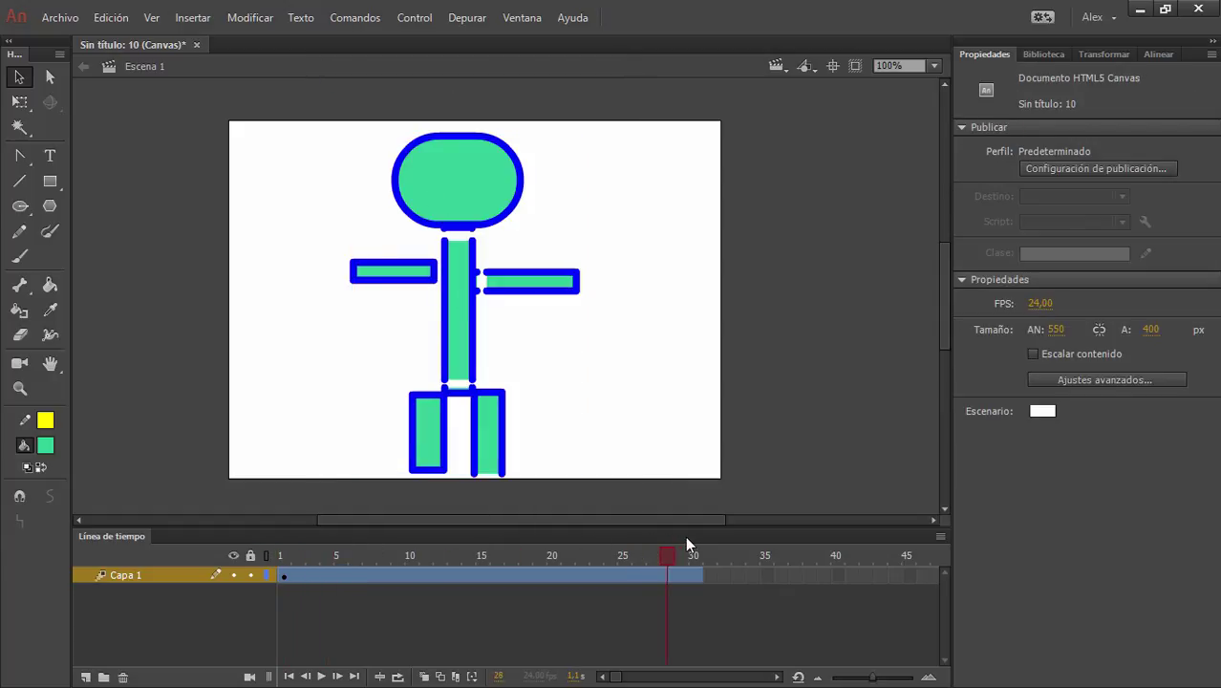
pyautogui.moveTo(686, 536); pyautogui.dragTo(702, 537)
pyautogui.click(695, 577)
pyautogui.moveTo(507, 179); pyautogui.dragTo(676, 179)
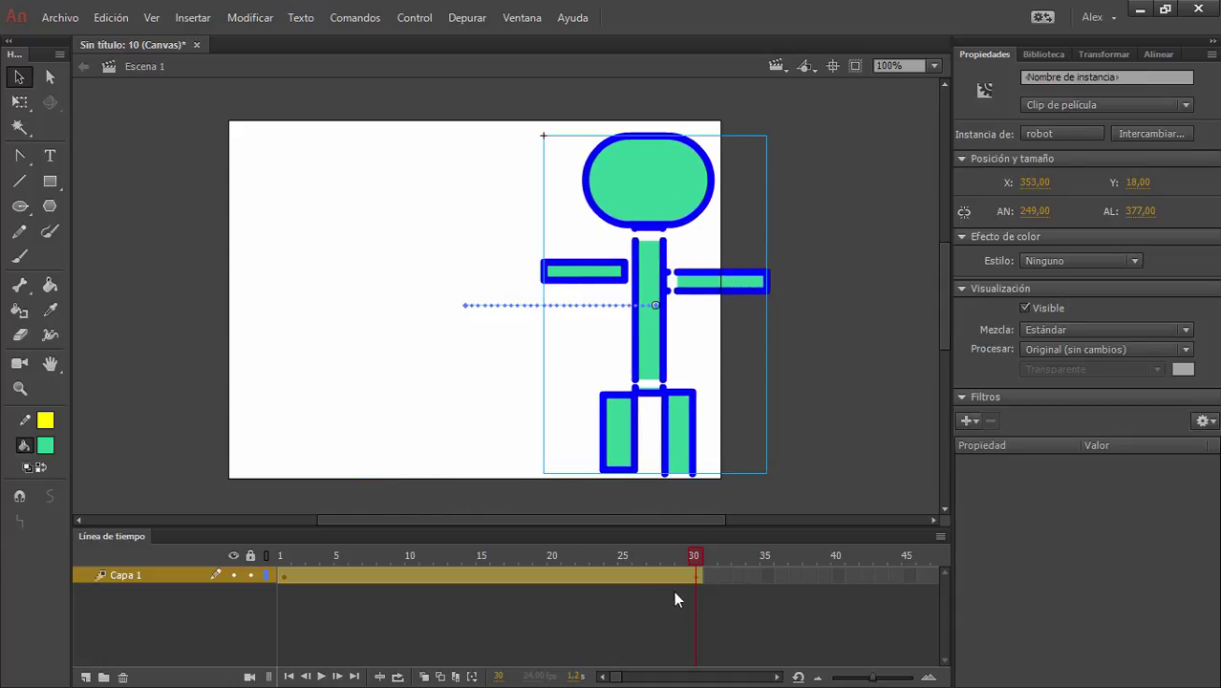
pyautogui.moveTo(695, 559); pyautogui.dragTo(251, 515)
pyautogui.click(287, 575)
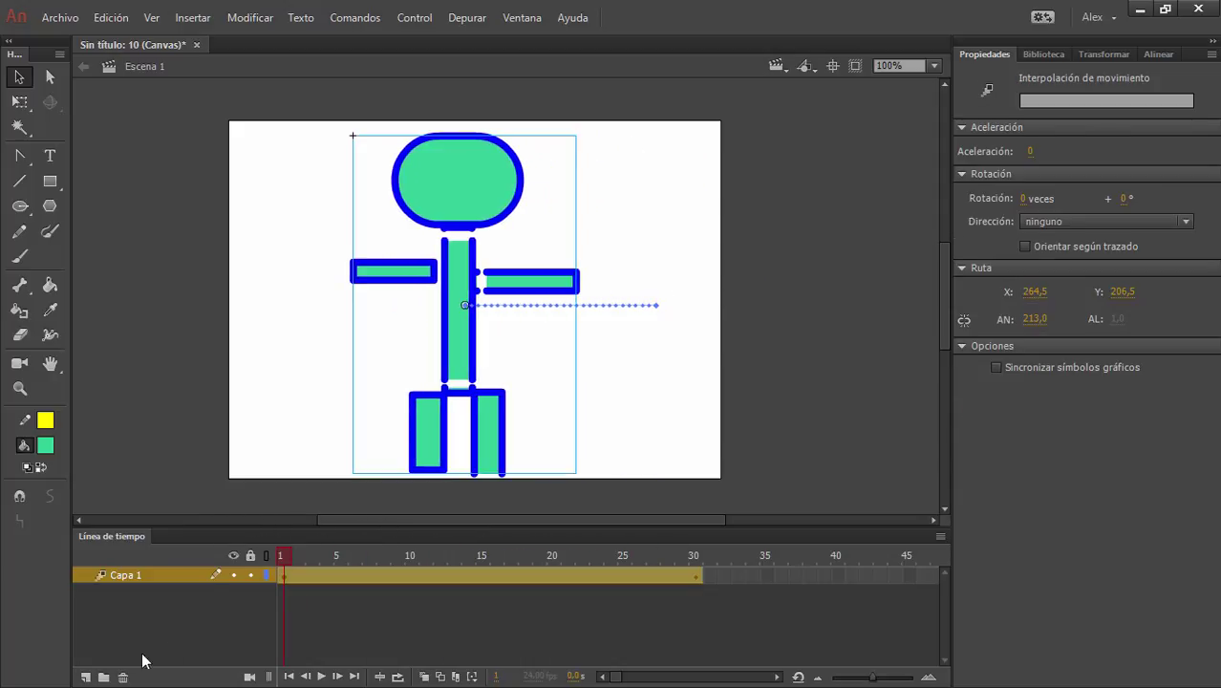
# Draw a green rectangle with a blue outline on a new layer above Capa 1, with Capa 1 hidden.
pyautogui.click(86, 677)
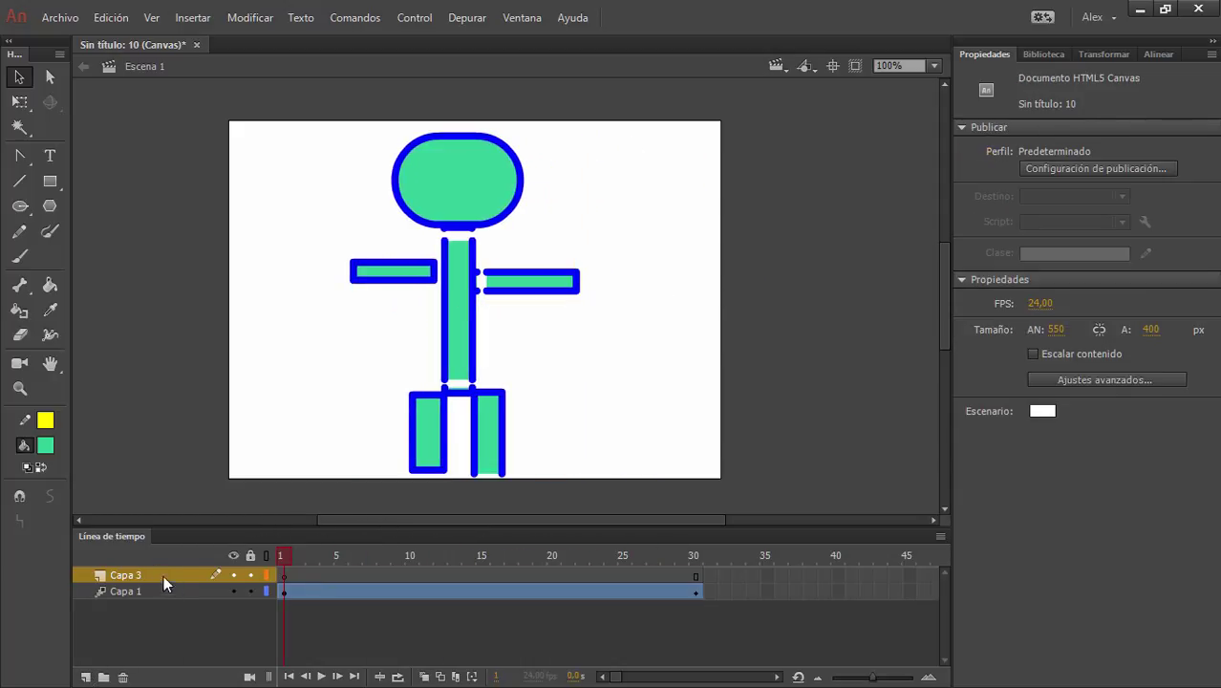
pyautogui.click(231, 591)
pyautogui.click(50, 181)
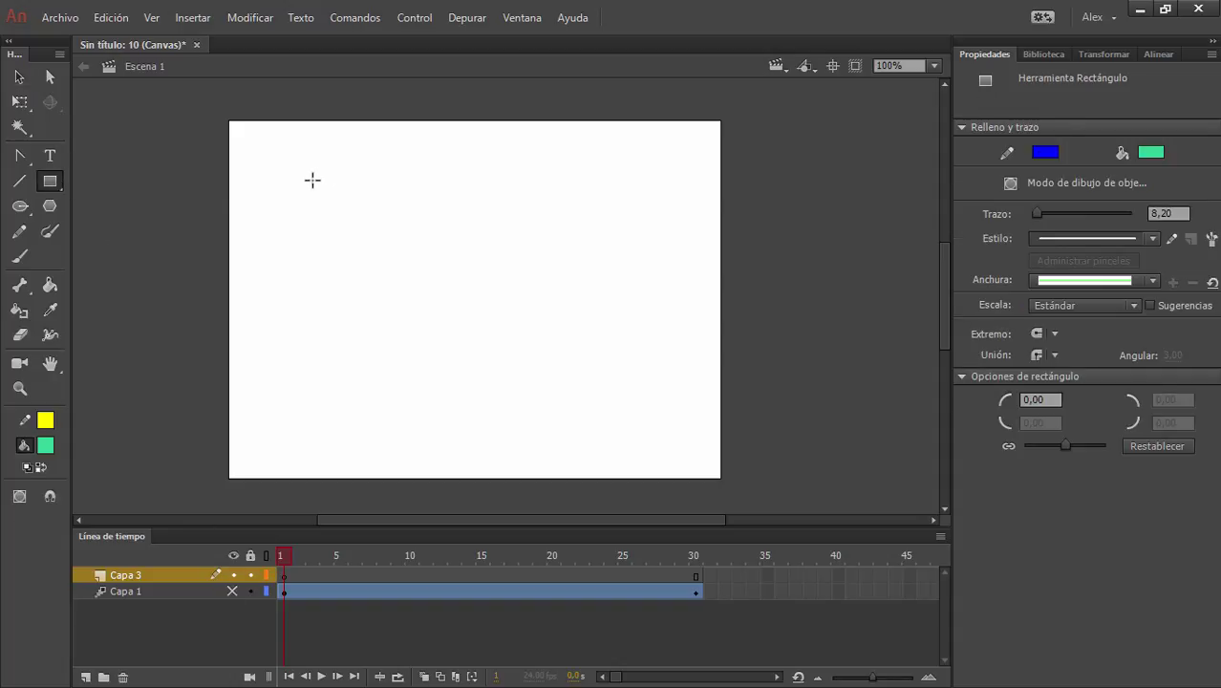
pyautogui.moveTo(311, 180); pyautogui.dragTo(501, 327)
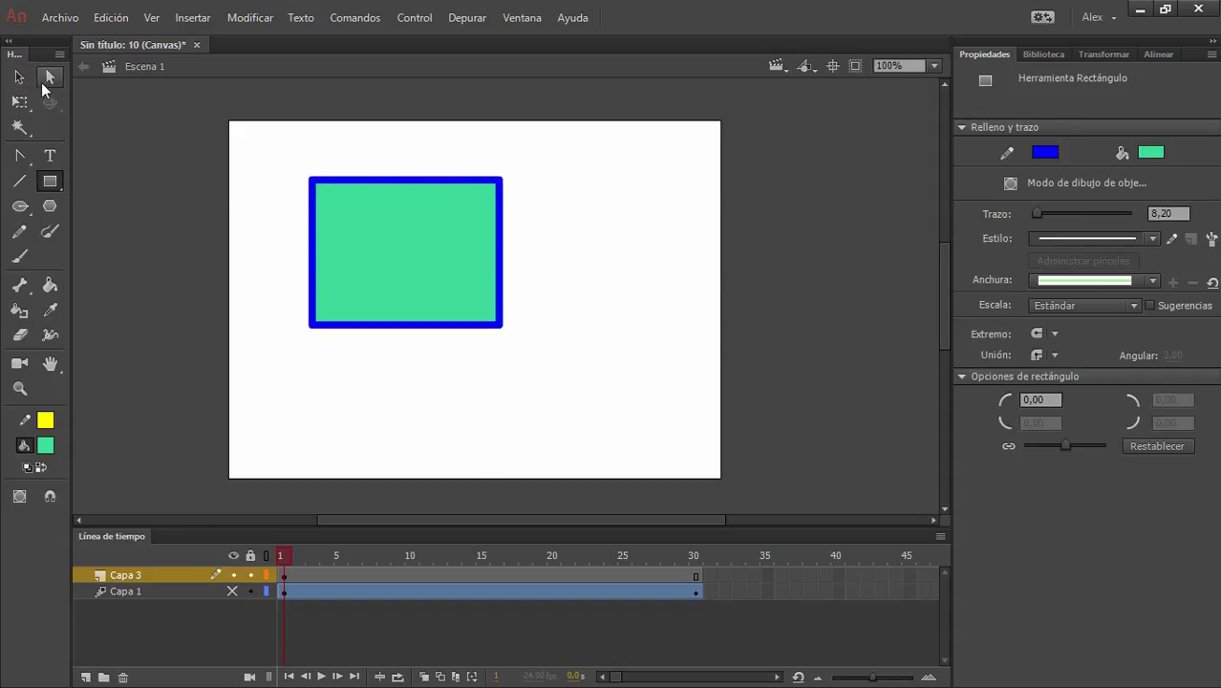
pyautogui.click(20, 82)
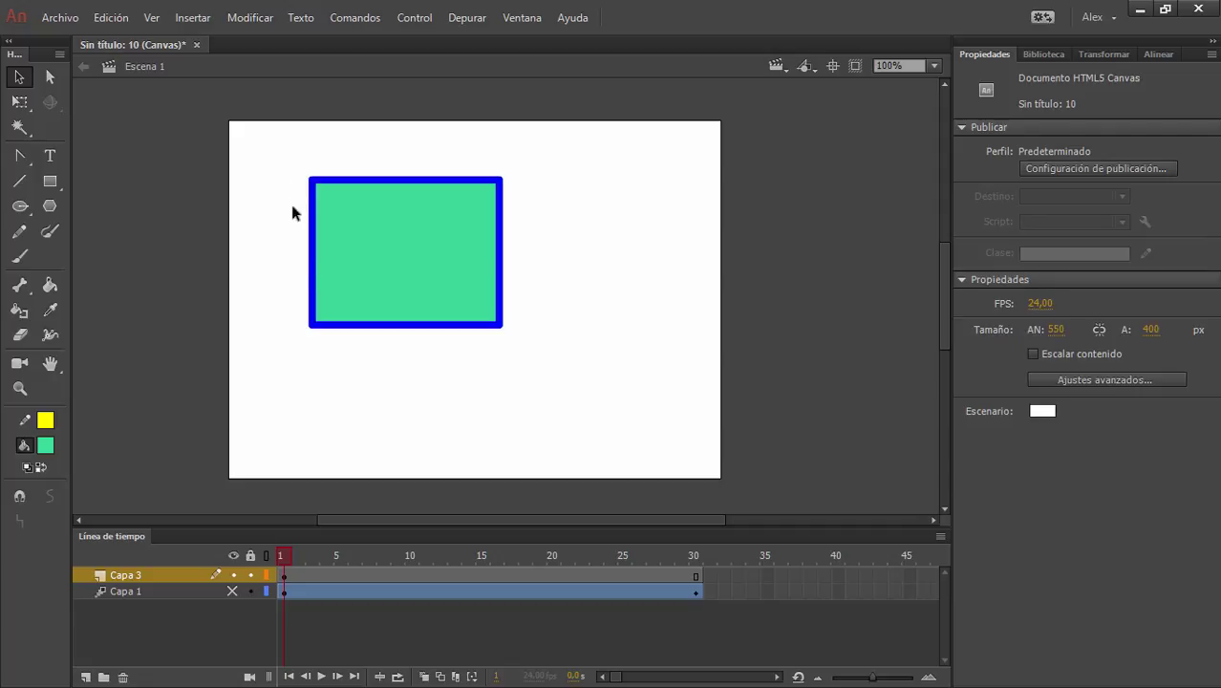
# Create a motion tween on Capa 3, accept converting the rectangle into a symbol, and check the library.
pyautogui.click(482, 575)
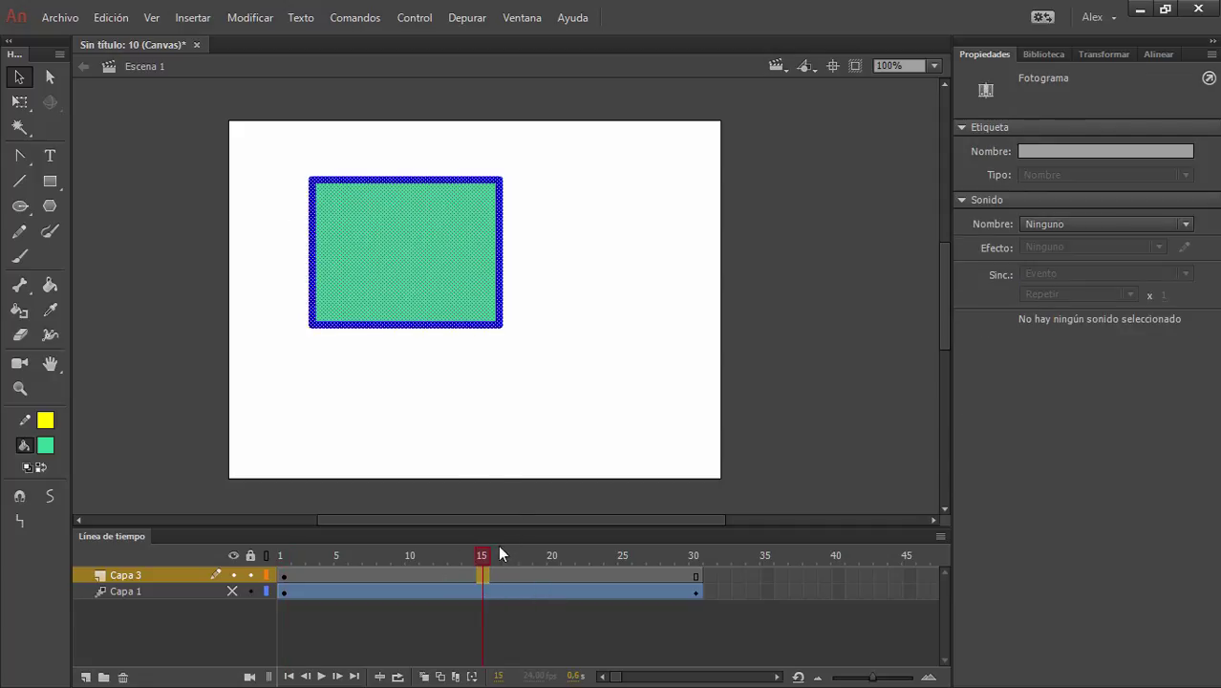
pyautogui.click(429, 574)
pyautogui.rightClick(431, 573)
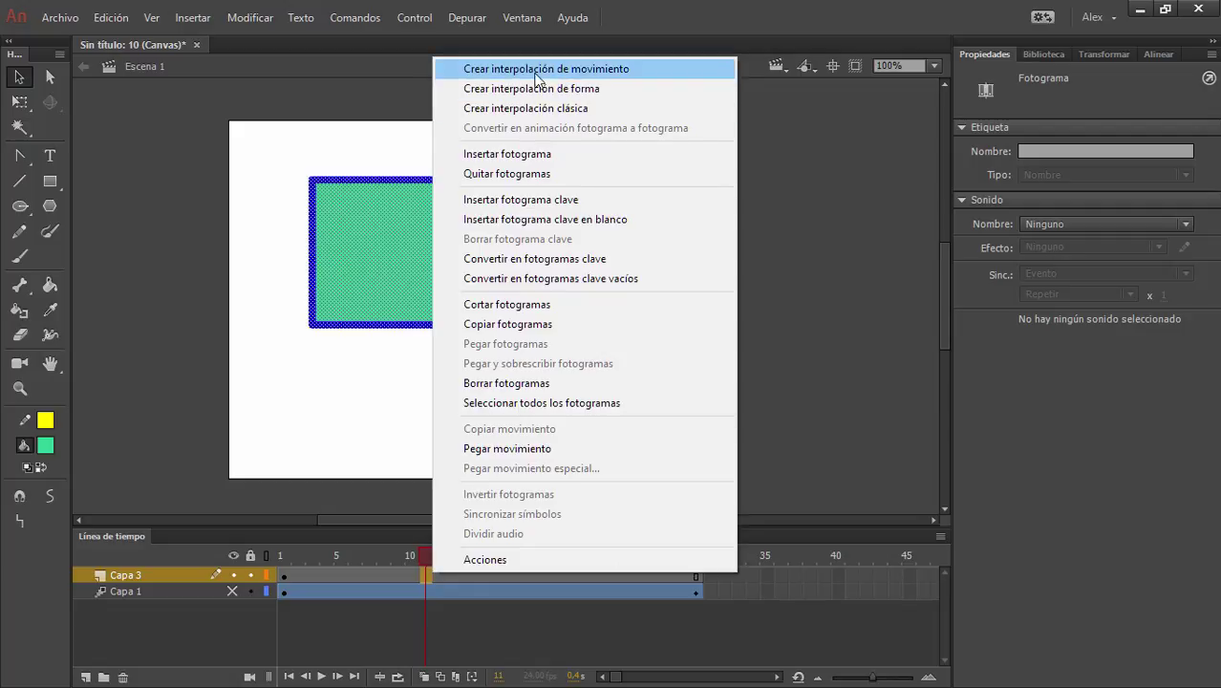
pyautogui.click(557, 73)
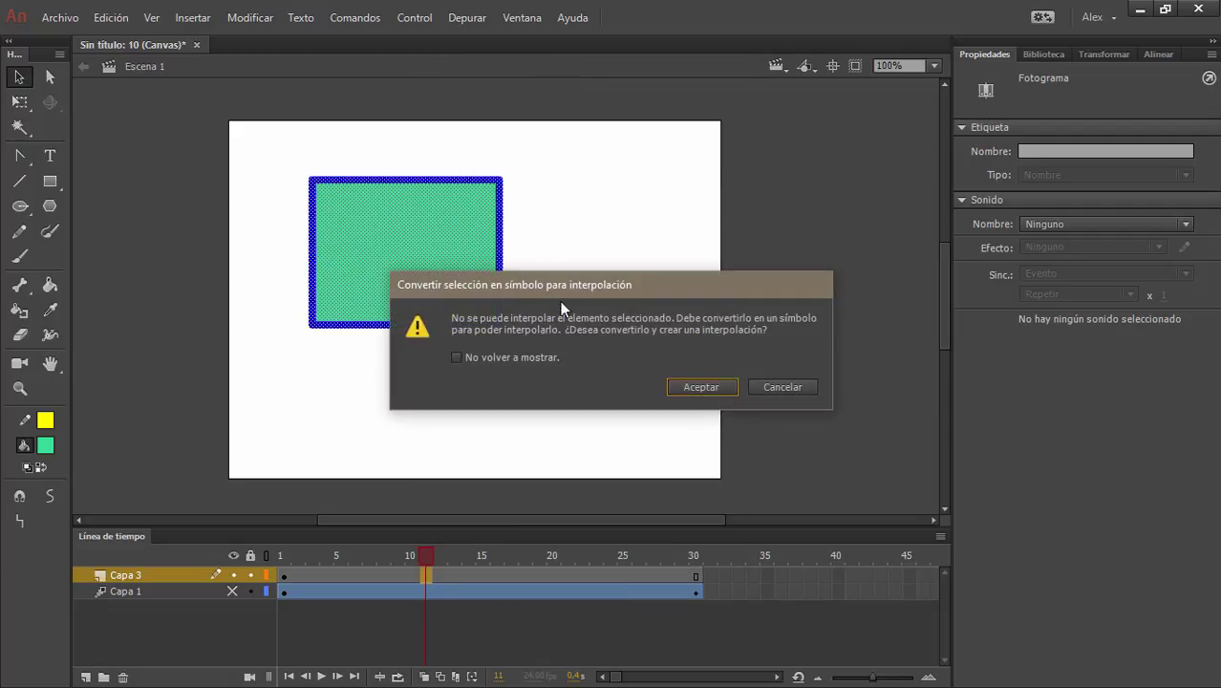
pyautogui.moveTo(560, 286); pyautogui.dragTo(456, 374)
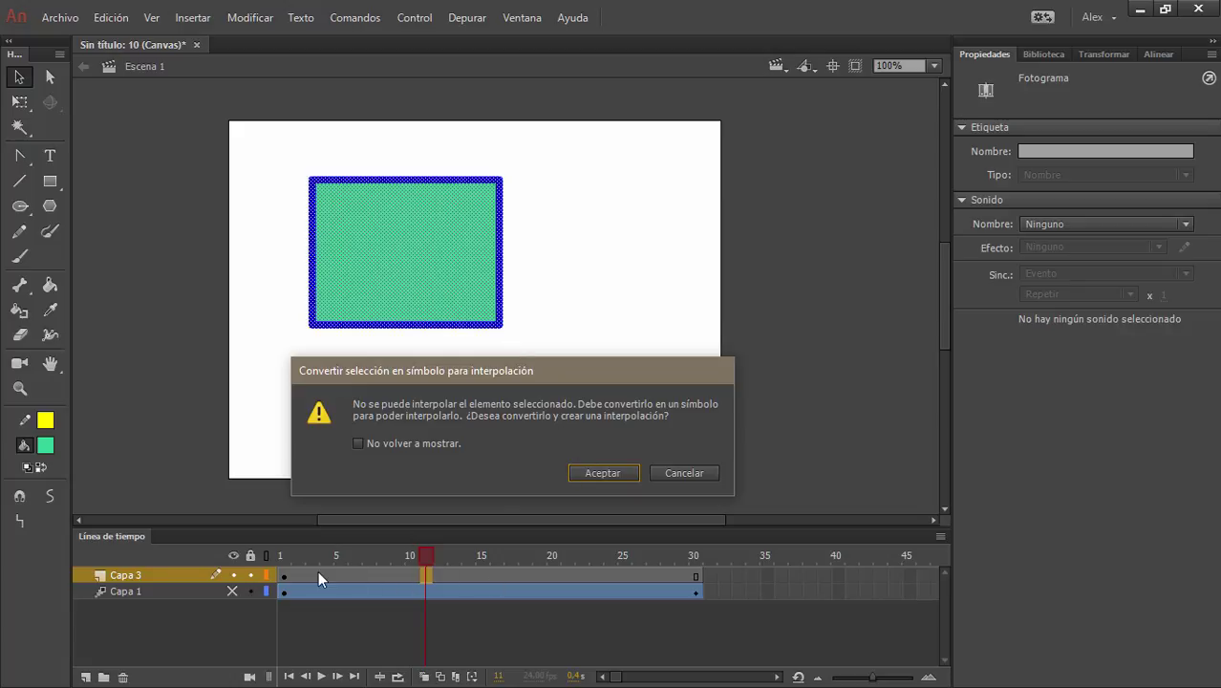
pyautogui.click(602, 473)
pyautogui.click(1034, 57)
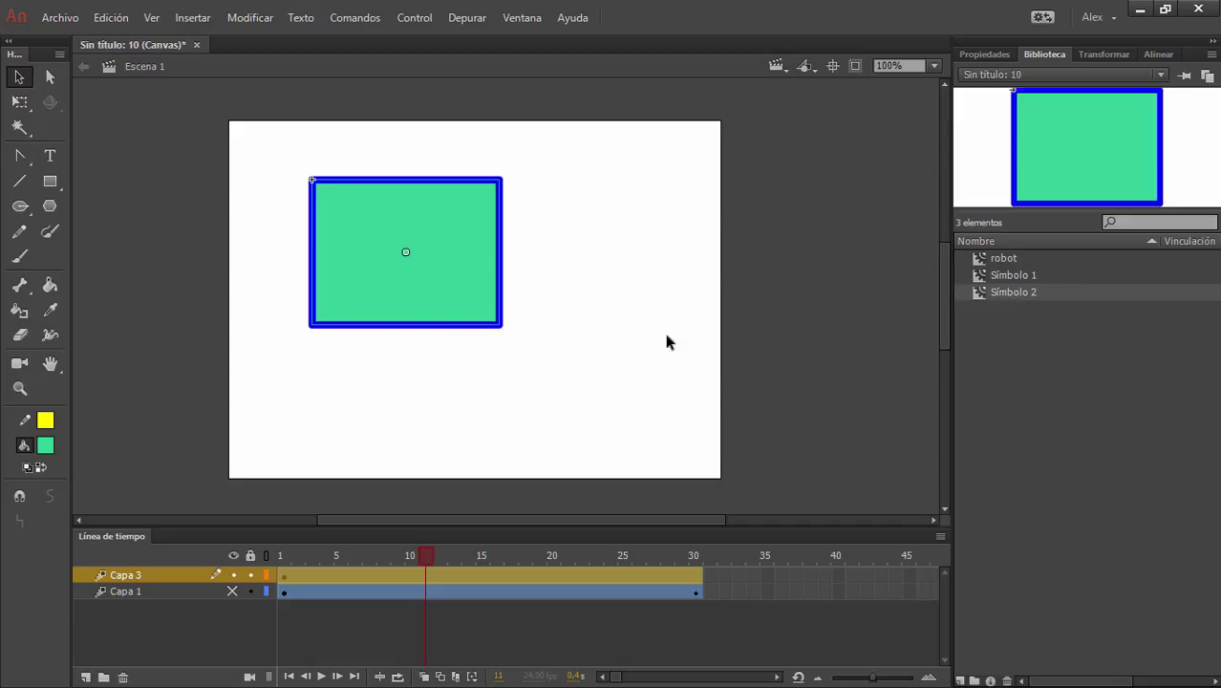
# Delete the rectangle instance on Capa 3 from the stage.
pyautogui.moveTo(275, 145); pyautogui.dragTo(540, 411)
pyautogui.moveTo(289, 155); pyautogui.dragTo(565, 385)
pyautogui.press('Delete')
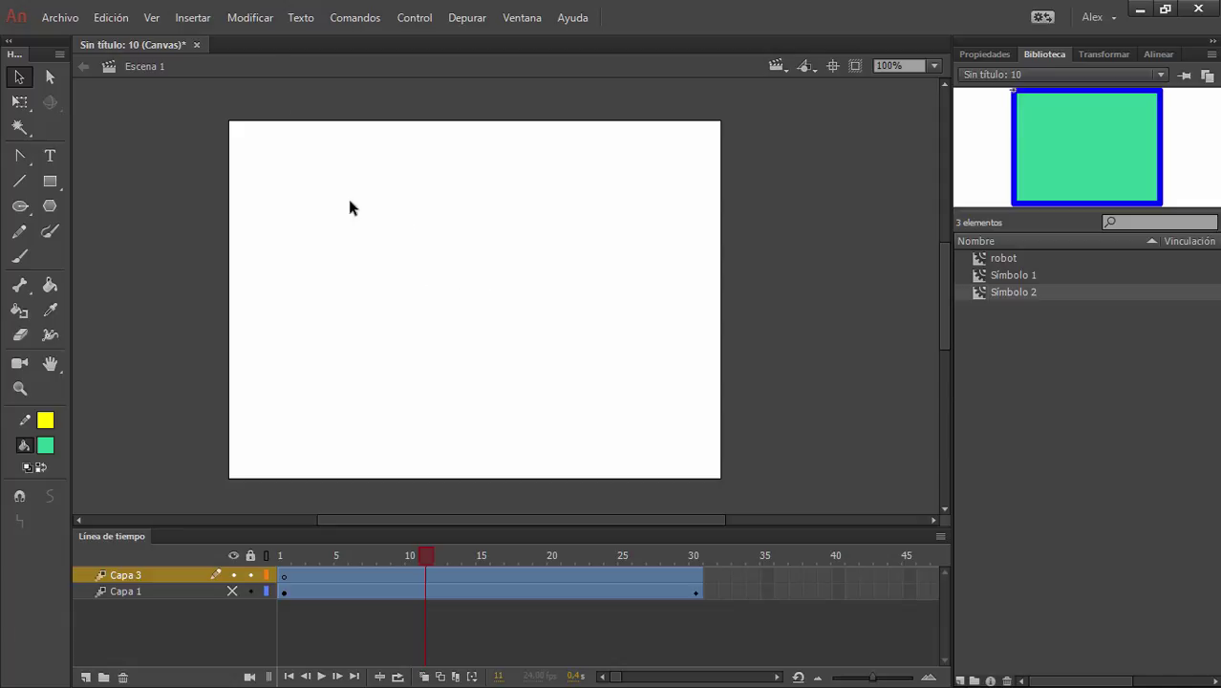
# Create a new symbol named cabeza of type Clip de película in the library root folder.
pyautogui.click(196, 18)
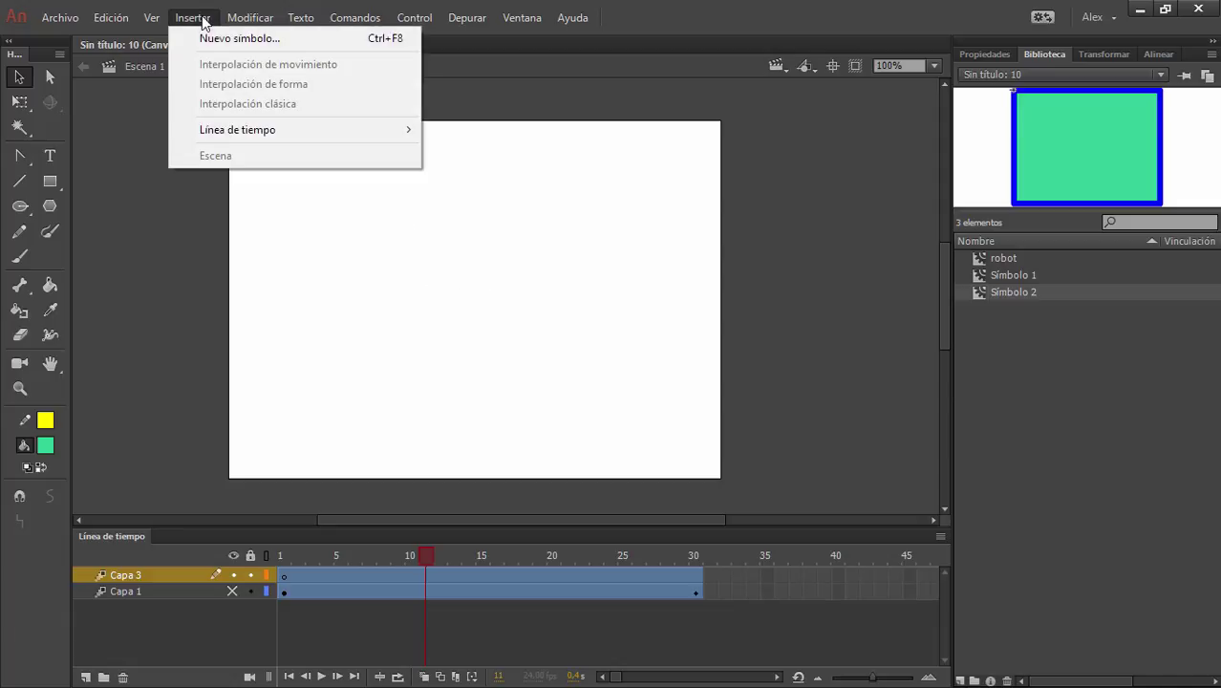
pyautogui.click(251, 40)
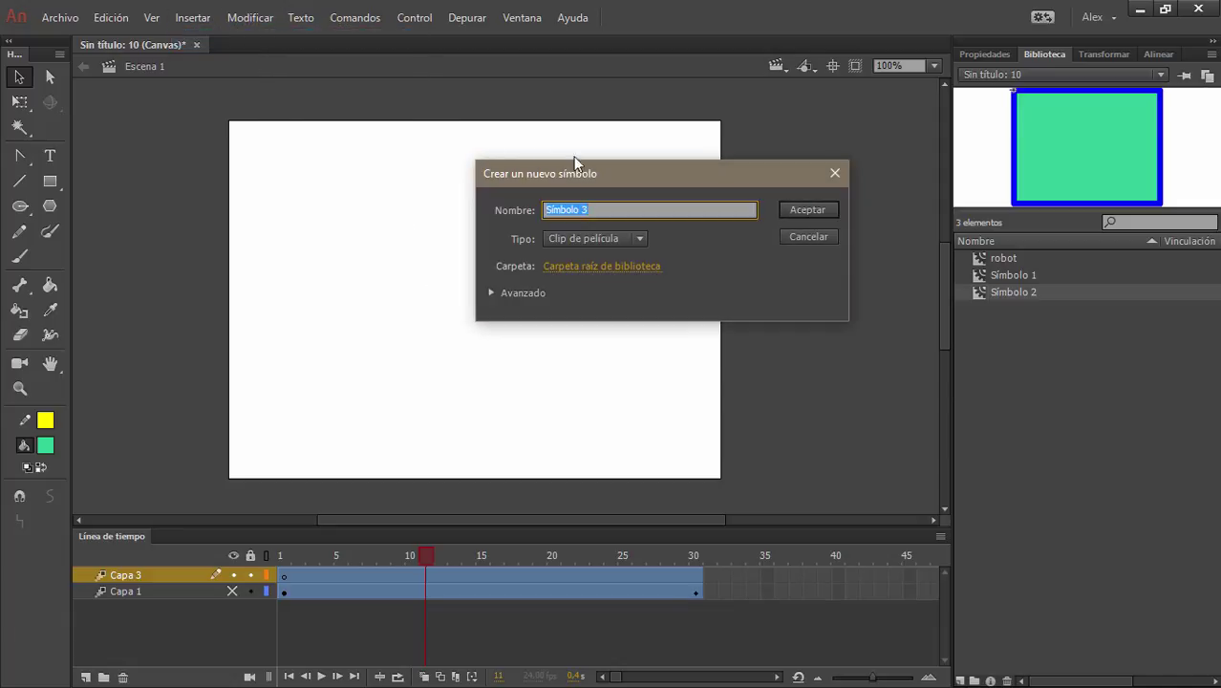
pyautogui.moveTo(592, 176); pyautogui.dragTo(406, 170)
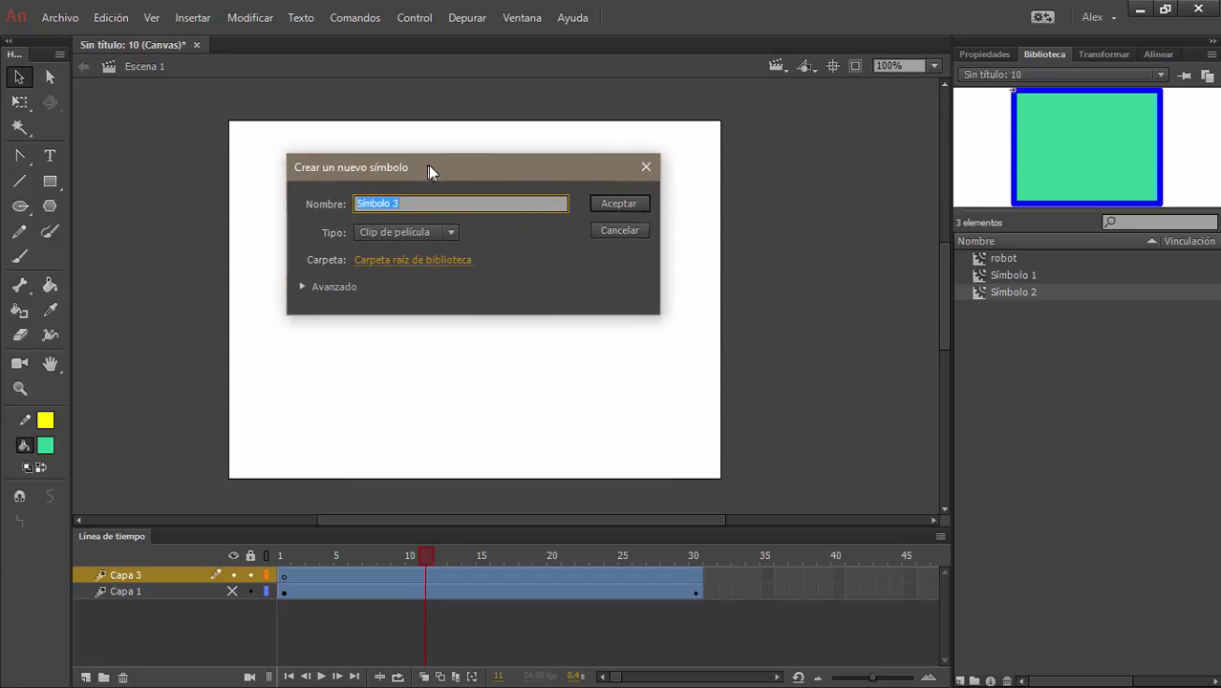
pyautogui.click(302, 286)
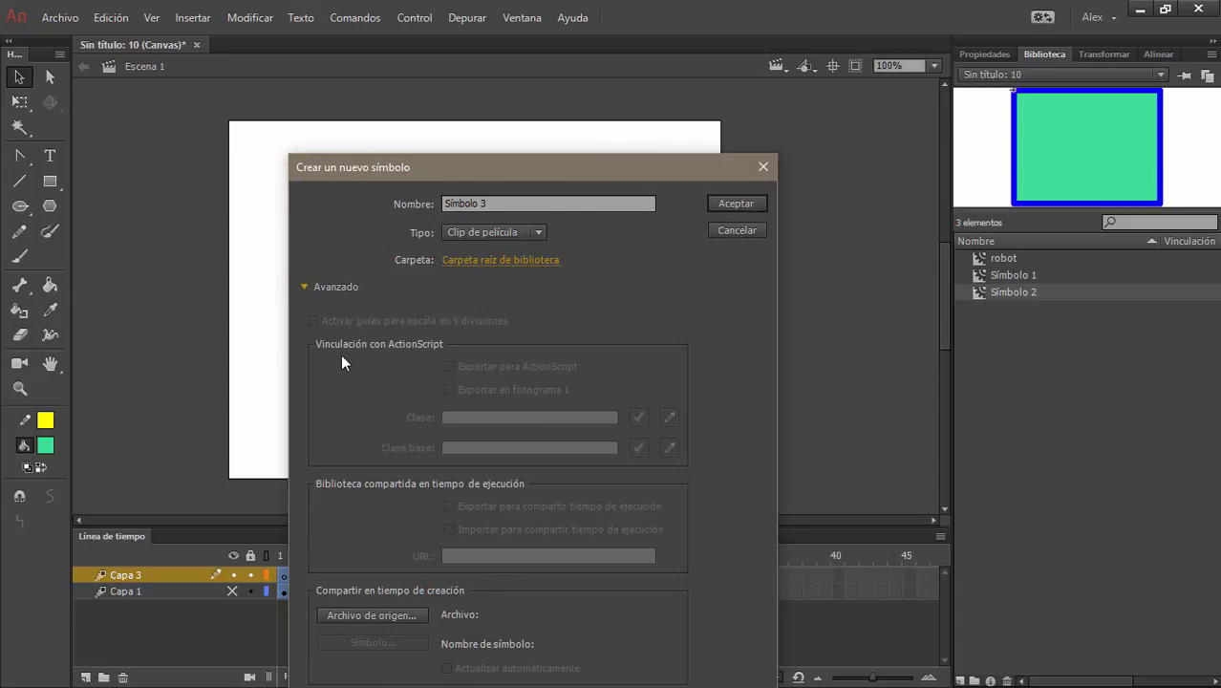
pyautogui.click(306, 285)
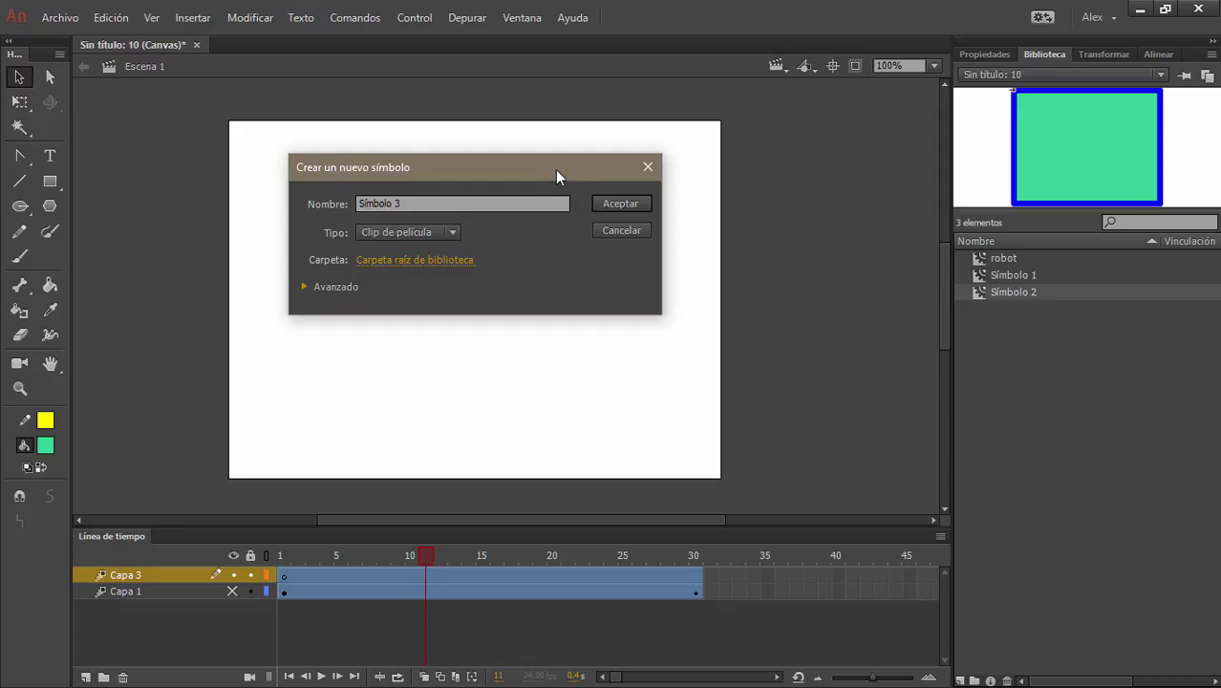
pyautogui.click(442, 180)
pyautogui.doubleClick(441, 177)
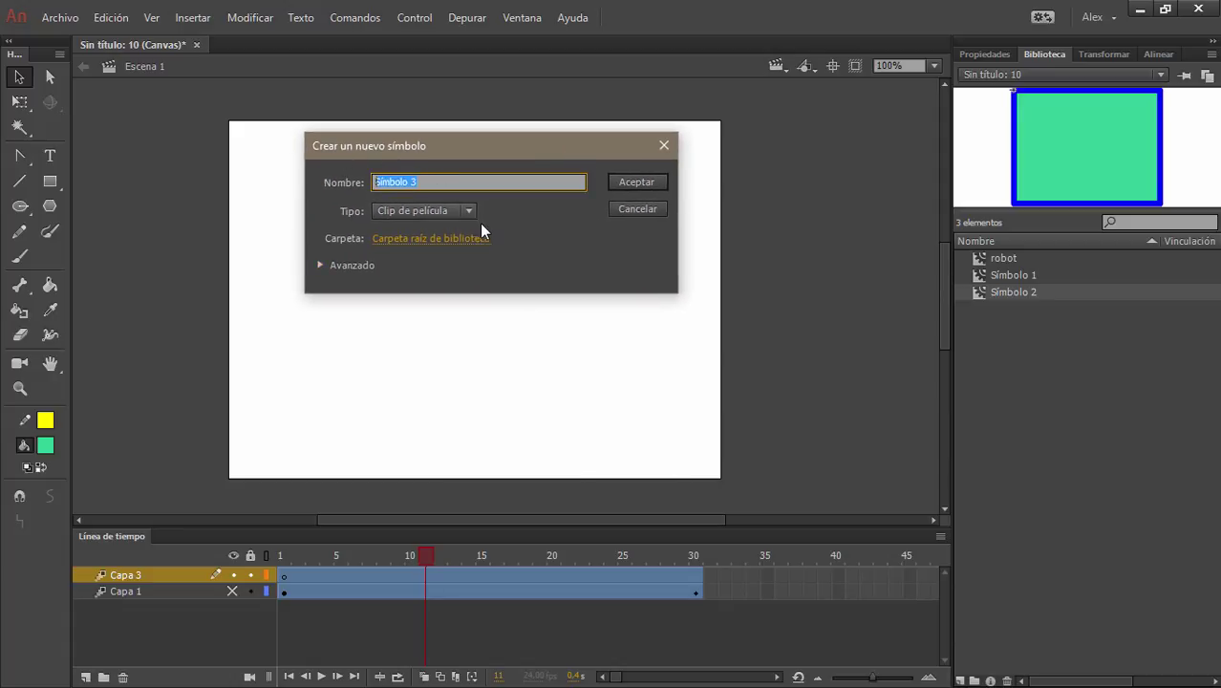
pyautogui.write('cabeza')
pyautogui.click(469, 208)
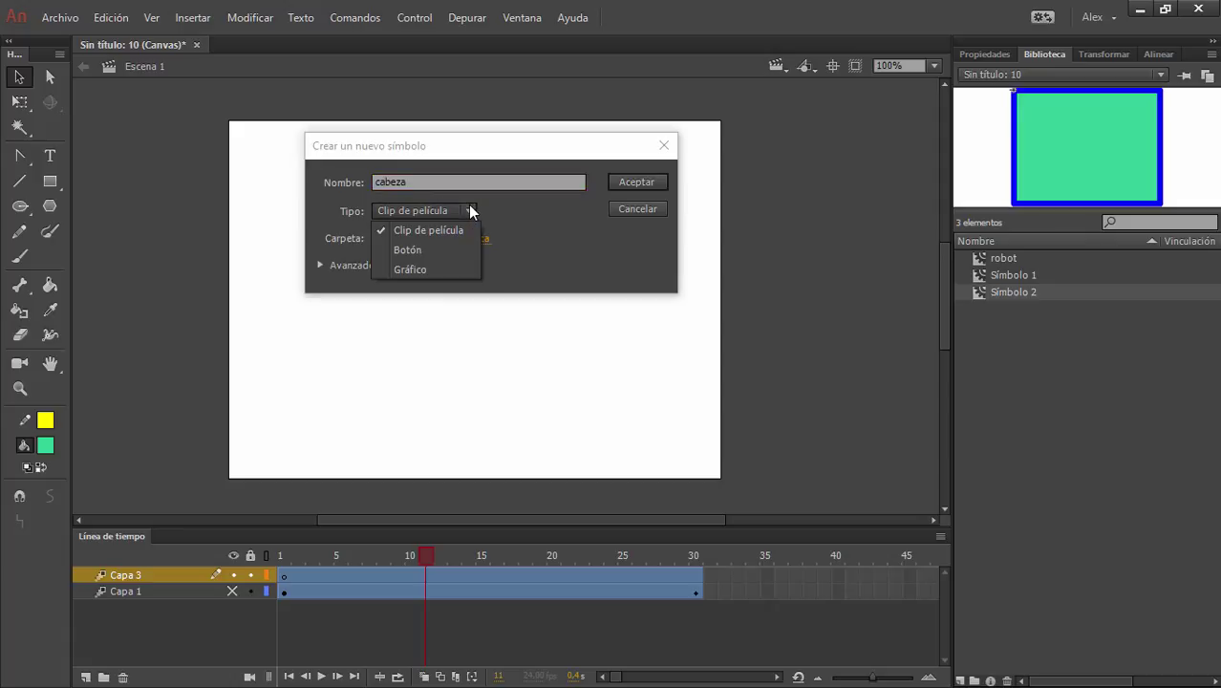
pyautogui.click(544, 269)
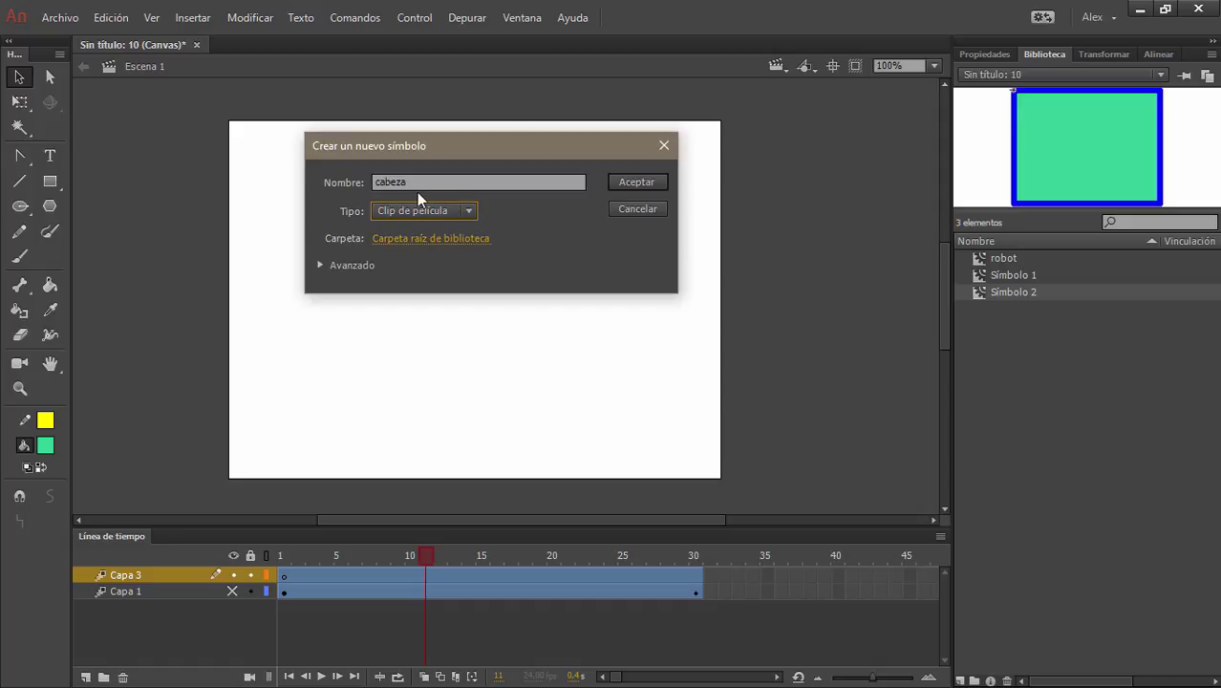
pyautogui.click(458, 212)
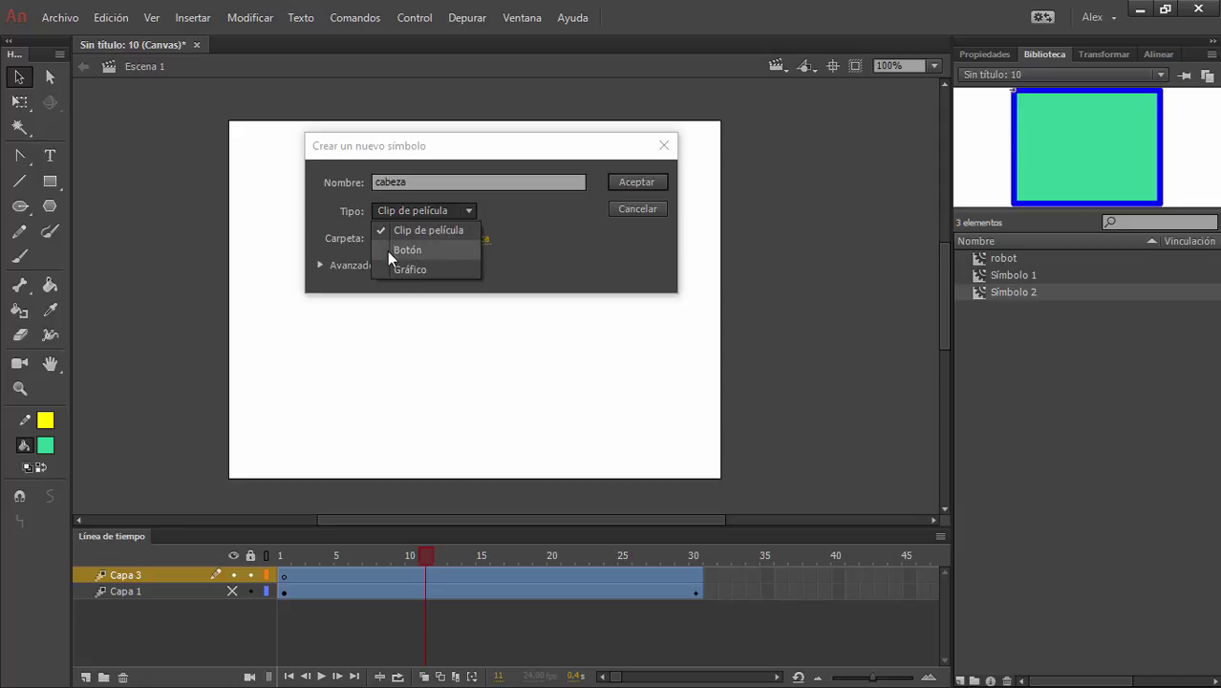
pyautogui.click(443, 231)
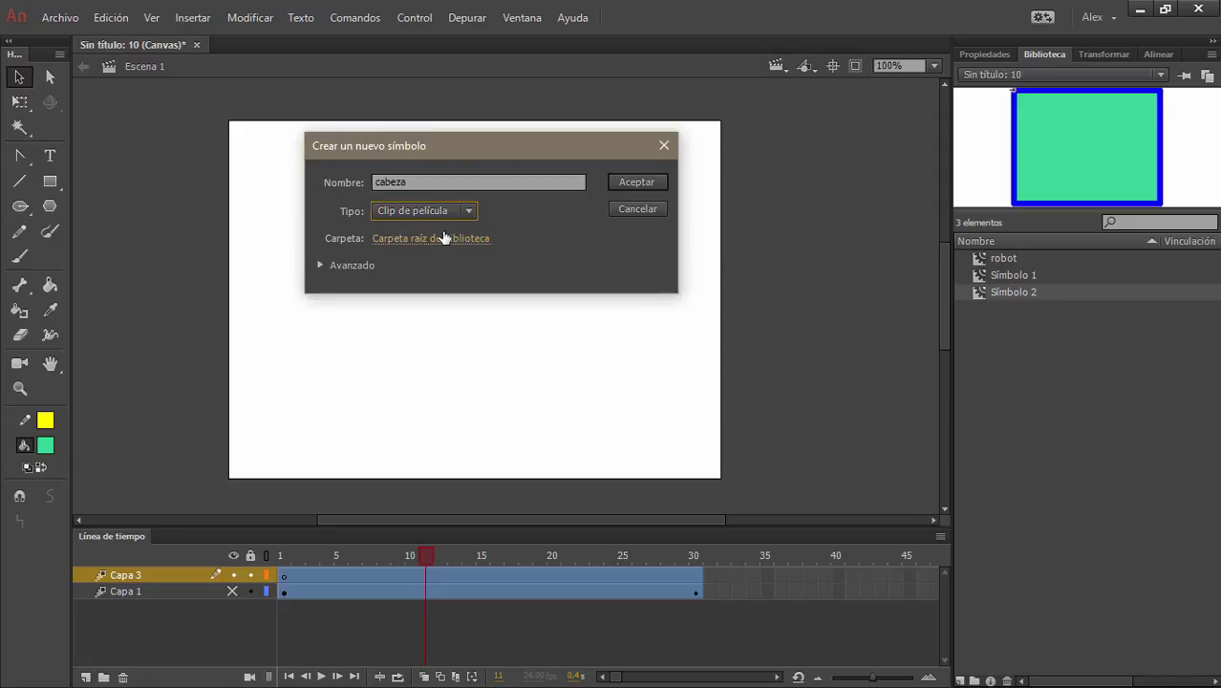
pyautogui.click(623, 182)
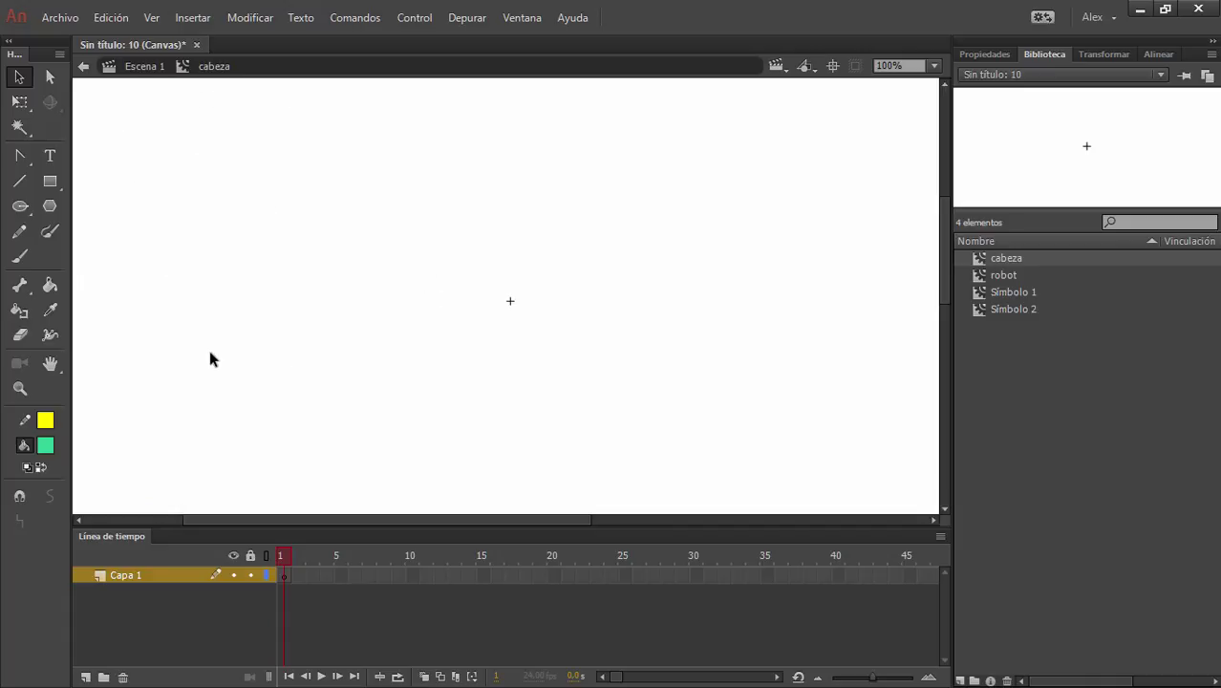
# Draw a tall green rectangle with a blue outline inside cabeza and bend both long sides inward.
pyautogui.click(50, 180)
pyautogui.moveTo(349, 179)
pyautogui.mouseDown()
pyautogui.moveTo(488, 319)
pyautogui.moveTo(477, 355)
pyautogui.moveTo(454, 360)
pyautogui.mouseUp()
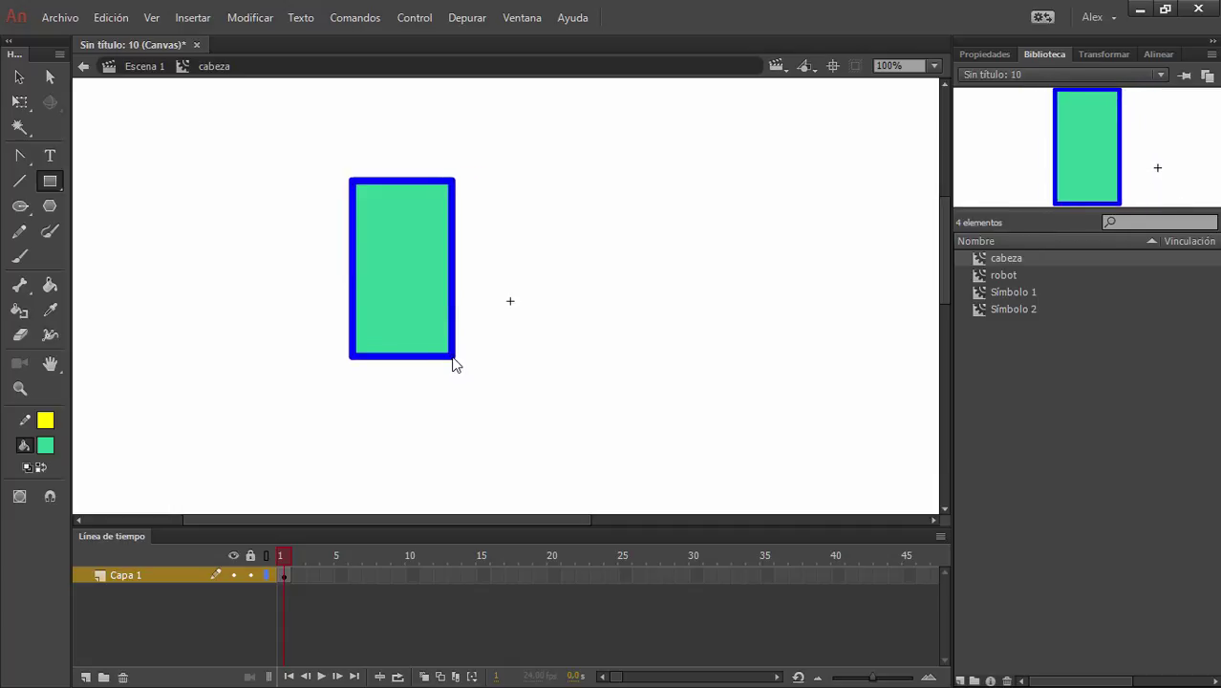
pyautogui.click(18, 77)
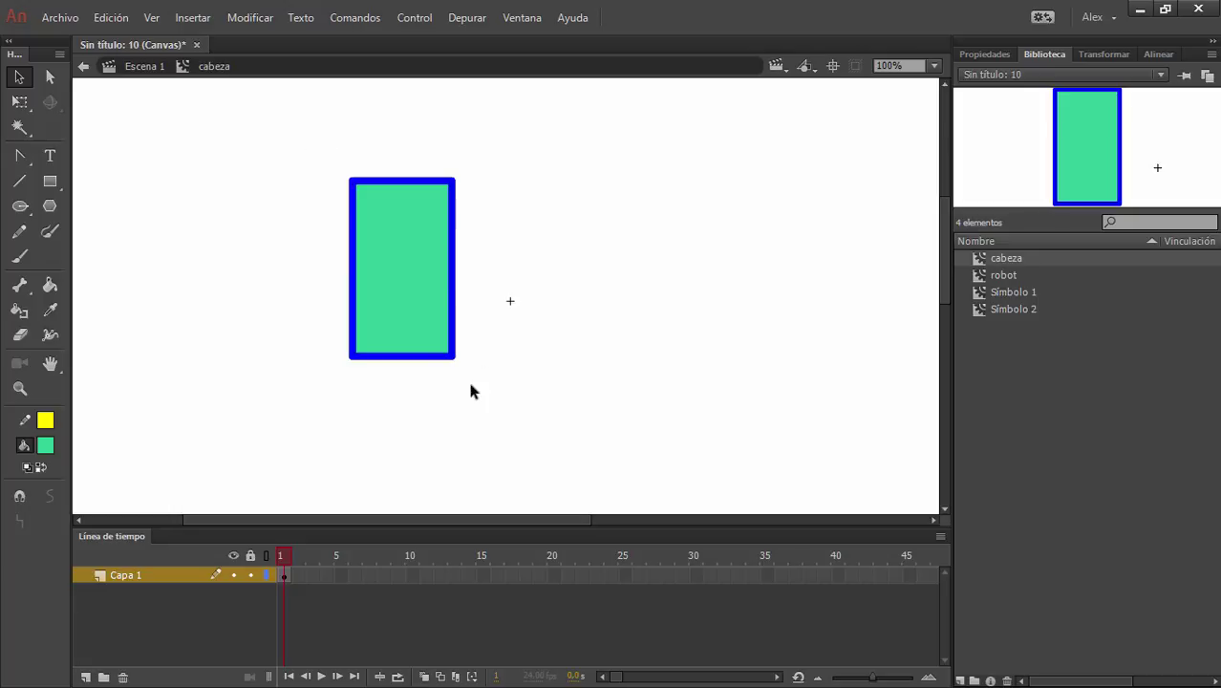
pyautogui.moveTo(456, 270); pyautogui.dragTo(413, 272)
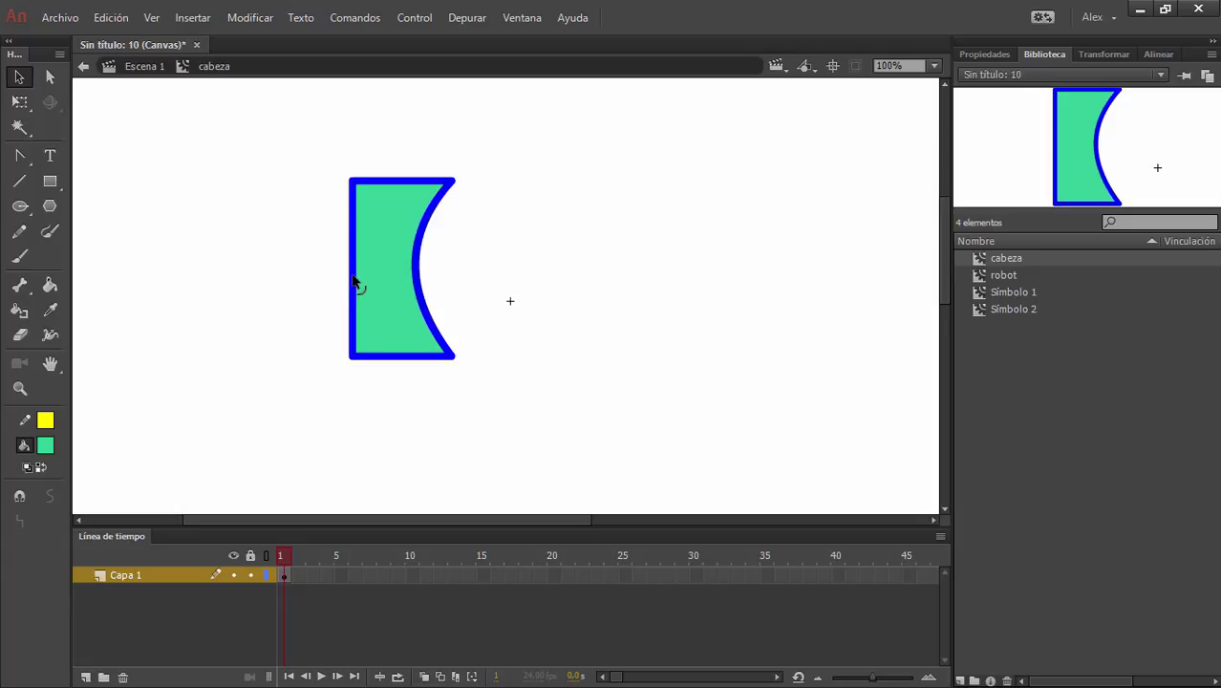
pyautogui.moveTo(356, 279); pyautogui.dragTo(376, 279)
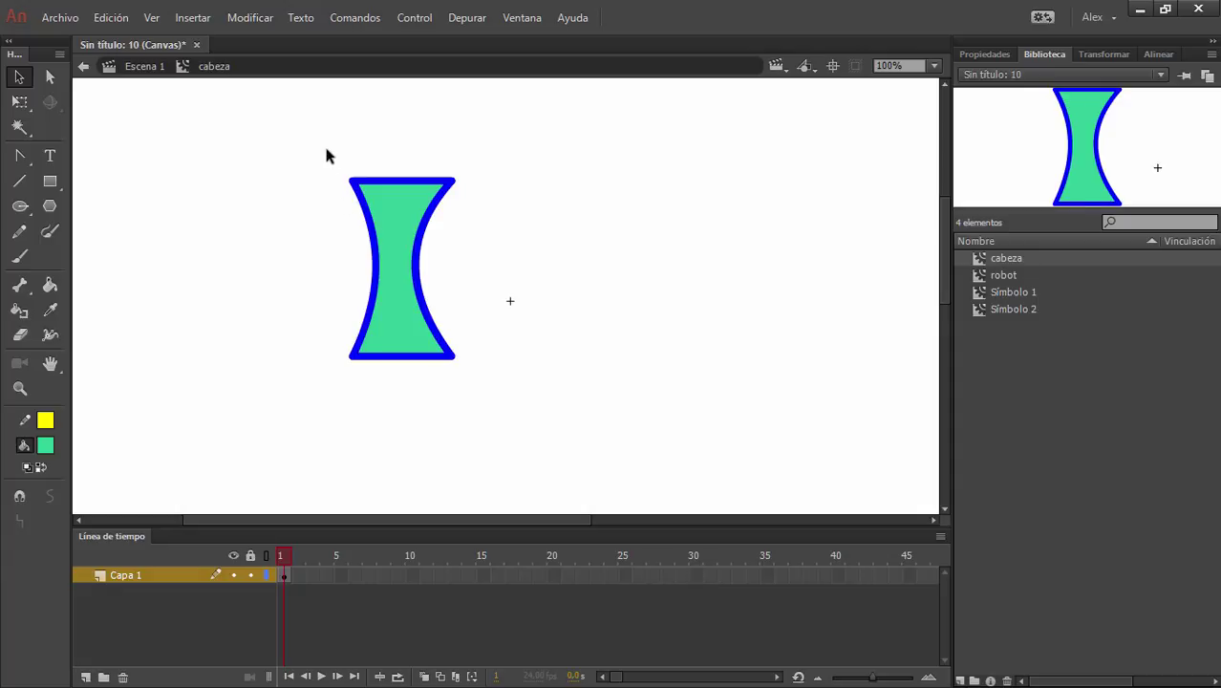
# Move the whole curved shape left of the registration cross and convert it into a movie clip symbol with the default name.
pyautogui.moveTo(326, 151); pyautogui.dragTo(543, 444)
pyautogui.moveTo(398, 310); pyautogui.dragTo(264, 311)
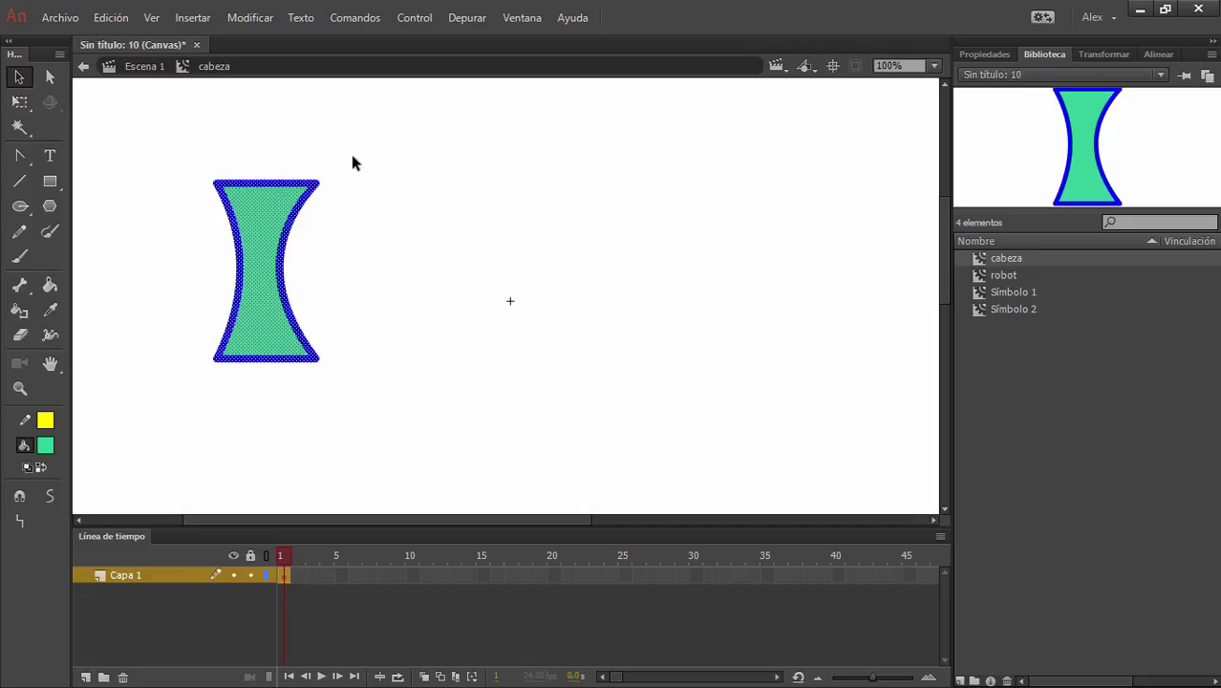
pyautogui.press('F8')
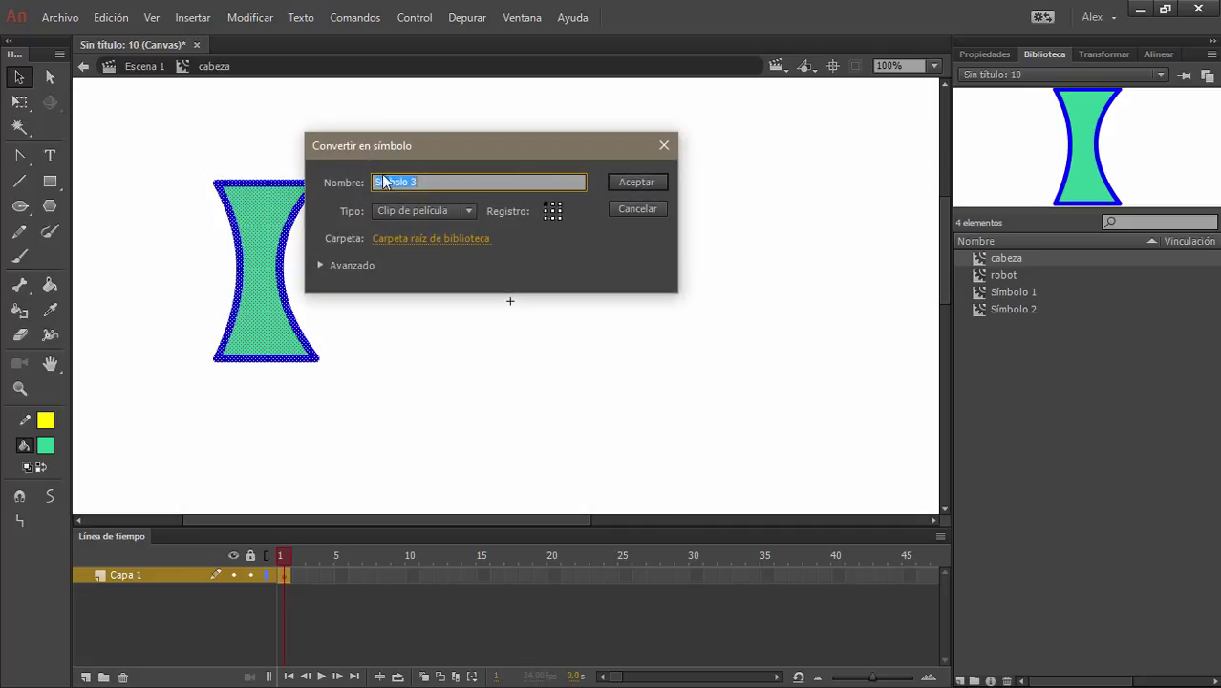
pyautogui.click(636, 184)
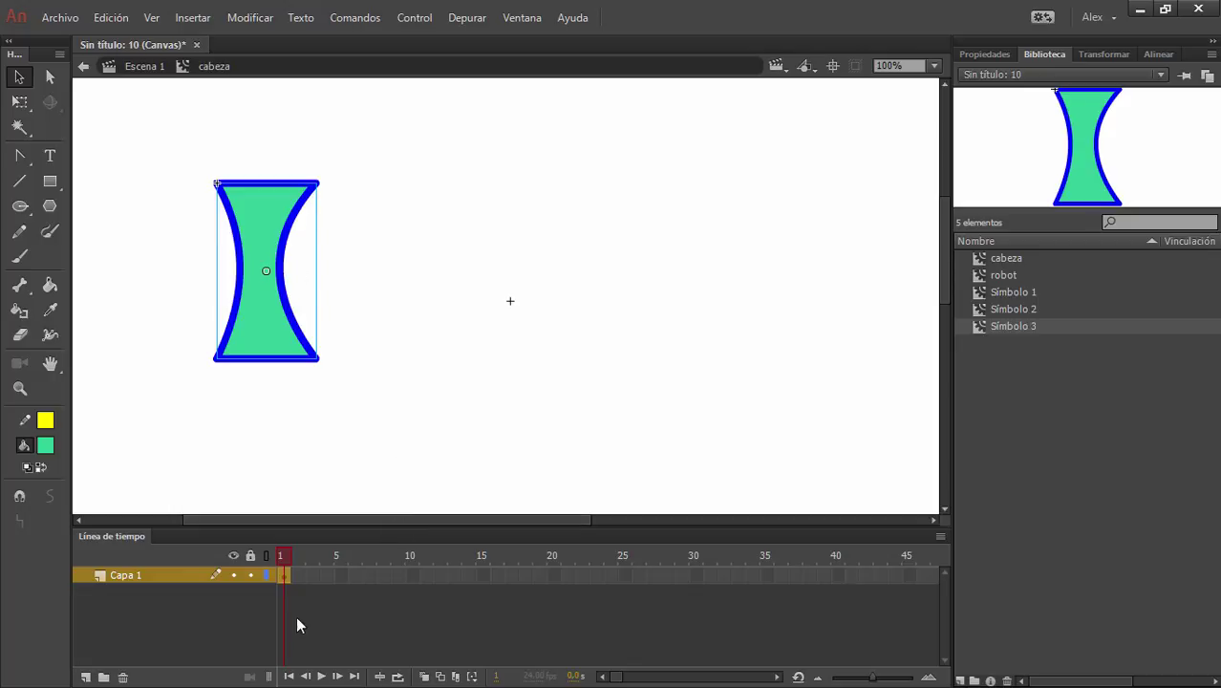
# Extend cabeza's Capa 1 to frame 30, create a motion tween, and move the shape to the right side at frame 30.
pyautogui.click(696, 575)
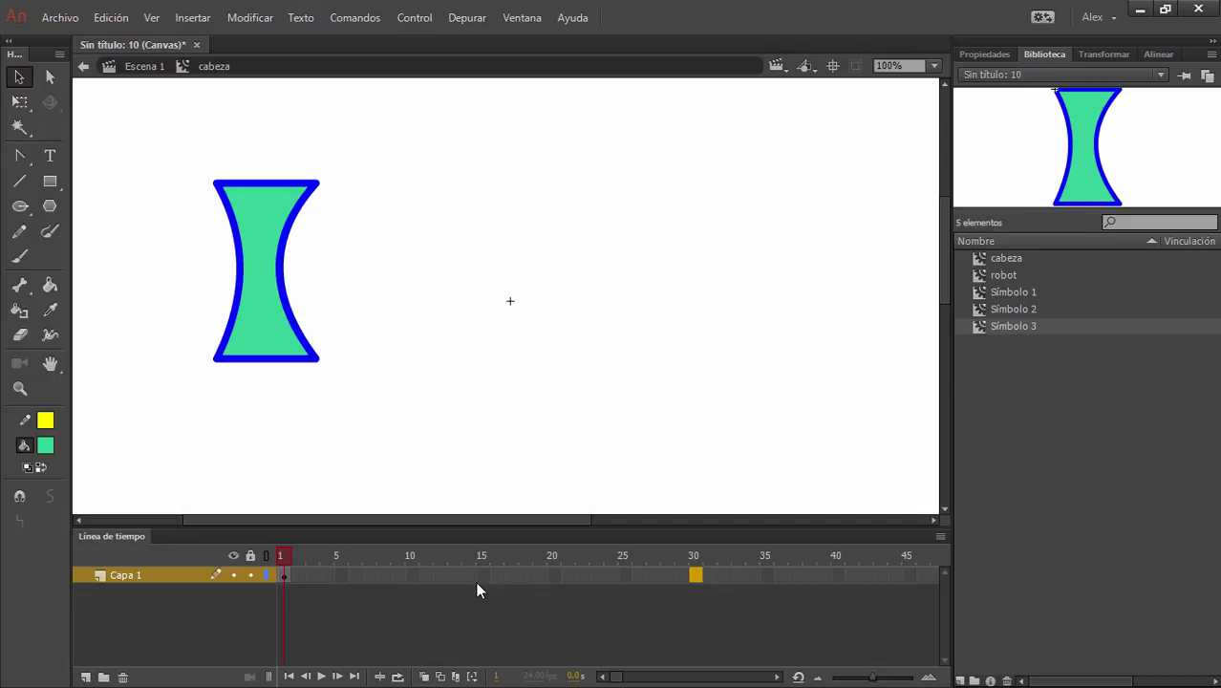
pyautogui.press('F6')
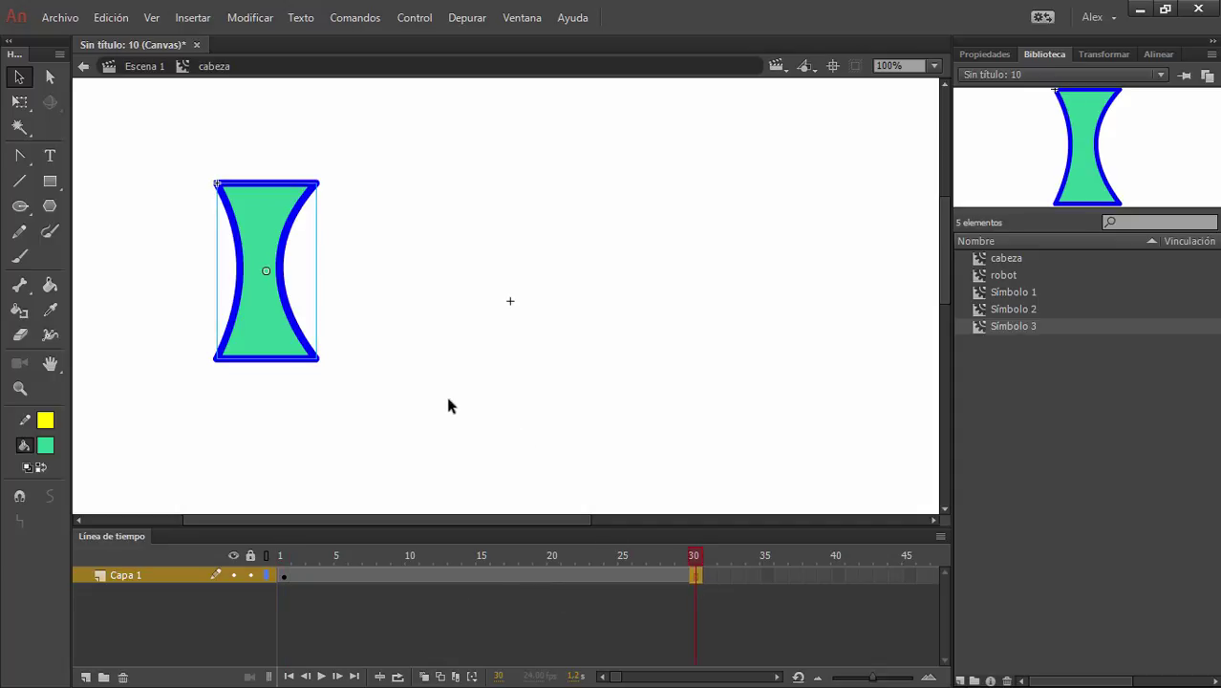
pyautogui.rightClick(391, 582)
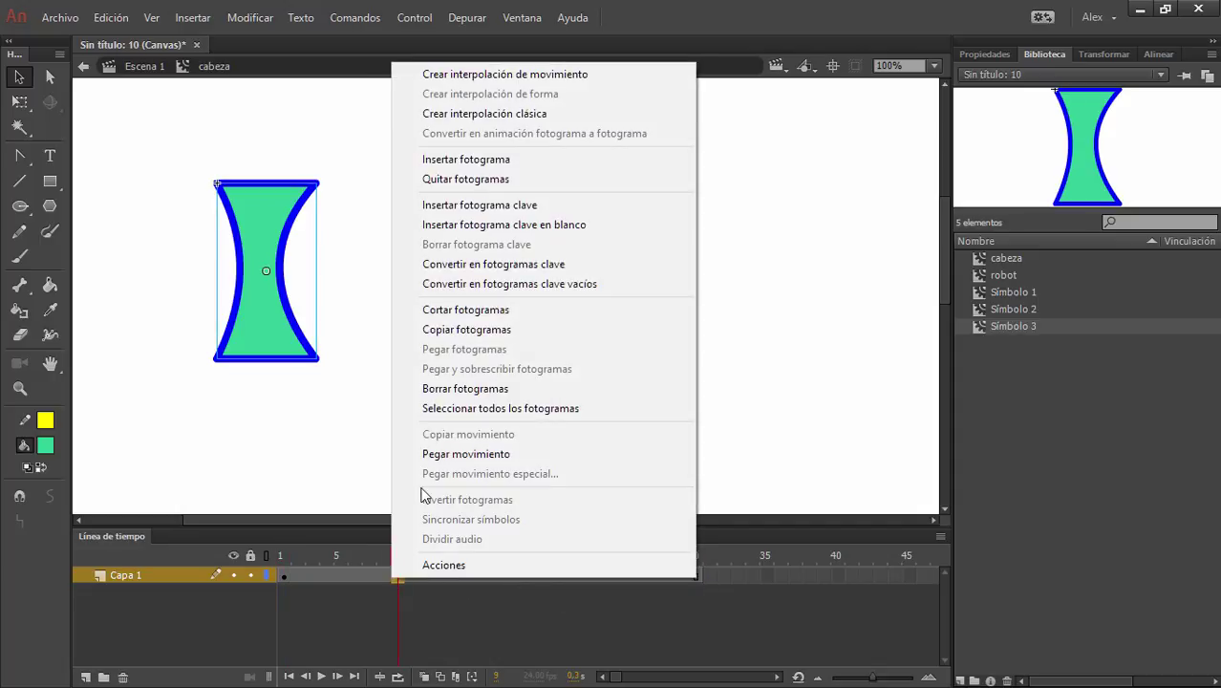
pyautogui.click(560, 74)
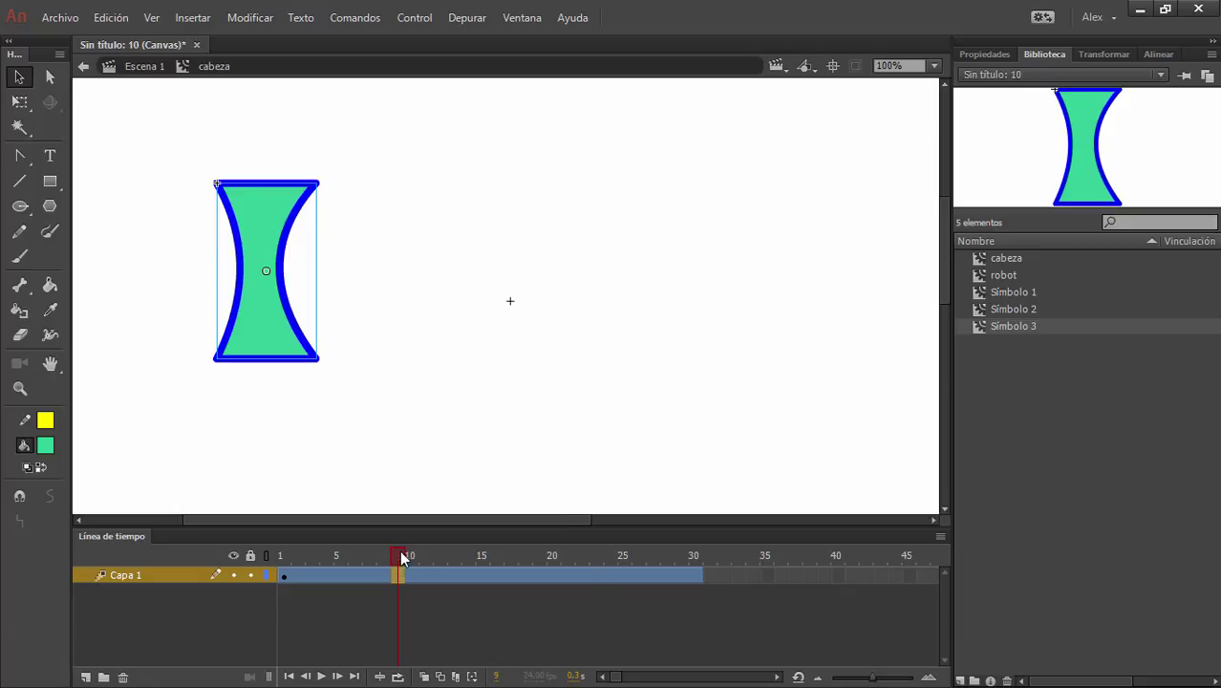
pyautogui.moveTo(401, 557); pyautogui.dragTo(694, 578)
pyautogui.moveTo(272, 307); pyautogui.dragTo(622, 311)
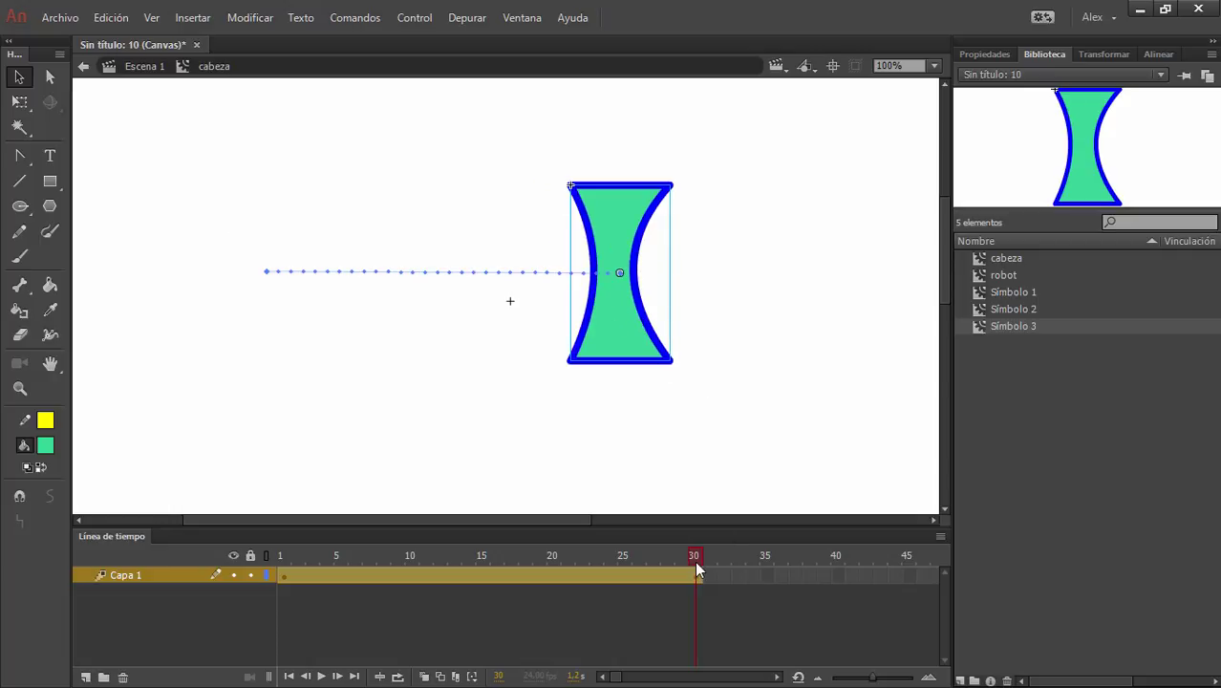
pyautogui.moveTo(689, 564); pyautogui.dragTo(717, 546)
# Return to Escena 1 and delete the layers Capa 3 and Capa 1 together.
pyautogui.click(83, 68)
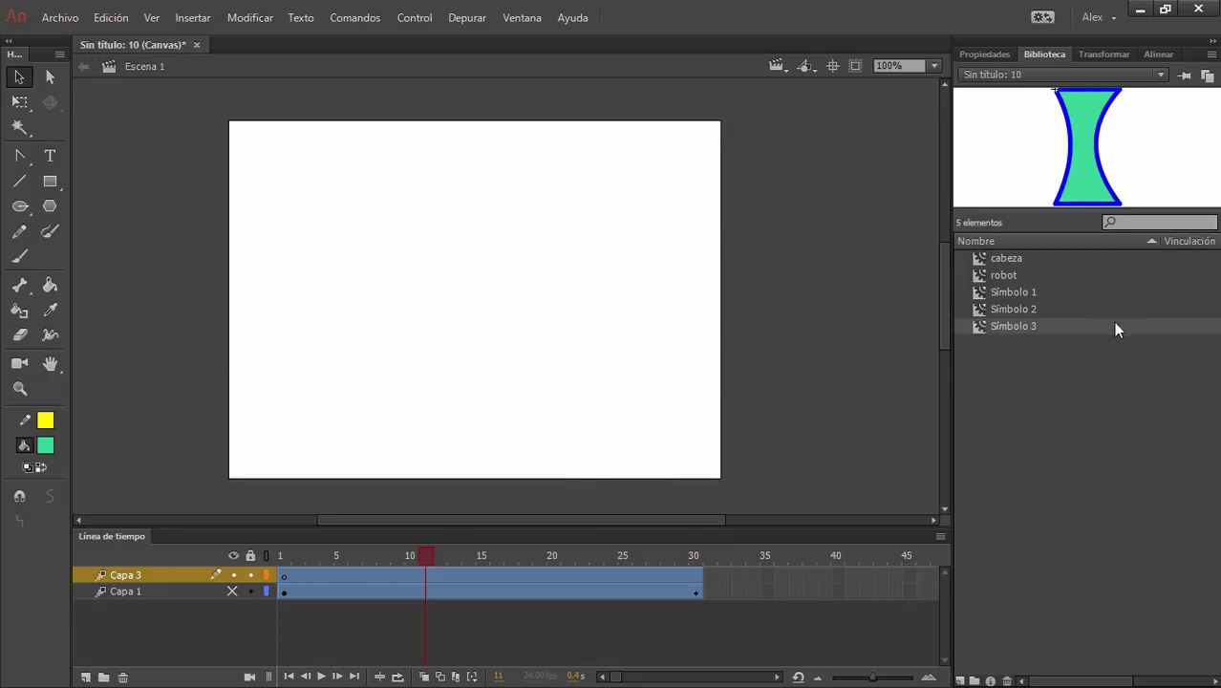
pyautogui.click(1000, 326)
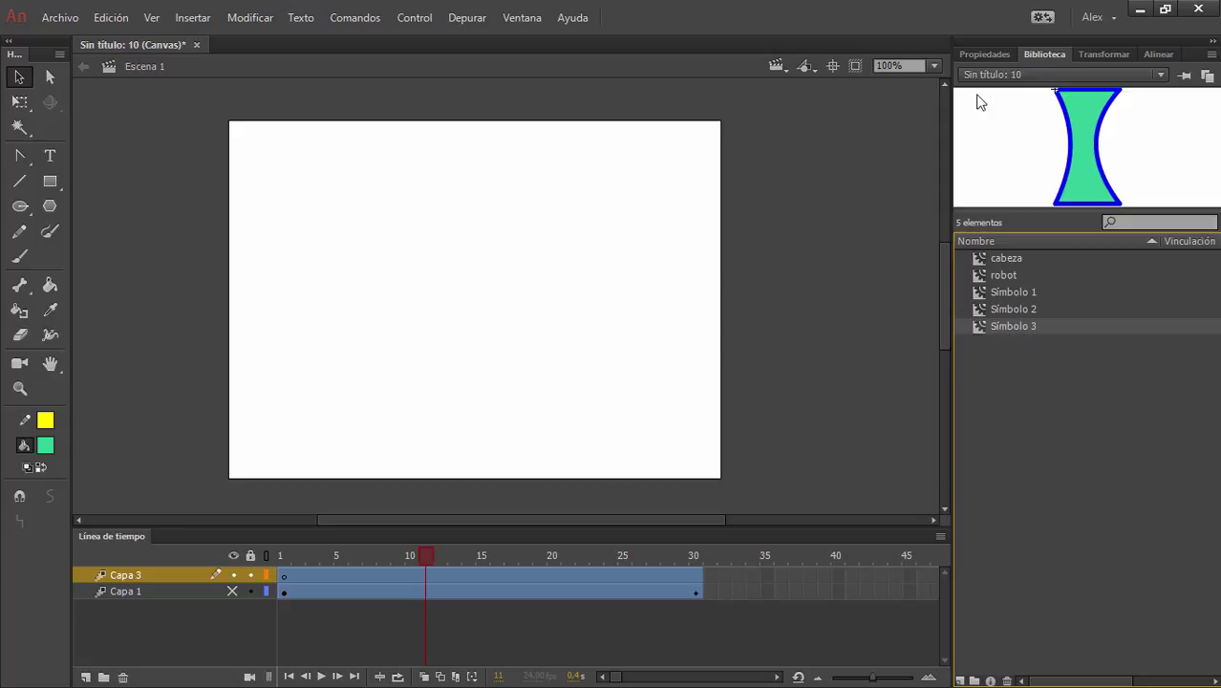
pyautogui.moveTo(1025, 327)
pyautogui.mouseDown()
pyautogui.moveTo(519, 326)
pyautogui.moveTo(388, 284)
pyautogui.moveTo(1008, 324)
pyautogui.mouseUp()
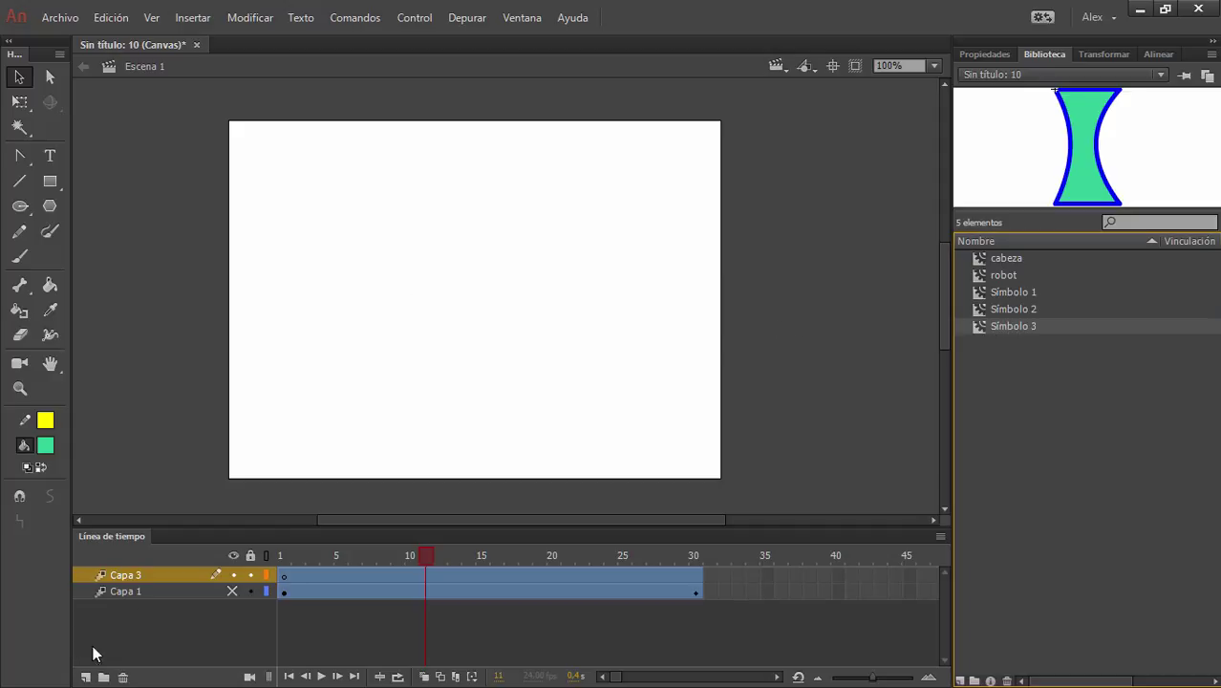
pyautogui.keyDown('shift'); pyautogui.click(148, 591); pyautogui.keyUp('shift')
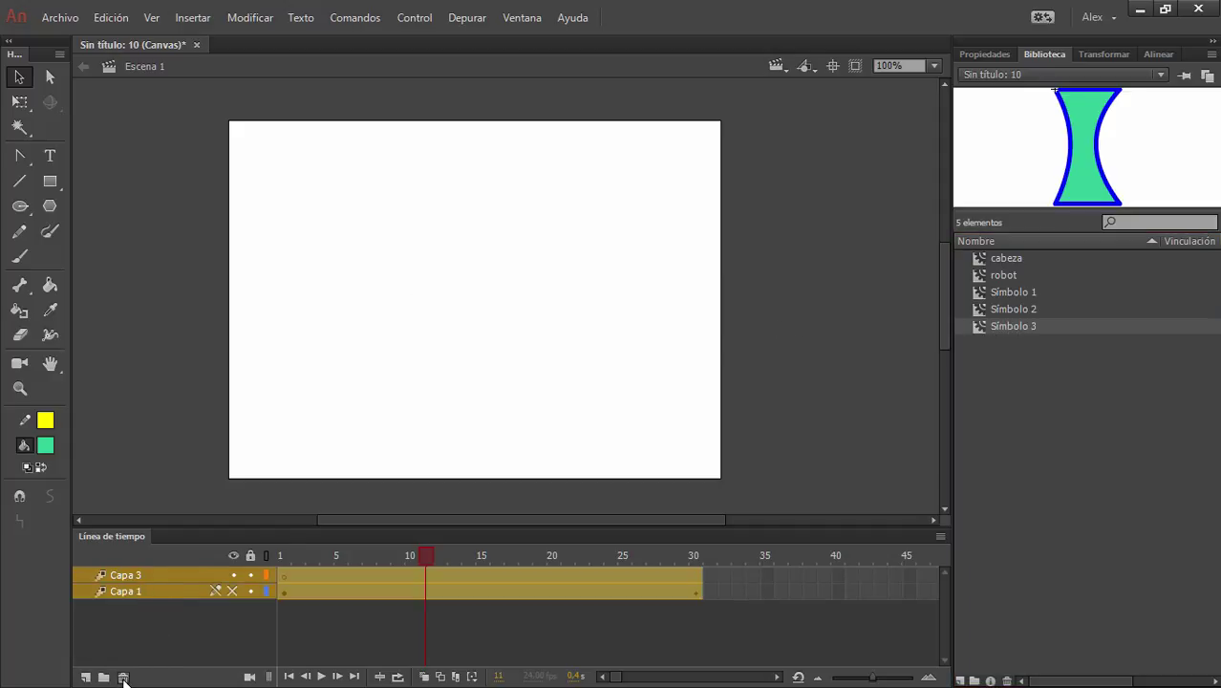
pyautogui.click(123, 677)
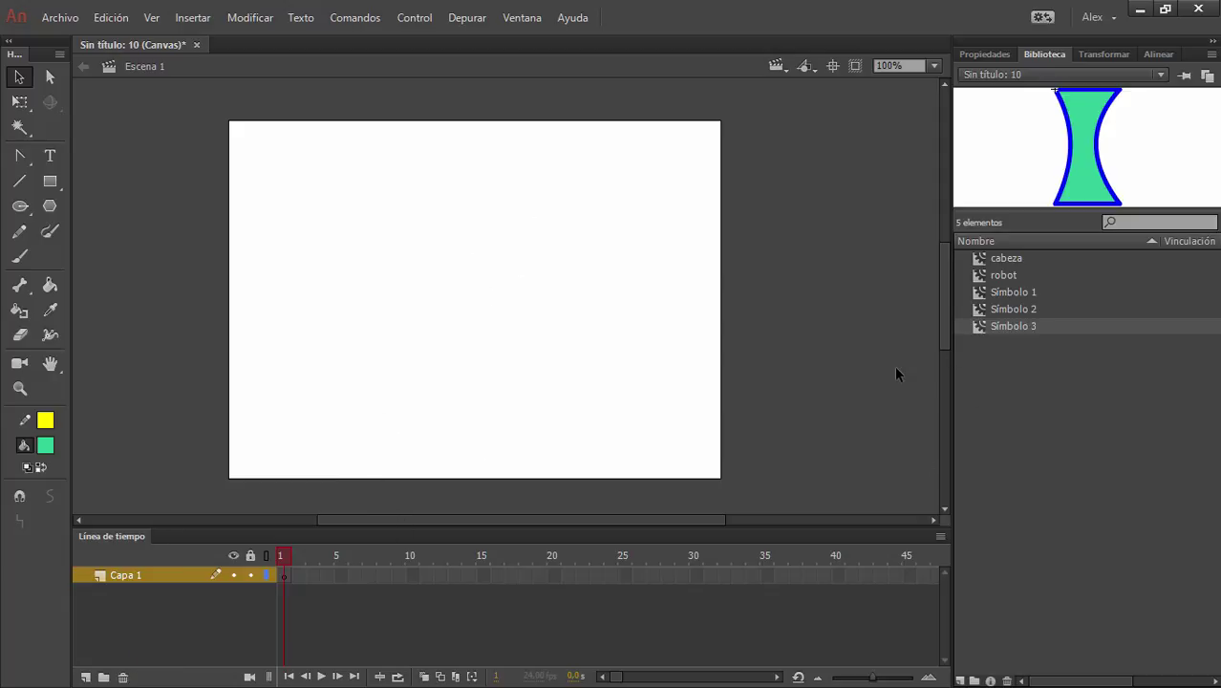
# Place an instance of Símbolo 3 from the library on the left half of the empty stage.
pyautogui.moveTo(1015, 327); pyautogui.dragTo(382, 290)
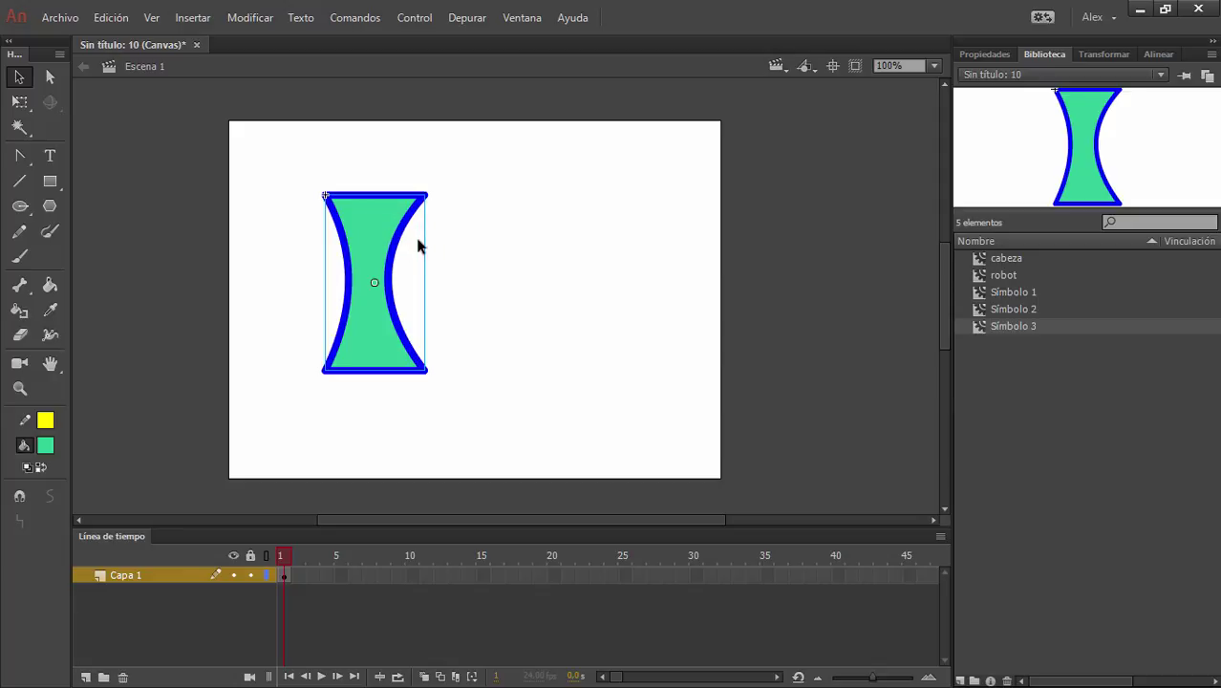
pyautogui.click(522, 267)
pyautogui.click(380, 235)
# Test the movie in the browser at full window size, then close the preview.
pyautogui.hotkey('ctrl', 'Return')
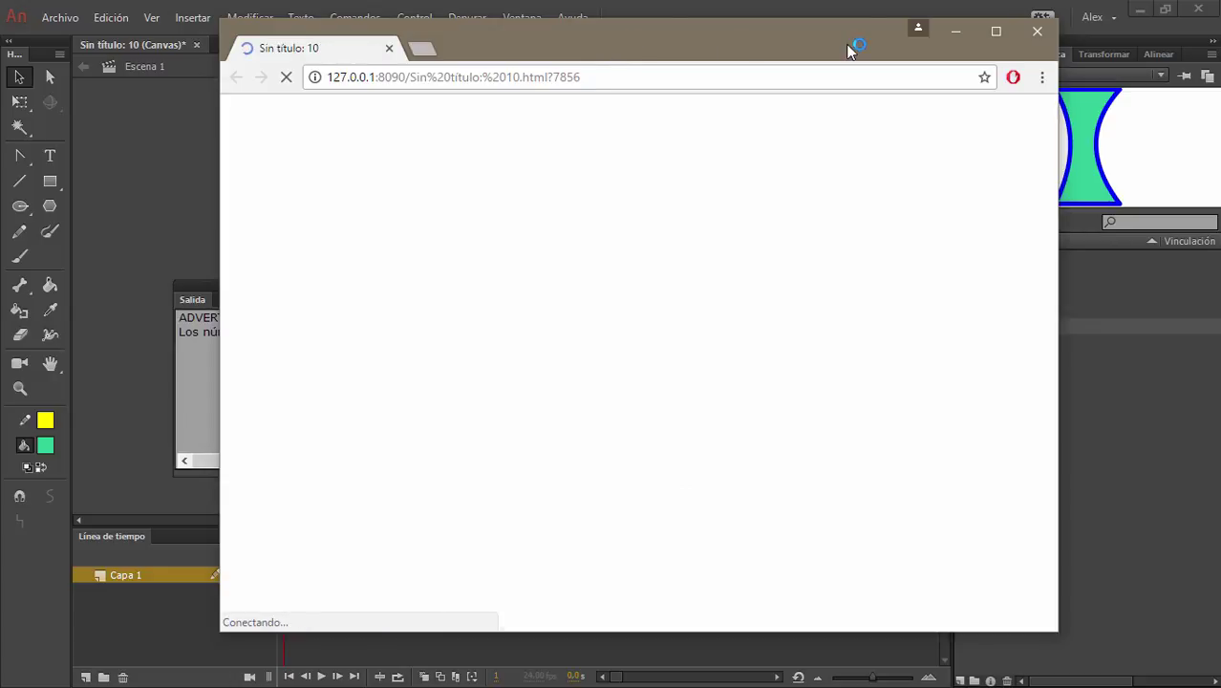
pyautogui.click(996, 32)
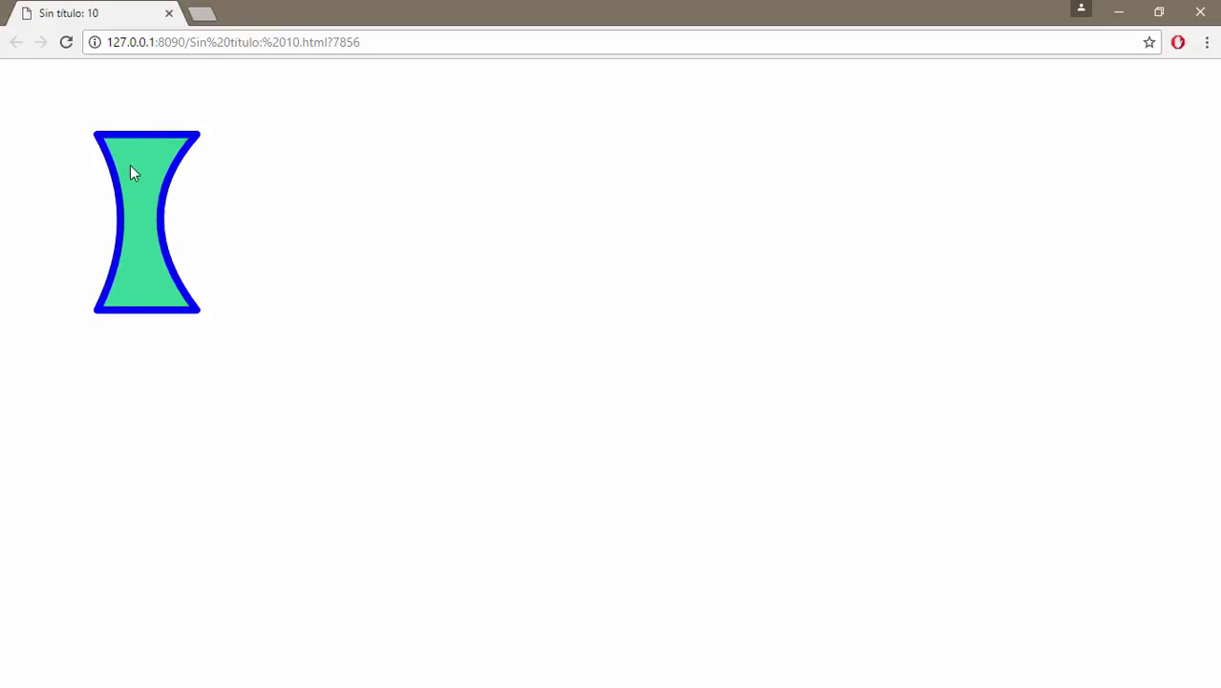
pyautogui.click(1201, 13)
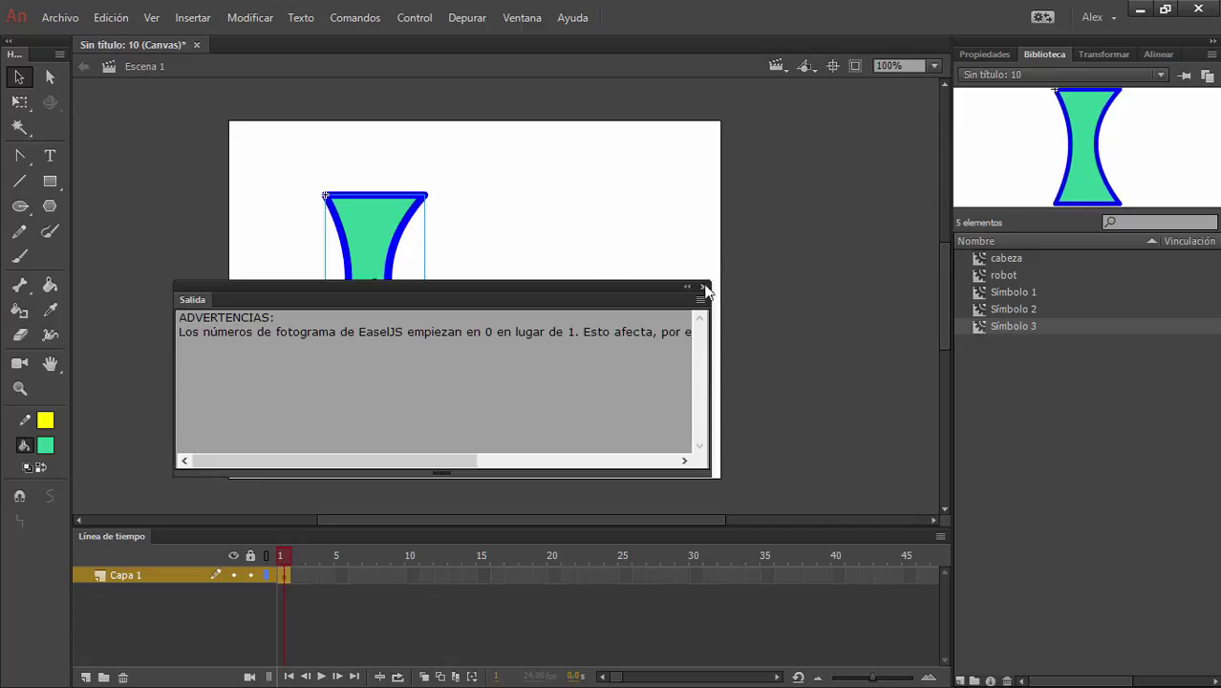
# Dock the Salida panel beside the timeline, then open the Símbolo 3 instance for editing and show its timeline.
pyautogui.moveTo(157, 553); pyautogui.dragTo(187, 542)
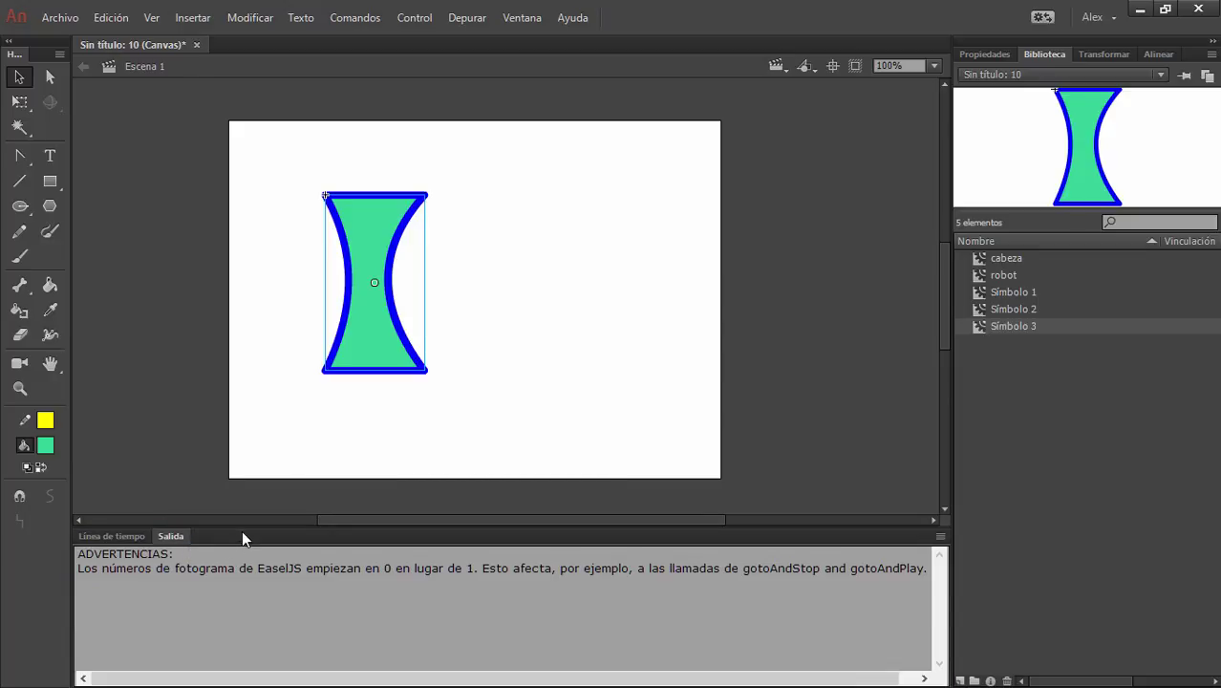
pyautogui.doubleClick(371, 330)
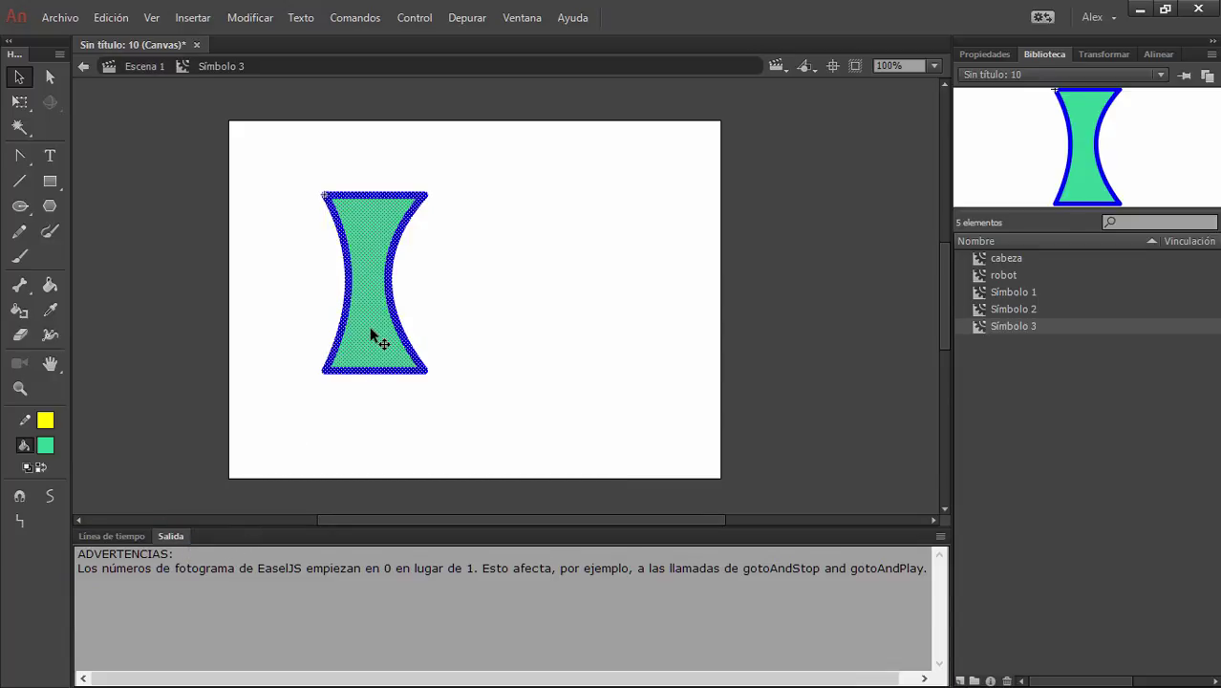
pyautogui.click(112, 536)
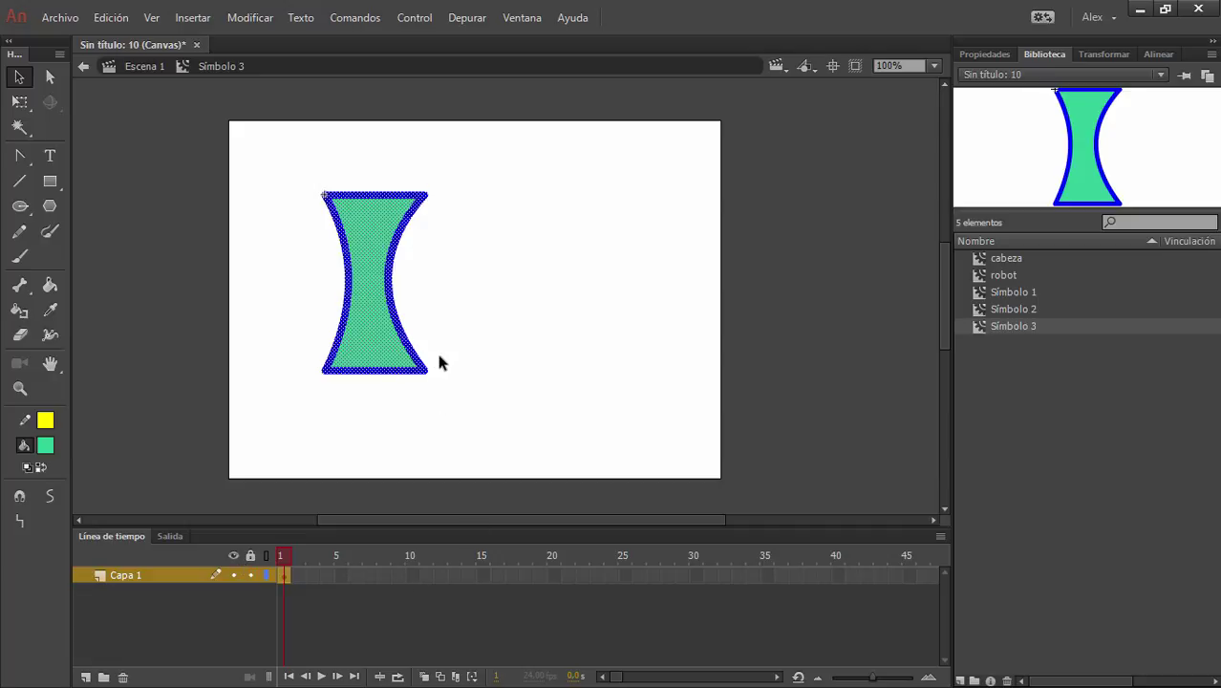
# Preview the symbols Símbolo 2, Símbolo 1 and Símbolo 3 in the library.
pyautogui.click(1015, 306)
pyautogui.click(1012, 292)
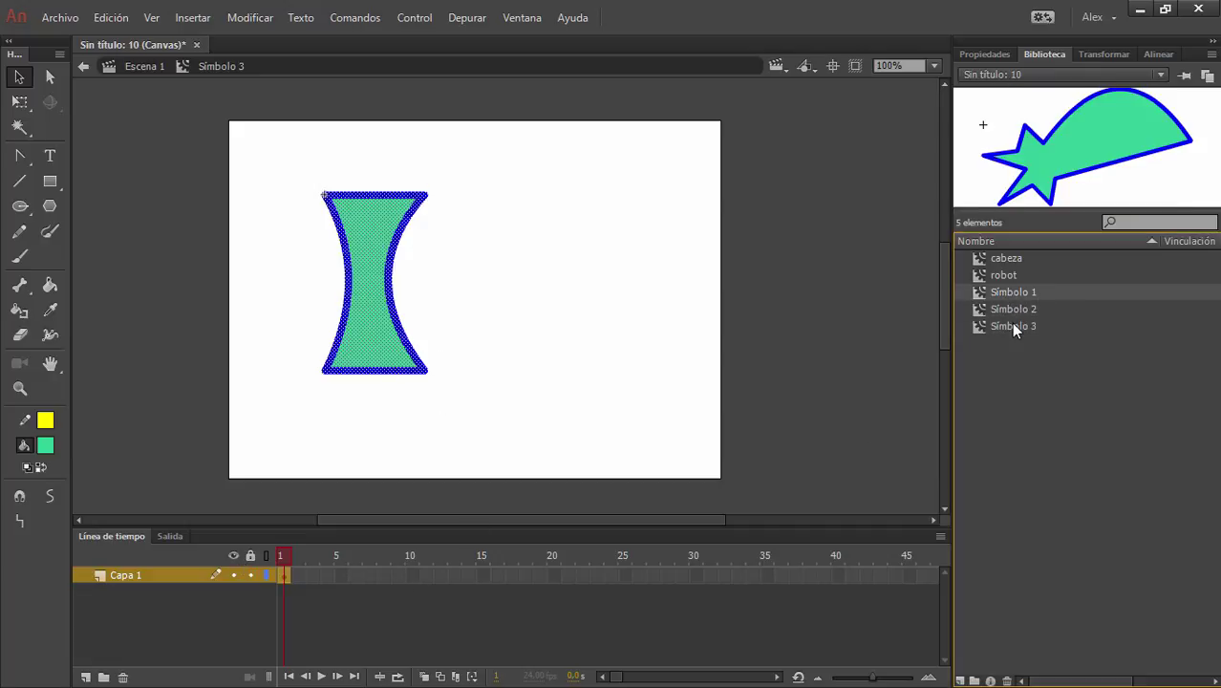
pyautogui.click(1009, 325)
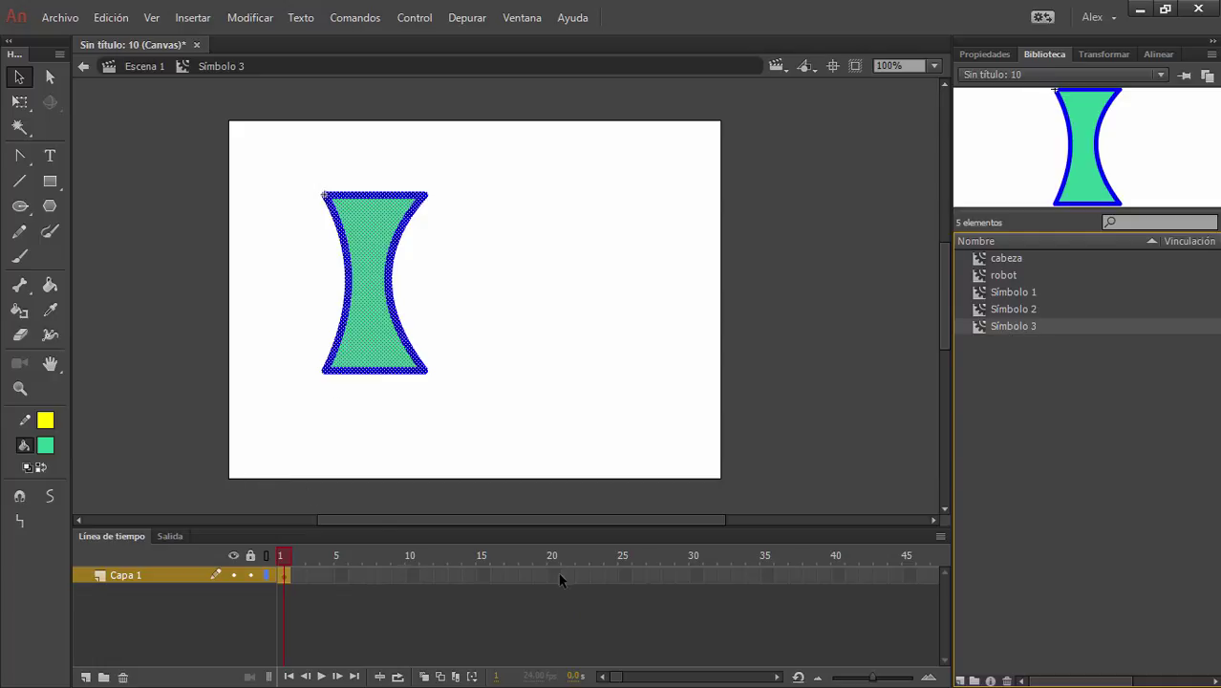
# Extend Capa 1 inside Símbolo 3 to frame 30 and create a motion tween, accepting the conversion of the shape to a symbol.
pyautogui.click(696, 575)
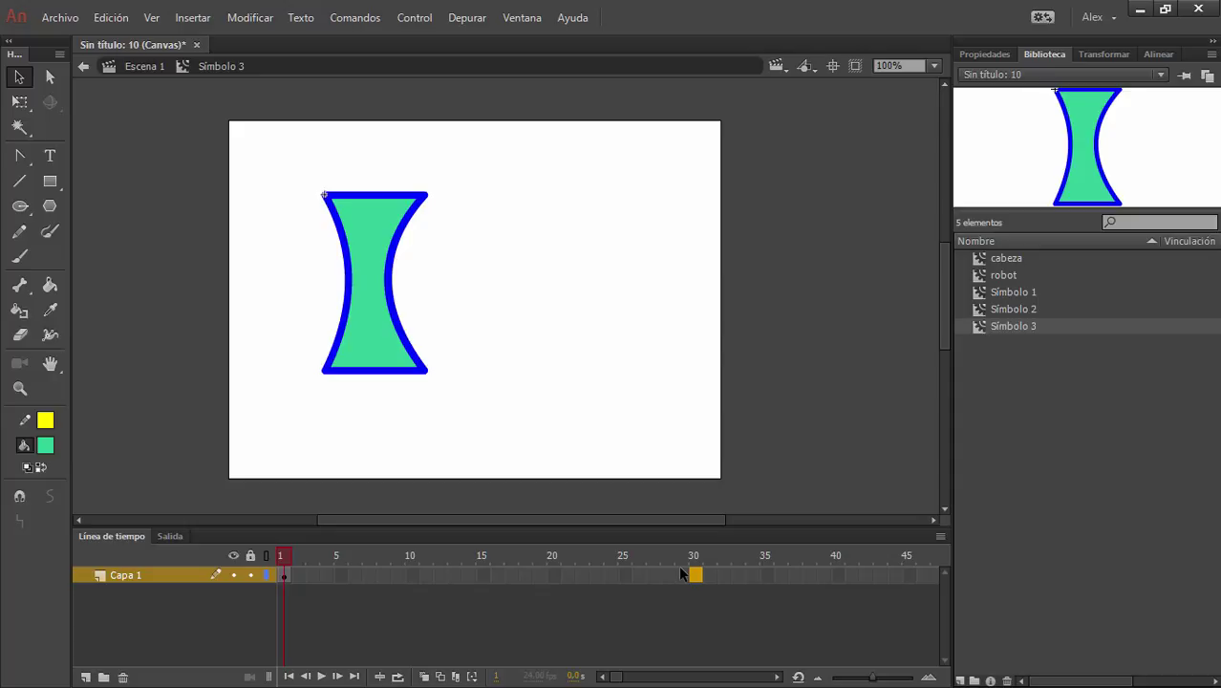
pyautogui.press('F6')
pyautogui.rightClick(385, 580)
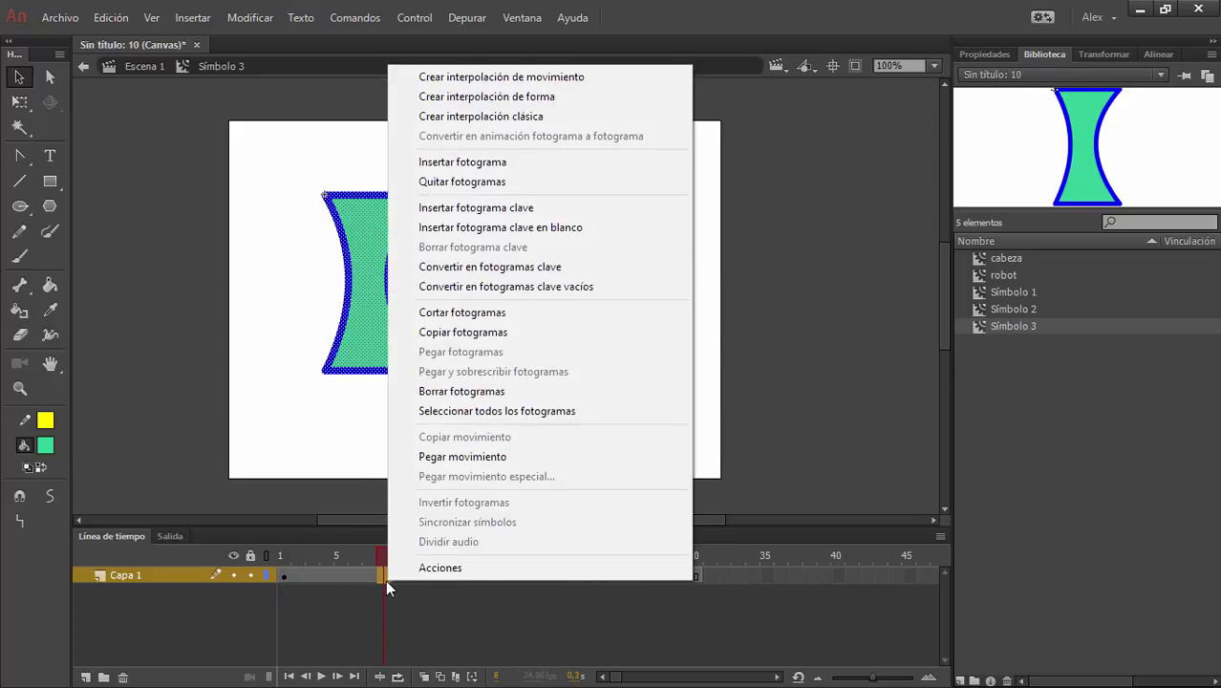
pyautogui.click(538, 79)
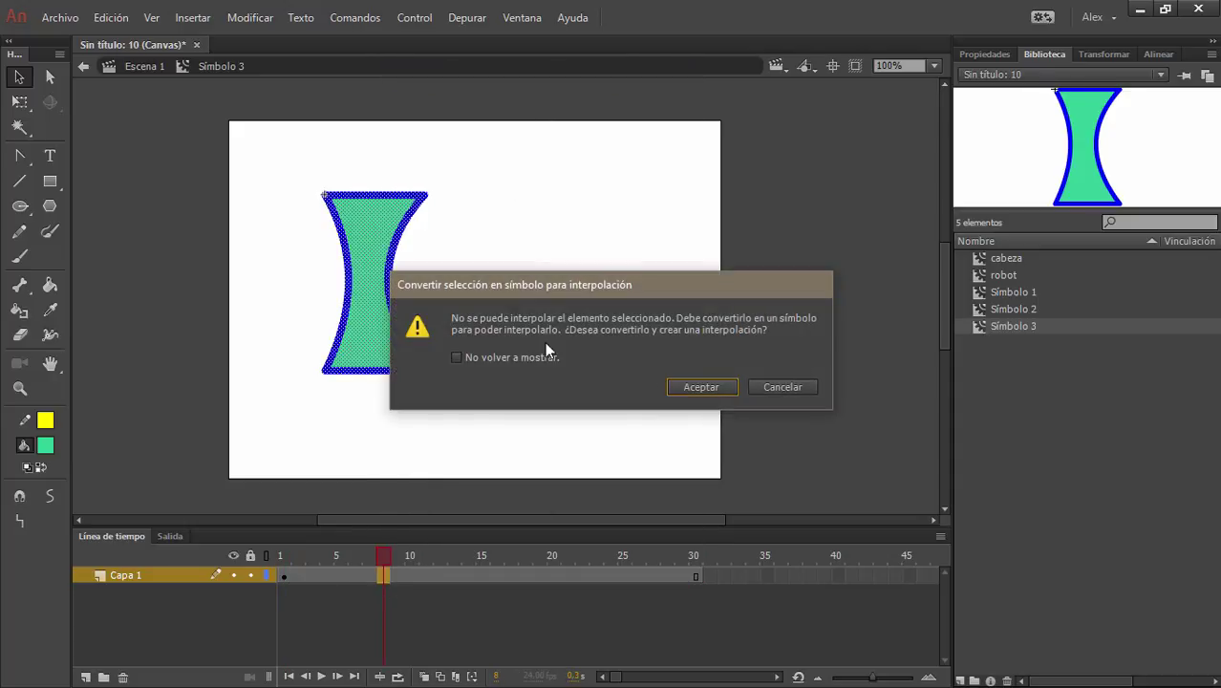
pyautogui.click(680, 382)
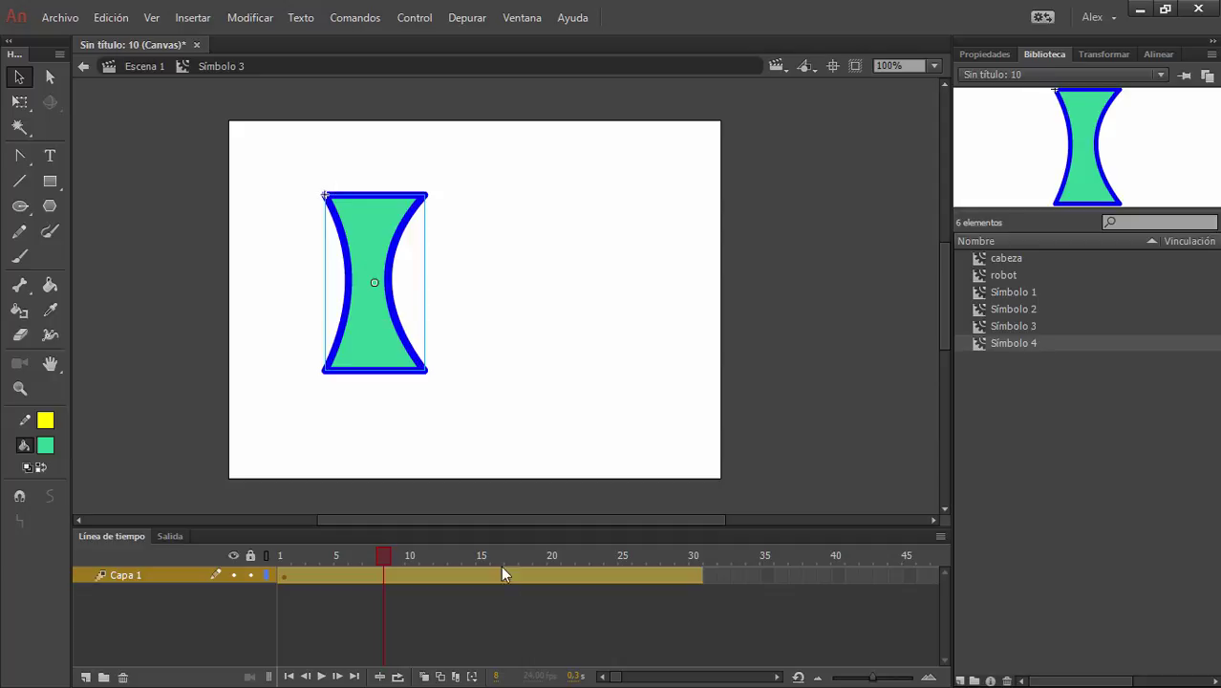
# Move the tweened shape horizontally to the right half of the stage at frame 30.
pyautogui.moveTo(387, 564); pyautogui.dragTo(694, 554)
pyautogui.click(691, 571)
pyautogui.moveTo(396, 287); pyautogui.dragTo(607, 270)
pyautogui.click(632, 419)
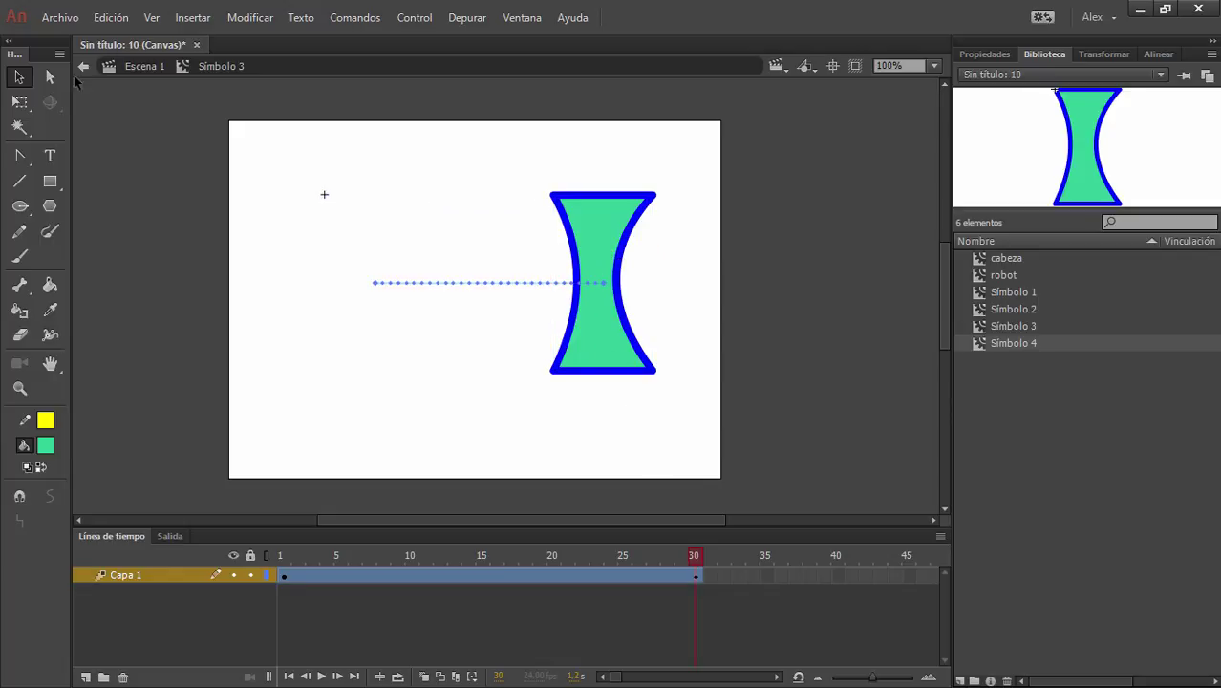
# Return to Escena 1 and test the movie in the browser, then leave the preview and show the timeline again.
pyautogui.click(141, 67)
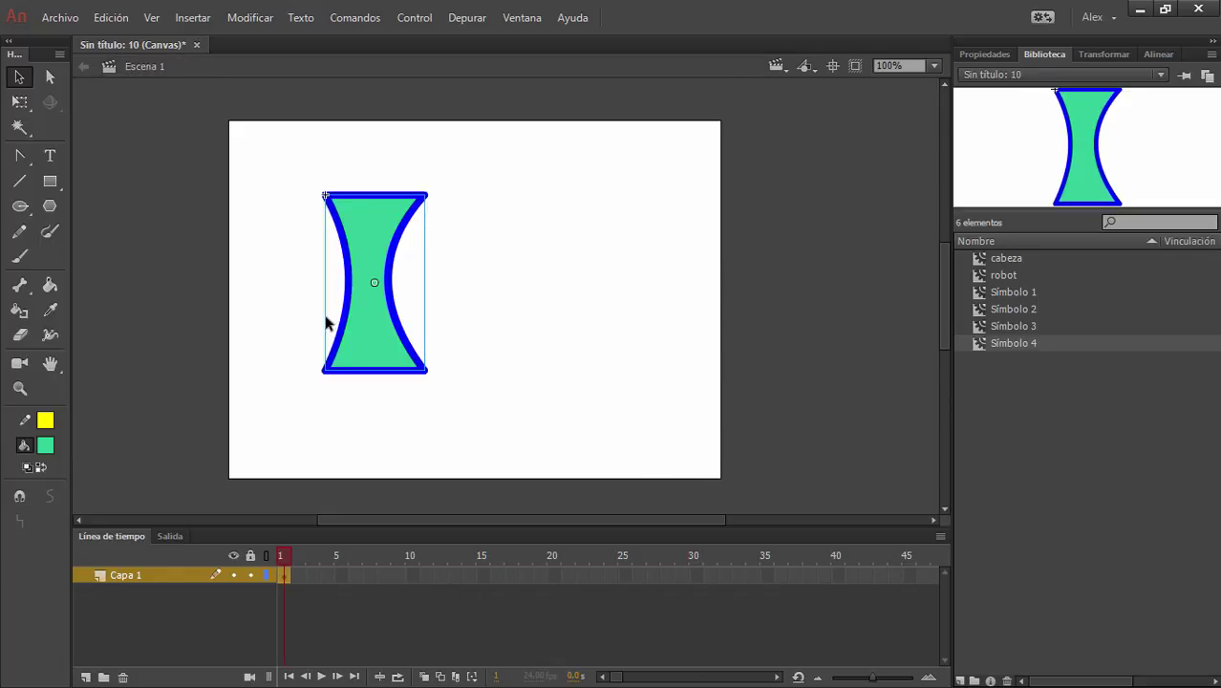
pyautogui.hotkey('ctrl', 'Return')
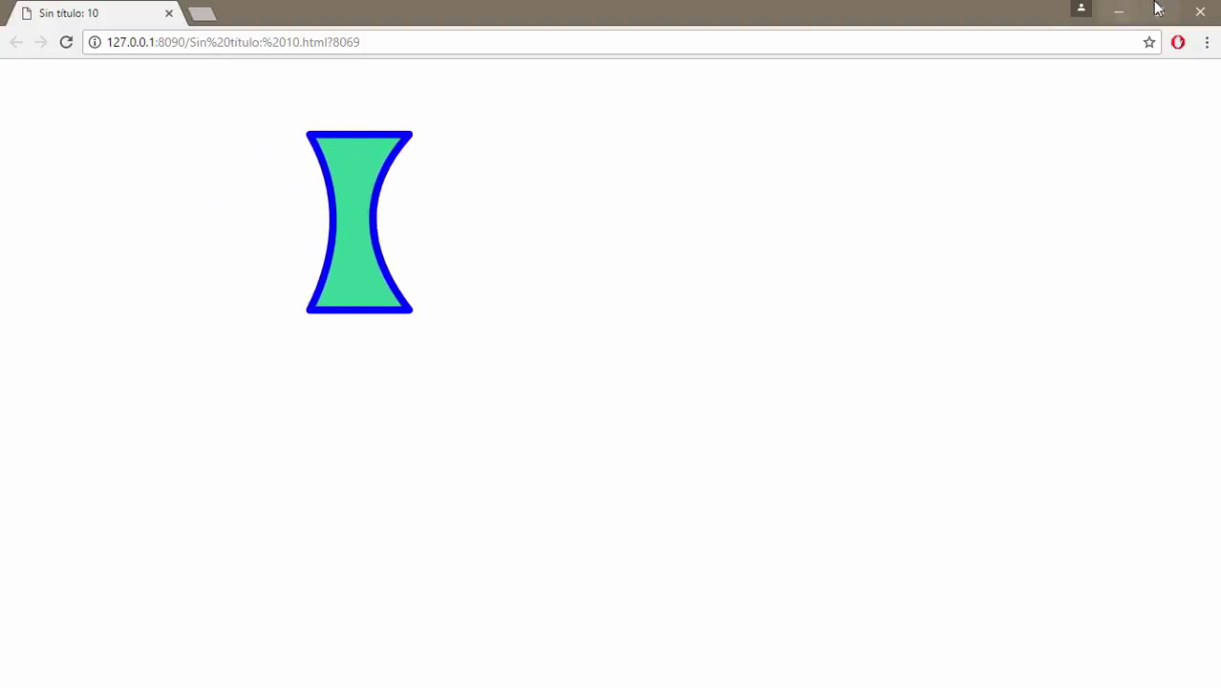
pyautogui.click(1119, 14)
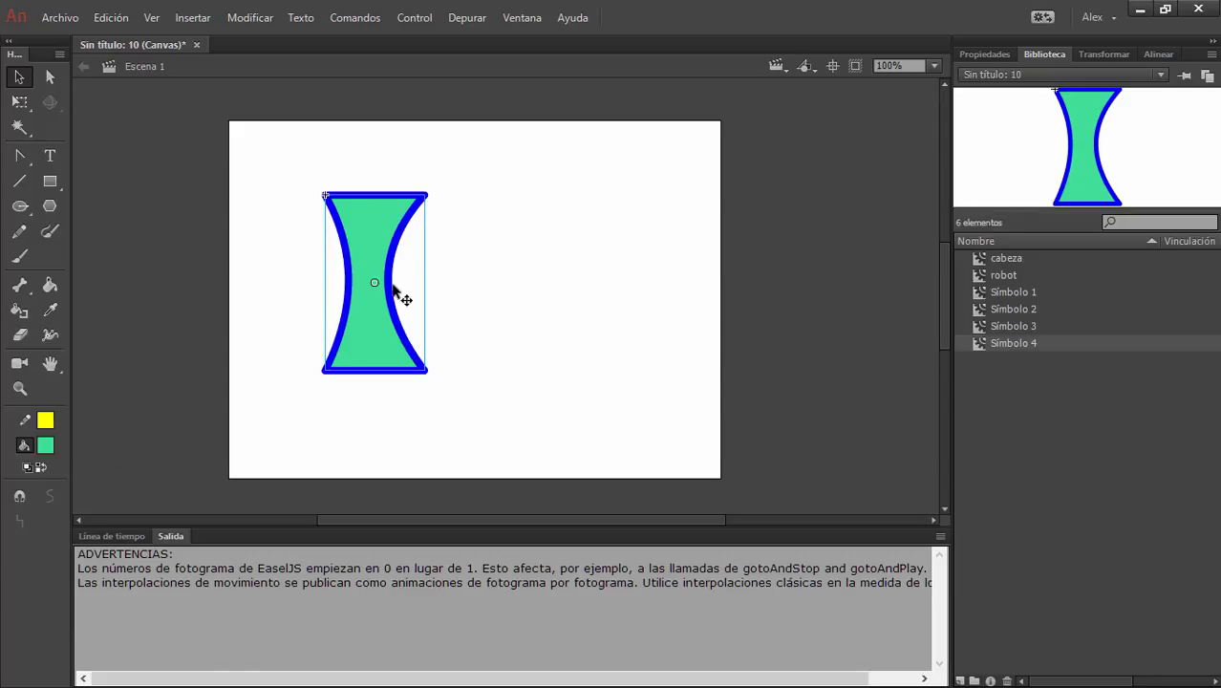
pyautogui.click(113, 536)
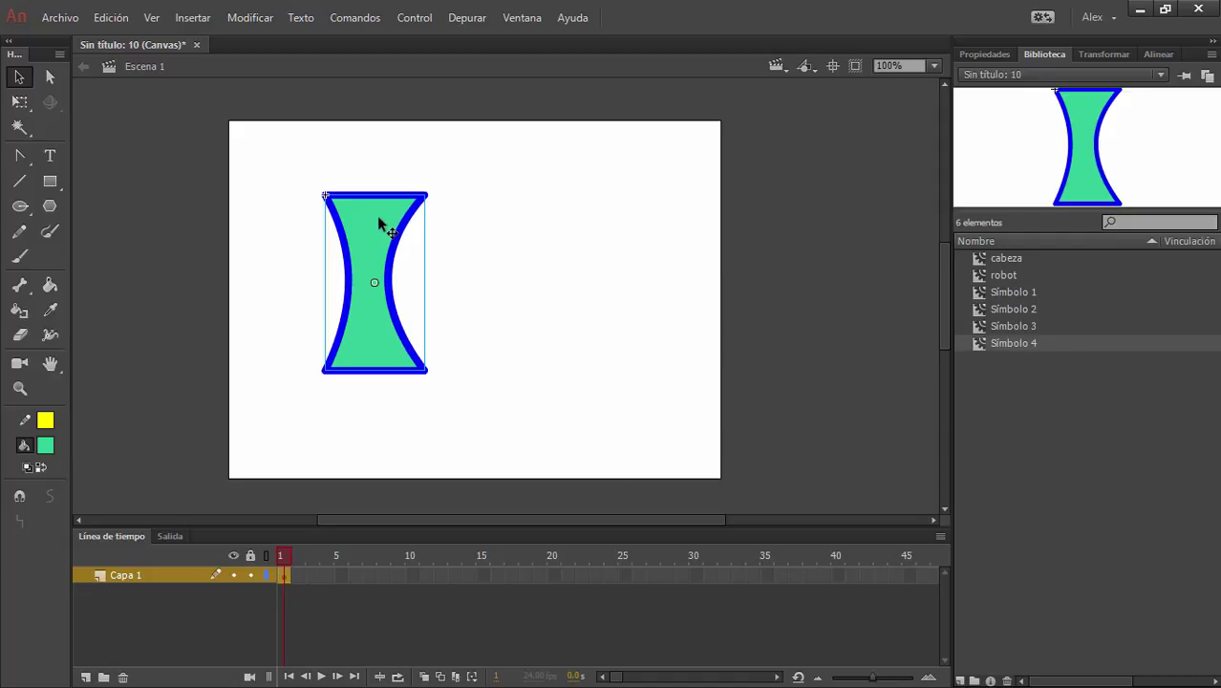
# Move the Símbolo 3 instance down and left, and add a text box reading "clip de pelicula" over the stage's upper right edge.
pyautogui.moveTo(386, 219); pyautogui.dragTo(324, 275)
pyautogui.click(50, 155)
pyautogui.moveTo(492, 87); pyautogui.dragTo(686, 186)
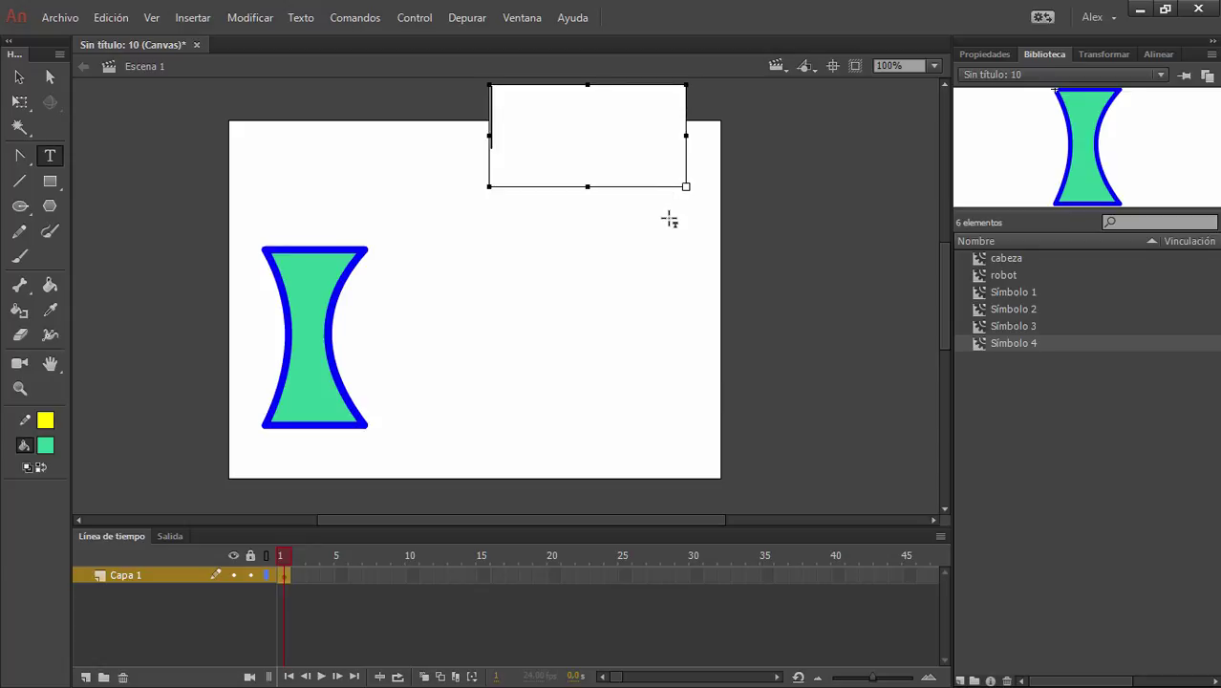
pyautogui.write('cli')
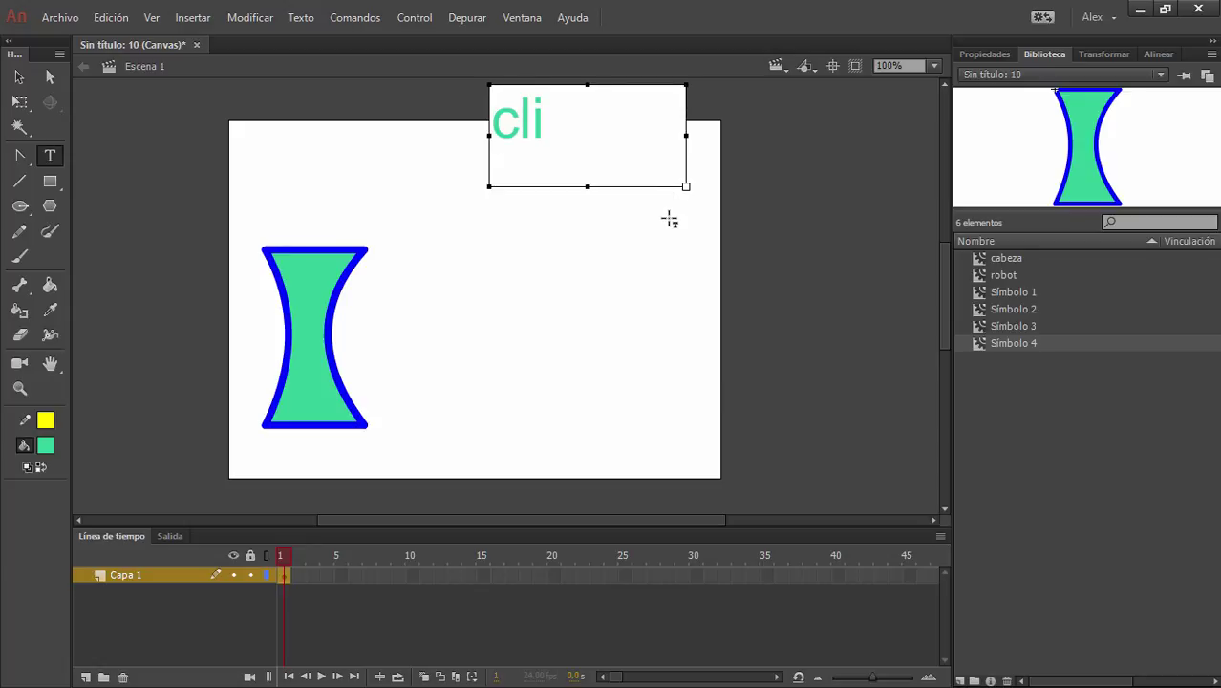
pyautogui.write('p de pelicula')
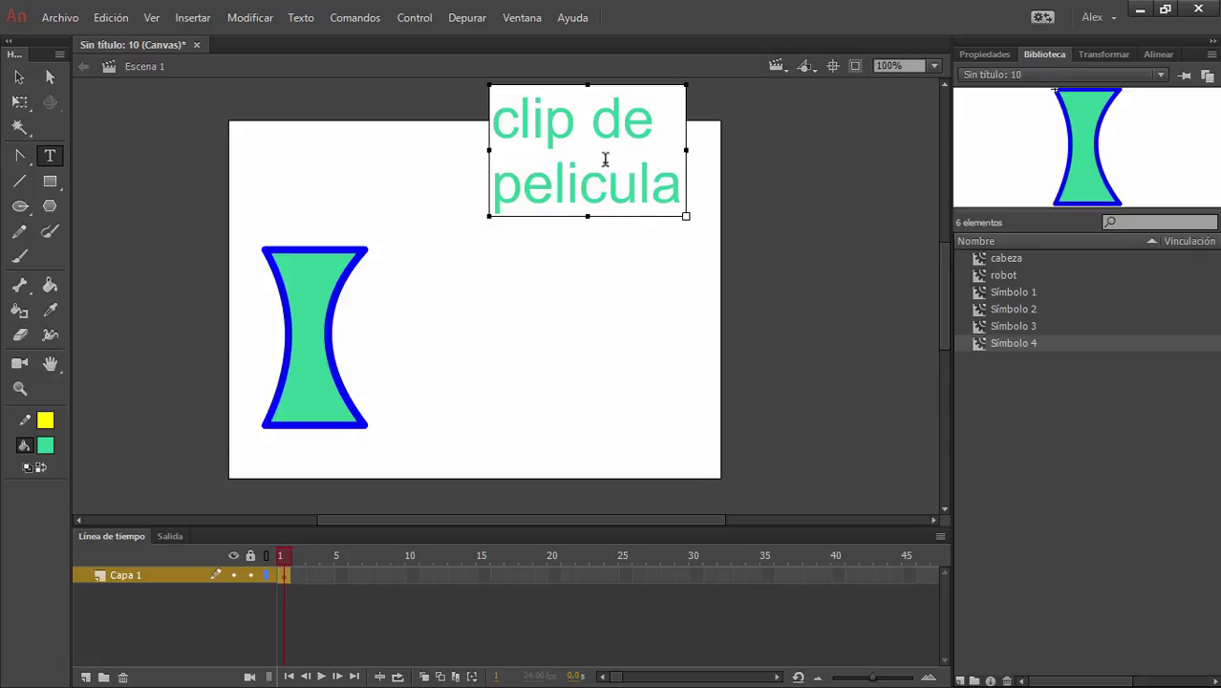
# Widen the text box so the phrase fits on one line and set its font size to 36 pt.
pyautogui.moveTo(489, 150); pyautogui.dragTo(686, 89)
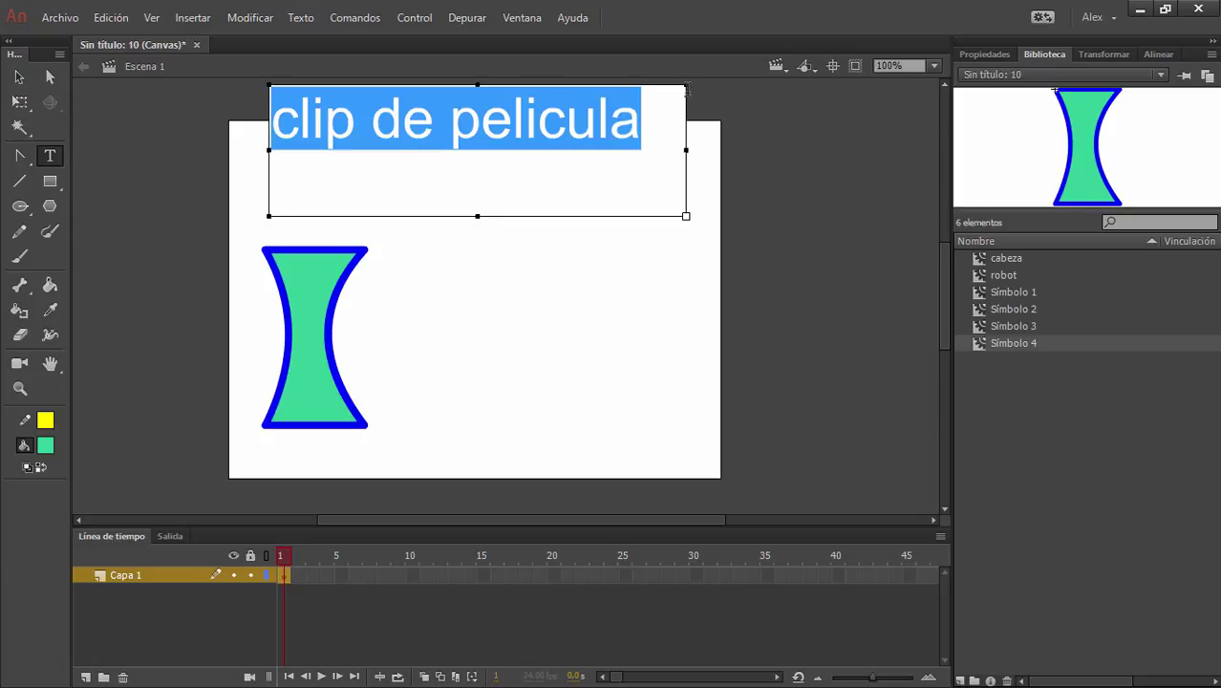
pyautogui.click(986, 53)
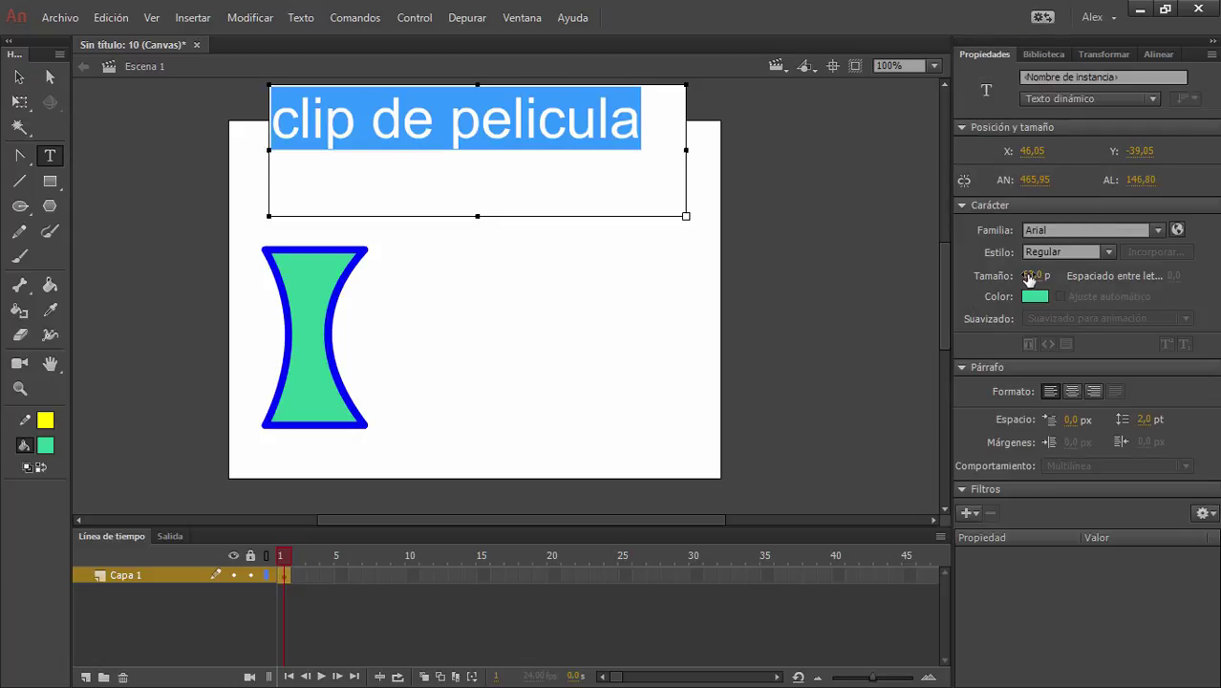
pyautogui.moveTo(1031, 275); pyautogui.dragTo(1005, 275)
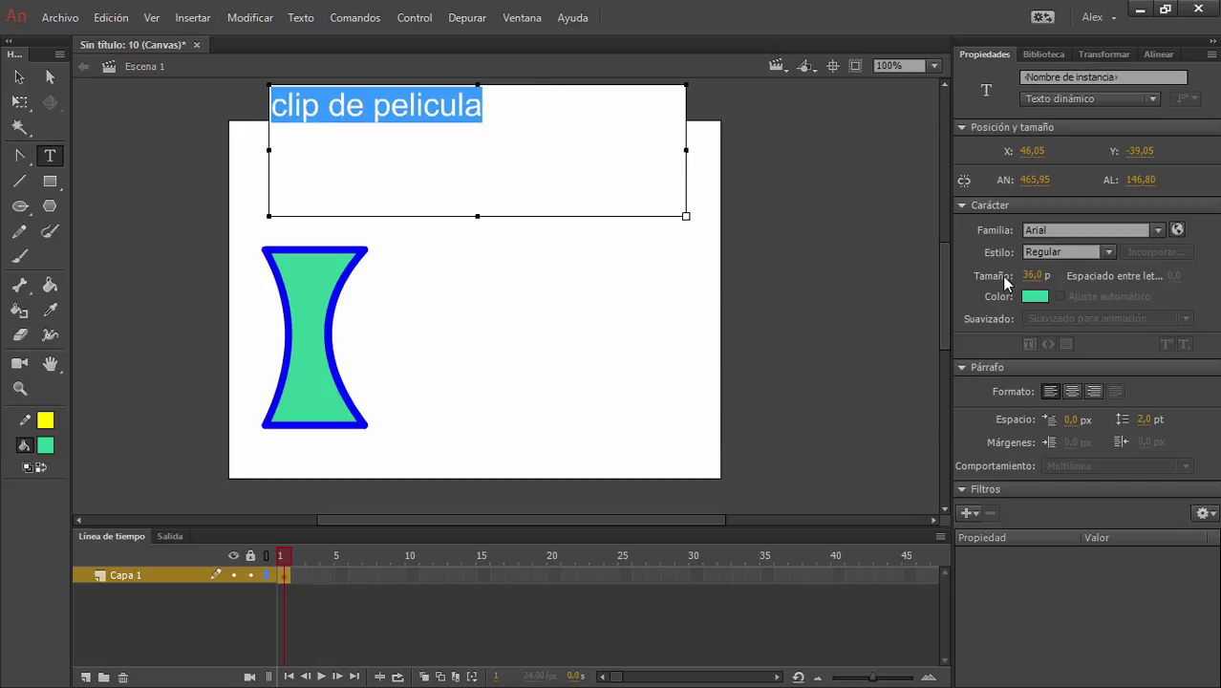
# Add the lines "Botones" and "Simbolos graficos" below the first line of the text box.
pyautogui.click(516, 114)
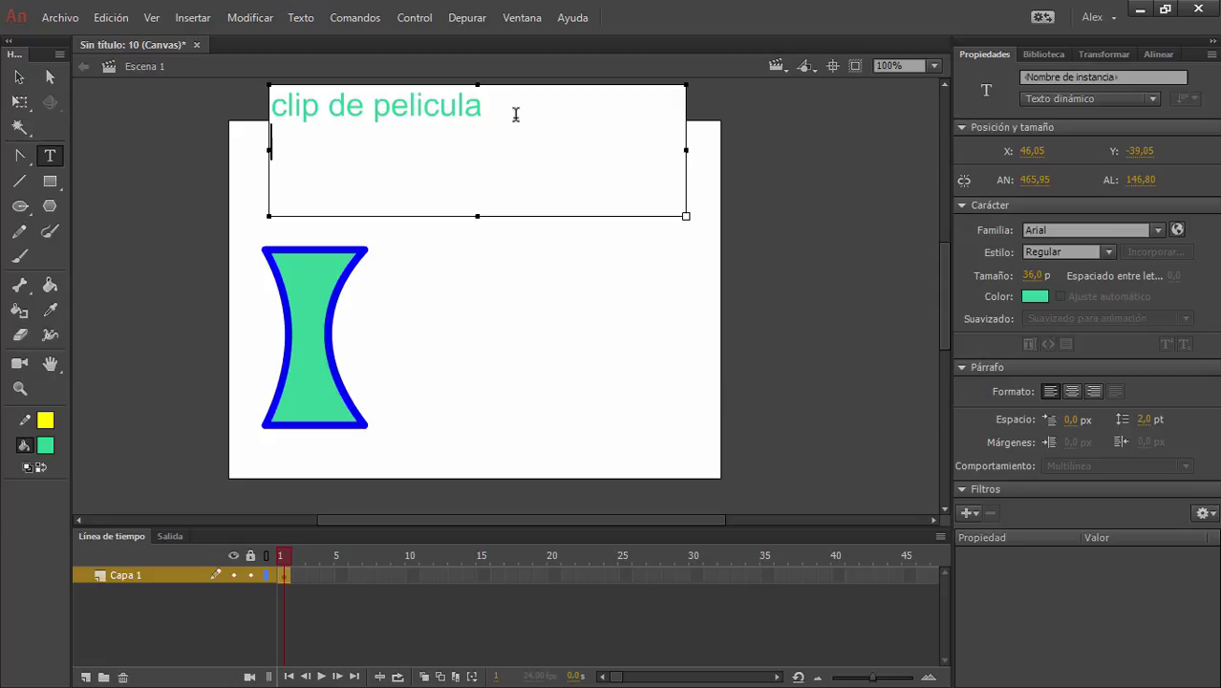
pyautogui.write('b')
pyautogui.press('BackSpace')
pyautogui.write('Botones ')
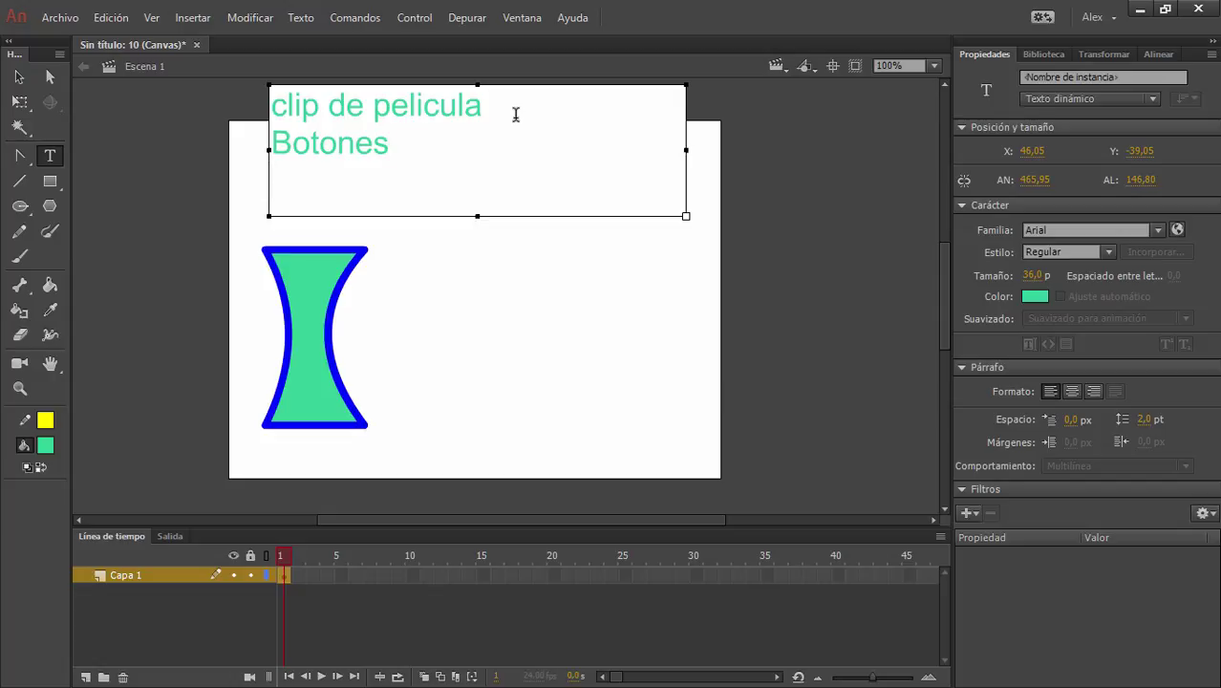
pyautogui.write('Simbolos')
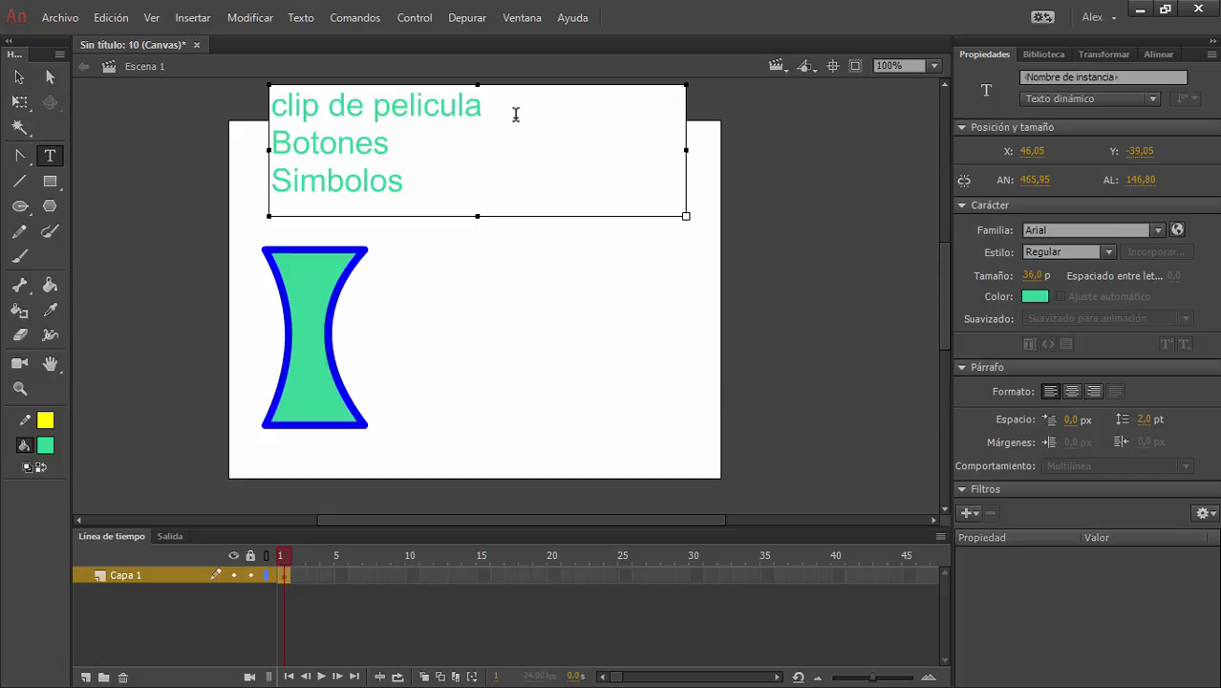
pyautogui.write(" gr'af")
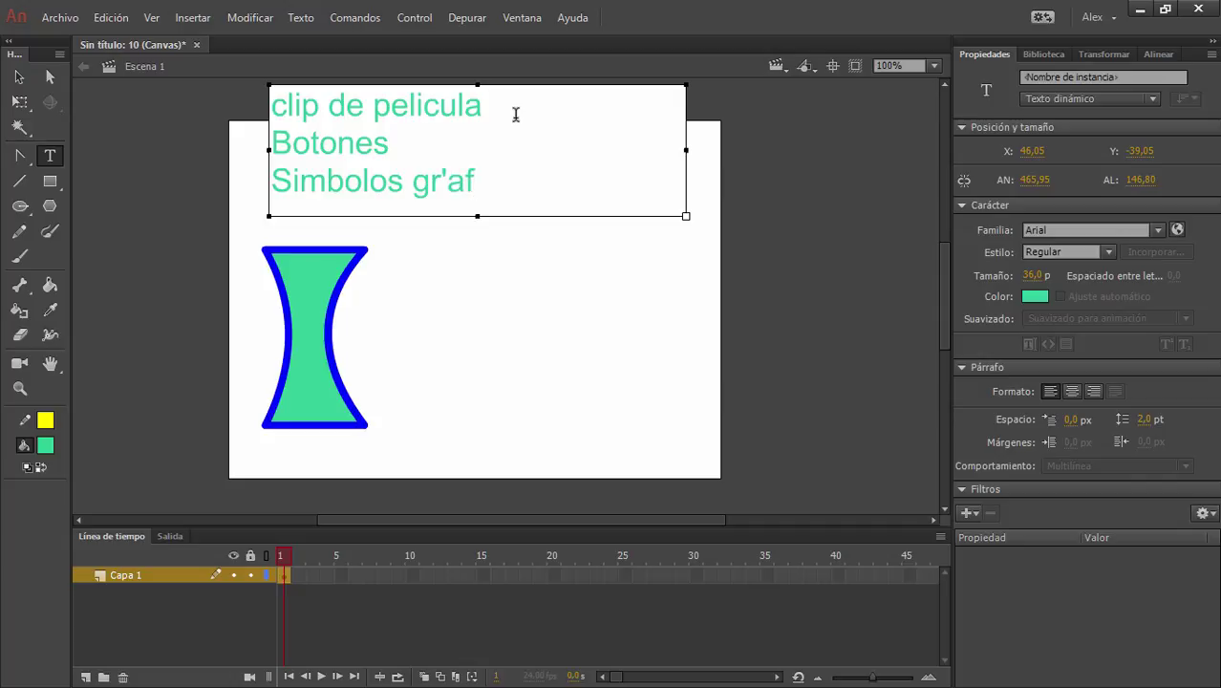
pyautogui.press('BackSpace')
pyautogui.press('BackSpace')
pyautogui.press('BackSpace')
pyautogui.write('aficos')
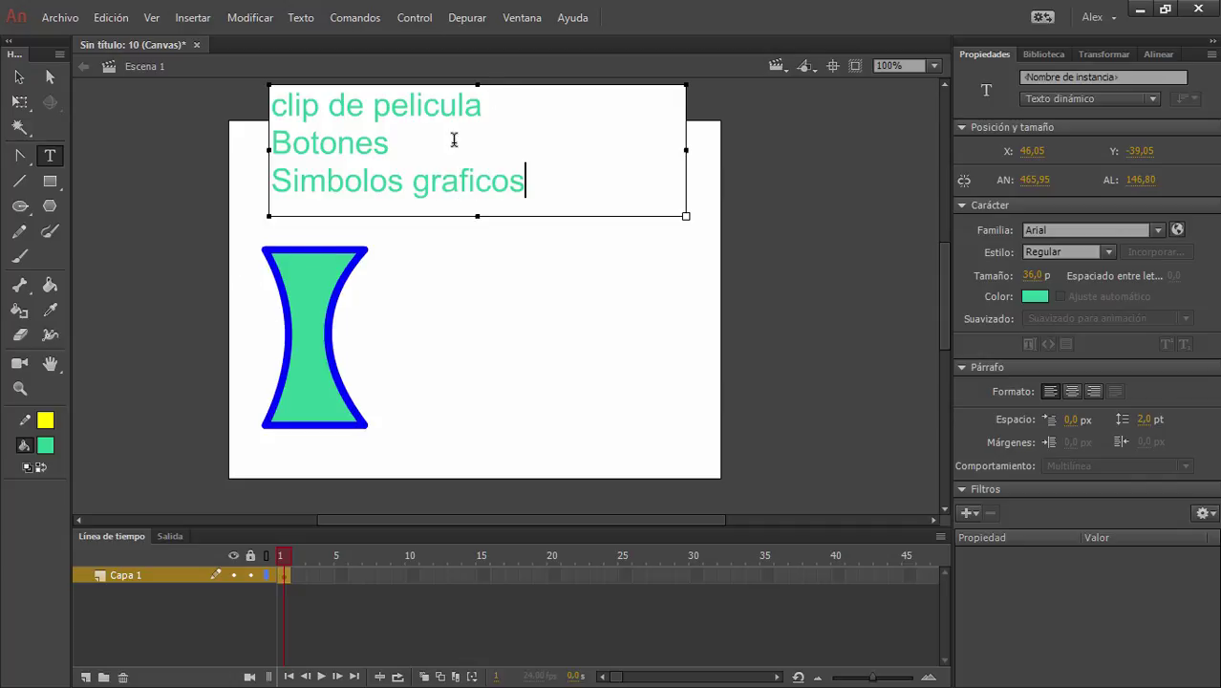
# Capitalize the first letter of the top line so it reads "Clip de pelicula".
pyautogui.click(488, 115)
pyautogui.press('Home')
pyautogui.press('Delete')
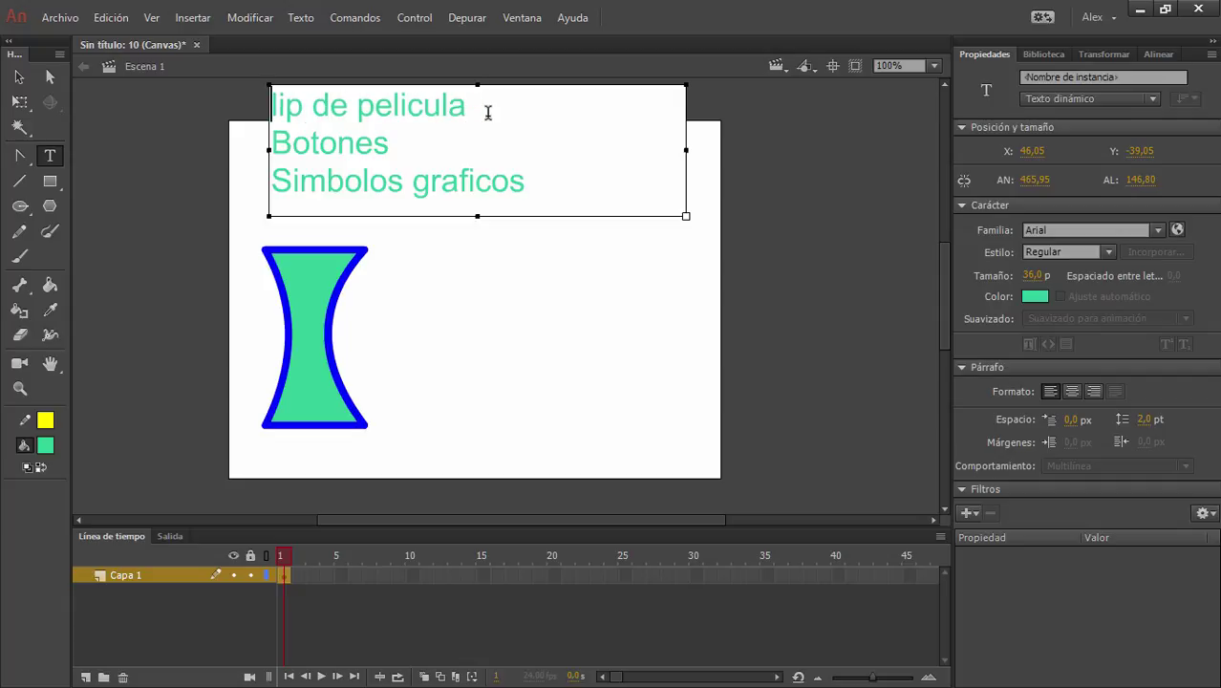
pyautogui.write('C')
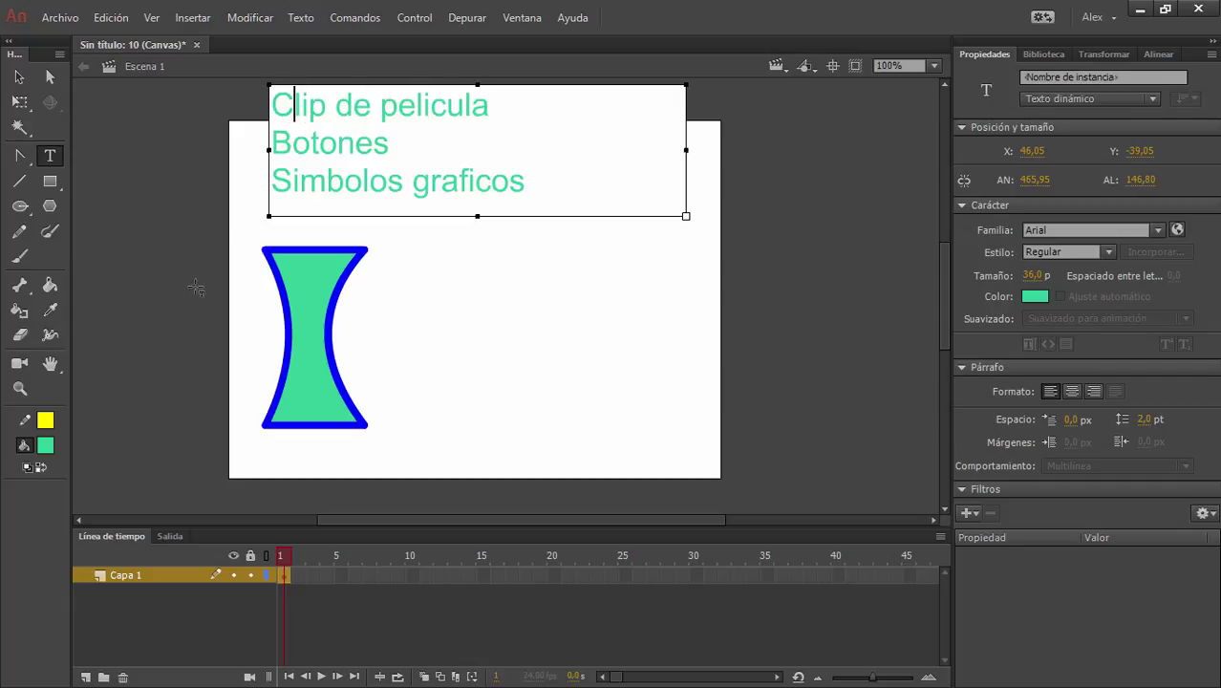
# Place the text block in the stage's upper right area and the Símbolo 3 instance in its lower left corner.
pyautogui.click(19, 77)
pyautogui.moveTo(459, 108); pyautogui.dragTo(649, 148)
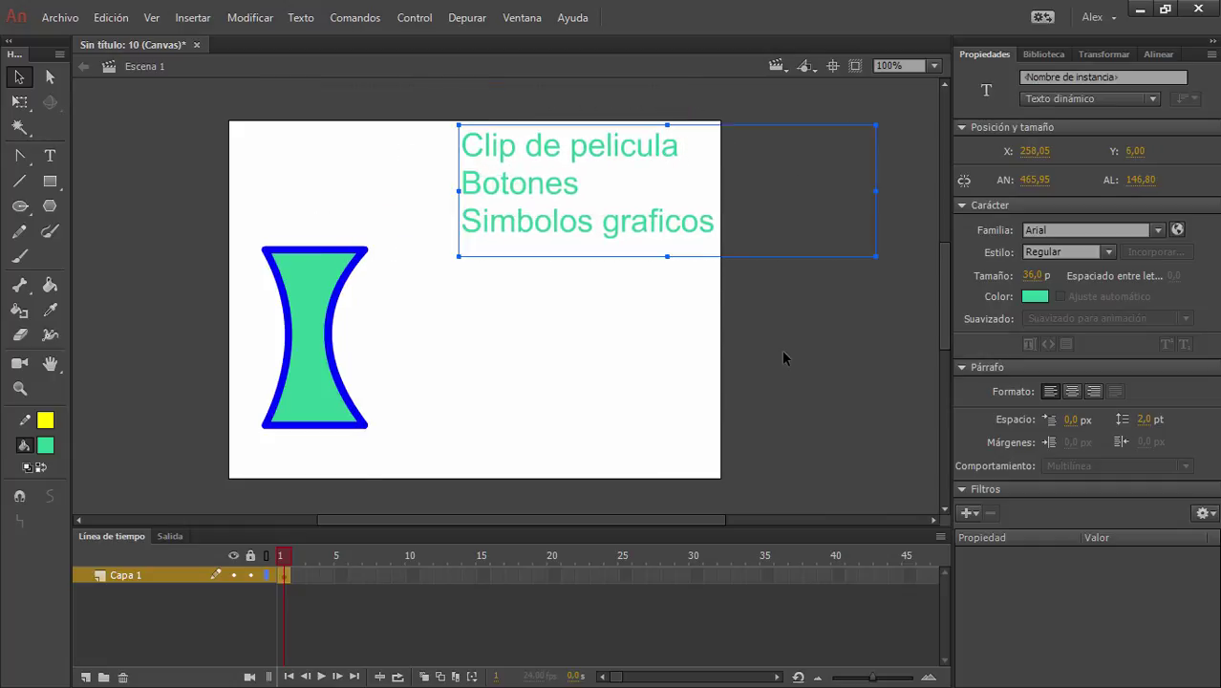
pyautogui.click(761, 380)
pyautogui.moveTo(232, 218); pyautogui.dragTo(401, 473)
pyautogui.moveTo(314, 293); pyautogui.dragTo(289, 325)
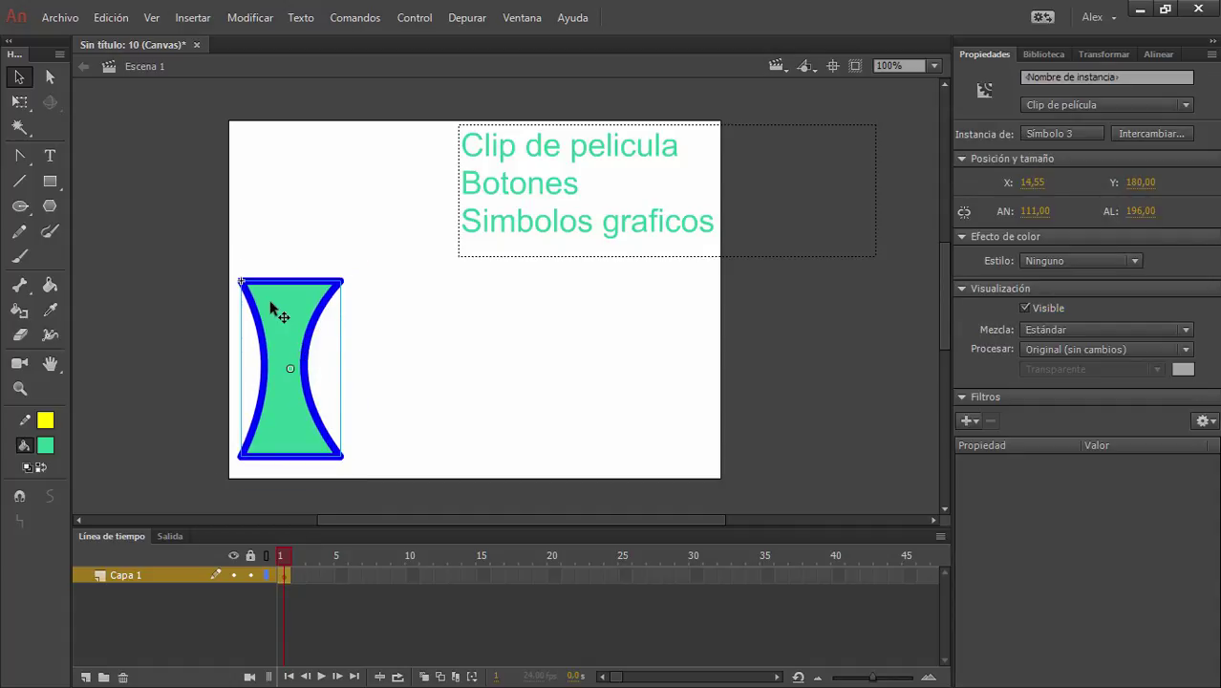
# Inspect the nested tween inside Símbolo 3, then return to Escena 1 and extend Capa 1 to frame 40.
pyautogui.doubleClick(271, 306)
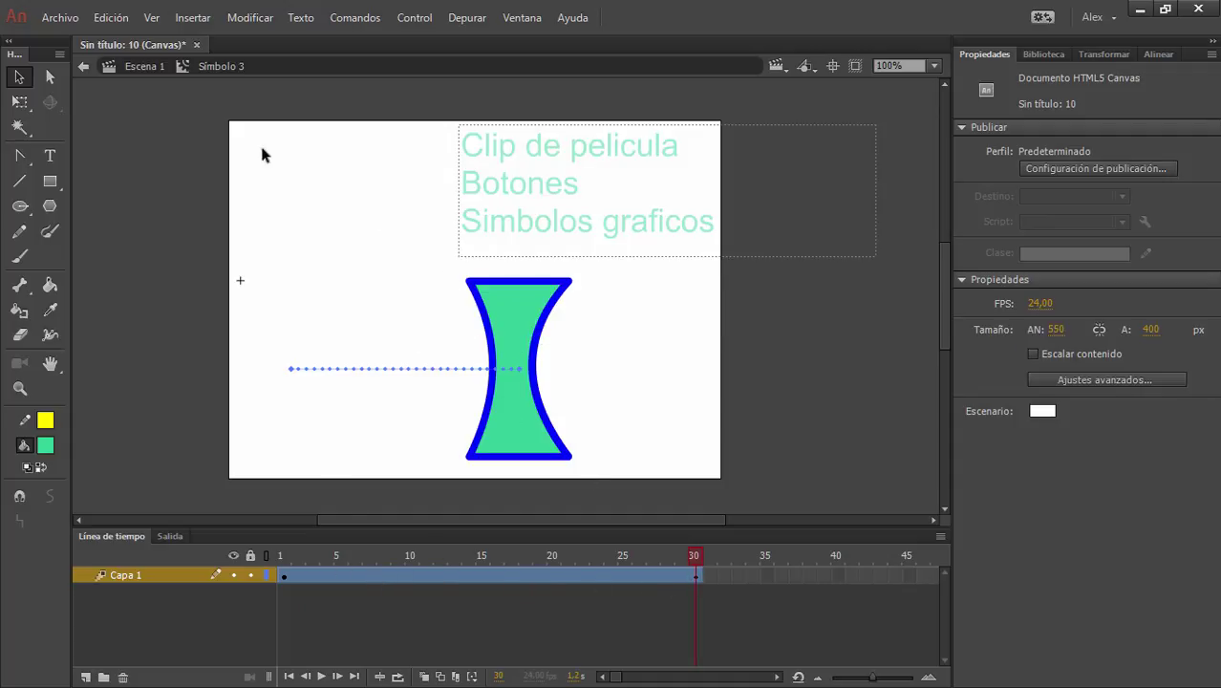
pyautogui.click(113, 68)
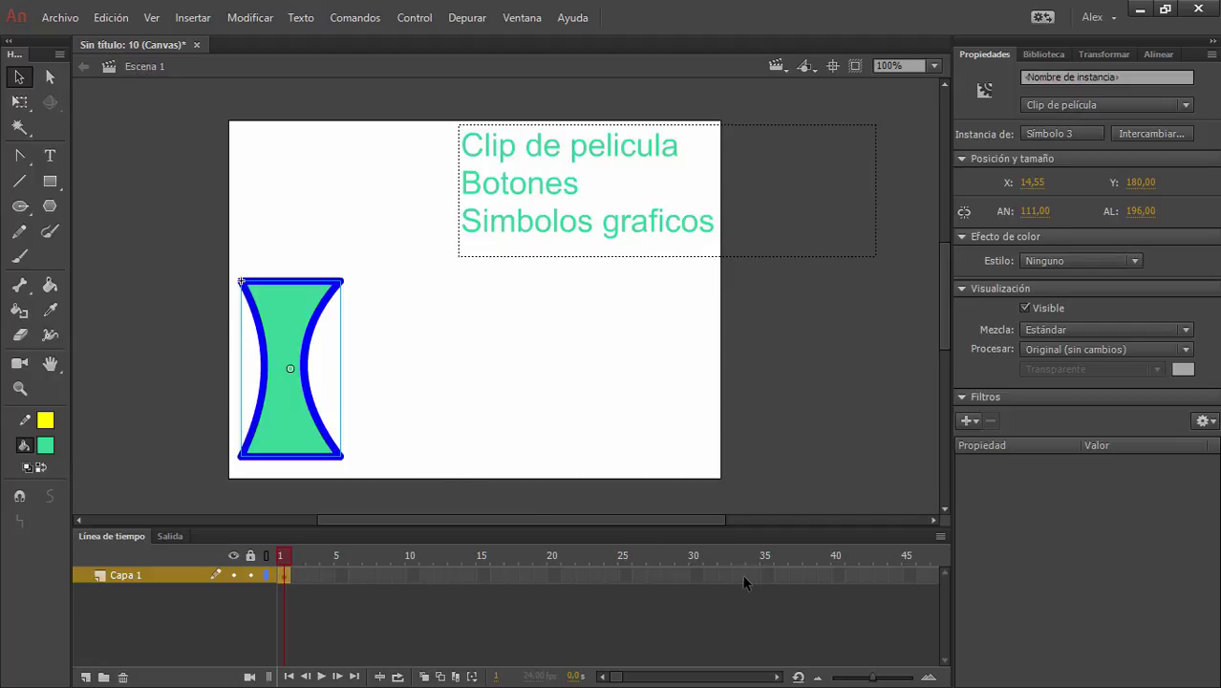
pyautogui.click(696, 575)
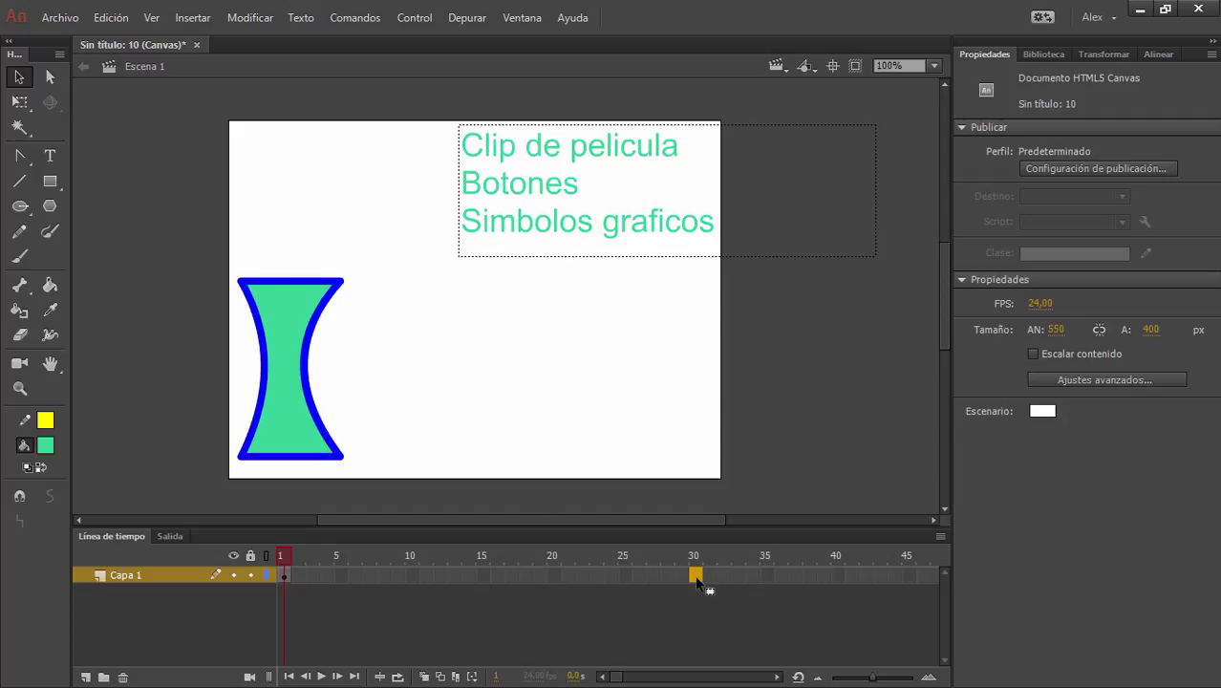
pyautogui.click(839, 575)
pyautogui.press('F5')
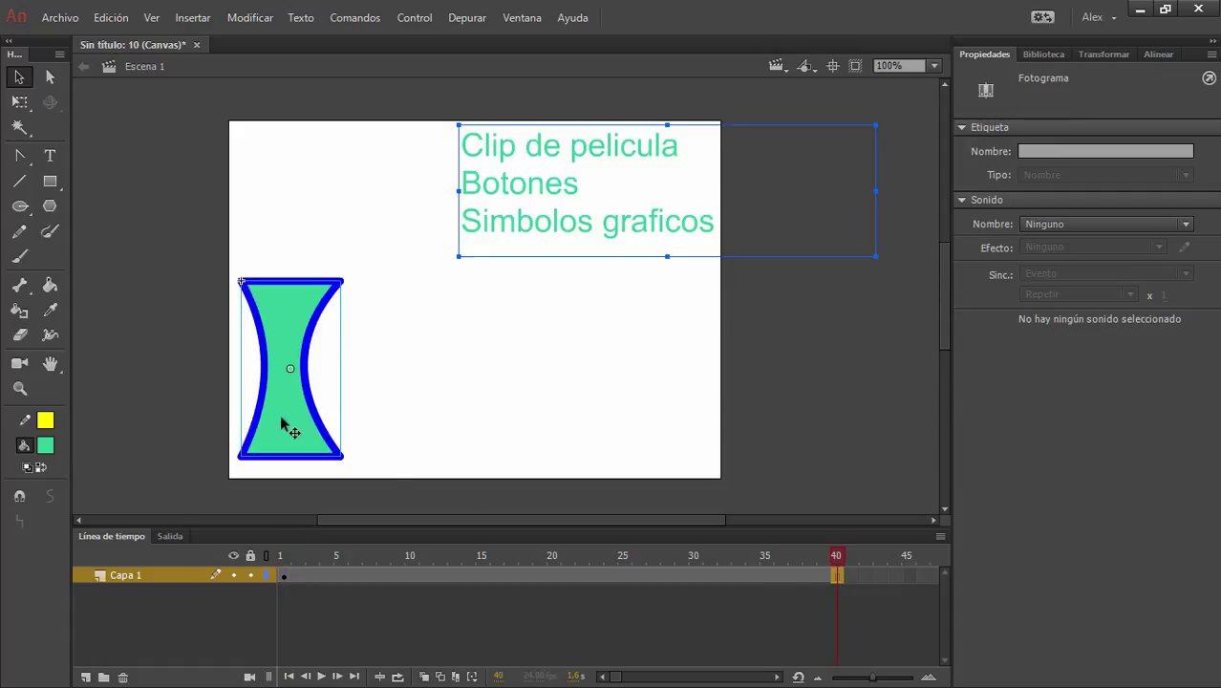
# Shift the text block and the Símbolo 3 instance together down by about 15 px, then deselect them.
pyautogui.click(286, 318)
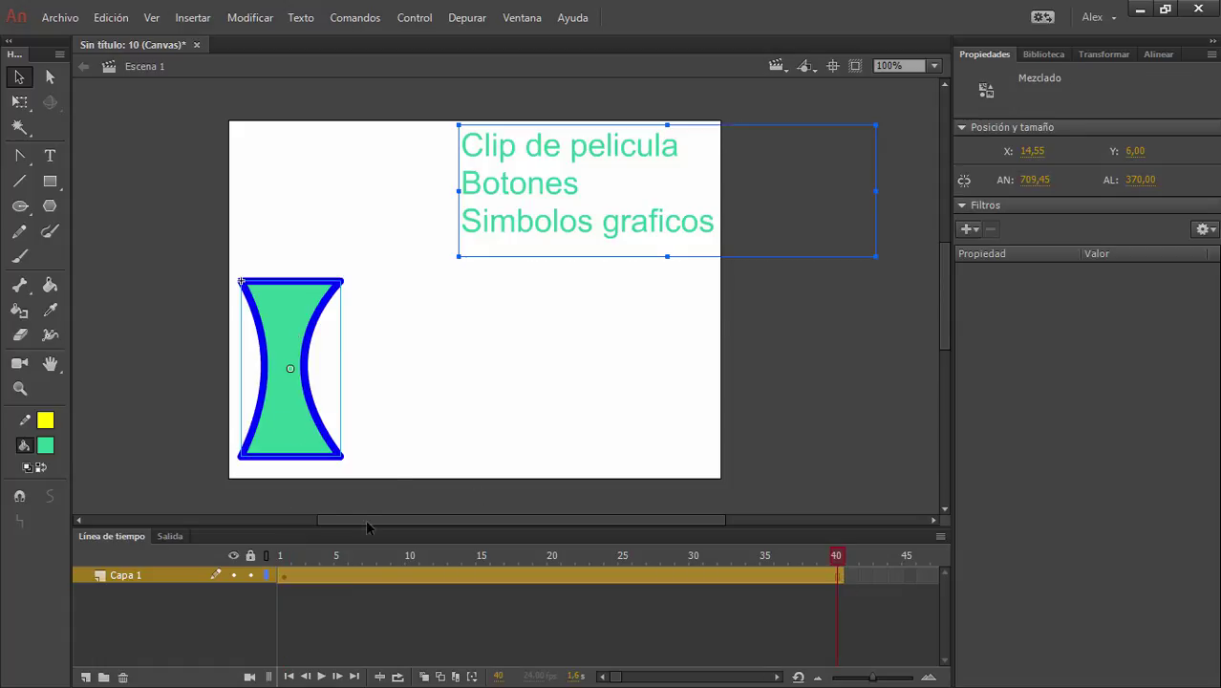
pyautogui.moveTo(559, 153)
pyautogui.mouseDown()
pyautogui.moveTo(748, 163)
pyautogui.moveTo(546, 148)
pyautogui.moveTo(537, 165)
pyautogui.moveTo(557, 164)
pyautogui.mouseUp()
pyautogui.click(594, 316)
# Transfer the text block from Capa 1 to a new layer above it, then hide and lock the new layer.
pyautogui.click(513, 167)
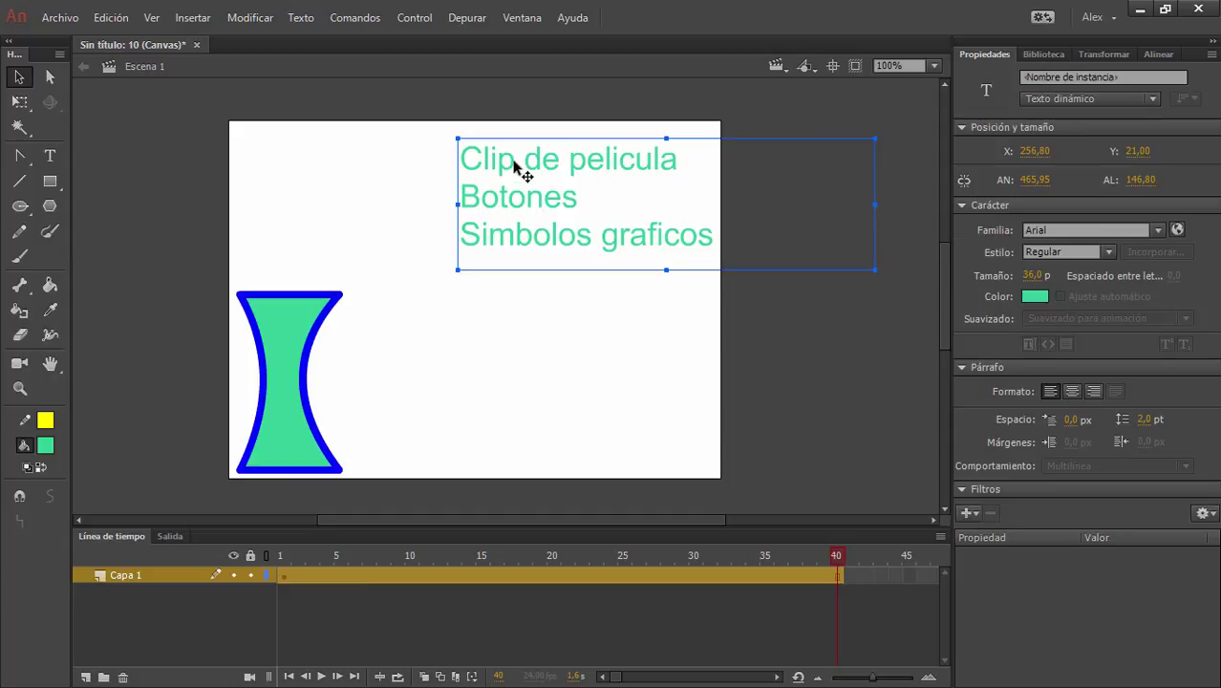
pyautogui.press('Delete')
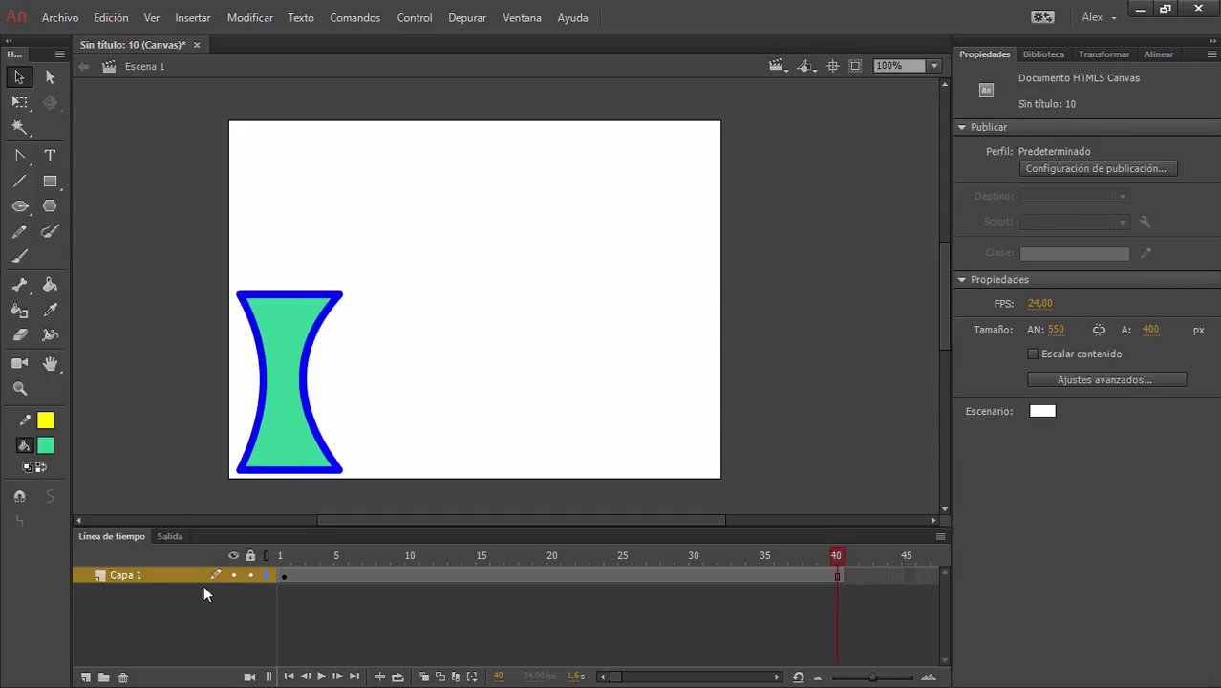
pyautogui.click(86, 677)
pyautogui.hotkey('ctrl', 'shift', 'v')
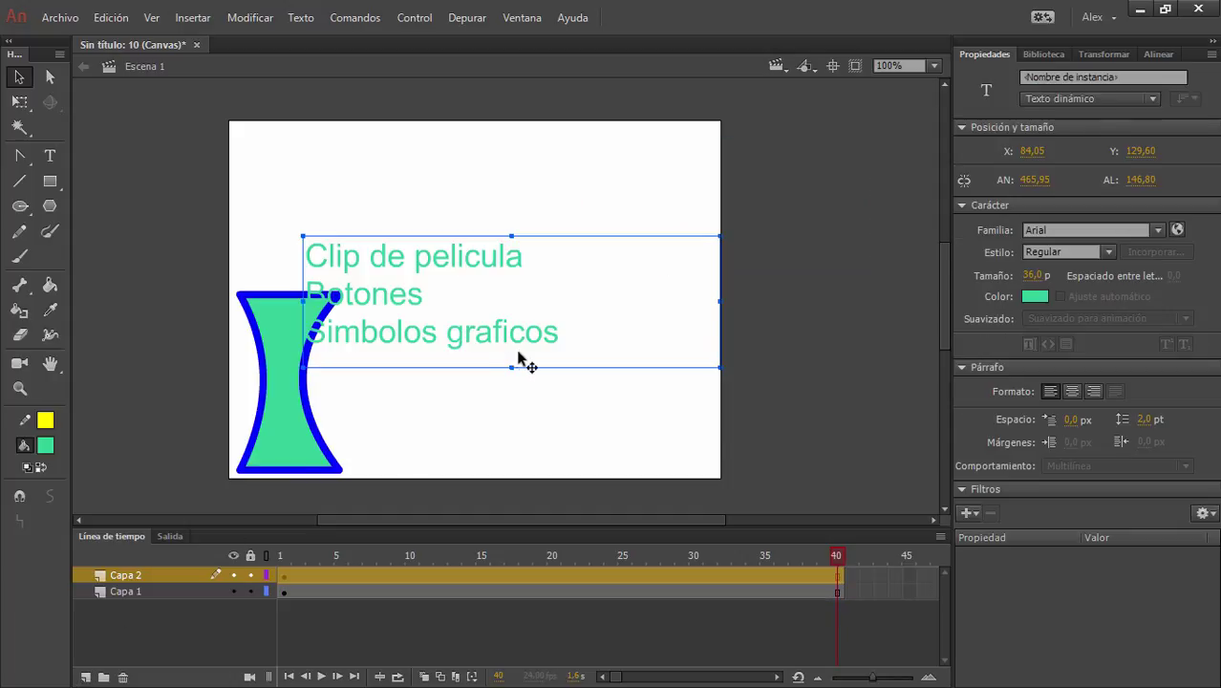
pyautogui.click(233, 576)
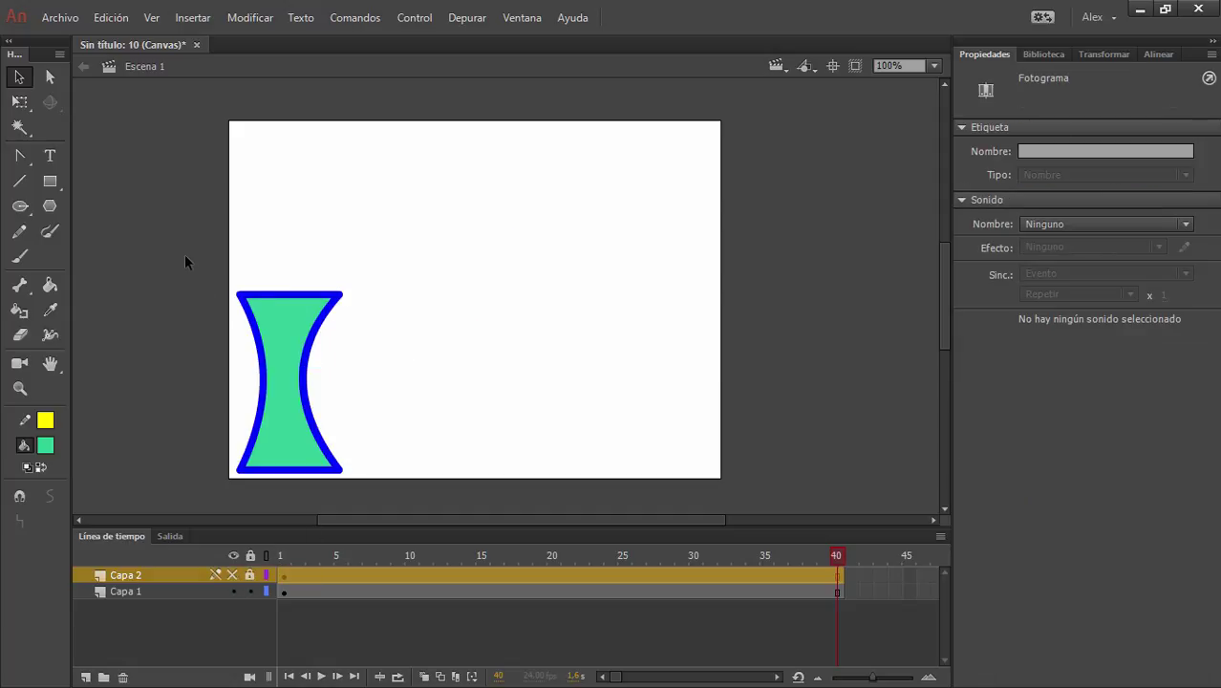
# Create a motion tween on Capa 1 and move the Símbolo 3 instance at frame 40 to the stage's upper right corner.
pyautogui.moveTo(185, 254); pyautogui.dragTo(422, 423)
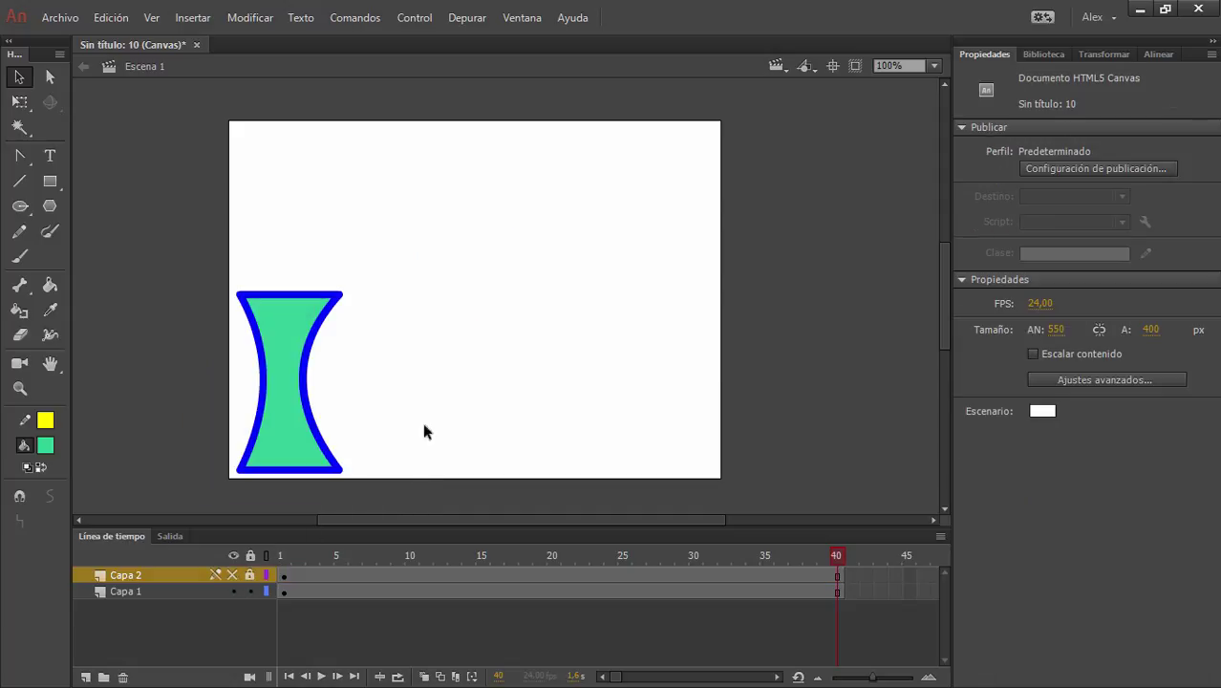
pyautogui.click(318, 310)
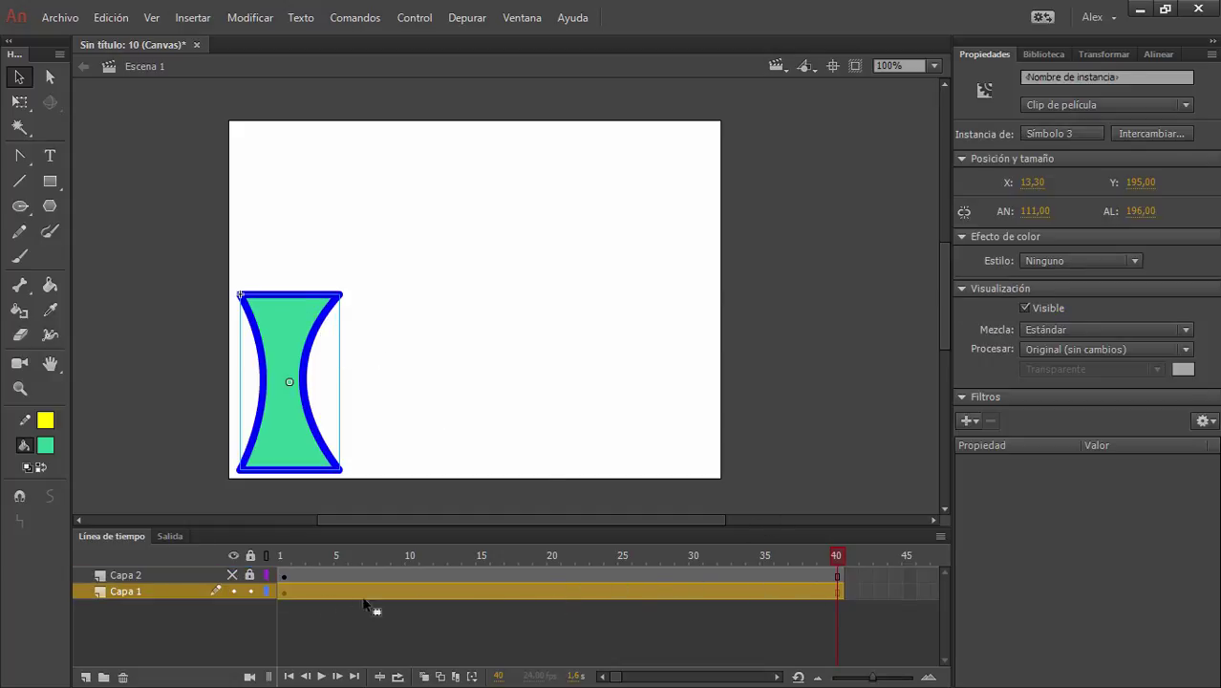
pyautogui.rightClick(401, 590)
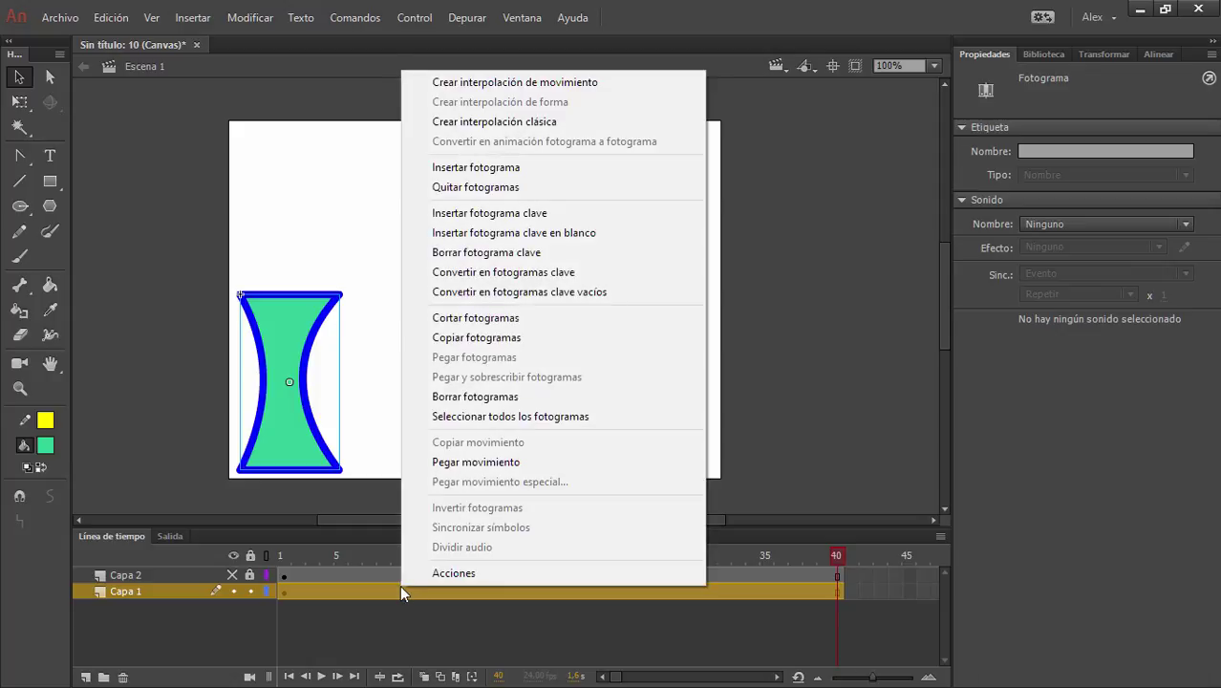
pyautogui.click(508, 84)
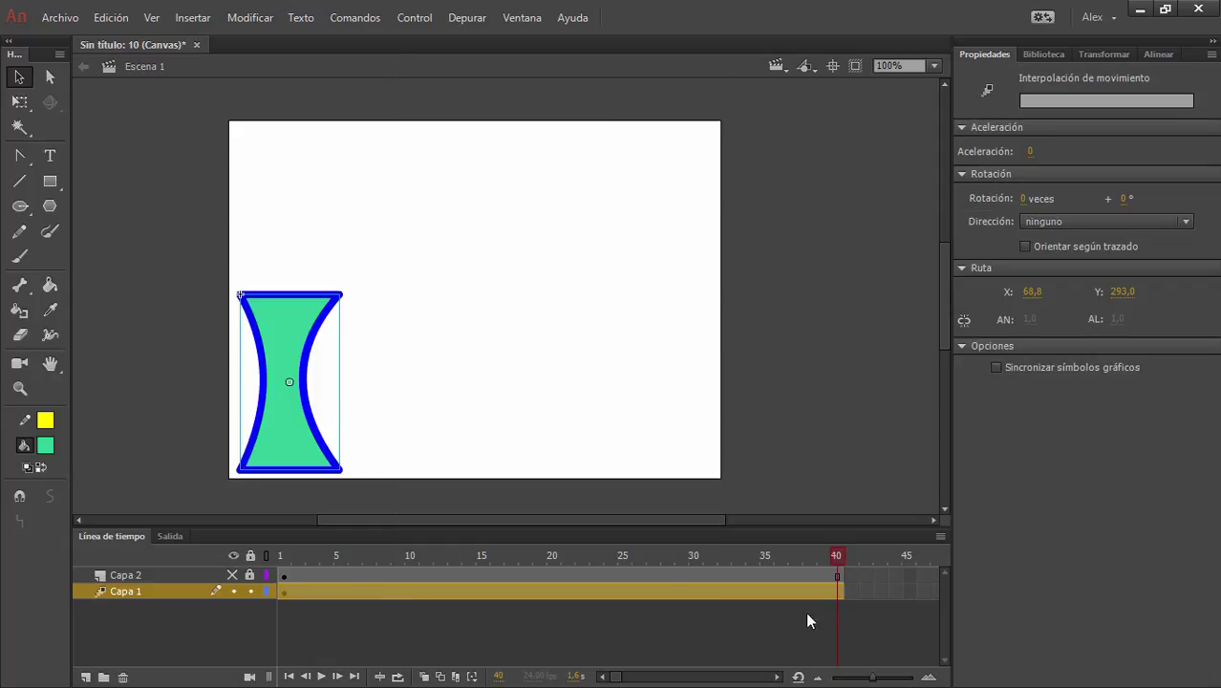
pyautogui.moveTo(320, 308); pyautogui.dragTo(676, 163)
pyautogui.moveTo(842, 549); pyautogui.dragTo(871, 538)
pyautogui.click(840, 593)
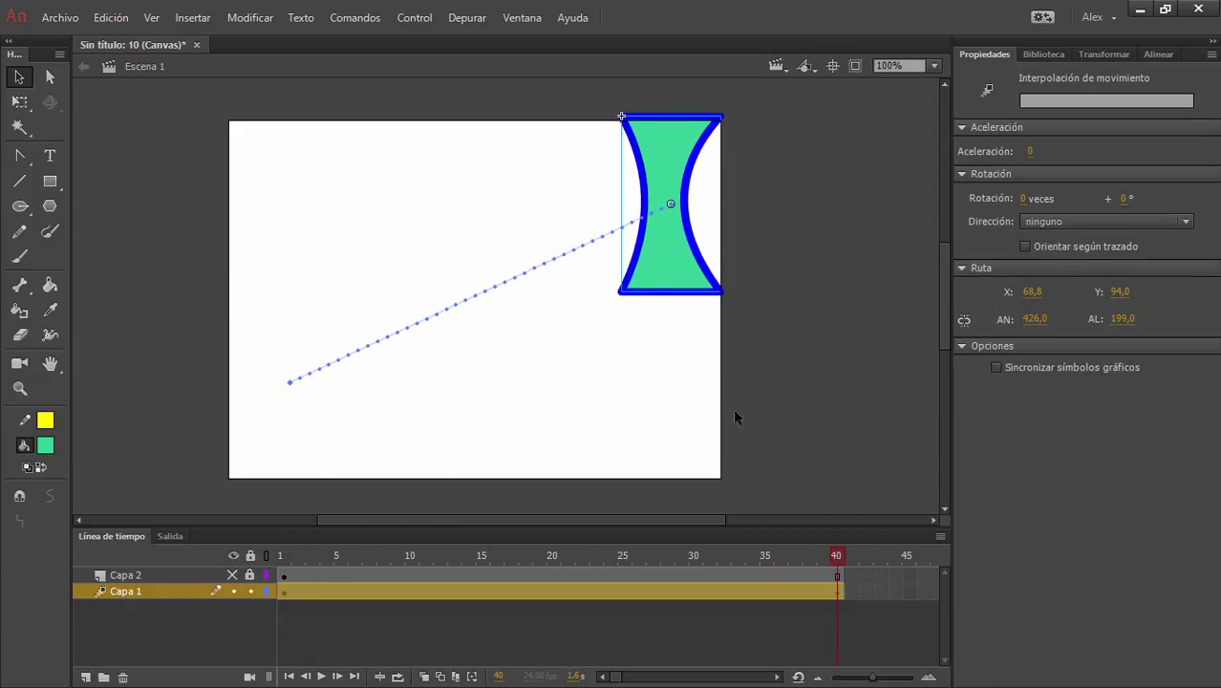
# Skew the Símbolo 3 instance slightly at frame 40 and rotate it clockwise by about 79° with the Free Transform tool.
pyautogui.click(23, 104)
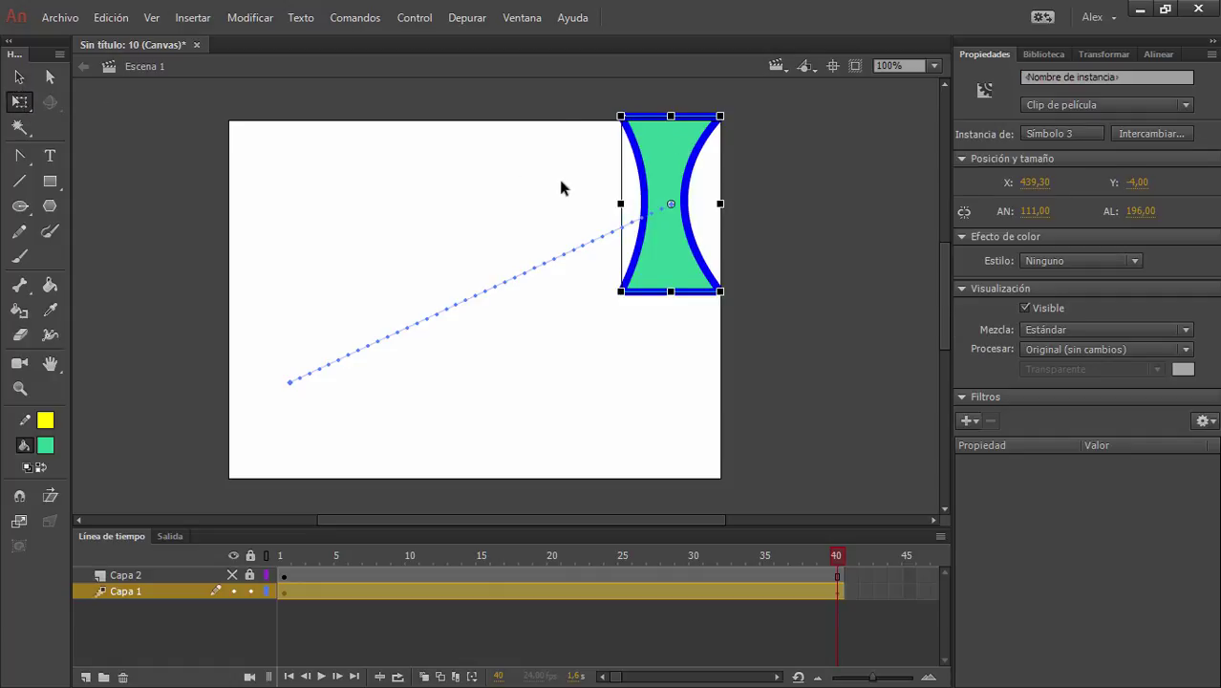
pyautogui.moveTo(620, 212); pyautogui.dragTo(532, 226)
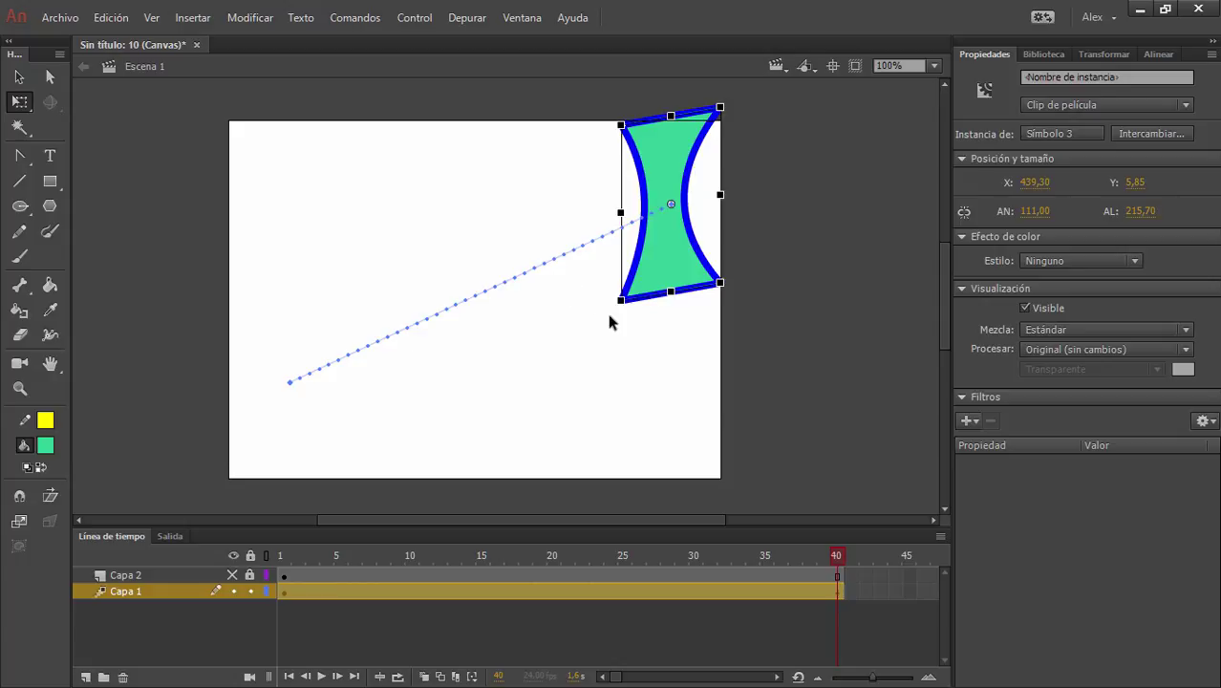
pyautogui.moveTo(608, 321); pyautogui.dragTo(508, 182)
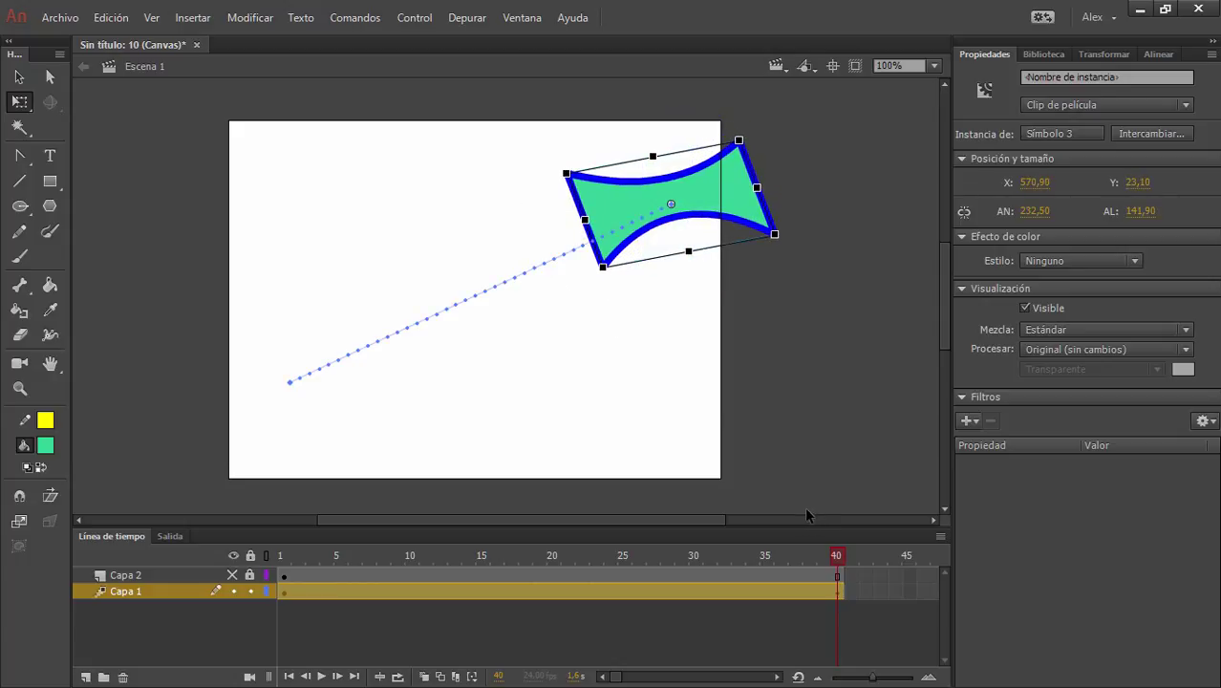
pyautogui.moveTo(839, 562); pyautogui.dragTo(860, 498)
pyautogui.click(740, 196)
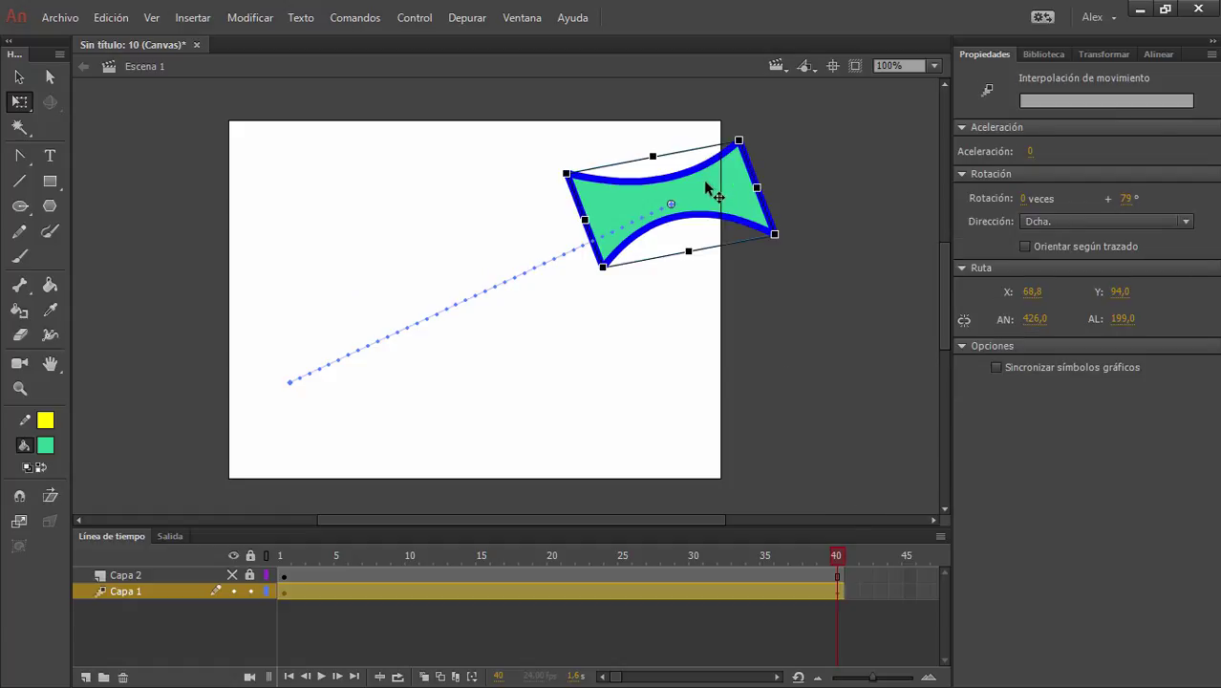
# Move the Símbolo 3 instance at frame 40 to the stage's upper left corner, then preview the movie in the browser.
pyautogui.moveTo(707, 191); pyautogui.dragTo(411, 177)
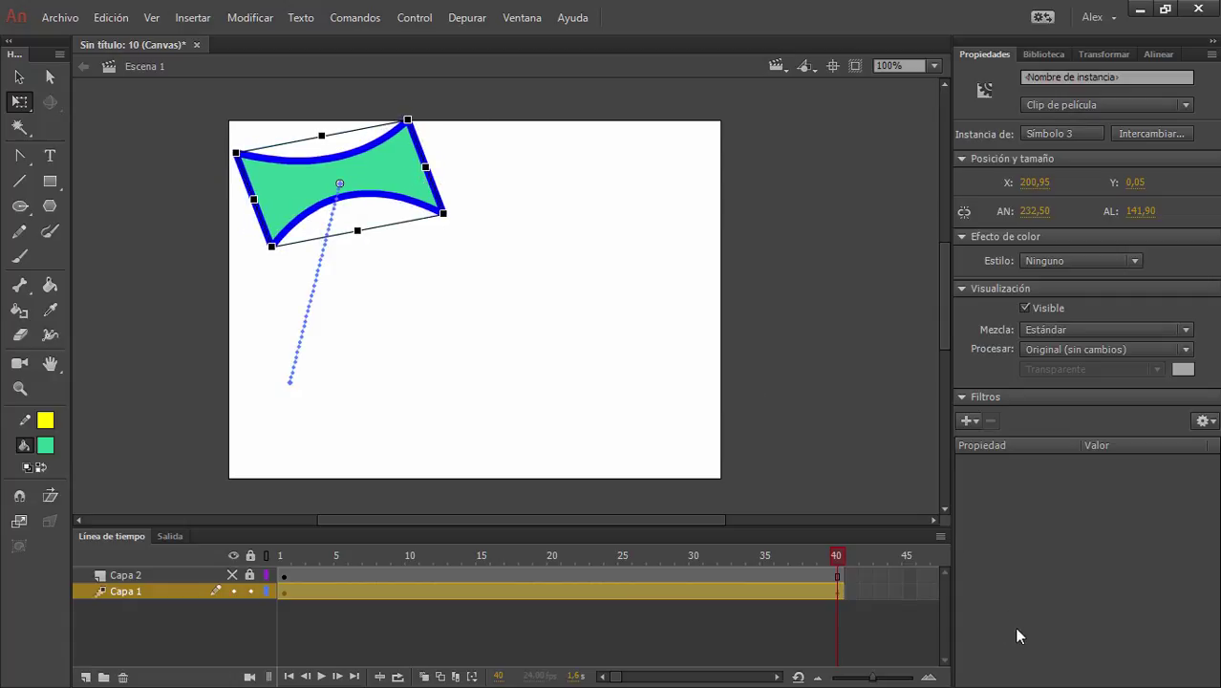
pyautogui.moveTo(841, 556); pyautogui.dragTo(844, 500)
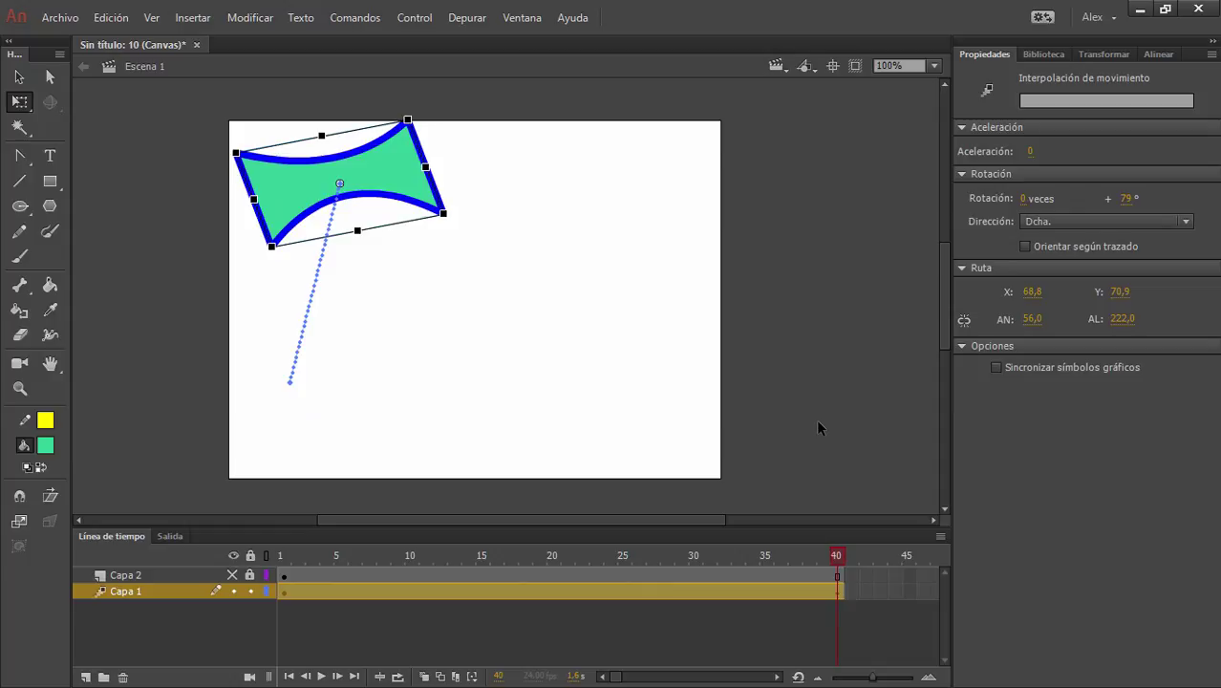
pyautogui.hotkey('ctrl', 'Return')
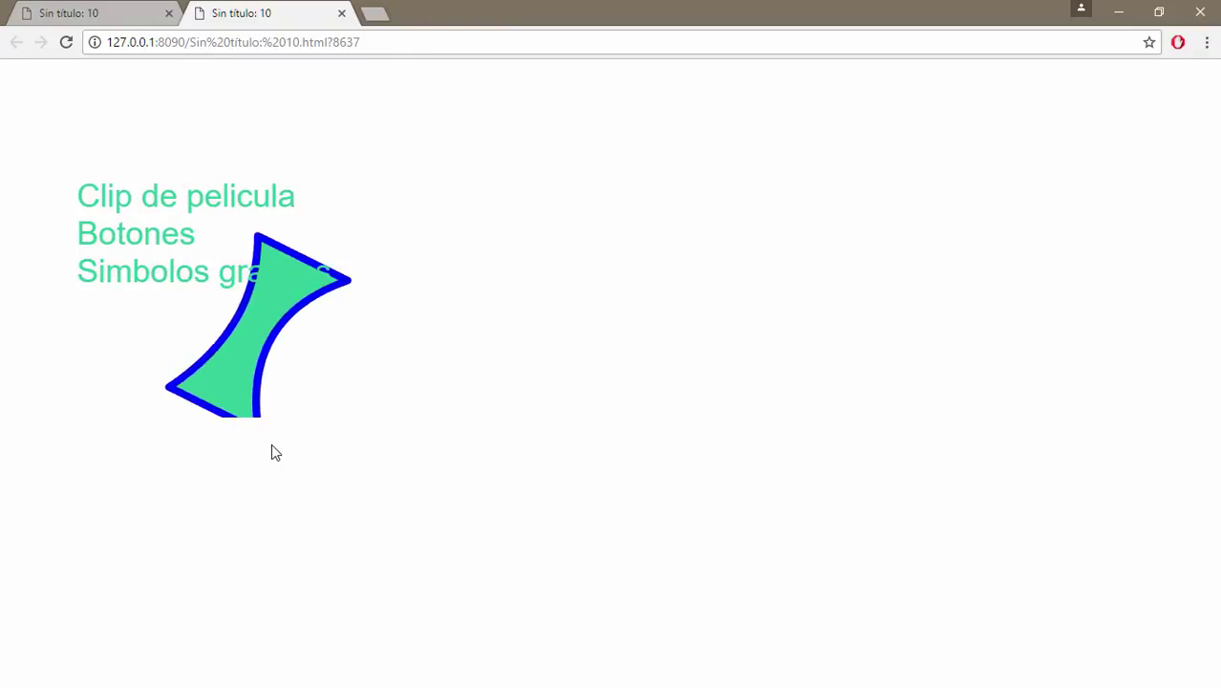
pyautogui.click(341, 13)
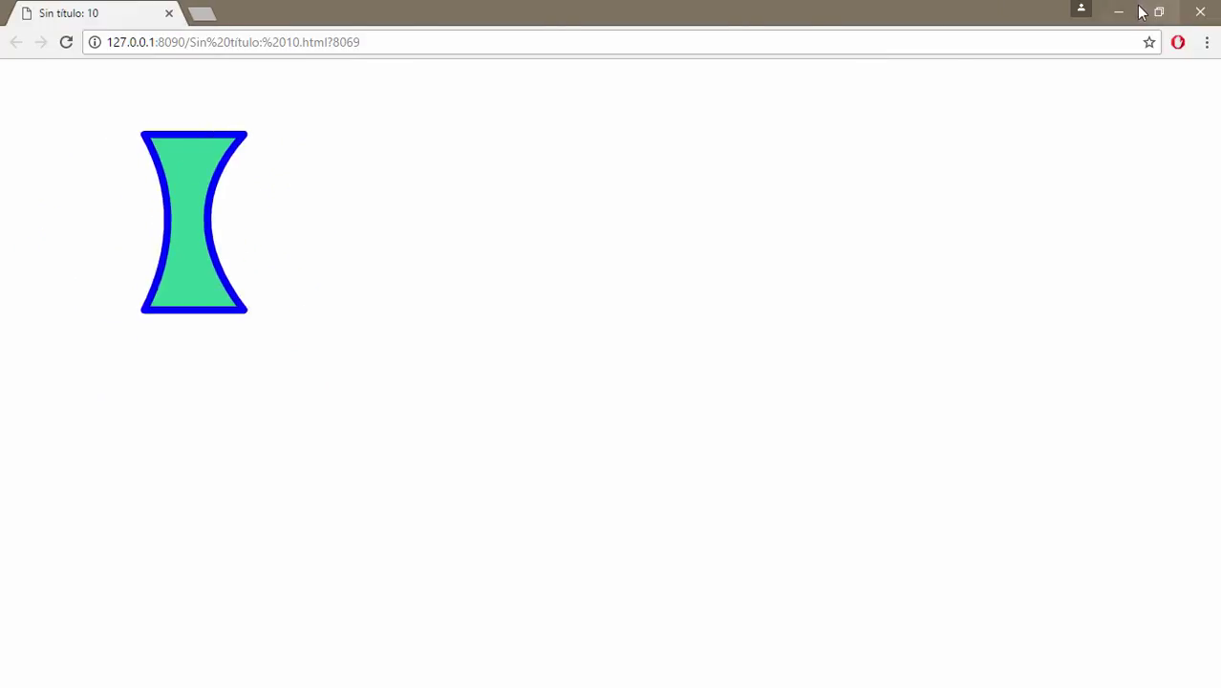
pyautogui.click(1200, 12)
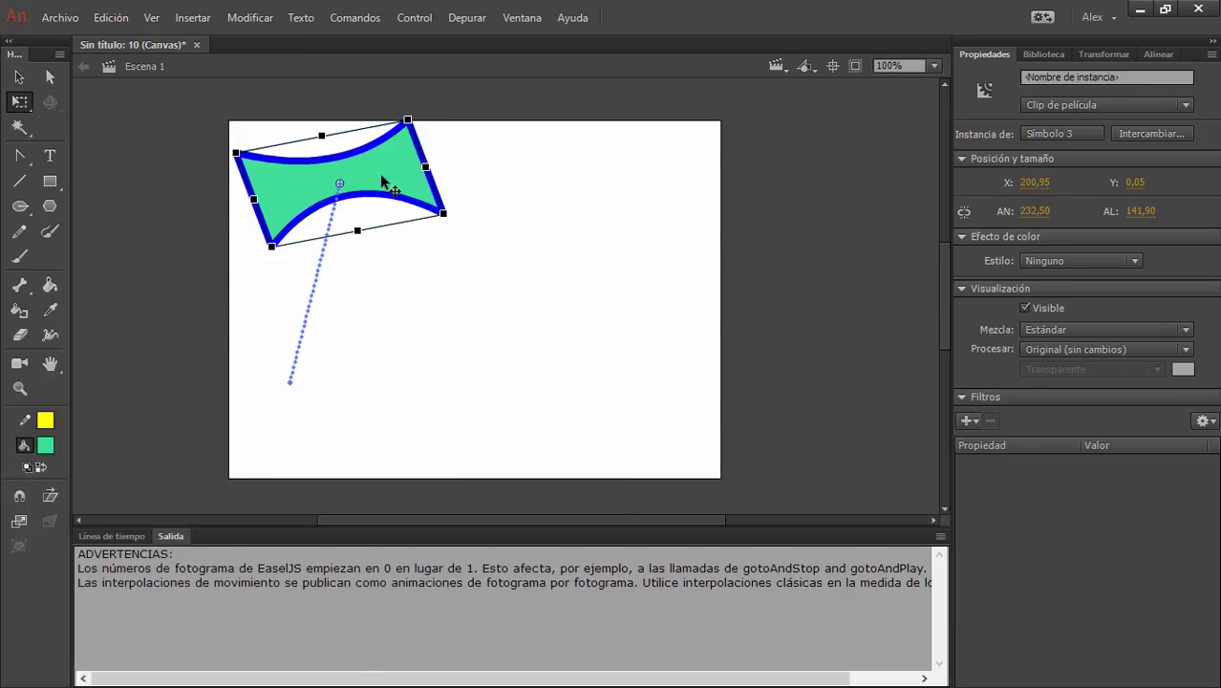
# Inside Símbolo 3, move the tweened Símbolo 4 instance up to the stage's upper right corner, then preview the movie from Escena 1.
pyautogui.doubleClick(382, 183)
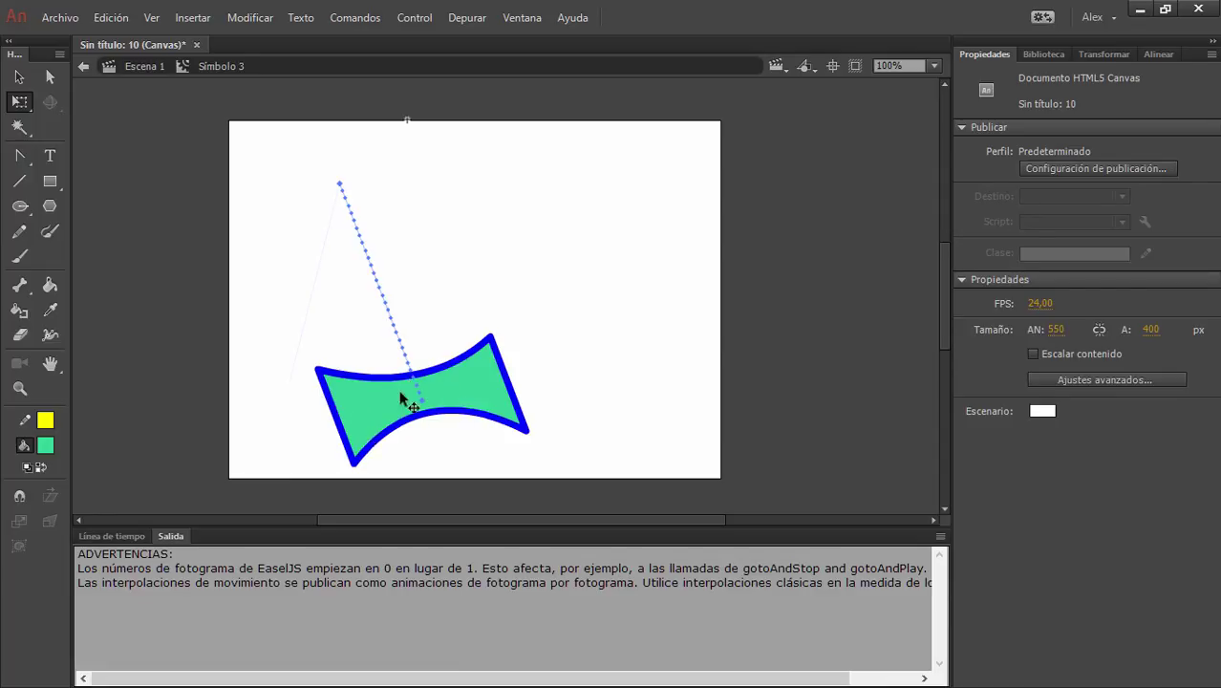
pyautogui.moveTo(360, 425); pyautogui.dragTo(574, 193)
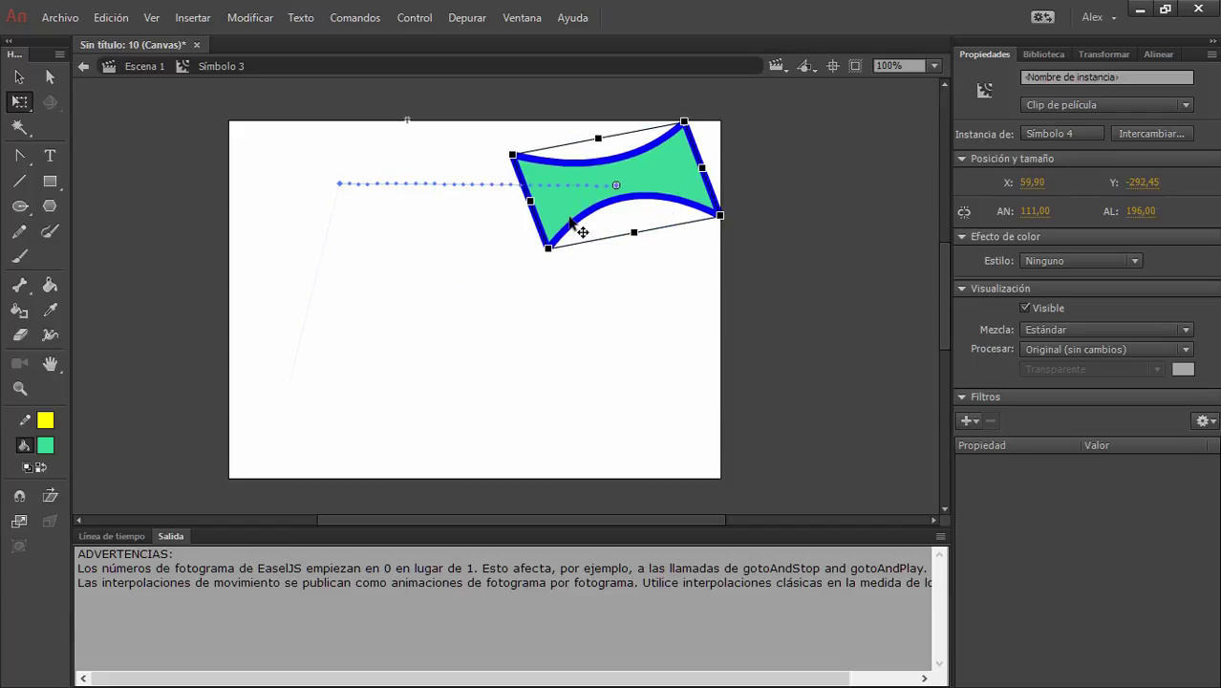
pyautogui.click(83, 67)
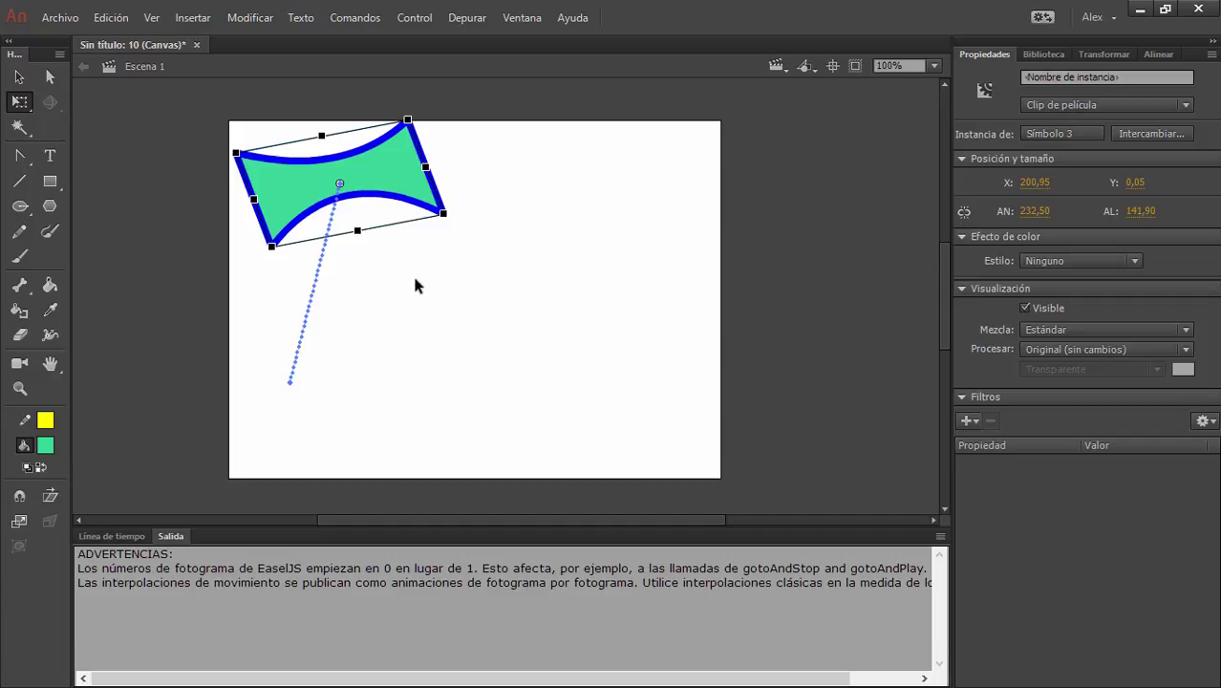
pyautogui.hotkey('ctrl', 'Return')
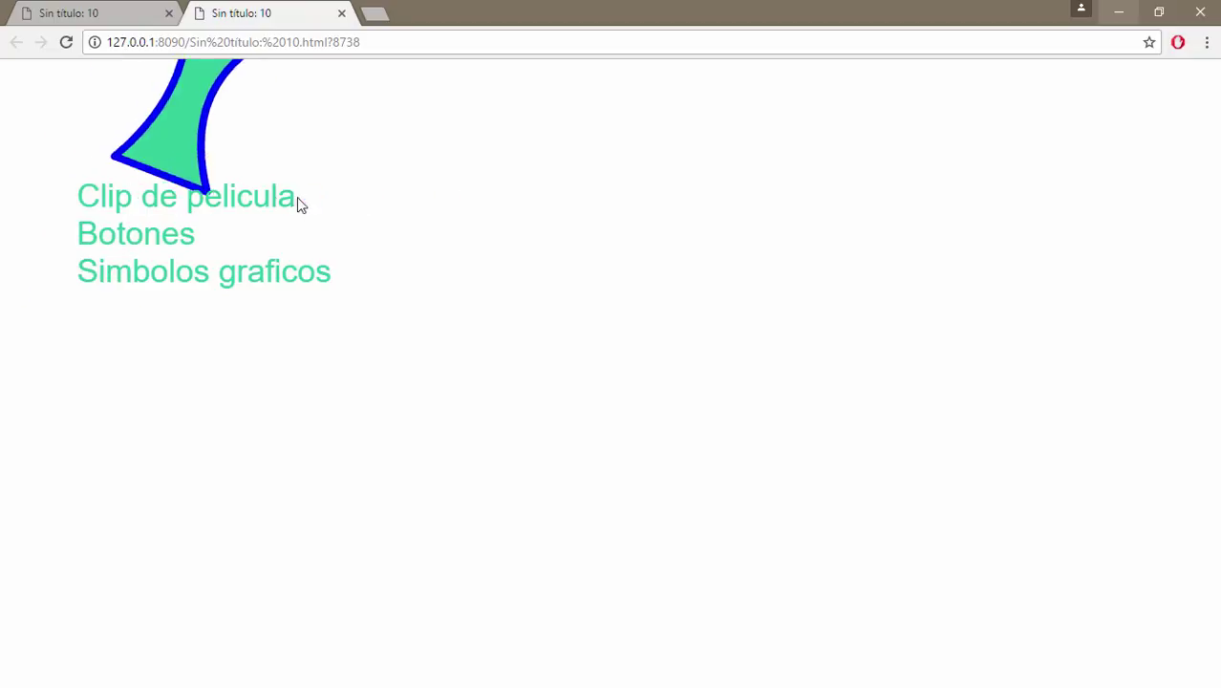
pyautogui.hotkey('alt', 'Tab')
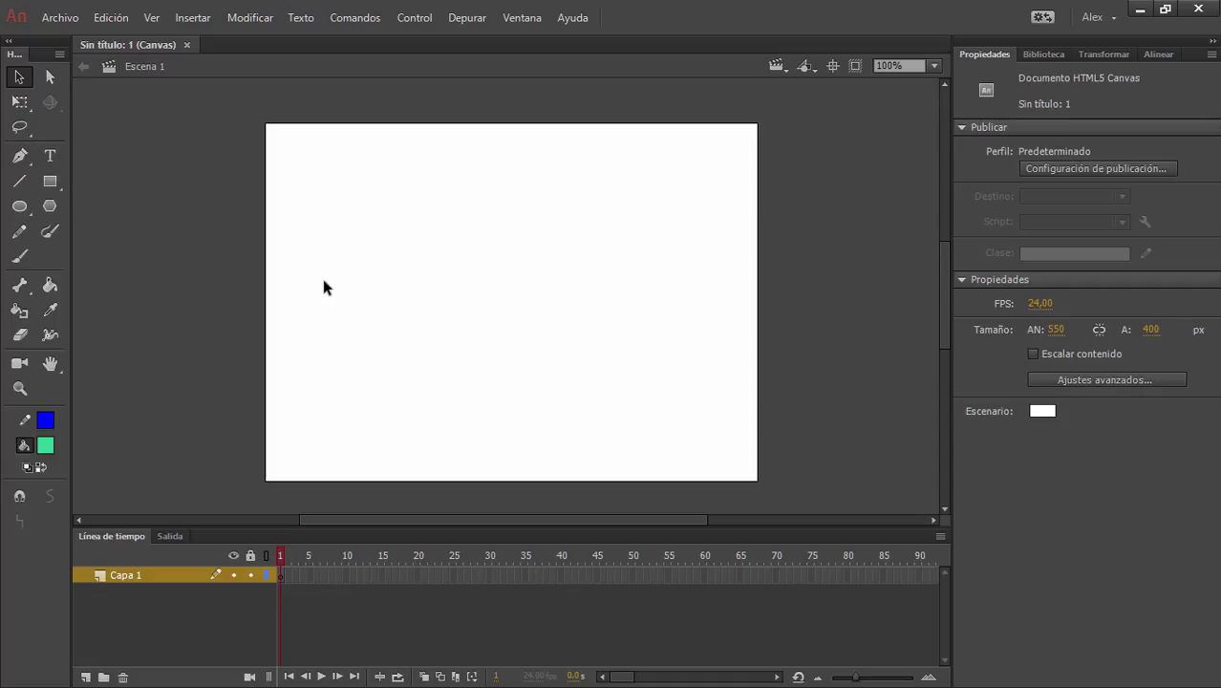
# Draw a green oval with a blue outline, about 144 by 136 px, and move it whole to about X 110.5, Y 58.5.
pyautogui.click(19, 206)
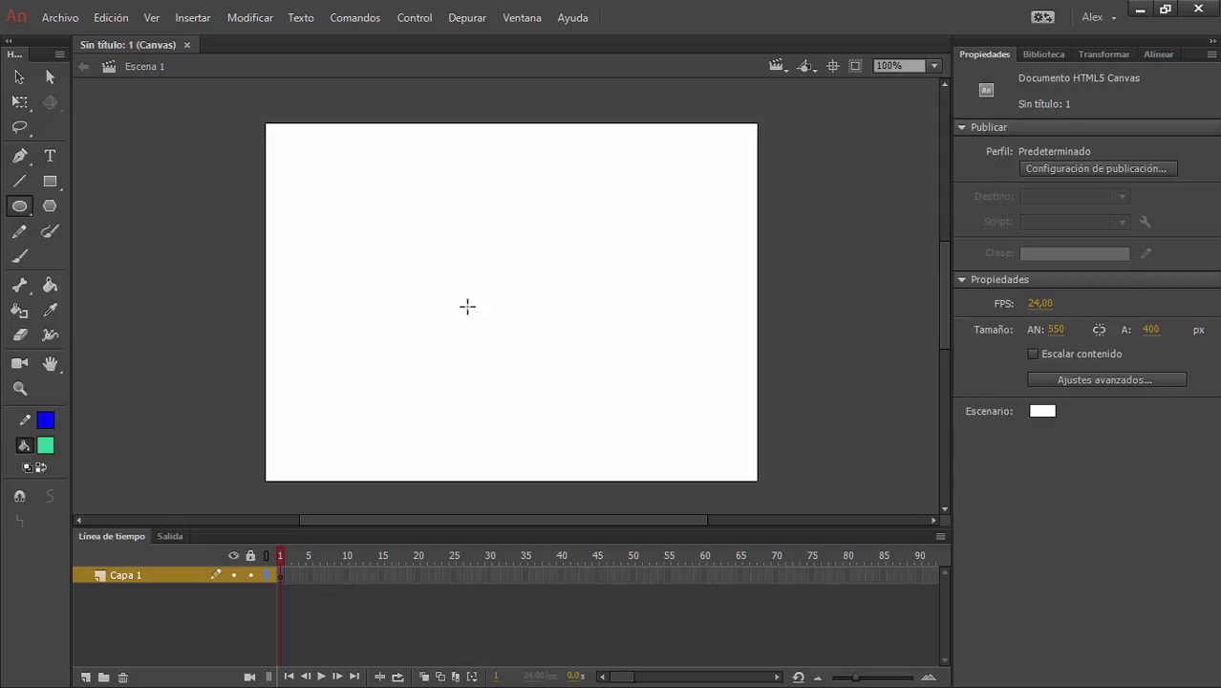
pyautogui.moveTo(306, 164)
pyautogui.mouseDown()
pyautogui.moveTo(432, 255)
pyautogui.moveTo(433, 285)
pyautogui.mouseUp()
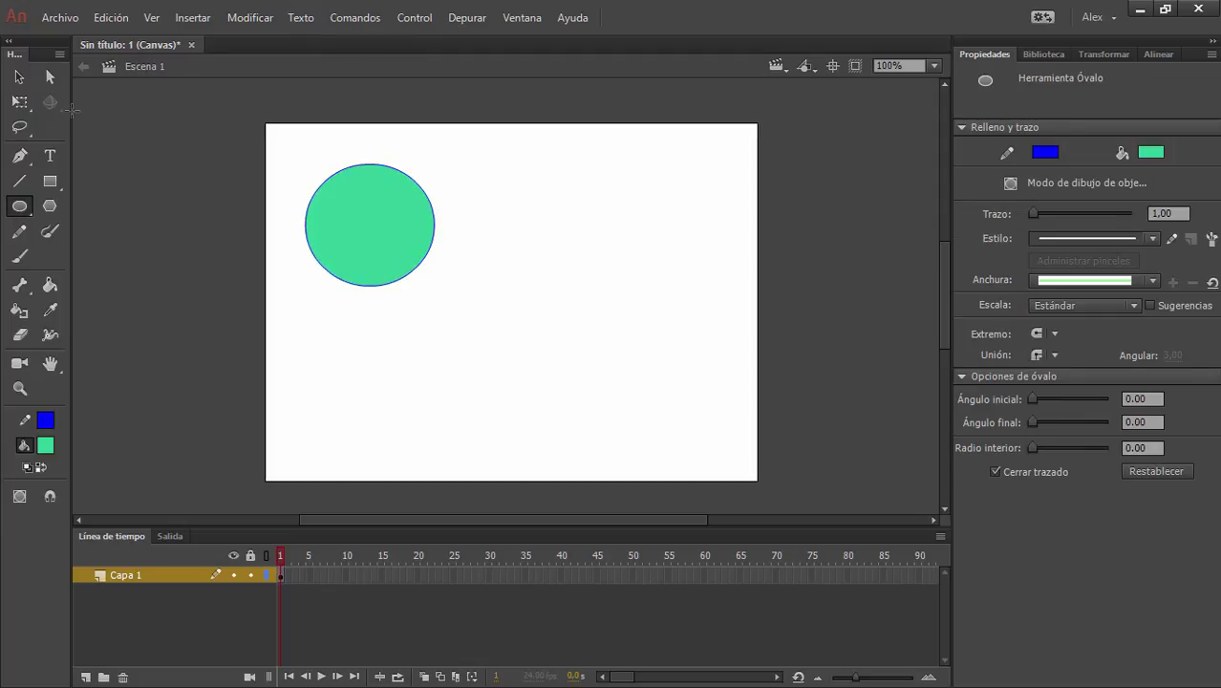
pyautogui.click(19, 76)
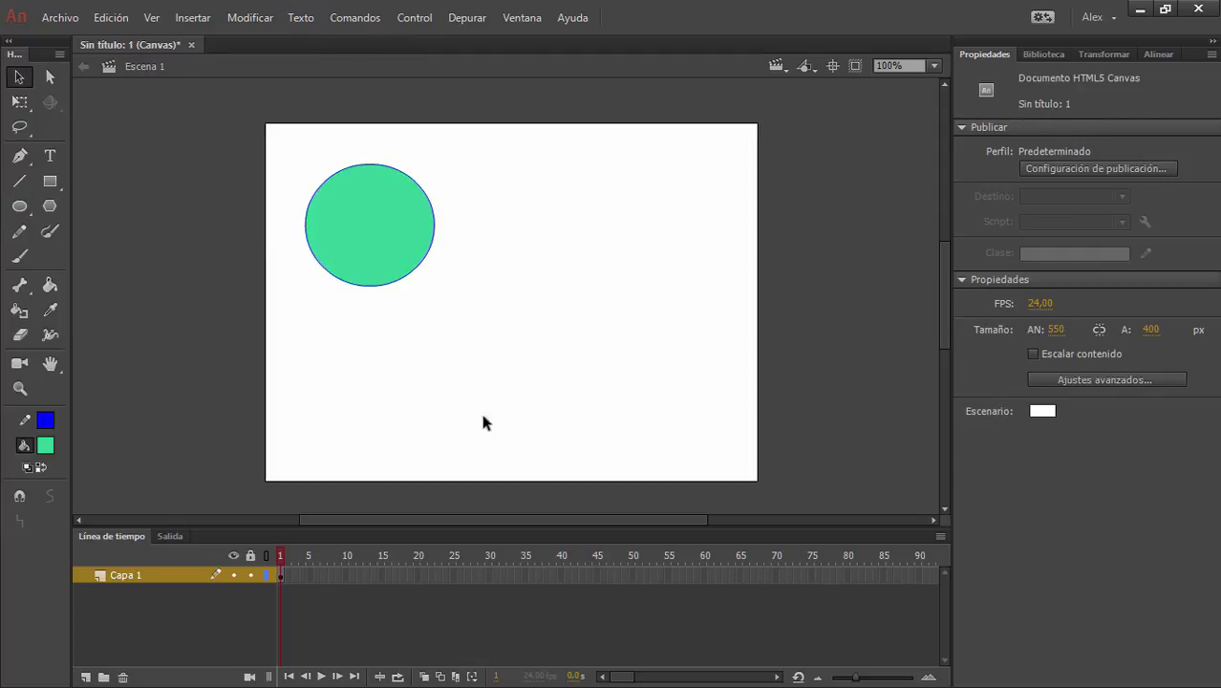
pyautogui.moveTo(293, 155); pyautogui.dragTo(459, 350)
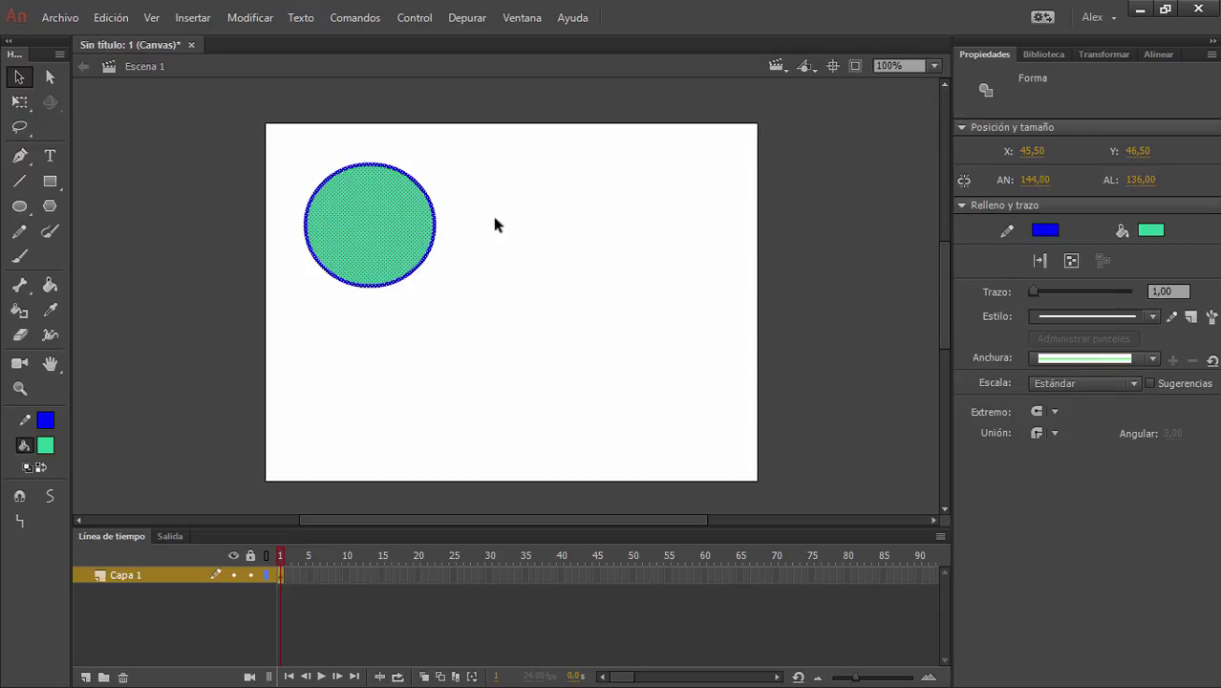
pyautogui.moveTo(374, 229); pyautogui.dragTo(436, 241)
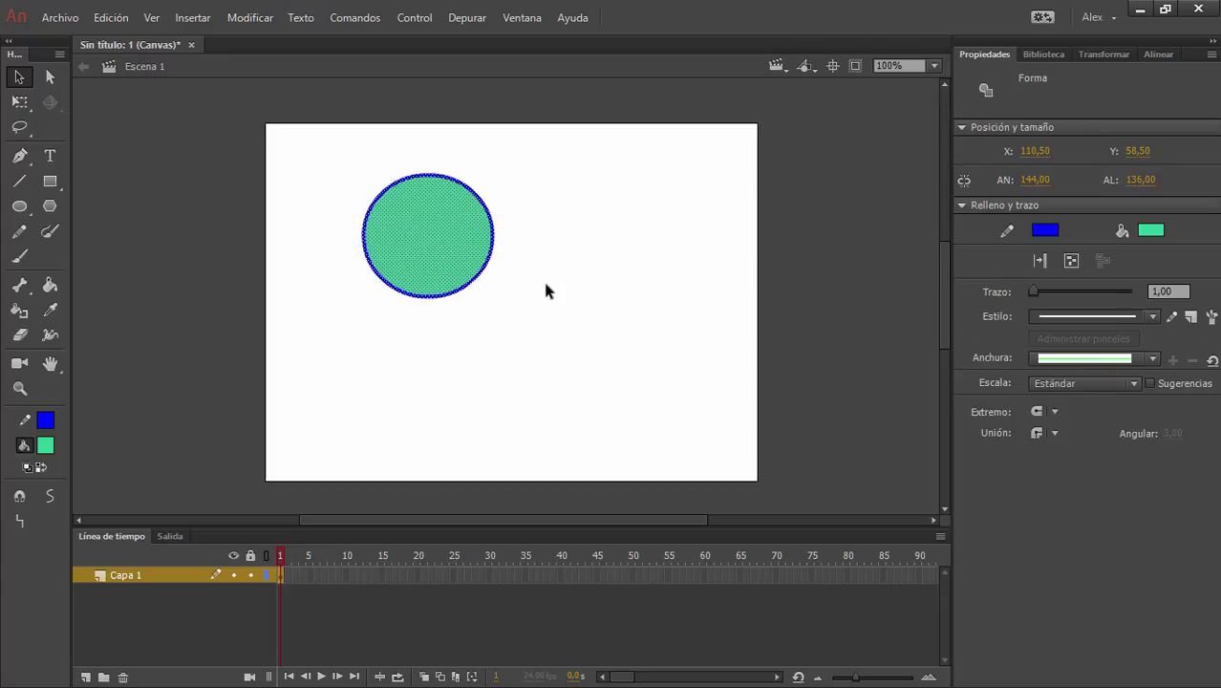
# Select the oval's fill and outline and start converting them to a symbol of type Clip de película.
pyautogui.click(541, 285)
pyautogui.moveTo(335, 151); pyautogui.dragTo(540, 328)
pyautogui.click(354, 17)
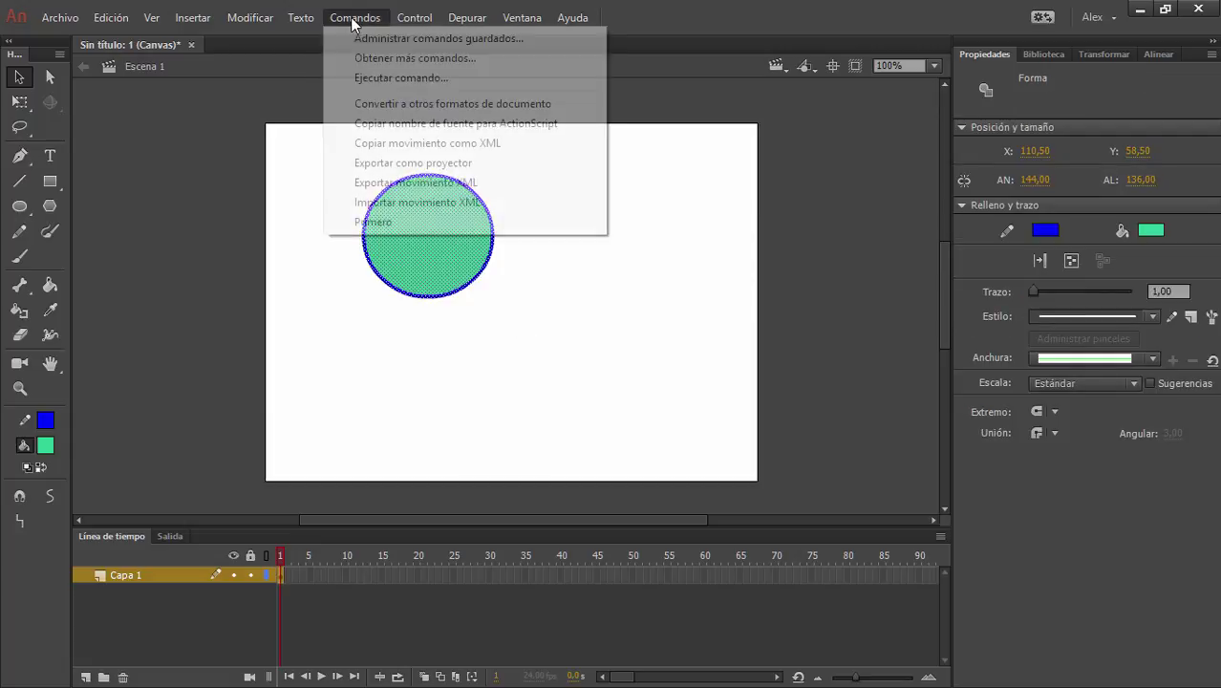
pyautogui.moveTo(217, 11)
pyautogui.moveTo(260, 15)
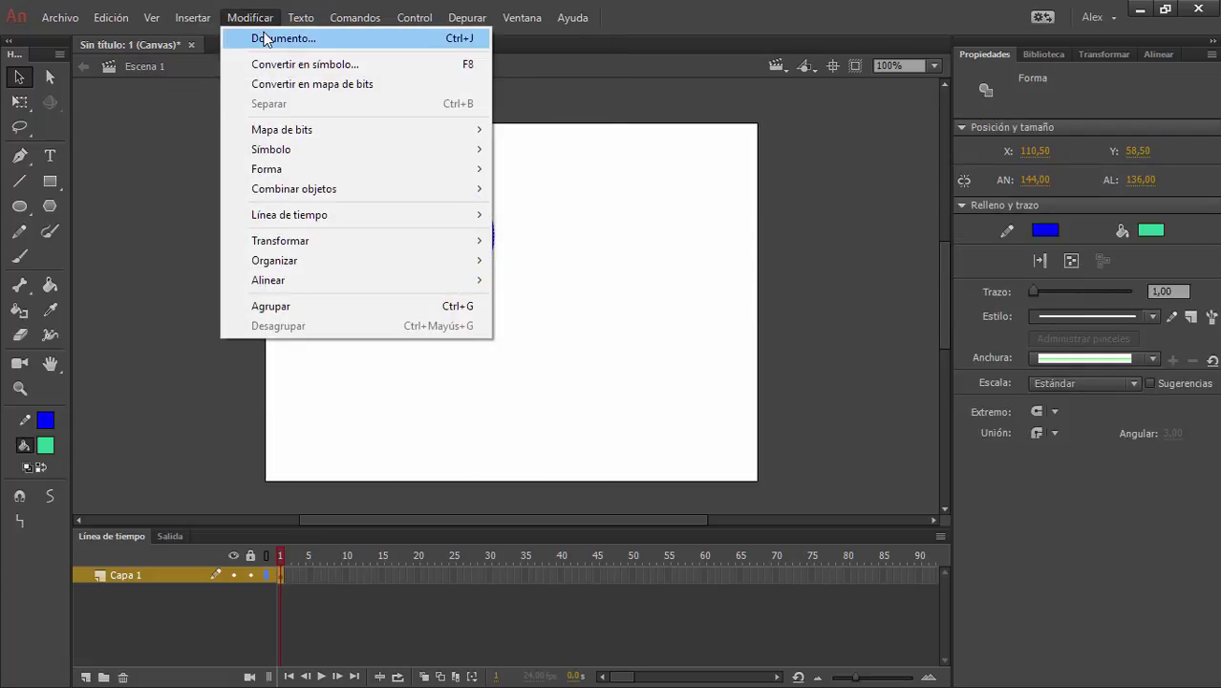
pyautogui.click(346, 65)
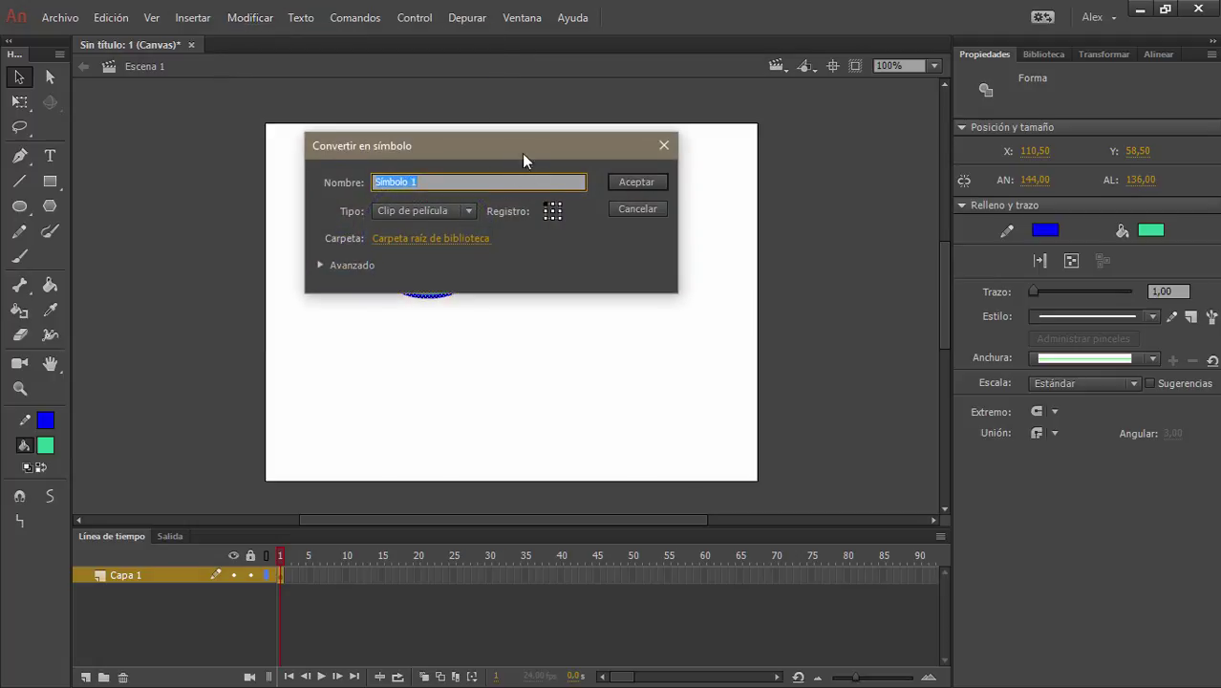
pyautogui.moveTo(522, 145); pyautogui.dragTo(583, 323)
pyautogui.click(531, 383)
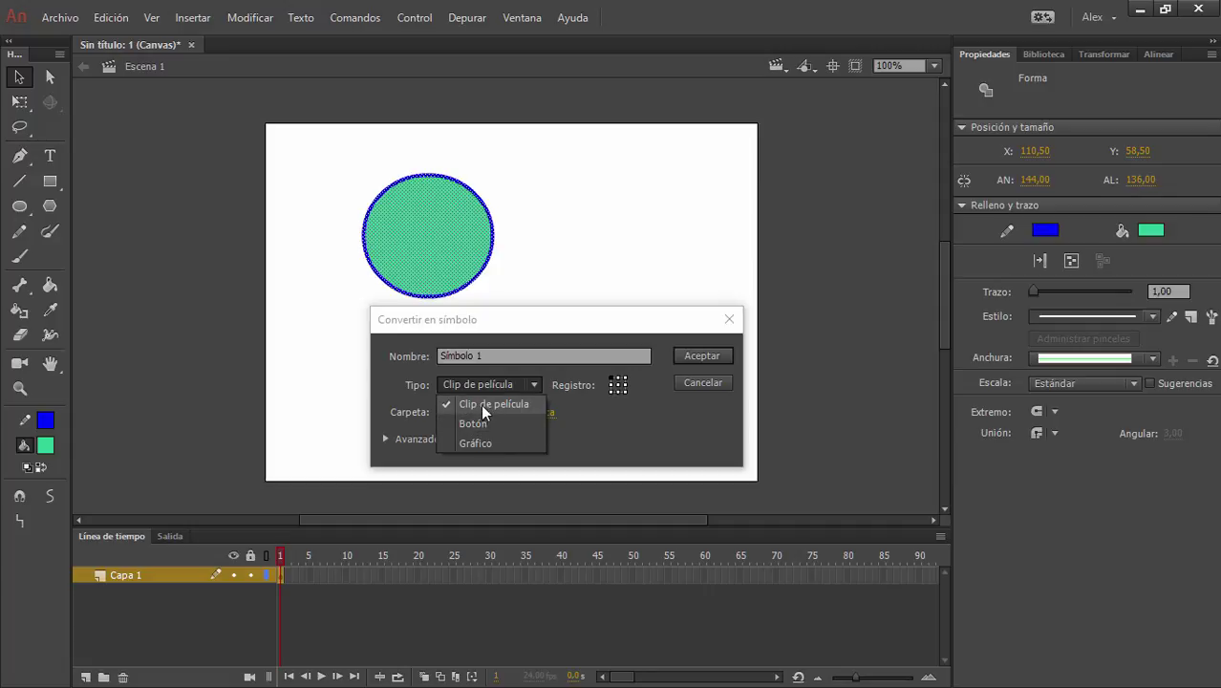
pyautogui.click(477, 403)
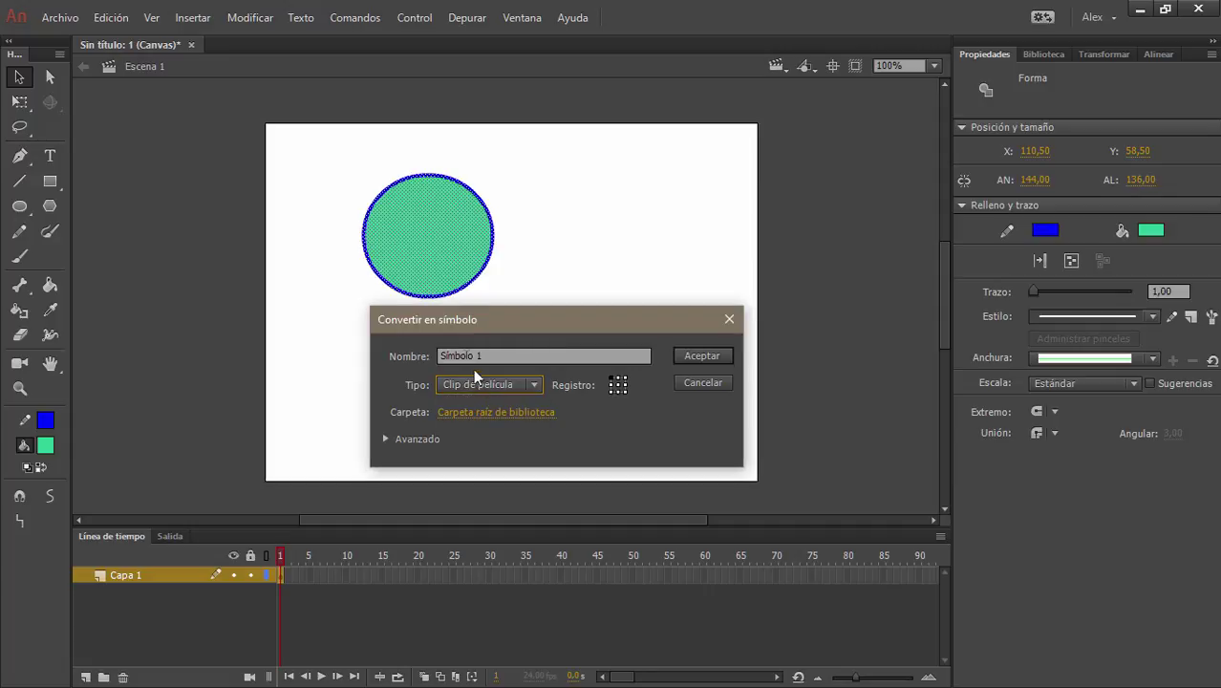
# Name the symbol Circulo, set its registration point to the centre, and create it.
pyautogui.moveTo(522, 319); pyautogui.dragTo(434, 373)
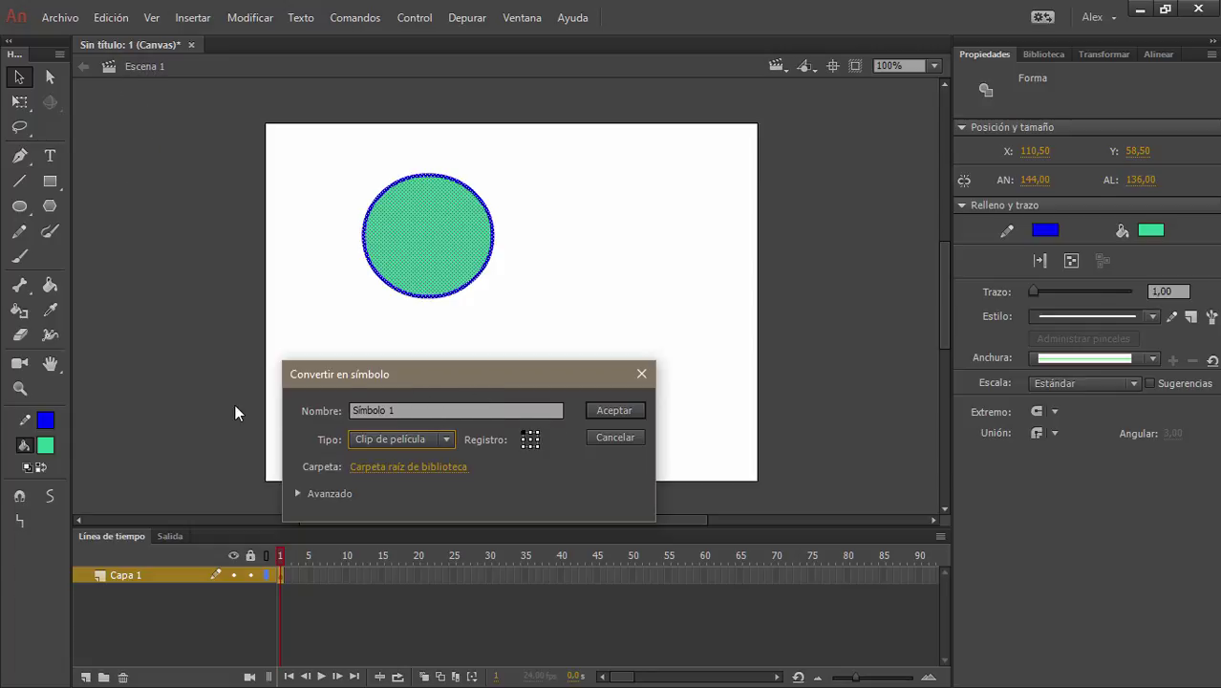
pyautogui.click(416, 408)
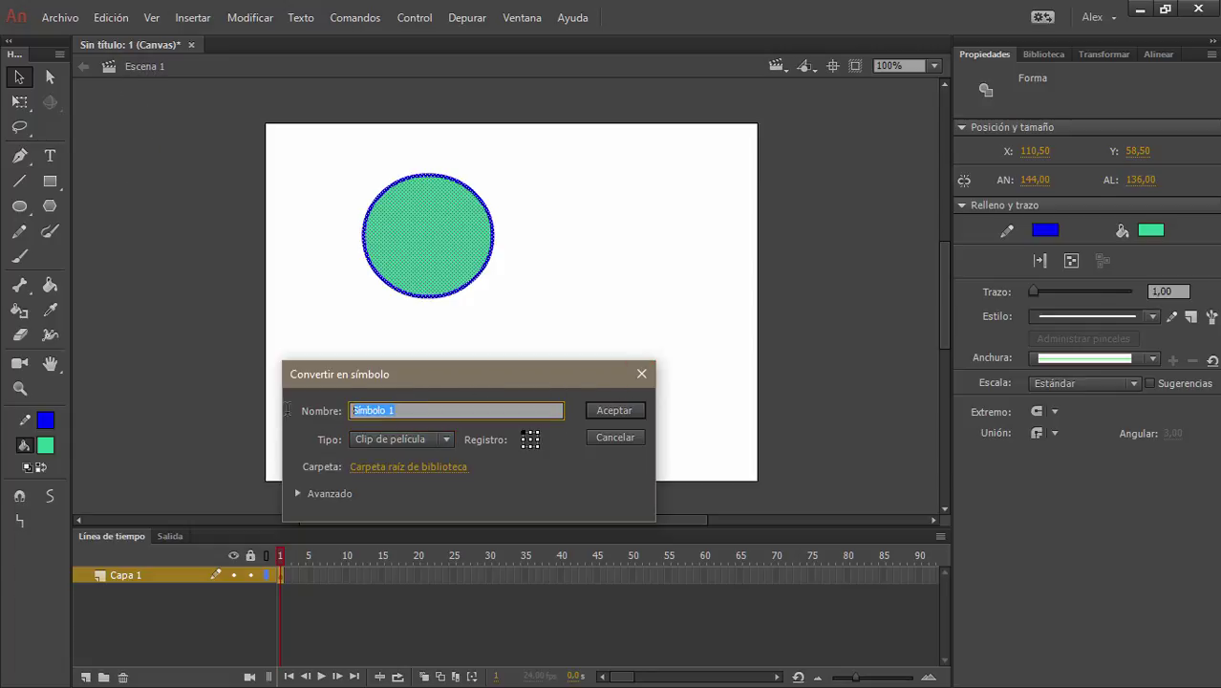
pyautogui.write('Circulo')
pyautogui.click(528, 440)
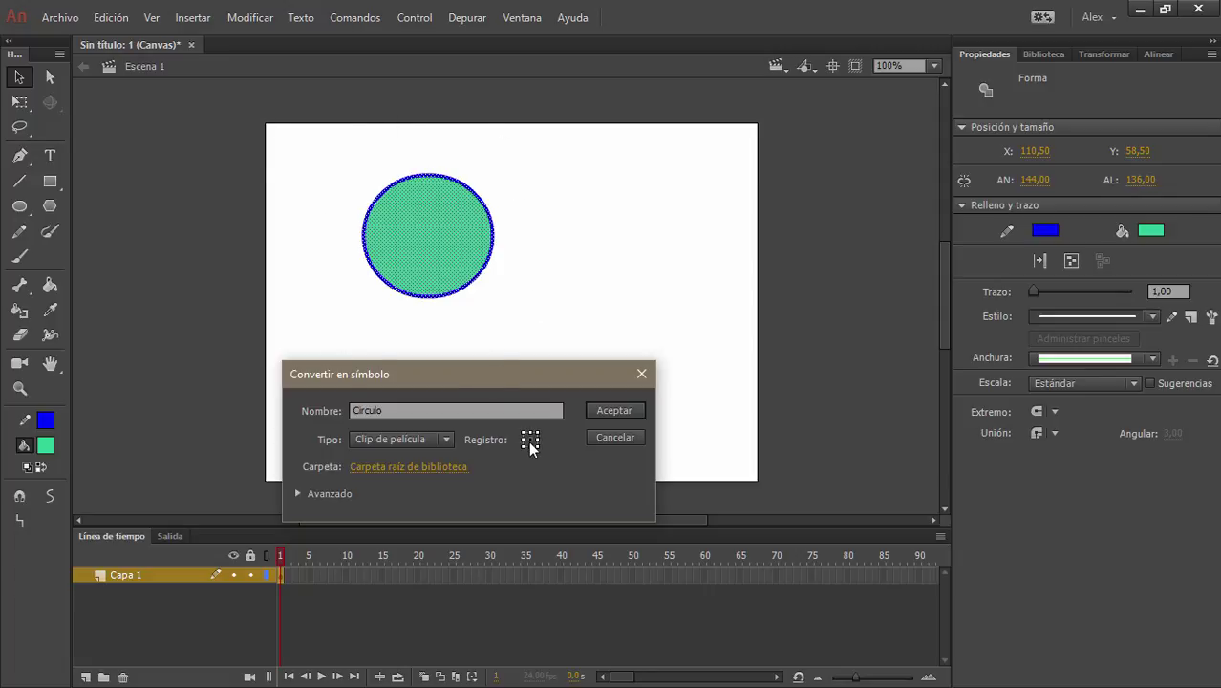
pyautogui.click(617, 410)
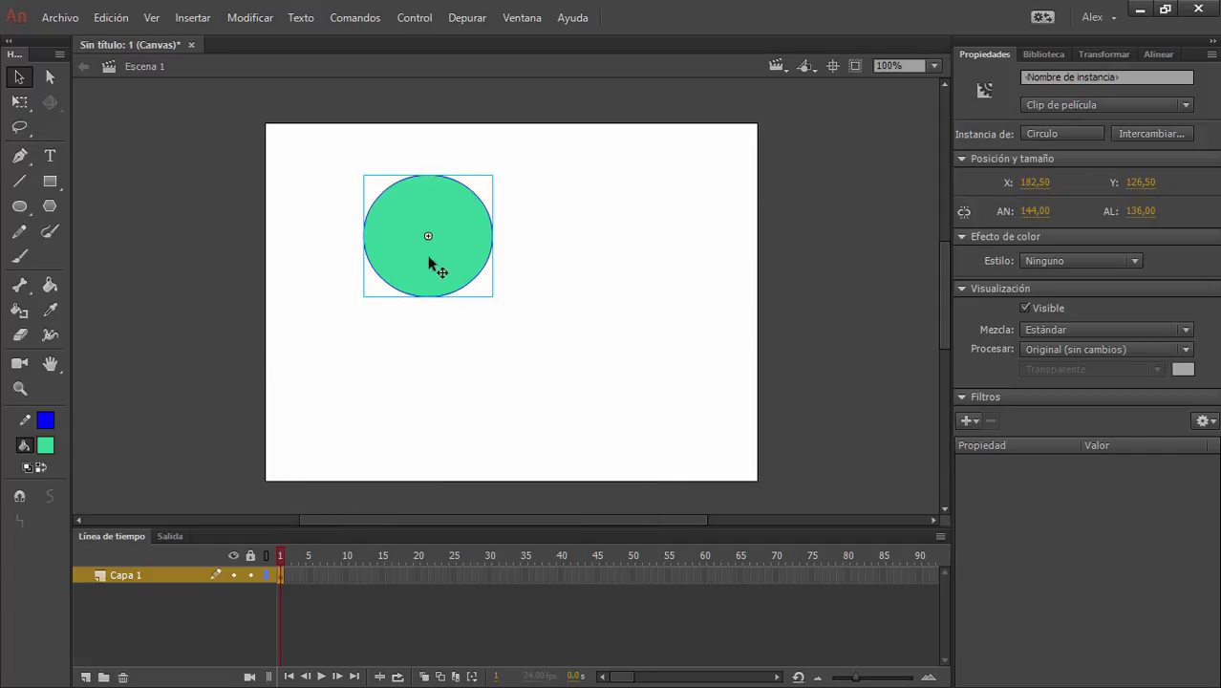
# Move the Circulo instance to about X 89, Y 197 near the stage's left edge and leave it selected.
pyautogui.moveTo(472, 221); pyautogui.dragTo(387, 284)
pyautogui.click(508, 335)
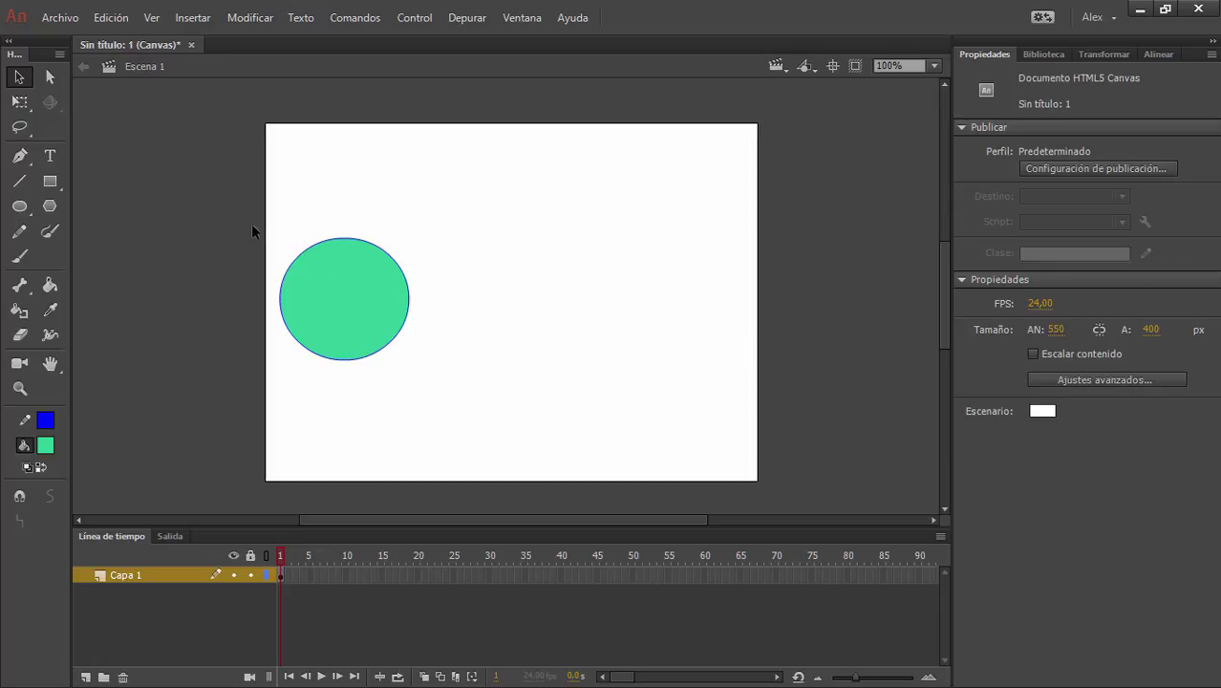
pyautogui.click(337, 287)
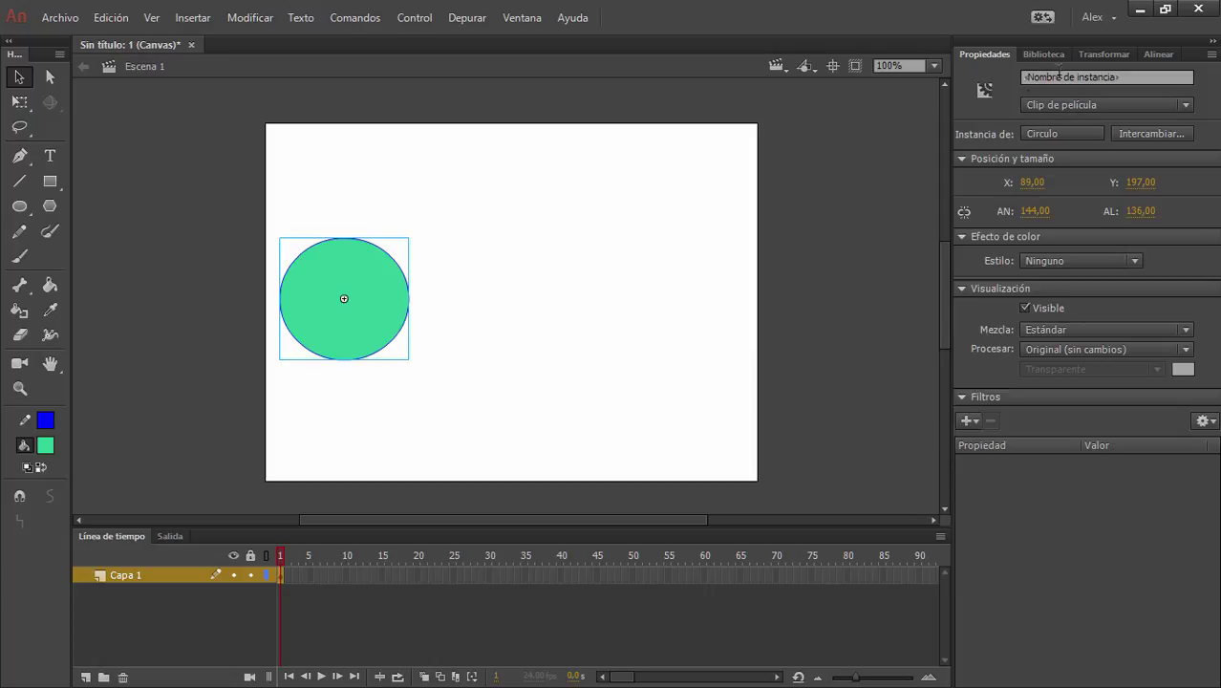
# Draw a plain green oval about 147 by 135 px beside the Circulo instance and compare both objects' properties by selecting each.
pyautogui.click(19, 205)
pyautogui.moveTo(496, 254); pyautogui.dragTo(628, 373)
pyautogui.press('v')
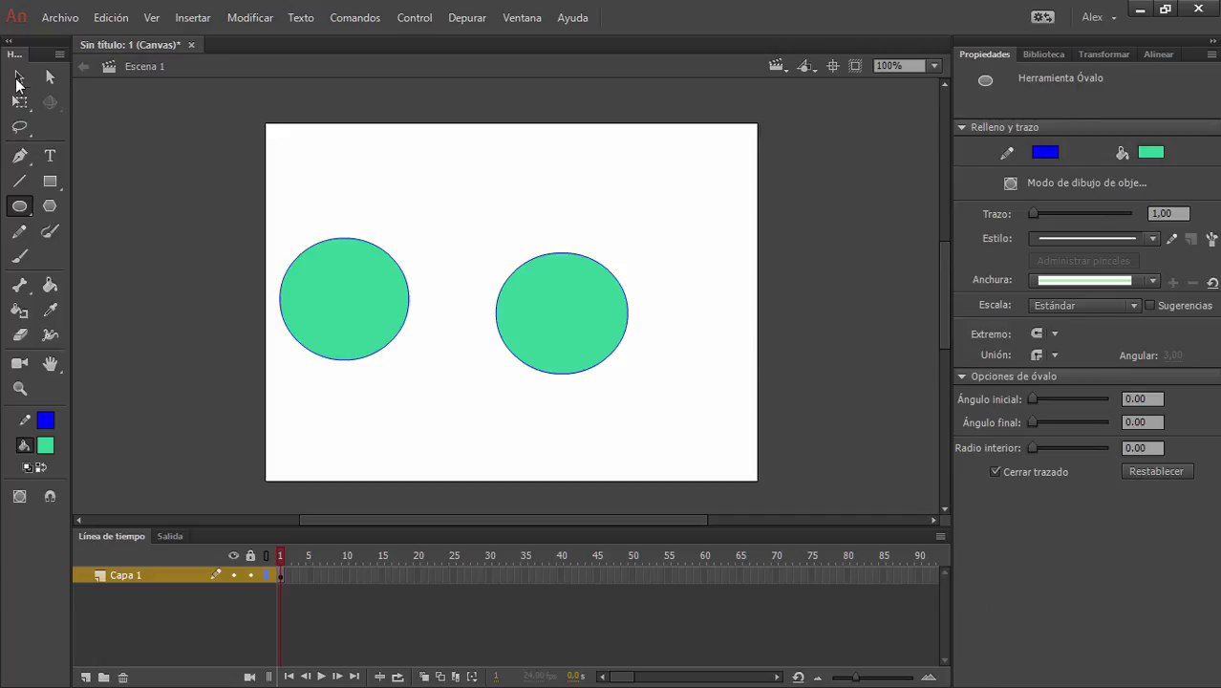
pyautogui.moveTo(457, 205); pyautogui.dragTo(658, 405)
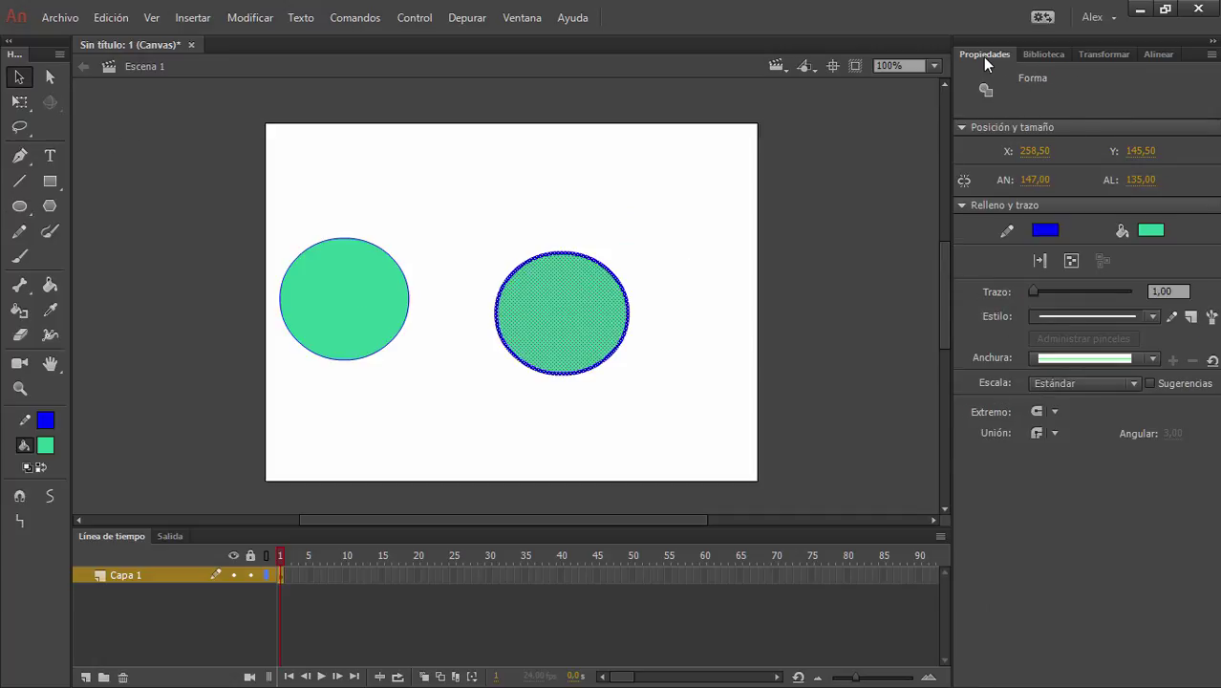
pyautogui.click(351, 267)
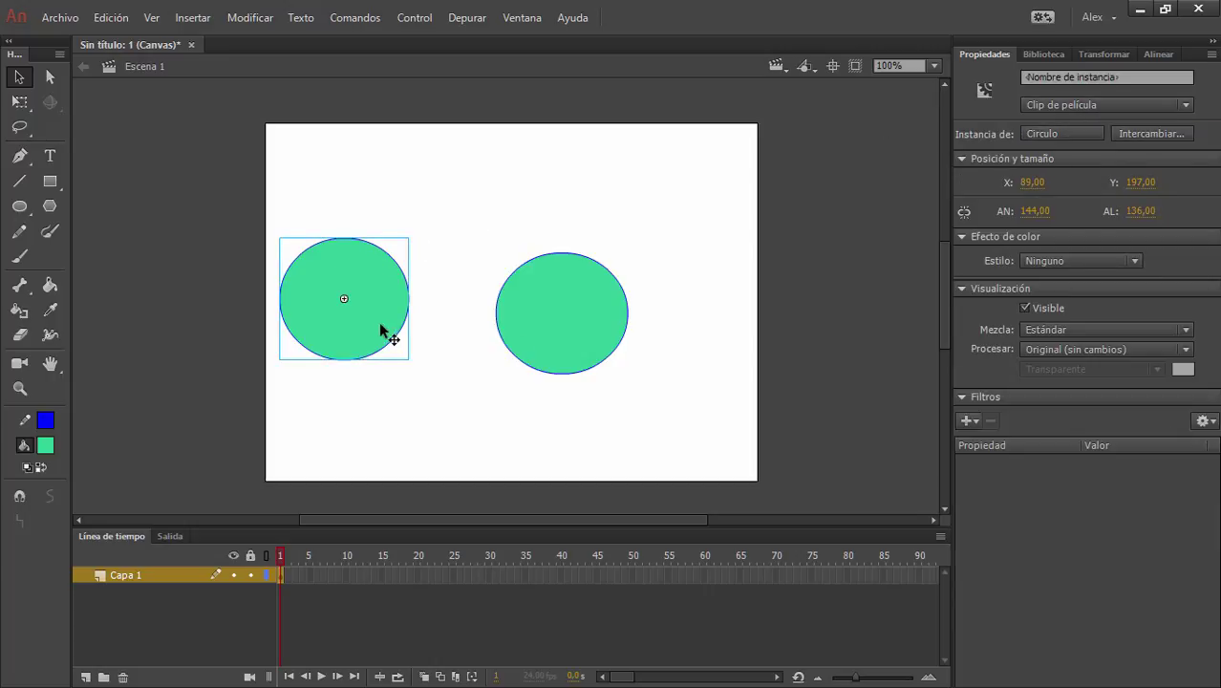
# Show the Circulo symbol in the library and delete both circles from the stage.
pyautogui.click(1047, 53)
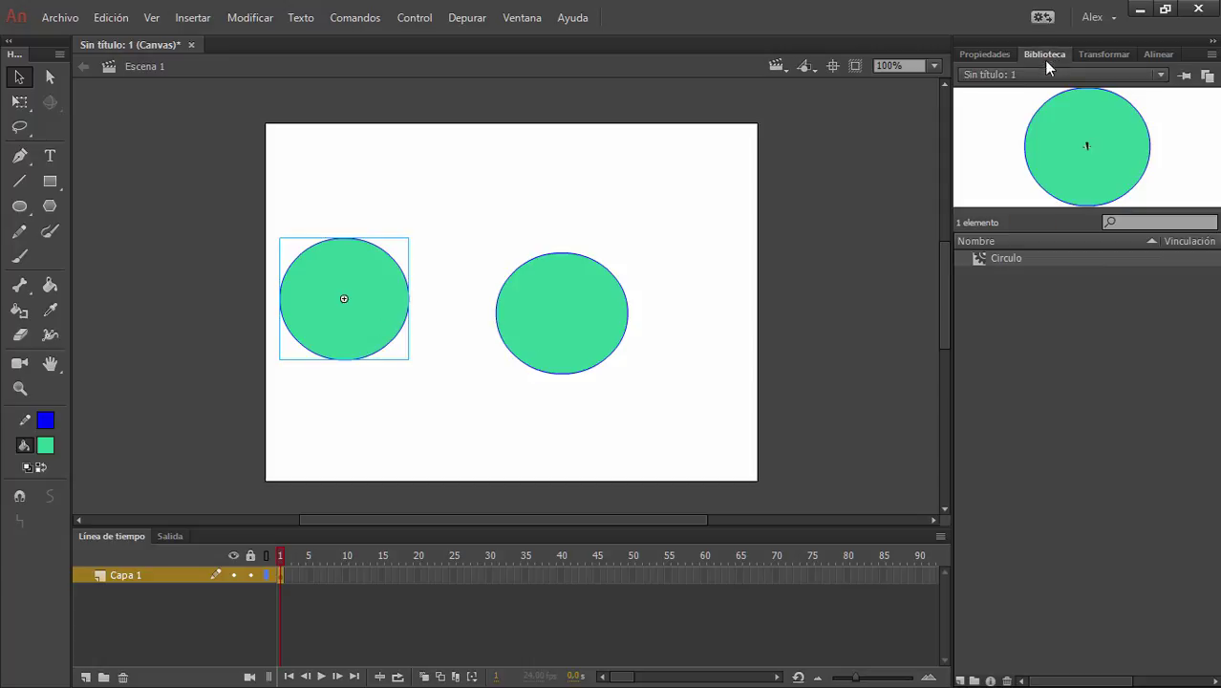
pyautogui.click(1012, 261)
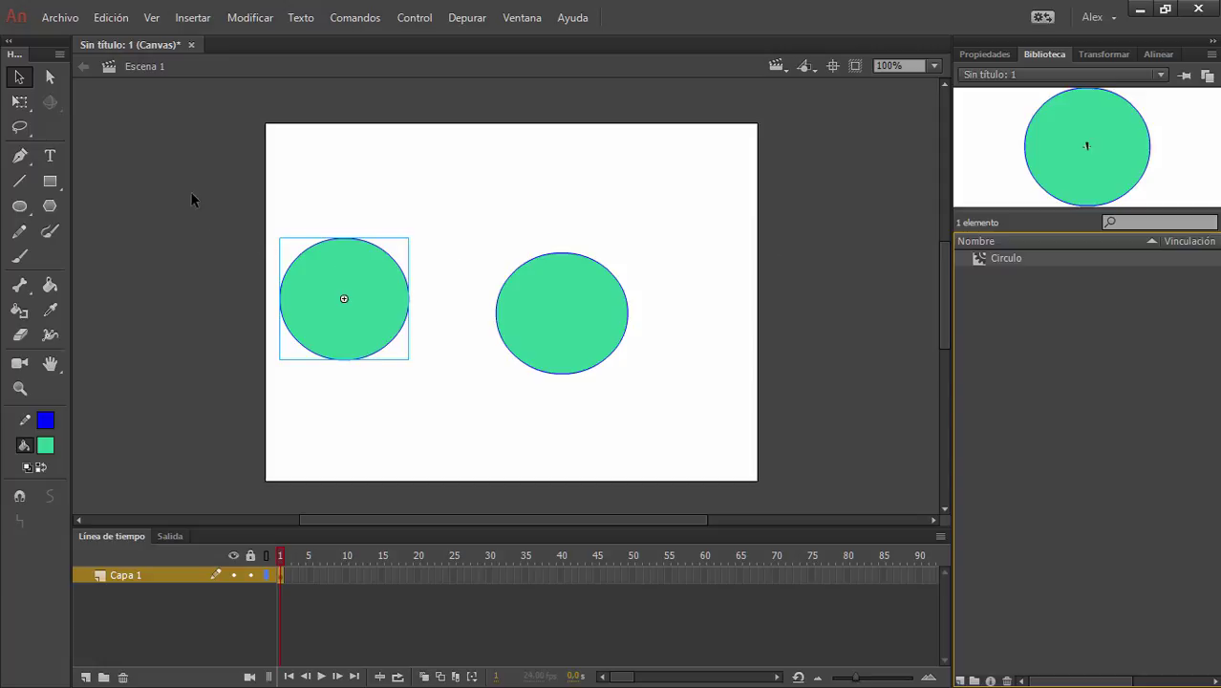
pyautogui.moveTo(191, 194); pyautogui.dragTo(776, 449)
pyautogui.press('Delete')
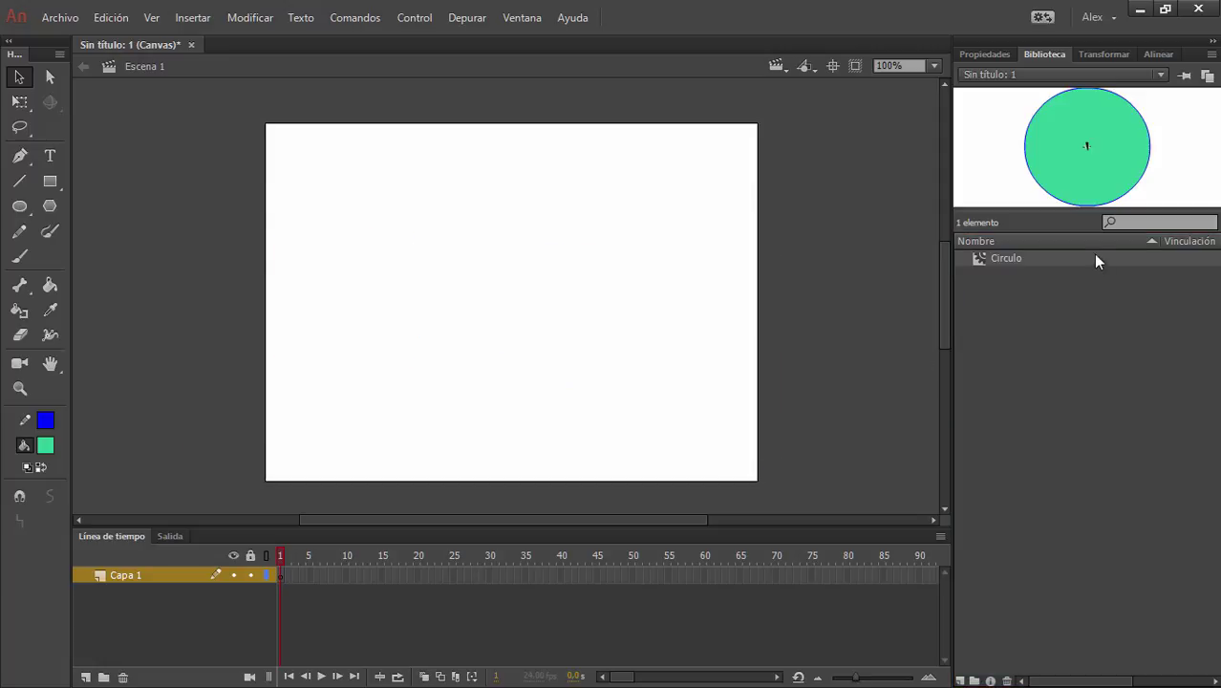
# Place three Circulo instances from the library, two along the stage's upper part and one at lower left, and select them in turn.
pyautogui.click(1071, 353)
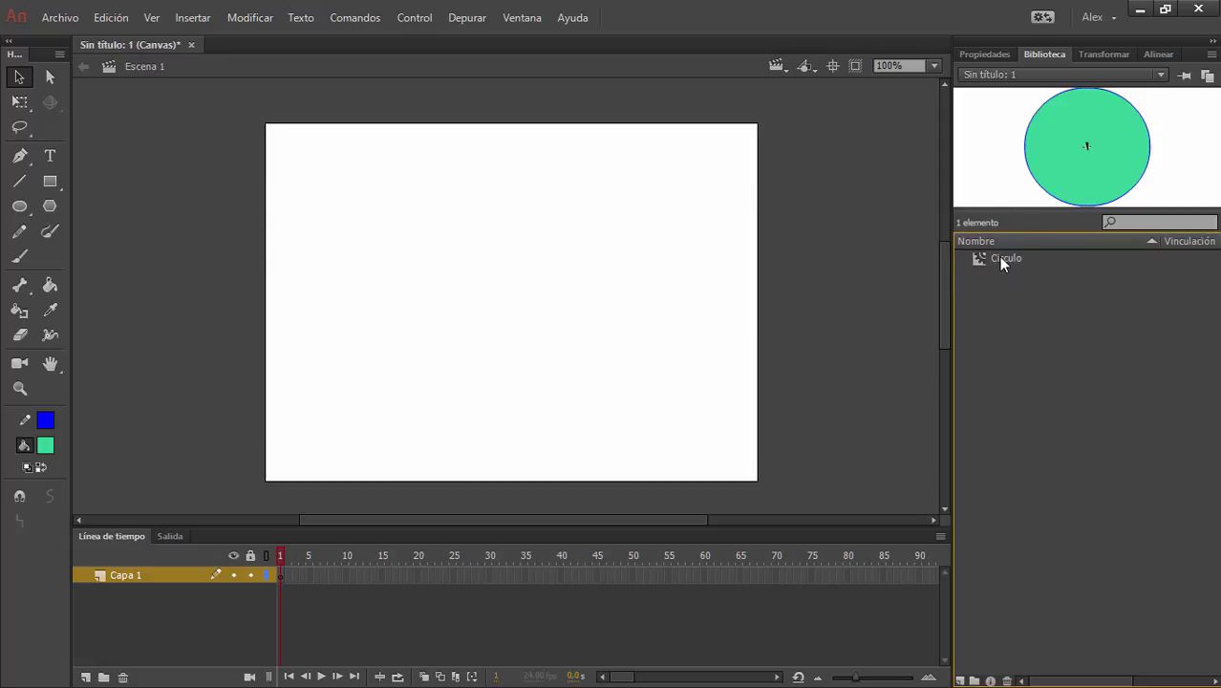
pyautogui.moveTo(1002, 263); pyautogui.dragTo(441, 223)
pyautogui.moveTo(1052, 259); pyautogui.dragTo(612, 195)
pyautogui.moveTo(1014, 259); pyautogui.dragTo(350, 360)
pyautogui.moveTo(267, 114); pyautogui.dragTo(455, 268)
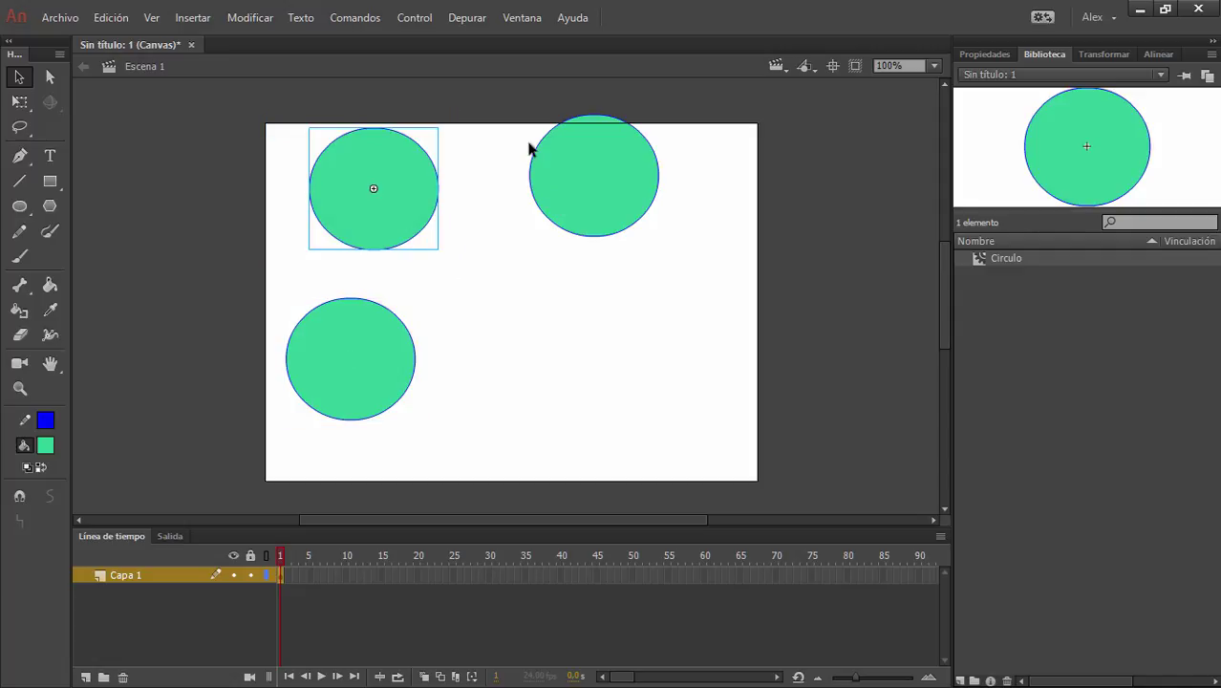
pyautogui.moveTo(512, 94); pyautogui.dragTo(610, 239)
pyautogui.moveTo(254, 266); pyautogui.dragTo(484, 472)
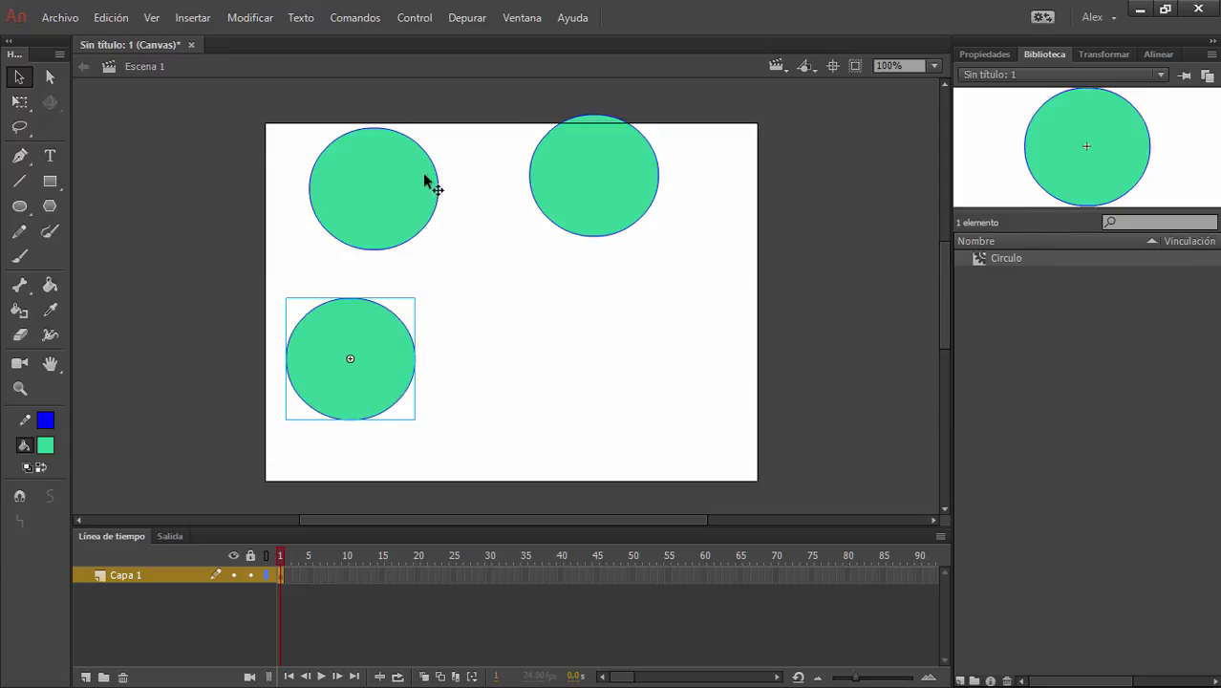
pyautogui.moveTo(272, 123); pyautogui.dragTo(469, 274)
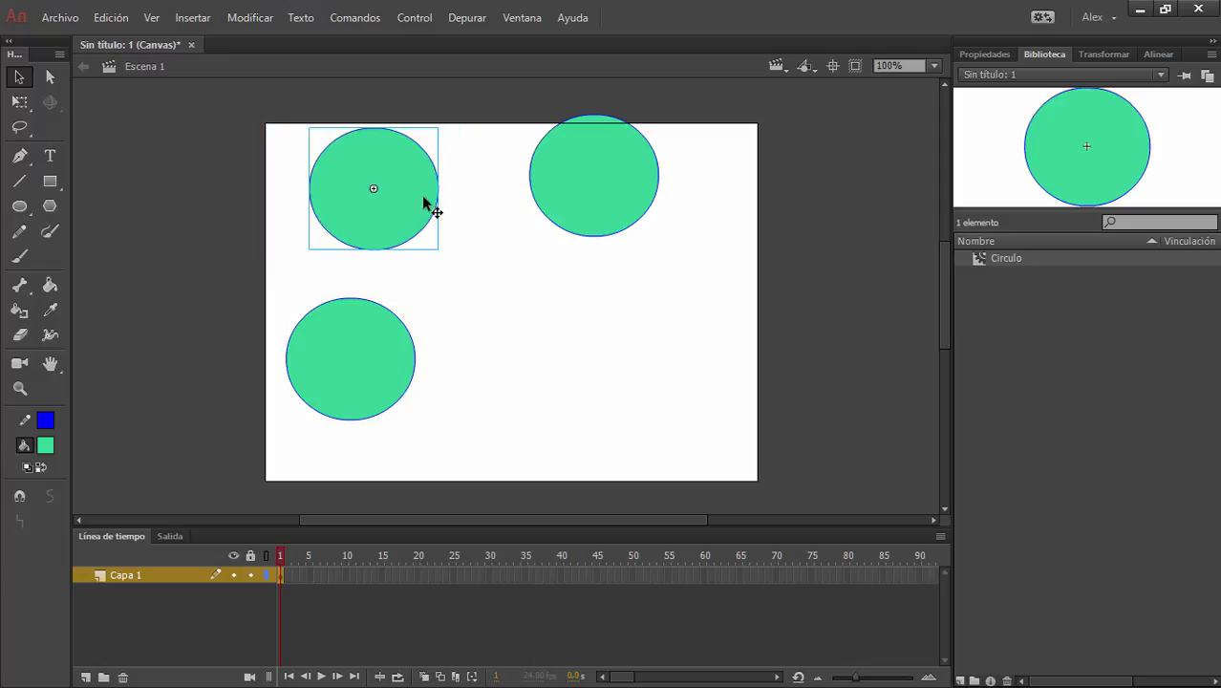
# Add two more Circulo instances to the lower half of the stage and clear all instances from it.
pyautogui.moveTo(1004, 260); pyautogui.dragTo(489, 333)
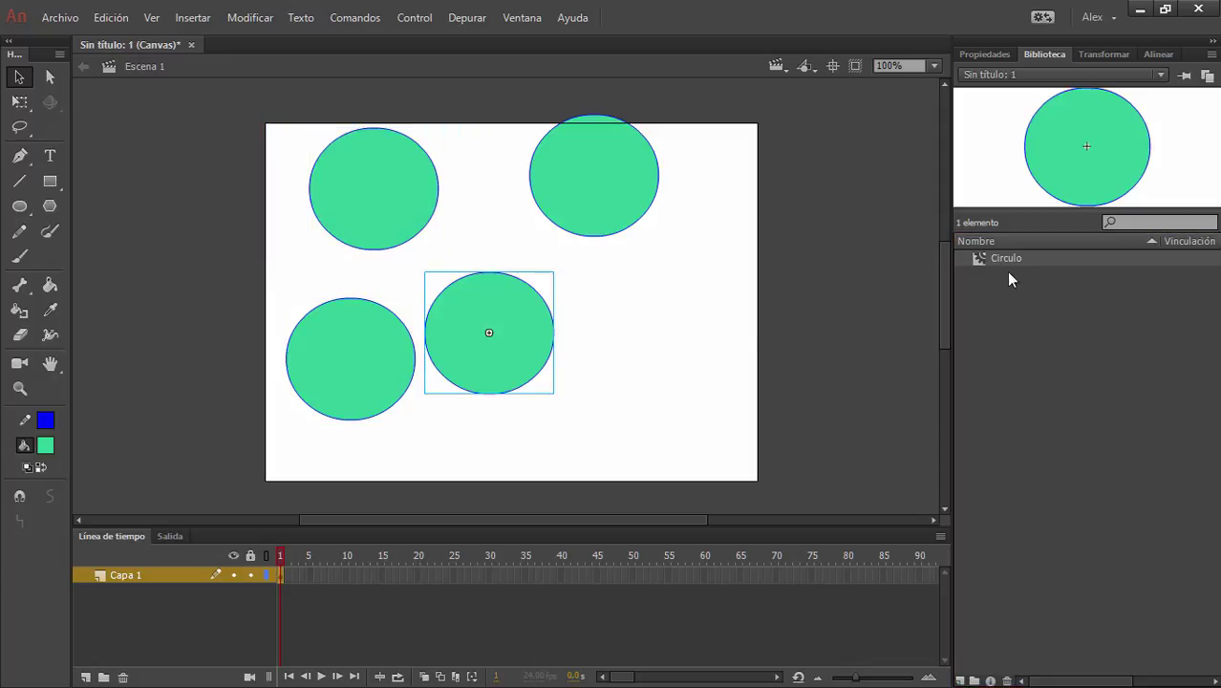
pyautogui.moveTo(1006, 262); pyautogui.dragTo(712, 363)
pyautogui.moveTo(812, 498); pyautogui.dragTo(147, 116)
pyautogui.press('Delete')
# Draw four separate green ovals of different sizes across the stage with the Oval tool.
pyautogui.click(19, 205)
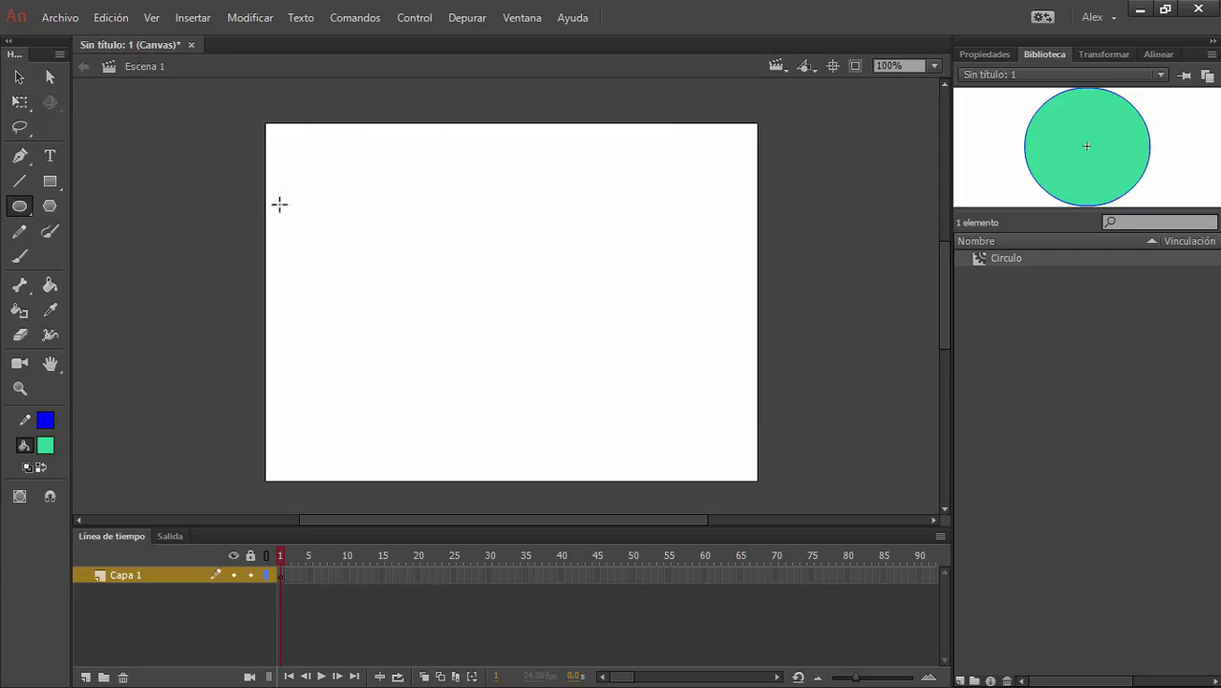
pyautogui.moveTo(291, 151); pyautogui.dragTo(399, 253)
pyautogui.moveTo(470, 163); pyautogui.dragTo(639, 310)
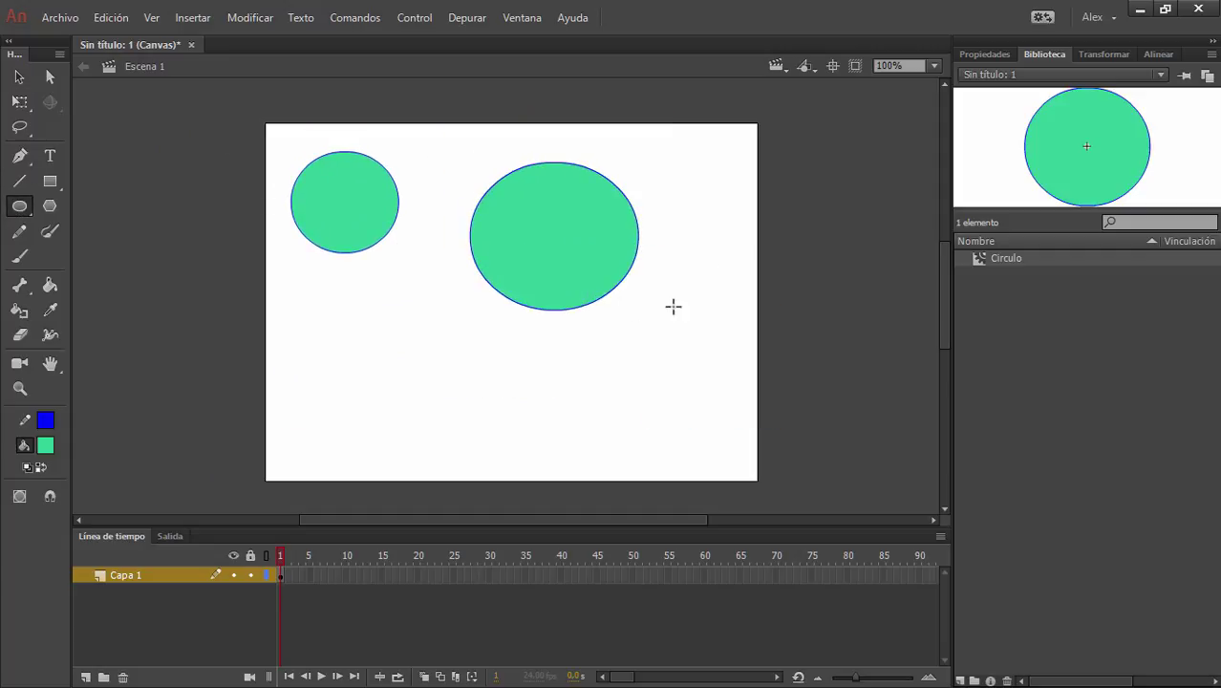
pyautogui.moveTo(327, 318); pyautogui.dragTo(451, 452)
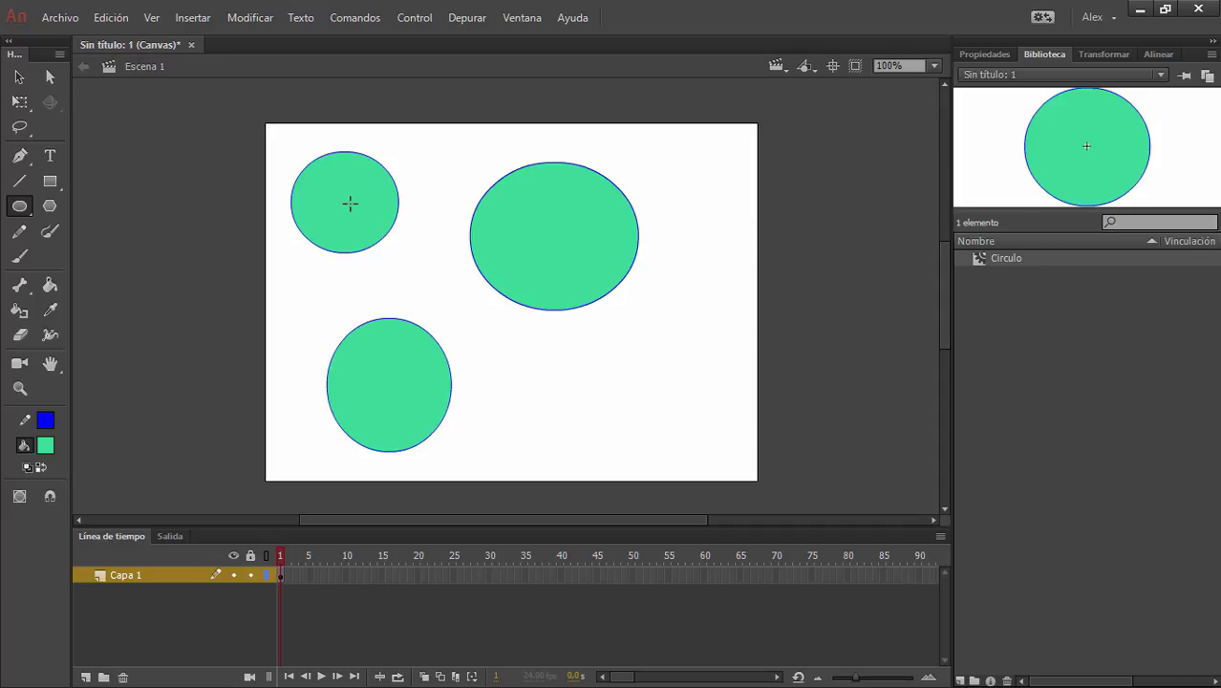
pyautogui.moveTo(508, 355); pyautogui.dragTo(620, 479)
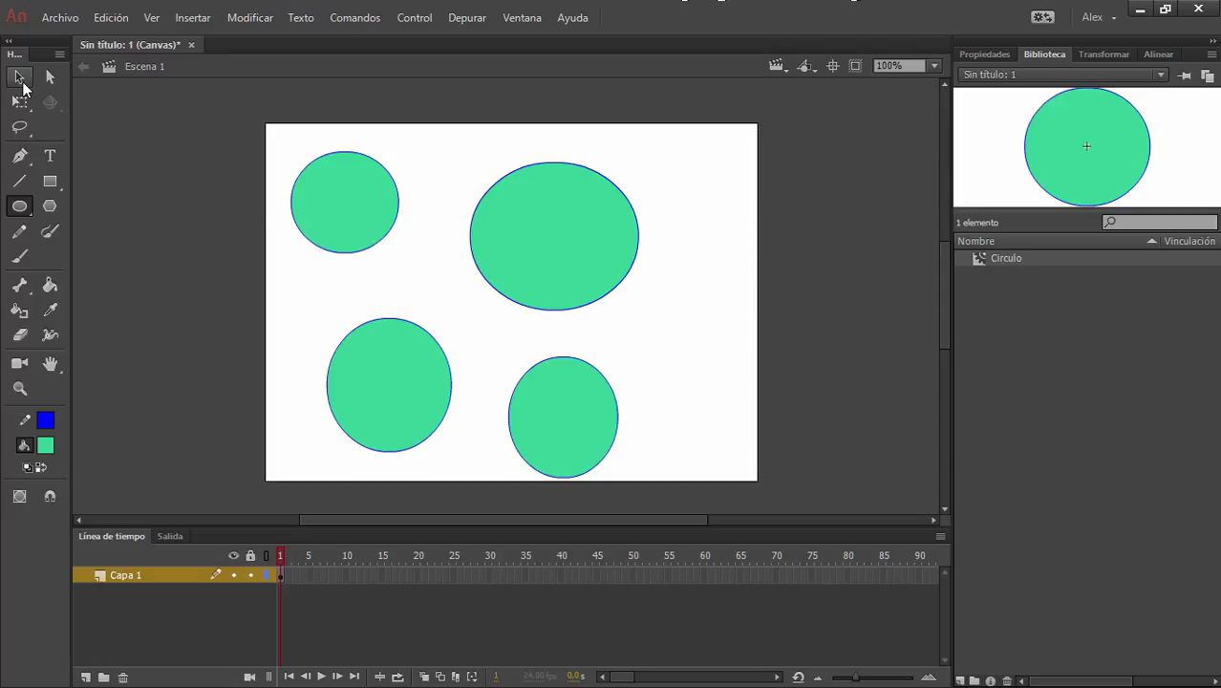
# Select all four drawn ovals and delete them from the stage.
pyautogui.click(19, 78)
pyautogui.moveTo(182, 113); pyautogui.dragTo(658, 489)
pyautogui.press('Delete')
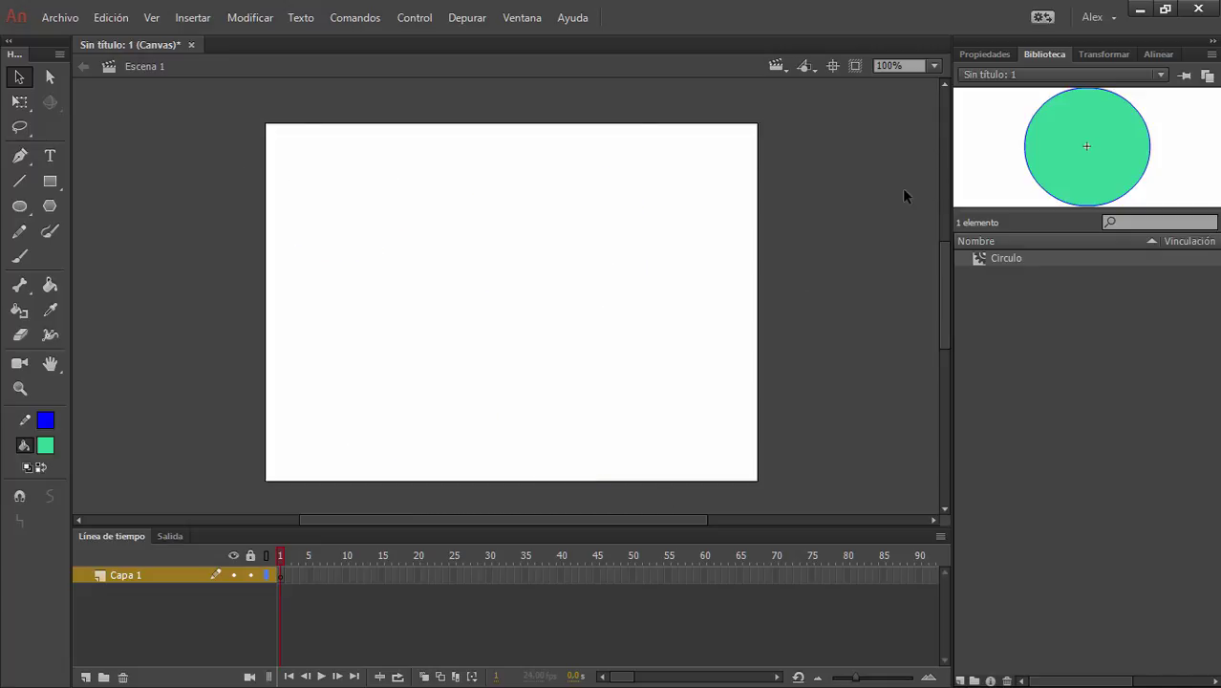
# Place two Circulo instances from the library, one near the stage's upper-left corner and one near its lower-right corner.
pyautogui.click(1010, 258)
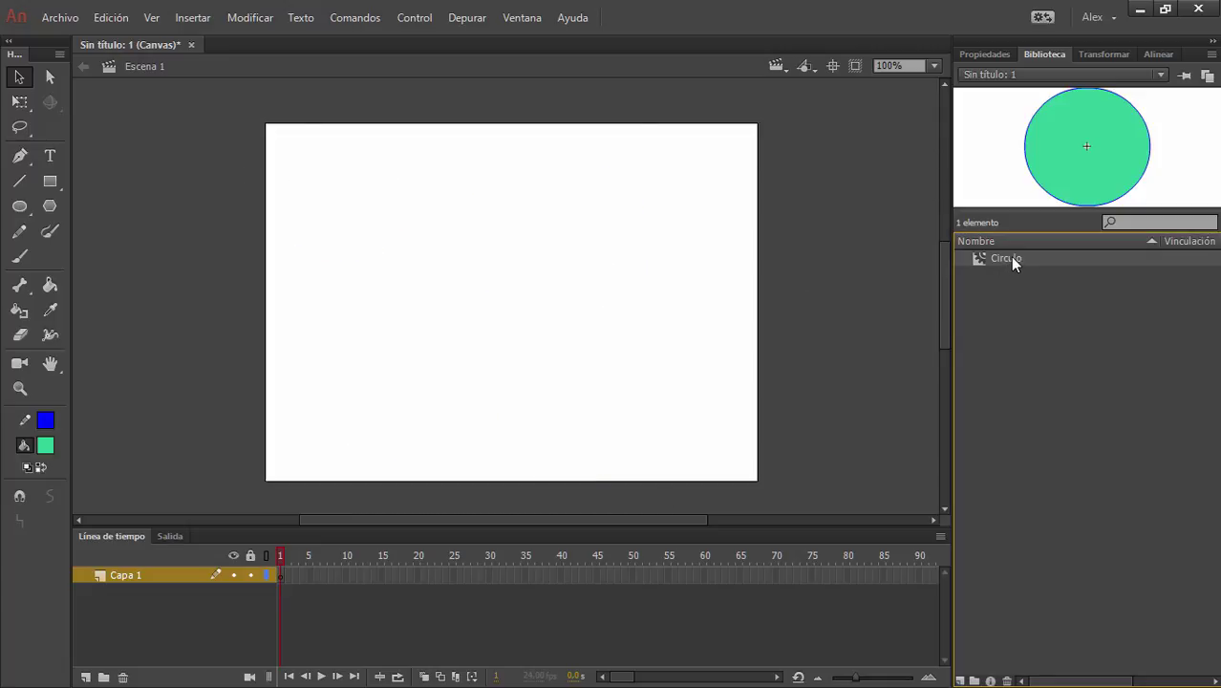
pyautogui.moveTo(1013, 262); pyautogui.dragTo(394, 205)
pyautogui.click(433, 338)
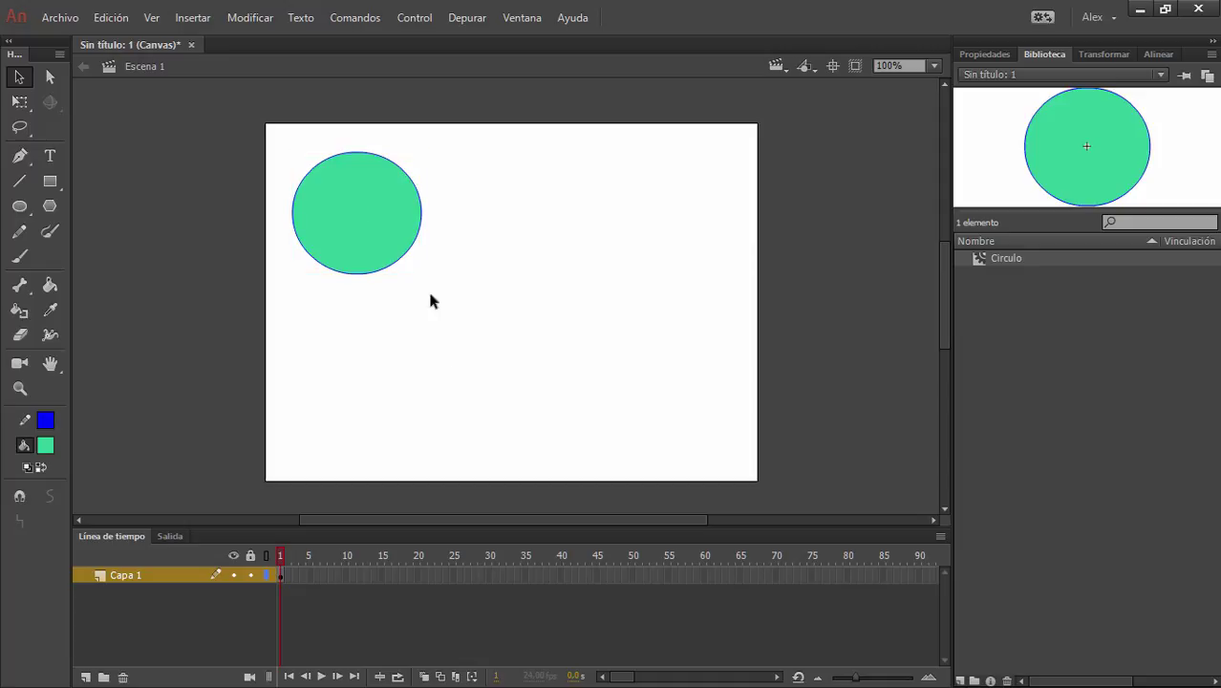
pyautogui.click(417, 235)
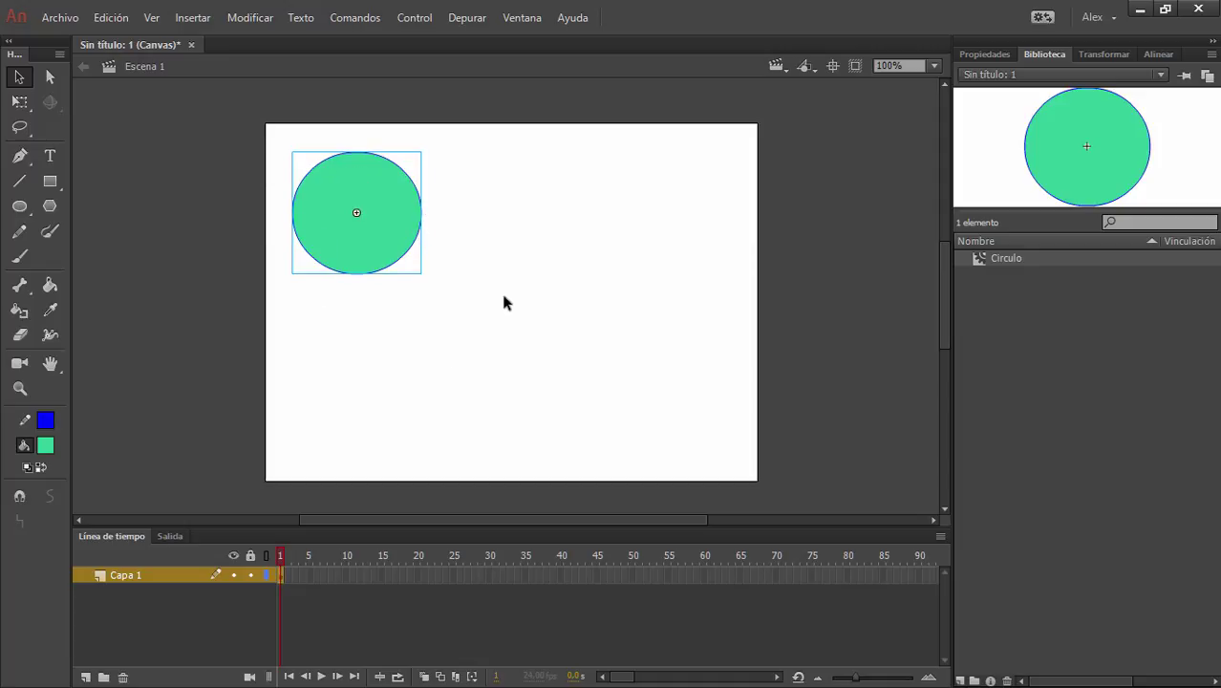
pyautogui.moveTo(1030, 260); pyautogui.dragTo(682, 412)
pyautogui.click(450, 316)
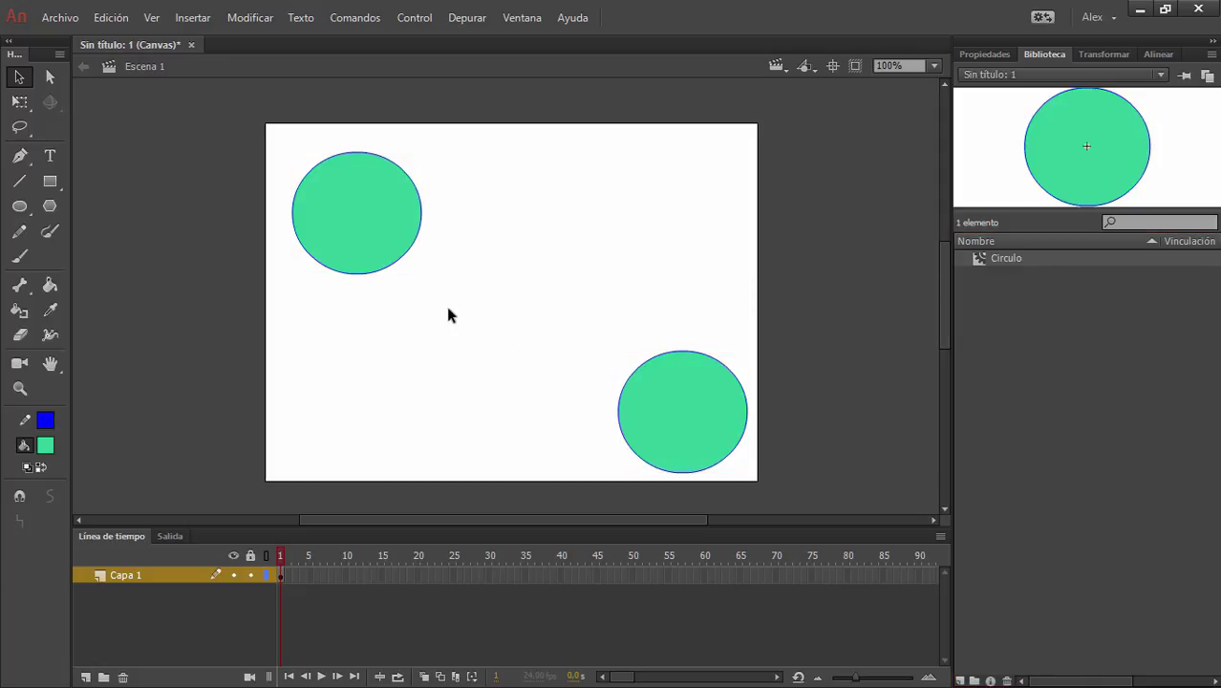
pyautogui.click(398, 199)
pyautogui.click(713, 418)
pyautogui.click(387, 223)
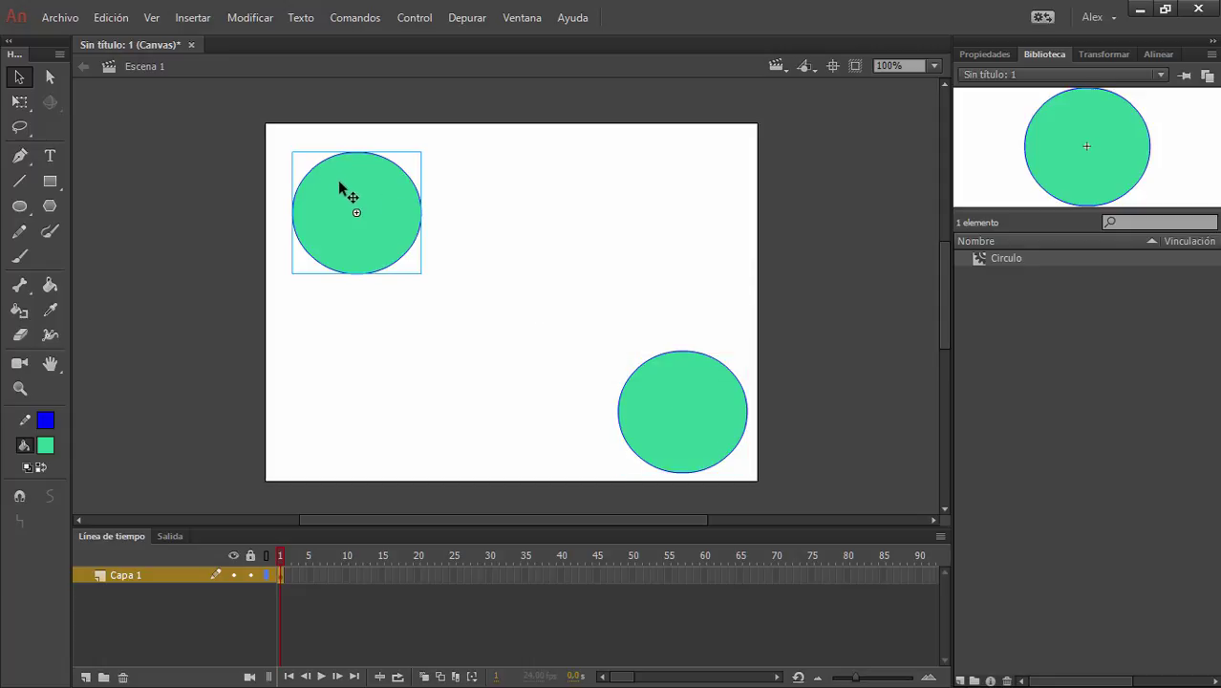
# Edit Circulo in place, pulling the circle's right edge outward into a long tapering teardrop, and return to Escena 1.
pyautogui.doubleClick(347, 190)
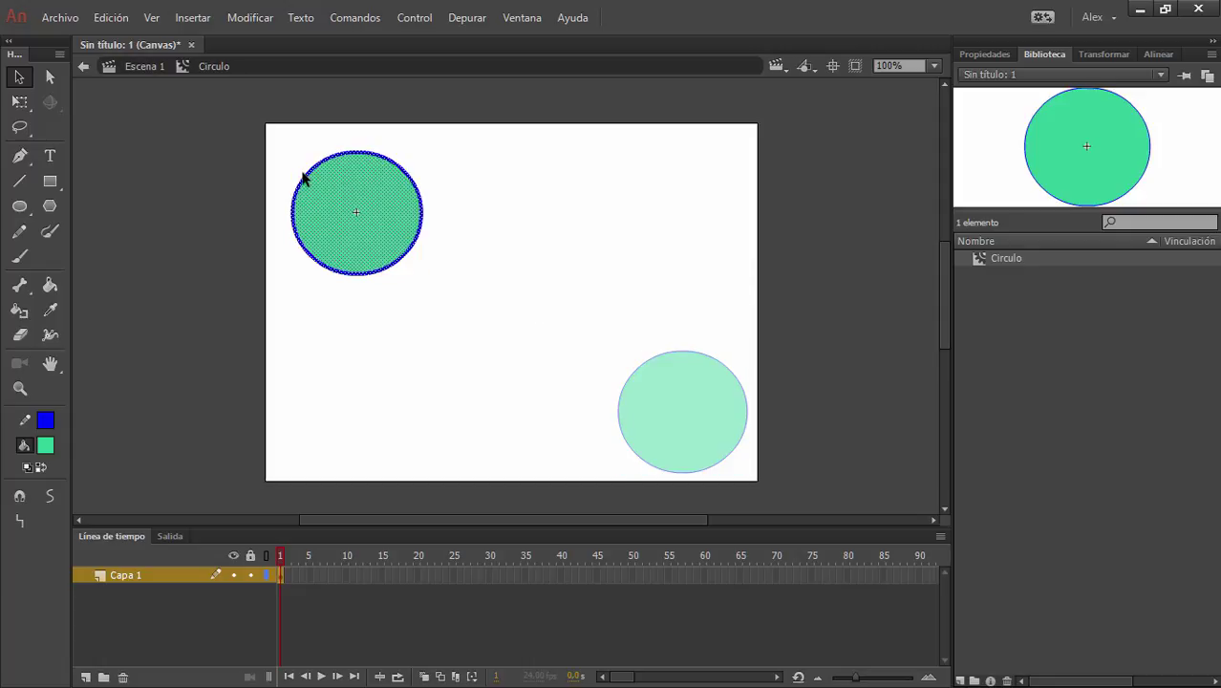
pyautogui.click(325, 287)
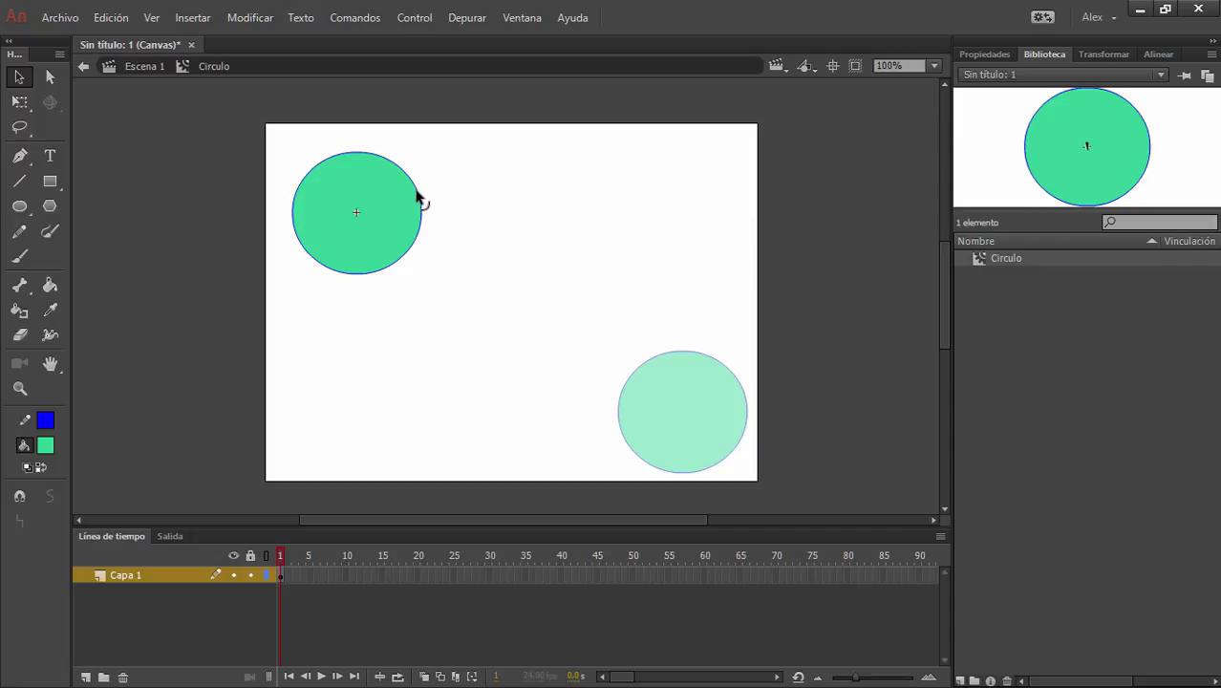
pyautogui.moveTo(417, 196); pyautogui.dragTo(563, 179)
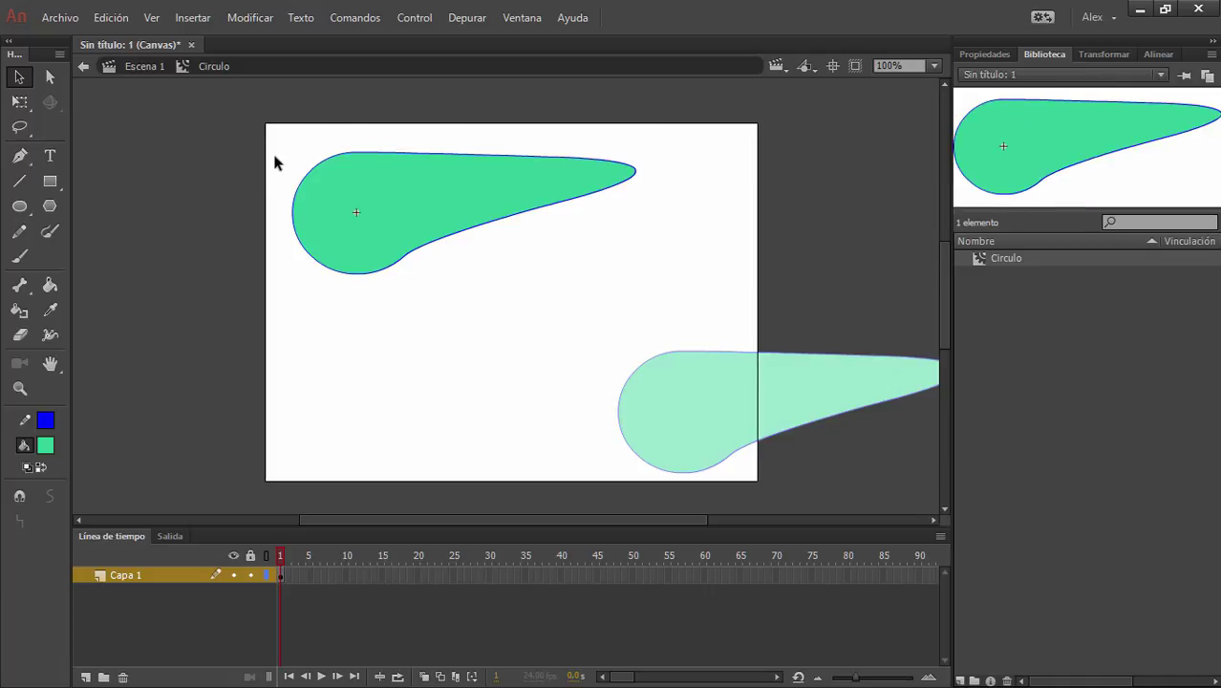
pyautogui.click(136, 70)
# Select each deformed Circulo instance on the stage and delete both of them.
pyautogui.moveTo(441, 186)
pyautogui.mouseDown()
pyautogui.moveTo(368, 311)
pyautogui.moveTo(455, 189)
pyautogui.moveTo(444, 194)
pyautogui.mouseUp()
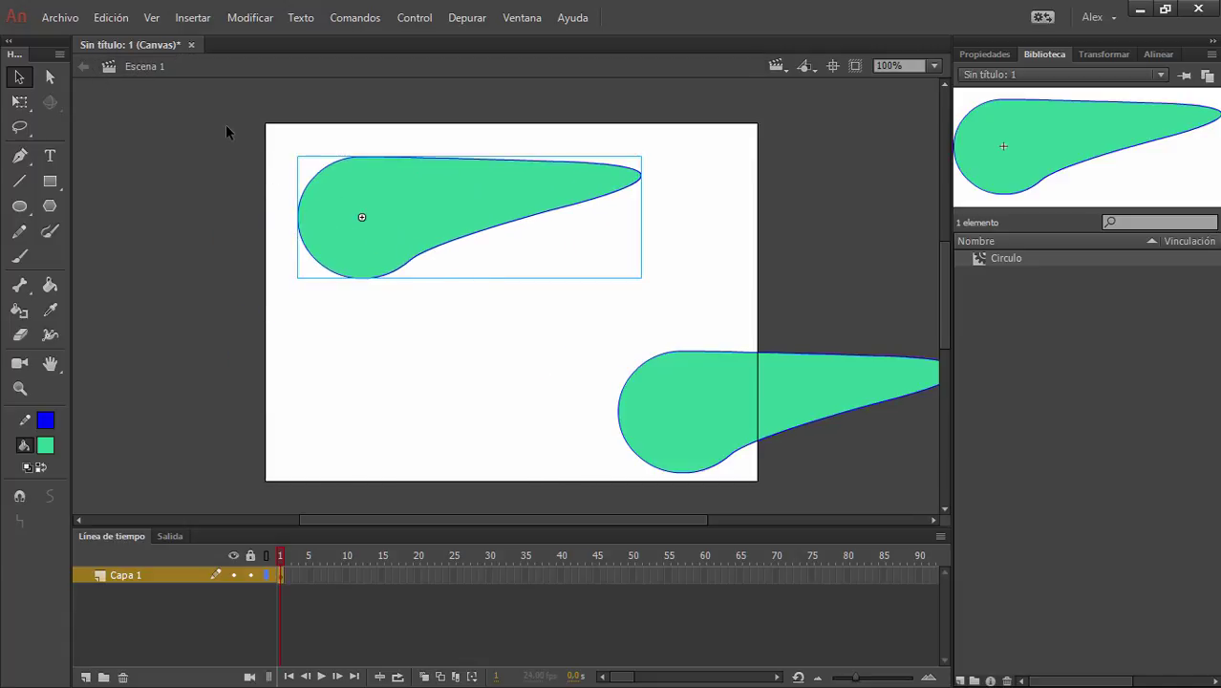
pyautogui.moveTo(226, 132); pyautogui.dragTo(539, 321)
pyautogui.click(685, 407)
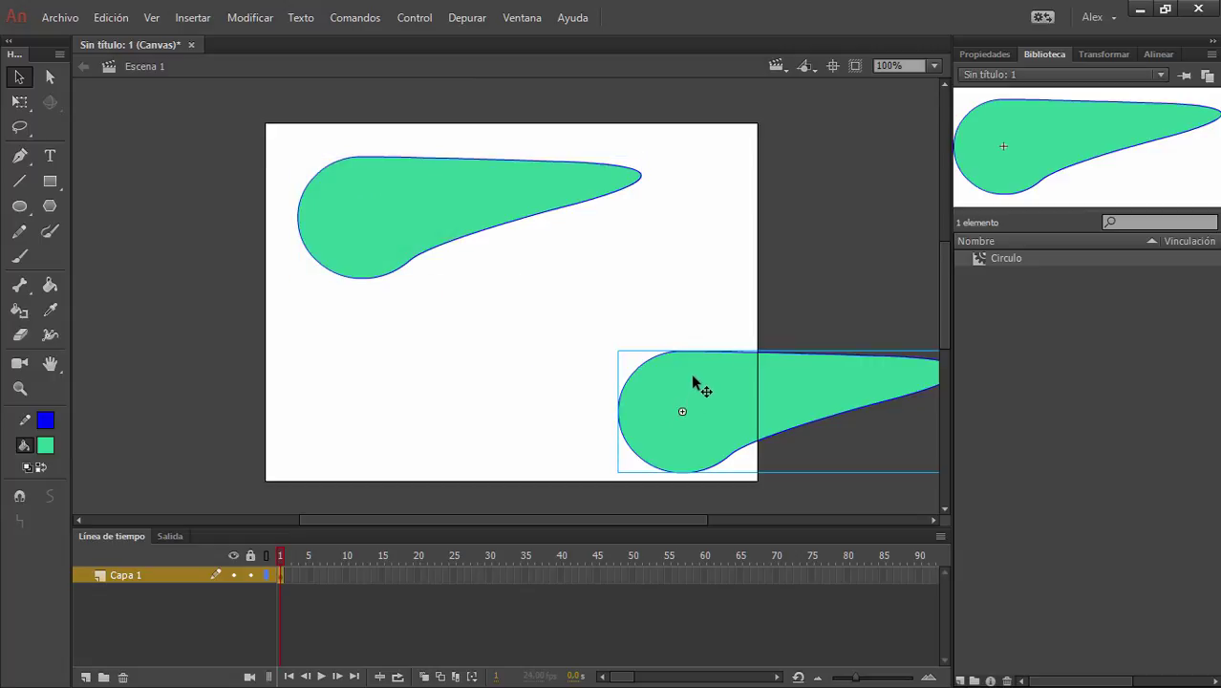
pyautogui.press('Delete')
pyautogui.moveTo(247, 129); pyautogui.dragTo(644, 335)
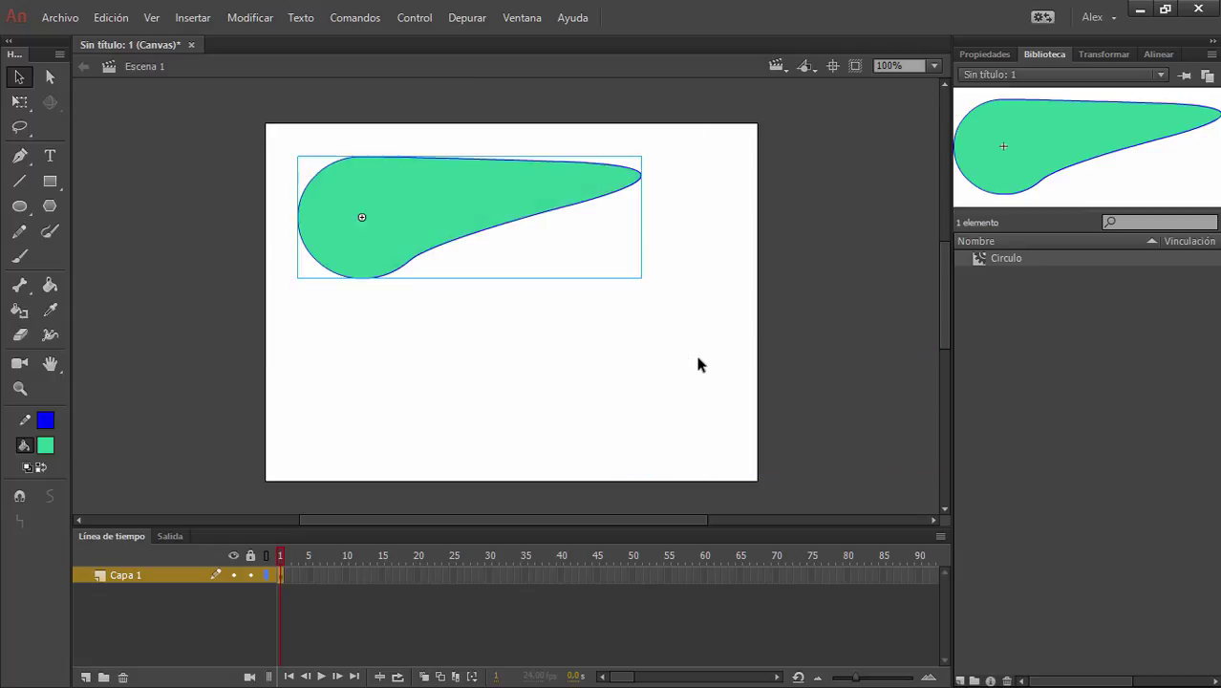
pyautogui.press('Delete')
# Place a single Circulo instance near the middle of the stage and remove it again.
pyautogui.moveTo(1003, 258); pyautogui.dragTo(496, 272)
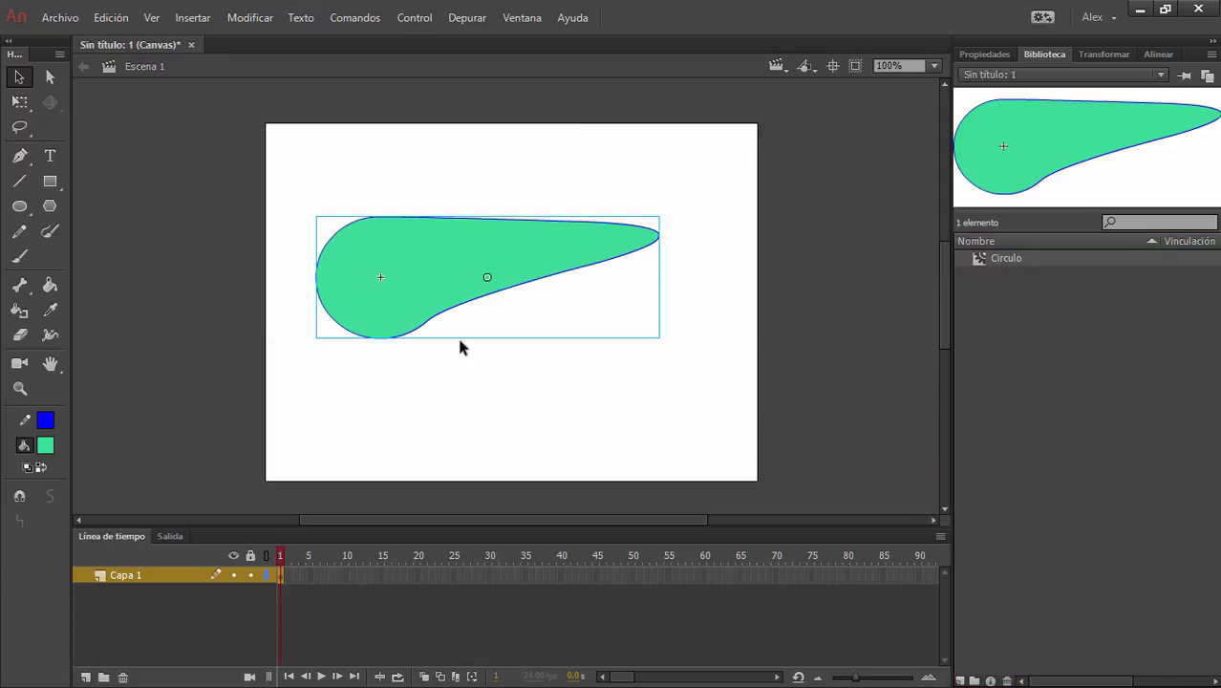
pyautogui.moveTo(263, 178); pyautogui.dragTo(704, 382)
pyautogui.press('Delete')
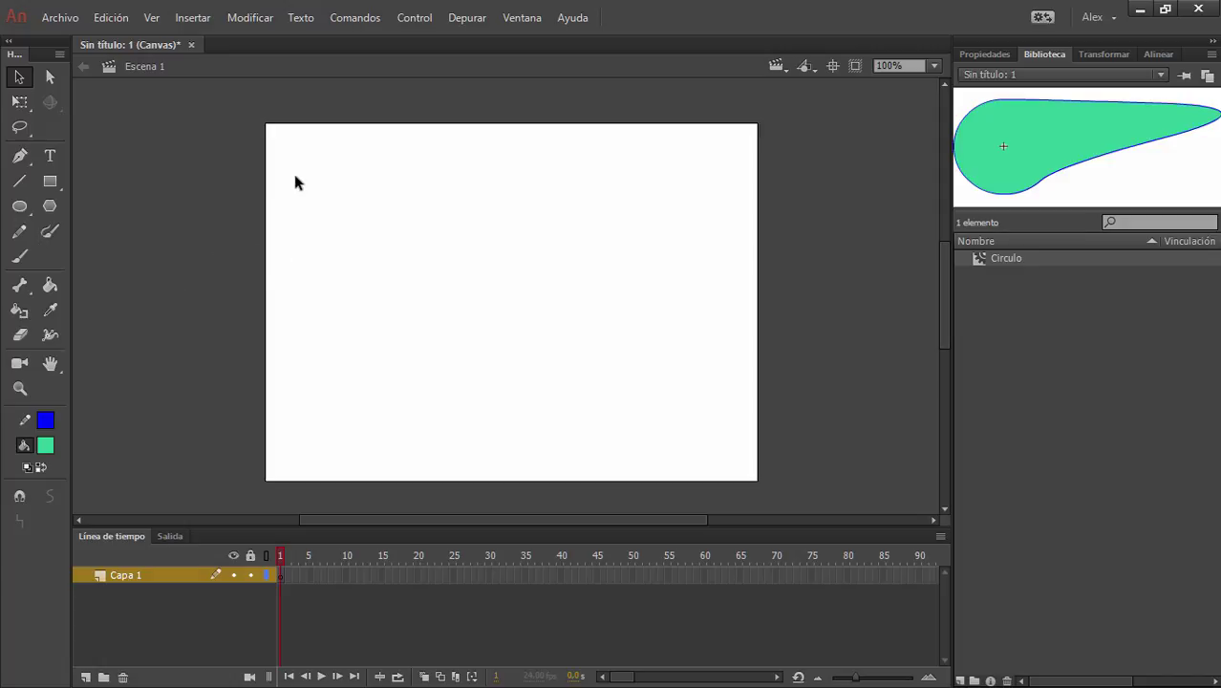
# Place one Circulo instance from the library in the upper middle of the stage and leave it selected.
pyautogui.moveTo(1015, 263); pyautogui.dragTo(466, 228)
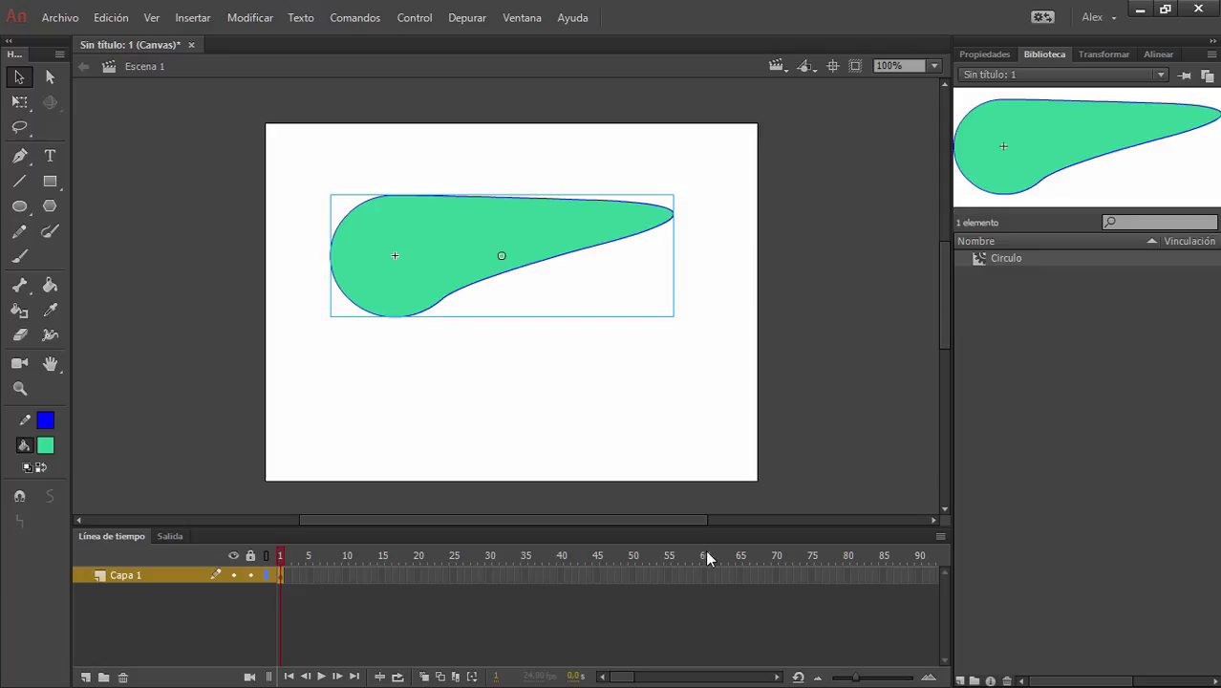
pyautogui.click(630, 573)
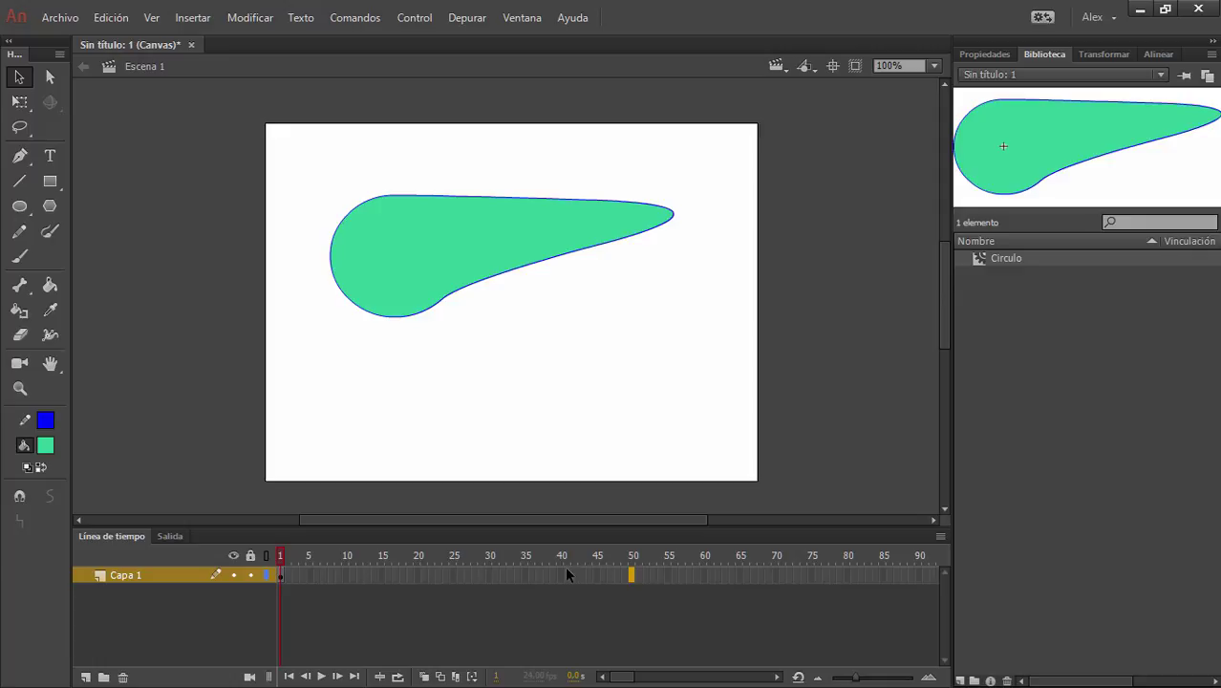
pyautogui.click(486, 574)
pyautogui.click(424, 242)
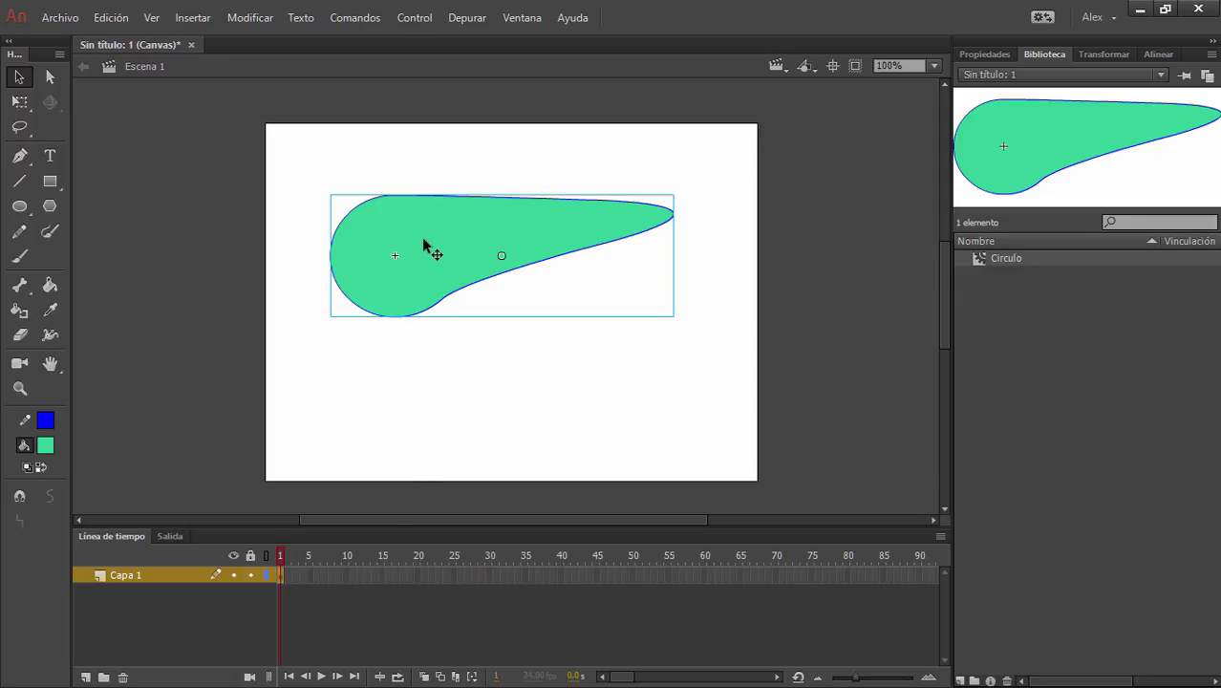
# Open the Circulo symbol for editing in place, extend its Capa 1 to frame 30, and play its timeline.
pyautogui.doubleClick(437, 216)
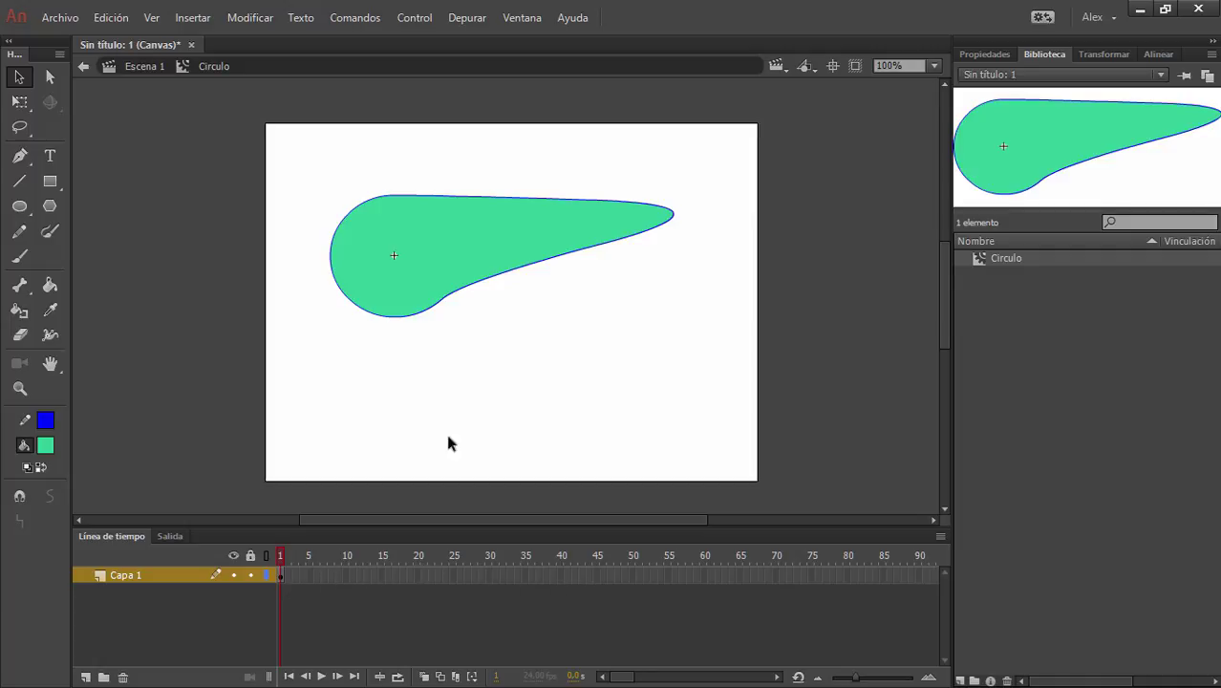
pyautogui.click(453, 249)
pyautogui.click(468, 329)
pyautogui.click(487, 574)
pyautogui.press('F5')
pyautogui.click(501, 577)
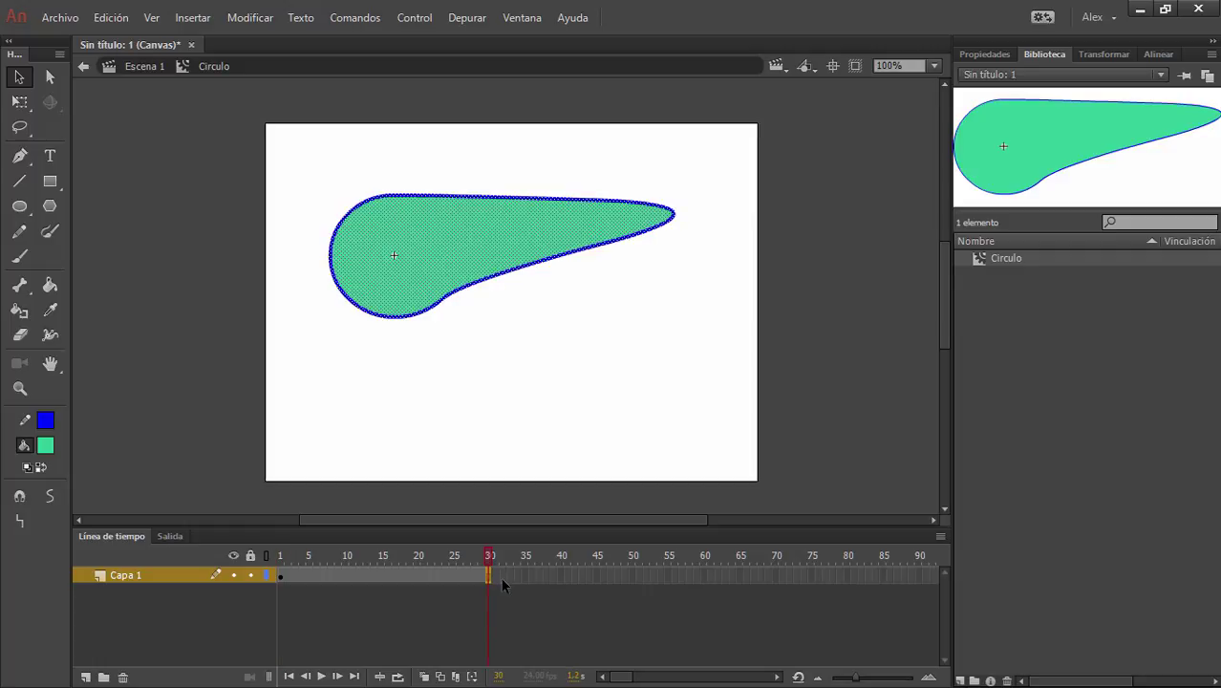
pyautogui.press('Return')
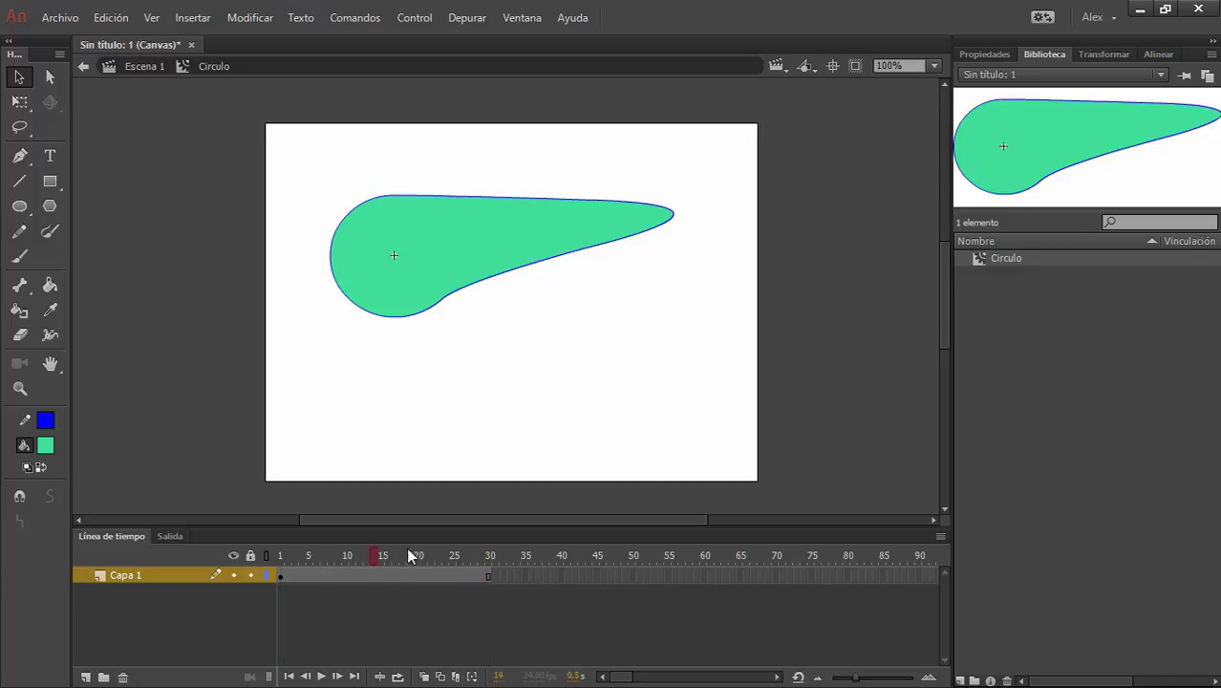
# Move the whole Circulo shape, fill and outline together, straight up toward the stage's upper edge.
pyautogui.moveTo(521, 240)
pyautogui.mouseDown()
pyautogui.moveTo(472, 269)
pyautogui.moveTo(534, 194)
pyautogui.moveTo(522, 210)
pyautogui.mouseUp()
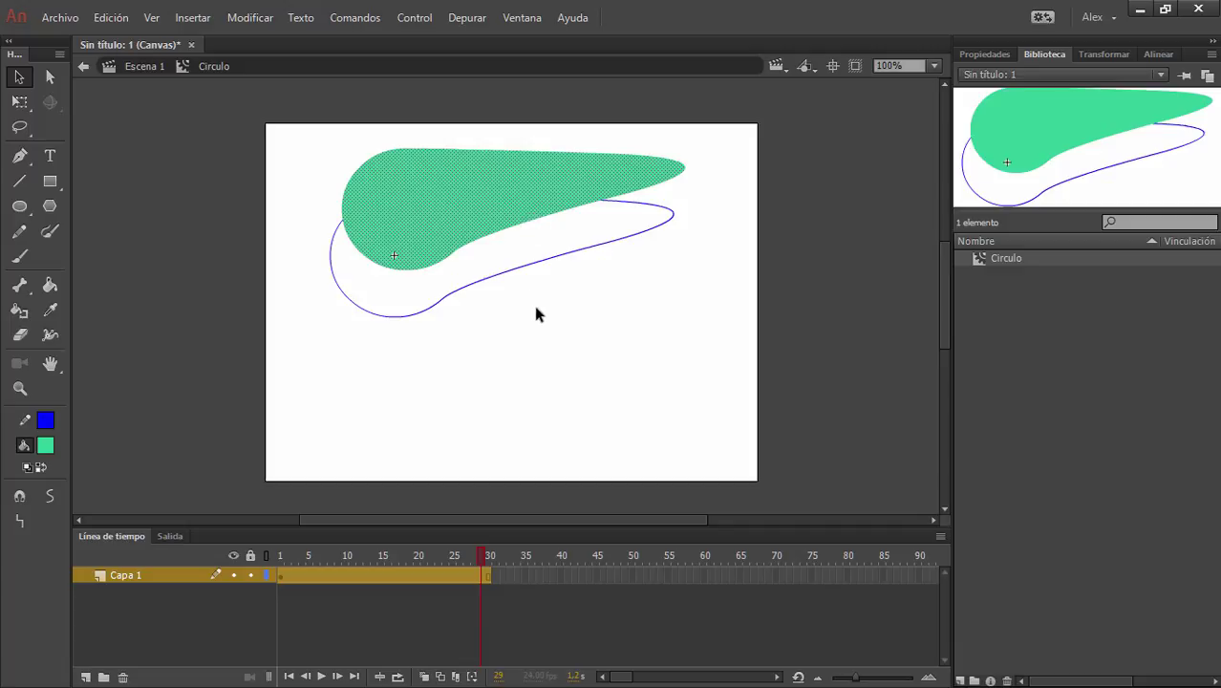
pyautogui.hotkey('ctrl', 'z')
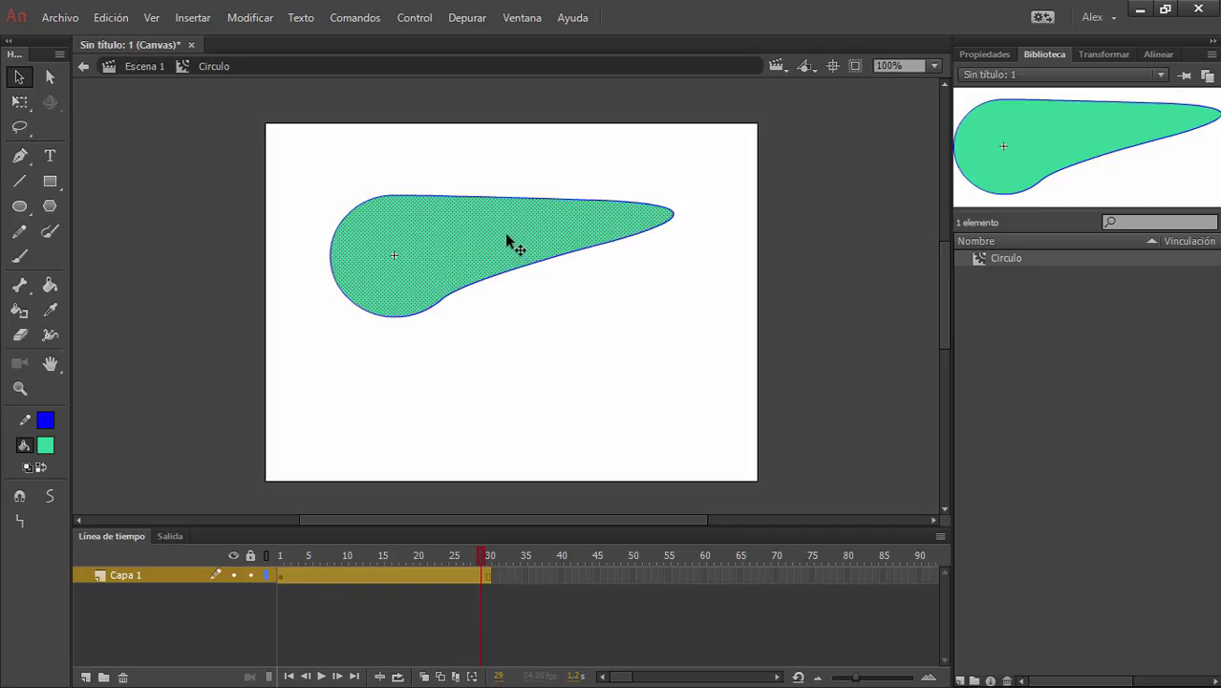
pyautogui.doubleClick(510, 250)
pyautogui.moveTo(510, 251); pyautogui.dragTo(508, 193)
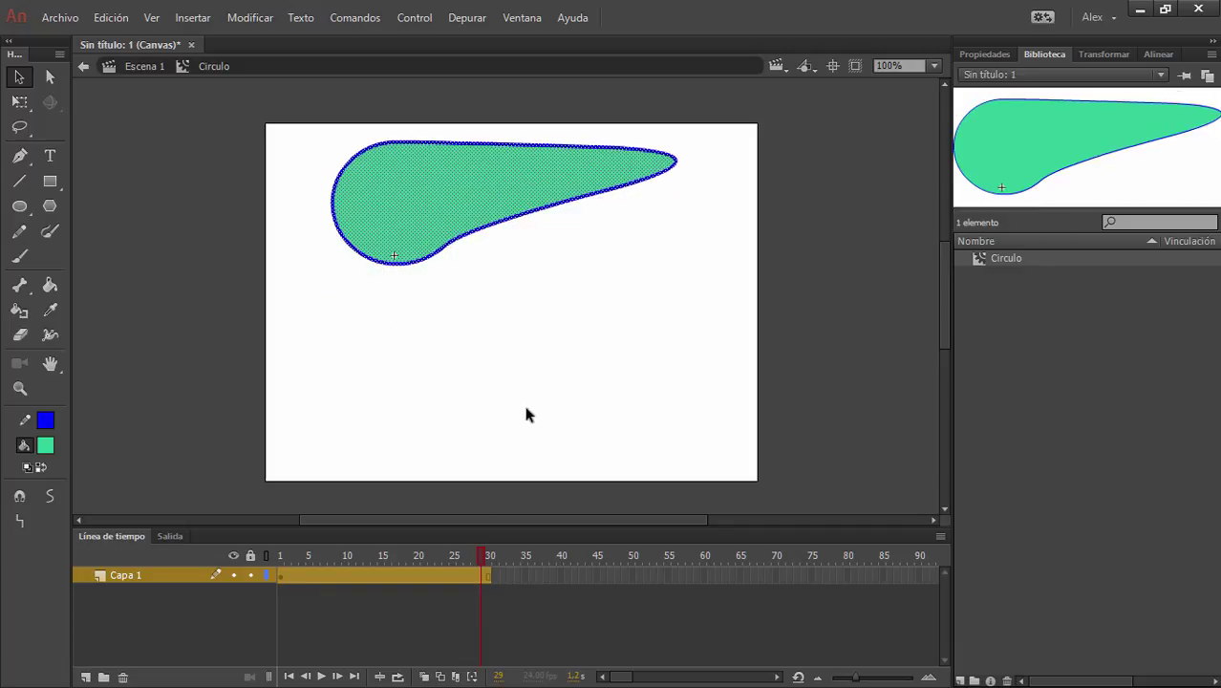
# Create a motion tween on Capa 1 inside Circulo, accepting the conversion of the shape to a symbol.
pyautogui.rightClick(336, 568)
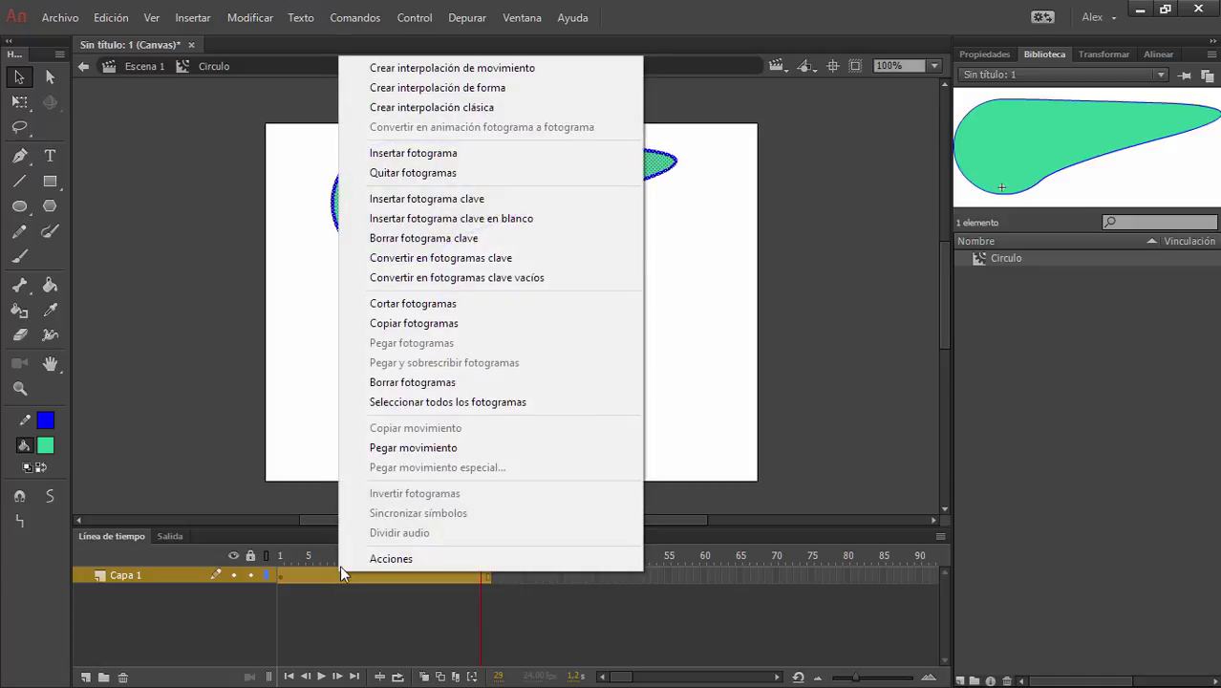
pyautogui.click(467, 73)
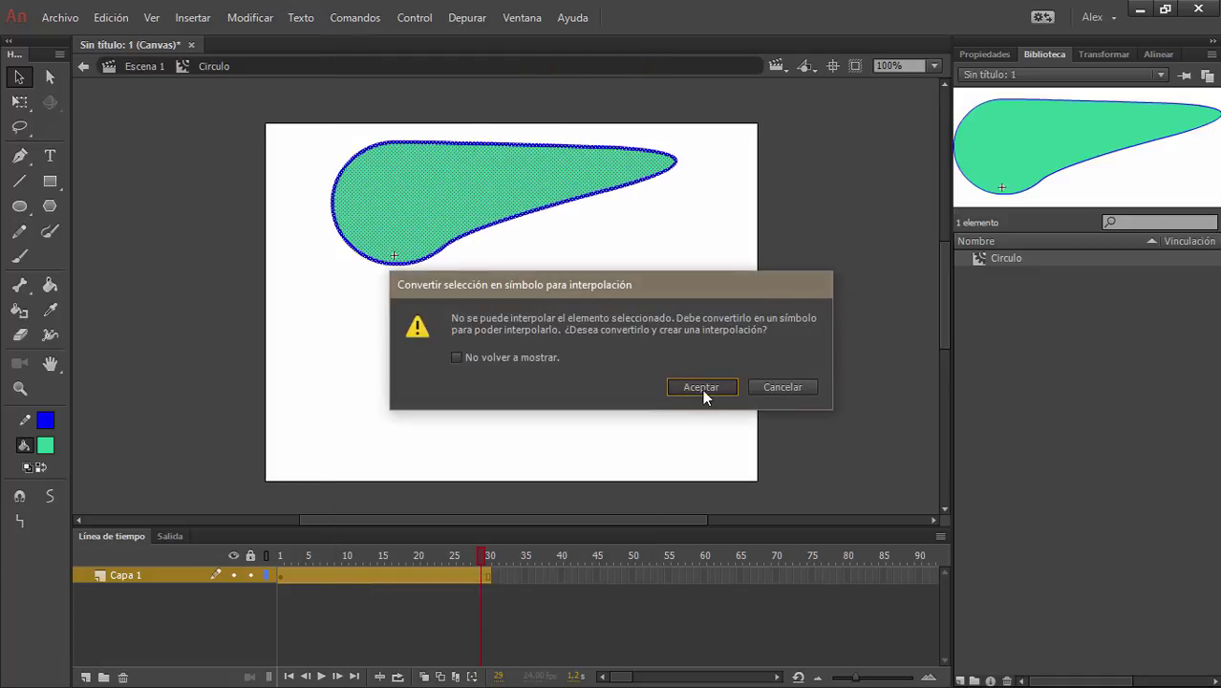
pyautogui.click(701, 388)
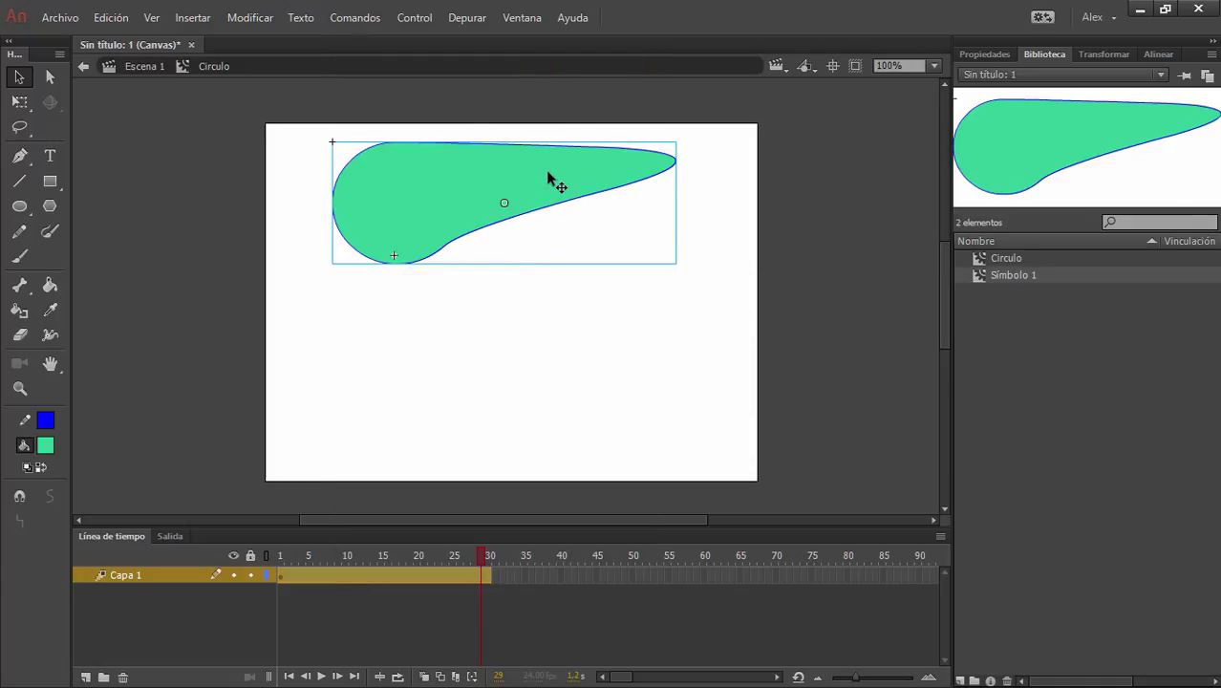
# At frame 30, move the tweened shape straight down to the lower part of the stage and scrub the timeline to check the motion.
pyautogui.moveTo(476, 552); pyautogui.dragTo(485, 585)
pyautogui.click(488, 576)
pyautogui.click(487, 576)
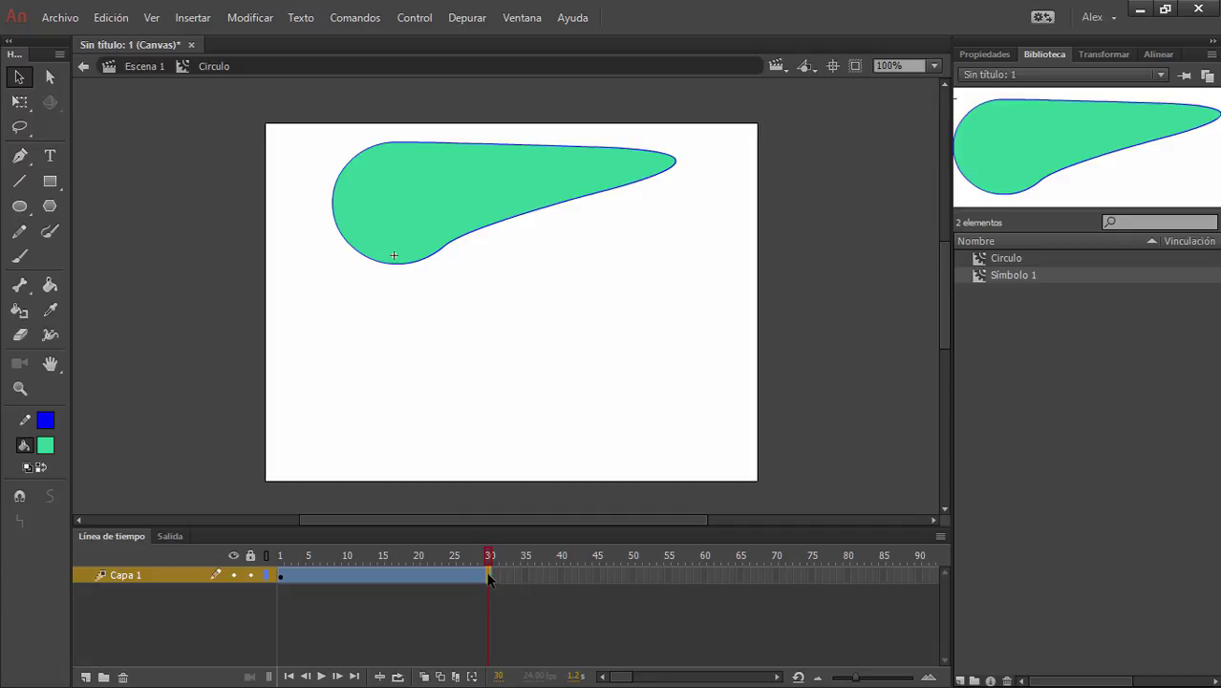
pyautogui.click(573, 201)
pyautogui.moveTo(572, 200); pyautogui.dragTo(579, 371)
pyautogui.click(587, 576)
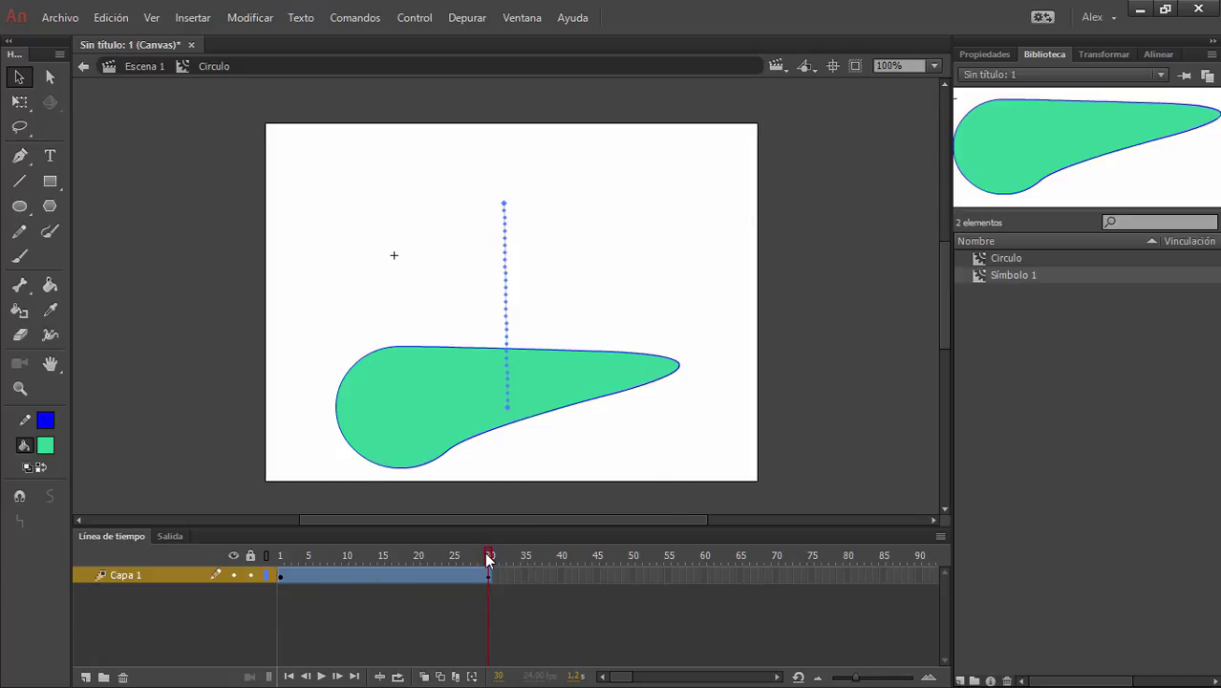
pyautogui.moveTo(488, 559); pyautogui.dragTo(520, 542)
# Compare the Escena 1 timeline with Circulo's inner timeline, ending back in the main scene with nothing selected.
pyautogui.click(143, 67)
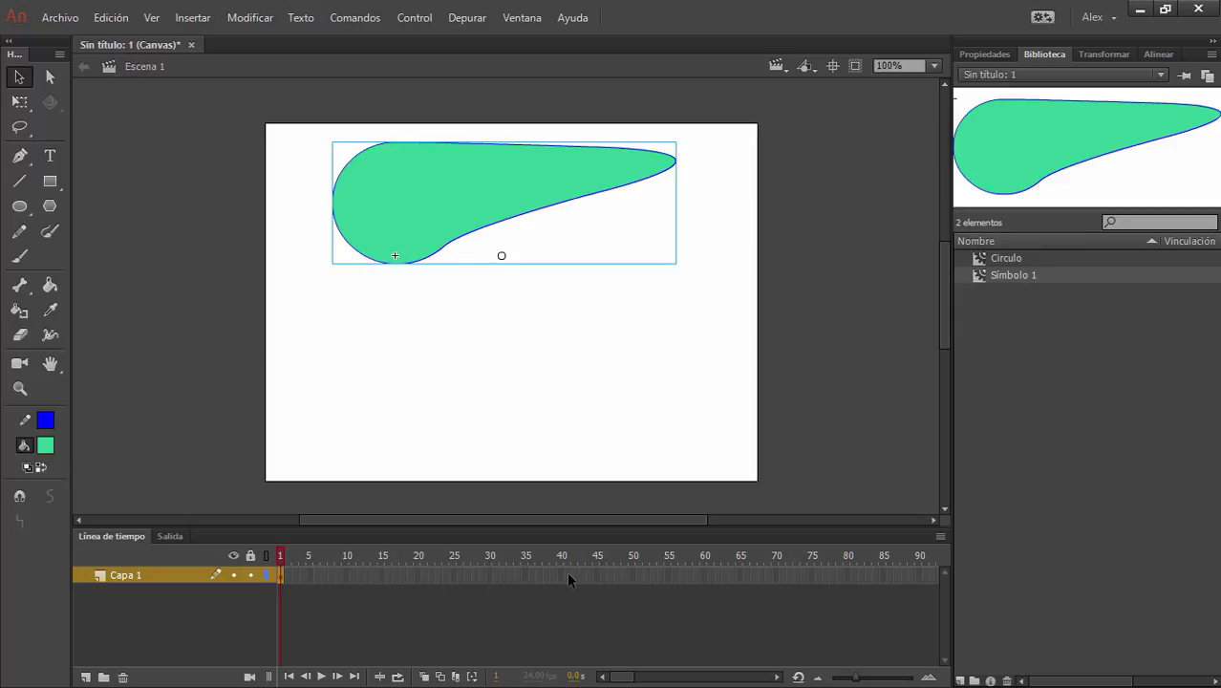
pyautogui.doubleClick(498, 174)
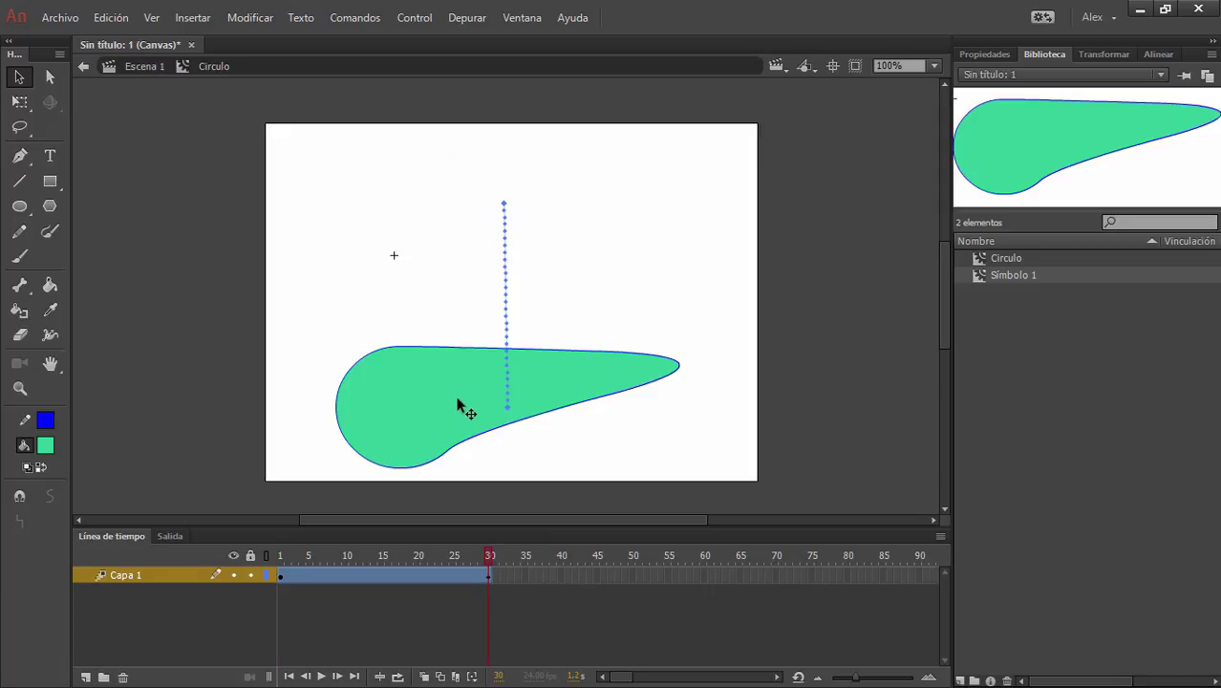
pyautogui.click(84, 67)
pyautogui.click(798, 428)
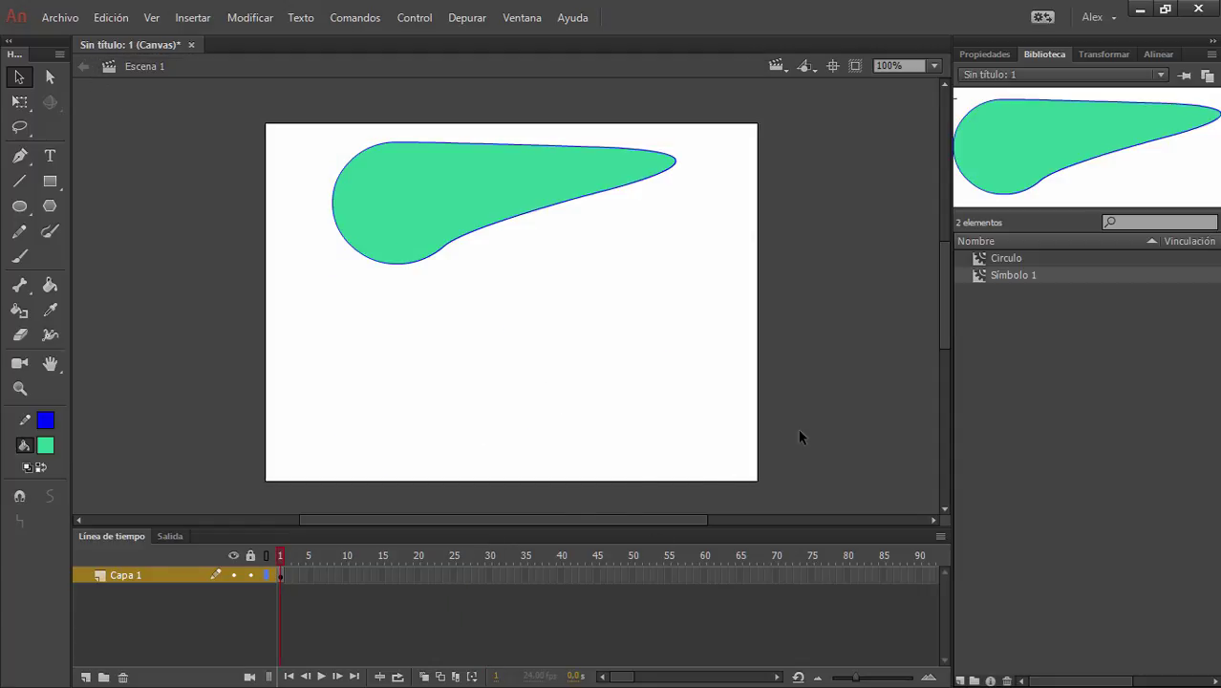
# Test the animation in the browser, then return to Animate and bring the timeline back into view.
pyautogui.hotkey('ctrl', 'Return')
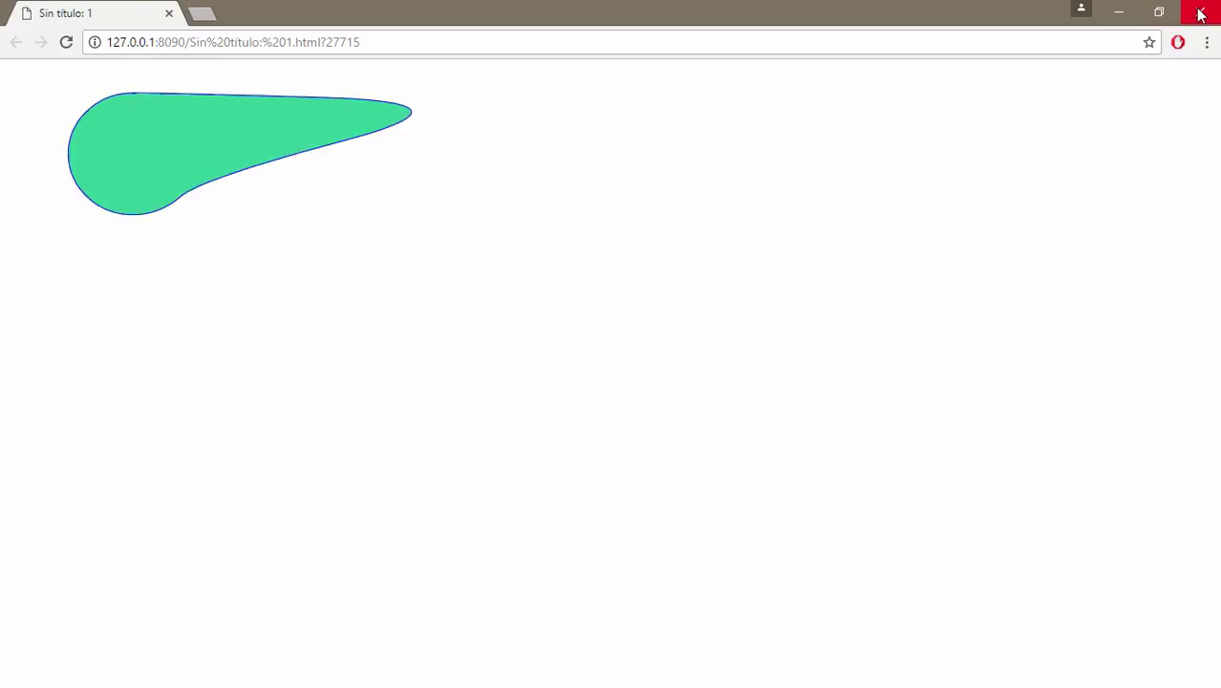
pyautogui.click(1119, 13)
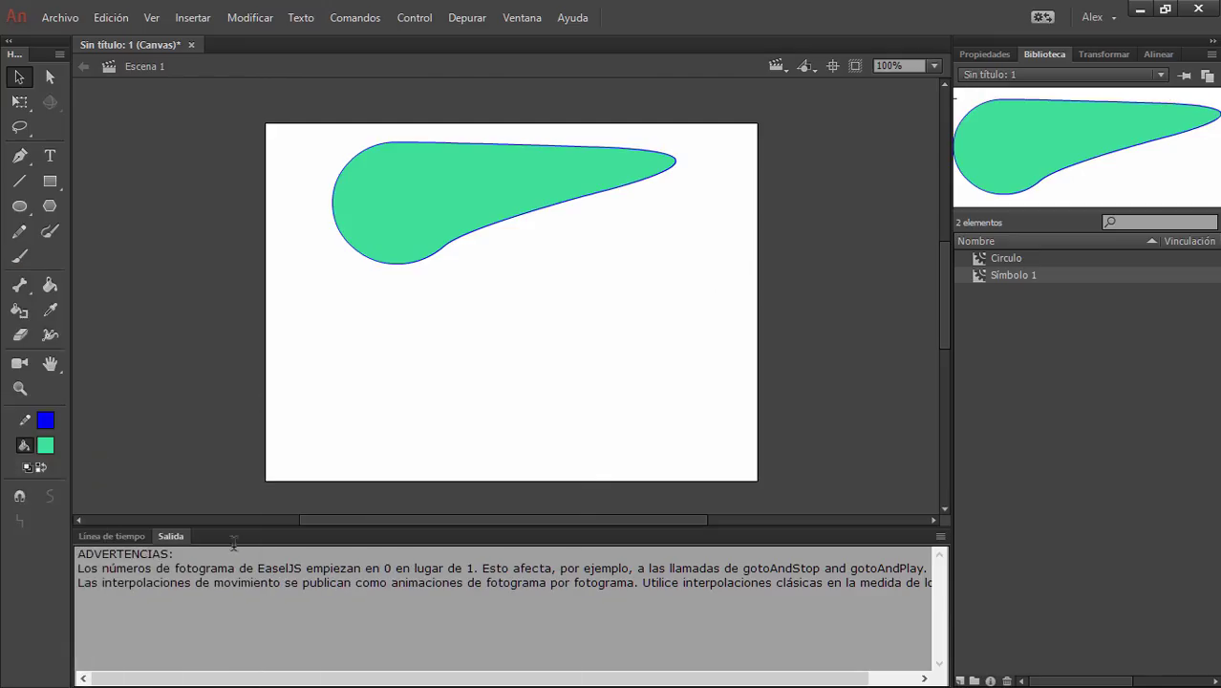
pyautogui.click(122, 539)
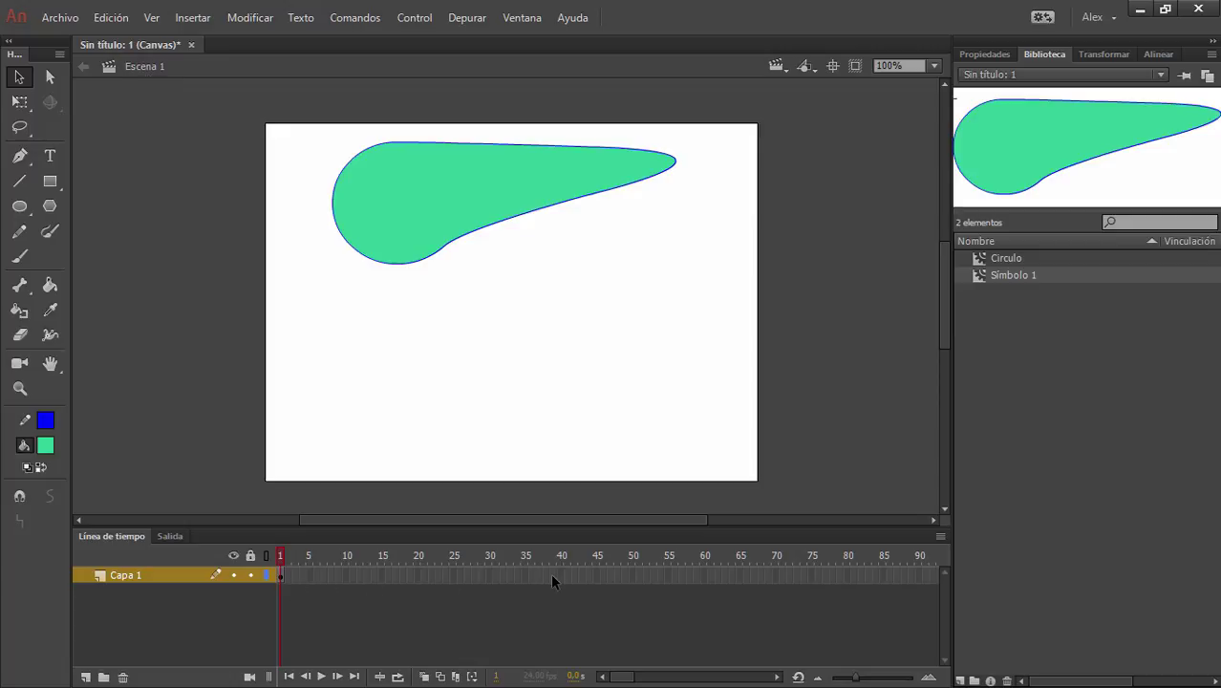
# Open Circulo in place again, scrub its tween back to frame 1, and return to Escena 1.
pyautogui.click(447, 170)
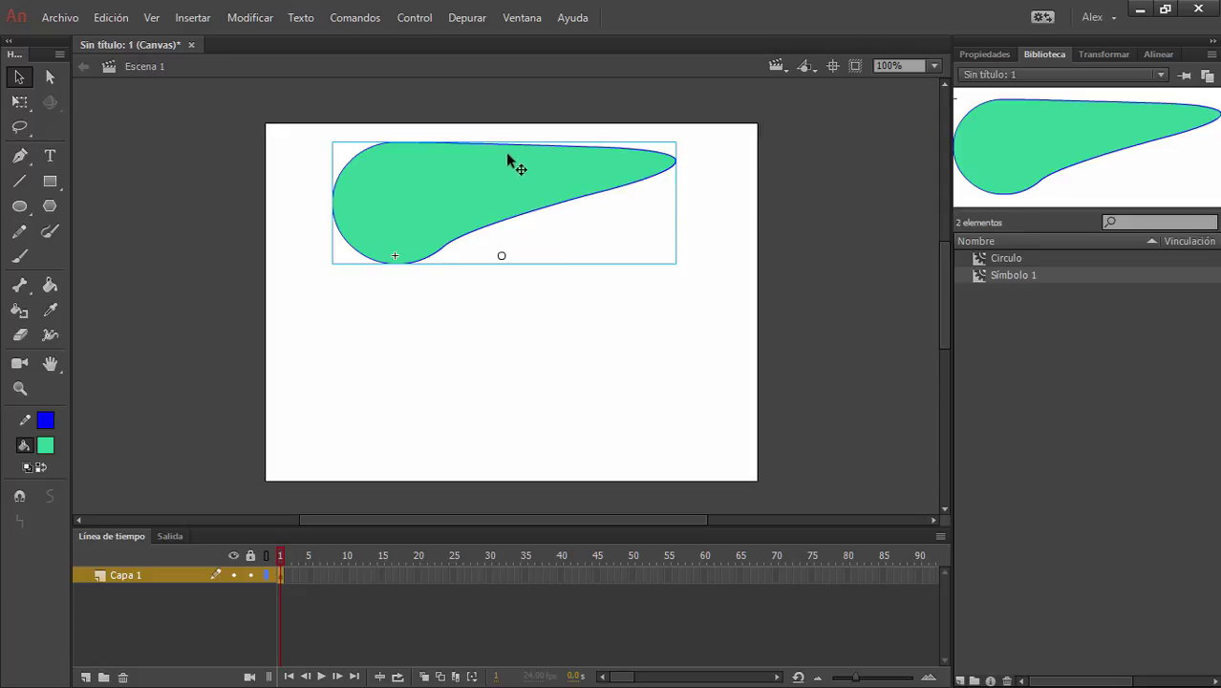
pyautogui.doubleClick(478, 199)
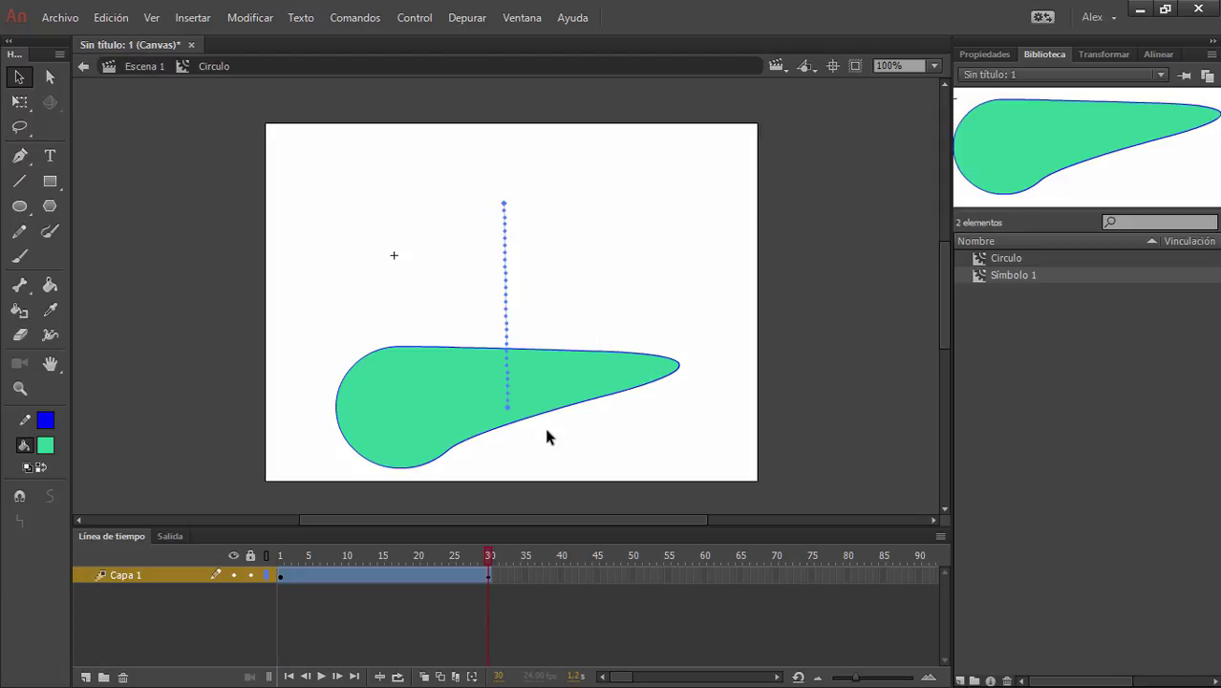
pyautogui.moveTo(475, 554); pyautogui.dragTo(232, 524)
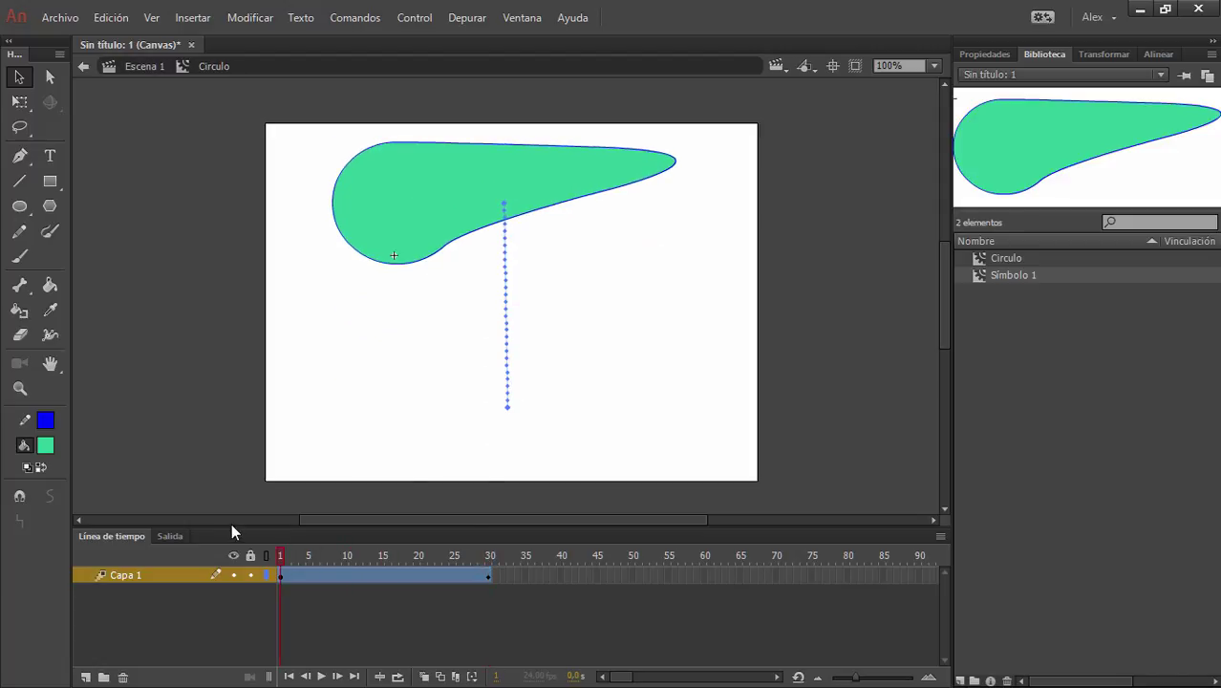
pyautogui.click(143, 65)
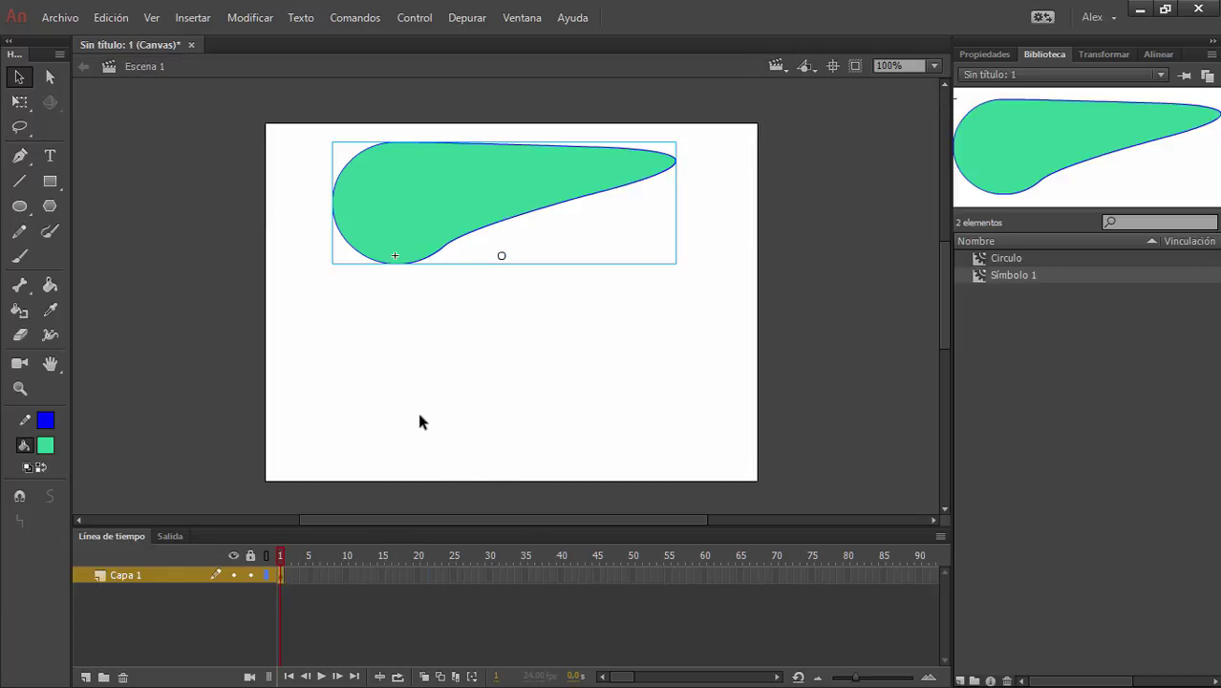
# Try to give the Circulo instance on the stage the instance name el-circulo.
pyautogui.moveTo(267, 104); pyautogui.dragTo(722, 336)
pyautogui.click(975, 54)
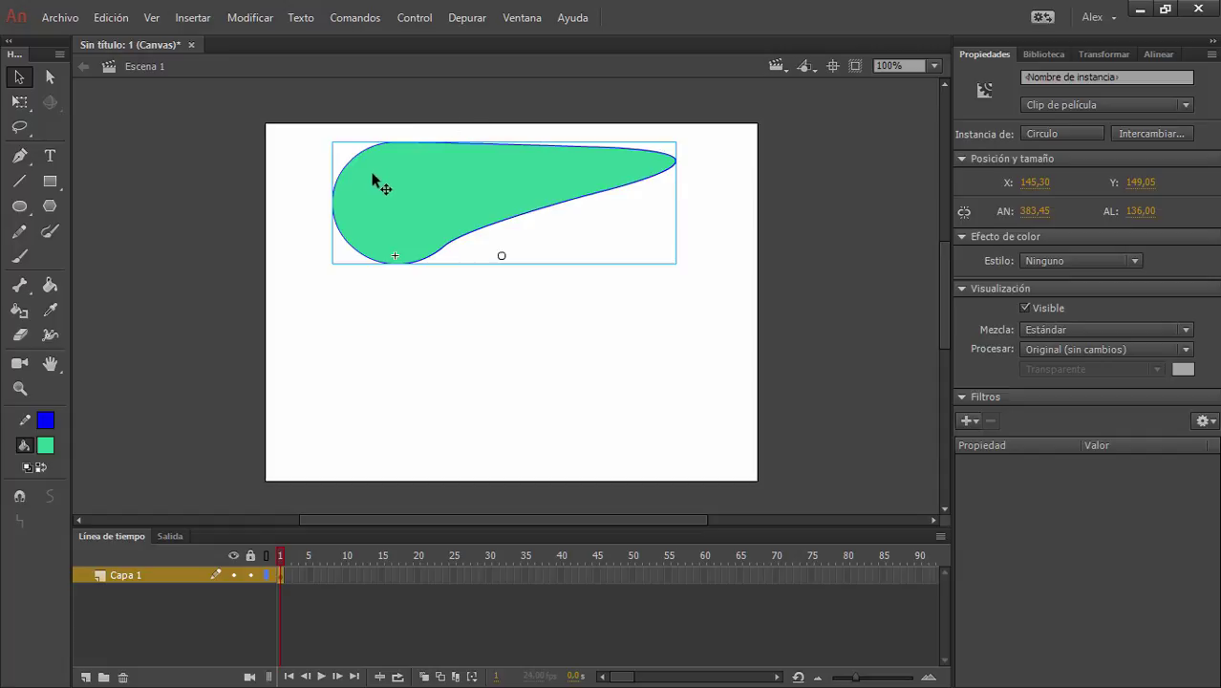
pyautogui.click(1018, 76)
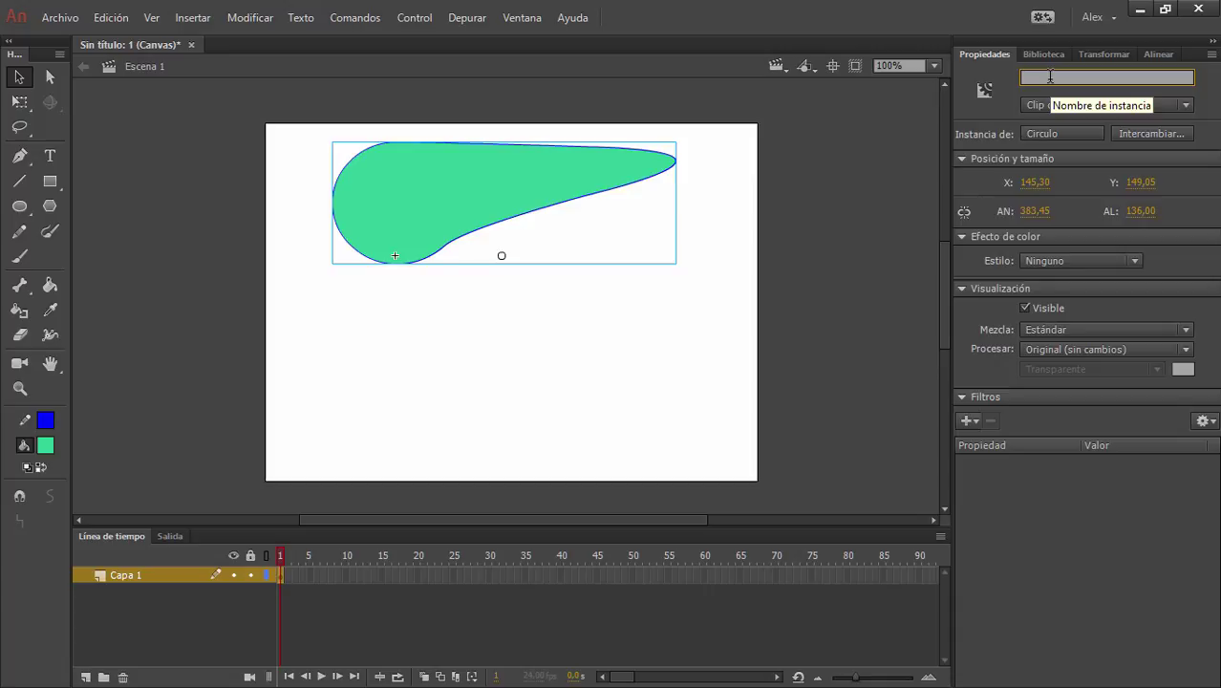
pyautogui.write('mi')
pyautogui.press('BackSpace')
pyautogui.press('BackSpace')
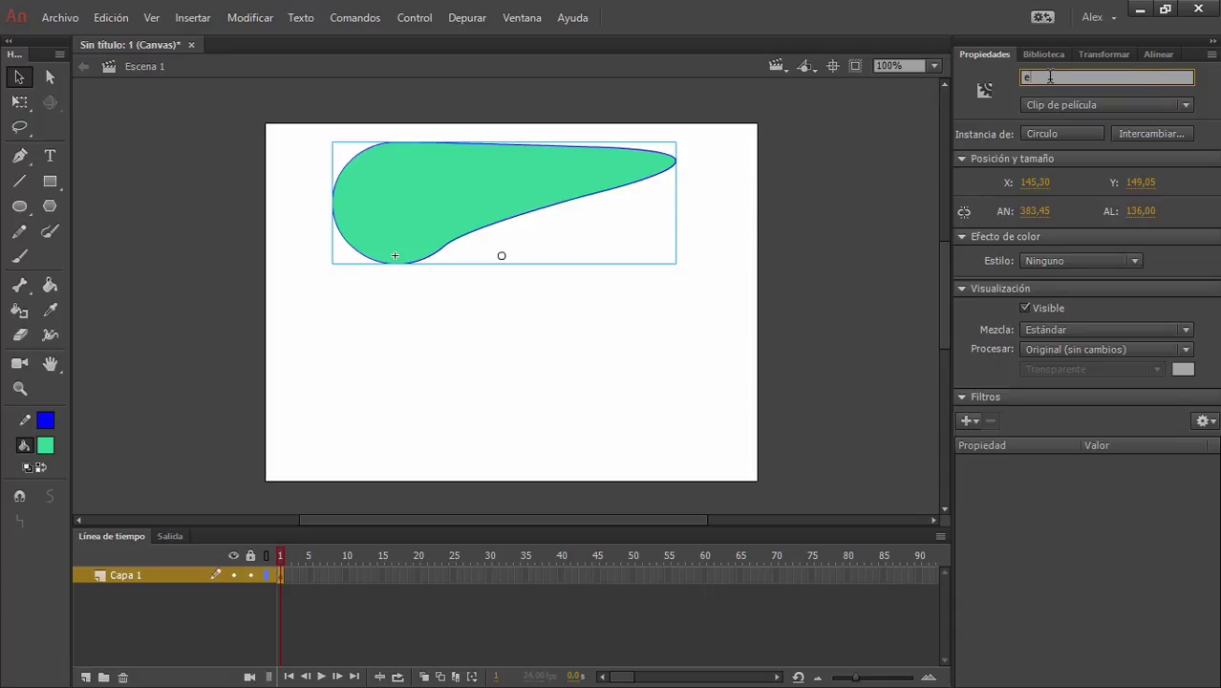
pyautogui.write('el-circulo')
pyautogui.click(513, 207)
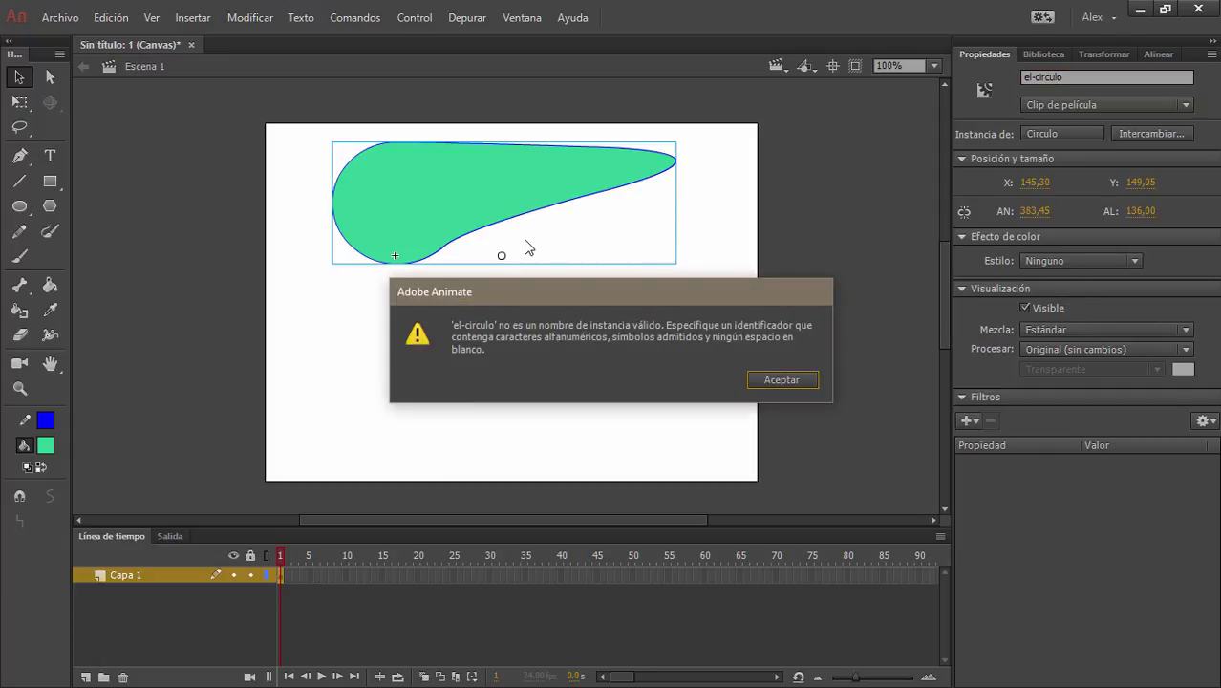
pyautogui.click(780, 379)
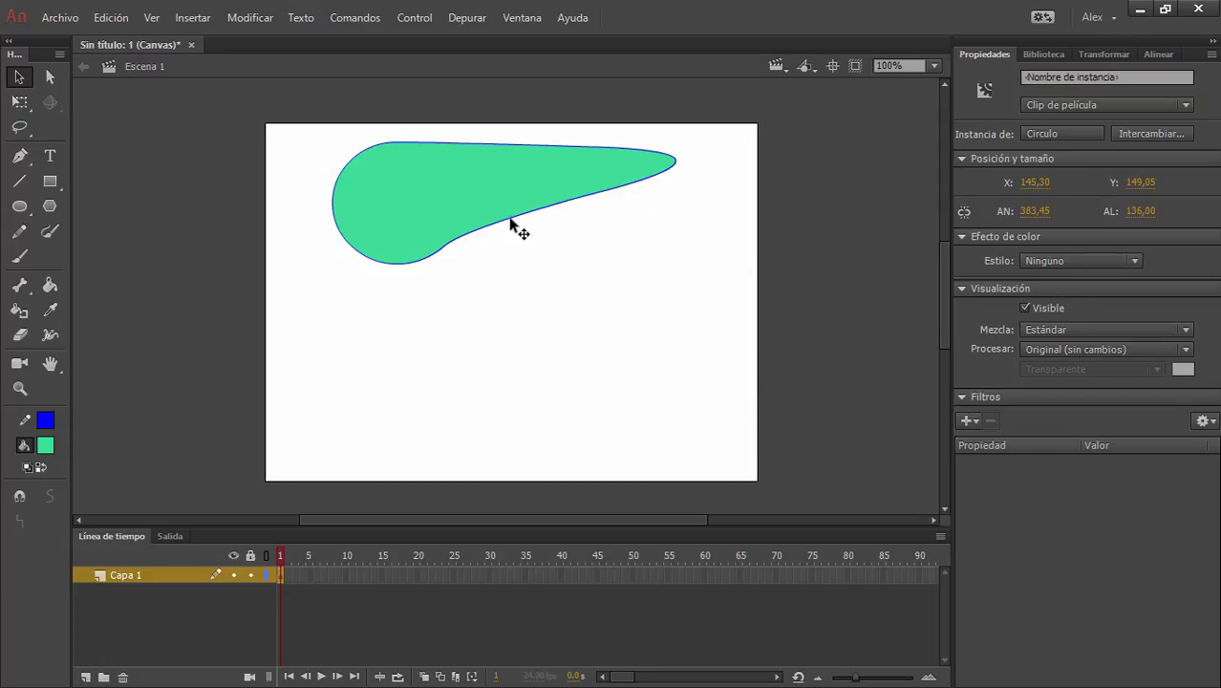
# Select the Circulo instance and set its instance name to CIRCULOS.
pyautogui.click(460, 191)
pyautogui.click(1143, 74)
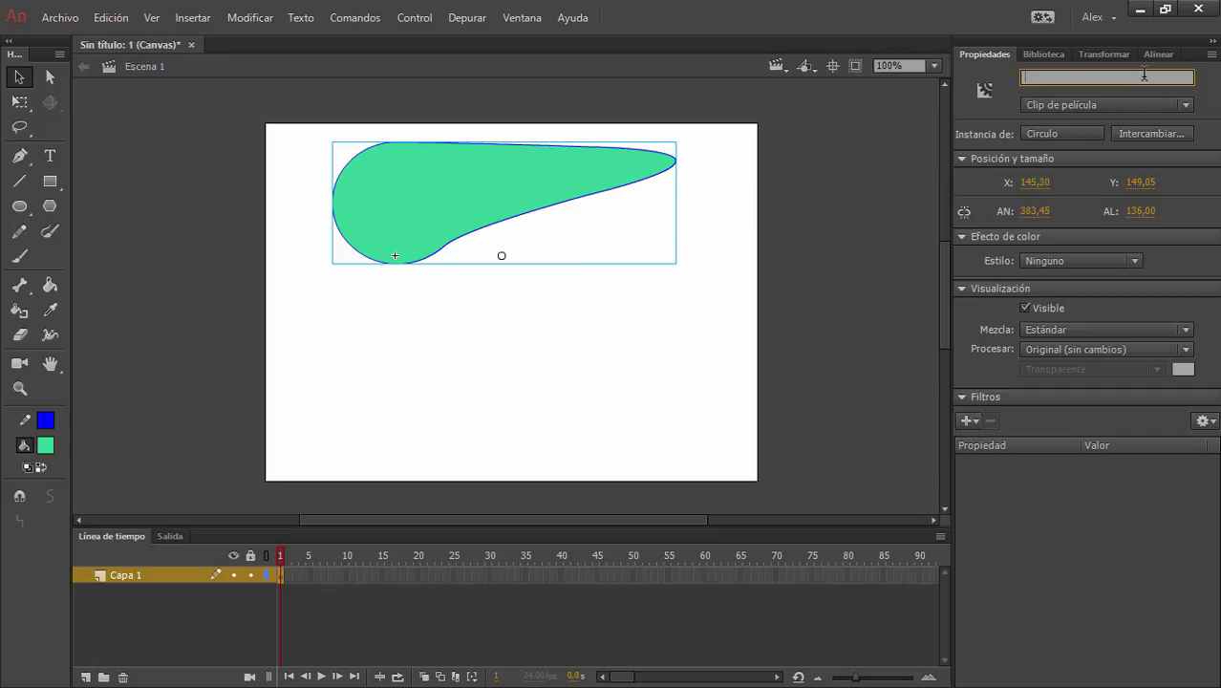
pyautogui.write('c')
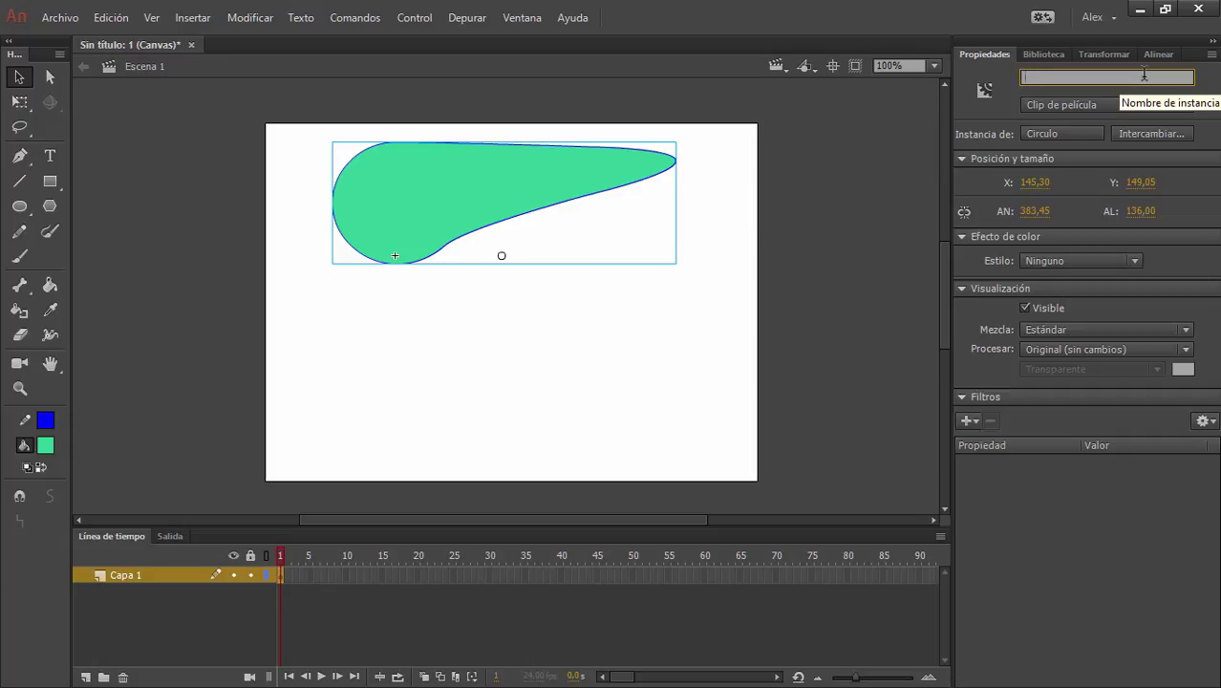
pyautogui.write('CIRCULOS')
pyautogui.press('Return')
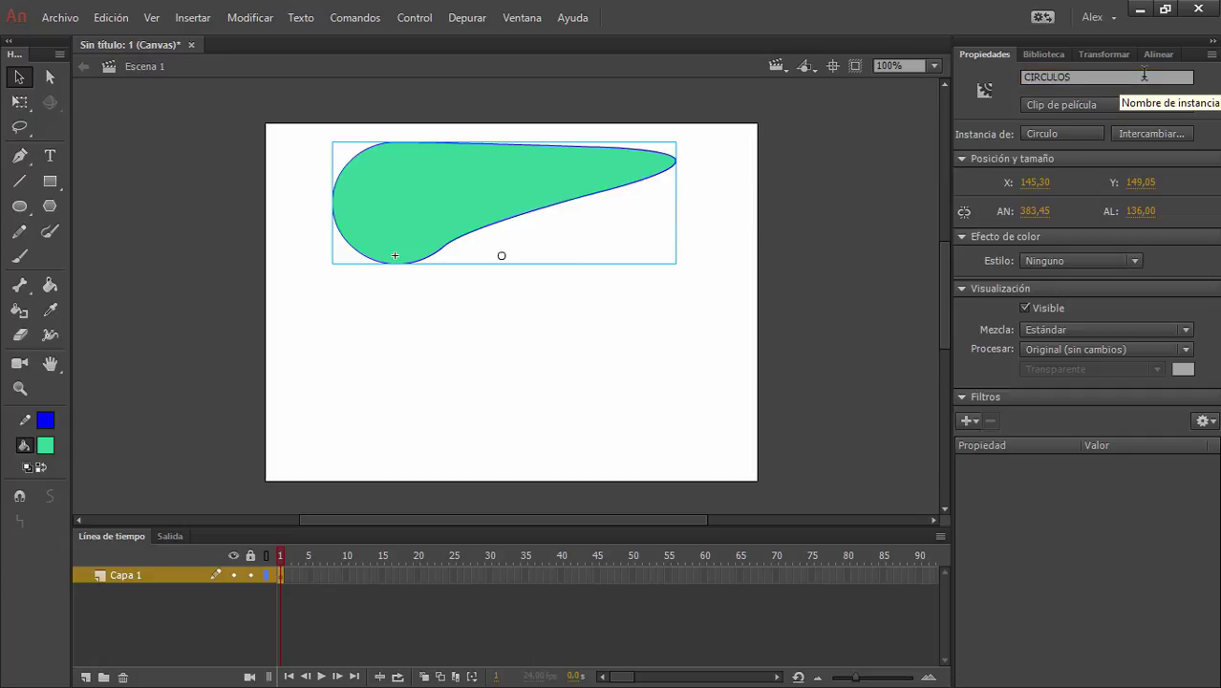
# Move the CIRCULOS instance down to the lower half of the stage, at about X 156, Y 321.
pyautogui.moveTo(477, 167); pyautogui.dragTo(475, 282)
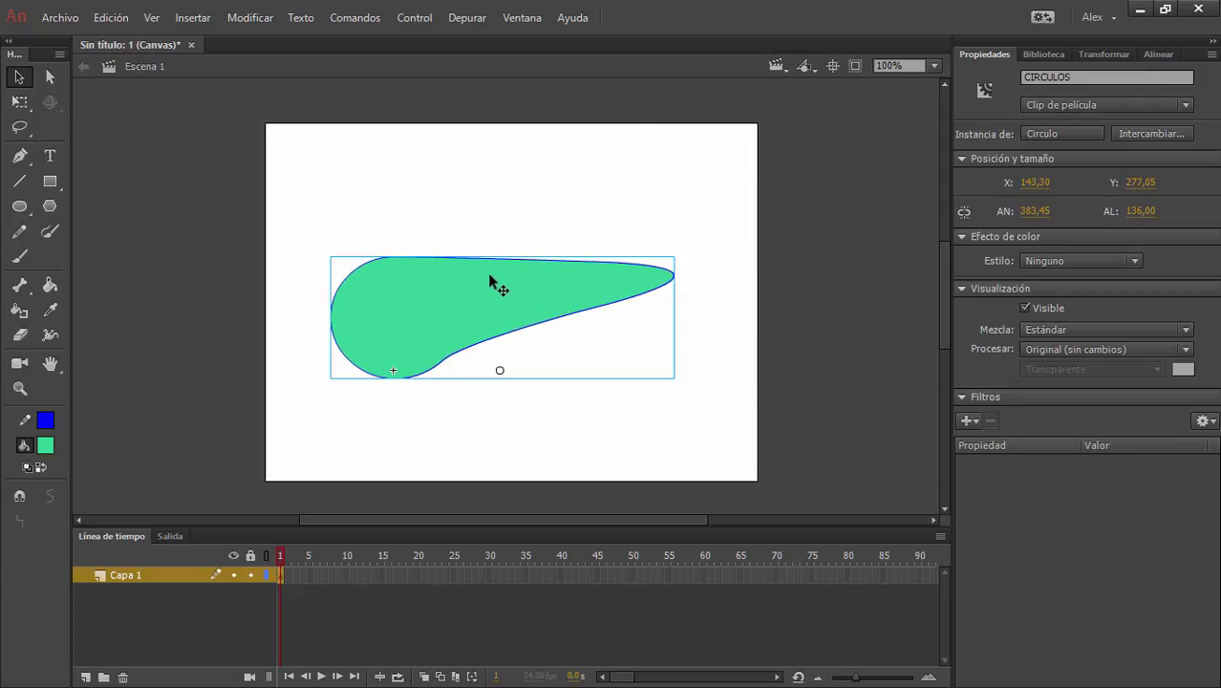
pyautogui.click(562, 223)
pyautogui.click(497, 285)
pyautogui.moveTo(454, 285); pyautogui.dragTo(467, 325)
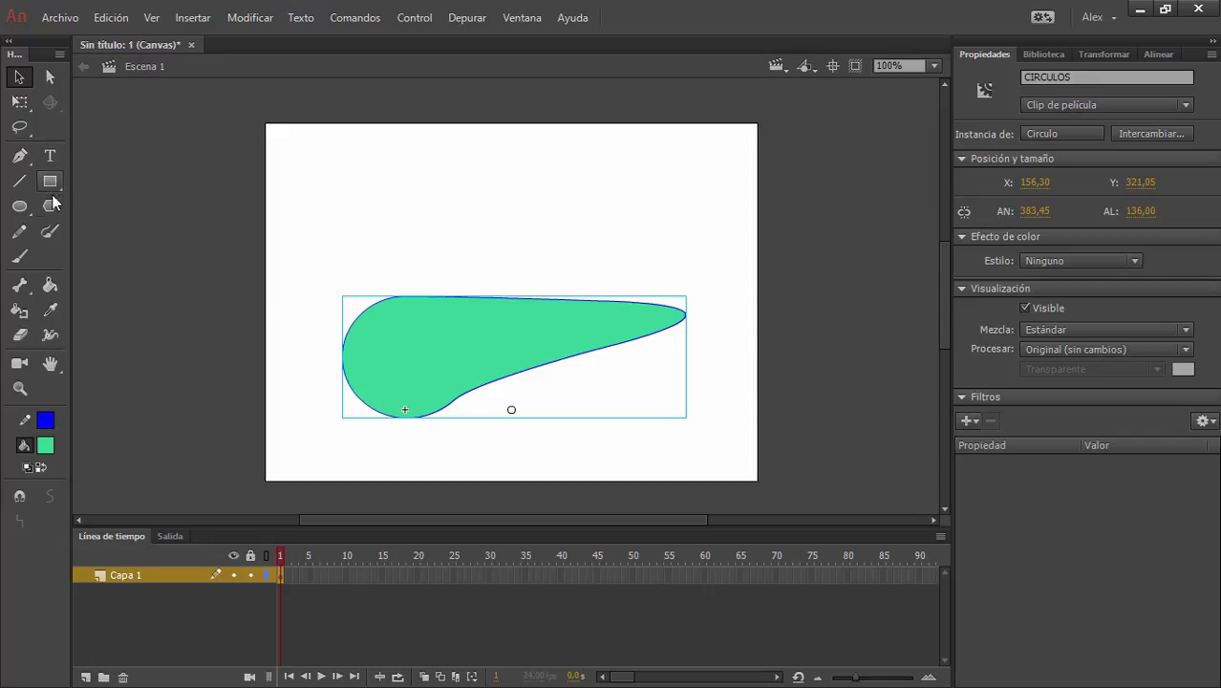
# Draw an ellipse about 193 by 95 px above the instance, select its fill to view its properties, and delete the ellipse.
pyautogui.click(20, 209)
pyautogui.moveTo(338, 189); pyautogui.dragTo(511, 274)
pyautogui.press('v')
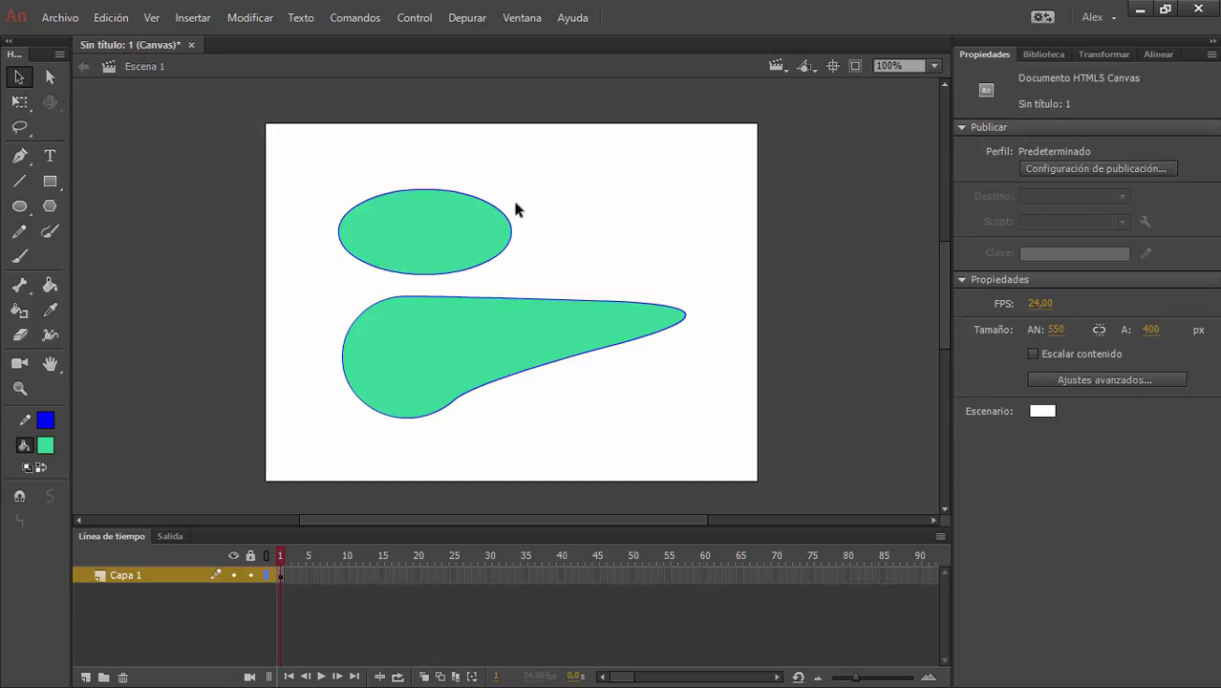
pyautogui.click(451, 211)
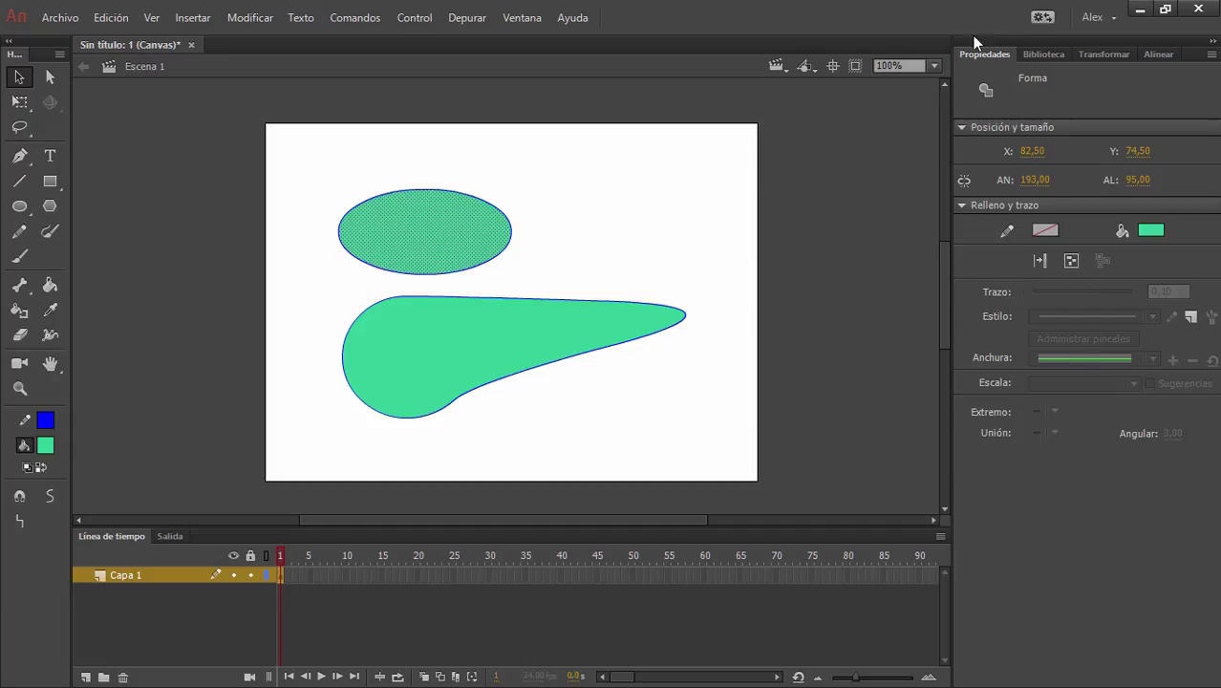
pyautogui.moveTo(300, 170); pyautogui.dragTo(578, 281)
pyautogui.press('Delete')
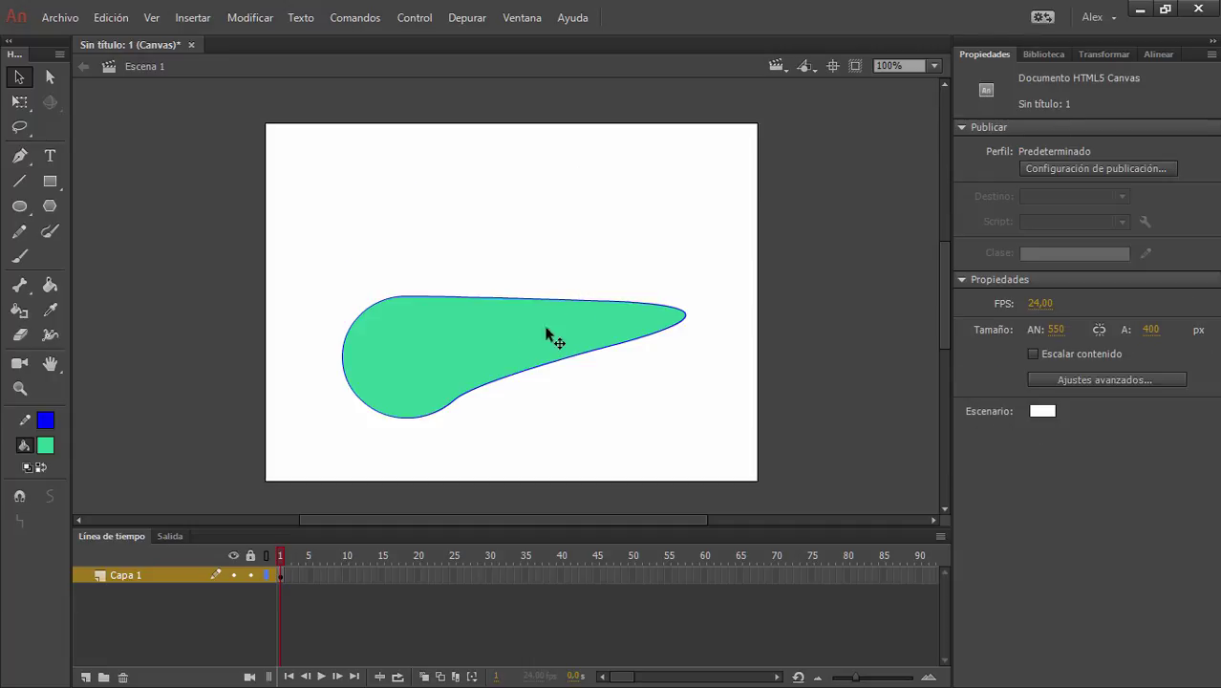
# Select the CIRCULOS instance and examine its available behaviour types and the properties of its Circulo symbol without changing them.
pyautogui.click(517, 353)
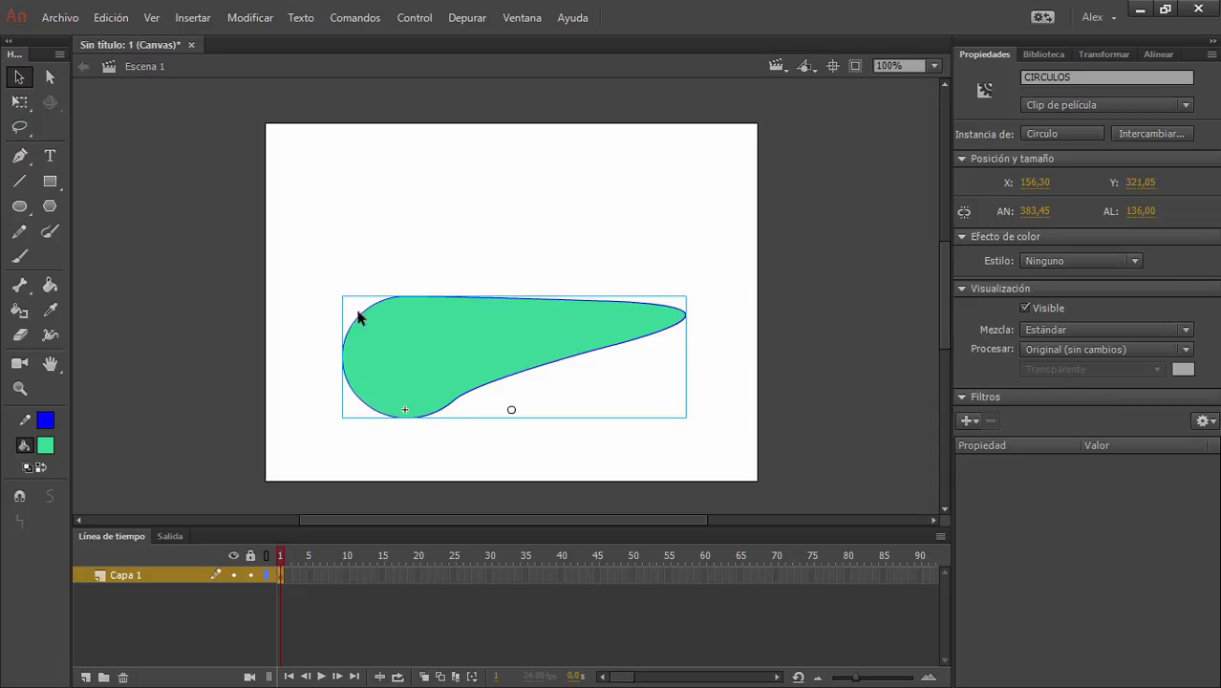
pyautogui.click(1183, 107)
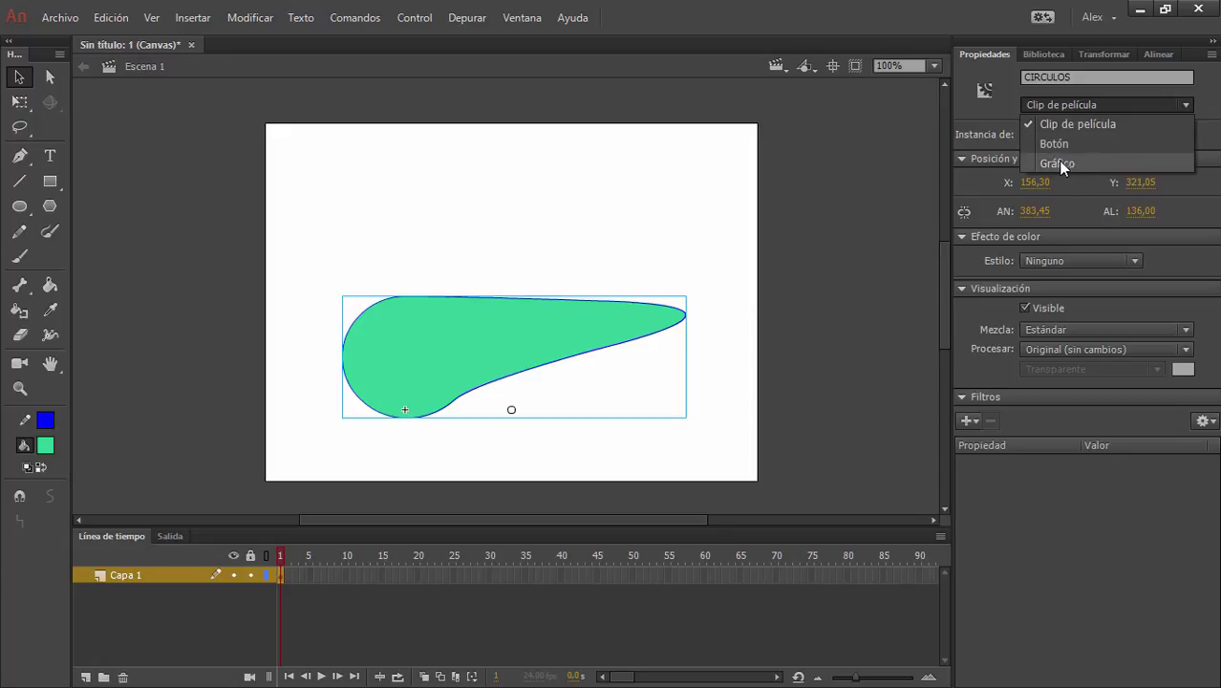
pyautogui.click(1174, 114)
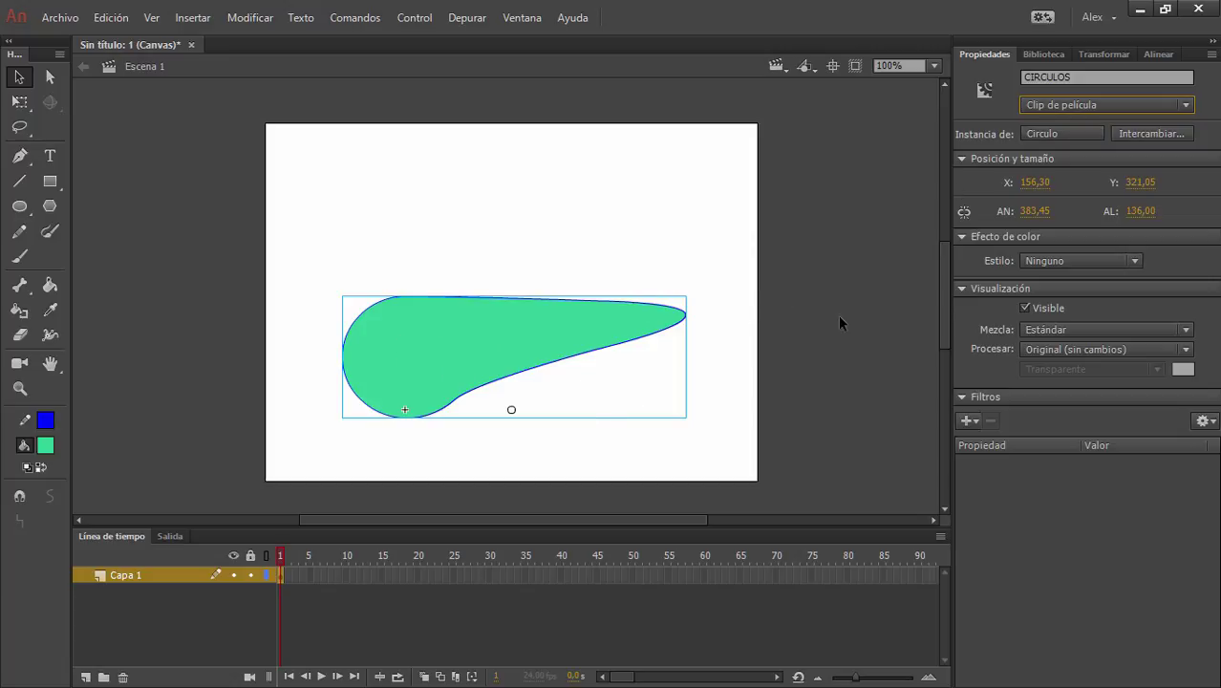
pyautogui.click(1082, 134)
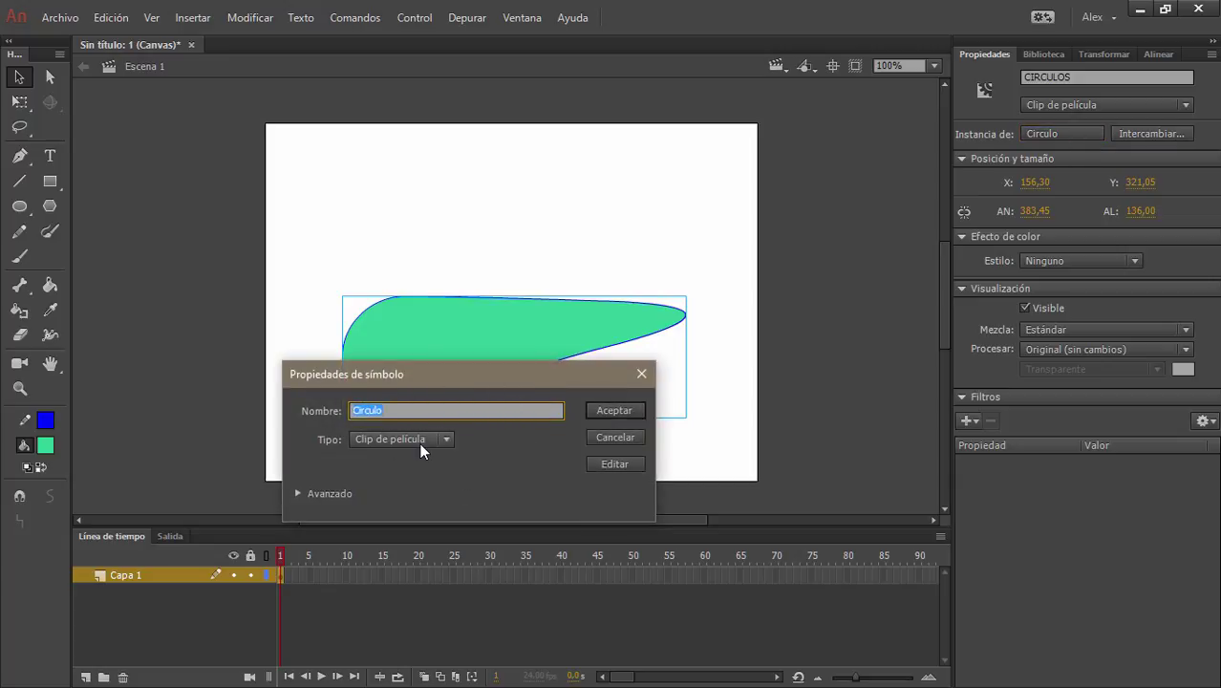
pyautogui.click(313, 491)
pyautogui.click(731, 436)
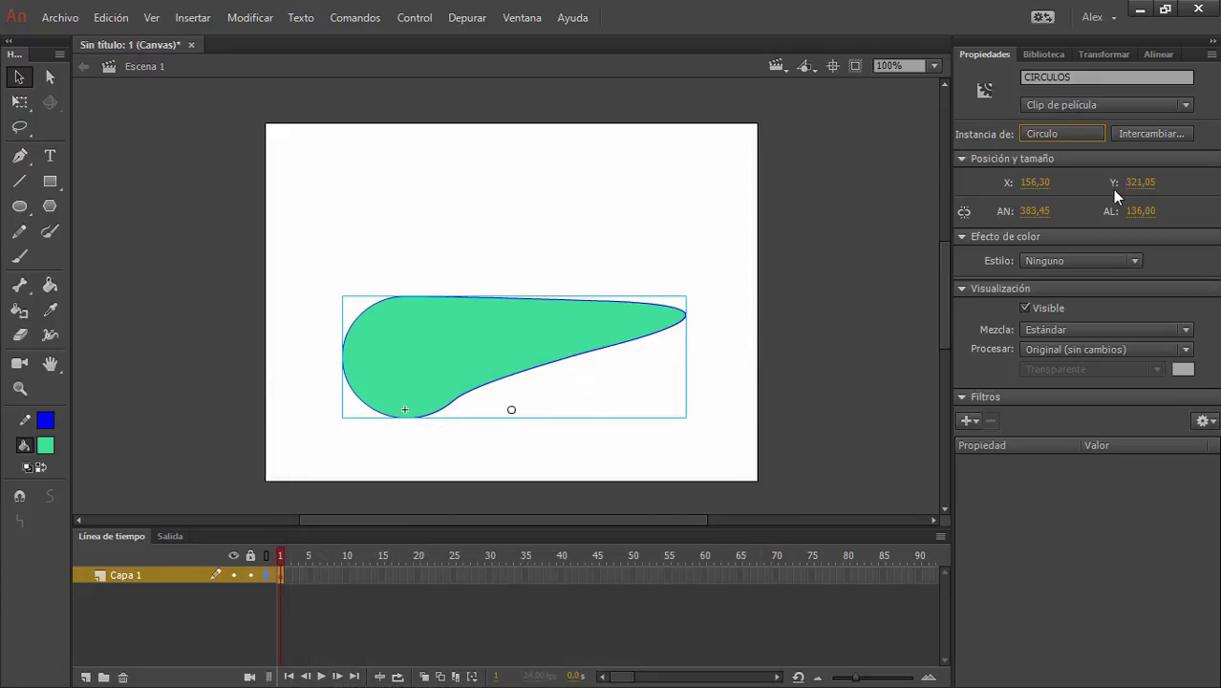
# Examine the symbols available for swapping the CIRCULOS instance, preview Símbolo 1 and cancel the swap.
pyautogui.click(1140, 132)
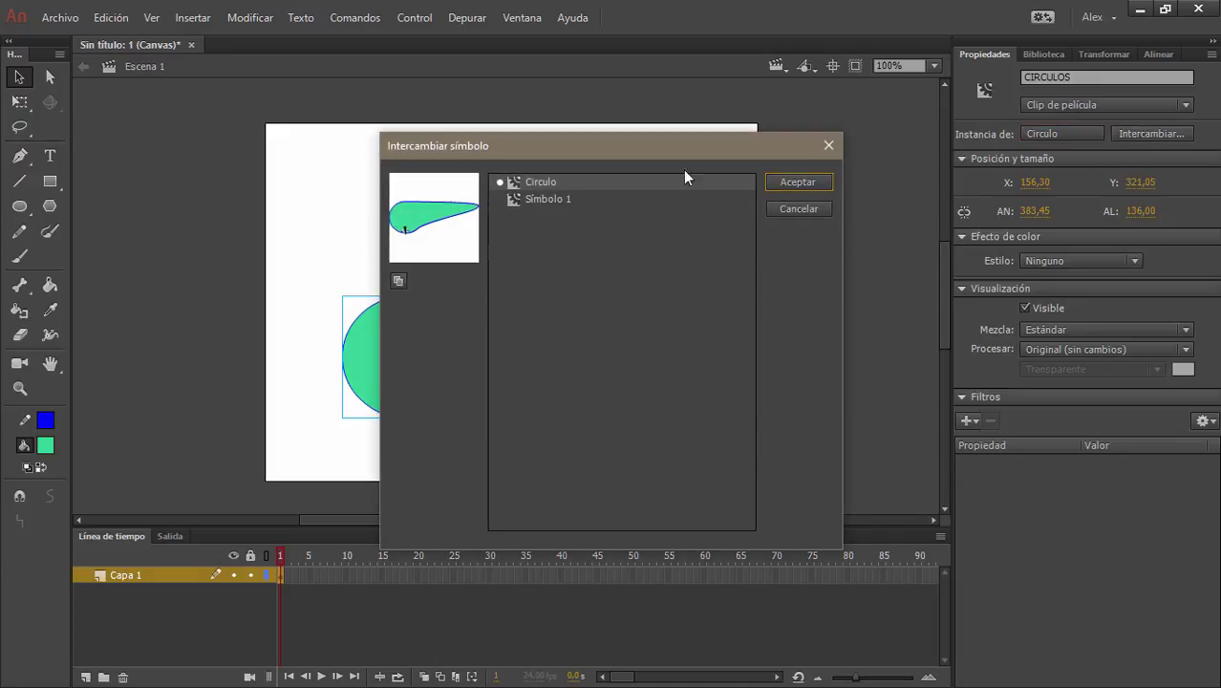
pyautogui.click(522, 200)
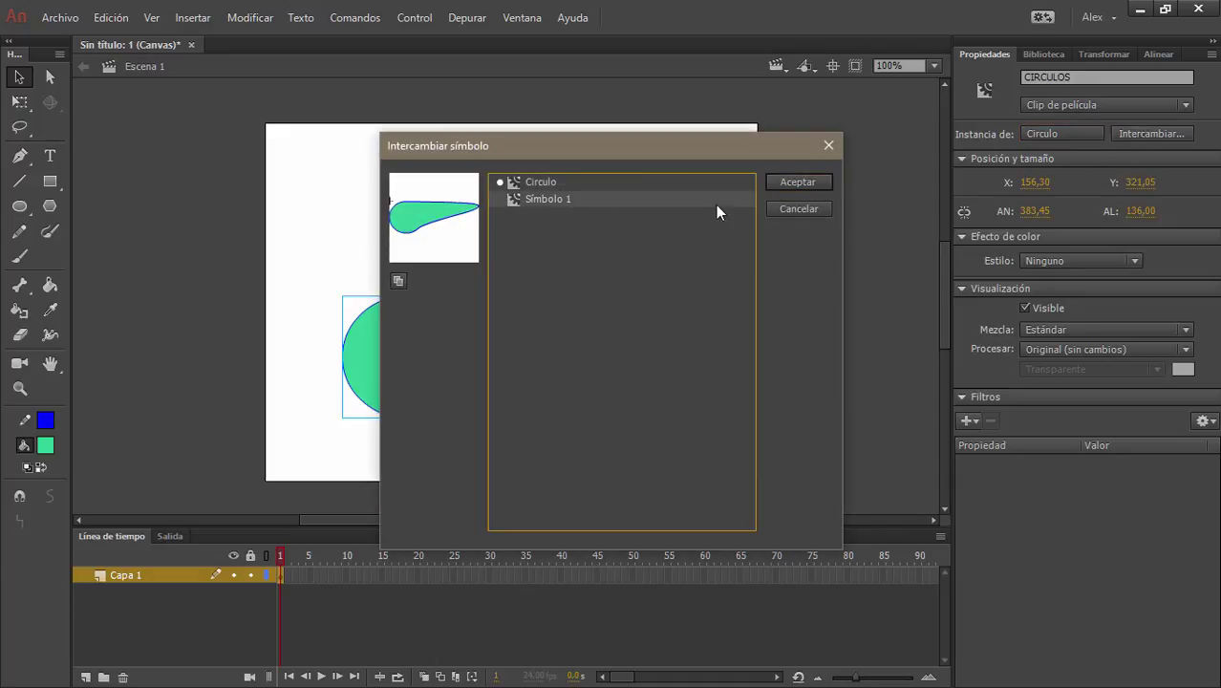
pyautogui.click(809, 214)
# Move the CIRCULOS instance up to about X 89, Y 169 and draw a rectangle about 209 by 136 px below it.
pyautogui.moveTo(507, 328); pyautogui.dragTo(445, 191)
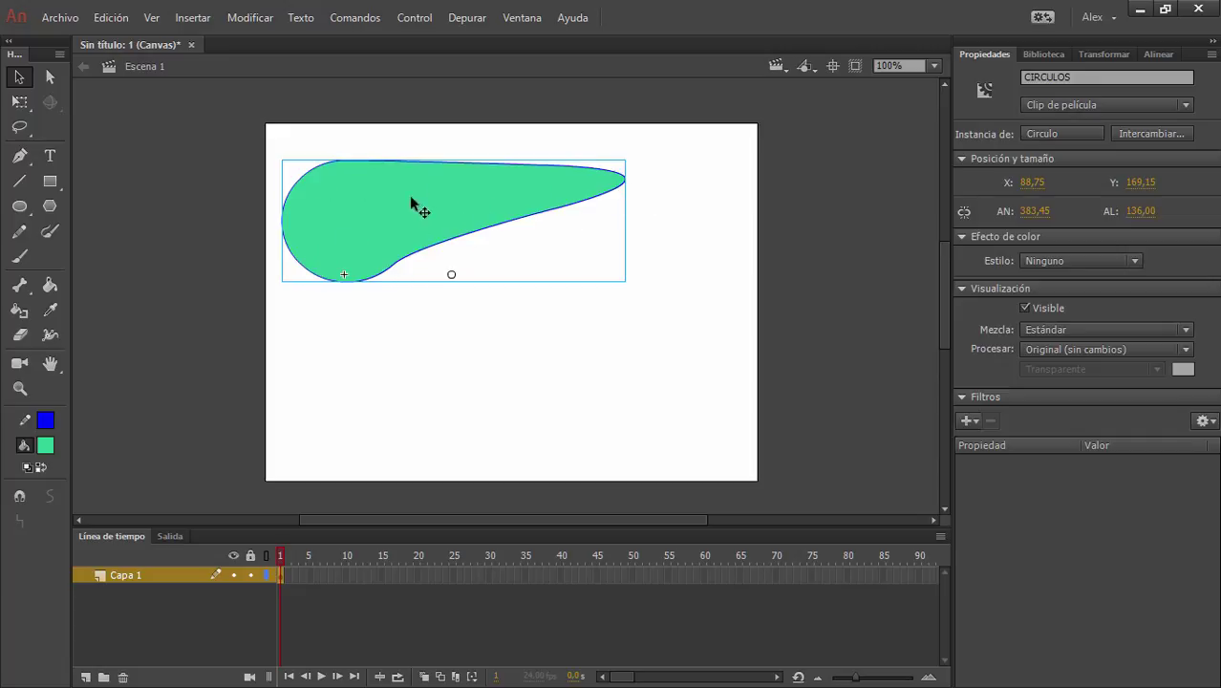
pyautogui.click(731, 377)
pyautogui.click(50, 180)
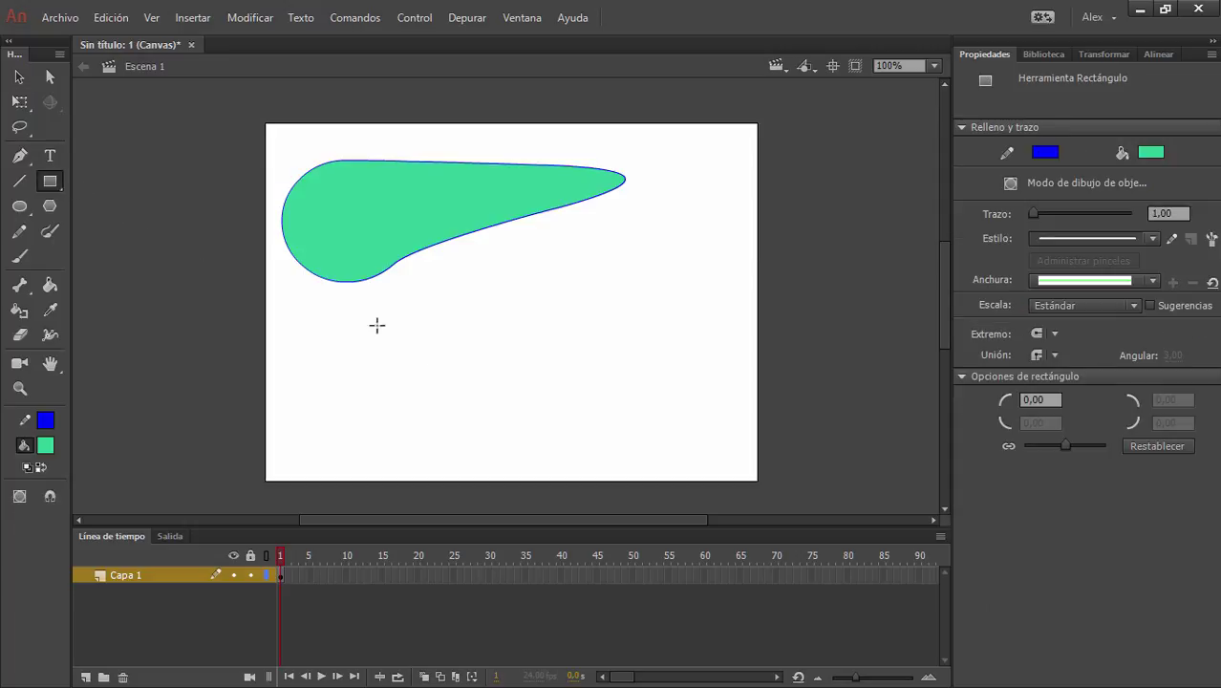
pyautogui.moveTo(376, 326); pyautogui.dragTo(564, 448)
pyautogui.click(20, 76)
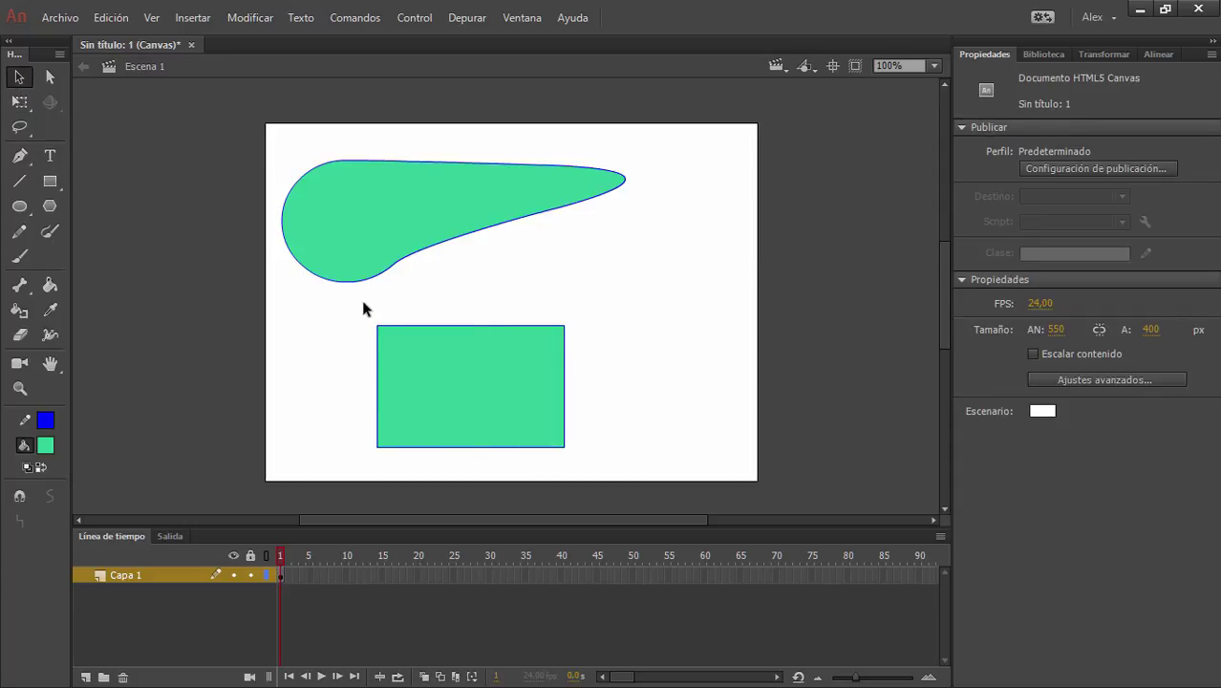
# Convert the whole rectangle, fill and outline, into a movie clip symbol named cuadrado.
pyautogui.moveTo(362, 303); pyautogui.dragTo(607, 494)
pyautogui.press('F8')
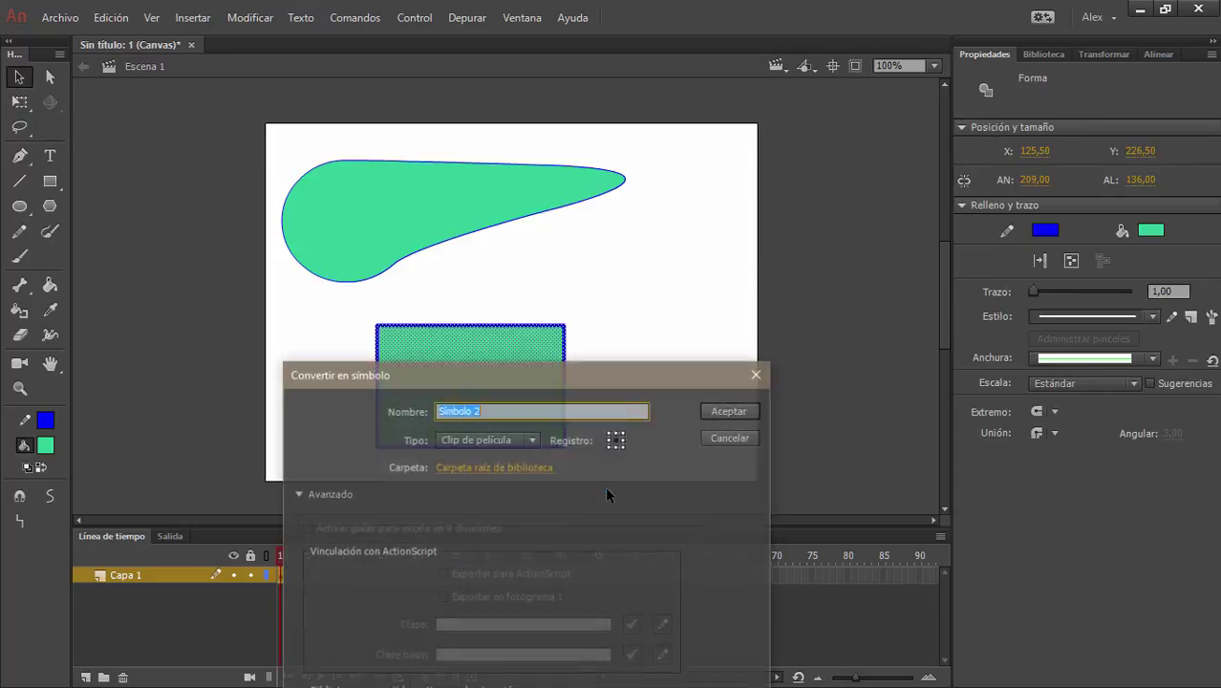
pyautogui.write('cuadrado')
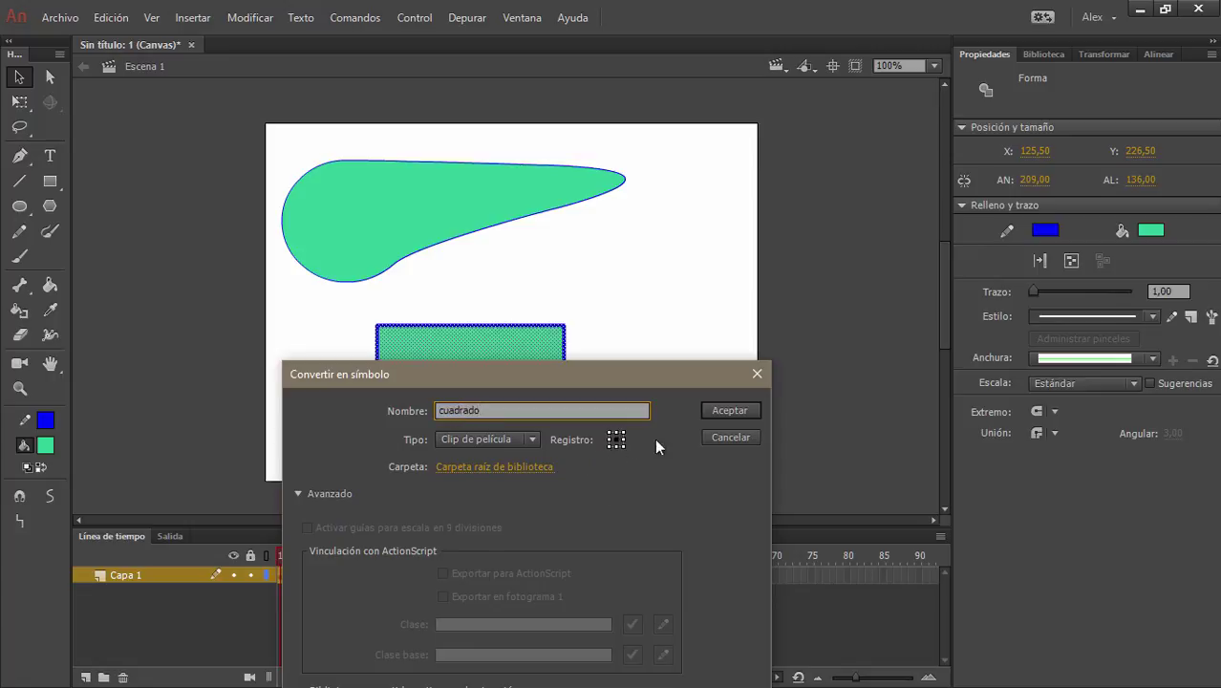
pyautogui.click(720, 409)
# Delete the cuadrado instance from the stage and move the CIRCULOS instance down to about X 81, Y 244.
pyautogui.click(636, 417)
pyautogui.click(550, 382)
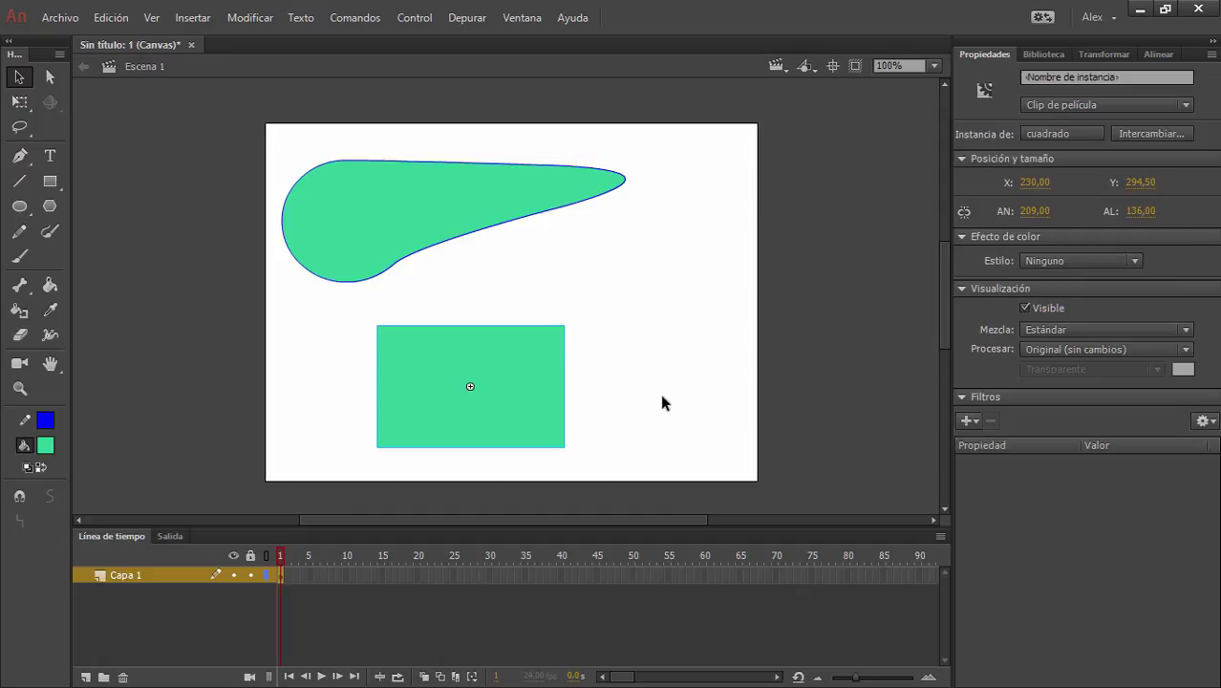
pyautogui.press('Delete')
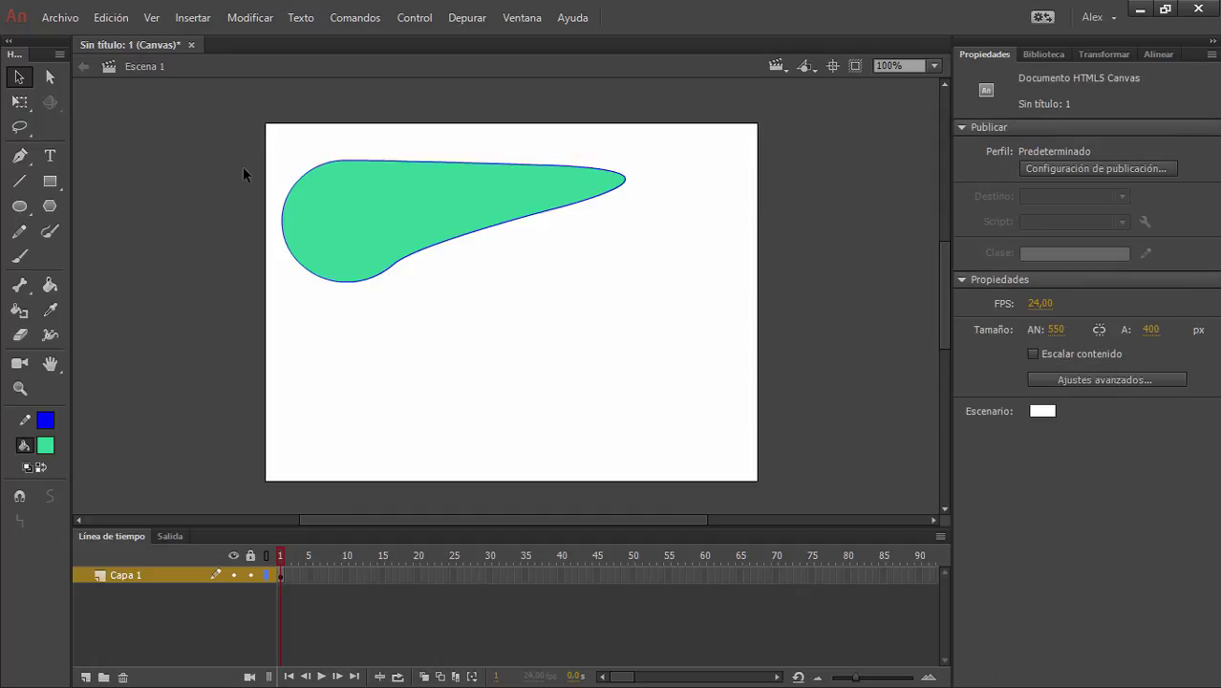
pyautogui.moveTo(437, 188); pyautogui.dragTo(431, 258)
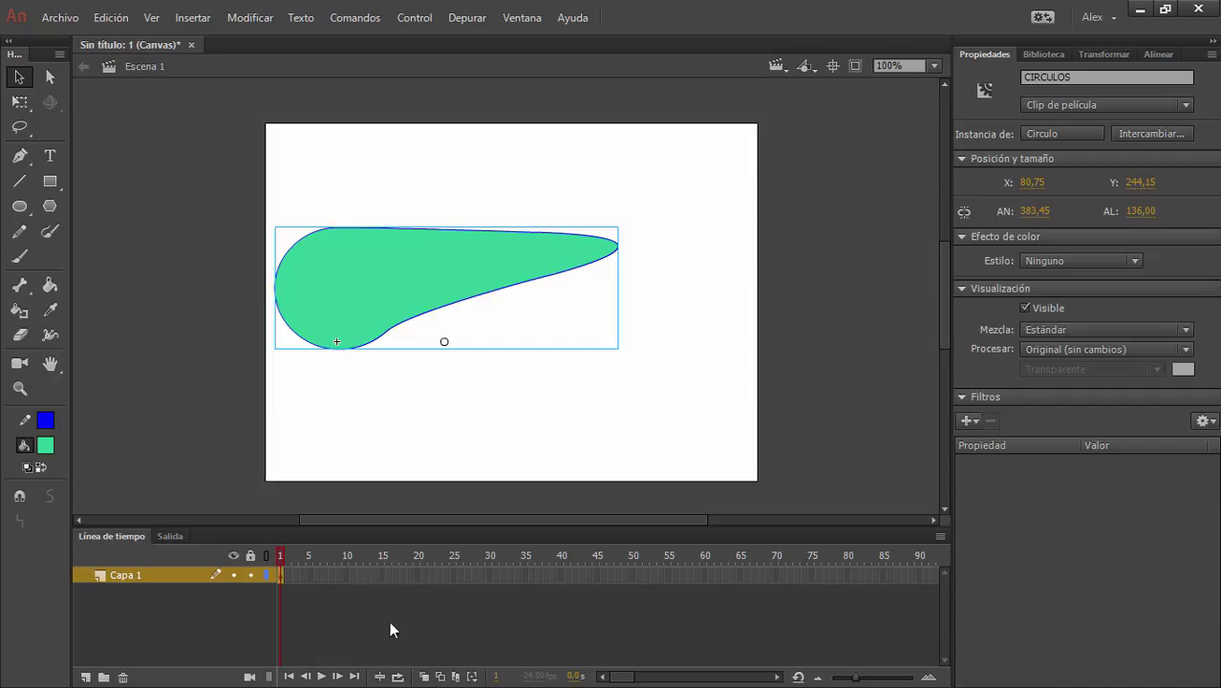
# Swap the symbol of the CIRCULOS instance for cuadrado.
pyautogui.click(489, 574)
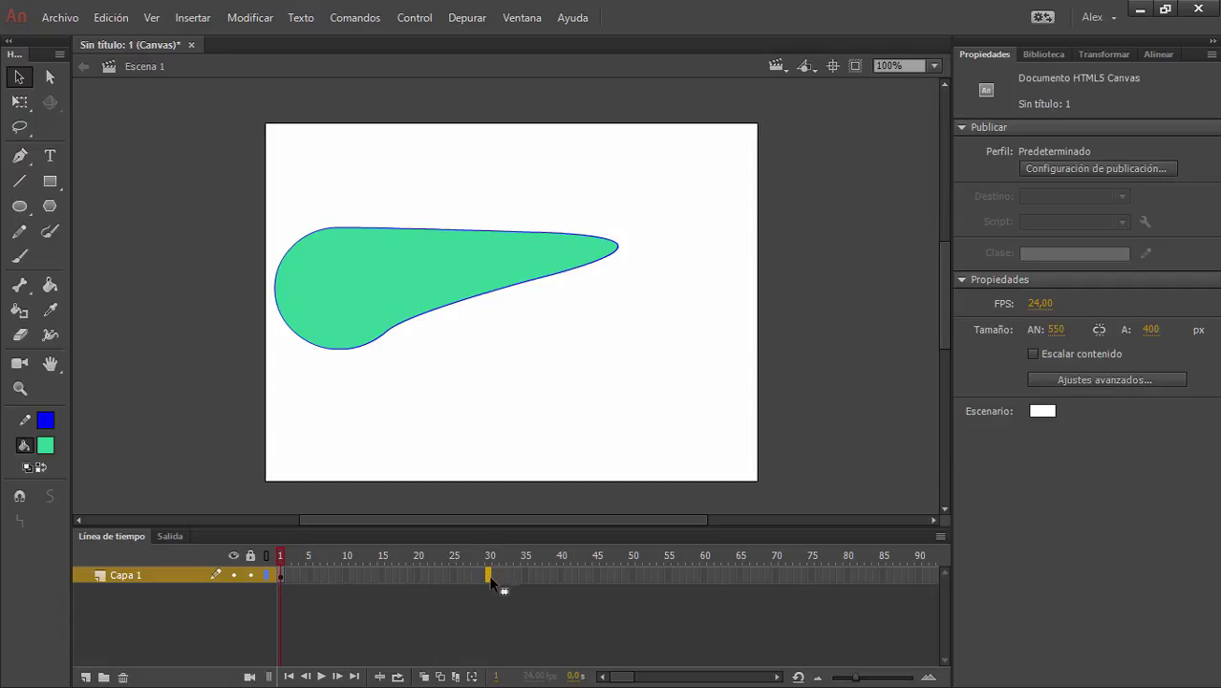
pyautogui.click(330, 264)
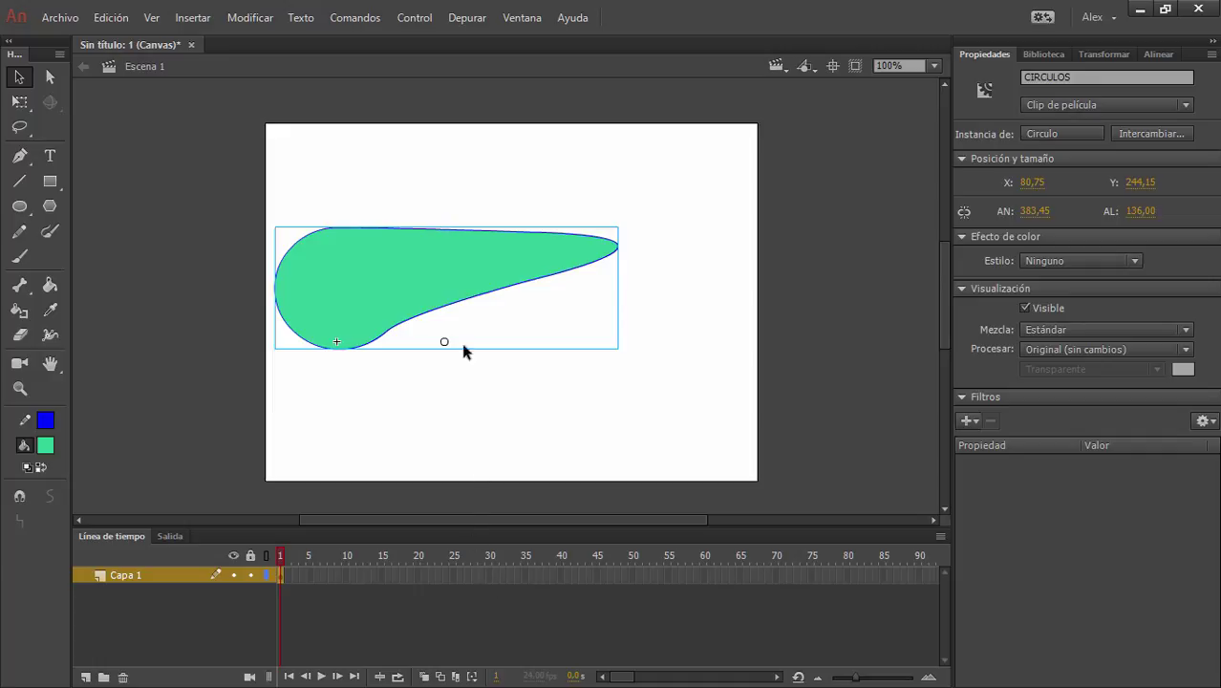
pyautogui.click(1135, 136)
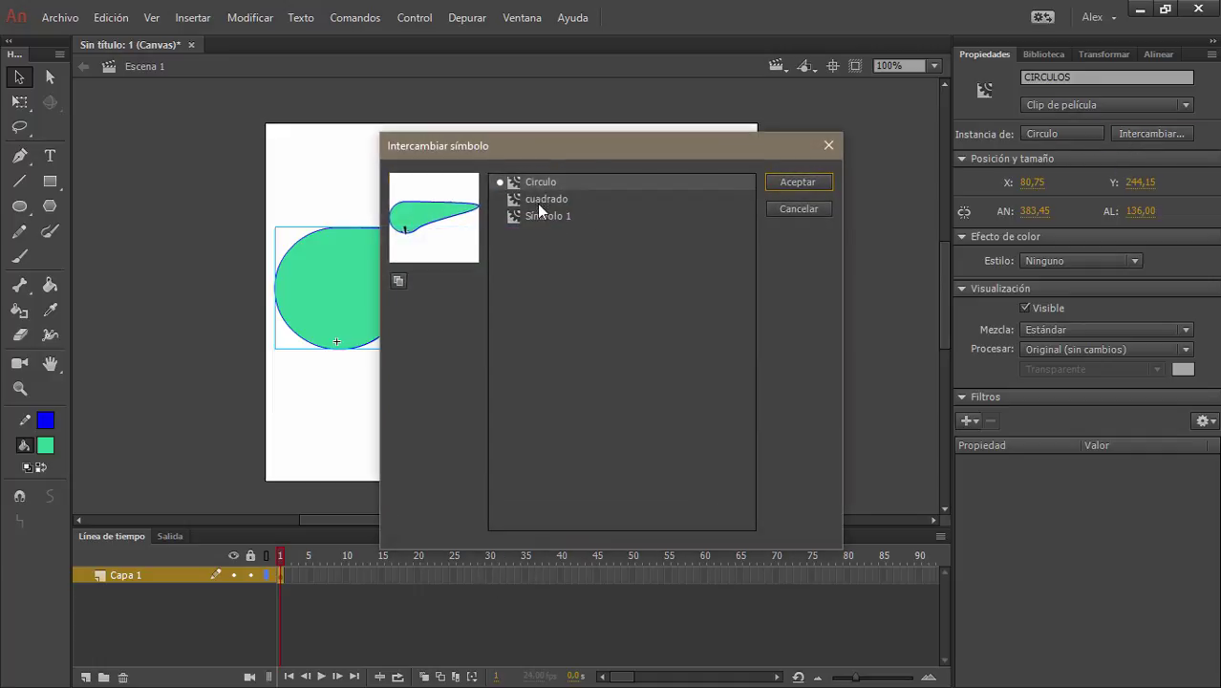
pyautogui.click(535, 200)
pyautogui.click(797, 183)
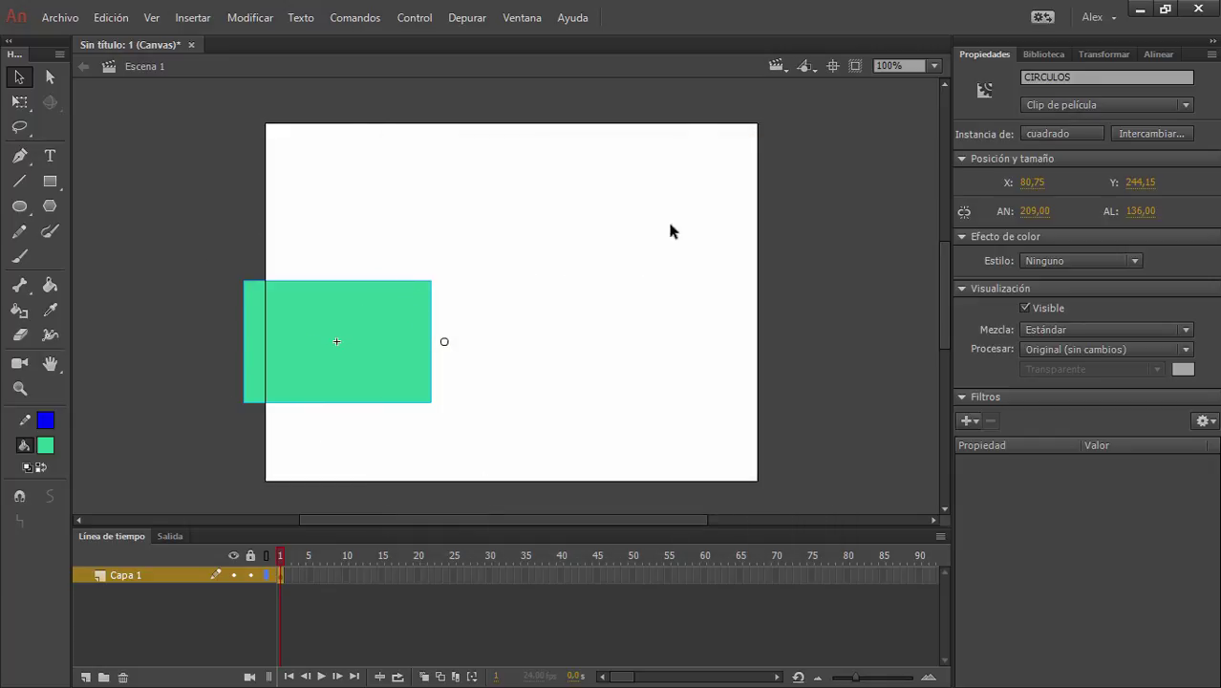
# Move the swapped rectangle instance fully onto the stage, to about X 122, Y 241.
pyautogui.moveTo(232, 260); pyautogui.dragTo(435, 399)
pyautogui.moveTo(420, 350); pyautogui.dragTo(457, 347)
pyautogui.click(571, 370)
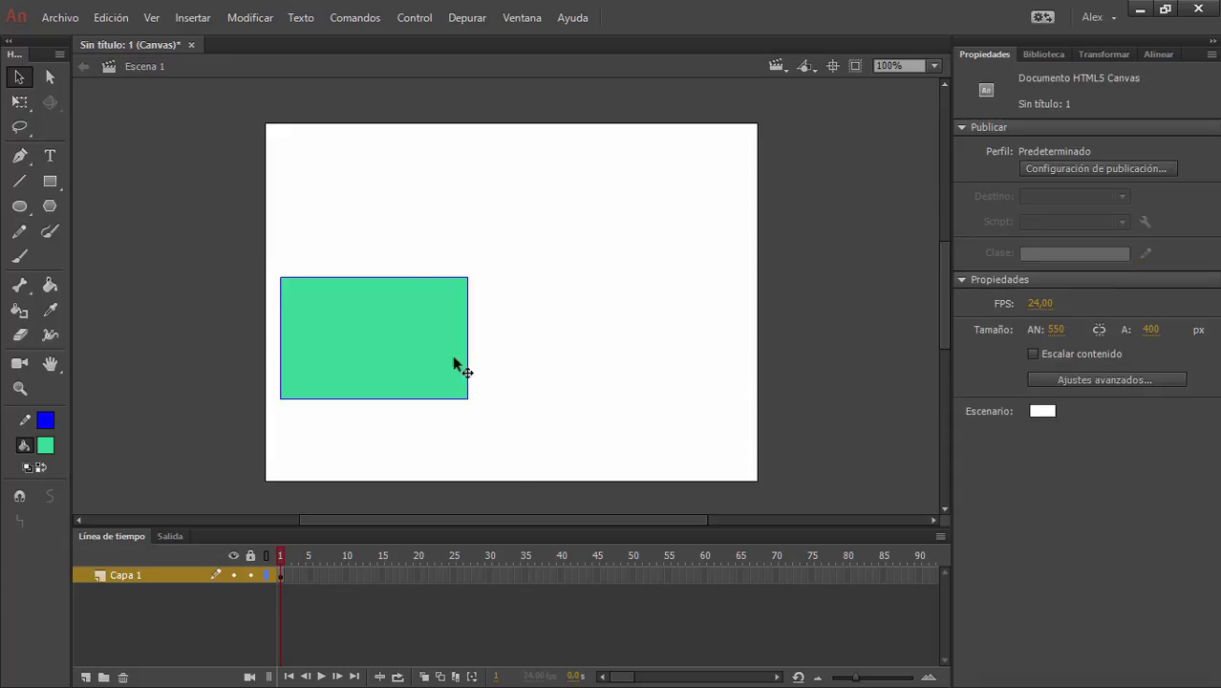
# Examine the instance name of the rectangle instance and its available colour effect styles.
pyautogui.click(363, 325)
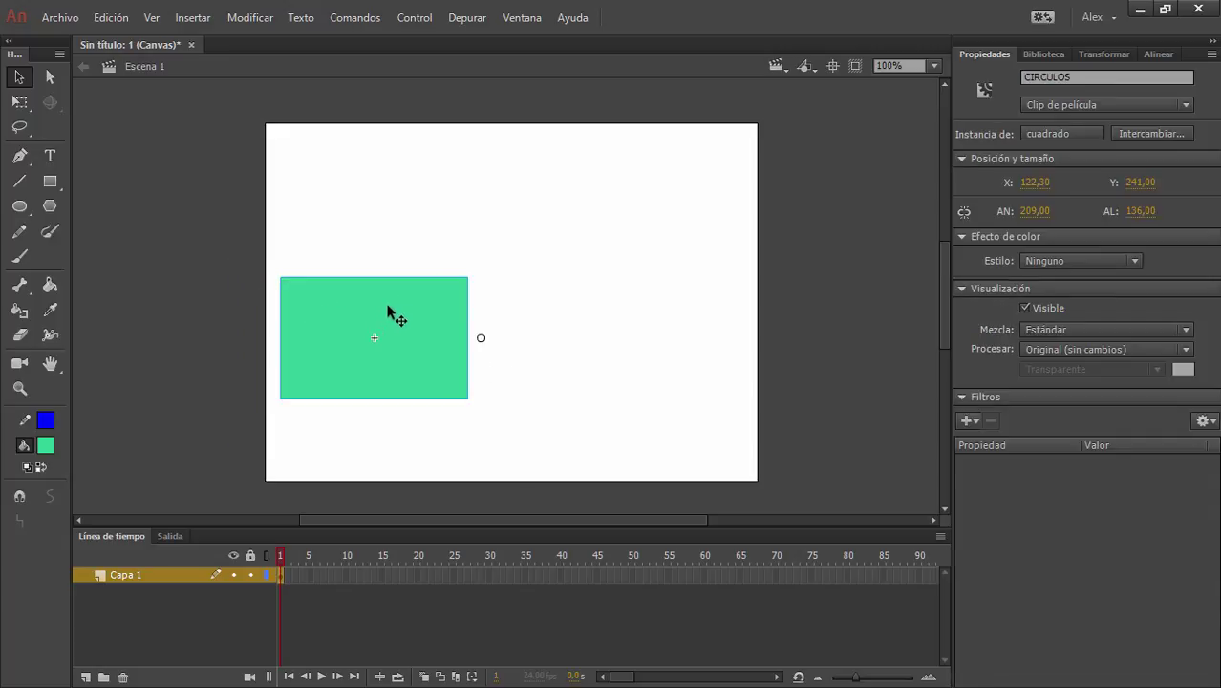
pyautogui.moveTo(1083, 77); pyautogui.dragTo(1023, 79)
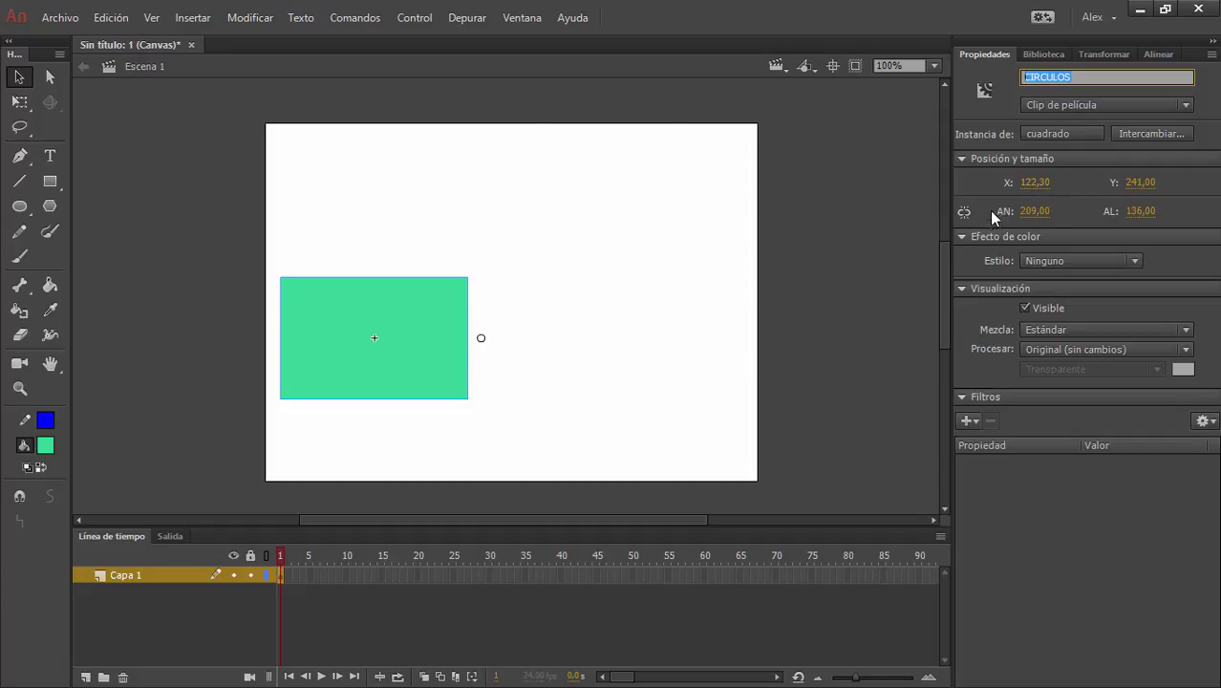
pyautogui.click(1135, 262)
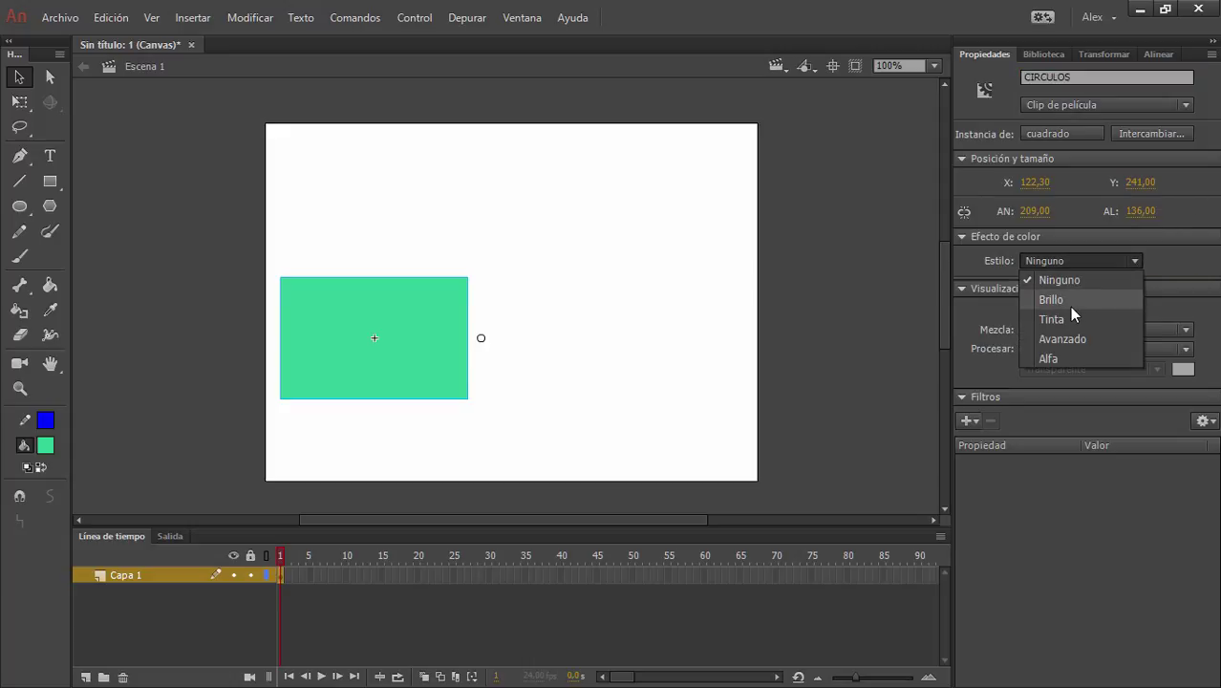
pyautogui.click(662, 311)
# Move the rectangle instance to the upper middle of the stage, at about X 269, Y 99.
pyautogui.moveTo(234, 253); pyautogui.dragTo(495, 401)
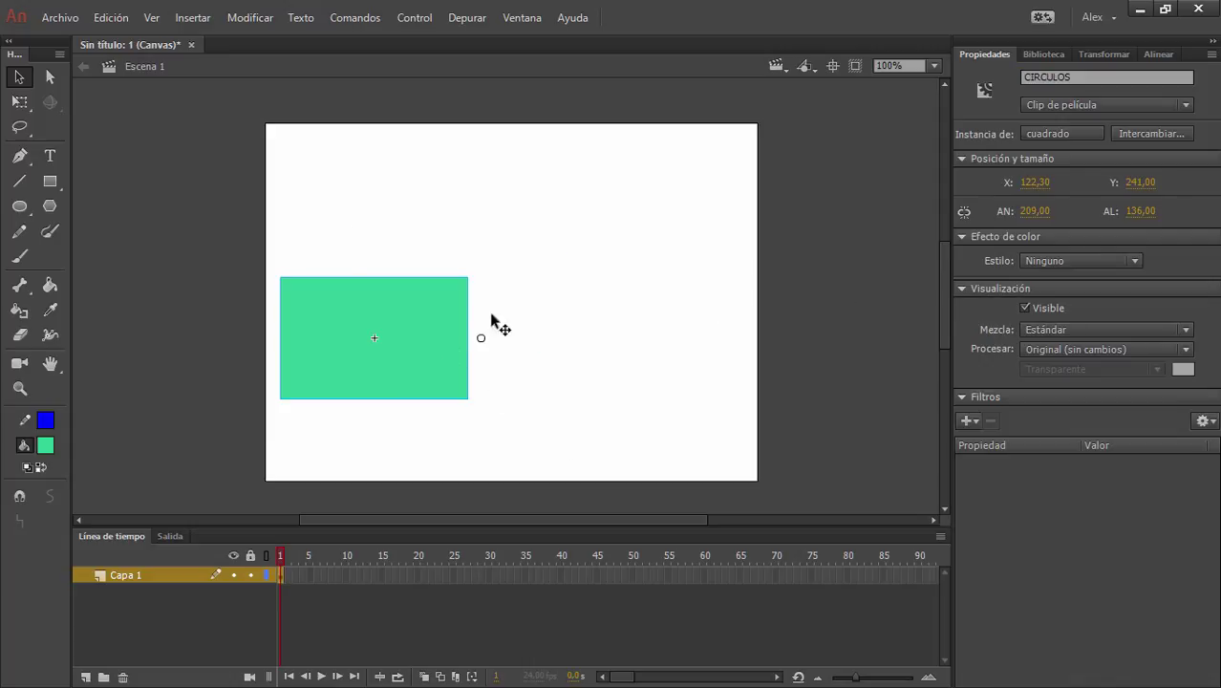
pyautogui.moveTo(434, 355); pyautogui.dragTo(565, 223)
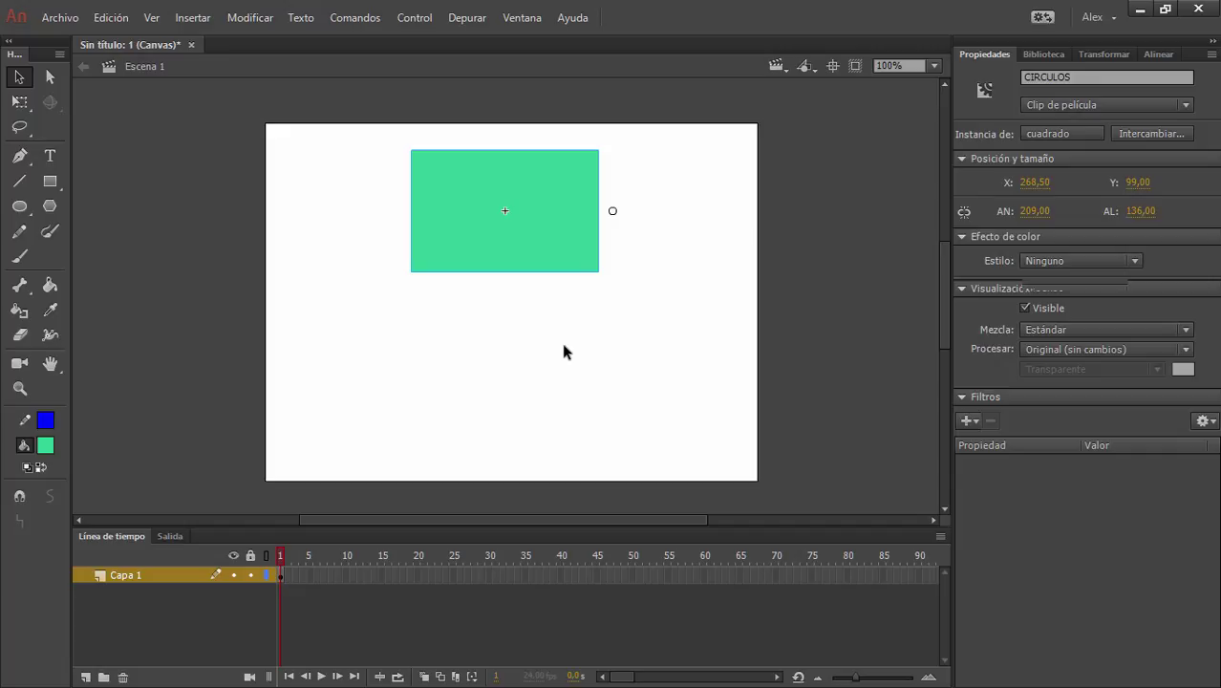
# Open the cuadrado symbol for editing in place and change the rectangle's fill colour to turquoise.
pyautogui.doubleClick(559, 212)
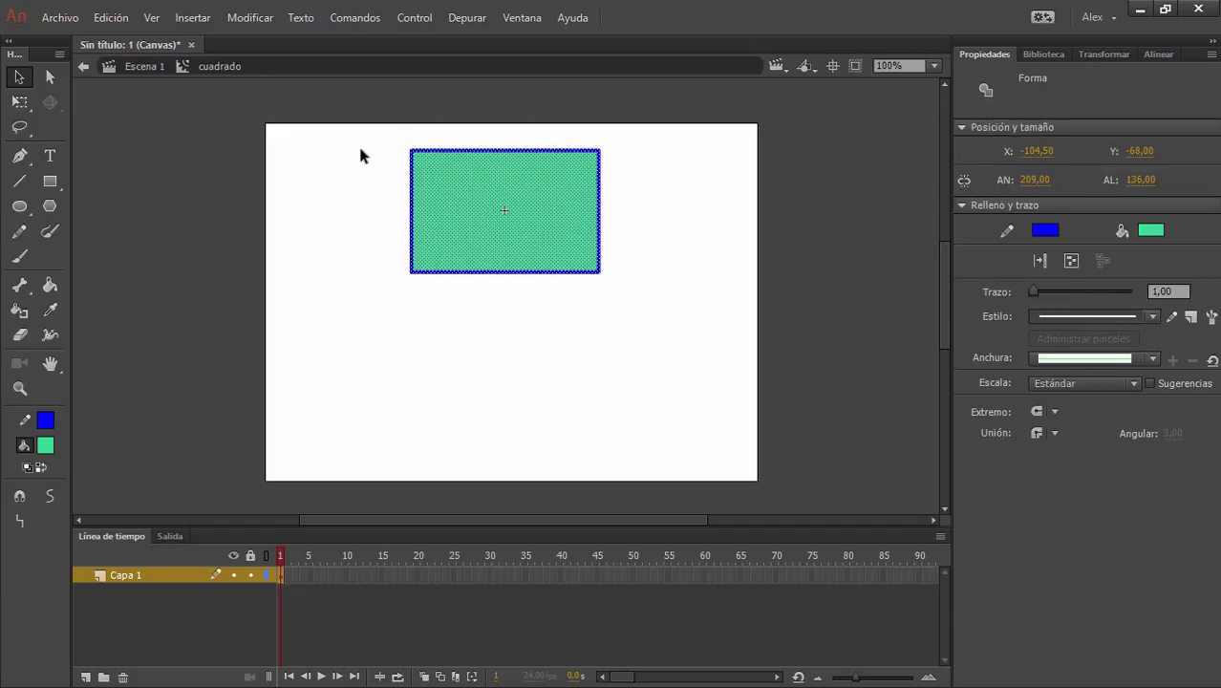
pyautogui.click(514, 305)
pyautogui.click(551, 211)
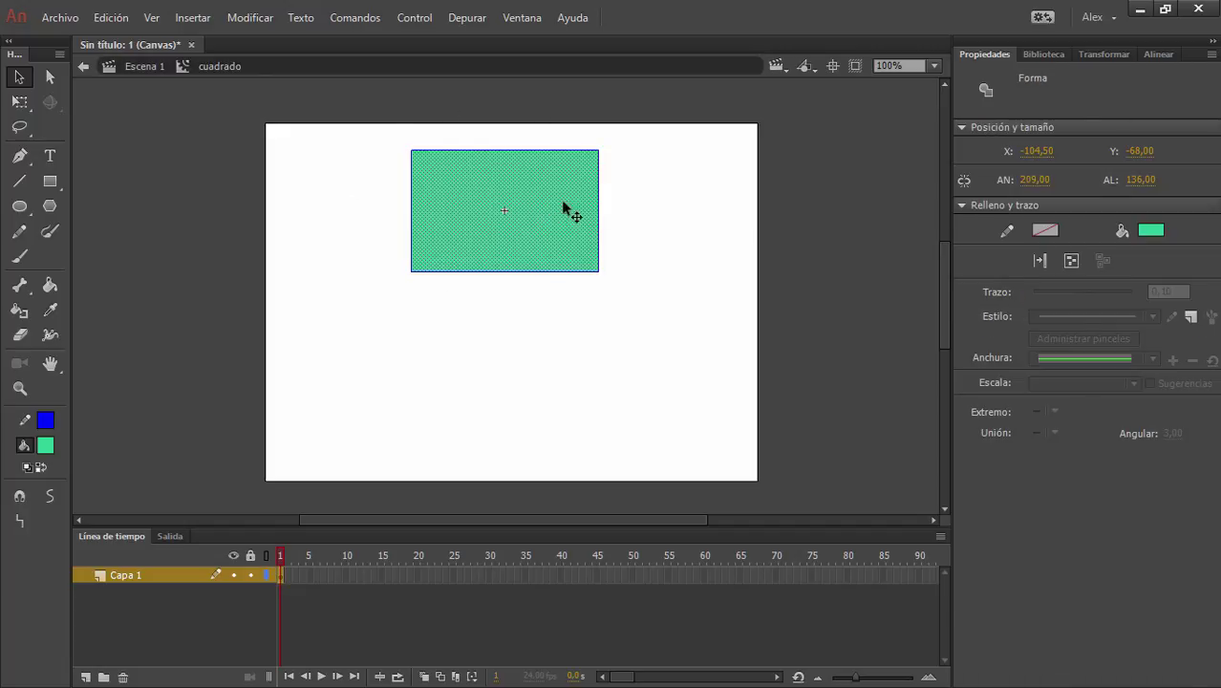
pyautogui.click(1153, 232)
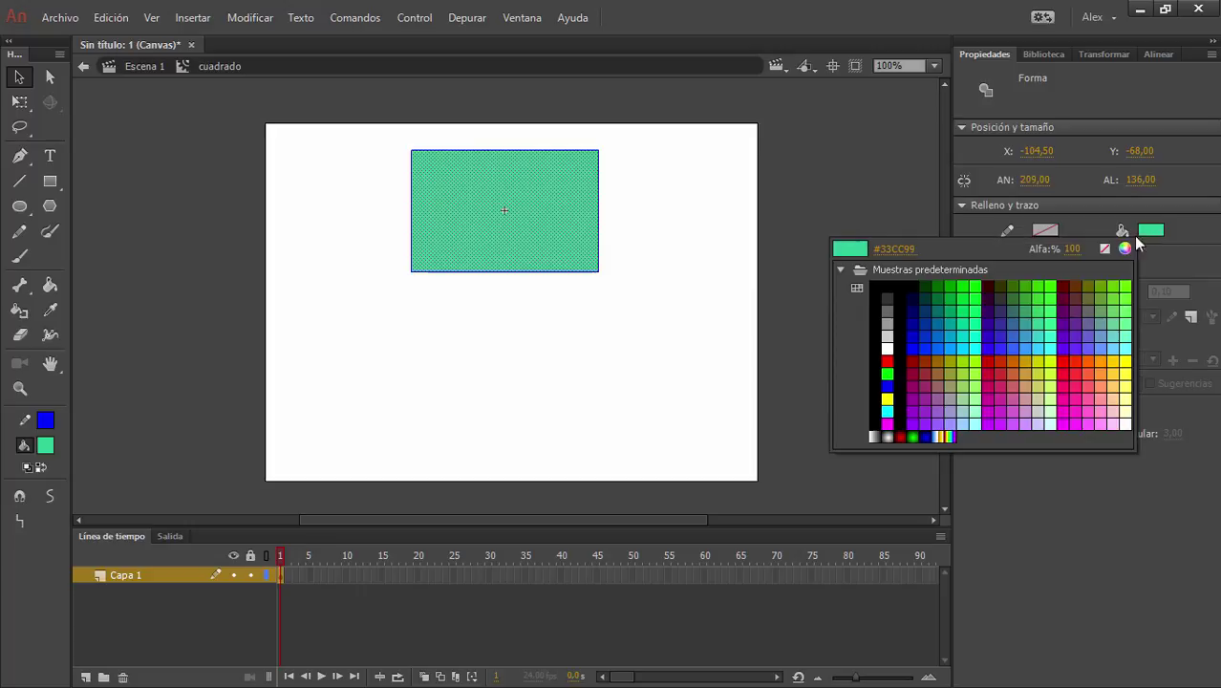
pyautogui.click(969, 330)
pyautogui.click(659, 272)
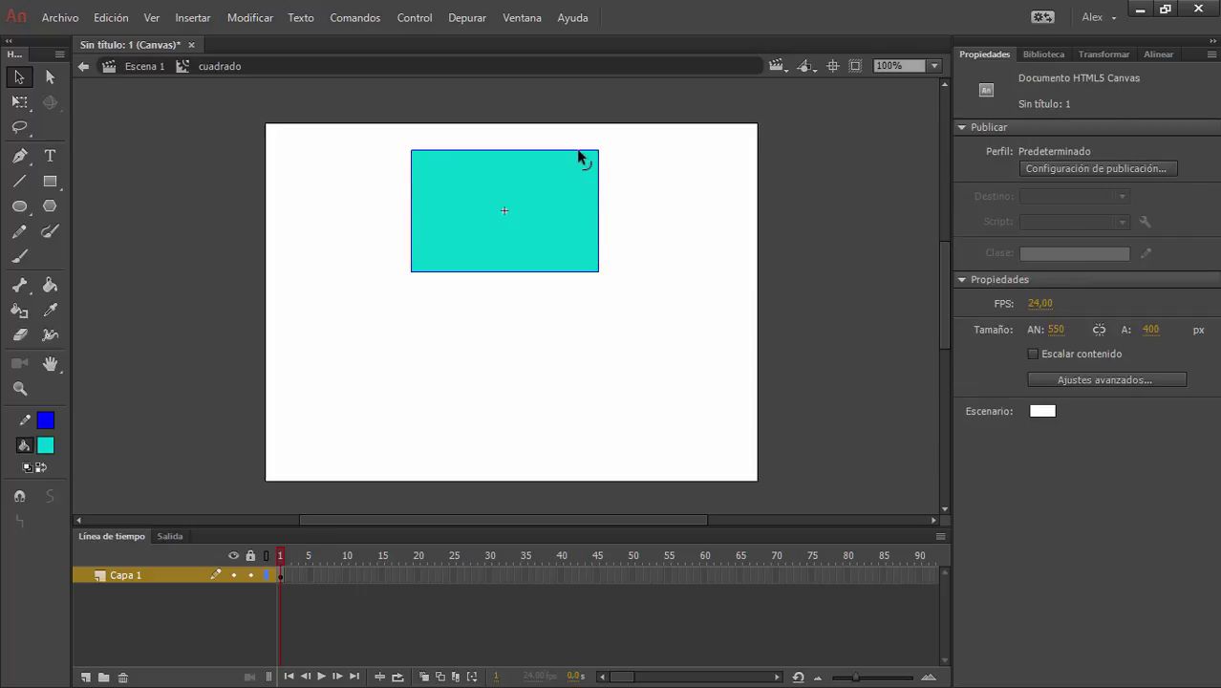
# Give the rectangle inside the cuadrado symbol a red outline with a stroke of 17,35, and return to Escena 1.
pyautogui.doubleClick(577, 150)
pyautogui.click(1045, 232)
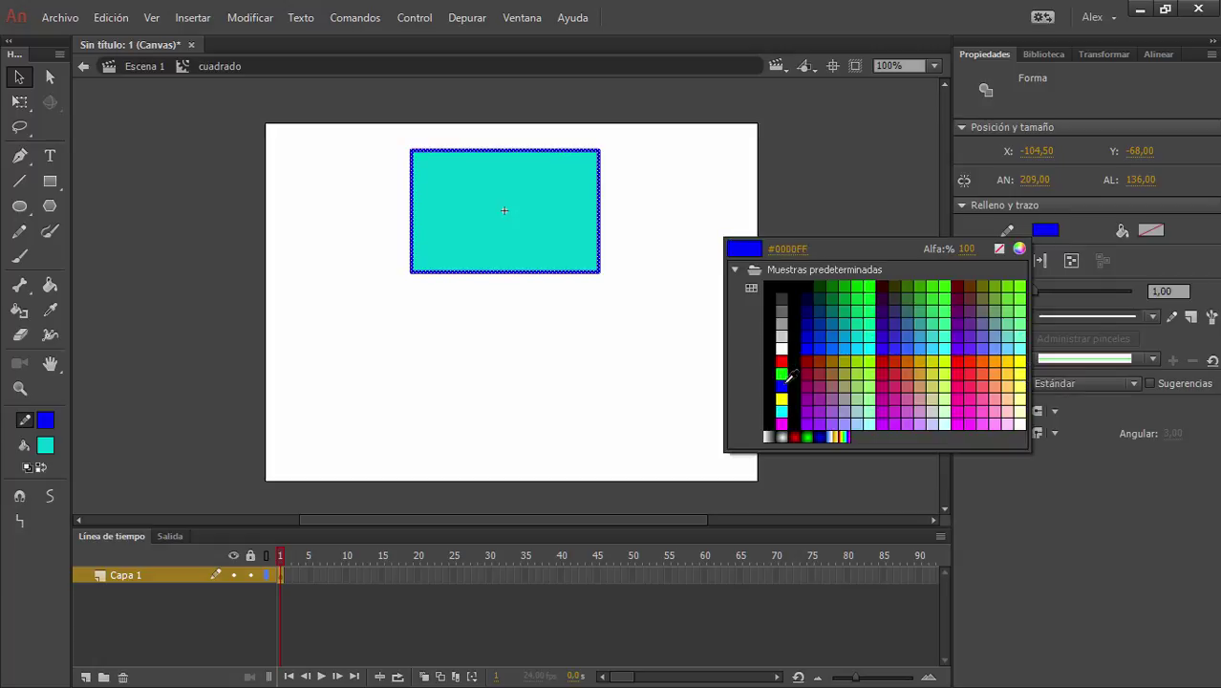
pyautogui.click(782, 360)
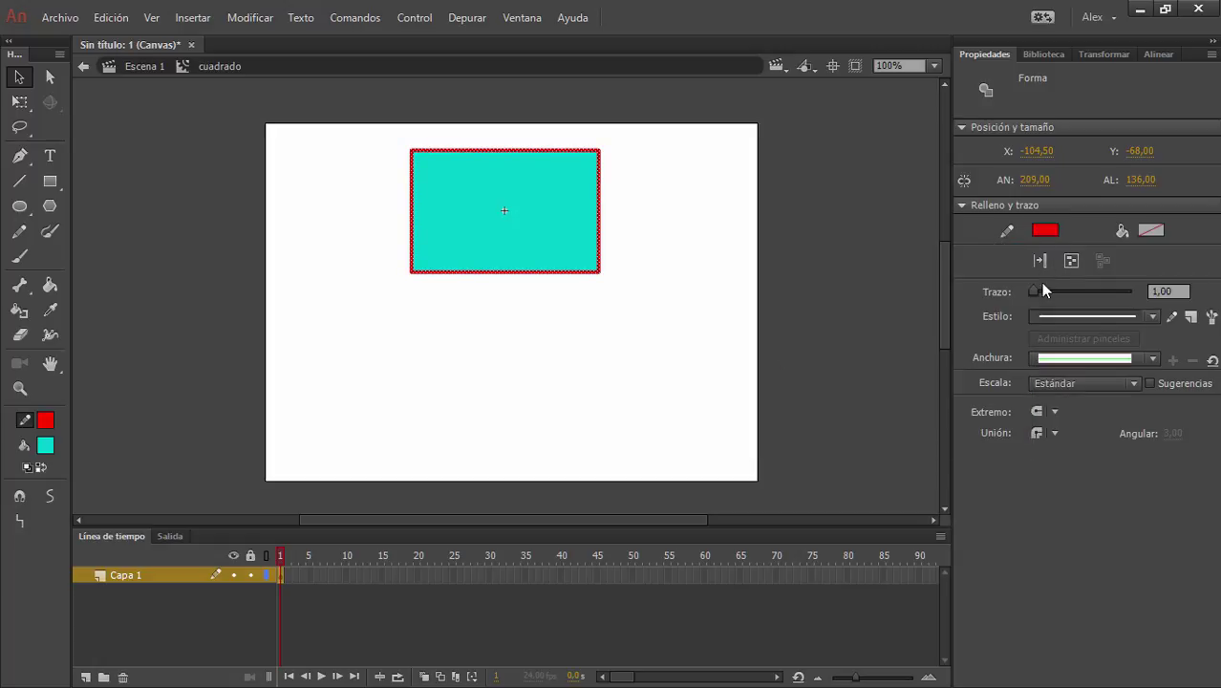
pyautogui.moveTo(1036, 292); pyautogui.dragTo(1042, 292)
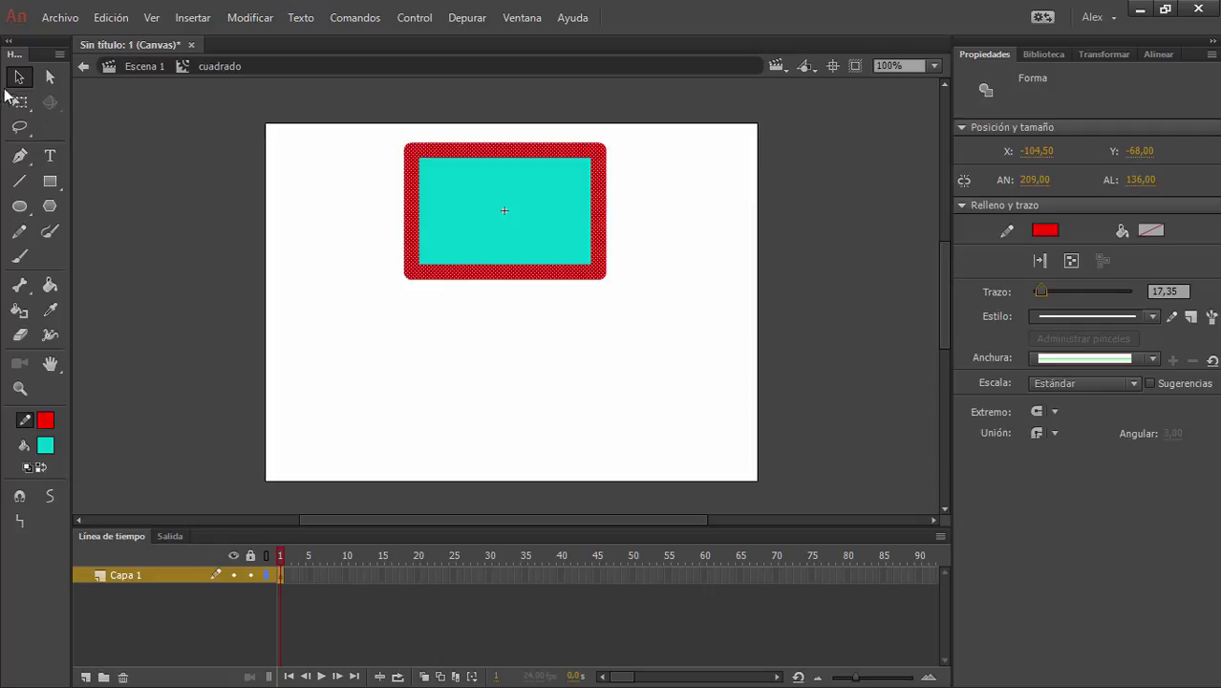
pyautogui.click(29, 77)
pyautogui.click(84, 66)
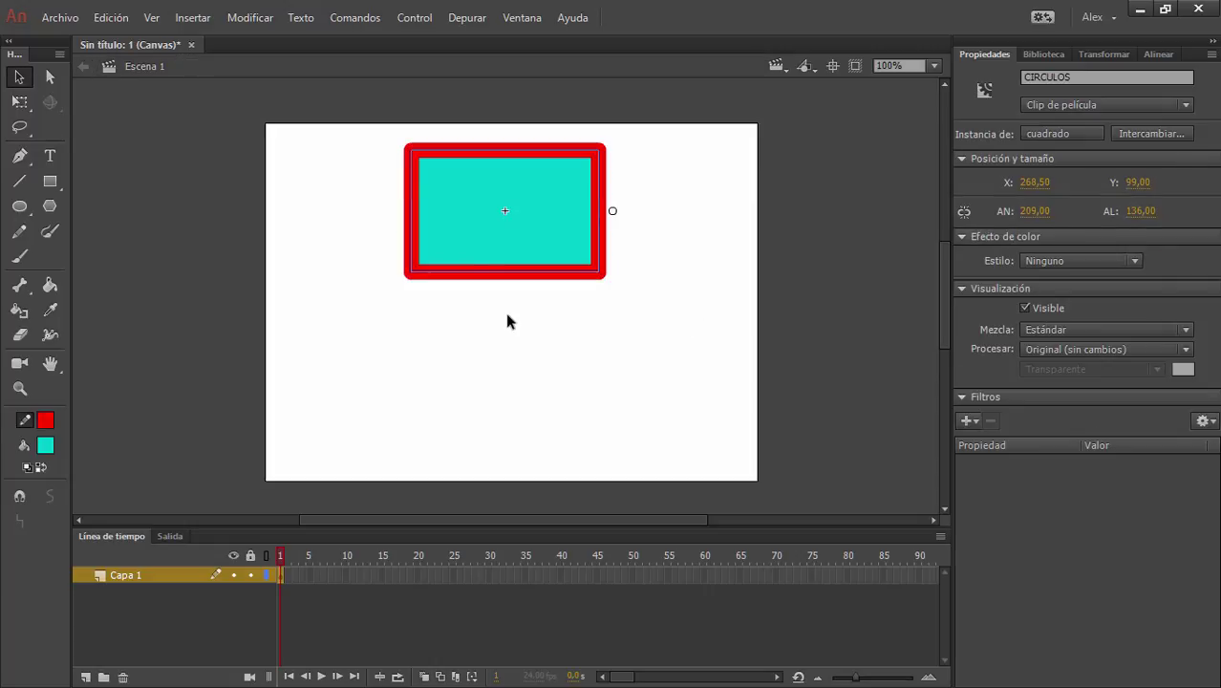
pyautogui.click(503, 314)
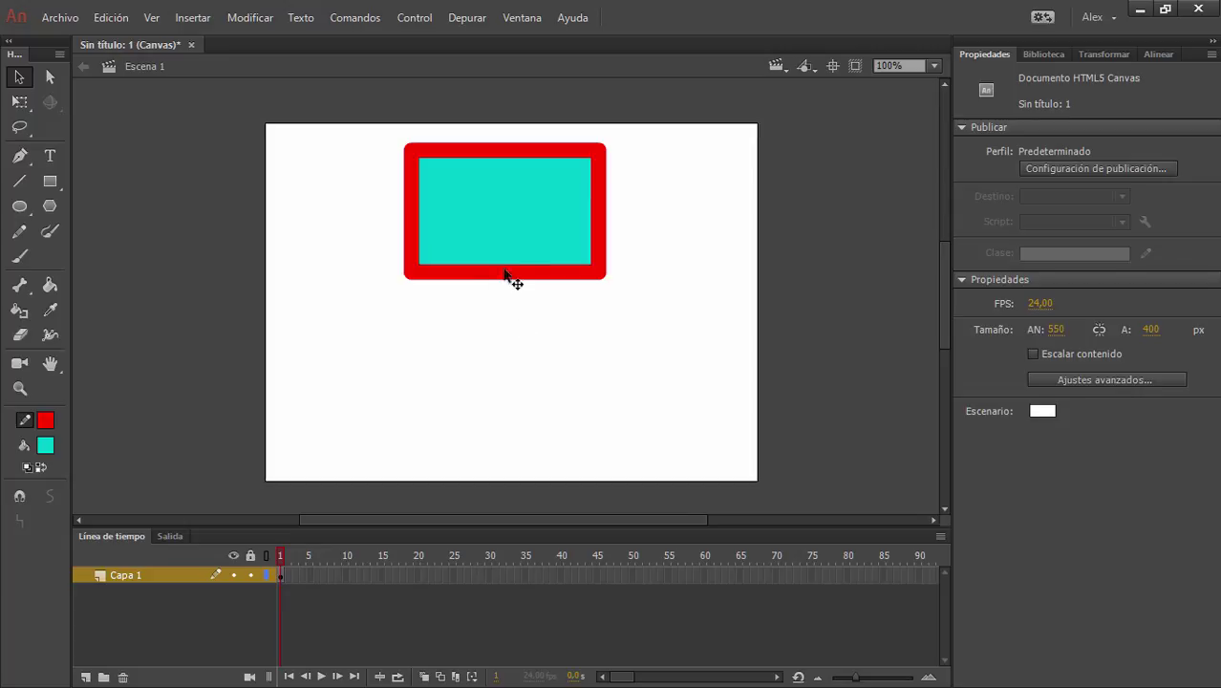
# Move the cuadrado instance slightly down the stage to about X 267,5 and Y 118.
pyautogui.click(509, 210)
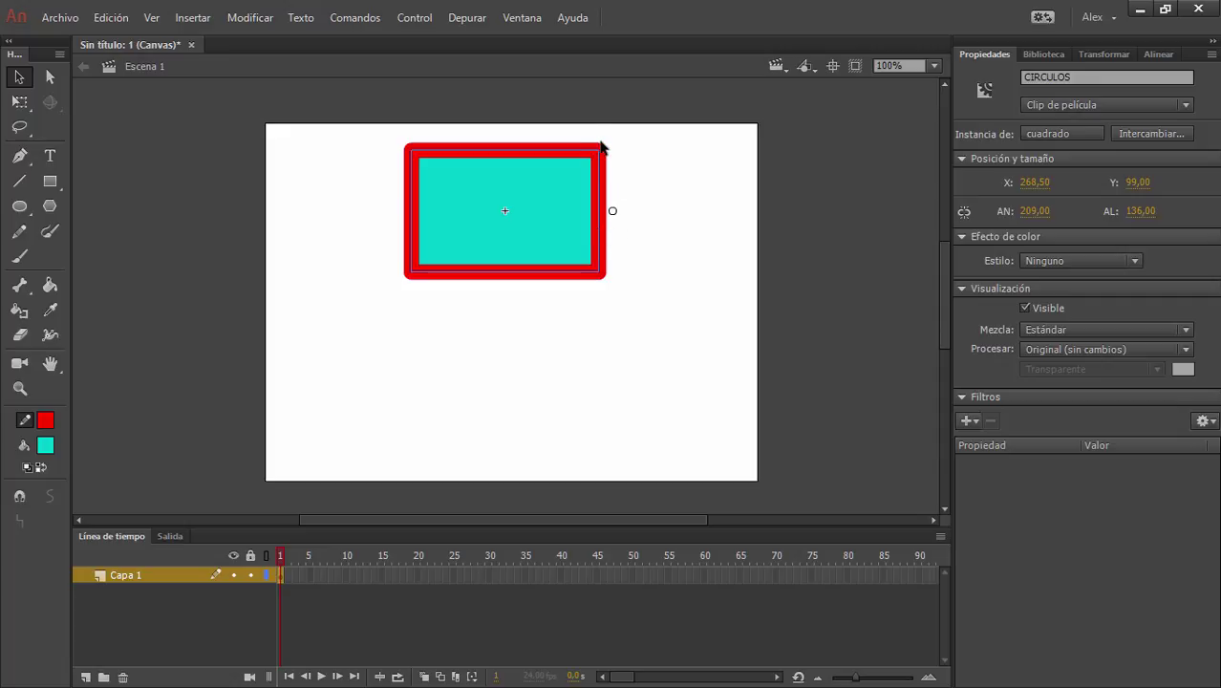
pyautogui.moveTo(562, 155); pyautogui.dragTo(540, 172)
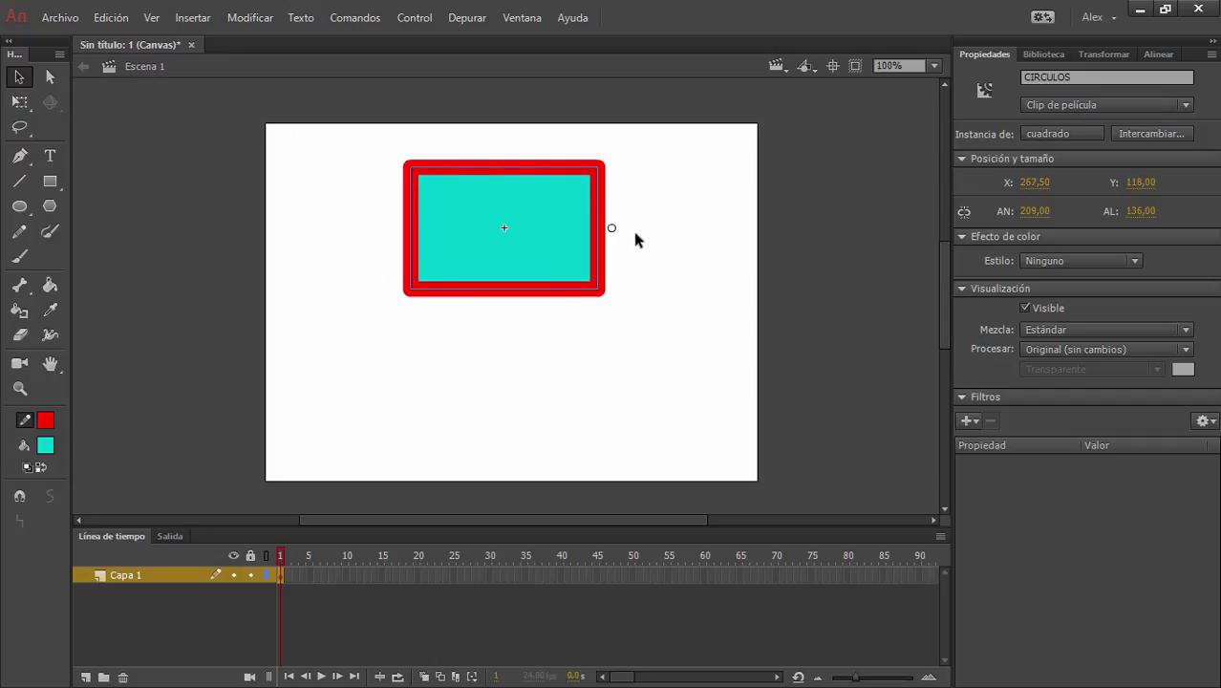
pyautogui.click(540, 332)
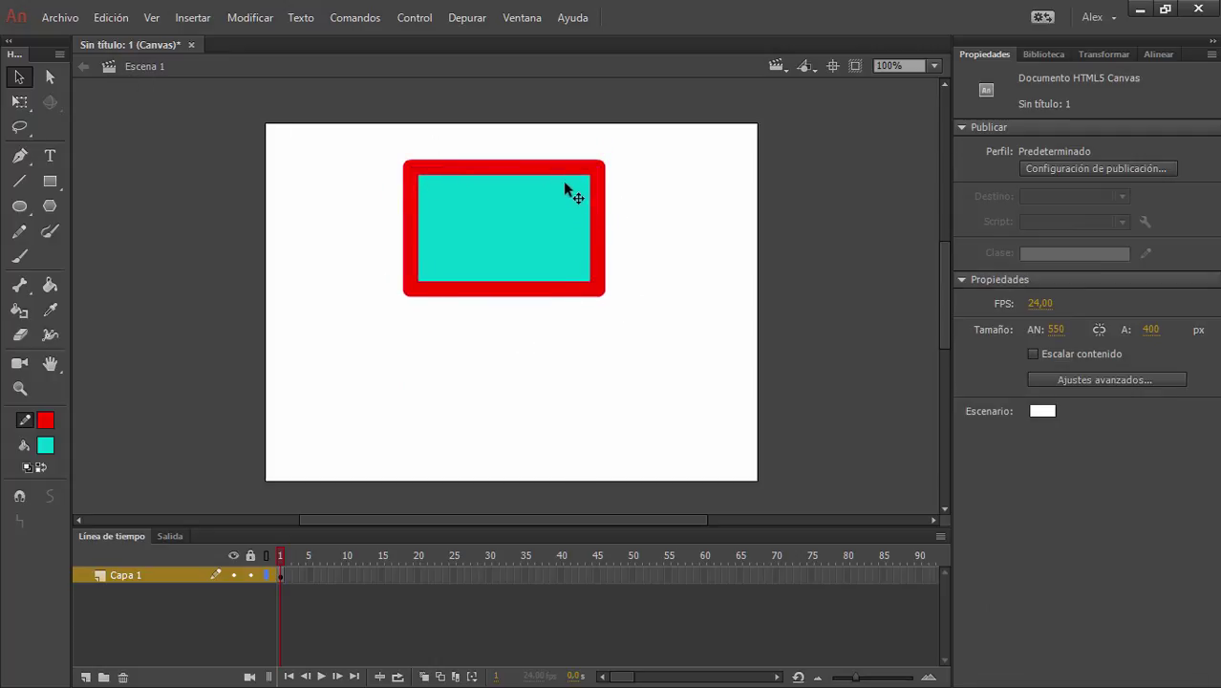
# Apply the Brillo colour effect to the cuadrado instance with a brightness of 7%.
pyautogui.click(550, 222)
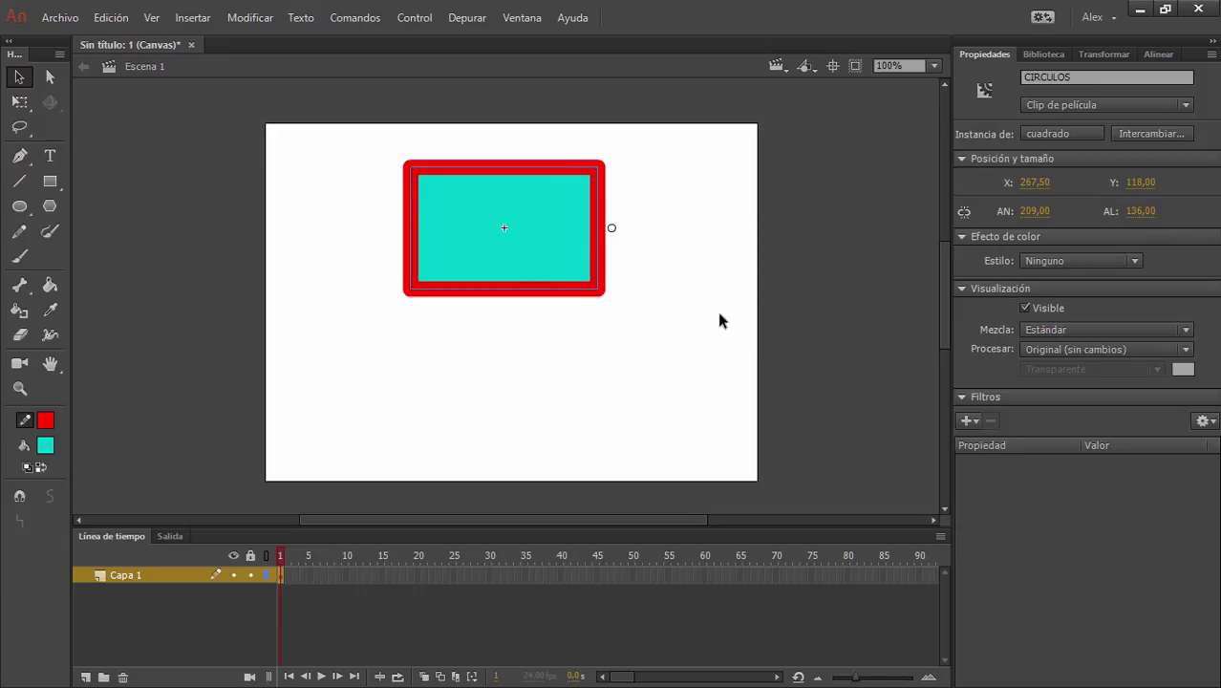
pyautogui.click(1133, 262)
pyautogui.click(1074, 292)
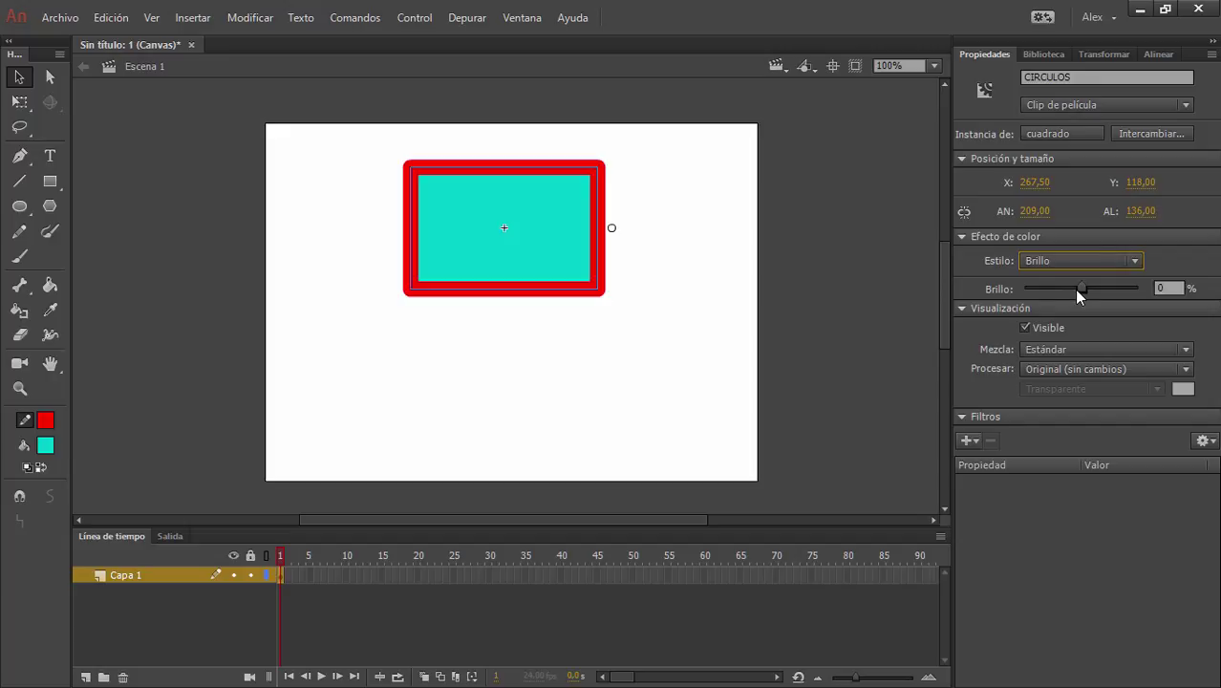
pyautogui.moveTo(1079, 288)
pyautogui.mouseDown()
pyautogui.moveTo(1100, 288)
pyautogui.moveTo(1031, 290)
pyautogui.moveTo(1092, 286)
pyautogui.mouseUp()
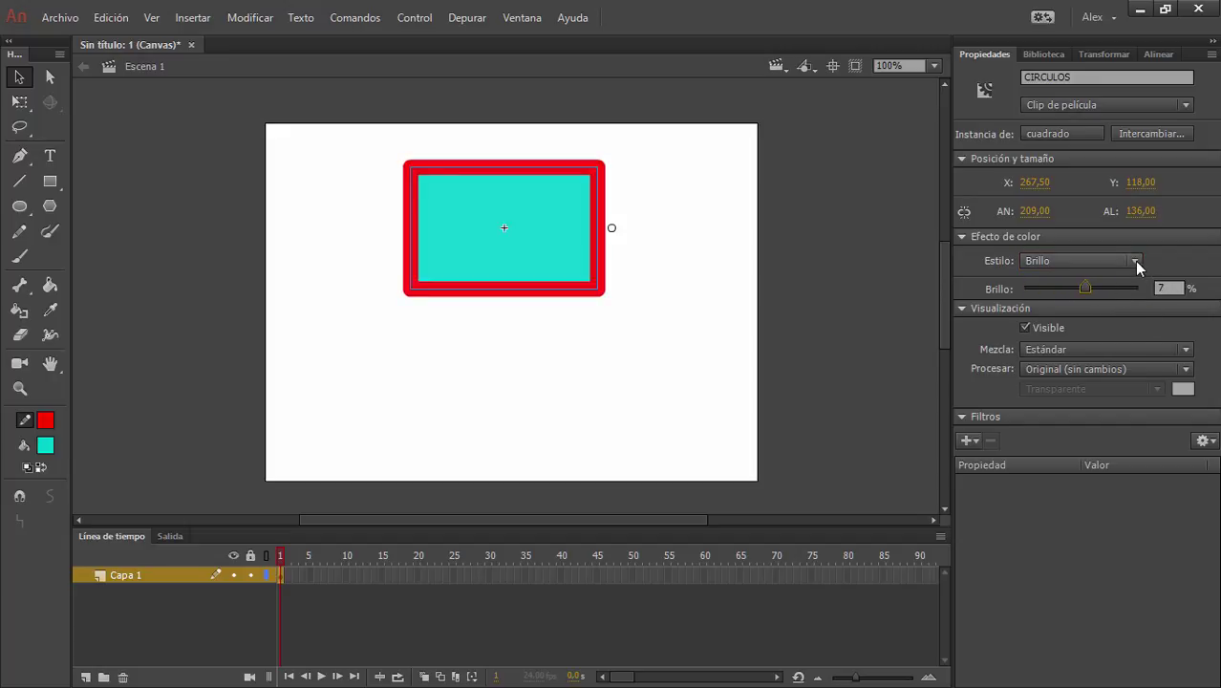
# Change the instance's colour effect to Tinta at 64% with yellow as the tint colour.
pyautogui.click(1134, 261)
pyautogui.click(1048, 316)
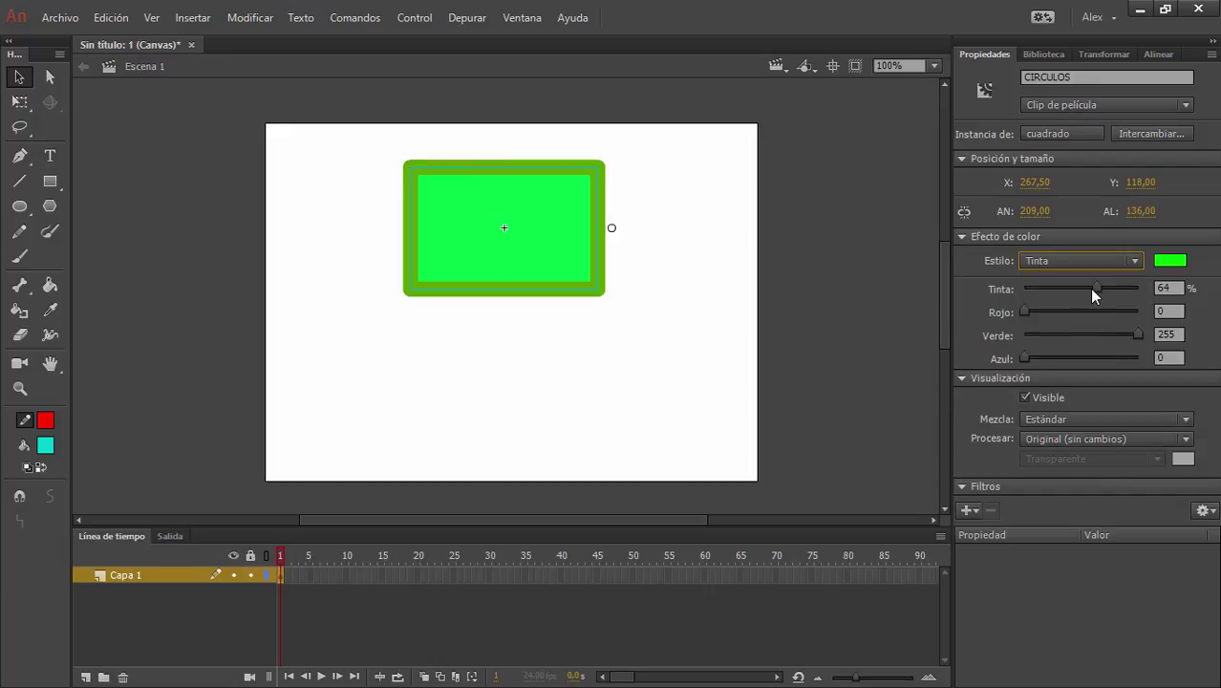
pyautogui.click(1170, 260)
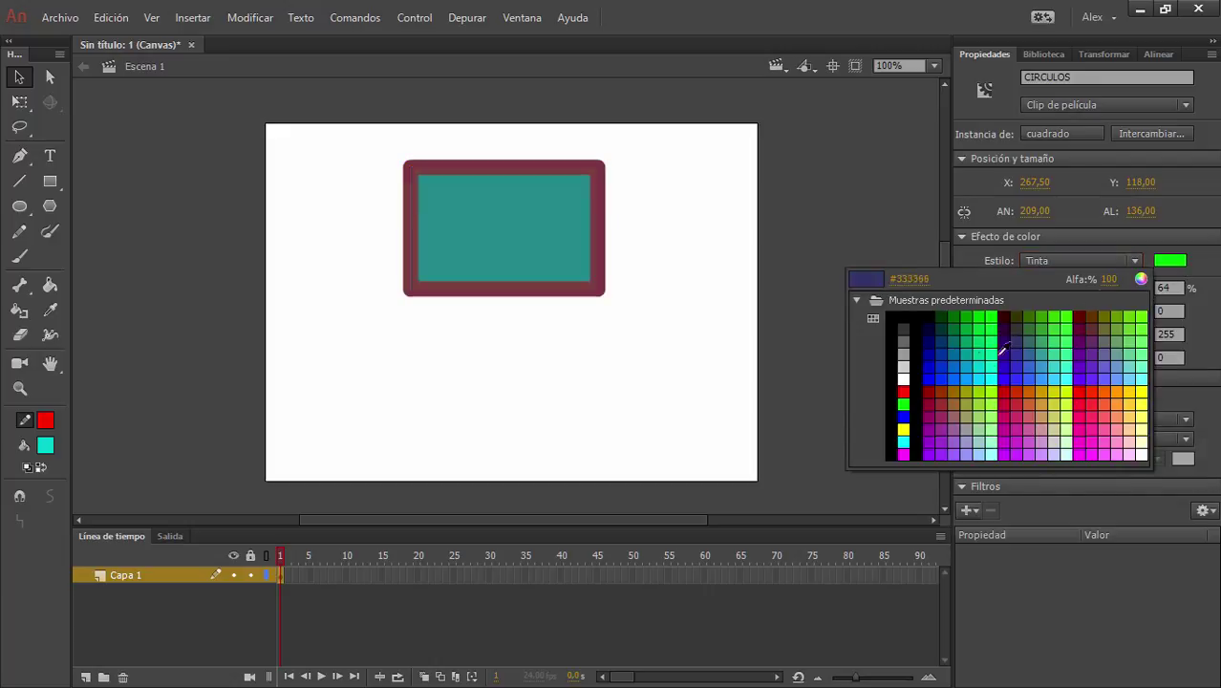
pyautogui.click(904, 428)
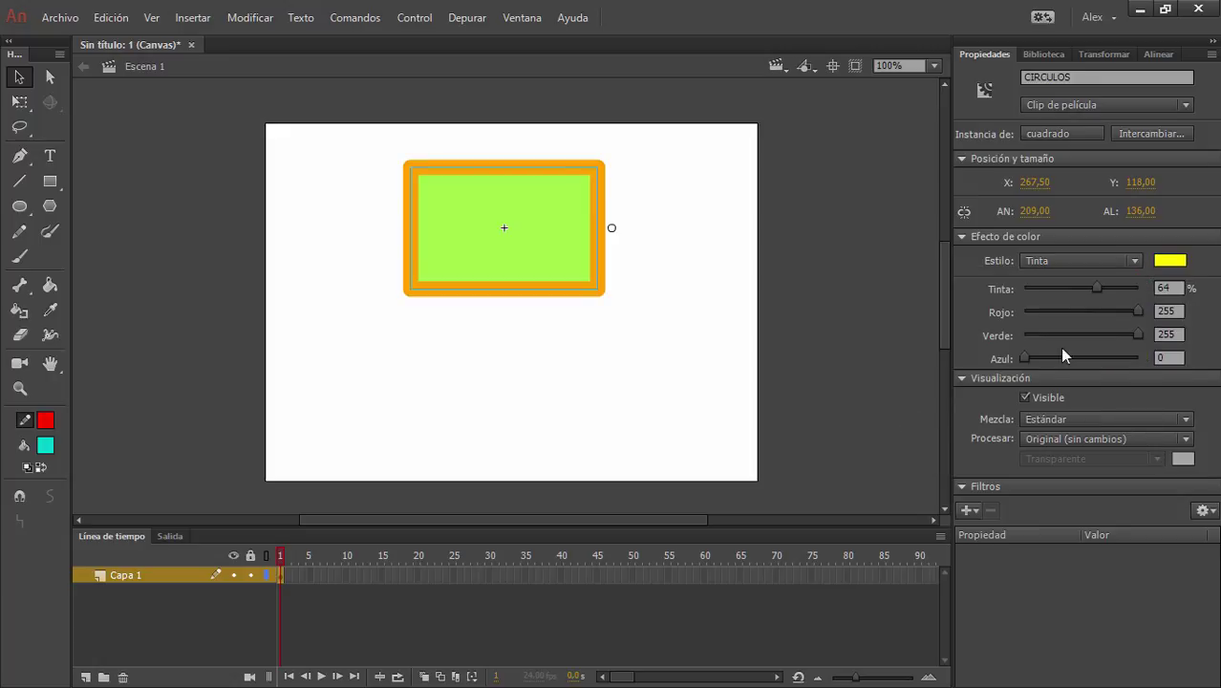
# Adjust the tint to 54% with red 80, green 52 and blue 150.
pyautogui.moveTo(1094, 290); pyautogui.dragTo(1072, 319)
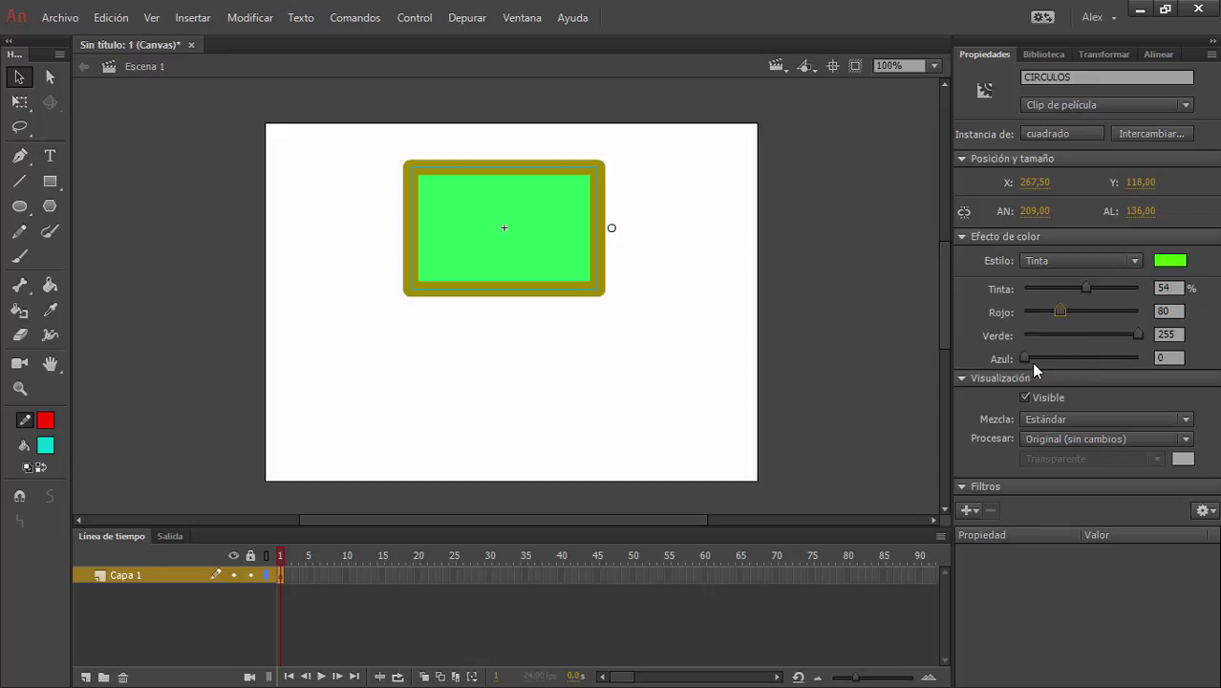
pyautogui.moveTo(1116, 363); pyautogui.dragTo(1045, 342)
# Apply the Avanzado colour effect with alpha 32%, red 61%, green 77%, blue 63% and a red offset of 63.
pyautogui.click(1131, 258)
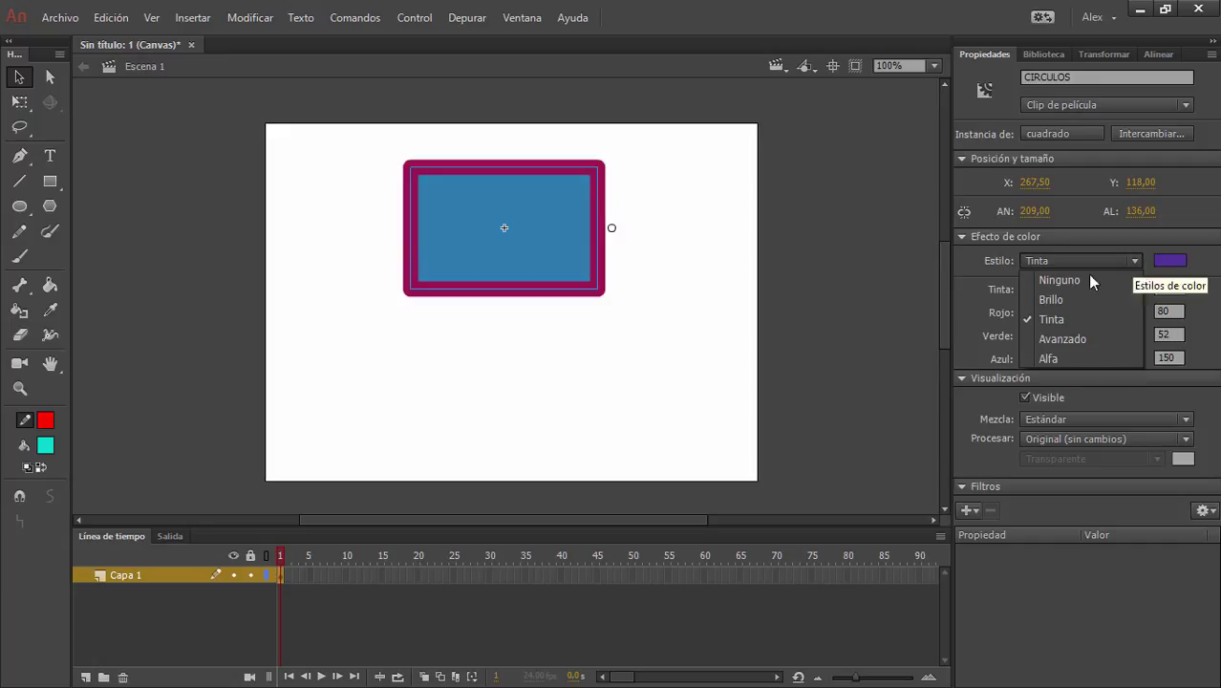
pyautogui.click(1063, 340)
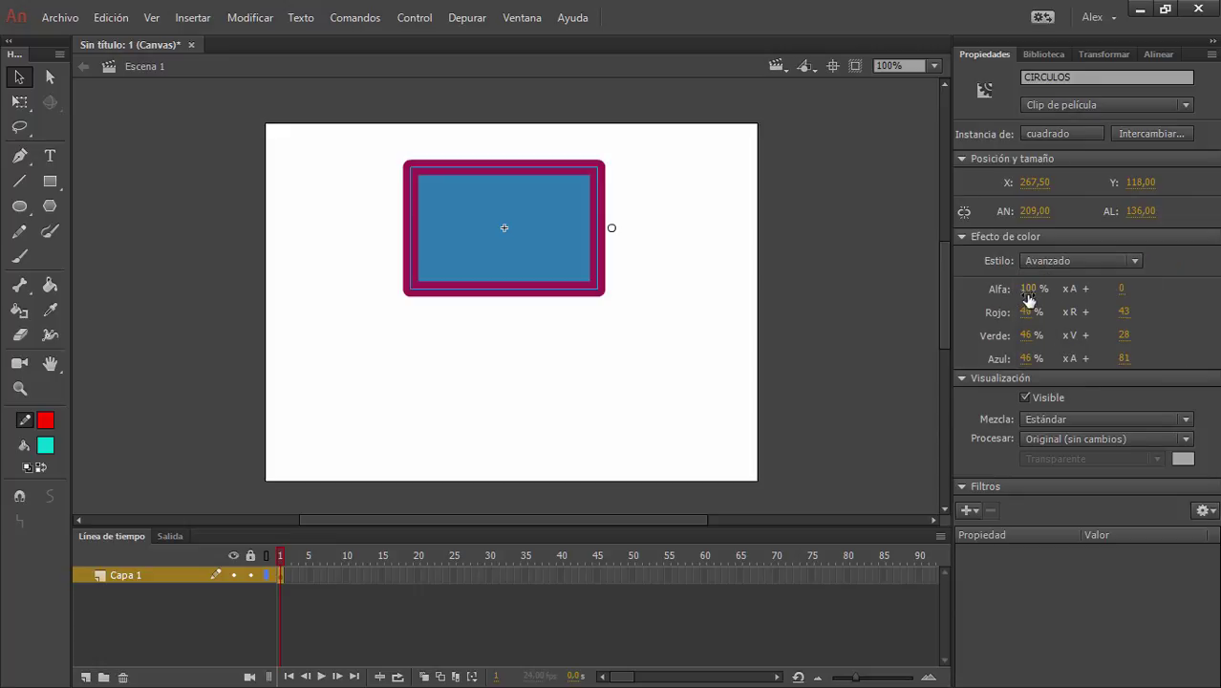
pyautogui.moveTo(1027, 312); pyautogui.dragTo(1048, 357)
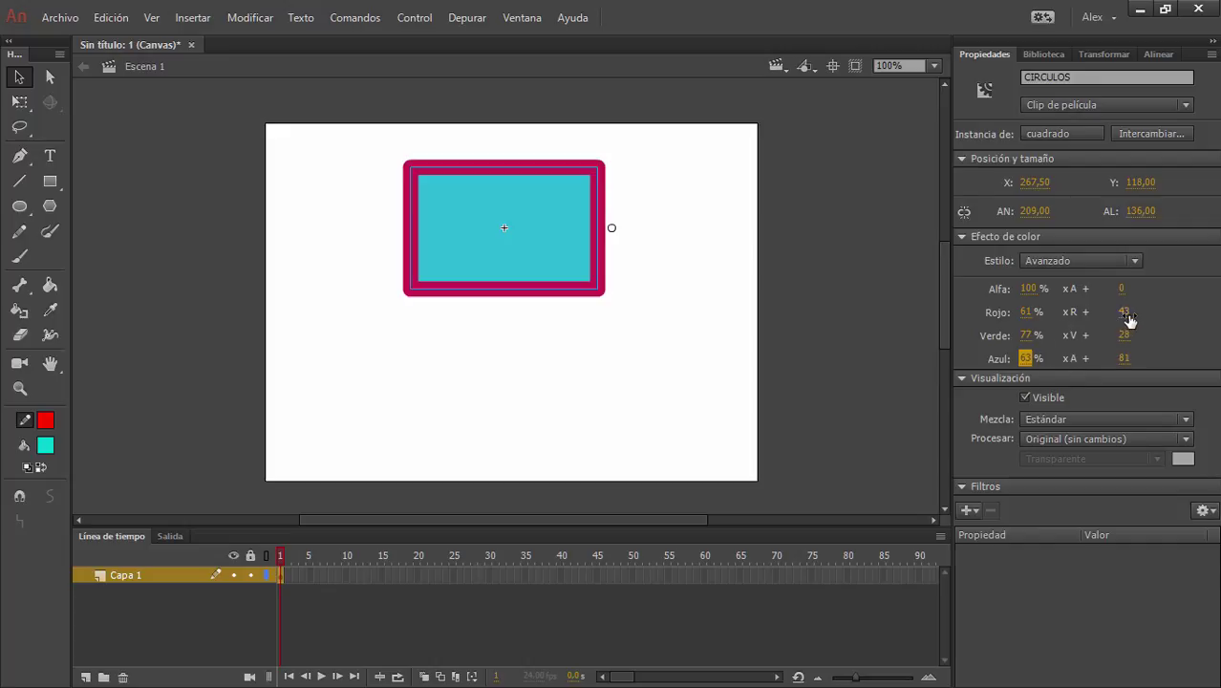
pyautogui.moveTo(1129, 320); pyautogui.dragTo(1149, 316)
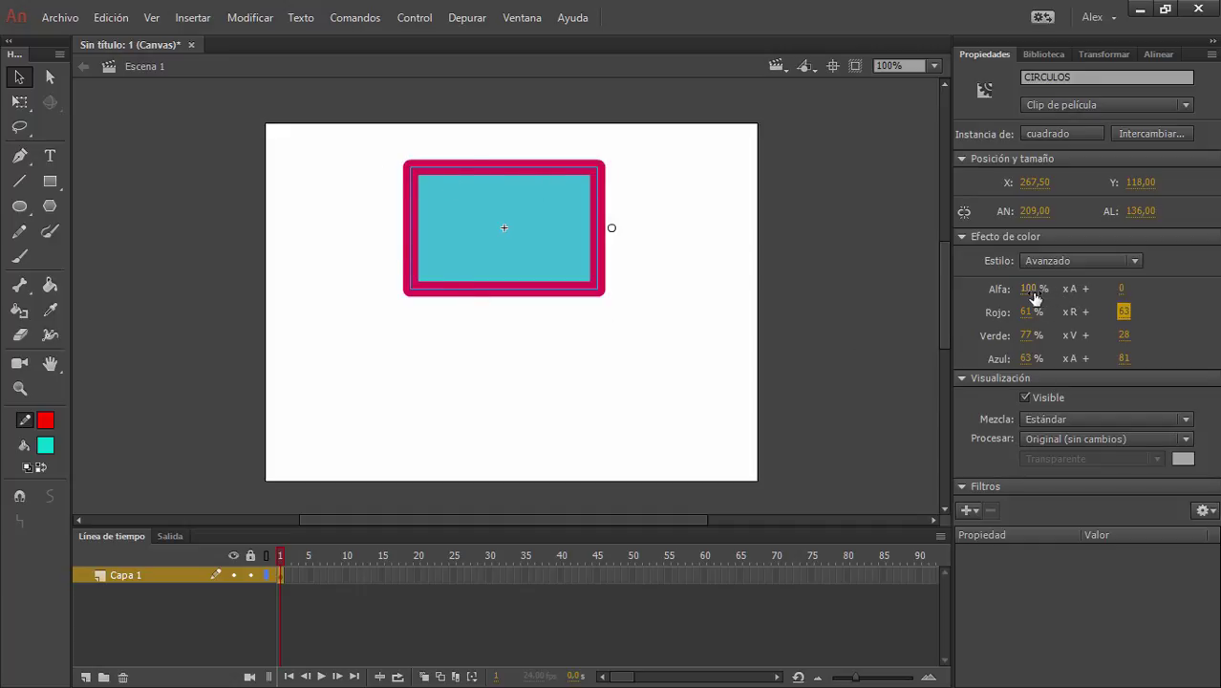
pyautogui.moveTo(1028, 290); pyautogui.dragTo(1000, 293)
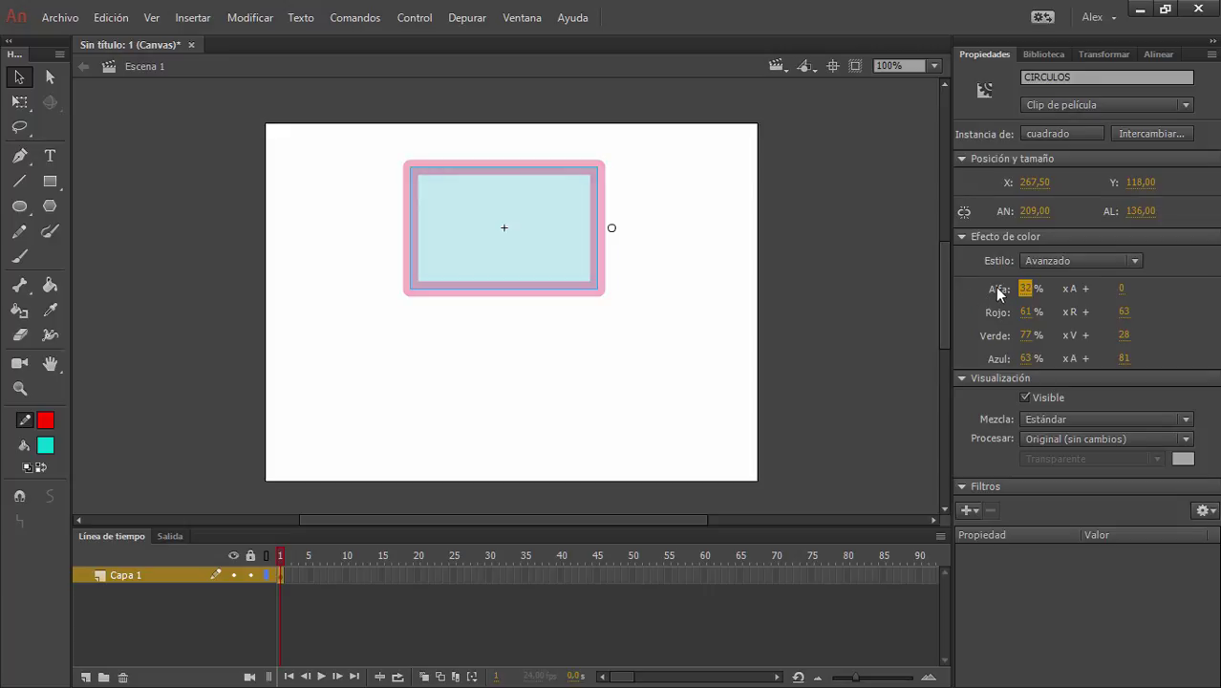
pyautogui.click(723, 361)
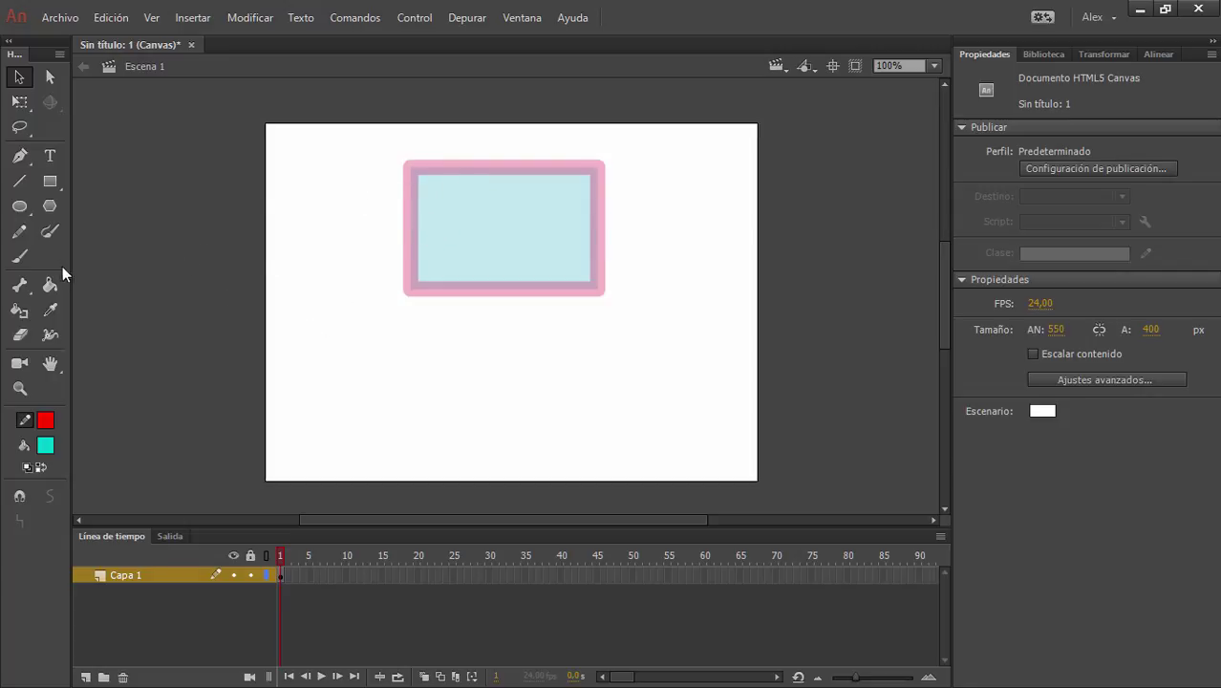
# Add a new layer and draw an oval about 201 by 189 px on it, below the rectangle's lower-left corner.
pyautogui.click(88, 676)
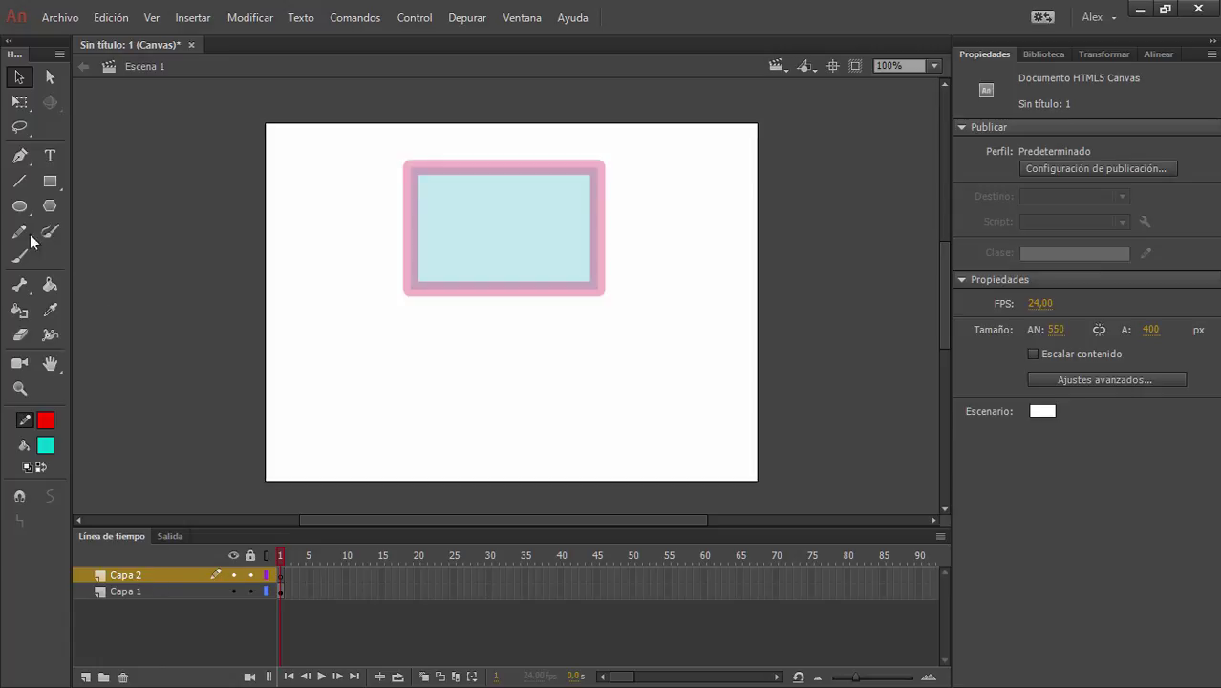
pyautogui.click(20, 205)
pyautogui.moveTo(303, 302); pyautogui.dragTo(496, 483)
pyautogui.click(19, 76)
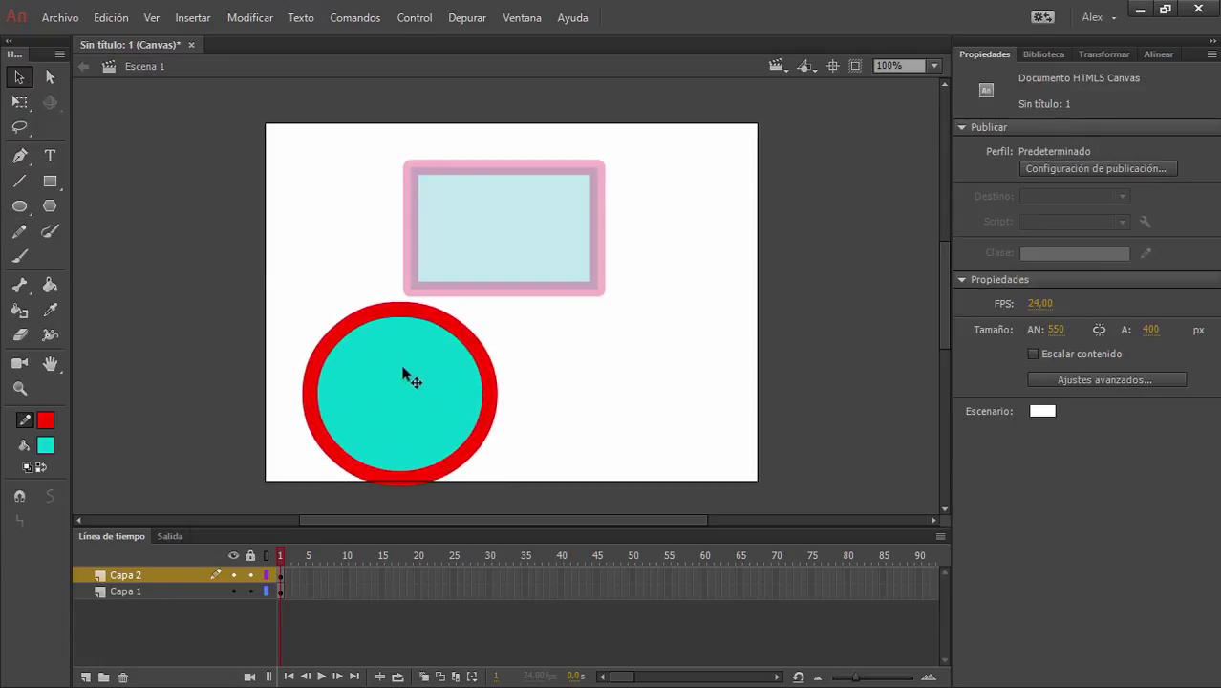
# Move the whole oval up so it overlaps the rectangle, and place layer Capa 2 beneath Capa 1.
pyautogui.moveTo(289, 296); pyautogui.dragTo(540, 499)
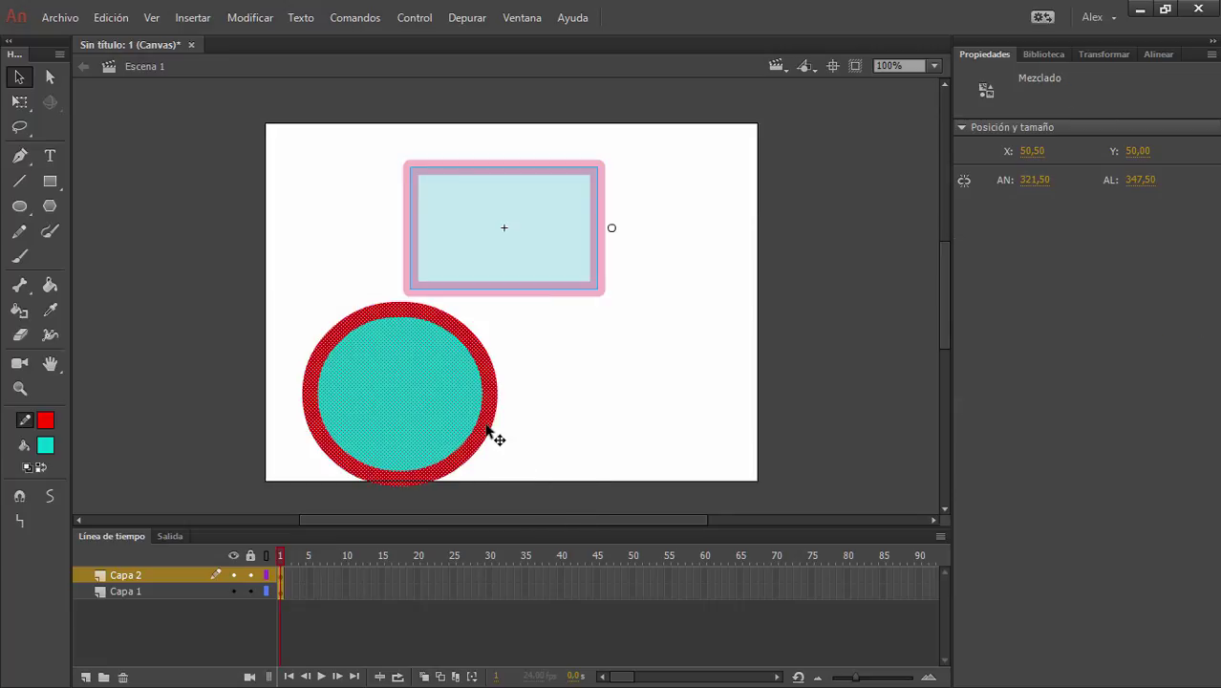
pyautogui.click(578, 430)
pyautogui.doubleClick(411, 382)
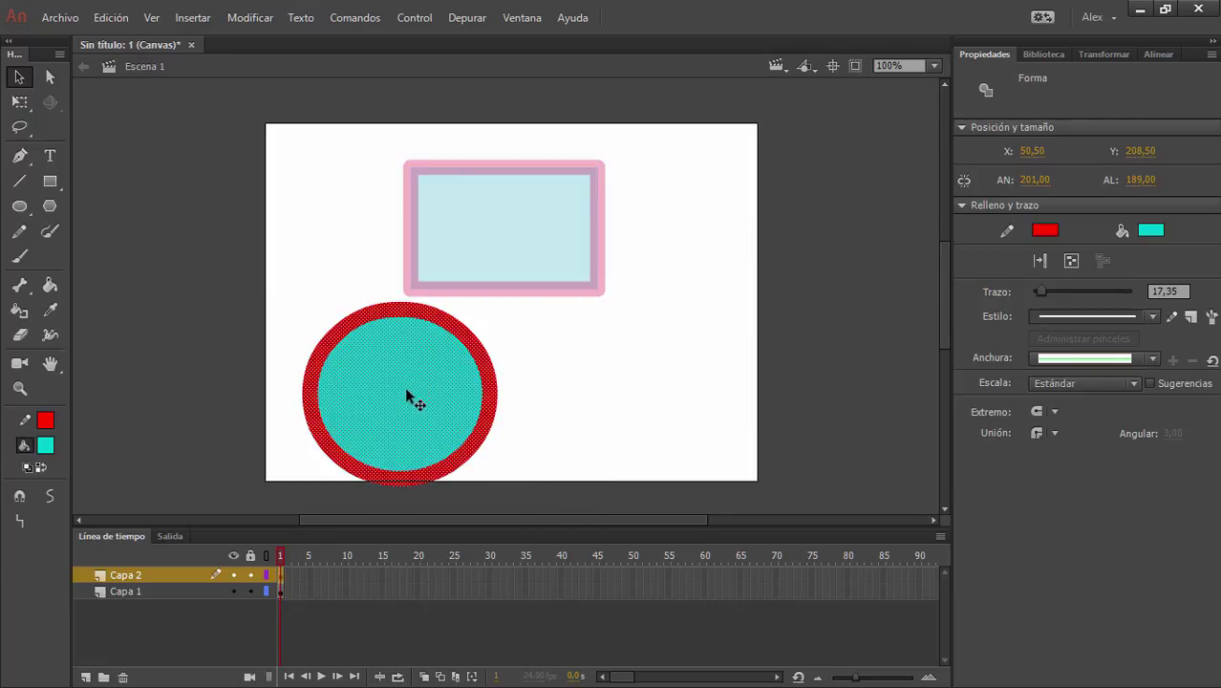
pyautogui.moveTo(409, 392); pyautogui.dragTo(417, 333)
pyautogui.moveTo(134, 576)
pyautogui.mouseDown()
pyautogui.moveTo(131, 613)
pyautogui.moveTo(161, 614)
pyautogui.mouseUp()
pyautogui.click(580, 380)
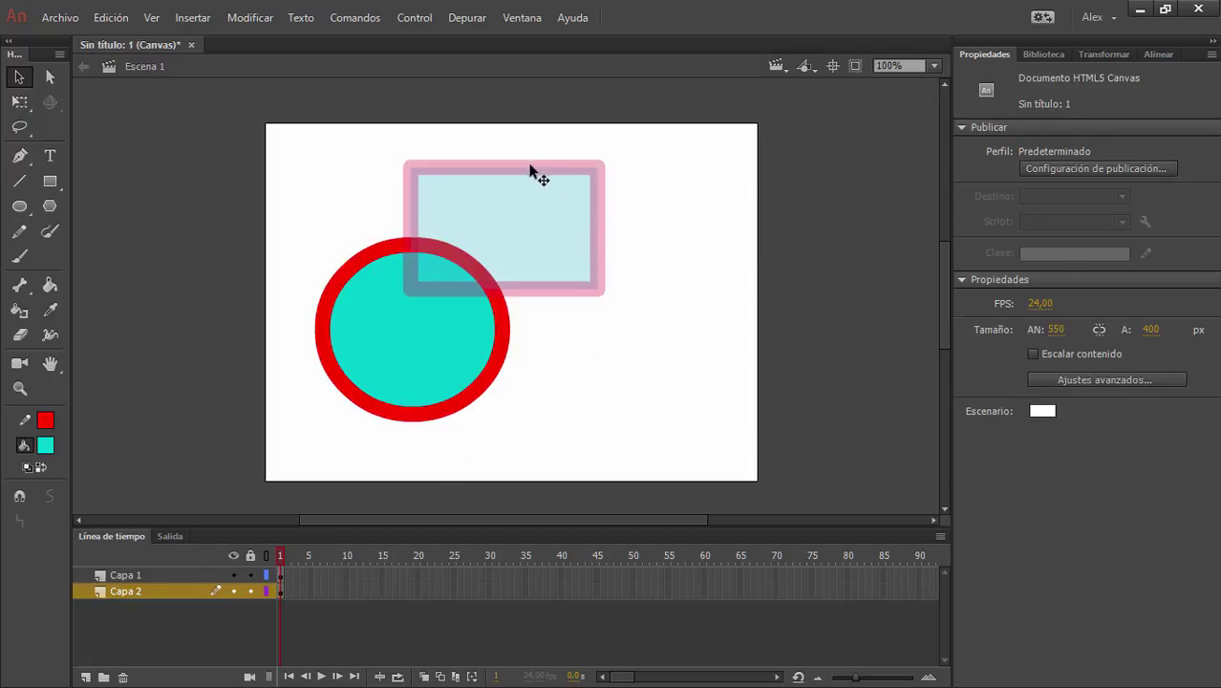
# Set the alpha of the cuadrado instance's Avanzado colour effect to 100%.
pyautogui.click(536, 196)
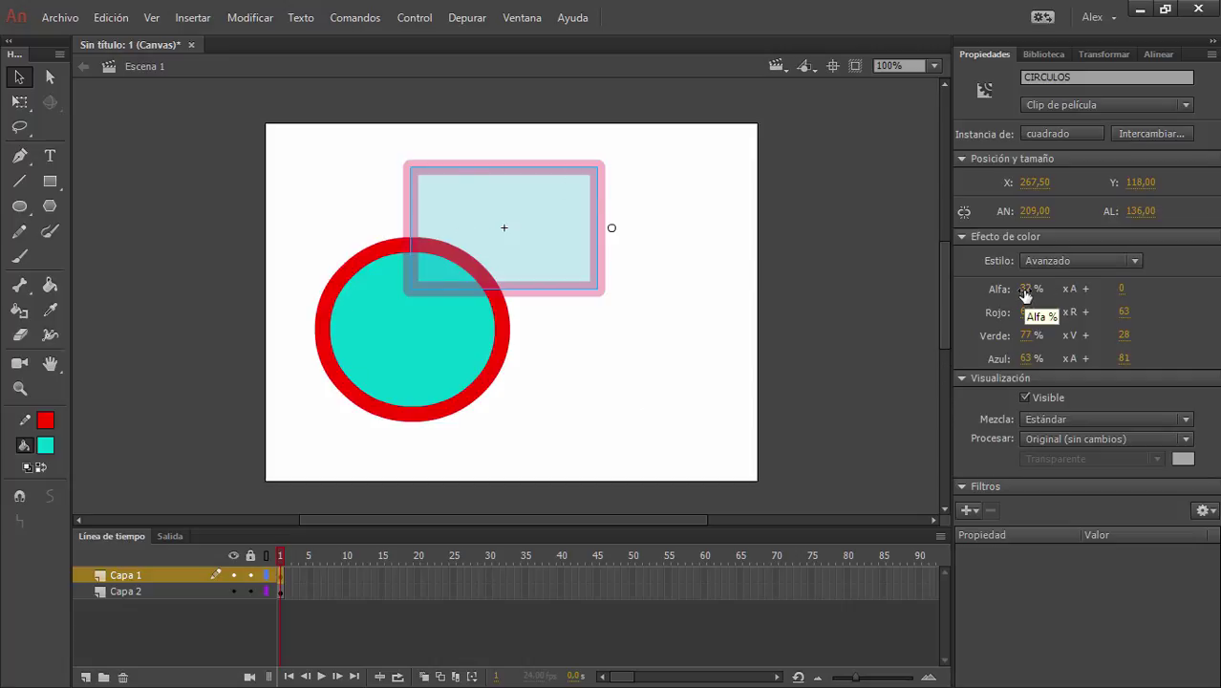
pyautogui.moveTo(1025, 295); pyautogui.dragTo(1109, 306)
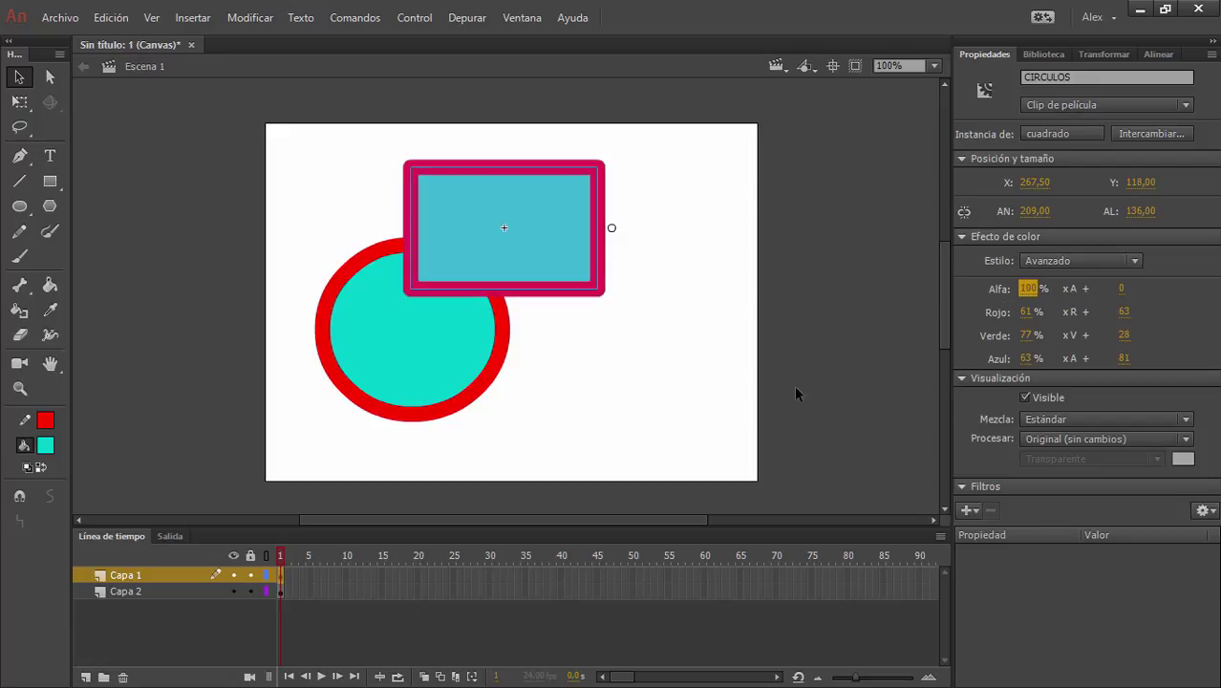
# Delete the oval with its fill and outline from Capa 2.
pyautogui.click(244, 258)
pyautogui.doubleClick(408, 353)
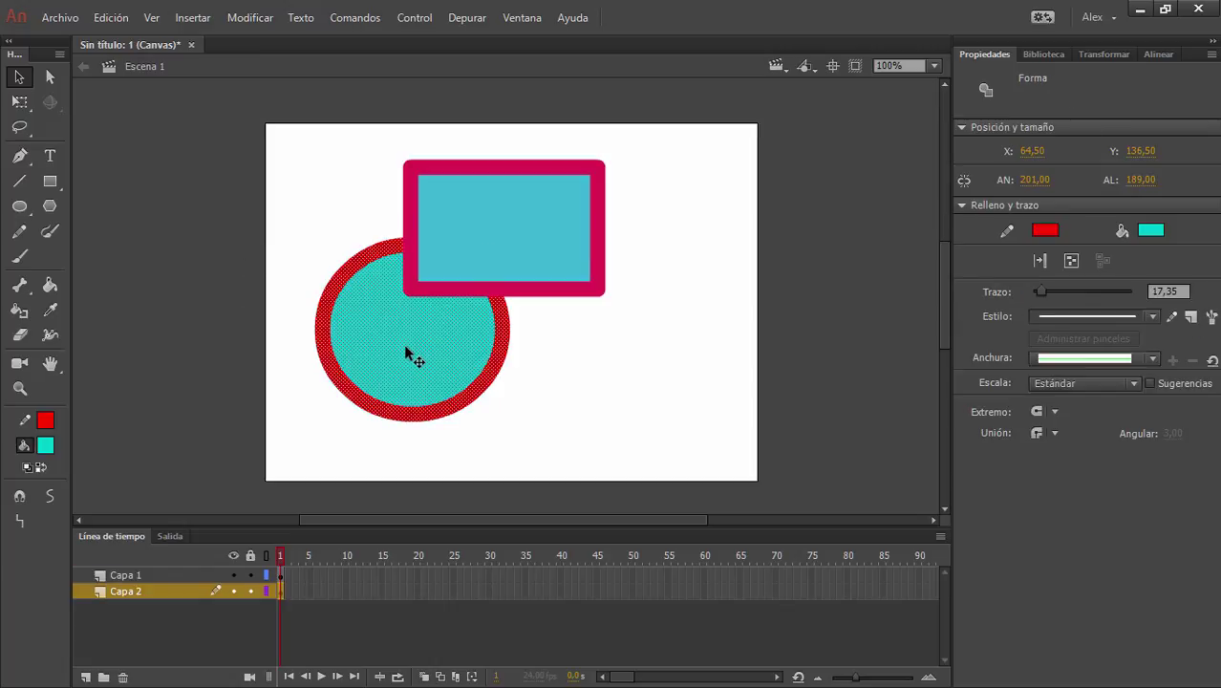
pyautogui.press('Delete')
# Switch the cuadrado instance's colour effect from Avanzado to Alfa and keep its alpha at 100%.
pyautogui.click(497, 189)
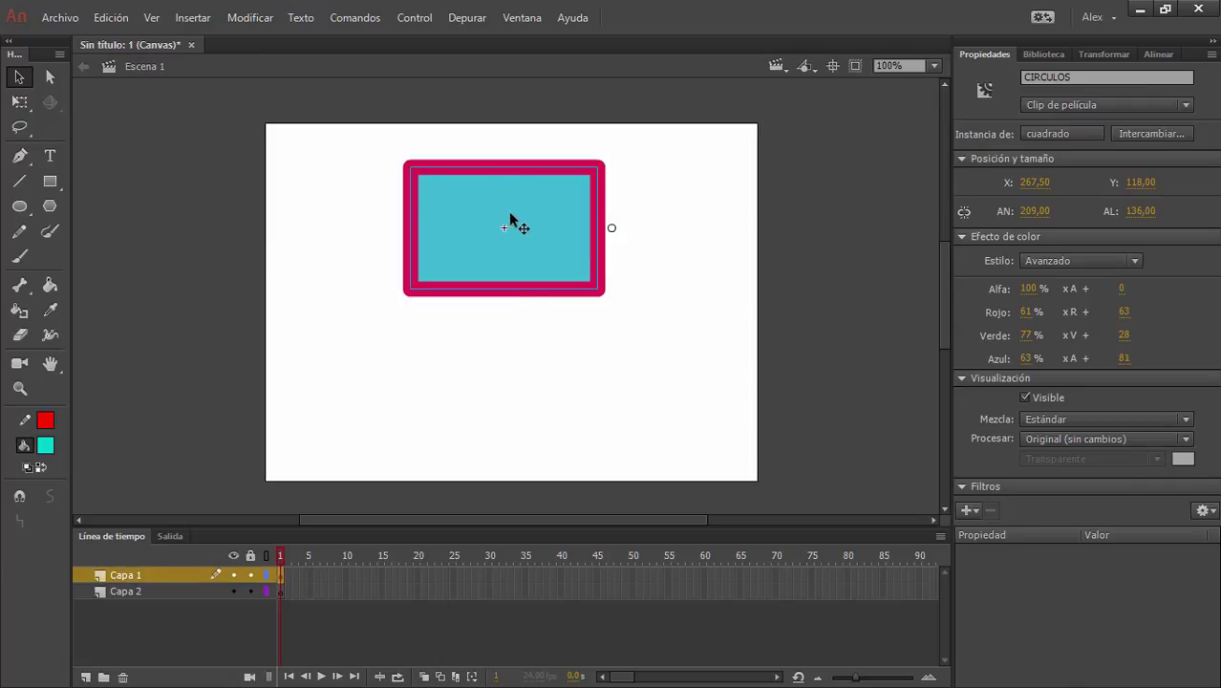
pyautogui.click(1130, 259)
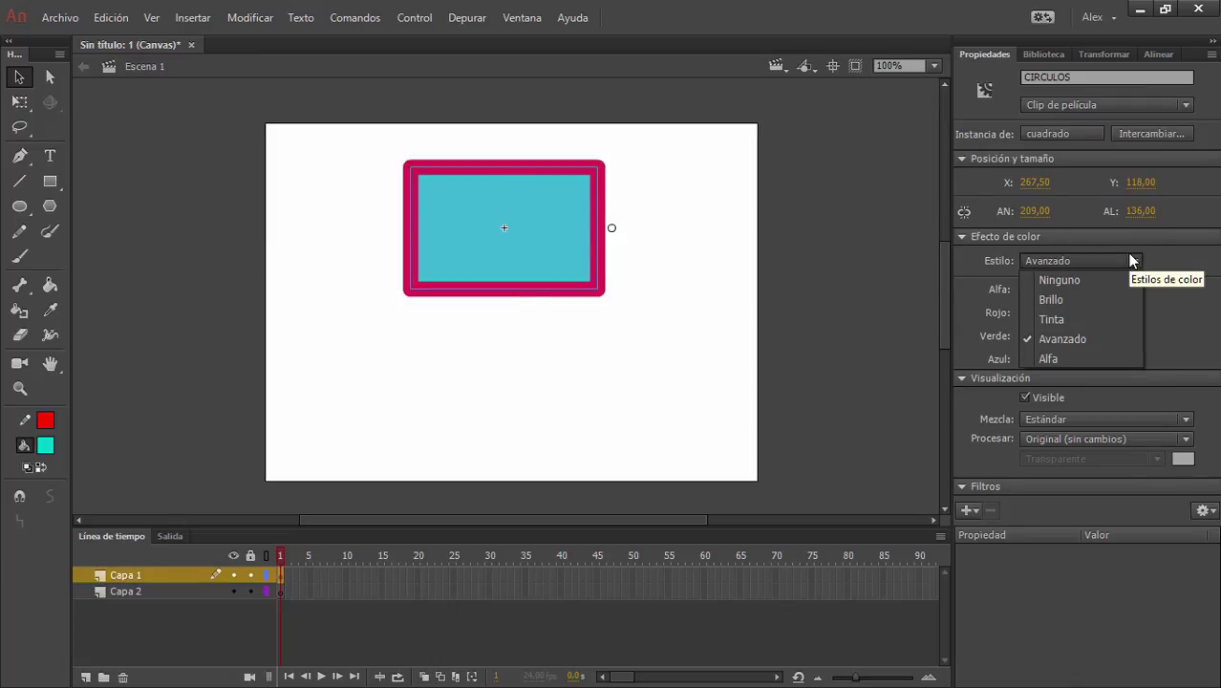
pyautogui.click(1054, 357)
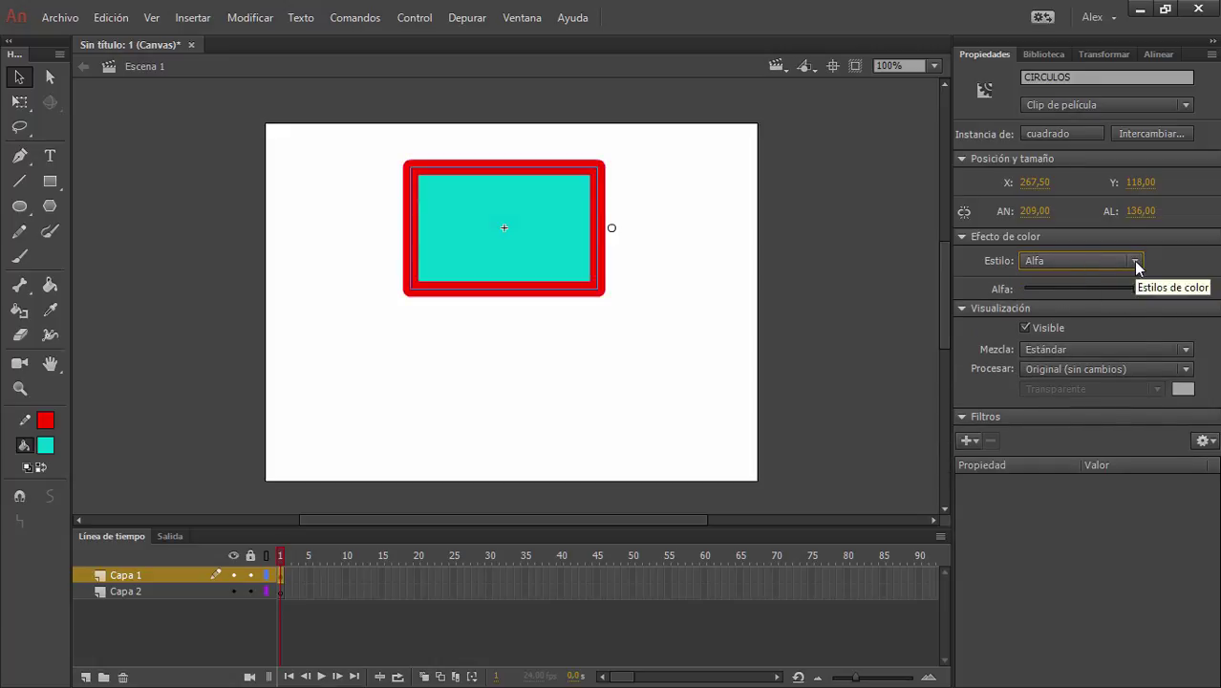
pyautogui.click(1101, 260)
pyautogui.click(1071, 333)
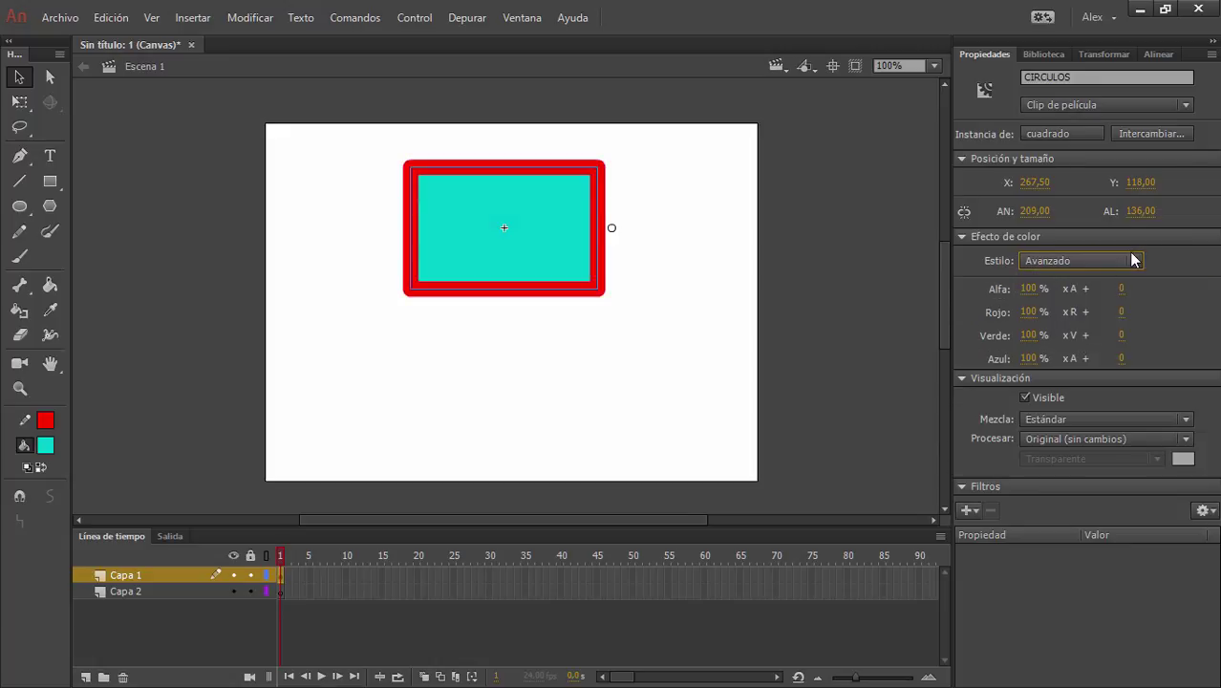
pyautogui.click(1123, 258)
pyautogui.click(1081, 355)
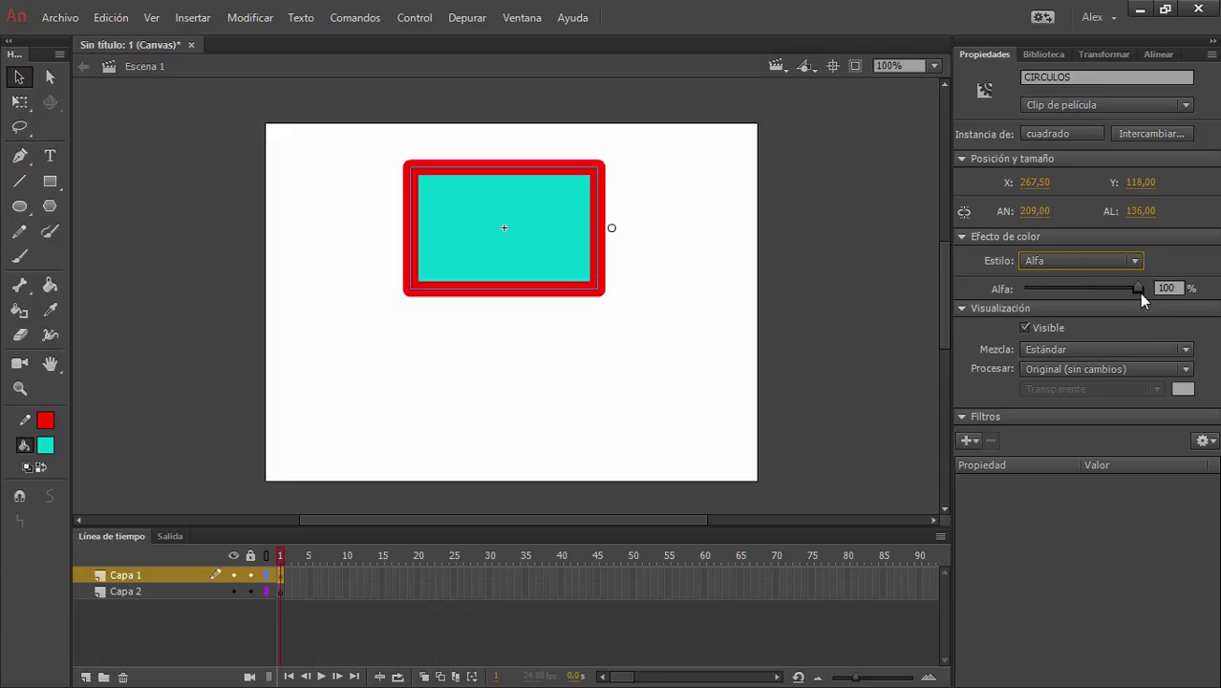
pyautogui.moveTo(1133, 287)
pyautogui.mouseDown()
pyautogui.moveTo(1064, 277)
pyautogui.moveTo(1137, 287)
pyautogui.mouseUp()
pyautogui.click(1132, 261)
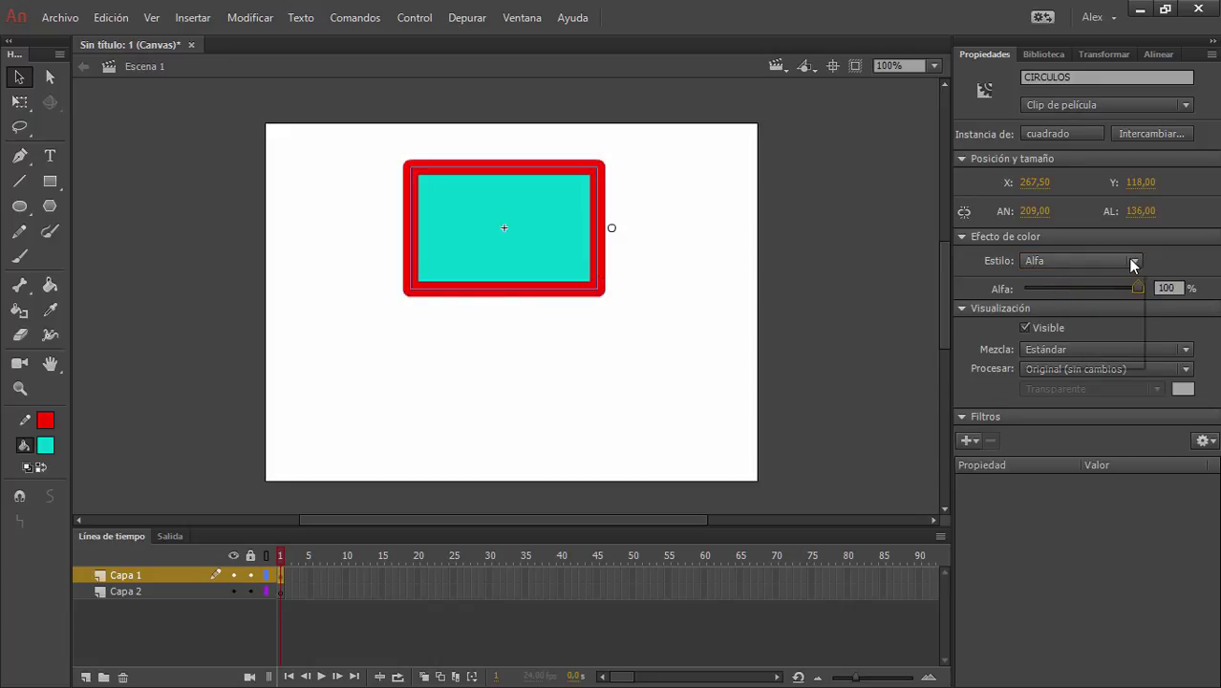
# Set the cuadrado instance's colour effect style to Ninguno, and switch its visibility off and on again.
pyautogui.click(1095, 278)
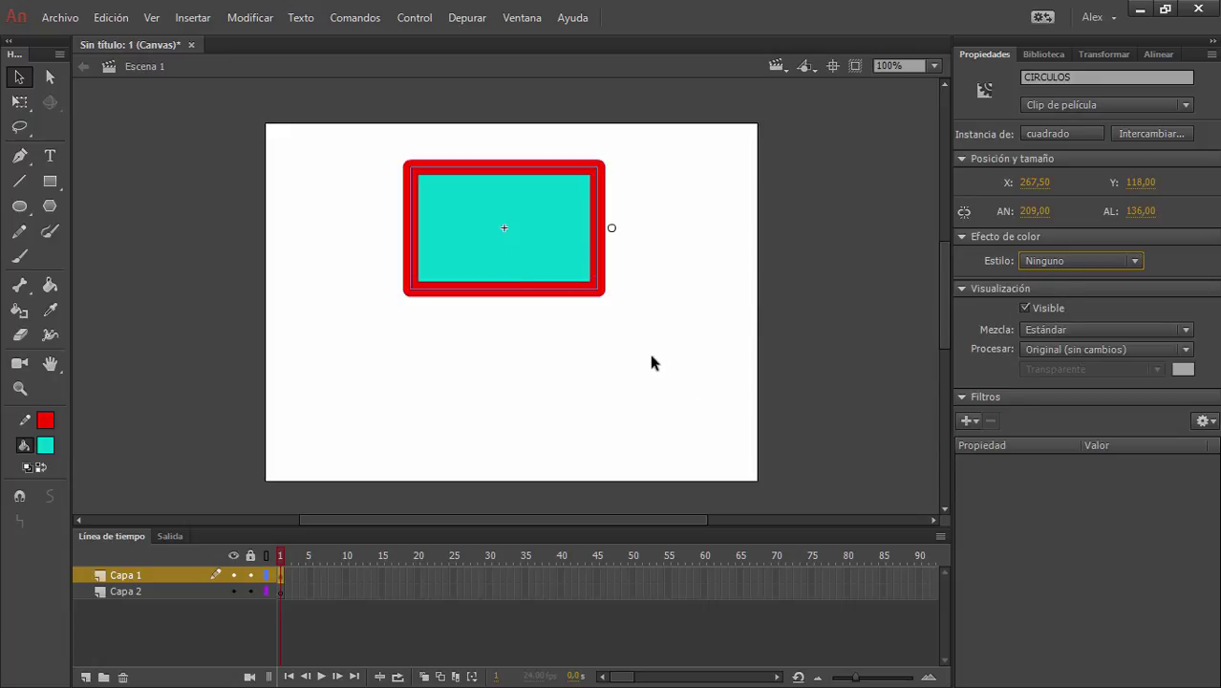
pyautogui.click(1026, 307)
pyautogui.click(1025, 307)
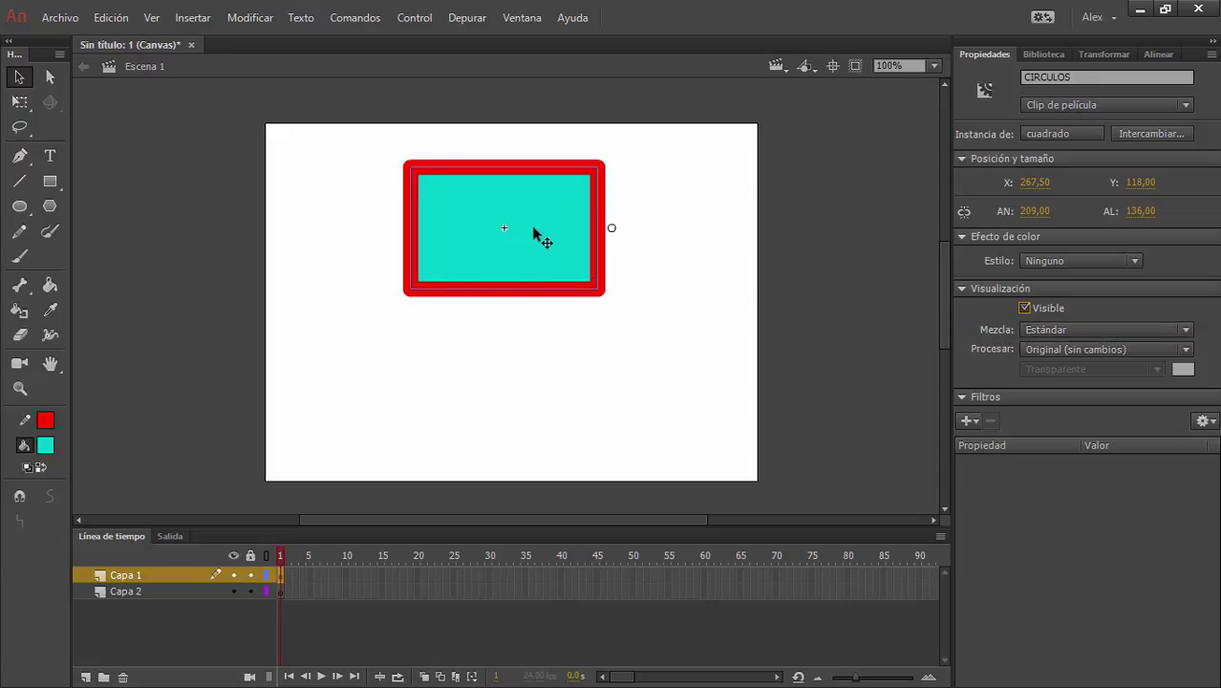
# Move the cuadrado instance down to about X 141, Y 299, and switch its visibility off and on again.
pyautogui.moveTo(533, 231); pyautogui.dragTo(421, 399)
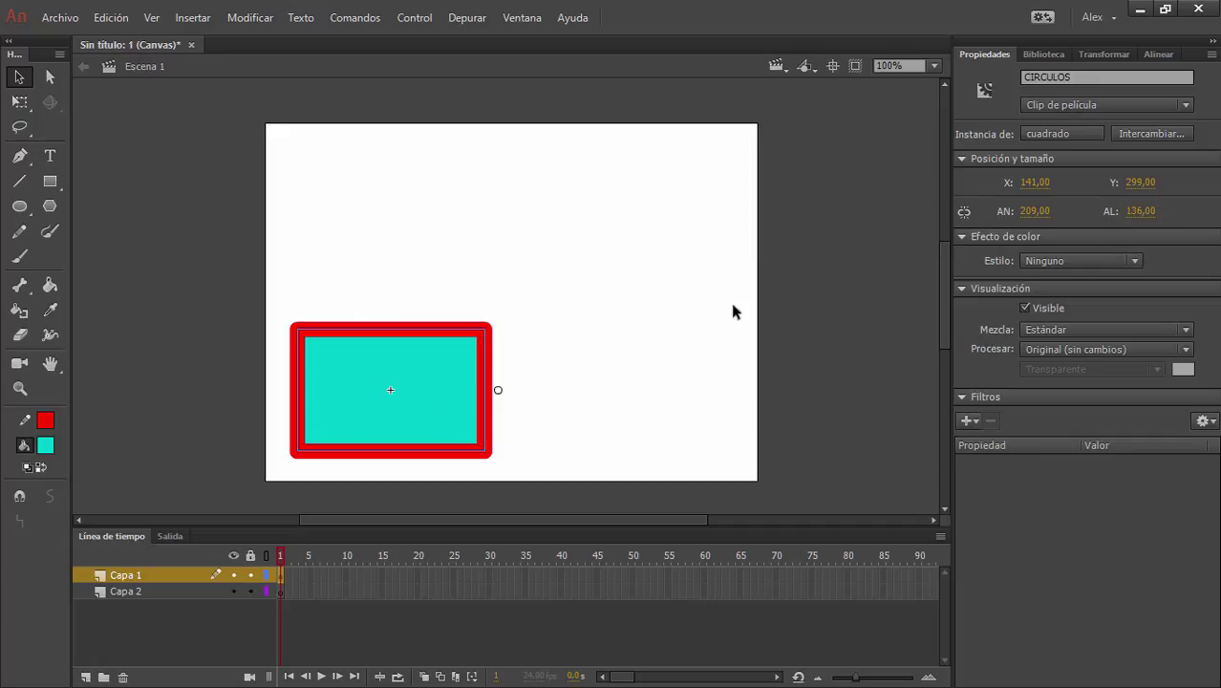
pyautogui.click(1025, 309)
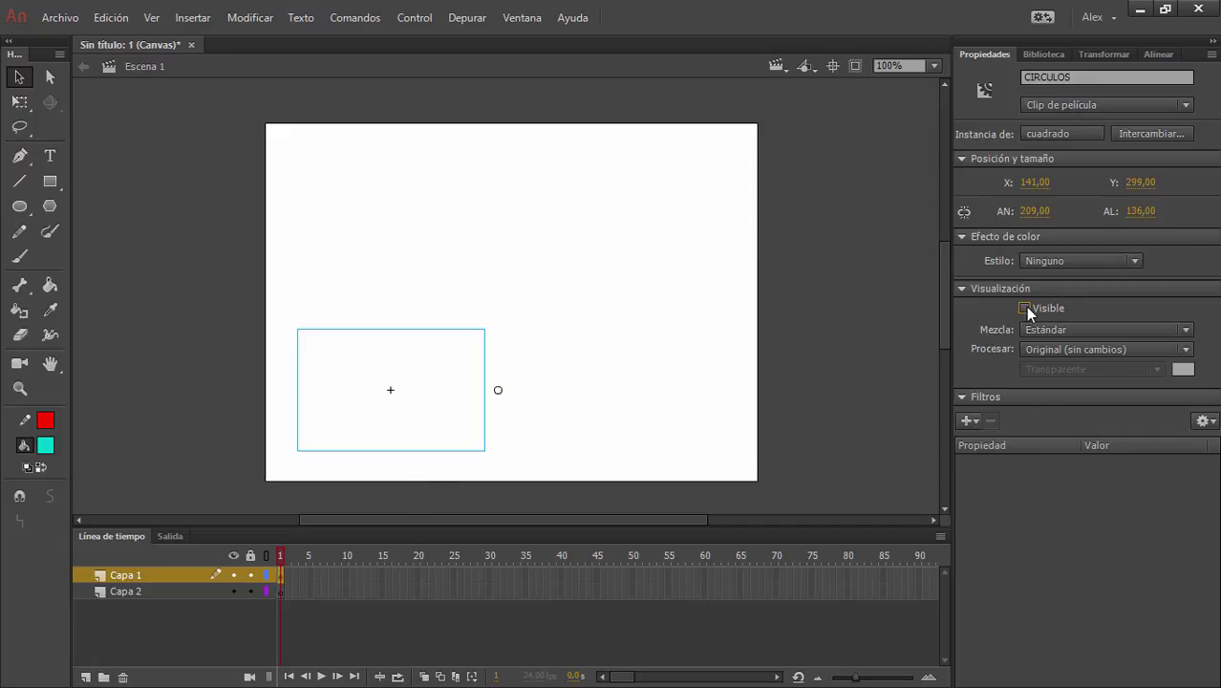
pyautogui.click(1026, 308)
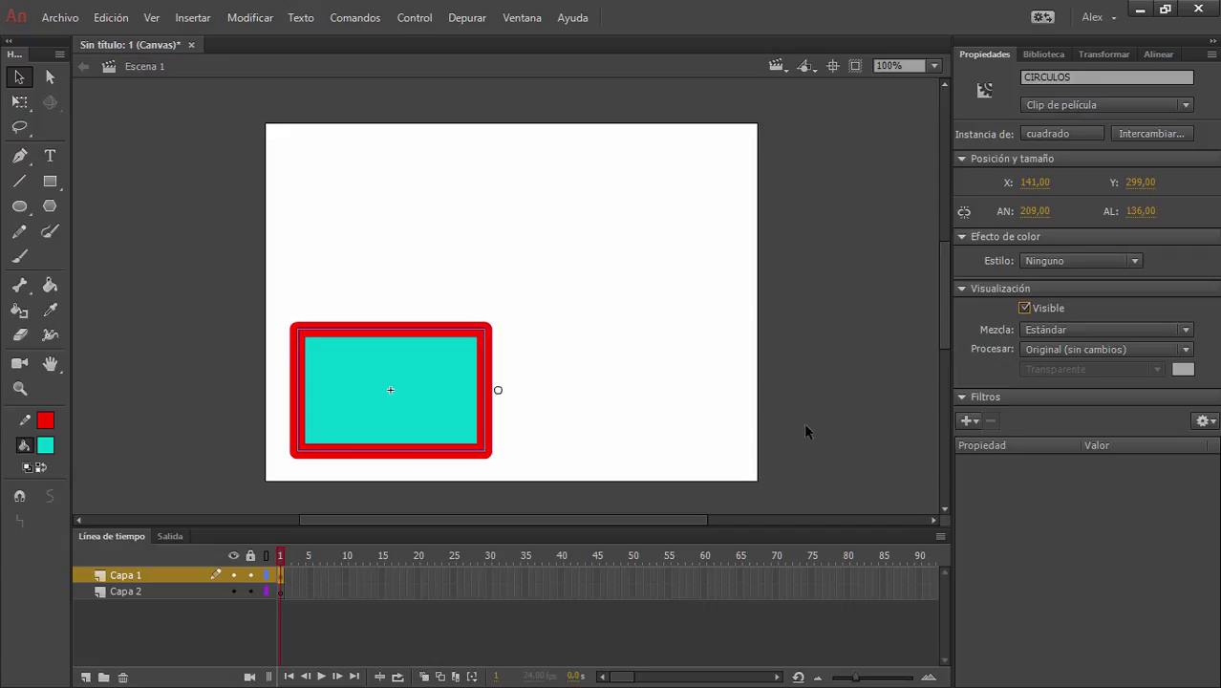
pyautogui.click(1185, 331)
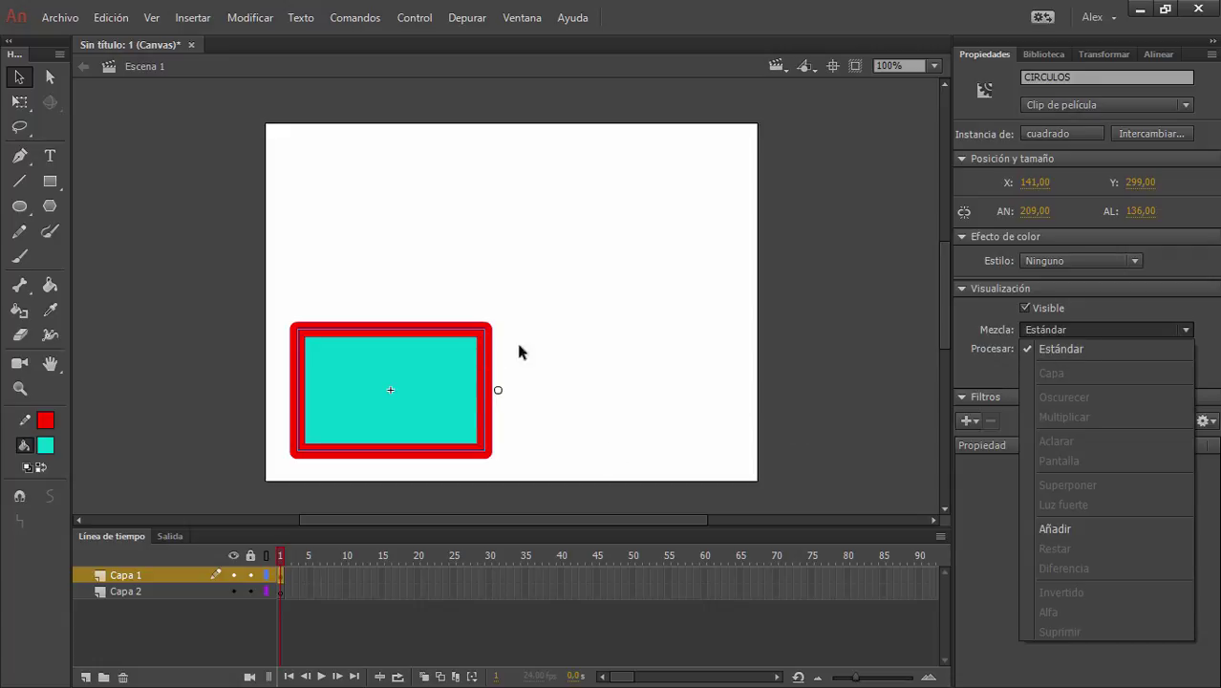
pyautogui.click(632, 344)
pyautogui.click(629, 349)
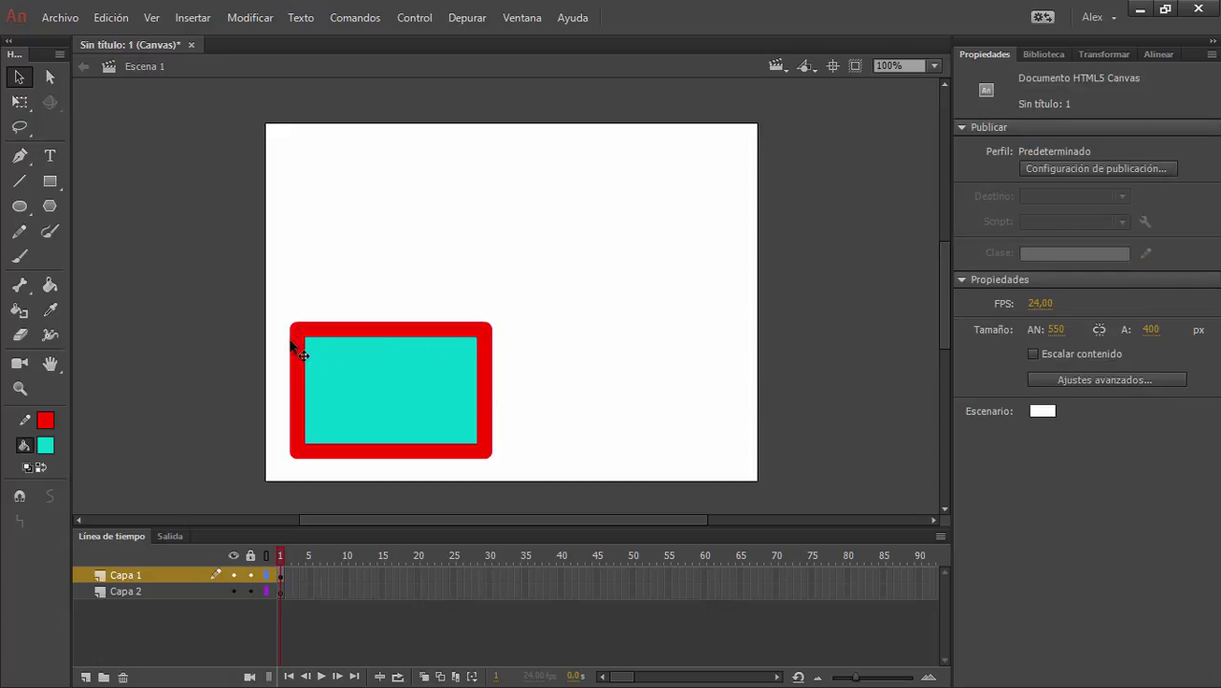
pyautogui.click(19, 205)
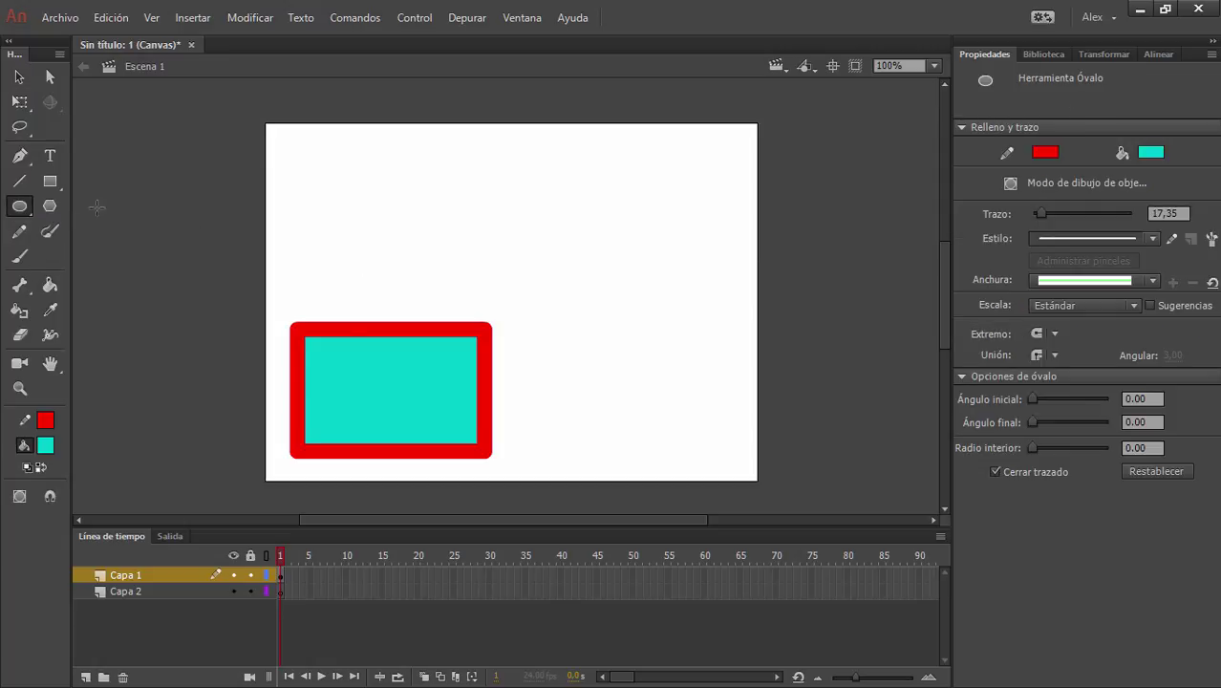
pyautogui.click(19, 78)
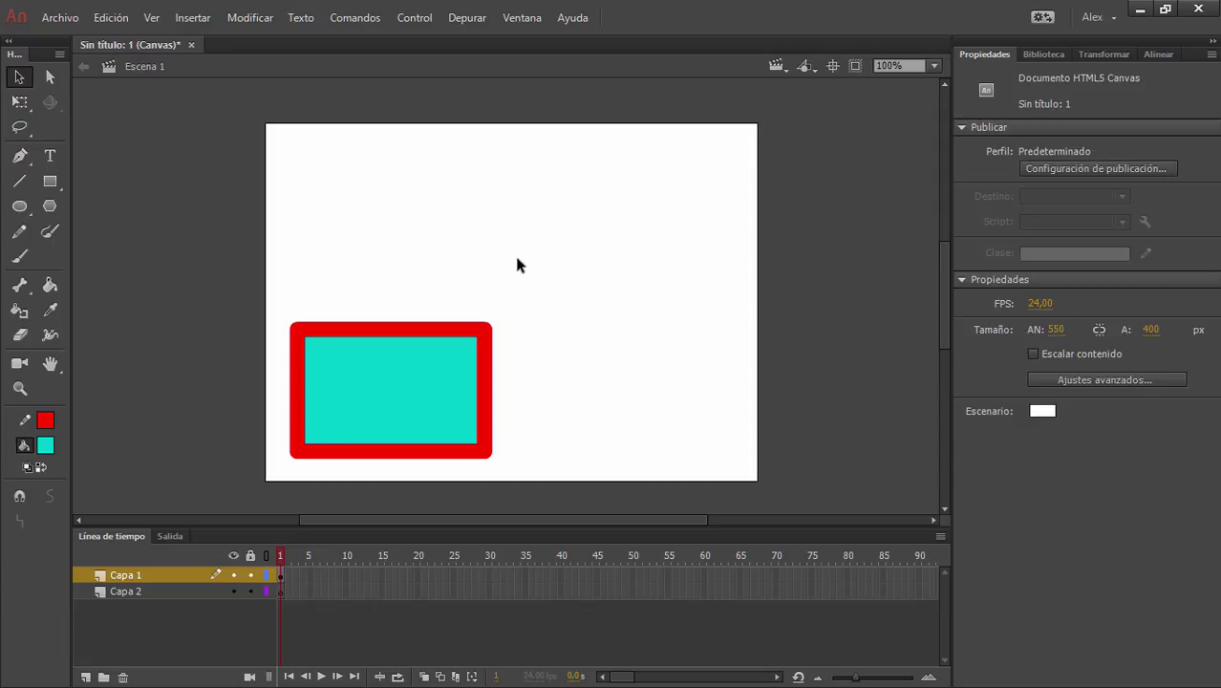
# Import the image ventilador.png from the Recursos Animate folder onto the stage.
pyautogui.hotkey('ctrl', 'r')
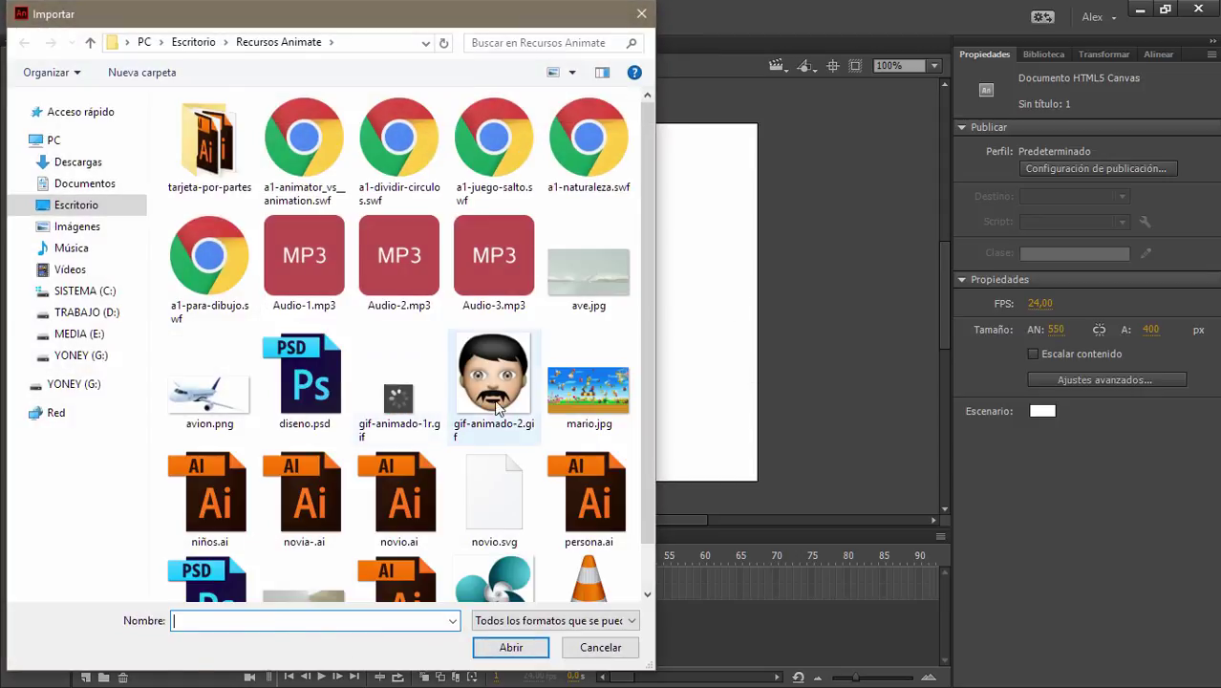
pyautogui.click(215, 387)
pyautogui.scroll(-1, 470, 495)
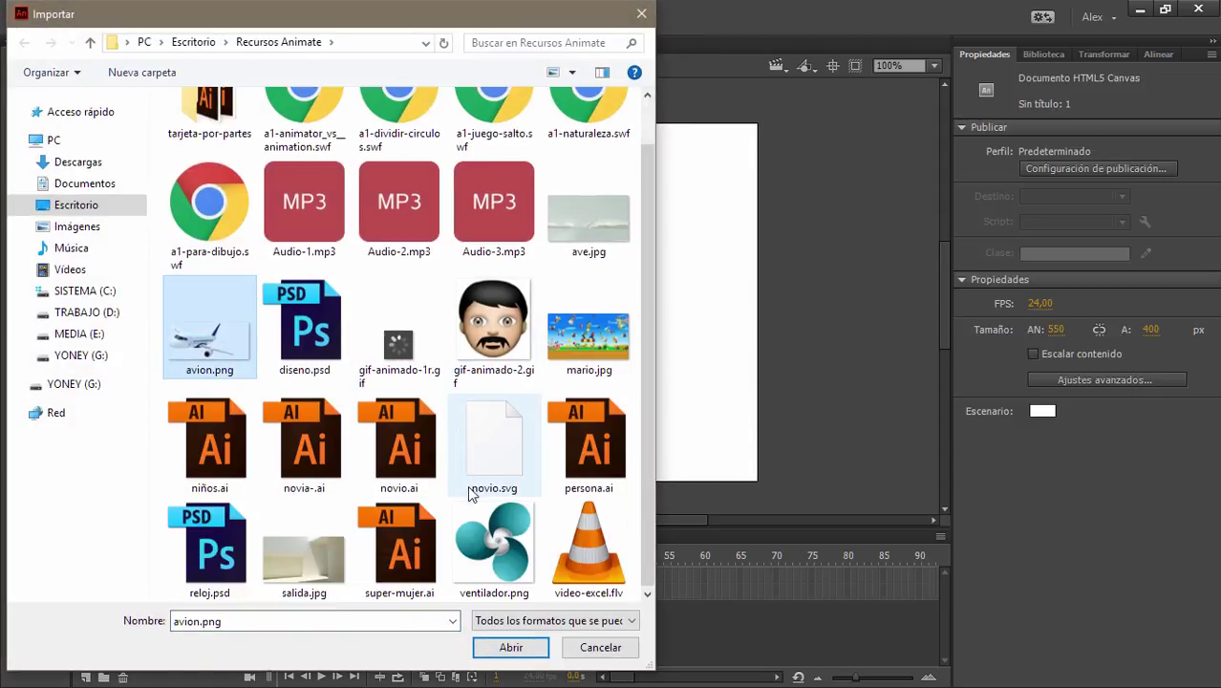
pyautogui.click(512, 570)
pyautogui.click(516, 651)
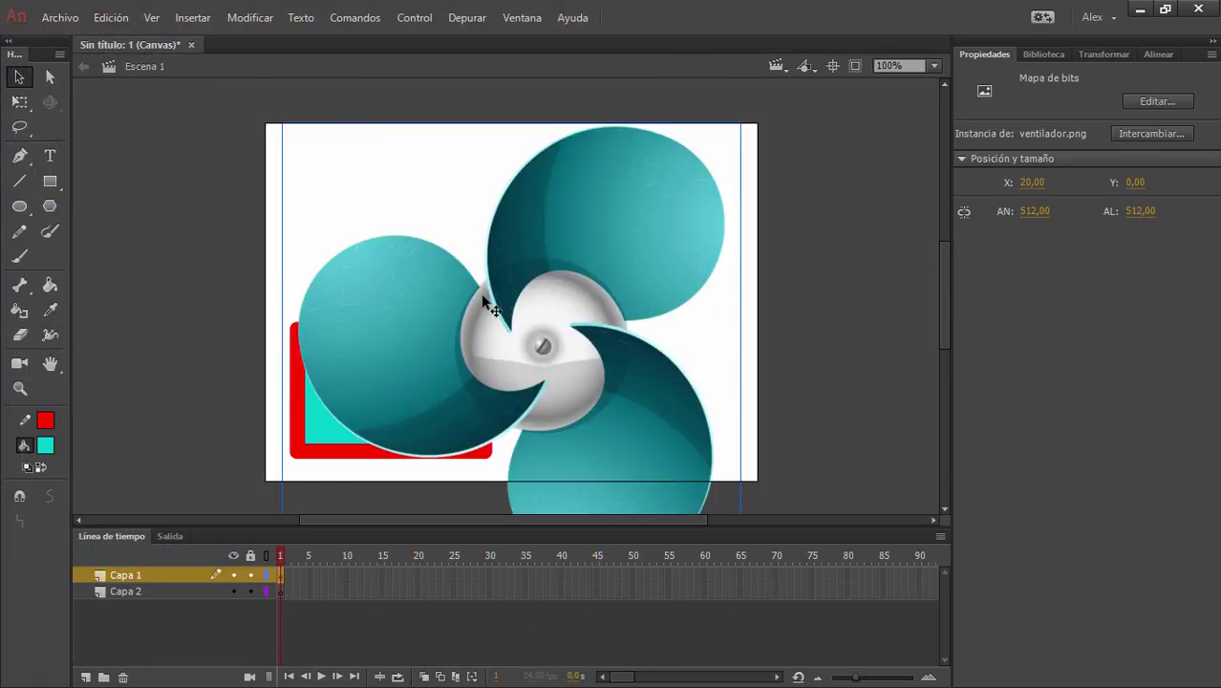
# Scale the fan image down to about 242 by 242 px and place it at about X 258, Y 34.
pyautogui.press('q')
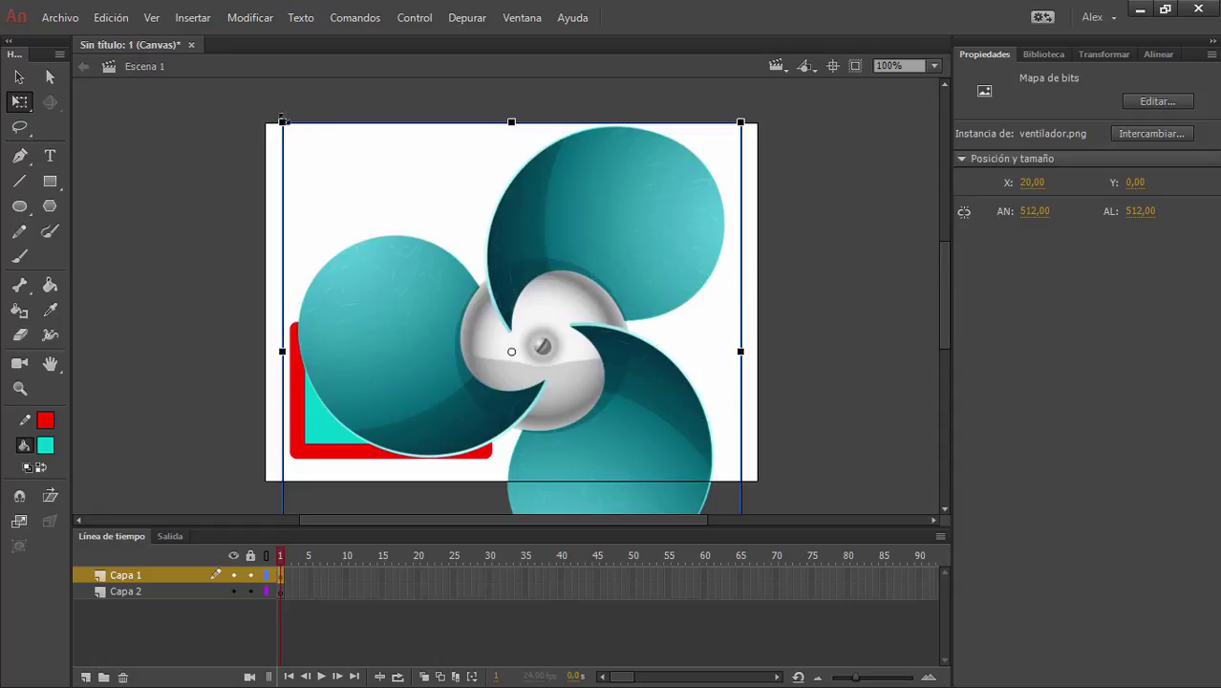
pyautogui.moveTo(282, 120); pyautogui.dragTo(404, 240)
pyautogui.moveTo(547, 277); pyautogui.dragTo(638, 189)
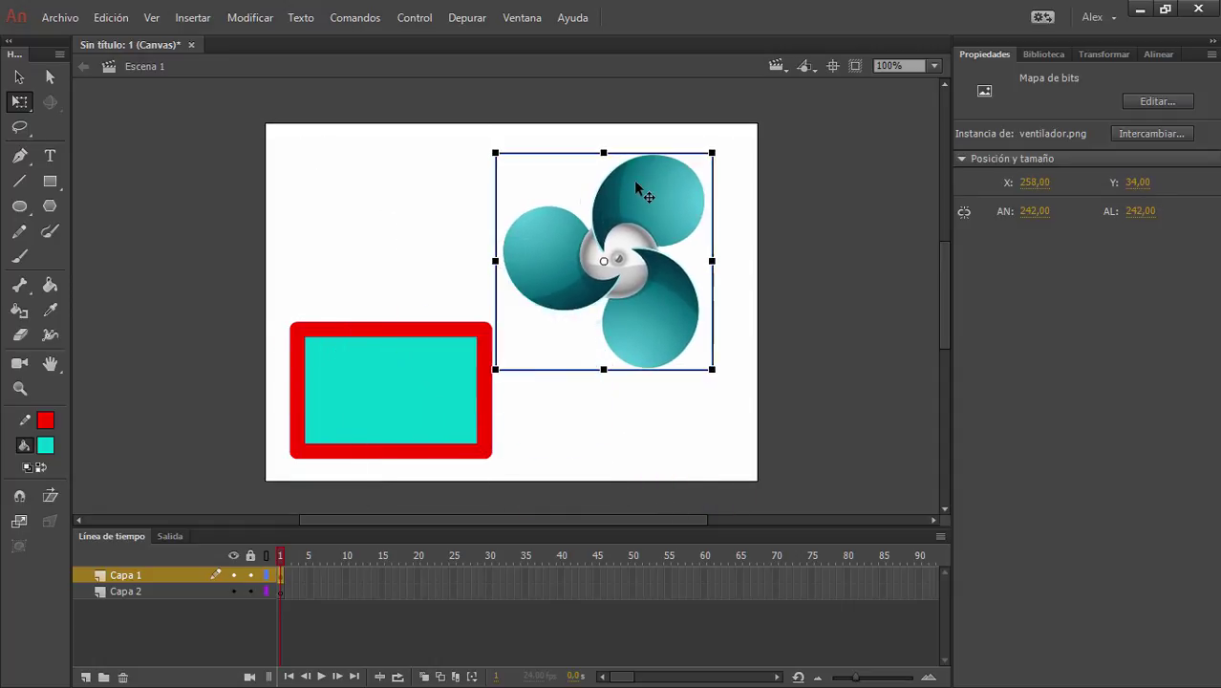
# Move the cuadrado instance to about X 318, Y 147 so it overlaps the fan image.
pyautogui.click(19, 76)
pyautogui.click(252, 309)
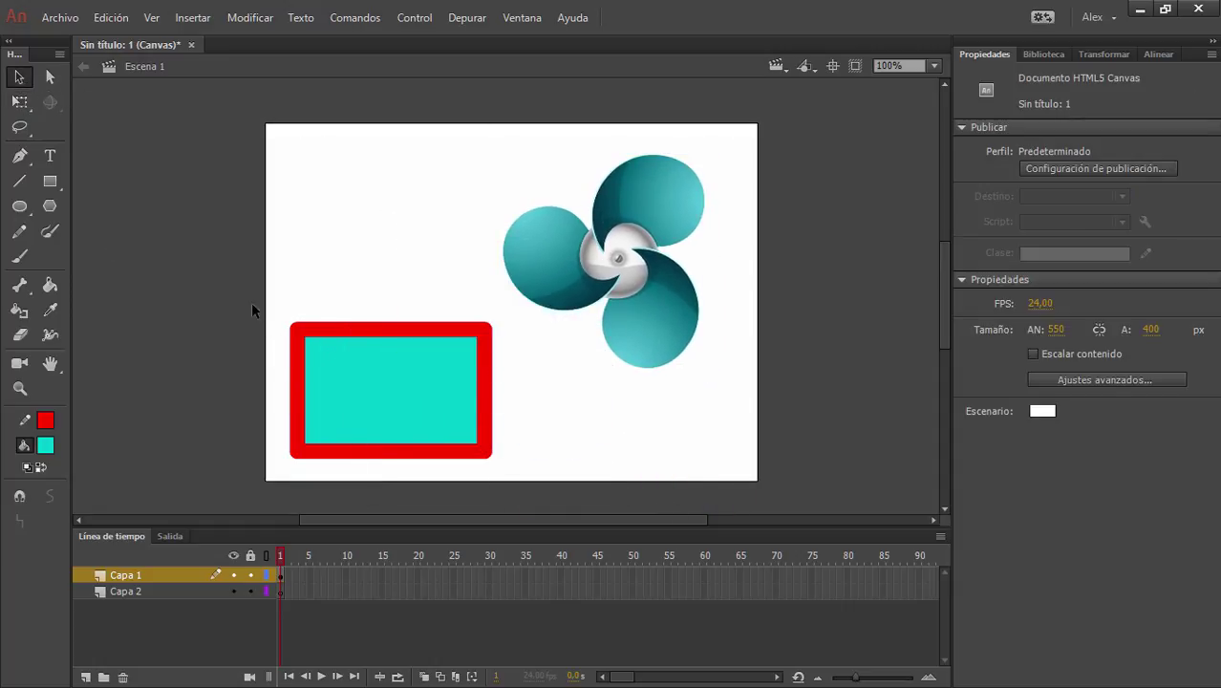
pyautogui.moveTo(252, 308); pyautogui.dragTo(416, 469)
pyautogui.moveTo(367, 415); pyautogui.dragTo(521, 278)
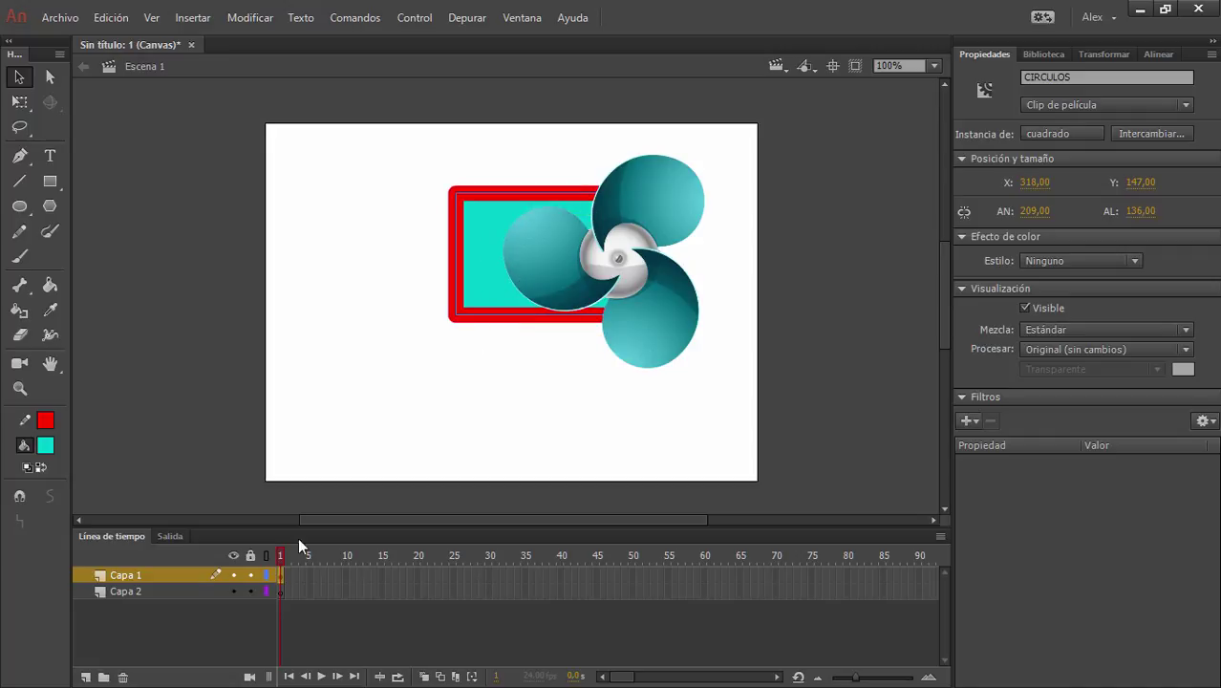
# Try placing layer Capa 1 beneath Capa 2, and return it to the top of the layer stack.
pyautogui.moveTo(161, 570); pyautogui.dragTo(157, 604)
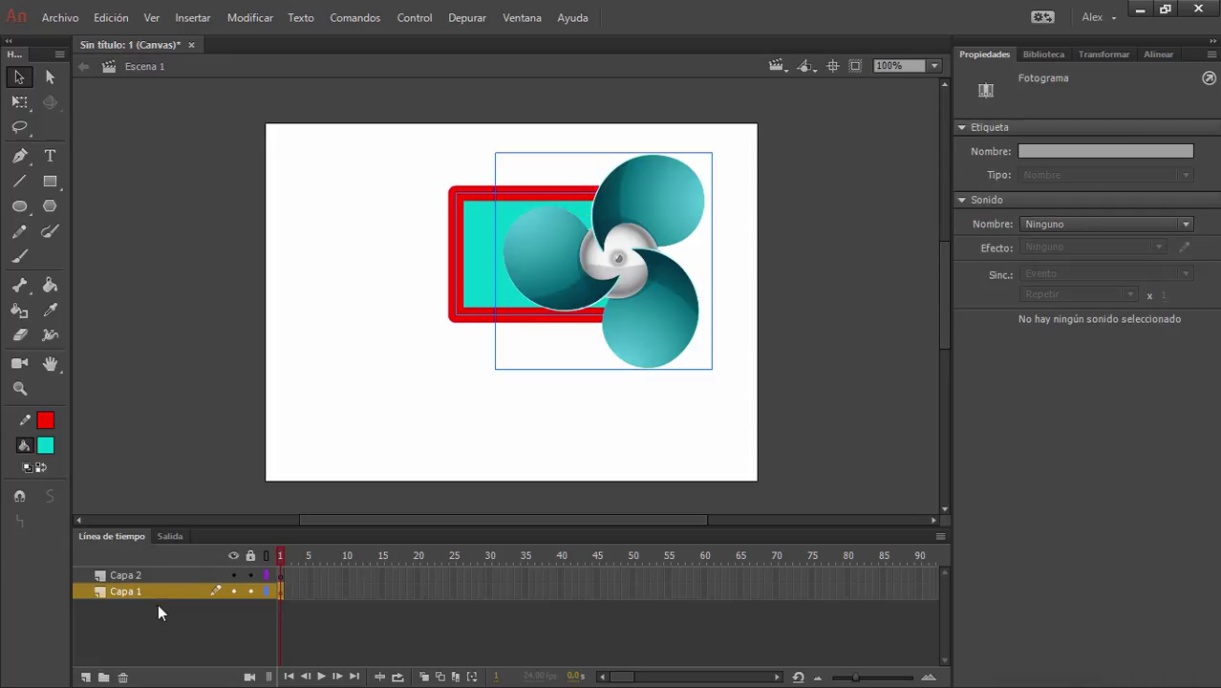
pyautogui.click(306, 436)
pyautogui.click(468, 283)
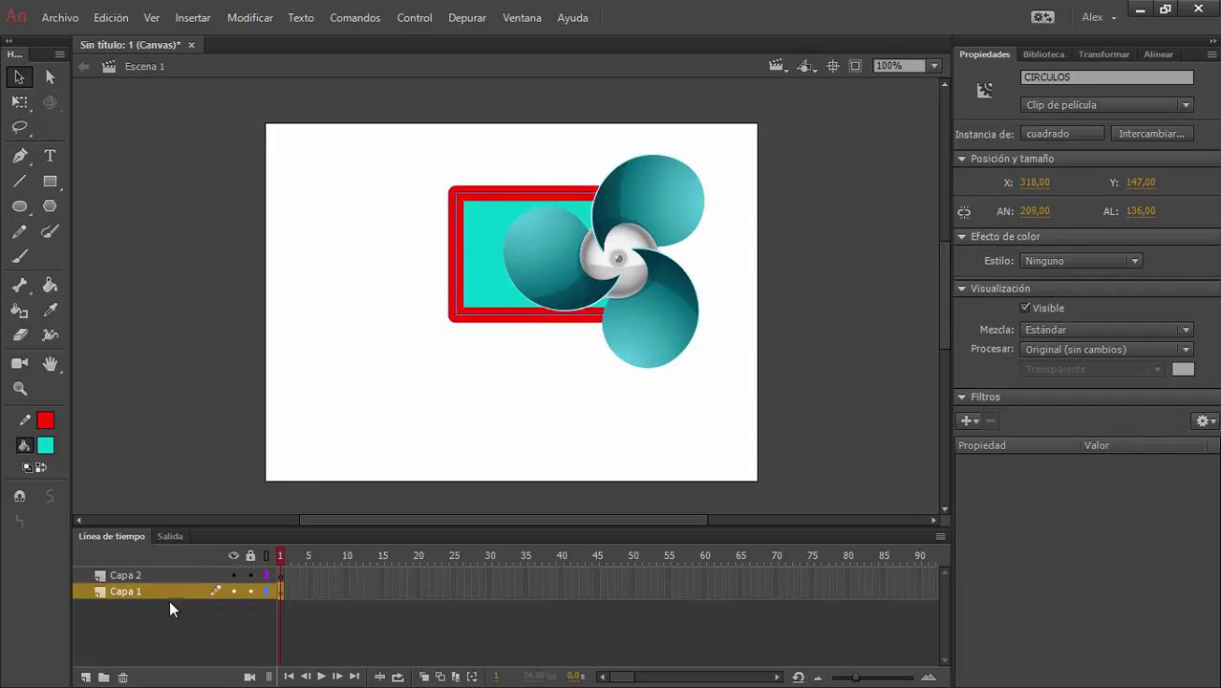
pyautogui.moveTo(165, 592); pyautogui.dragTo(164, 567)
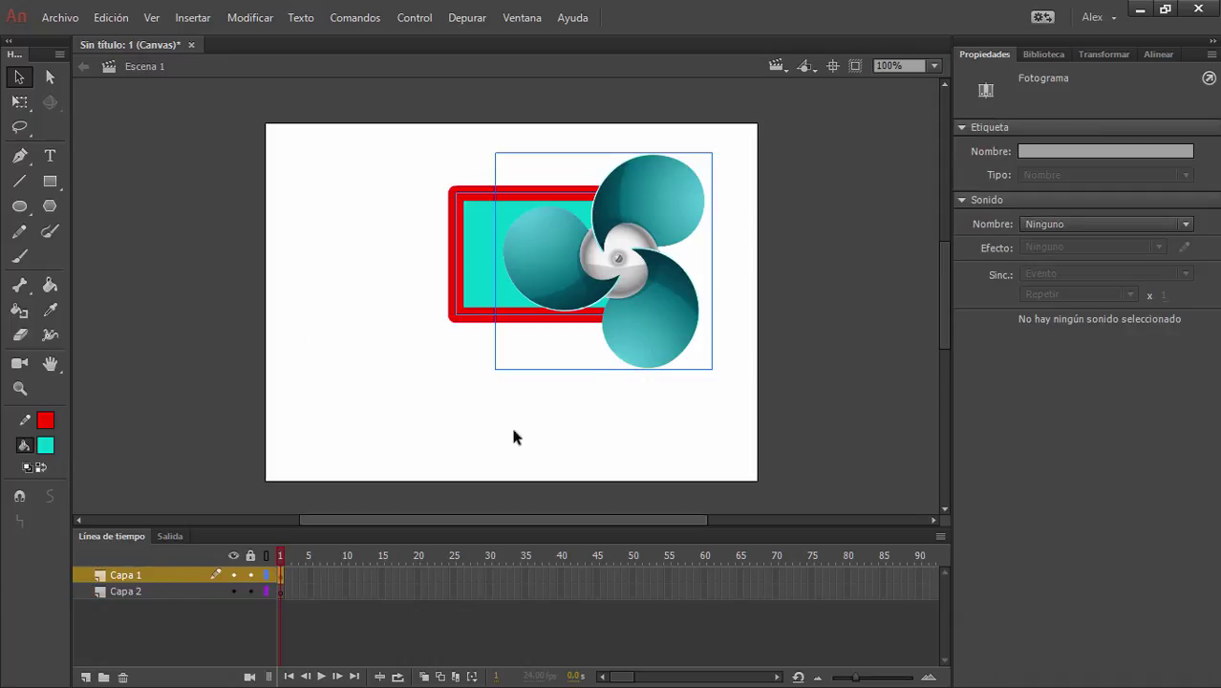
pyautogui.hotkey('ctrl', 'a')
pyautogui.press('Delete')
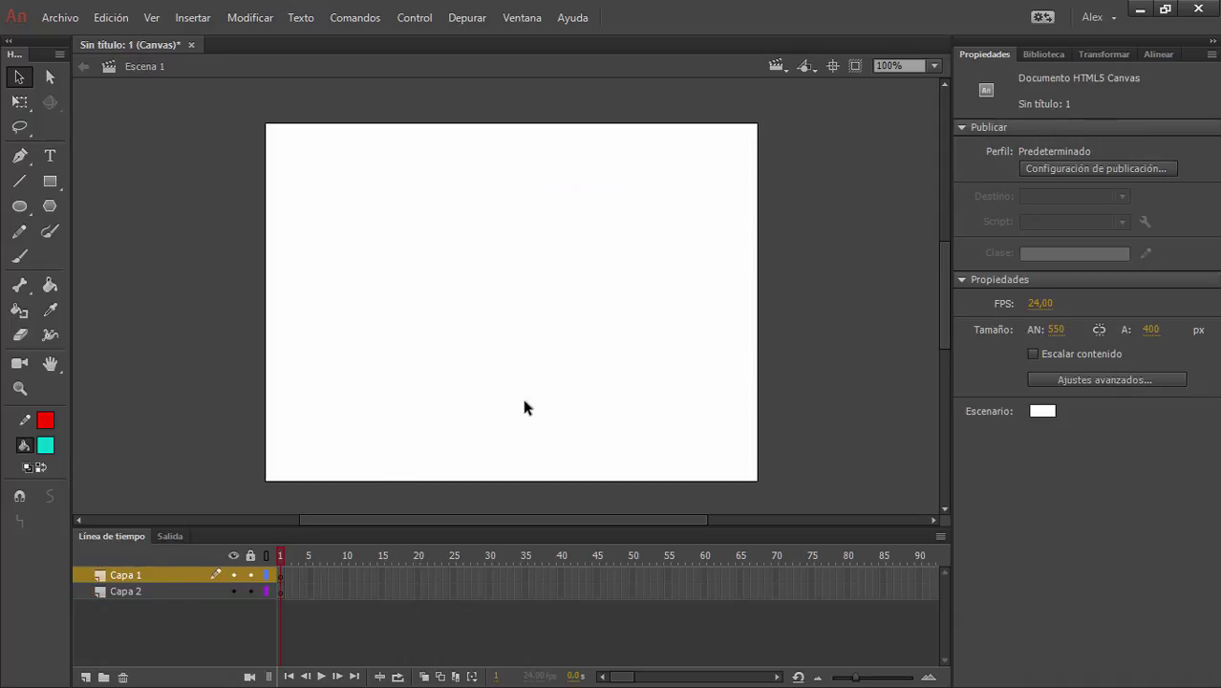
pyautogui.hotkey('ctrl', 'z')
# Cut the fan image from Capa 1, paste it into a new layer, and place that layer beneath Capa 1.
pyautogui.click(661, 291)
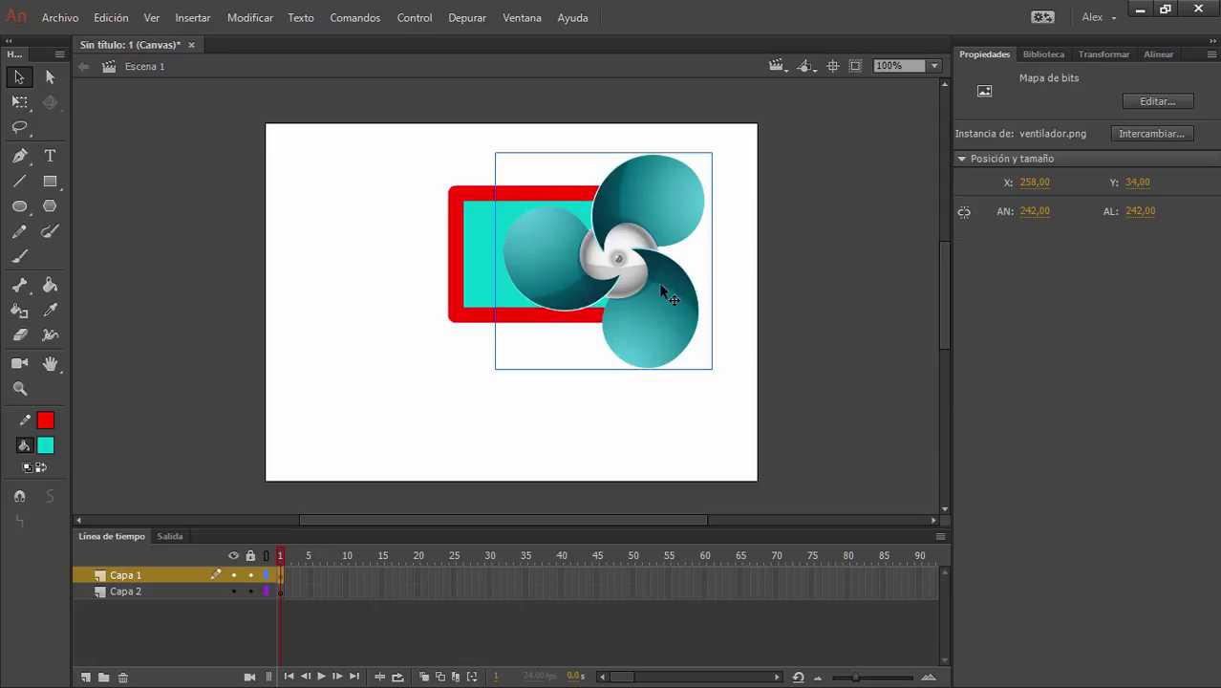
pyautogui.press('Delete')
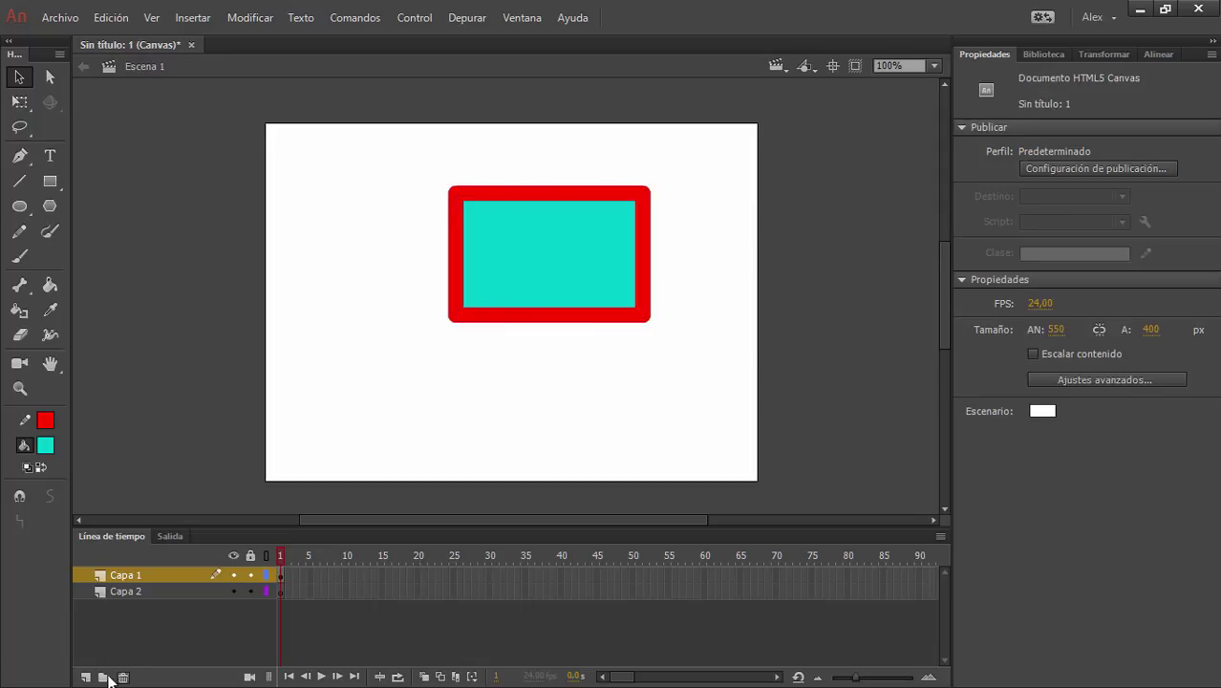
pyautogui.click(86, 677)
pyautogui.hotkey('ctrl', 'v')
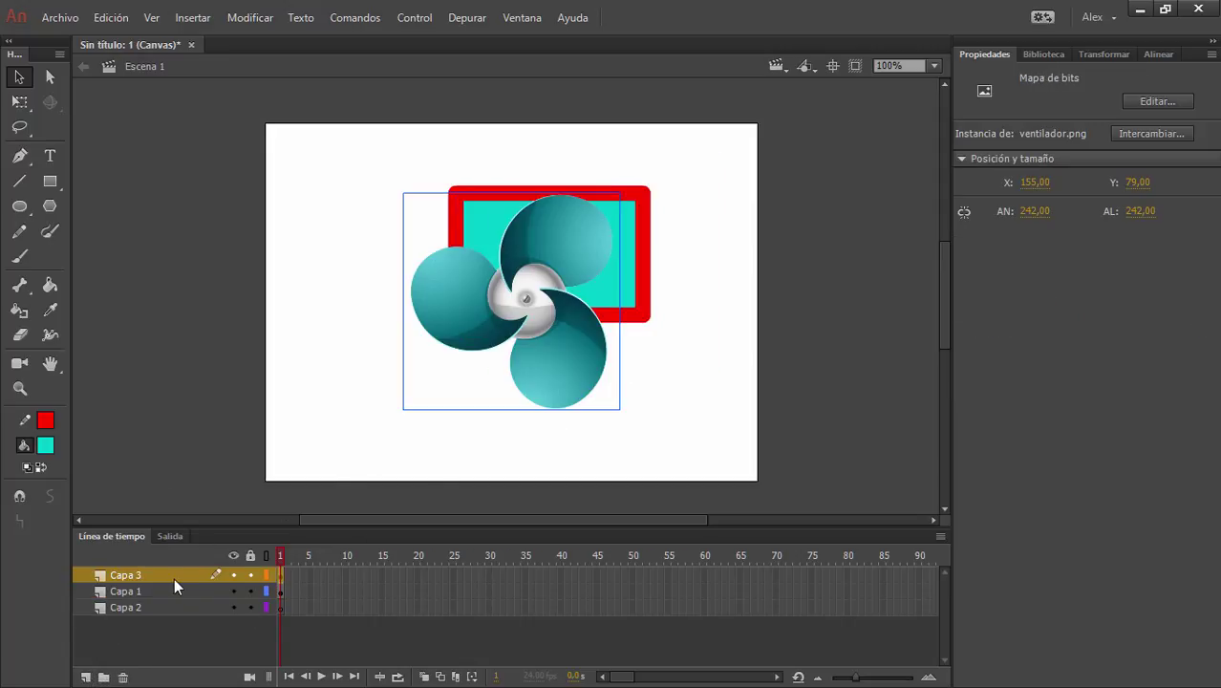
pyautogui.moveTo(165, 574); pyautogui.dragTo(164, 594)
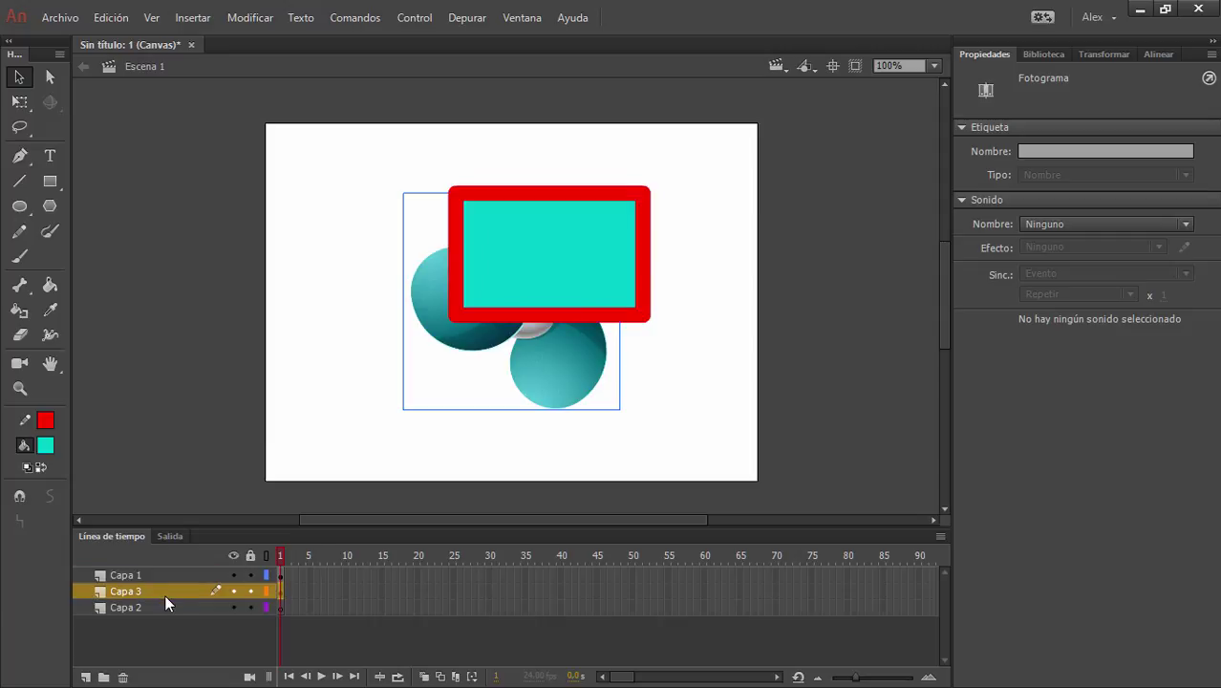
# Move the cuadrado instance over the middle of the fan image, at about X 280, Y 192.
pyautogui.click(644, 406)
pyautogui.click(601, 249)
pyautogui.moveTo(587, 260); pyautogui.dragTo(551, 303)
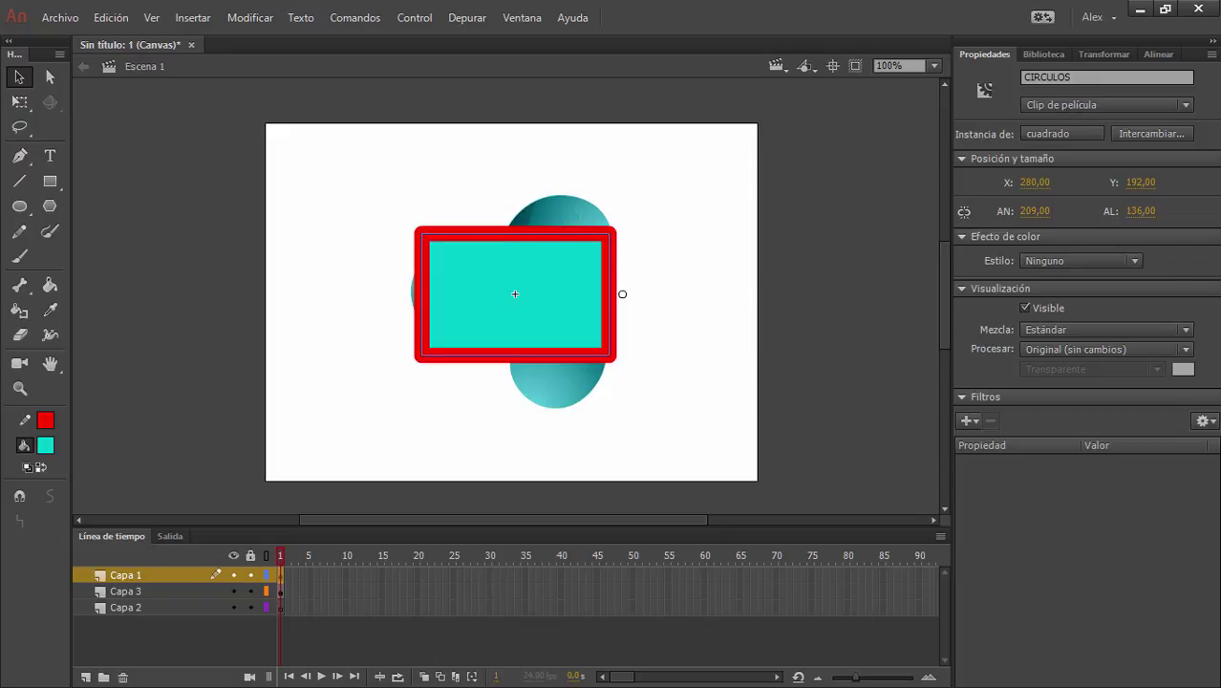
# Examine which blend modes are available for the cuadrado instance overlapping the fan image.
pyautogui.click(1183, 330)
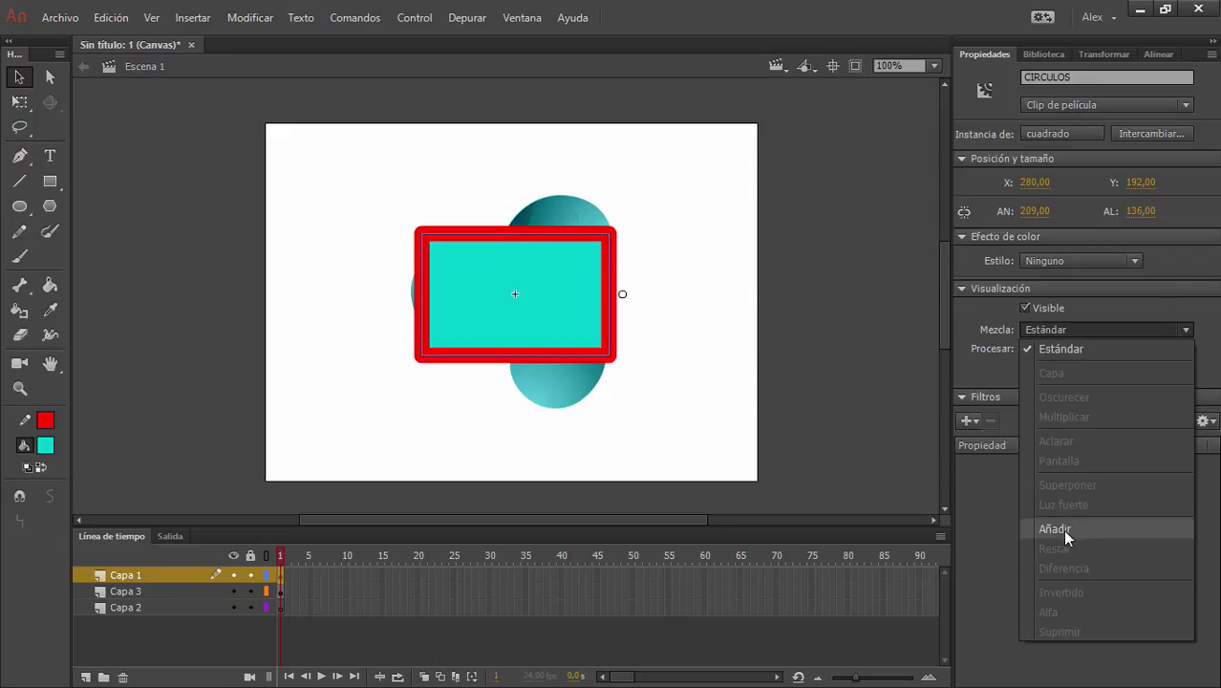
pyautogui.click(712, 413)
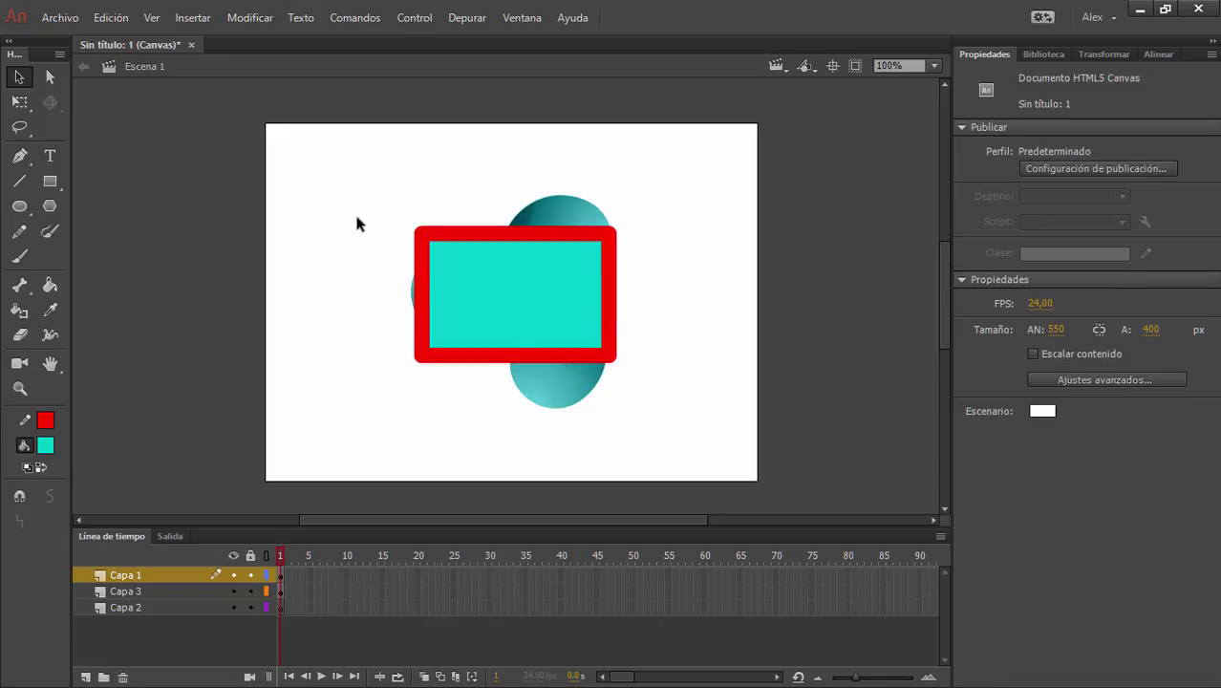
pyautogui.moveTo(353, 211); pyautogui.dragTo(733, 424)
pyautogui.click(621, 327)
pyautogui.click(578, 305)
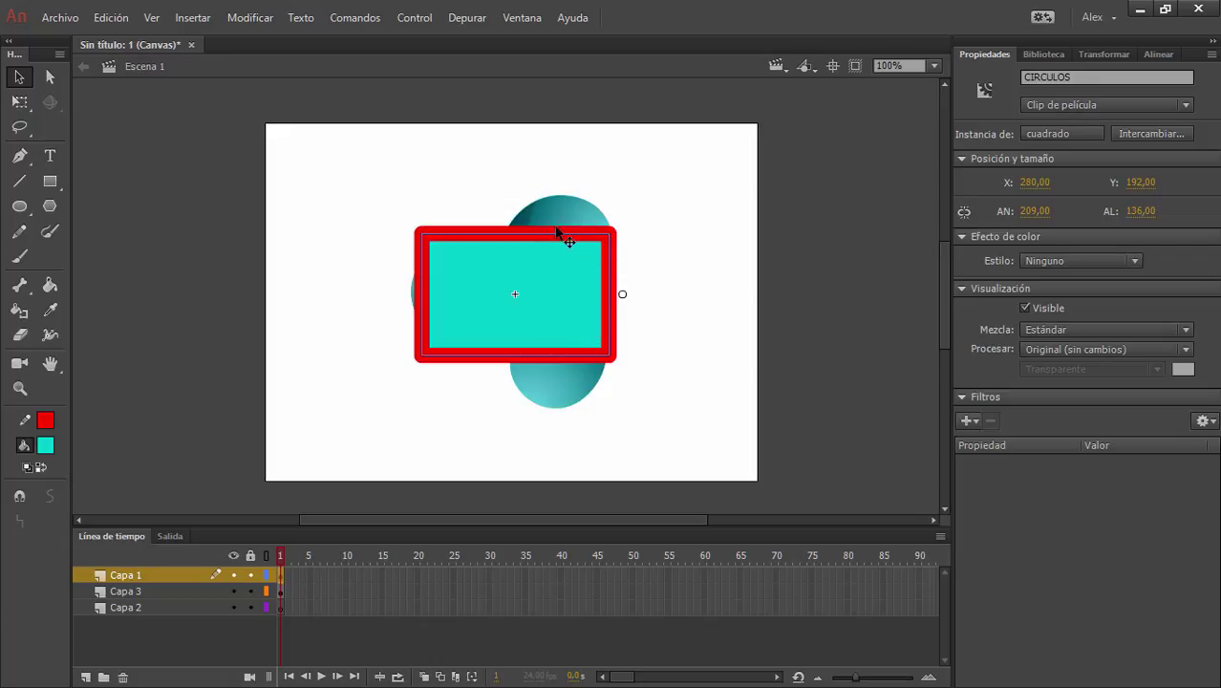
pyautogui.click(1167, 333)
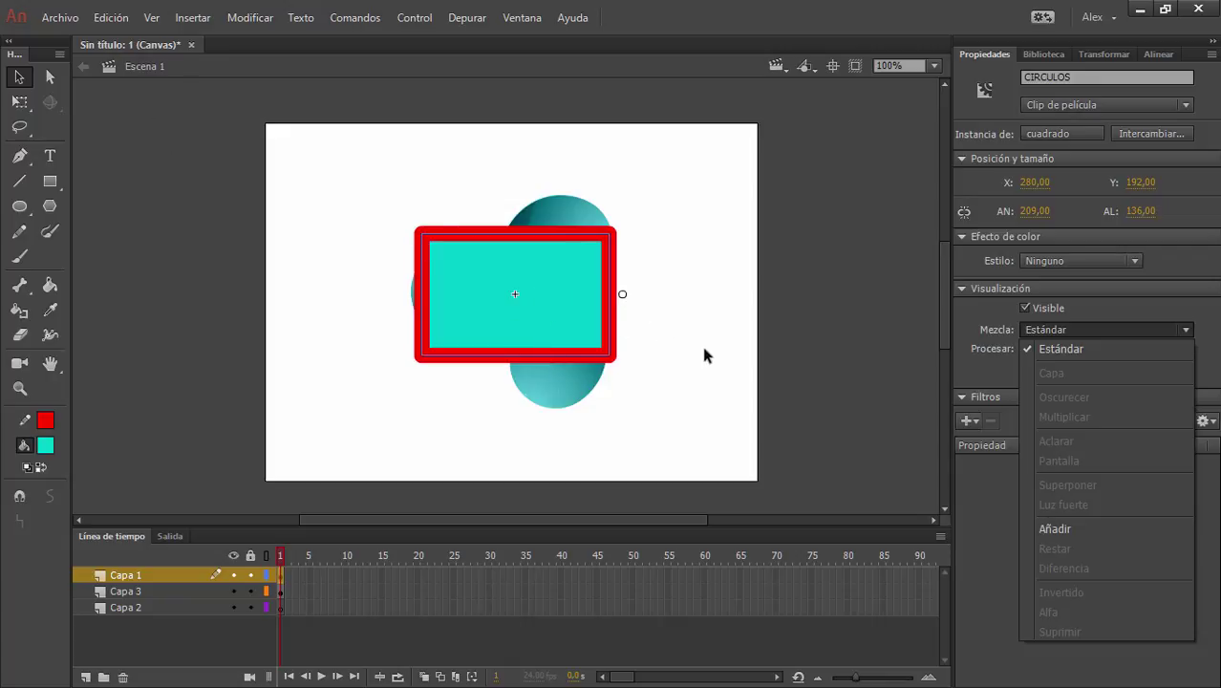
pyautogui.click(620, 332)
# Move the cuadrado instance up to about X 301, Y 153 and keep it selected.
pyautogui.moveTo(588, 330); pyautogui.dragTo(605, 294)
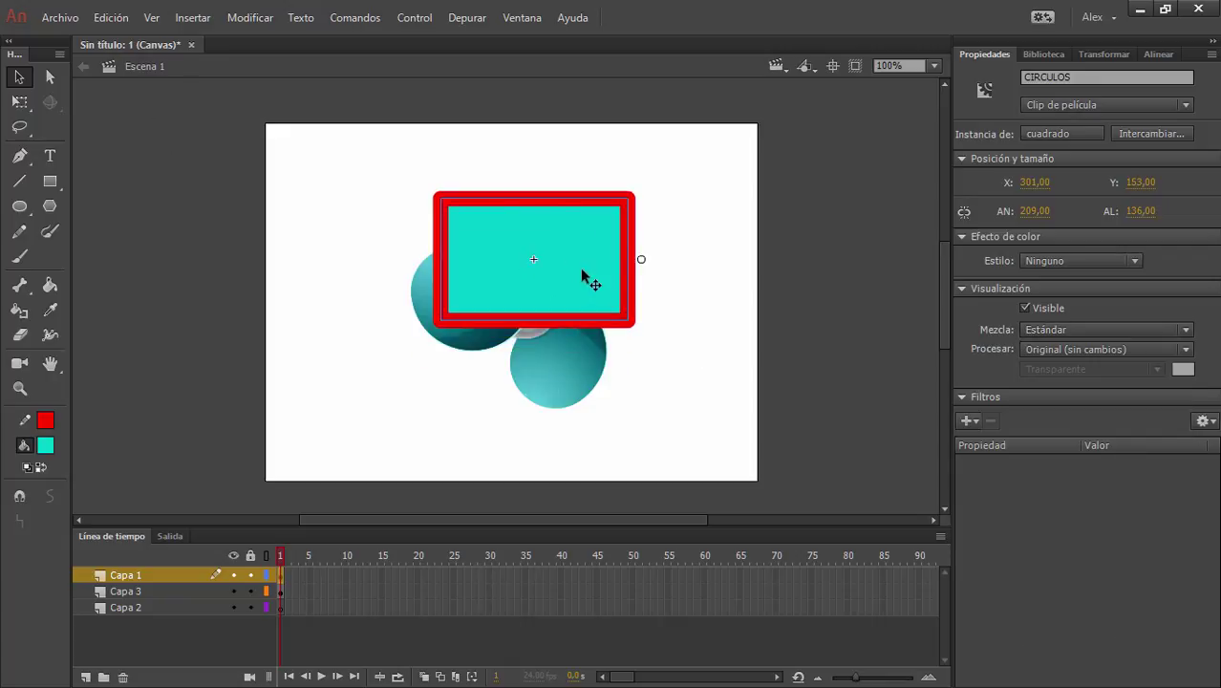
pyautogui.click(747, 335)
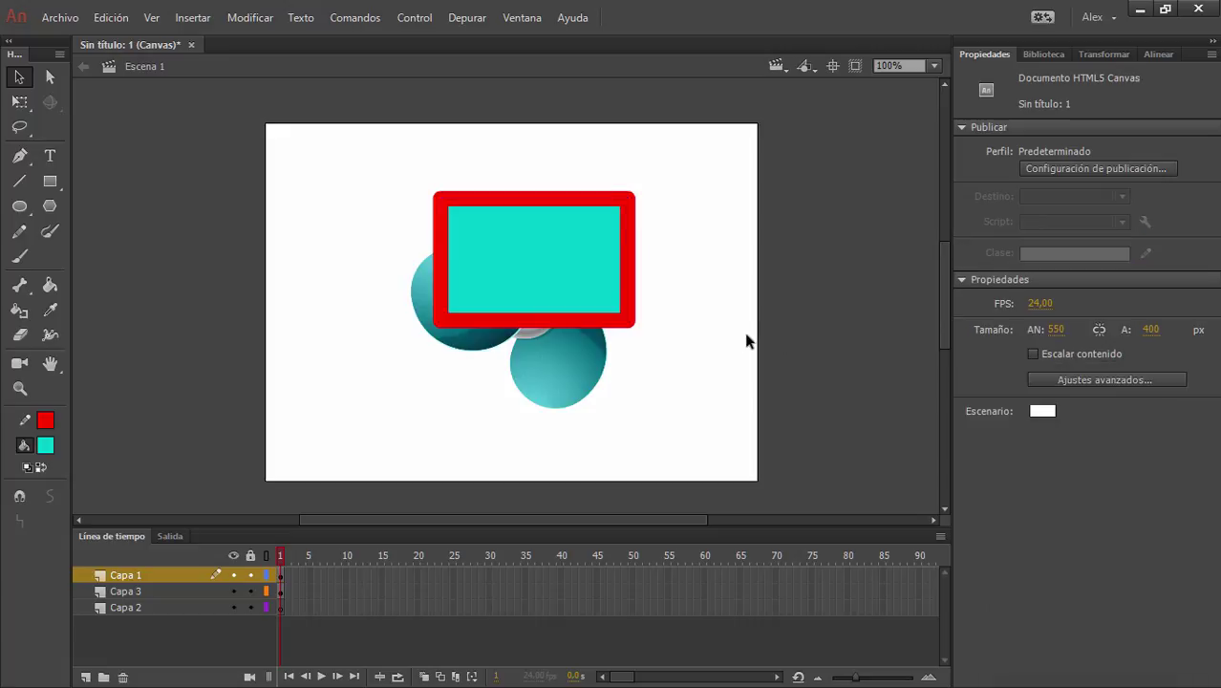
pyautogui.click(579, 253)
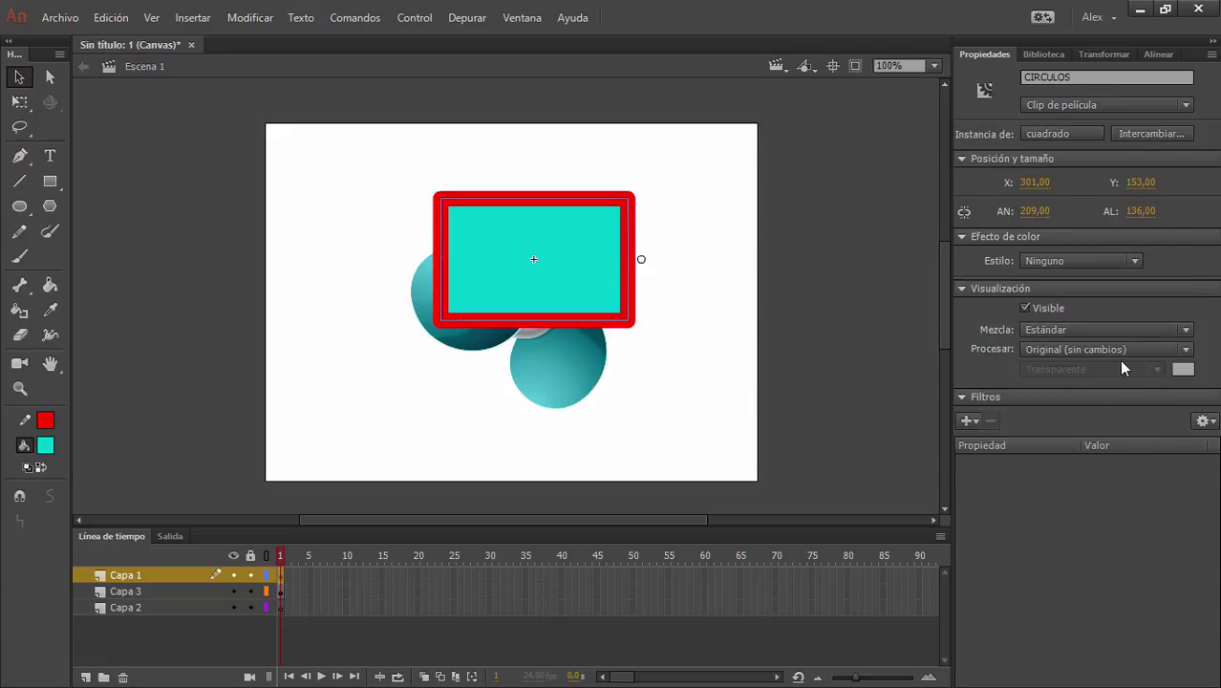
# Keep the cuadrado instance's rendering at Original (sin cambios) and add a Sombra filter to it.
pyautogui.click(1183, 350)
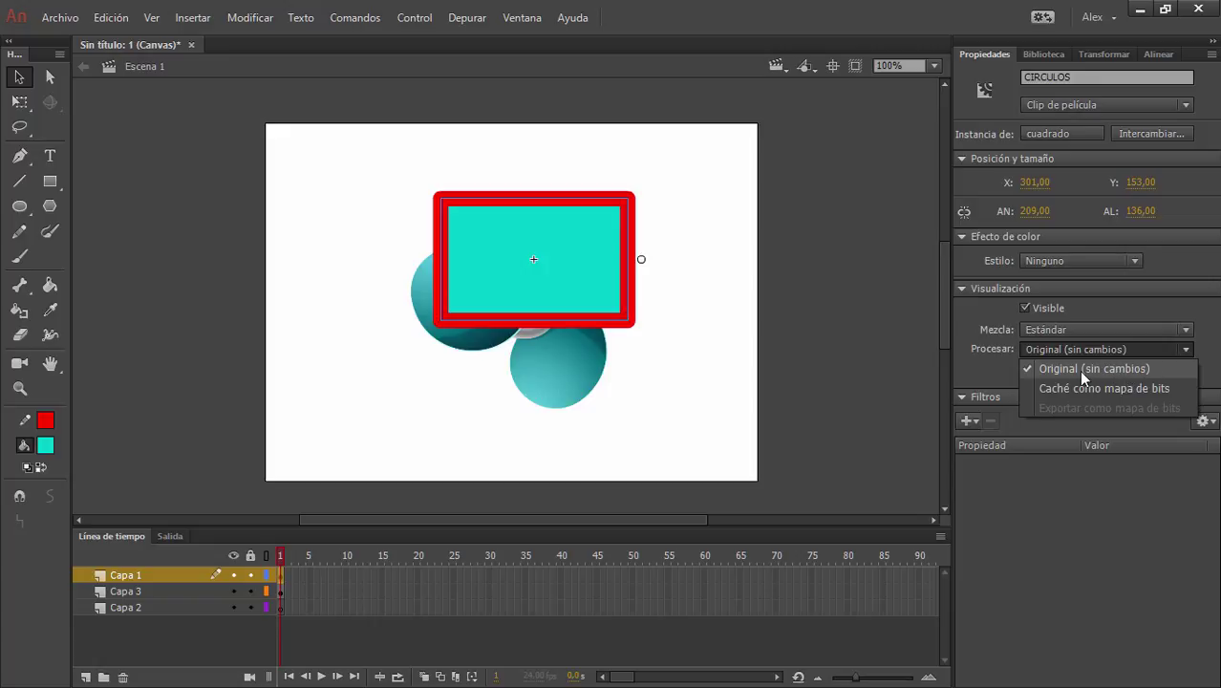
pyautogui.click(986, 366)
pyautogui.click(975, 416)
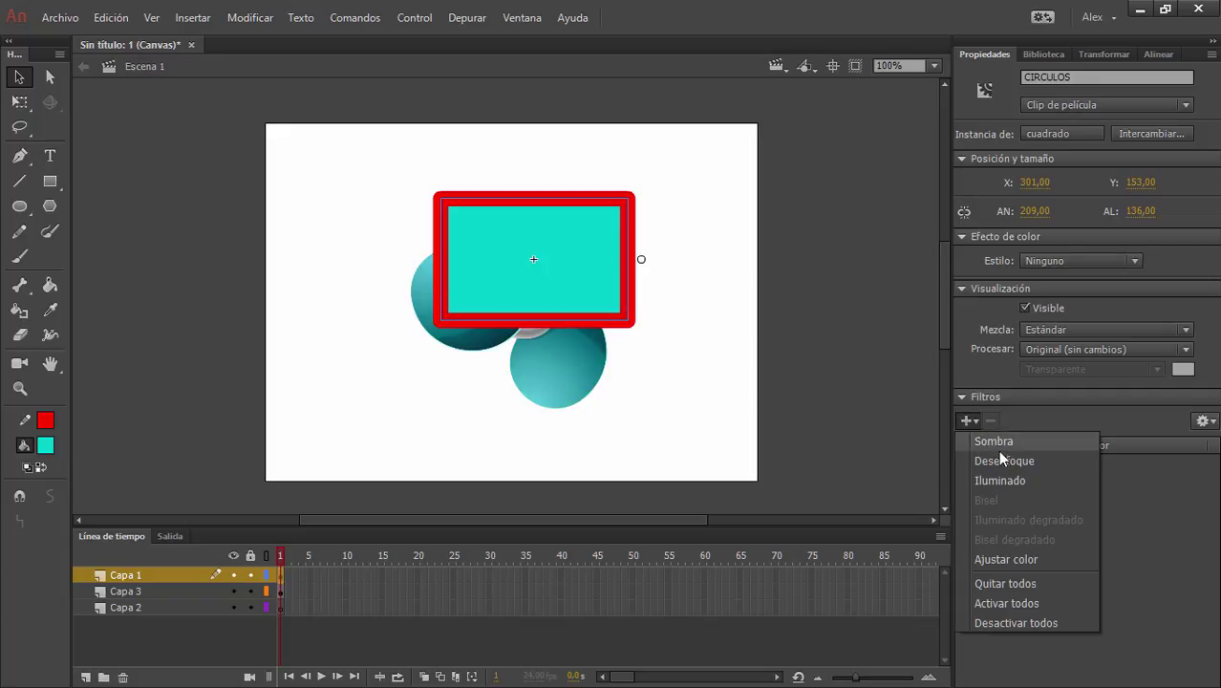
pyautogui.click(998, 444)
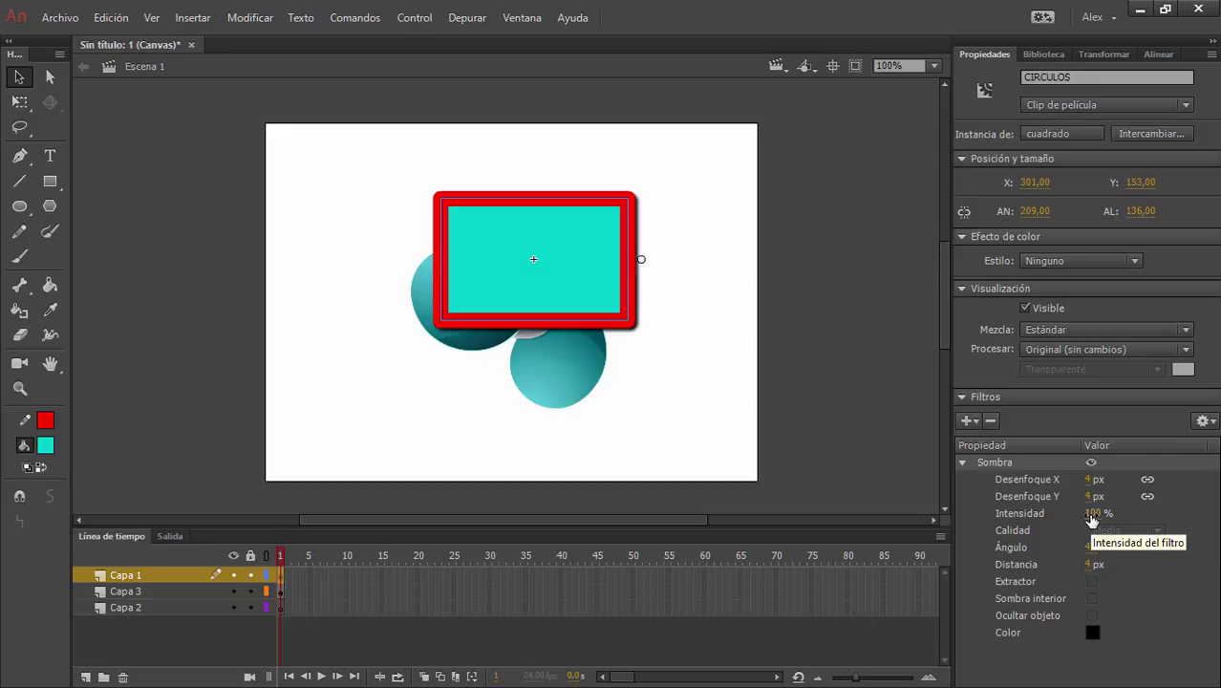
# Set the Sombra filter to a blur of 11 px, intensity 117 %, angle 138° and distance 21 px.
pyautogui.moveTo(1090, 515); pyautogui.dragTo(1104, 479)
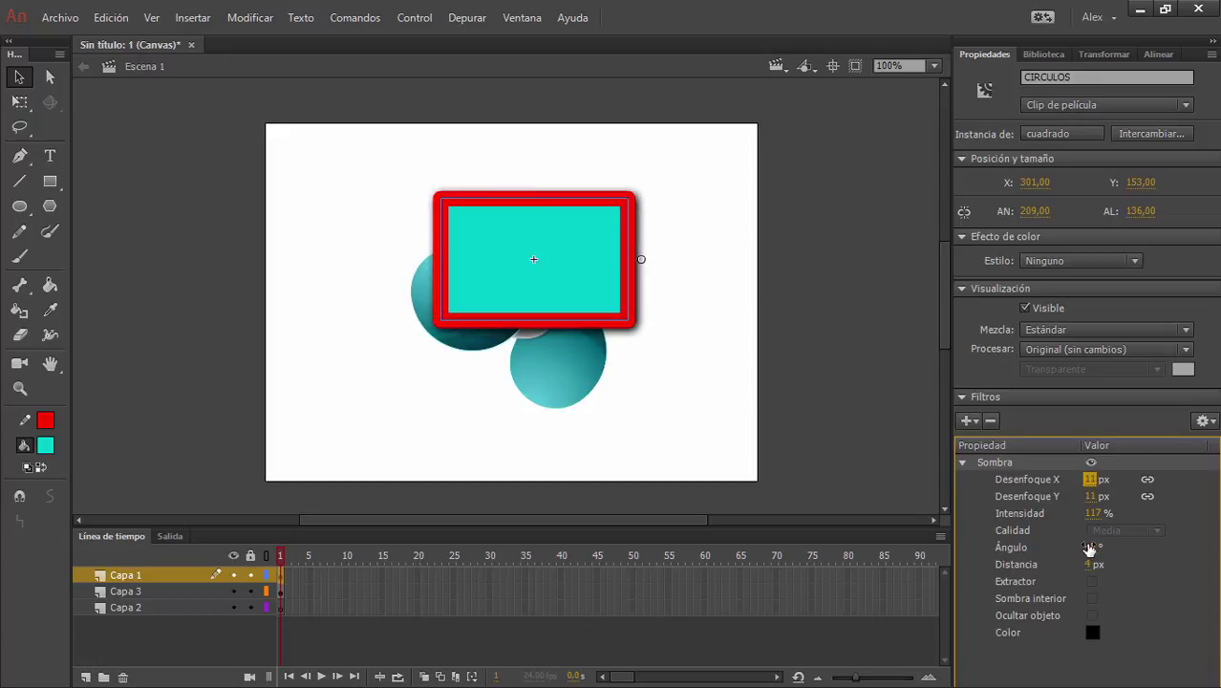
pyautogui.moveTo(1086, 546)
pyautogui.mouseDown()
pyautogui.moveTo(980, 546)
pyautogui.moveTo(1113, 547)
pyautogui.moveTo(1099, 564)
pyautogui.mouseUp()
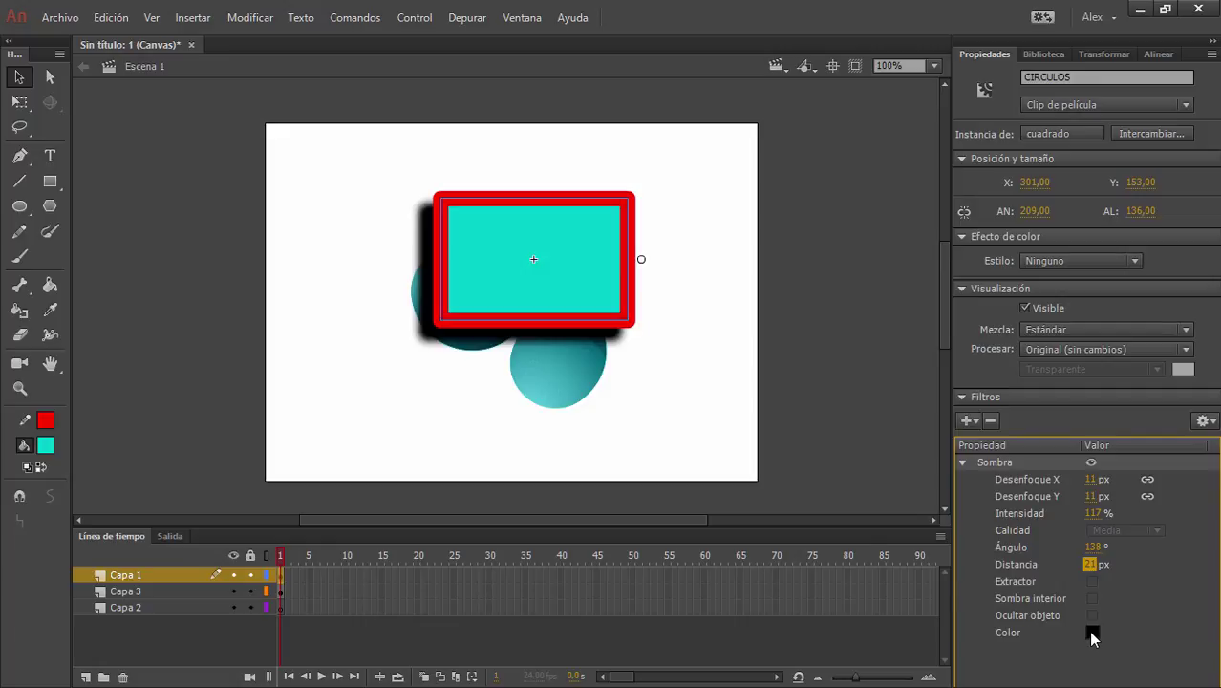
# Move the fan image away from the cuadrado instance to about X -158, Y 178, and reselect cuadrado.
pyautogui.click(663, 470)
pyautogui.moveTo(553, 386); pyautogui.dragTo(295, 467)
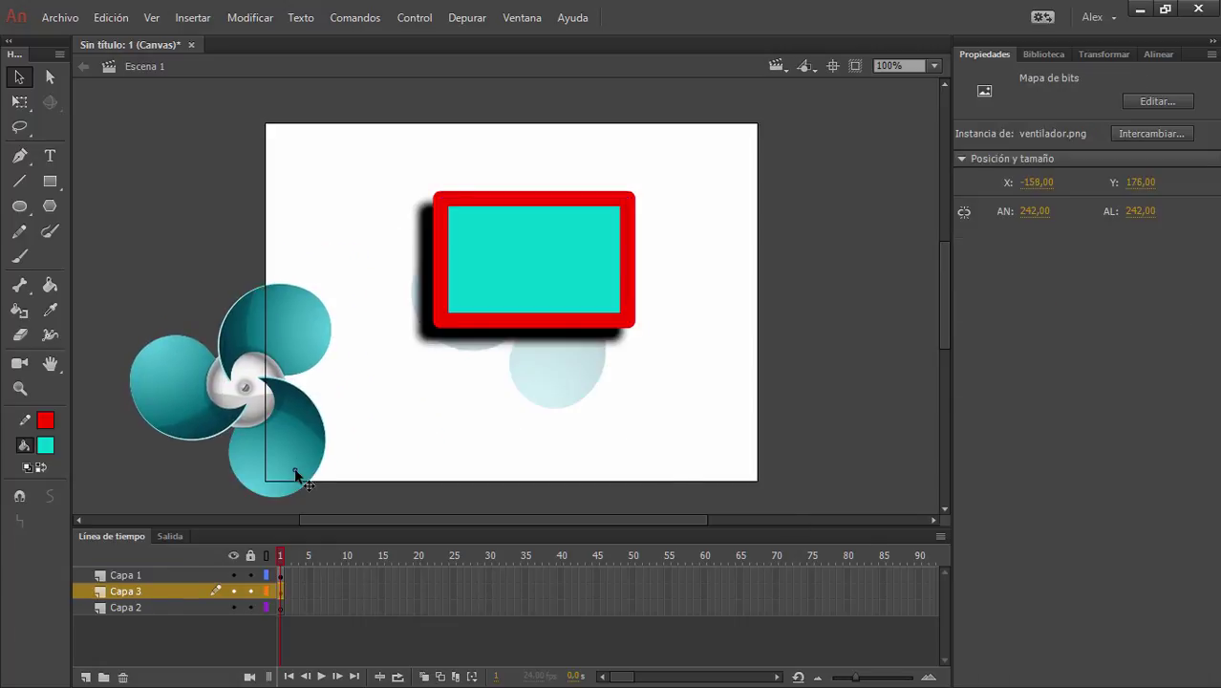
pyautogui.click(531, 235)
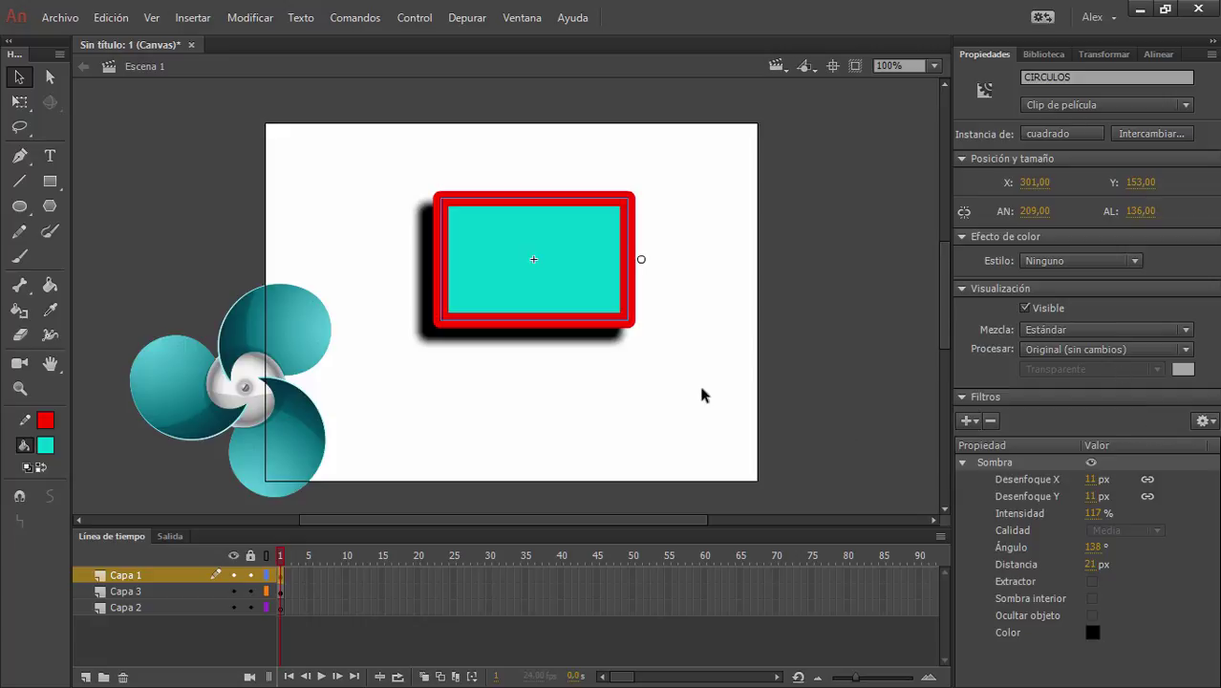
# Add an Iluminado filter to the cuadrado instance, coloured yellow with an 8 px blur.
pyautogui.click(960, 462)
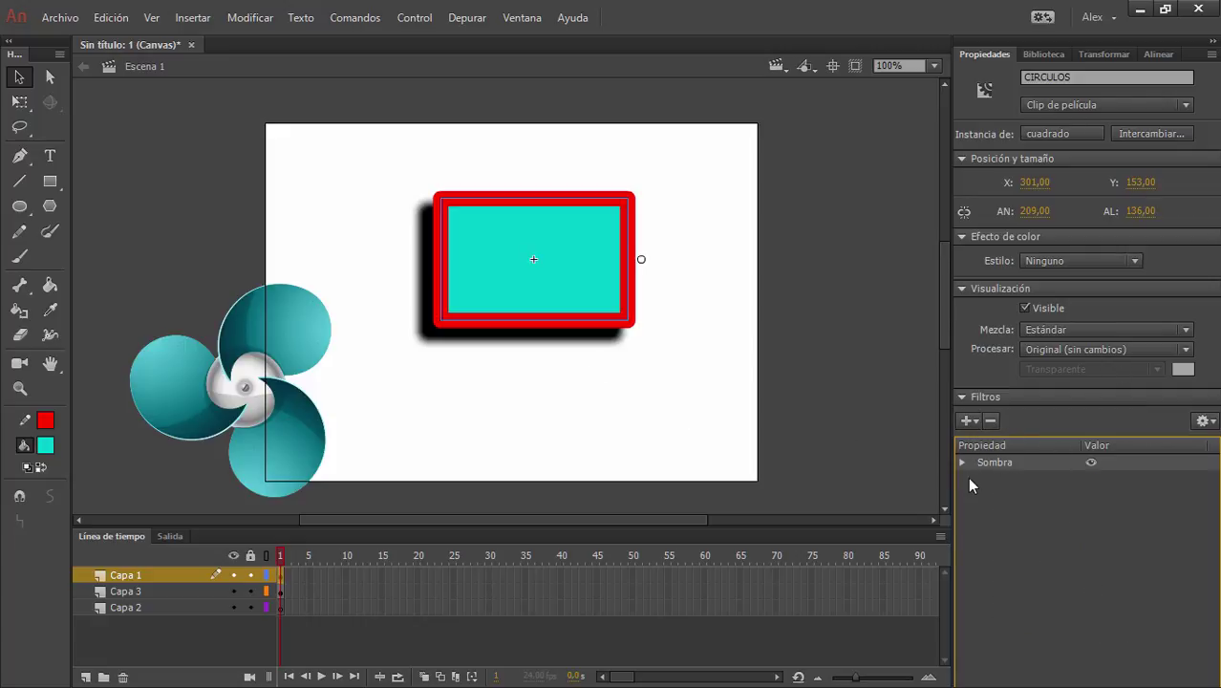
pyautogui.click(968, 421)
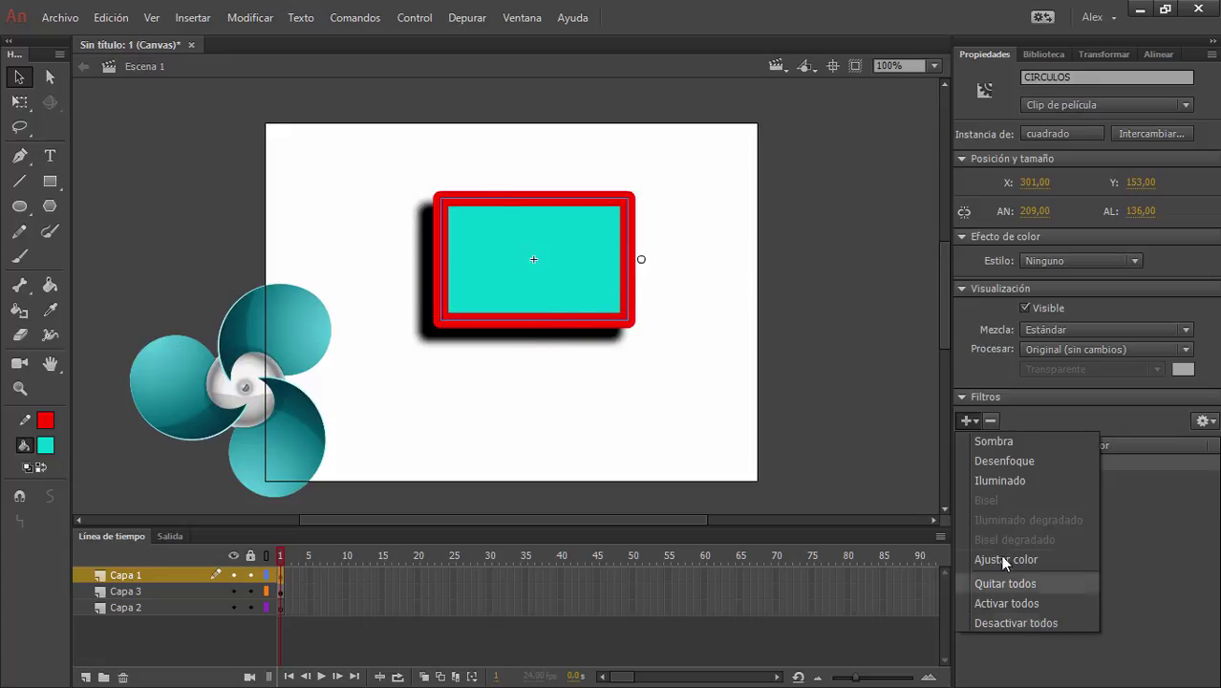
pyautogui.click(996, 481)
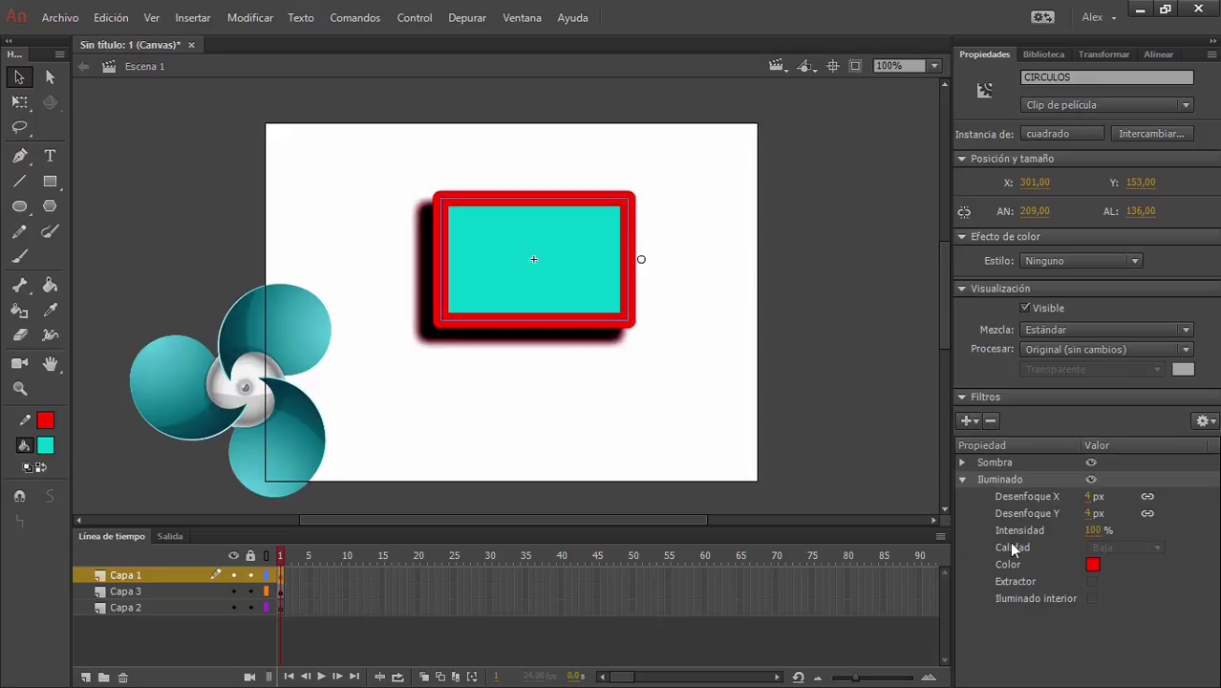
pyautogui.click(1092, 564)
pyautogui.click(1075, 478)
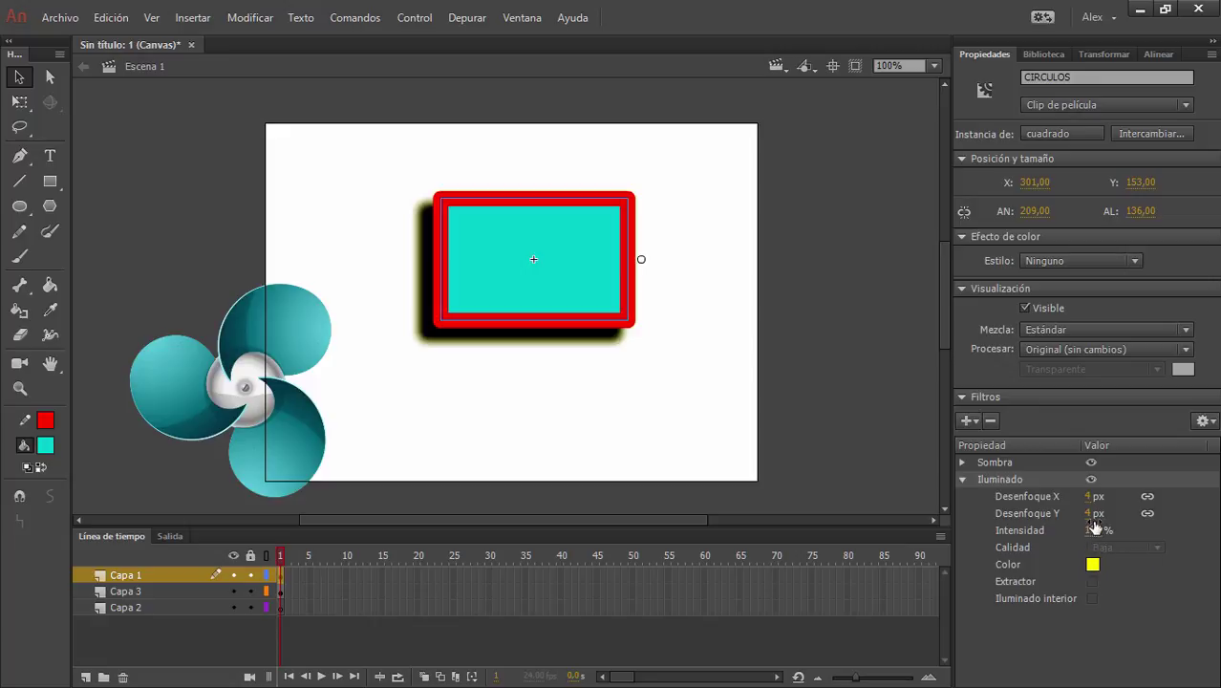
pyautogui.click(1091, 513)
pyautogui.write('8')
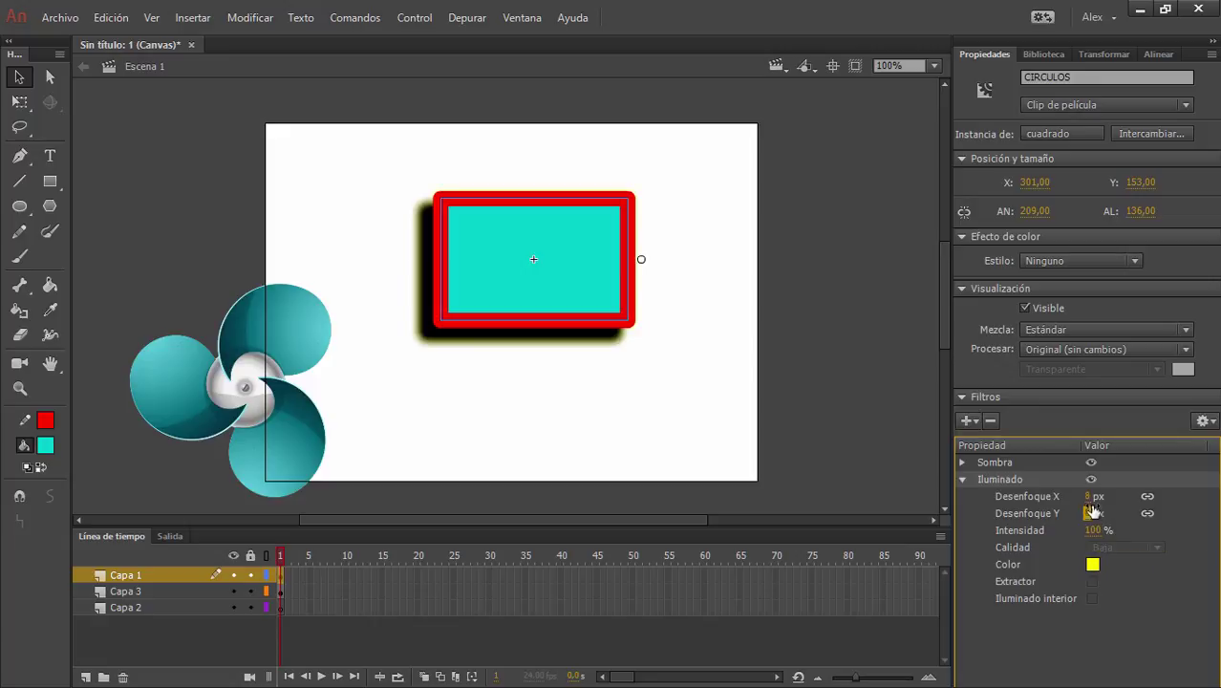
pyautogui.press('Return')
pyautogui.click(962, 478)
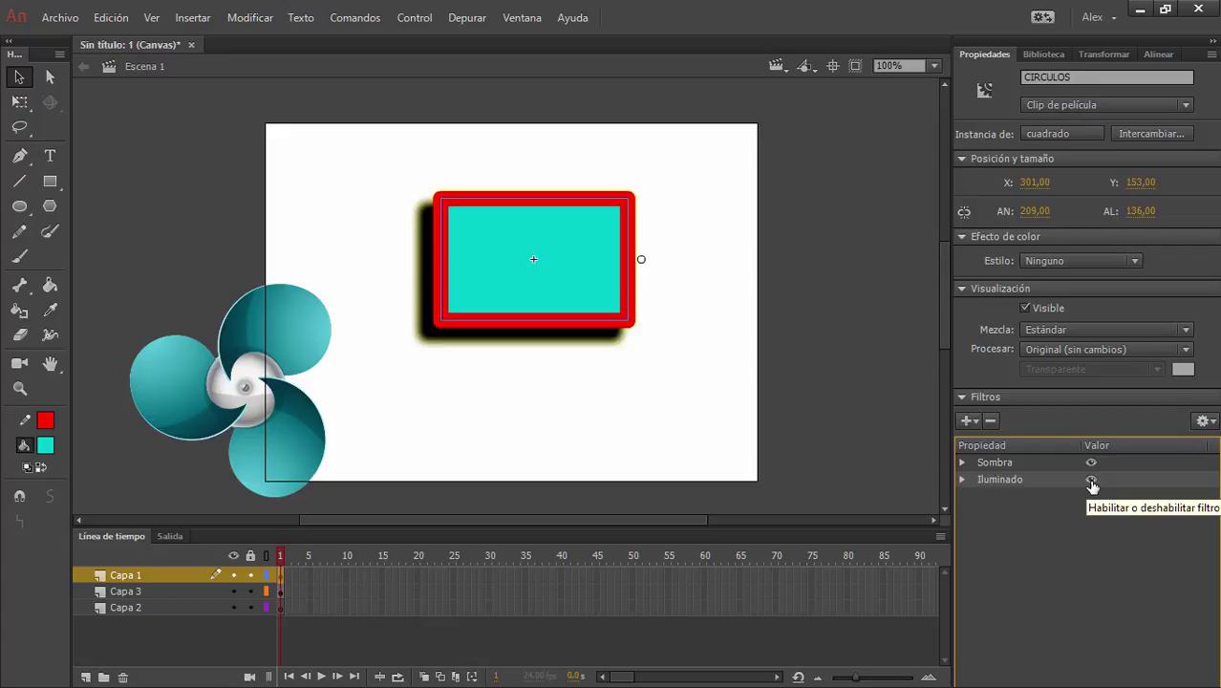
# Disable the Iluminado and Sombra filters one at a time and enable them again.
pyautogui.click(1091, 479)
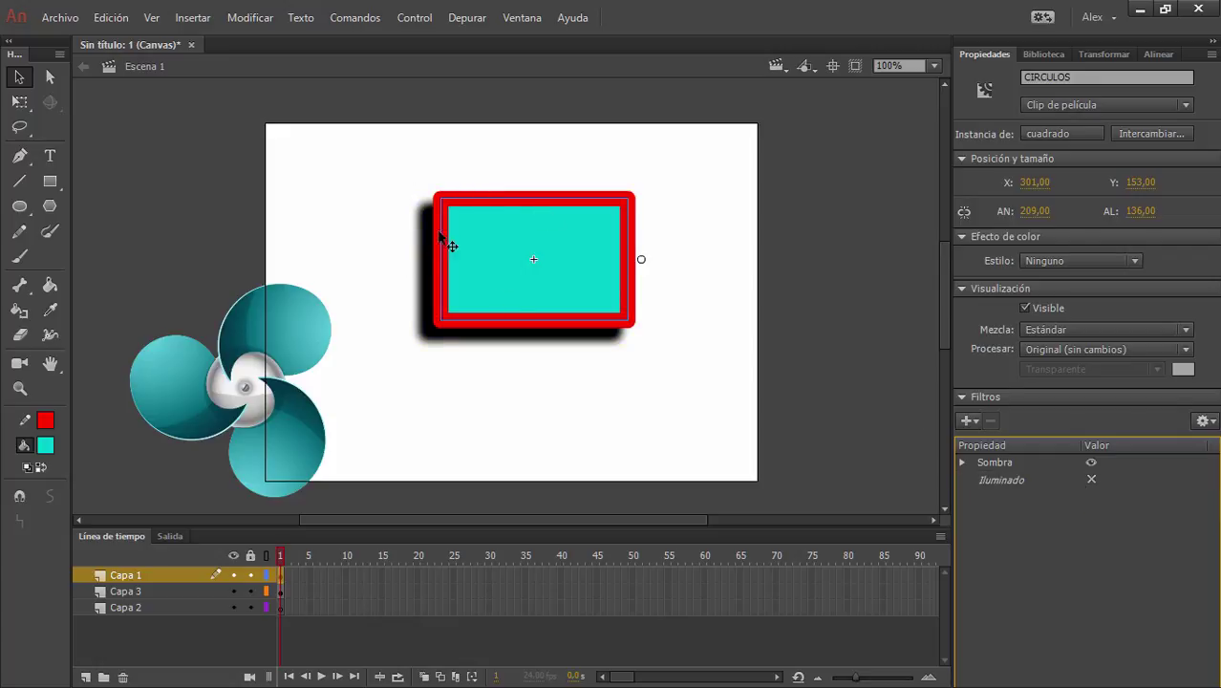
pyautogui.click(1091, 463)
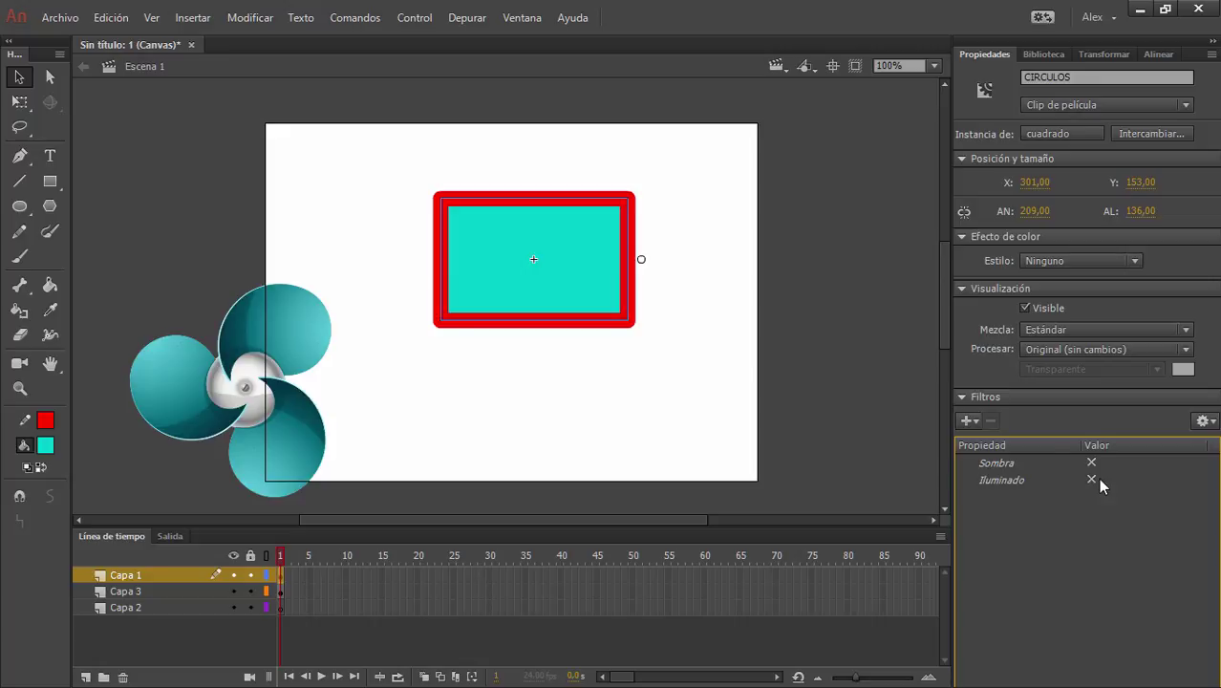
pyautogui.click(1091, 462)
# Deactivate all filters of the cuadrado instance at once, and re-enable Sombra and Iluminado individually.
pyautogui.click(968, 421)
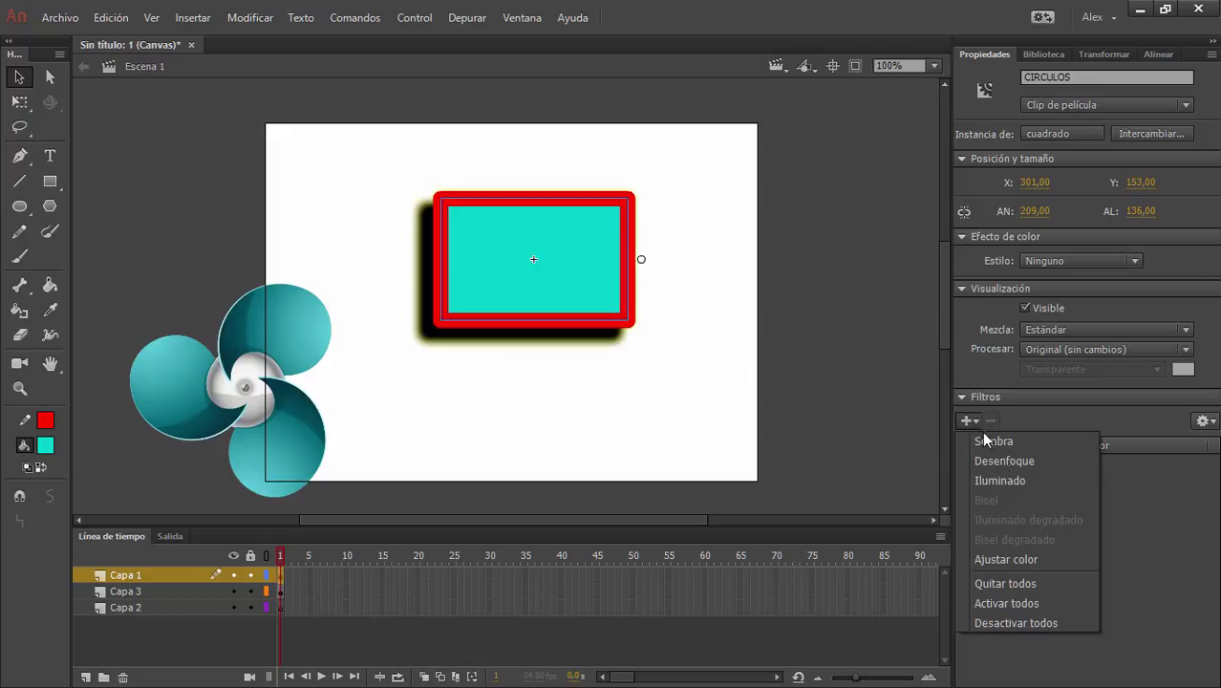
pyautogui.click(1021, 622)
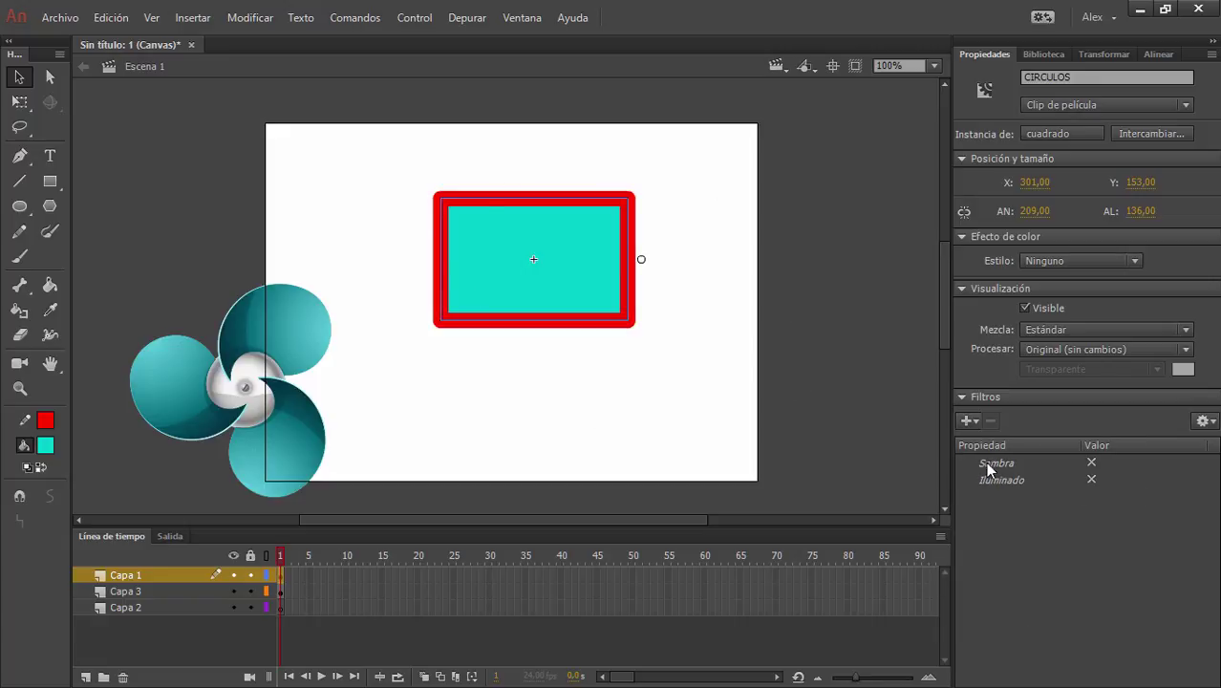
pyautogui.click(1093, 463)
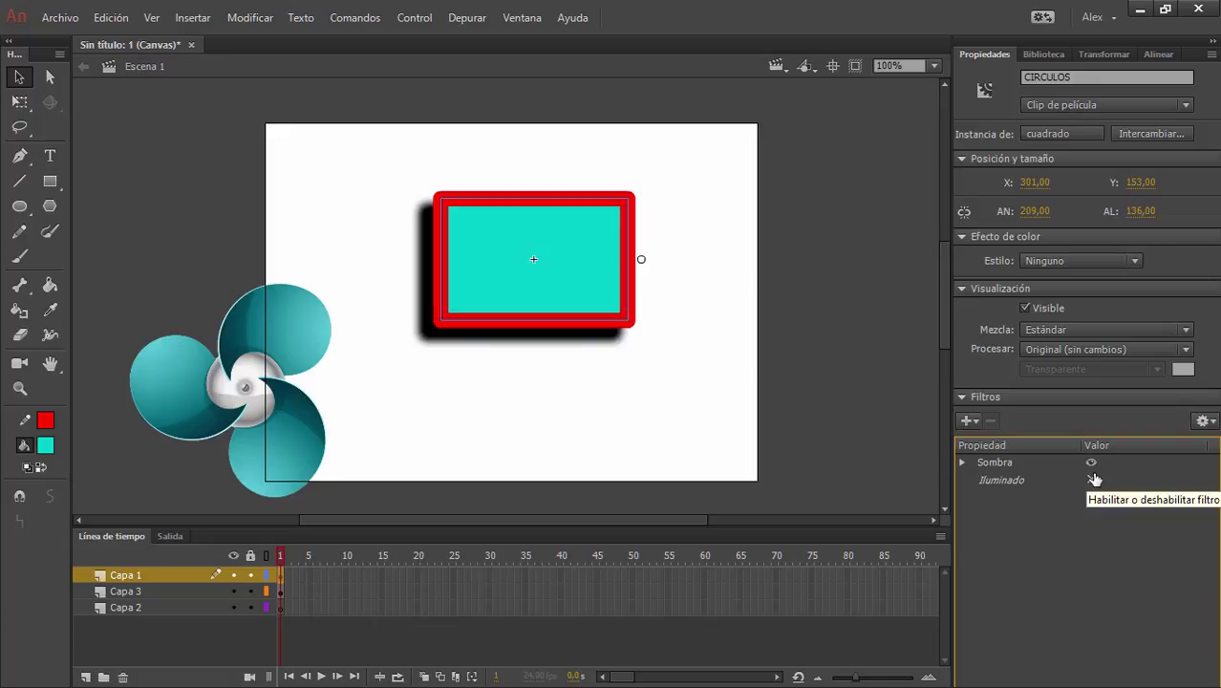
pyautogui.click(1092, 479)
# Open the cuadrado symbol for editing and select both its red stroke and its turquoise fill.
pyautogui.moveTo(381, 156); pyautogui.dragTo(671, 368)
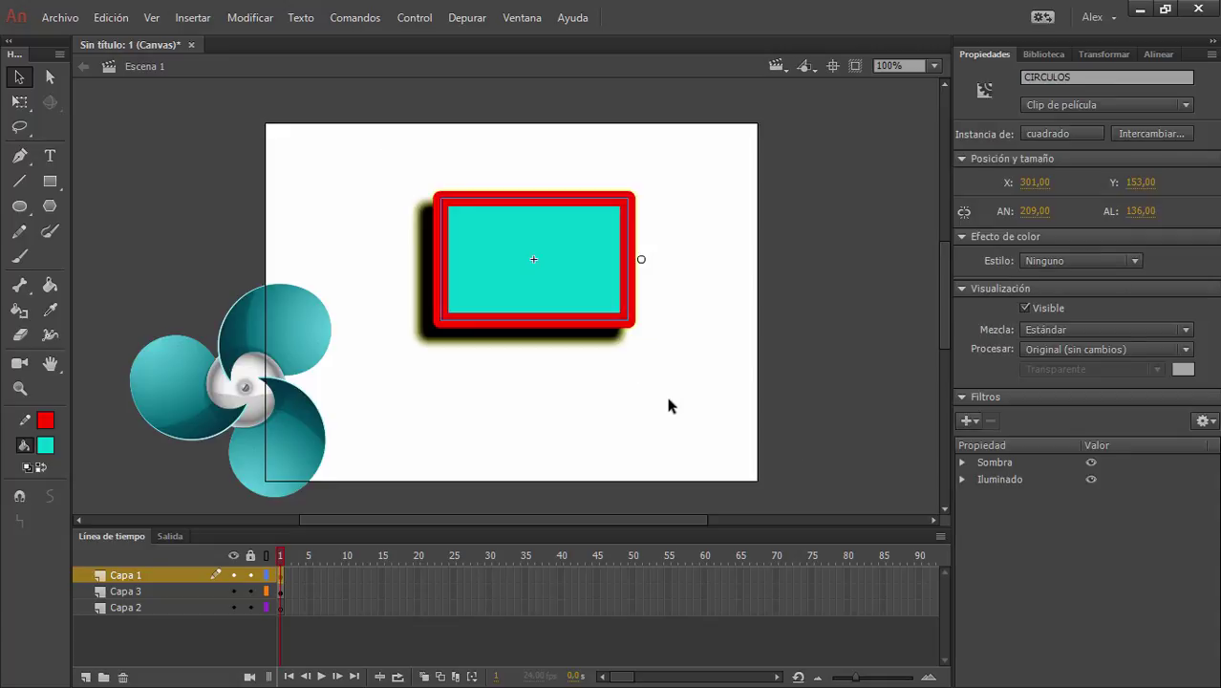
pyautogui.click(668, 400)
pyautogui.click(510, 269)
pyautogui.doubleClick(551, 256)
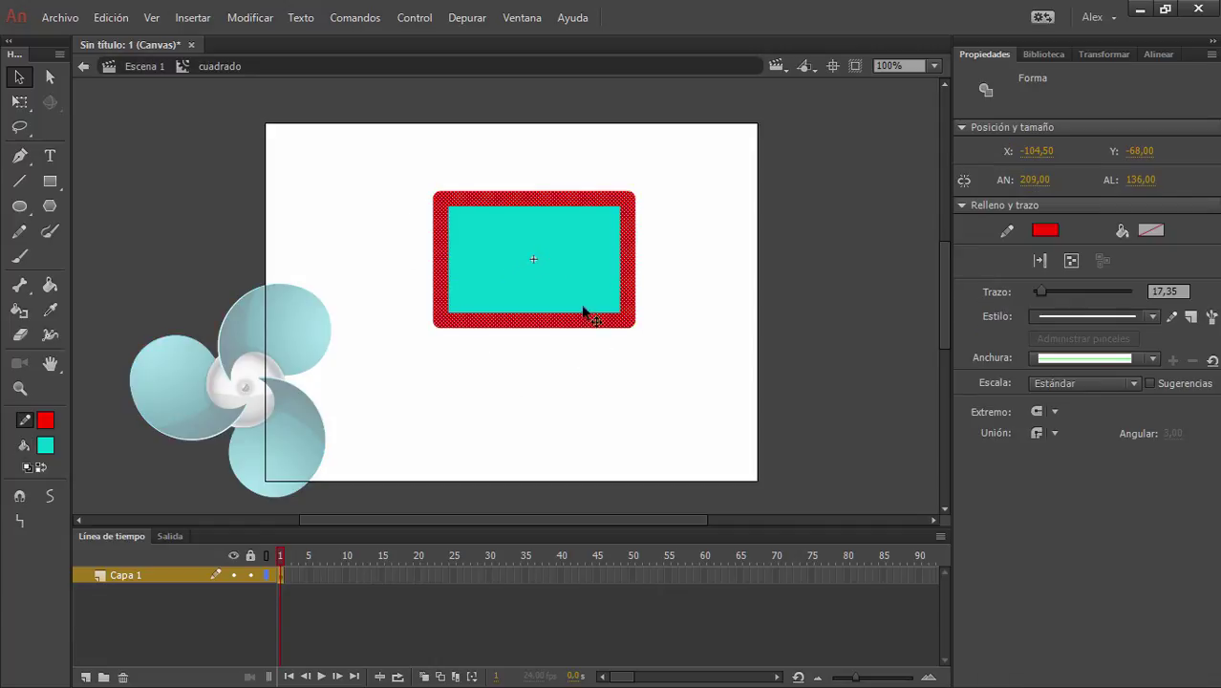
pyautogui.click(674, 267)
pyautogui.click(507, 234)
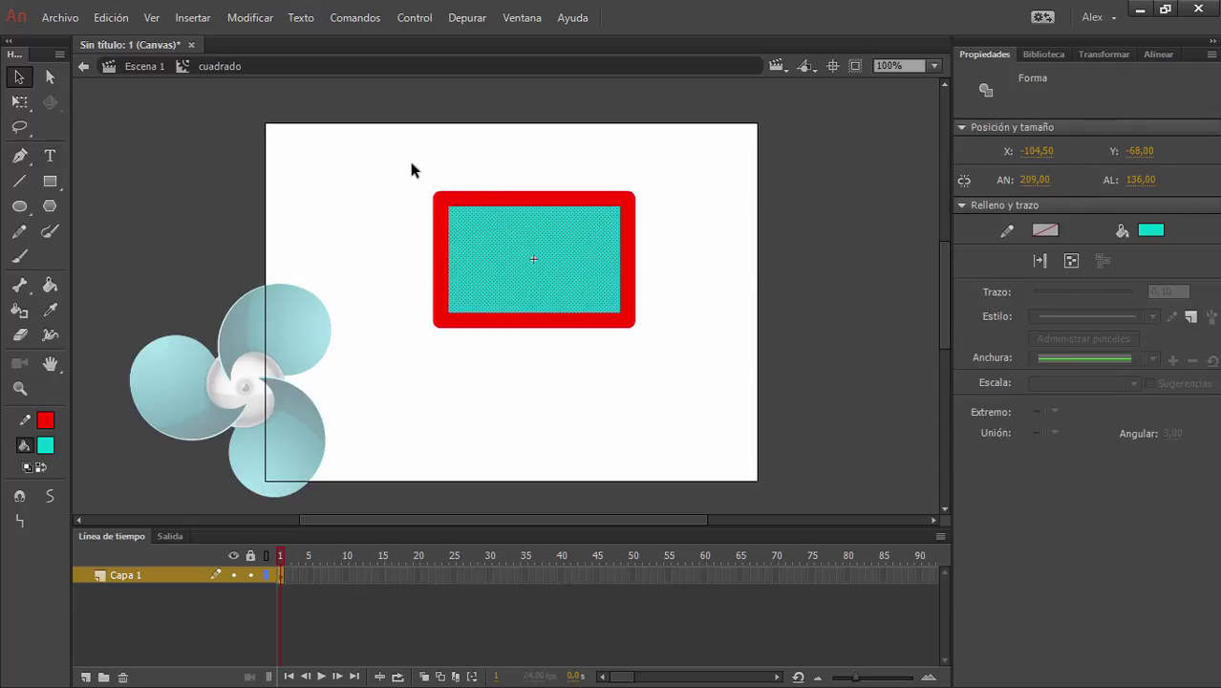
pyautogui.moveTo(410, 165); pyautogui.dragTo(707, 401)
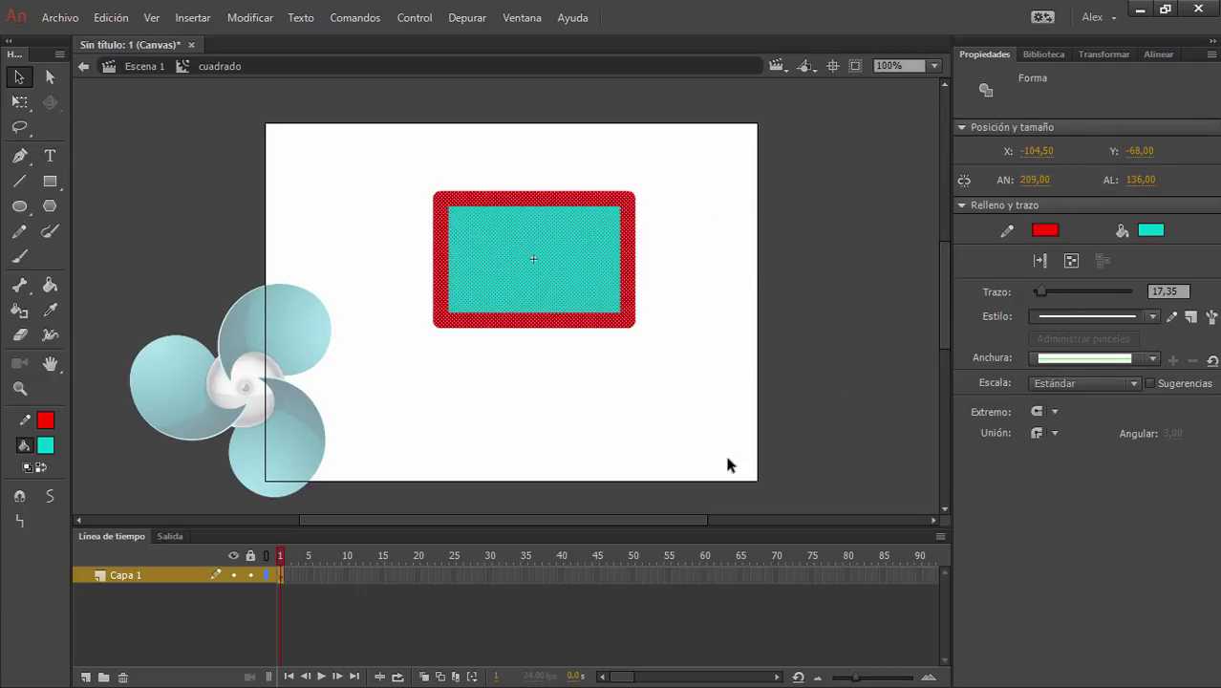
# Apply a tapered width profile to the rectangle's red stroke and return to Escena 1.
pyautogui.click(1153, 358)
pyautogui.click(1099, 396)
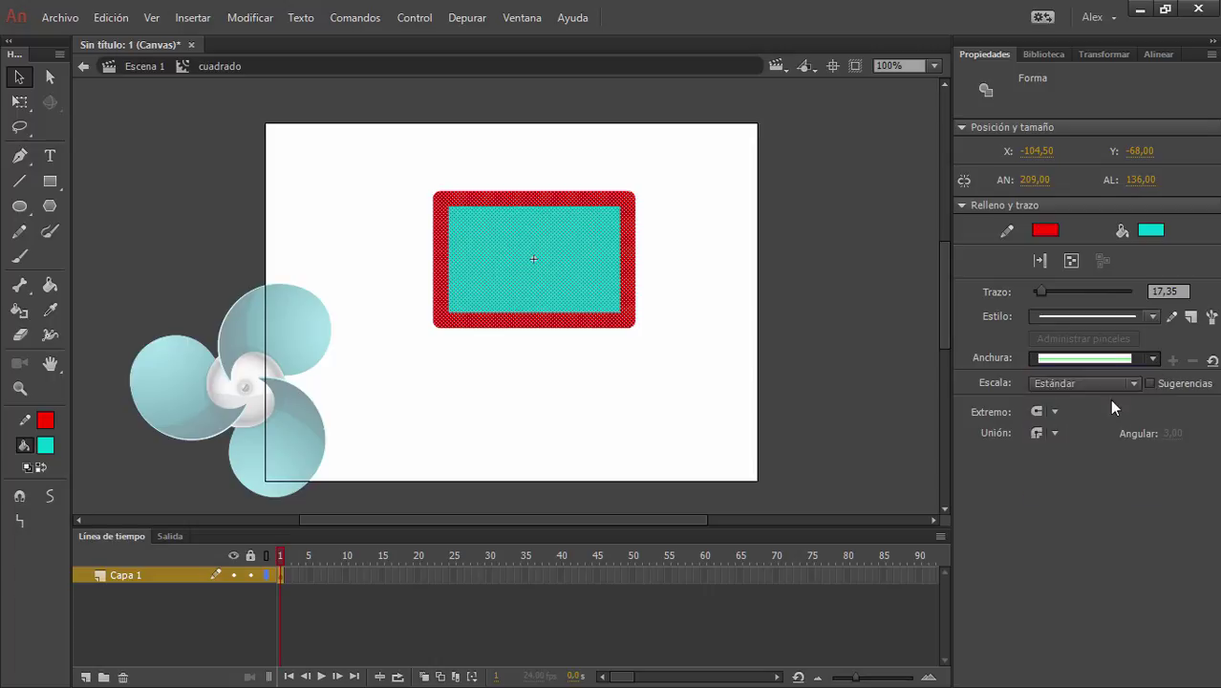
pyautogui.click(644, 212)
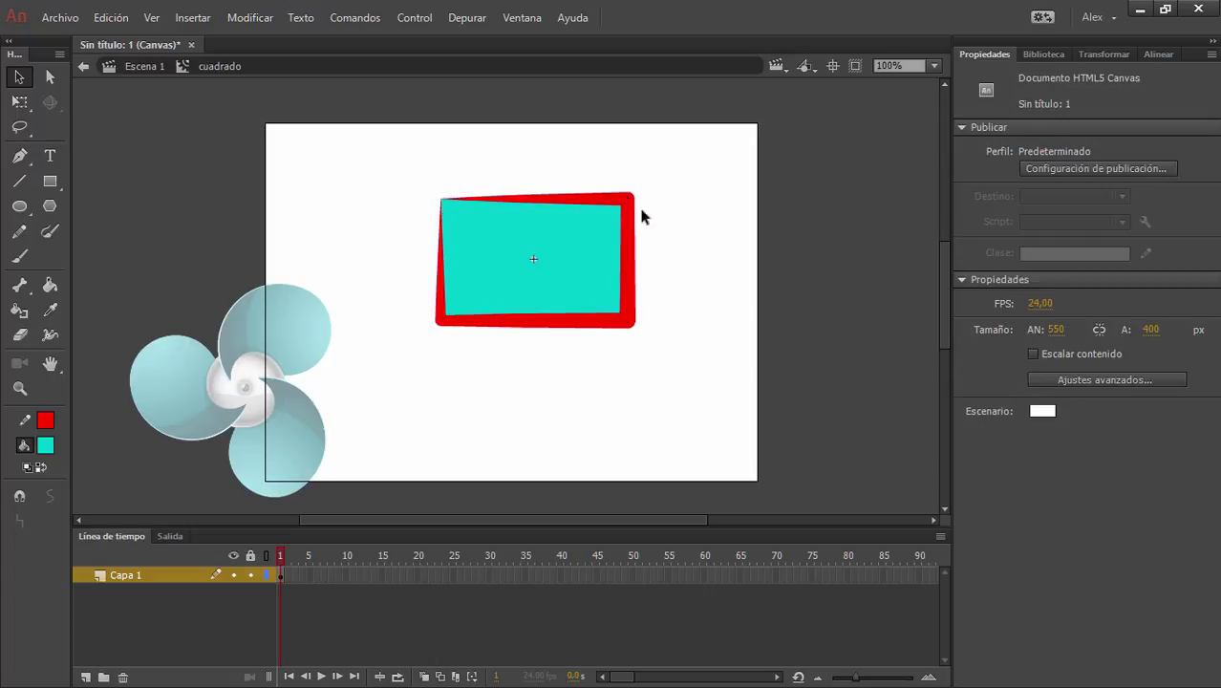
pyautogui.click(142, 65)
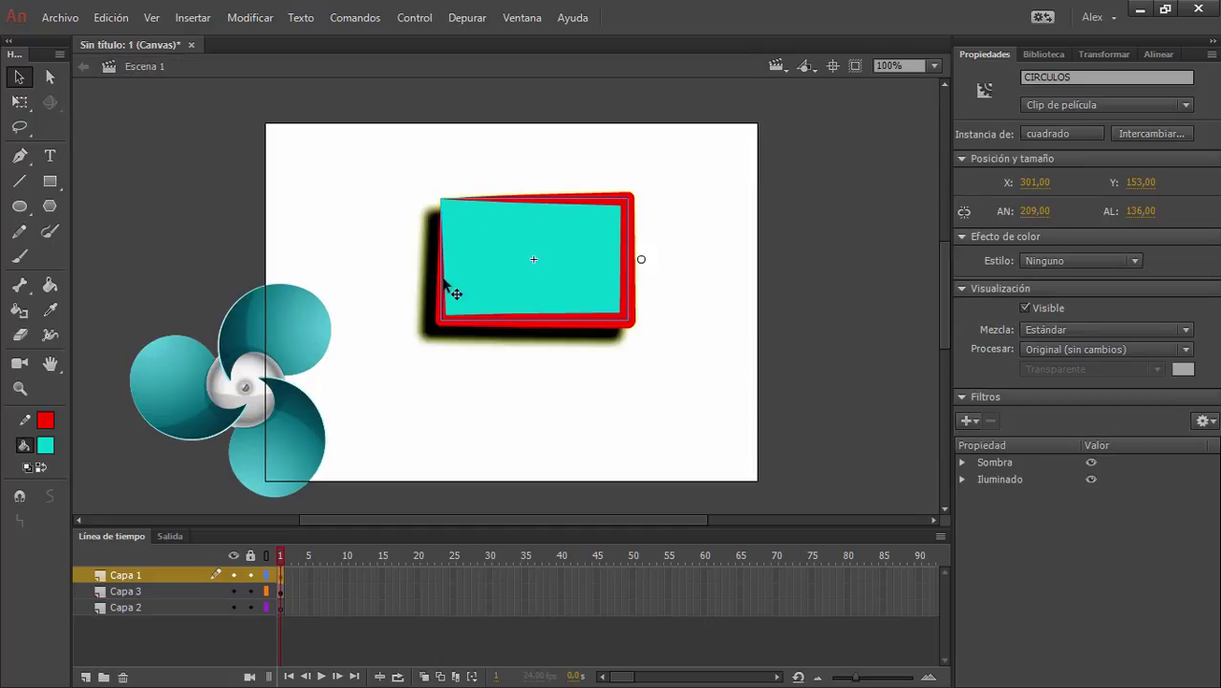
# Delete the cuadrado instance from the stage.
pyautogui.click(666, 367)
pyautogui.click(435, 197)
pyautogui.press('Delete')
# Move the fan image fully onto the stage, to about X 48, Y 119, and keep it selected.
pyautogui.moveTo(304, 329); pyautogui.dragTo(275, 287)
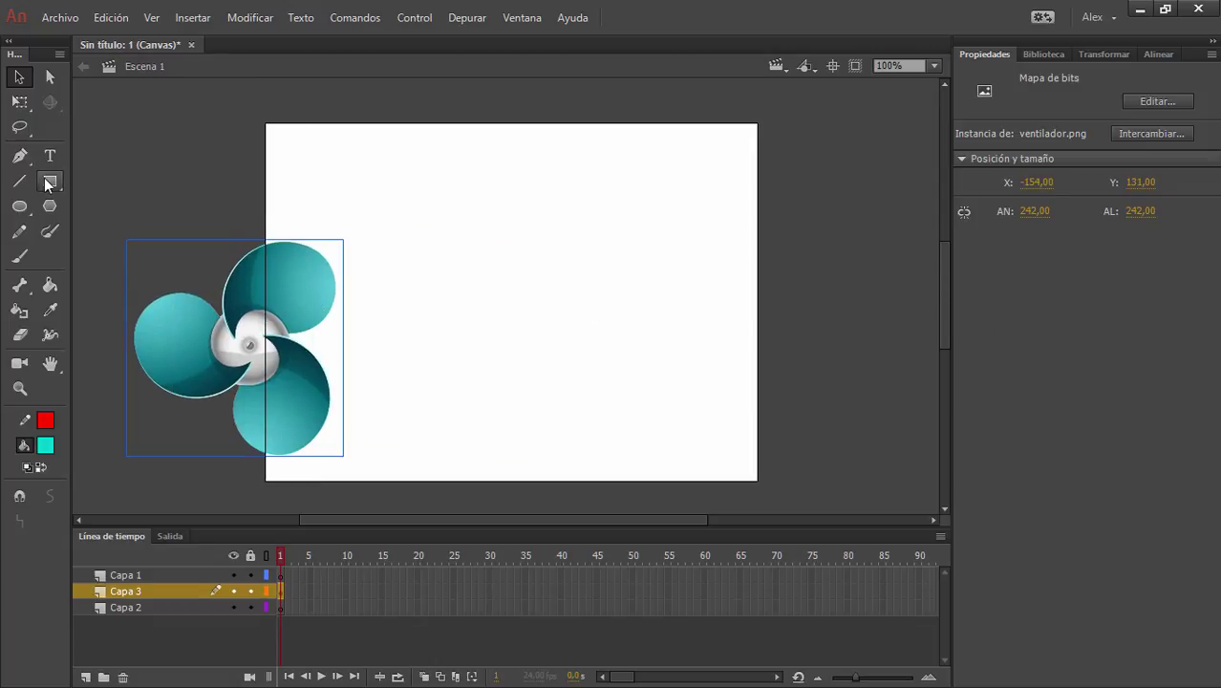
pyautogui.moveTo(279, 300); pyautogui.dragTo(399, 318)
pyautogui.click(538, 302)
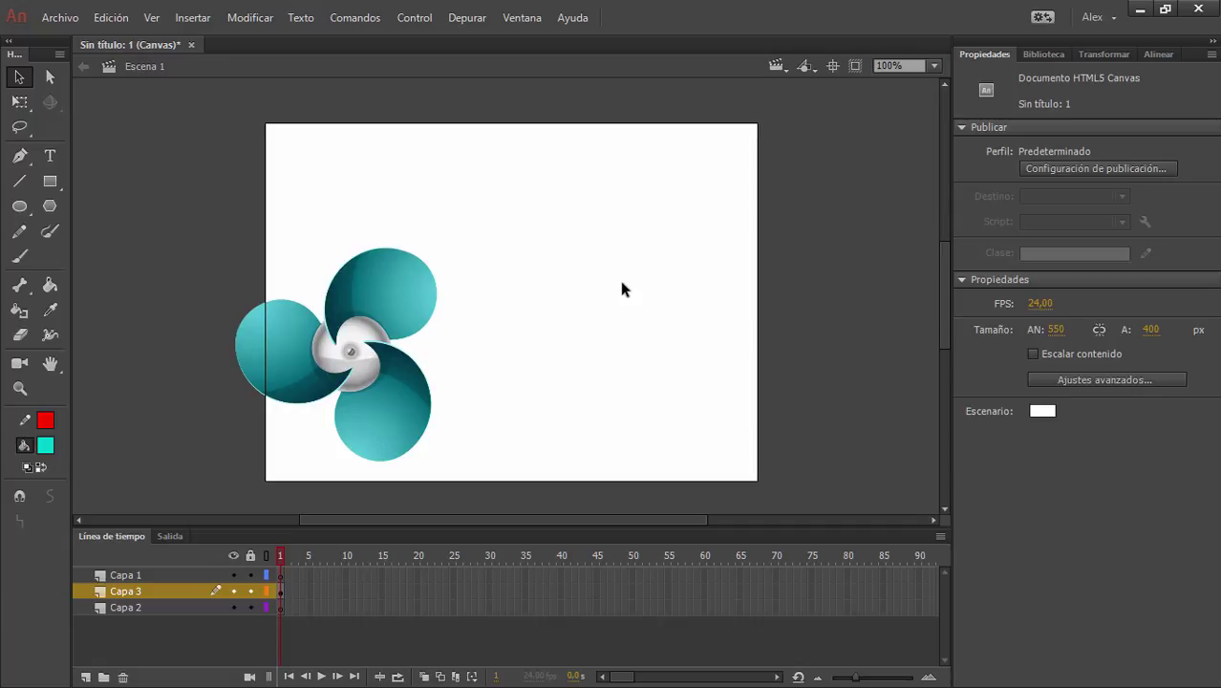
pyautogui.moveTo(416, 301); pyautogui.dragTo(495, 284)
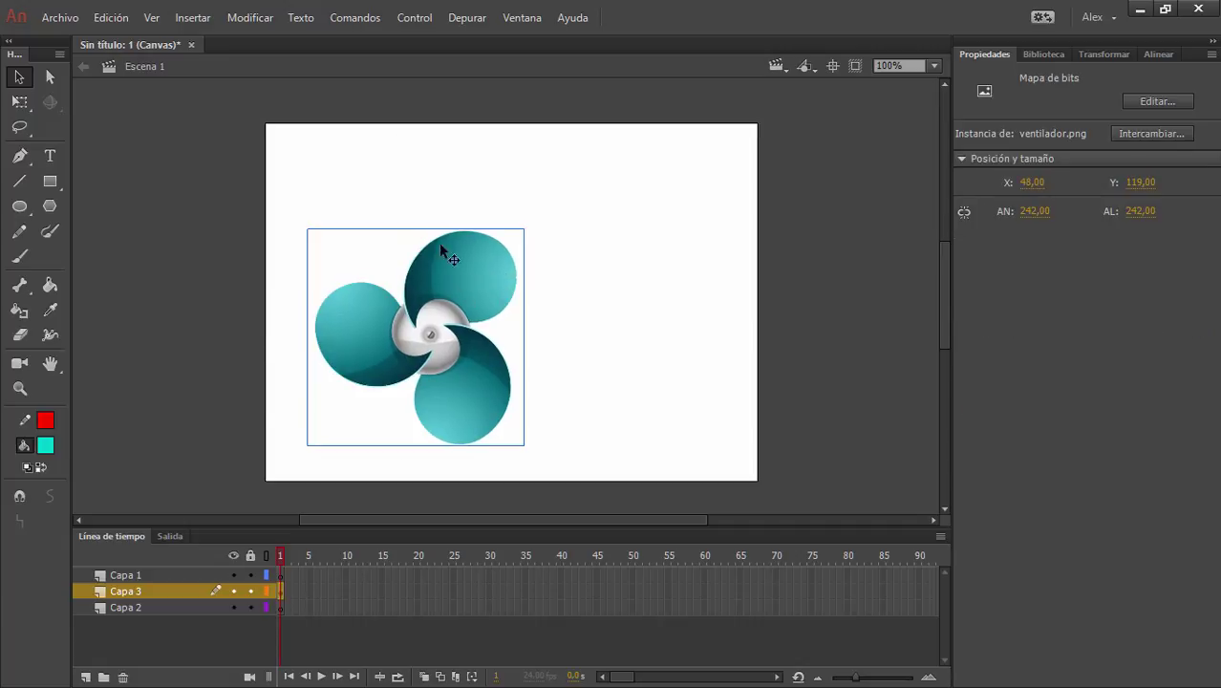
# Convert the fan image into a symbol of type Gráfico, keeping the suggested name Símbolo 2.
pyautogui.click(249, 18)
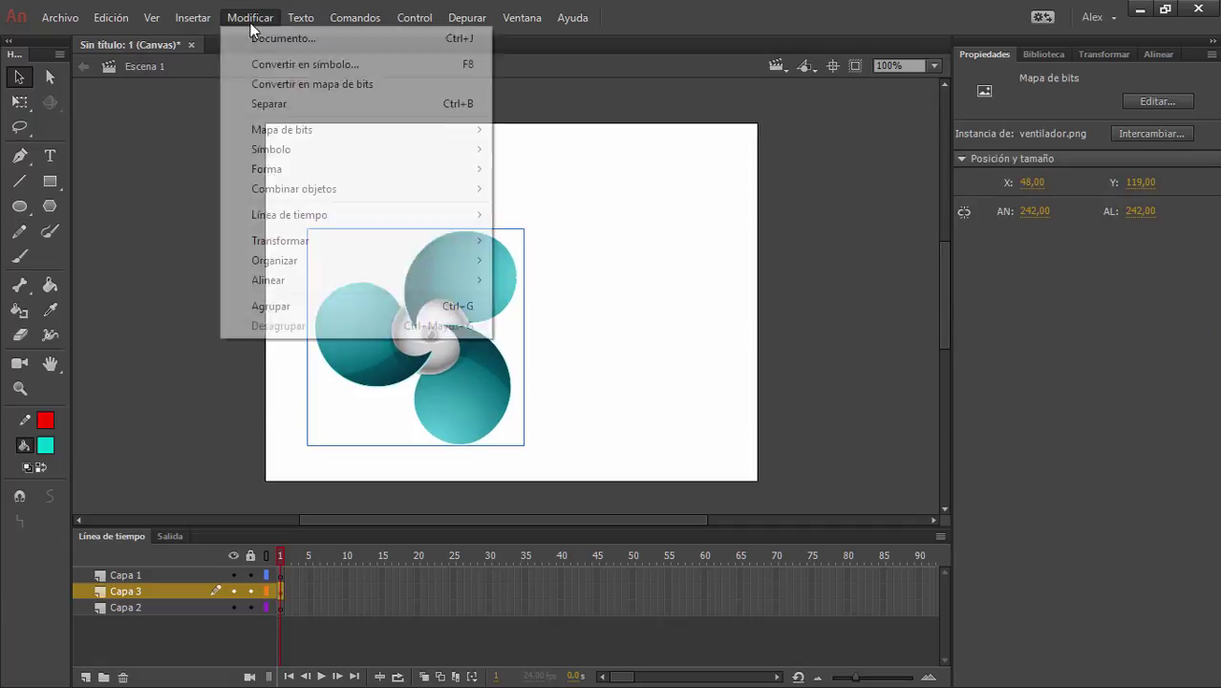
pyautogui.click(328, 66)
pyautogui.moveTo(568, 375); pyautogui.dragTo(845, 123)
pyautogui.click(799, 187)
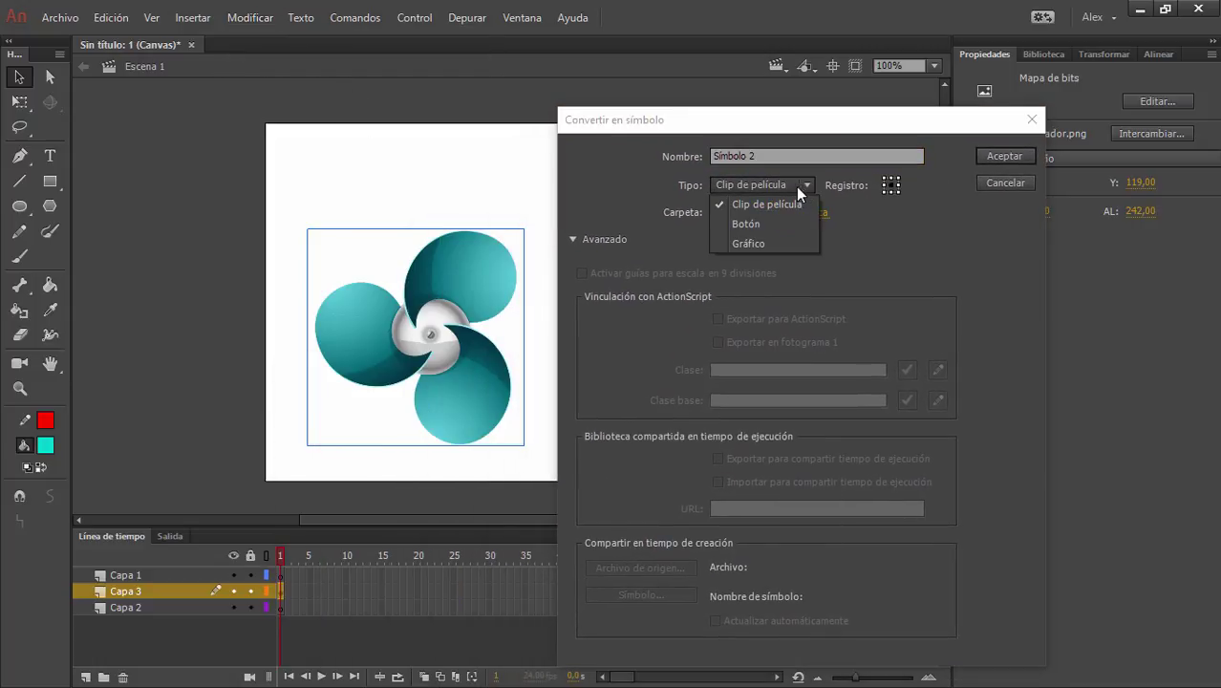
pyautogui.click(757, 240)
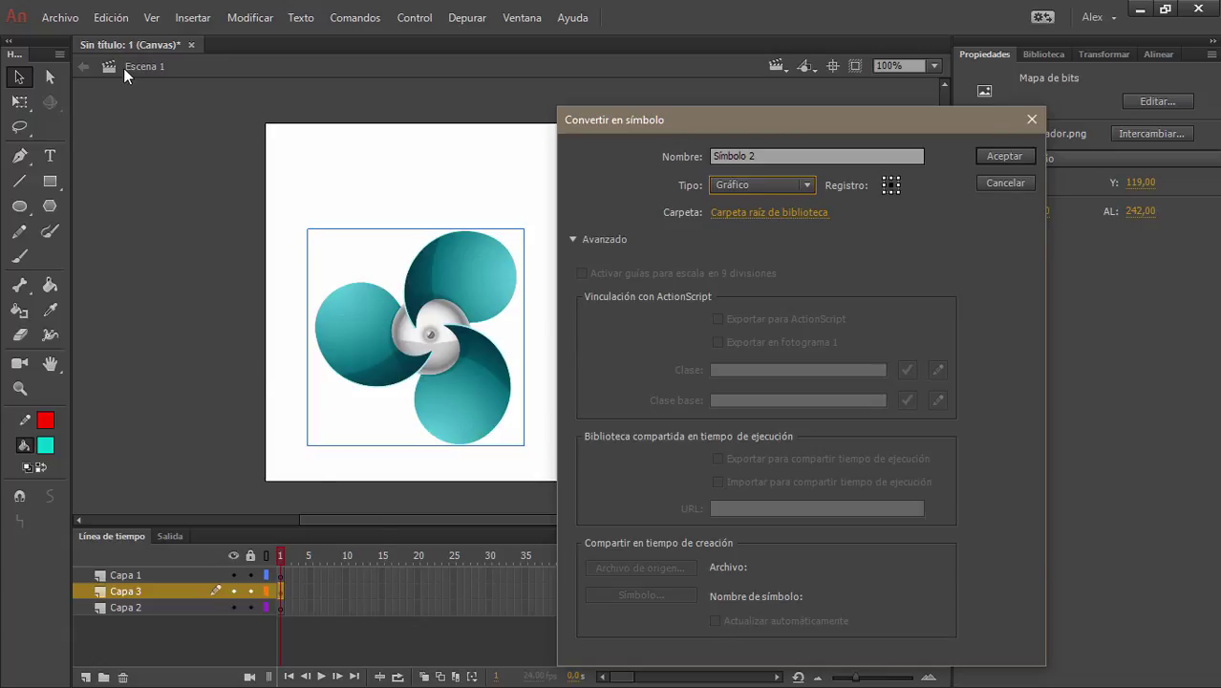
pyautogui.click(1008, 157)
# Move the fan graphic instance to about X 408, Y 128, and view its internal timeline before returning to Escena 1.
pyautogui.moveTo(507, 291); pyautogui.dragTo(692, 200)
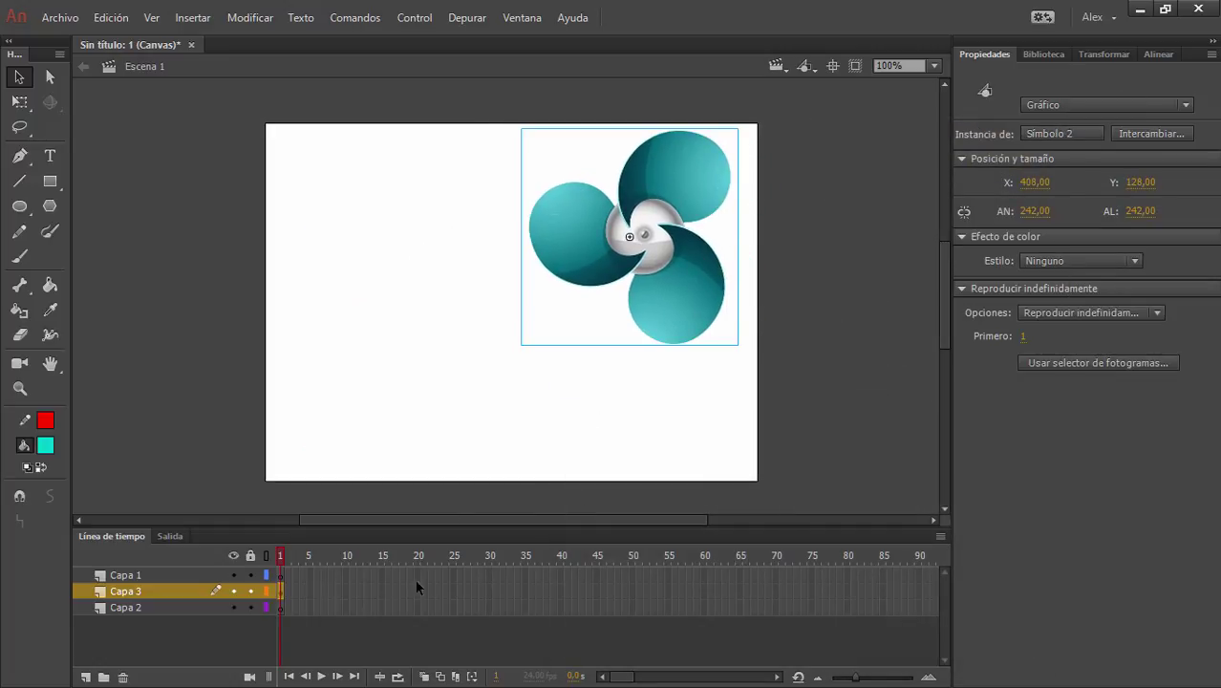
pyautogui.click(534, 431)
pyautogui.doubleClick(674, 197)
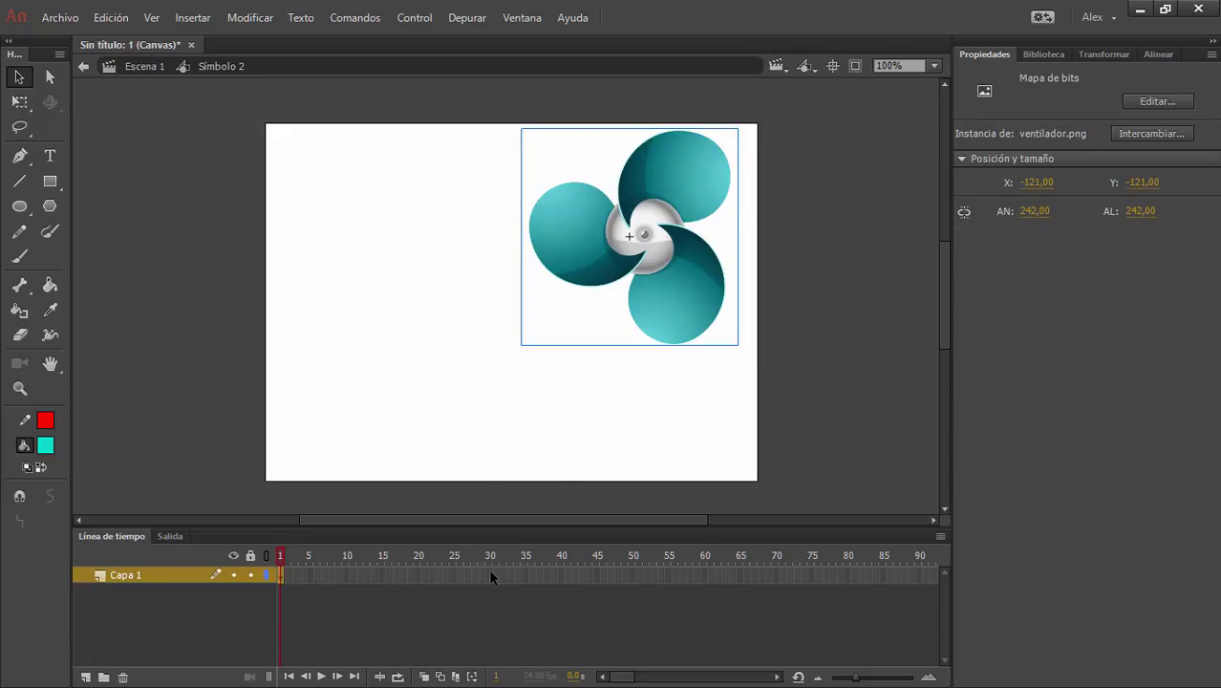
pyautogui.click(134, 67)
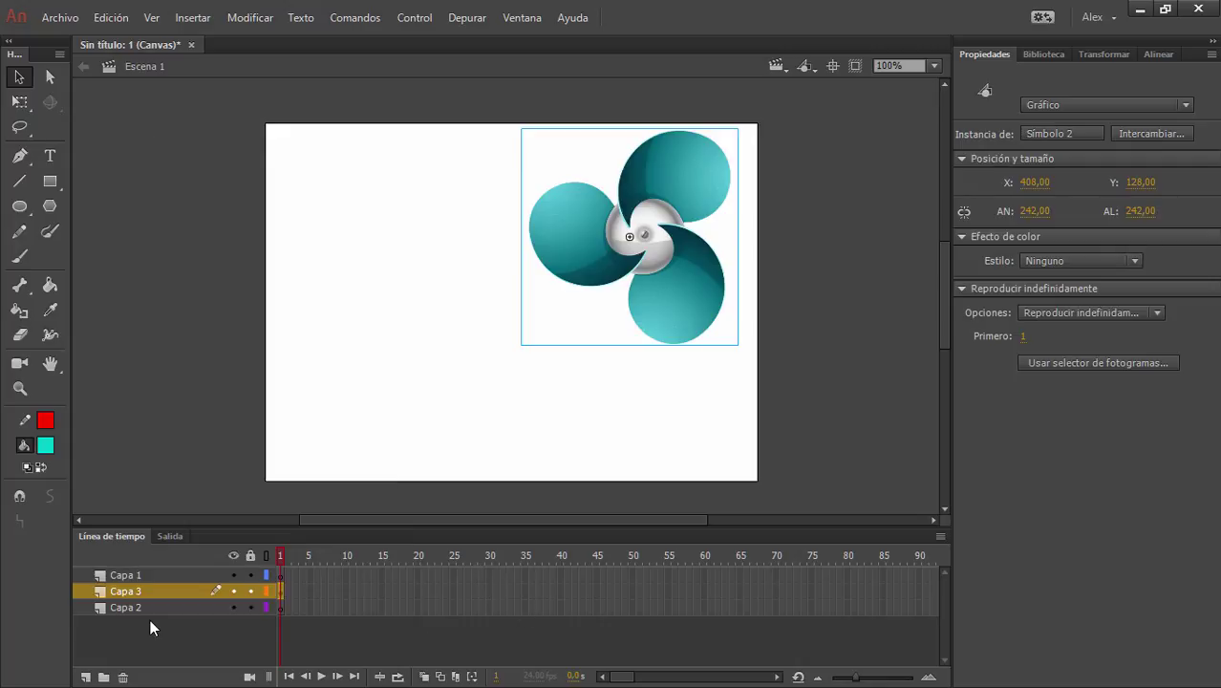
# Delete the layers from Capa 1 through Capa 2 together with their content.
pyautogui.click(130, 576)
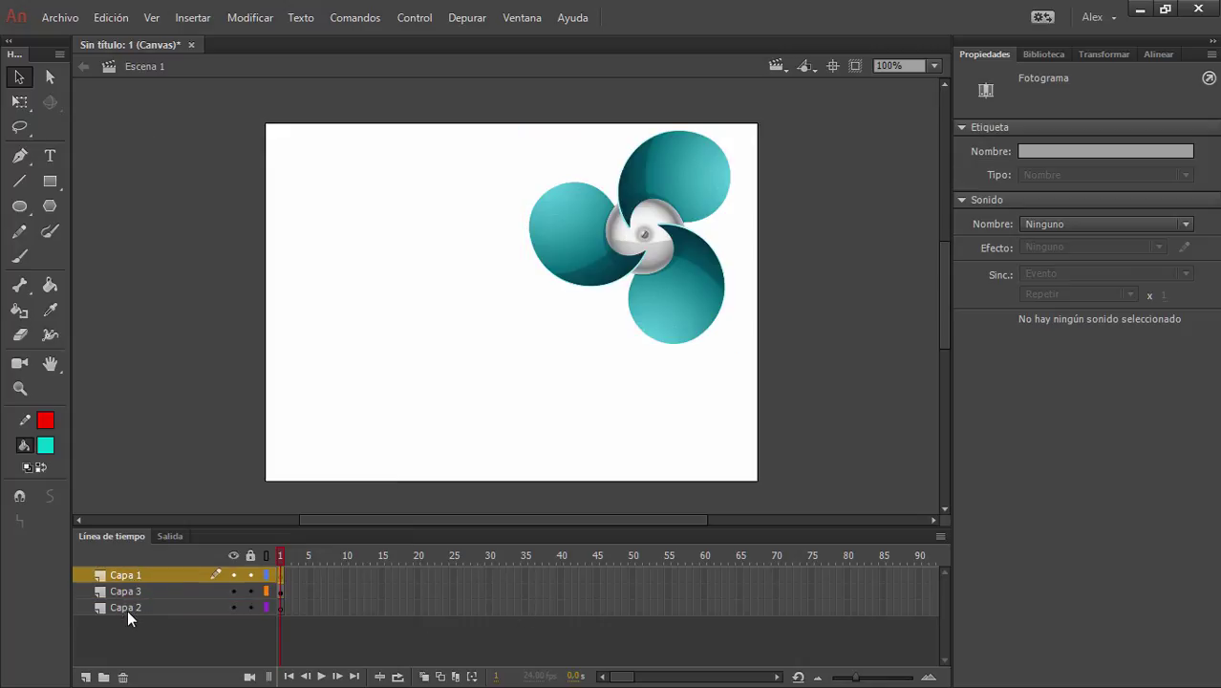
pyautogui.keyDown('shift'); pyautogui.click(127, 607); pyautogui.keyUp('shift')
pyautogui.click(122, 677)
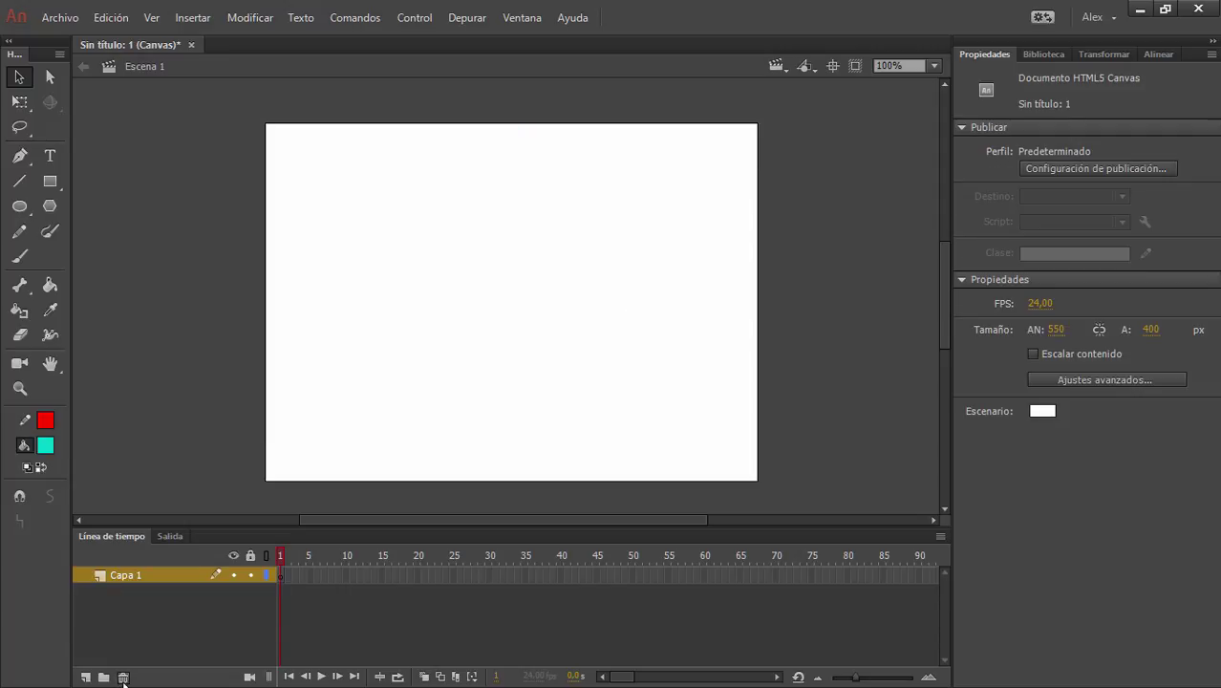
# Place an instance of Símbolo 2 from the library near the middle of the stage and open it for editing.
pyautogui.click(1044, 54)
pyautogui.moveTo(1001, 309); pyautogui.dragTo(473, 318)
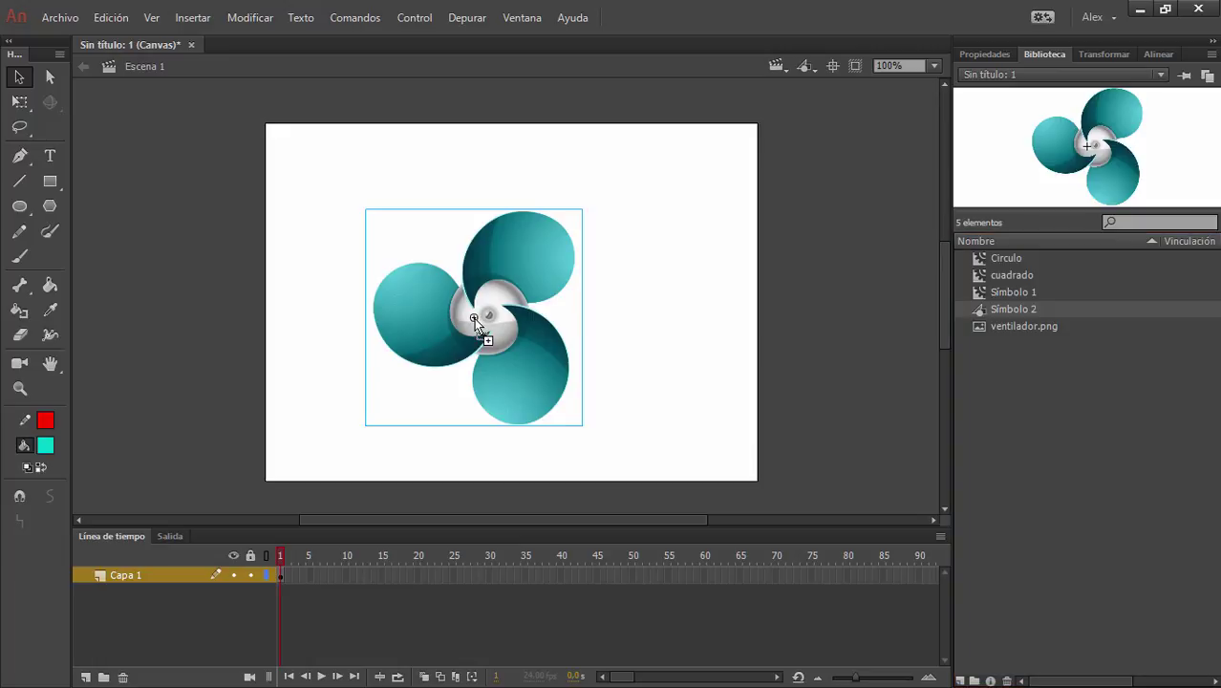
pyautogui.click(630, 387)
pyautogui.doubleClick(521, 260)
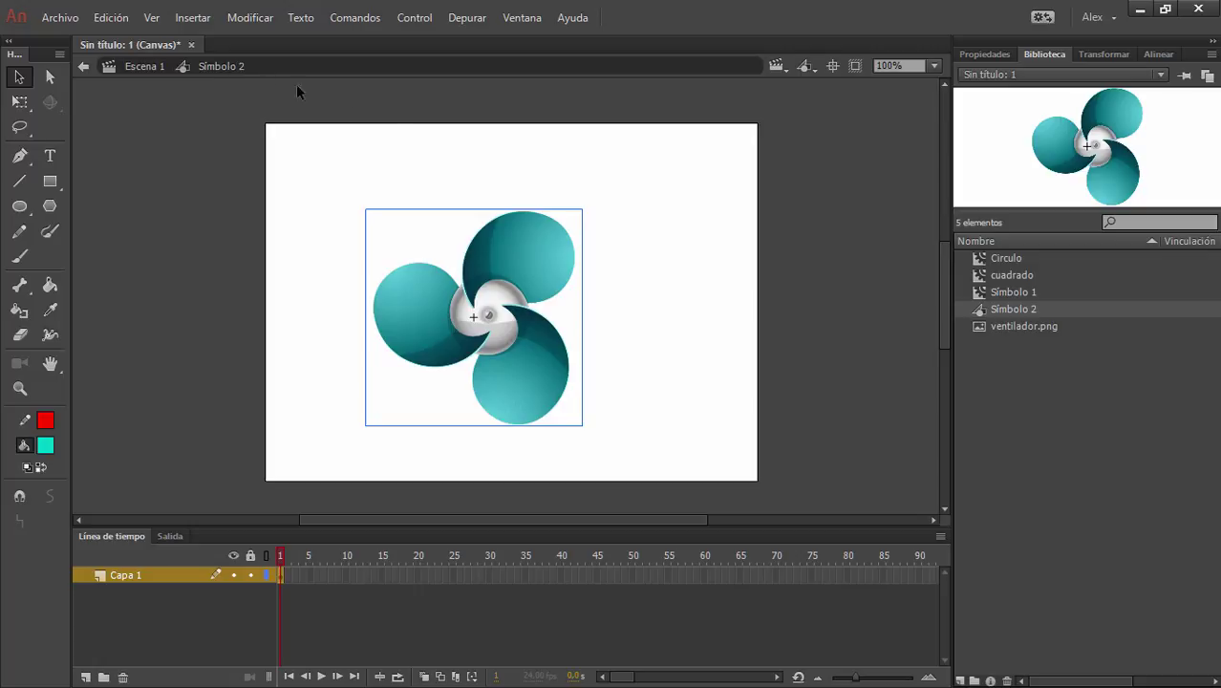
# Resize the fan bitmap inside Símbolo 2 to about 188 × 206 around its centre and return to Escena 1.
pyautogui.click(1009, 53)
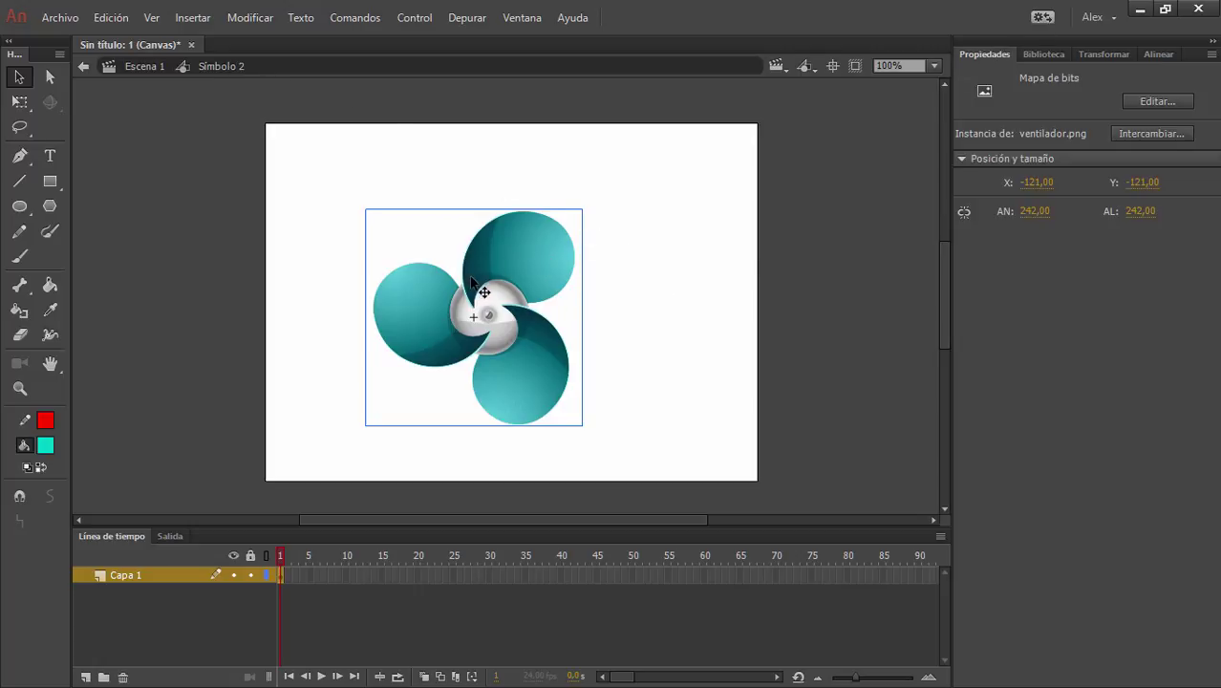
pyautogui.press('q')
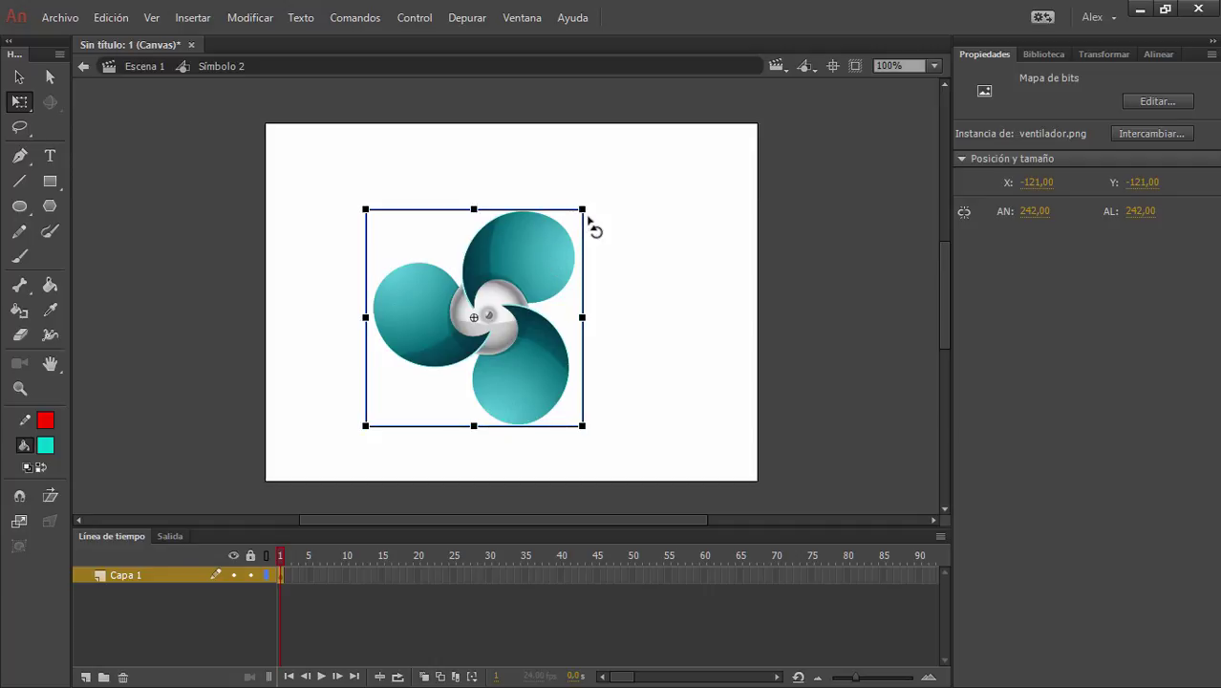
pyautogui.moveTo(582, 210); pyautogui.dragTo(559, 227)
pyautogui.press('Escape')
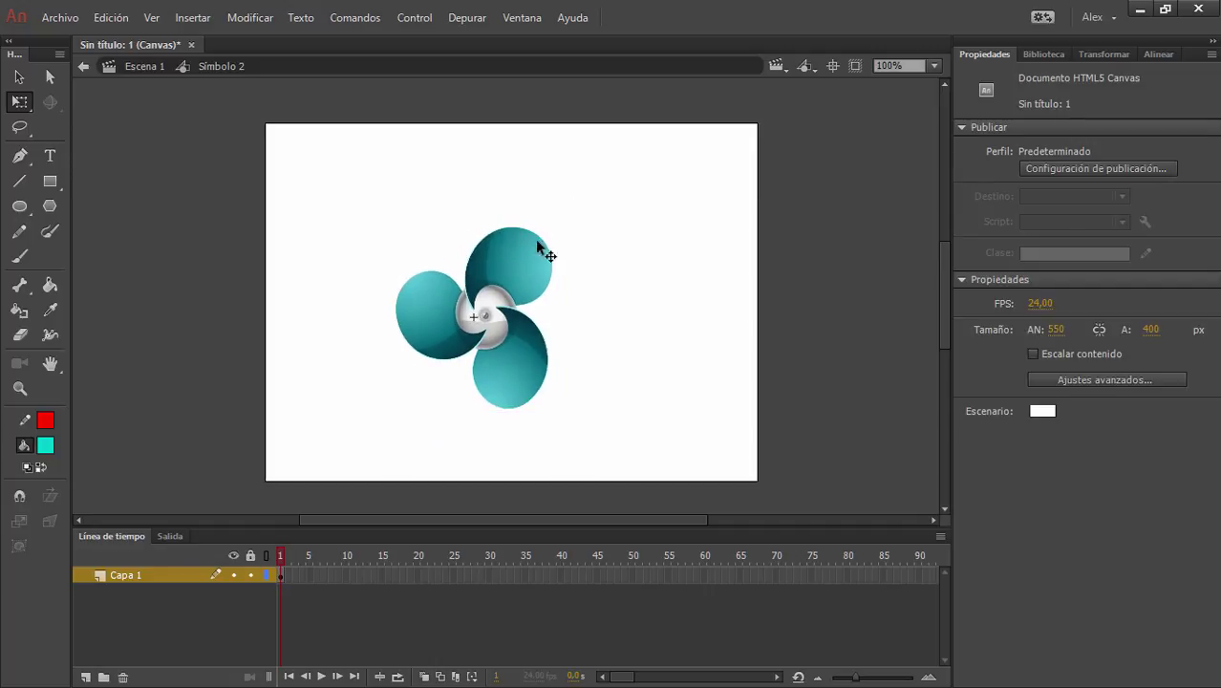
pyautogui.click(19, 76)
pyautogui.click(516, 270)
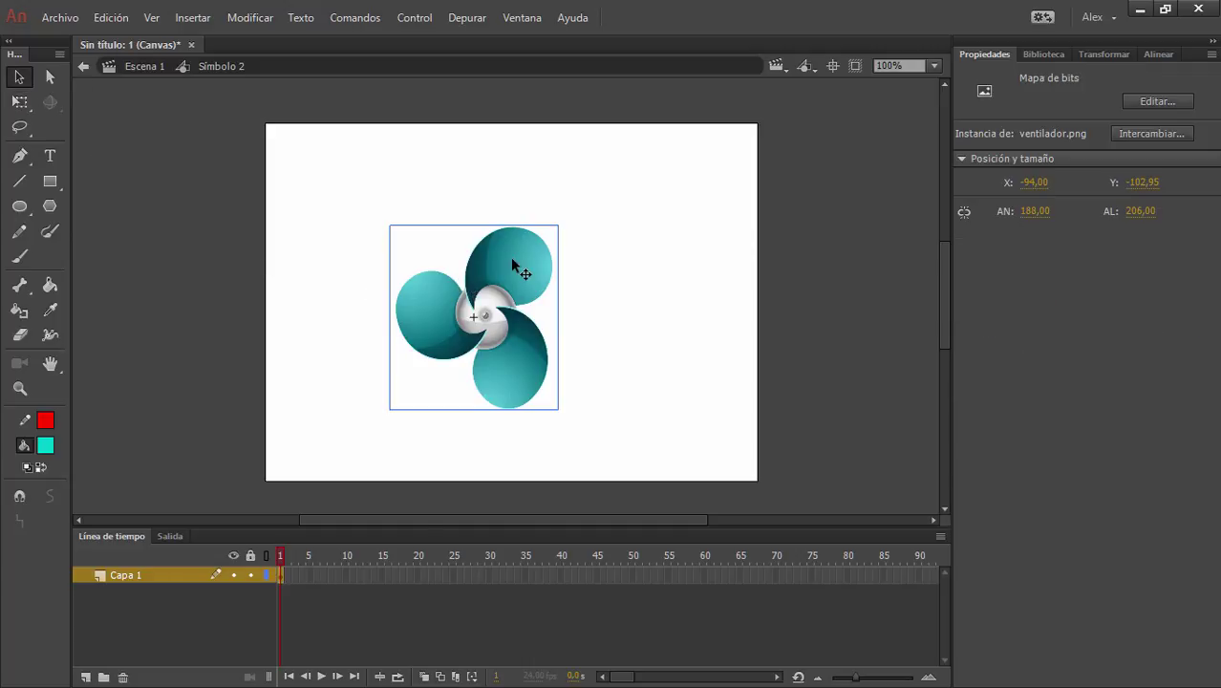
pyautogui.click(143, 67)
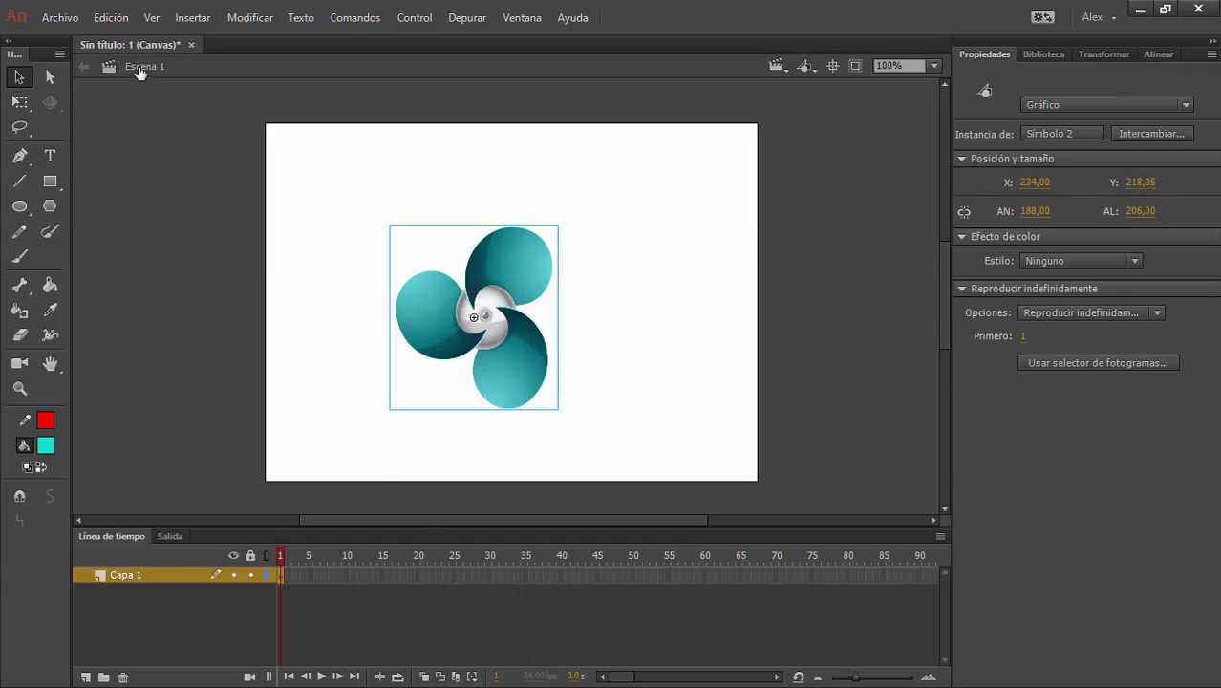
# Extend Capa 1 of Escena 1 to frame 30 and move the fan instance to about X 108, Y 212.
pyautogui.click(489, 574)
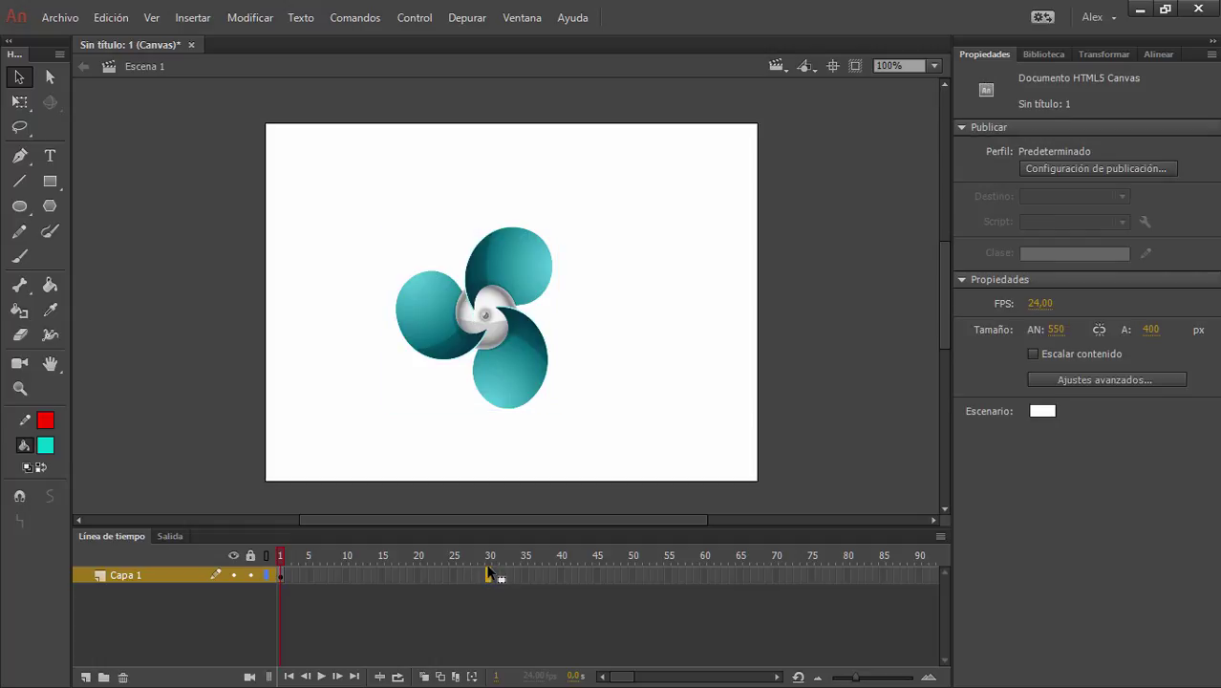
pyautogui.press('F5')
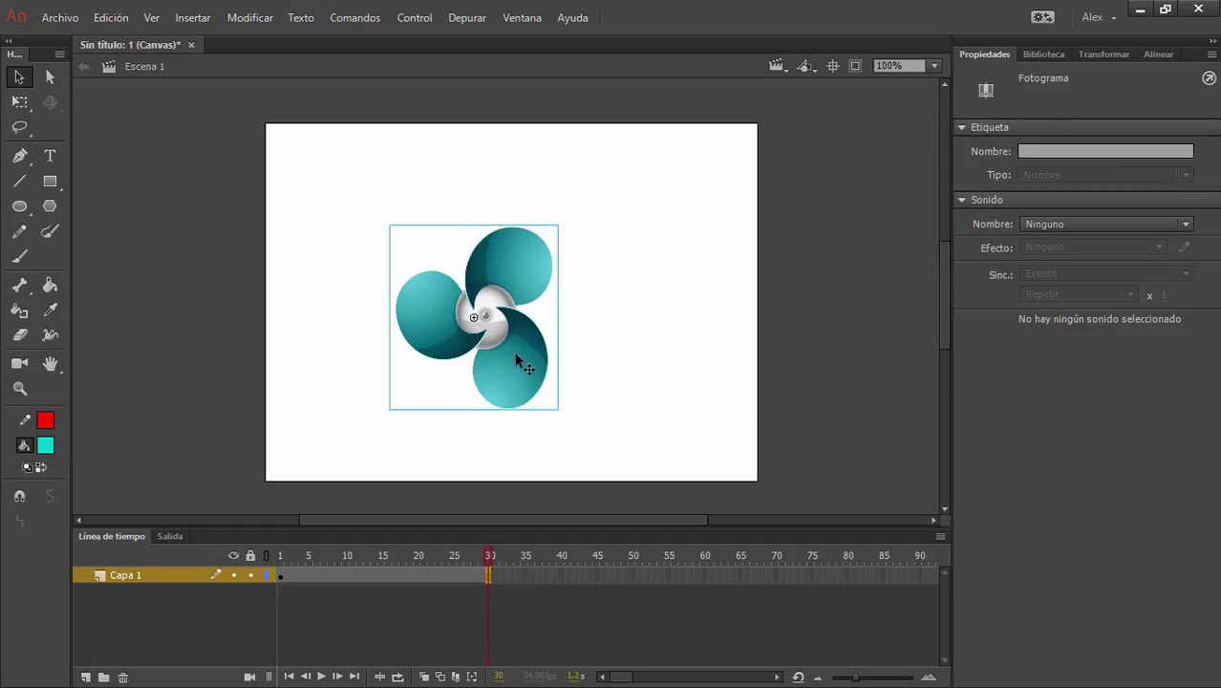
pyautogui.moveTo(516, 357); pyautogui.dragTo(403, 350)
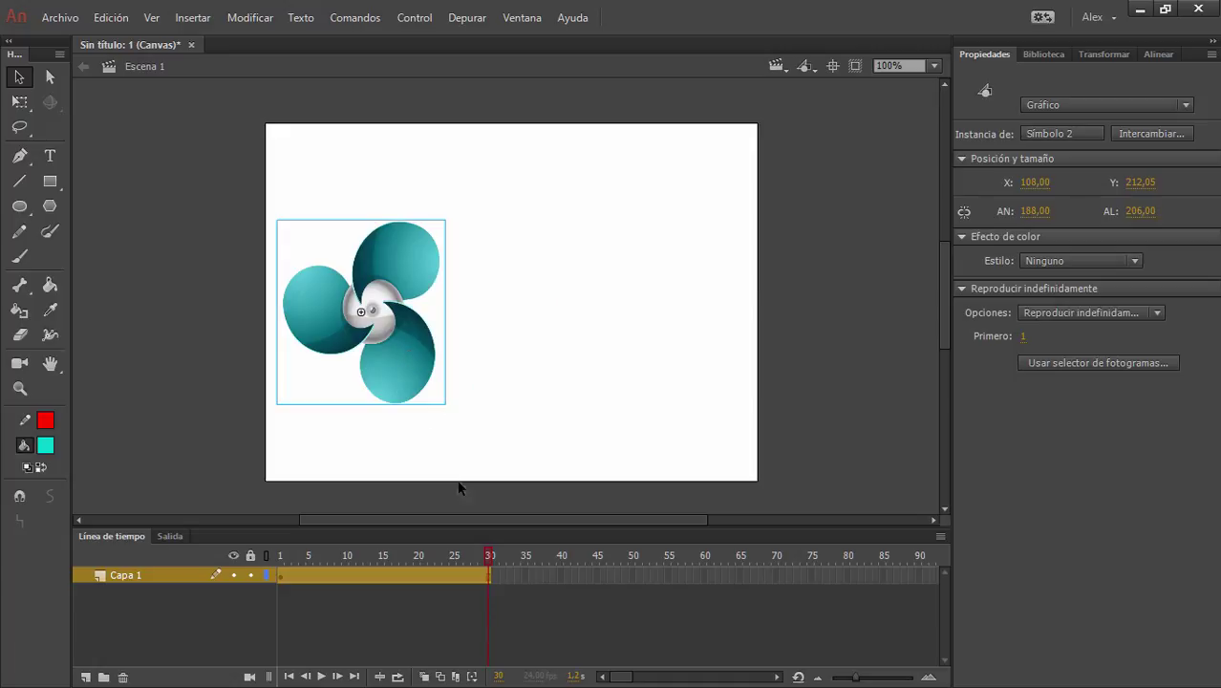
pyautogui.click(443, 634)
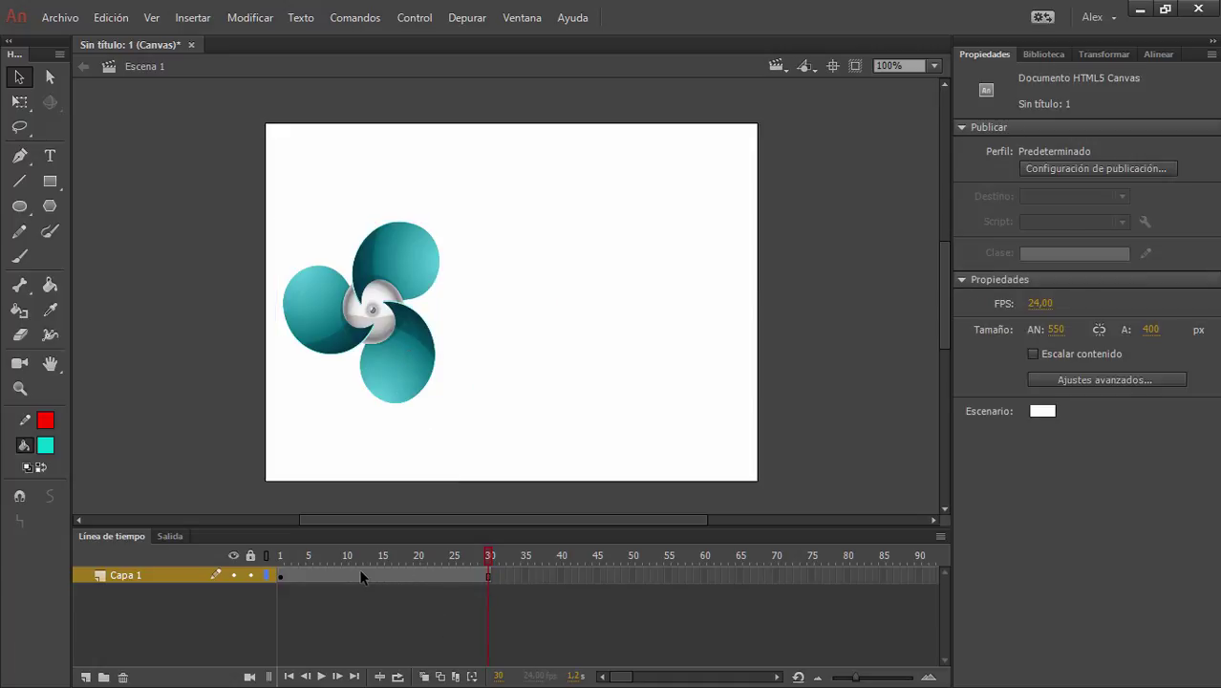
# Inspect the internal timeline of Símbolo 2 and compare it with the frame span in Escena 1.
pyautogui.doubleClick(407, 283)
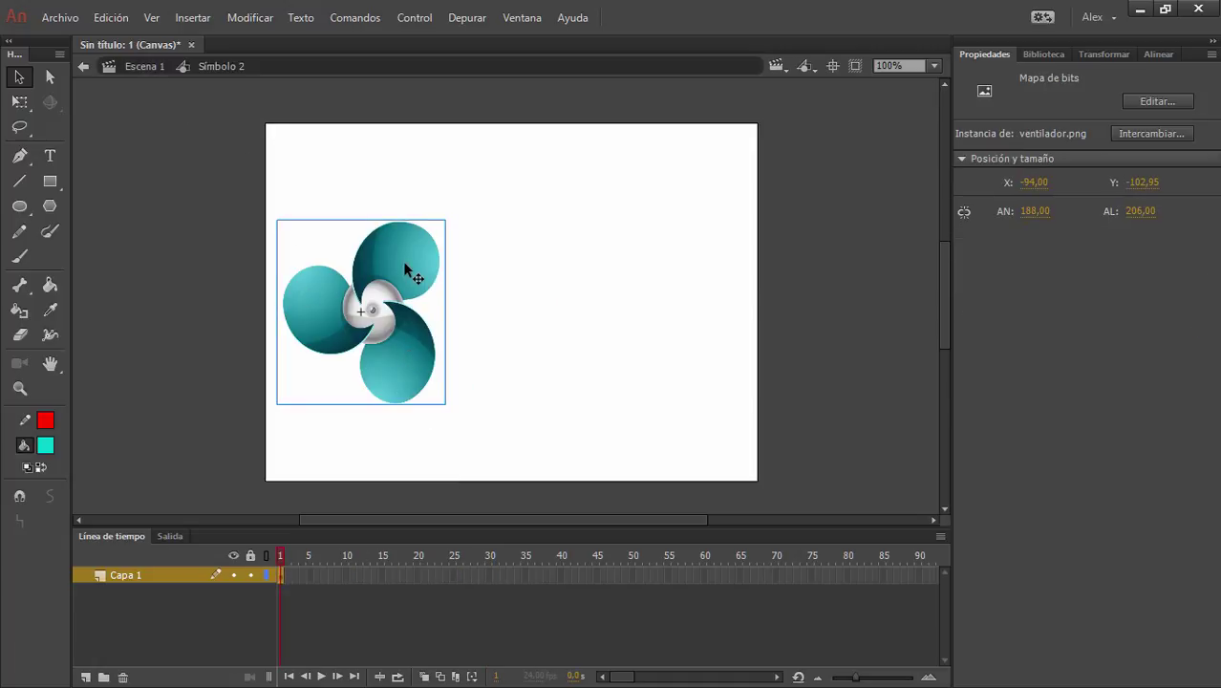
pyautogui.click(543, 632)
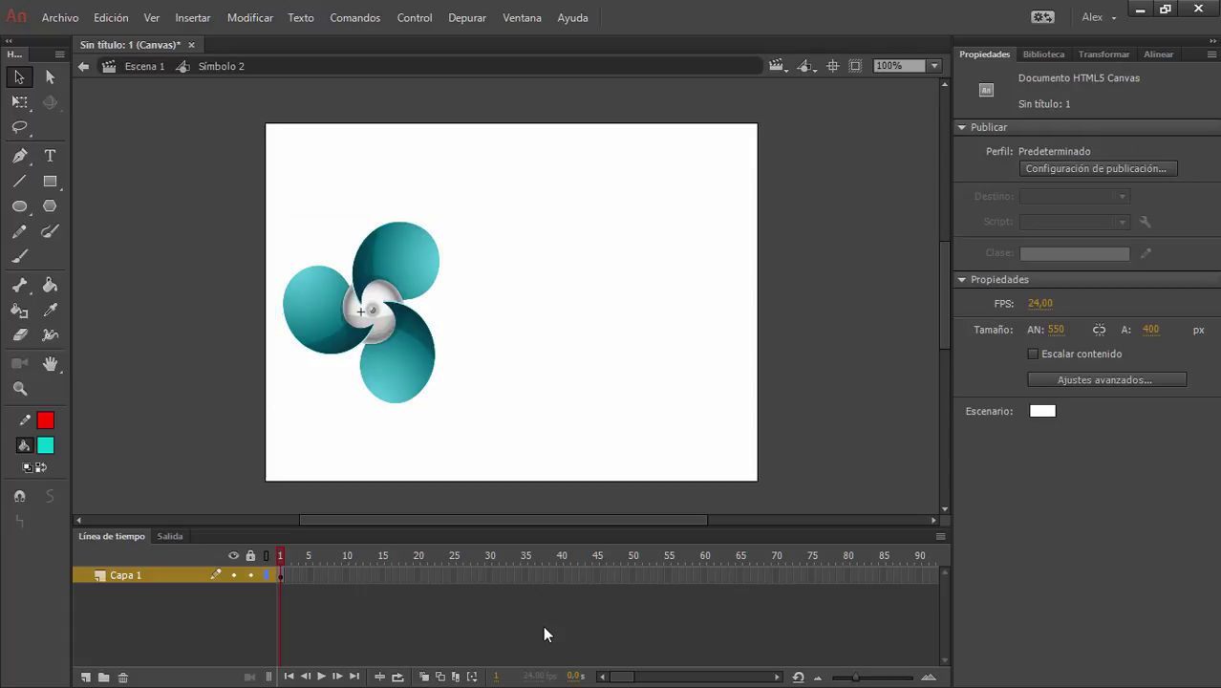
pyautogui.click(487, 574)
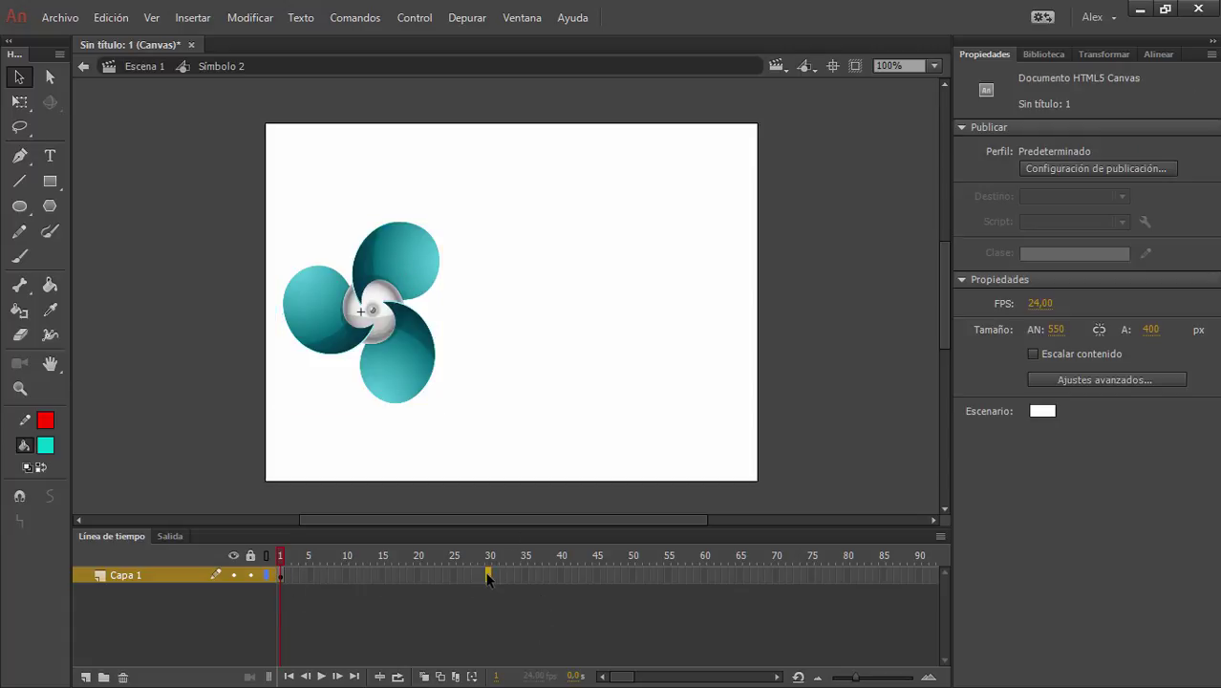
pyautogui.click(144, 66)
pyautogui.click(559, 649)
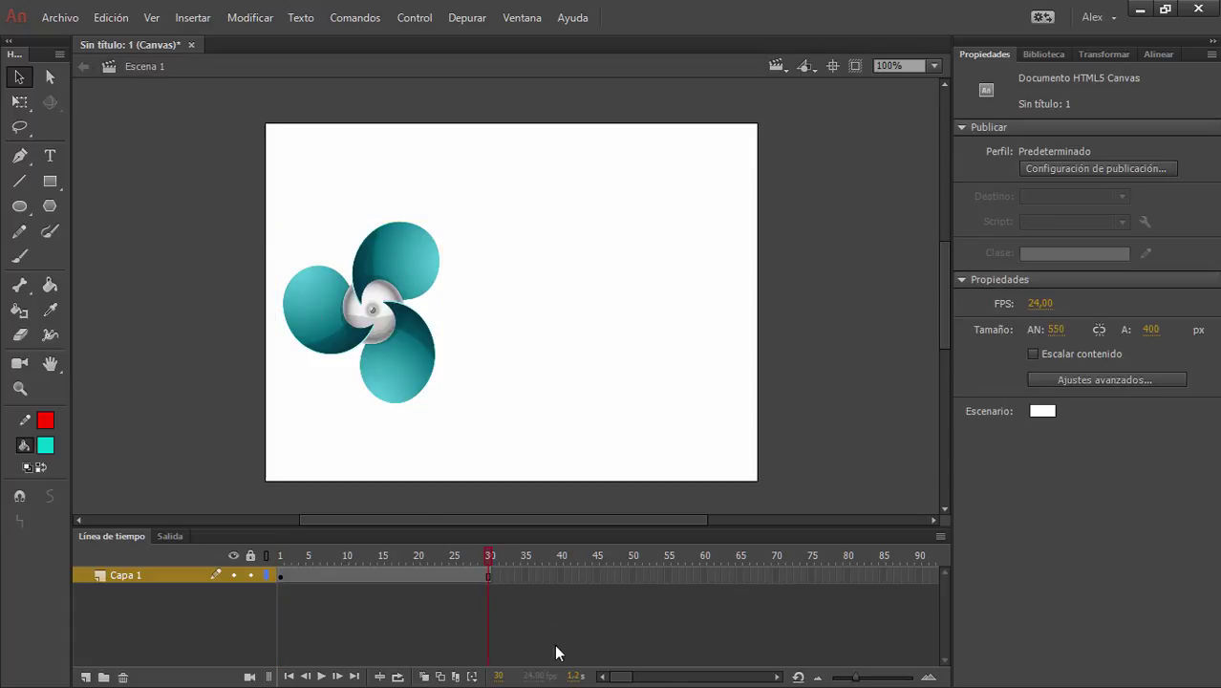
pyautogui.click(489, 576)
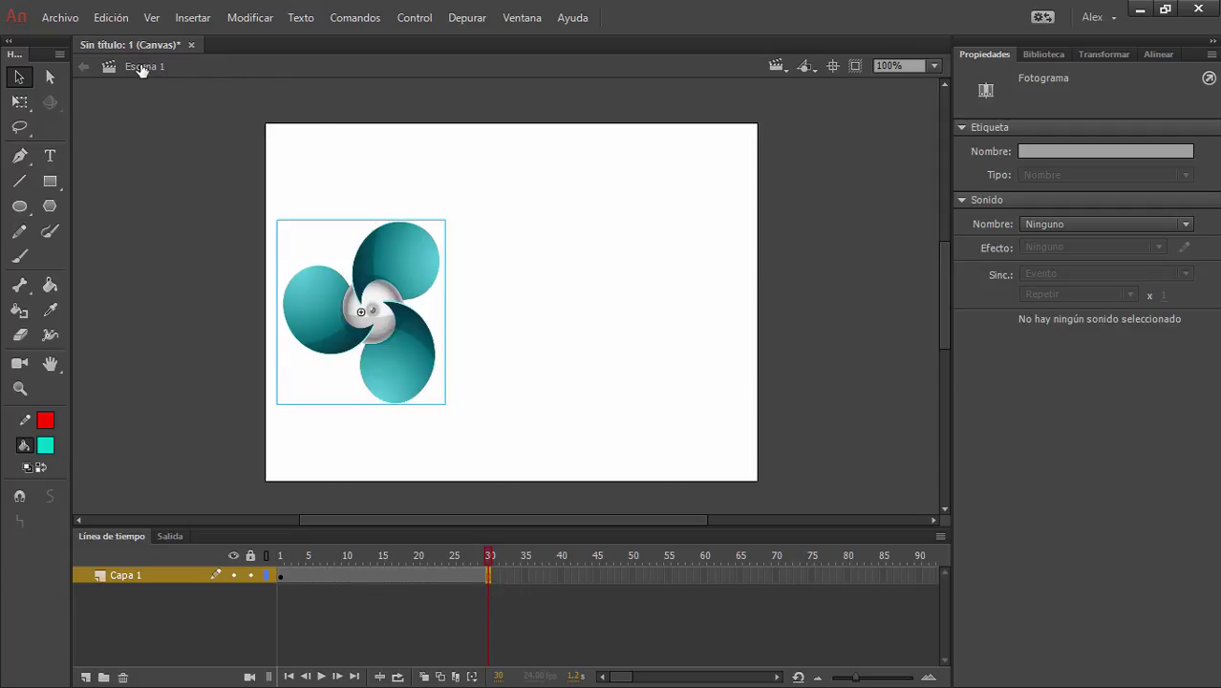
# Inside Símbolo 2, extend Capa 1 to frame 15 and create a motion tween, converting the bitmap into a symbol.
pyautogui.doubleClick(407, 258)
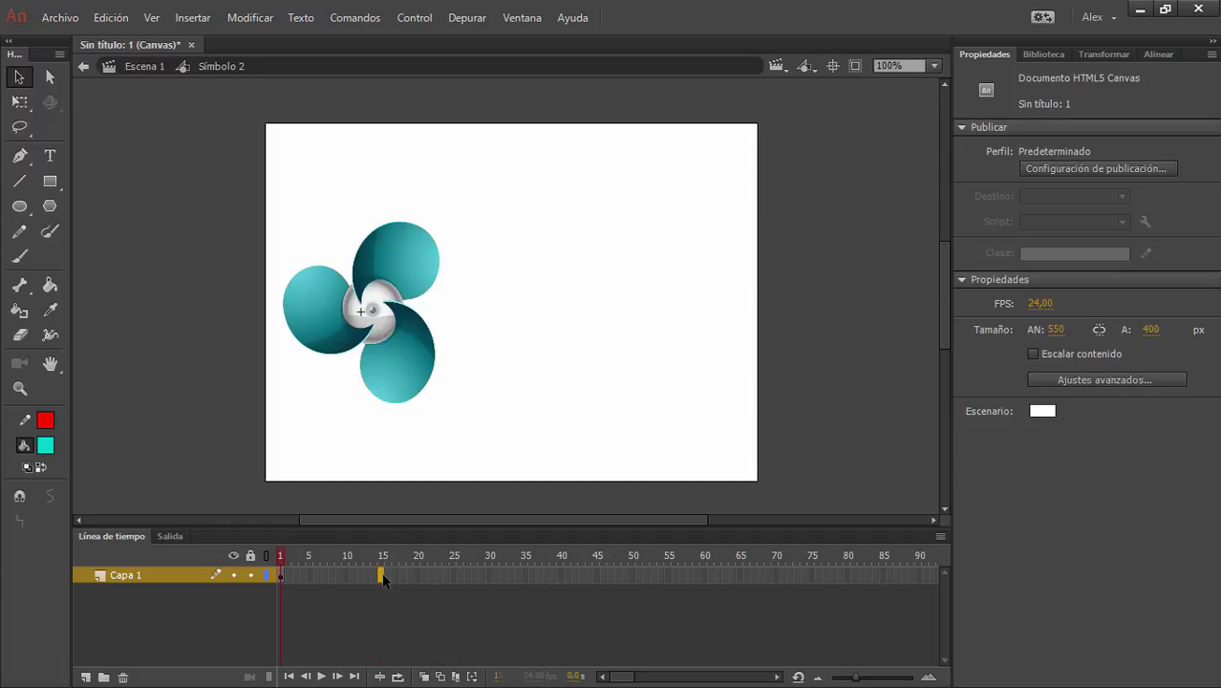
pyautogui.press('F5')
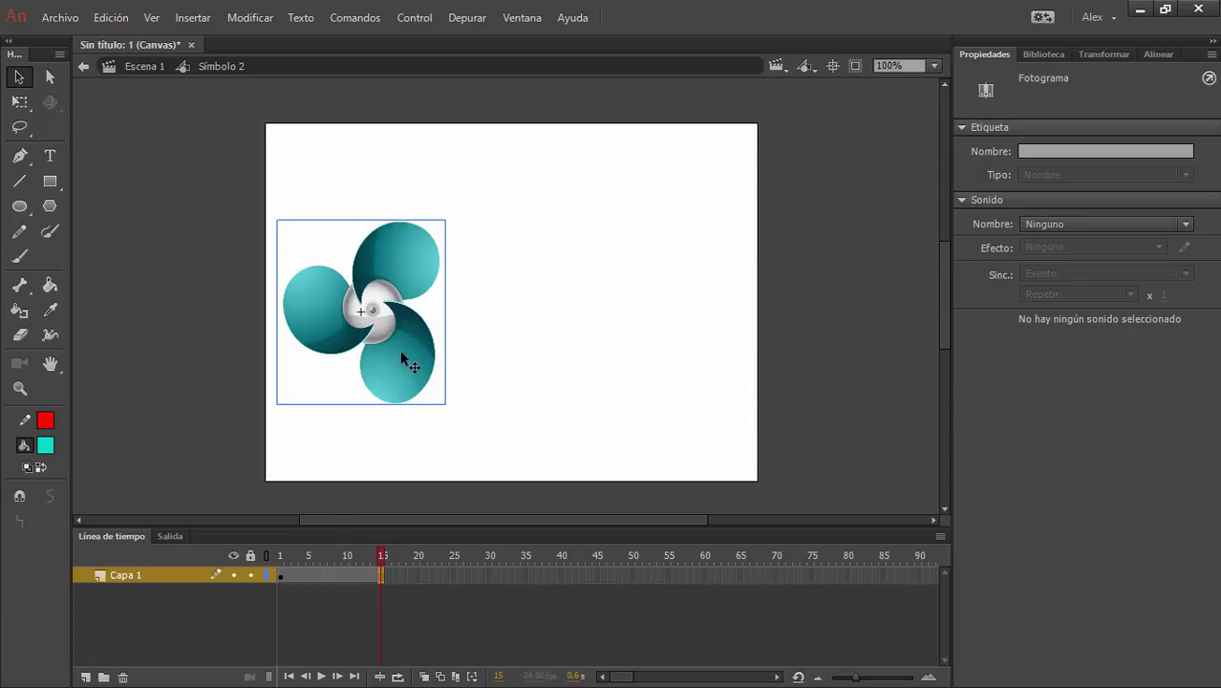
pyautogui.rightClick(319, 574)
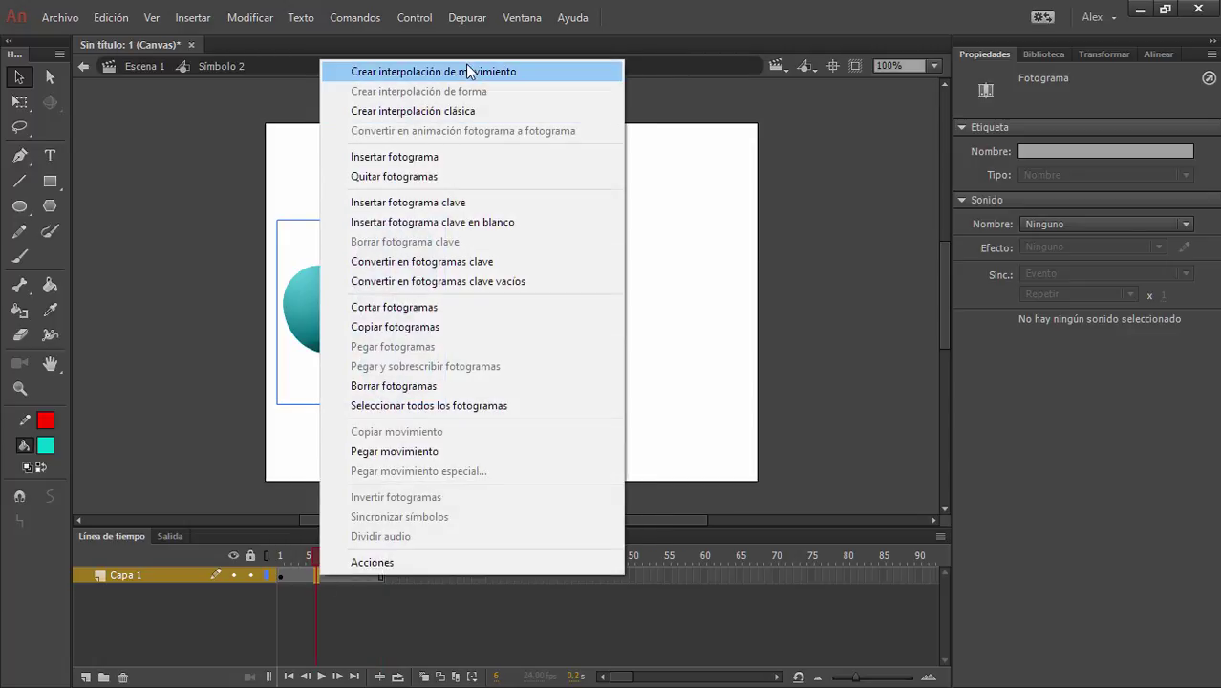
pyautogui.click(468, 70)
pyautogui.click(682, 385)
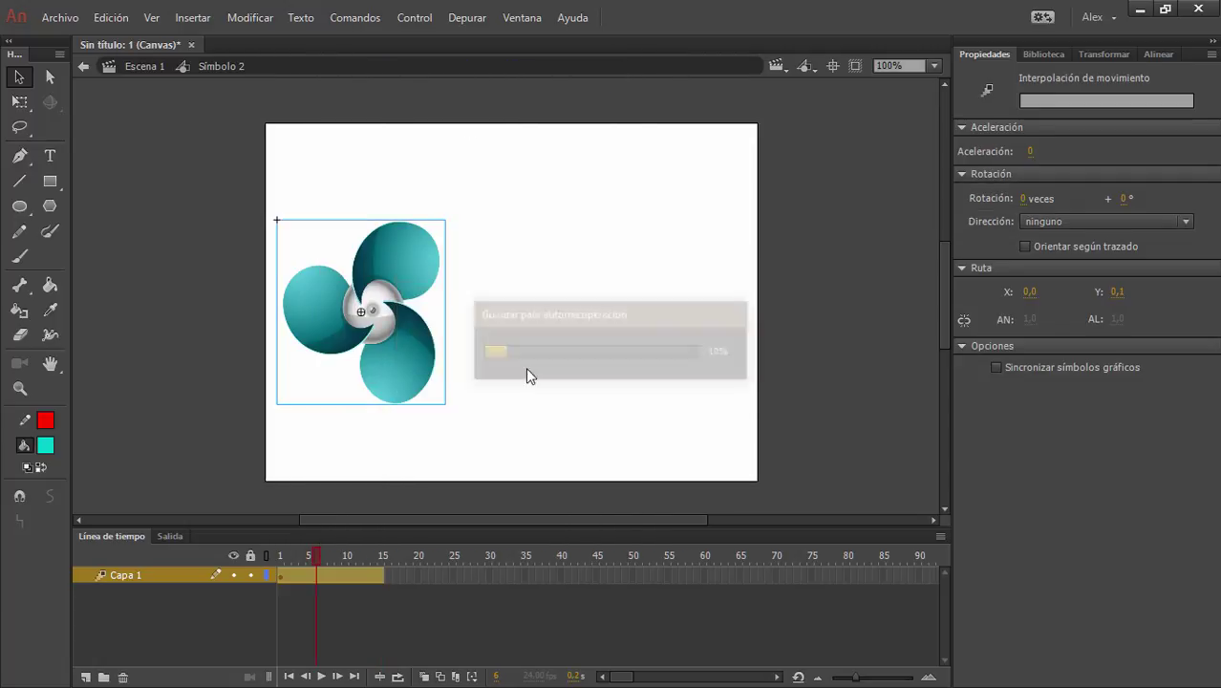
# At frame 15 of the tween, move the fan horizontally to about X 245 and return to Escena 1.
pyautogui.moveTo(318, 554); pyautogui.dragTo(384, 558)
pyautogui.click(382, 573)
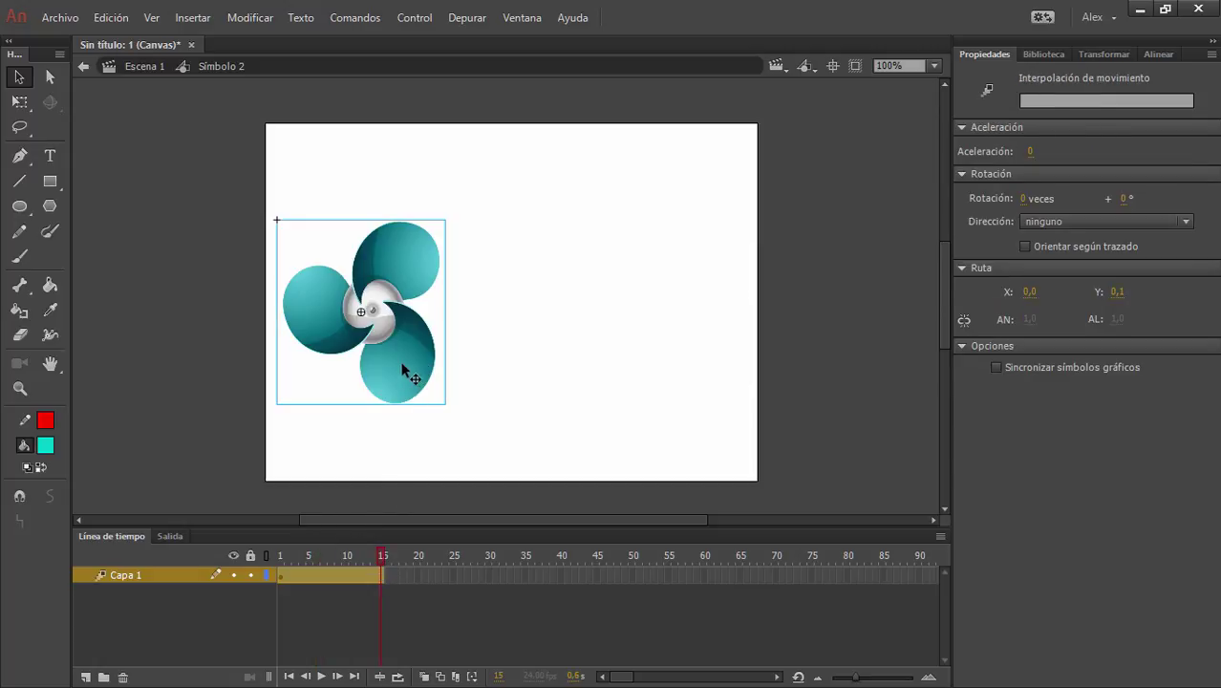
pyautogui.moveTo(402, 364); pyautogui.dragTo(705, 364)
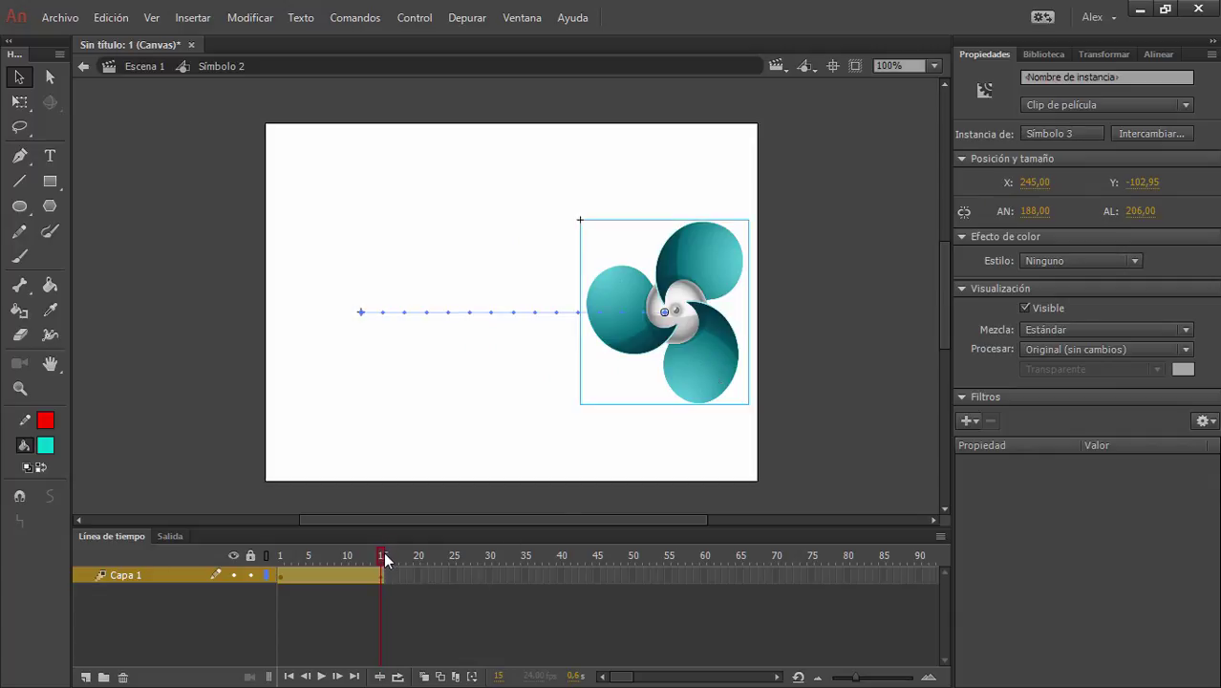
pyautogui.moveTo(384, 559)
pyautogui.mouseDown()
pyautogui.moveTo(273, 554)
pyautogui.moveTo(382, 557)
pyautogui.mouseUp()
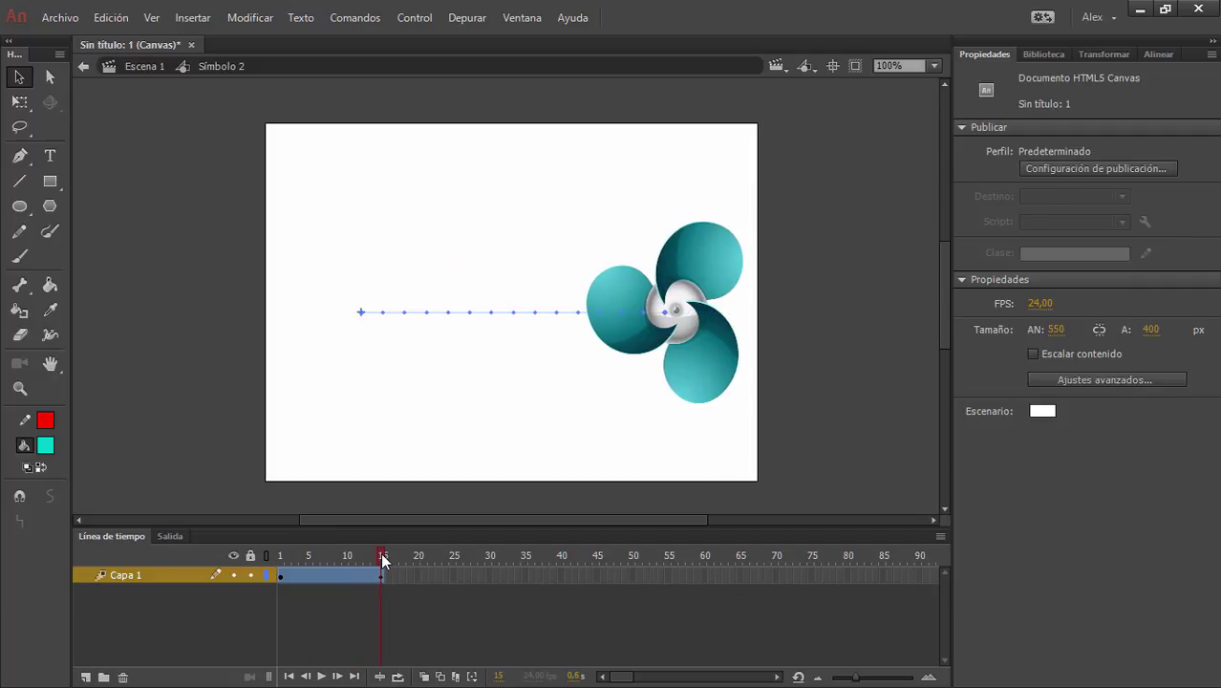
pyautogui.click(382, 559)
pyautogui.click(143, 66)
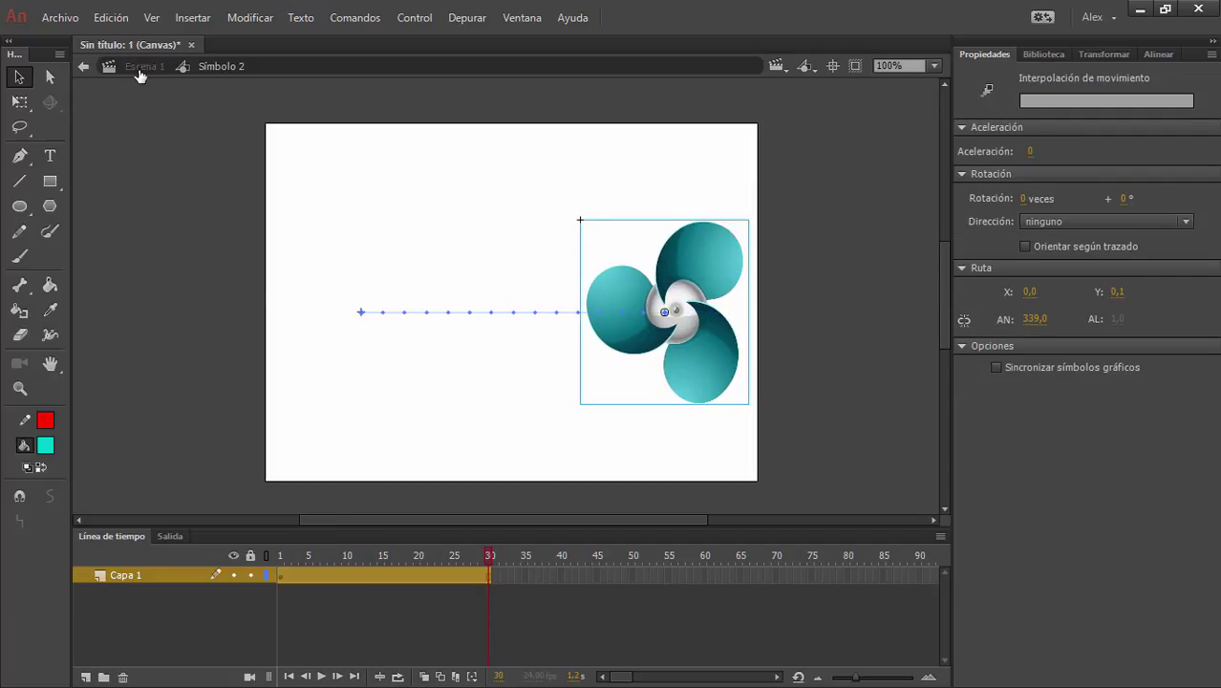
# Scrub the Escena 1 timeline between frames 1 and 30 to examine how the graphic's nested animation plays and repeats.
pyautogui.click(594, 626)
pyautogui.moveTo(489, 554); pyautogui.dragTo(252, 553)
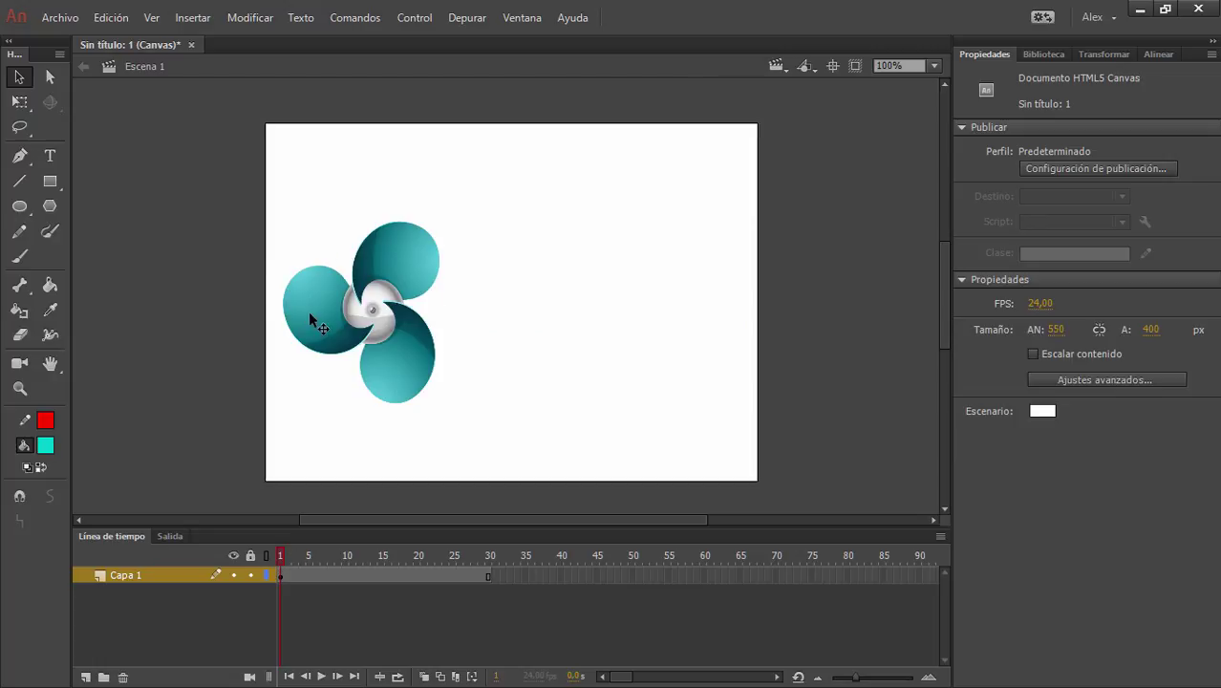
pyautogui.click(295, 552)
pyautogui.moveTo(295, 555); pyautogui.dragTo(383, 555)
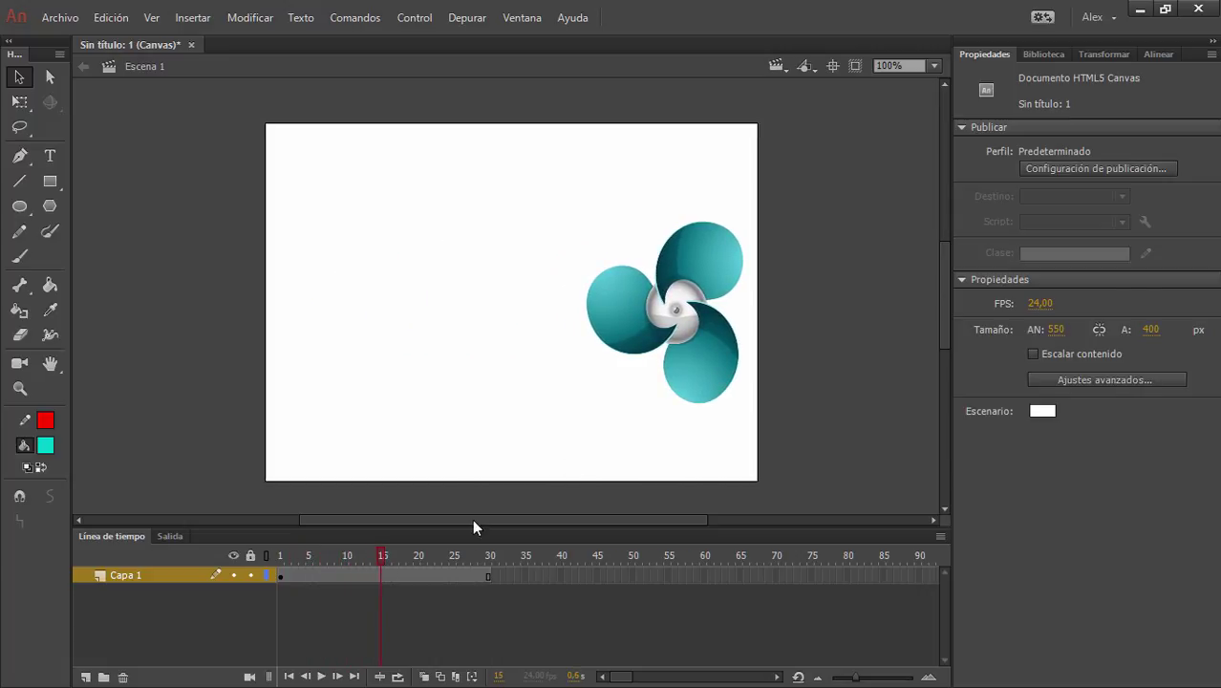
pyautogui.click(396, 555)
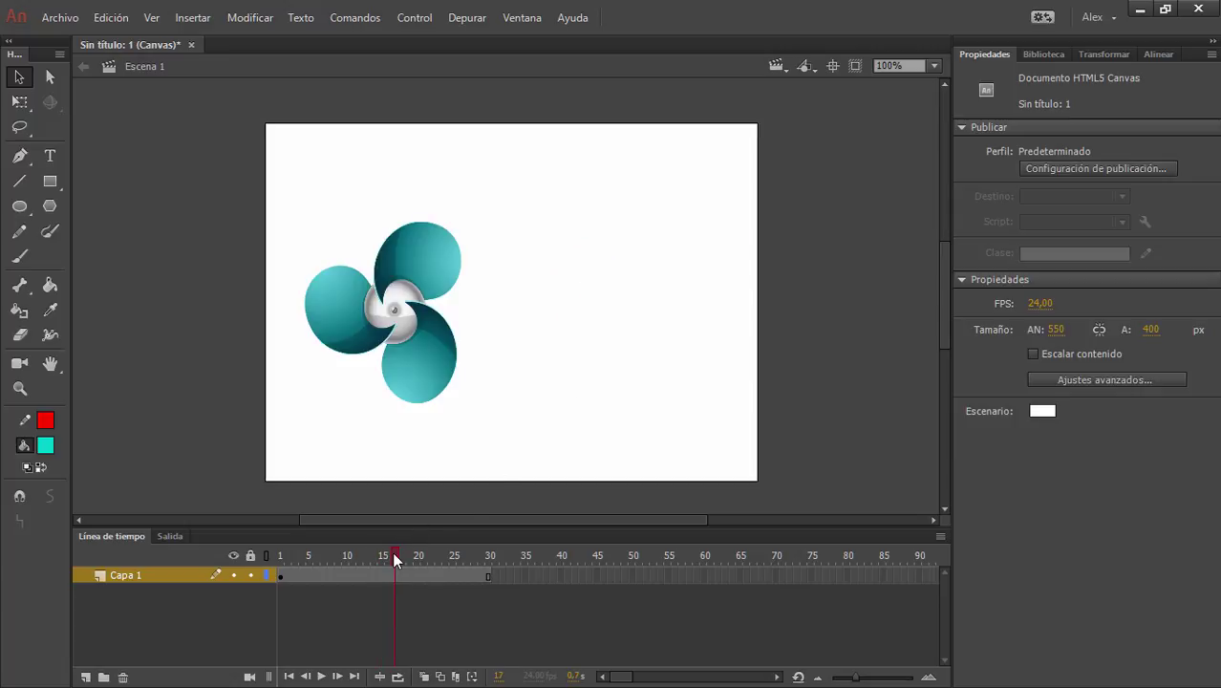
pyautogui.click(389, 554)
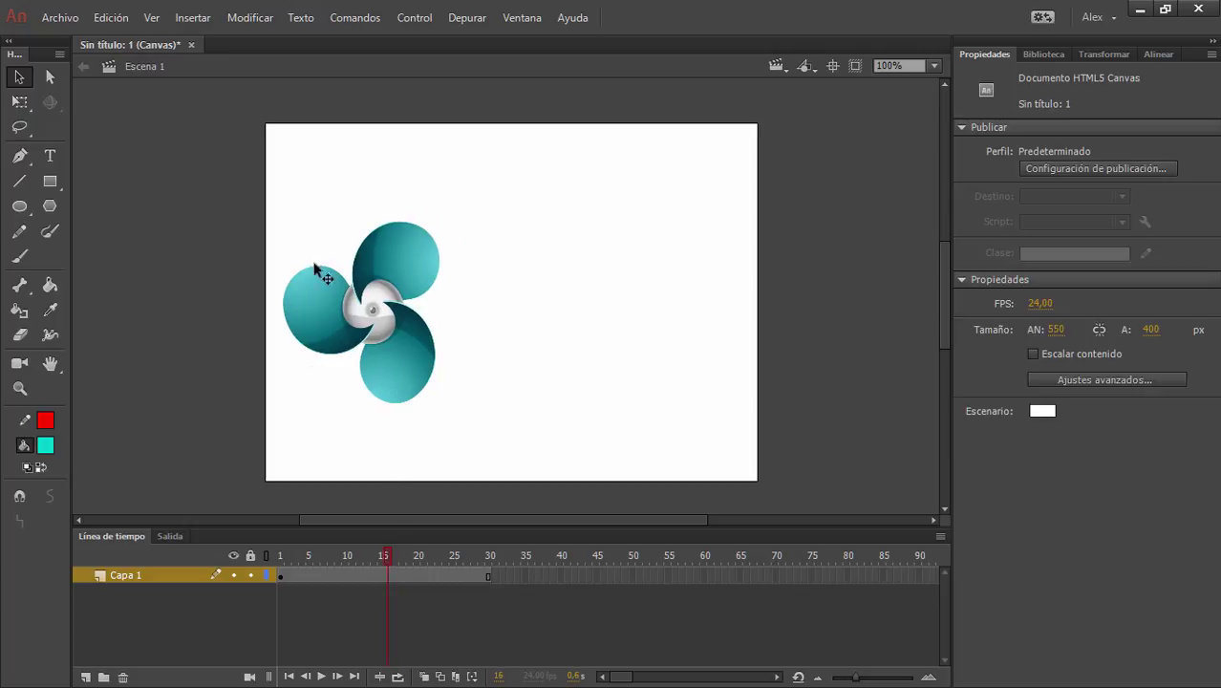
pyautogui.moveTo(391, 556); pyautogui.dragTo(492, 565)
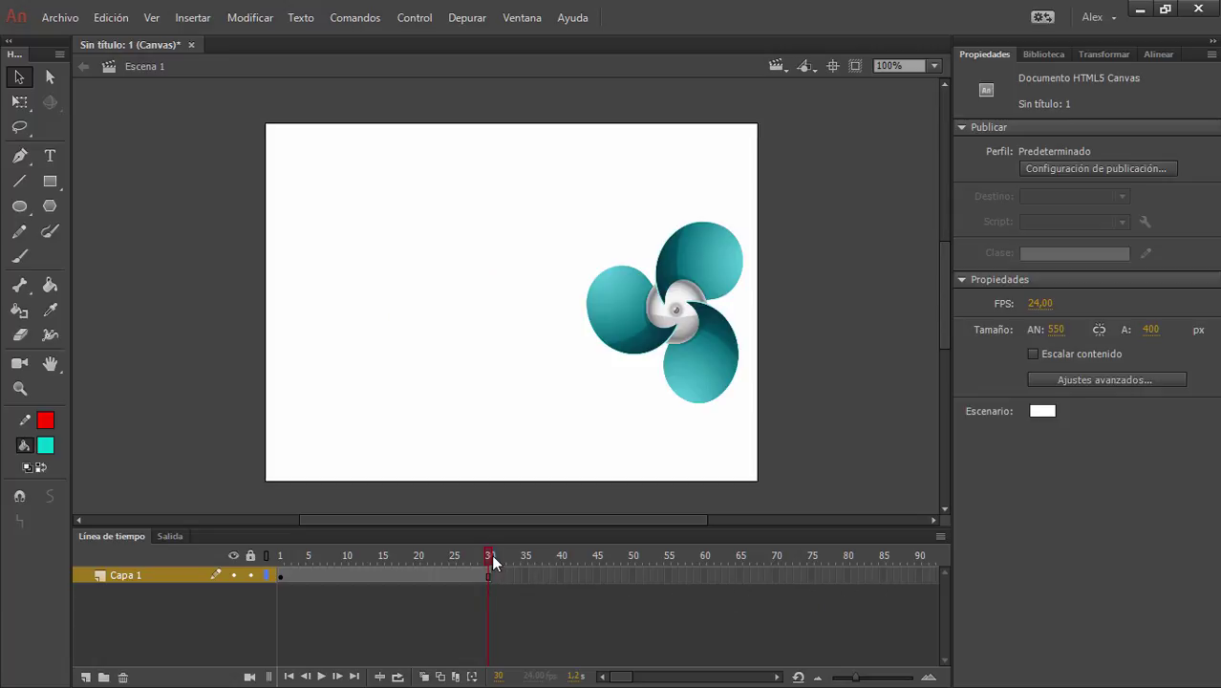
pyautogui.moveTo(491, 555); pyautogui.dragTo(285, 557)
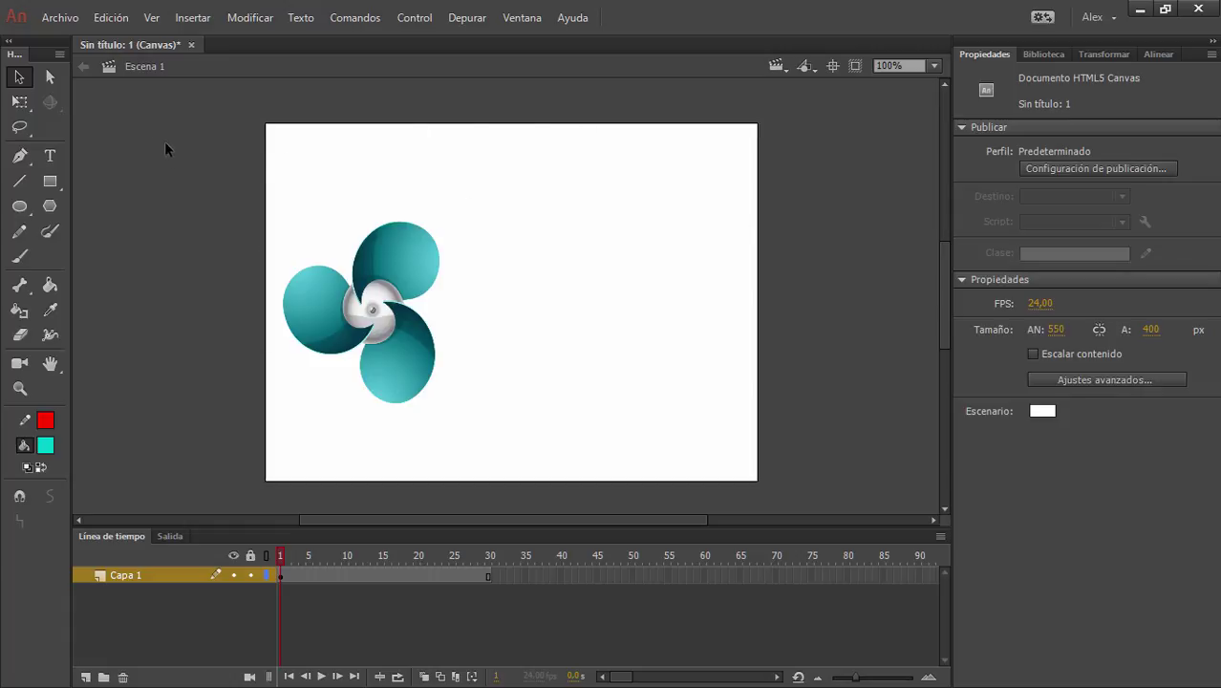
# Open Símbolo 2 from frame 1, preview its 15-frame tween, rewind to frame 1 and return to Escena 1.
pyautogui.click(402, 256)
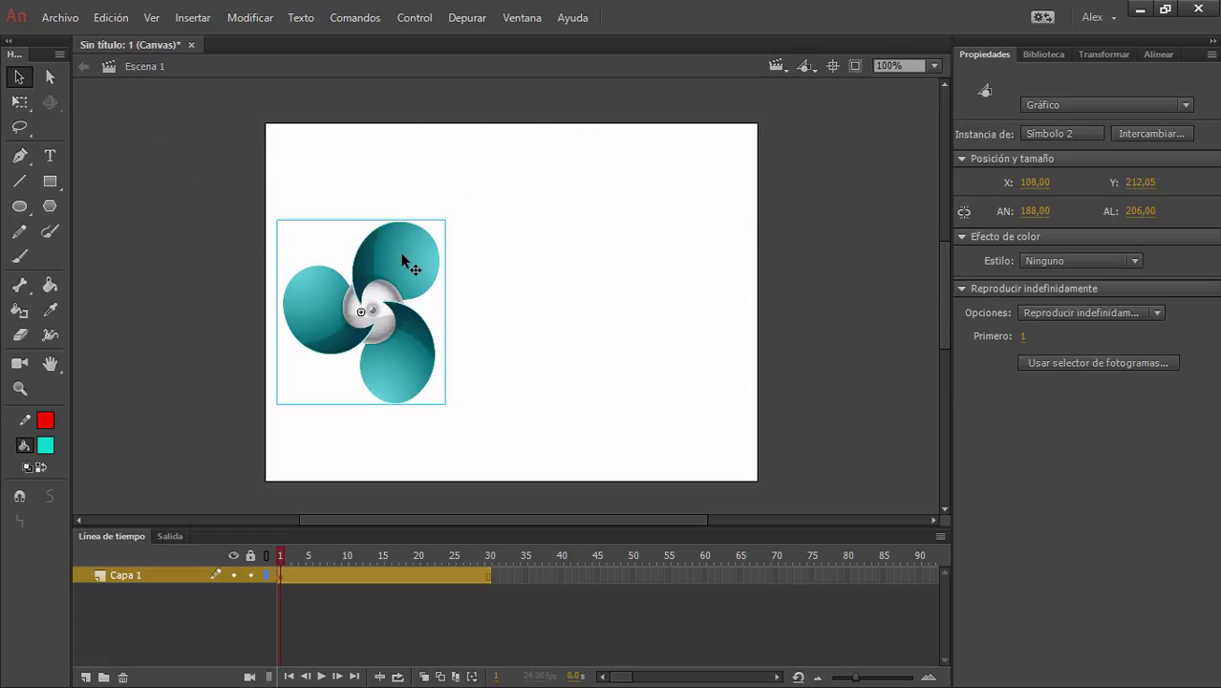
pyautogui.click(574, 304)
pyautogui.doubleClick(424, 270)
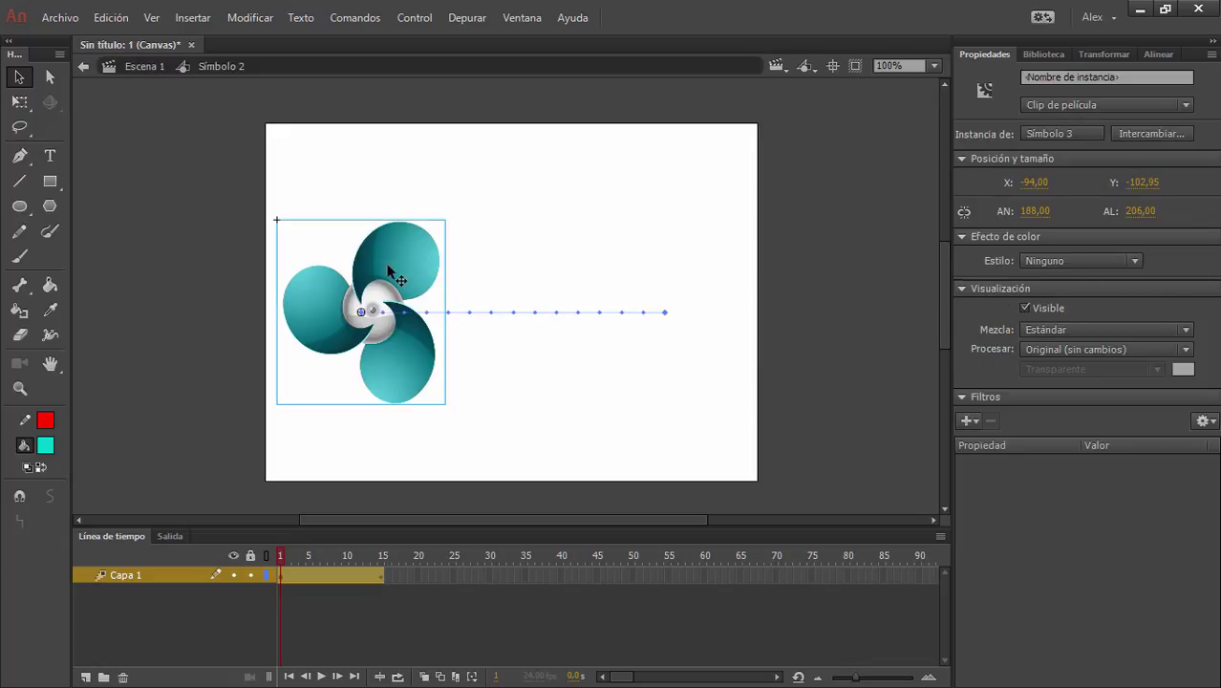
pyautogui.click(332, 581)
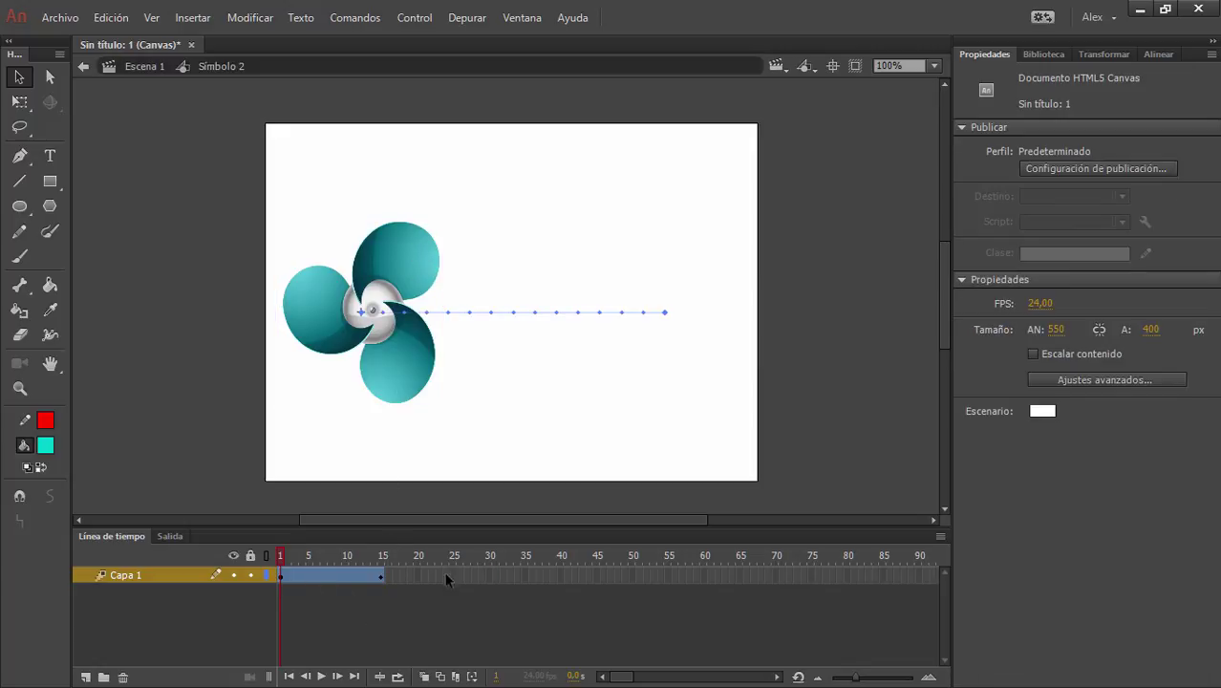
pyautogui.press('Return')
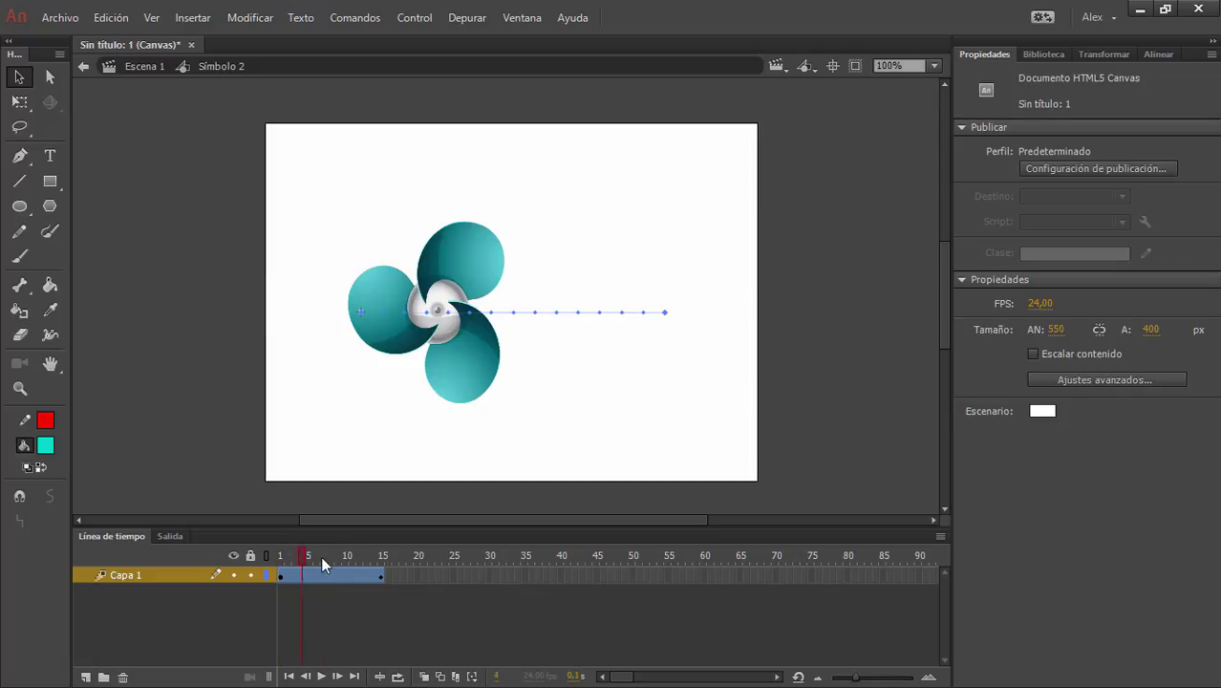
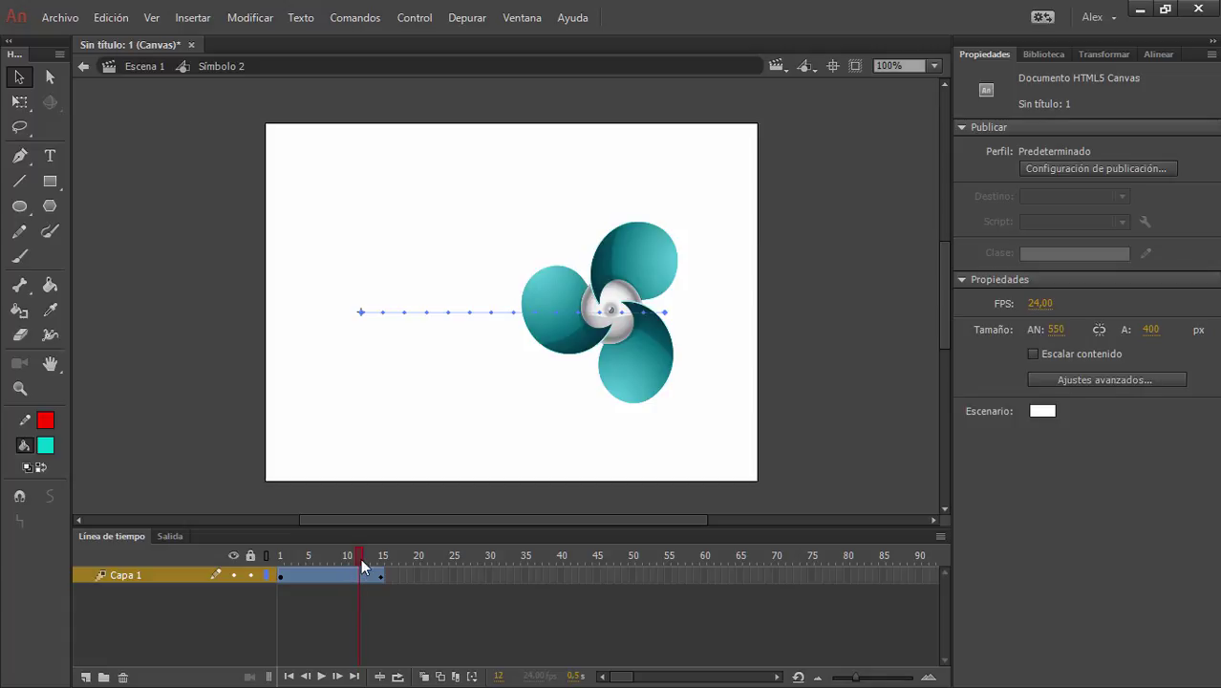
pyautogui.moveTo(360, 557); pyautogui.dragTo(280, 557)
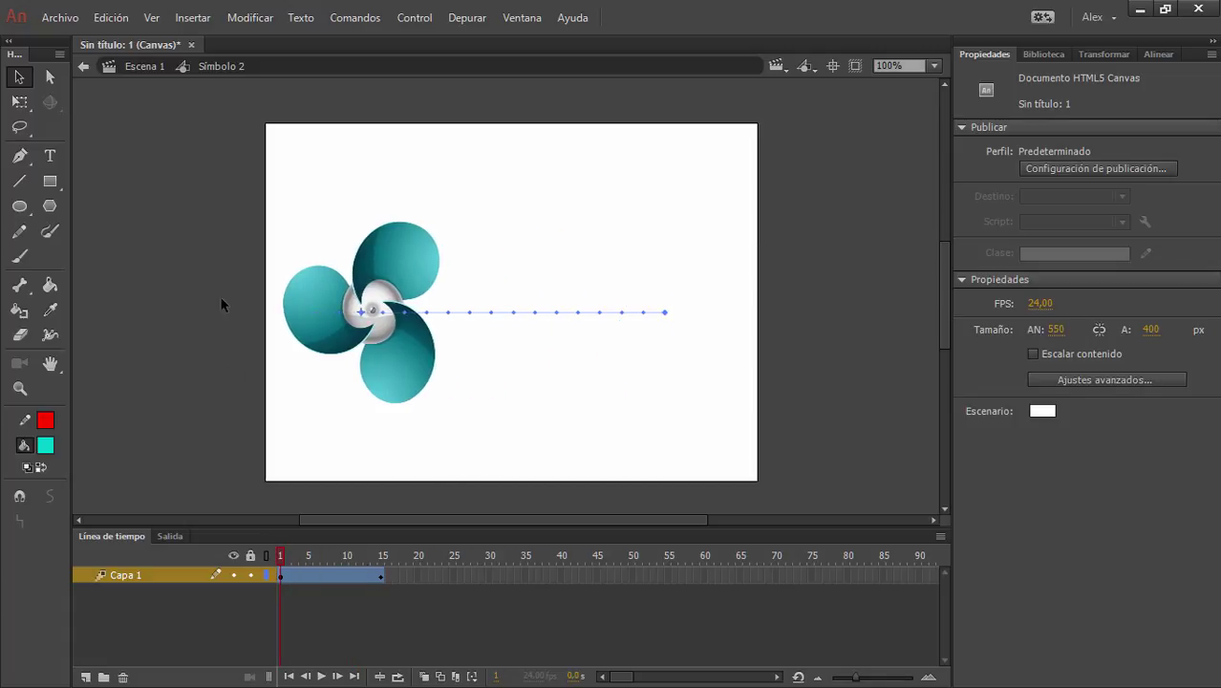
pyautogui.click(87, 66)
pyautogui.click(333, 612)
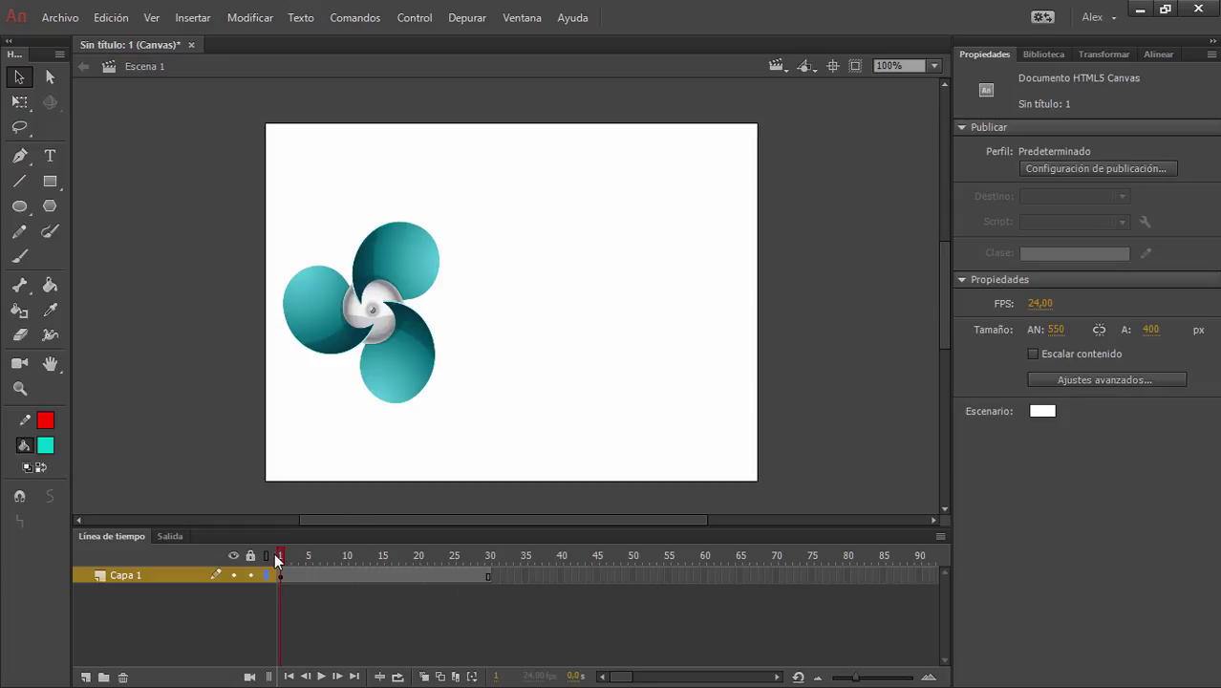
# Open Símbolo 2 from frame 1, review its motion tween and return to Escena 1.
pyautogui.moveTo(278, 559)
pyautogui.mouseDown()
pyautogui.moveTo(378, 562)
pyautogui.moveTo(280, 559)
pyautogui.mouseUp()
pyautogui.doubleClick(405, 268)
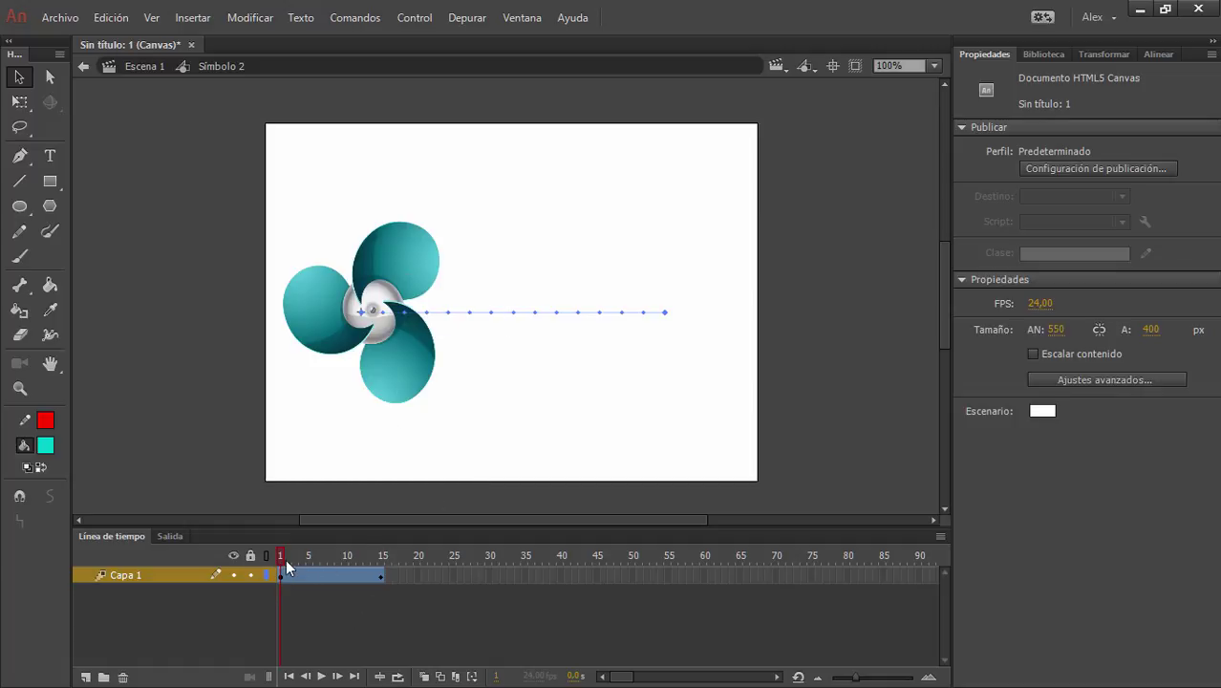
pyautogui.moveTo(280, 553)
pyautogui.mouseDown()
pyautogui.moveTo(347, 555)
pyautogui.moveTo(269, 556)
pyautogui.mouseUp()
pyautogui.click(135, 70)
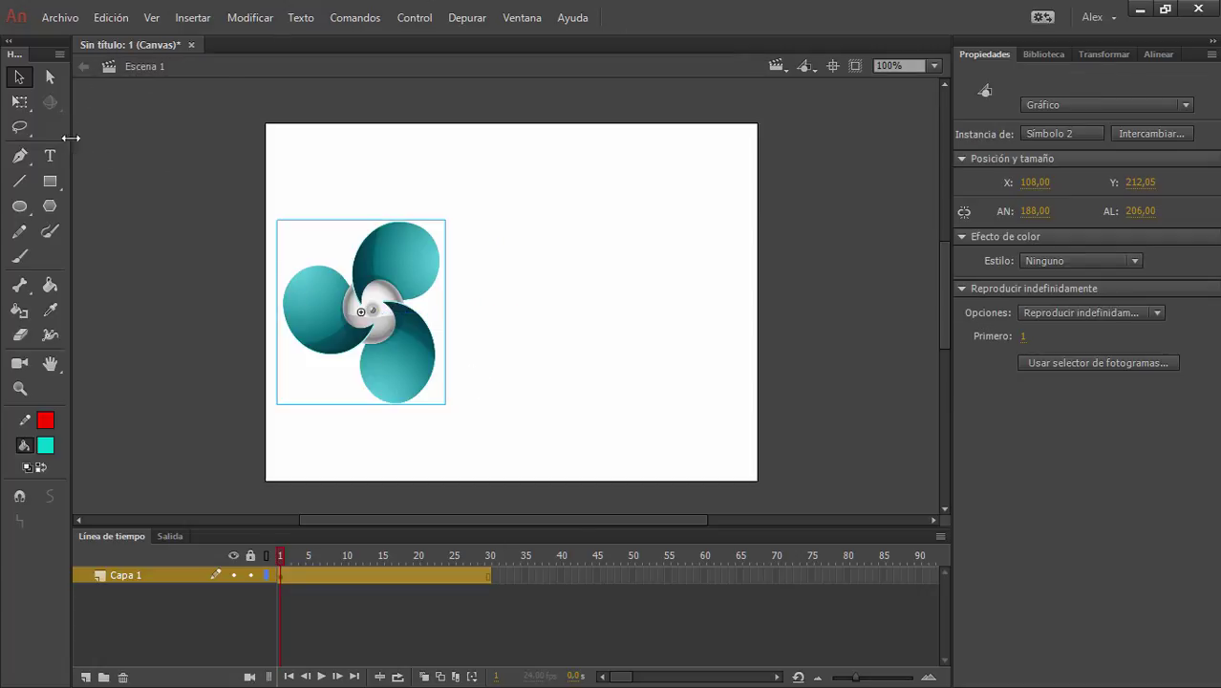
# Add an instance of the Circulo movie clip from the library to frame 1, placing it above and to the right of the fan.
pyautogui.click(1042, 55)
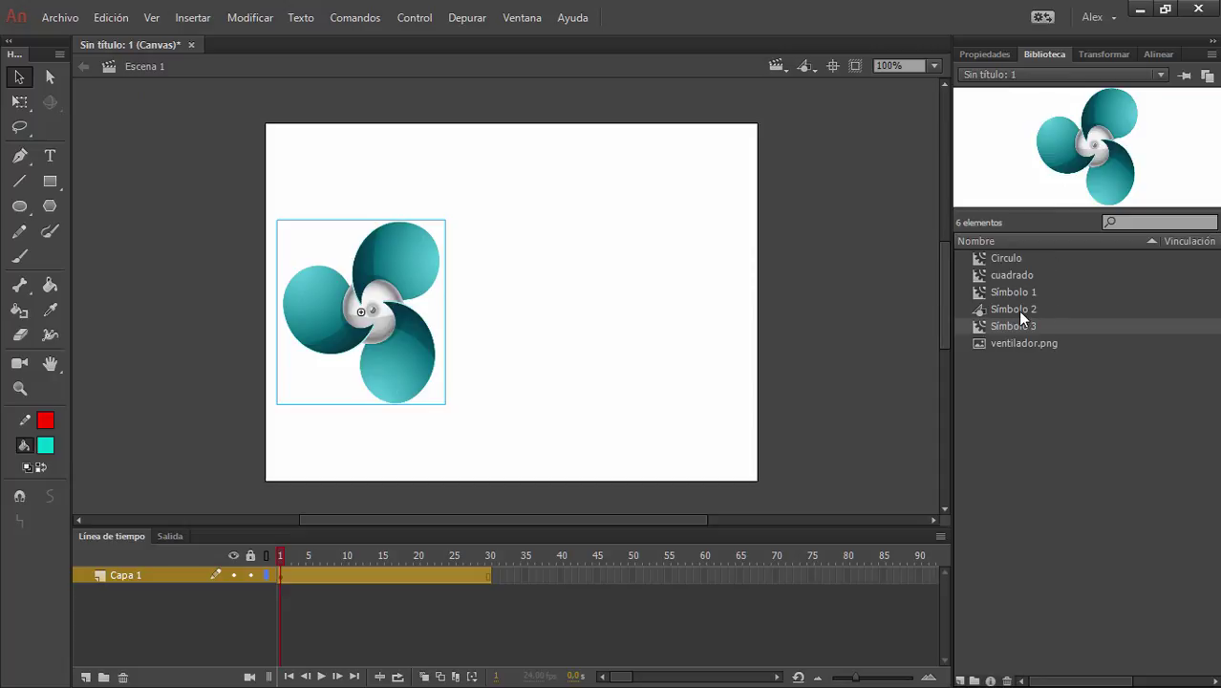
pyautogui.click(1016, 276)
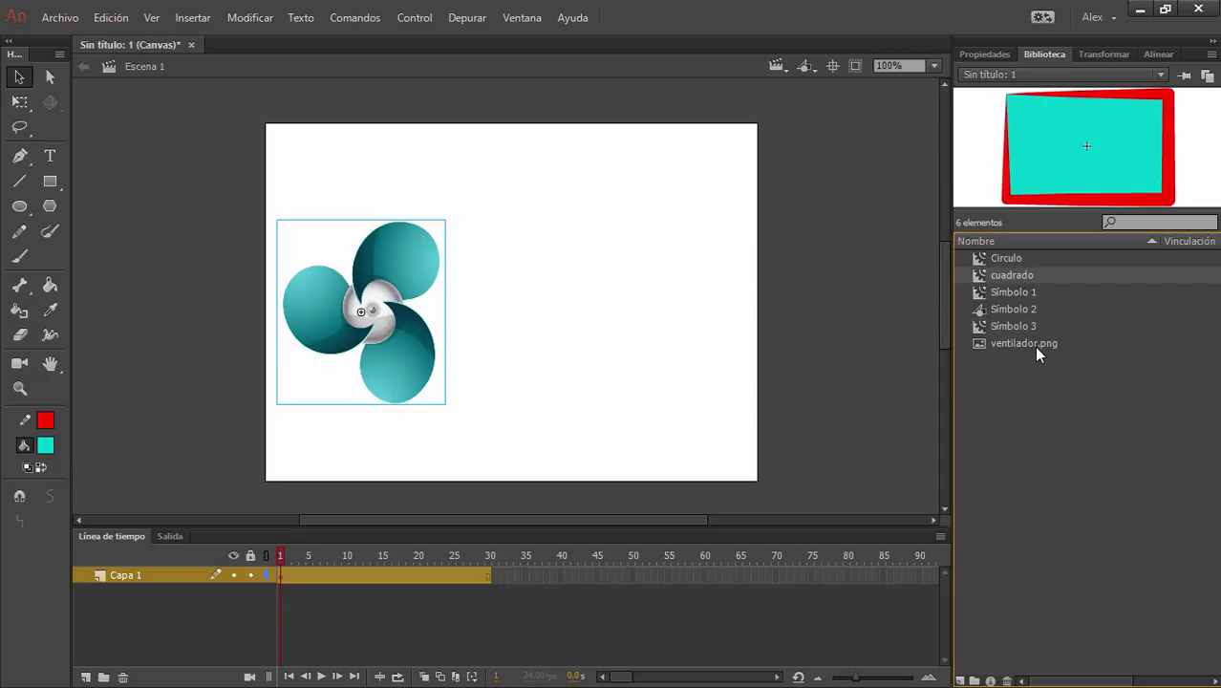
pyautogui.click(1004, 262)
pyautogui.moveTo(997, 256); pyautogui.dragTo(761, 270)
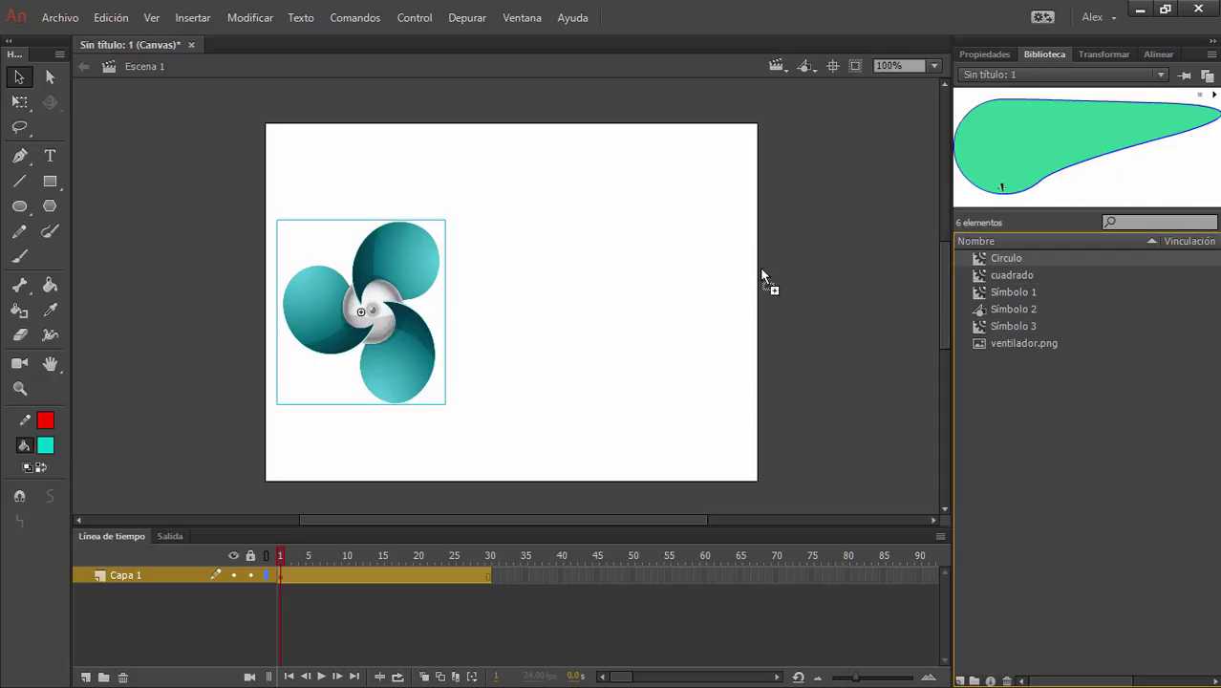
pyautogui.moveTo(623, 304); pyautogui.dragTo(672, 258)
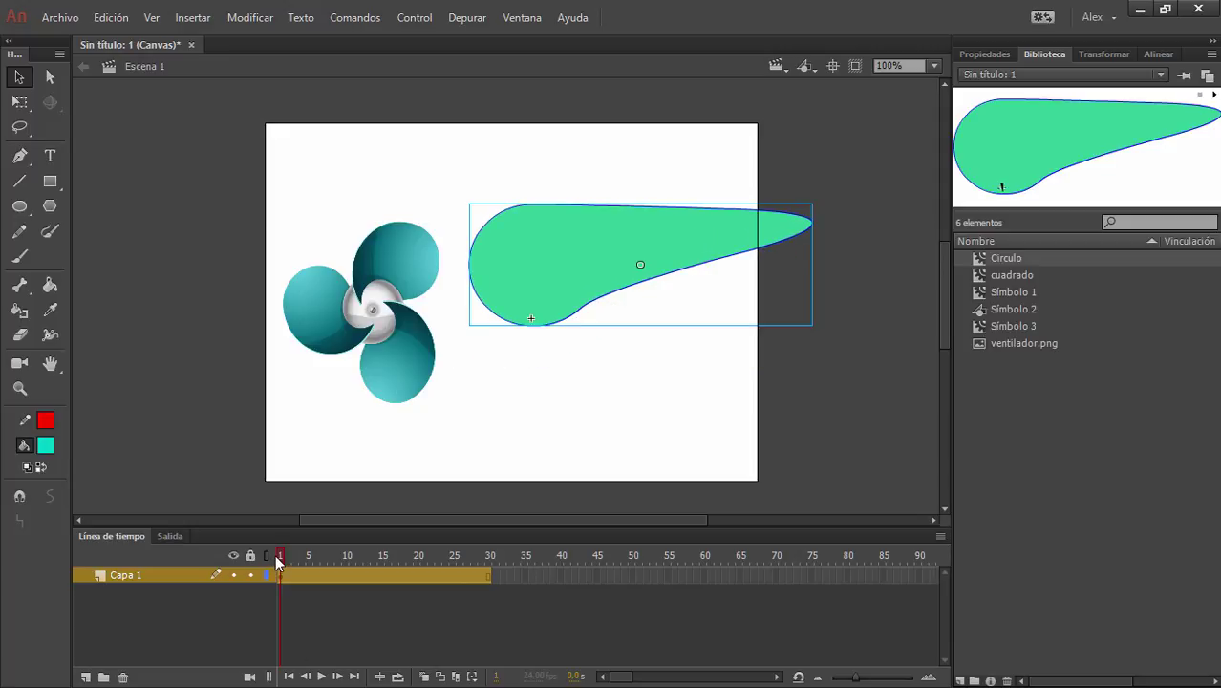
pyautogui.moveTo(277, 552)
pyautogui.mouseDown()
pyautogui.moveTo(374, 555)
pyautogui.moveTo(271, 557)
pyautogui.mouseUp()
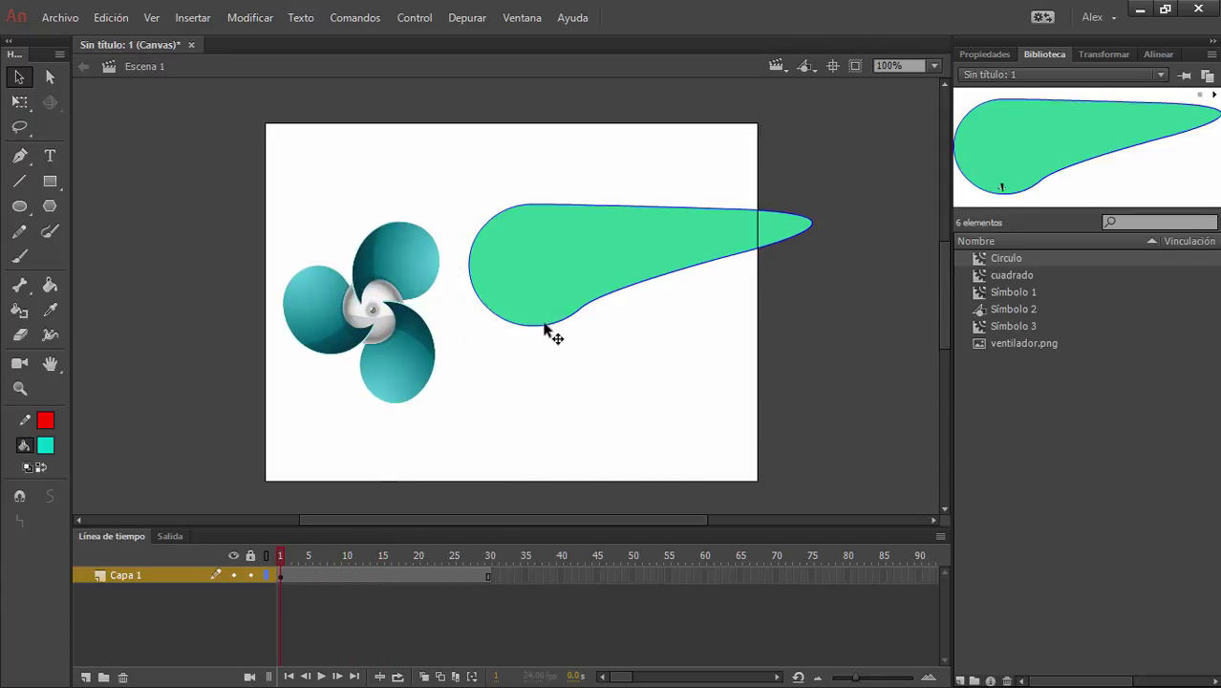
pyautogui.moveTo(608, 269); pyautogui.dragTo(559, 191)
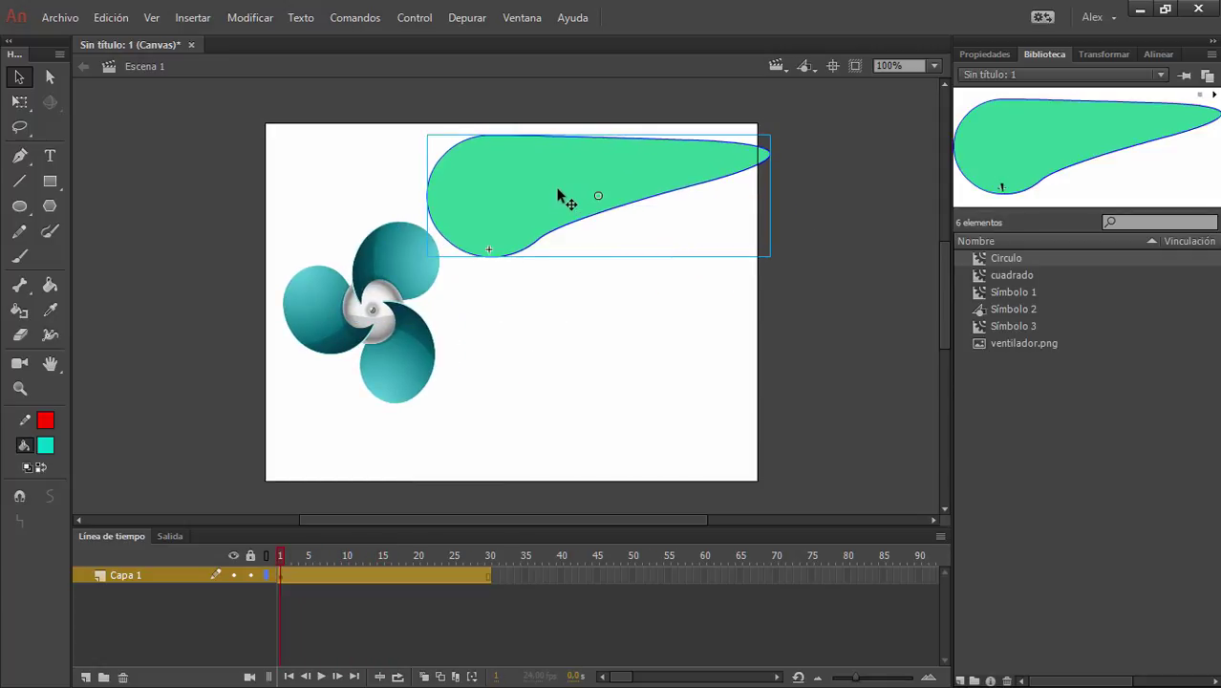
# Open Circulo, scrub its tween between frames 1 and 30, rewind to frame 1 and return to Escena 1.
pyautogui.doubleClick(573, 191)
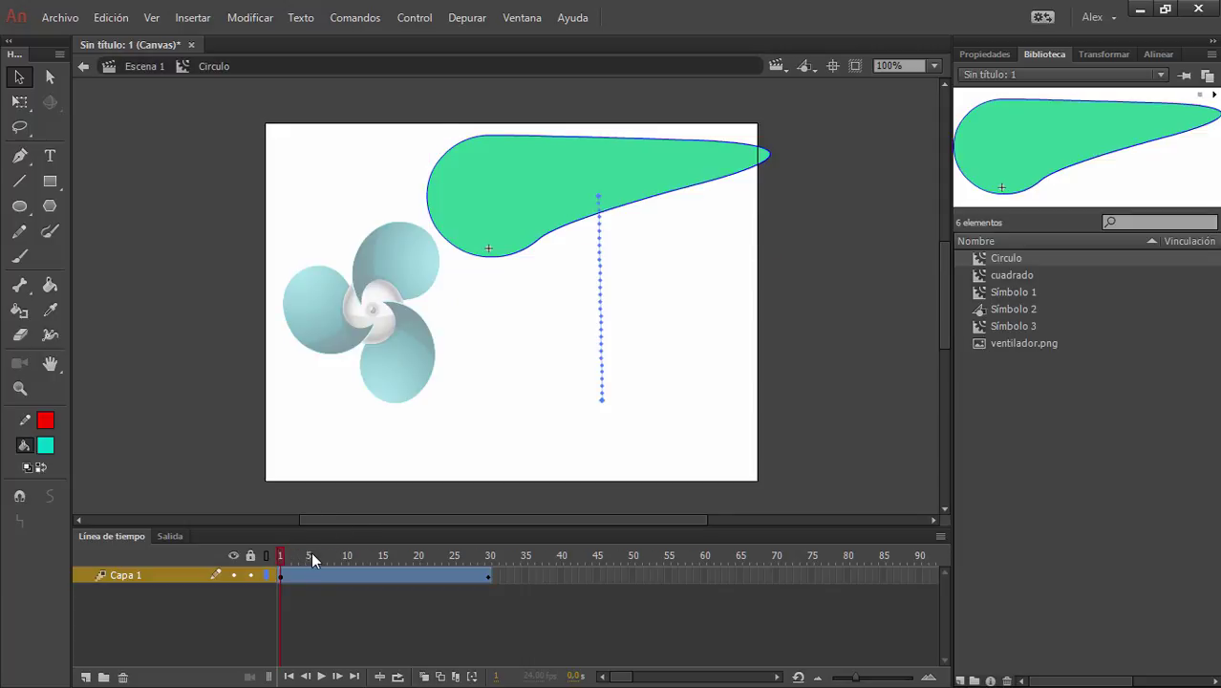
pyautogui.moveTo(313, 559); pyautogui.dragTo(489, 555)
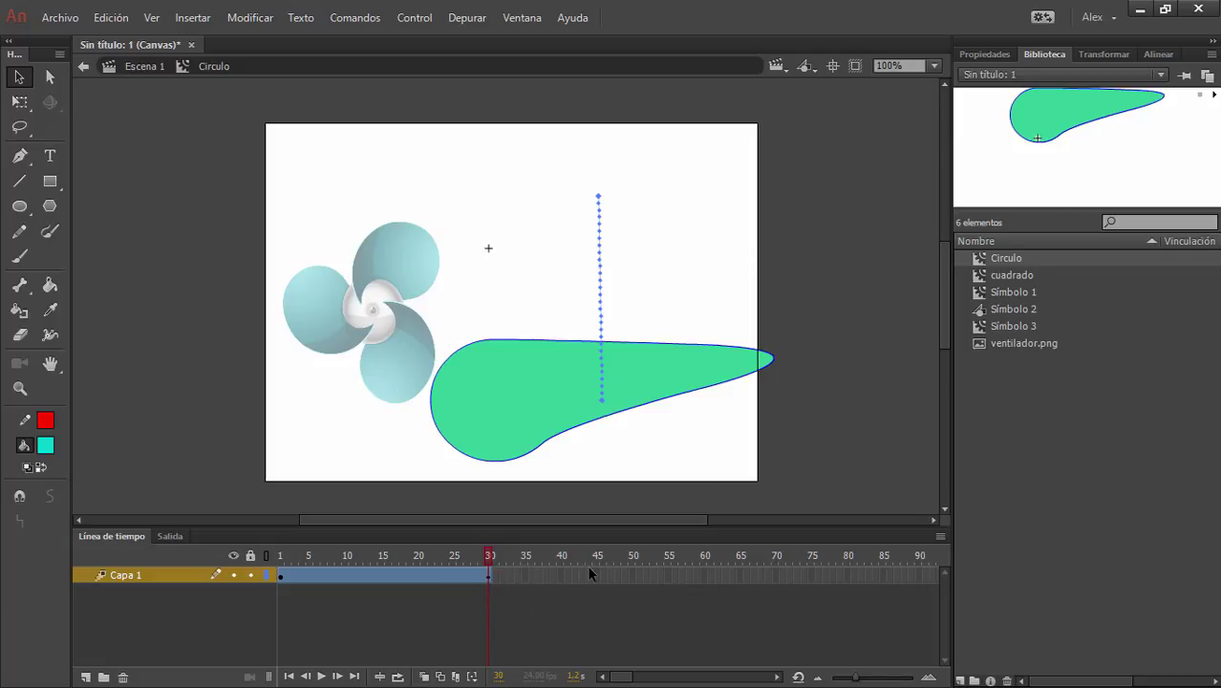
pyautogui.moveTo(489, 562); pyautogui.dragTo(198, 553)
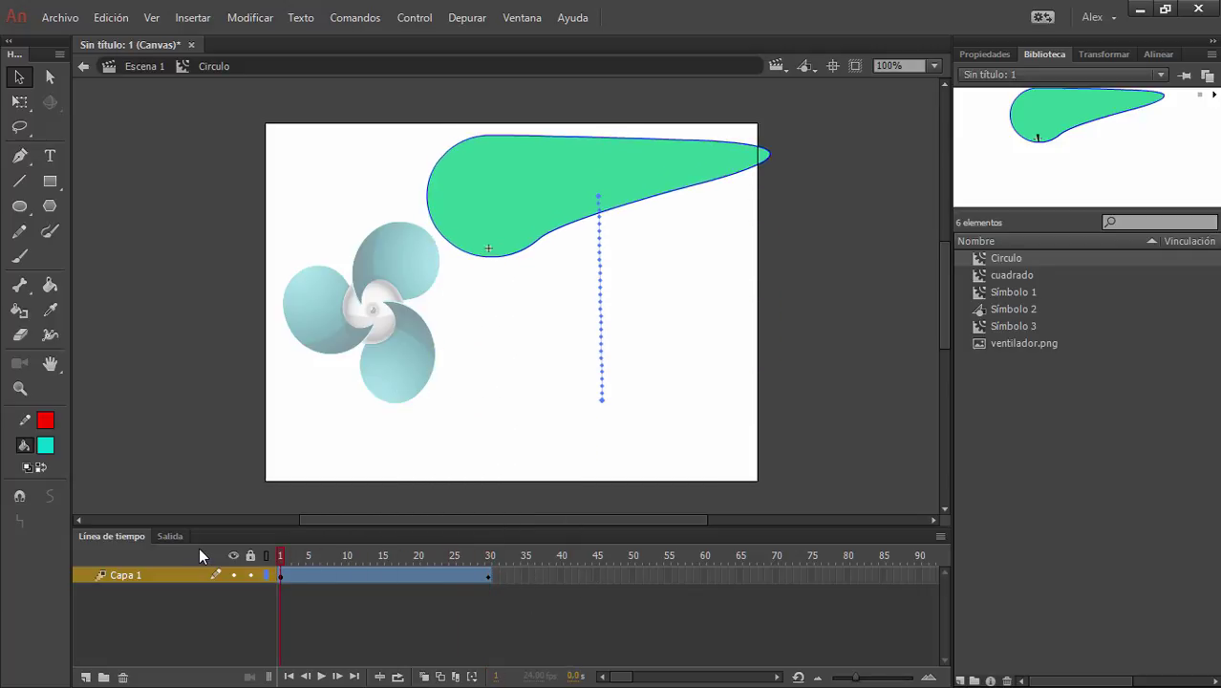
pyautogui.click(82, 67)
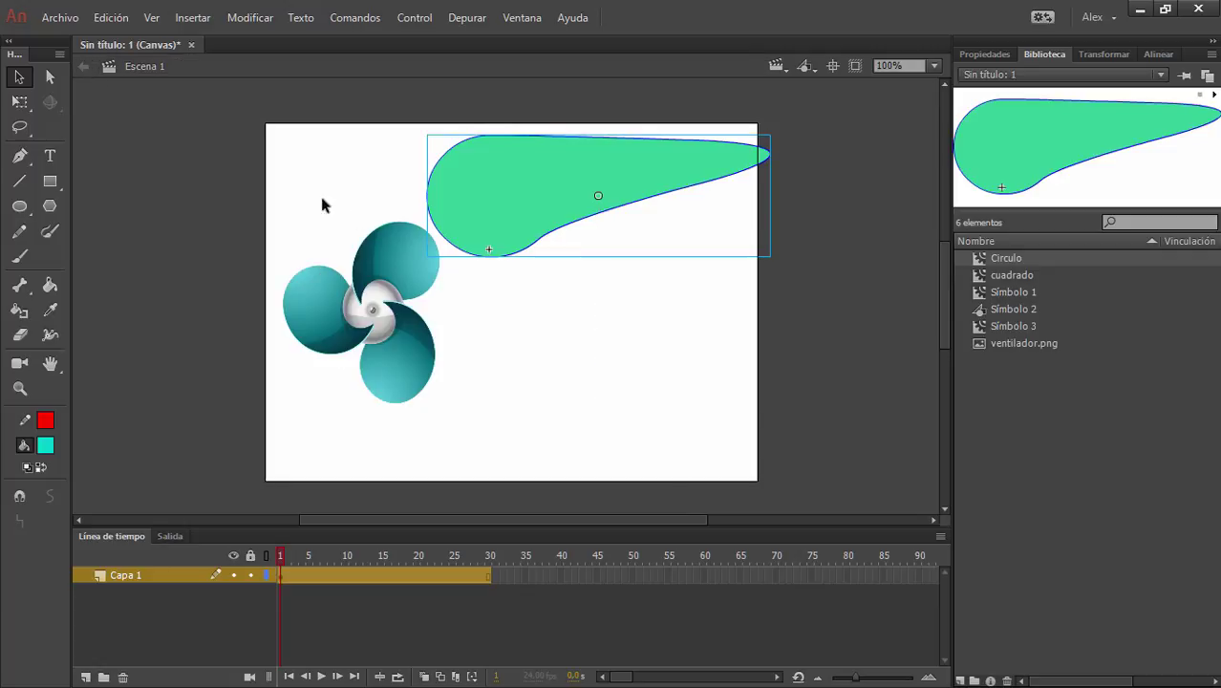
# Preview the Escena 1 timeline, test the movie in the browser and return to Animate.
pyautogui.click(401, 279)
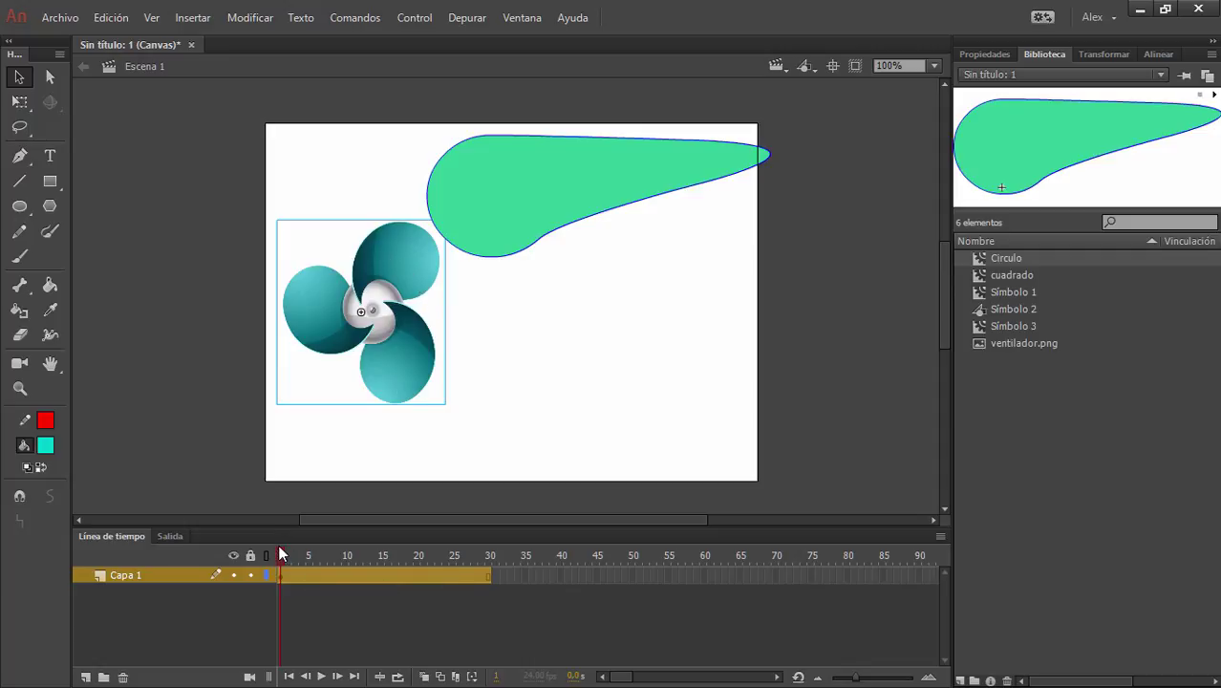
pyautogui.moveTo(280, 552); pyautogui.dragTo(344, 553)
pyautogui.press('Return')
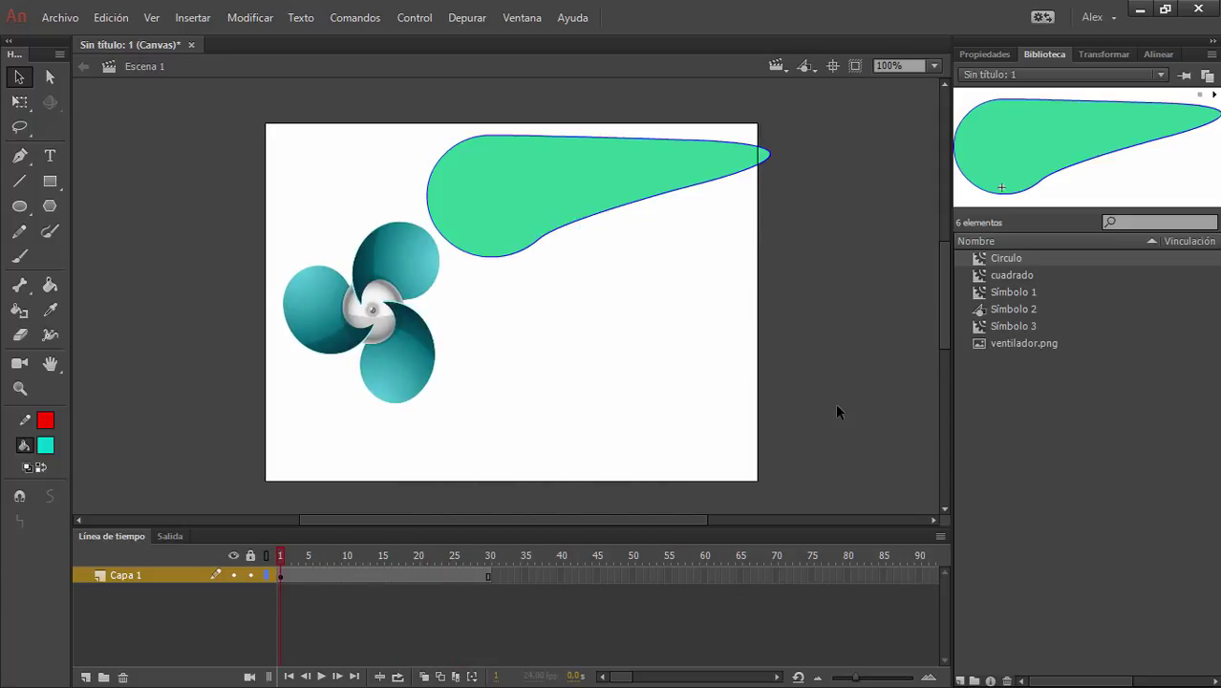
pyautogui.hotkey('ctrl', 'Return')
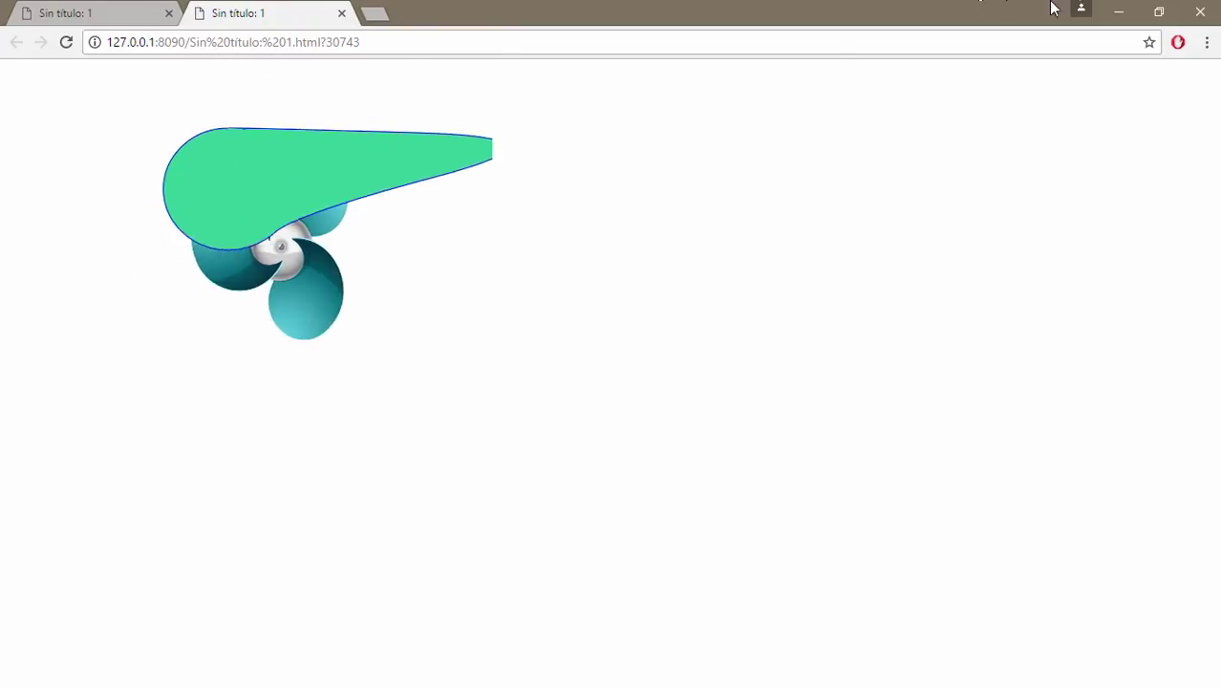
pyautogui.click(1118, 10)
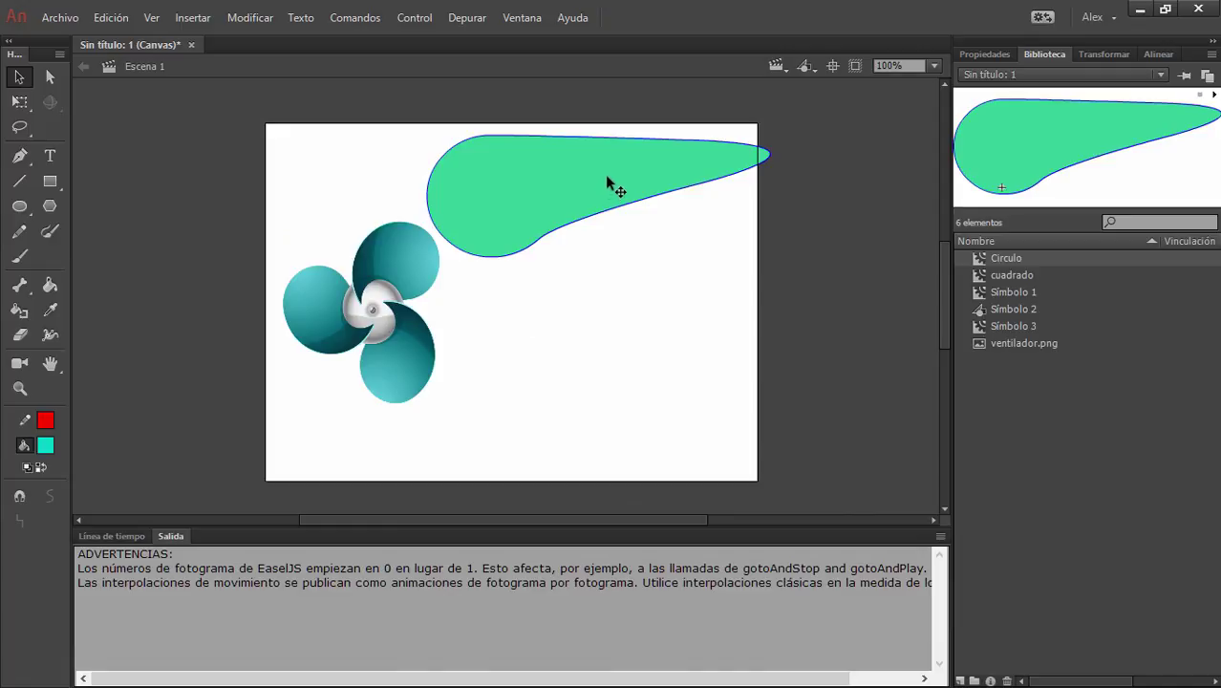
# Move the Circulo instance to about X 227, Y 136 and the fan to about X 104, Y 274, restoring the timeline view.
pyautogui.moveTo(607, 182); pyautogui.dragTo(585, 178)
pyautogui.moveTo(363, 288); pyautogui.dragTo(361, 355)
pyautogui.click(551, 363)
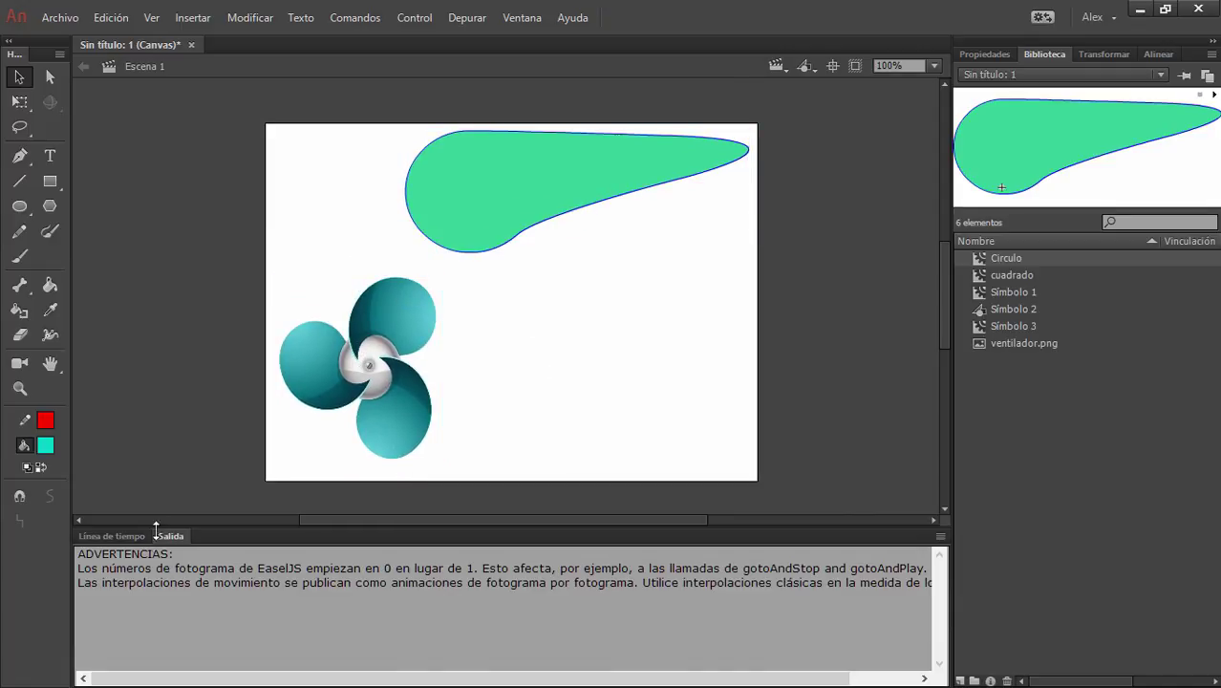
pyautogui.click(111, 536)
# Compare the instance properties of the Circulo movie clip and the Símbolo 2 graphic on the stage.
pyautogui.click(404, 321)
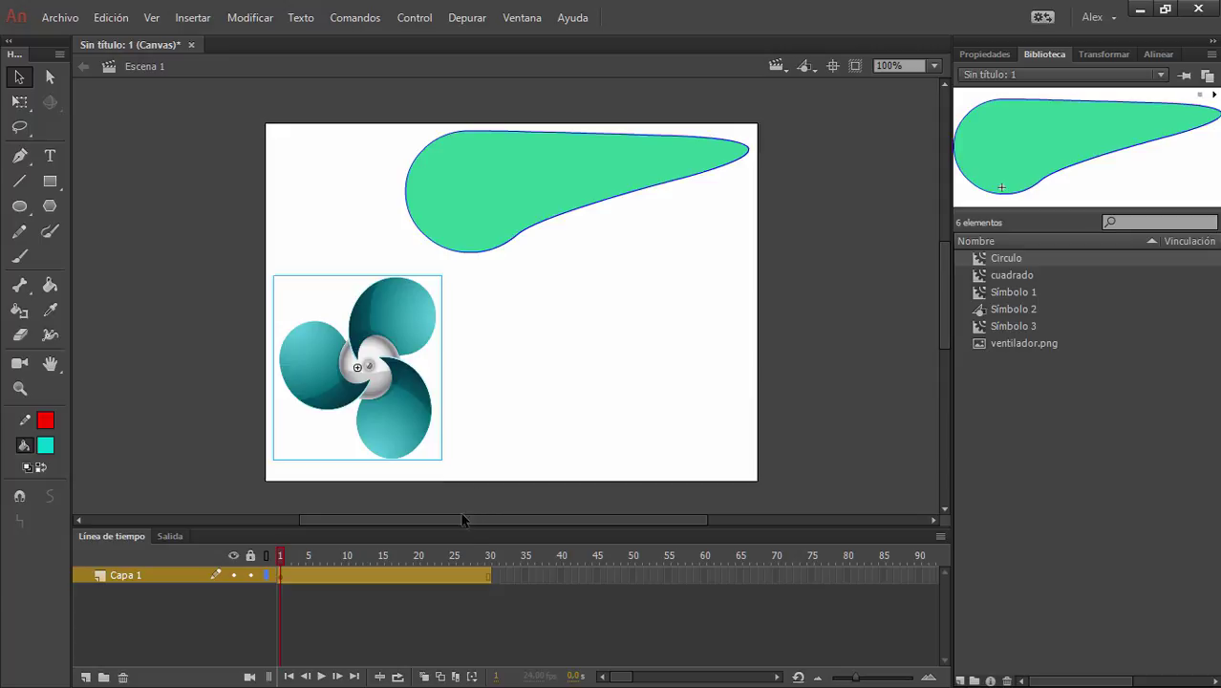
pyautogui.click(297, 606)
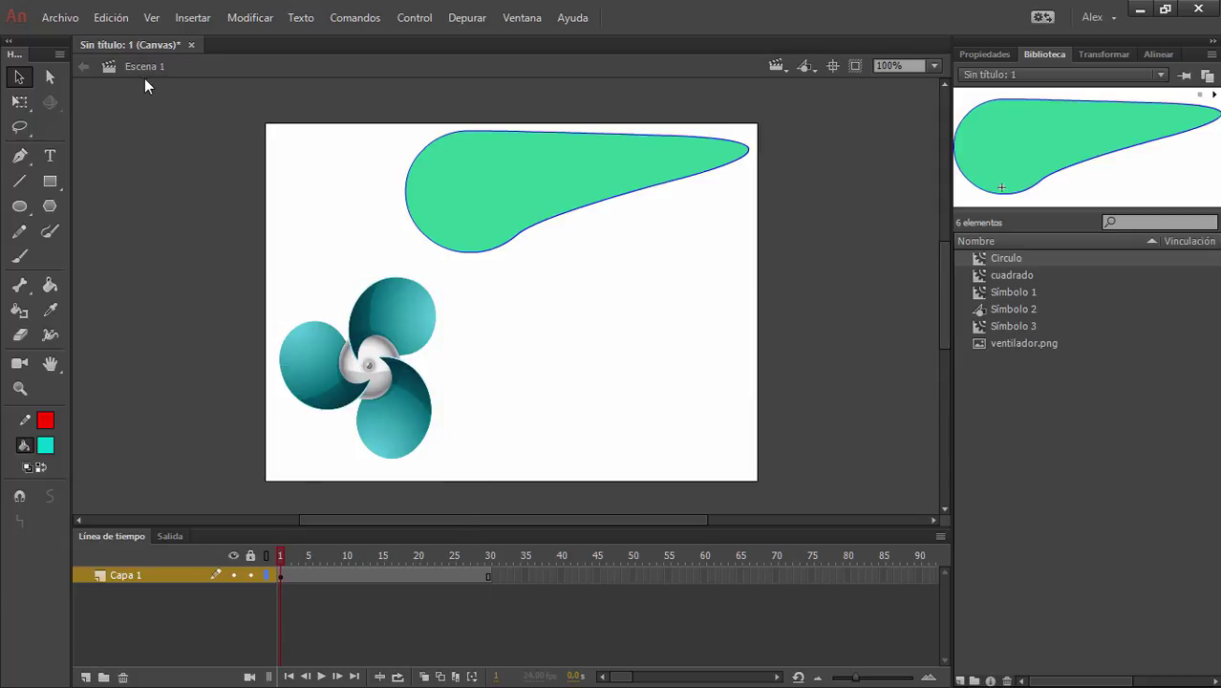
pyautogui.click(509, 193)
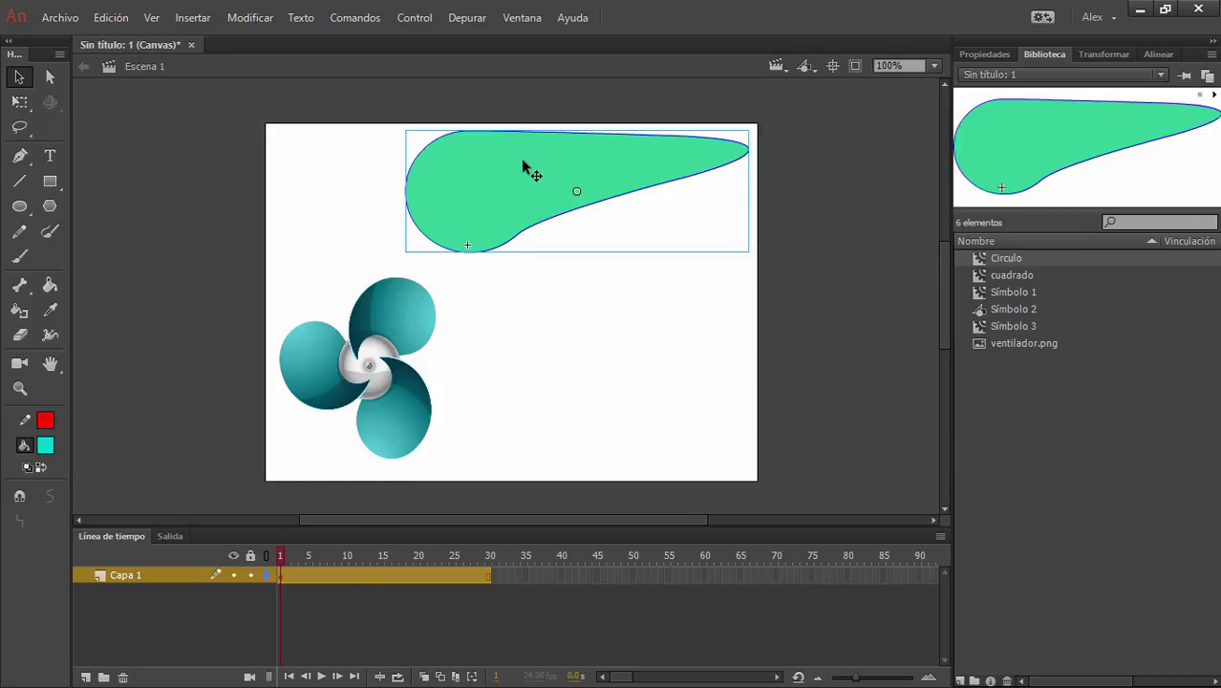
pyautogui.click(603, 370)
pyautogui.click(547, 161)
pyautogui.click(986, 54)
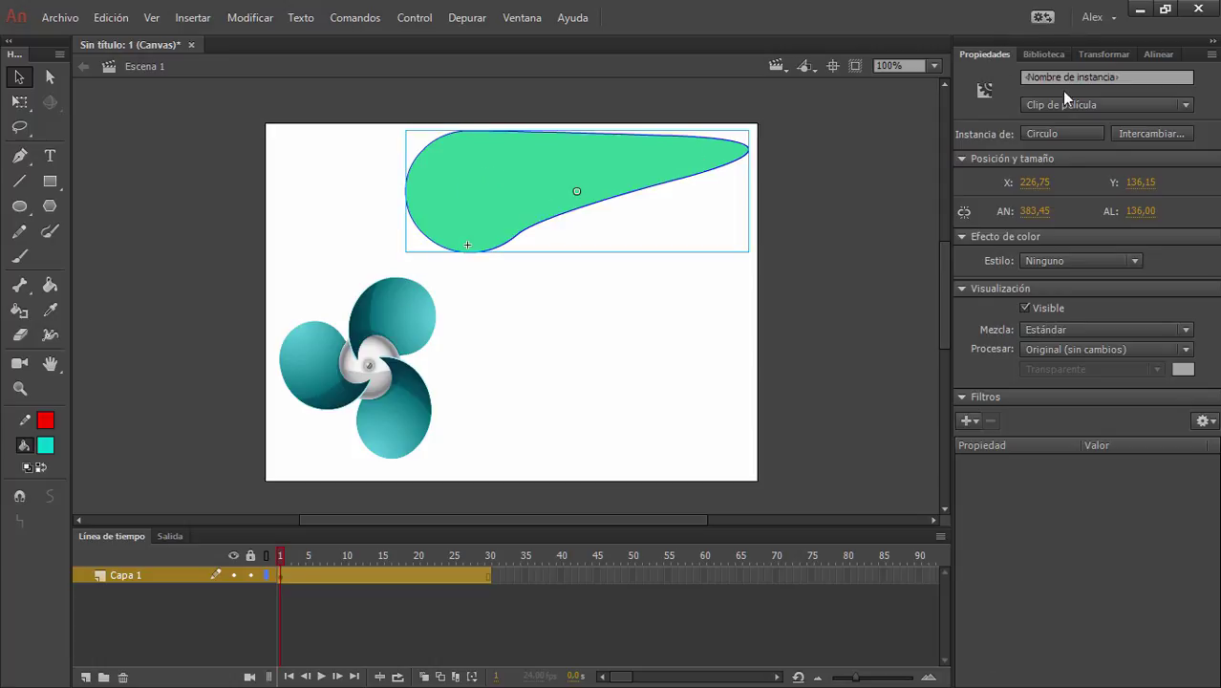
pyautogui.click(423, 335)
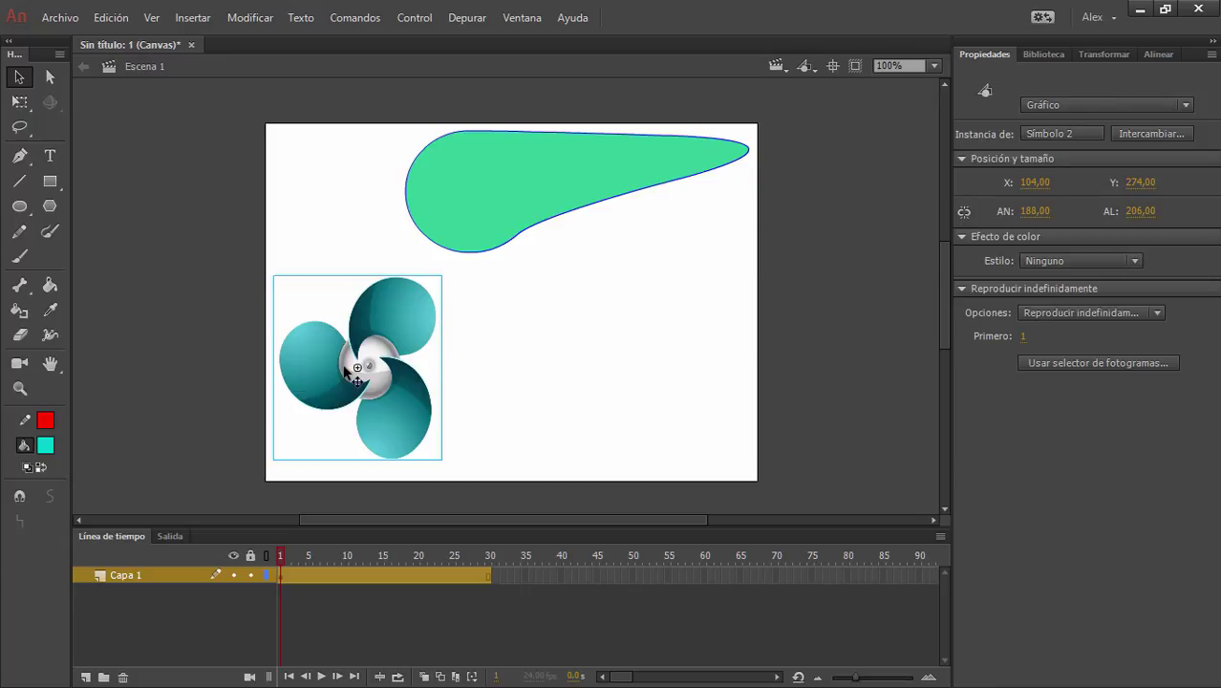
pyautogui.click(480, 211)
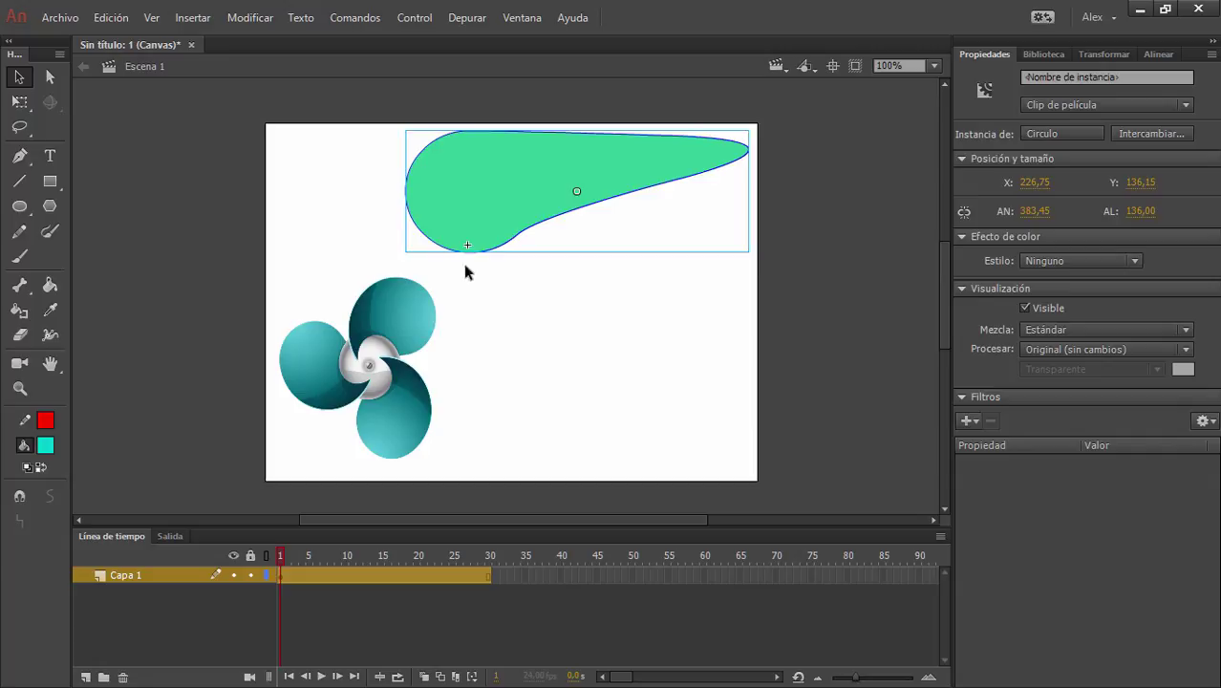
pyautogui.click(395, 324)
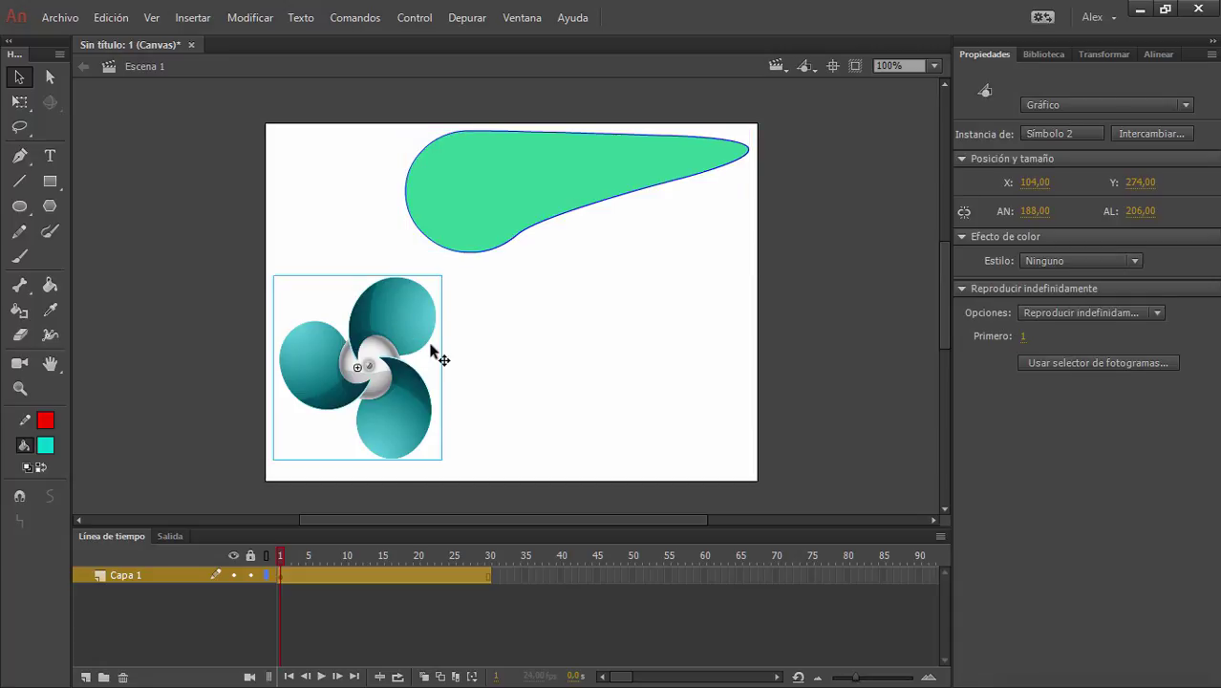
pyautogui.click(495, 319)
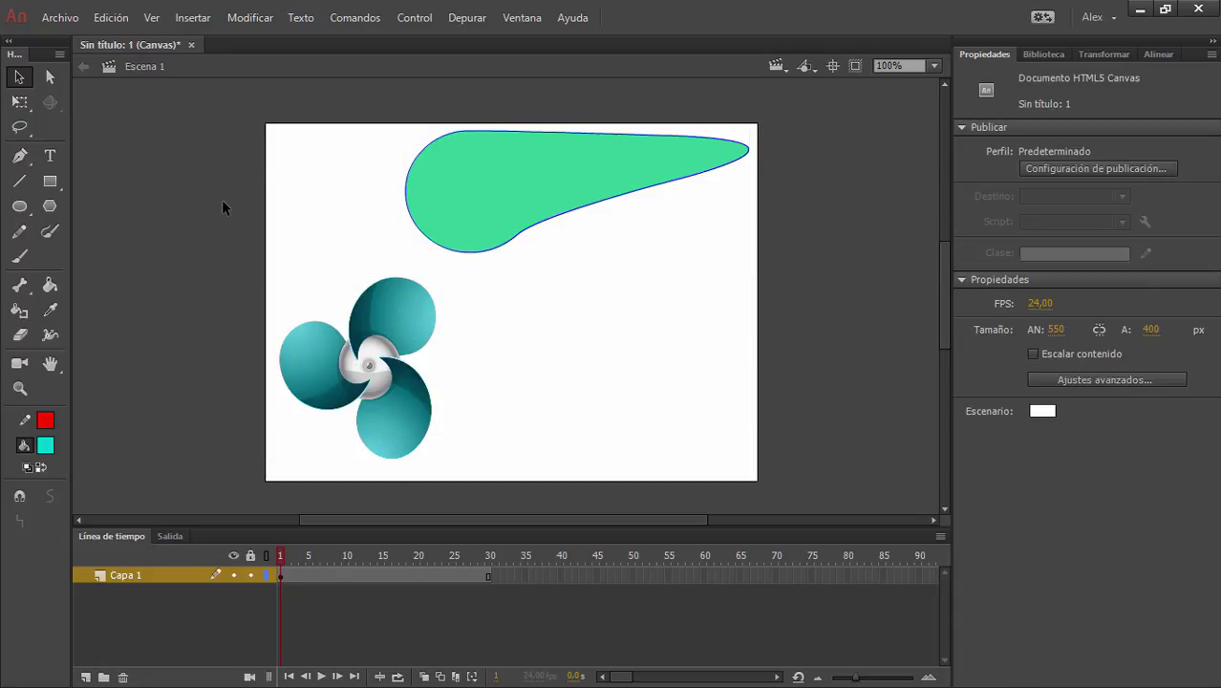
# Delete the Circulo and fan instances from the stage.
pyautogui.click(444, 180)
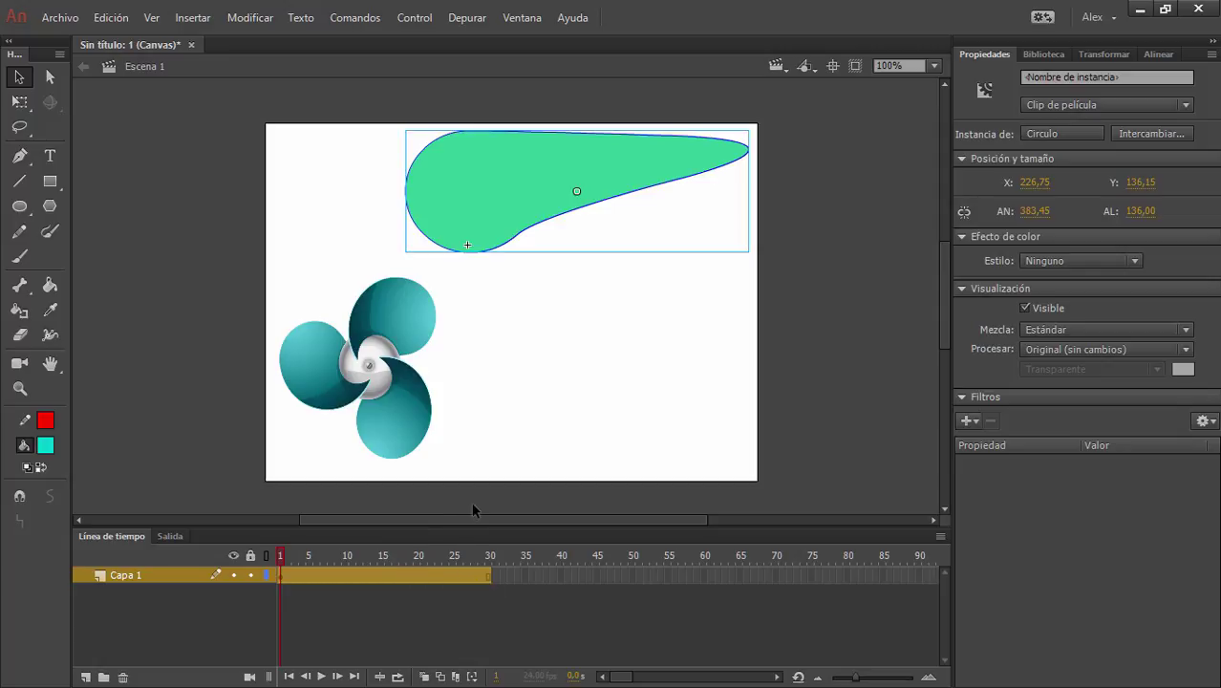
pyautogui.moveTo(191, 102); pyautogui.dragTo(819, 501)
pyautogui.press('Delete')
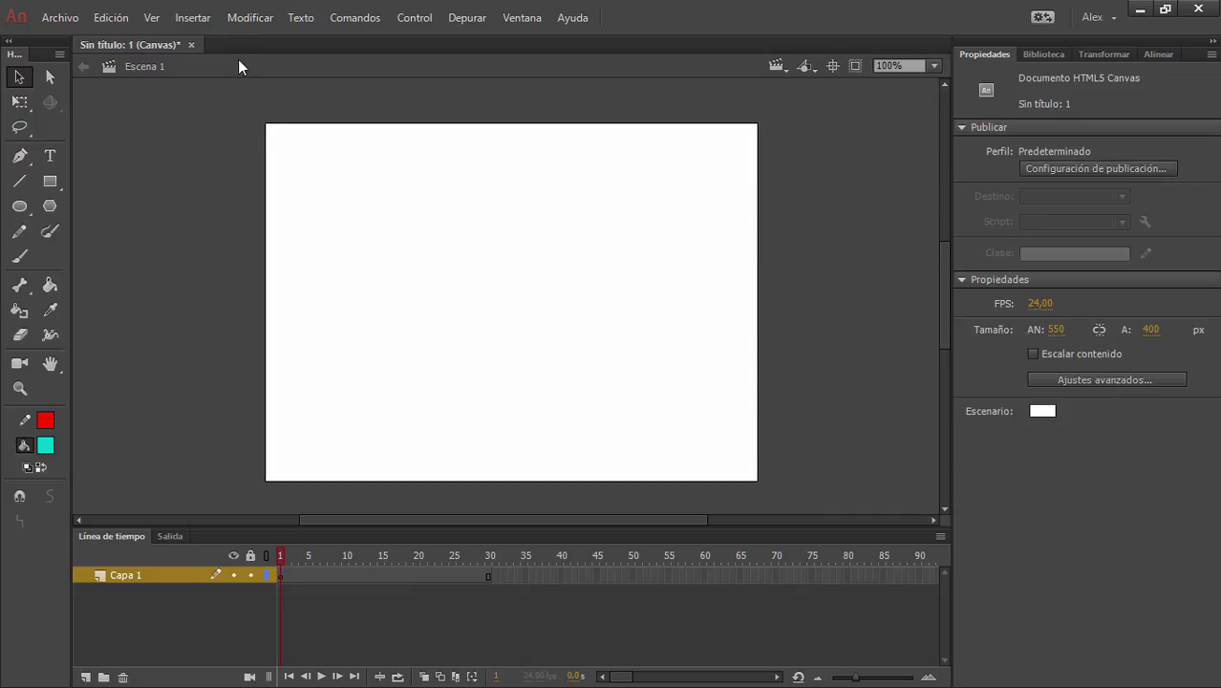
# Draw a rectangle about 221 by 72 px in the upper middle of the stage with turquoise fill and red stroke.
pyautogui.click(195, 19)
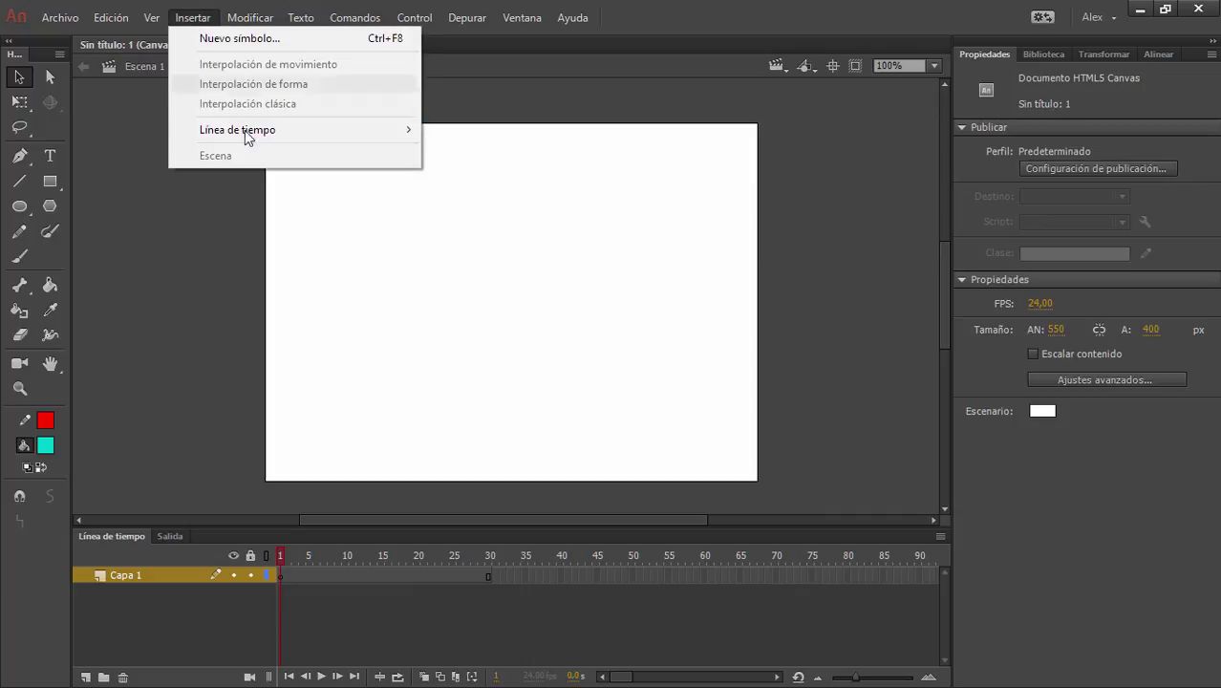
pyautogui.click(324, 319)
pyautogui.click(50, 181)
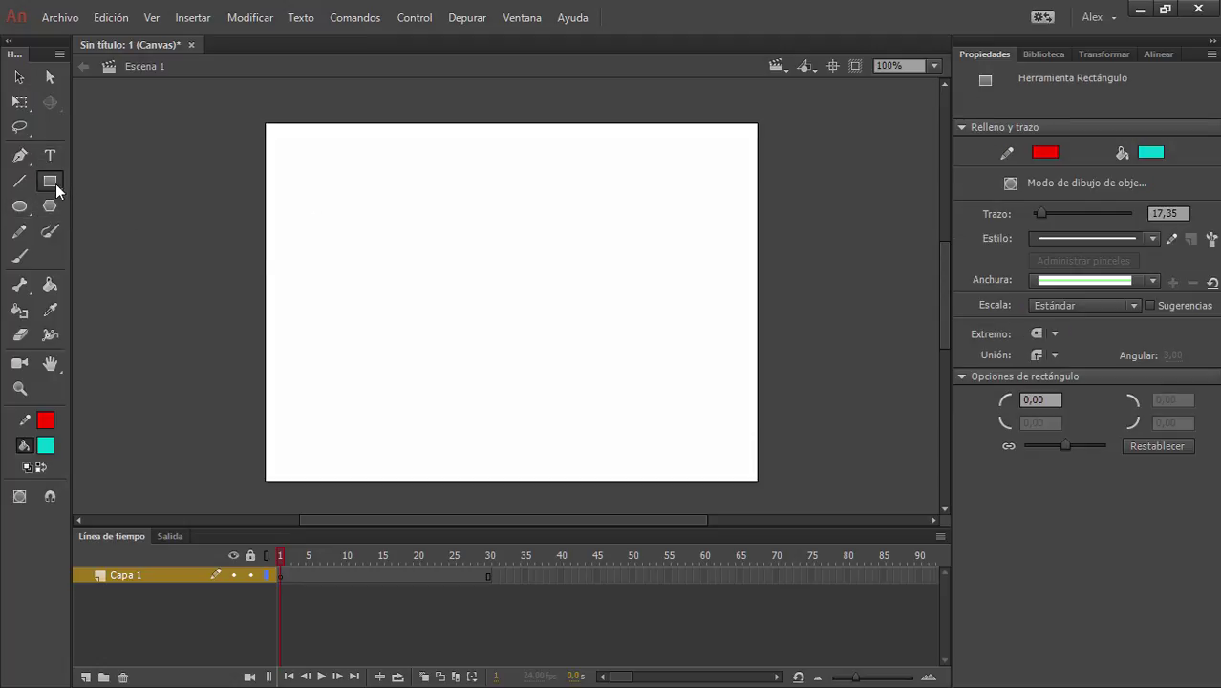
pyautogui.click(56, 183)
pyautogui.moveTo(365, 223); pyautogui.dragTo(568, 287)
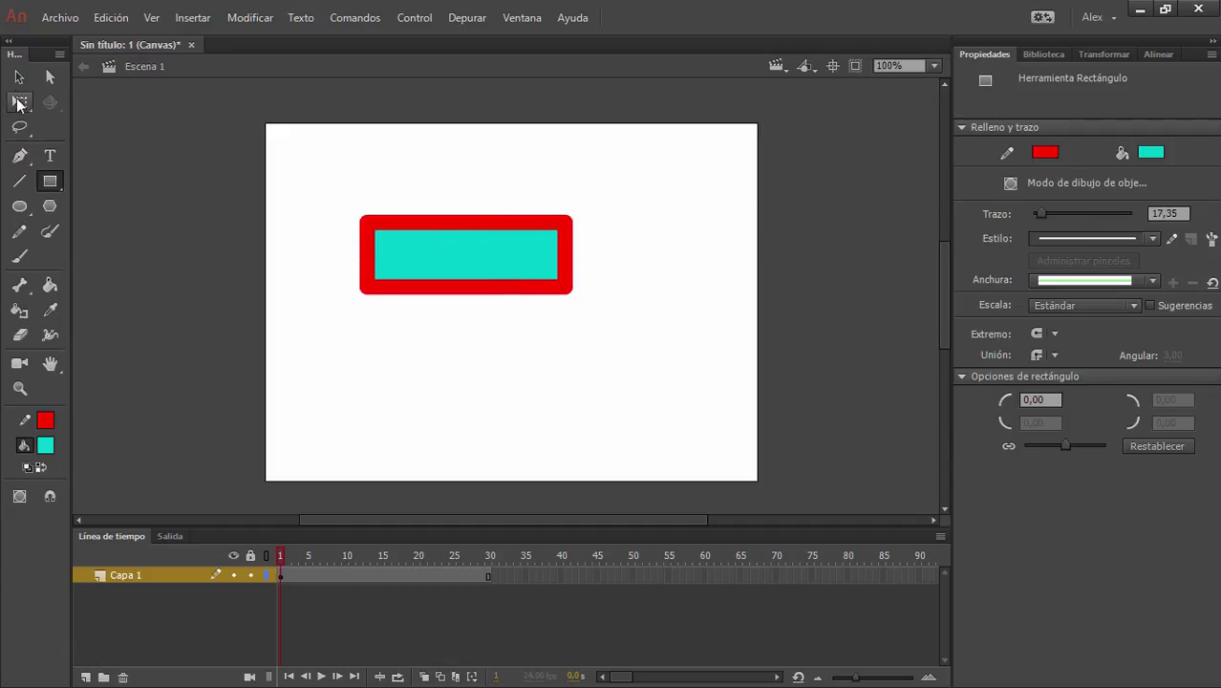
# Remove the rectangle's entire red stroke, keeping only the turquoise fill.
pyautogui.click(19, 76)
pyautogui.click(490, 235)
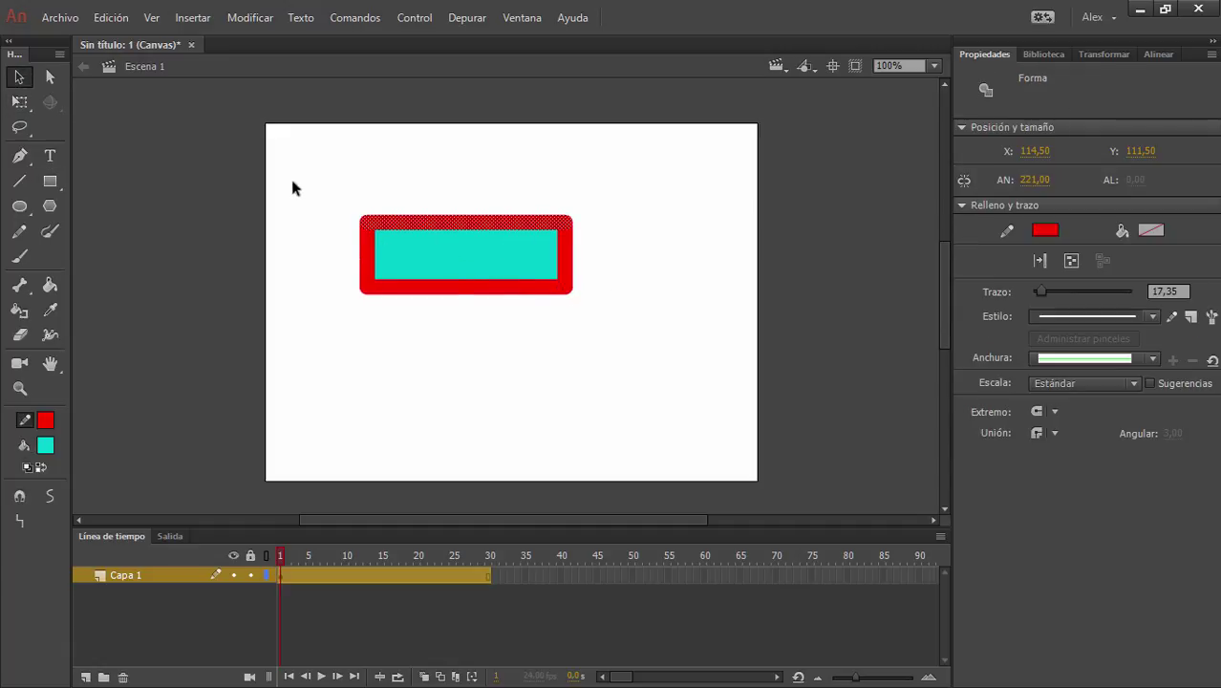
pyautogui.moveTo(292, 179); pyautogui.dragTo(604, 342)
pyautogui.click(641, 383)
pyautogui.doubleClick(568, 278)
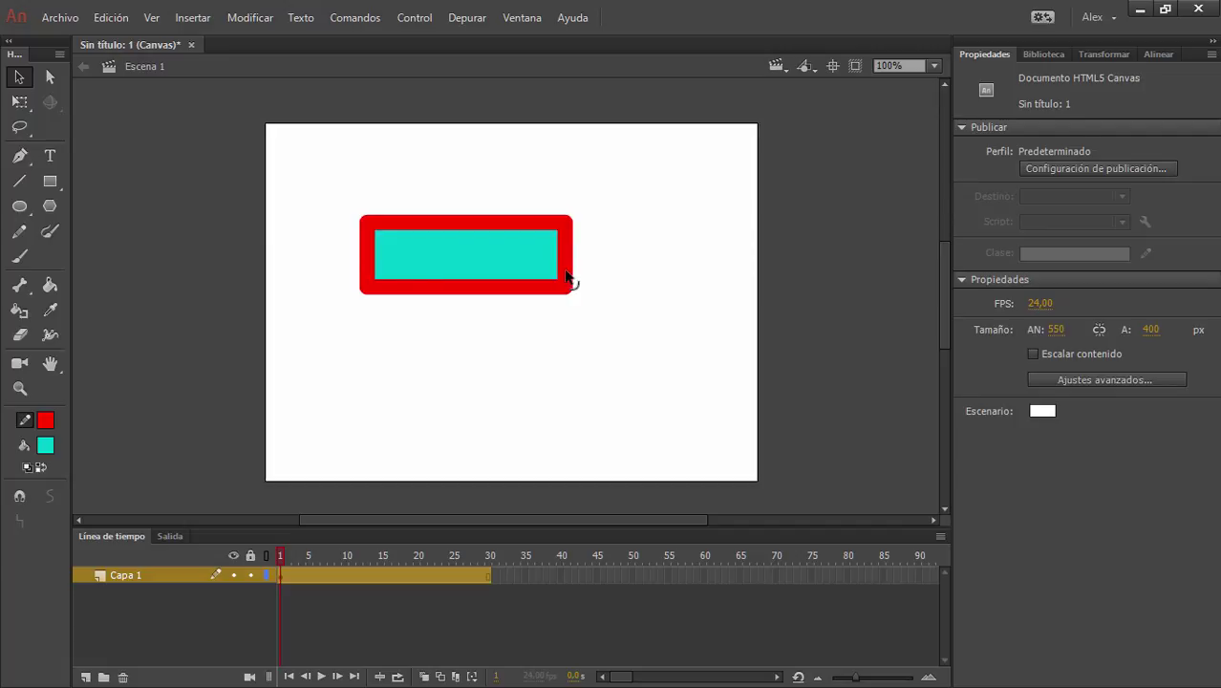
pyautogui.press('Delete')
# Move the turquoise rectangle down and left to about X 62.5, Y 192 and deselect it.
pyautogui.click(484, 251)
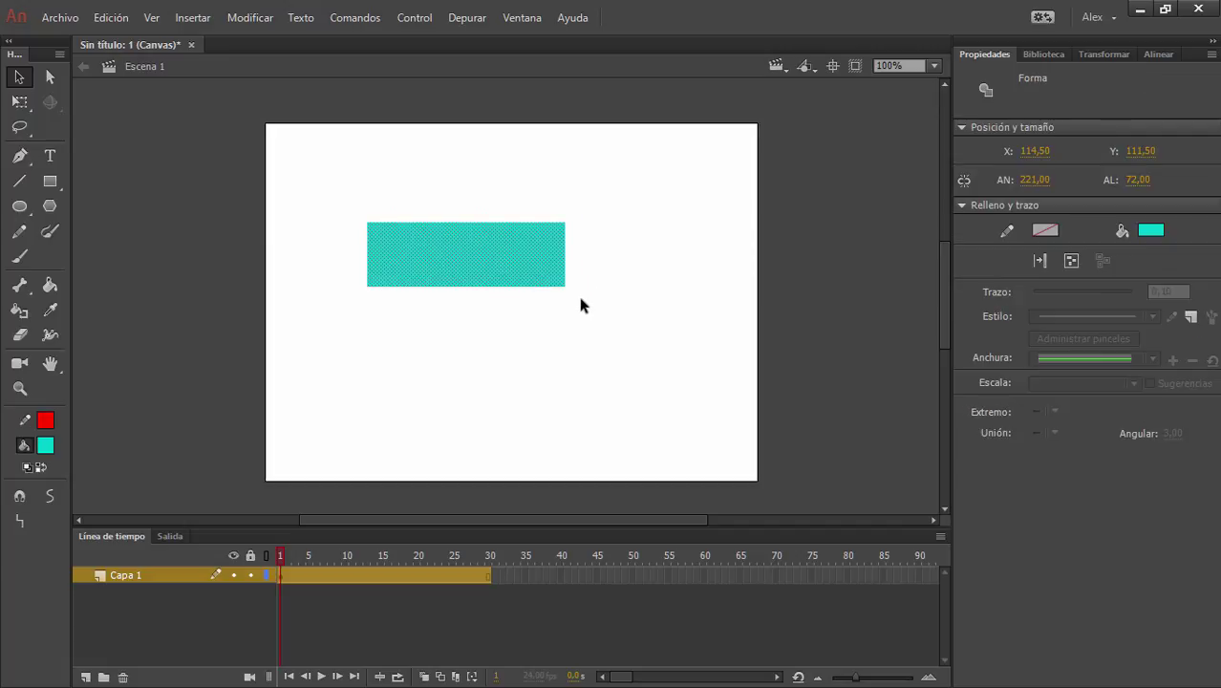
pyautogui.click(478, 291)
pyautogui.click(490, 283)
pyautogui.moveTo(481, 265); pyautogui.dragTo(434, 337)
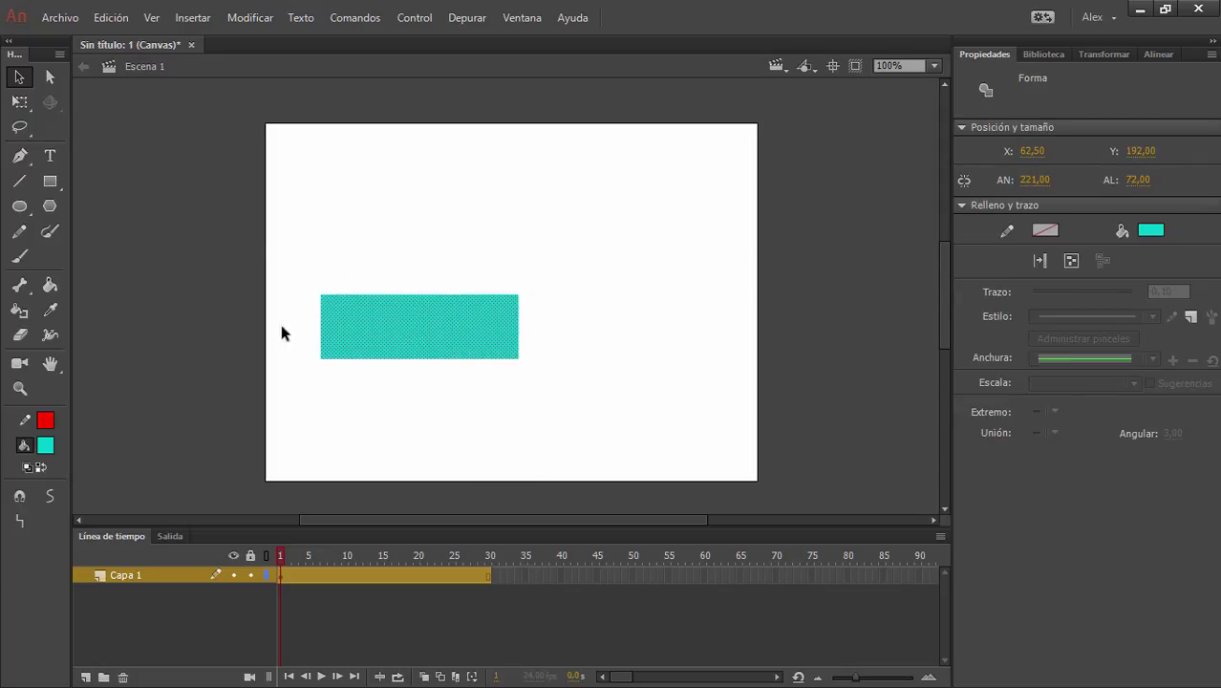
pyautogui.click(391, 406)
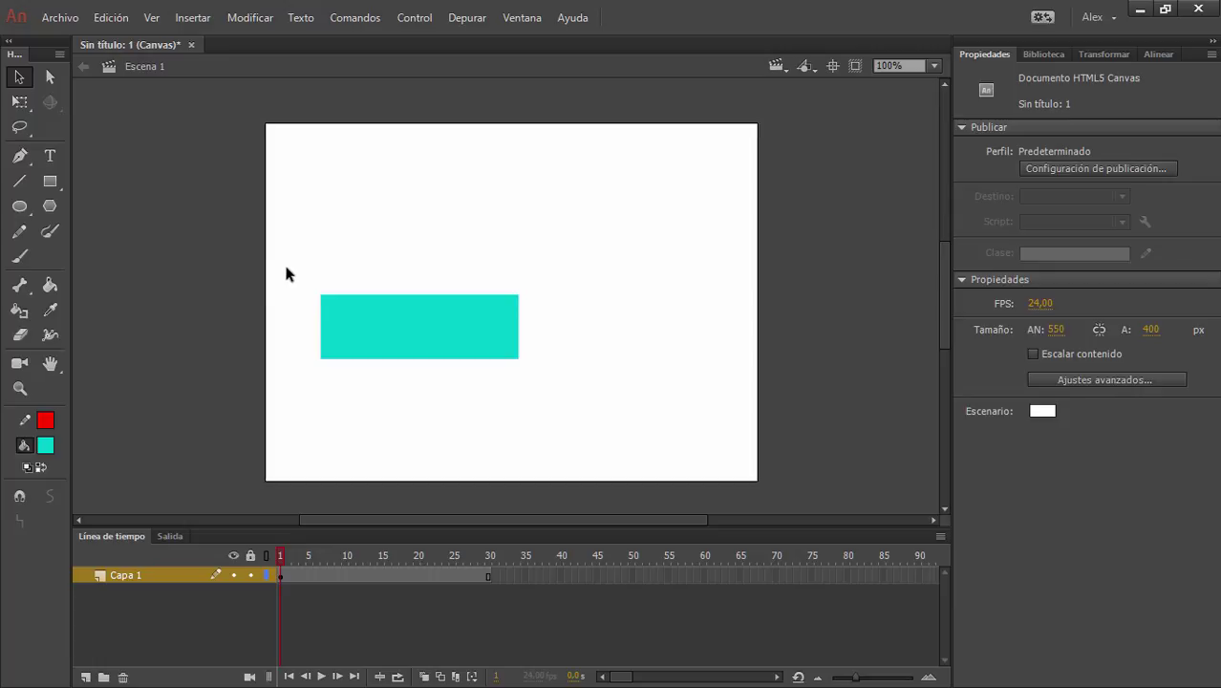
# Convert the turquoise rectangle into a symbol of type Botón named BOTON.
pyautogui.moveTo(281, 269); pyautogui.dragTo(585, 415)
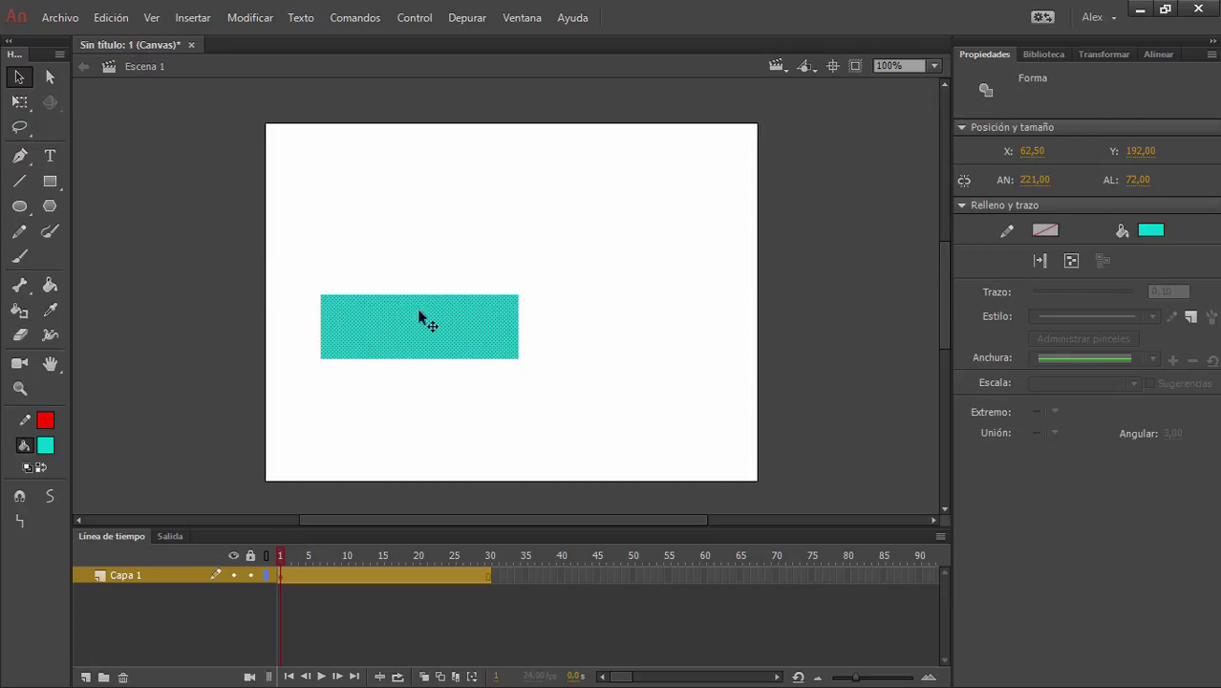
pyautogui.click(249, 17)
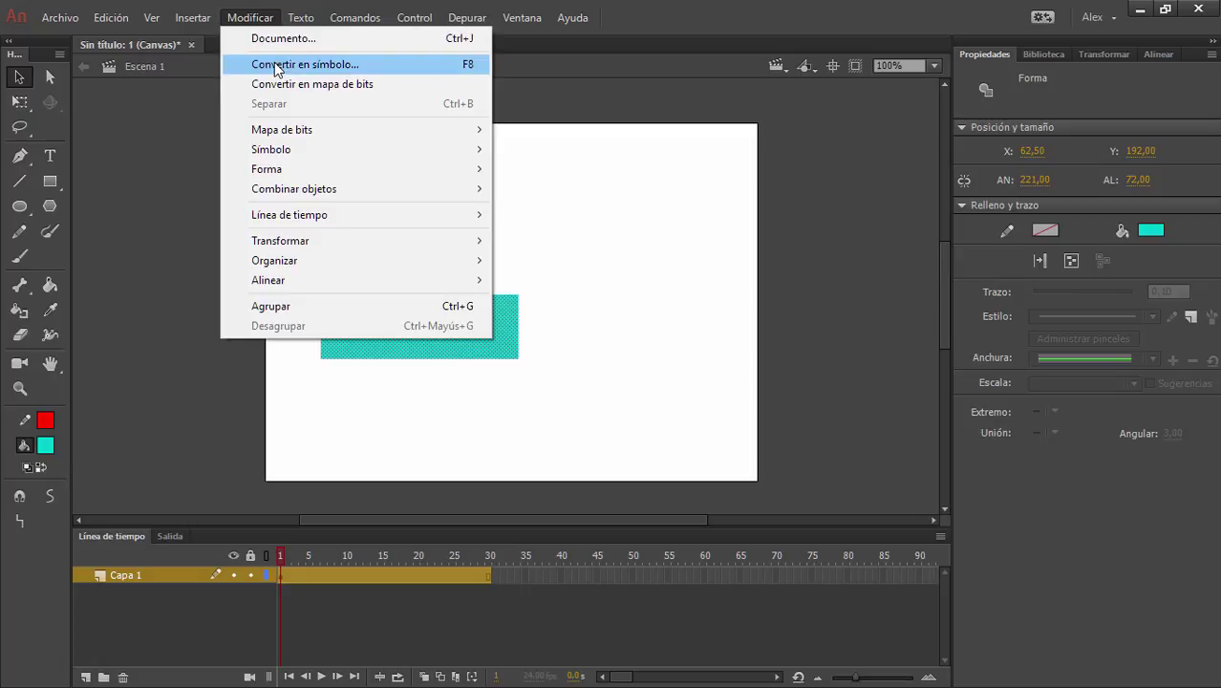
pyautogui.moveTo(206, 26)
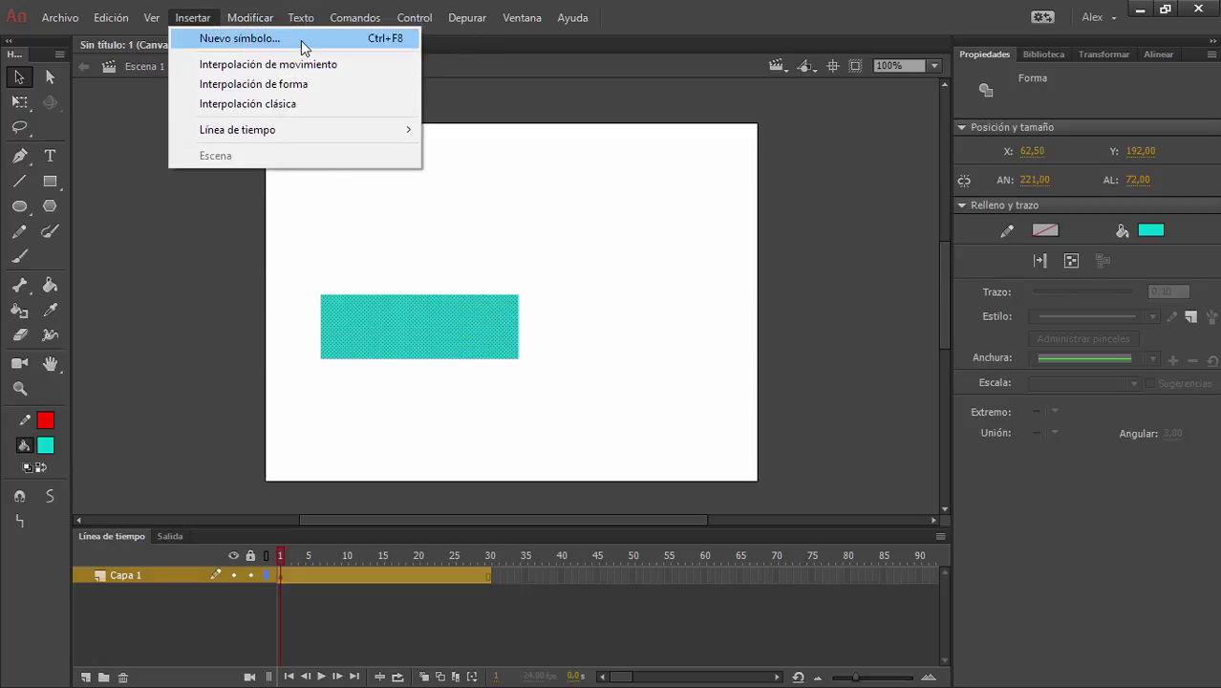
pyautogui.moveTo(249, 21)
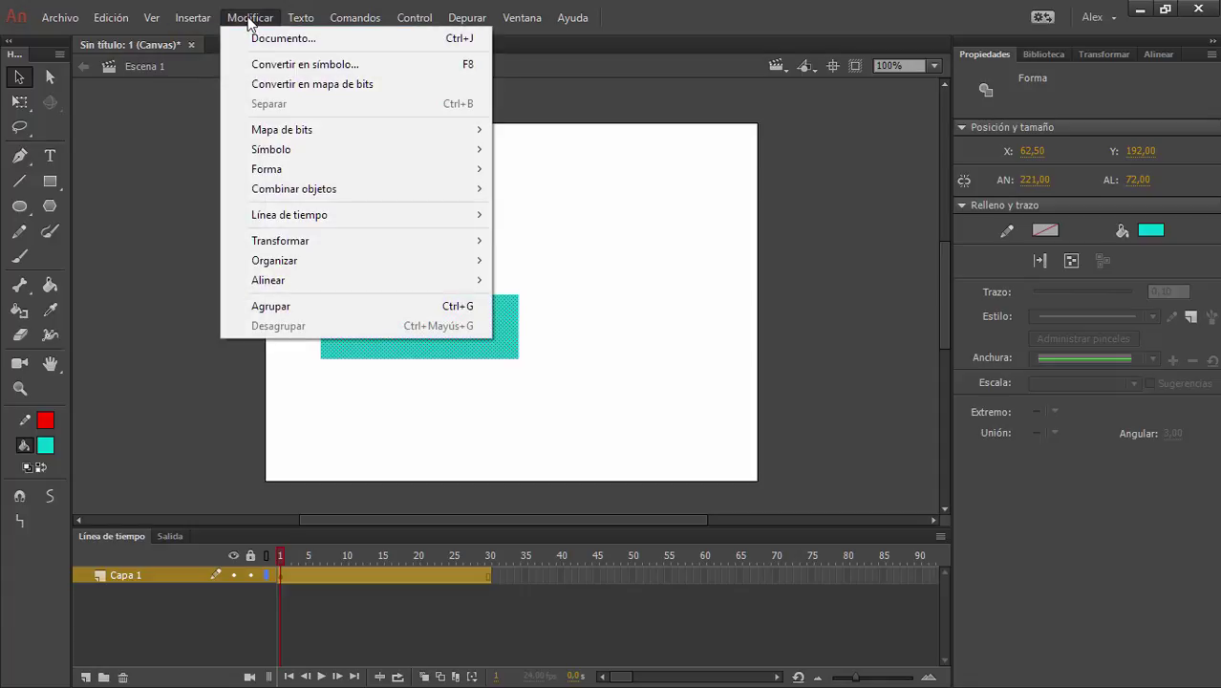
pyautogui.click(290, 64)
pyautogui.moveTo(707, 122); pyautogui.dragTo(737, 61)
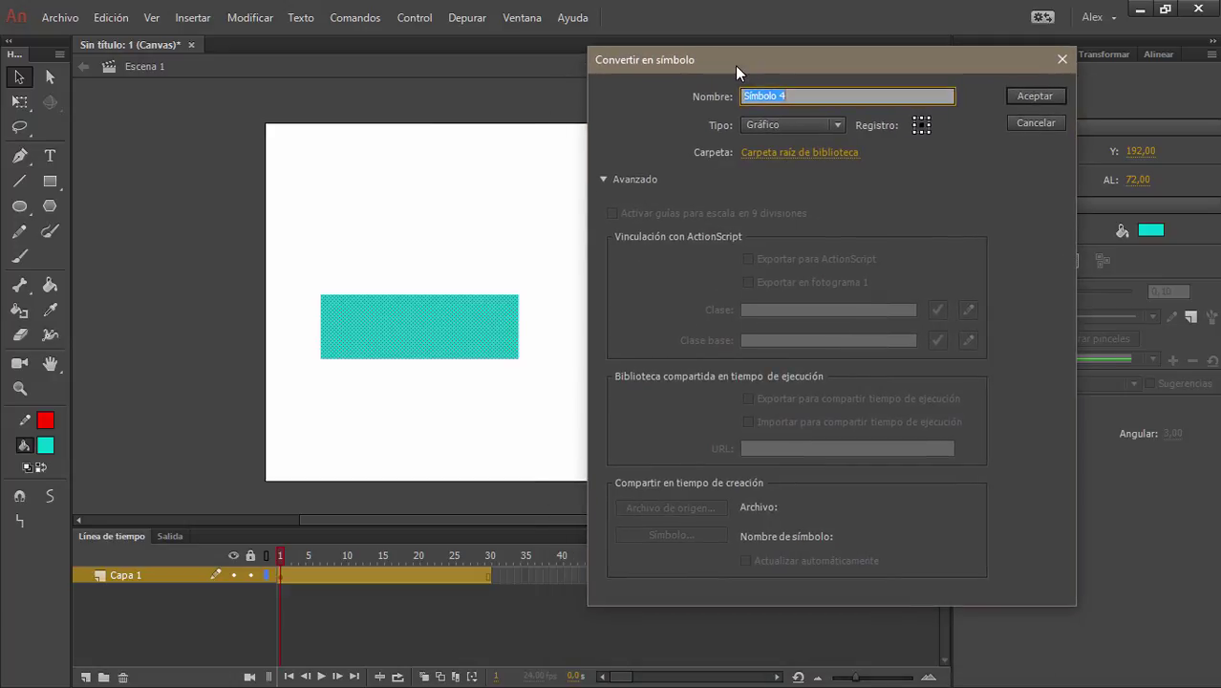
pyautogui.click(834, 125)
pyautogui.click(803, 164)
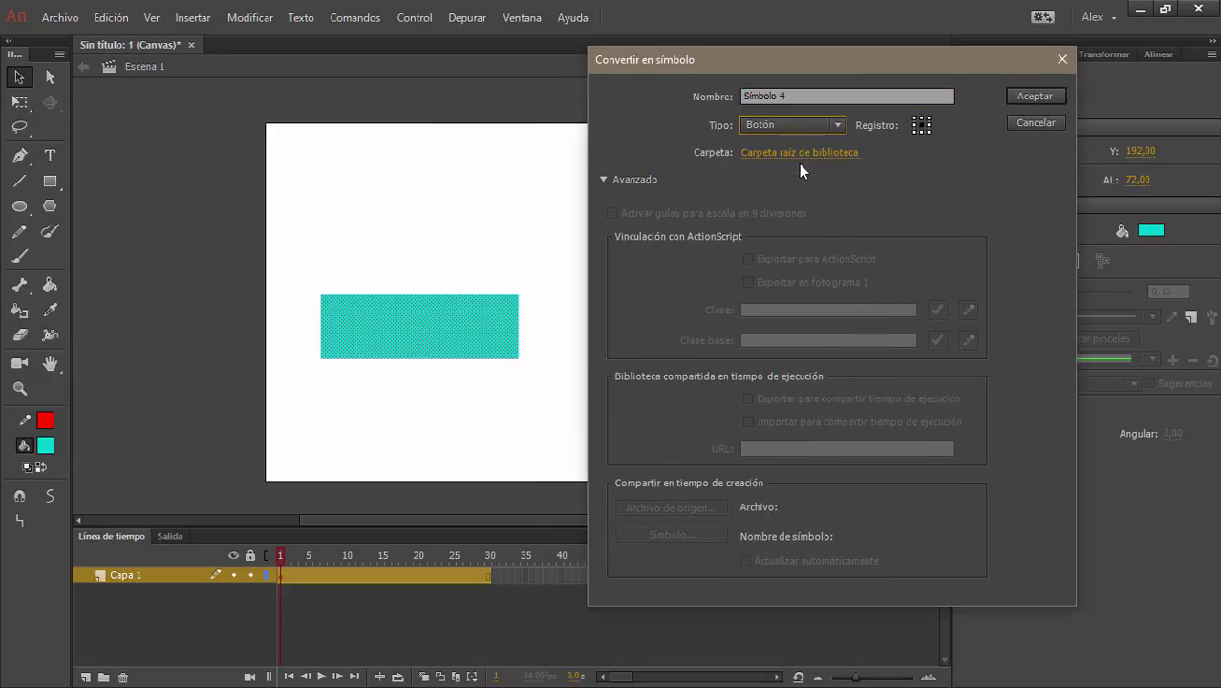
pyautogui.click(603, 179)
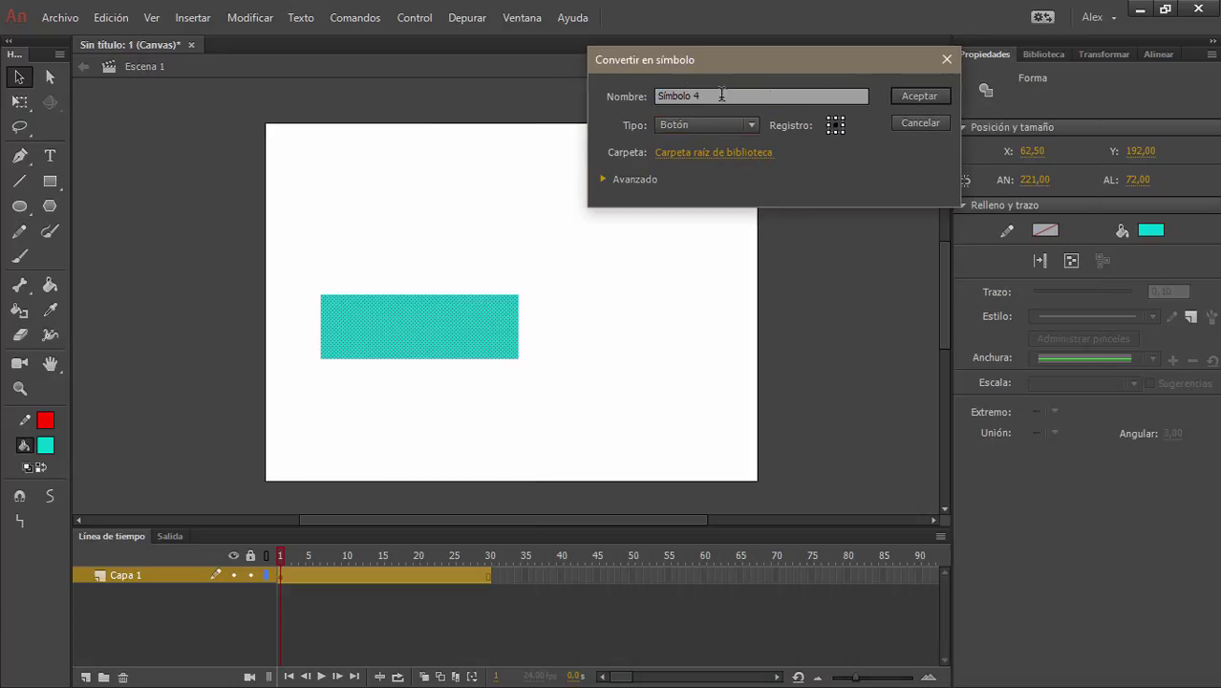
pyautogui.moveTo(722, 96); pyautogui.dragTo(591, 97)
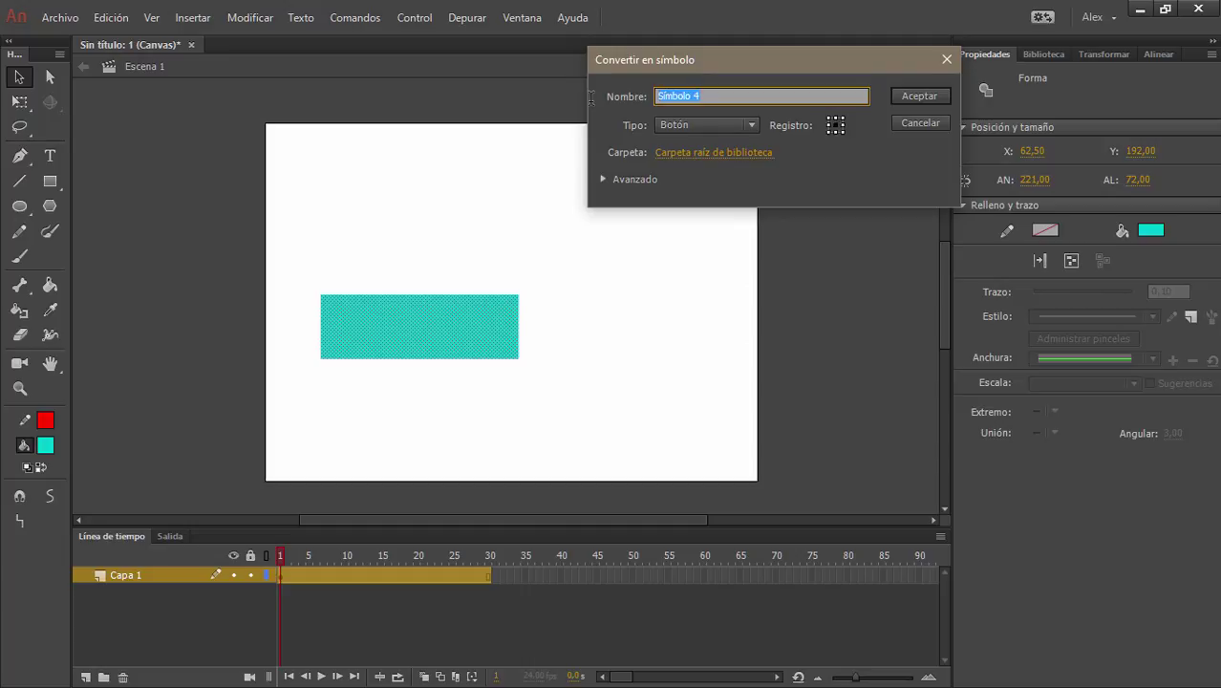
pyautogui.write('BOTON')
pyautogui.click(907, 96)
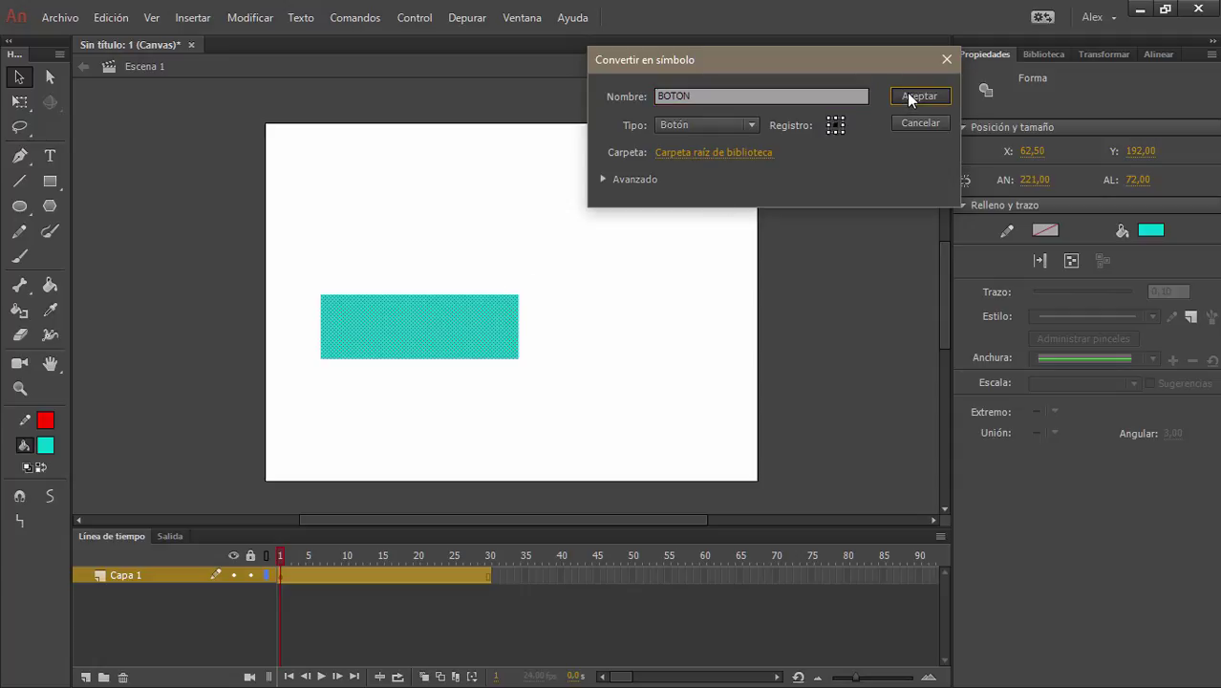
# Open the BOTON symbol on the stage for editing and select its Reposo frame.
pyautogui.click(485, 422)
pyautogui.click(475, 321)
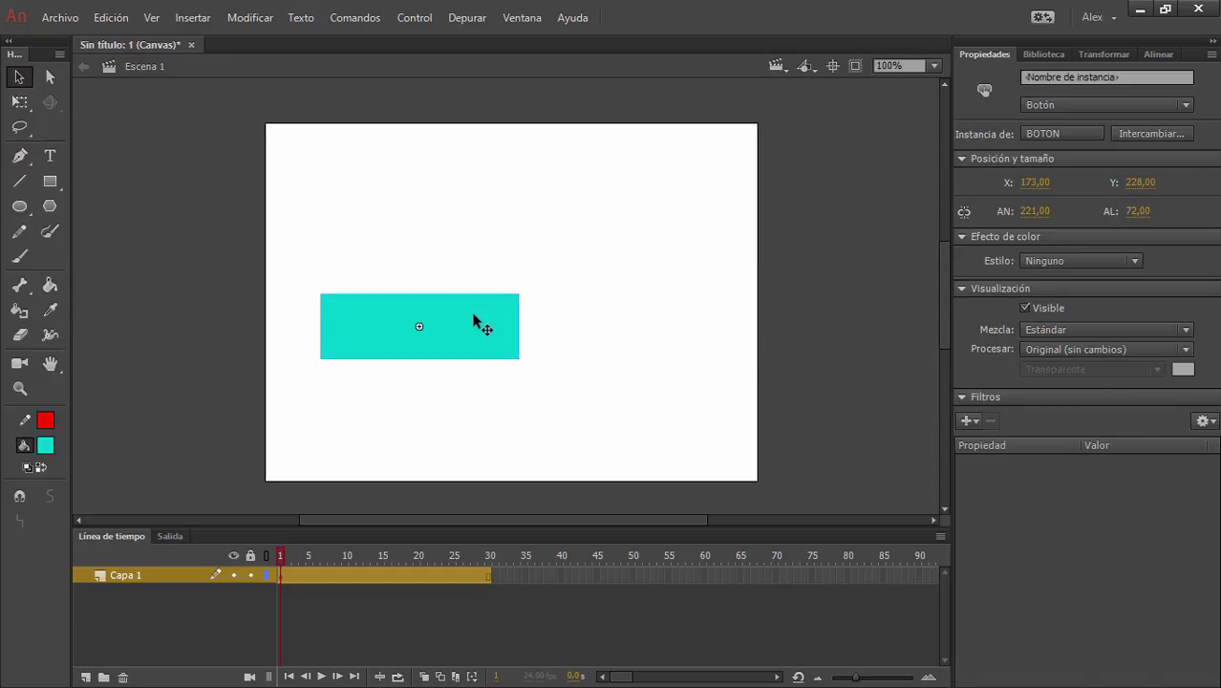
pyautogui.doubleClick(474, 321)
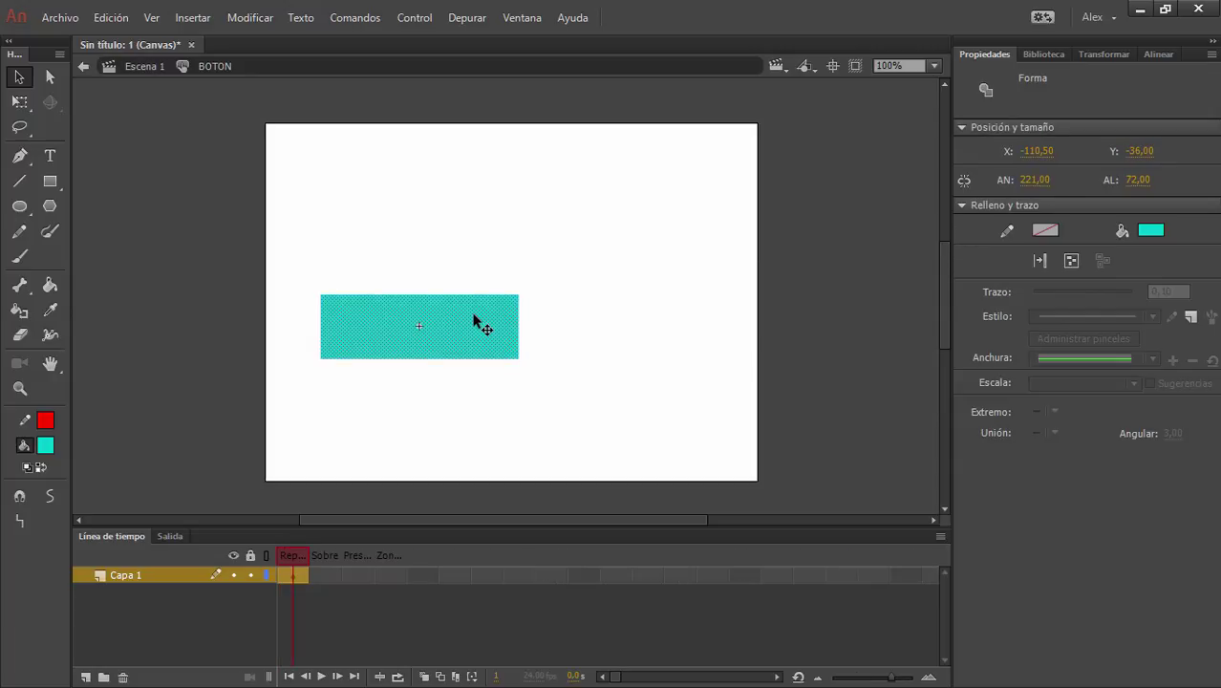
pyautogui.click(327, 577)
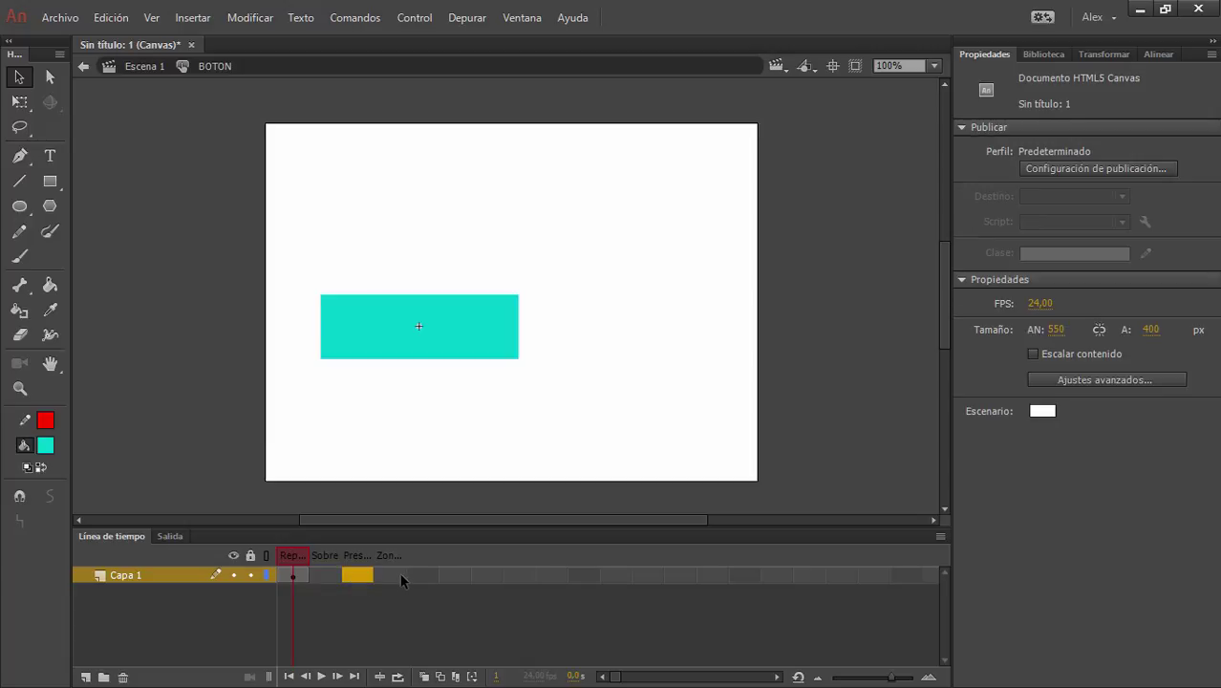
pyautogui.click(298, 577)
pyautogui.click(299, 577)
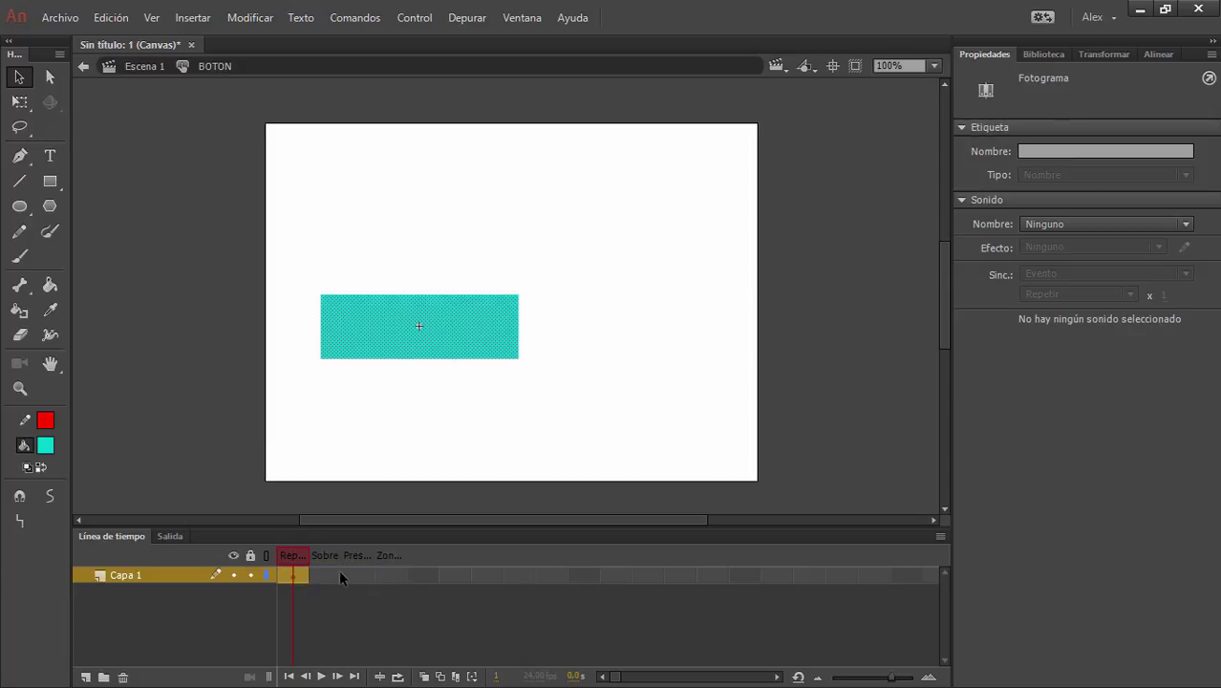
# Change the fill of the rectangle in the Reposo frame to red, #FF0000.
pyautogui.click(468, 328)
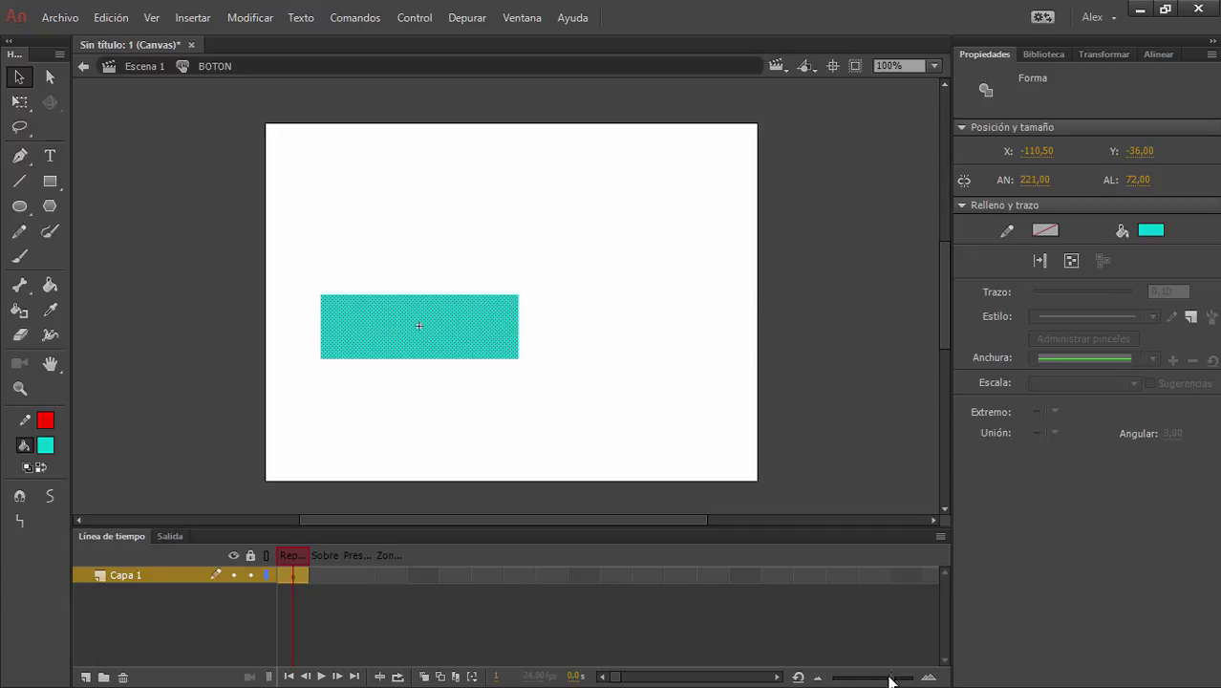
pyautogui.click(928, 676)
pyautogui.click(928, 677)
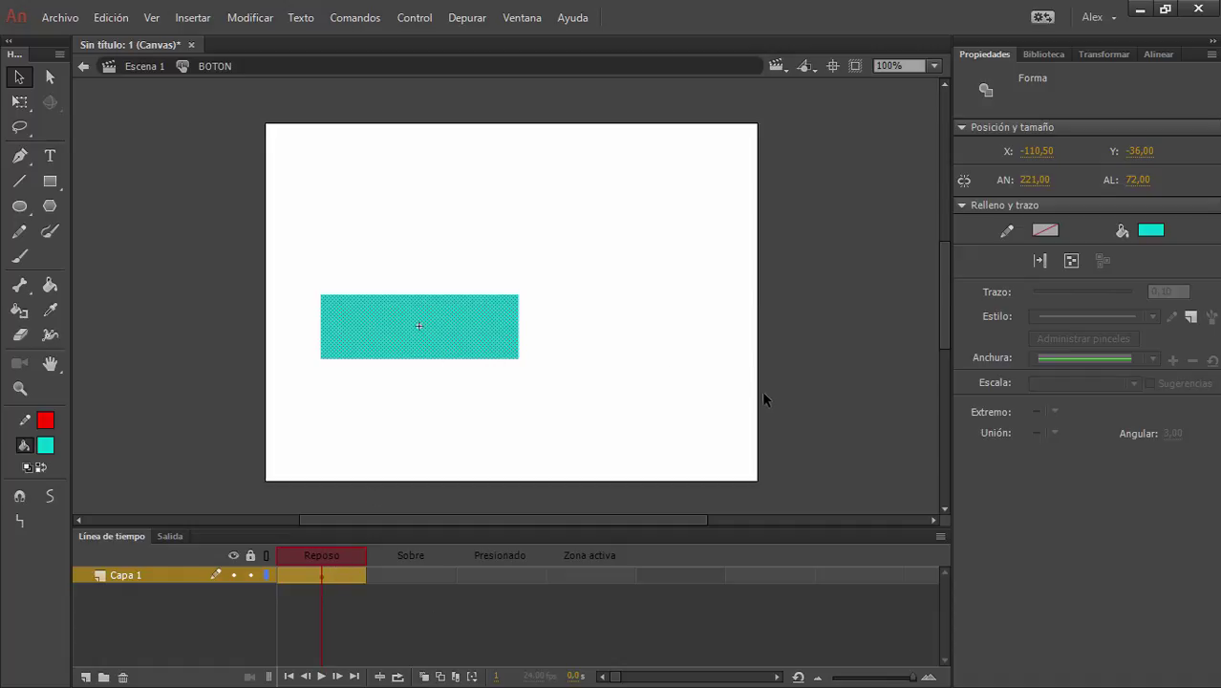
pyautogui.click(1152, 230)
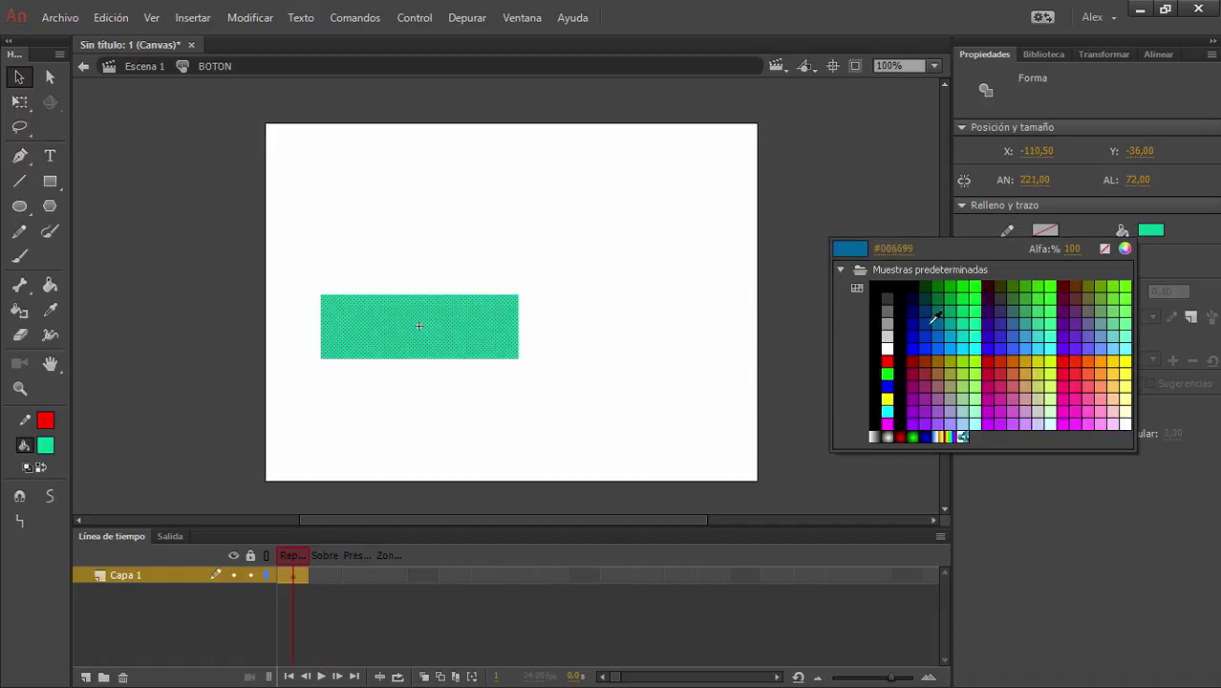
pyautogui.click(887, 361)
# Insert a keyframe in the Sobre state of the button, duplicating the red rectangle.
pyautogui.click(327, 574)
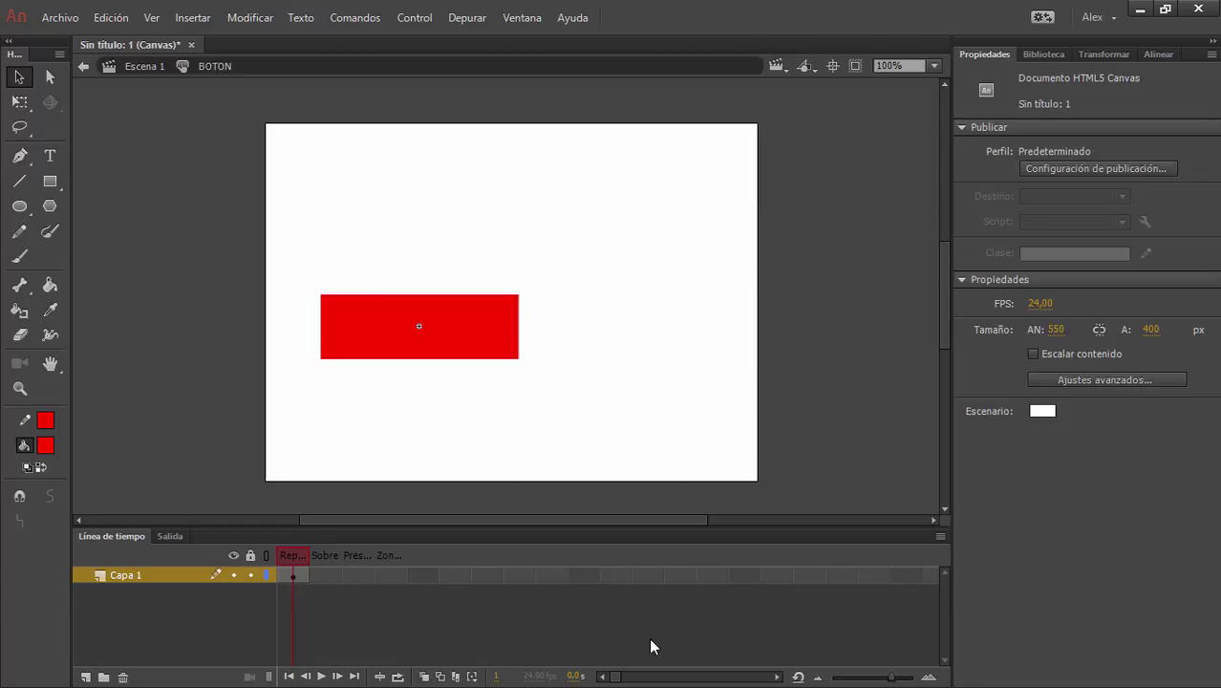
pyautogui.click(930, 677)
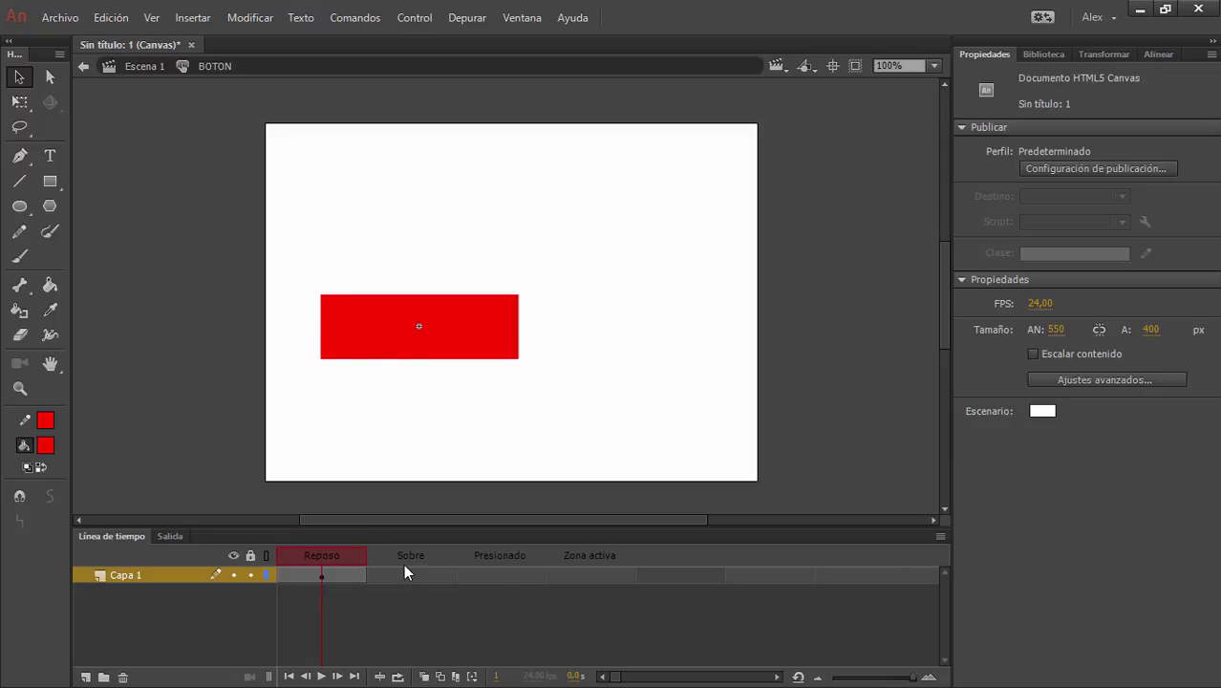
pyautogui.scroll(-4, 404, 566)
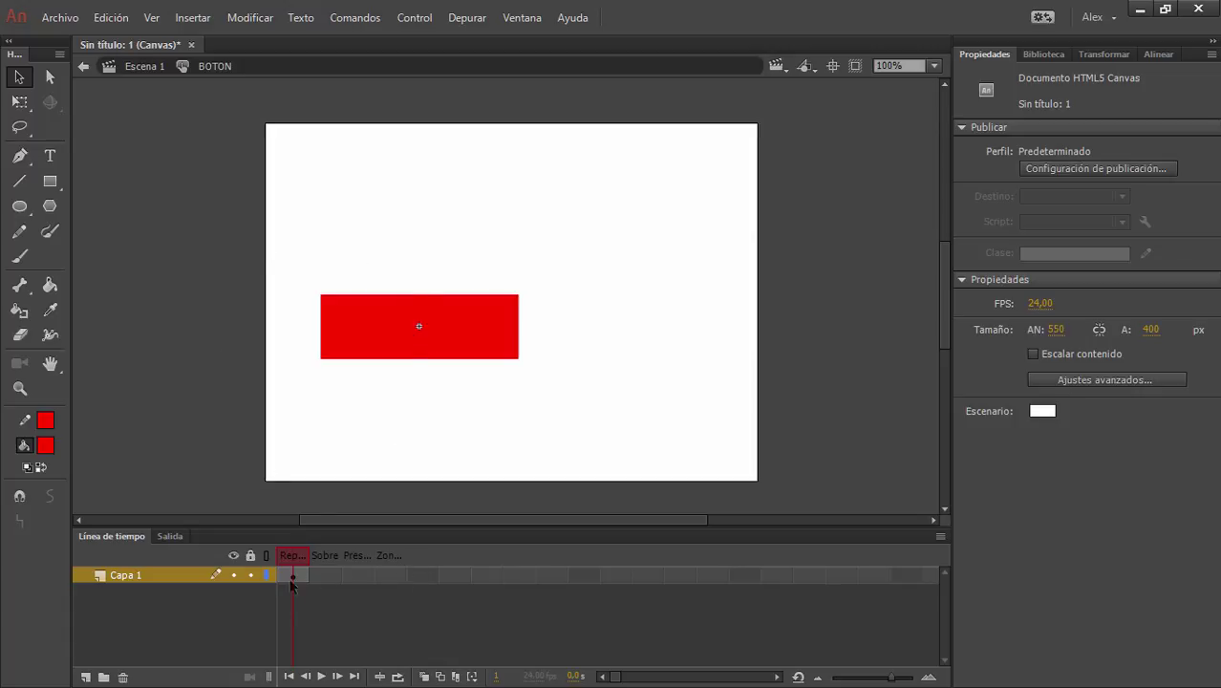
pyautogui.click(321, 573)
pyautogui.click(335, 575)
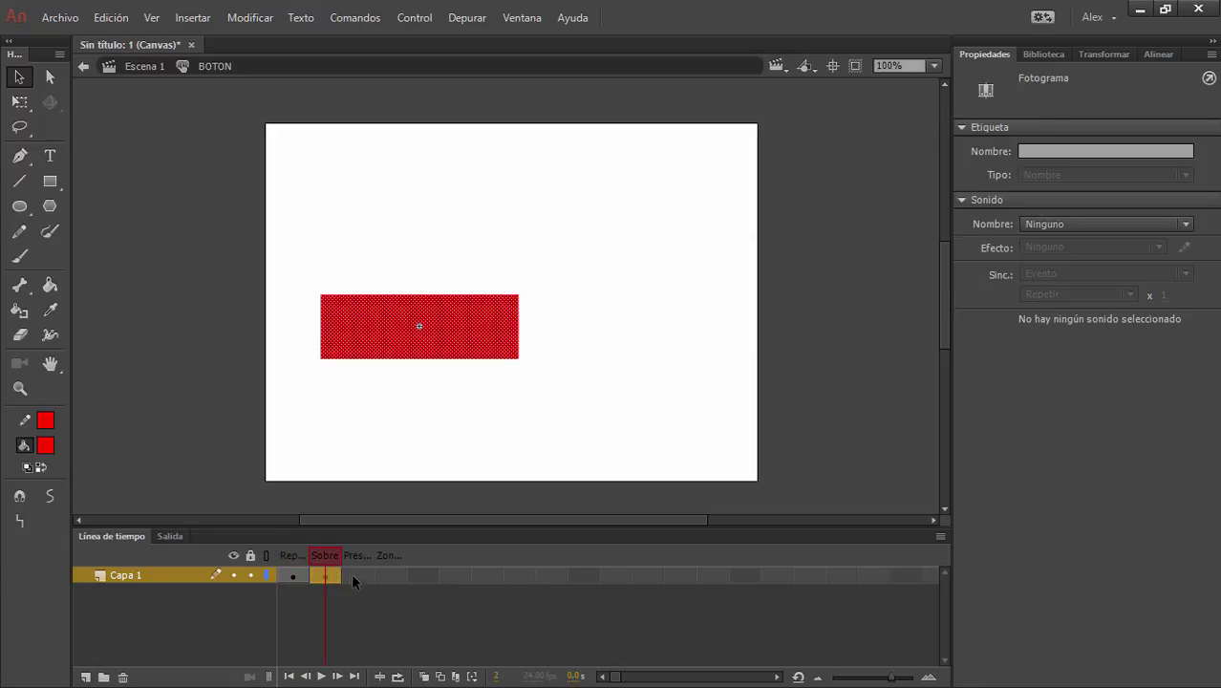
# Fill the rectangle in the Sobre frame with bright green and compare it with the Reposo frame.
pyautogui.click(449, 338)
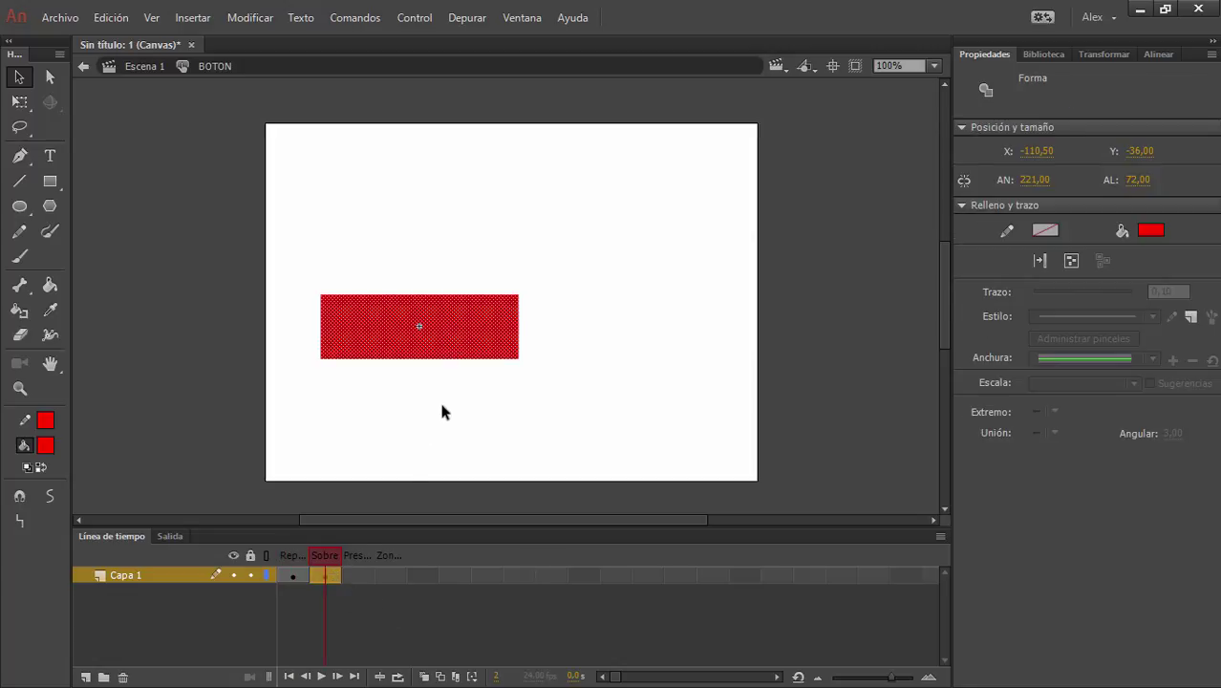
pyautogui.click(1154, 230)
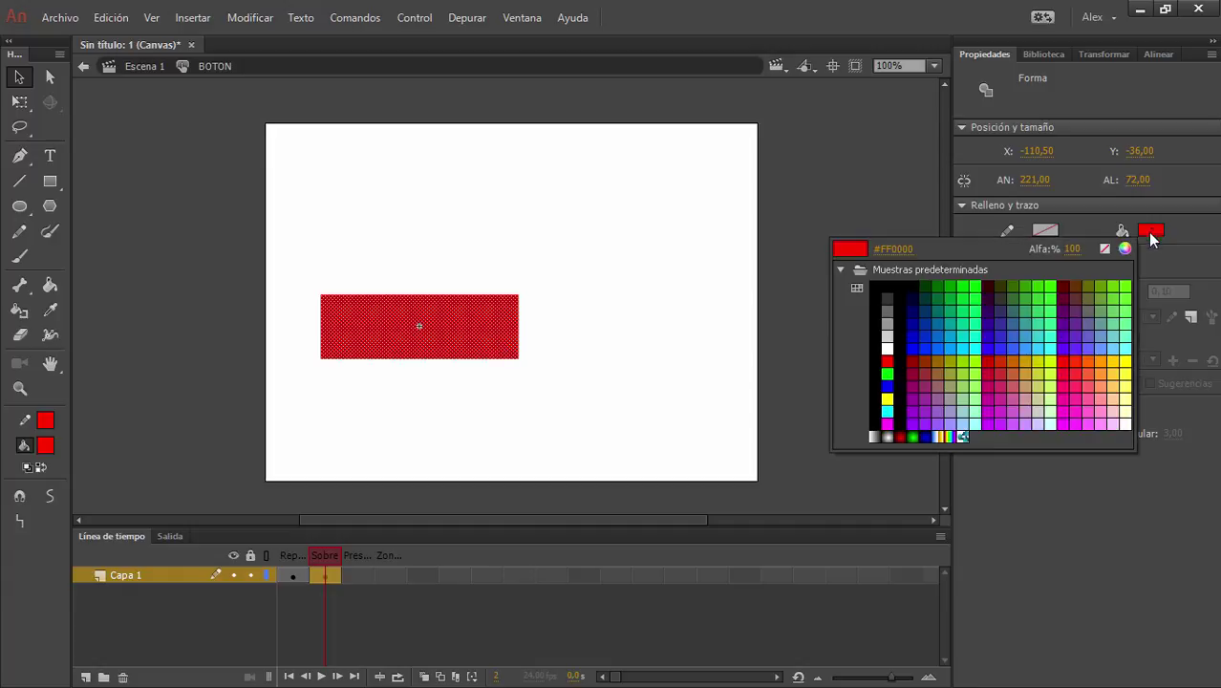
pyautogui.click(974, 287)
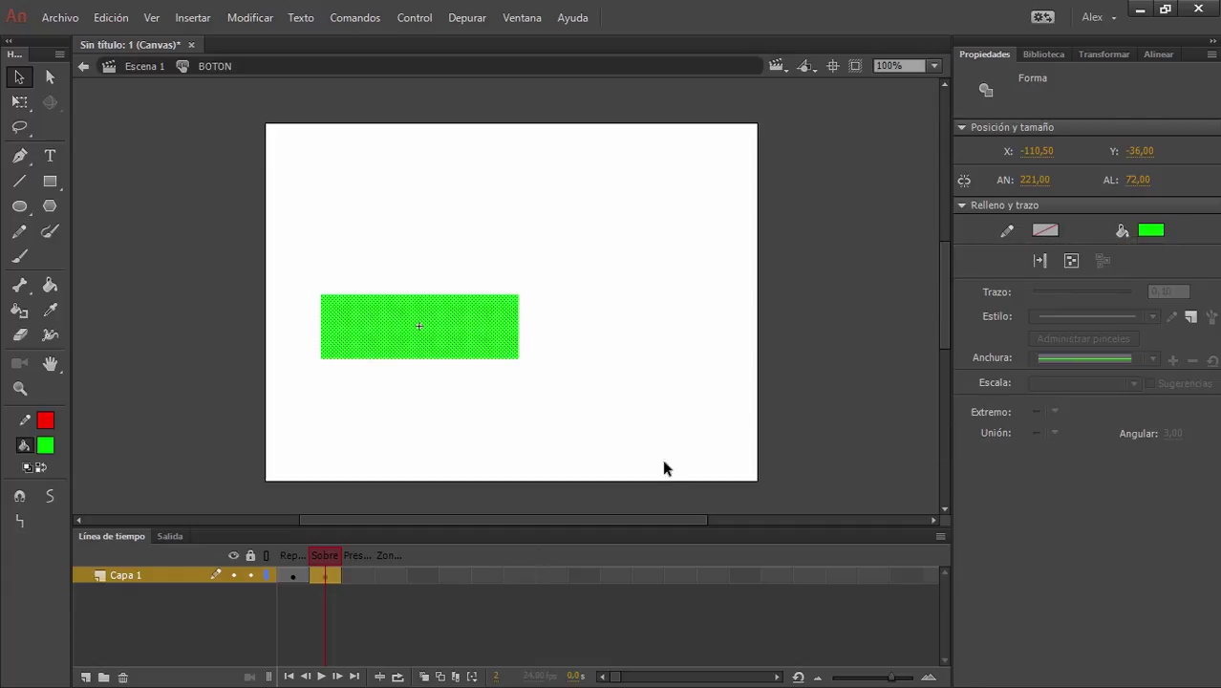
pyautogui.click(449, 641)
pyautogui.click(294, 575)
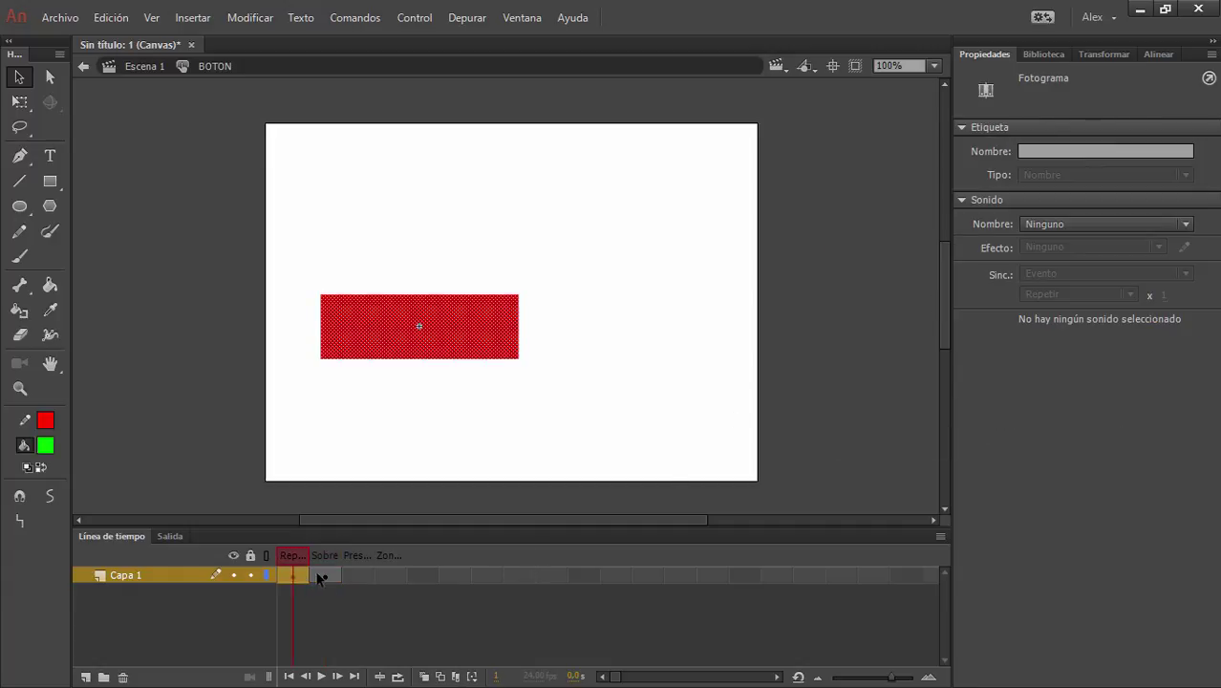
pyautogui.click(325, 577)
pyautogui.click(294, 574)
pyautogui.click(325, 575)
# Insert a keyframe in the Presionado state and fill its rectangle with black, #000000.
pyautogui.click(387, 583)
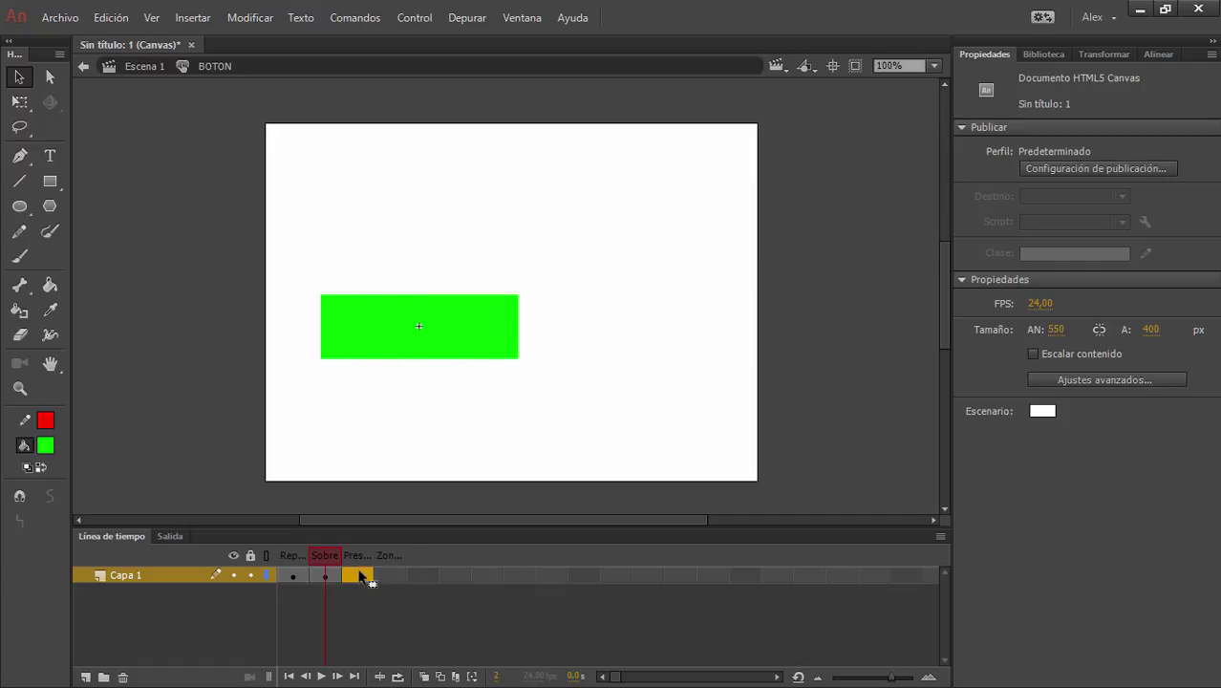
pyautogui.click(359, 579)
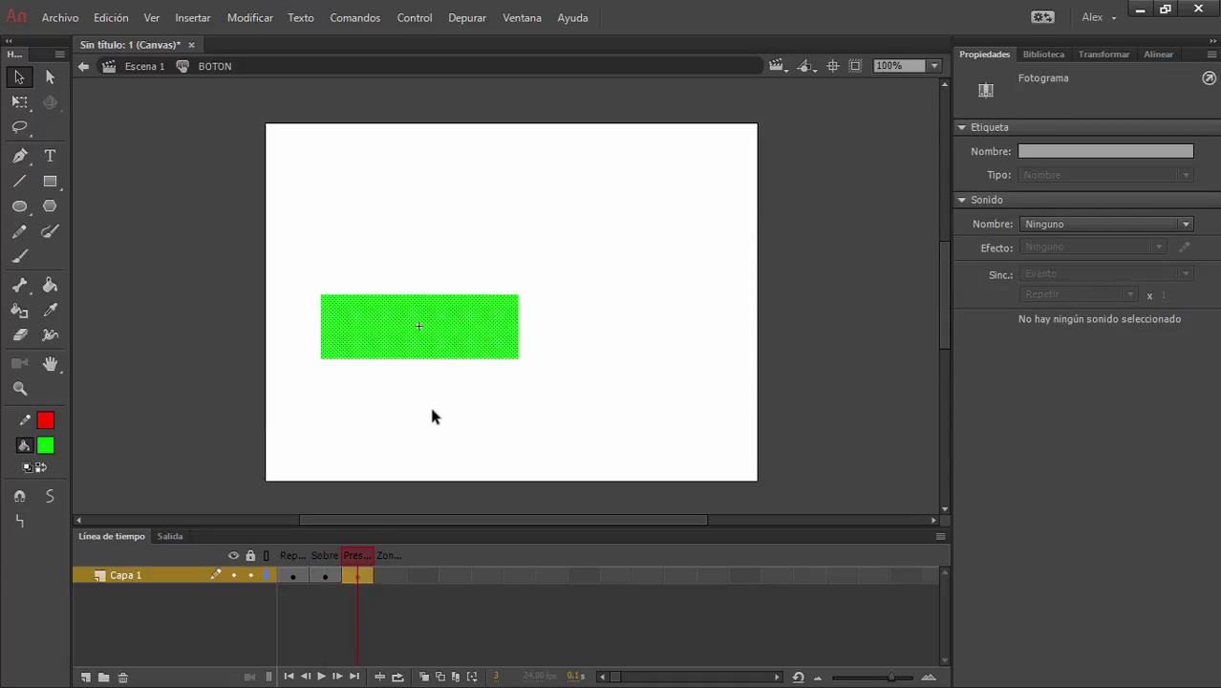
pyautogui.click(468, 328)
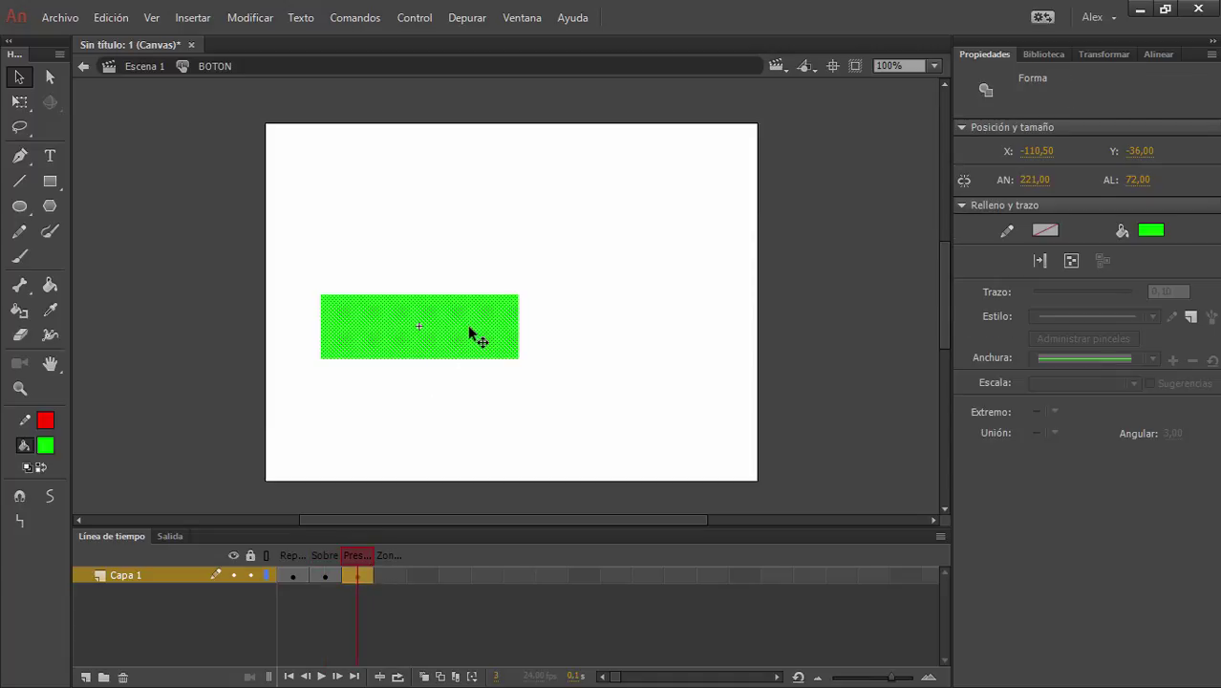
pyautogui.click(1152, 232)
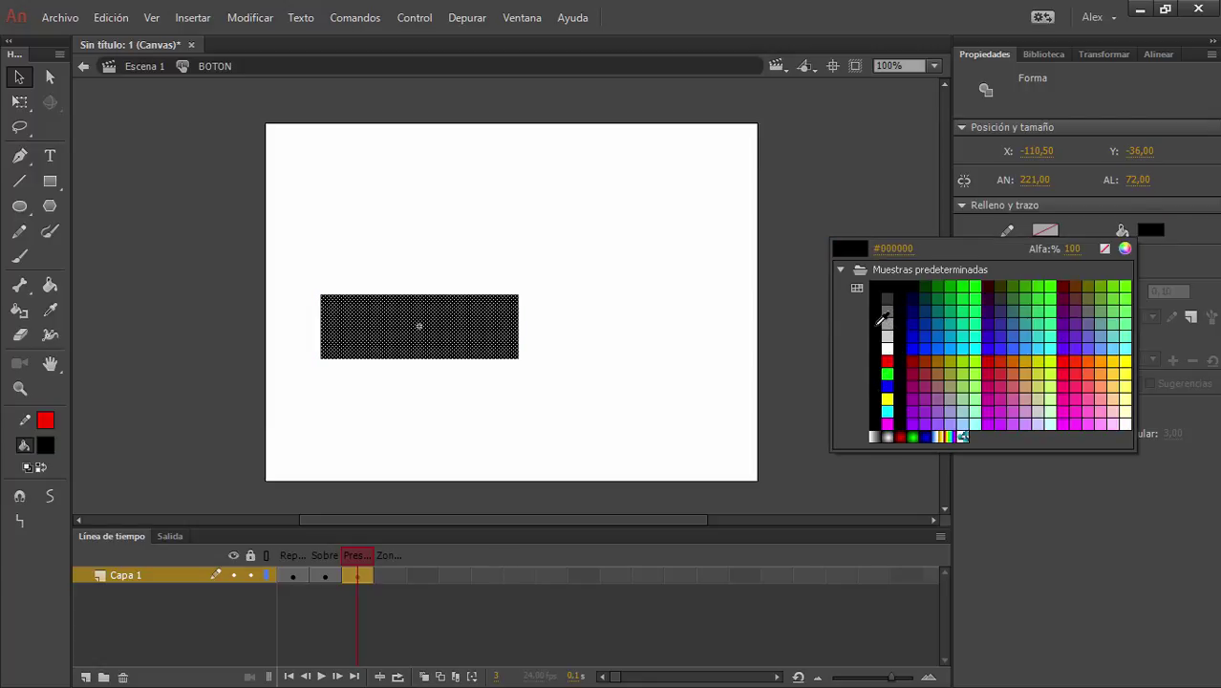
pyautogui.click(880, 320)
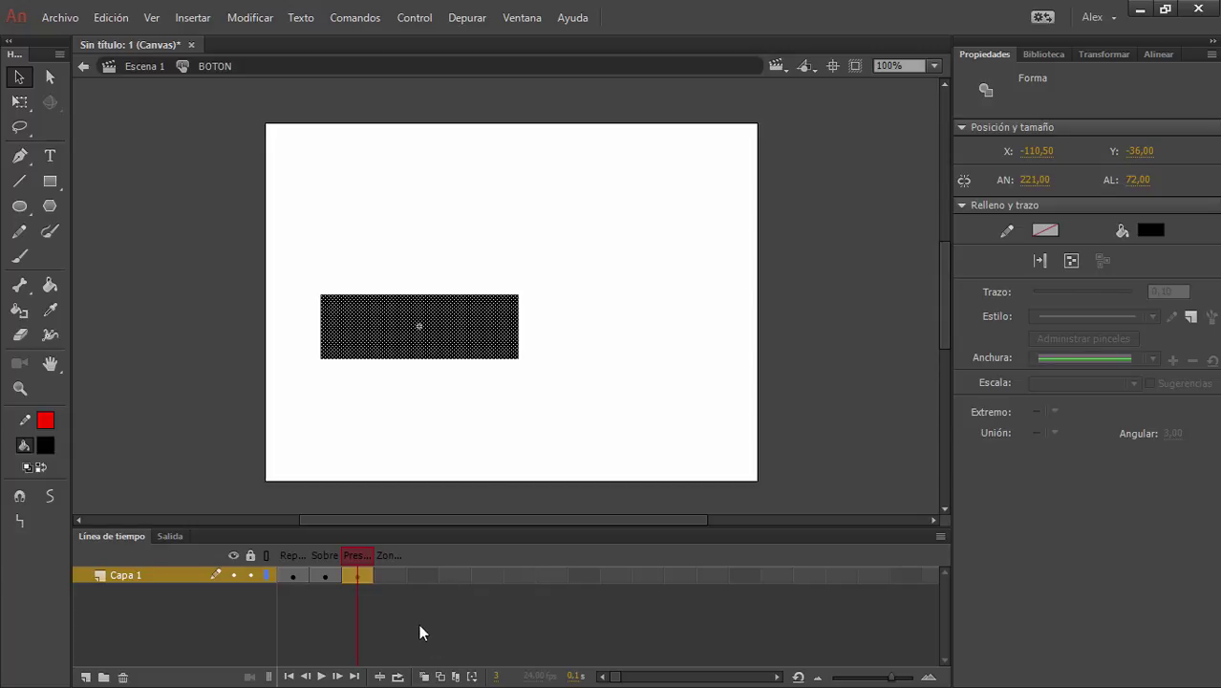
# Insert a keyframe in the Zona activa state, keeping the black rectangle as the hit area.
pyautogui.click(390, 575)
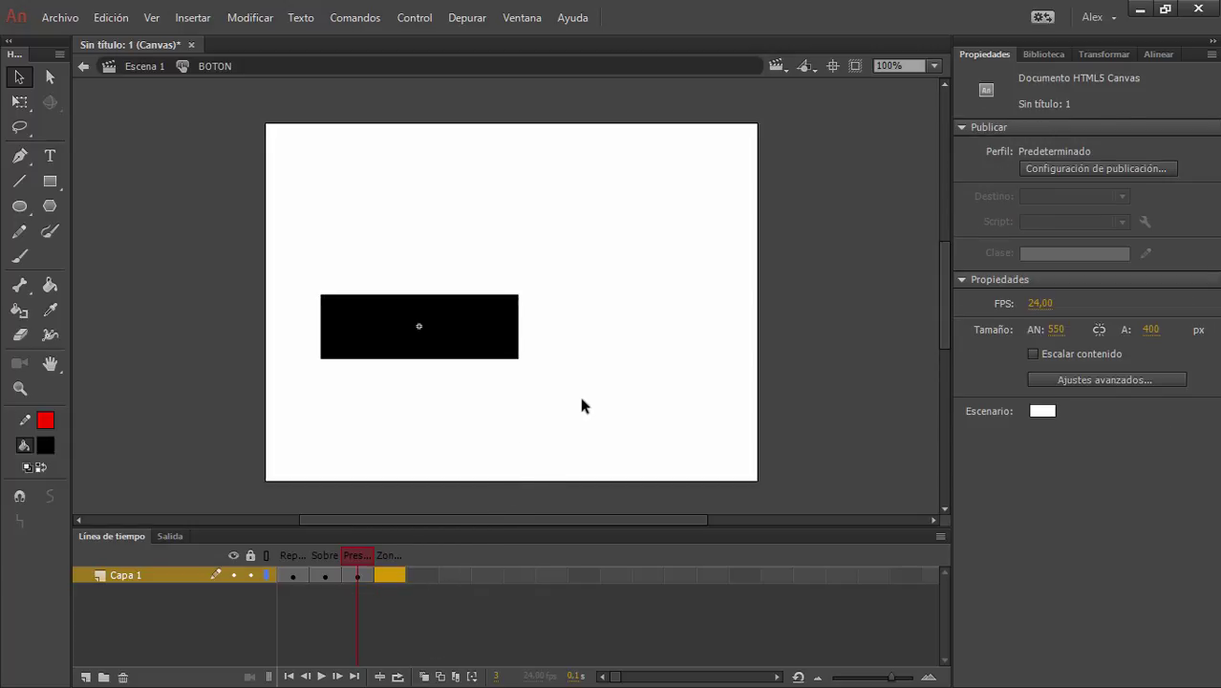
pyautogui.click(928, 677)
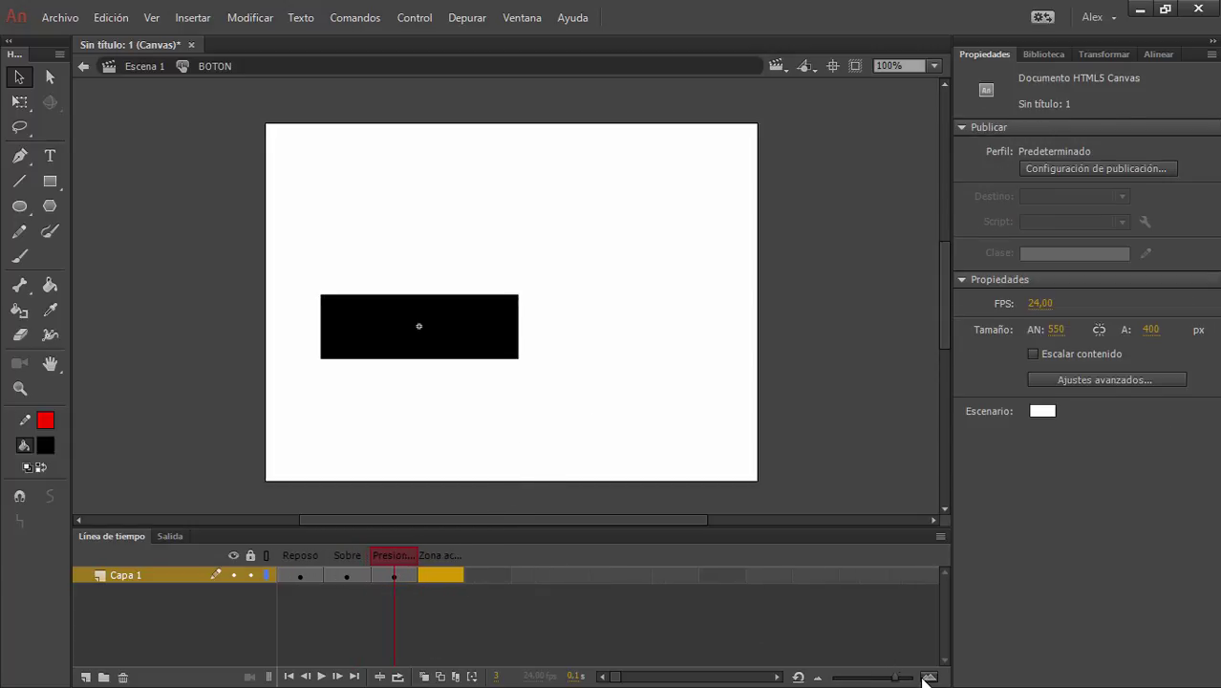
pyautogui.click(927, 678)
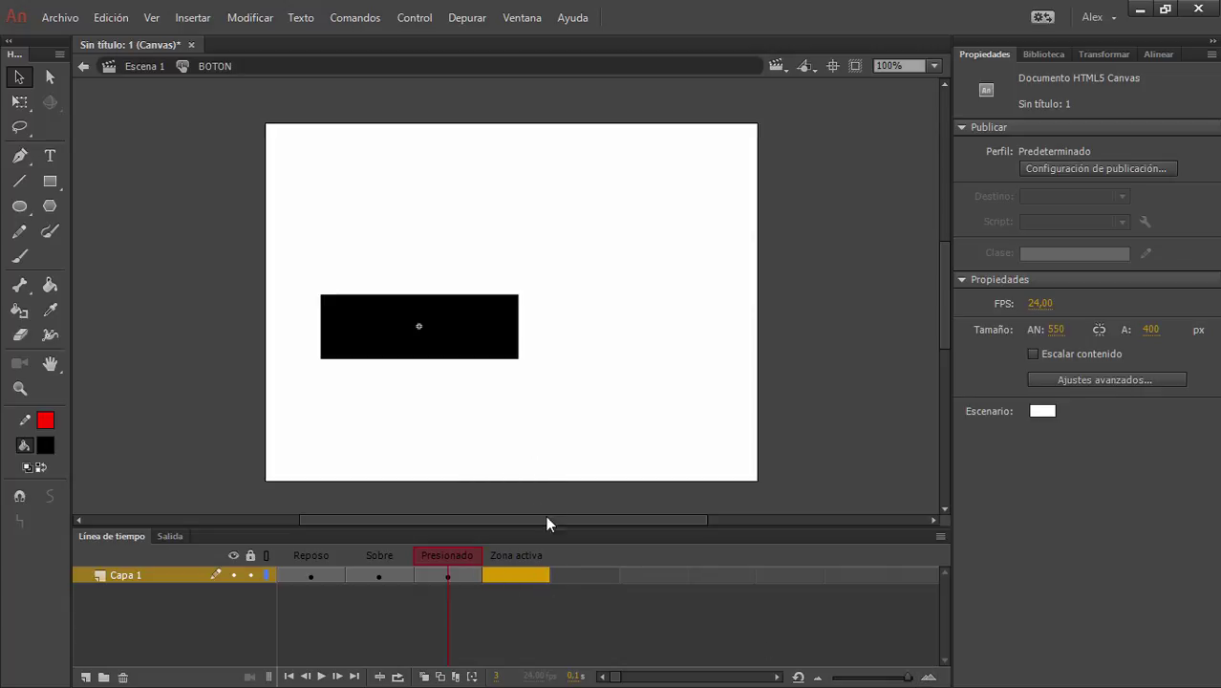
pyautogui.click(359, 330)
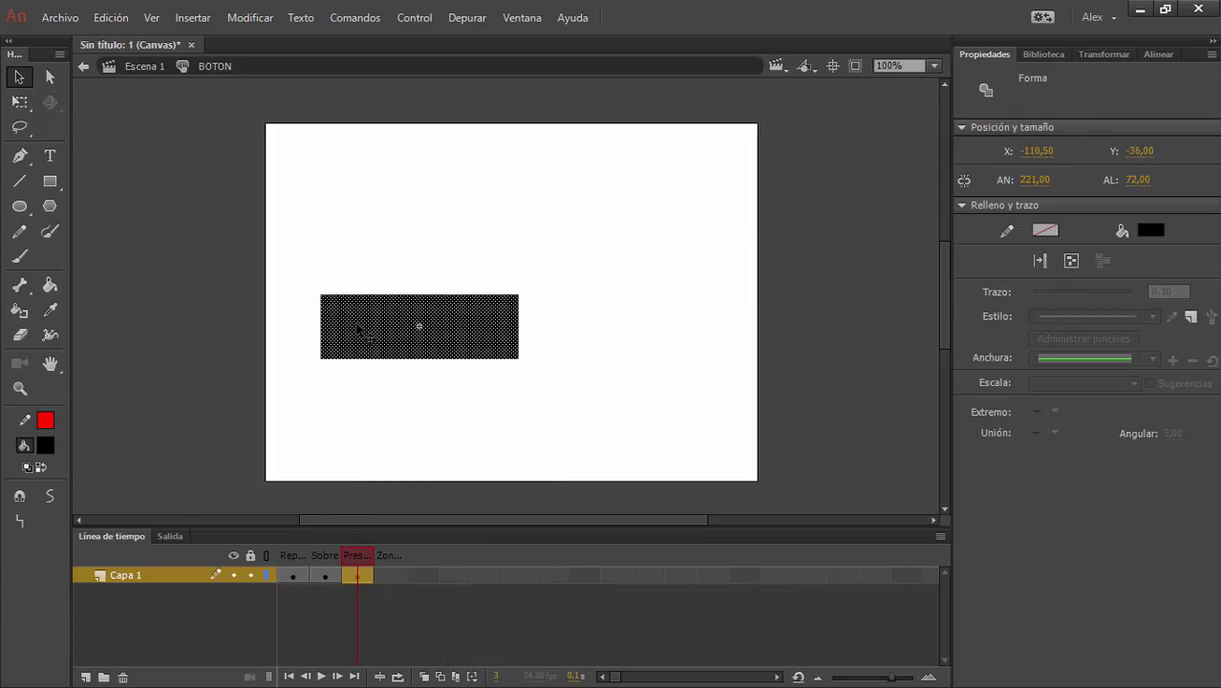
pyautogui.click(389, 574)
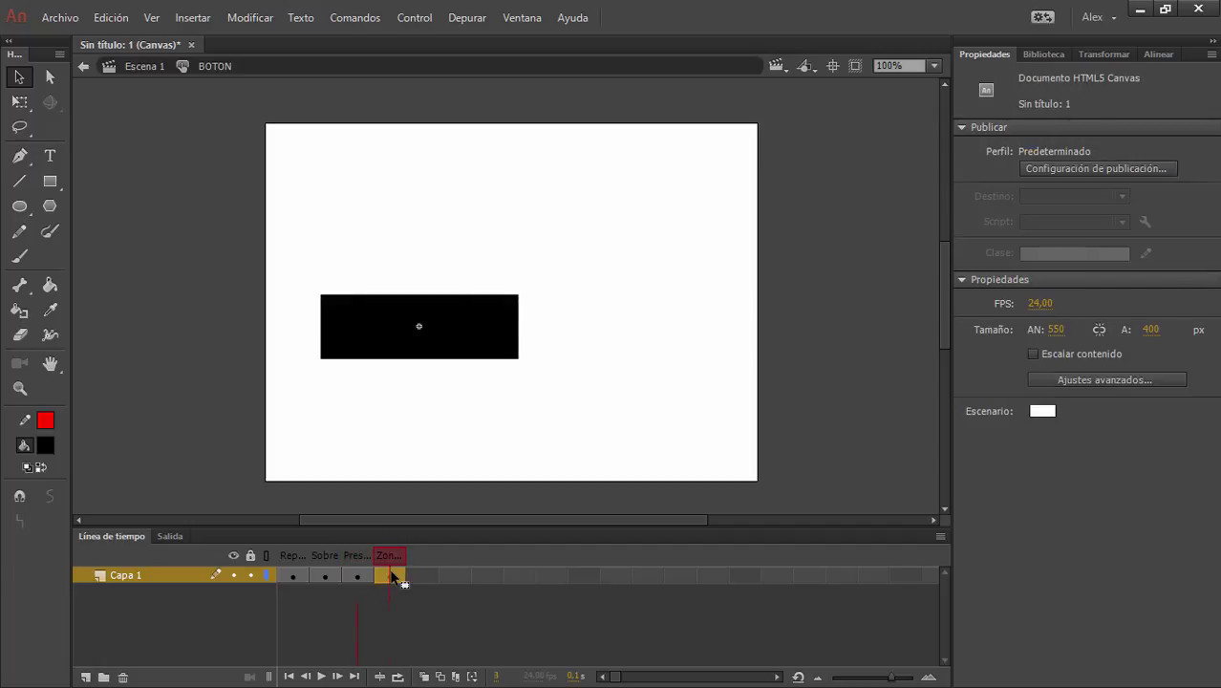
pyautogui.press('F6')
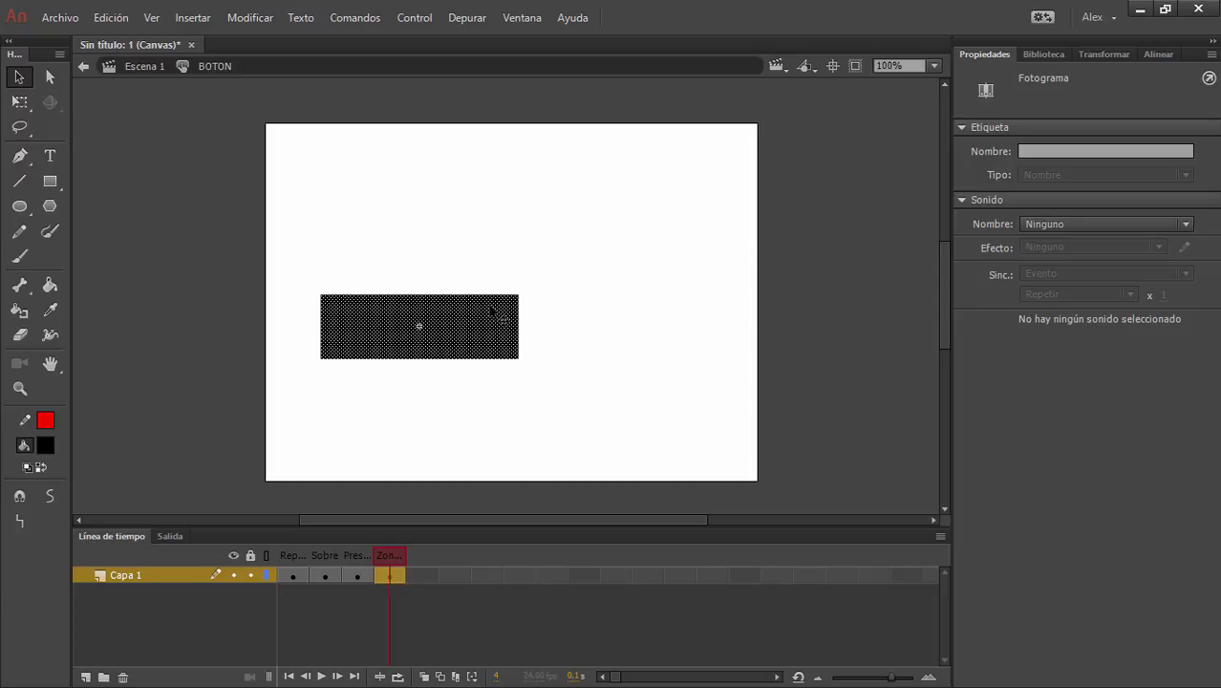
# Fill the rectangle in the Zona activa frame with blue and review the four button state frames.
pyautogui.click(460, 333)
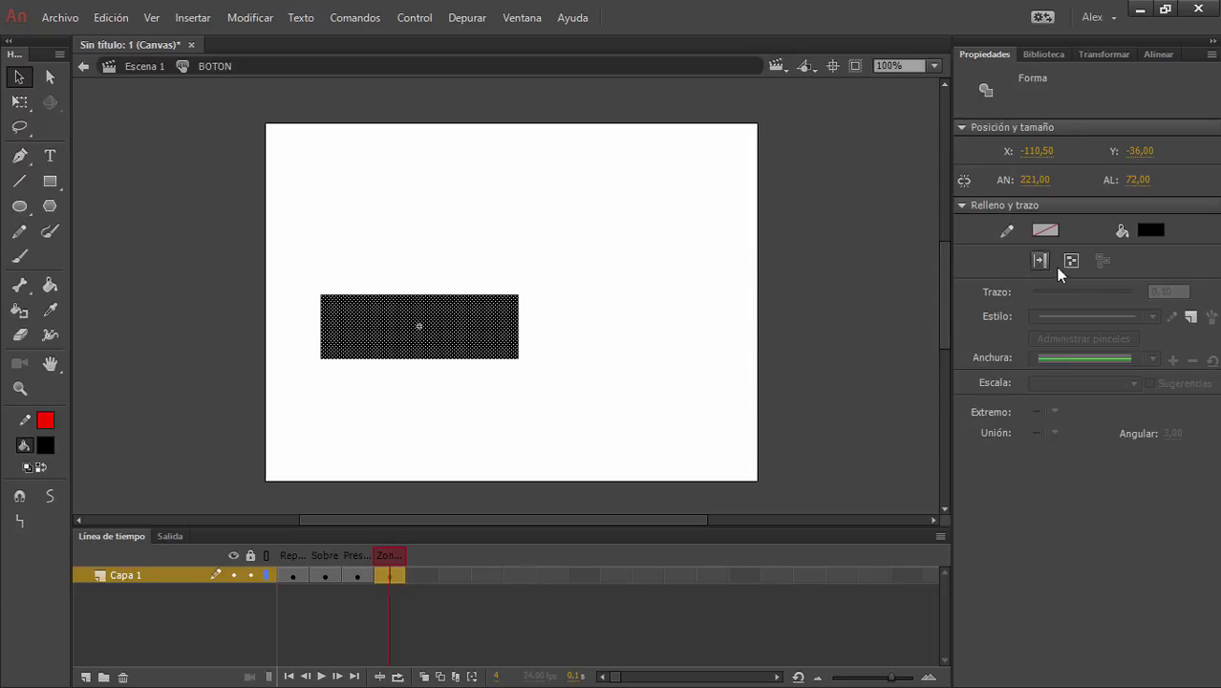
pyautogui.click(1147, 231)
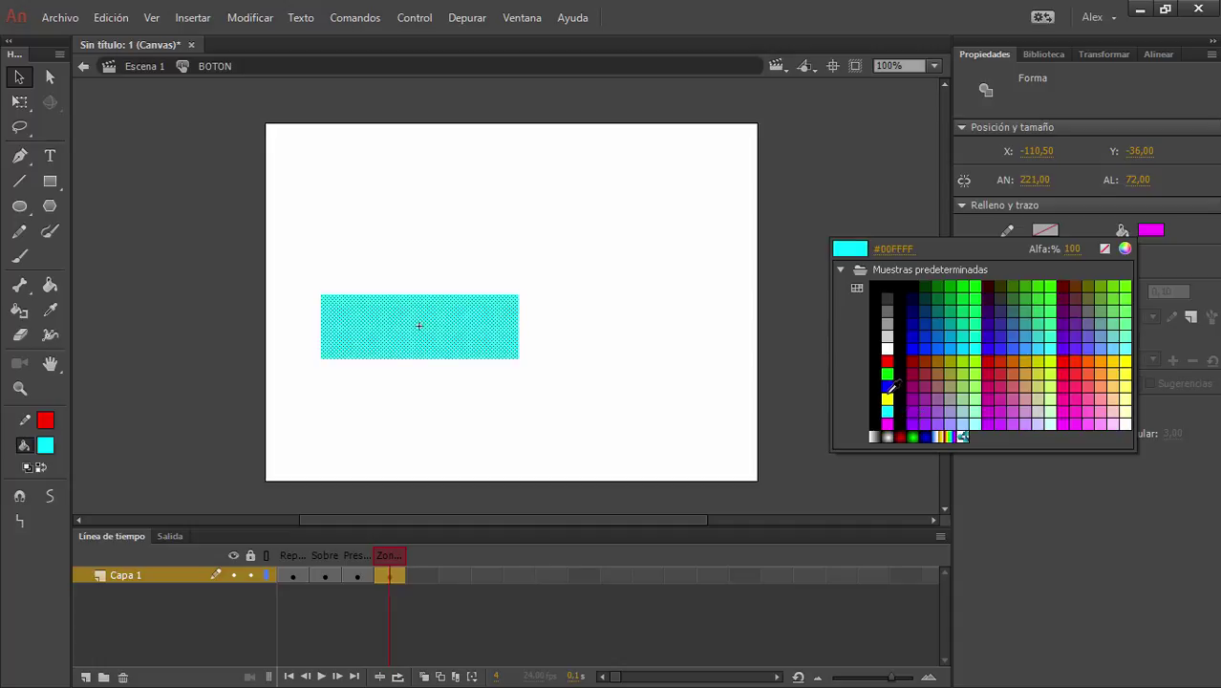
pyautogui.click(887, 386)
pyautogui.click(293, 575)
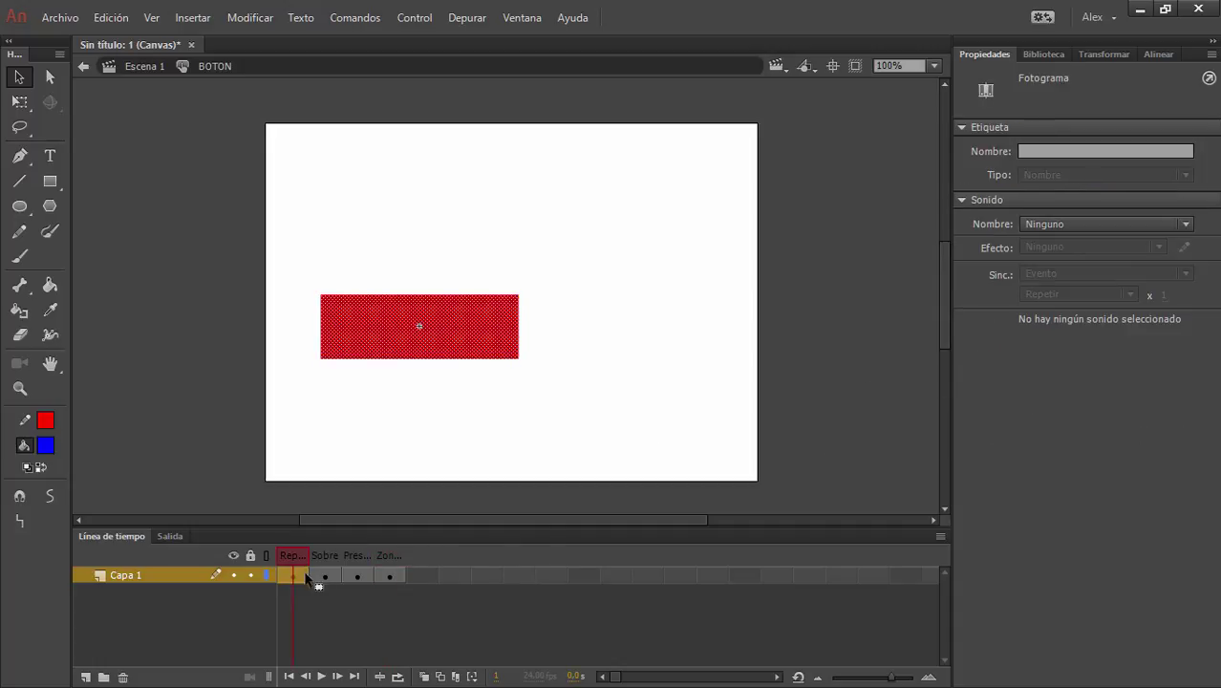
pyautogui.click(325, 575)
pyautogui.click(357, 575)
pyautogui.click(388, 576)
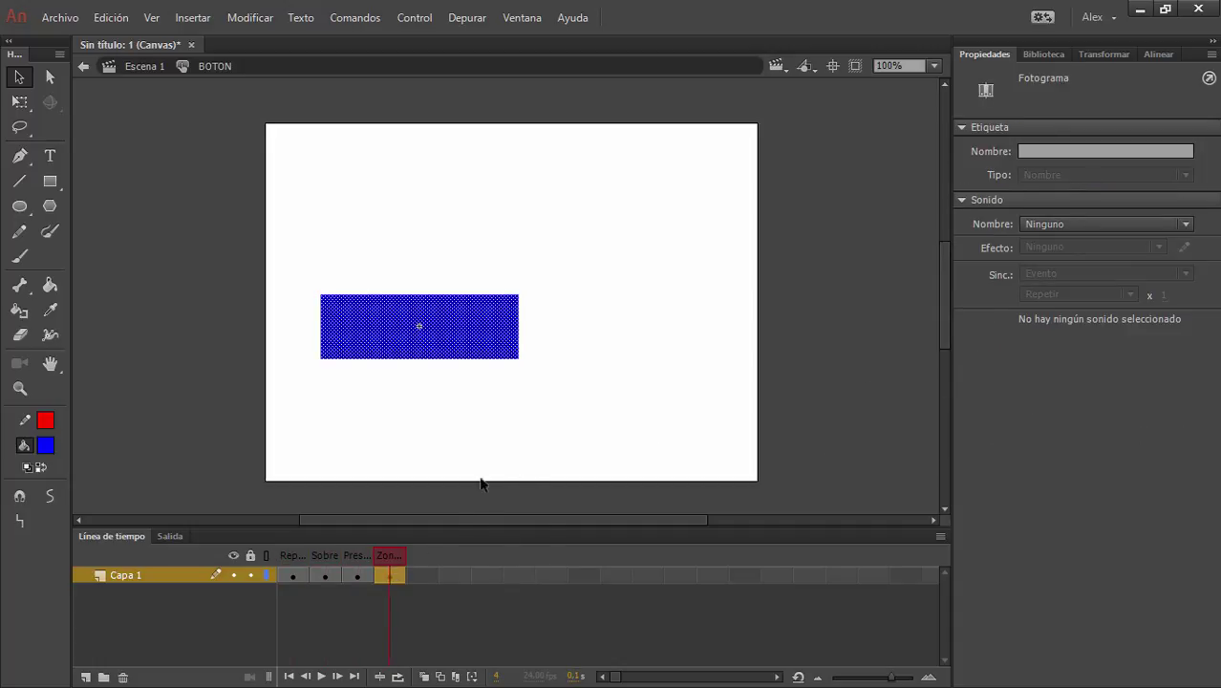
# Leave the BOTON symbol and return to Escena 1 with nothing selected on the stage.
pyautogui.click(128, 68)
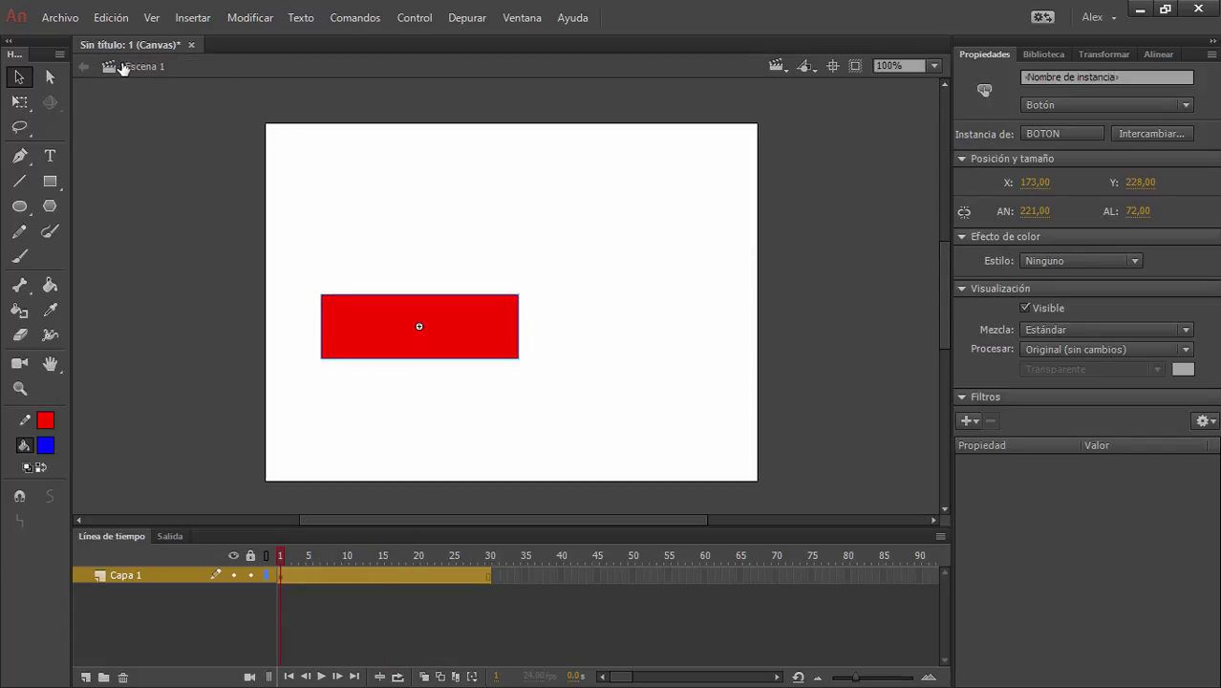
pyautogui.doubleClick(476, 322)
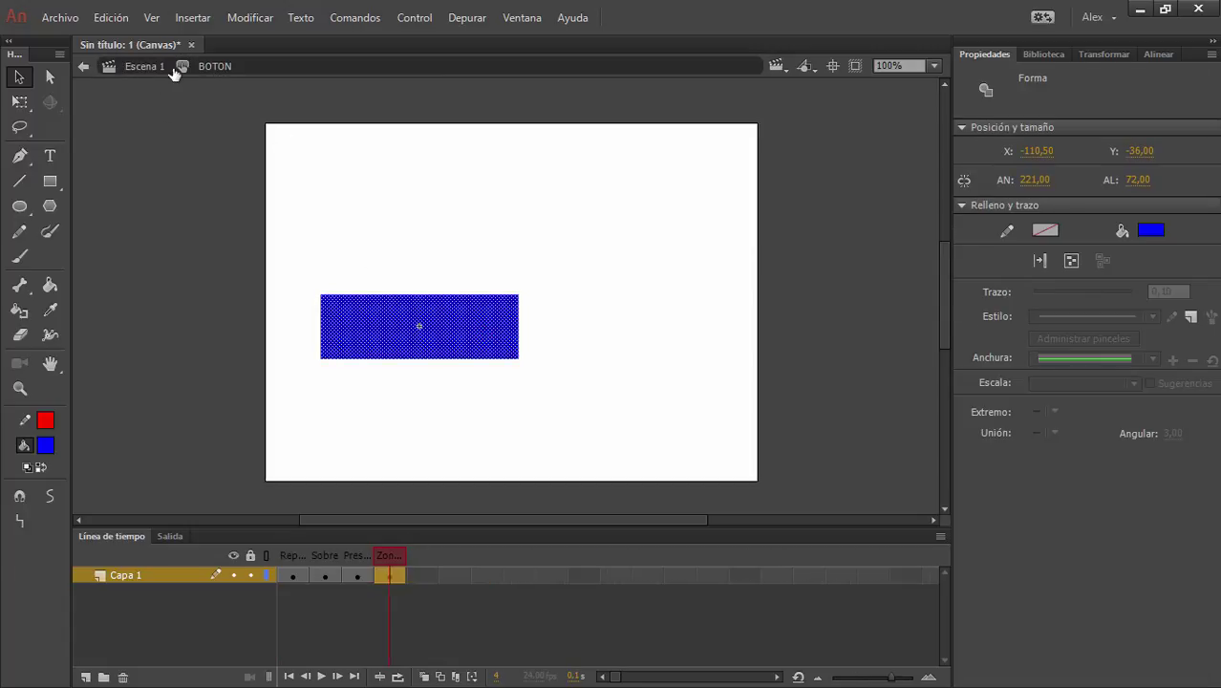
pyautogui.click(139, 69)
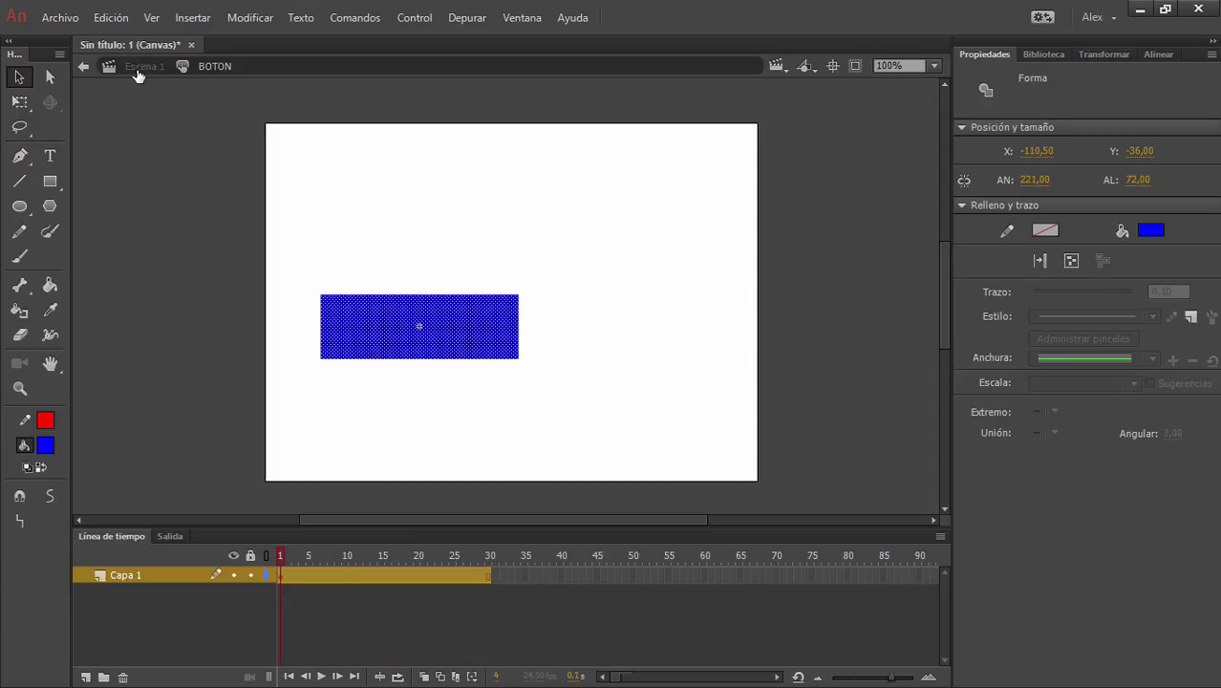
pyautogui.click(557, 423)
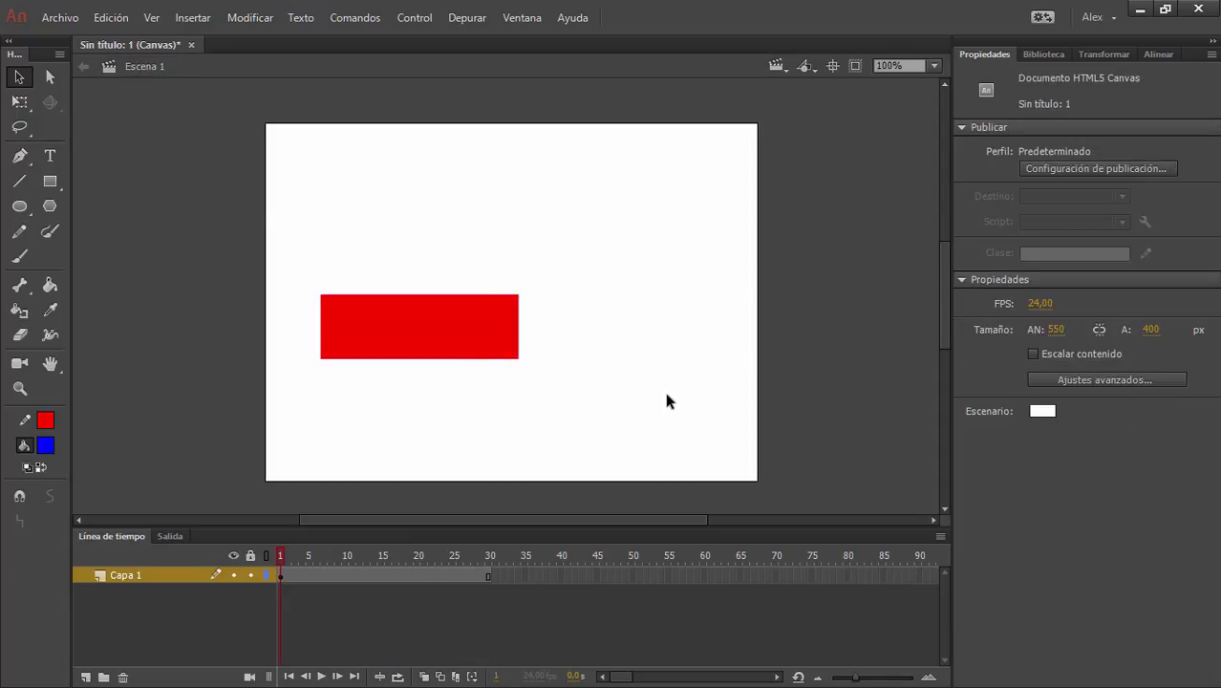
# Test the button's states in a browser preview, and return to the main timeline in Animate.
pyautogui.hotkey('ctrl', 'Return')
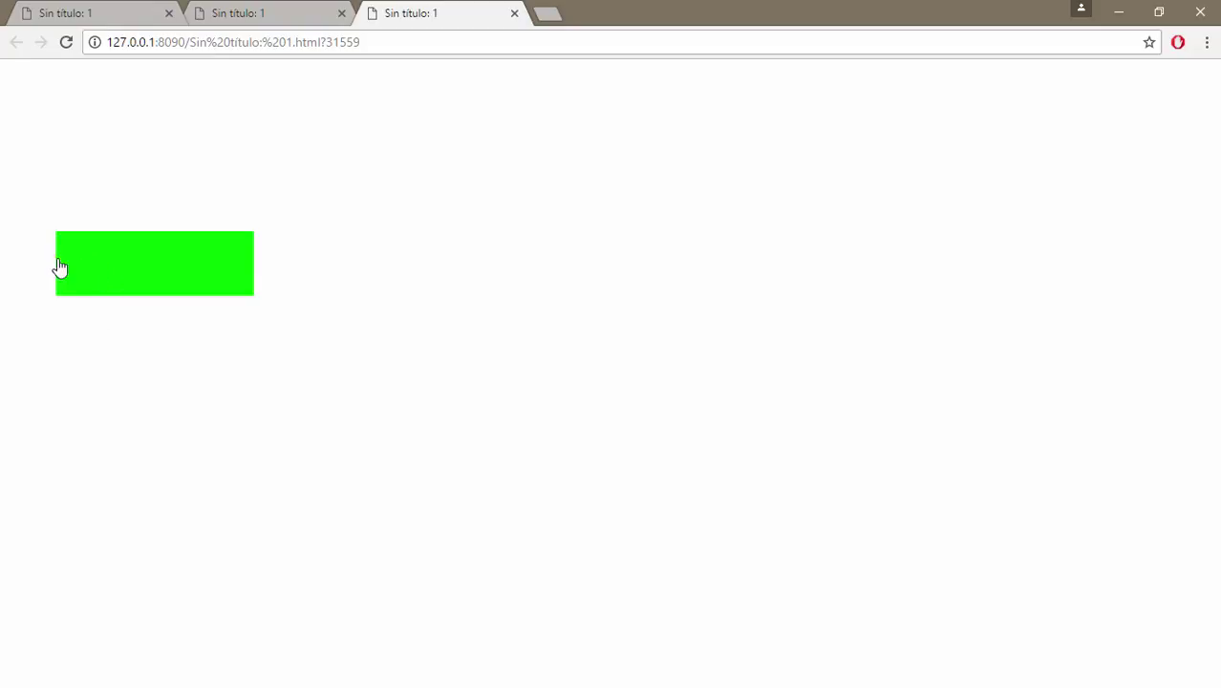
pyautogui.click(111, 271)
pyautogui.hotkey('alt', 'Tab')
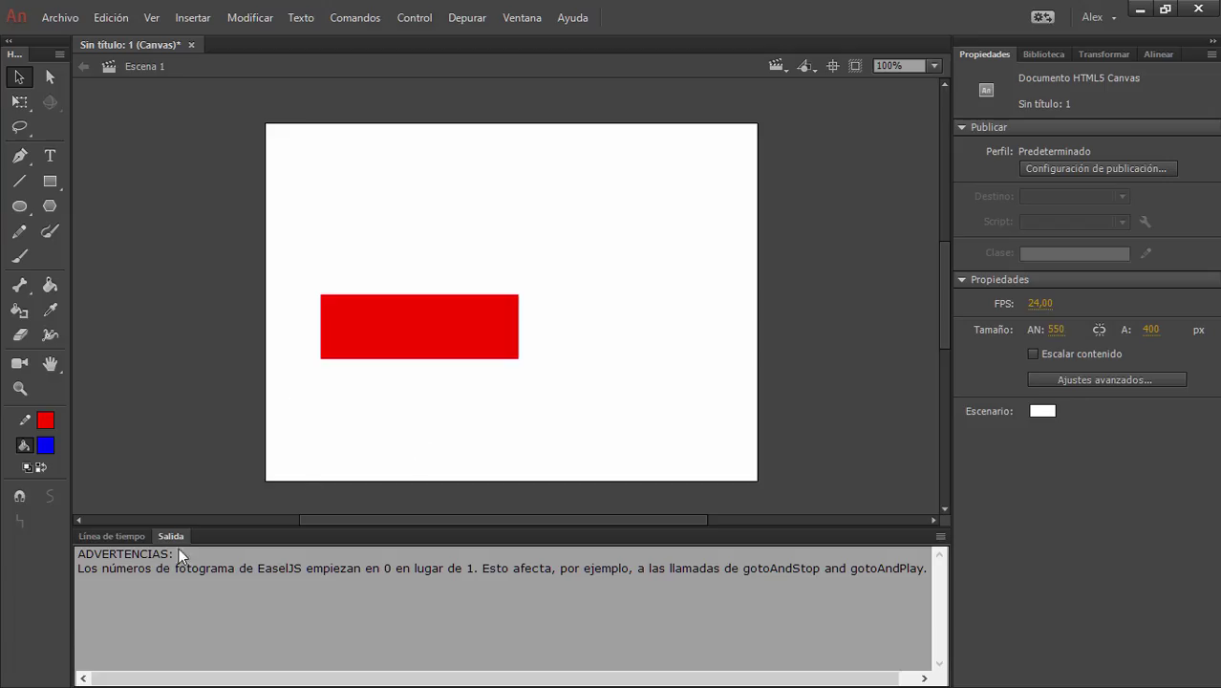
pyautogui.click(111, 536)
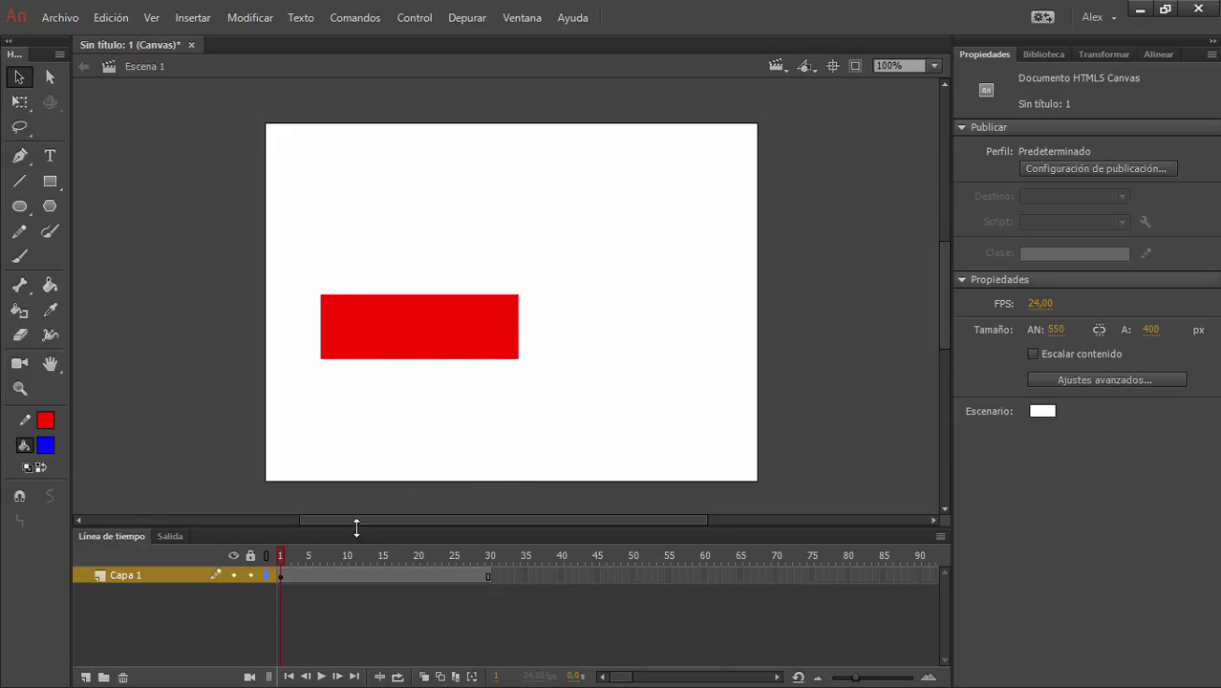
# Move the red button to about X 252, Y 85 and name its instance INGRESAS.
pyautogui.click(399, 352)
pyautogui.moveTo(459, 324); pyautogui.dragTo(529, 197)
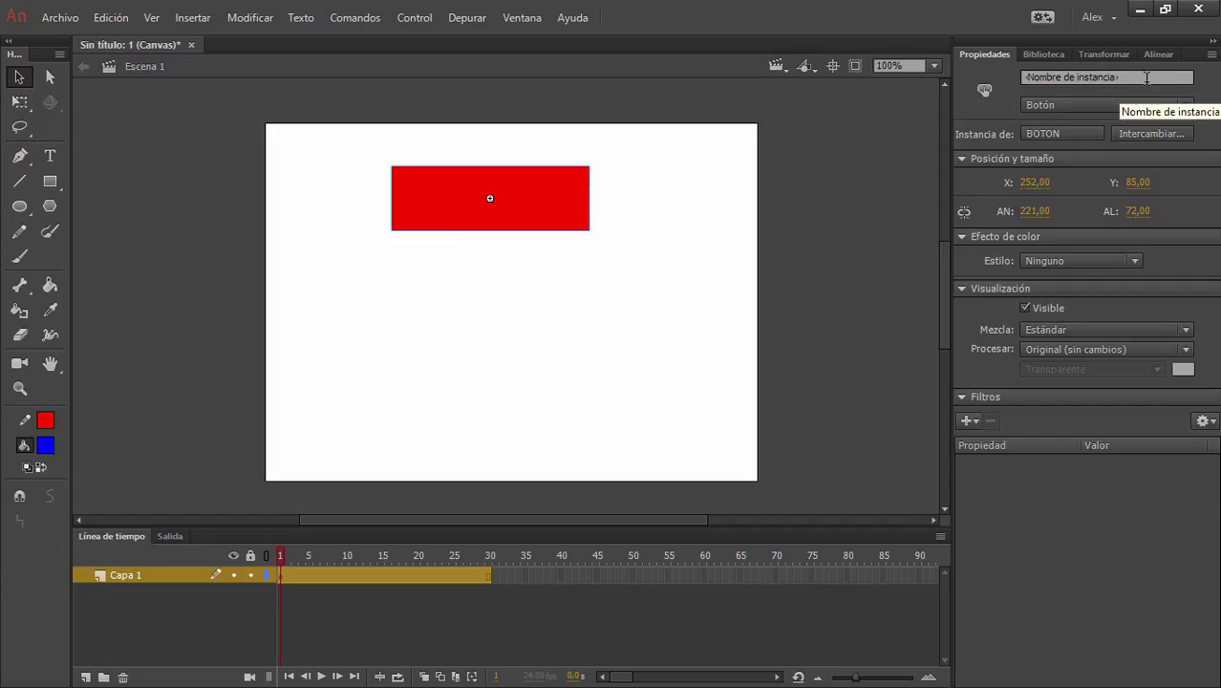
pyautogui.click(1108, 77)
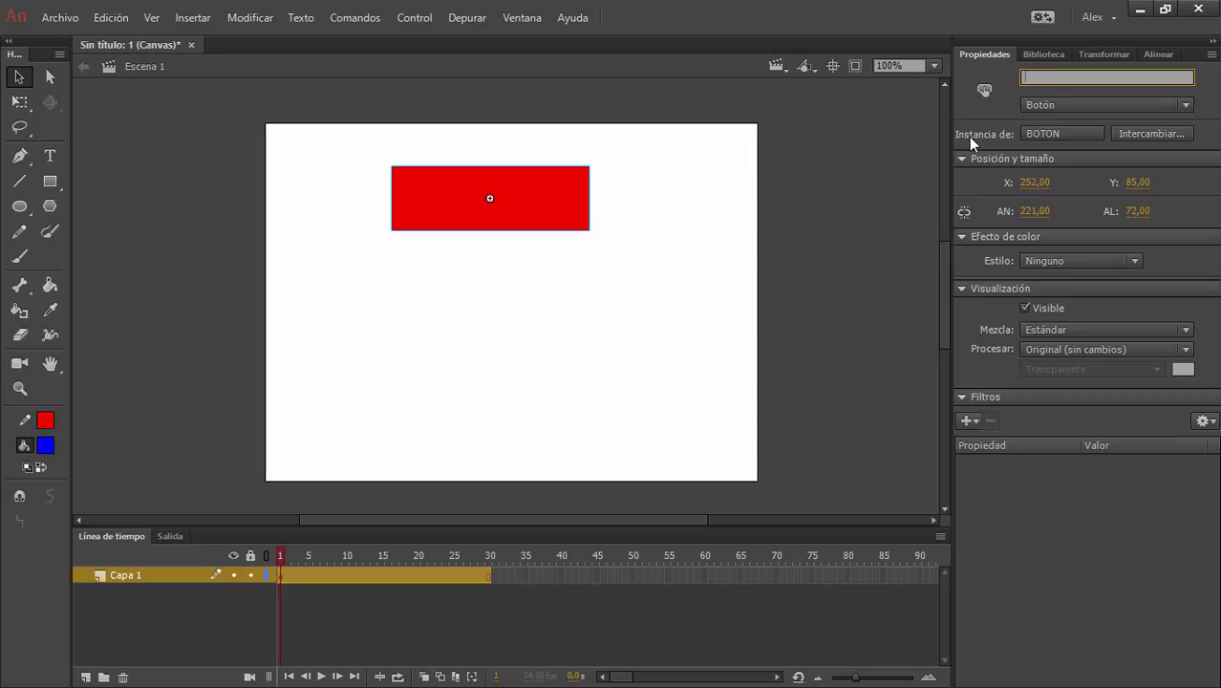
pyautogui.write('INGRESAS')
# Look over the color effect styles, inspect the Reposo shape inside the BOTON symbol, and return to Escena 1.
pyautogui.click(1133, 261)
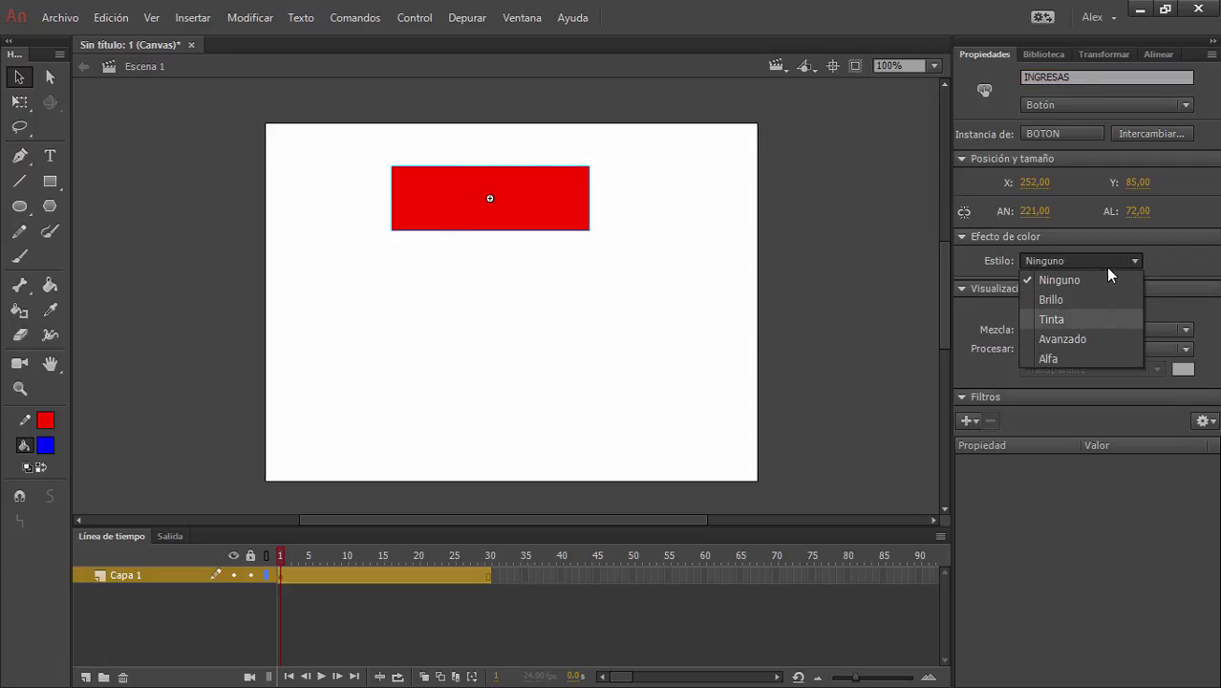
pyautogui.click(1134, 260)
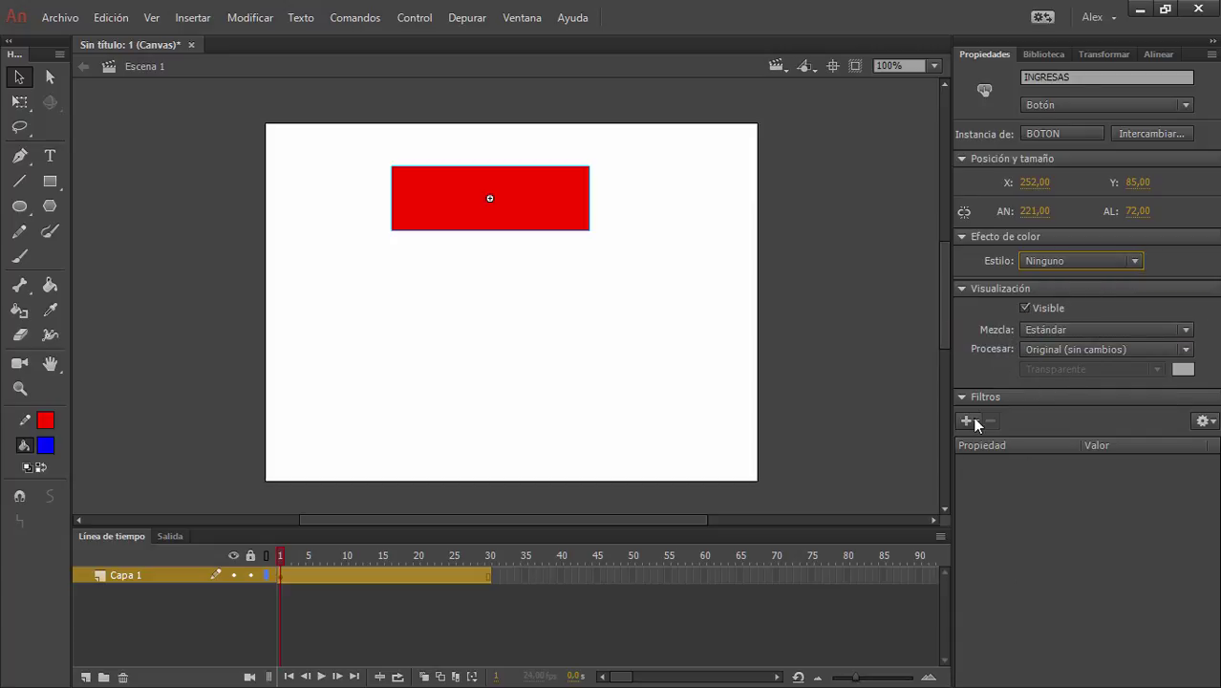
pyautogui.doubleClick(551, 209)
pyautogui.click(291, 577)
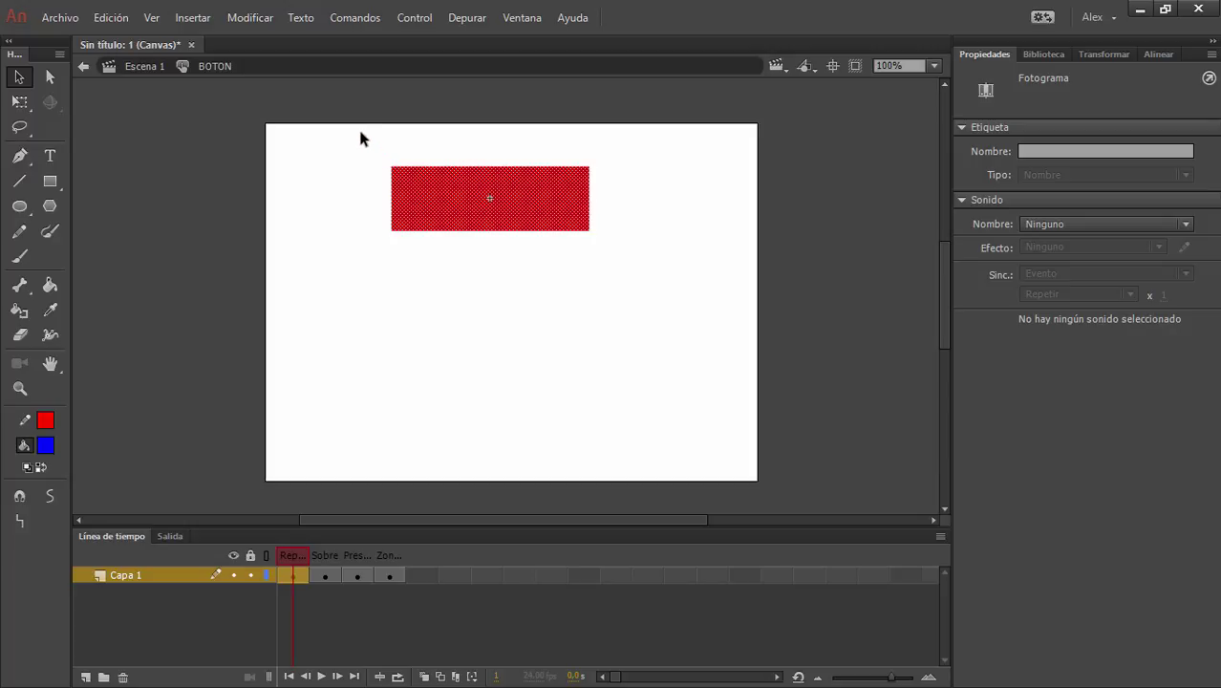
pyautogui.click(564, 218)
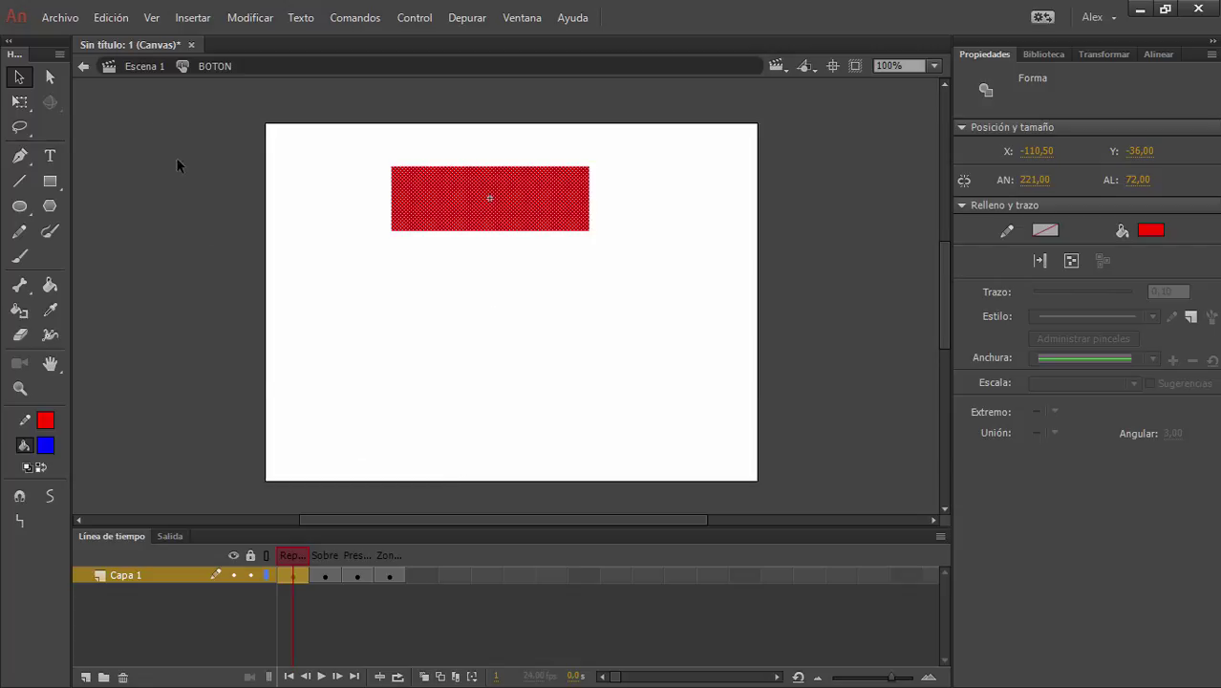
pyautogui.click(83, 66)
# Move the INGRESAS button near the stage's upper-left corner, at about X 123.5, Y 53.
pyautogui.click(502, 322)
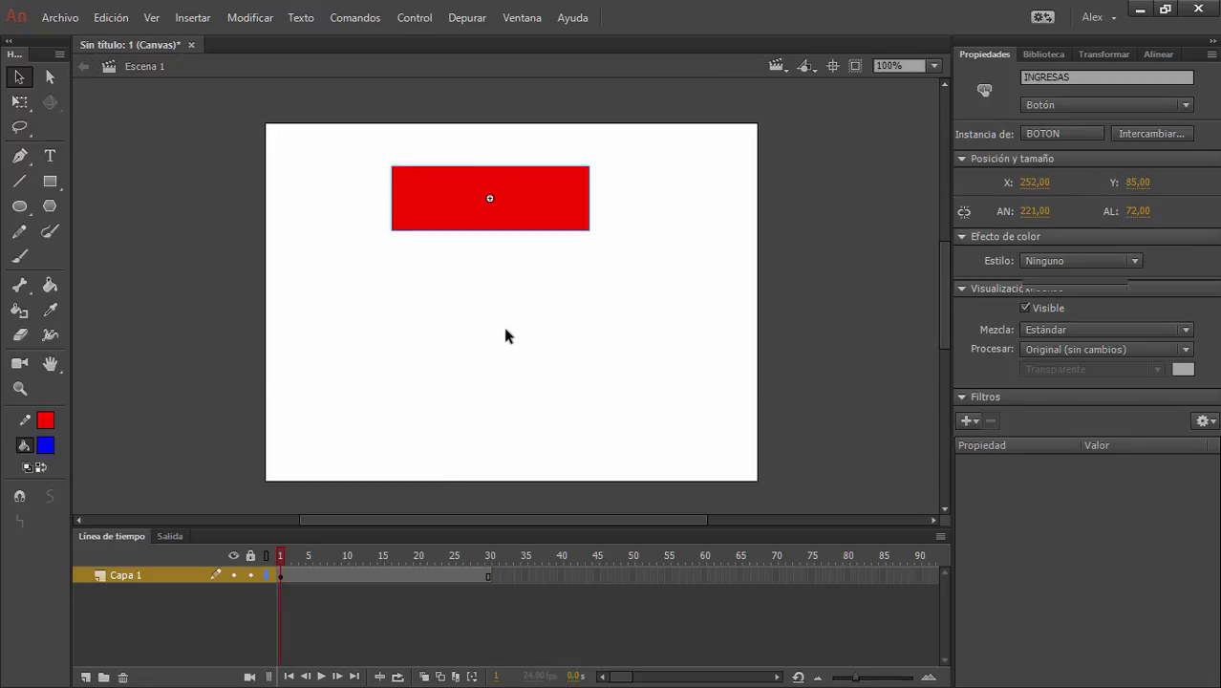
pyautogui.click(557, 207)
pyautogui.moveTo(566, 191); pyautogui.dragTo(418, 167)
# Place a Button user interface component on the stage at about X 289, Y 252, and delete it.
pyautogui.click(514, 19)
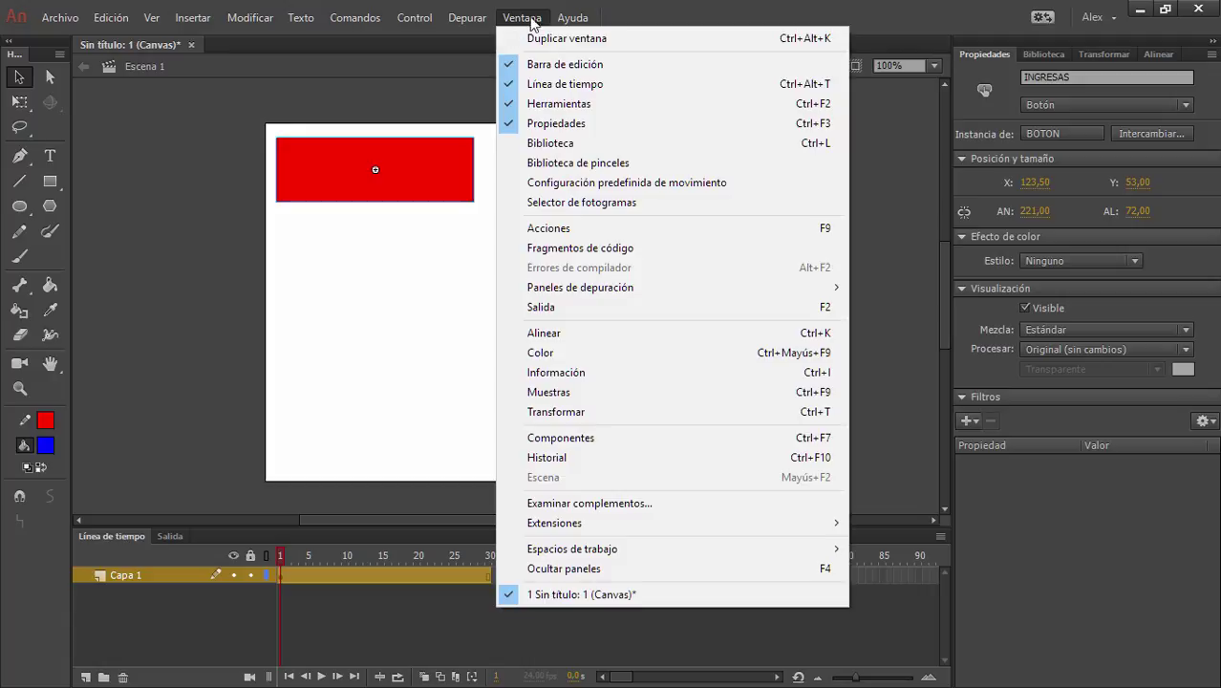
pyautogui.click(562, 437)
pyautogui.click(146, 187)
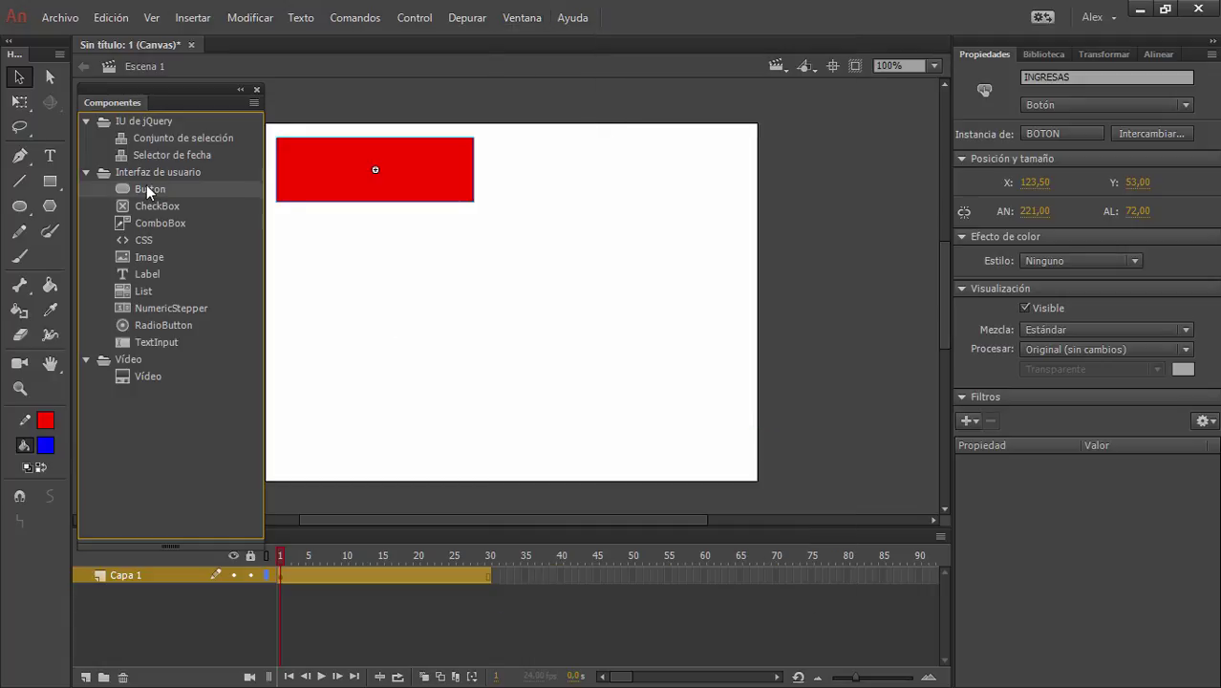
pyautogui.moveTo(152, 186); pyautogui.dragTo(566, 358)
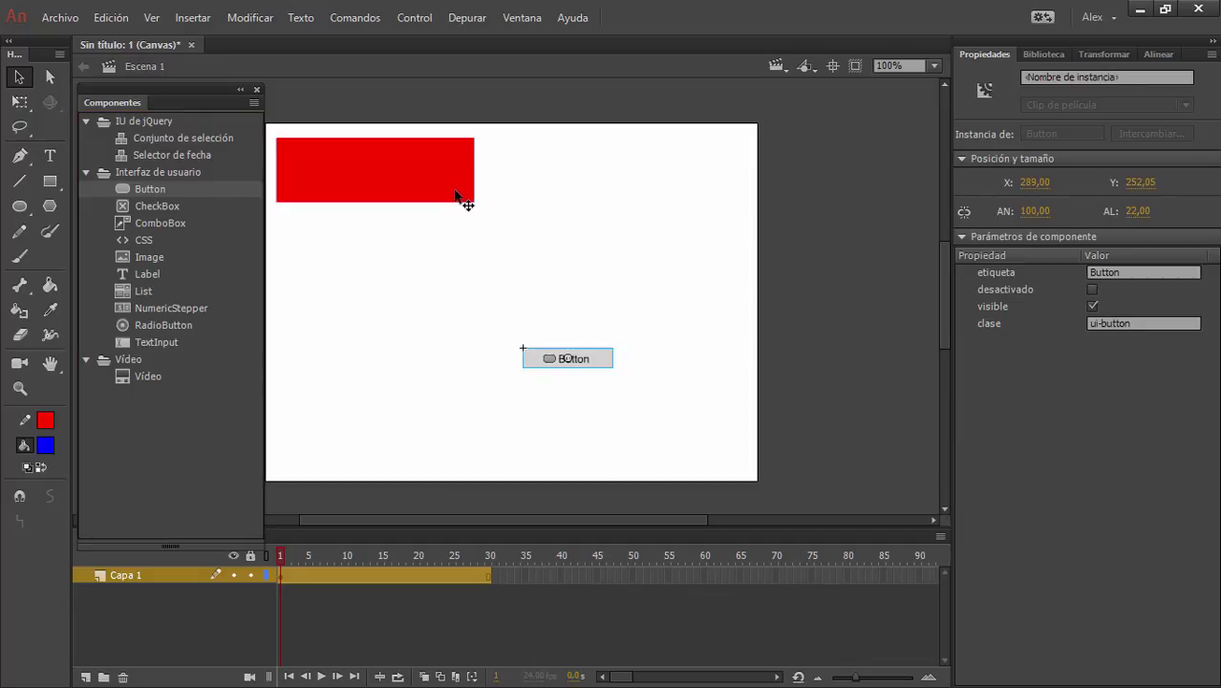
pyautogui.press('Delete')
# Place a Button component at about X 190, Y 189, compare it with the INGRESAS button, and delete it.
pyautogui.moveTo(145, 188); pyautogui.dragTo(481, 311)
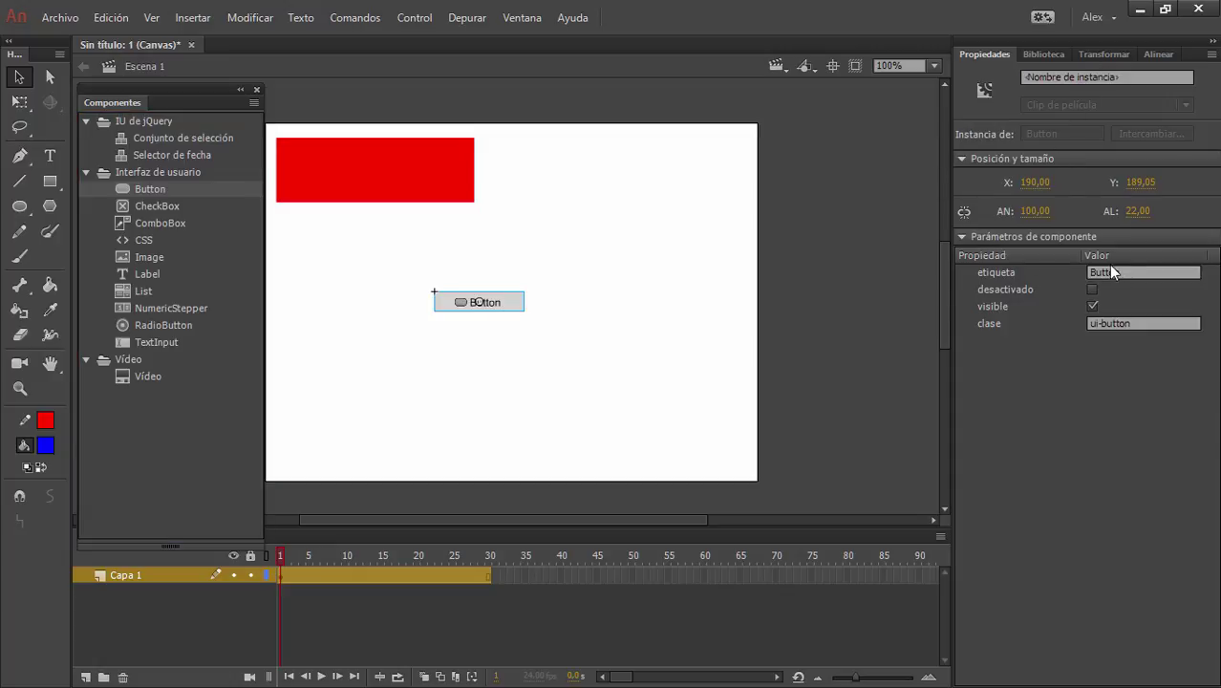
pyautogui.click(442, 191)
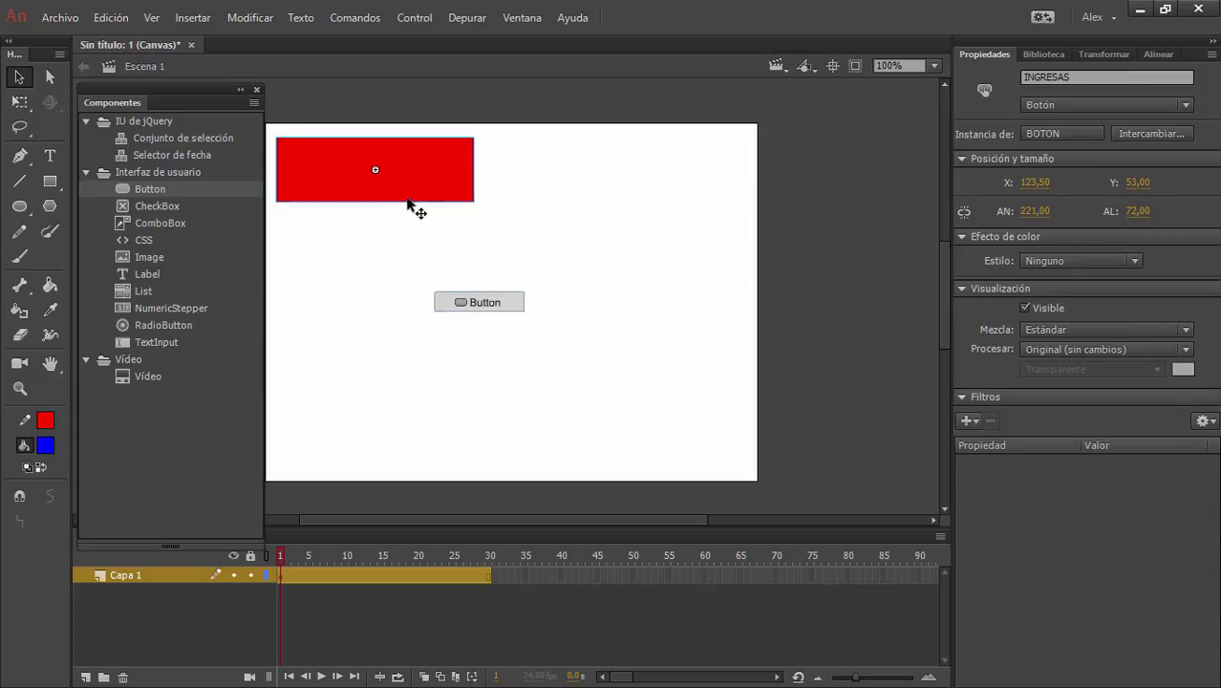
pyautogui.click(480, 302)
pyautogui.press('Delete')
pyautogui.click(444, 154)
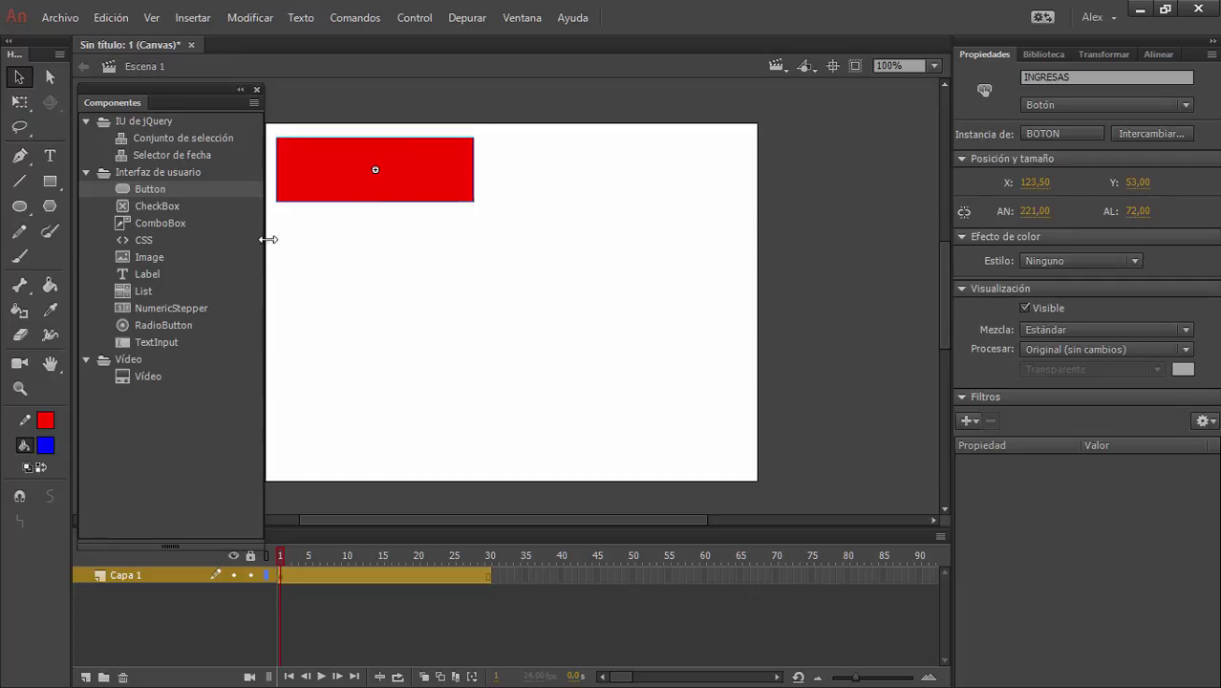
pyautogui.click(256, 89)
# Open the Actions editor for frame 1 of Capa 1 and bring up the code snippets over it.
pyautogui.click(517, 21)
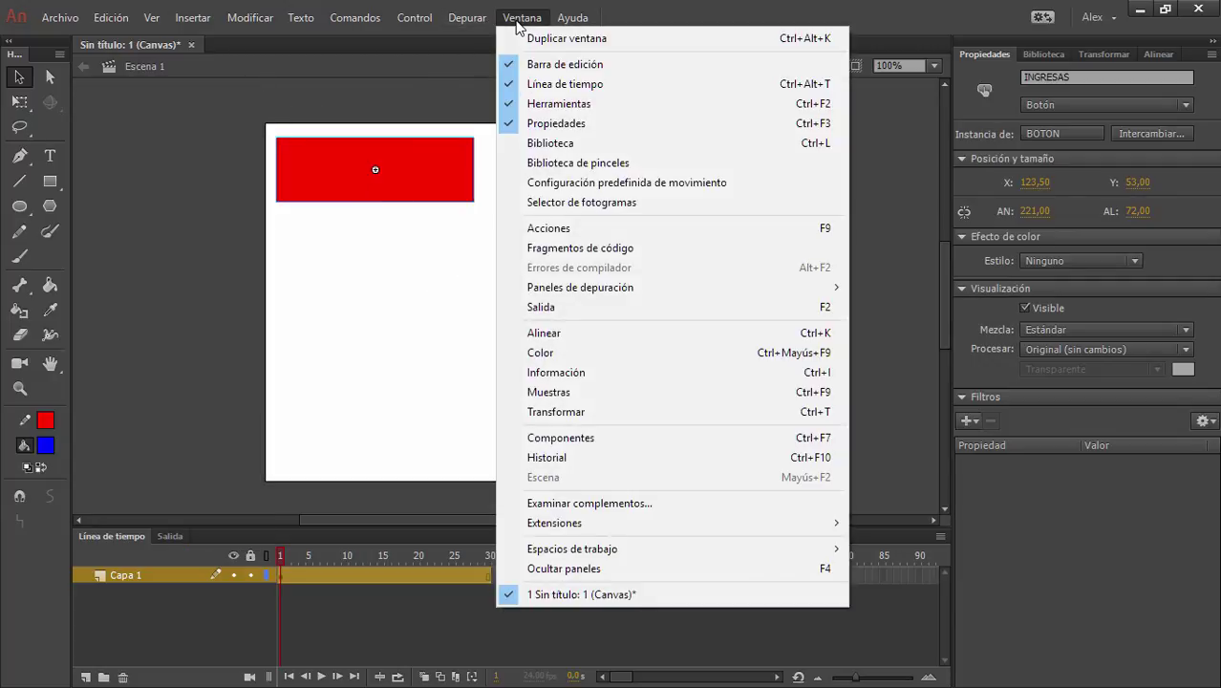
pyautogui.click(613, 234)
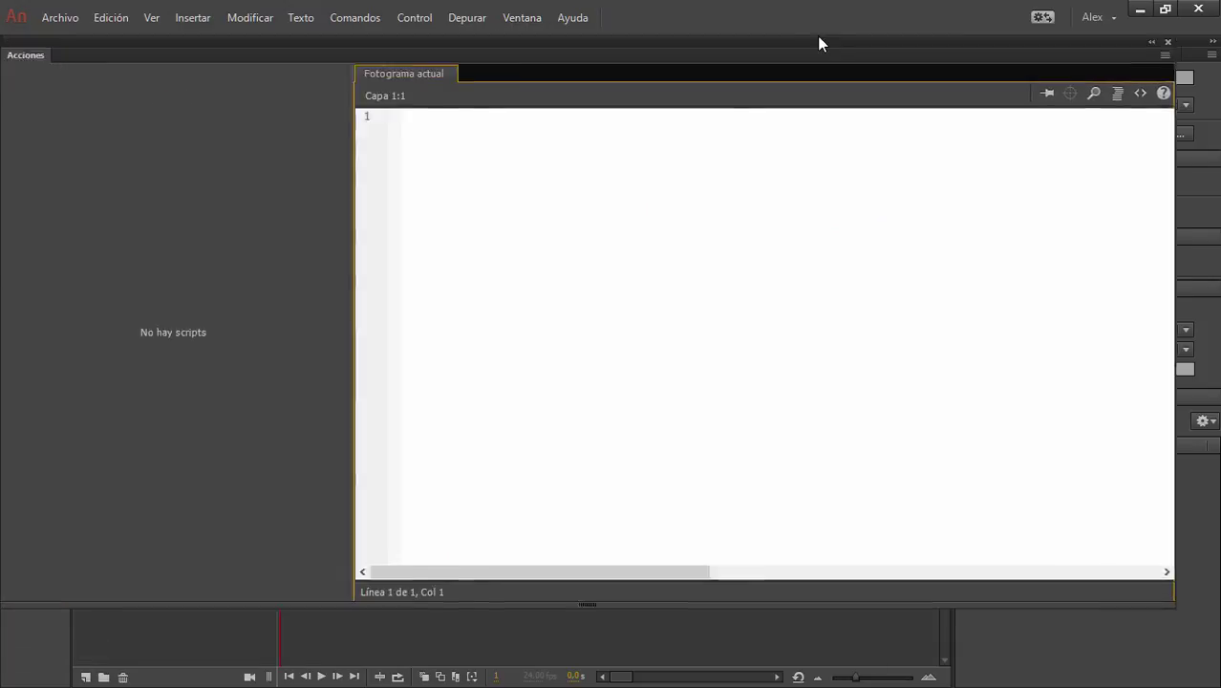
pyautogui.moveTo(818, 41); pyautogui.dragTo(791, 110)
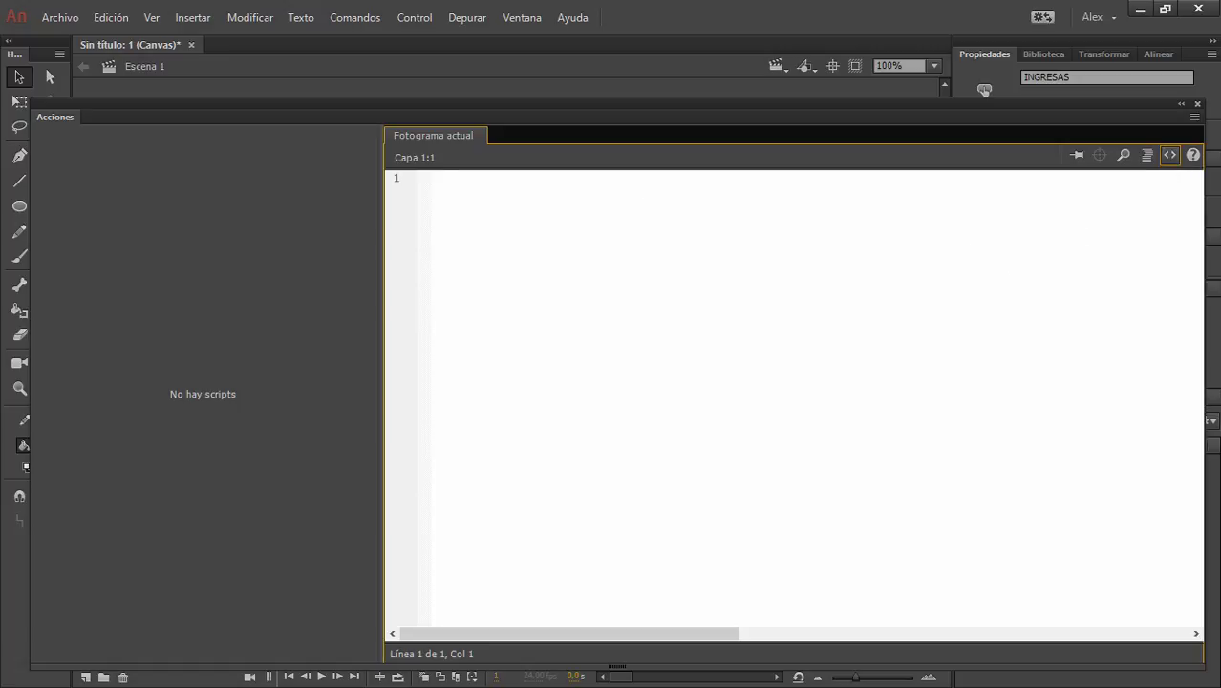
pyautogui.click(1169, 155)
pyautogui.moveTo(470, 90); pyautogui.dragTo(734, 207)
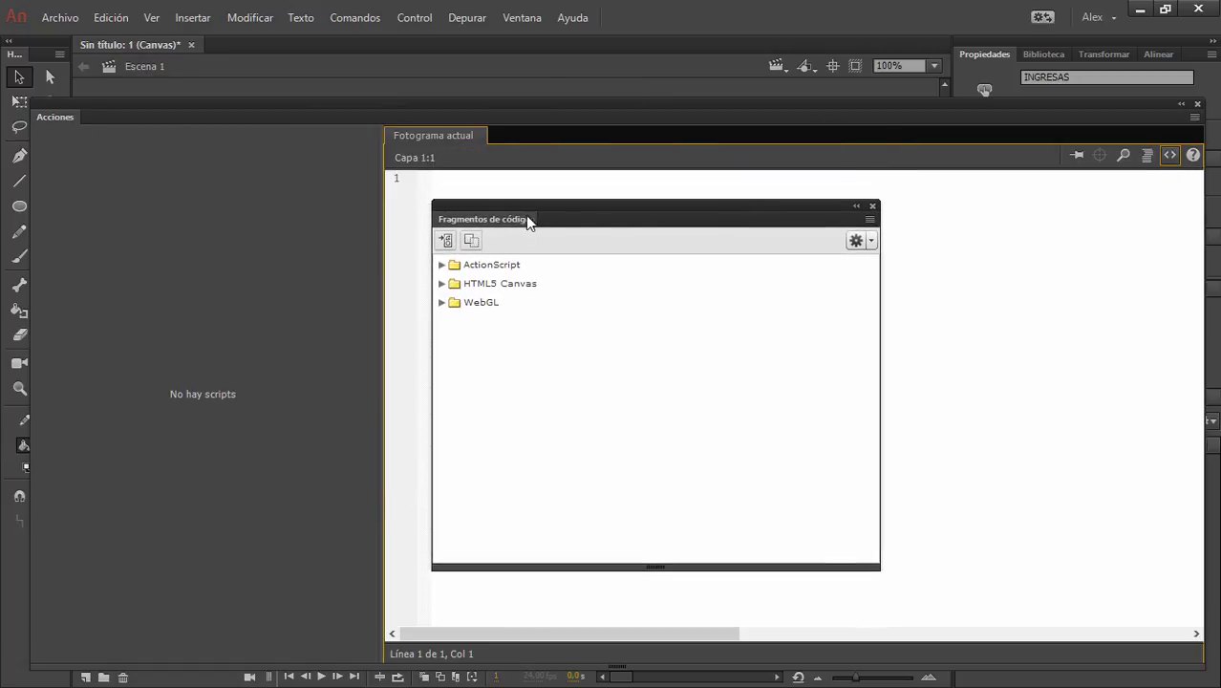
# Examine the ActionScript code snippets for actions and timeline navigation.
pyautogui.click(442, 266)
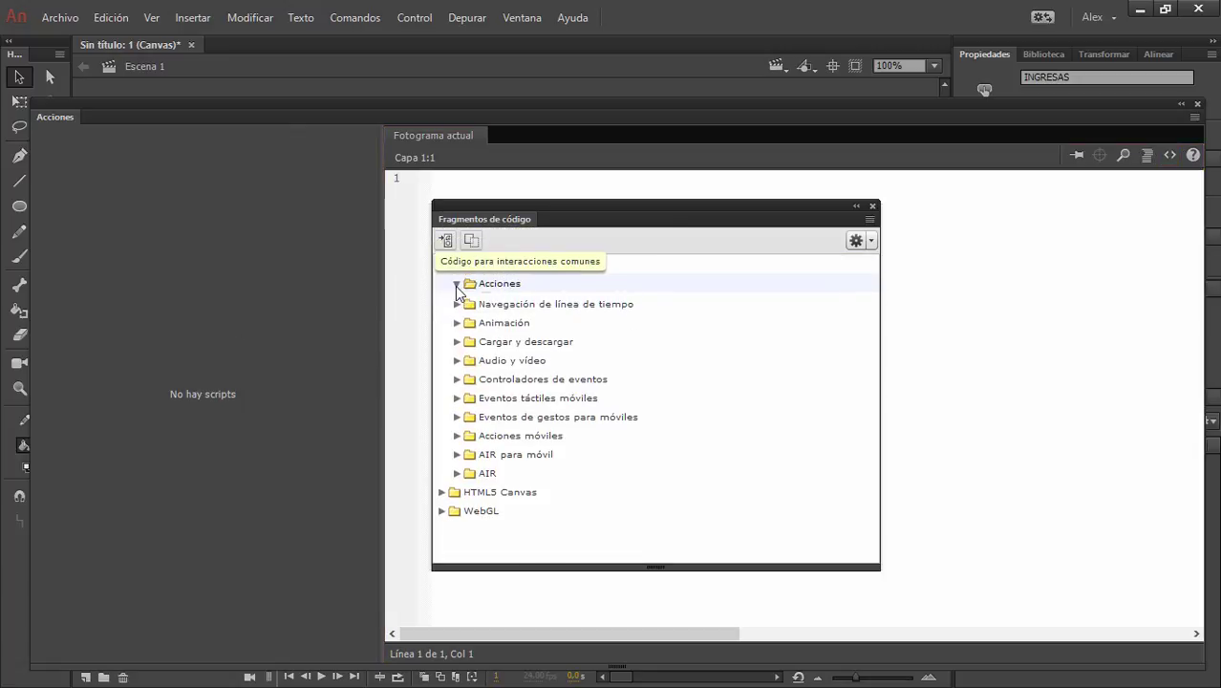
pyautogui.click(457, 283)
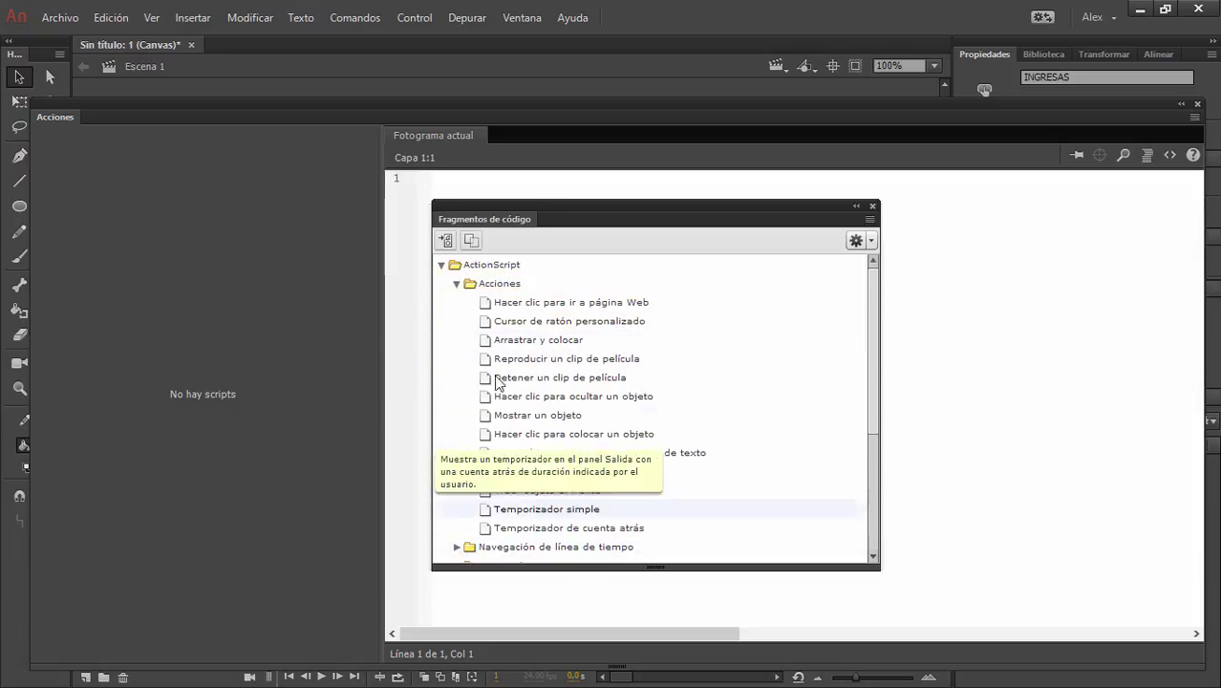
pyautogui.click(457, 282)
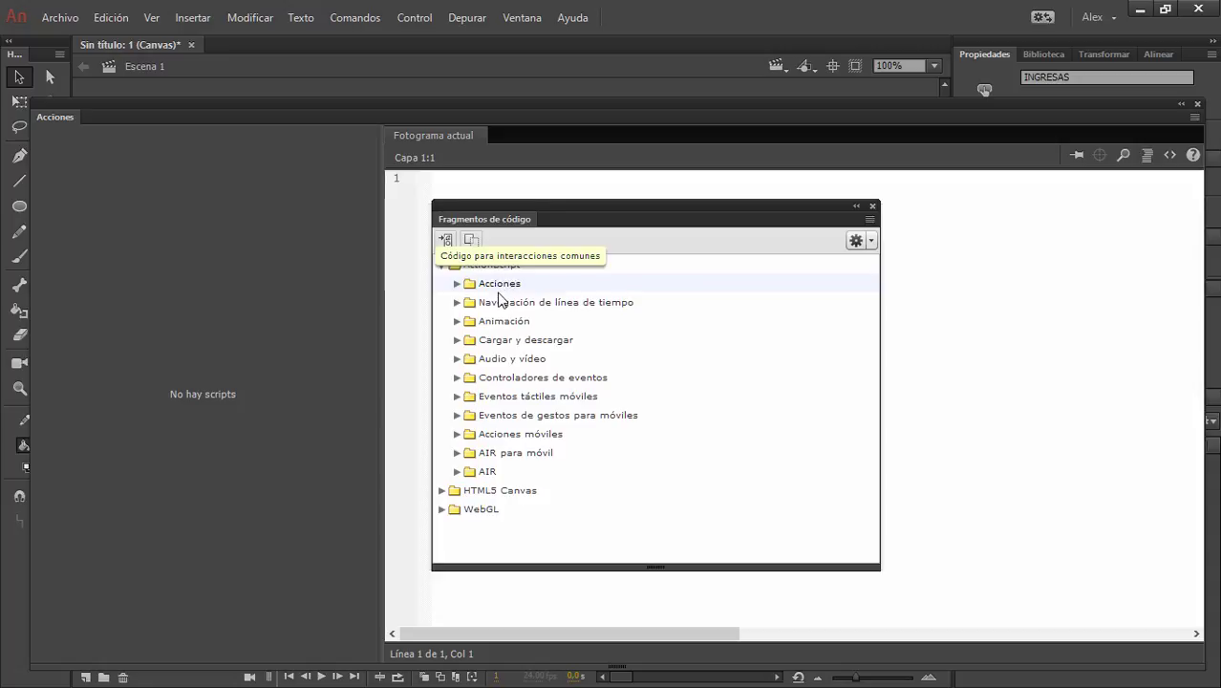
pyautogui.click(456, 303)
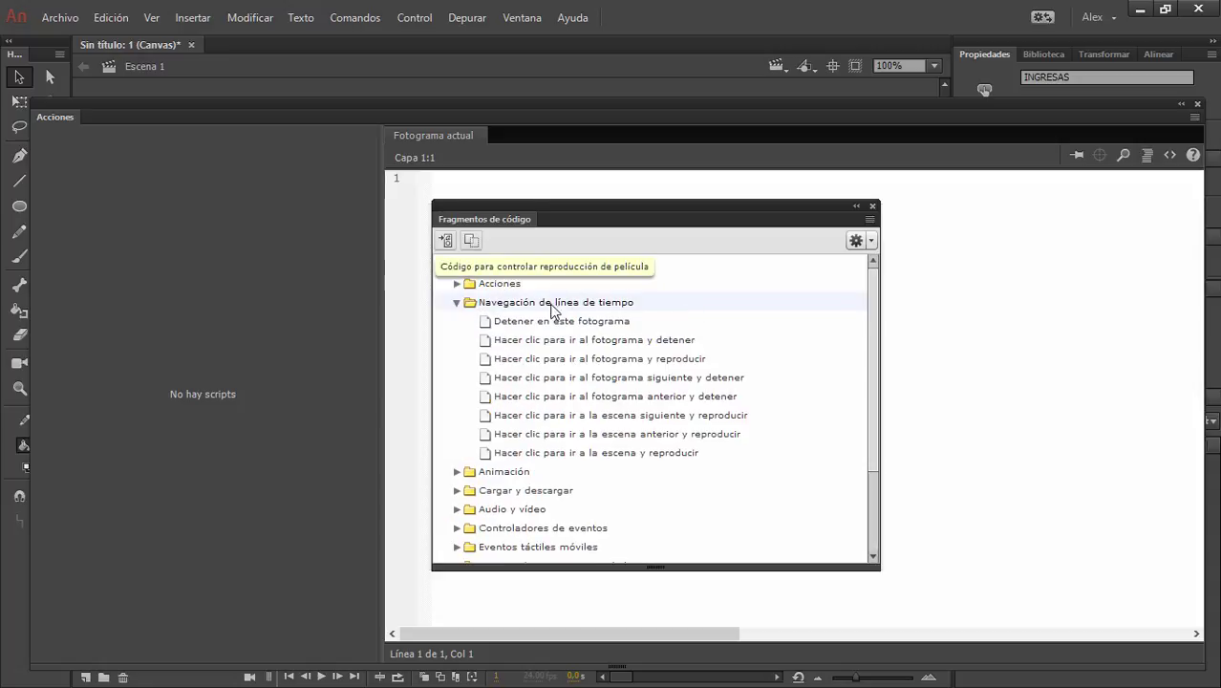
pyautogui.click(456, 302)
pyautogui.click(441, 266)
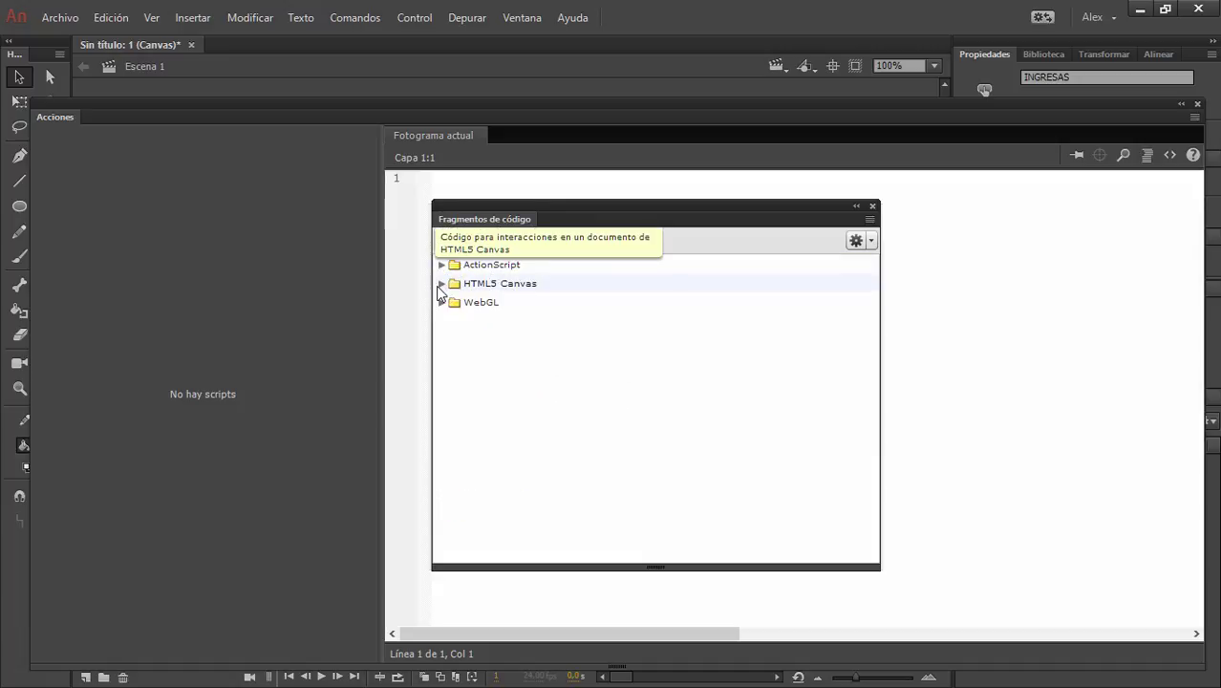
# Apply the HTML5 Canvas action snippet "Hacer clic para ir a página Web" to the INGRESAS button.
pyautogui.click(441, 285)
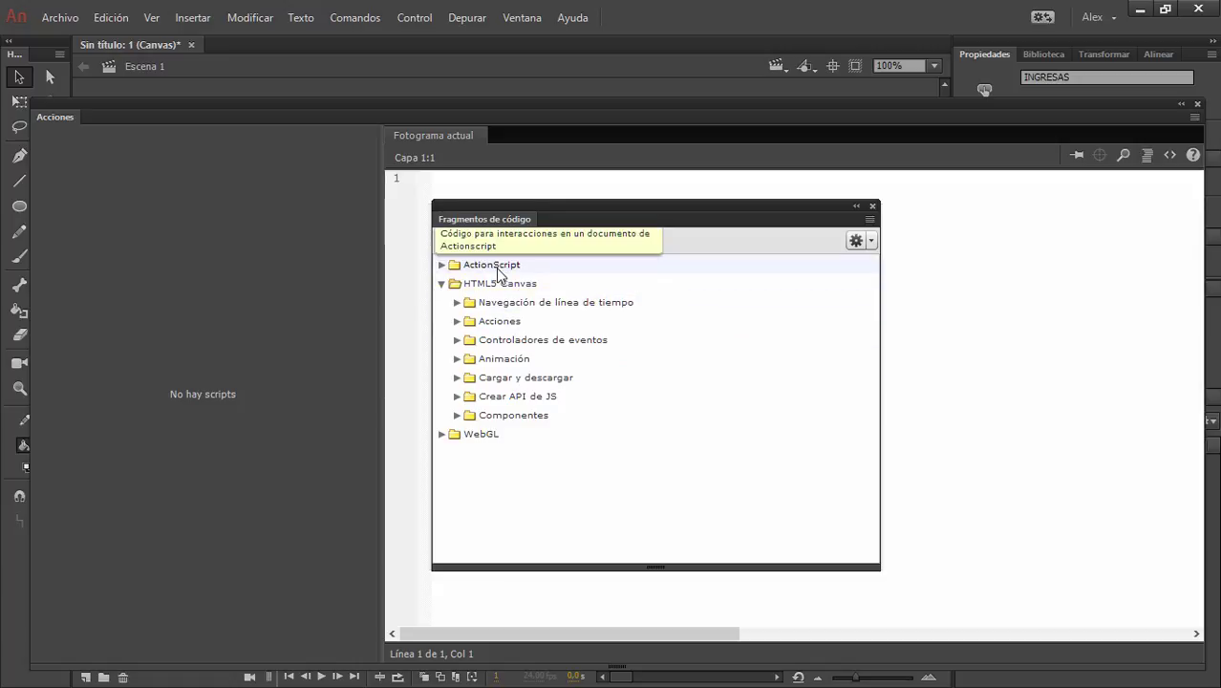
pyautogui.click(458, 302)
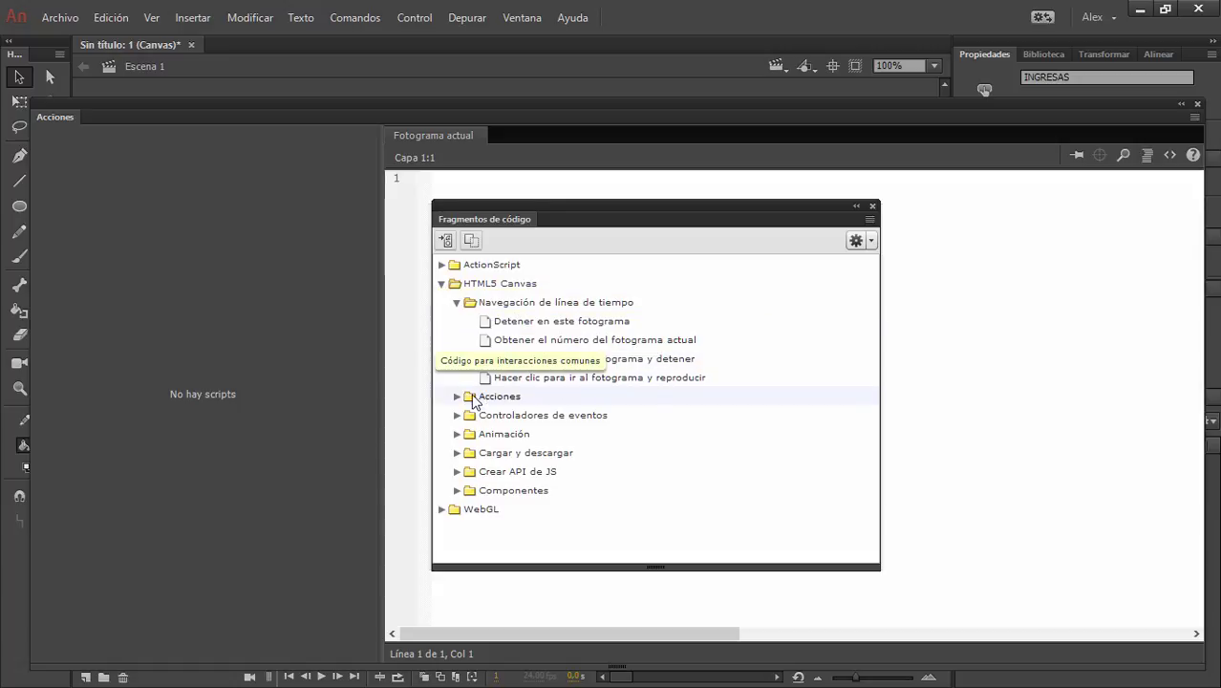
pyautogui.click(457, 303)
pyautogui.click(457, 323)
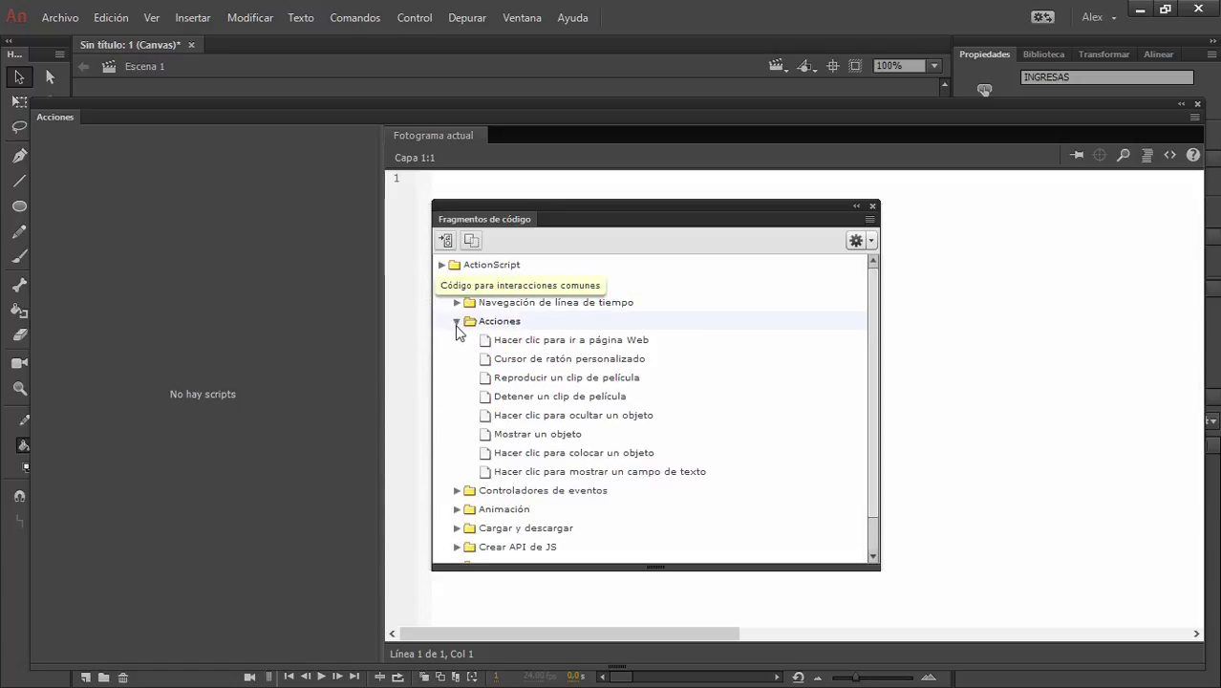
pyautogui.doubleClick(570, 342)
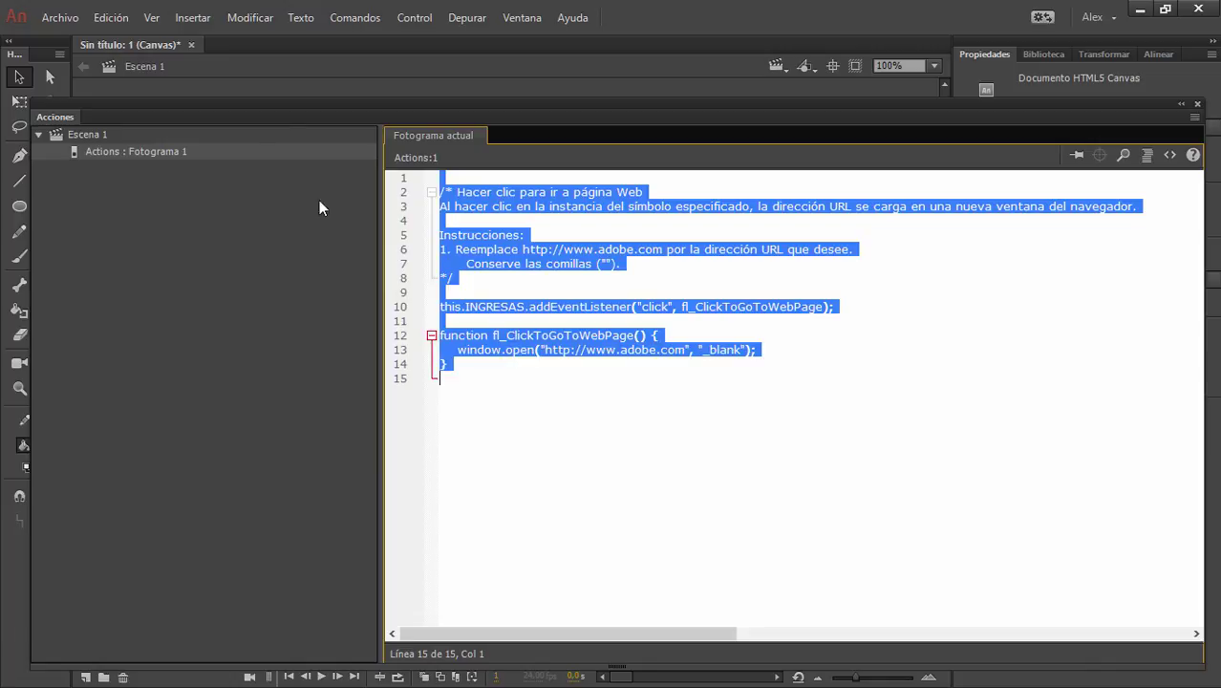
# Uncover the stage to check the INGRESAS button, and reopen the script on frame 1 of the Actions layer.
pyautogui.moveTo(258, 102); pyautogui.dragTo(357, 431)
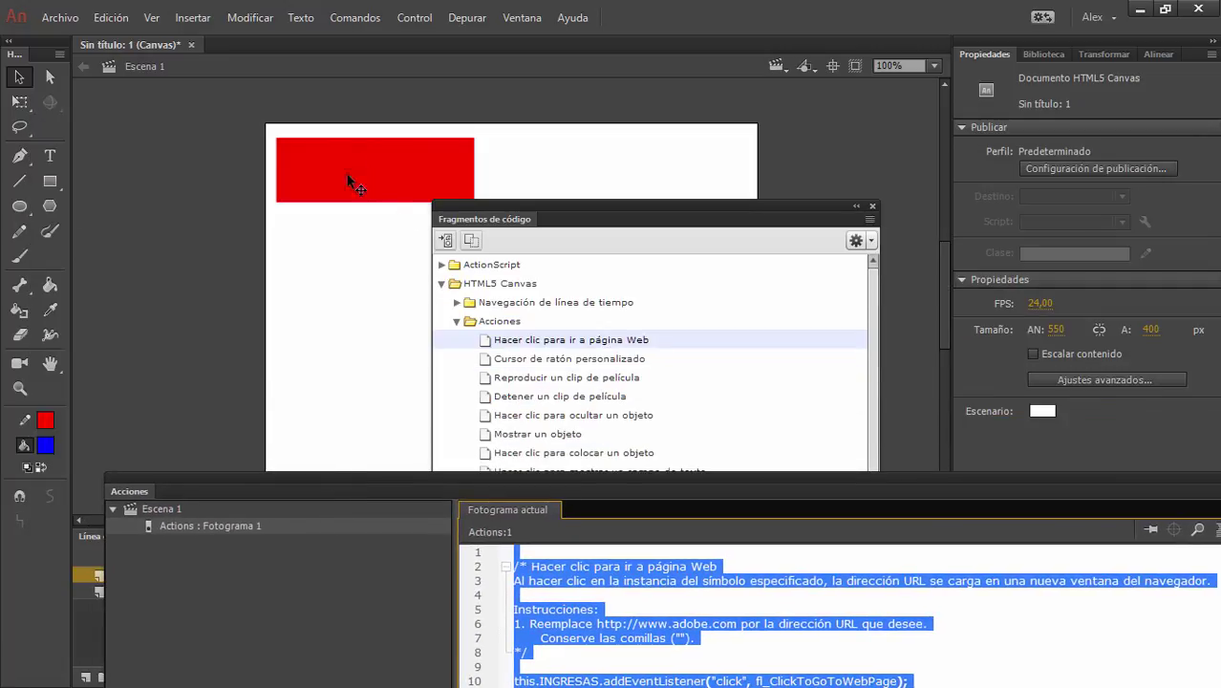
pyautogui.click(873, 207)
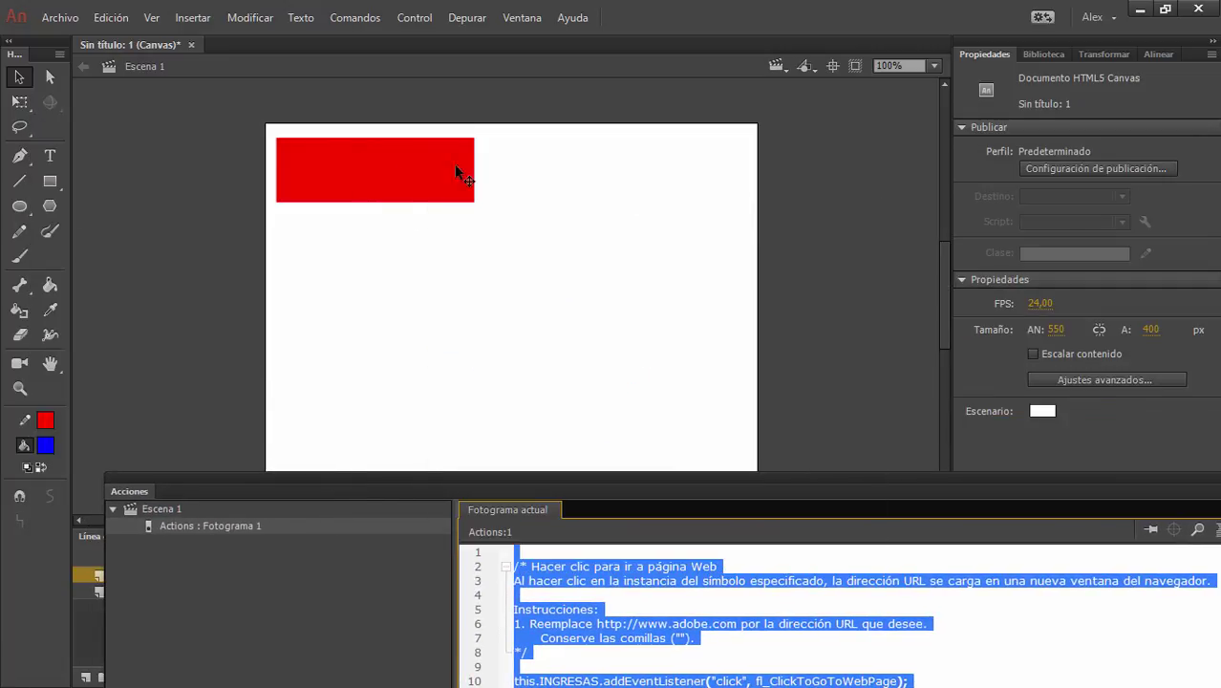
pyautogui.click(457, 172)
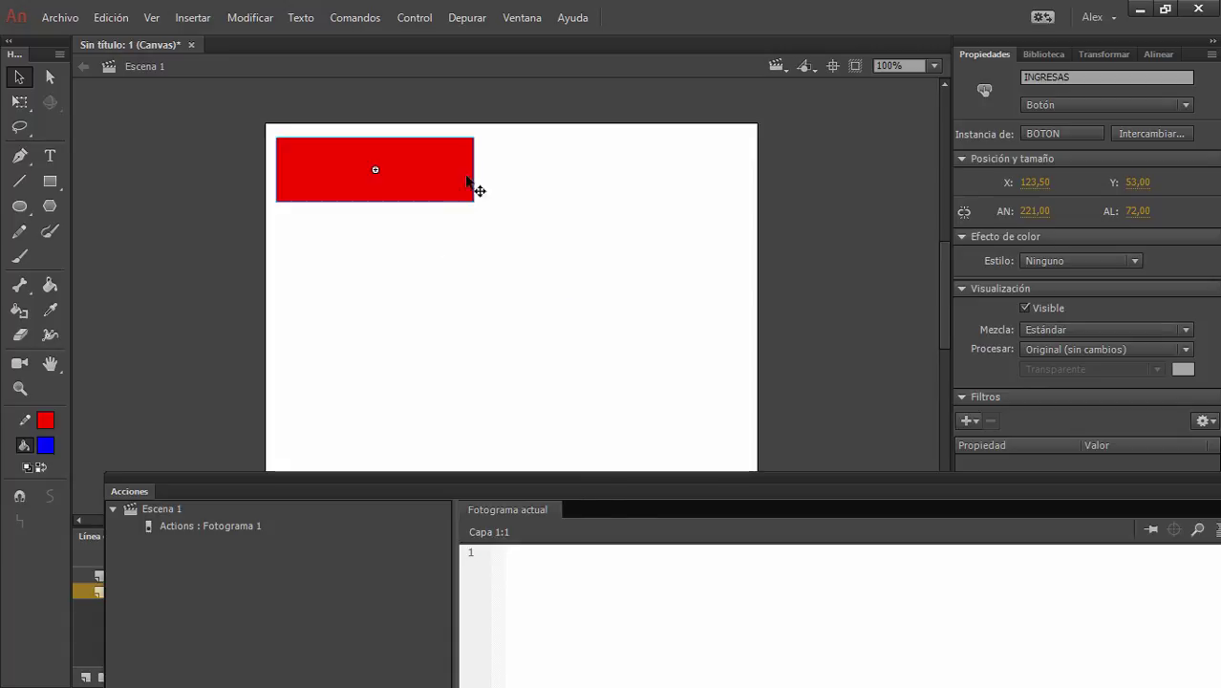
pyautogui.moveTo(620, 479); pyautogui.dragTo(459, 250)
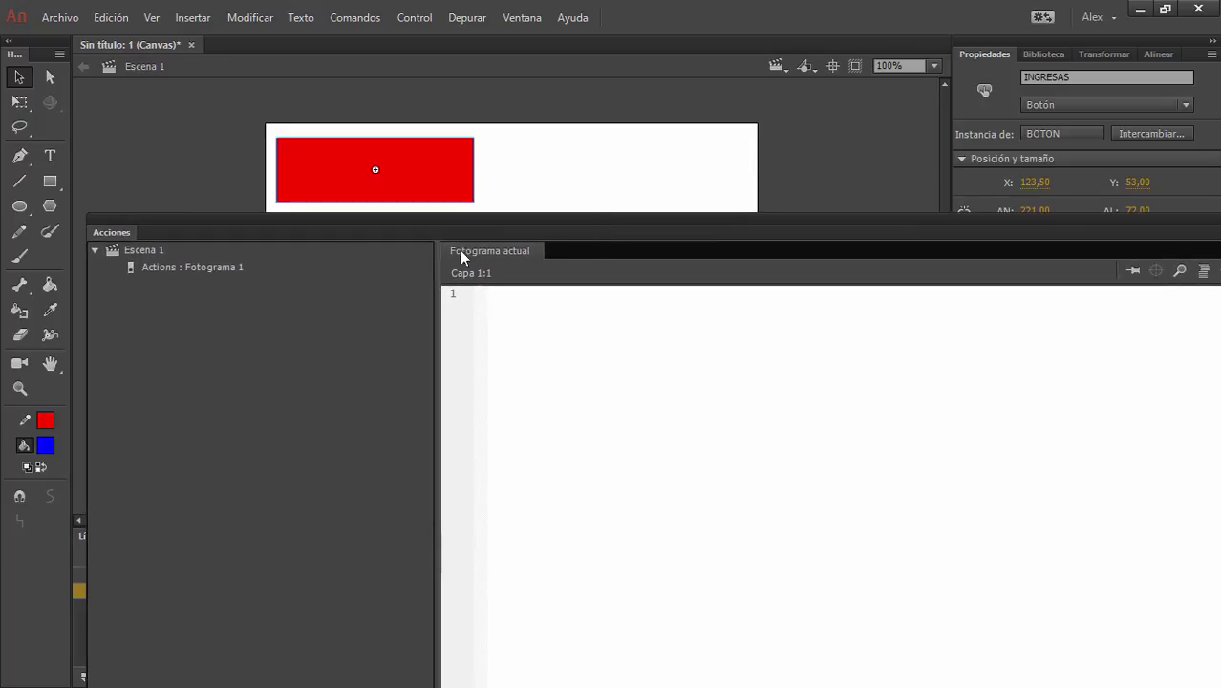
pyautogui.click(203, 269)
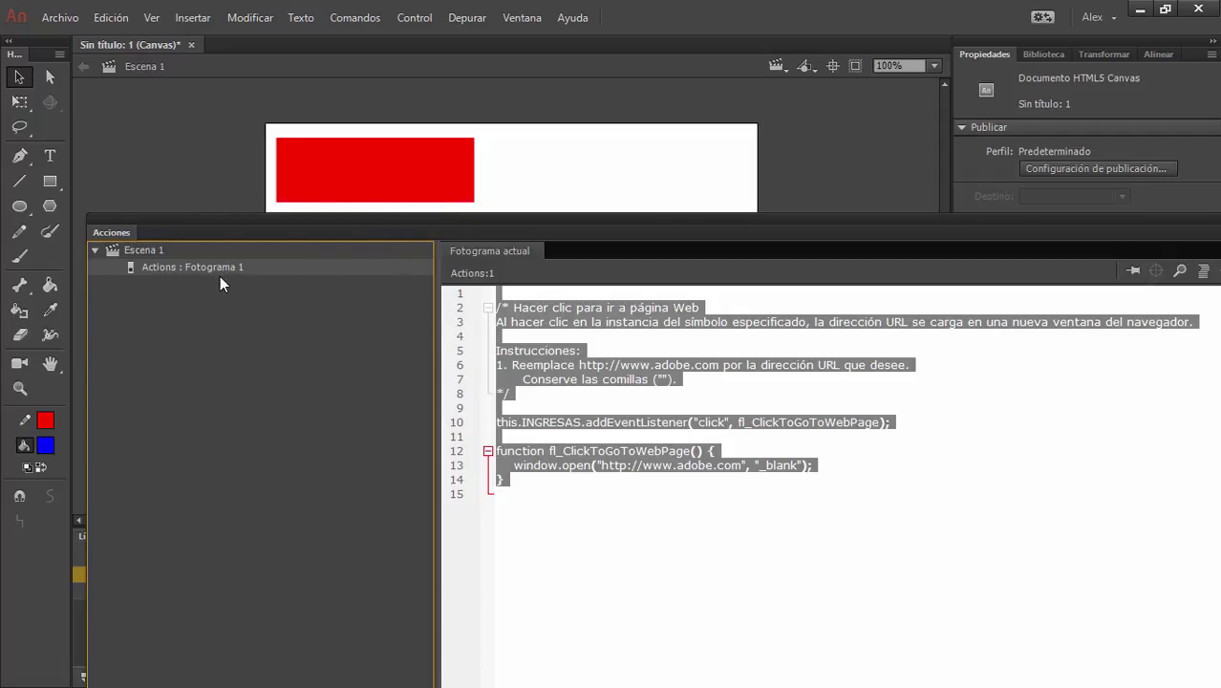
# Add the "Hacer clic para ir a página Web" snippet a second time to the frame 1 script.
pyautogui.click(435, 153)
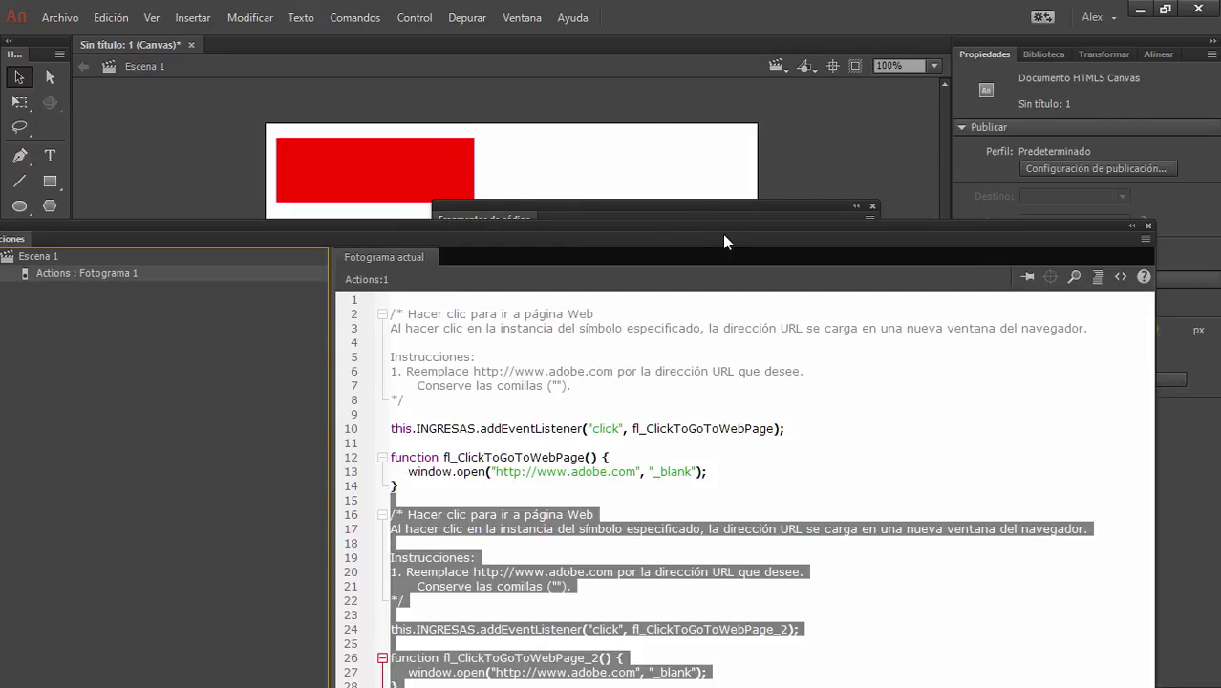
pyautogui.moveTo(722, 233); pyautogui.dragTo(742, 128)
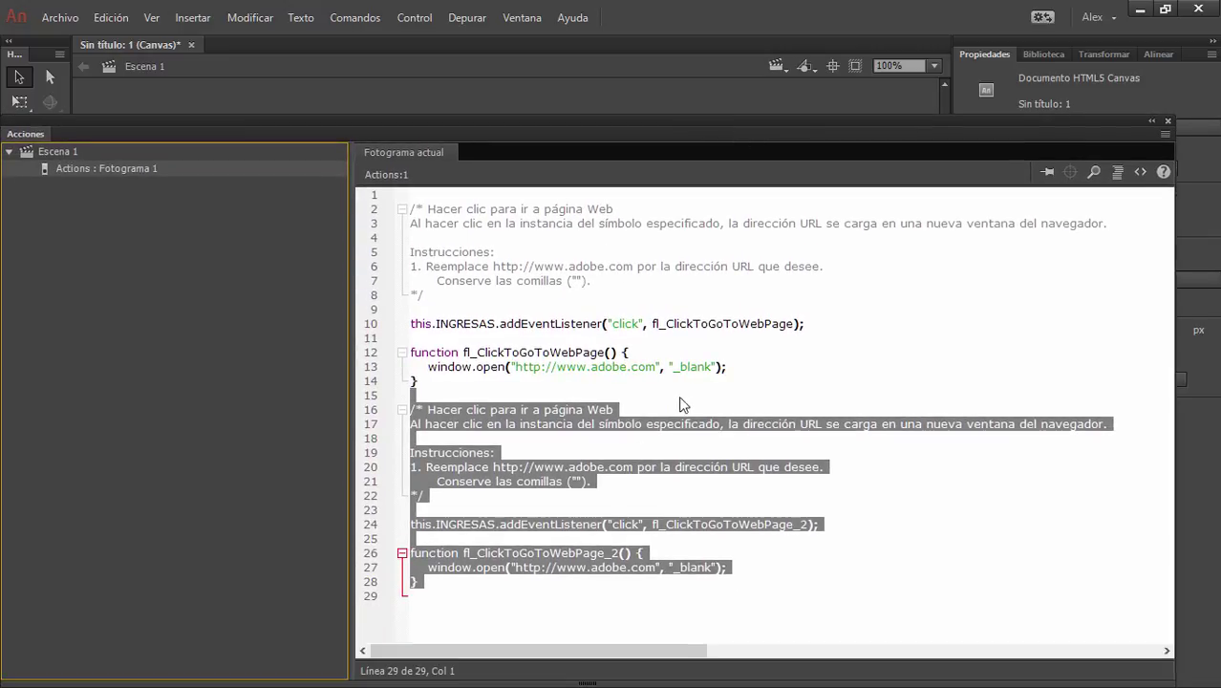
pyautogui.click(635, 380)
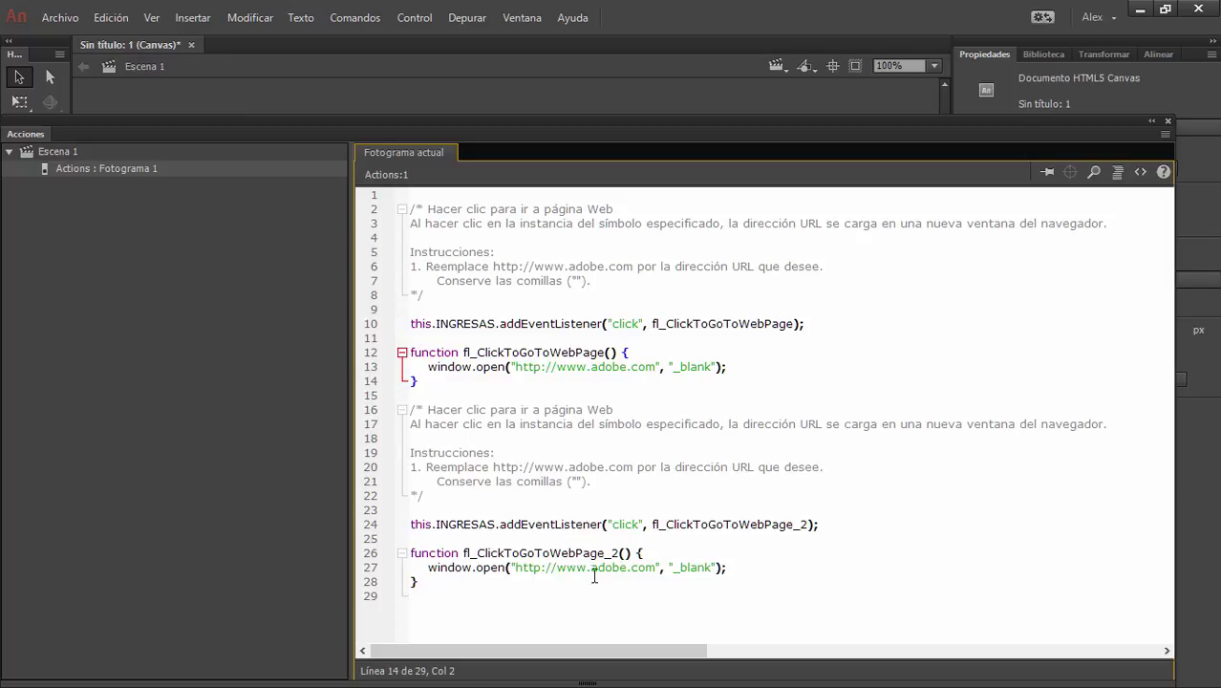
# Compare the instance name in the second event listener with the red button's instance name, and return to the frame 1 script.
pyautogui.moveTo(453, 600); pyautogui.dragTo(382, 253)
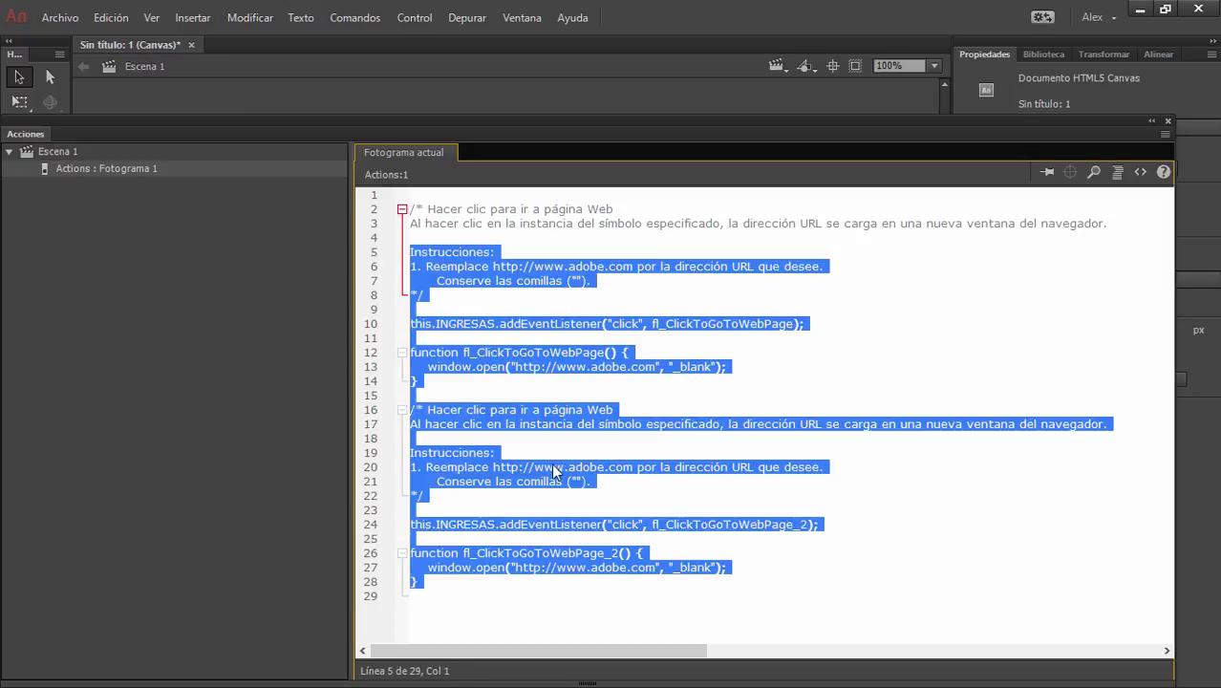
pyautogui.click(616, 513)
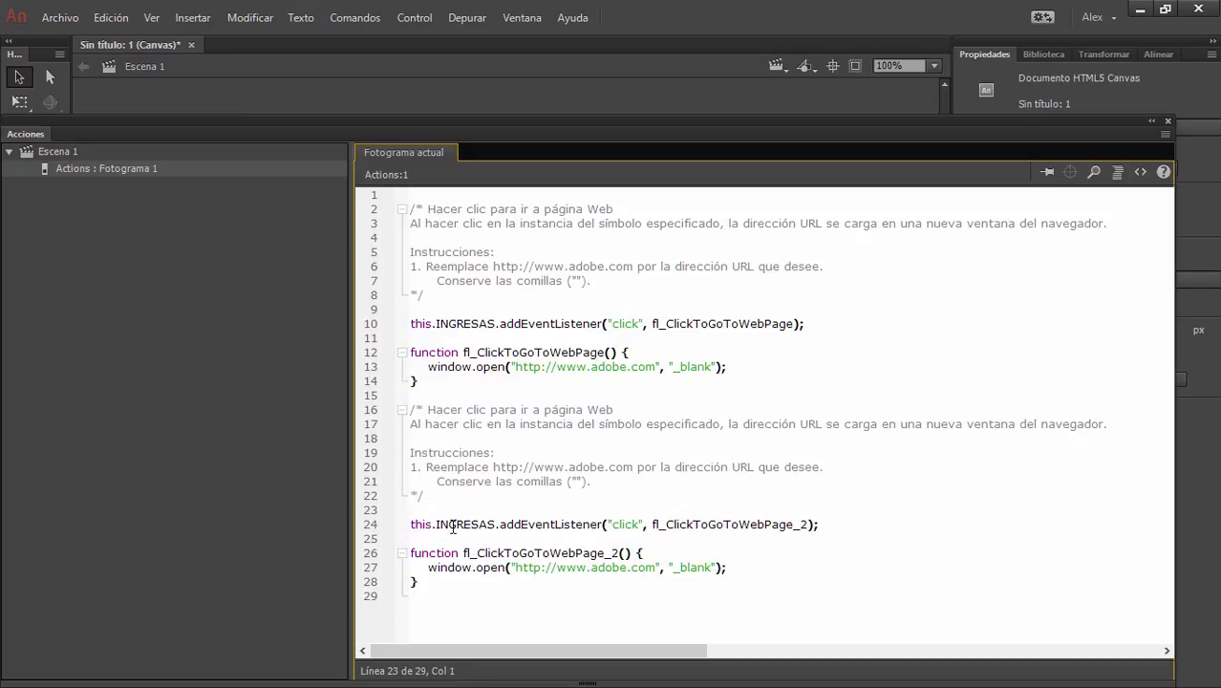
pyautogui.click(451, 526)
pyautogui.doubleClick(471, 524)
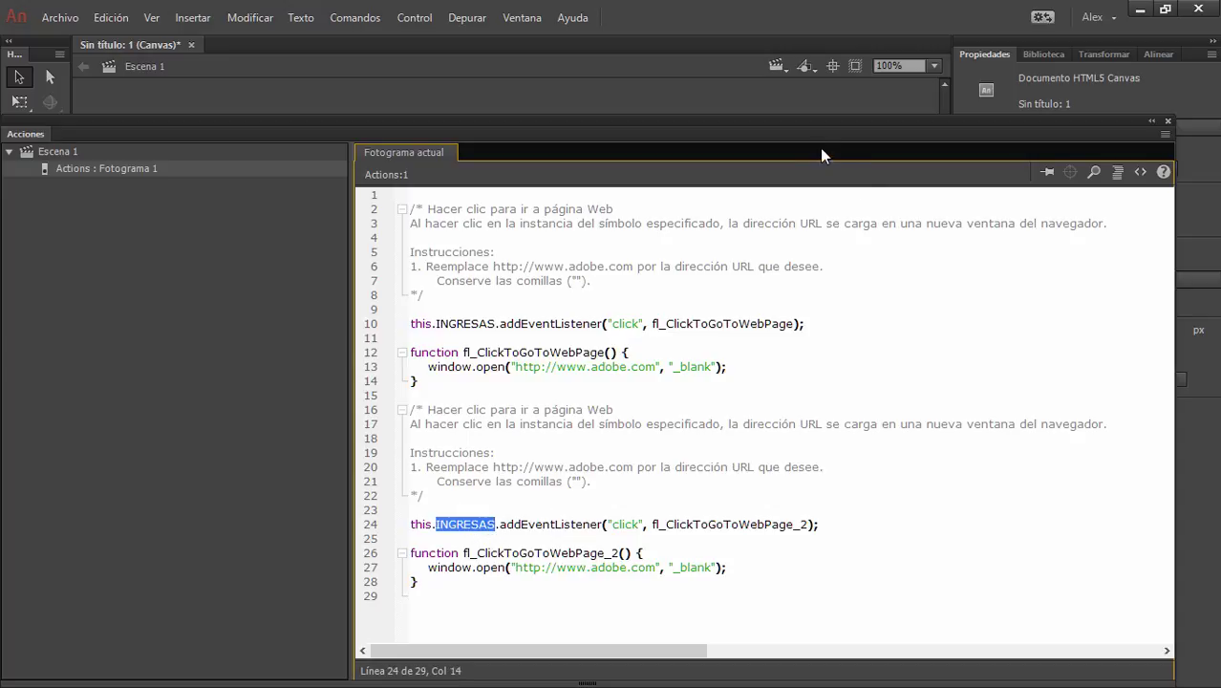
pyautogui.moveTo(810, 126); pyautogui.dragTo(807, 280)
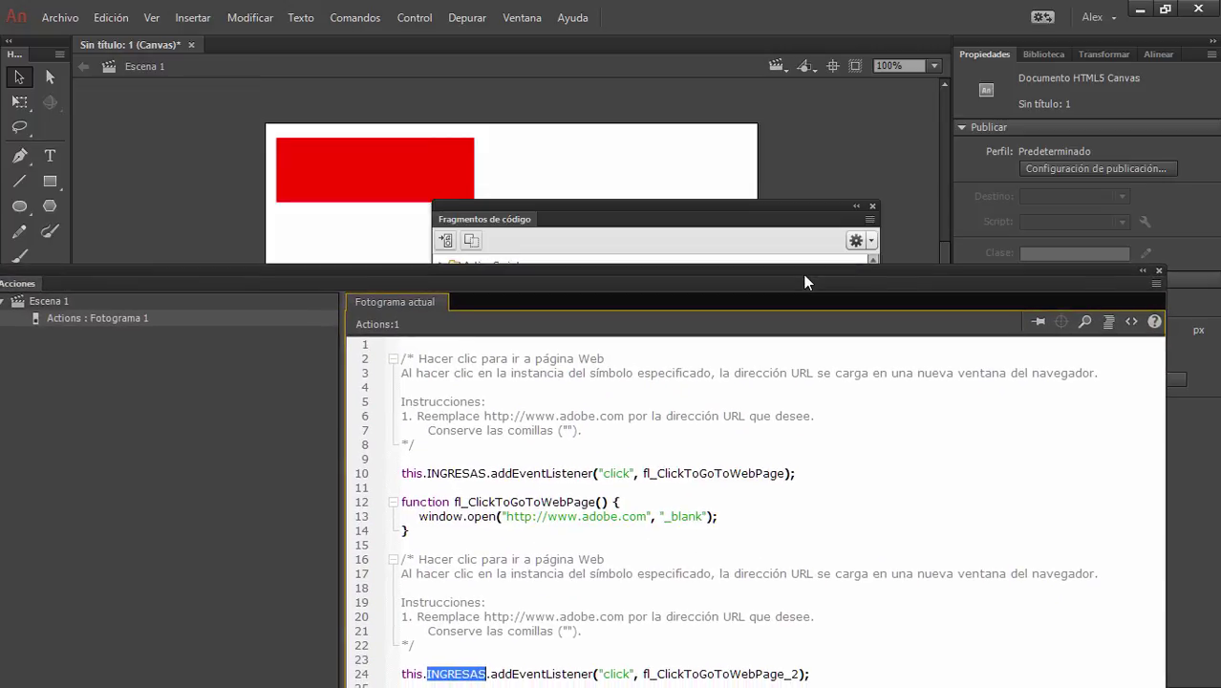
pyautogui.click(401, 177)
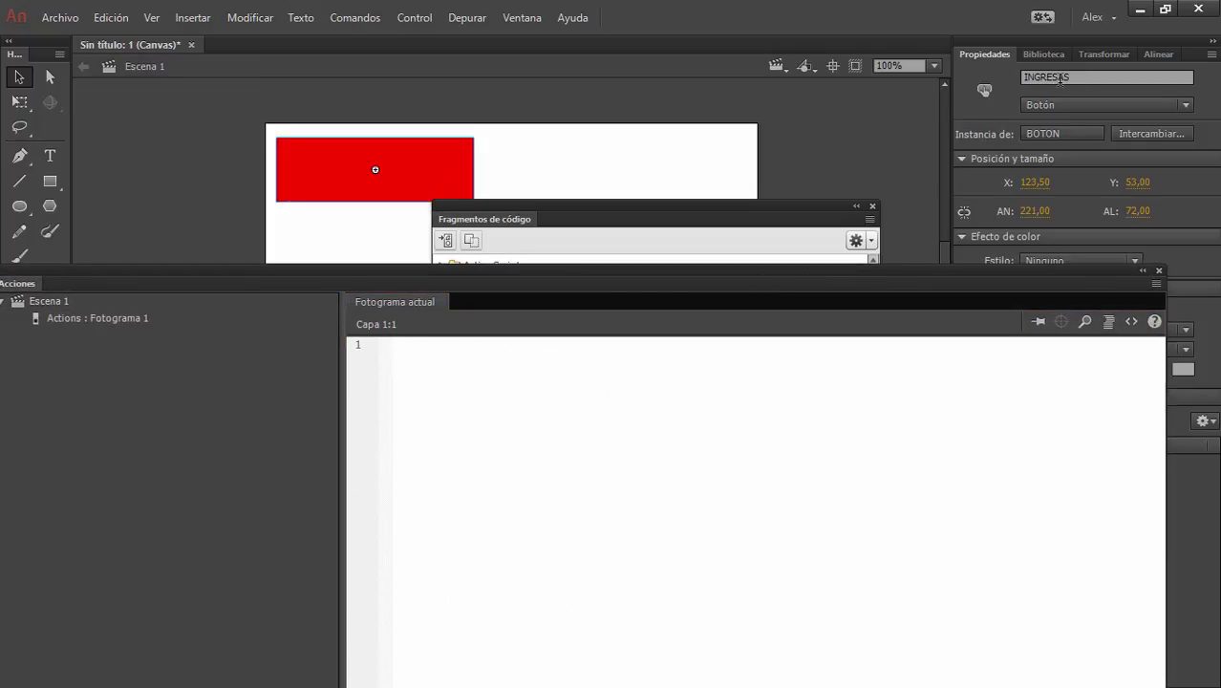
pyautogui.moveTo(788, 281); pyautogui.dragTo(829, 199)
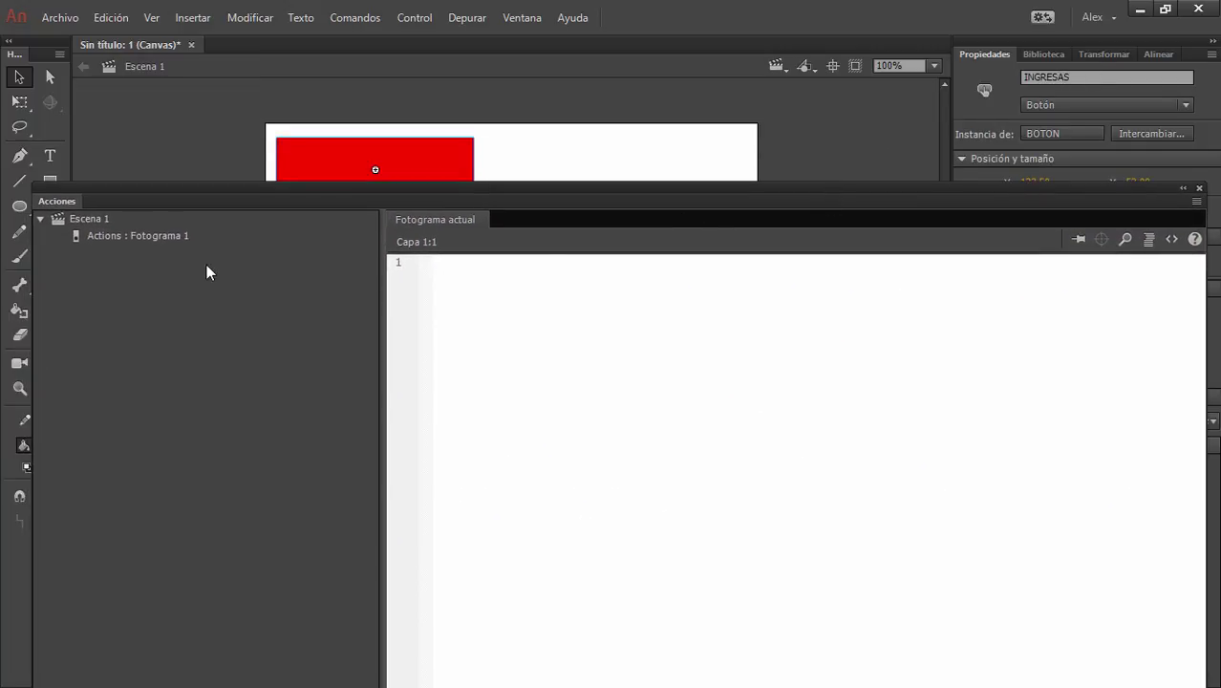
pyautogui.click(157, 237)
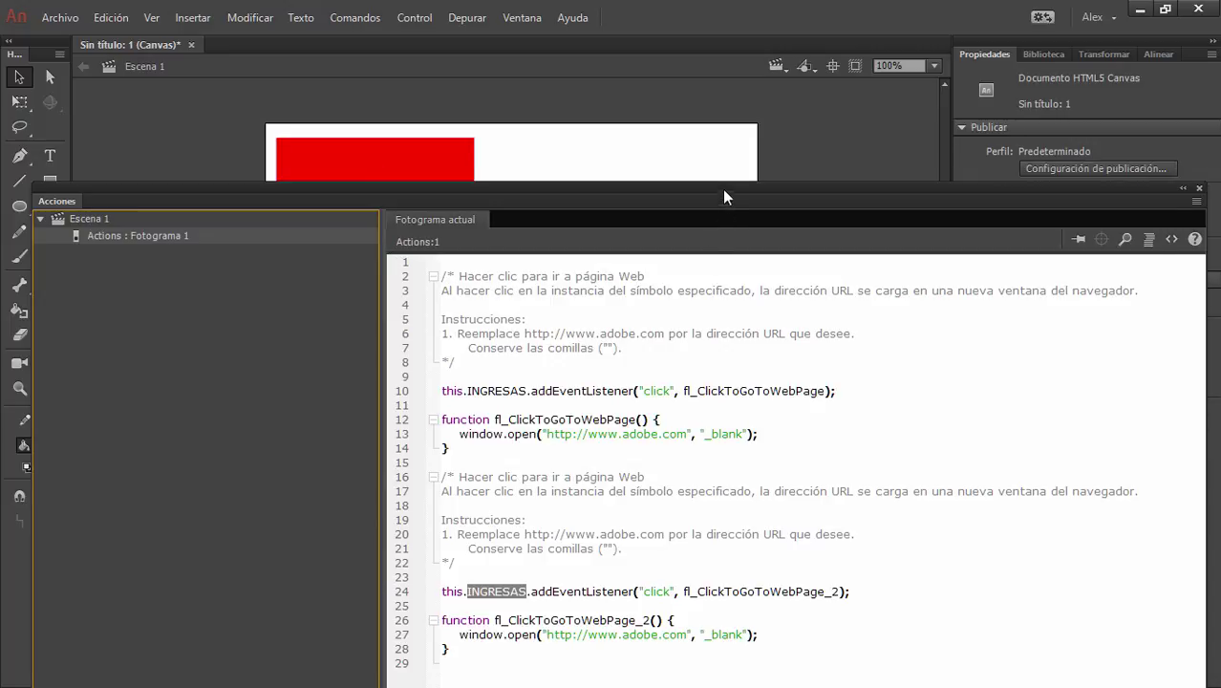
pyautogui.moveTo(722, 189); pyautogui.dragTo(686, 93)
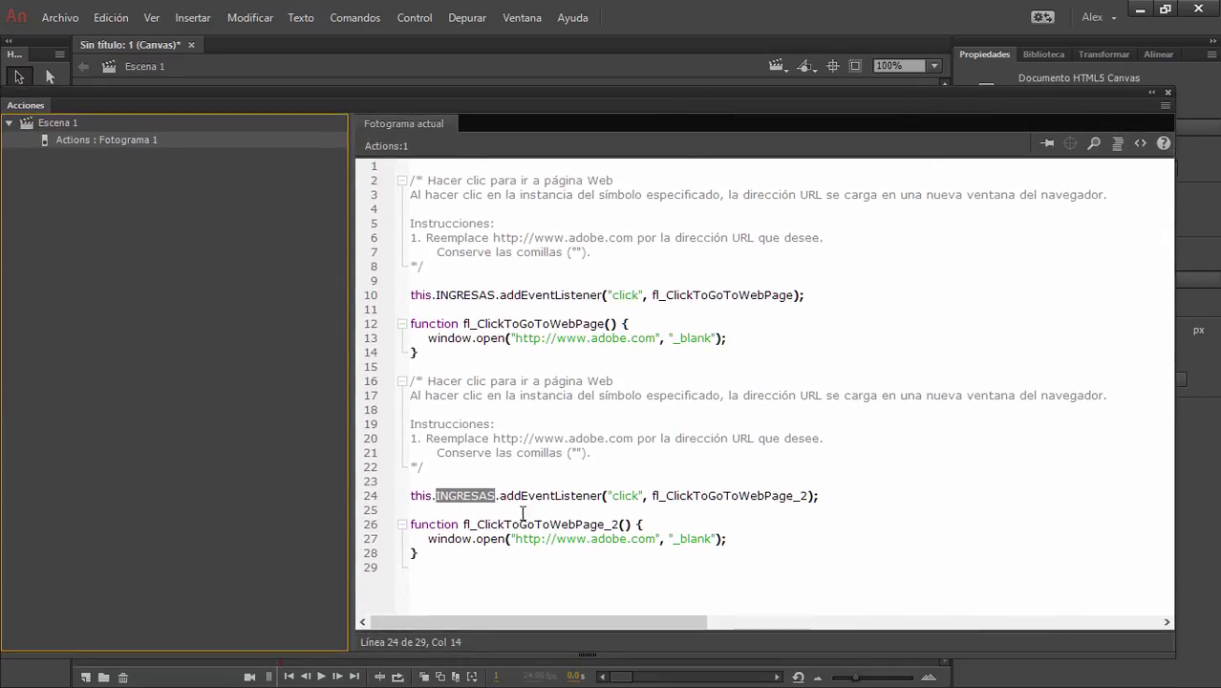
# Examine the URL and the "_blank" target in the first window.open call of the frame 1 script.
pyautogui.click(551, 339)
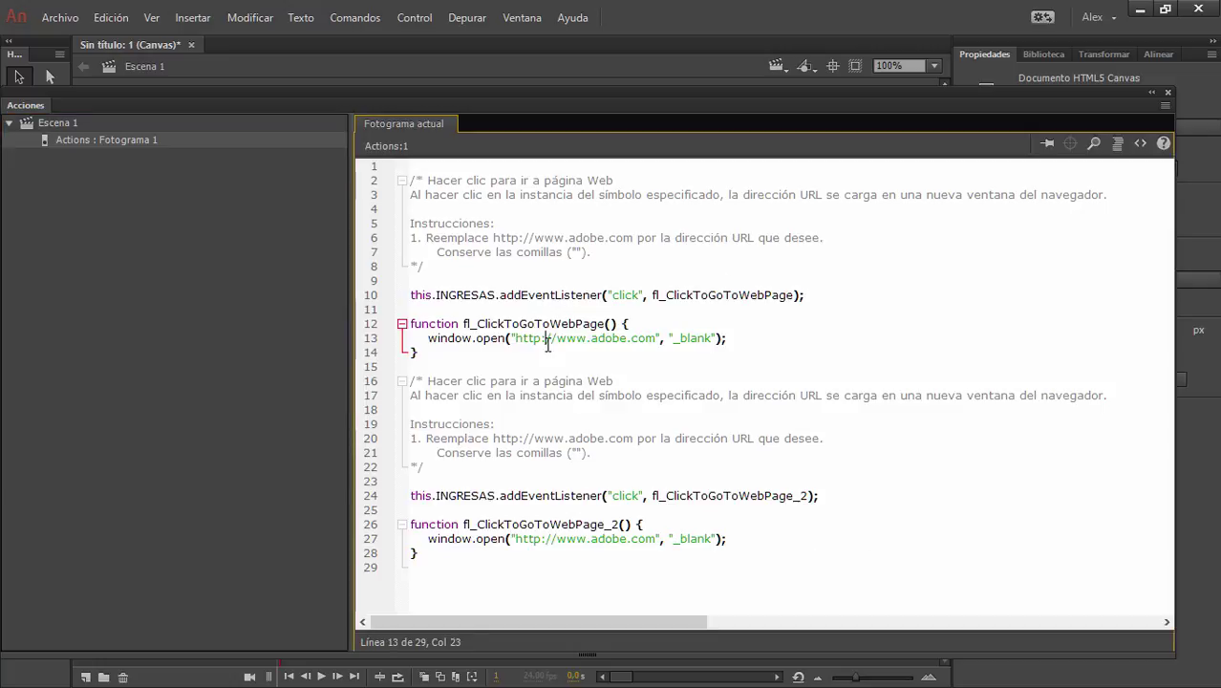
pyautogui.click(516, 338)
pyautogui.moveTo(529, 338); pyautogui.dragTo(661, 342)
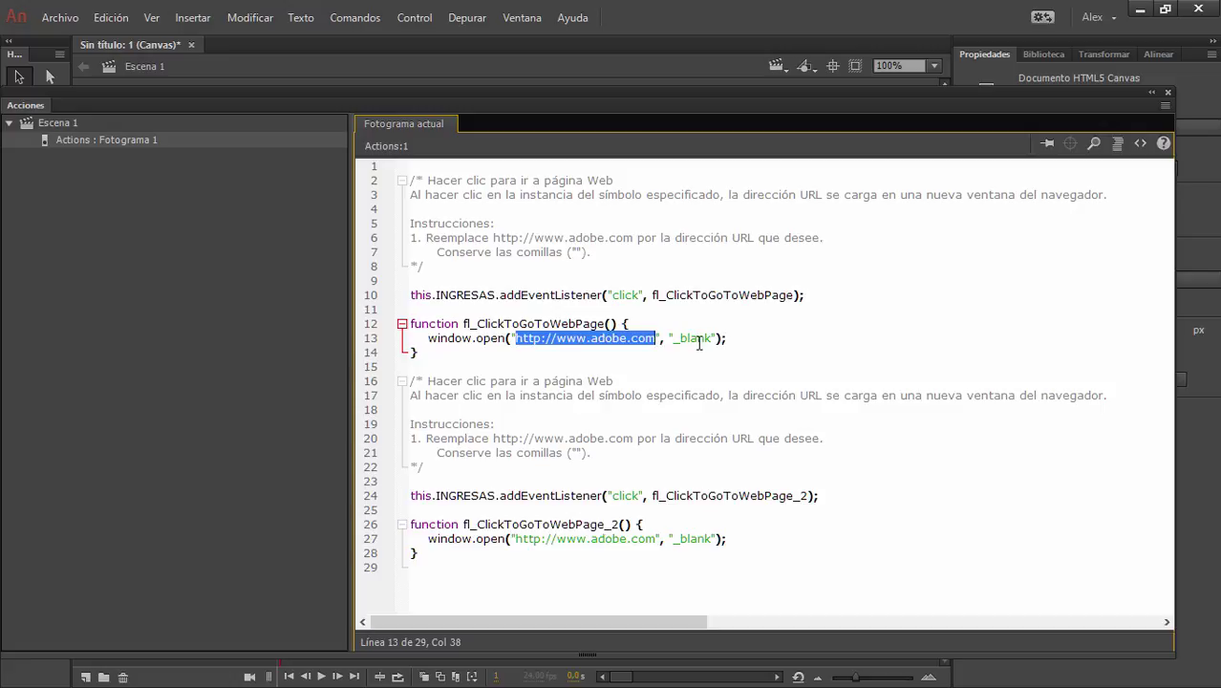
pyautogui.moveTo(674, 339); pyautogui.dragTo(713, 339)
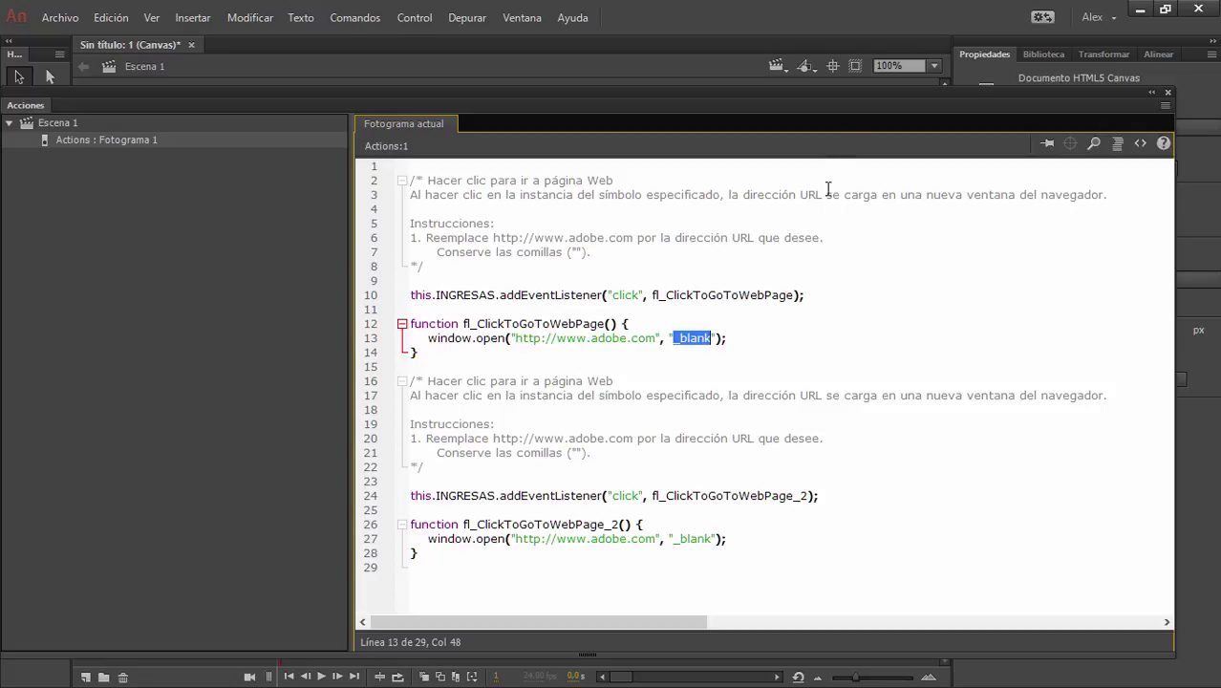
pyautogui.moveTo(828, 93); pyautogui.dragTo(745, 81)
pyautogui.click(654, 525)
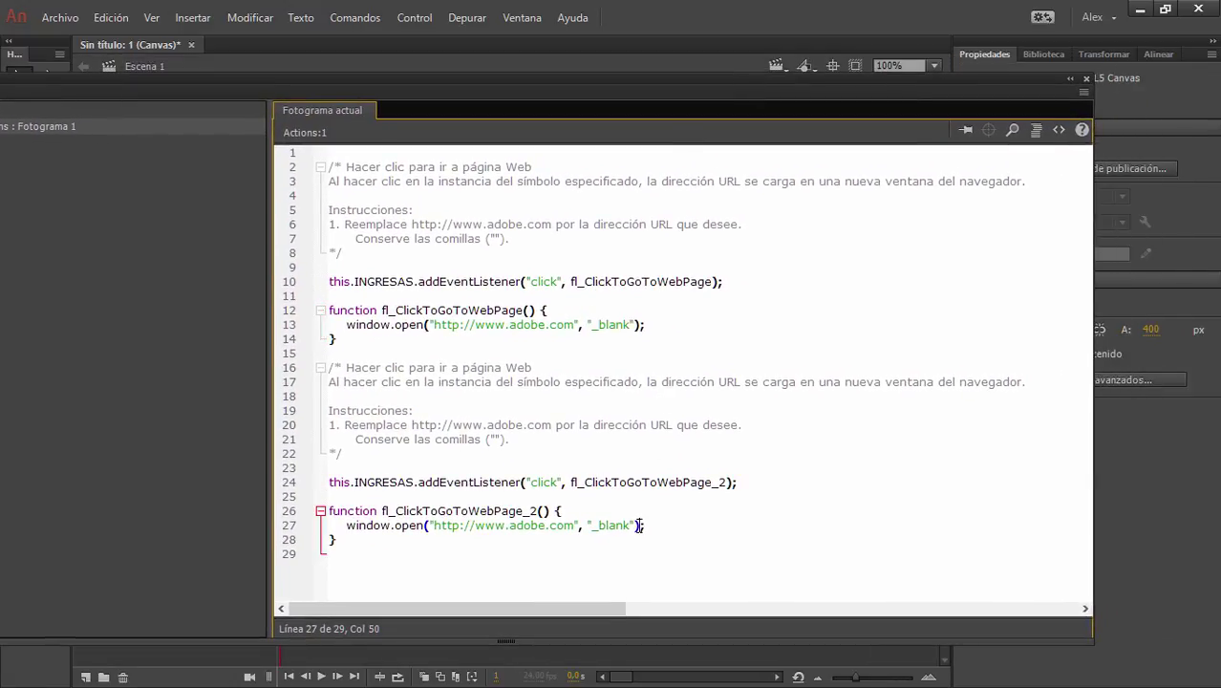
# Close the Actions editor and the code snippets, and delete the red INGRESAS button from the stage.
pyautogui.click(1087, 77)
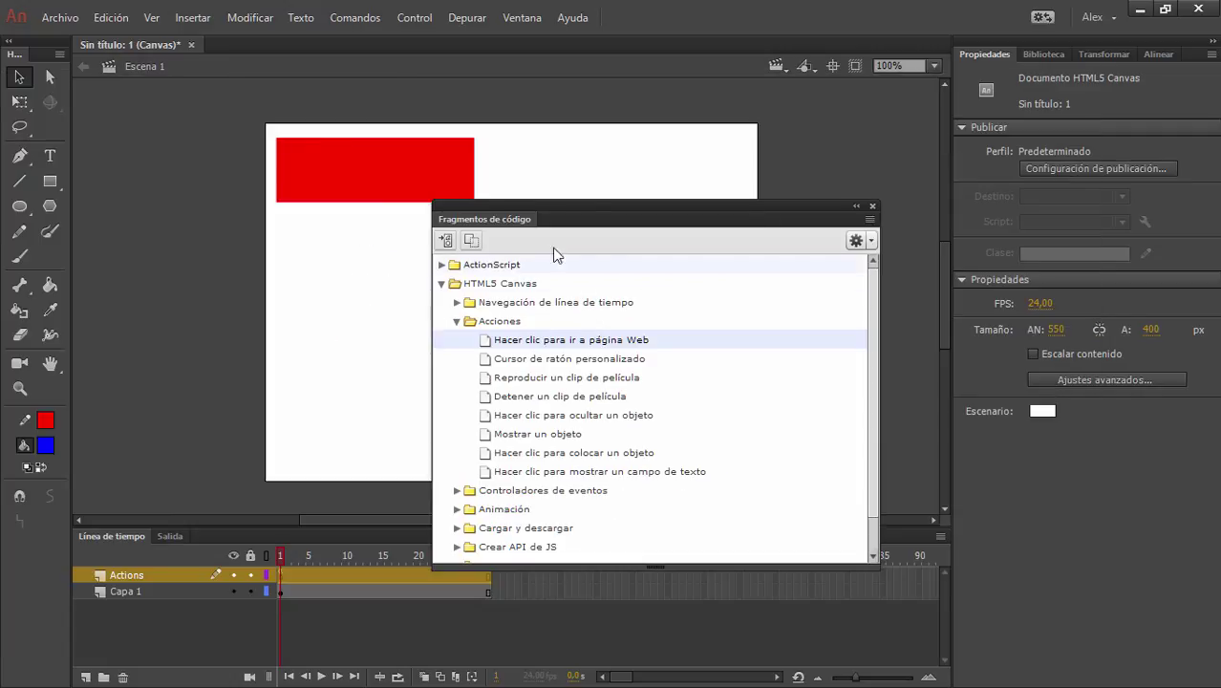
pyautogui.click(352, 164)
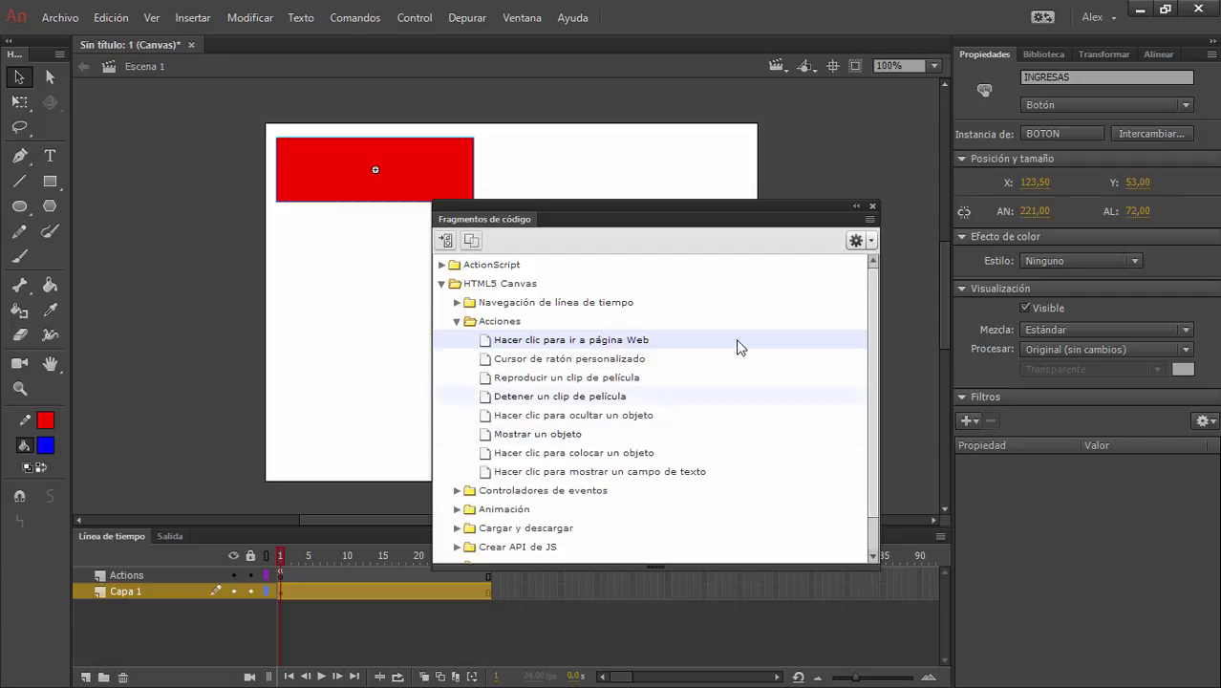
pyautogui.click(872, 206)
pyautogui.click(490, 306)
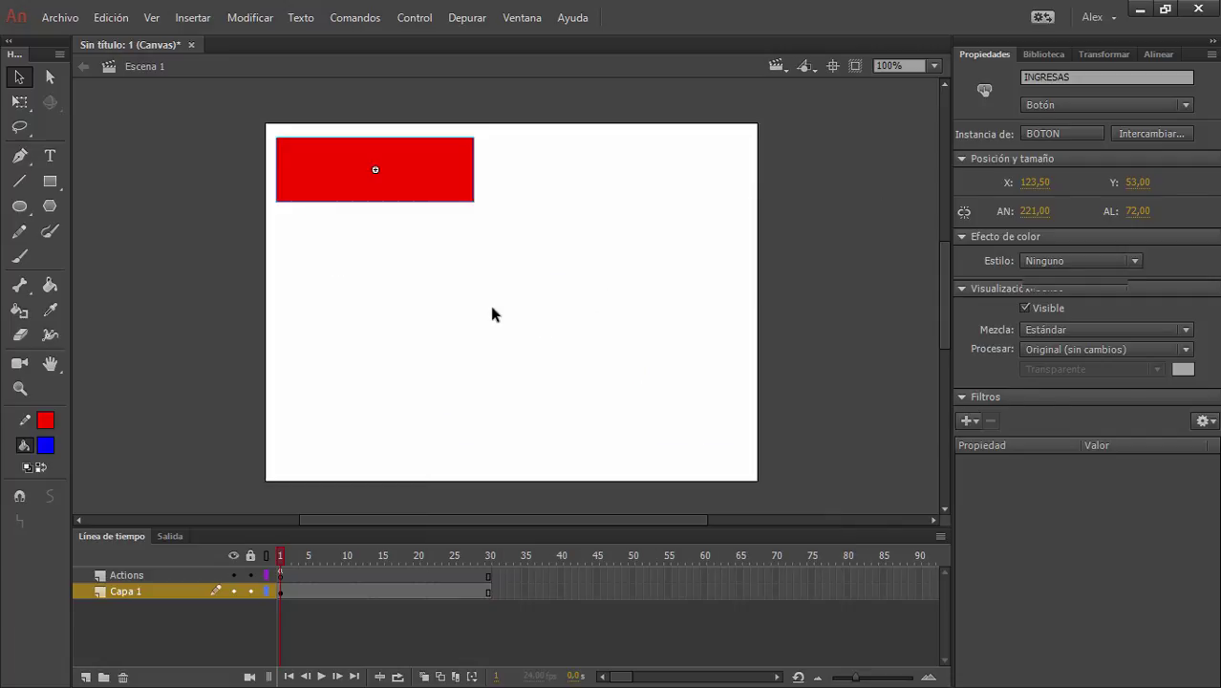
pyautogui.moveTo(265, 126); pyautogui.dragTo(586, 335)
pyautogui.press('Delete')
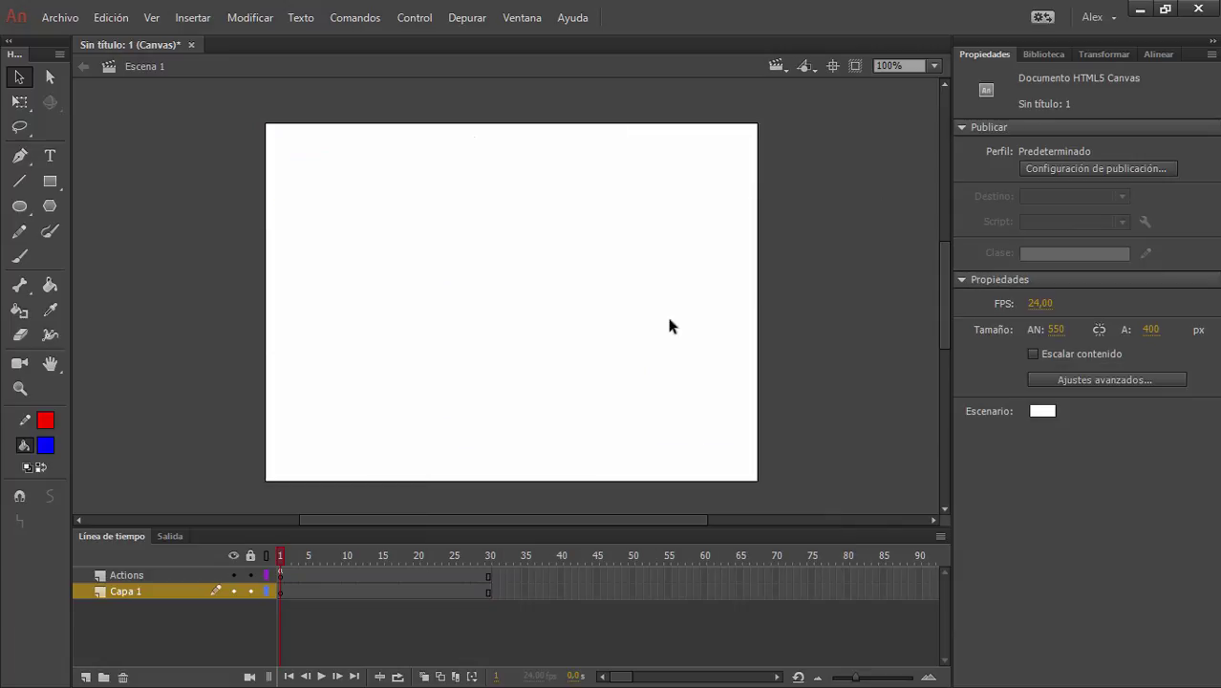
# Place an instance of the BOTON symbol from the library near the upper-left corner of the stage.
pyautogui.click(1046, 54)
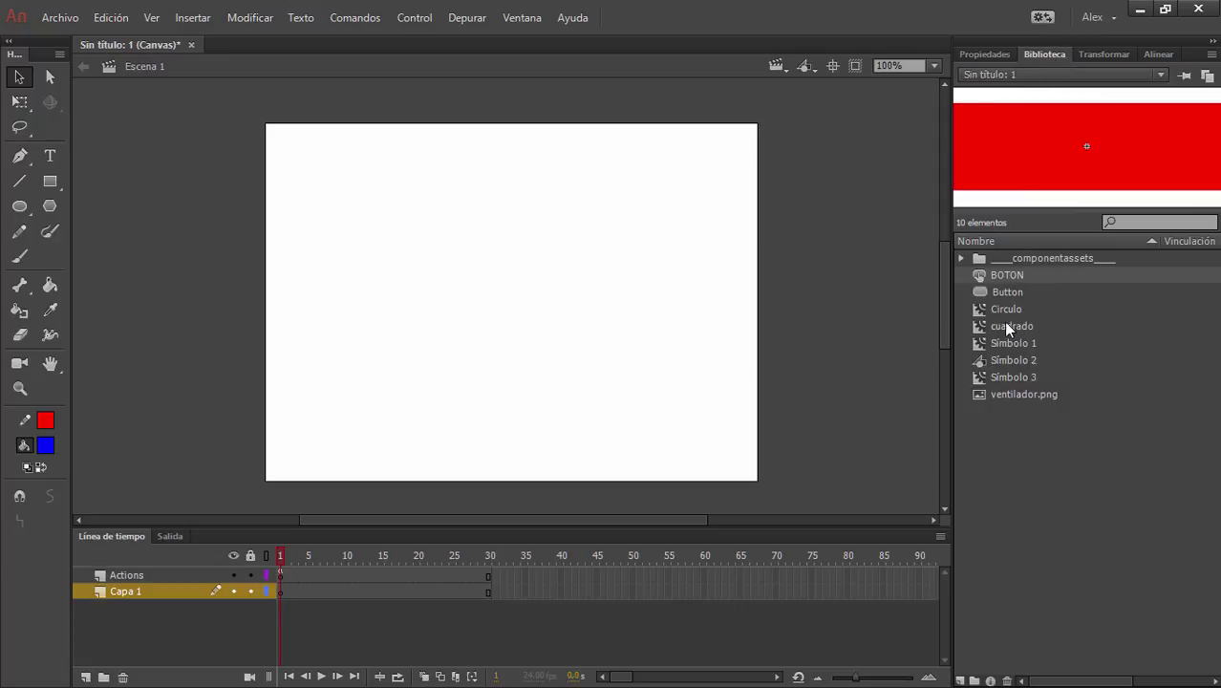
pyautogui.click(1005, 293)
pyautogui.click(1009, 275)
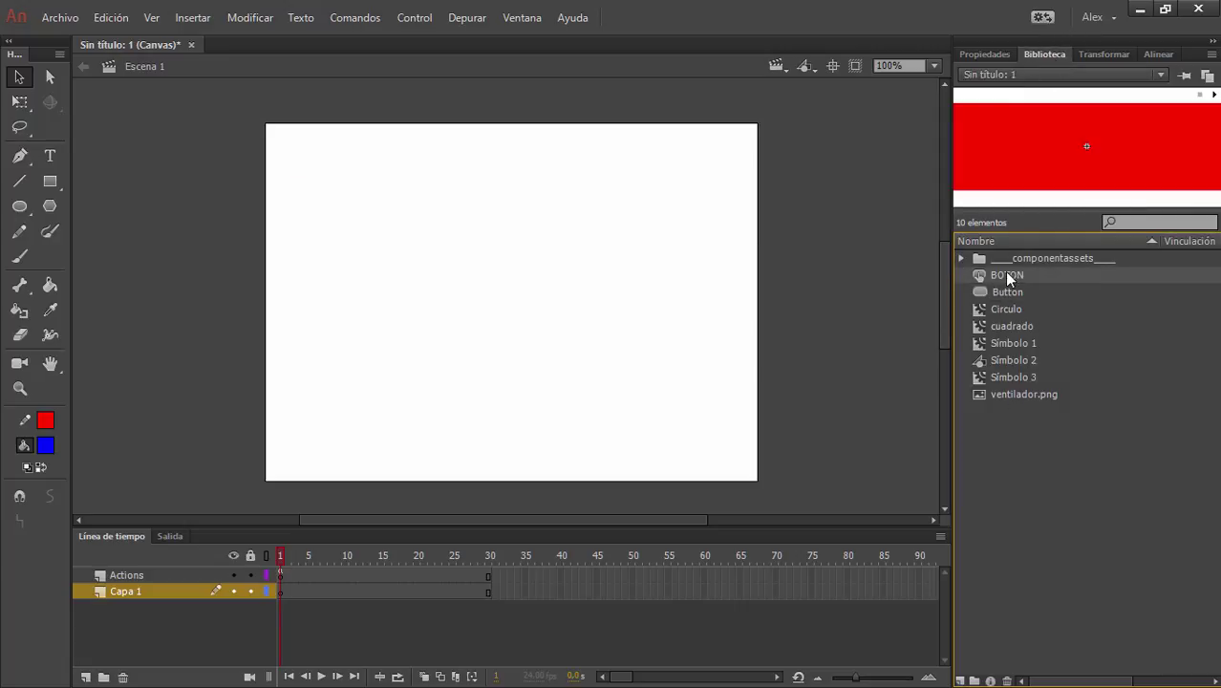
pyautogui.moveTo(410, 198); pyautogui.dragTo(381, 178)
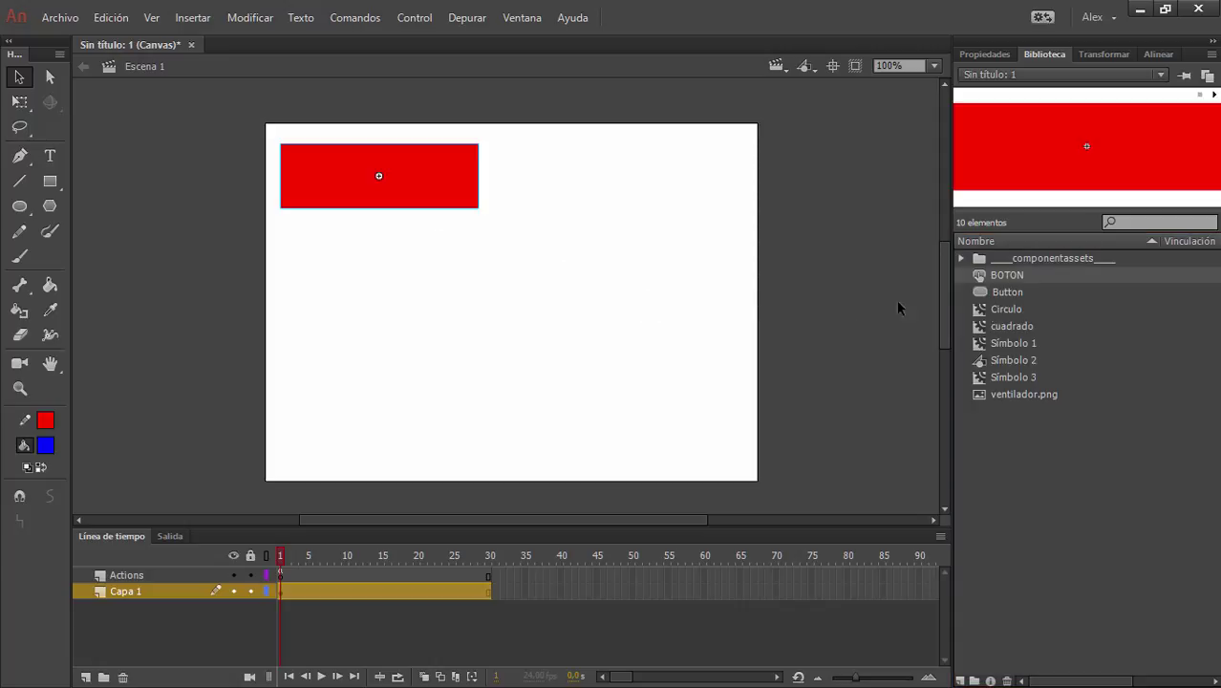
# Place the Circulo and cuadrado symbols below the BOTON instance, and delete all three instances from the stage.
pyautogui.click(1013, 328)
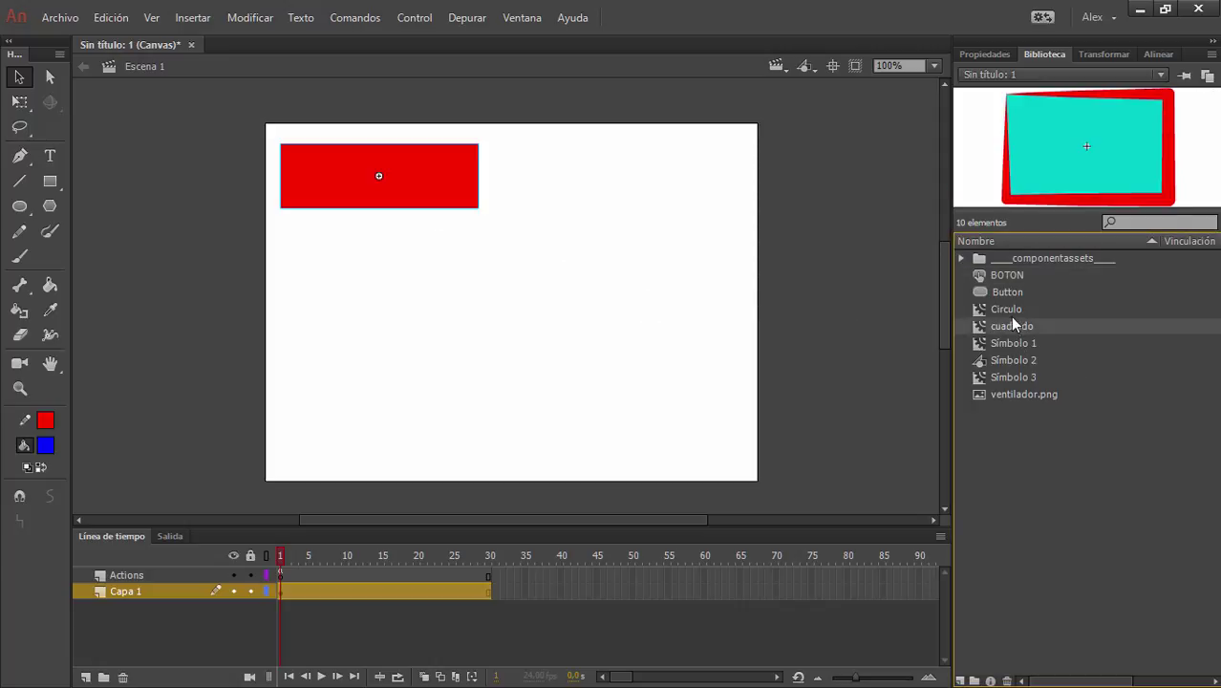
pyautogui.click(1010, 310)
pyautogui.moveTo(1010, 310); pyautogui.dragTo(535, 400)
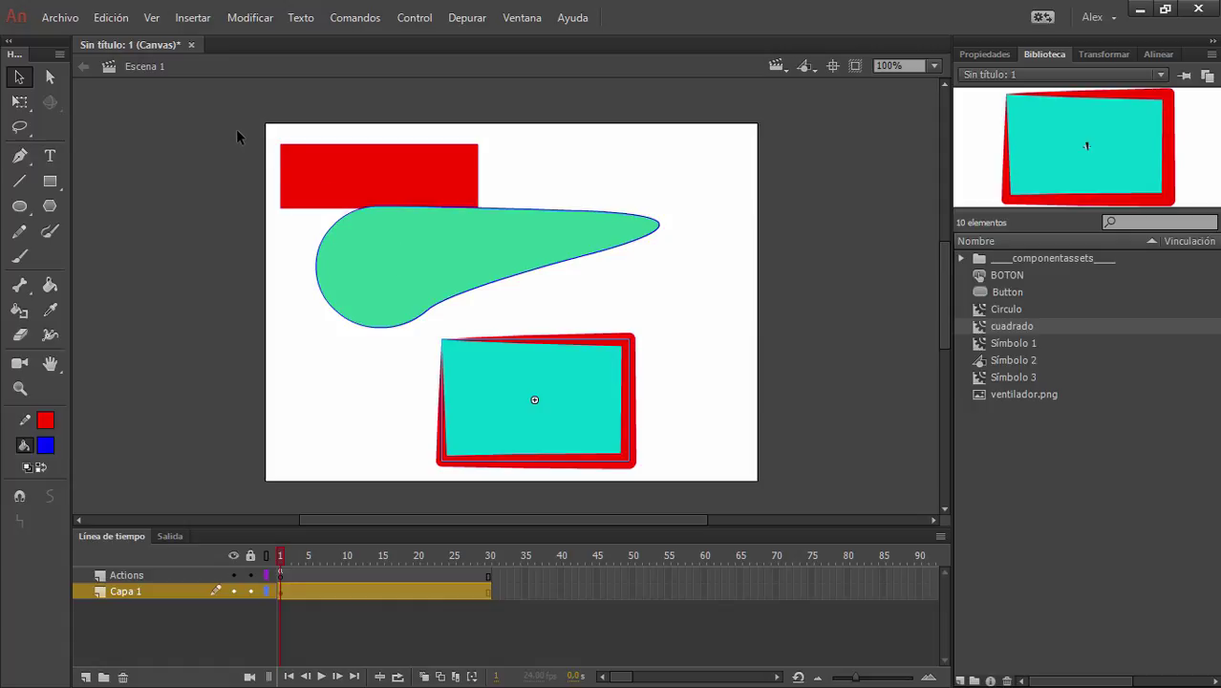
pyautogui.moveTo(237, 130); pyautogui.dragTo(757, 474)
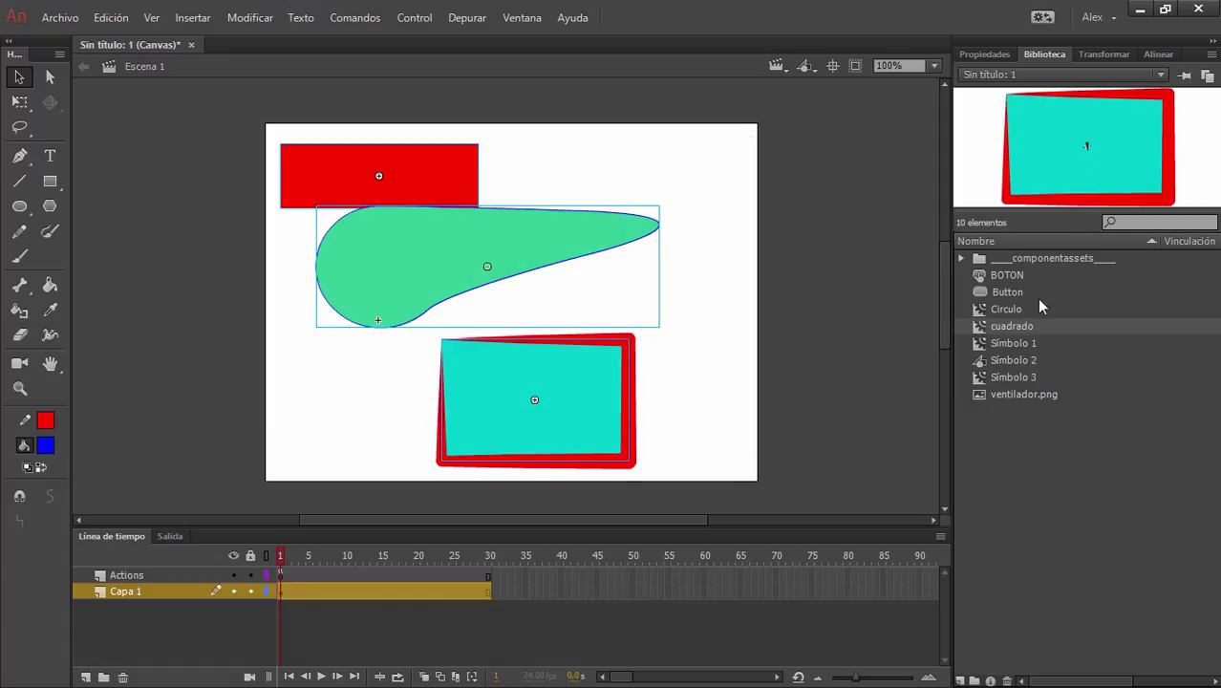
pyautogui.press('Delete')
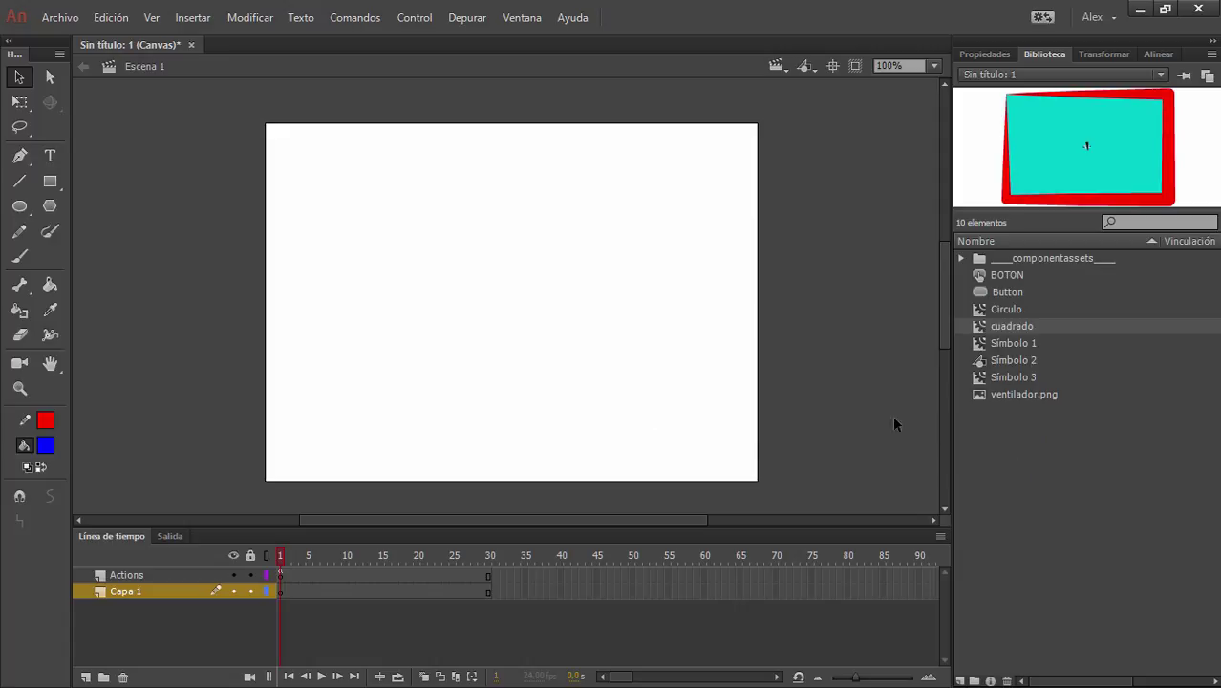
pyautogui.click(1060, 497)
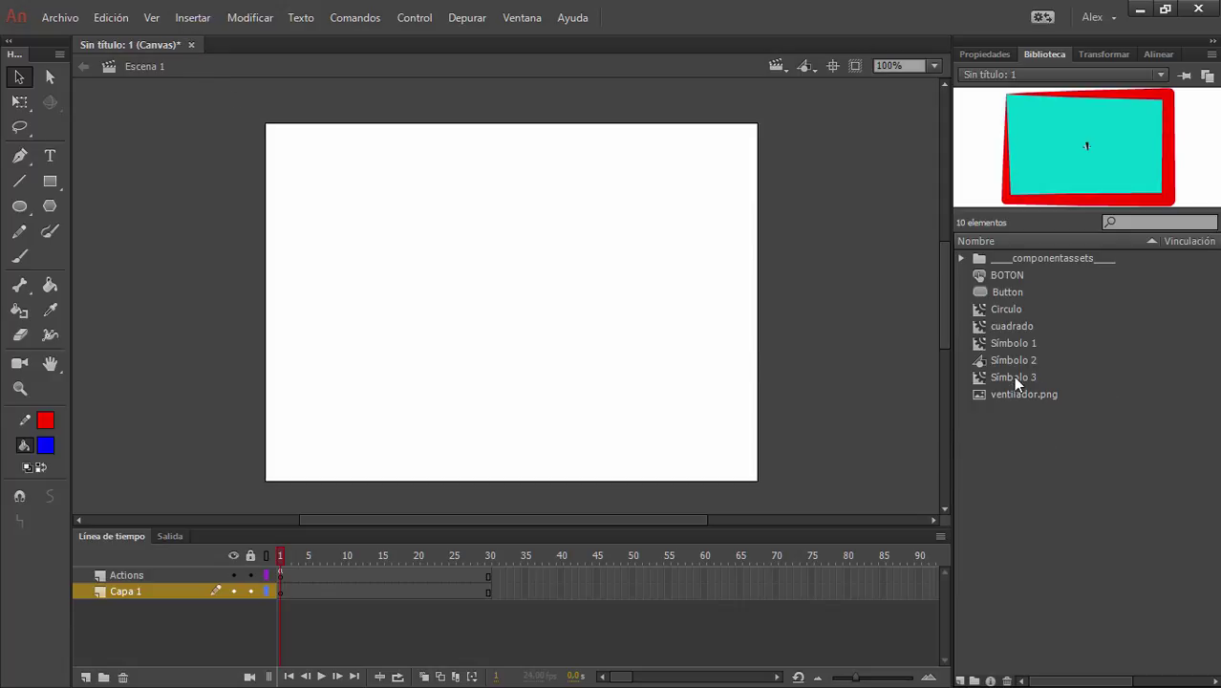
pyautogui.click(1077, 484)
# Add a dynamic text box in the upper part of the stage reading "Bitmaps" and "Vectoriales" on two lines.
pyautogui.click(983, 54)
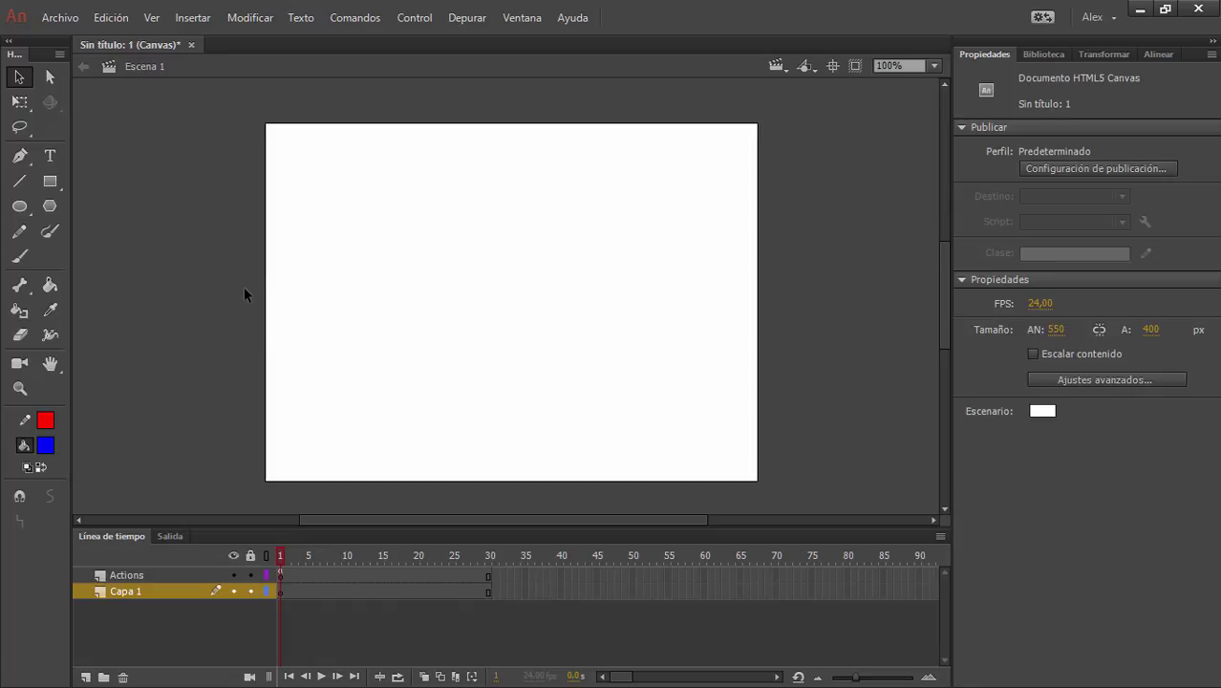
pyautogui.moveTo(211, 242); pyautogui.dragTo(245, 236)
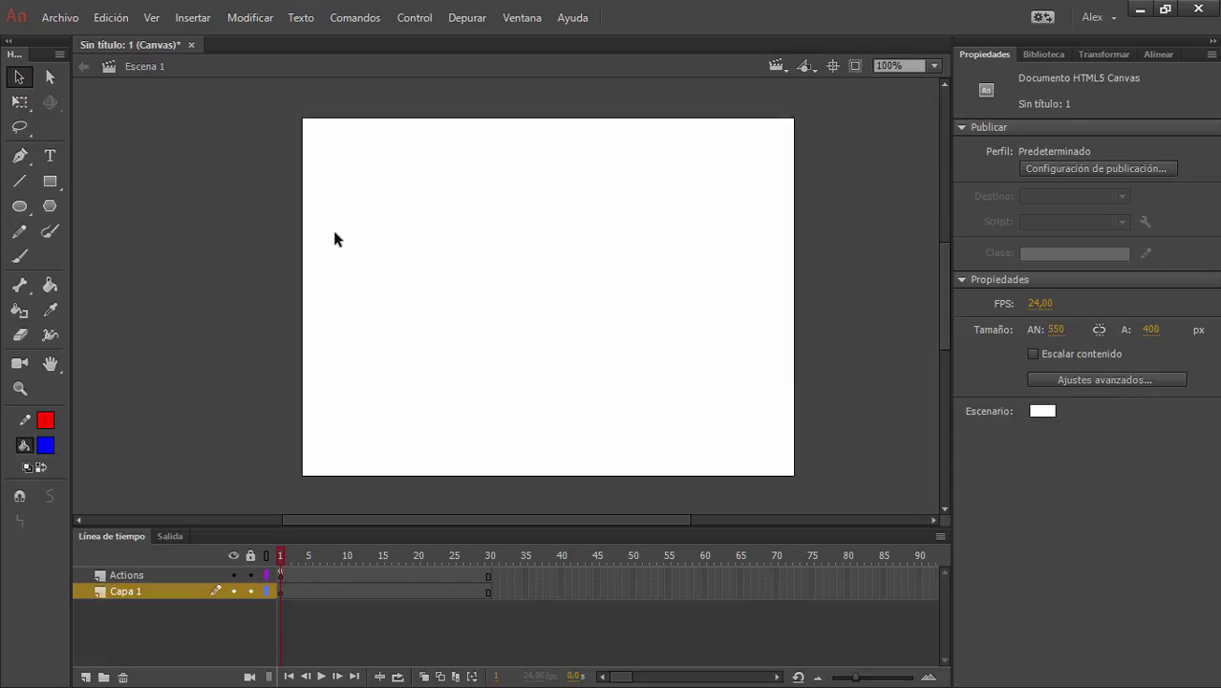
pyautogui.click(50, 156)
pyautogui.click(371, 172)
pyautogui.moveTo(409, 221); pyautogui.dragTo(637, 287)
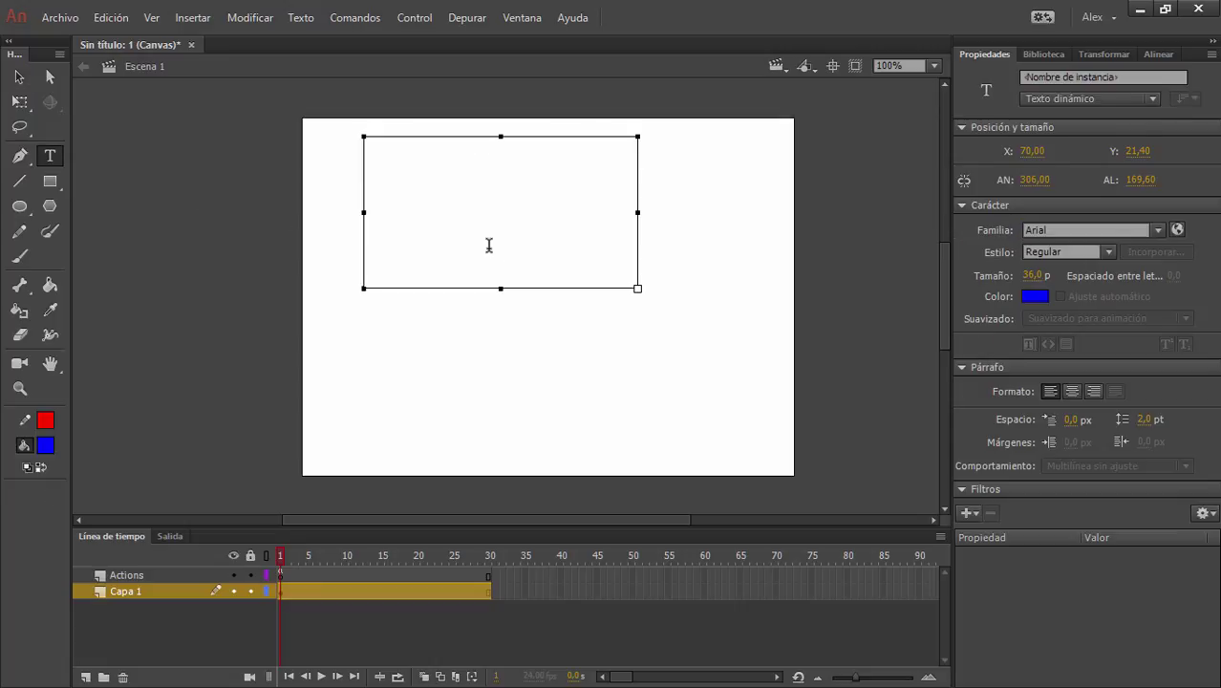
pyautogui.write('Bitmaps')
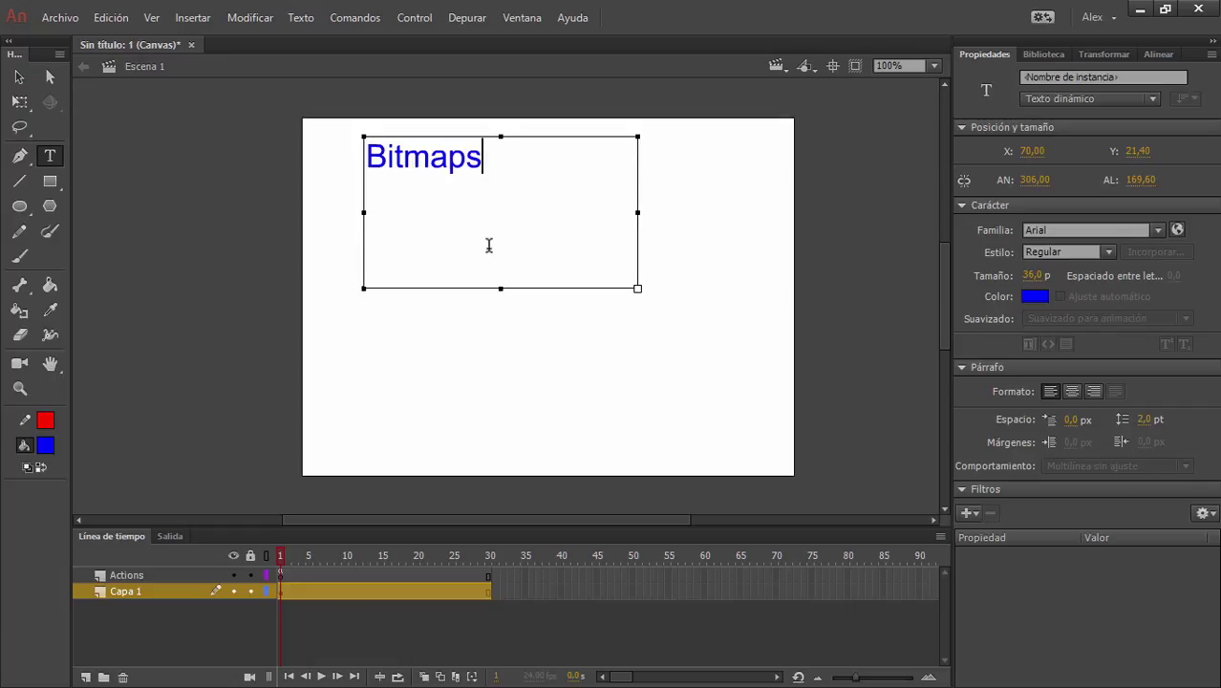
pyautogui.press('Return')
pyautogui.write('Vect')
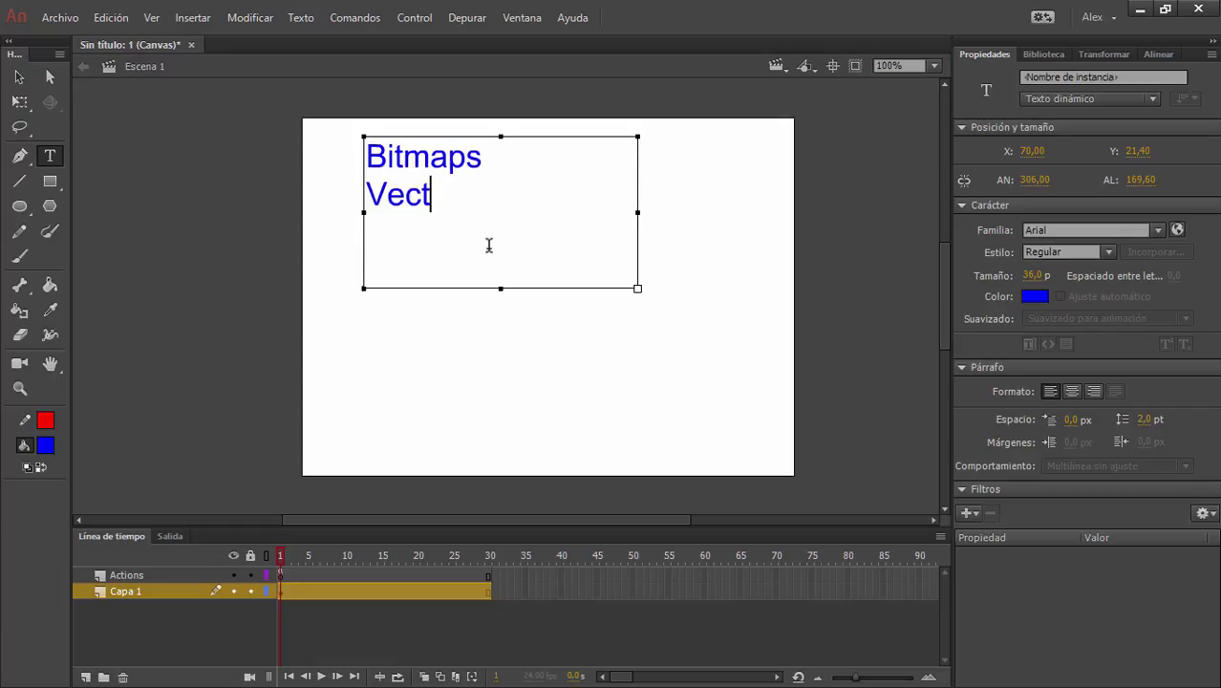
pyautogui.write('oriales')
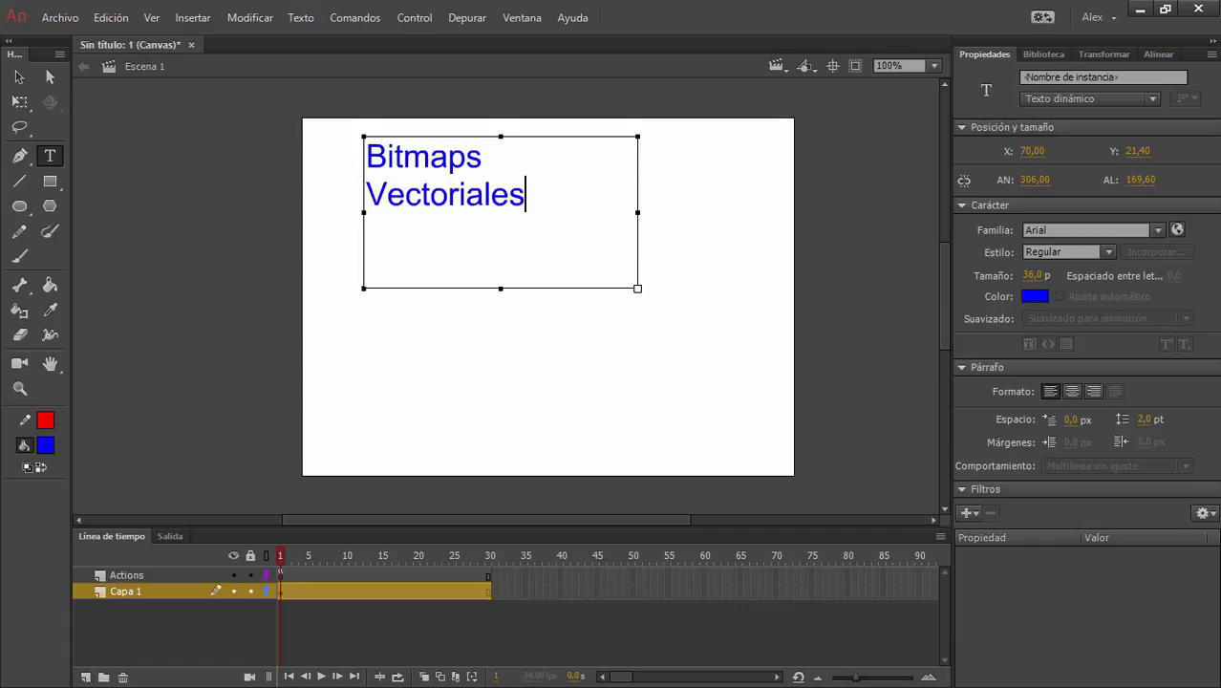
# Move the text box to the pasteboard left of the stage and set its text color to white.
pyautogui.click(19, 76)
pyautogui.moveTo(483, 220); pyautogui.dragTo(219, 239)
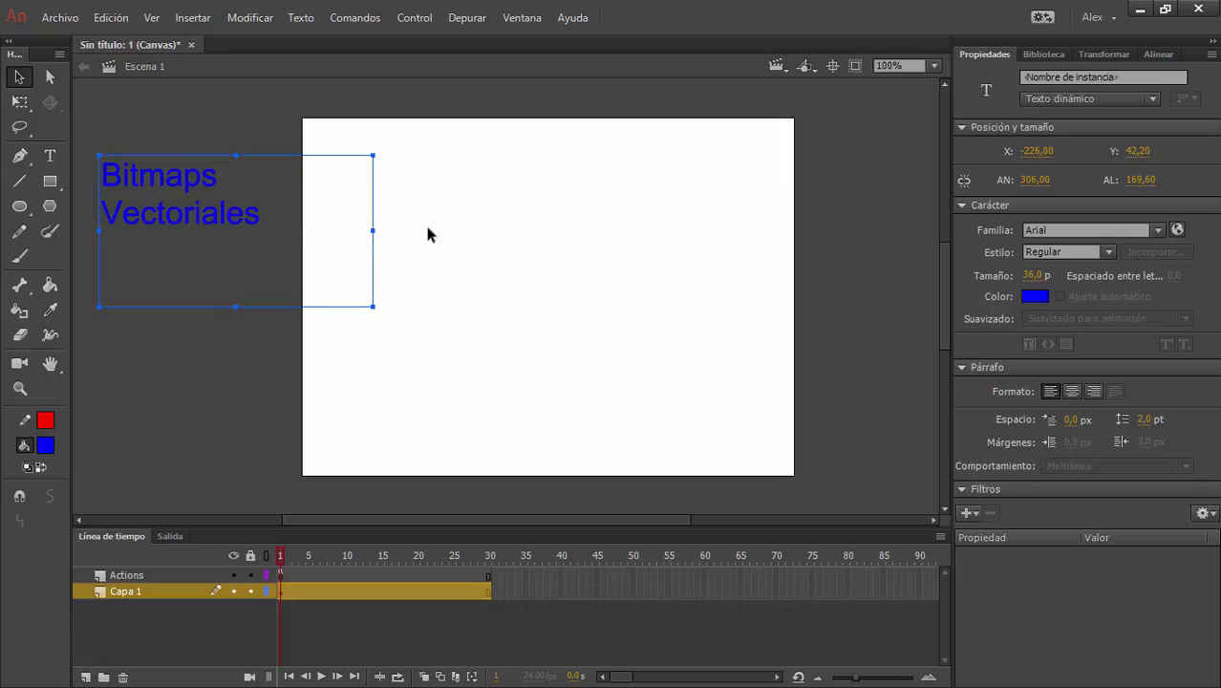
pyautogui.click(1041, 304)
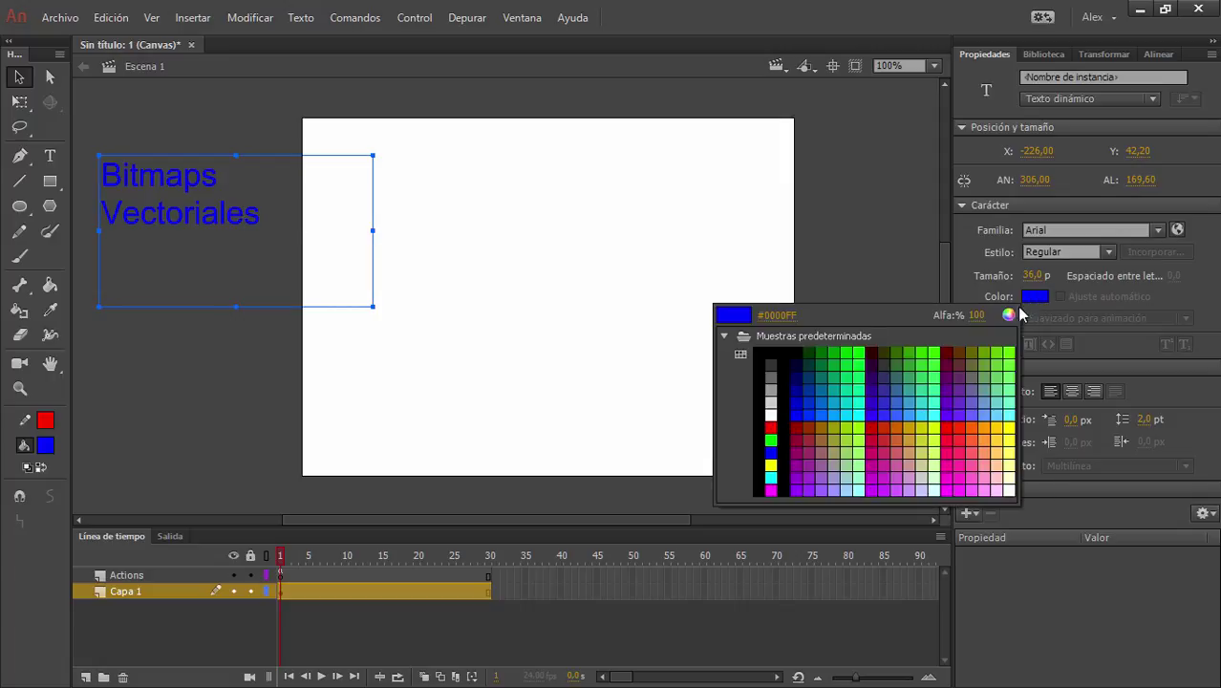
pyautogui.click(771, 413)
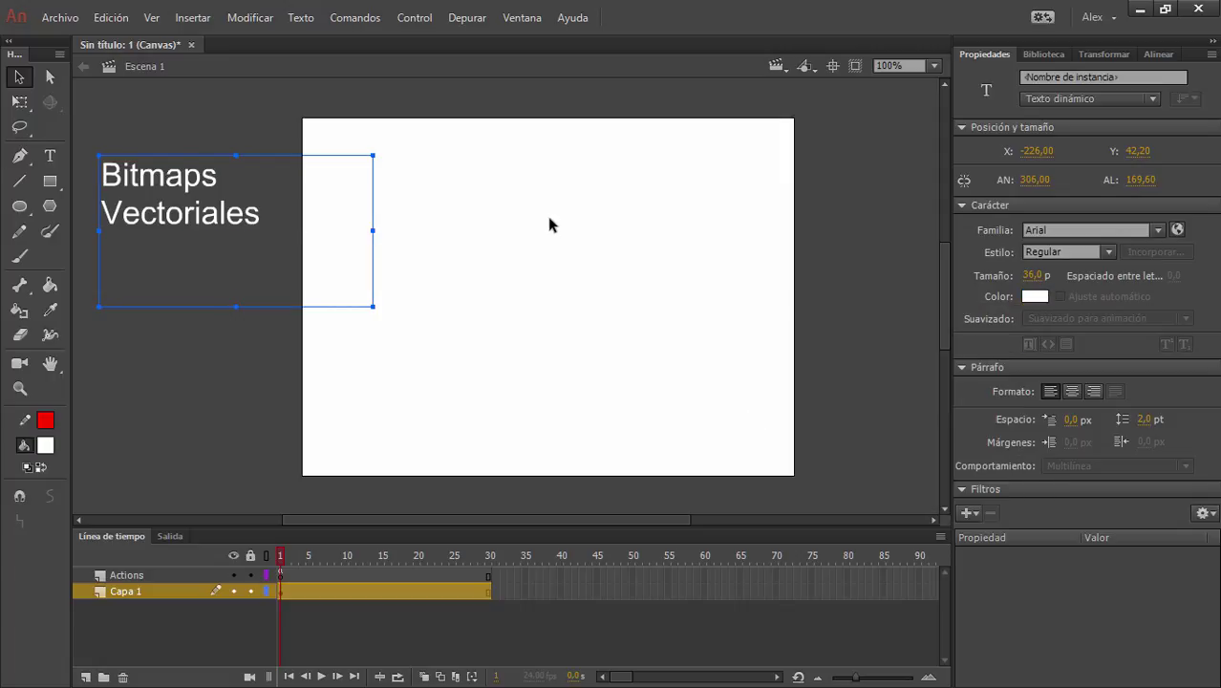
# Shrink the text box to about 213 × 108 px and place it clear of the stage at about X -278, Y 60.
pyautogui.hscroll(-2, 549, 224)
pyautogui.moveTo(432, 230); pyautogui.dragTo(349, 235)
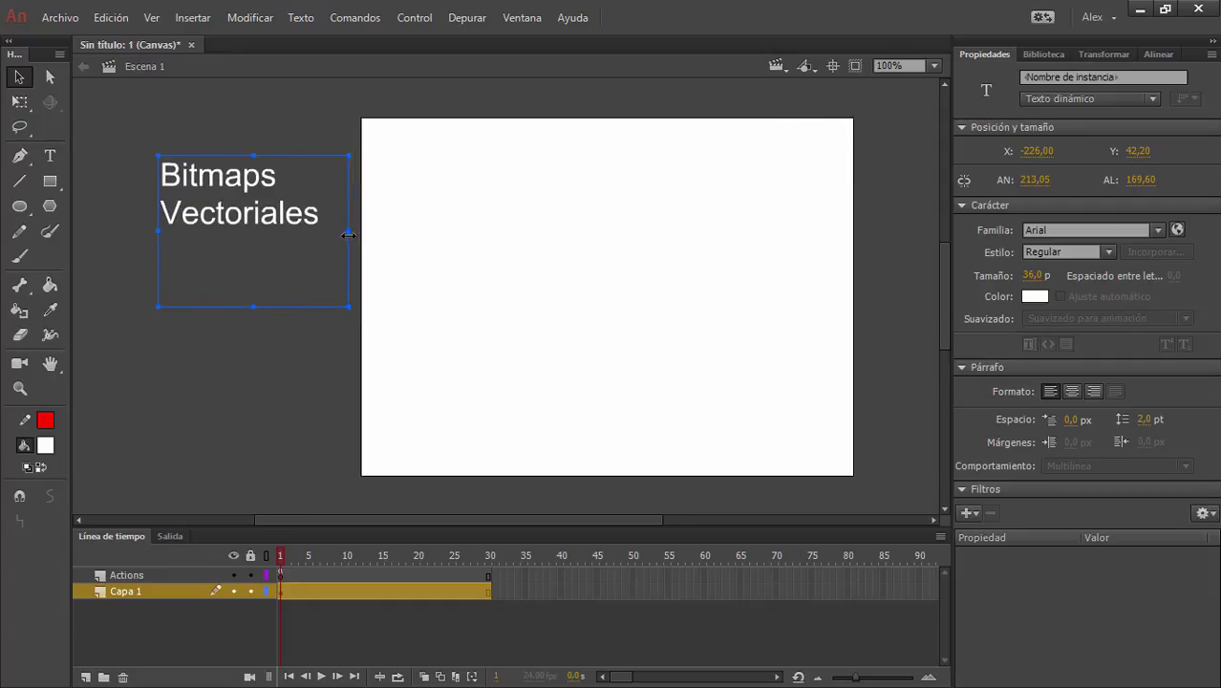
pyautogui.moveTo(255, 307); pyautogui.dragTo(256, 251)
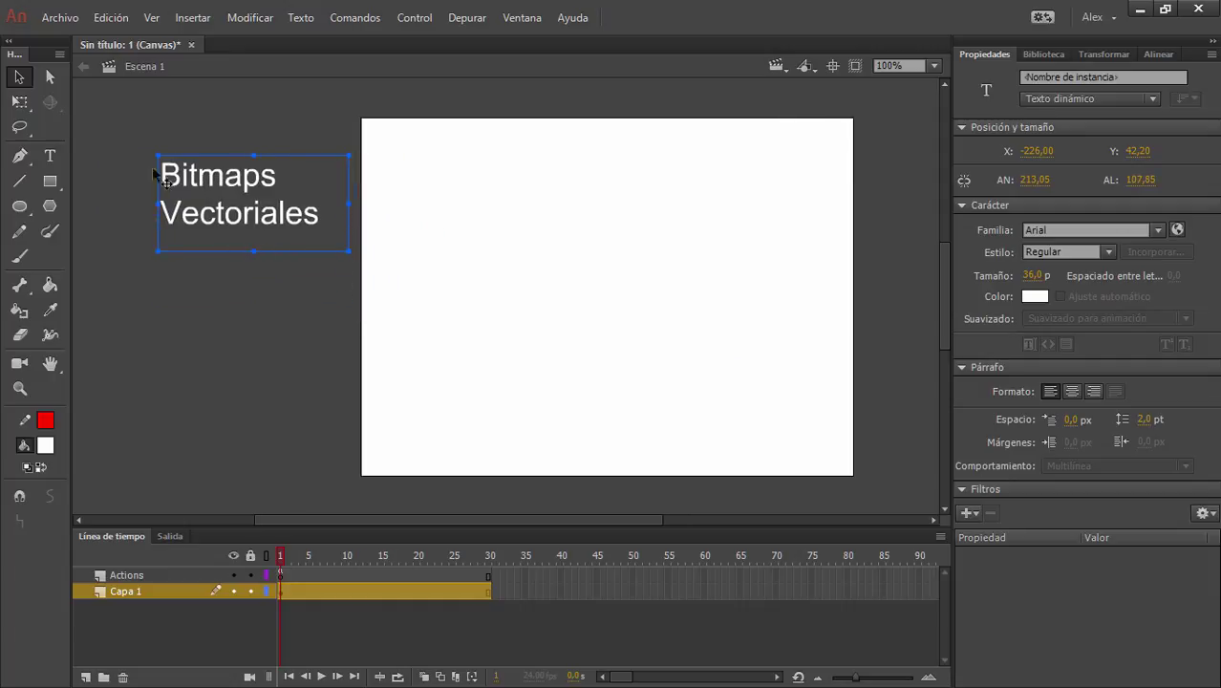
pyautogui.moveTo(260, 191); pyautogui.dragTo(210, 208)
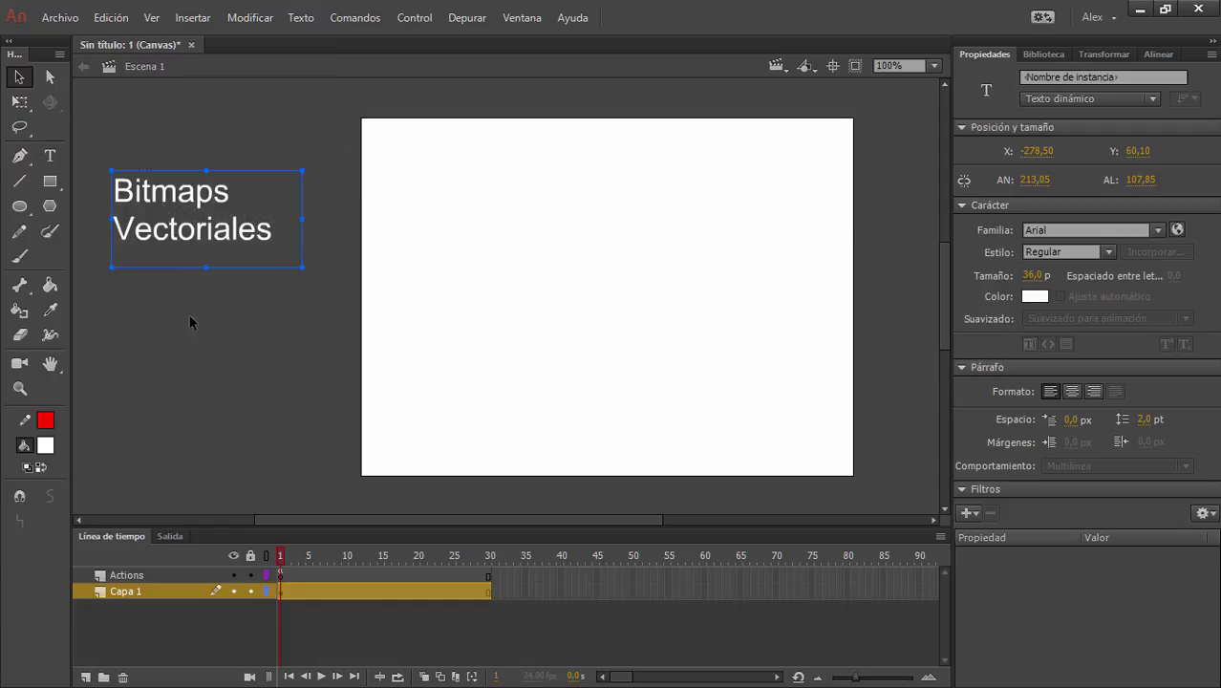
pyautogui.click(195, 314)
pyautogui.click(208, 218)
pyautogui.click(274, 296)
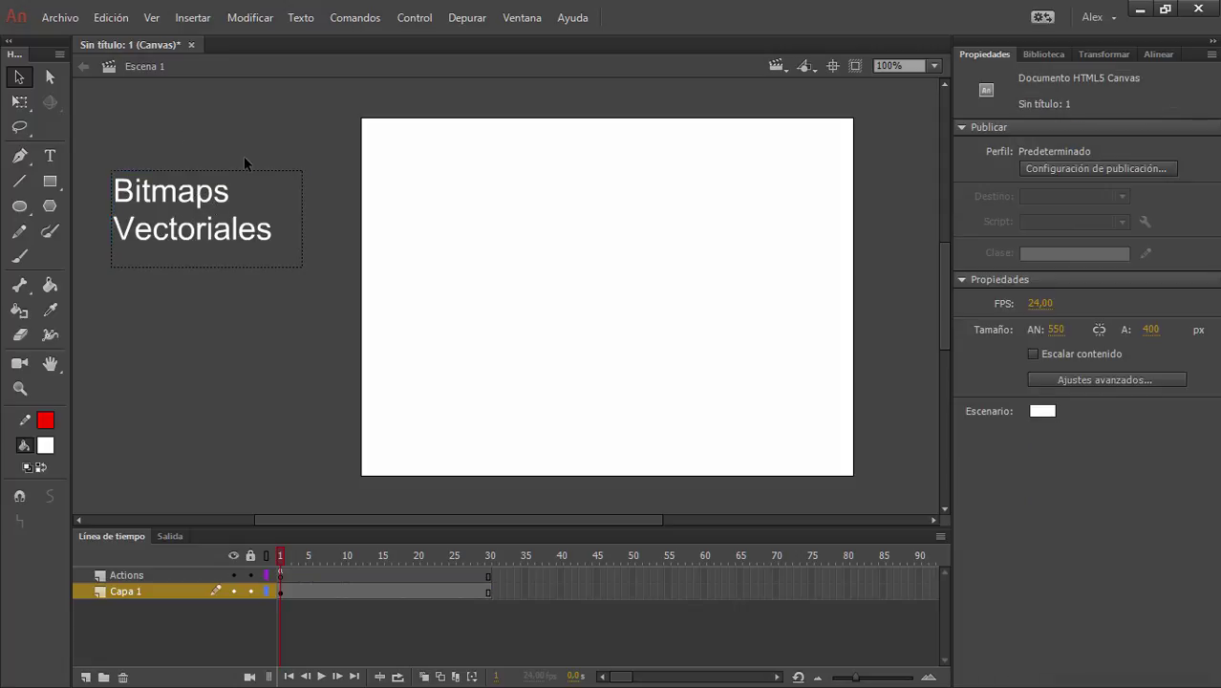
# Import mario.jpg from the Recursos Animate folder onto the stage.
pyautogui.hotkey('ctrl', 'r')
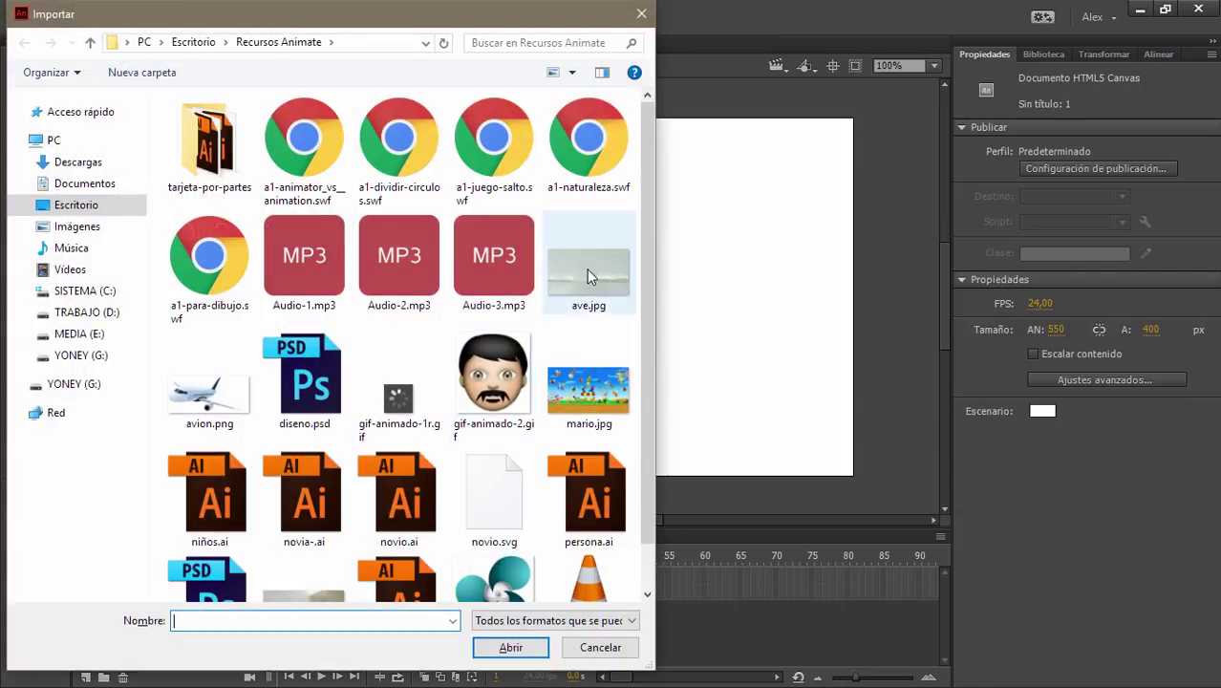
pyautogui.click(612, 272)
pyautogui.moveTo(654, 276); pyautogui.dragTo(1099, 279)
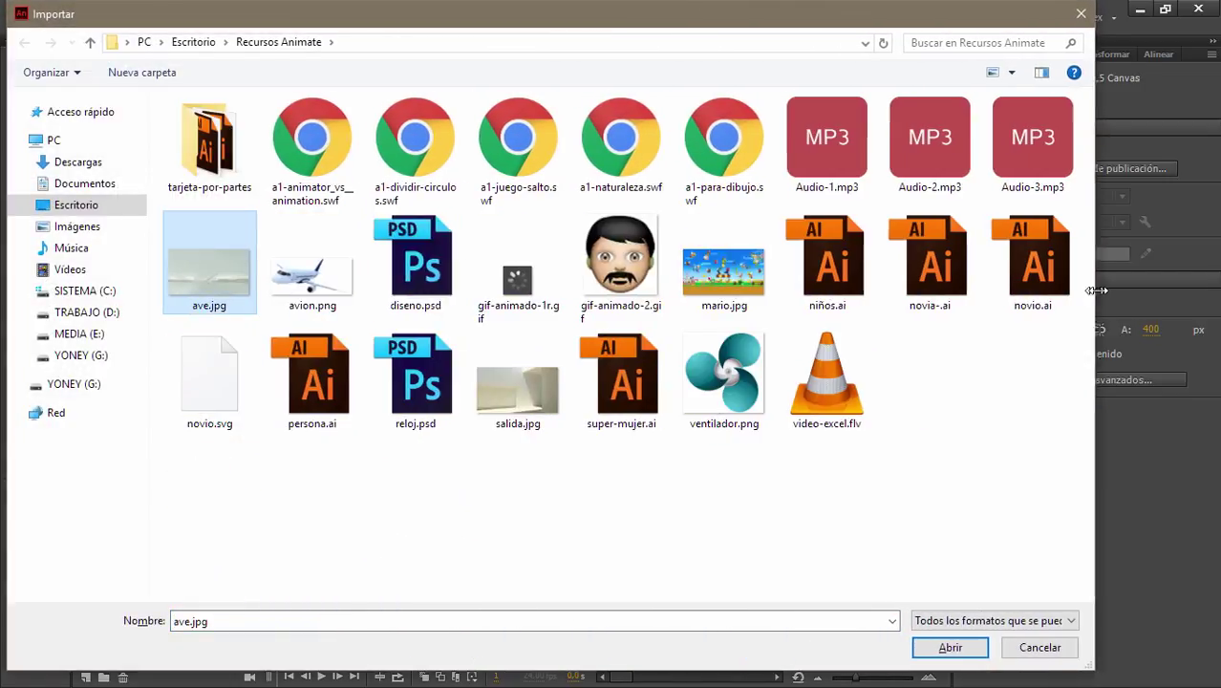
pyautogui.click(722, 285)
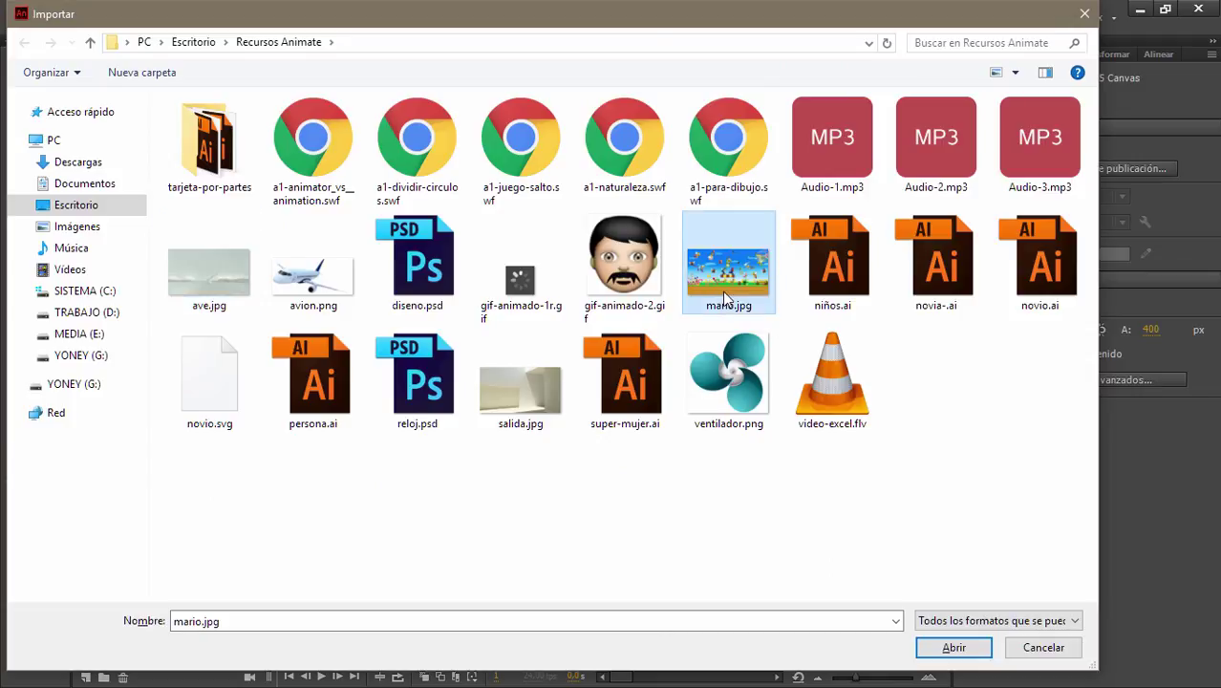
pyautogui.click(941, 650)
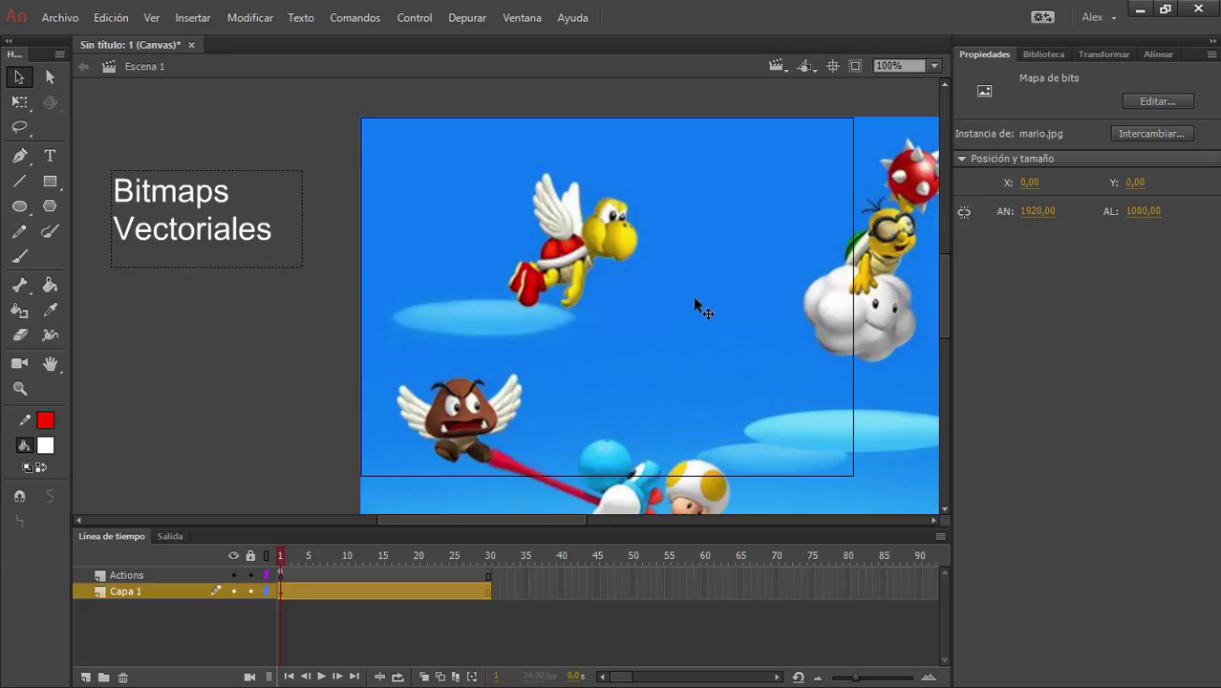
# Scale the mario.jpg bitmap down proportionally to about 648 × 364 px and position it over the stage.
pyautogui.scroll(-4, 694, 304)
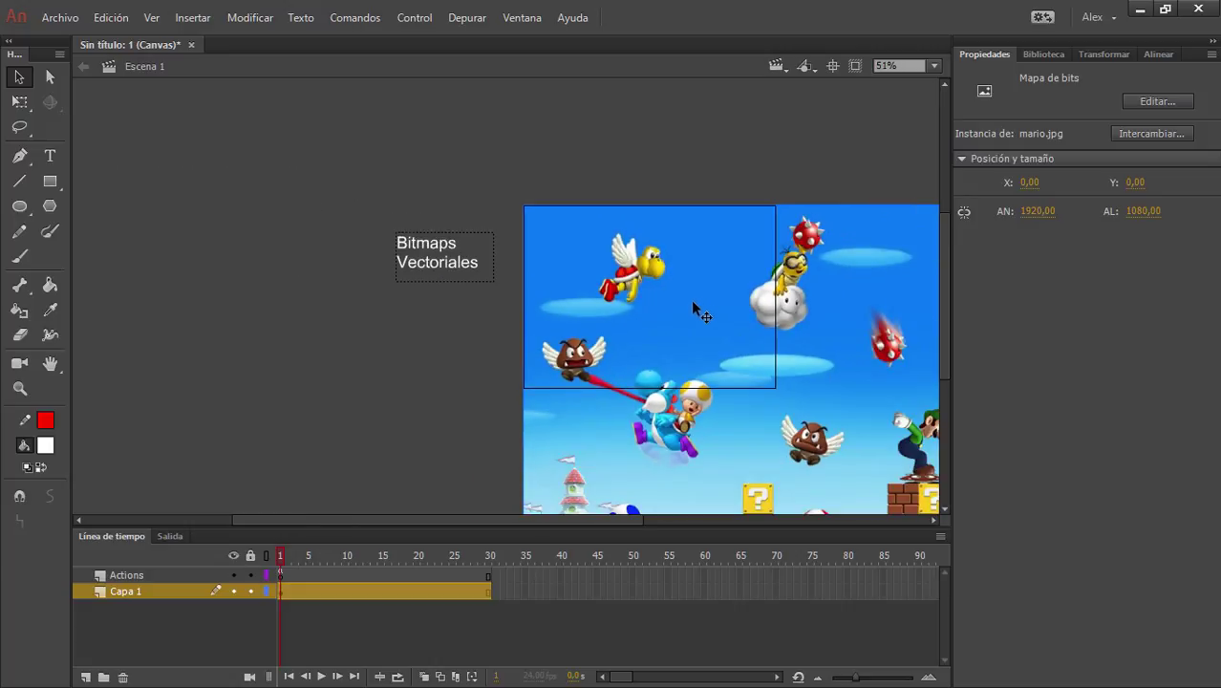
pyautogui.scroll(-2, 687, 308)
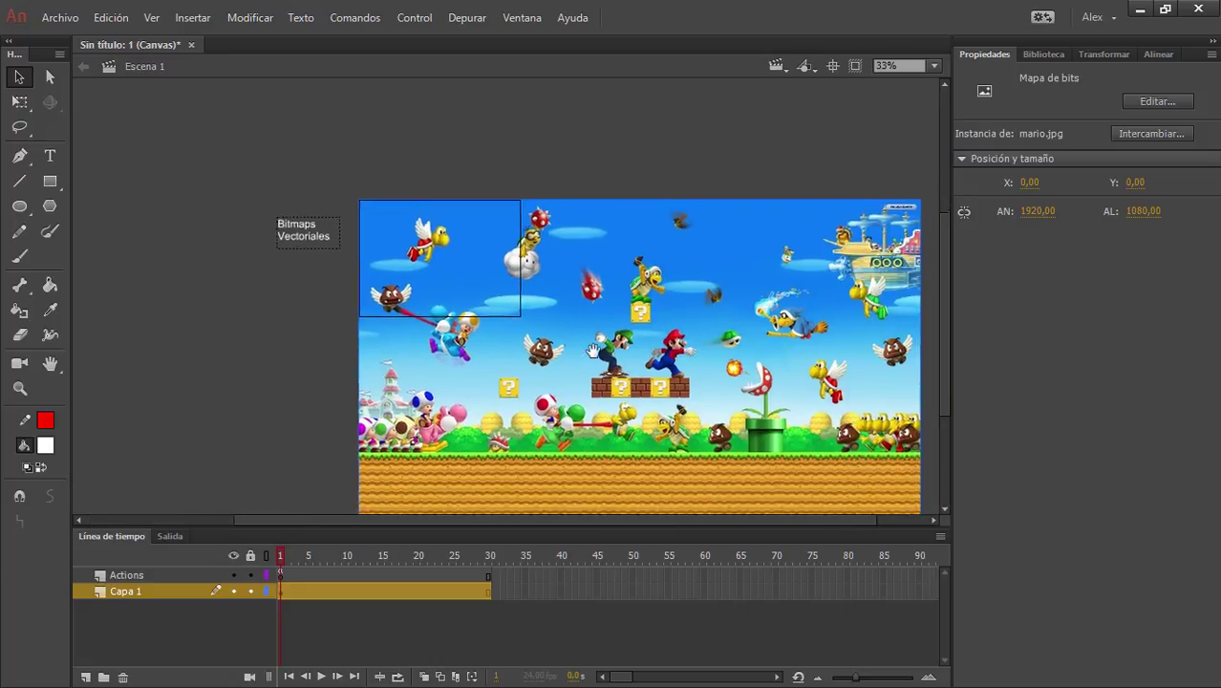
pyautogui.moveTo(594, 352); pyautogui.dragTo(527, 287)
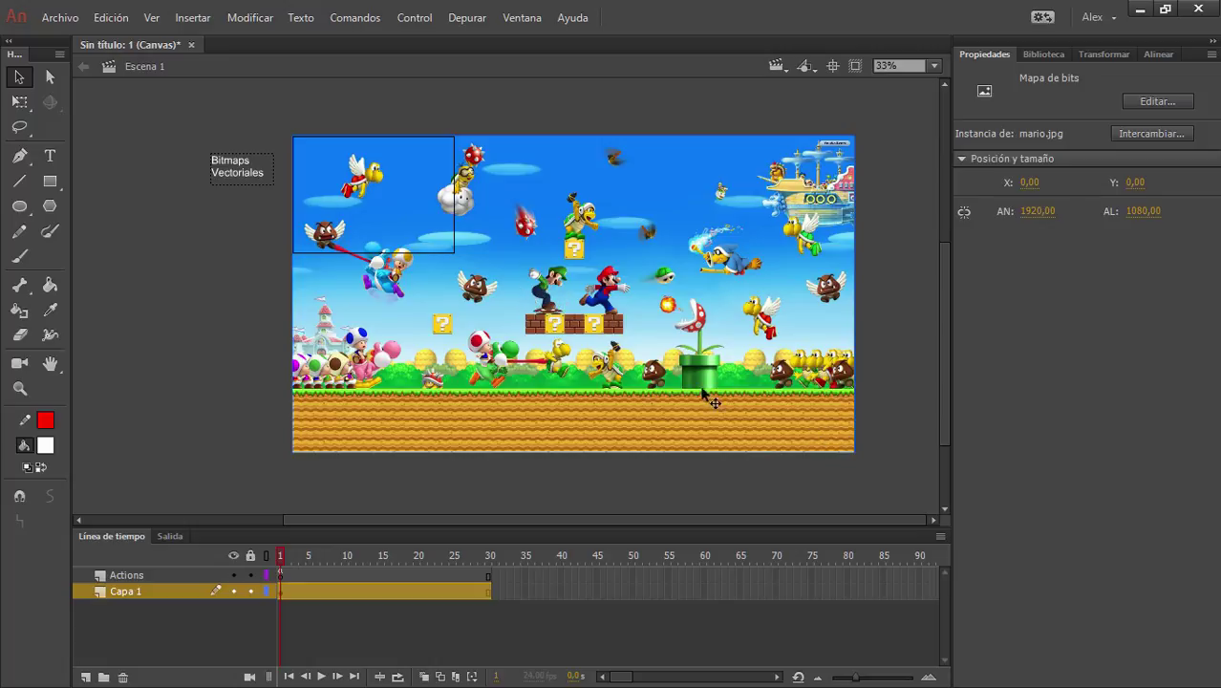
pyautogui.press('q')
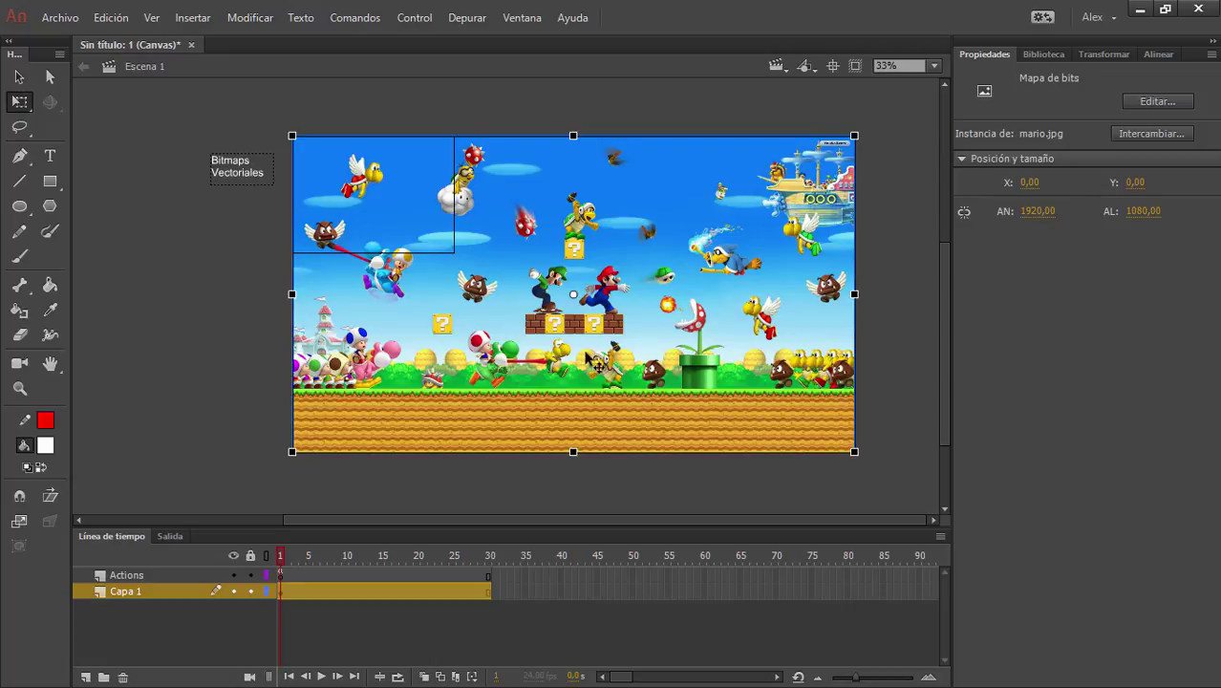
pyautogui.moveTo(853, 451); pyautogui.dragTo(442, 212)
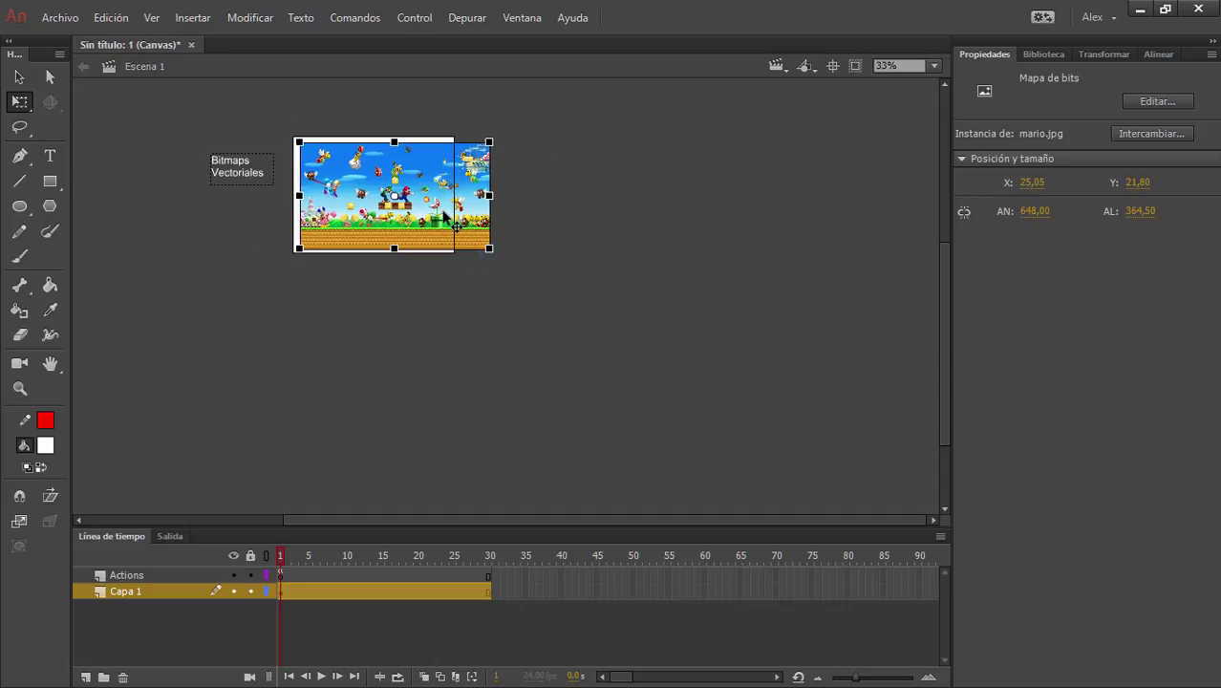
# Scale the bitmap further to about 430 × 242 px and place it inside the stage at about X 56, Y 60.
pyautogui.click(830, 66)
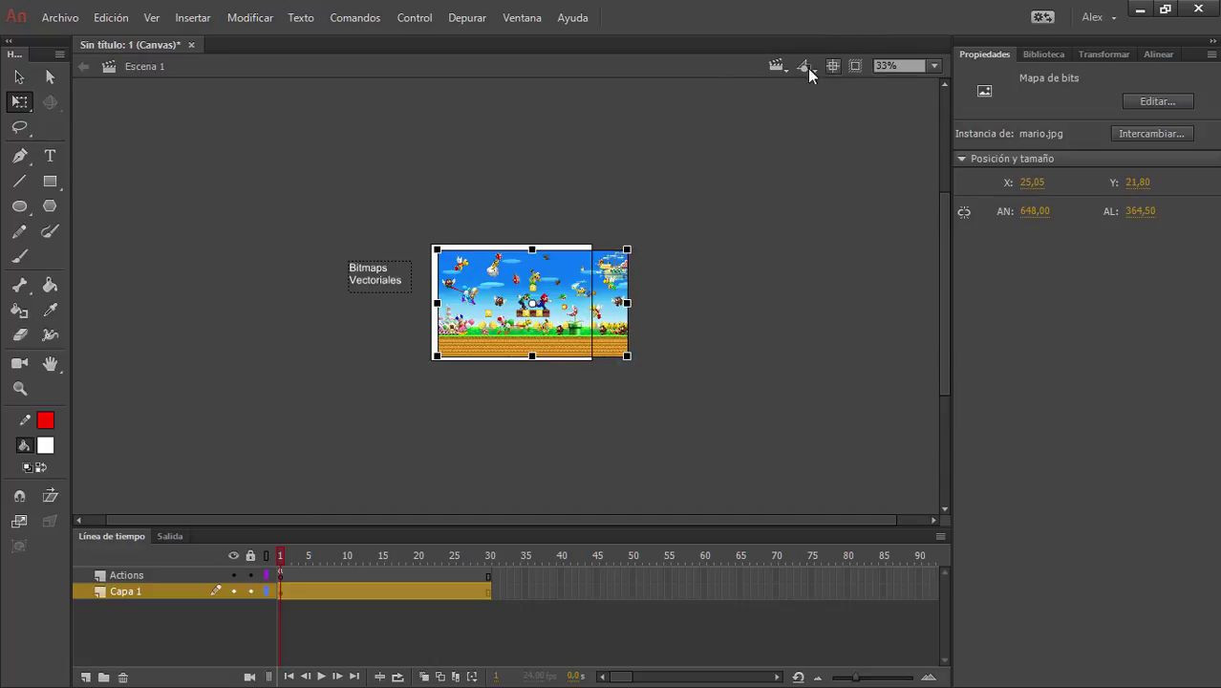
pyautogui.scroll(3, 374, 439)
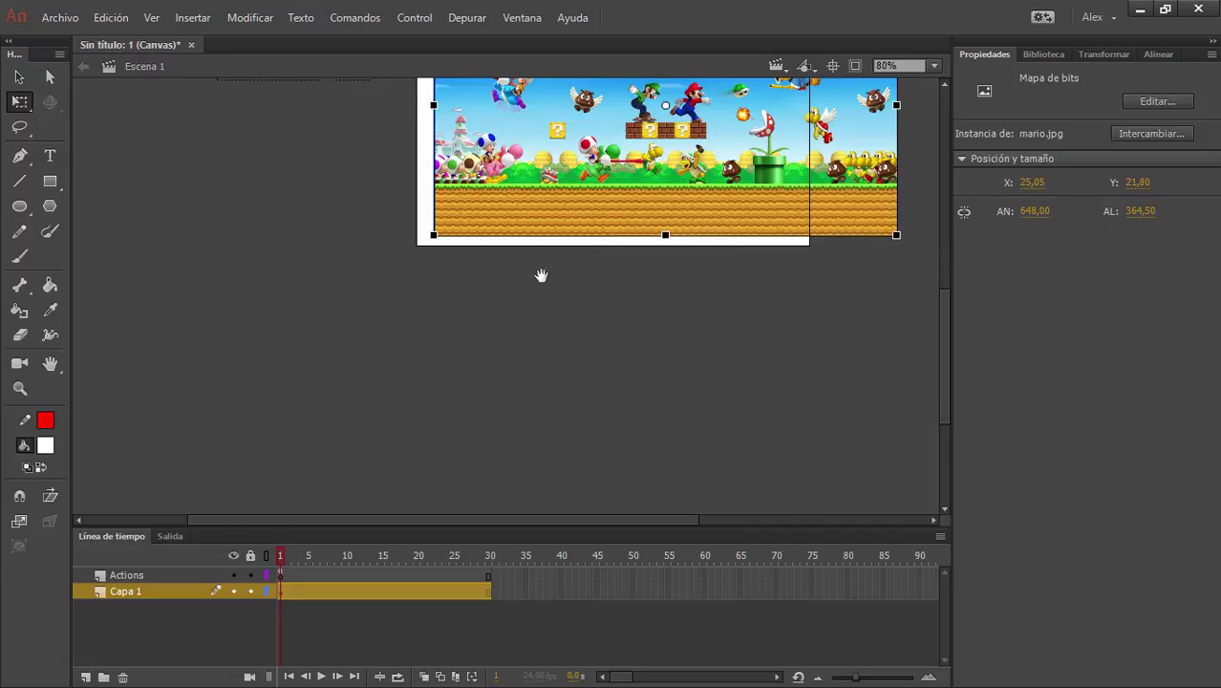
pyautogui.moveTo(541, 276); pyautogui.dragTo(336, 507)
pyautogui.scroll(1, 335, 502)
pyautogui.moveTo(484, 391); pyautogui.dragTo(517, 335)
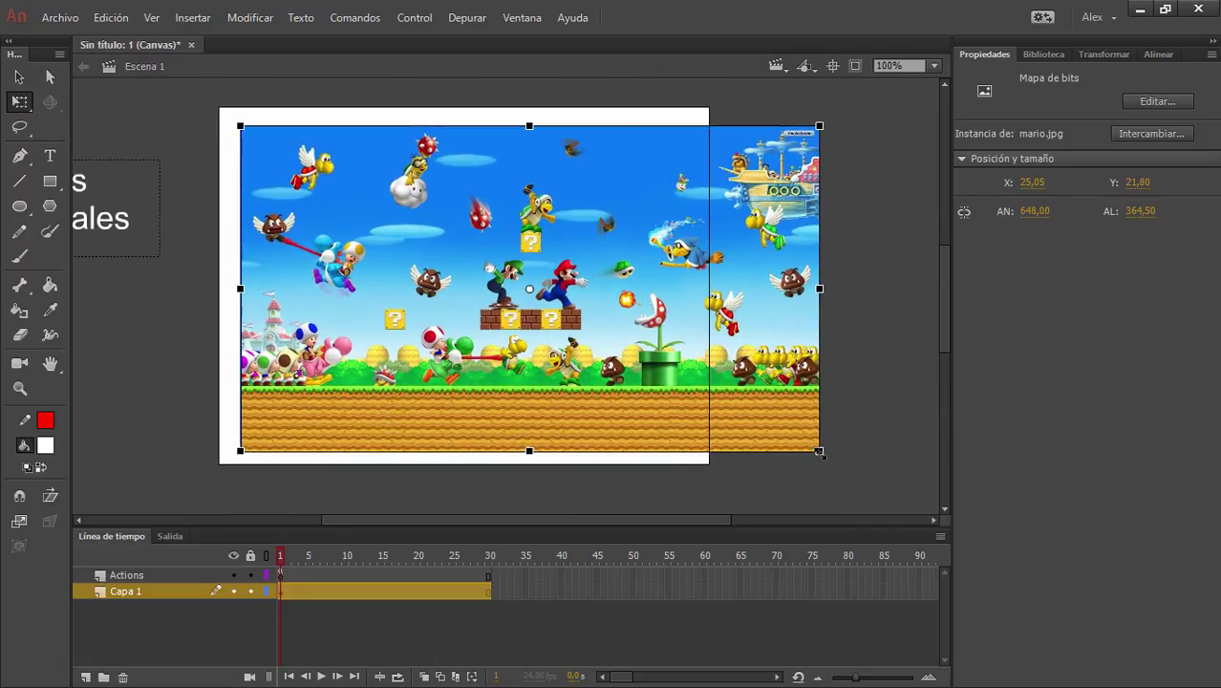
pyautogui.moveTo(819, 450); pyautogui.dragTo(722, 398)
pyautogui.moveTo(575, 342); pyautogui.dragTo(504, 319)
pyautogui.click(19, 77)
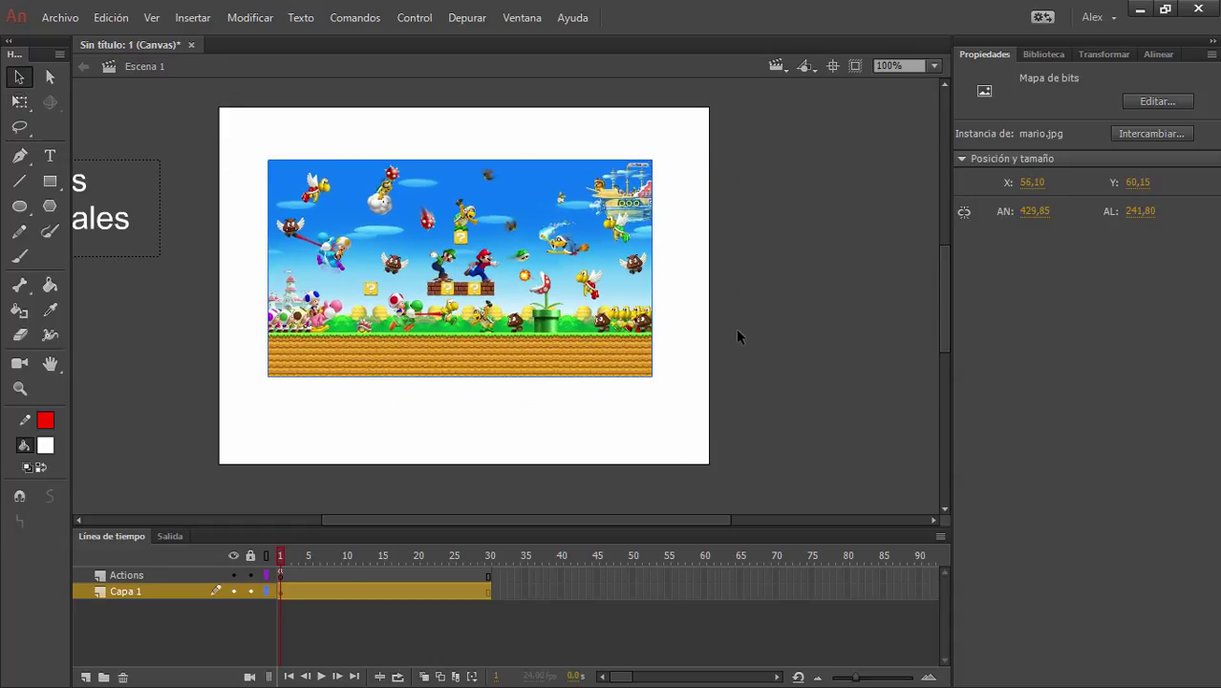
# Move the mario.jpg bitmap around the stage a few times, ending at about X 55, Y 55.
pyautogui.hscroll(-3, 516, 229)
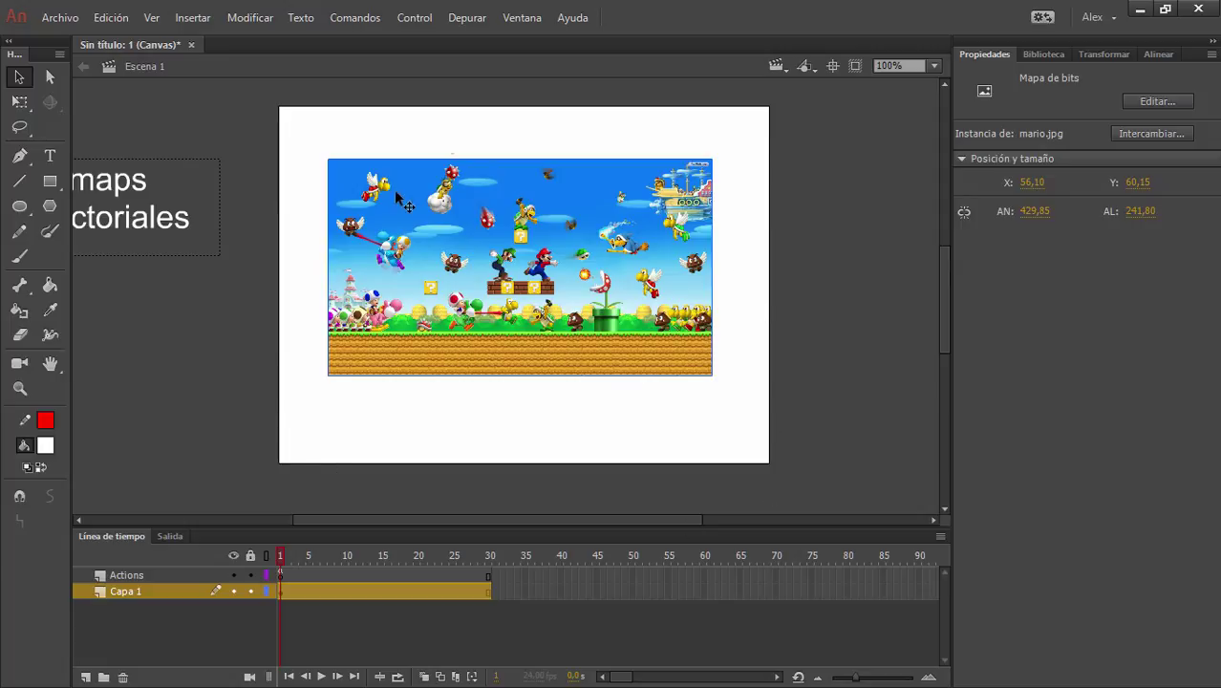
pyautogui.click(822, 272)
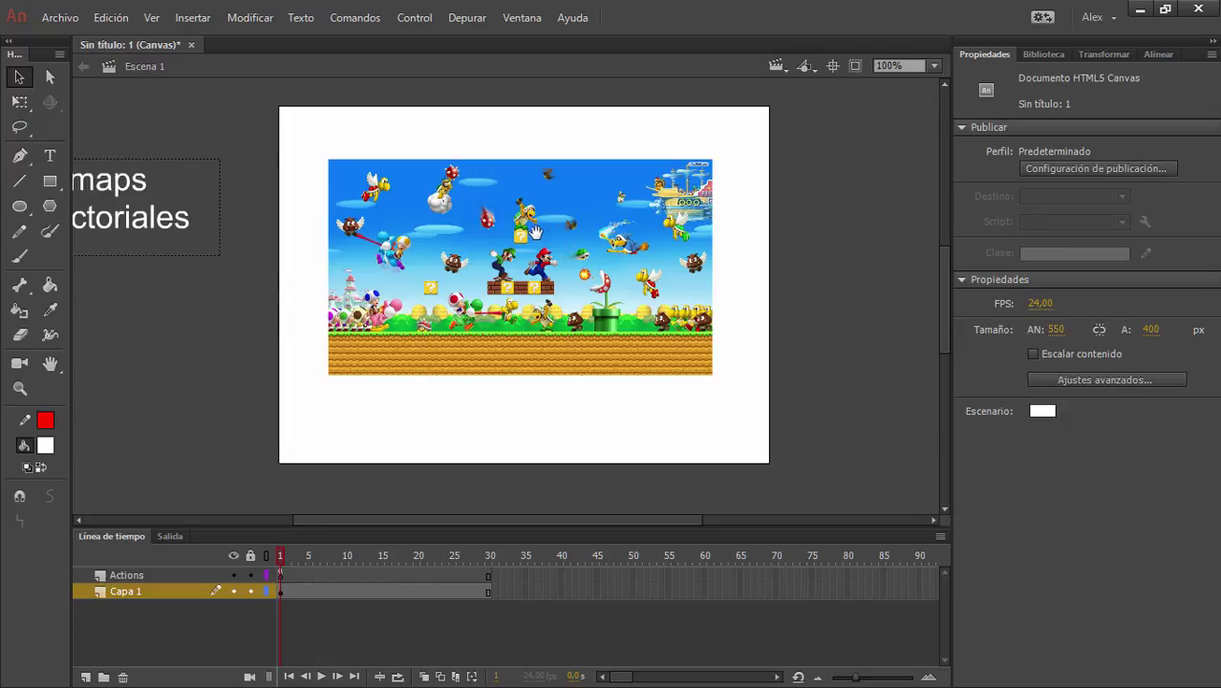
pyautogui.moveTo(535, 232); pyautogui.dragTo(522, 253)
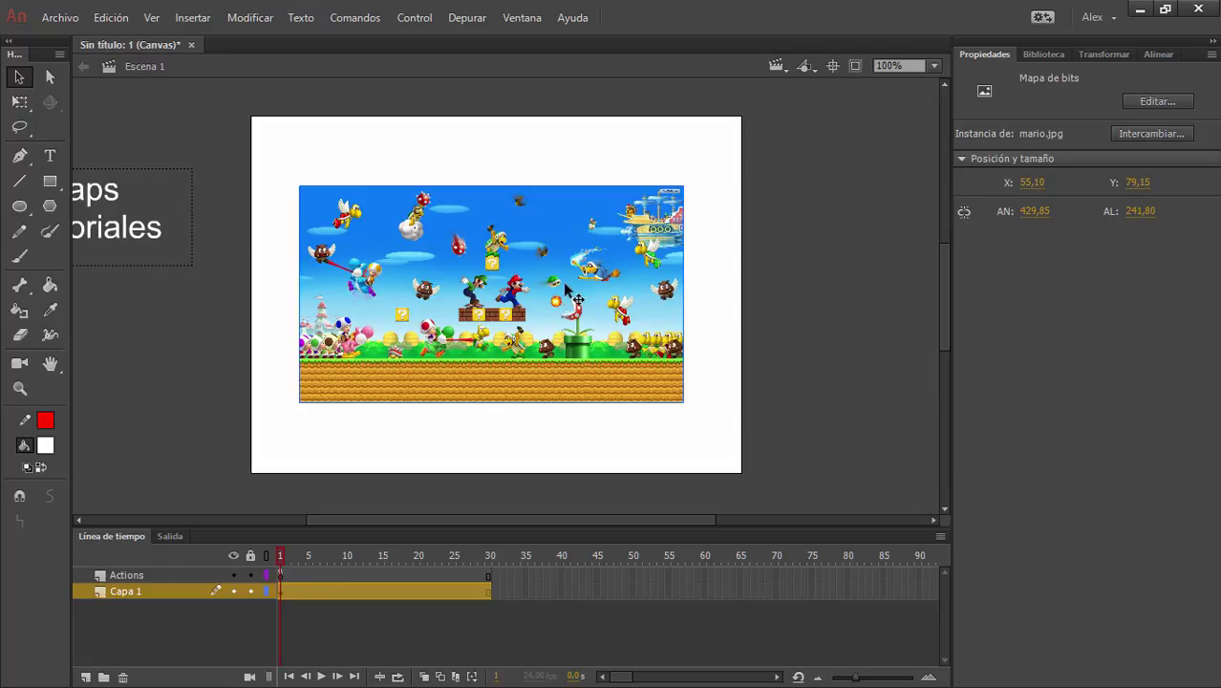
pyautogui.moveTo(568, 285)
pyautogui.mouseDown()
pyautogui.moveTo(602, 292)
pyautogui.moveTo(571, 285)
pyautogui.mouseUp()
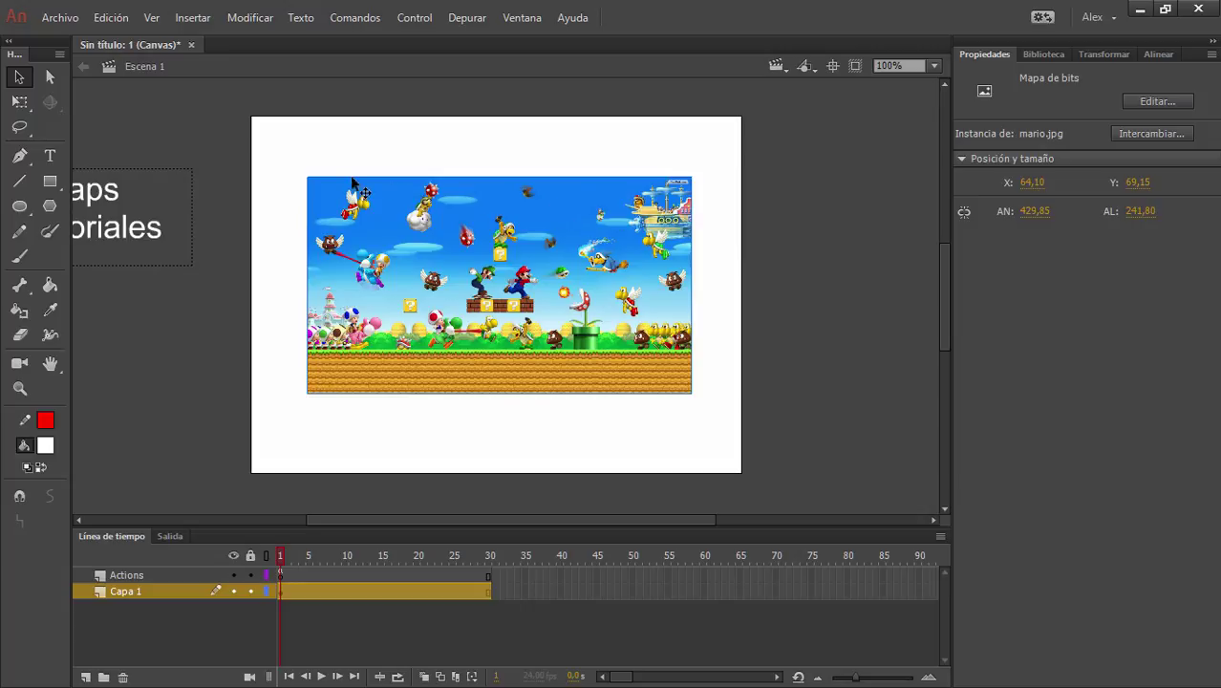
pyautogui.click(227, 177)
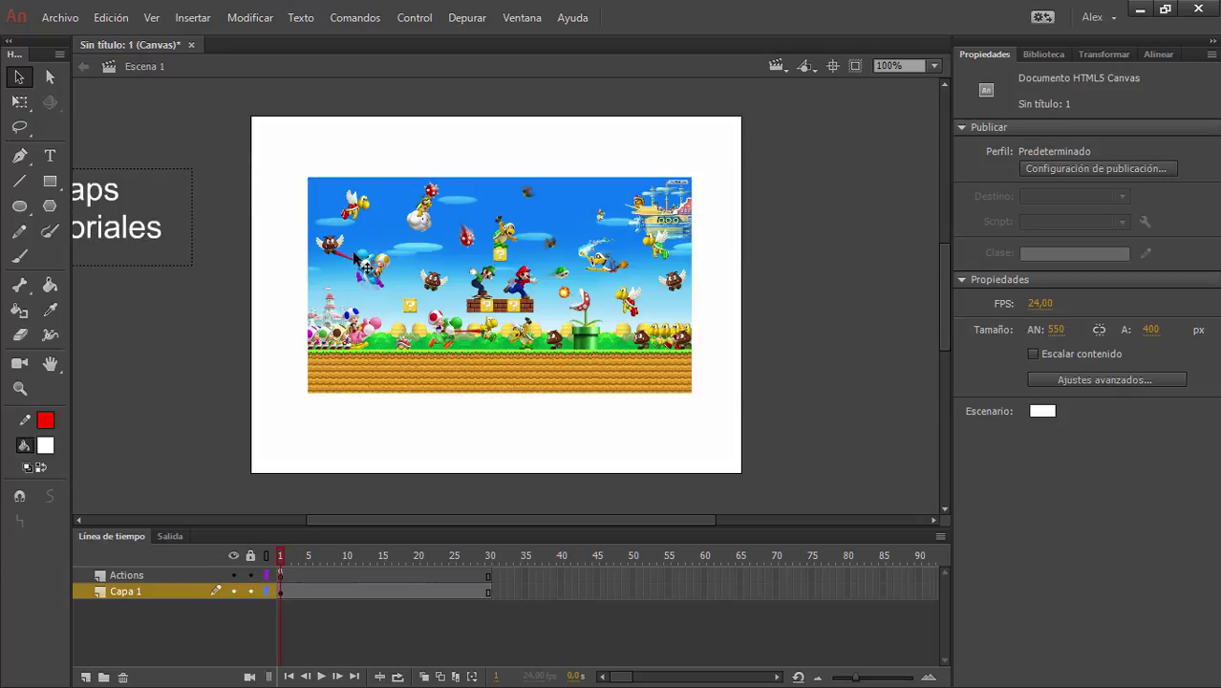
pyautogui.moveTo(510, 250); pyautogui.dragTo(465, 247)
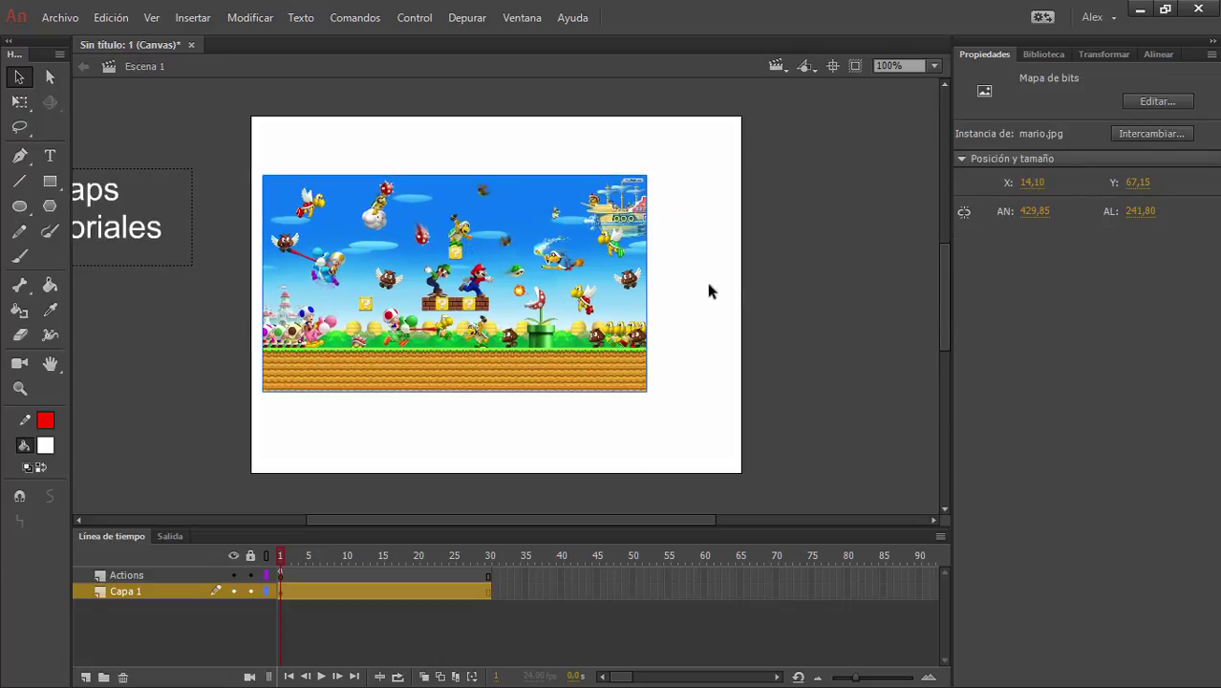
pyautogui.click(763, 285)
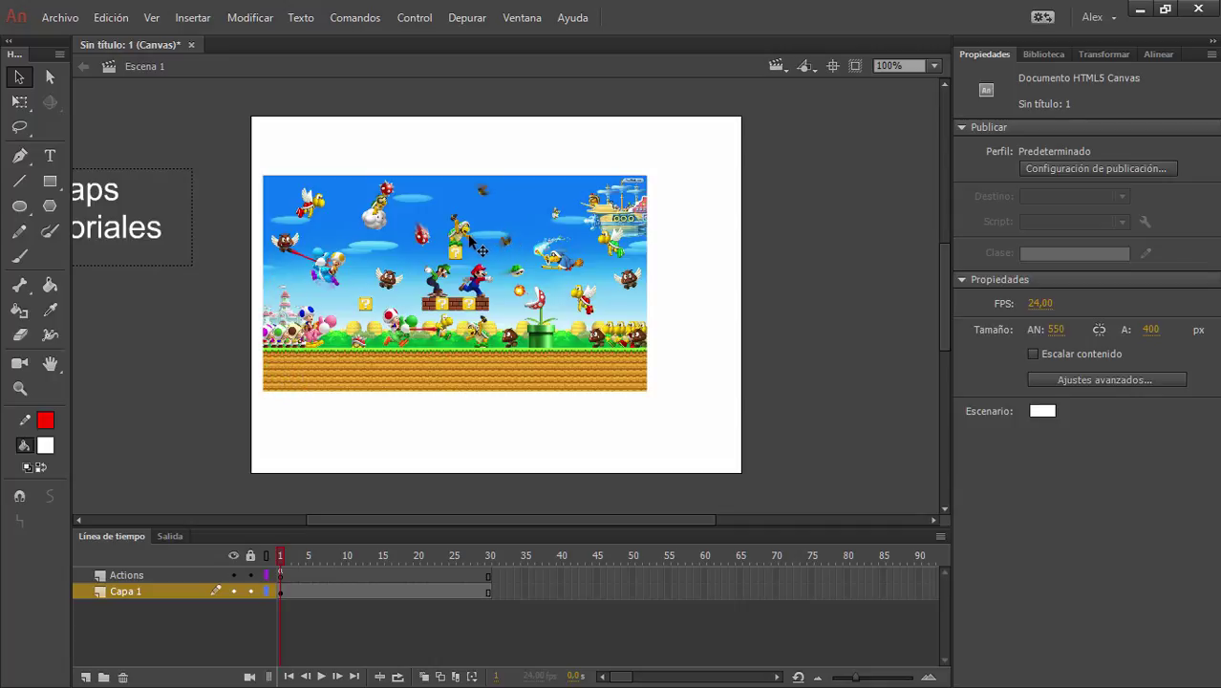
pyautogui.moveTo(468, 240); pyautogui.dragTo(504, 228)
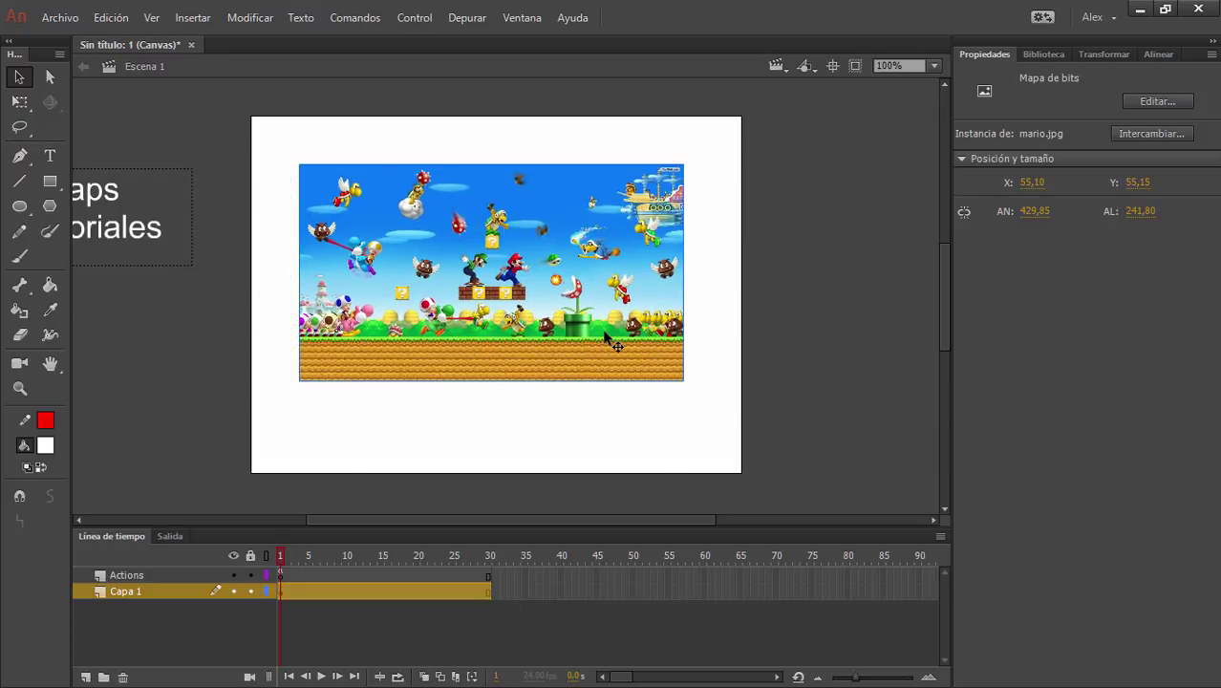
# Move the mario.jpg bitmap to the stage's upper-left corner at about X 0, Y 0, and reselect it.
pyautogui.scroll(3, 605, 335)
pyautogui.moveTo(444, 200); pyautogui.dragTo(514, 253)
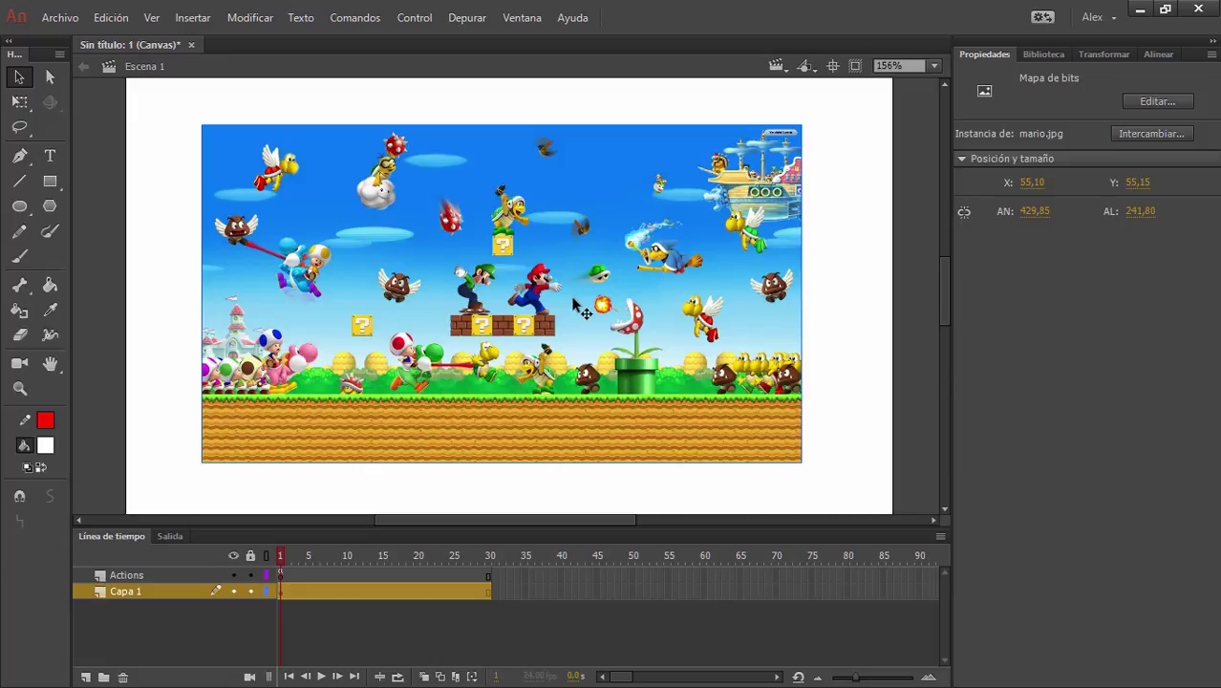
pyautogui.moveTo(459, 247); pyautogui.dragTo(472, 222)
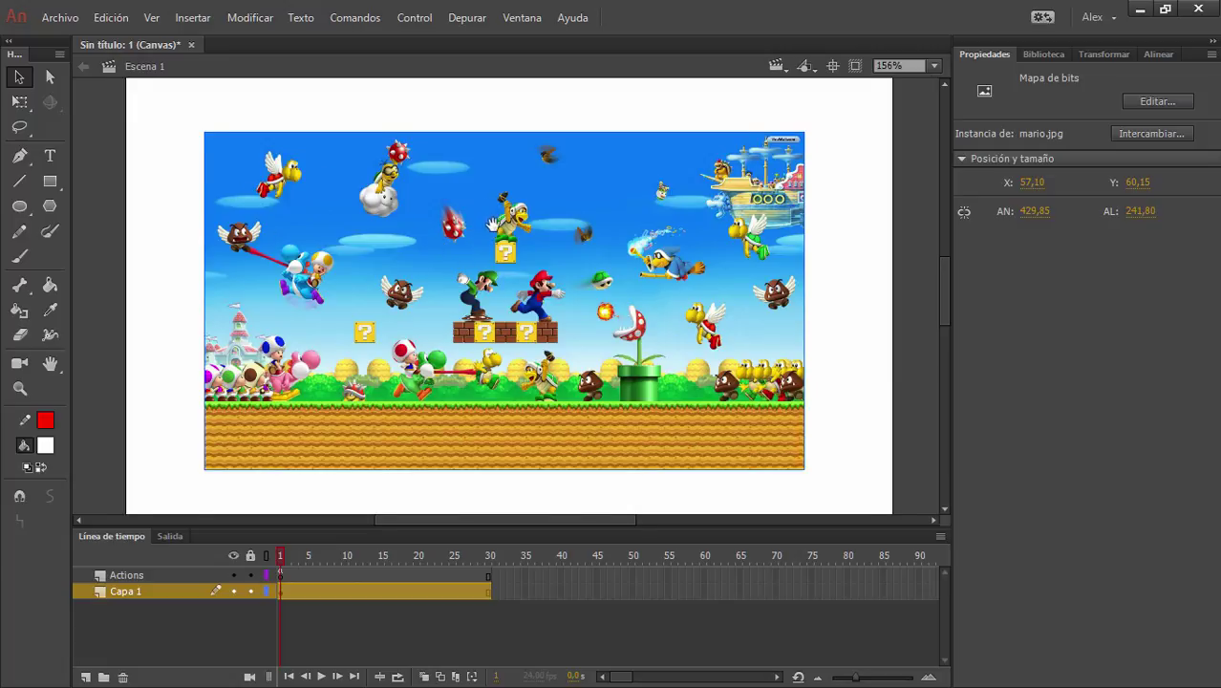
pyautogui.moveTo(487, 214); pyautogui.dragTo(417, 258)
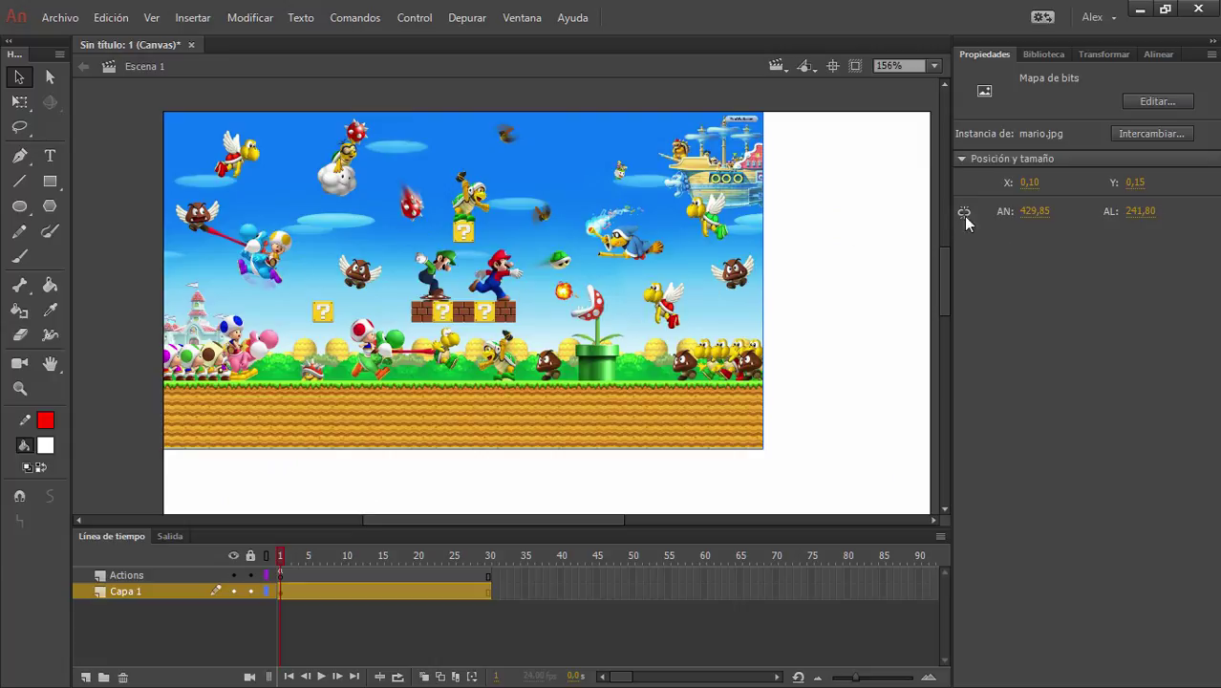
pyautogui.click(839, 267)
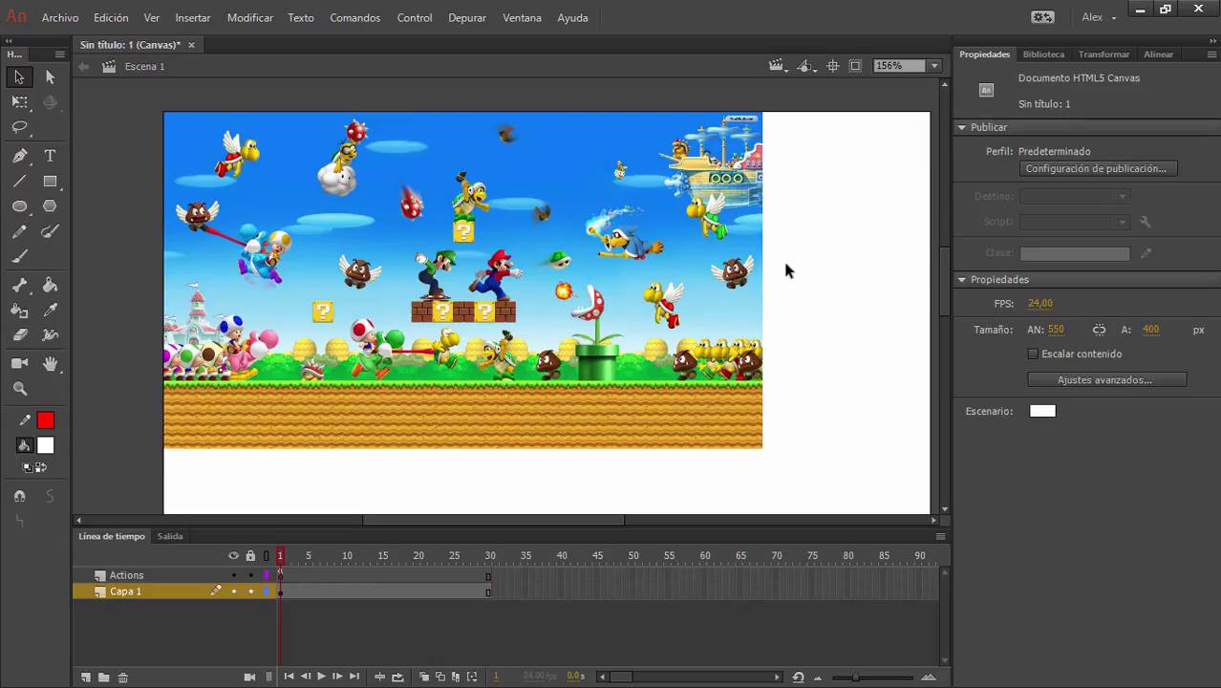
pyautogui.click(509, 239)
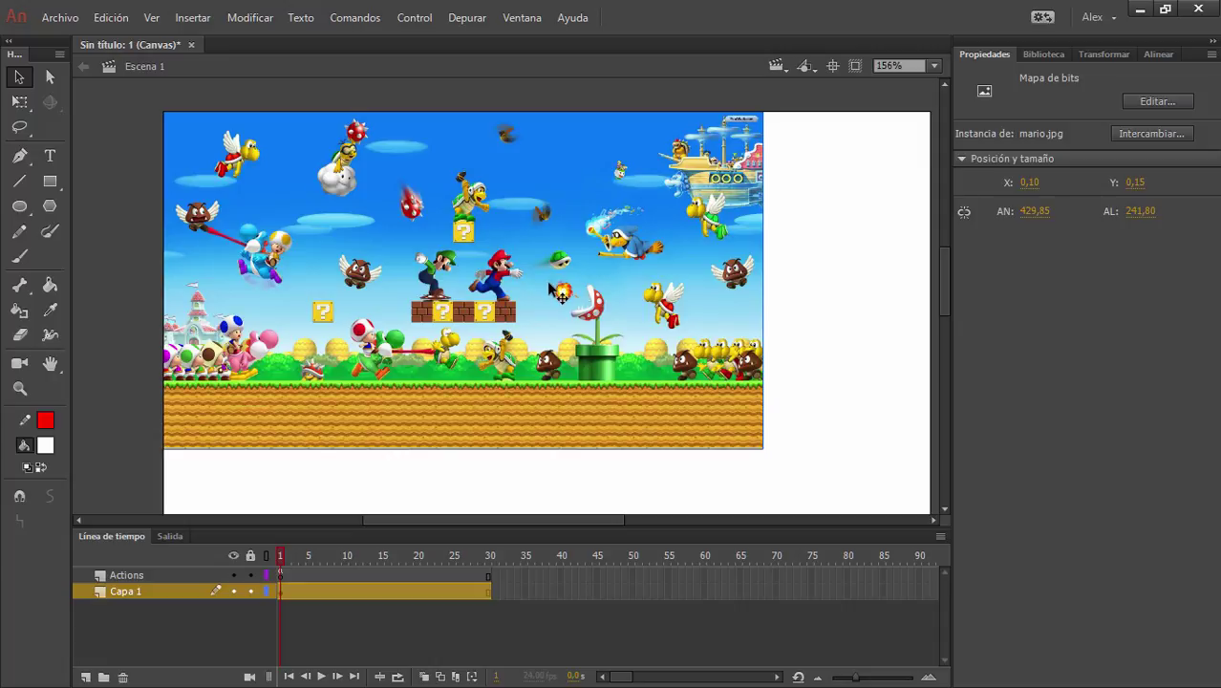
# Move the mario.jpg bitmap back inside the stage to about X 51, Y 37, and delete it.
pyautogui.moveTo(619, 337); pyautogui.dragTo(535, 298)
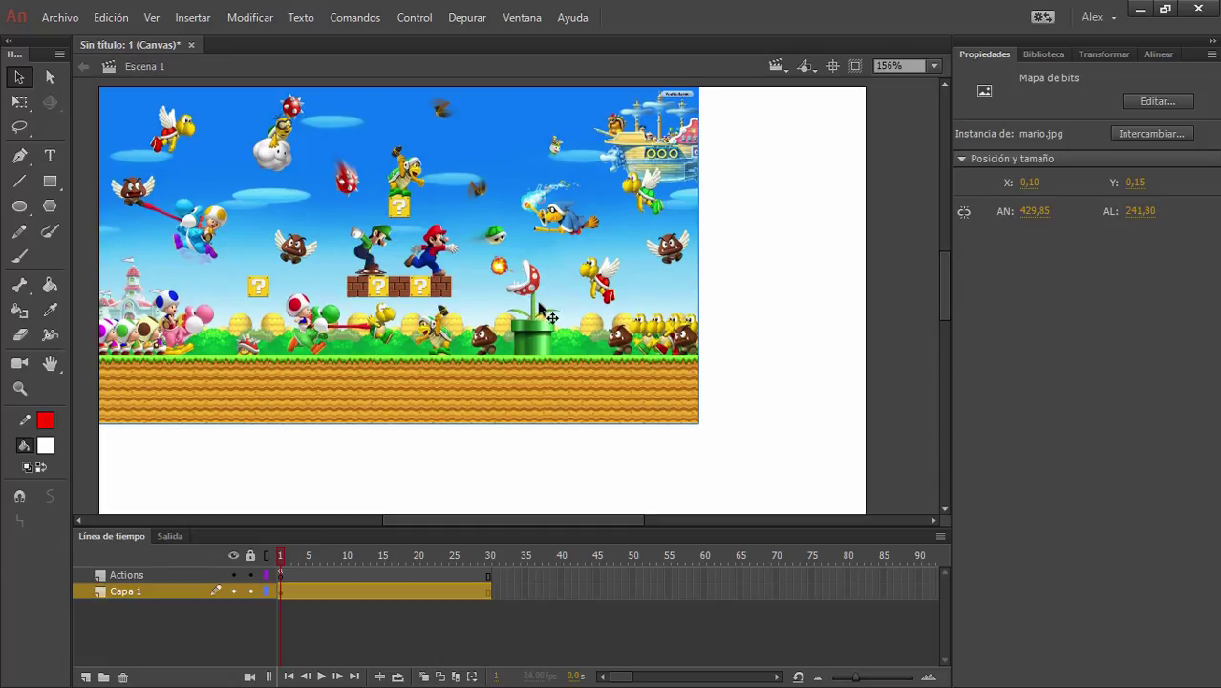
pyautogui.moveTo(449, 245); pyautogui.dragTo(501, 287)
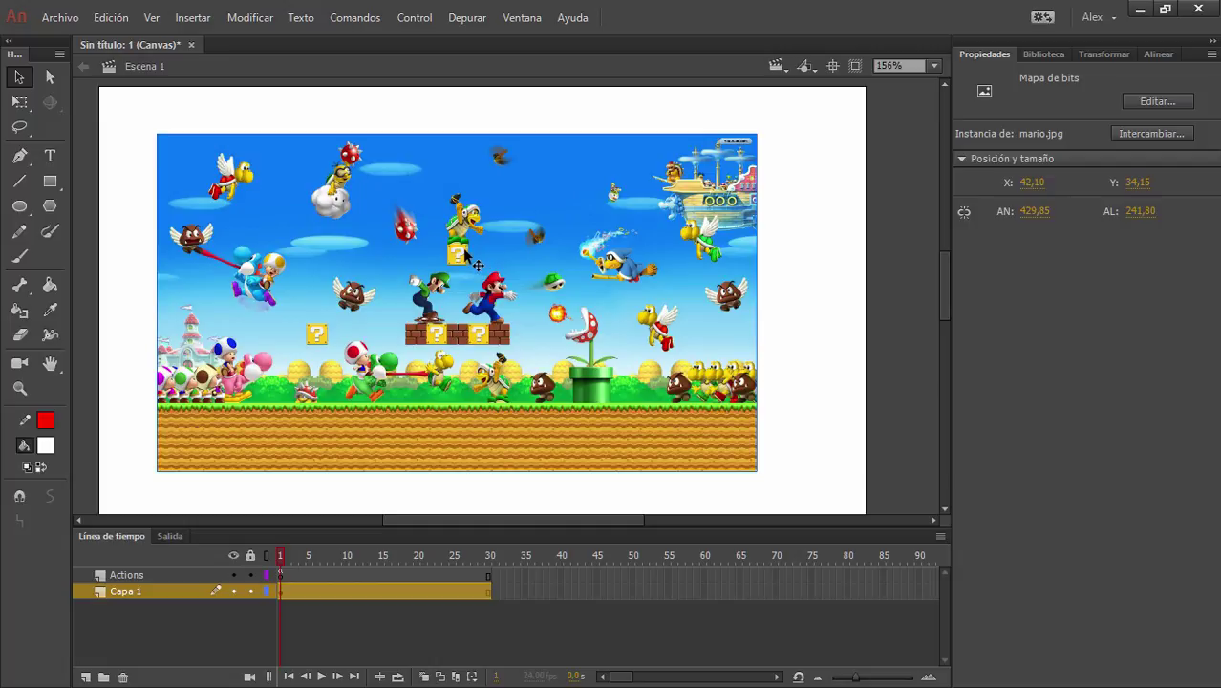
pyautogui.moveTo(451, 272); pyautogui.dragTo(463, 277)
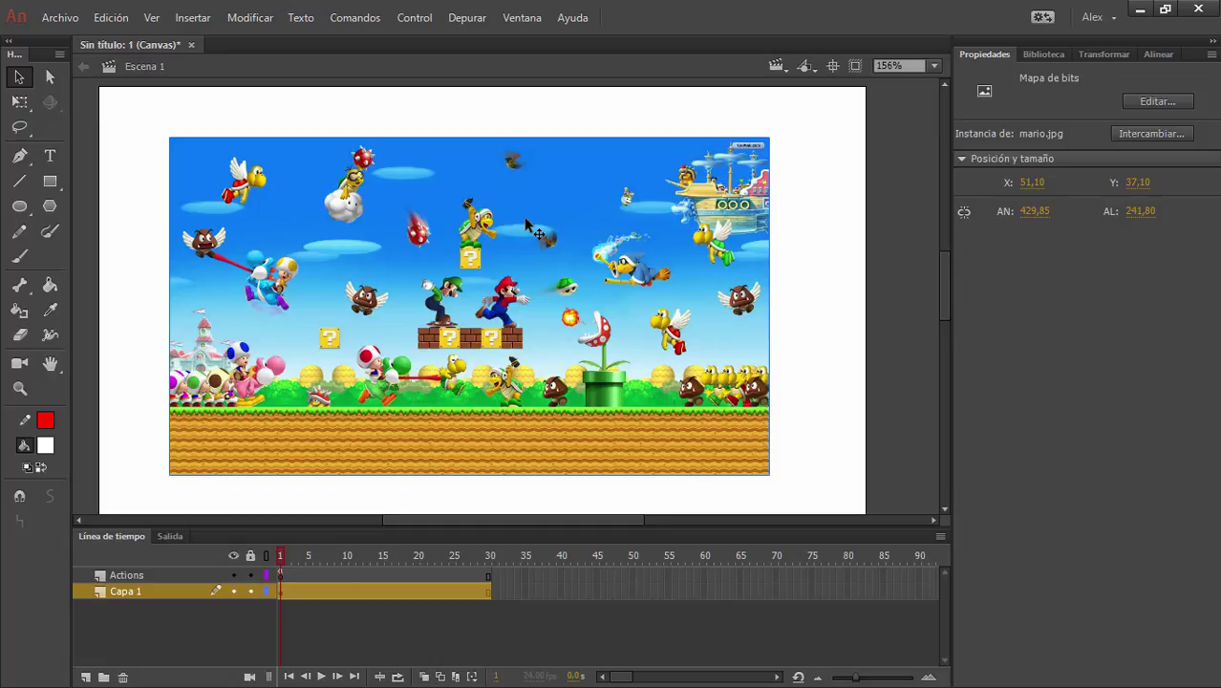
pyautogui.moveTo(506, 209)
pyautogui.mouseDown()
pyautogui.moveTo(511, 223)
pyautogui.moveTo(504, 195)
pyautogui.mouseUp()
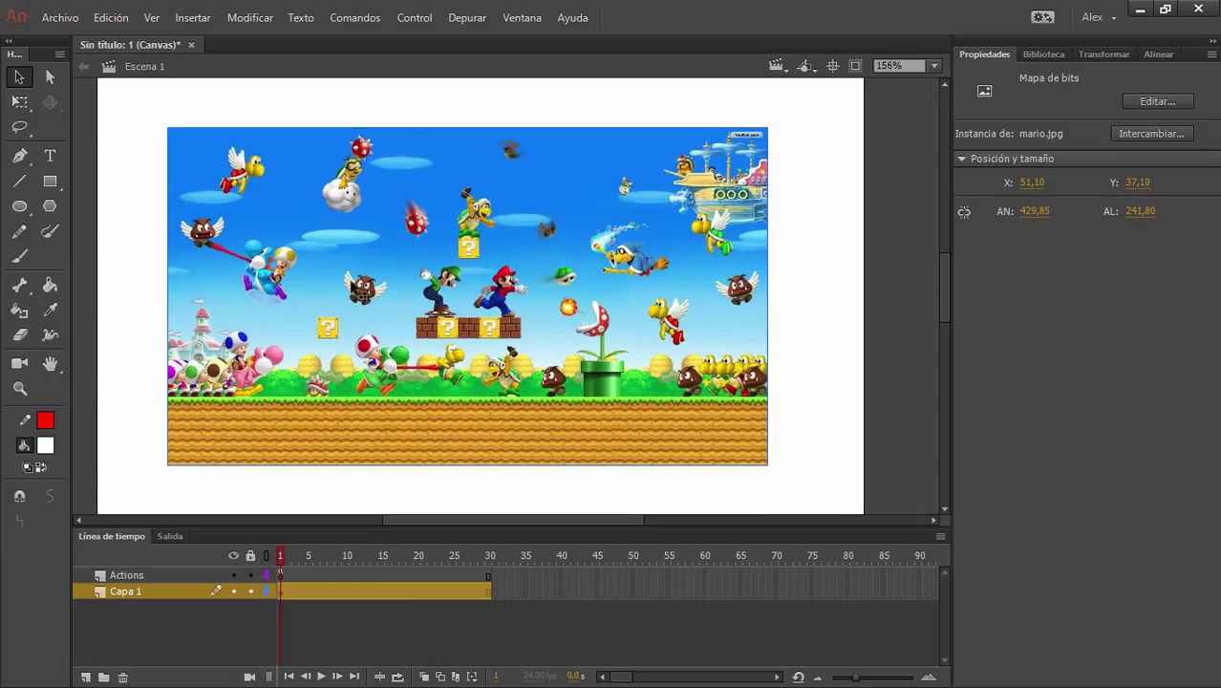
pyautogui.press('Delete')
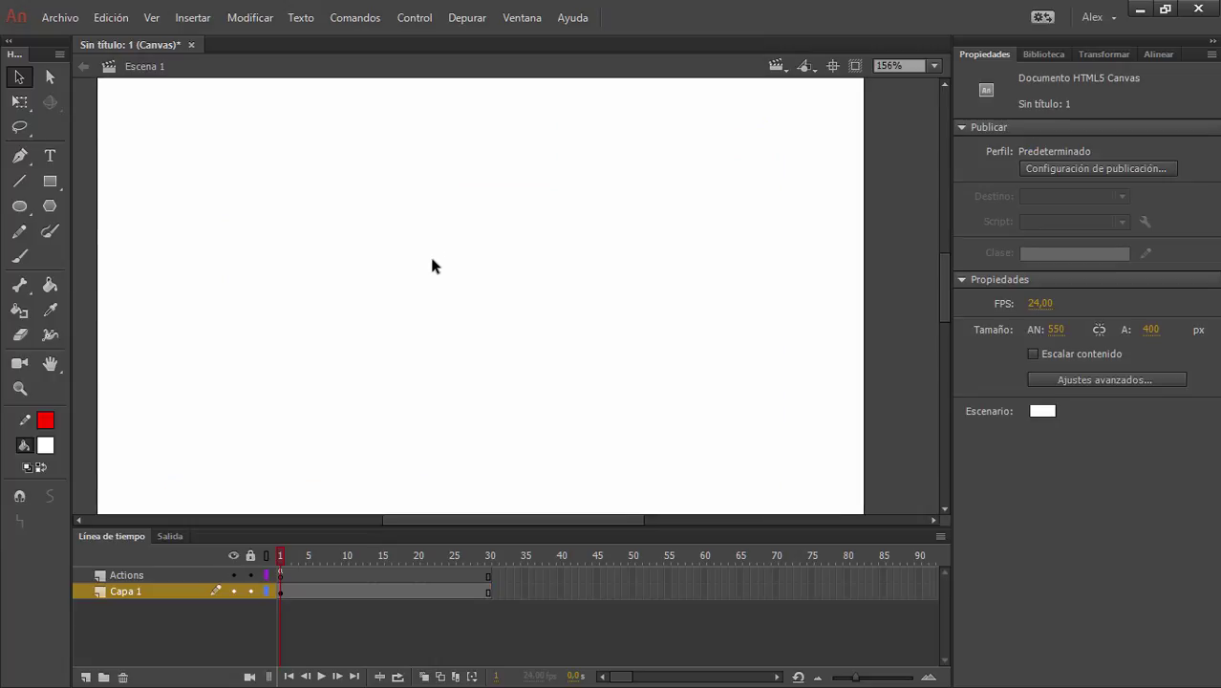
# Open the stage's width value for editing in the document properties.
pyautogui.hotkey('ctrl', 'r')
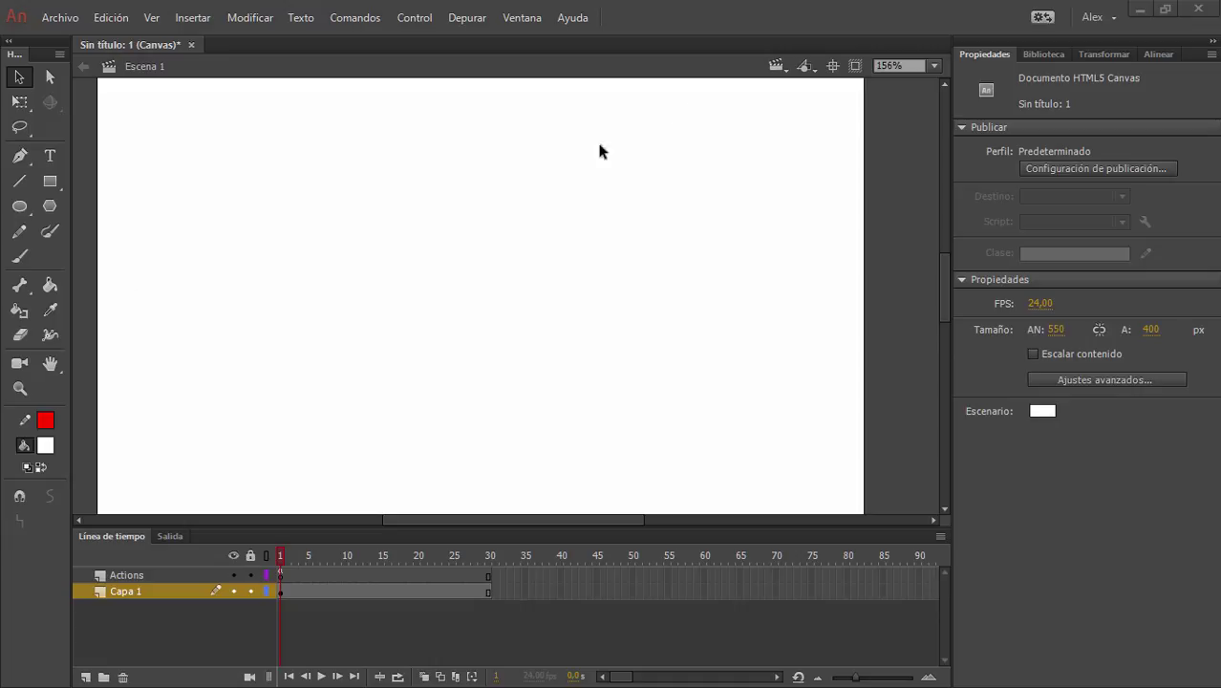
pyautogui.scroll(-1, 566, 390)
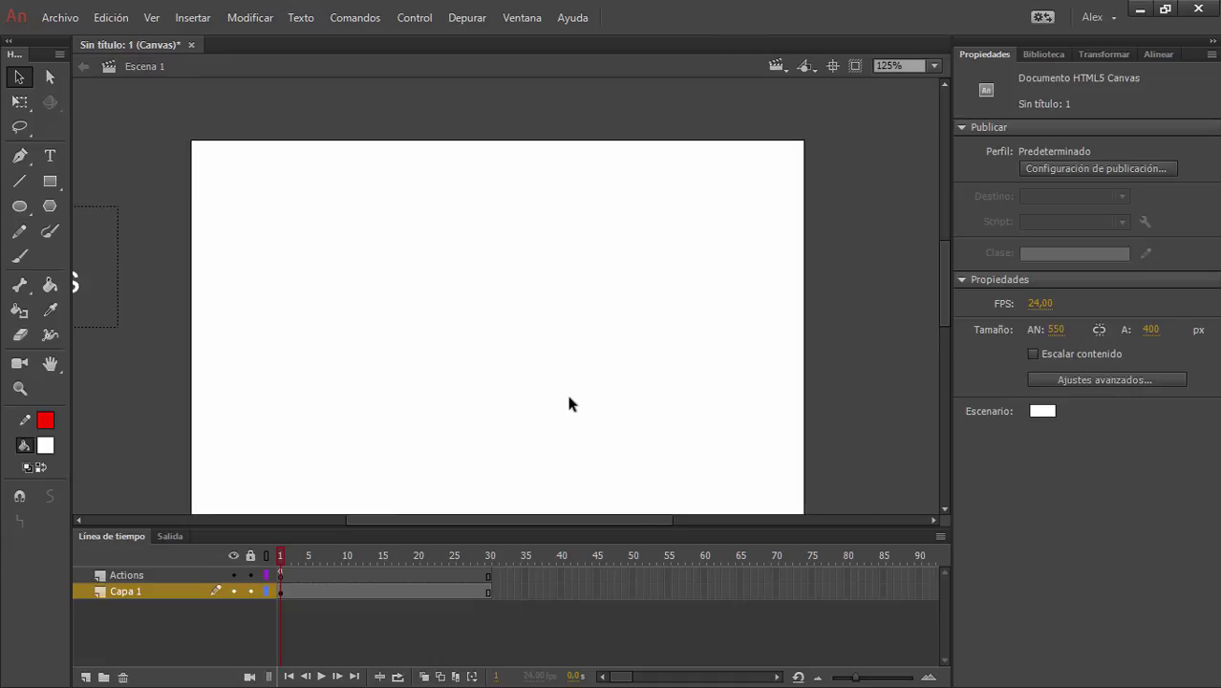
pyautogui.moveTo(524, 383); pyautogui.dragTo(560, 310)
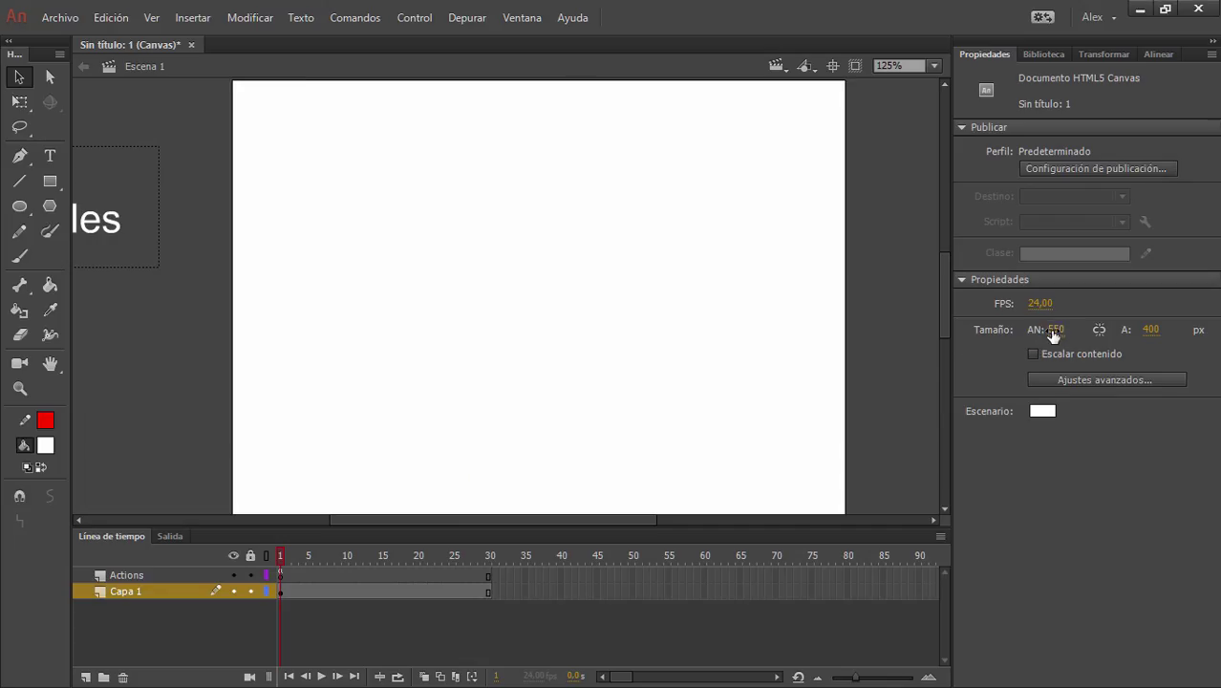
pyautogui.click(1060, 329)
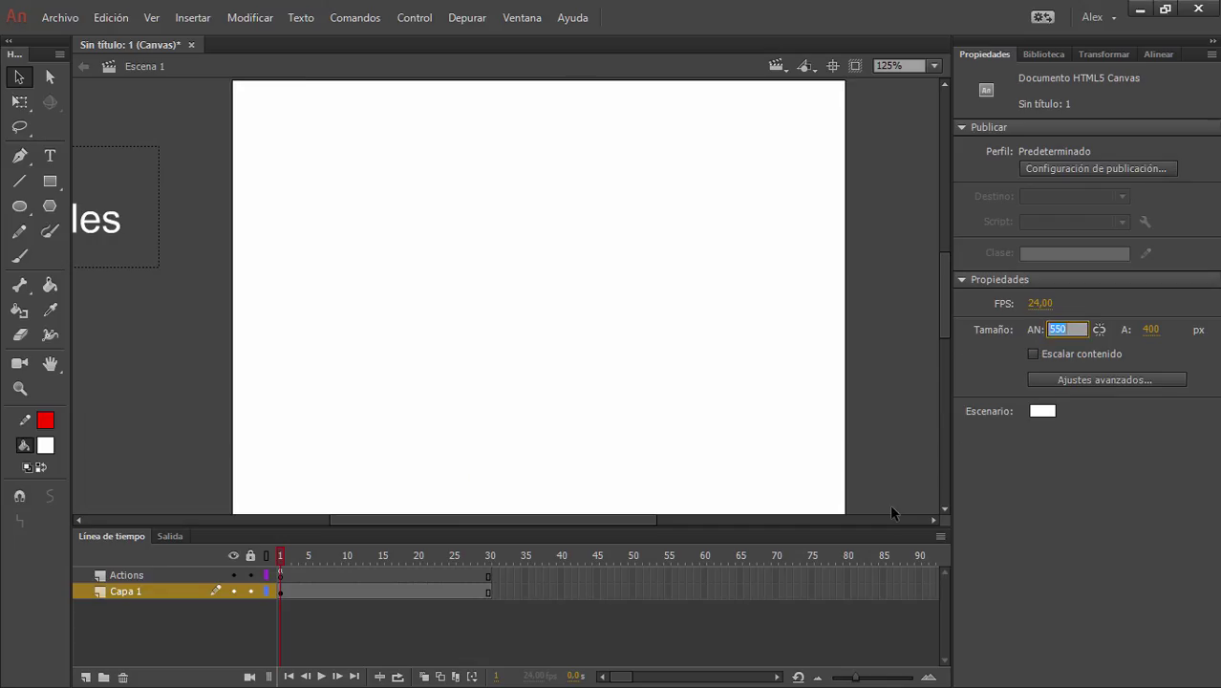
# Set the stage size to 800 px wide and 350 px high.
pyautogui.press('Return')
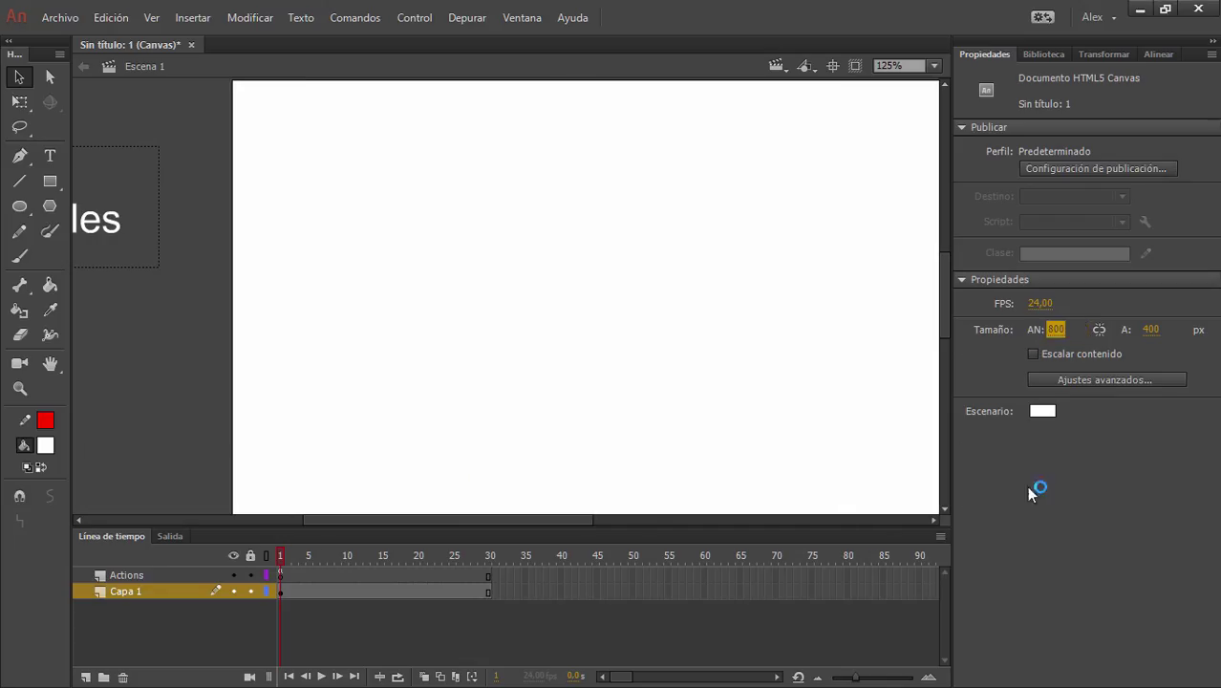
pyautogui.click(1149, 330)
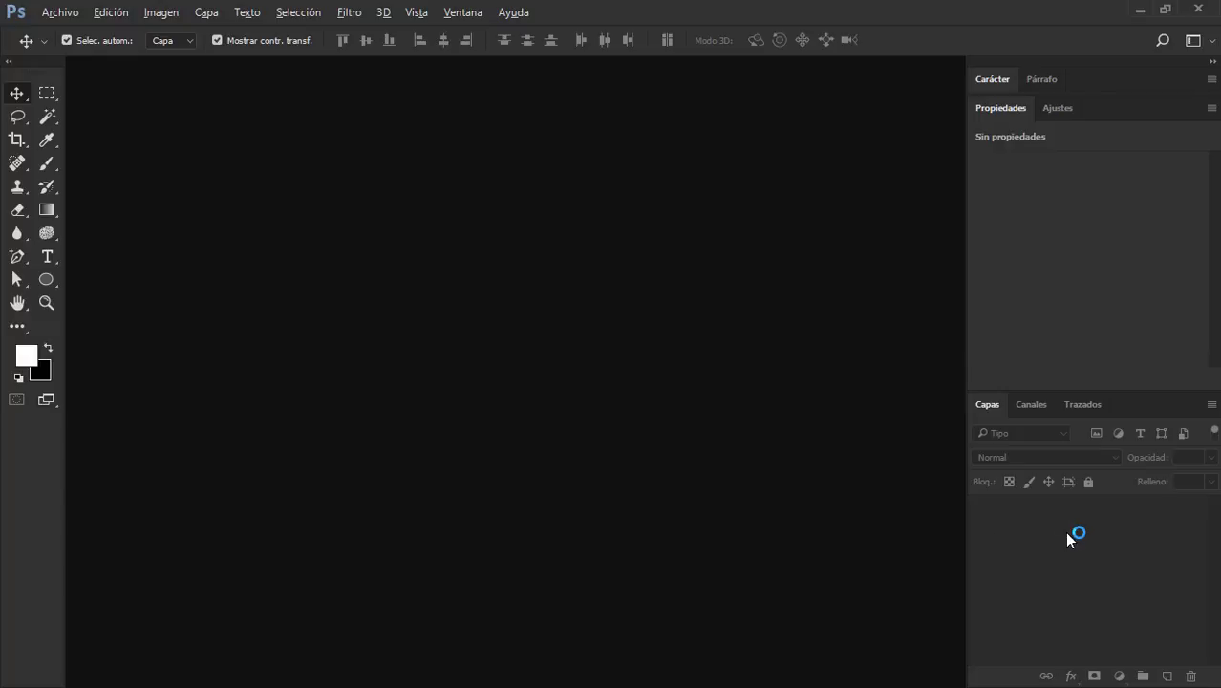
pyautogui.hotkey('alt', 'Tab')
pyautogui.click(1147, 330)
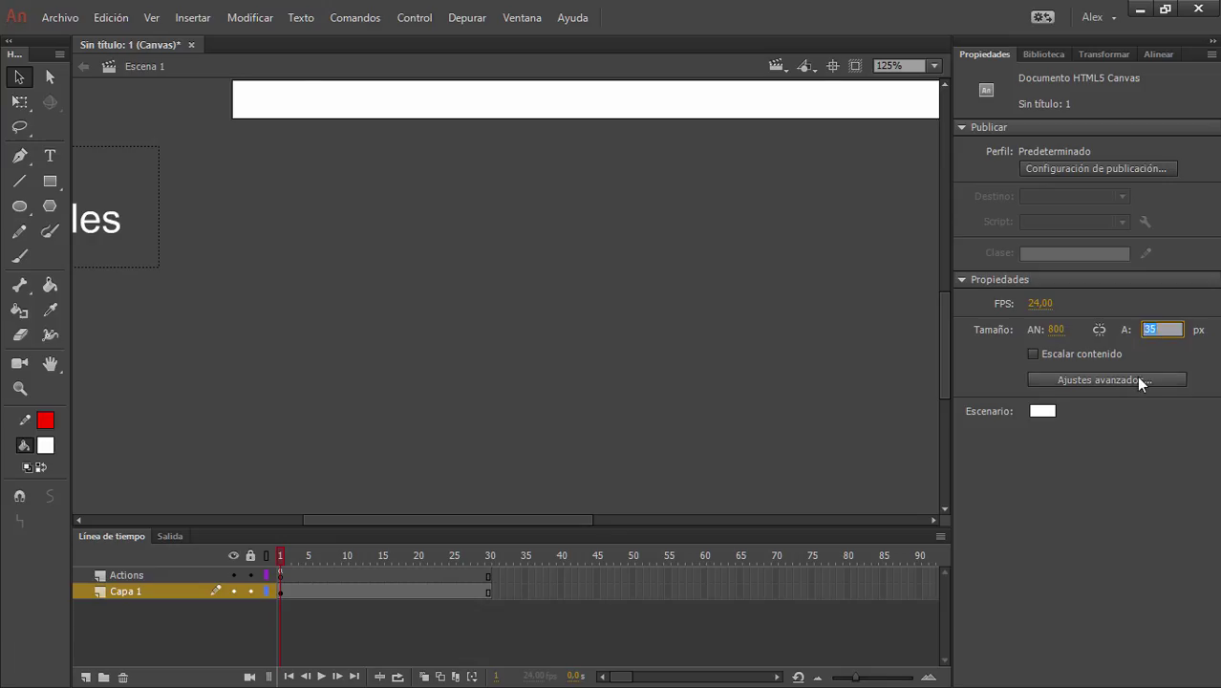
pyautogui.click(1161, 329)
pyautogui.write('0')
pyautogui.press('Return')
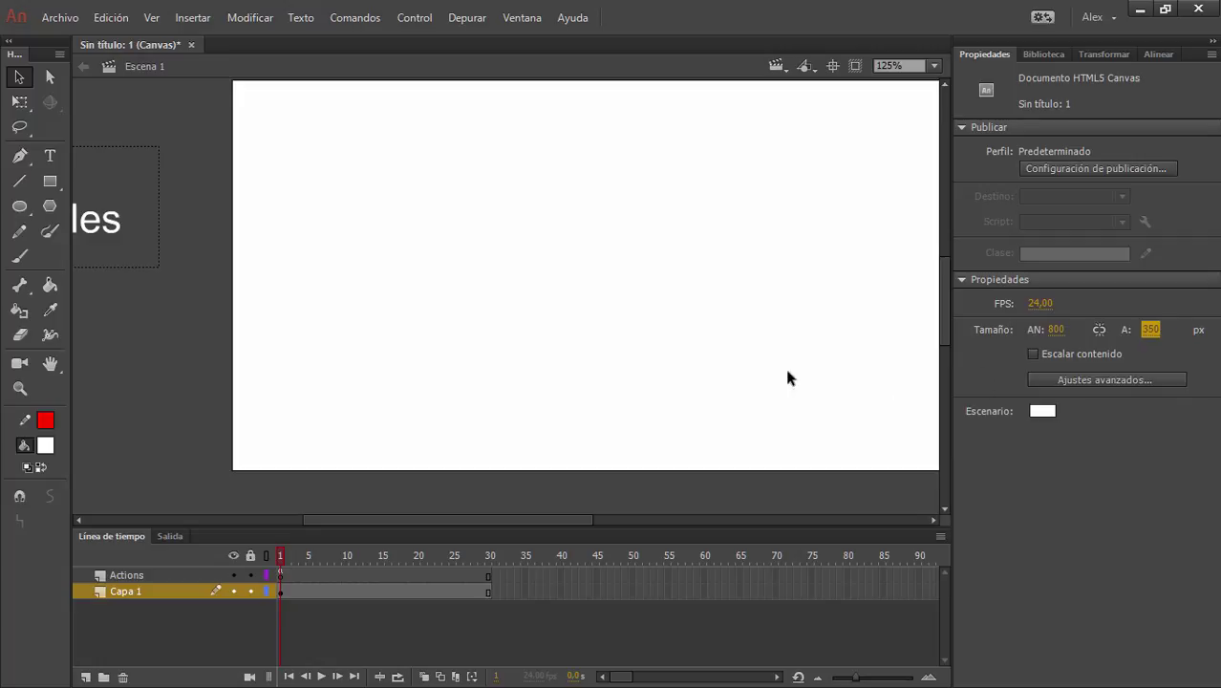
# Collapse the drawing tools to free up workspace and set the stage width to 750 px.
pyautogui.press('space')
pyautogui.moveTo(556, 224); pyautogui.dragTo(411, 224)
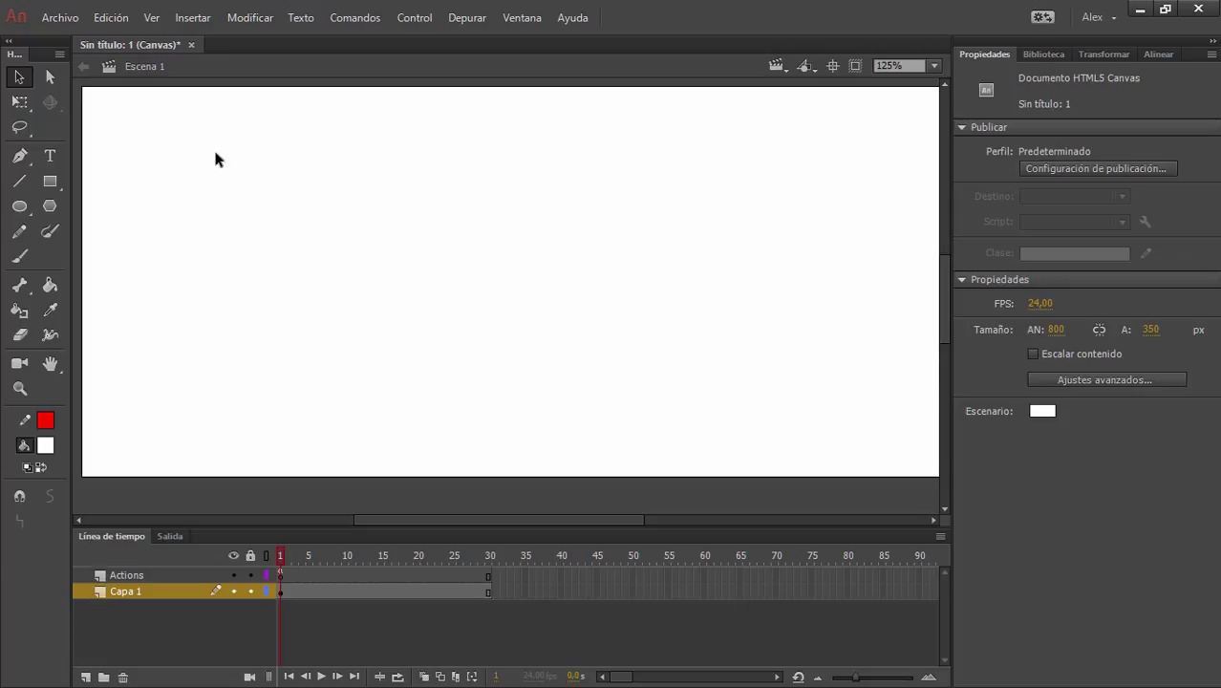
pyautogui.click(9, 42)
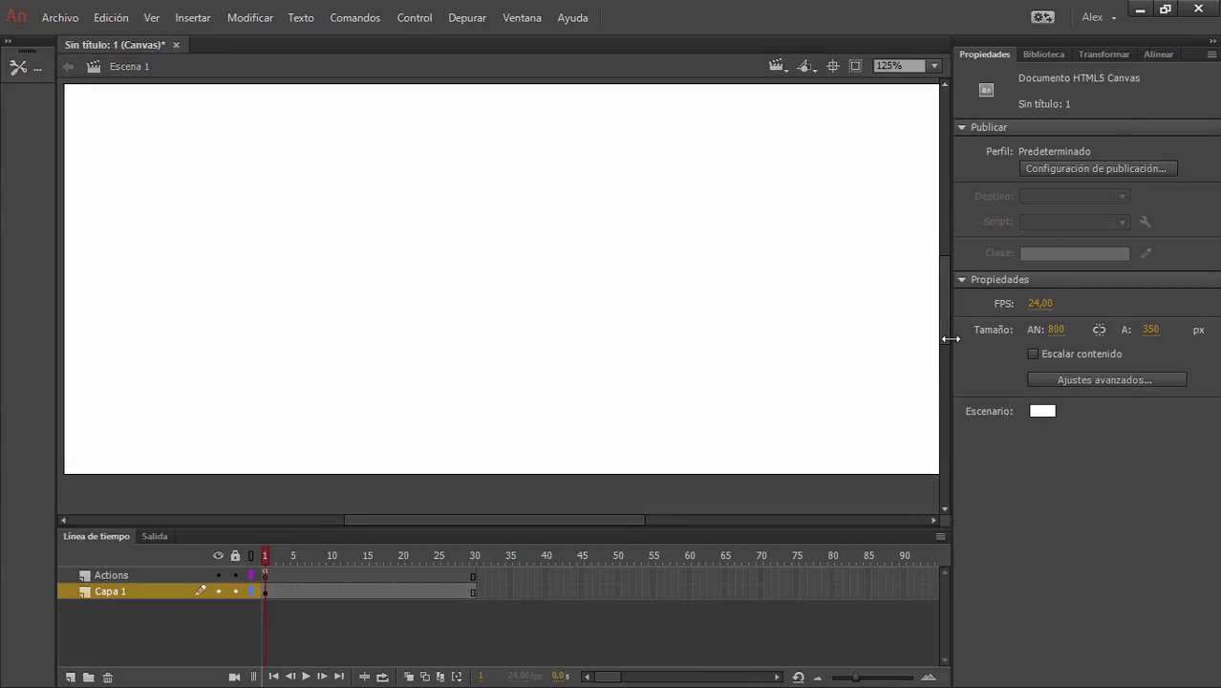
pyautogui.click(1059, 330)
pyautogui.write('750')
pyautogui.press('Return')
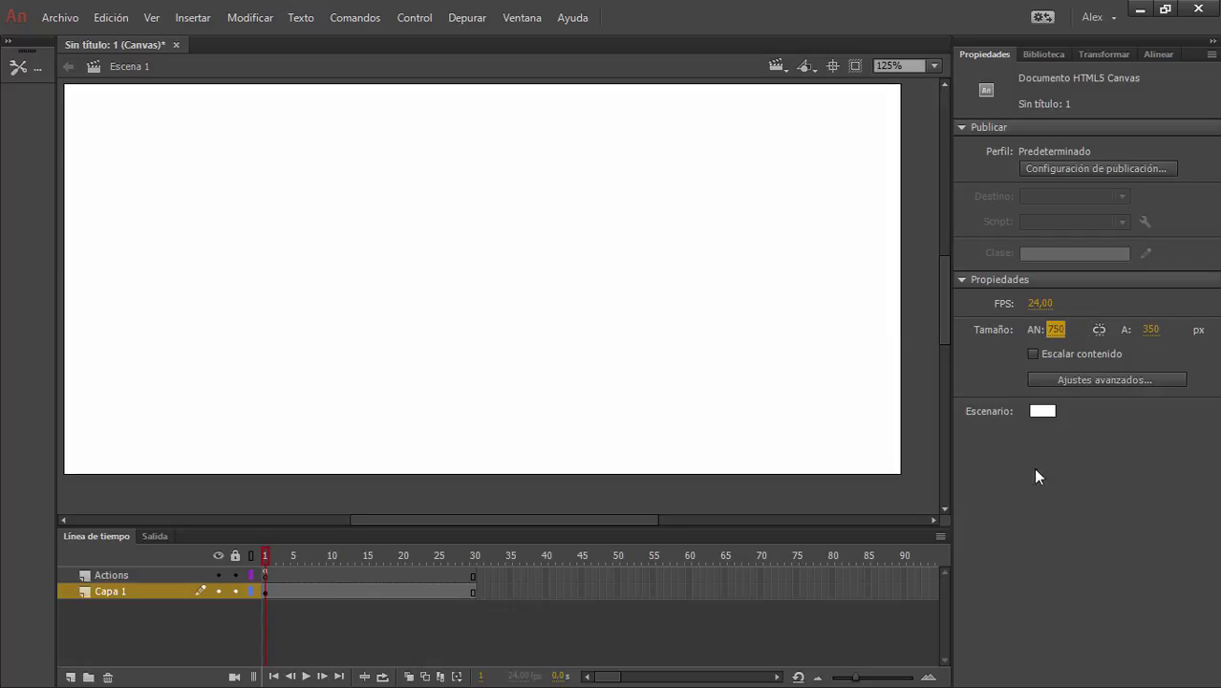
pyautogui.moveTo(611, 253); pyautogui.dragTo(621, 276)
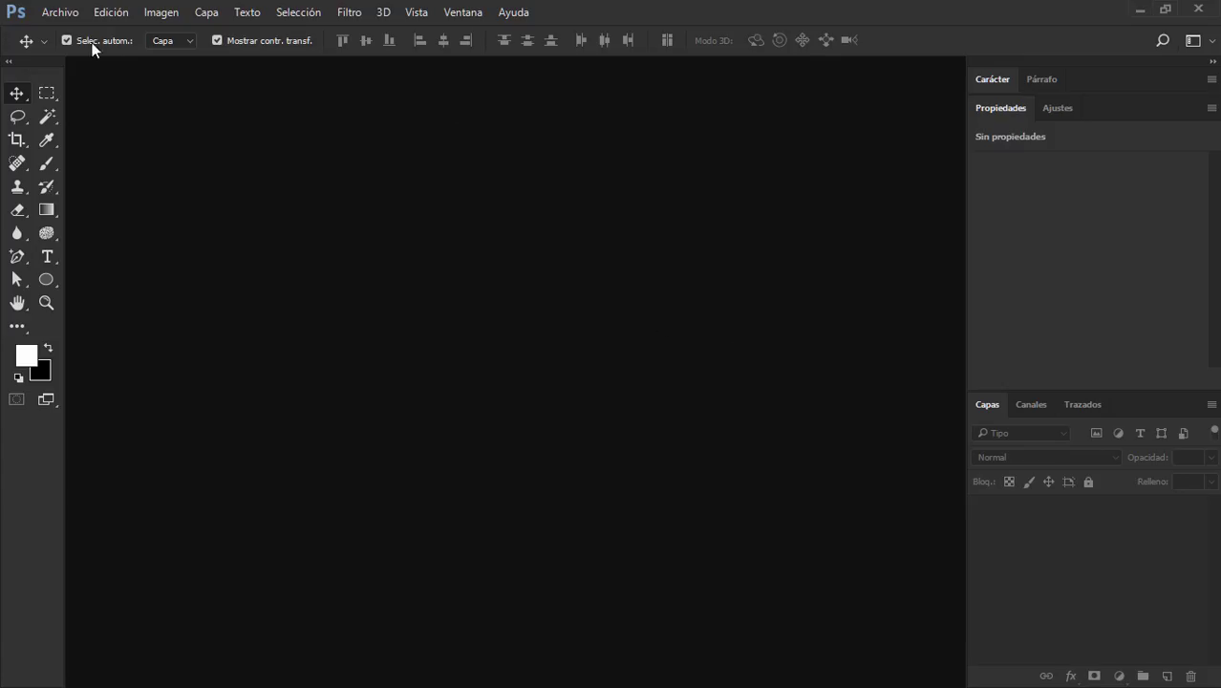
pyautogui.click(59, 12)
pyautogui.click(84, 33)
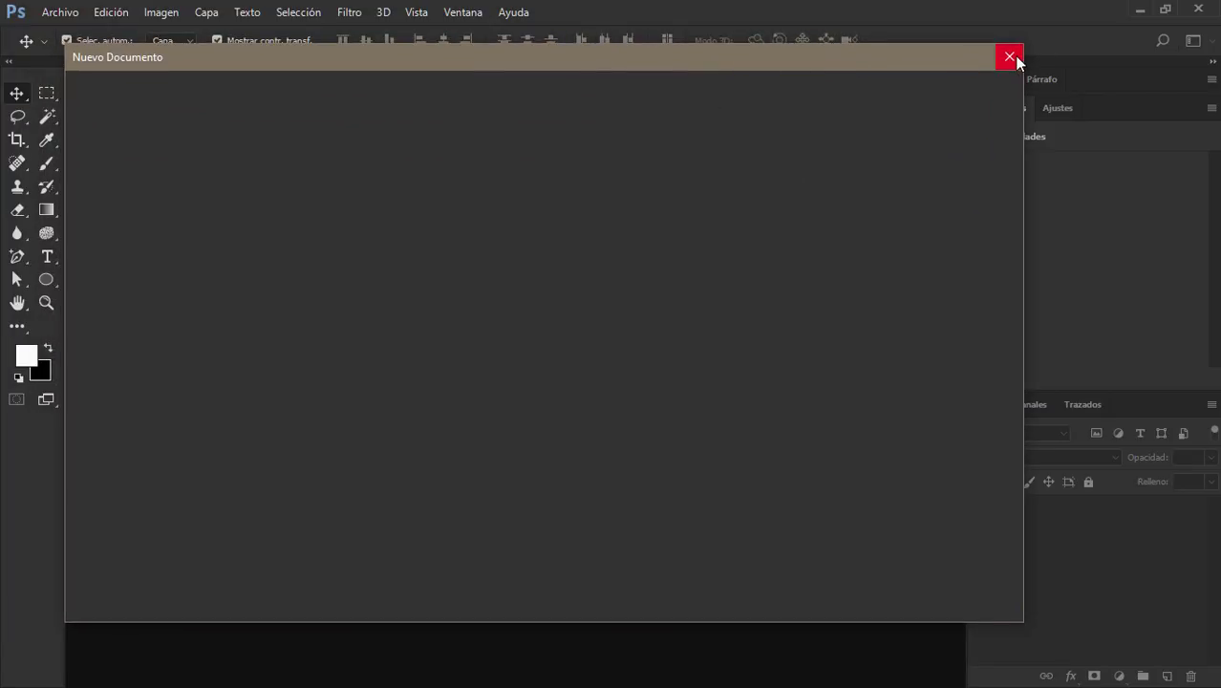
pyautogui.click(1010, 58)
# Open the image mario.jpg from the Recursos Animate folder in Photoshop.
pyautogui.click(59, 12)
pyautogui.click(67, 33)
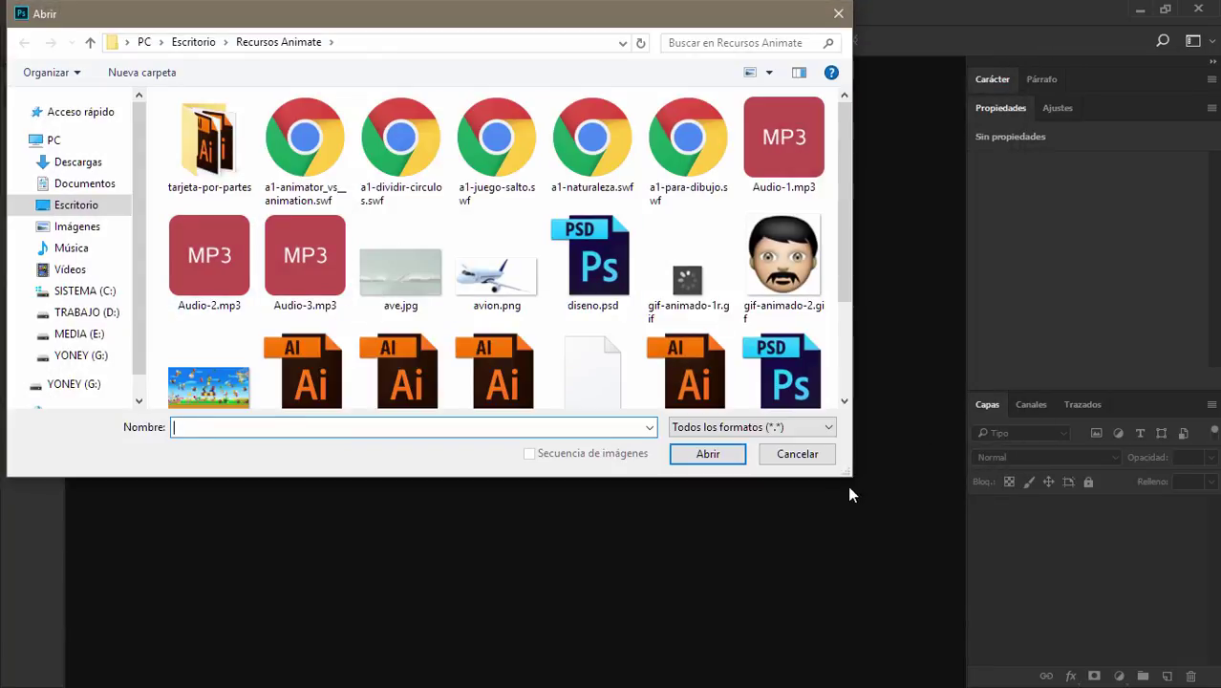
pyautogui.moveTo(847, 474); pyautogui.dragTo(894, 536)
pyautogui.click(211, 387)
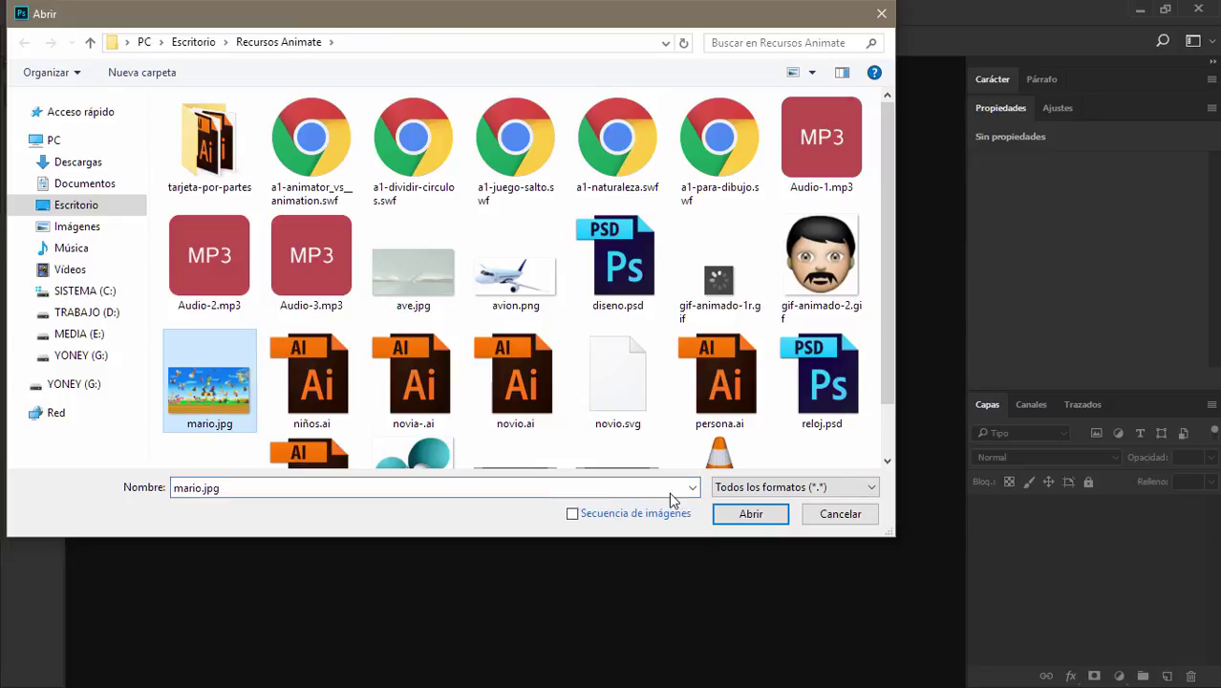
pyautogui.click(751, 516)
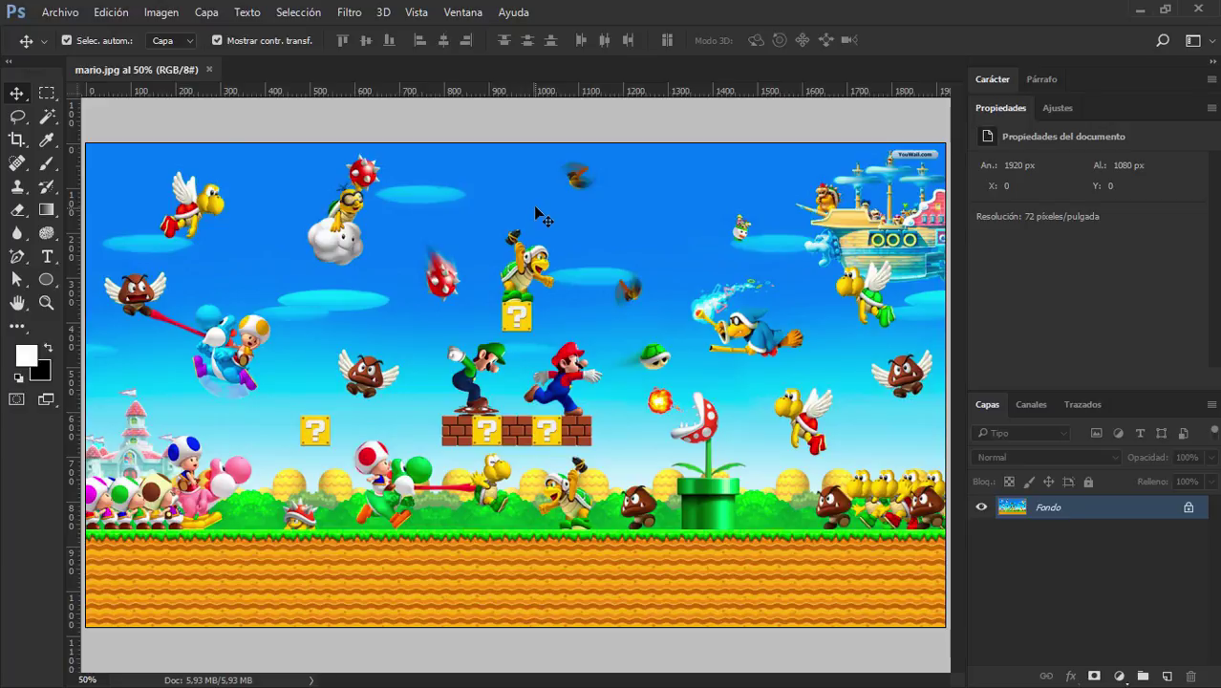
# Create a new document 750 px wide and 350 px high at a resolution of 72 pixels per inch.
pyautogui.click(59, 14)
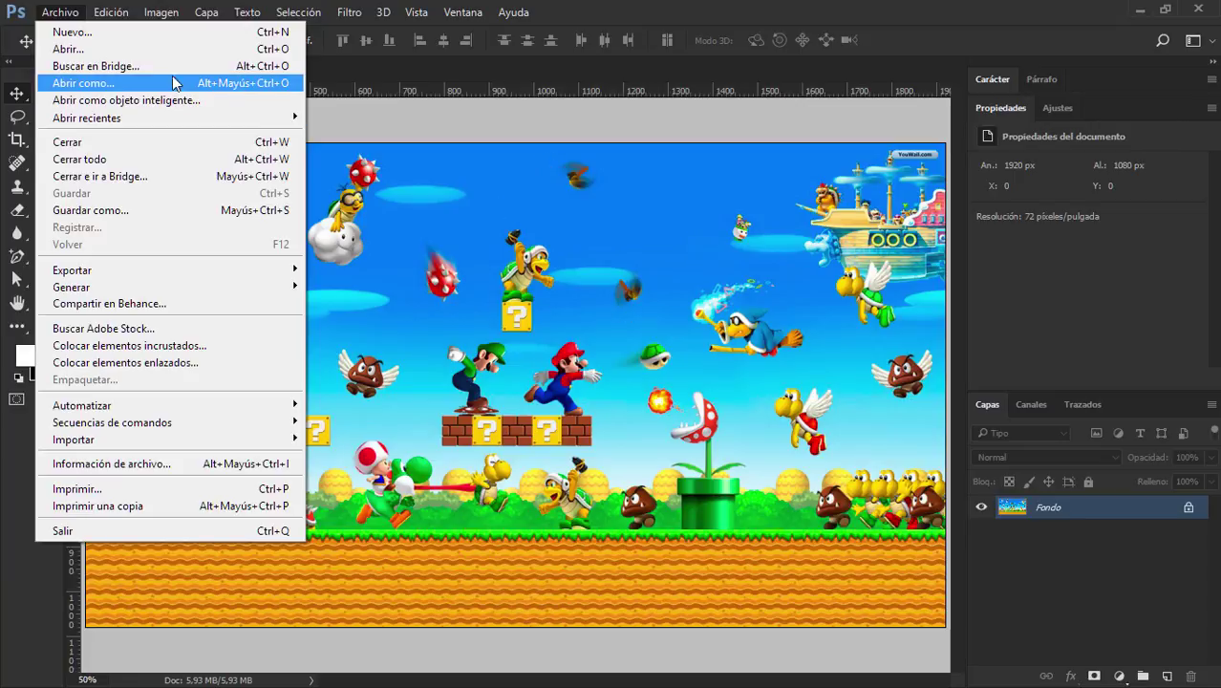
pyautogui.click(134, 36)
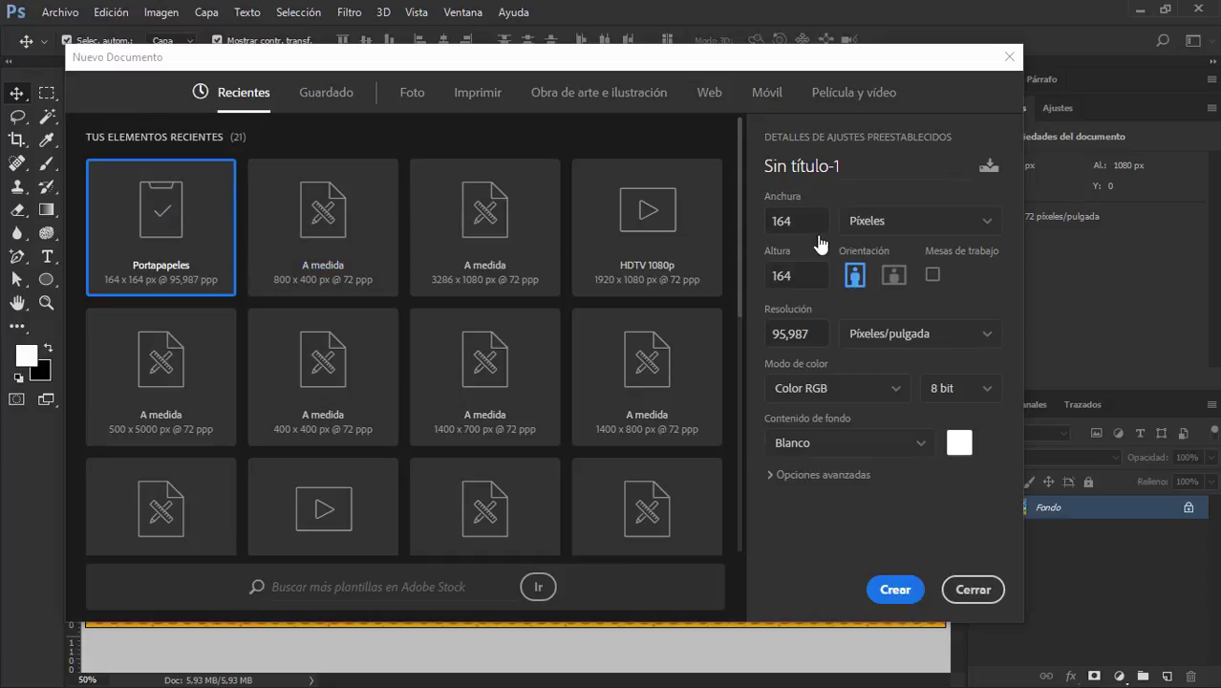
pyautogui.click(801, 221)
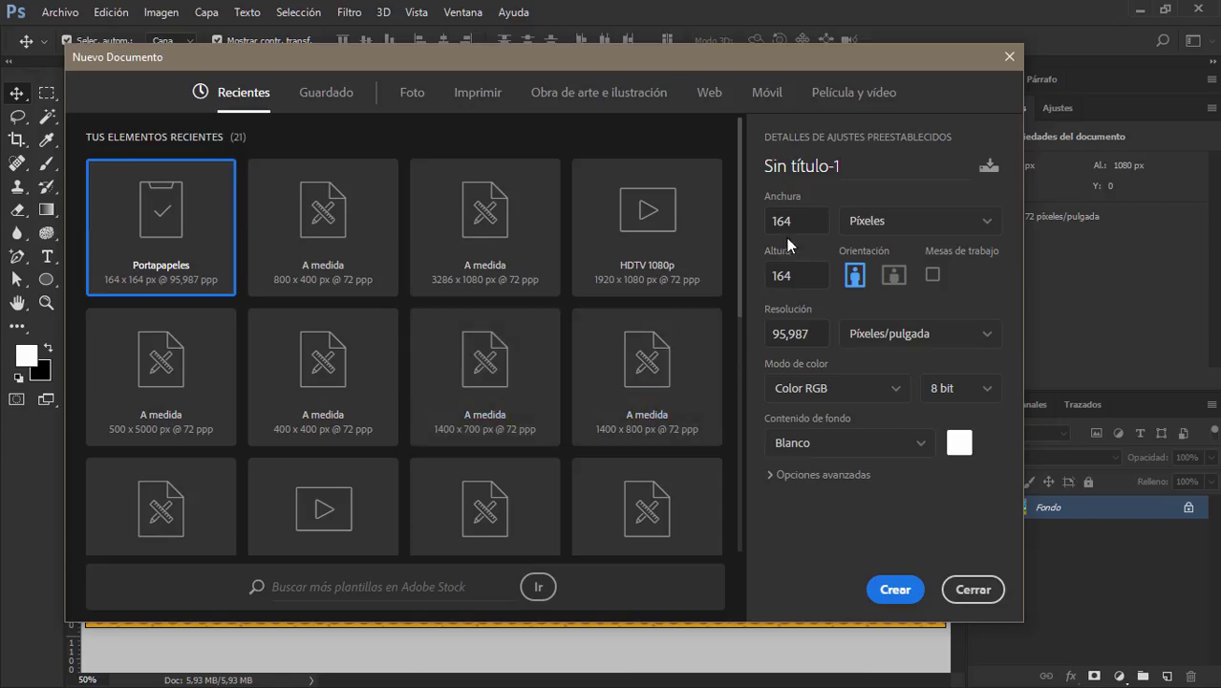
pyautogui.click(787, 238)
pyautogui.write('750')
pyautogui.press('Tab')
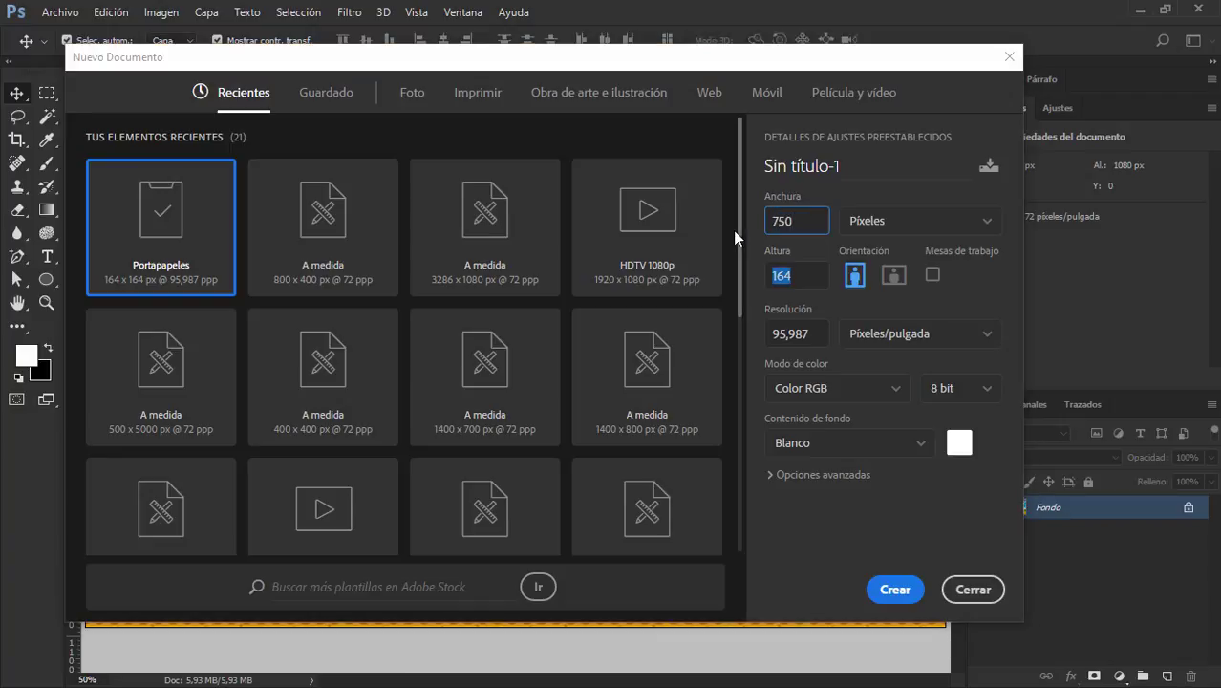
pyautogui.write('350')
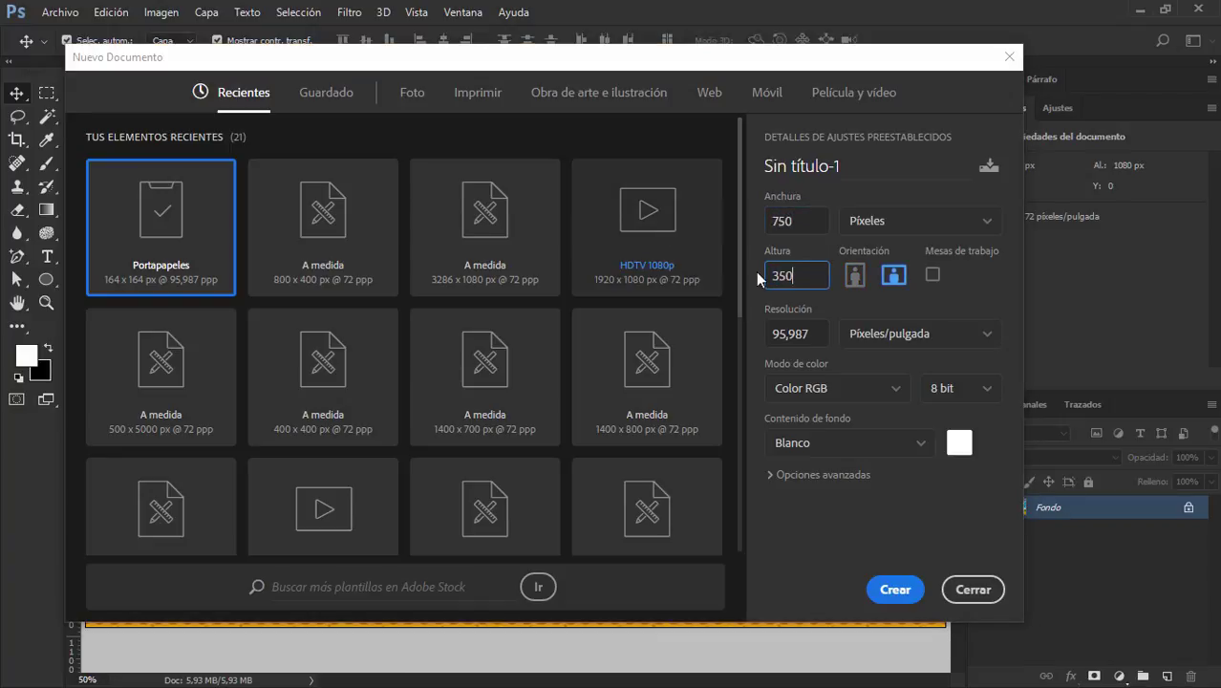
pyautogui.press('Tab')
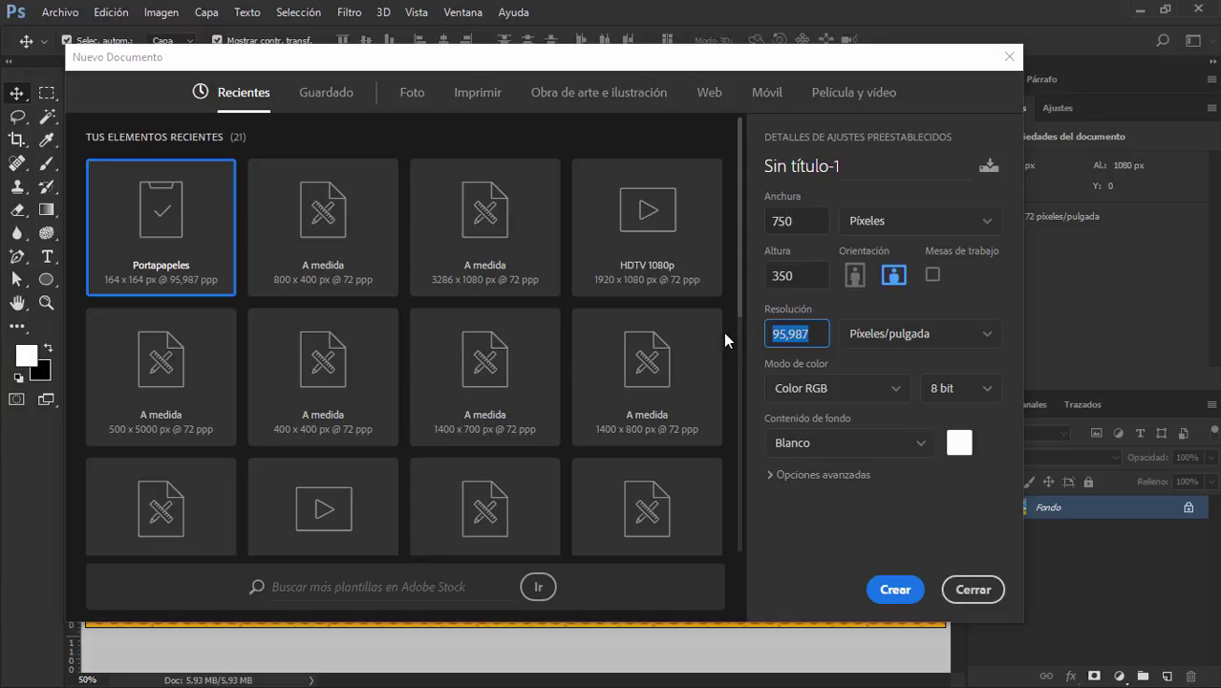
pyautogui.write('72')
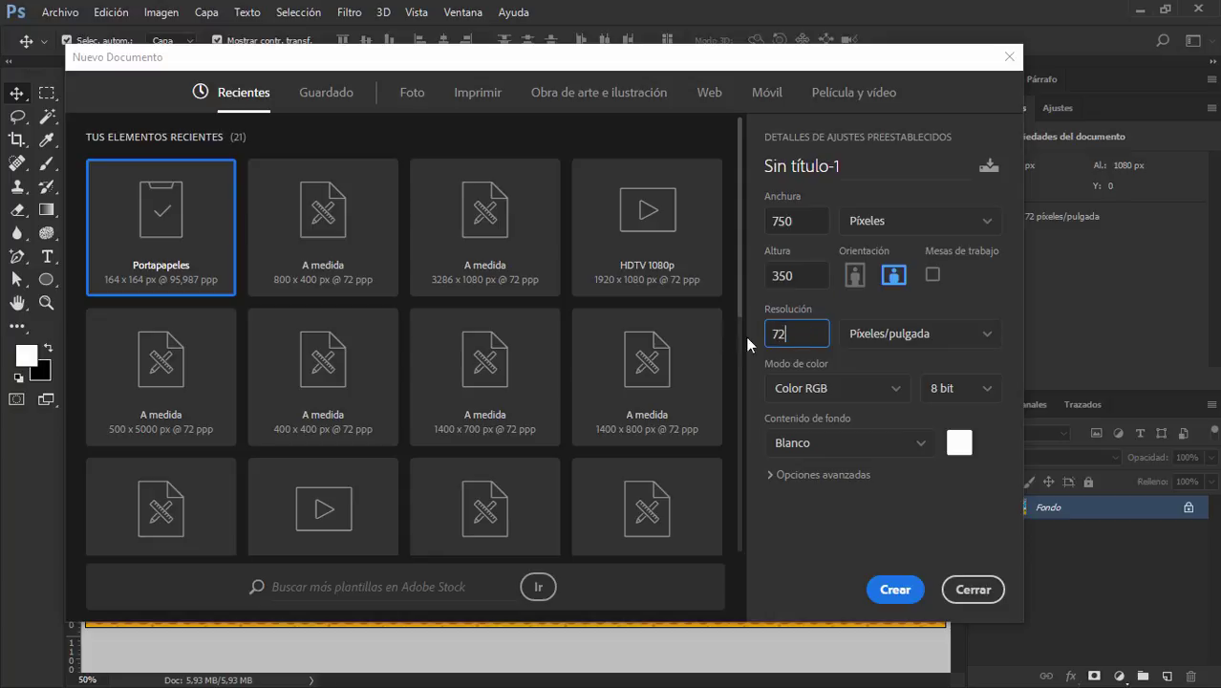
pyautogui.click(908, 591)
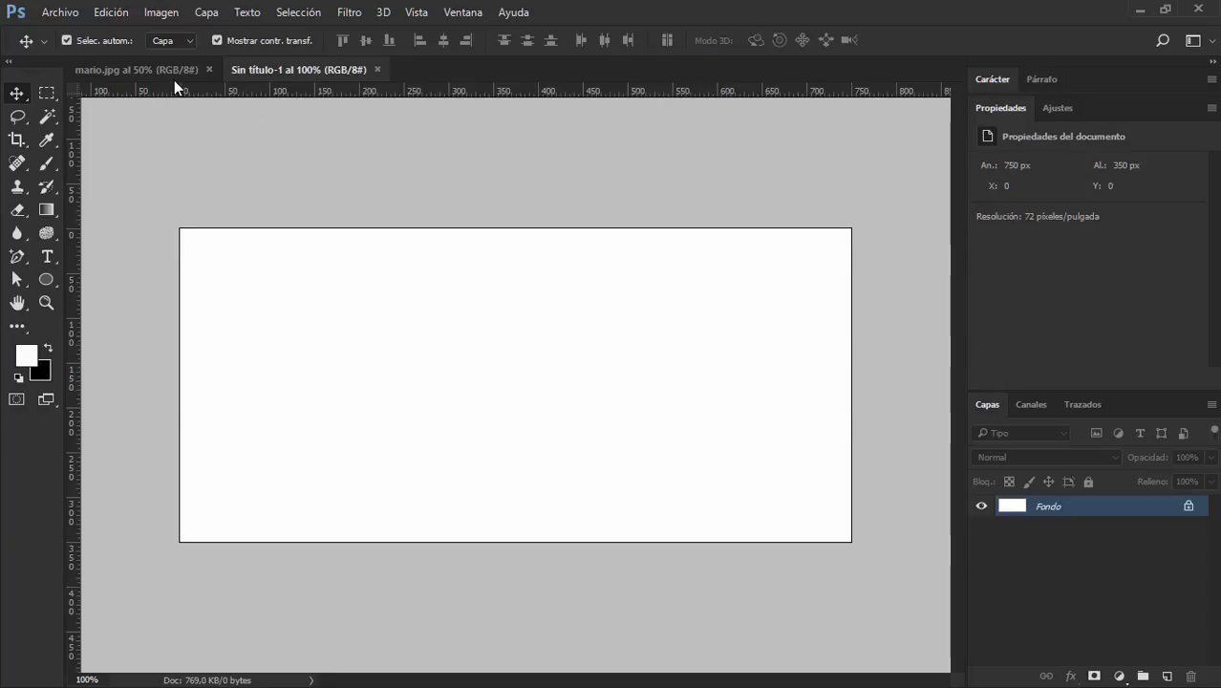
# Copy the mario.jpg image into the new document and scale it down to about 752 × 423 px, aligned to the canvas's upper-left corner.
pyautogui.click(166, 68)
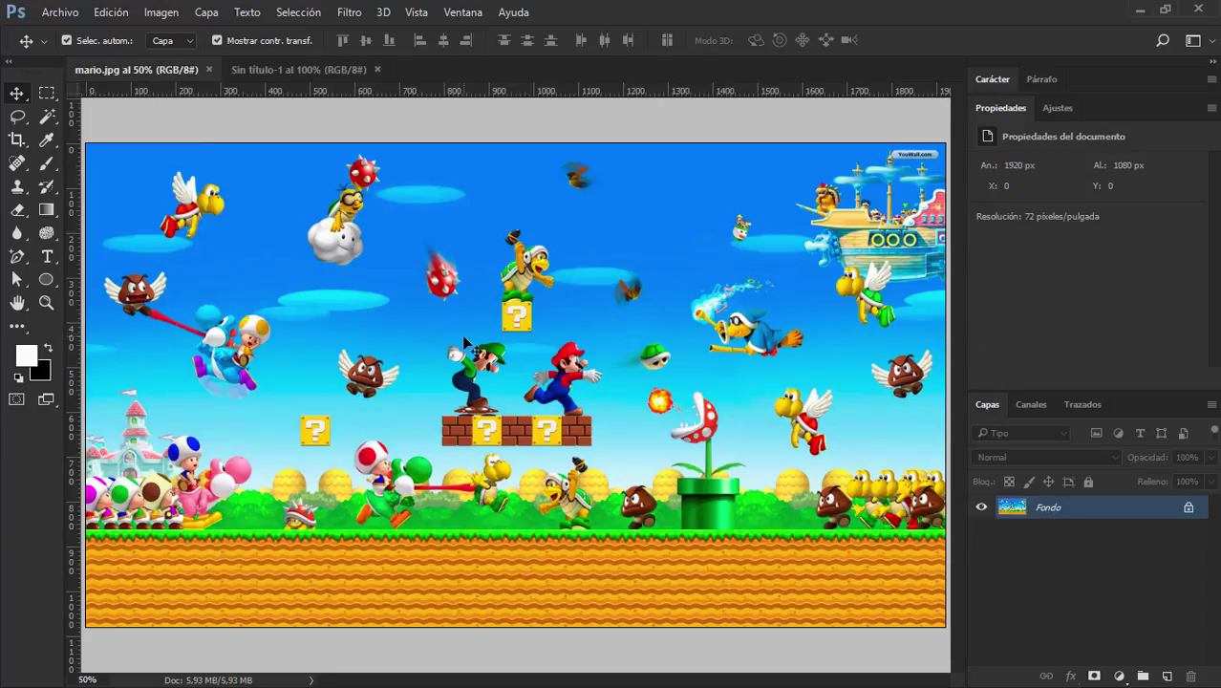
pyautogui.moveTo(304, 75); pyautogui.dragTo(478, 292)
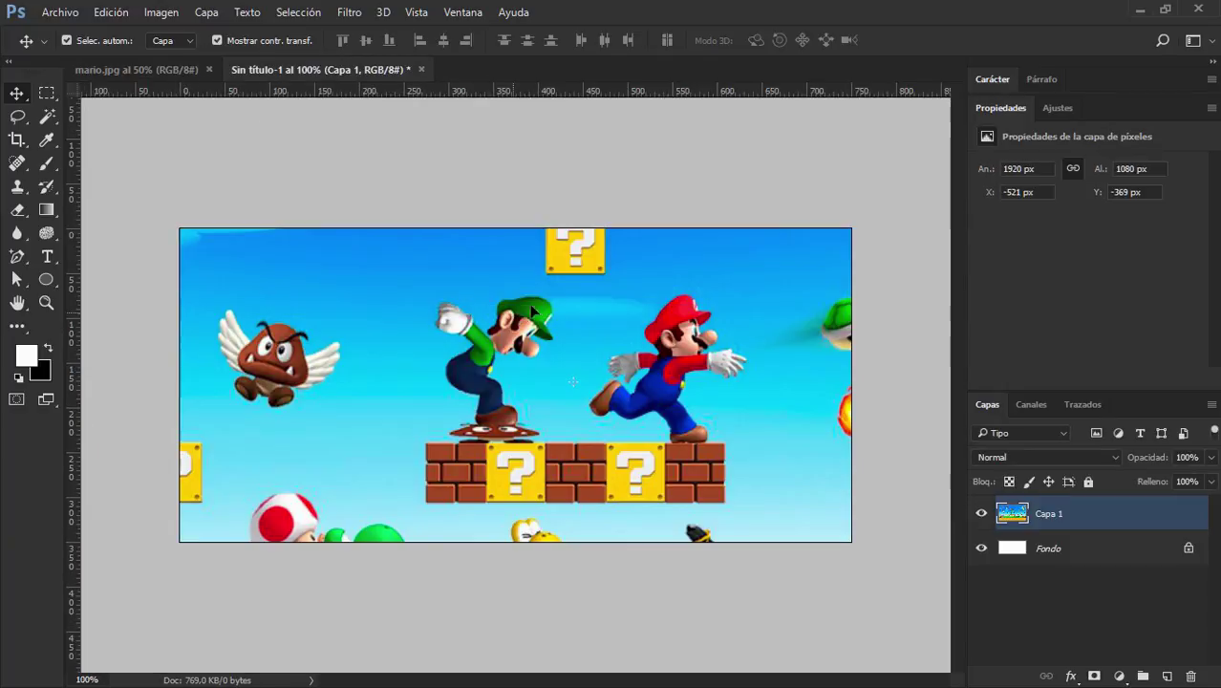
pyautogui.hotkey('ctrl', '0')
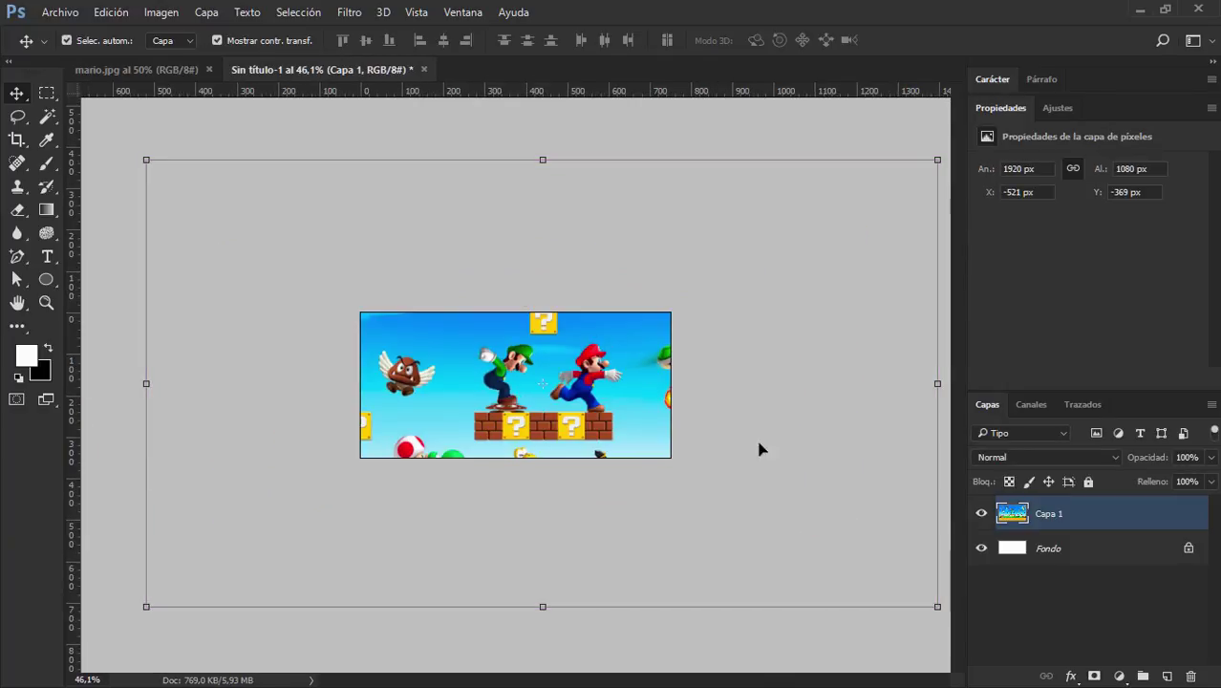
pyautogui.moveTo(935, 604); pyautogui.dragTo(766, 512)
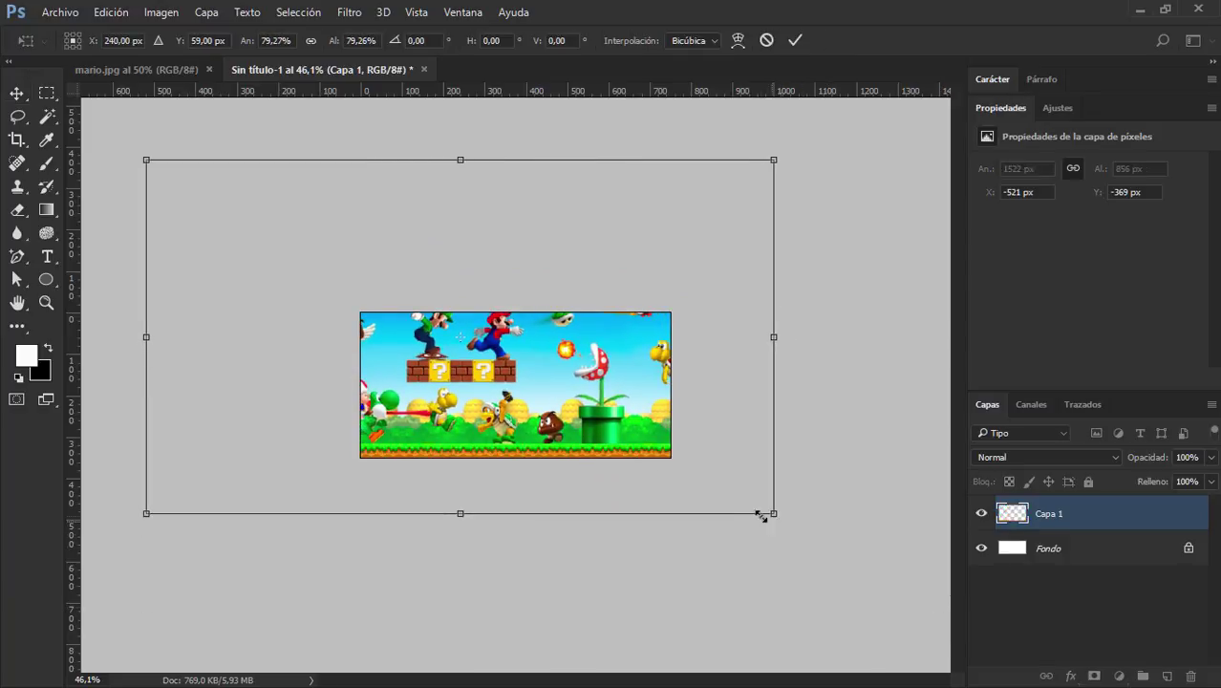
pyautogui.moveTo(545, 366); pyautogui.dragTo(762, 512)
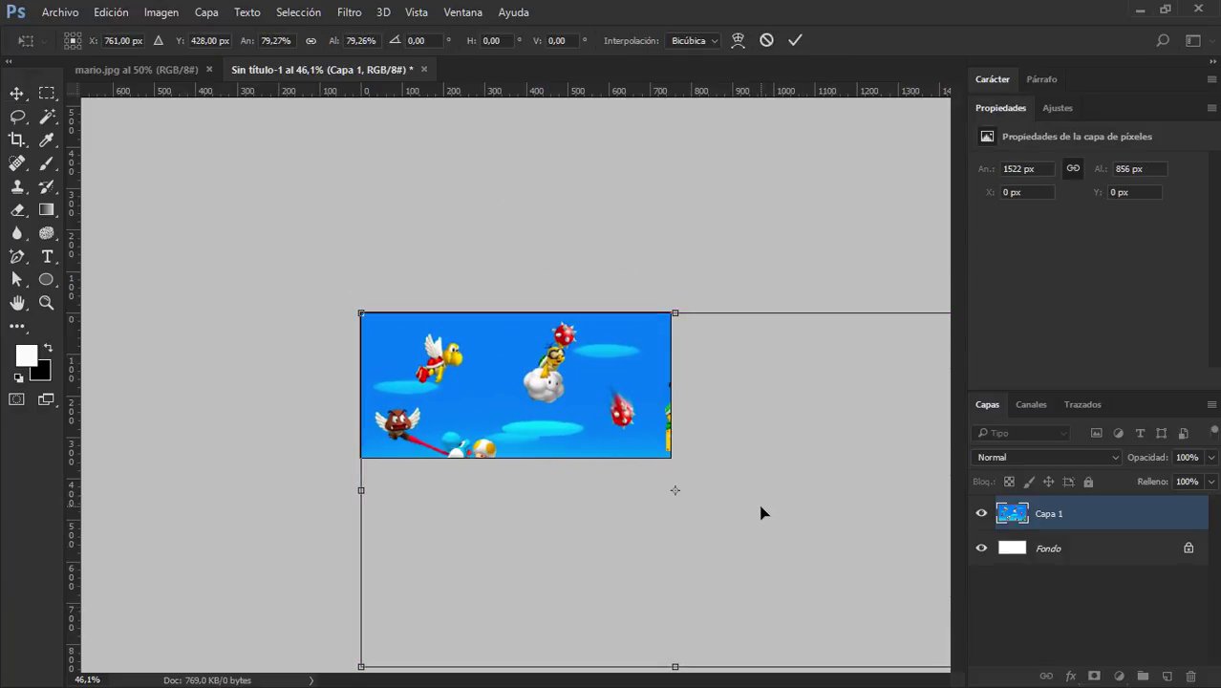
pyautogui.scroll(-1, 761, 512)
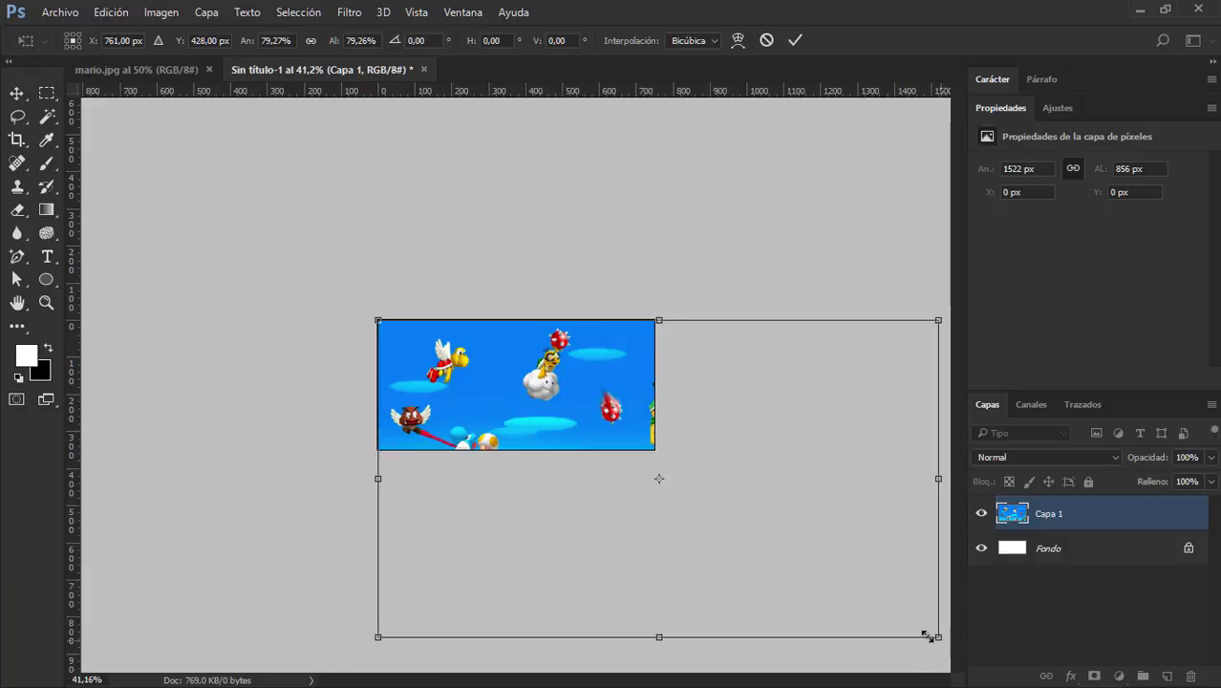
pyautogui.moveTo(936, 639); pyautogui.dragTo(656, 475)
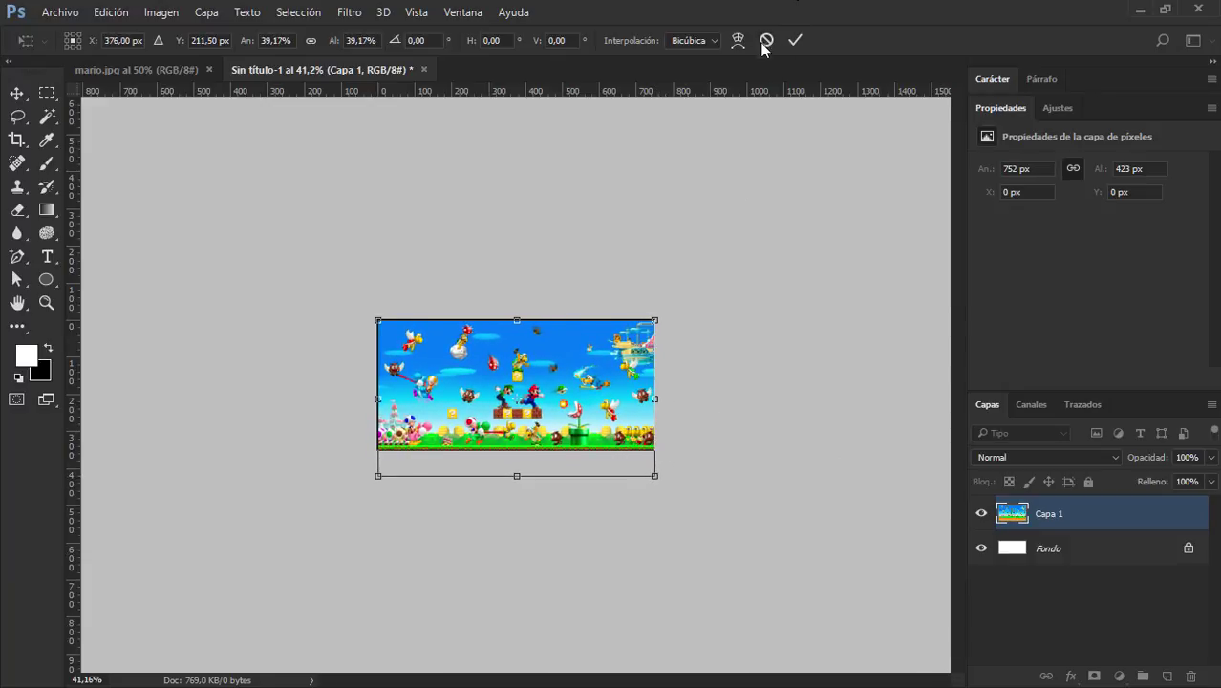
pyautogui.click(792, 40)
pyautogui.hotkey('ctrl', '1')
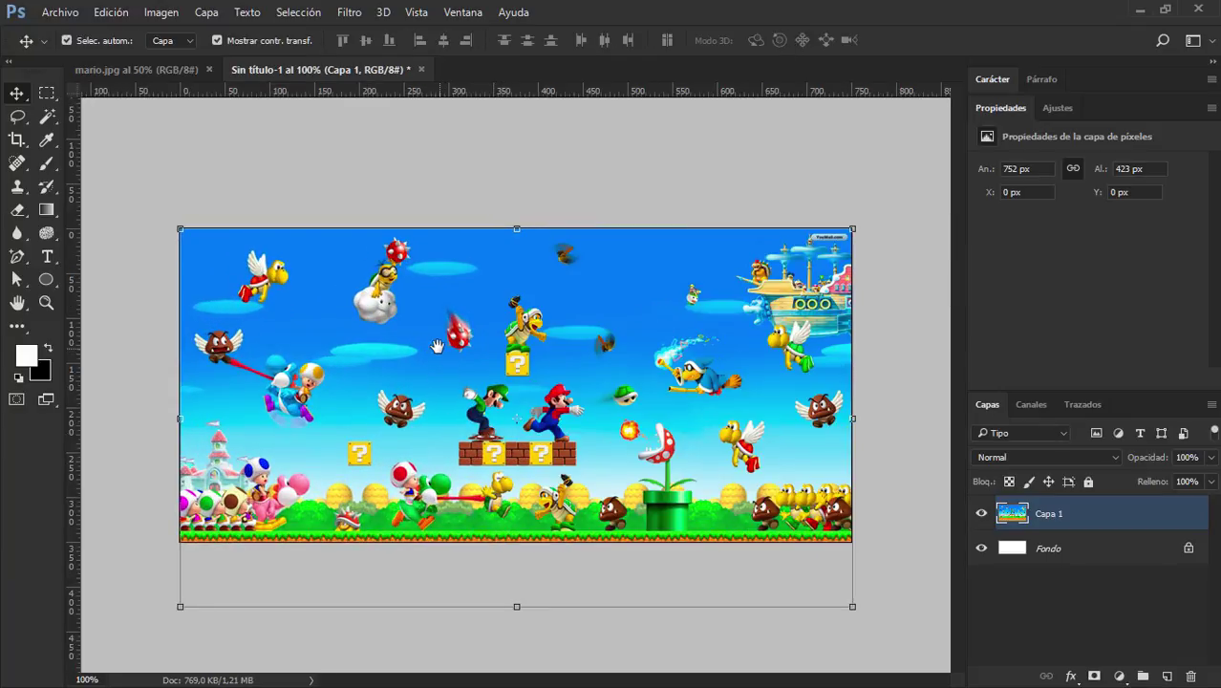
# Reposition the Mario image layer vertically to X 0 px, Y -17 px so it covers the whole canvas, and deselect it.
pyautogui.moveTo(655, 478); pyautogui.dragTo(643, 389)
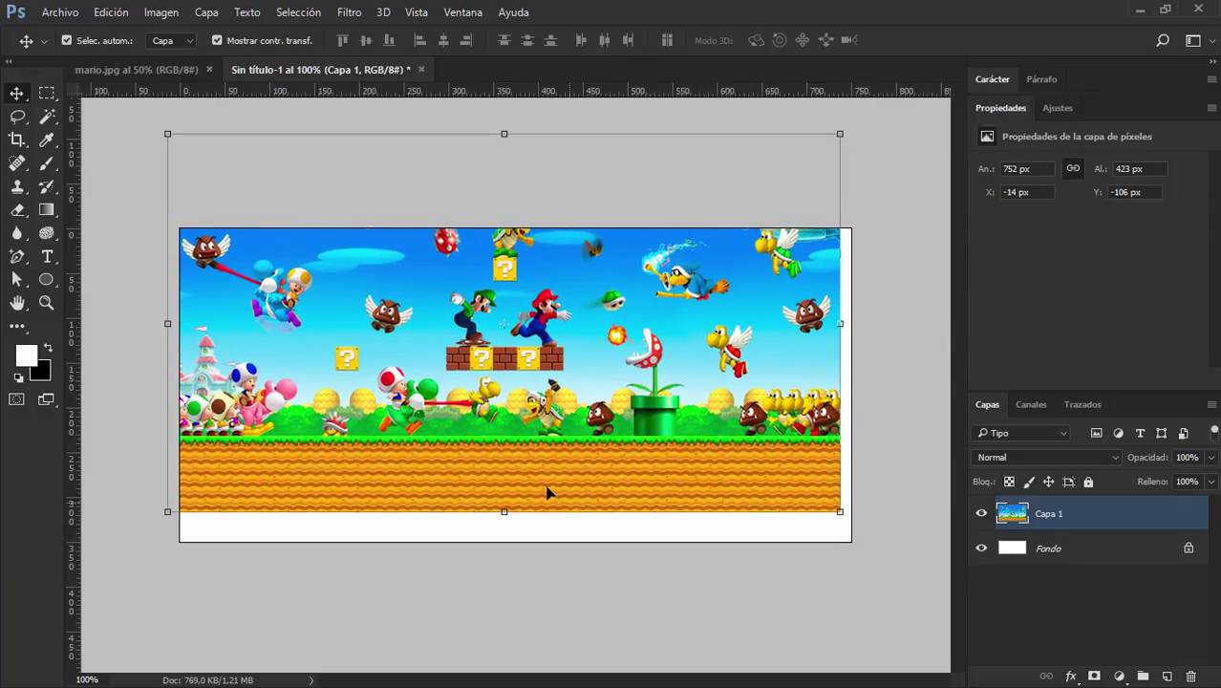
pyautogui.moveTo(550, 491); pyautogui.dragTo(632, 390)
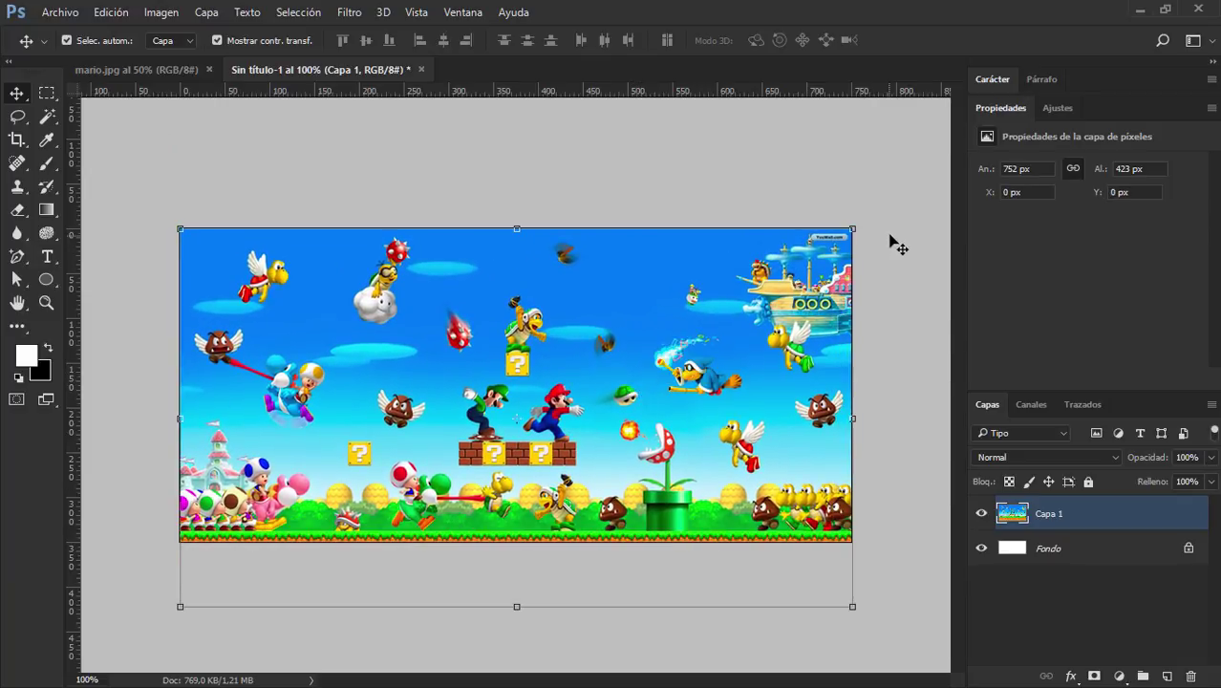
pyautogui.hotkey('shift', 'Up')
pyautogui.press('Up')
pyautogui.press('Up')
pyautogui.press('Up')
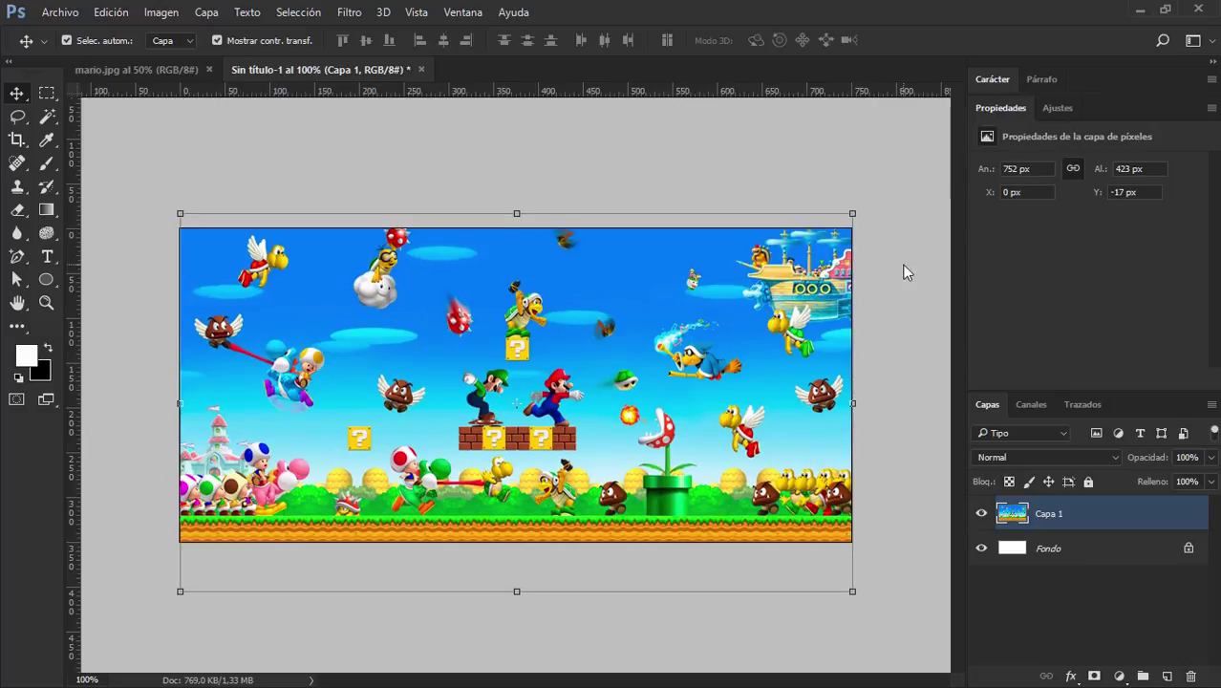
pyautogui.click(903, 274)
# Deselect the layer and set up a web export of the document in JPEG format at maximum quality, 100.
pyautogui.press('ctrl')
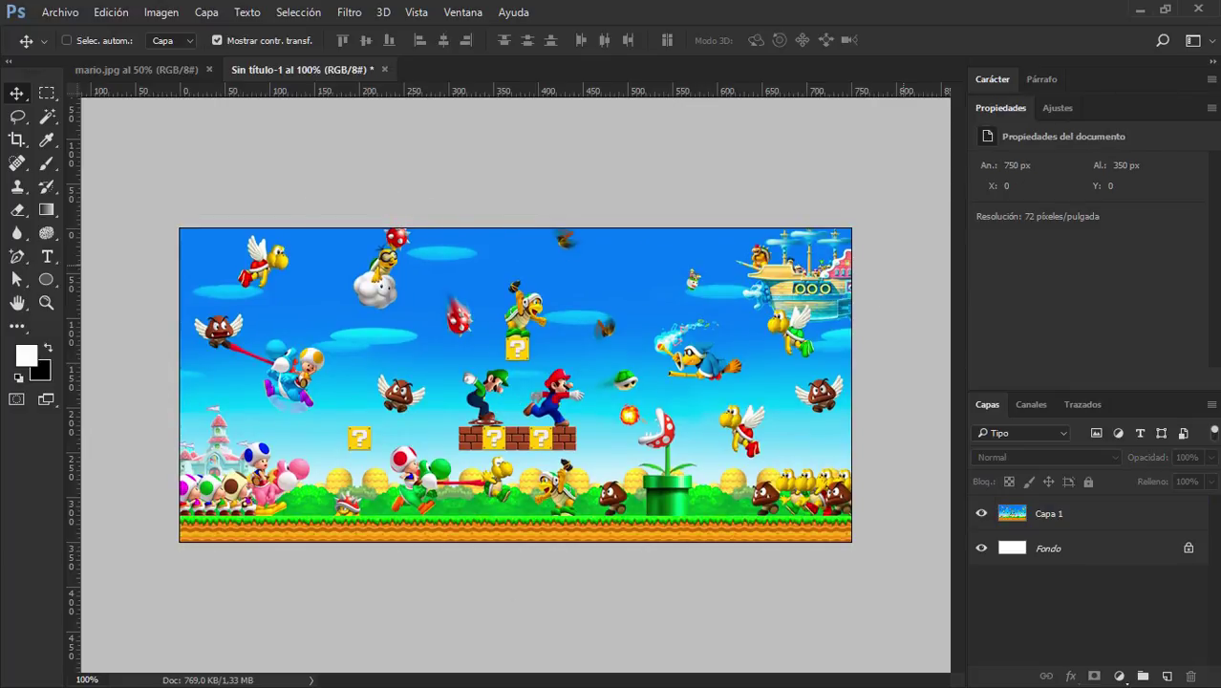
pyautogui.hotkey('ctrl', 'alt', 'shift', 's')
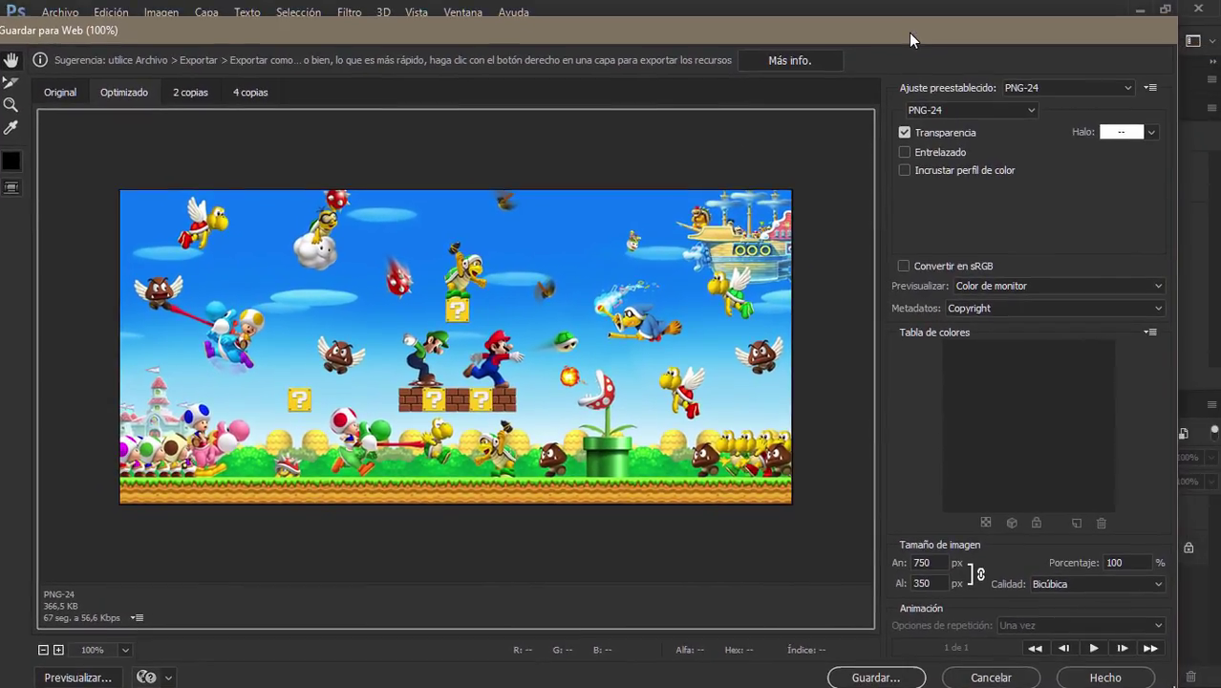
pyautogui.click(1032, 111)
pyautogui.click(919, 141)
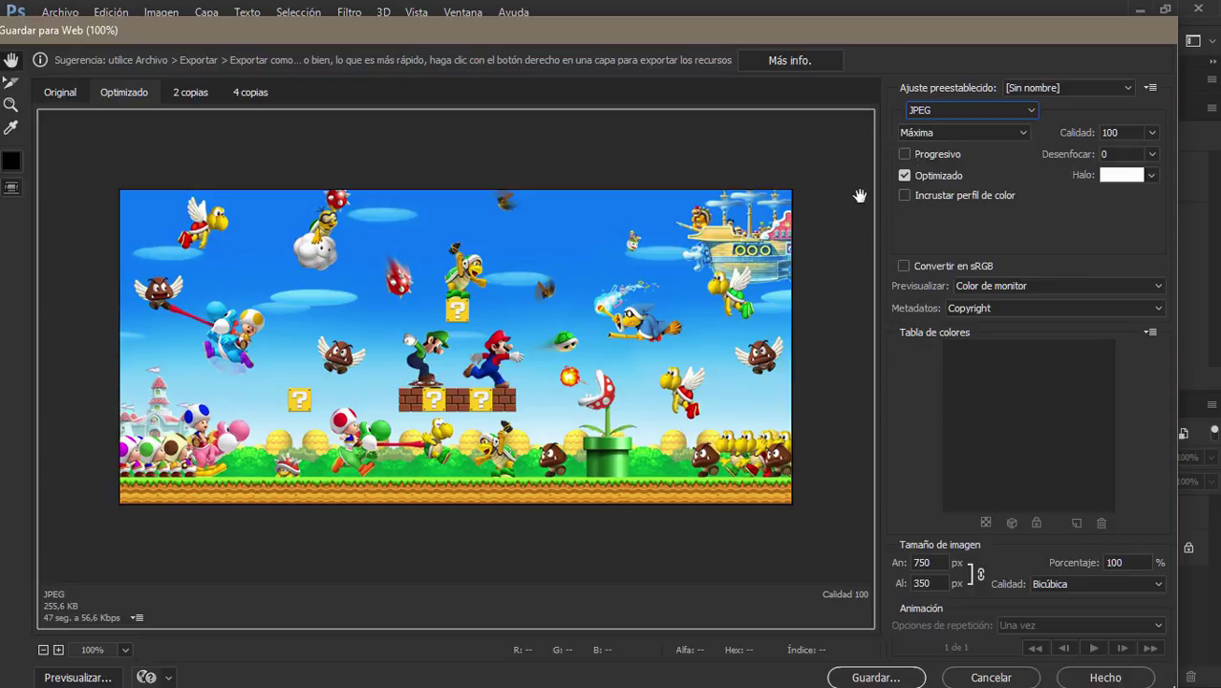
pyautogui.click(1015, 111)
pyautogui.click(936, 34)
# Save the optimized image as mario-1 in the Recursos Animate folder.
pyautogui.click(877, 677)
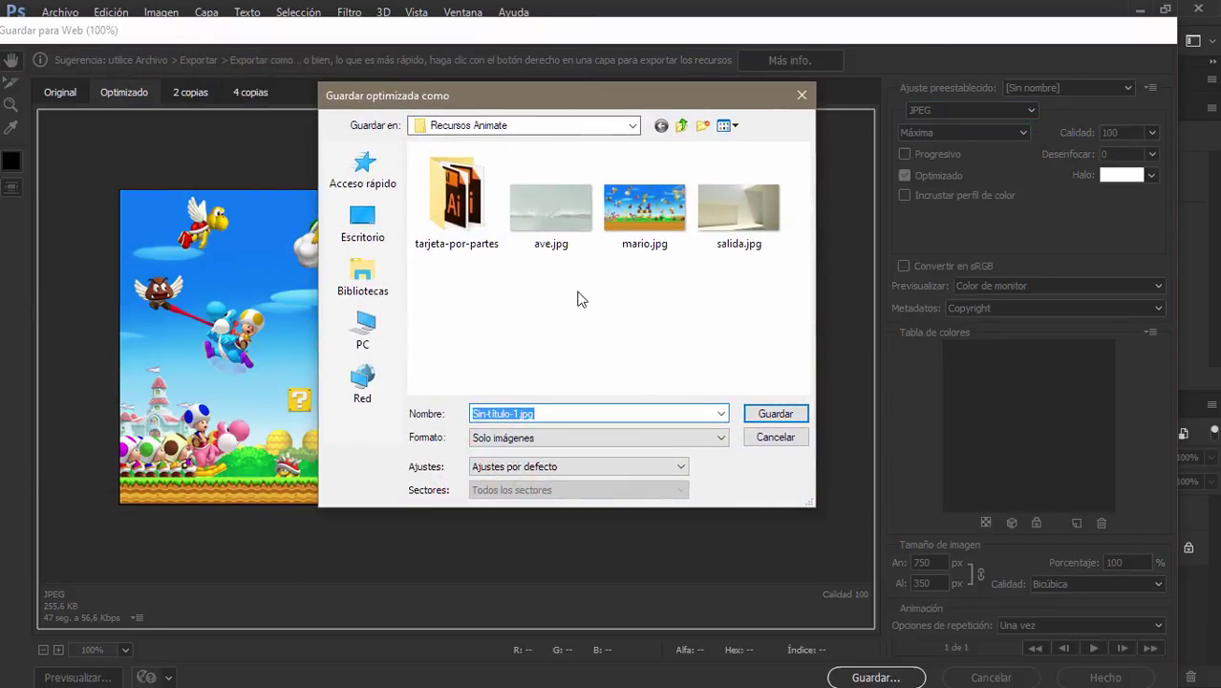
pyautogui.write('mari')
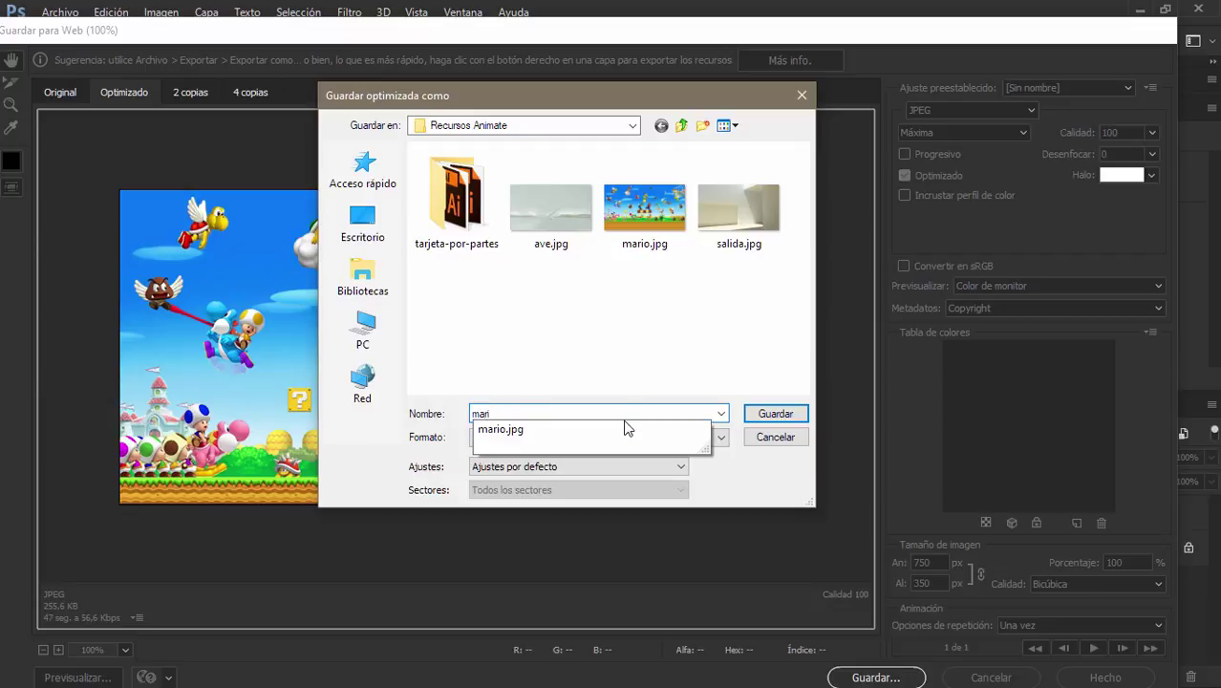
pyautogui.write('o-1')
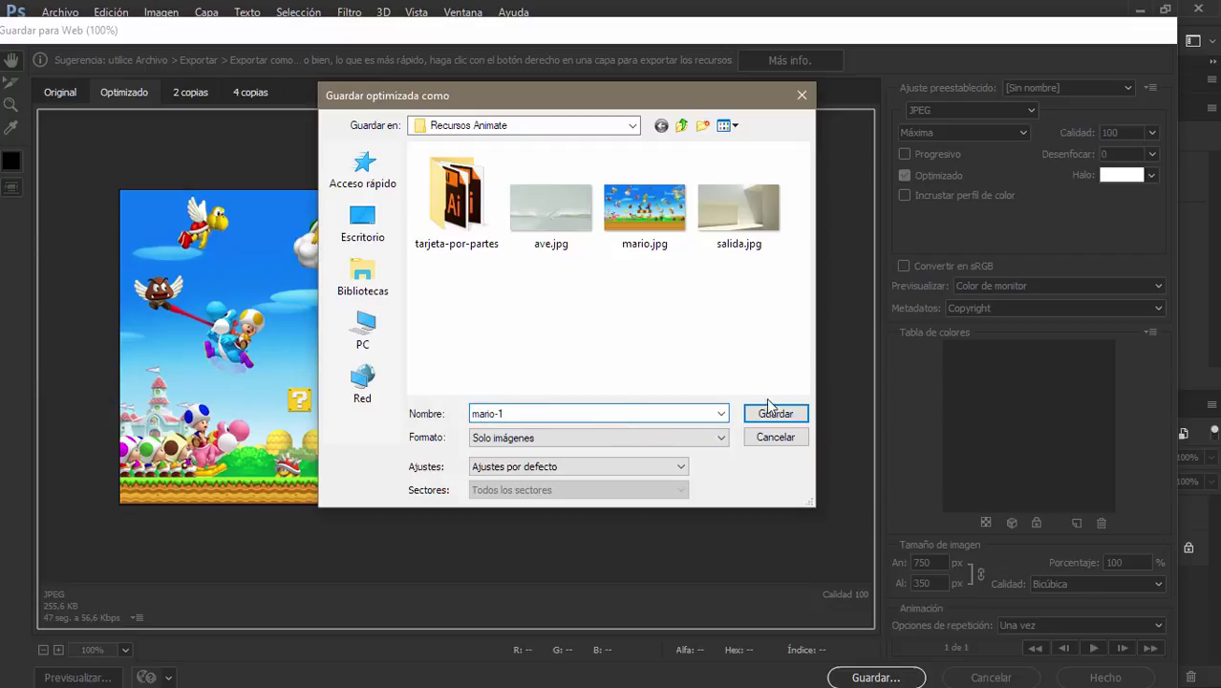
pyautogui.click(774, 419)
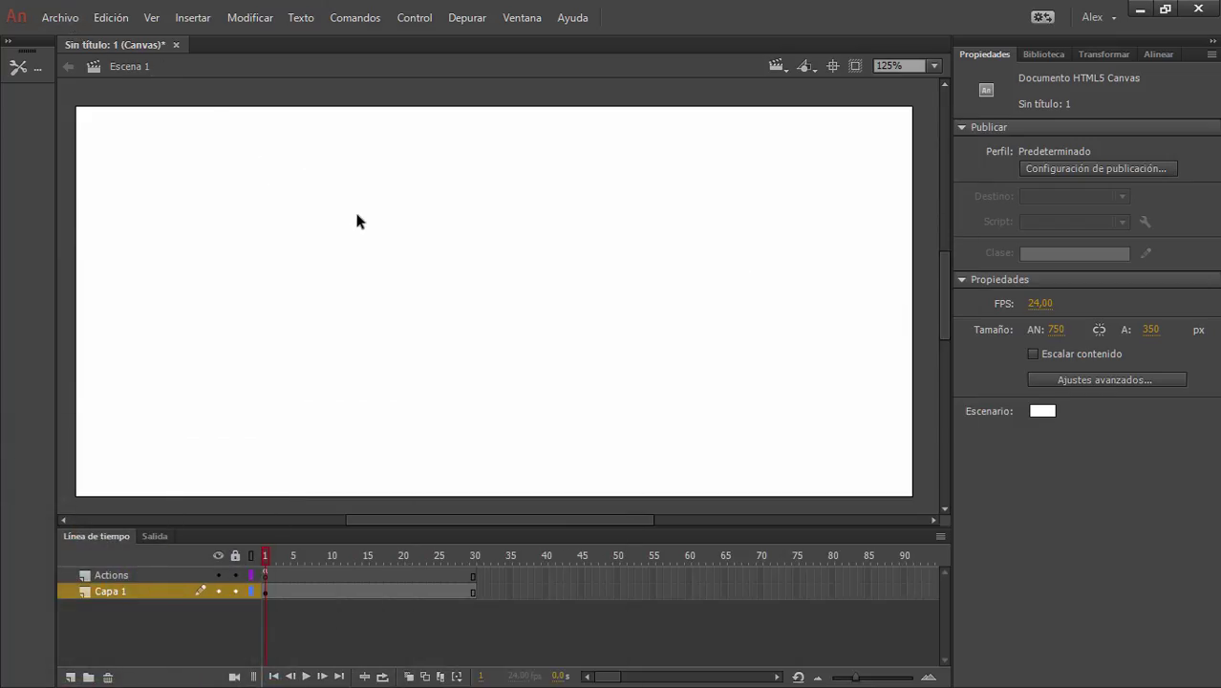
# Switch to Animate, import mario-1.jpg onto the stage, and position it at X 0, Y 1.
pyautogui.hotkey('ctrl', 'r')
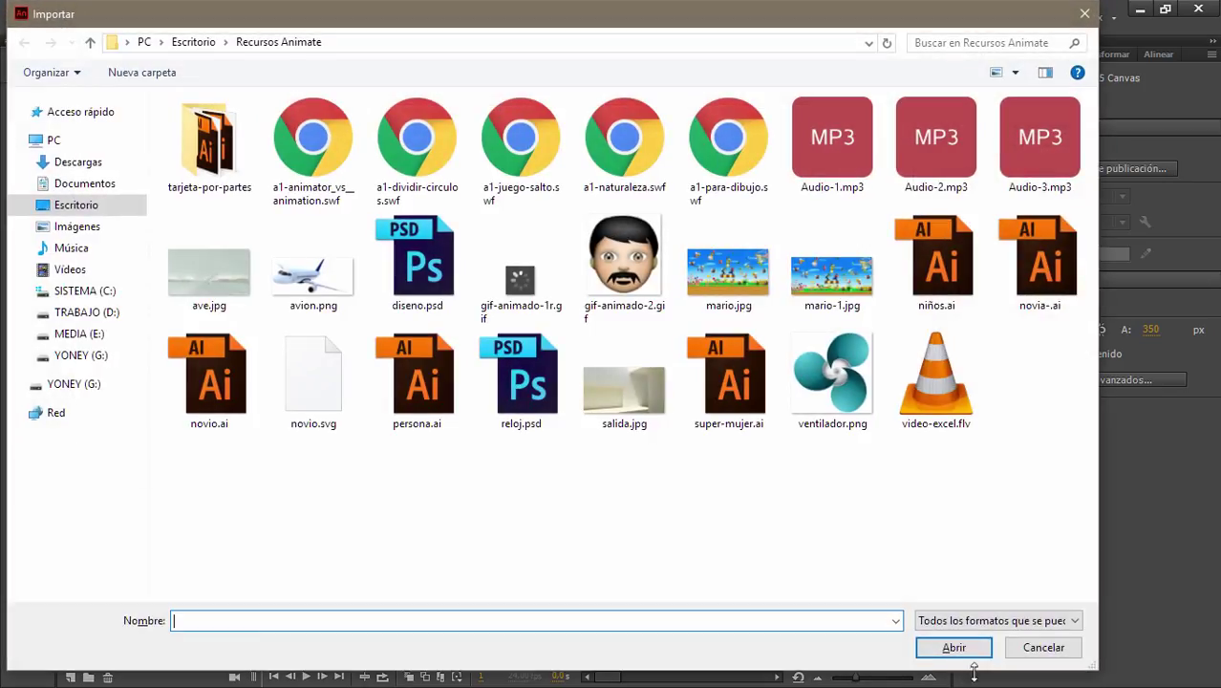
pyautogui.click(844, 284)
pyautogui.click(954, 647)
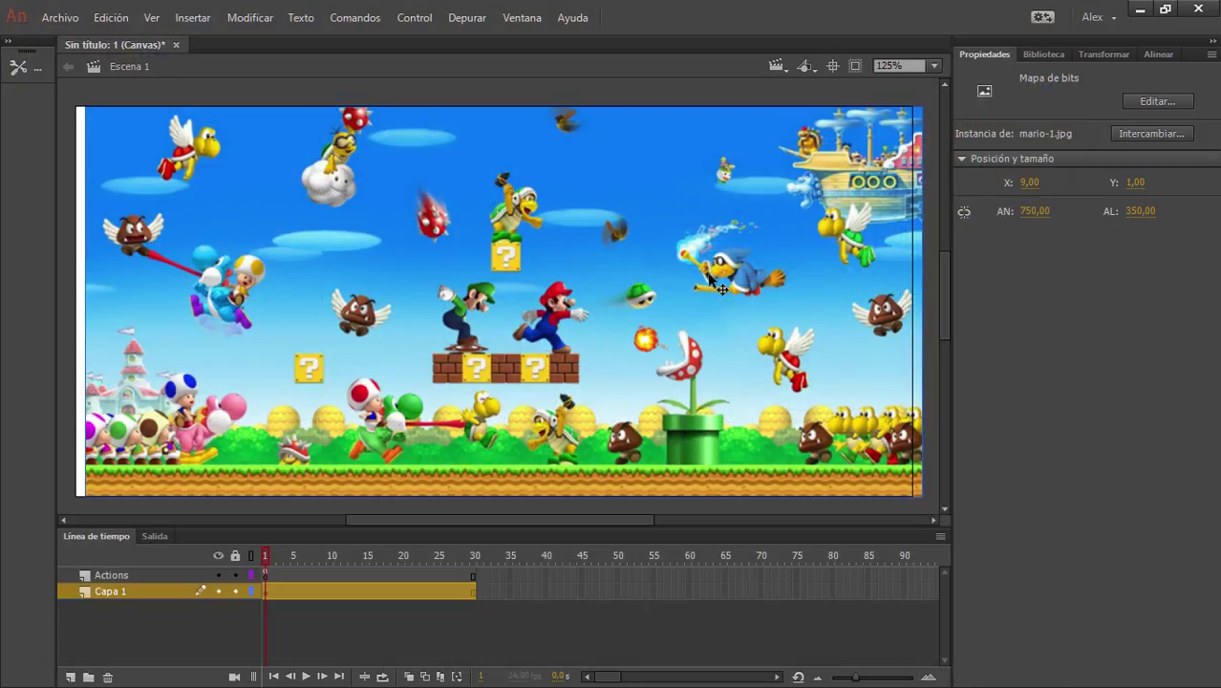
pyautogui.moveTo(722, 289); pyautogui.dragTo(711, 287)
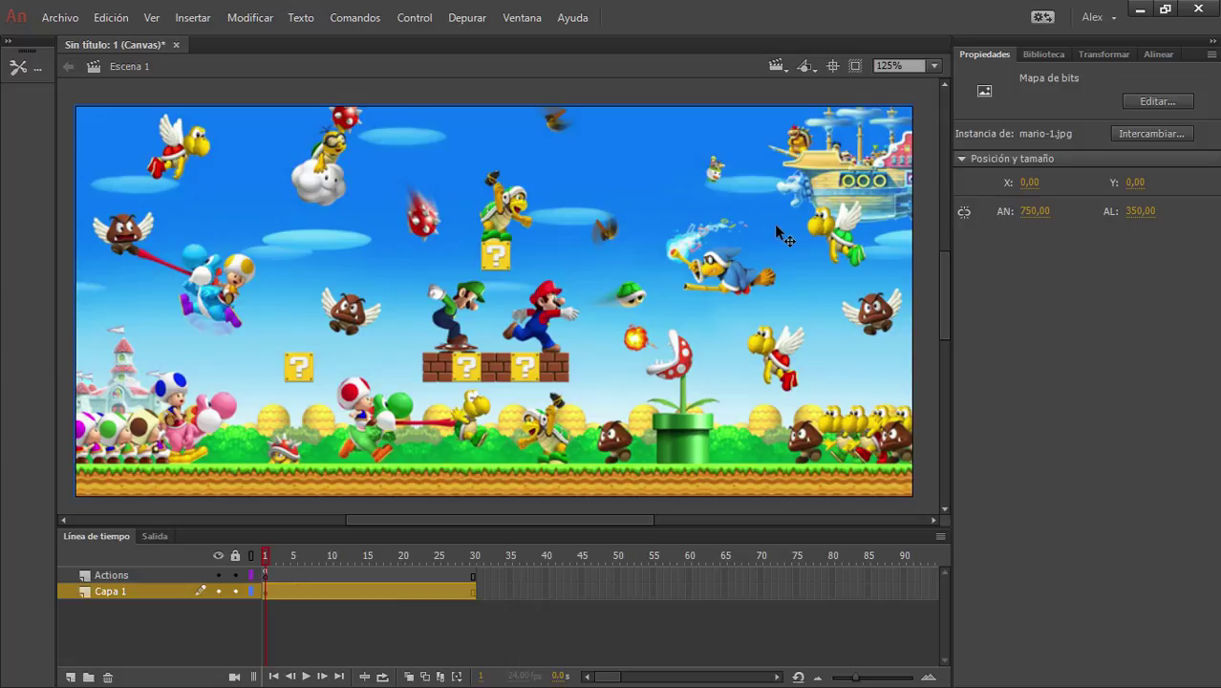
pyautogui.press('Down')
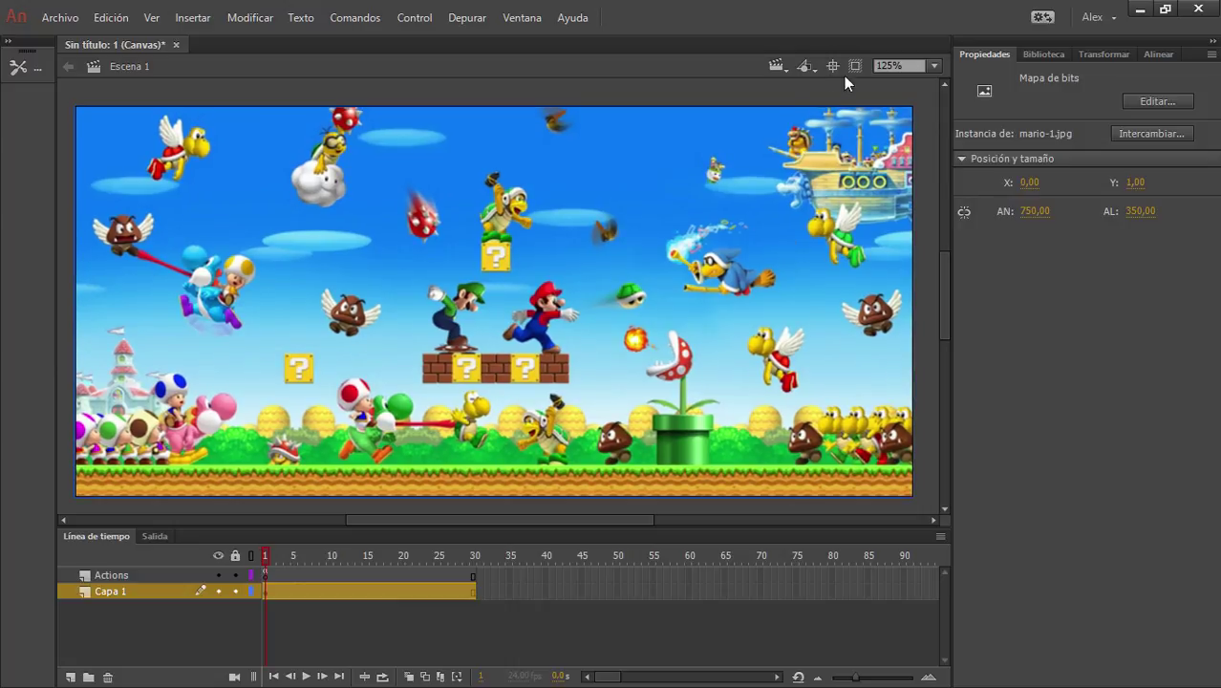
pyautogui.click(771, 86)
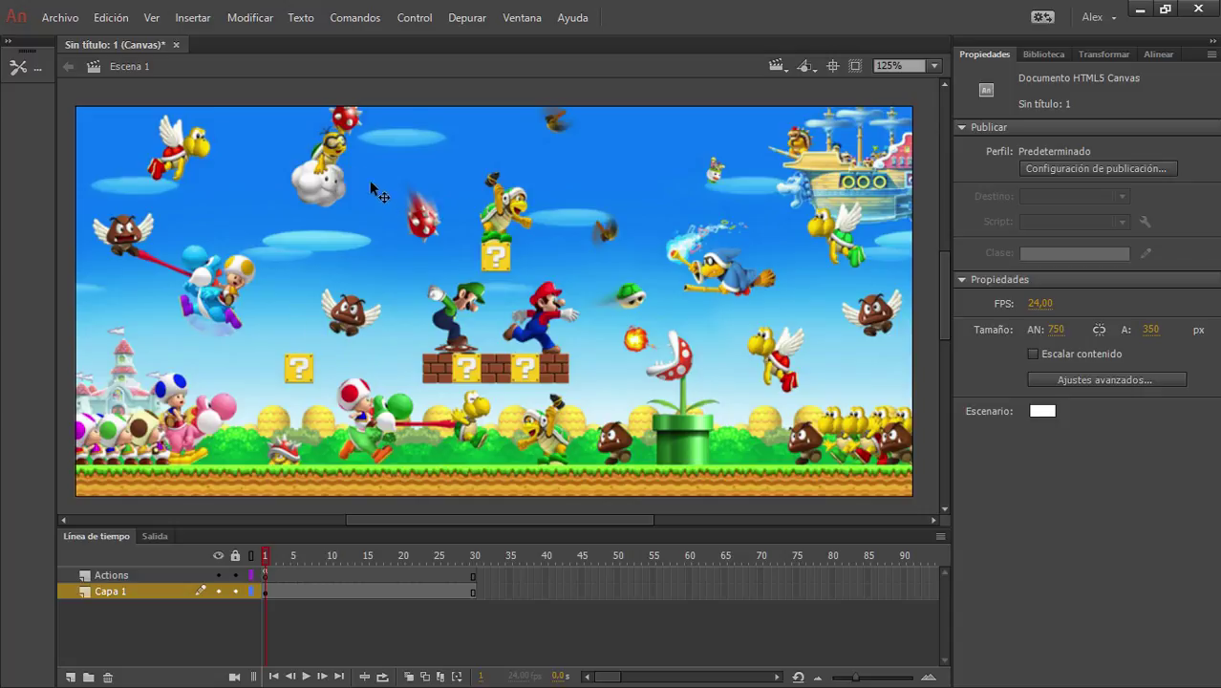
# Move the mario-1.jpg bitmap away from the stage's corner and realign it to X 0, Y 0.
pyautogui.moveTo(371, 187); pyautogui.dragTo(415, 226)
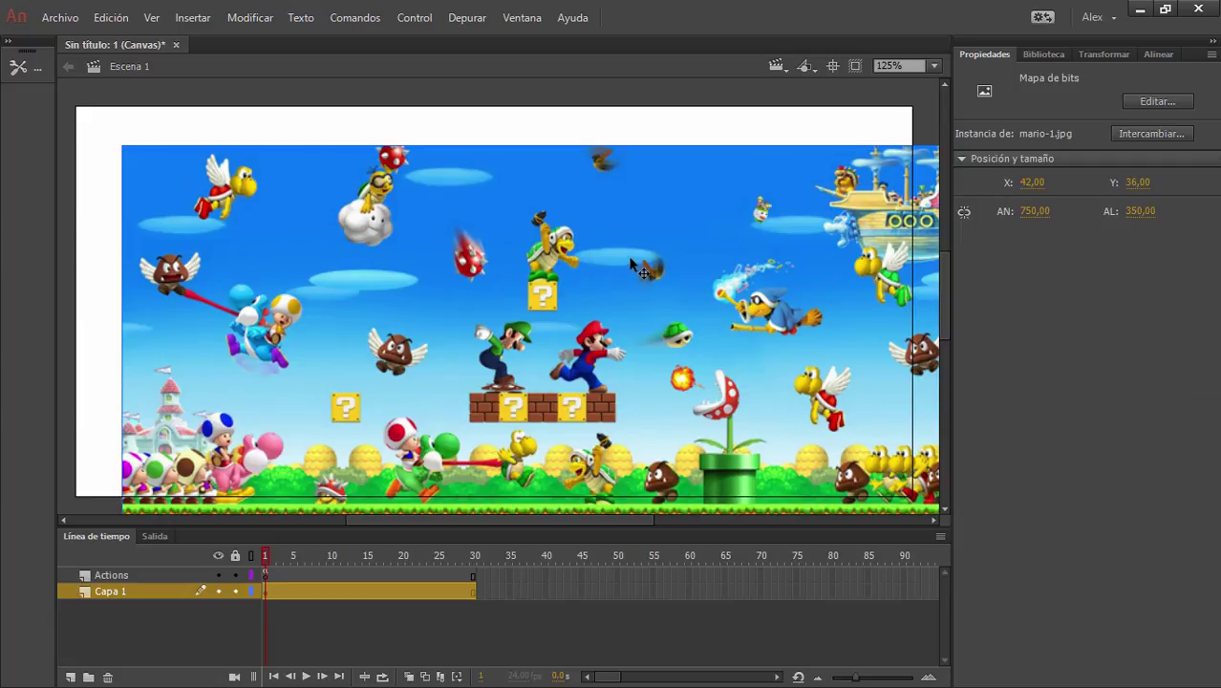
pyautogui.moveTo(639, 265); pyautogui.dragTo(589, 226)
pyautogui.moveTo(497, 265)
pyautogui.mouseDown()
pyautogui.moveTo(512, 241)
pyautogui.moveTo(506, 260)
pyautogui.mouseUp()
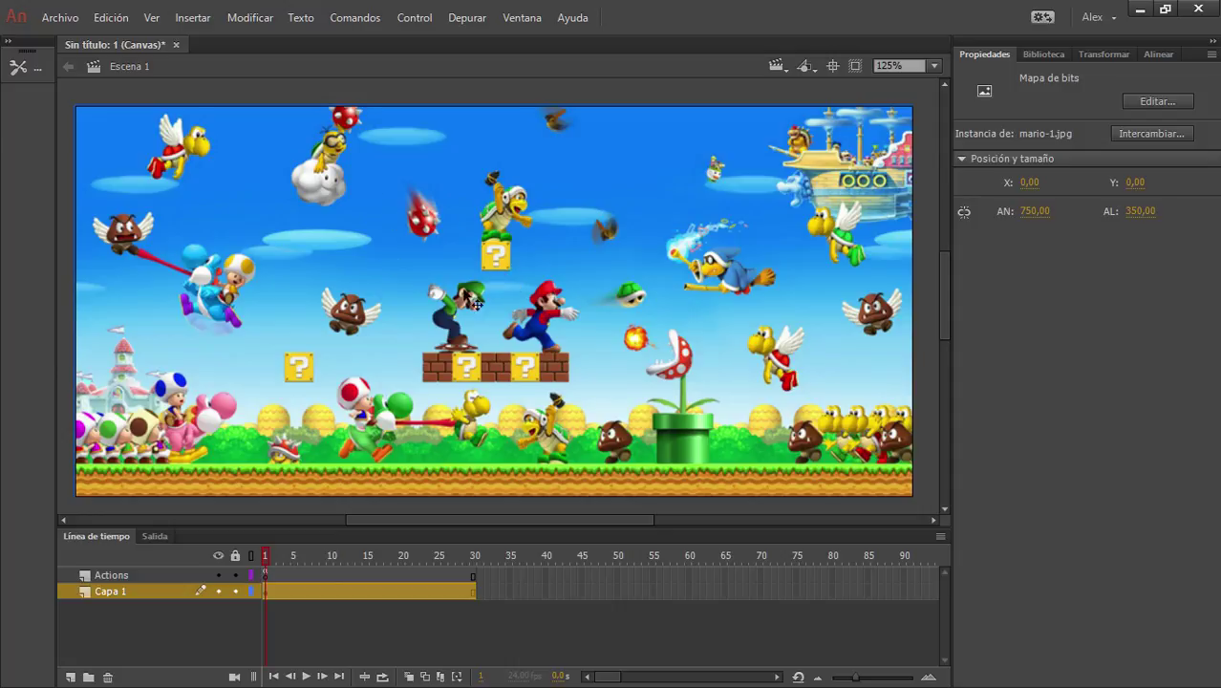
# Delete mario-1.jpg from the stage and import the original mario.jpg instead, without replacing existing library items.
pyautogui.press('Delete')
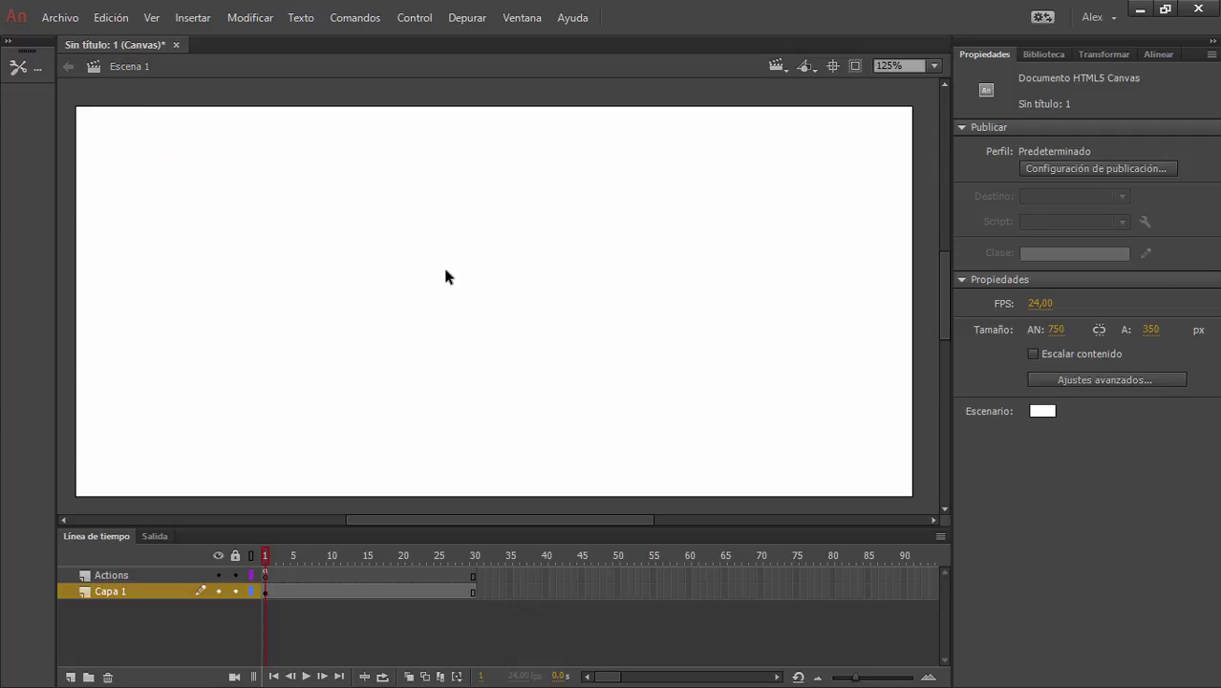
pyautogui.hotkey('ctrl', 'r')
pyautogui.doubleClick(716, 286)
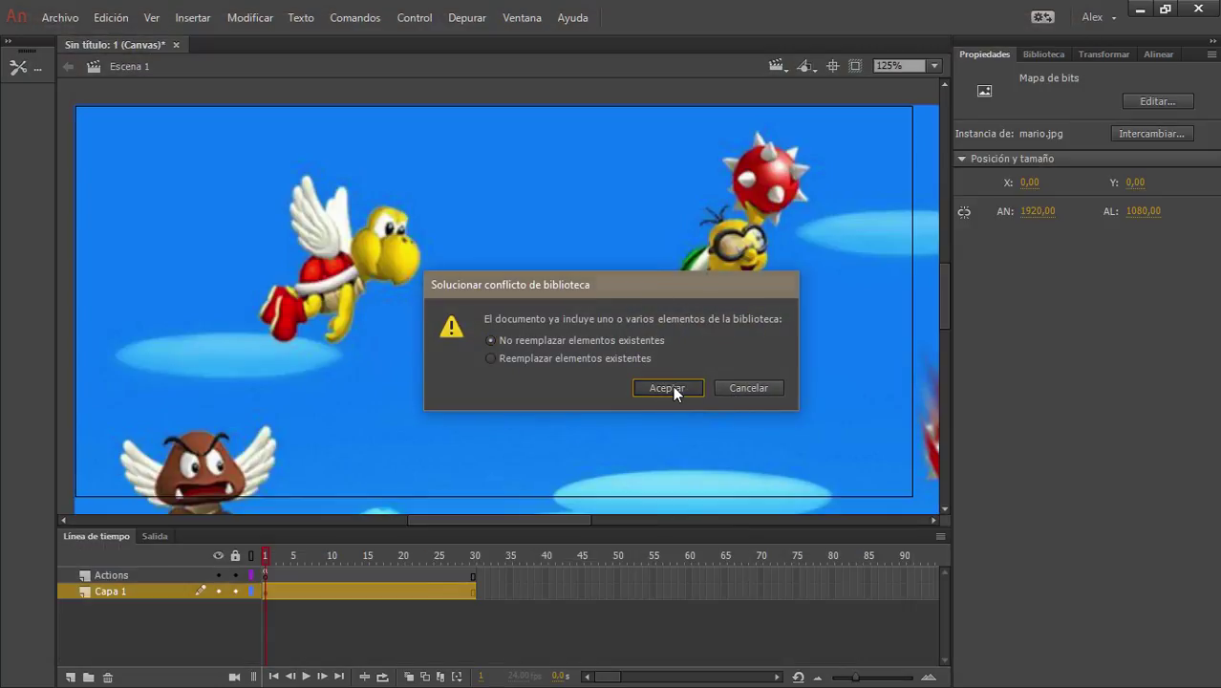
pyautogui.click(671, 387)
# Scale the imported Mario bitmap down to about 526 × 296 px with Free Transform, aligned to the stage's upper-left corner.
pyautogui.hotkey('ctrl', '3')
pyautogui.scroll(-2, 544, 293)
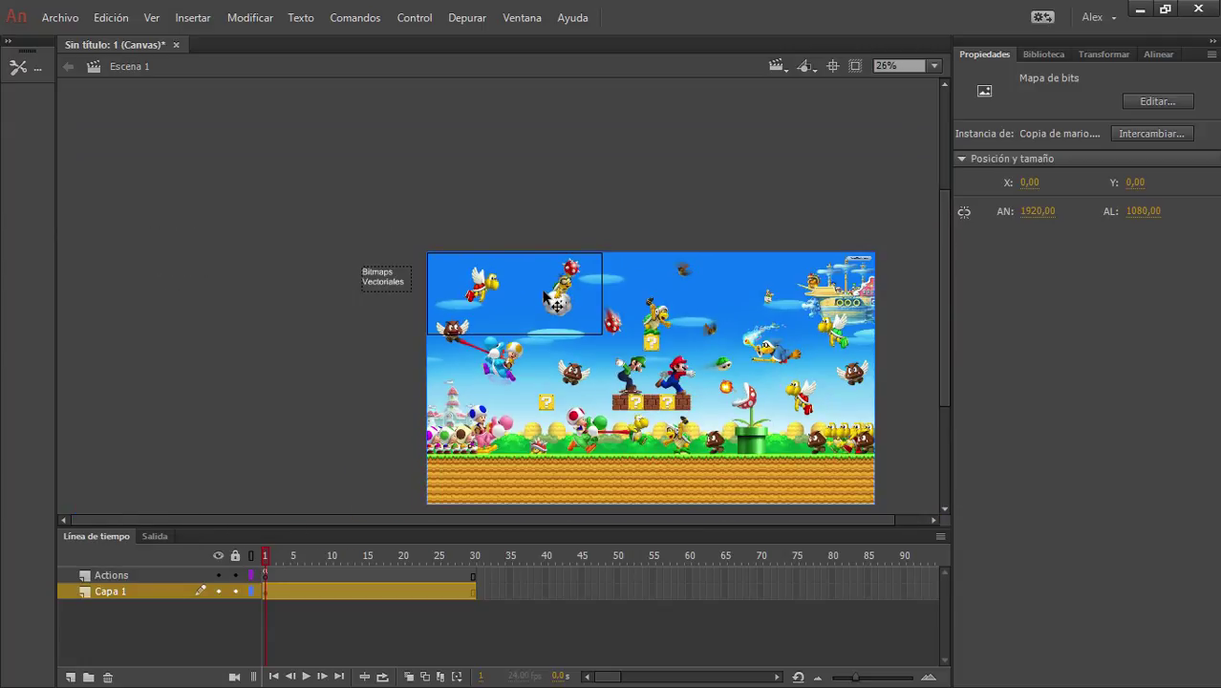
pyautogui.scroll(-1, 544, 294)
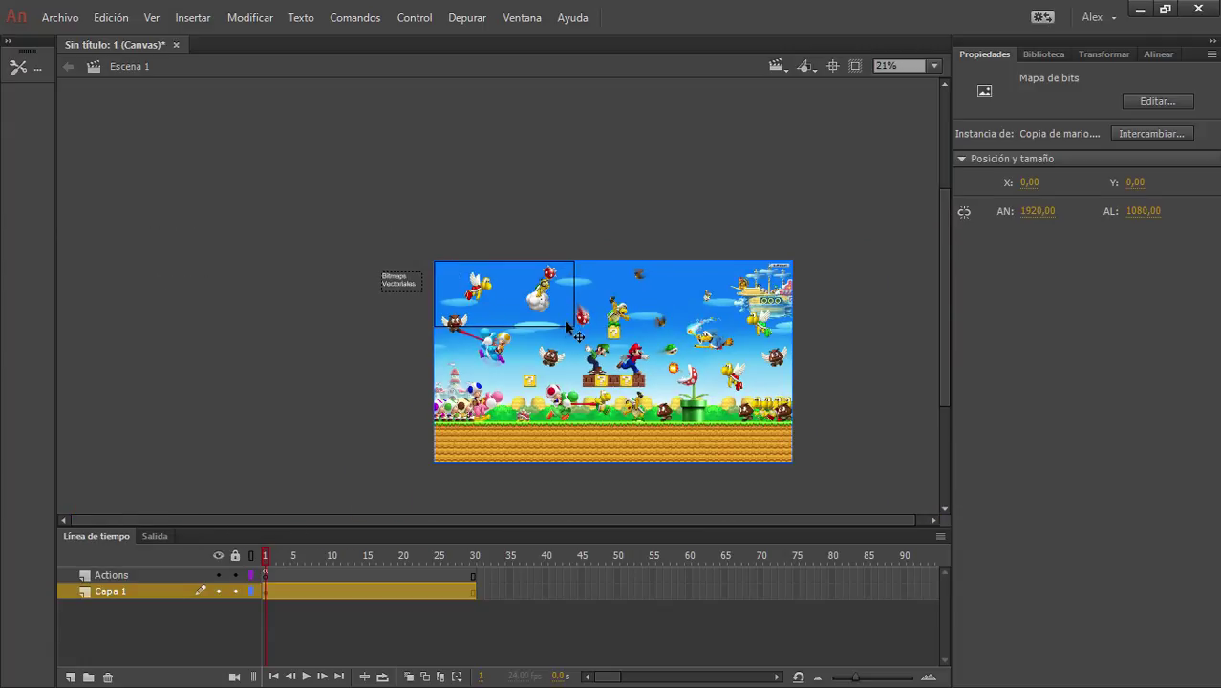
pyautogui.scroll(1, 605, 371)
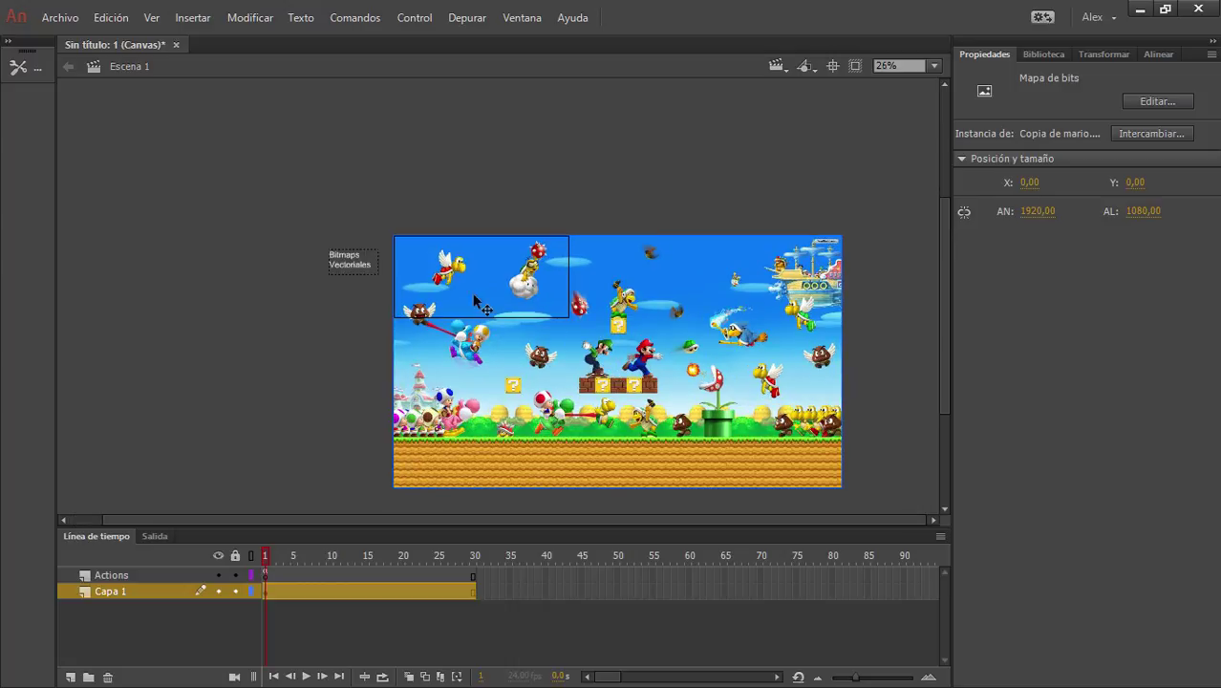
pyautogui.press('q')
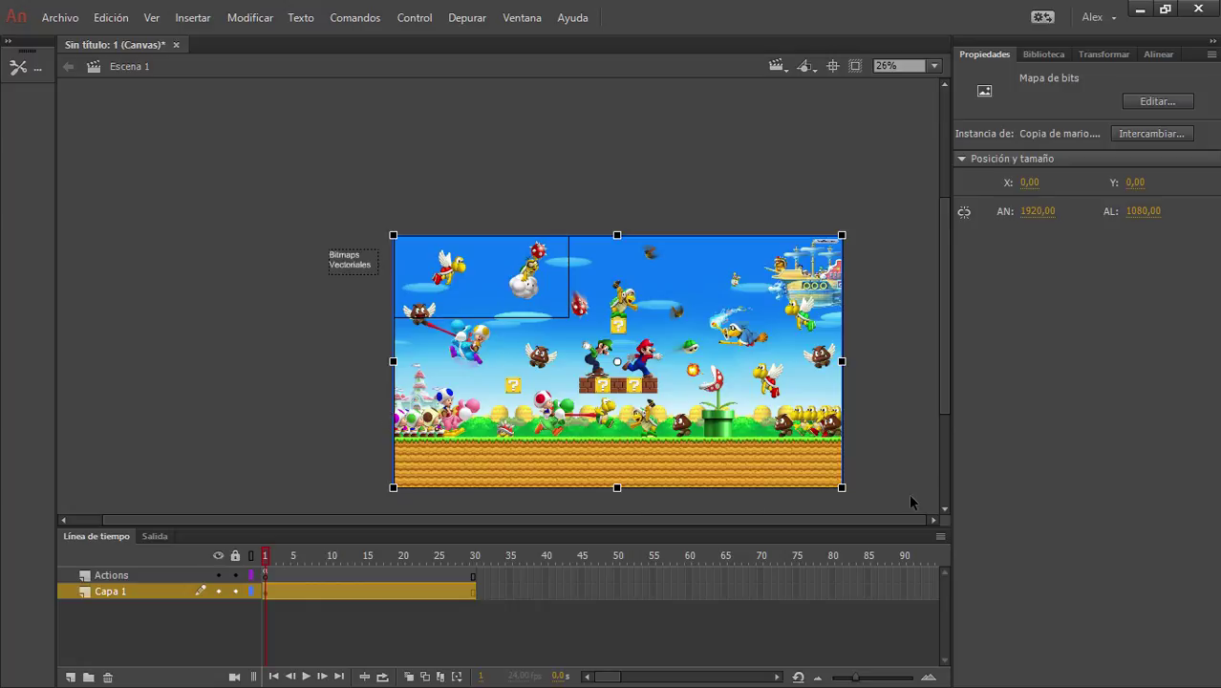
pyautogui.moveTo(841, 488); pyautogui.dragTo(679, 395)
pyautogui.moveTo(575, 306); pyautogui.dragTo(483, 279)
pyautogui.scroll(5, 455, 303)
pyautogui.scroll(2, 455, 303)
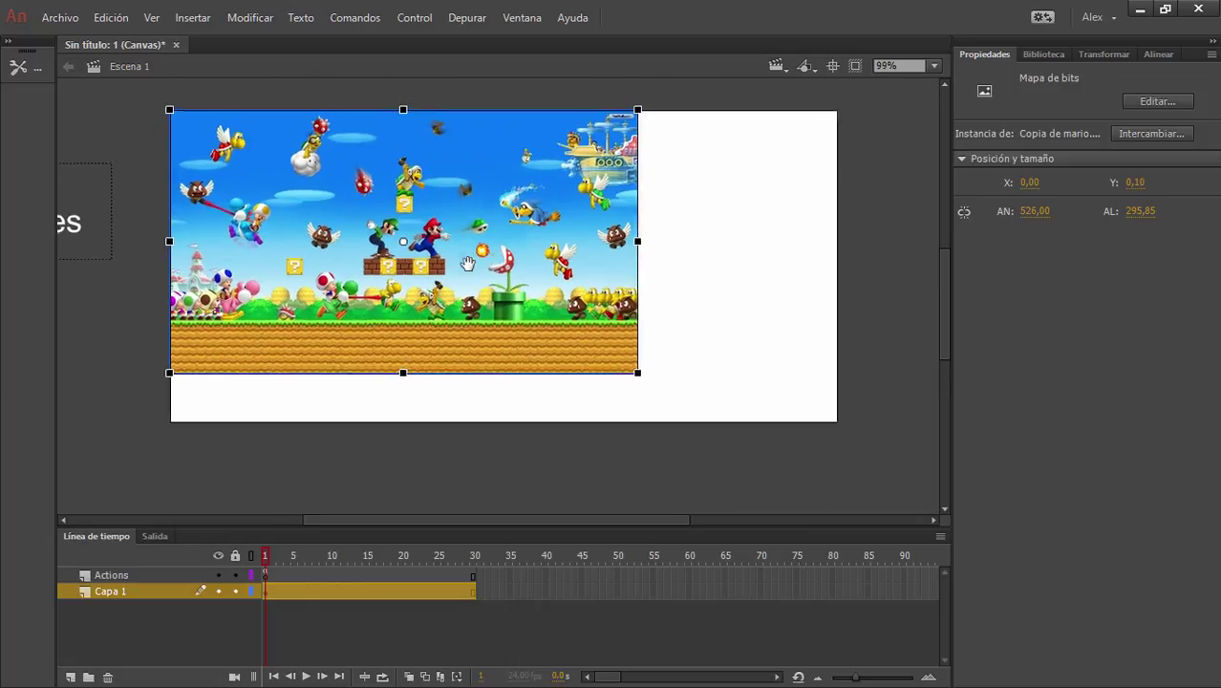
# Enlarge the Mario bitmap to about 608 × 342 px and nudge it back to the stage's left edge.
pyautogui.moveTo(632, 379); pyautogui.dragTo(713, 420)
pyautogui.press('Left')
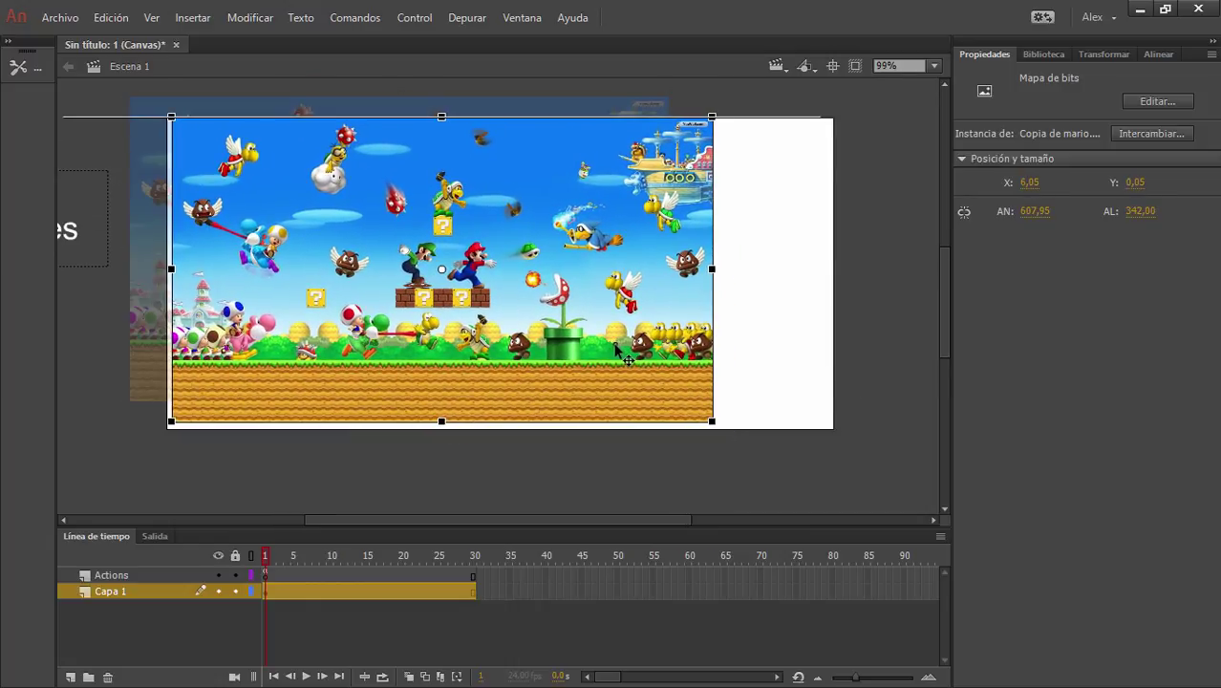
pyautogui.press('Left')
pyautogui.press('Left')
pyautogui.press('Left')
pyautogui.press('Left')
pyautogui.press('Left')
pyautogui.press('Left')
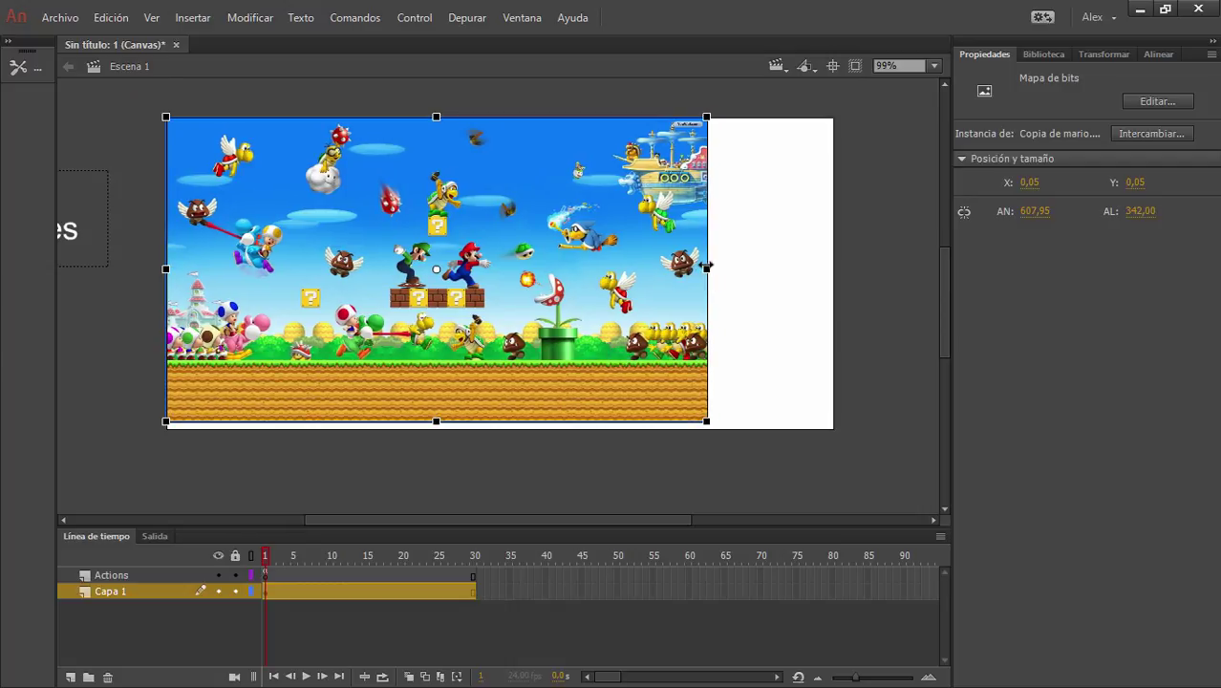
# Stretch the Mario bitmap to about 744 px wide and nudge it to X 3.05, Y 4.05, roughly centred on the stage.
pyautogui.moveTo(706, 268); pyautogui.dragTo(746, 262)
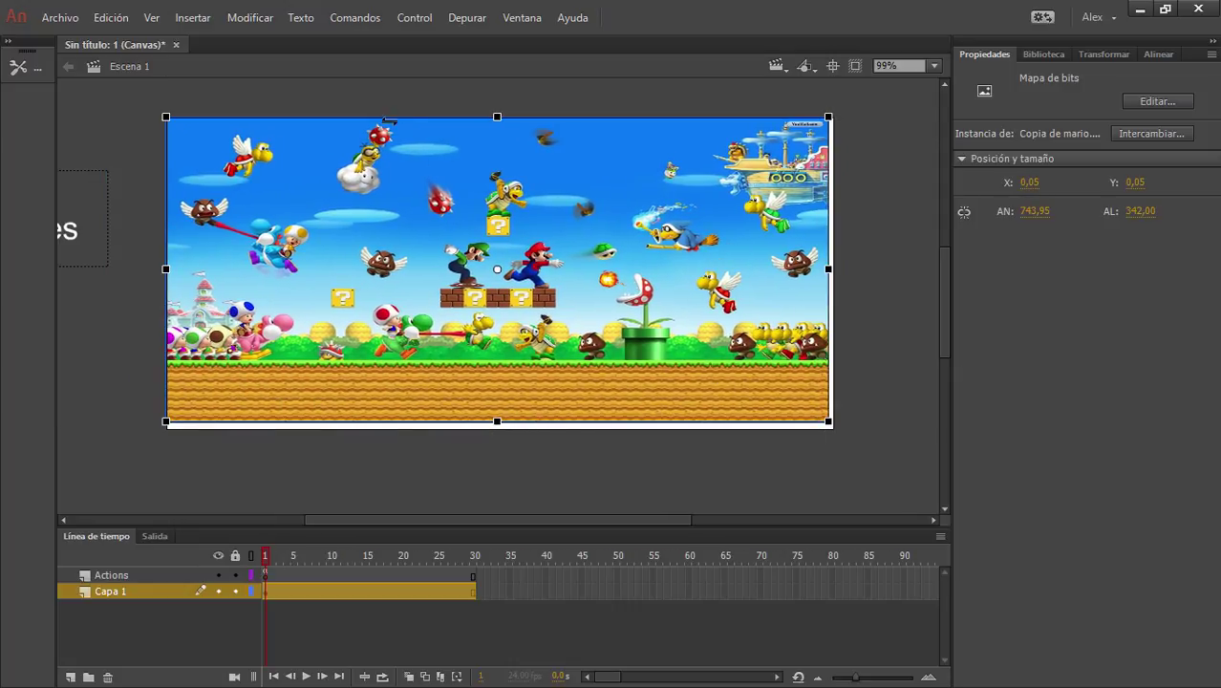
pyautogui.click(594, 470)
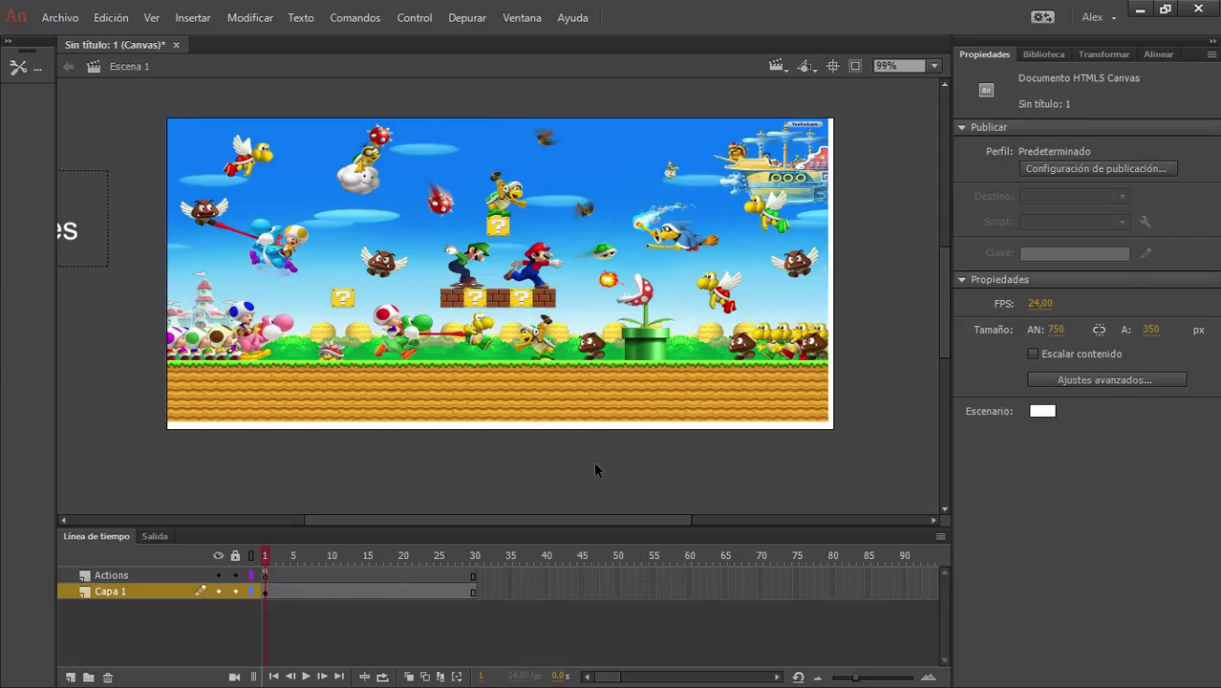
pyautogui.click(554, 240)
pyautogui.press('Down')
pyautogui.press('Right')
pyautogui.press('Right')
pyautogui.press('Down')
pyautogui.press('Down')
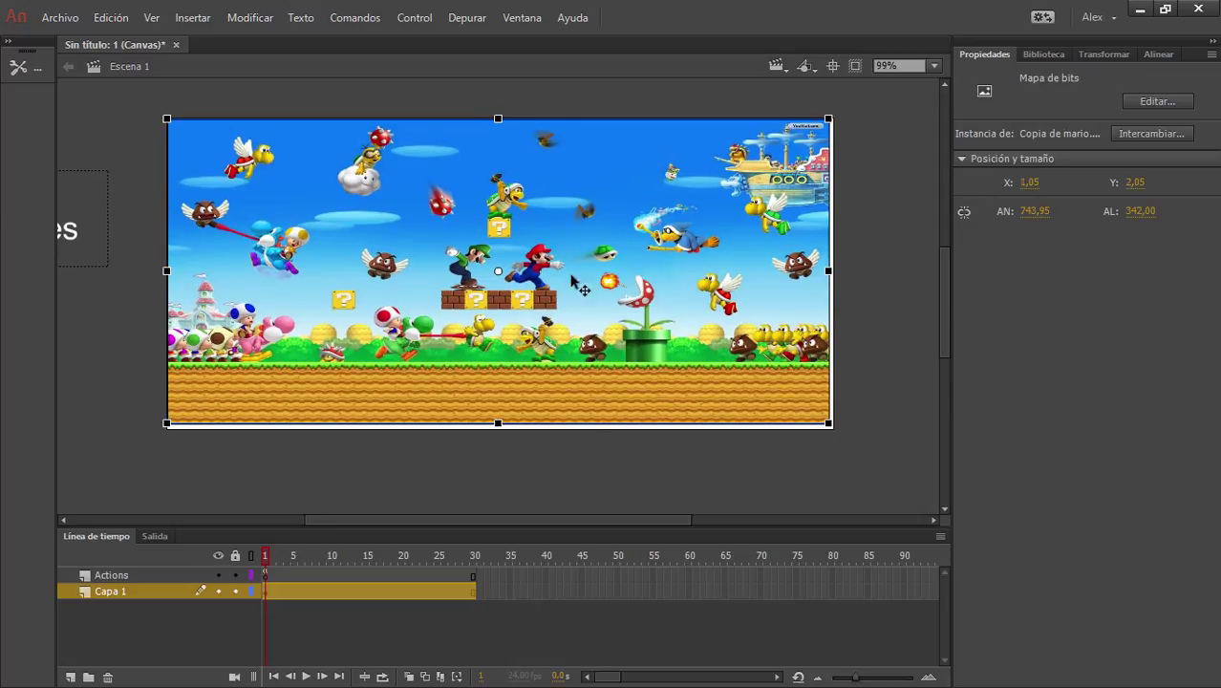
pyautogui.click(647, 488)
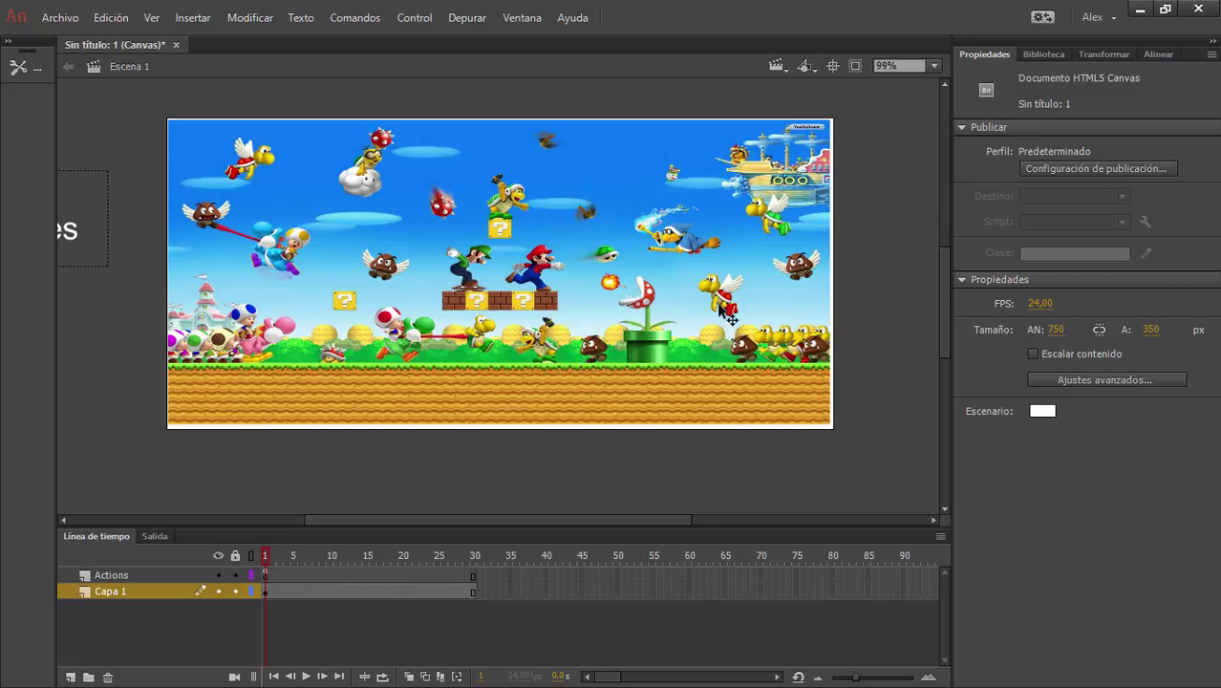
pyautogui.click(637, 244)
pyautogui.press('Down')
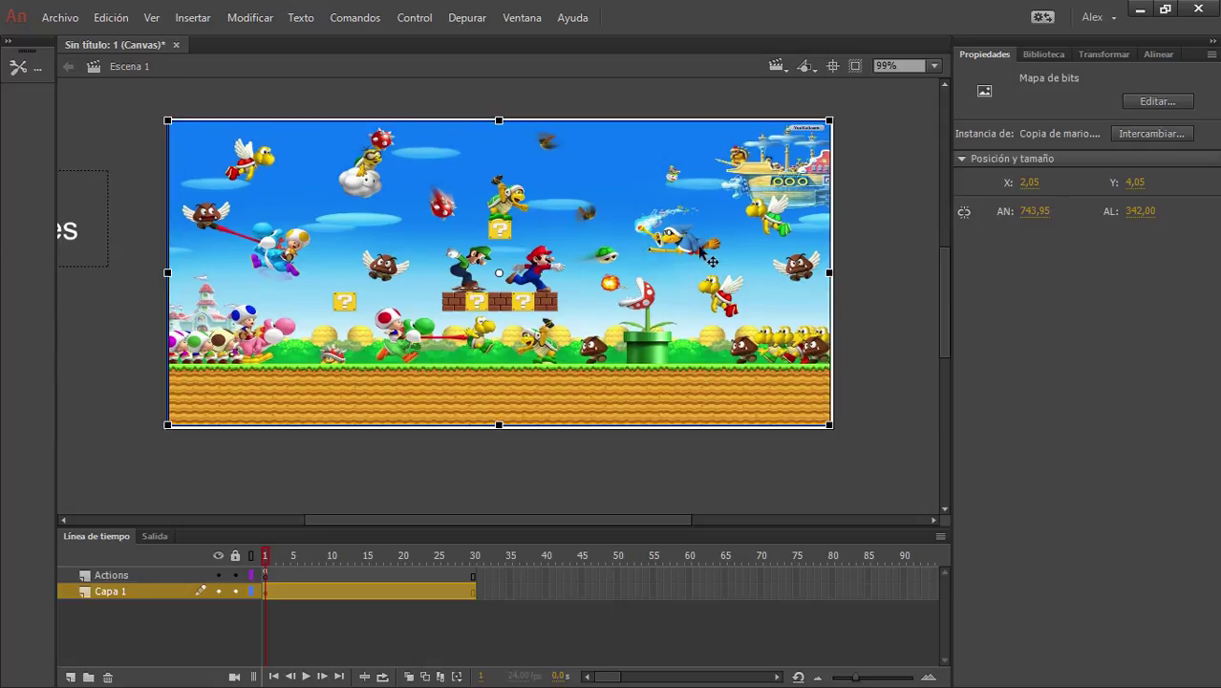
pyautogui.press('Right')
pyautogui.click(632, 480)
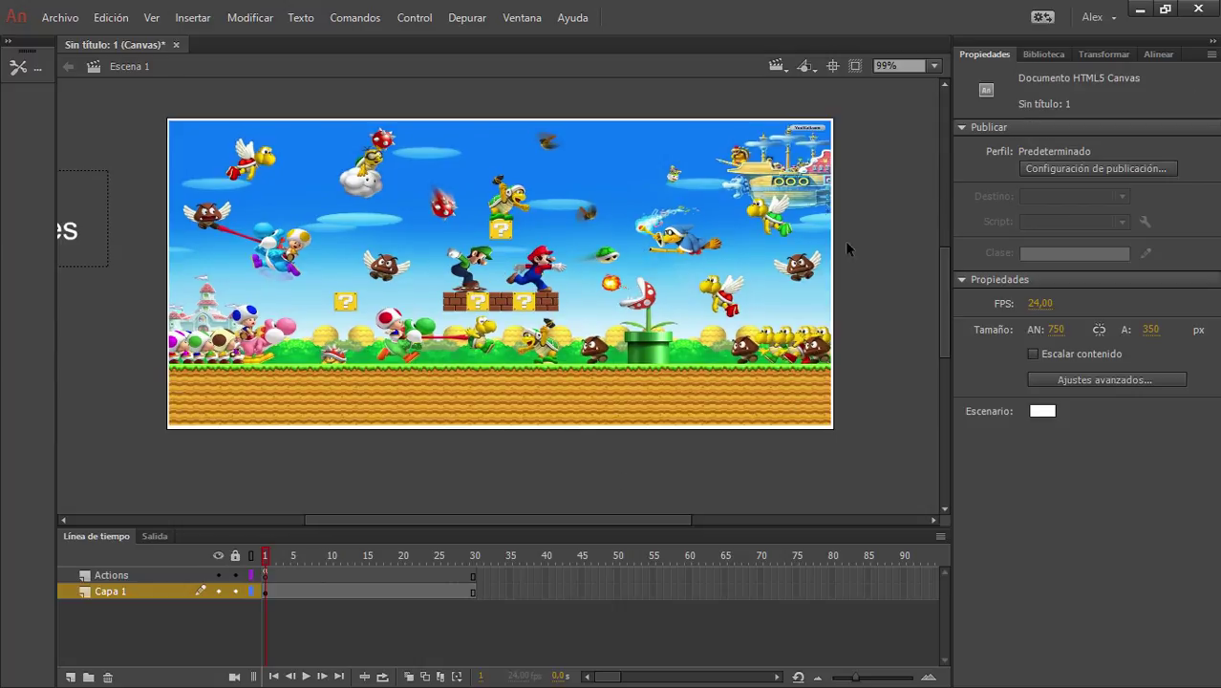
# Shrink the Mario bitmap to about 120 × 55 px in the upper-left area of the stage.
pyautogui.click(449, 271)
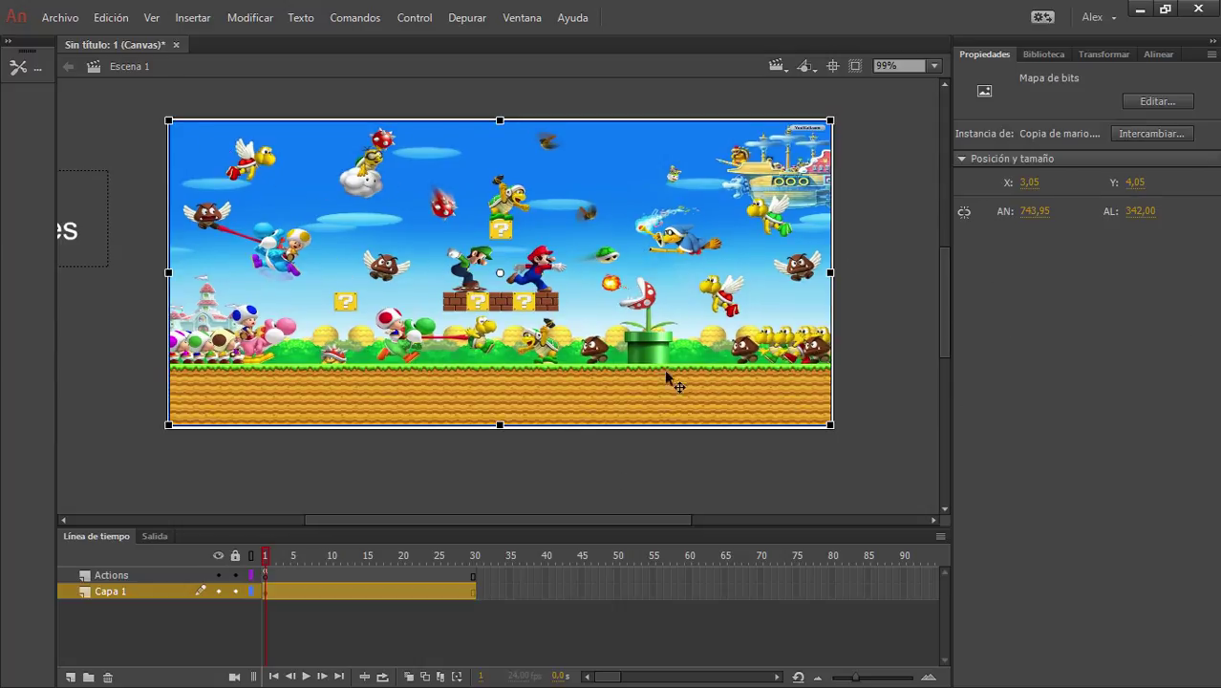
pyautogui.moveTo(833, 426); pyautogui.dragTo(292, 182)
pyautogui.click(385, 276)
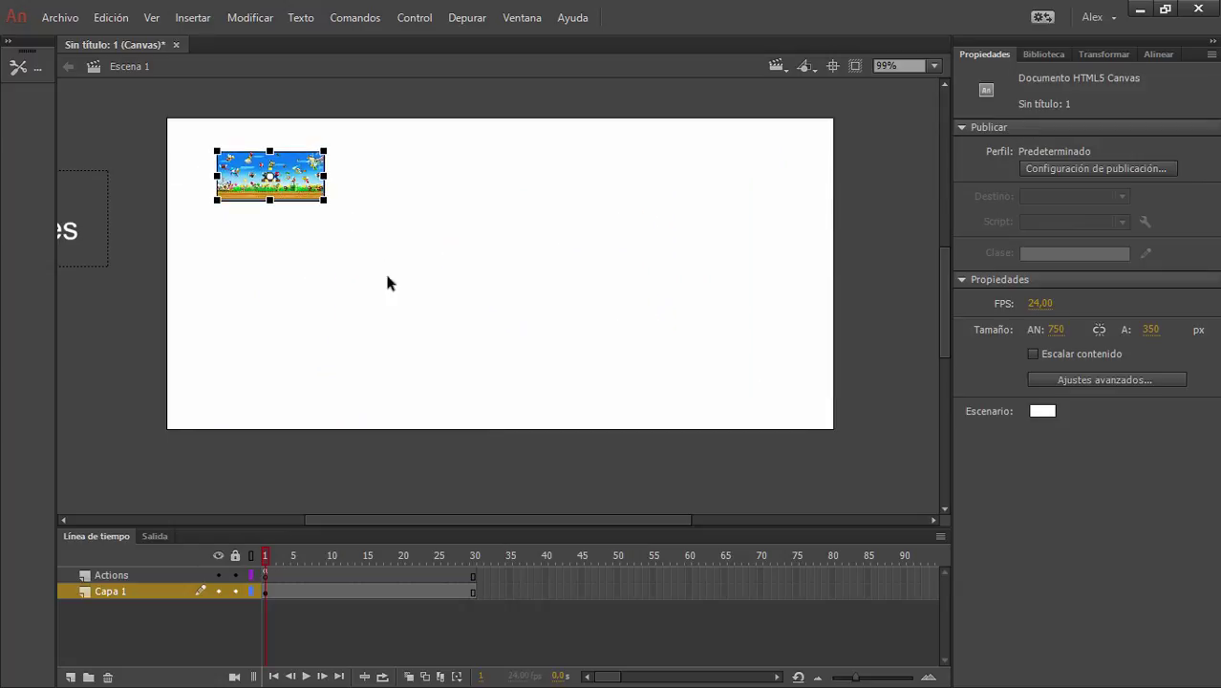
pyautogui.click(272, 180)
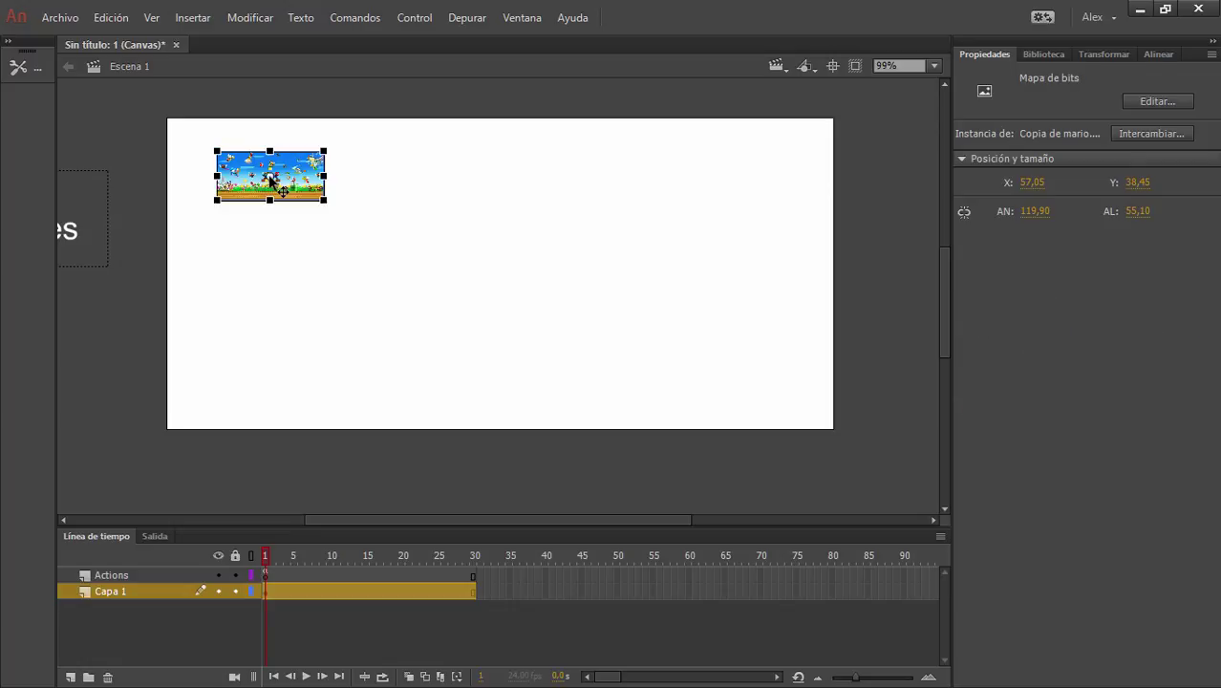
# Preview the document's library items from ventilador.png up to mario.jpg.
pyautogui.click(1042, 56)
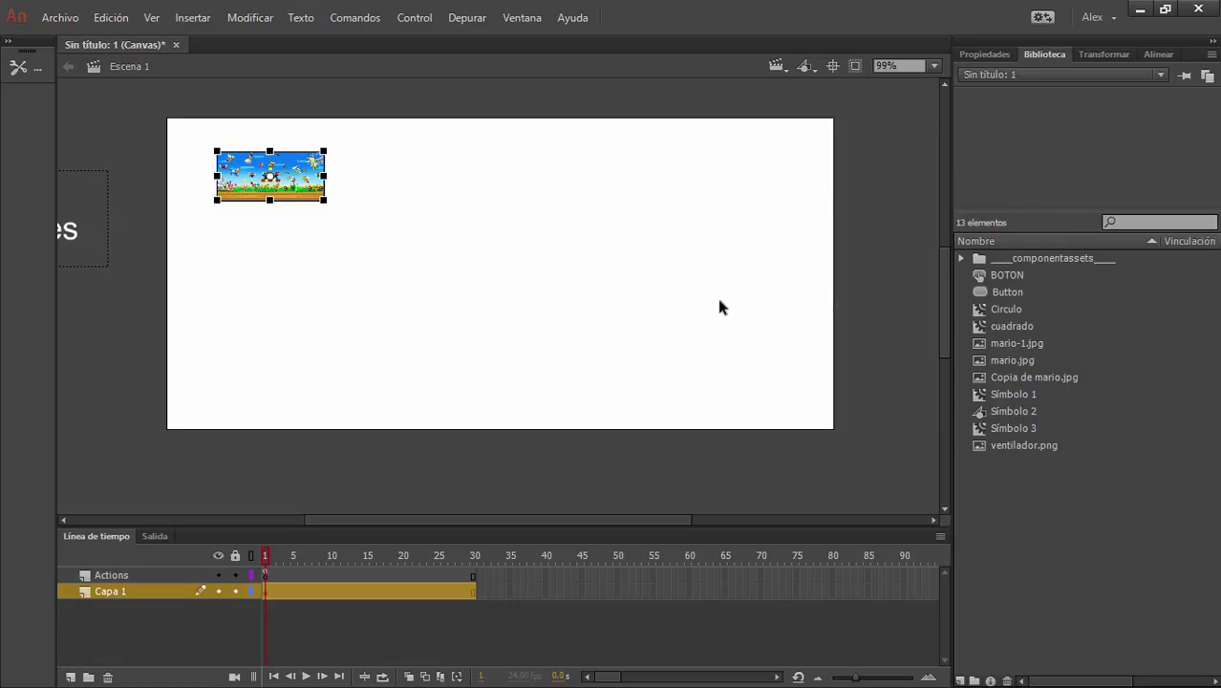
pyautogui.click(1017, 448)
pyautogui.press('Up')
pyautogui.press('Up')
pyautogui.press('Up')
pyautogui.press('Up')
pyautogui.press('Up')
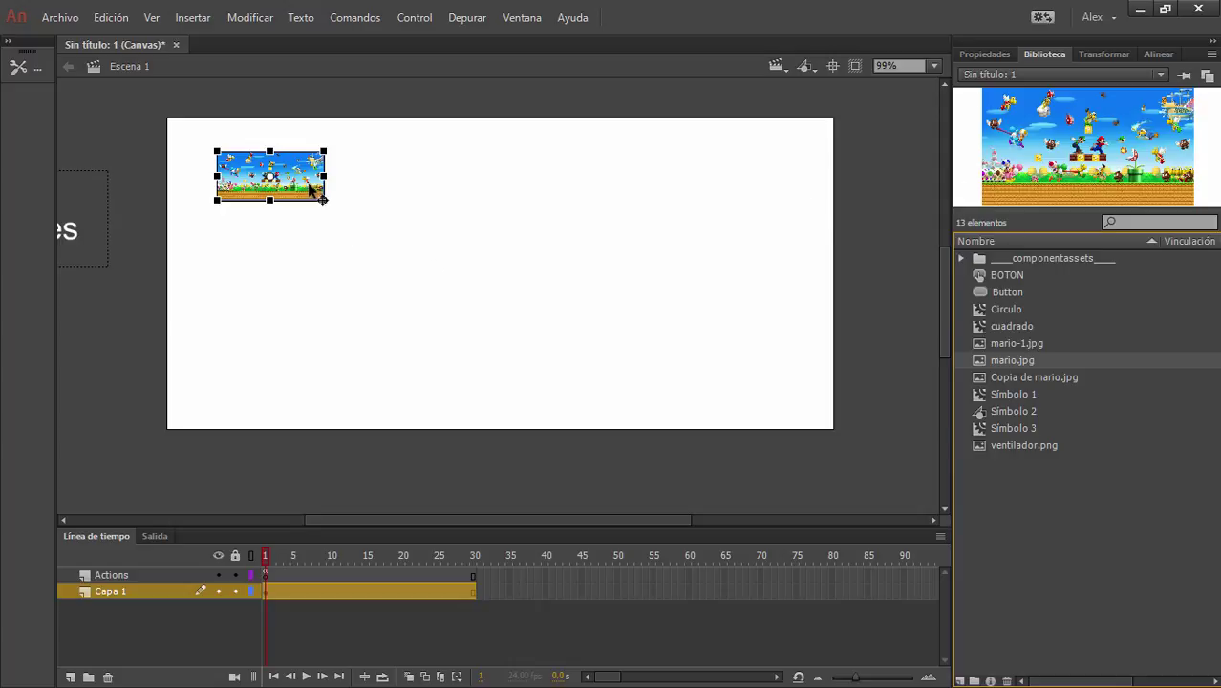
# Move the reduced Mario bitmap closer to the stage's upper-left corner.
pyautogui.moveTo(326, 196); pyautogui.dragTo(286, 178)
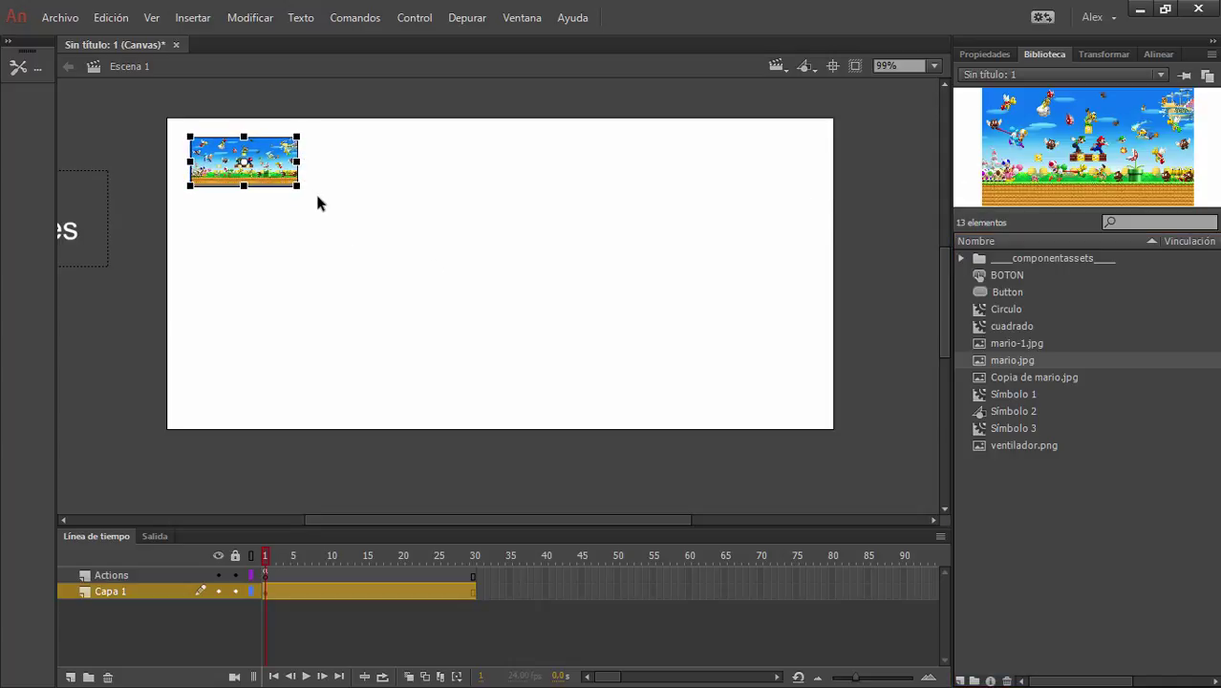
# Delete the reduced Mario bitmap from the stage.
pyautogui.click(316, 199)
pyautogui.click(274, 173)
pyautogui.moveTo(274, 173); pyautogui.dragTo(385, 226)
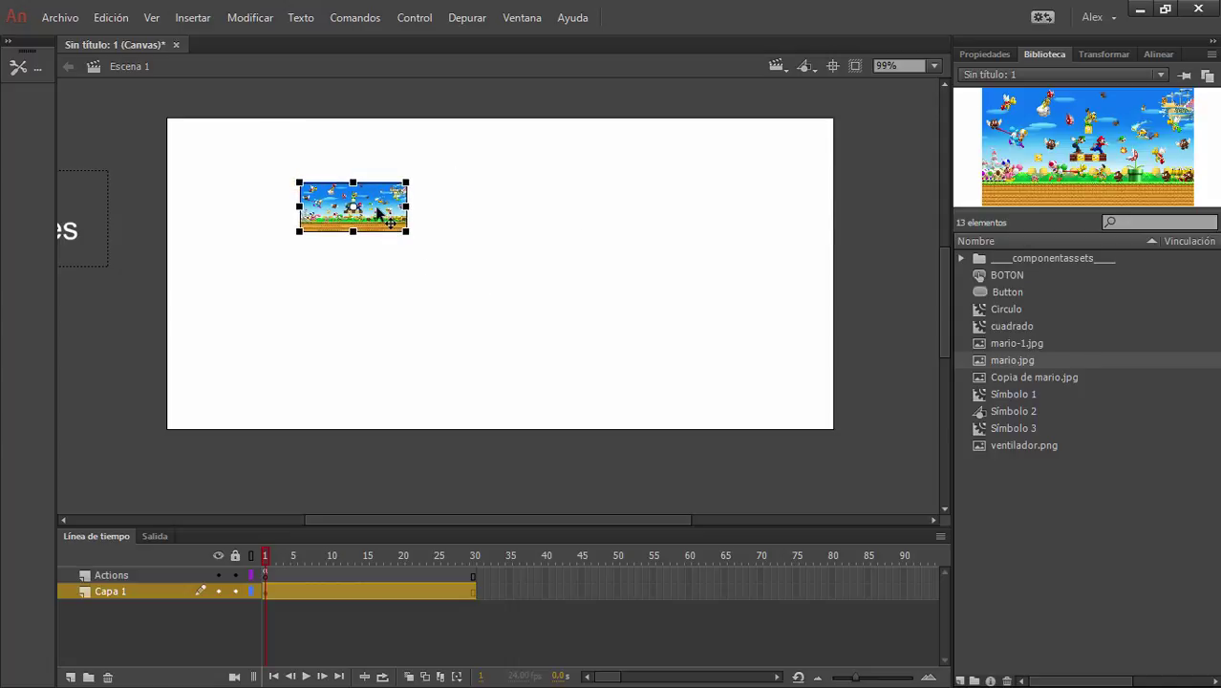
pyautogui.press('Delete')
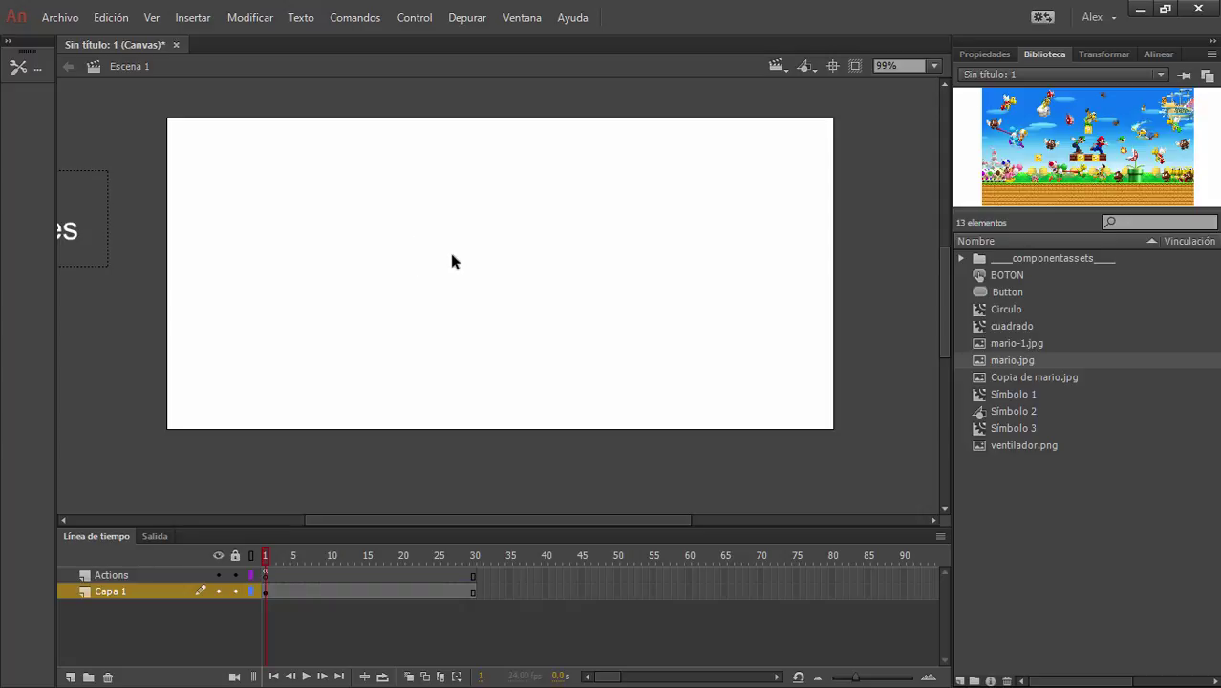
# Switch to Photoshop and examine the individual pixels around Luigi's face and cap at 3200% magnification, then fit the whole image in view.
pyautogui.hotkey('alt', 'Tab')
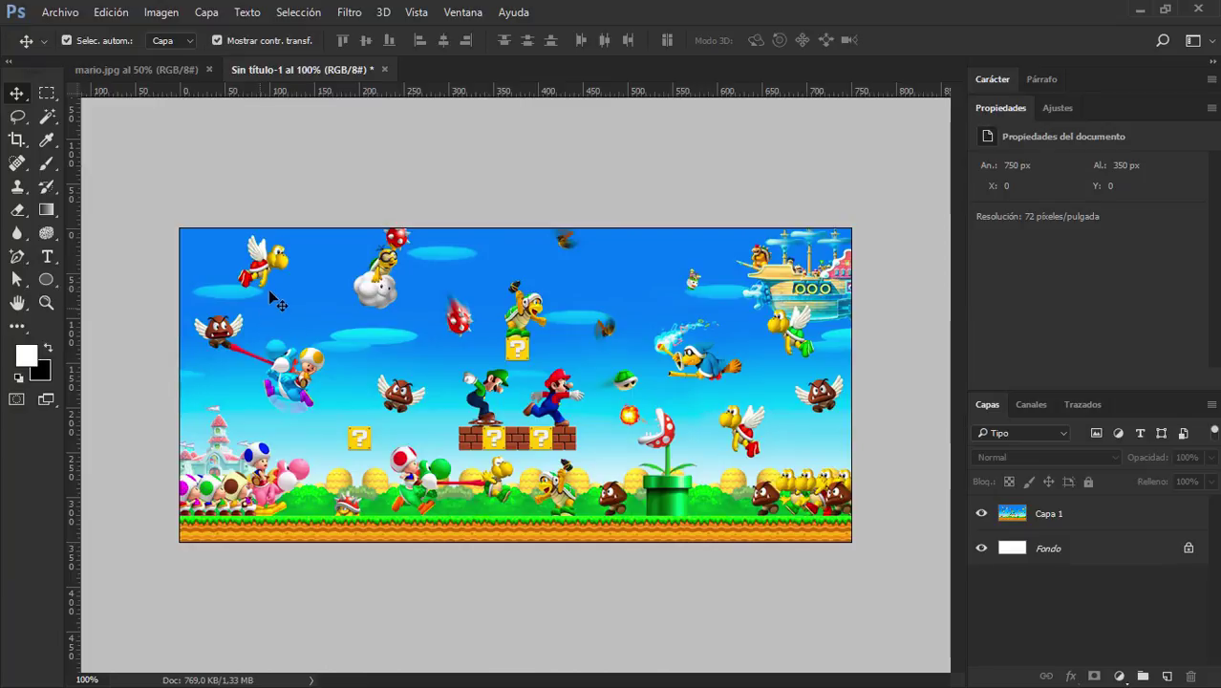
pyautogui.hotkey('ctrl', '+')
pyautogui.hotkey('ctrl', '+')
pyautogui.hotkey('ctrl', '+')
pyautogui.hotkey('ctrl', '+')
pyautogui.hotkey('ctrl', '+')
pyautogui.hotkey('ctrl', '+')
pyautogui.hotkey('ctrl', '+')
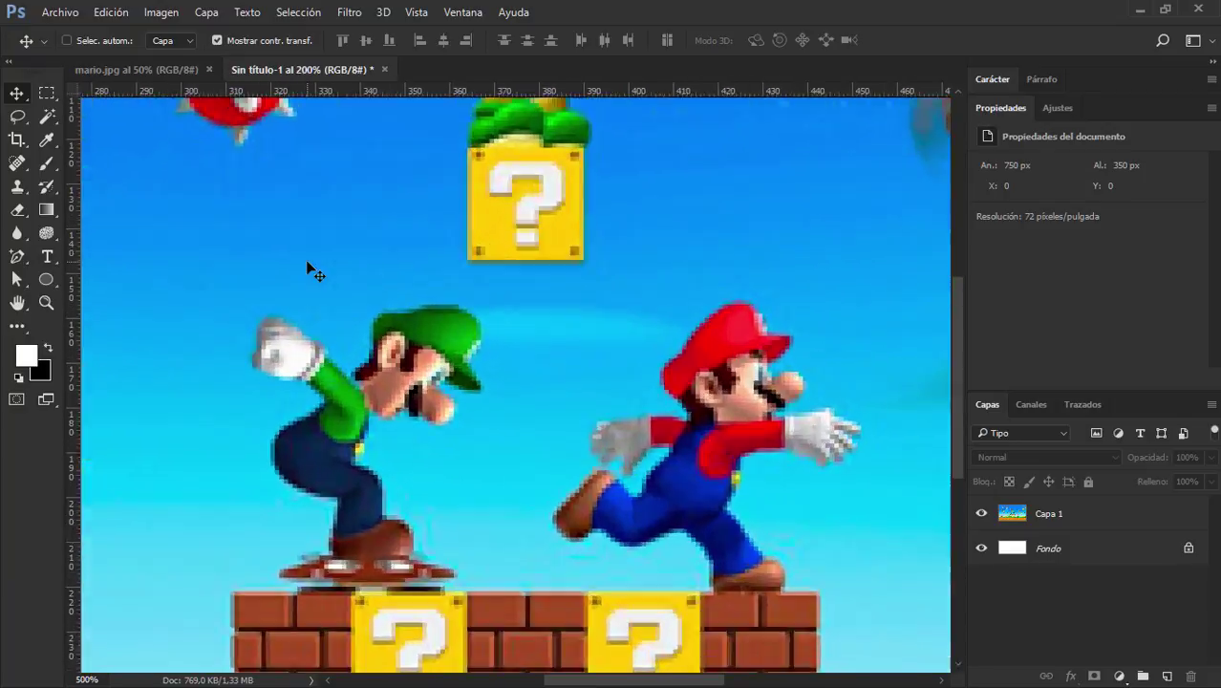
pyautogui.hotkey('ctrl', '+')
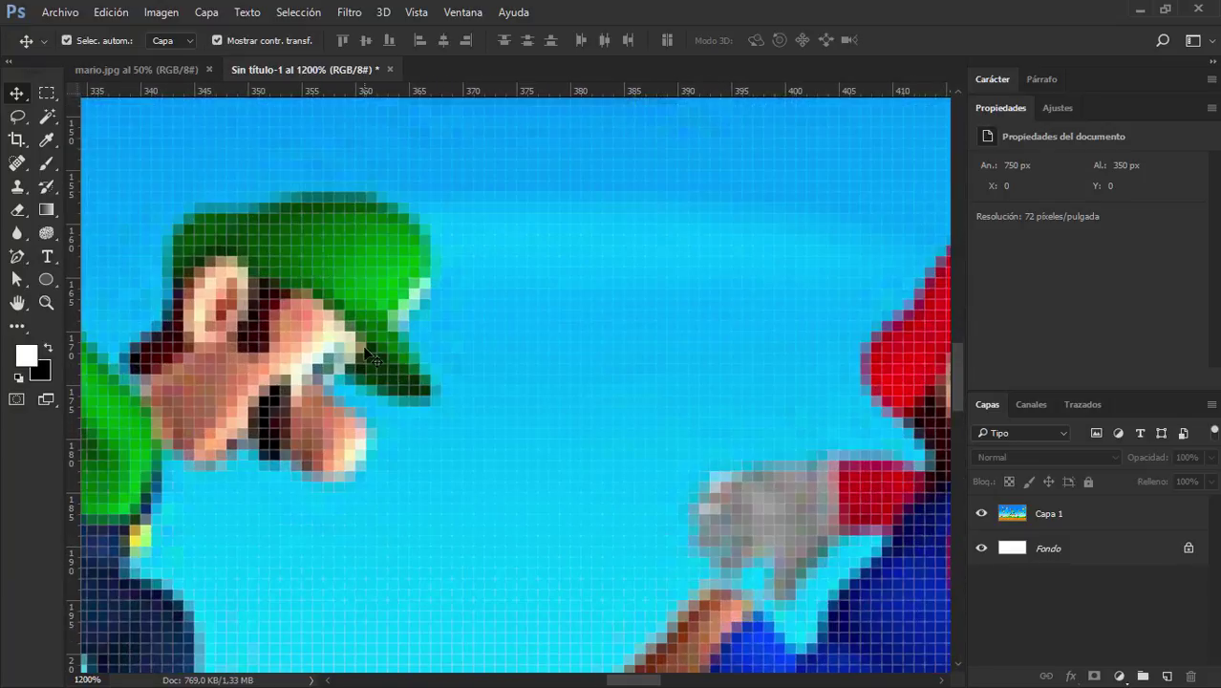
pyautogui.hotkey('ctrl', '+')
pyautogui.hotkey('ctrl', '+')
pyautogui.hotkey('ctrl', '+')
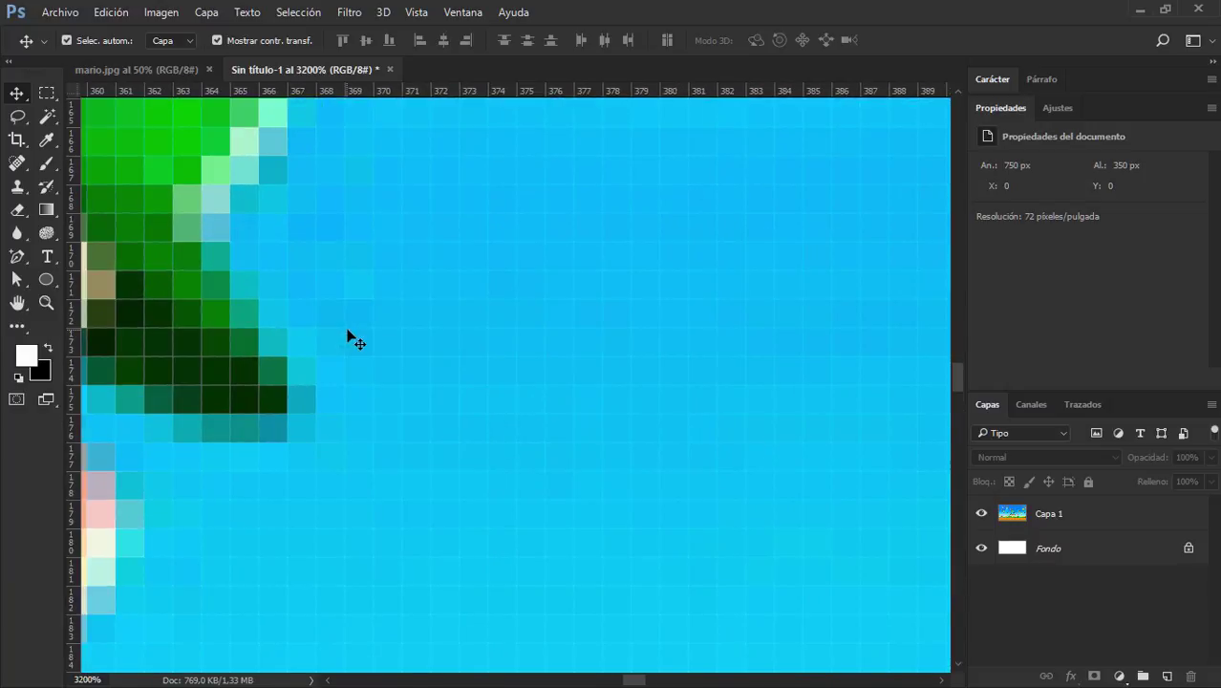
pyautogui.moveTo(708, 407); pyautogui.dragTo(916, 446)
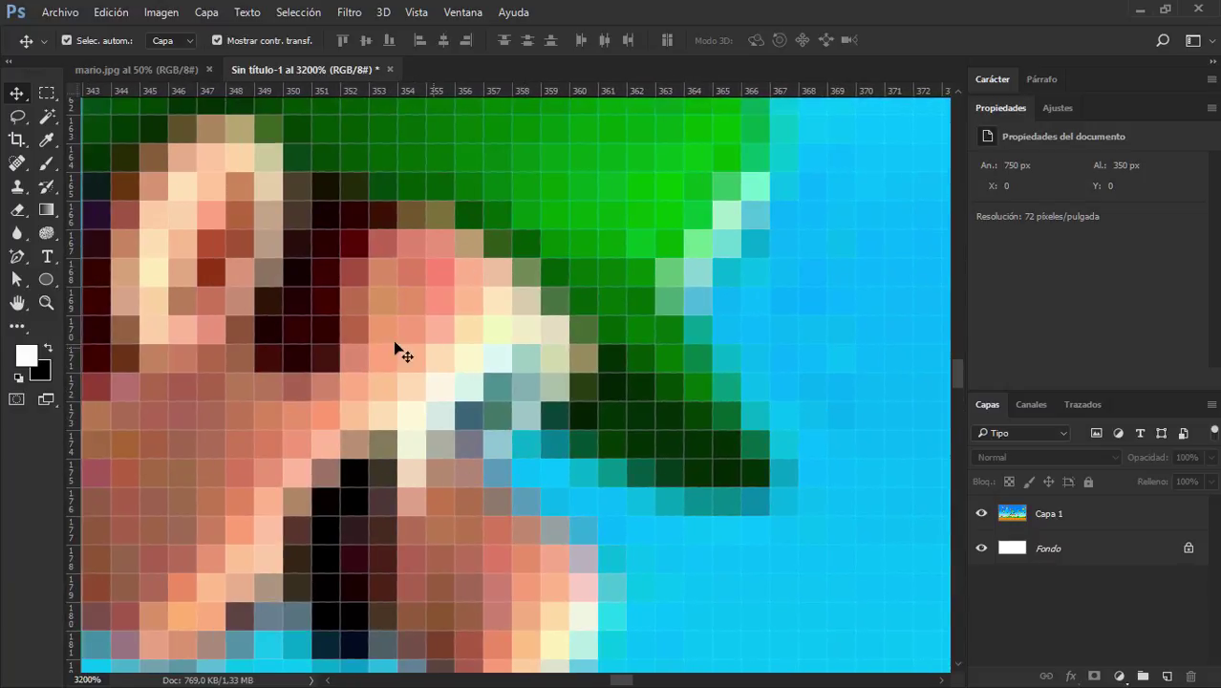
pyautogui.hscroll(4, 427, 317)
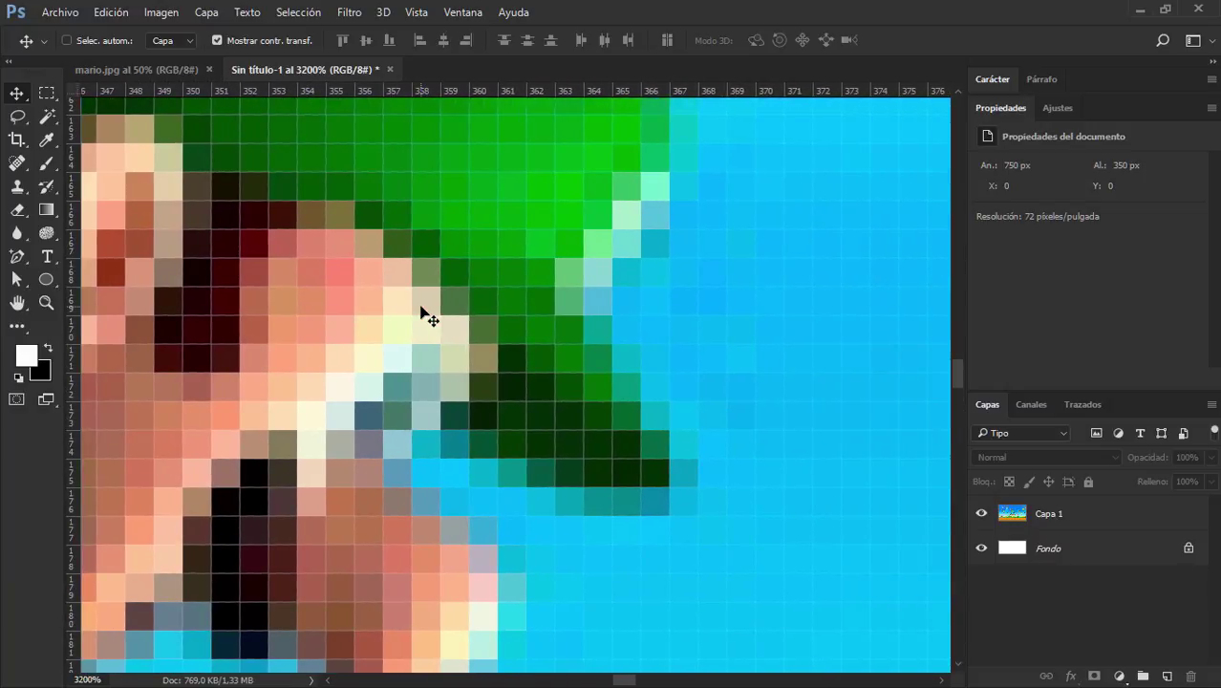
pyautogui.hotkey('ctrl', '0')
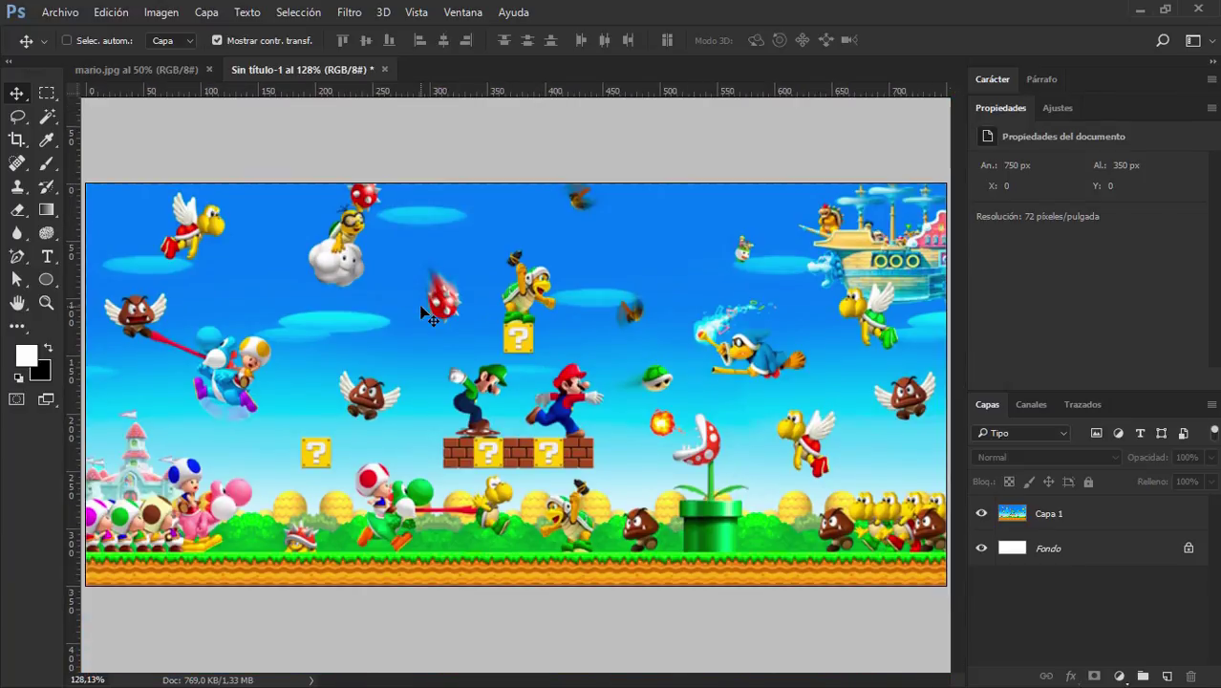
# Review the file formats offered in Save for Web for the Mario image, keep JPEG, and close without exporting.
pyautogui.hotkey('ctrl', 'alt', 'shift', 's')
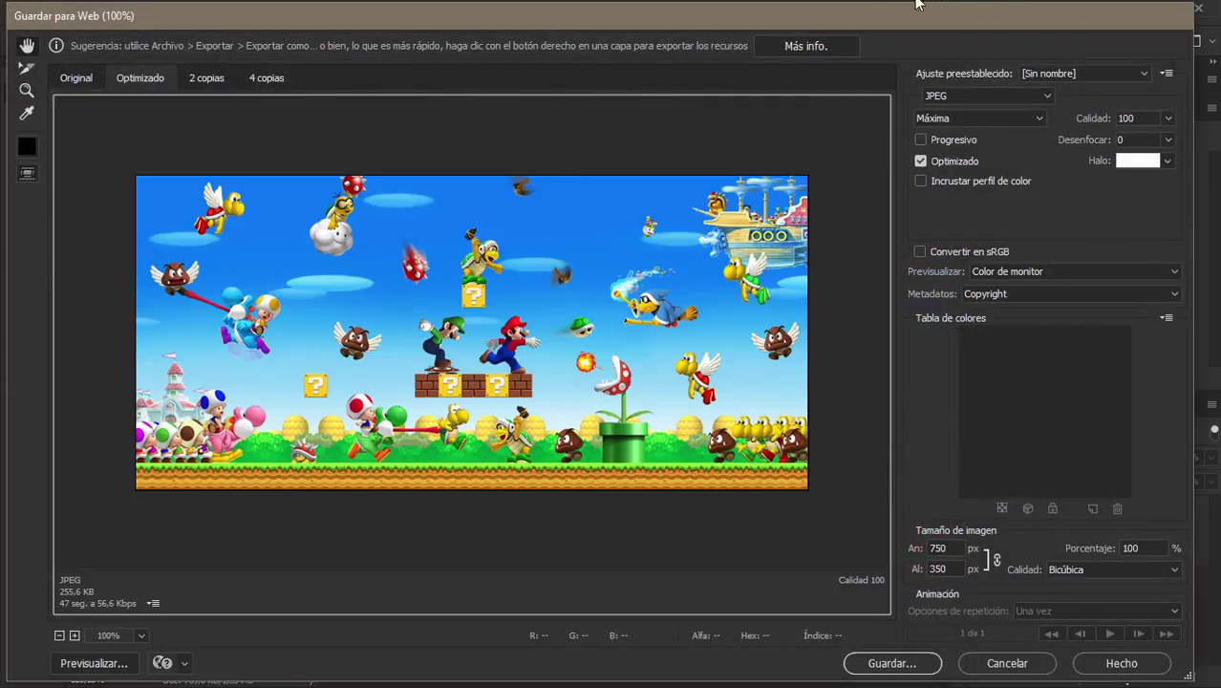
pyautogui.click(1041, 96)
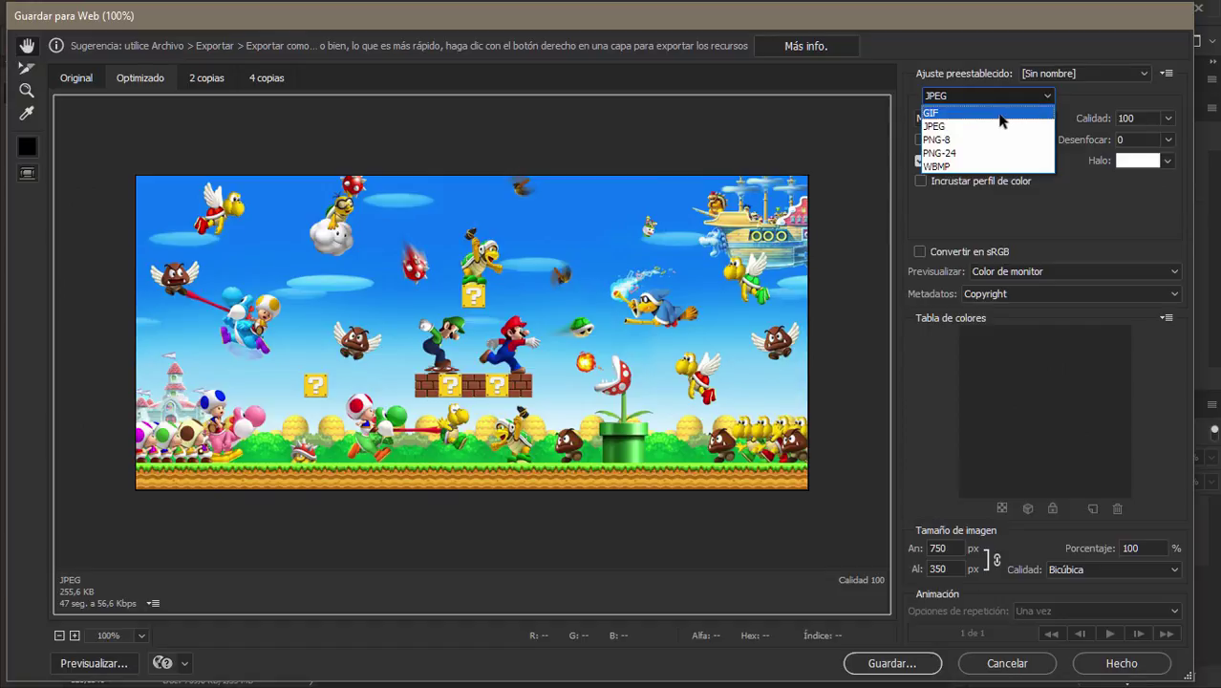
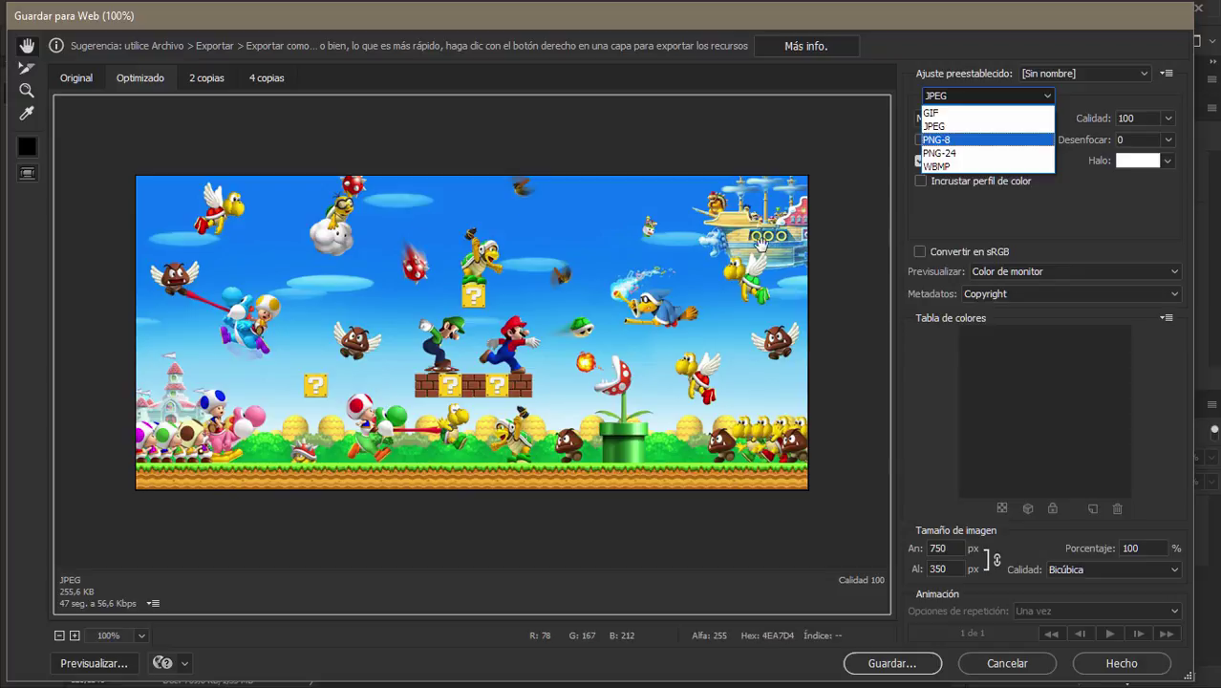
pyautogui.click(936, 126)
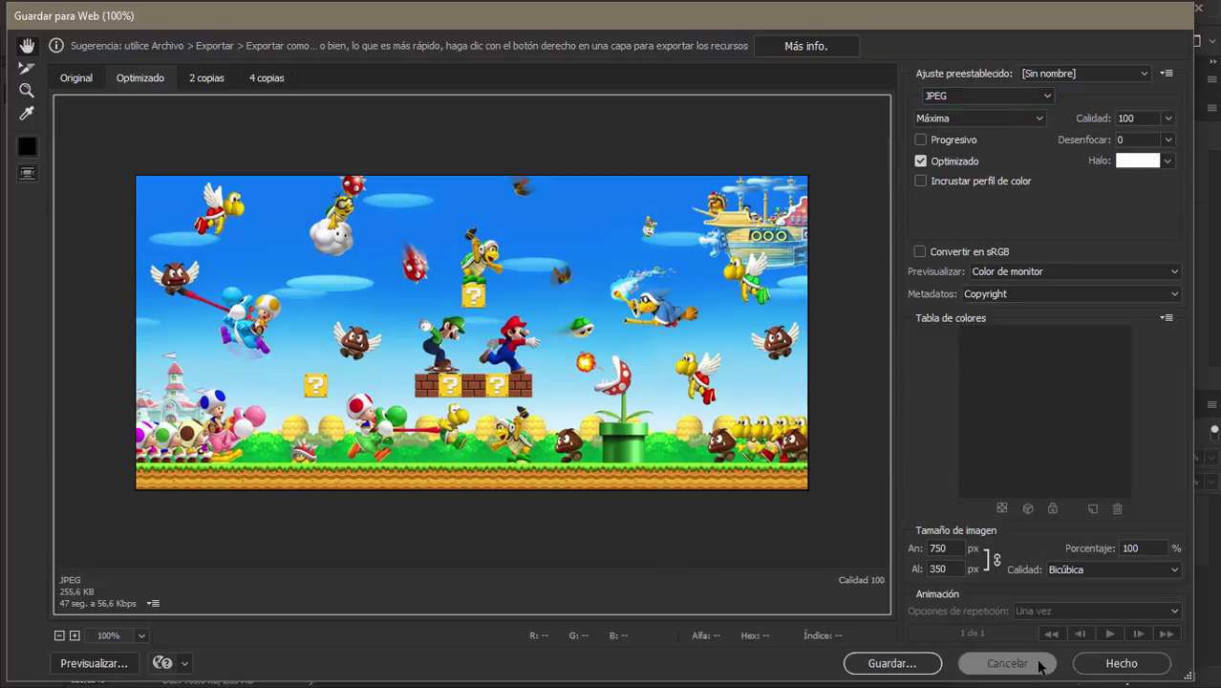
pyautogui.click(1007, 663)
# Add a new empty layer above Fondo and hide the Mario layer Capa 1.
pyautogui.click(1076, 564)
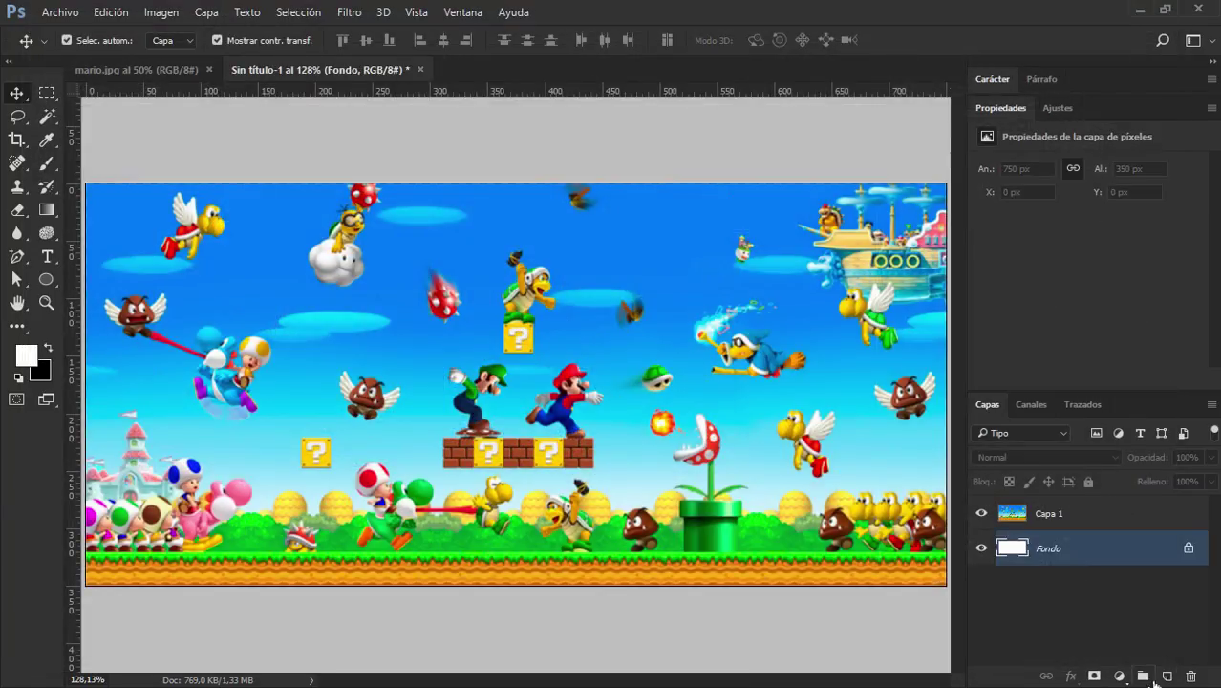
pyautogui.click(1167, 675)
pyautogui.click(981, 513)
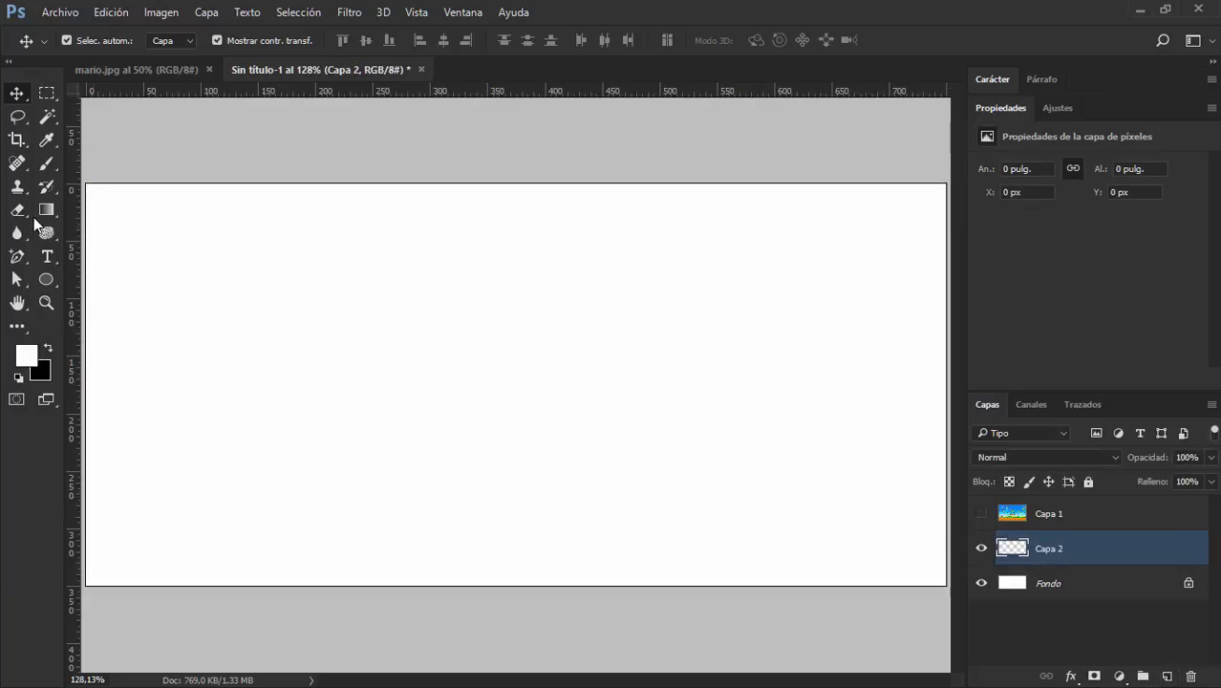
pyautogui.click(47, 281)
pyautogui.moveTo(261, 299); pyautogui.dragTo(583, 471)
pyautogui.click(18, 94)
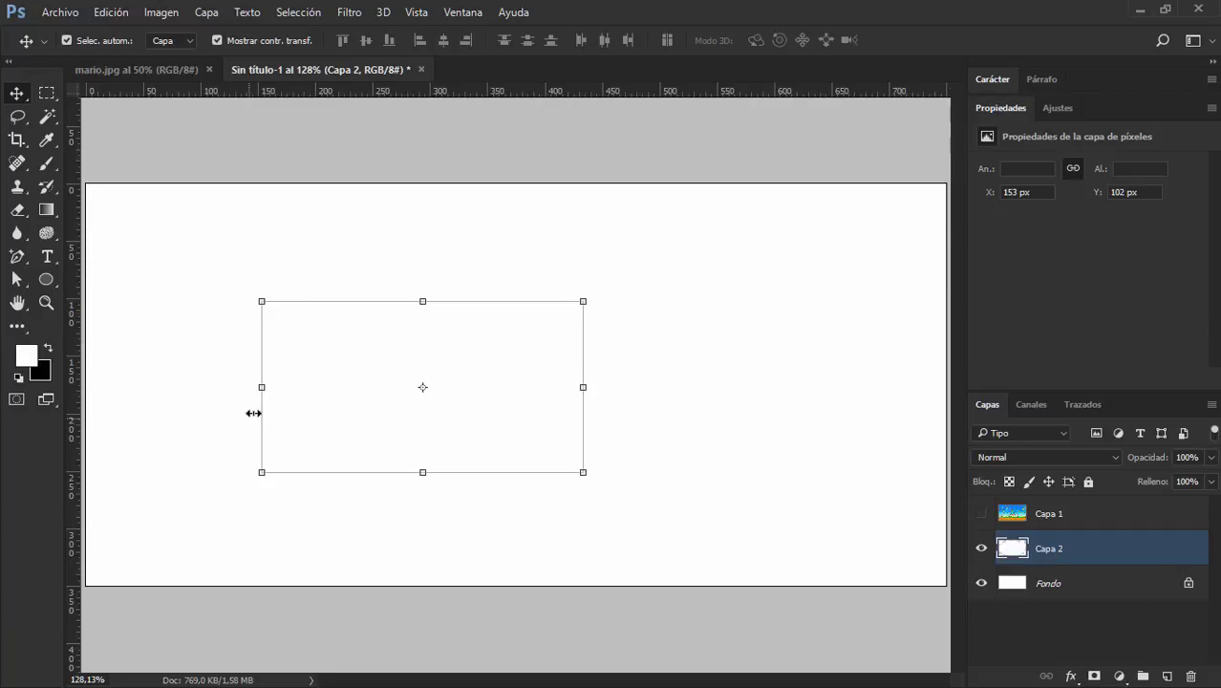
pyautogui.press('Delete')
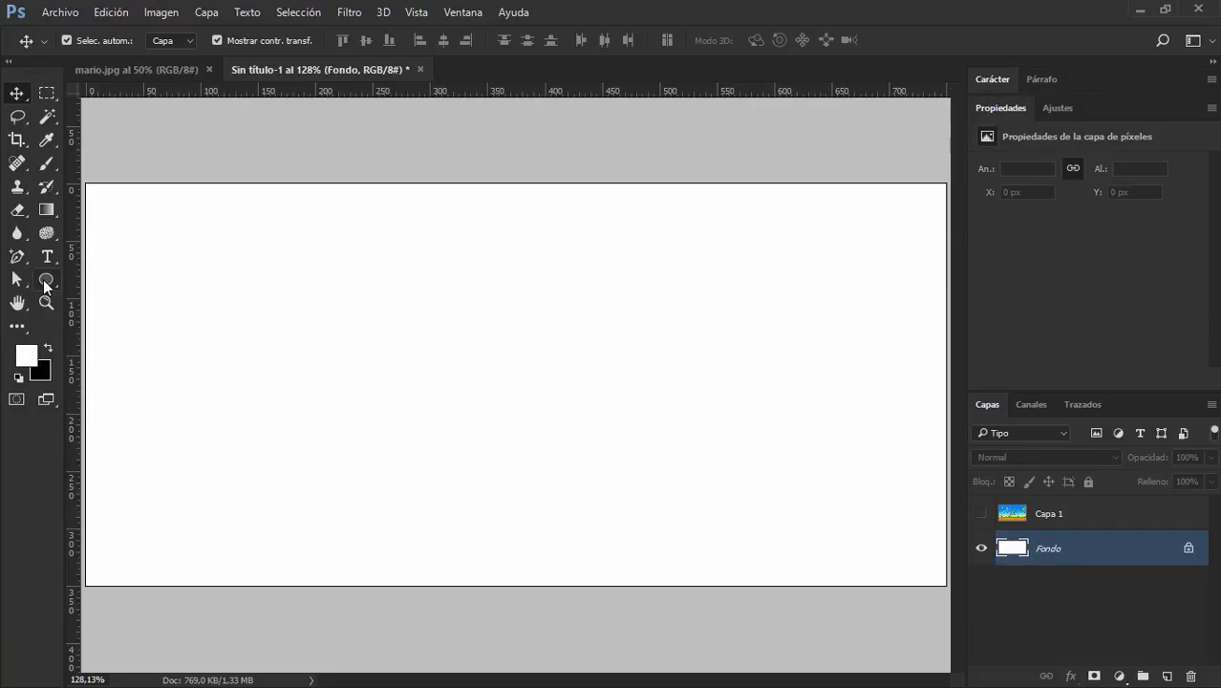
# Reset the foreground colour to black and draw a filled ellipse about 190 × 173 px on the Fondo layer.
pyautogui.click(45, 281)
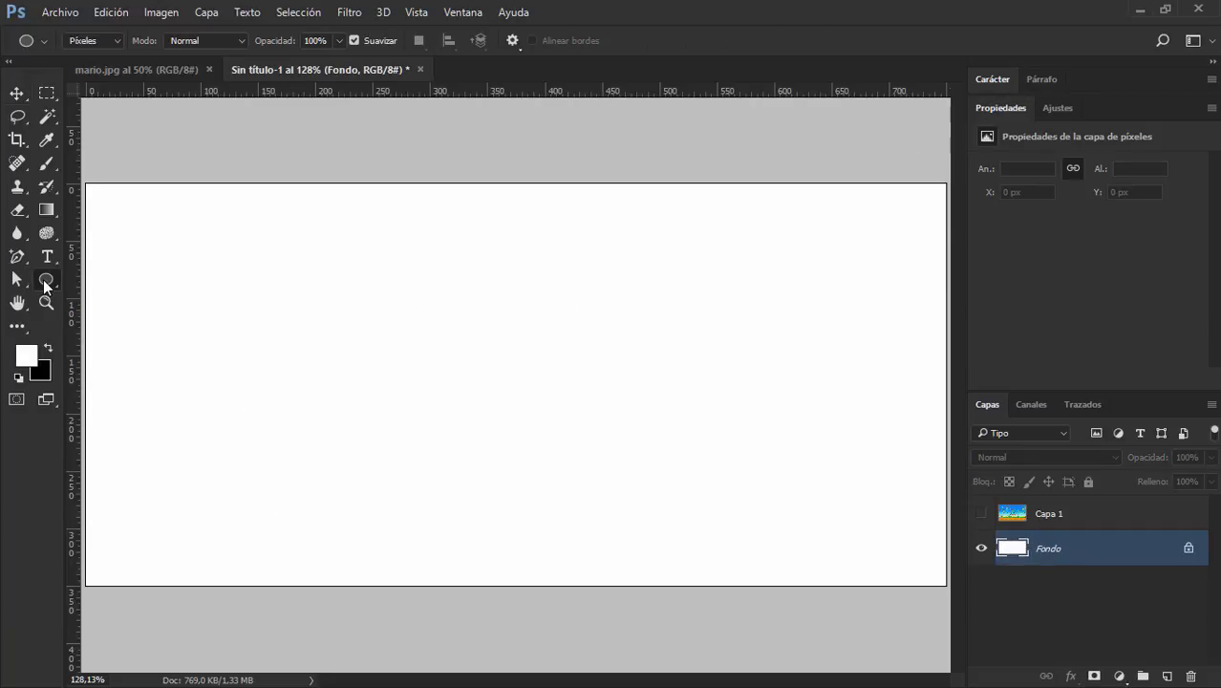
pyautogui.click(18, 381)
pyautogui.moveTo(189, 281); pyautogui.dragTo(407, 481)
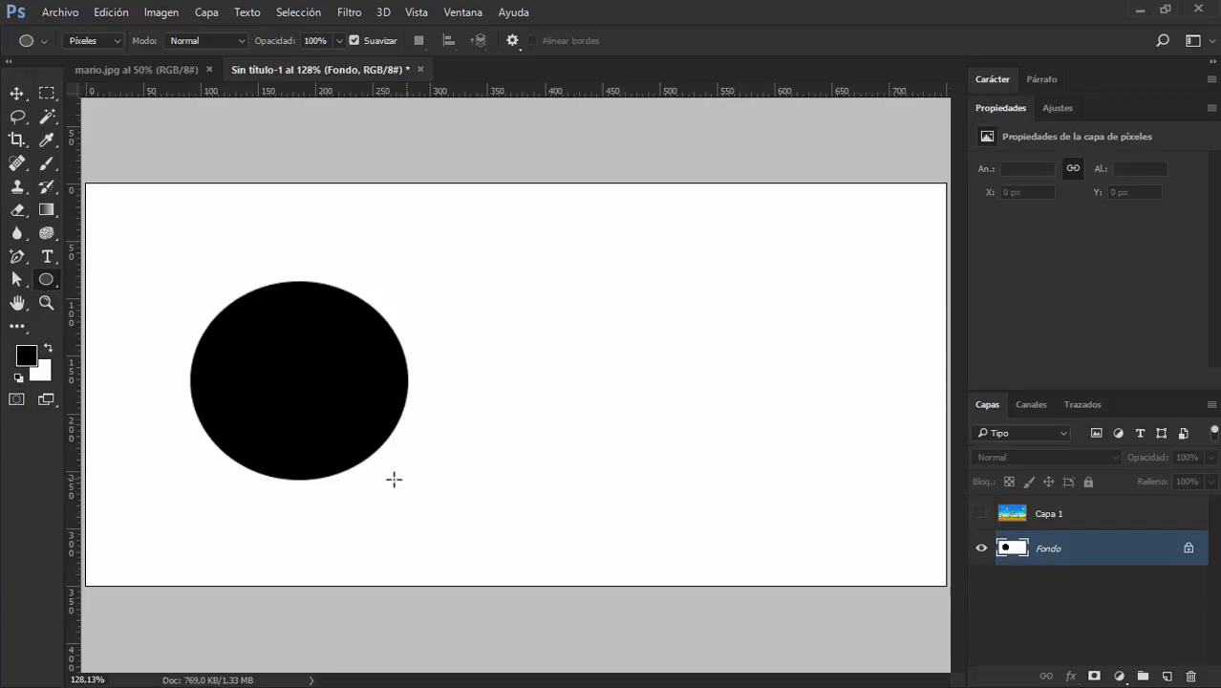
pyautogui.click(16, 93)
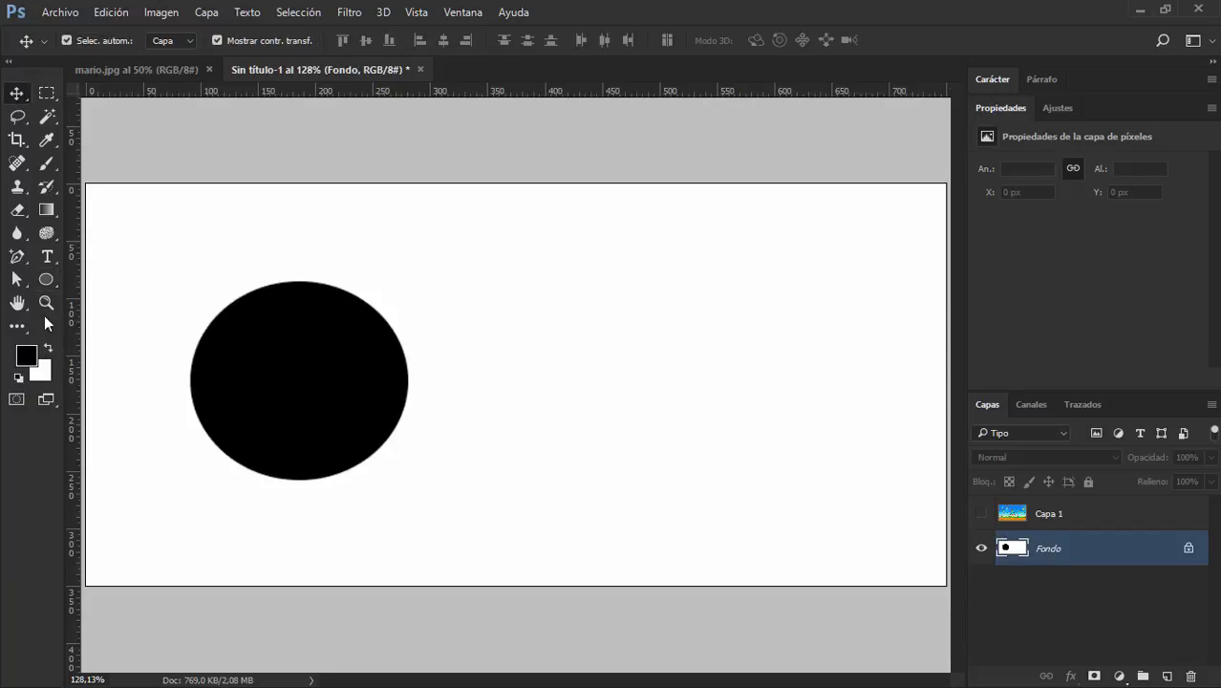
# Draw three small black circles overlapping the large ellipse, one at its top and two at its lower edge.
pyautogui.click(46, 279)
pyautogui.moveTo(261, 222); pyautogui.dragTo(333, 297)
pyautogui.moveTo(198, 444); pyautogui.dragTo(262, 503)
pyautogui.moveTo(334, 453); pyautogui.dragTo(393, 514)
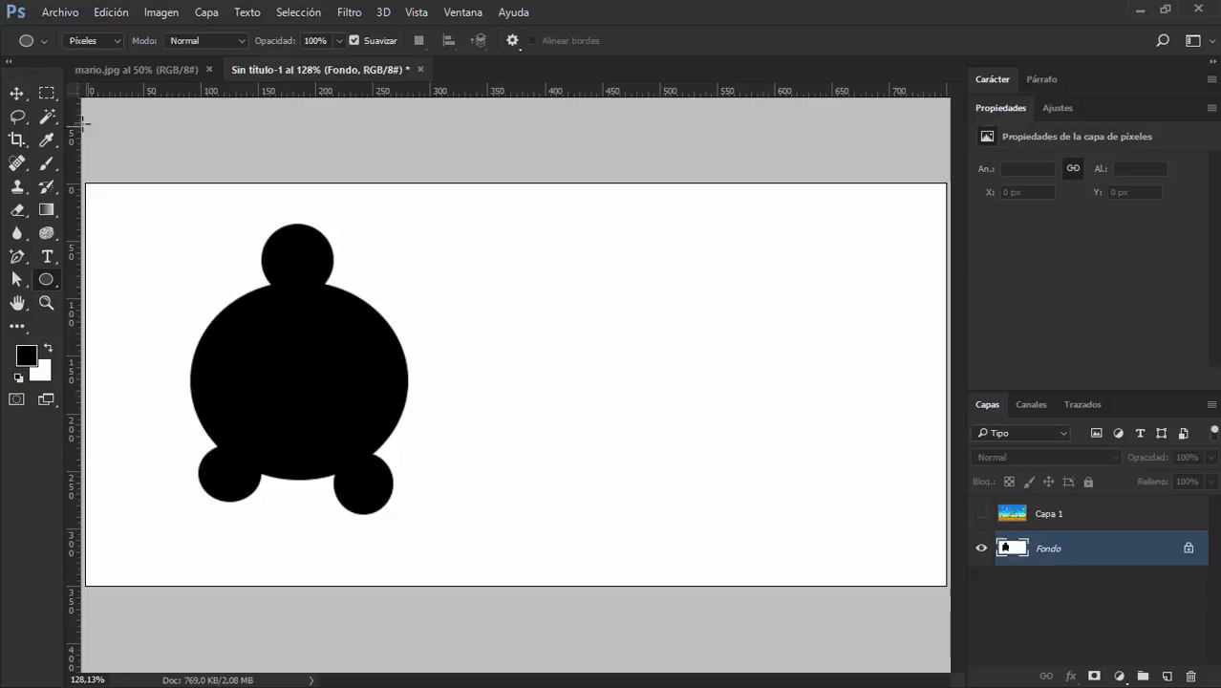
pyautogui.click(17, 92)
pyautogui.click(469, 288)
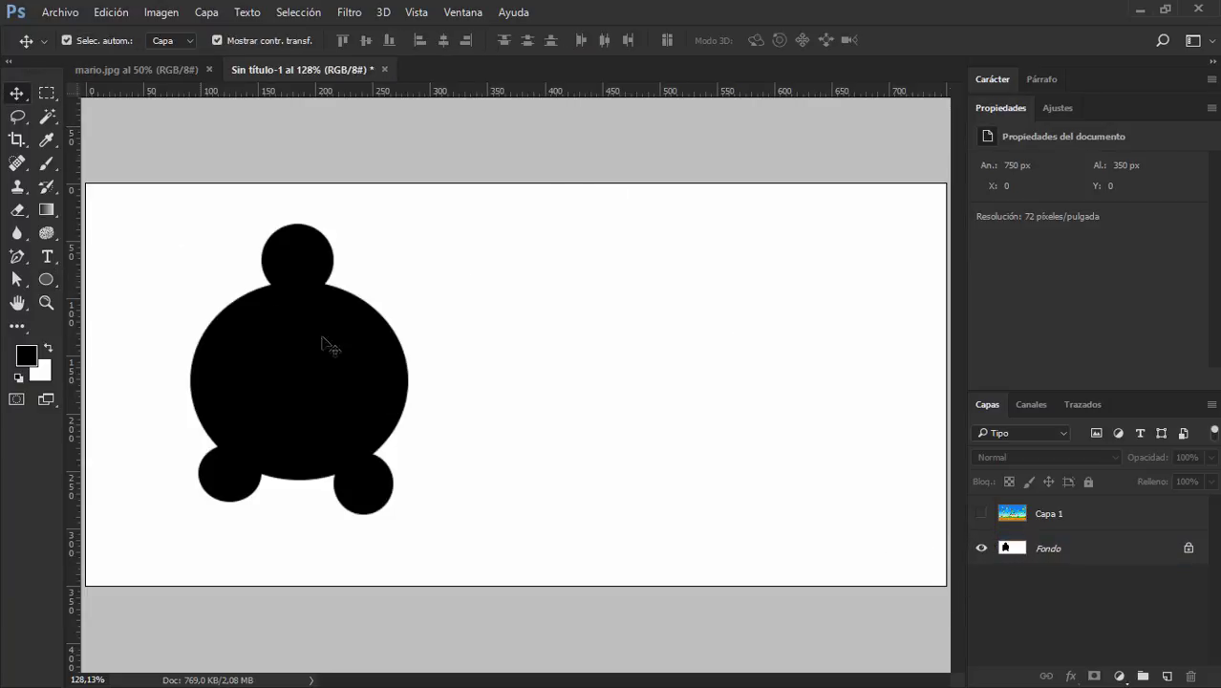
# Convert the locked Fondo background into a normal layer named Capa 0.
pyautogui.click(47, 116)
pyautogui.click(249, 334)
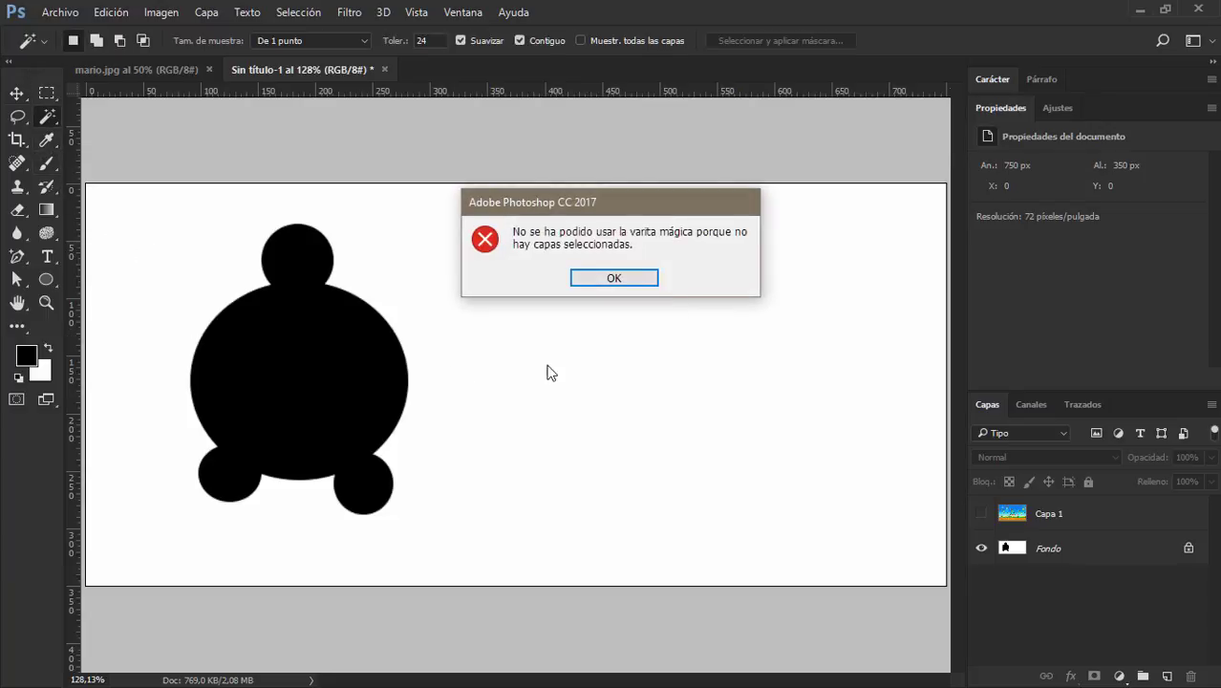
pyautogui.click(617, 276)
pyautogui.click(1143, 557)
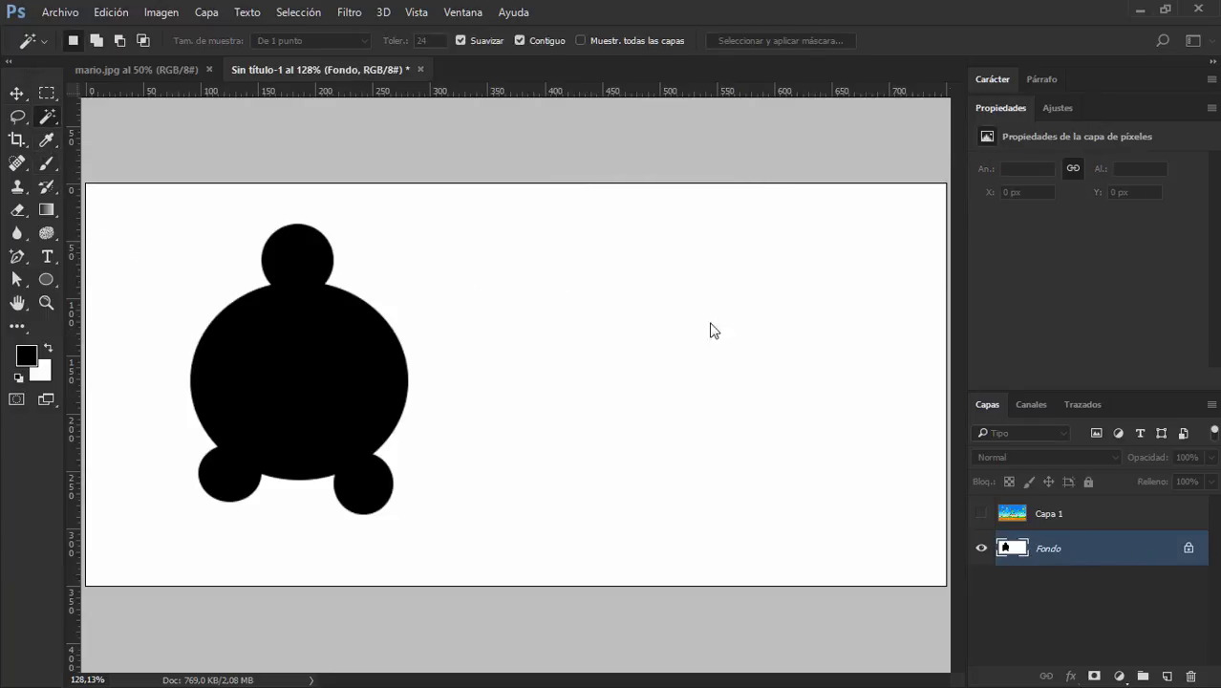
pyautogui.moveTo(457, 413); pyautogui.dragTo(826, 331)
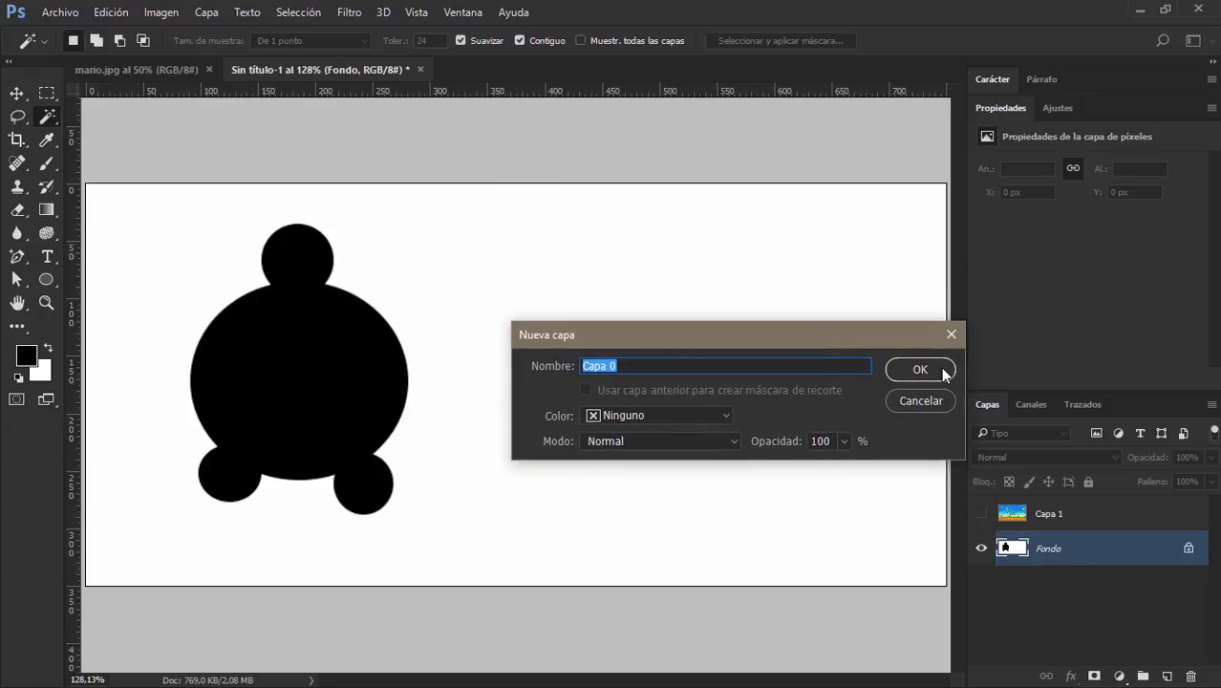
pyautogui.click(942, 371)
# Move the black figure onto its own new layer using a Magic Wand selection, and delete the white Capa 0 layer.
pyautogui.click(322, 372)
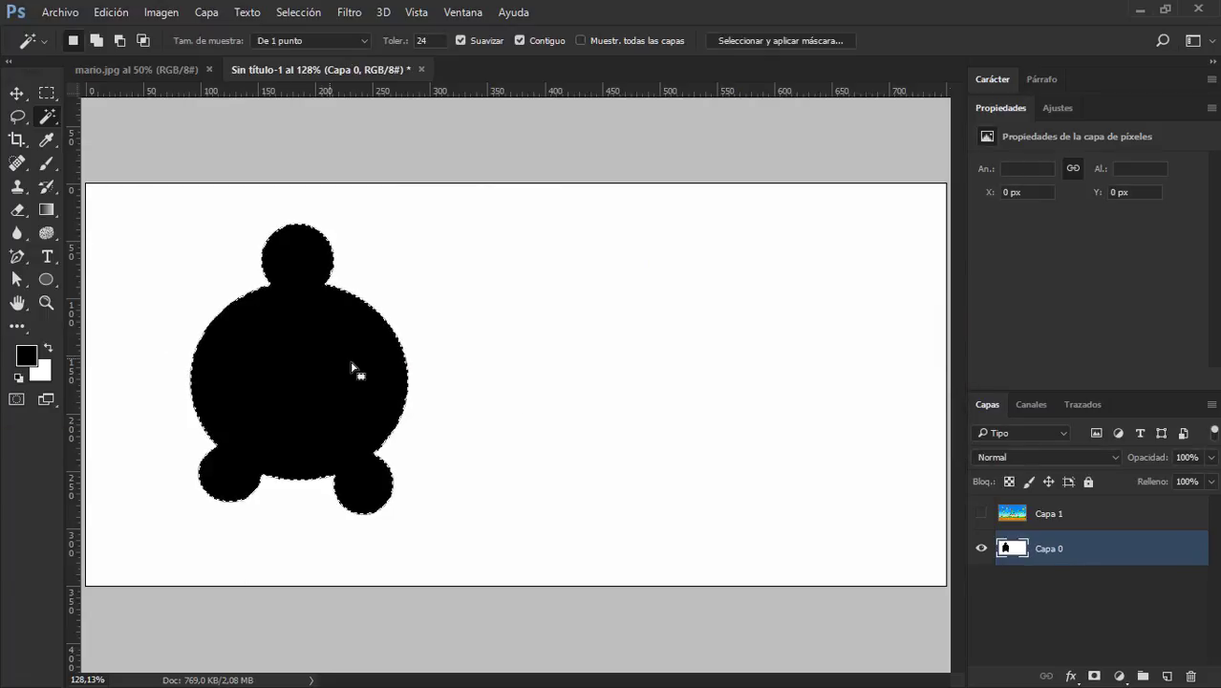
pyautogui.press('Delete')
pyautogui.click(1166, 676)
pyautogui.hotkey('ctrl', 'v')
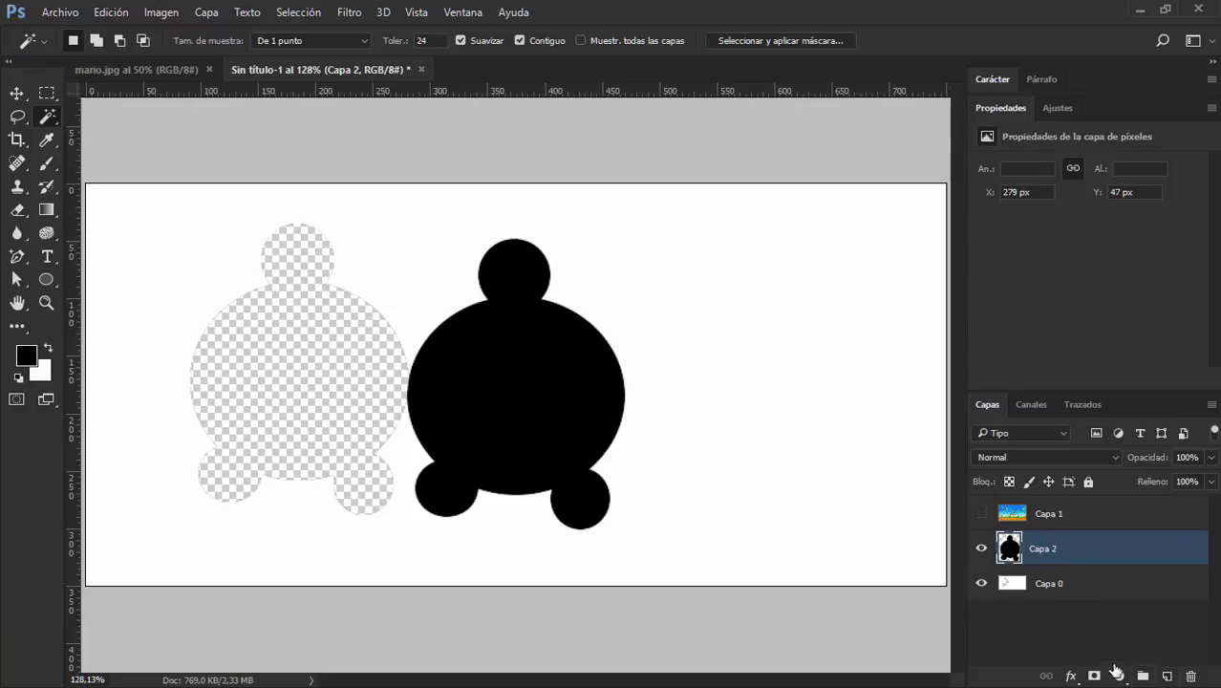
pyautogui.moveTo(1062, 585); pyautogui.dragTo(1191, 676)
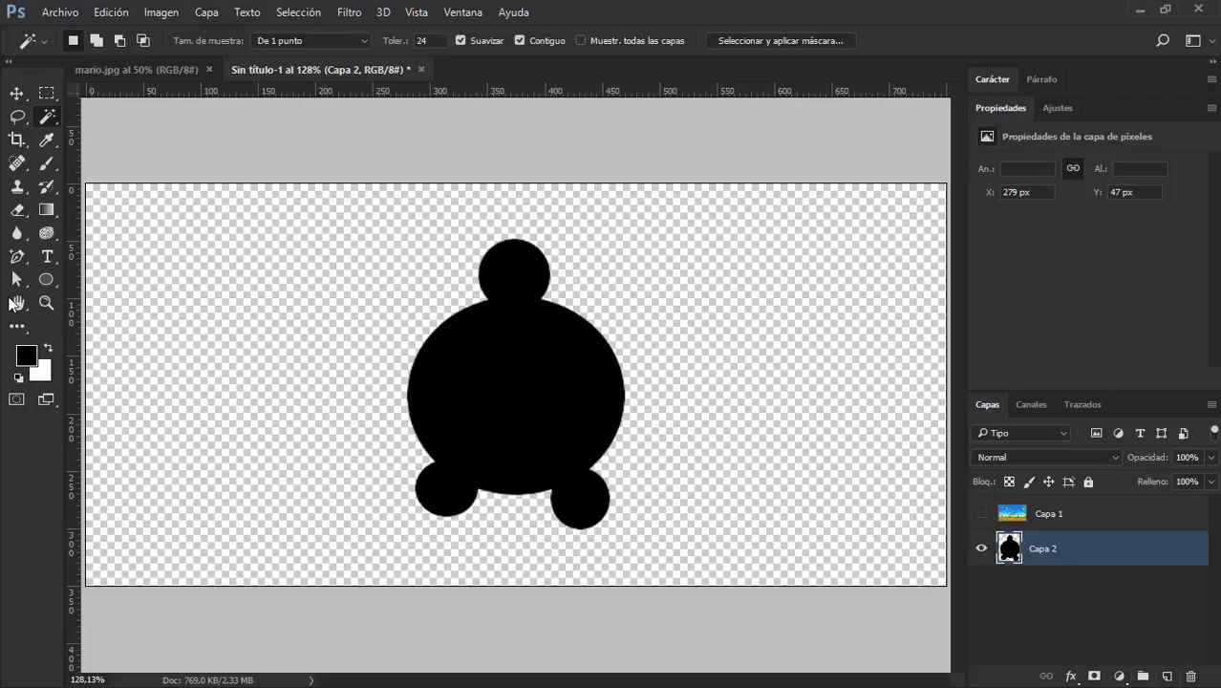
# Move the black figure to the canvas's upper-left corner at X 0, Y 0 and deselect its layer.
pyautogui.click(16, 92)
pyautogui.moveTo(554, 375); pyautogui.dragTo(381, 359)
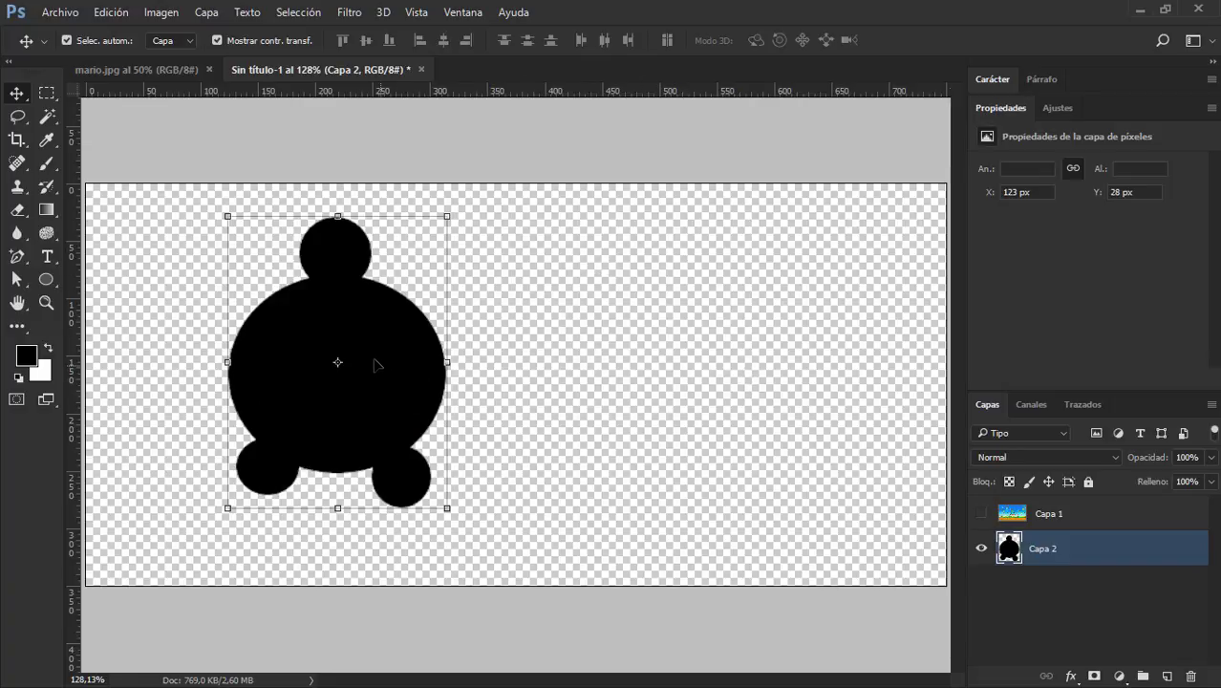
pyautogui.moveTo(378, 365); pyautogui.dragTo(236, 345)
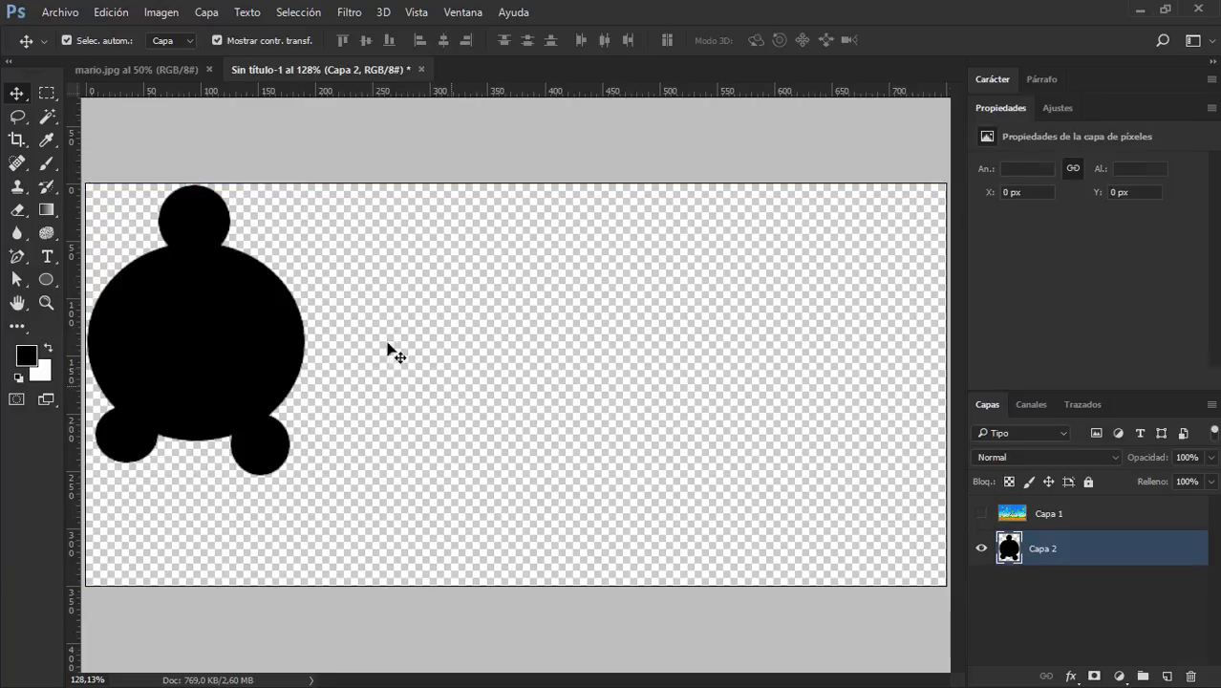
pyautogui.click(396, 353)
pyautogui.click(216, 286)
pyautogui.click(415, 224)
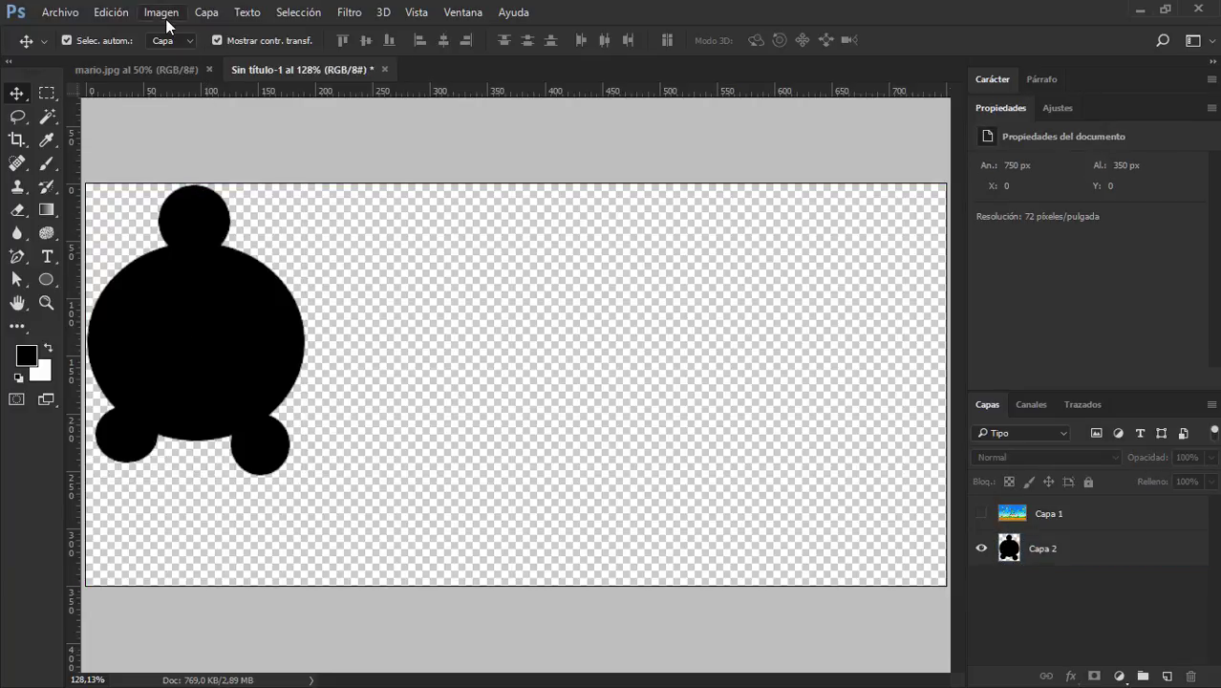
# Trim the canvas on all four sides based on transparent pixels.
pyautogui.click(166, 16)
pyautogui.click(176, 209)
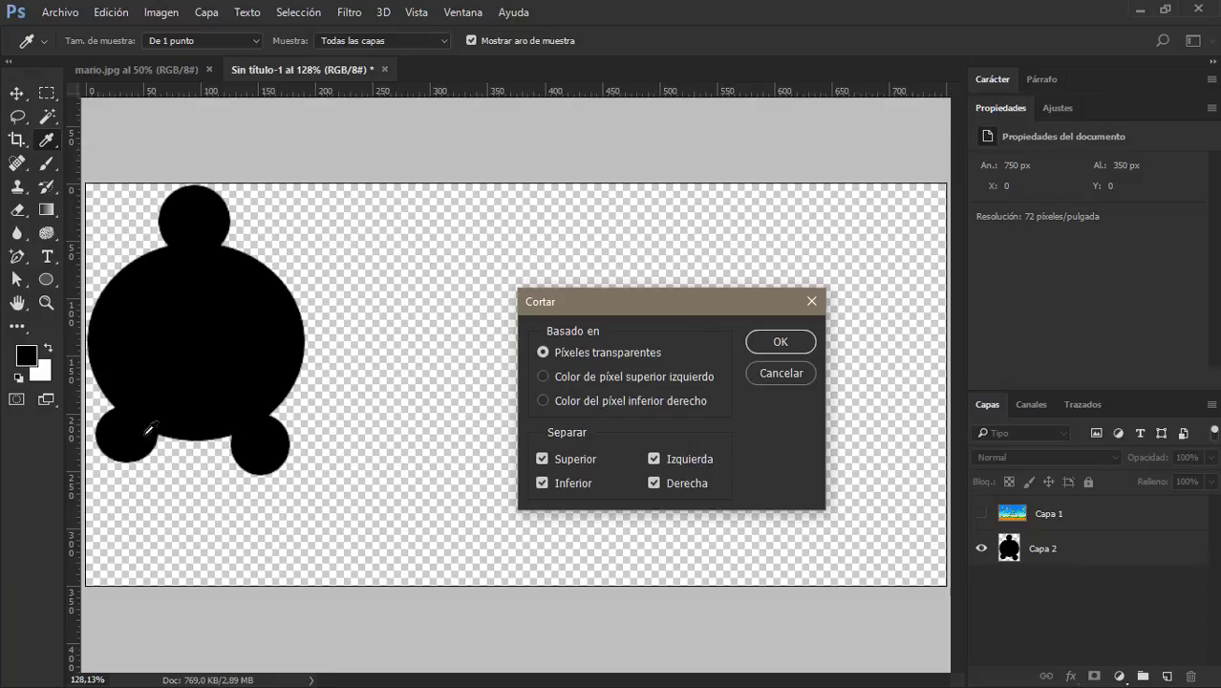
pyautogui.click(779, 342)
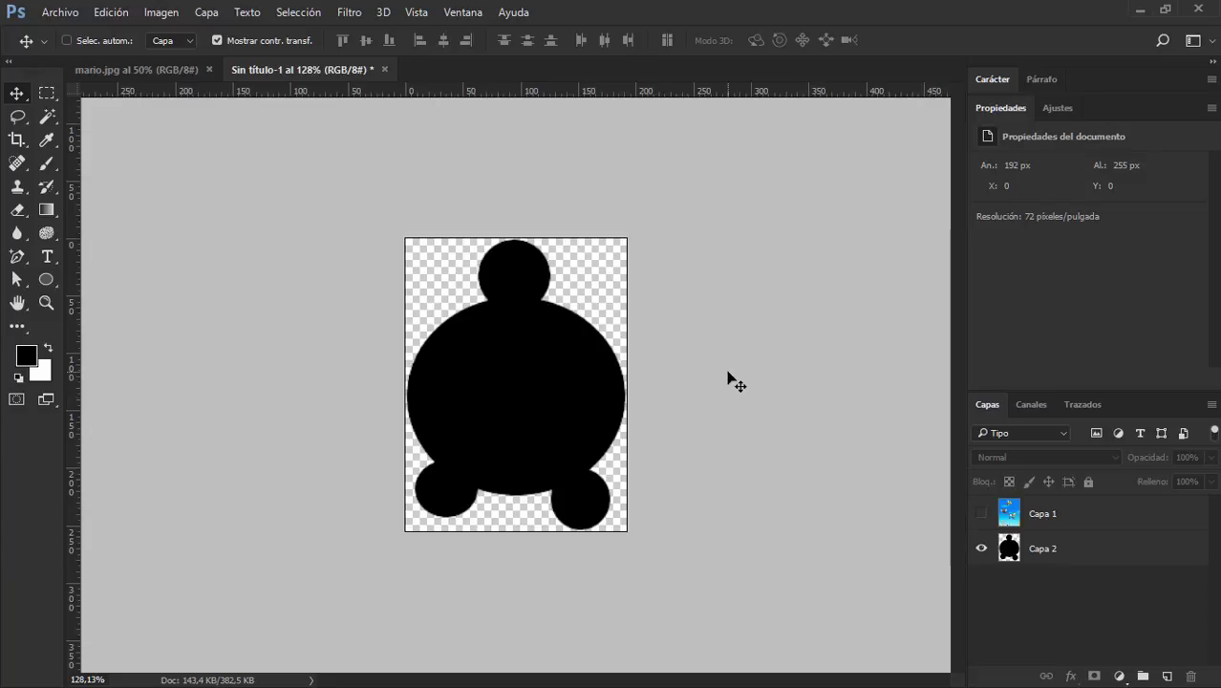
# Preview the trimmed black figure's web export as non-optimized JPEG and as PNG-24 with and without transparency, and cancel the export.
pyautogui.hotkey('ctrl', 'alt', 'shift', 's')
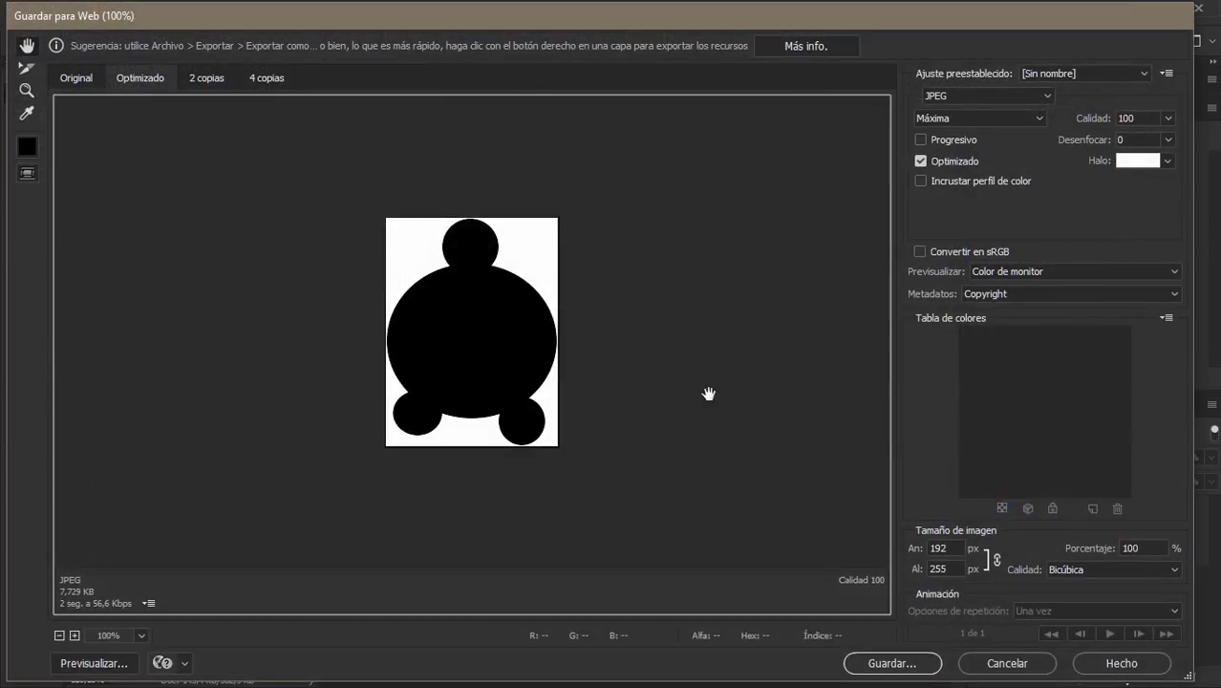
pyautogui.click(920, 160)
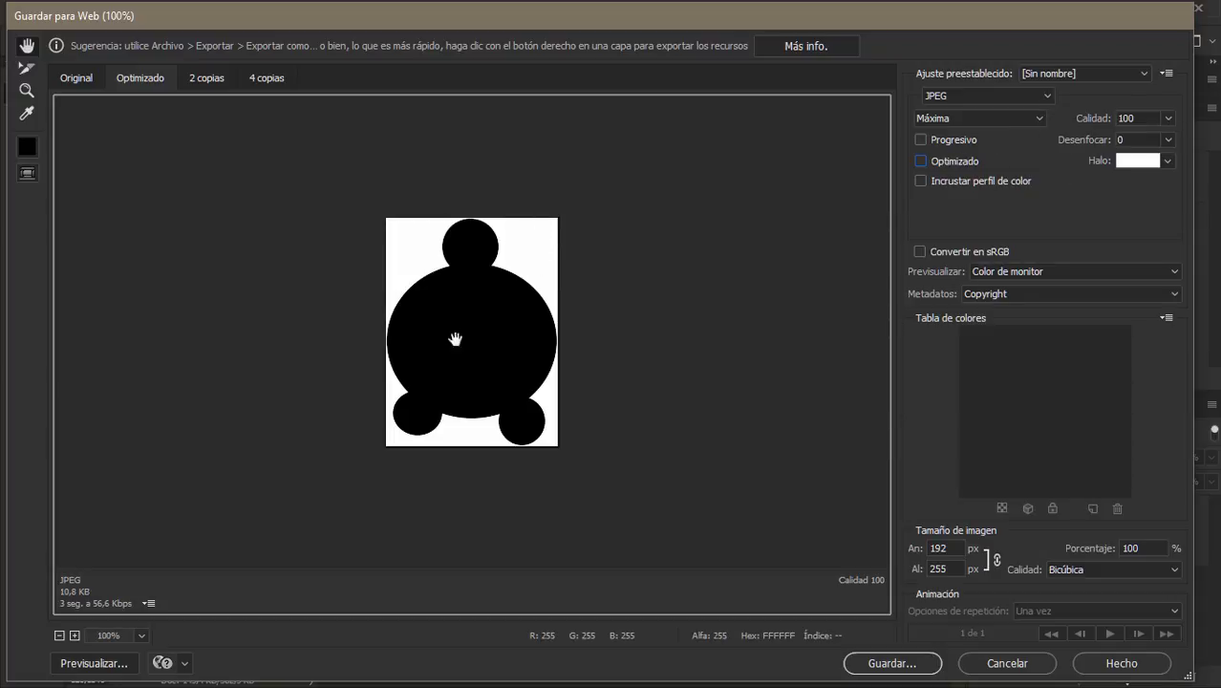
pyautogui.click(74, 635)
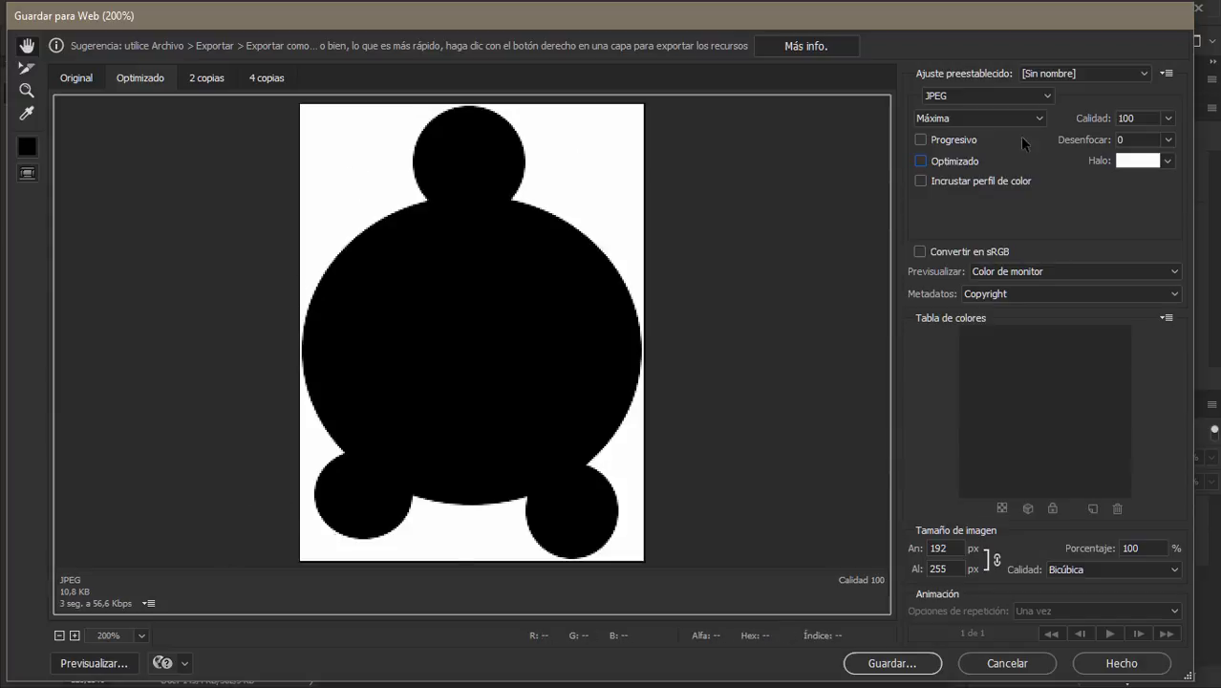
pyautogui.click(1039, 98)
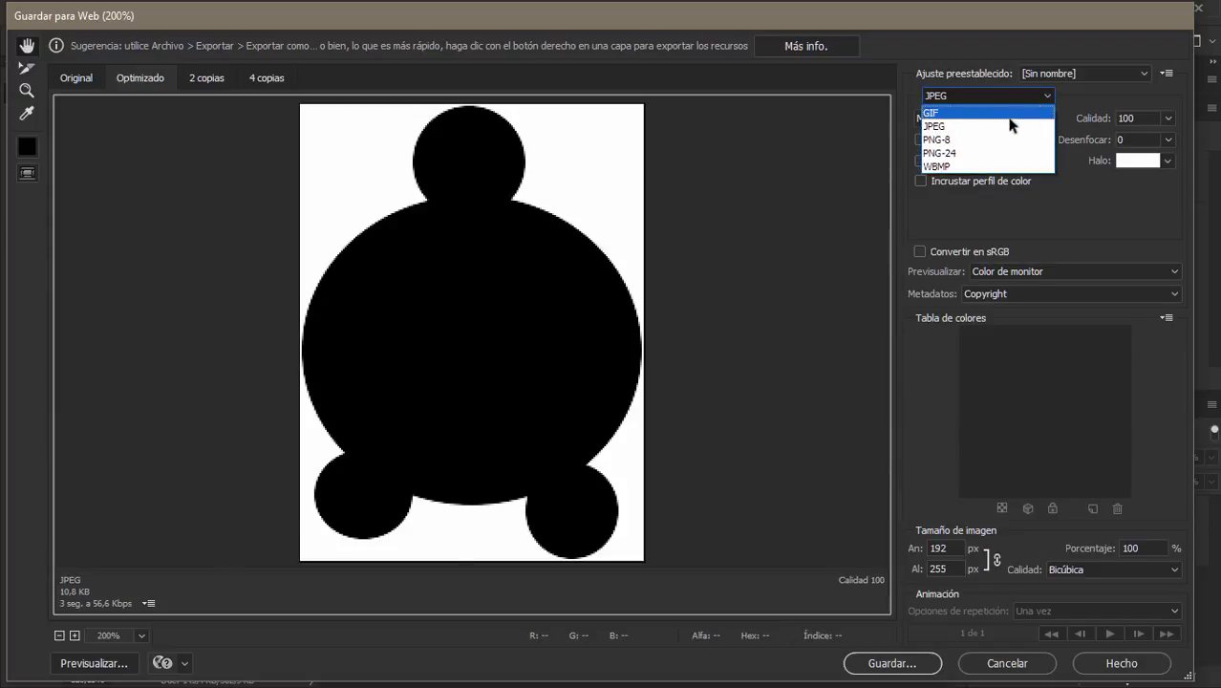
pyautogui.click(975, 152)
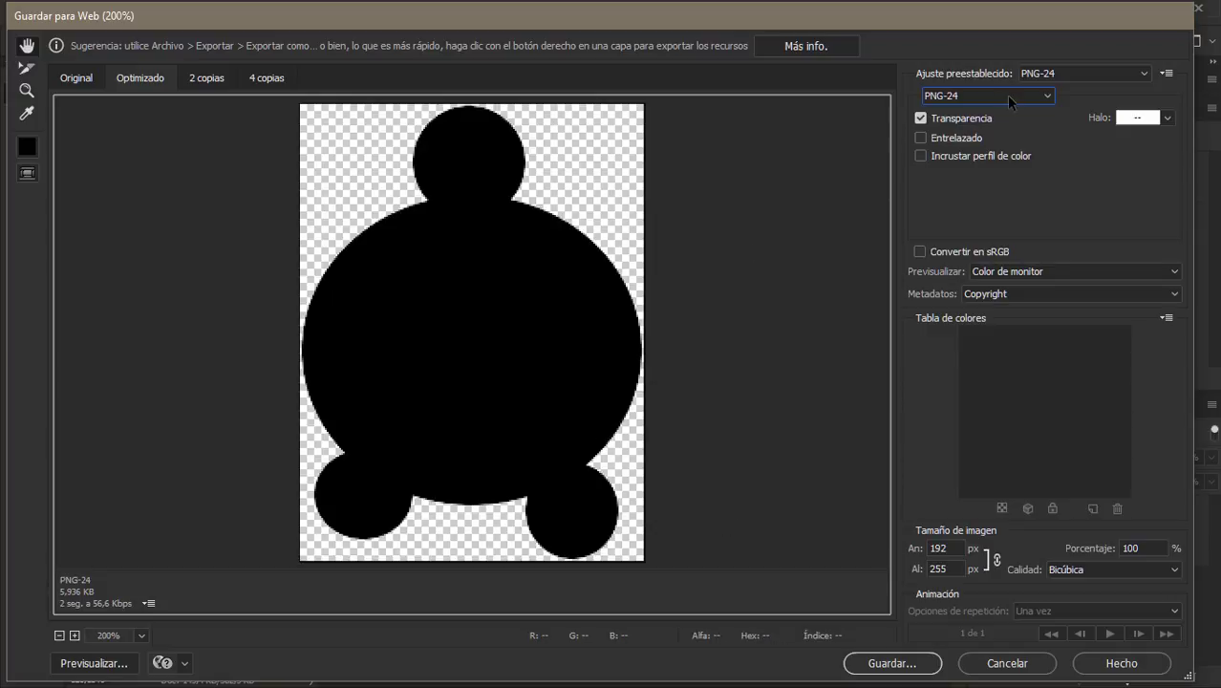
pyautogui.click(922, 119)
pyautogui.click(922, 118)
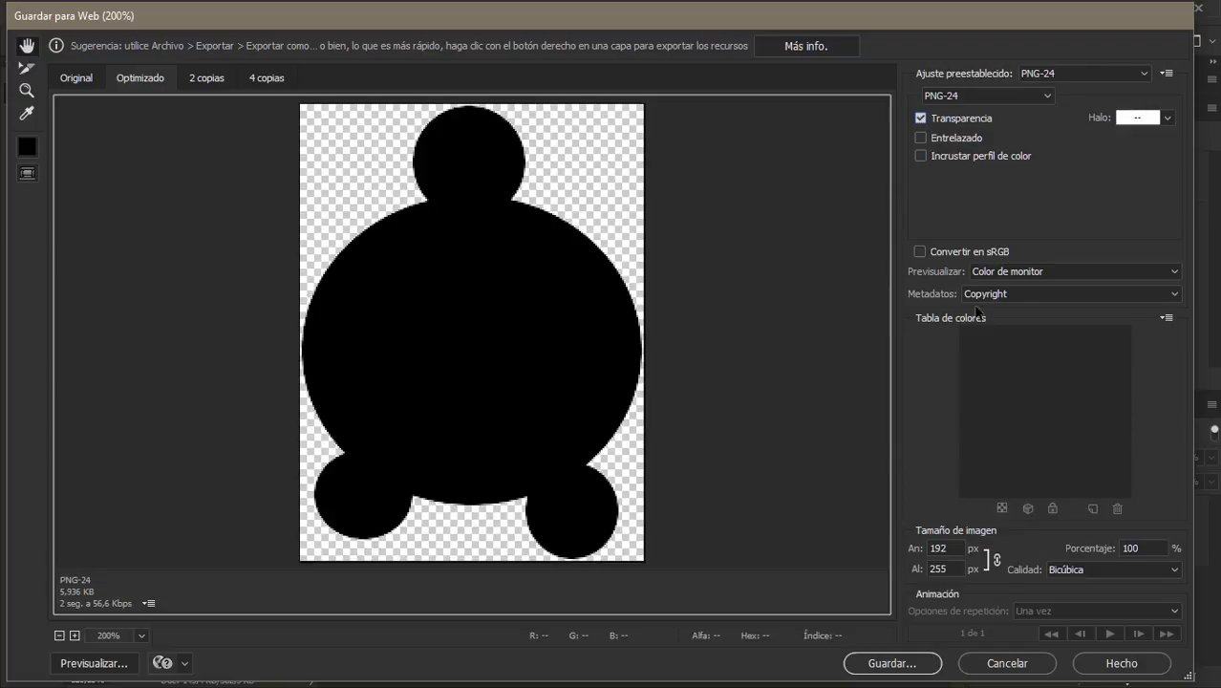
pyautogui.click(1005, 661)
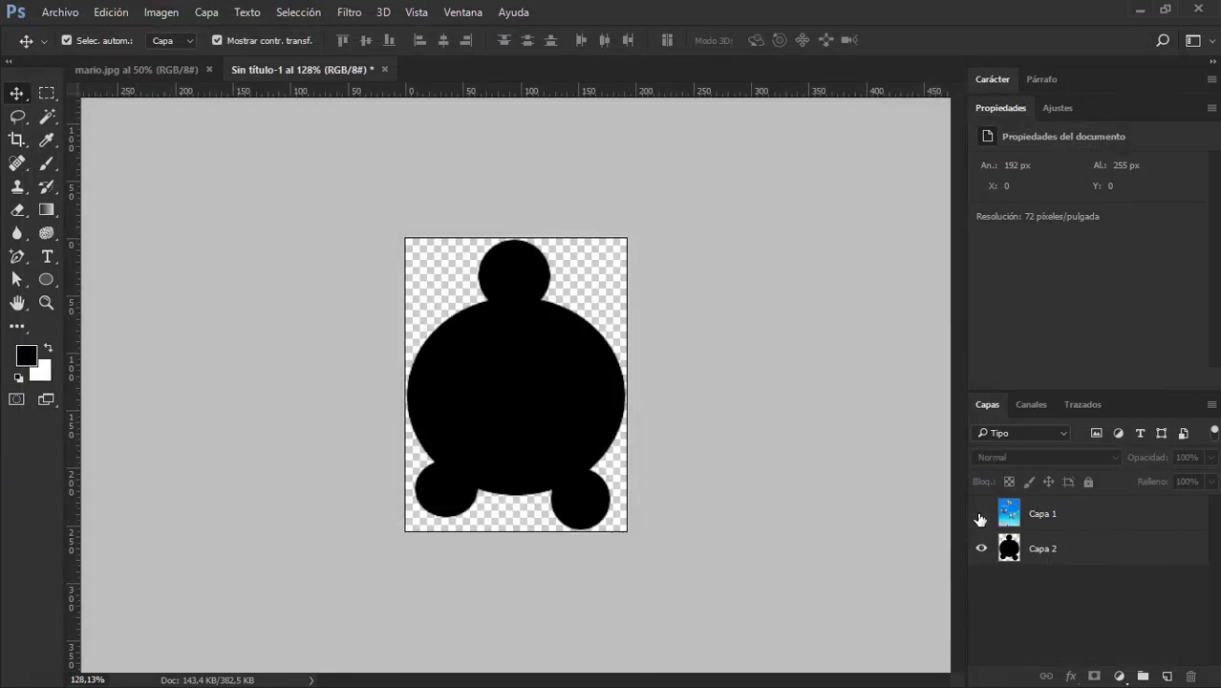
# Hide Capa 2 and make Capa 1 the visible, selected layer.
pyautogui.click(982, 548)
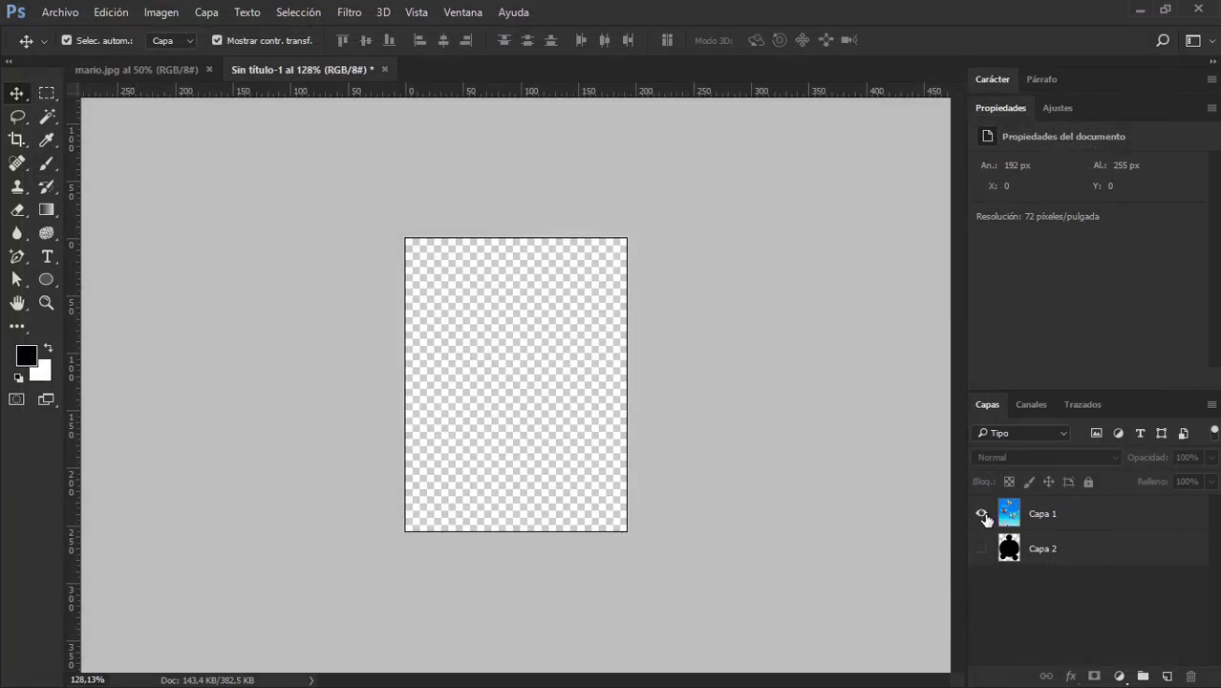
pyautogui.click(982, 515)
pyautogui.click(1046, 514)
pyautogui.click(111, 11)
pyautogui.moveTo(158, 15)
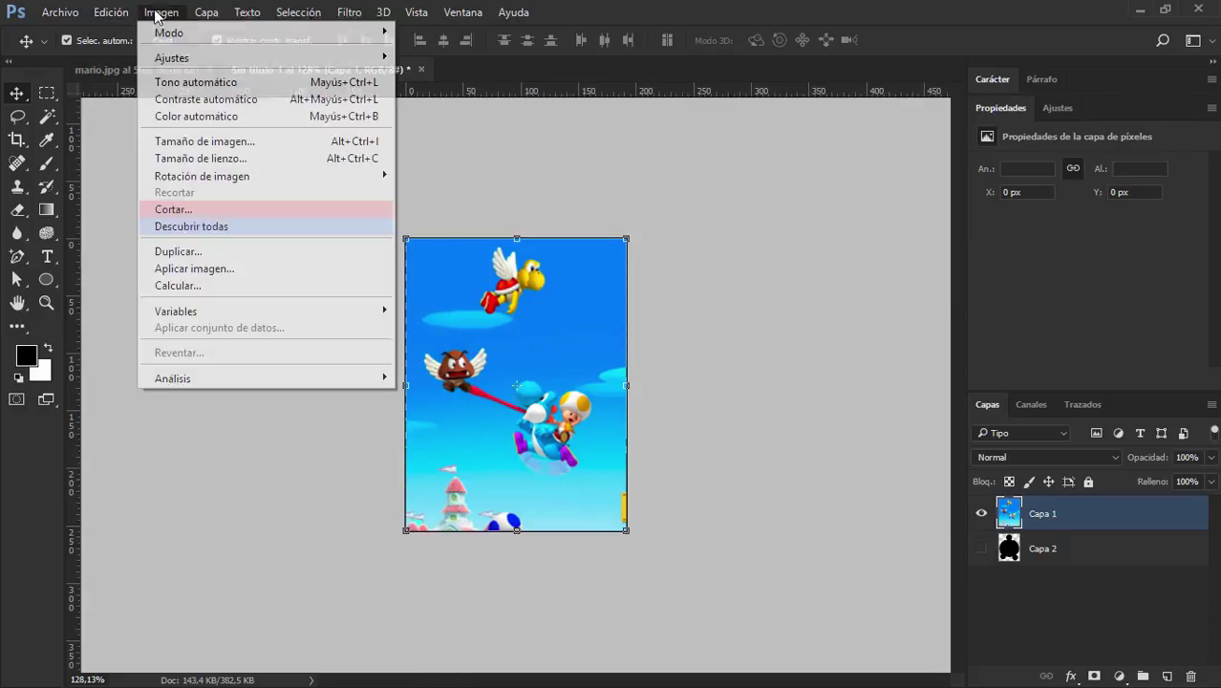
pyautogui.click(190, 210)
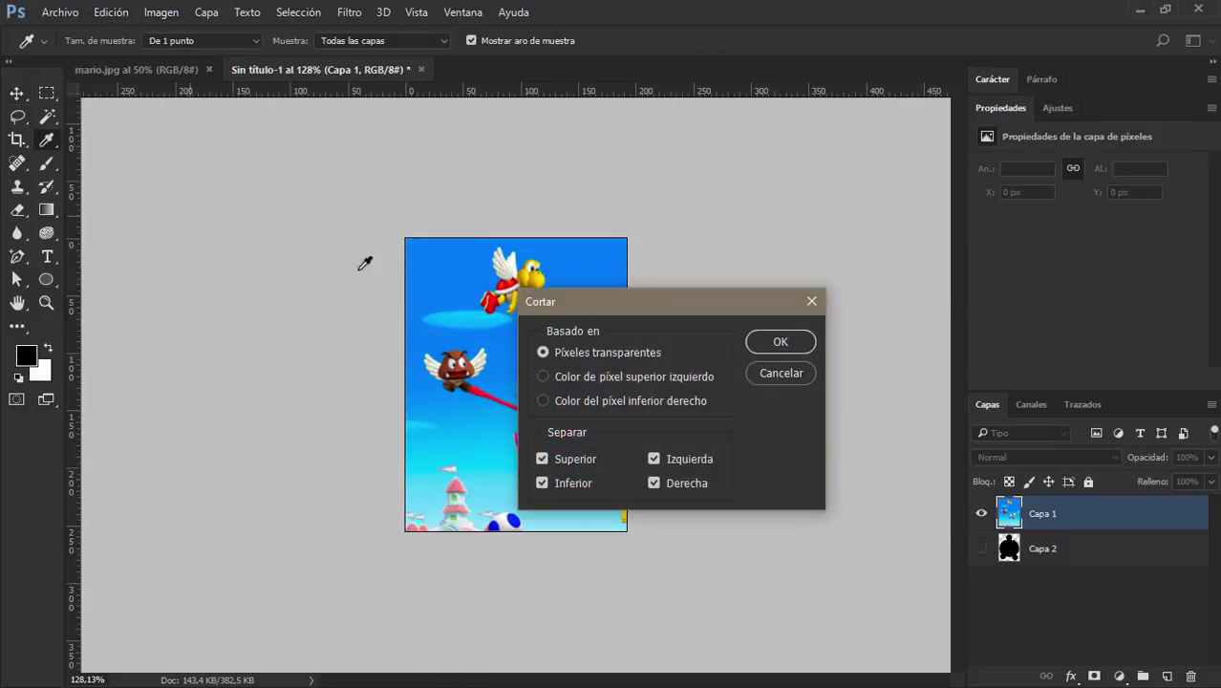
pyautogui.click(793, 377)
pyautogui.press('v')
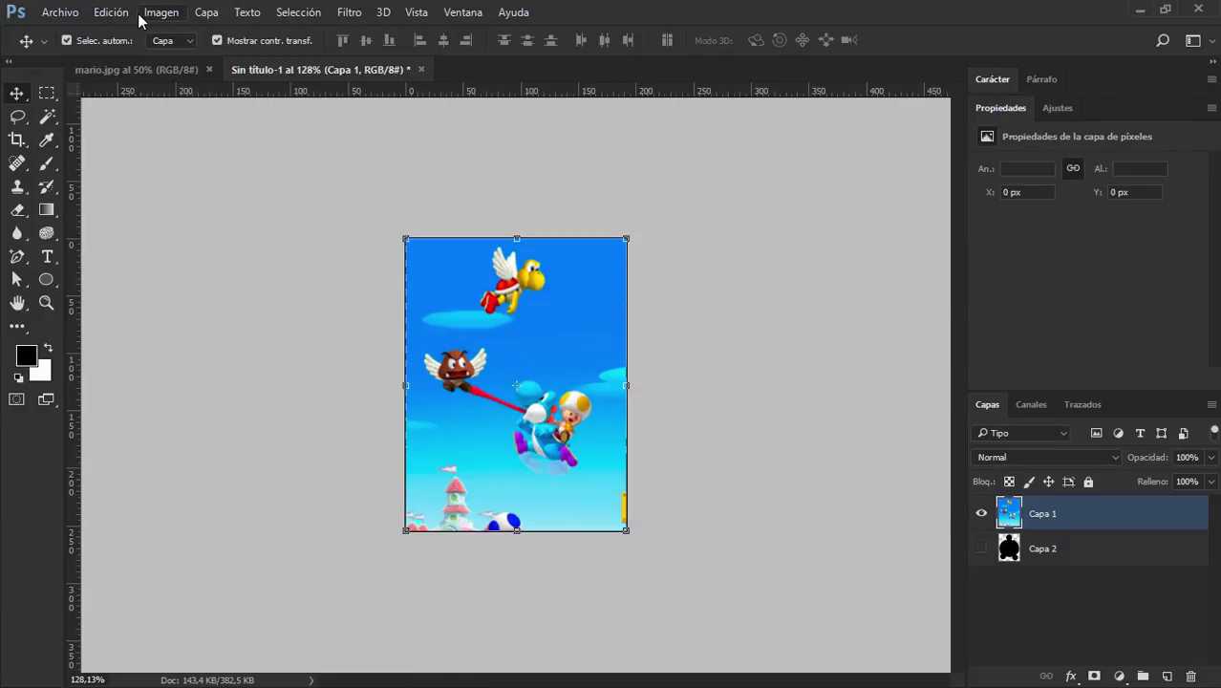
# Try to expand the canvas around Capa 1 with Reveal All (Descubrir todas), and deselect the layer.
pyautogui.click(124, 12)
pyautogui.moveTo(159, 12)
pyautogui.click(189, 227)
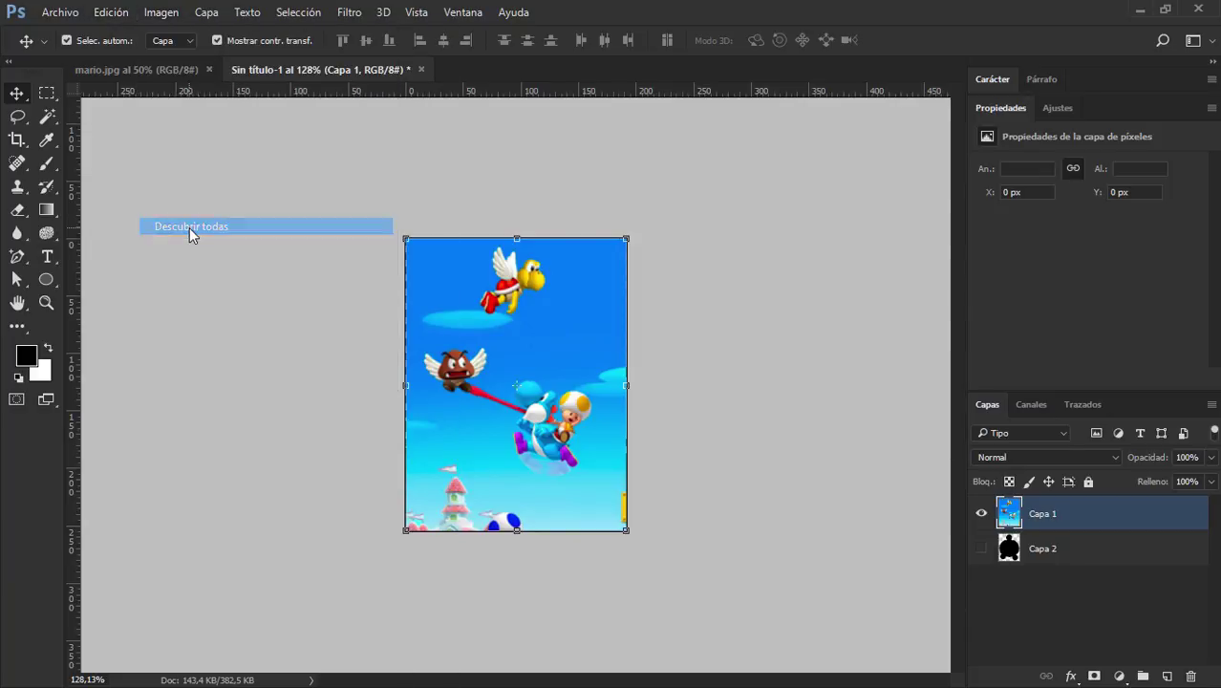
pyautogui.click(1100, 628)
pyautogui.click(550, 368)
pyautogui.click(685, 355)
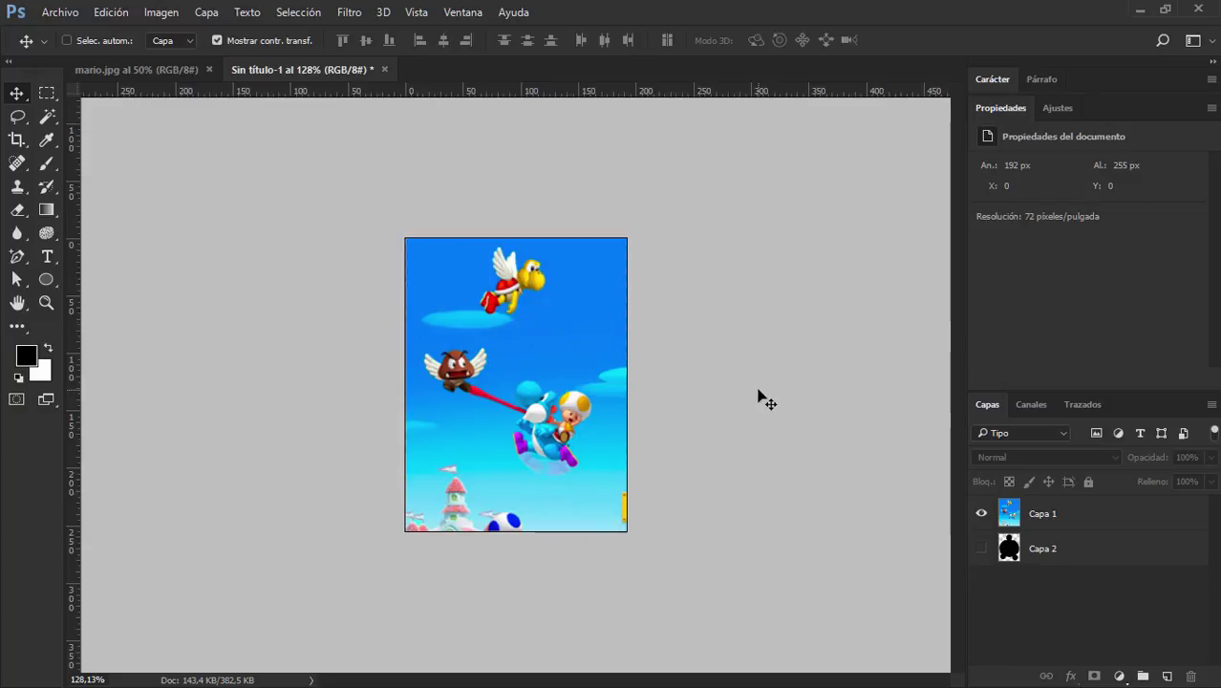
# Preview Capa 1's web export as JPEG, check the available file formats, and cancel the export.
pyautogui.hotkey('ctrl', 'alt', 'shift', 's')
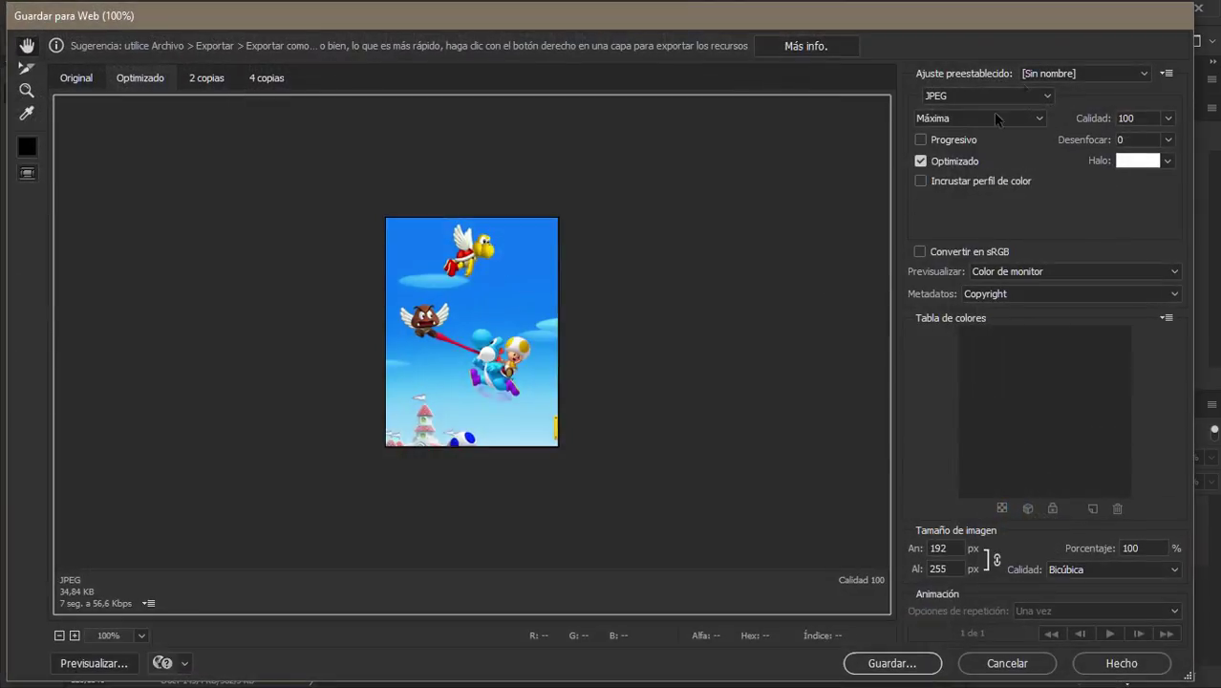
pyautogui.click(947, 96)
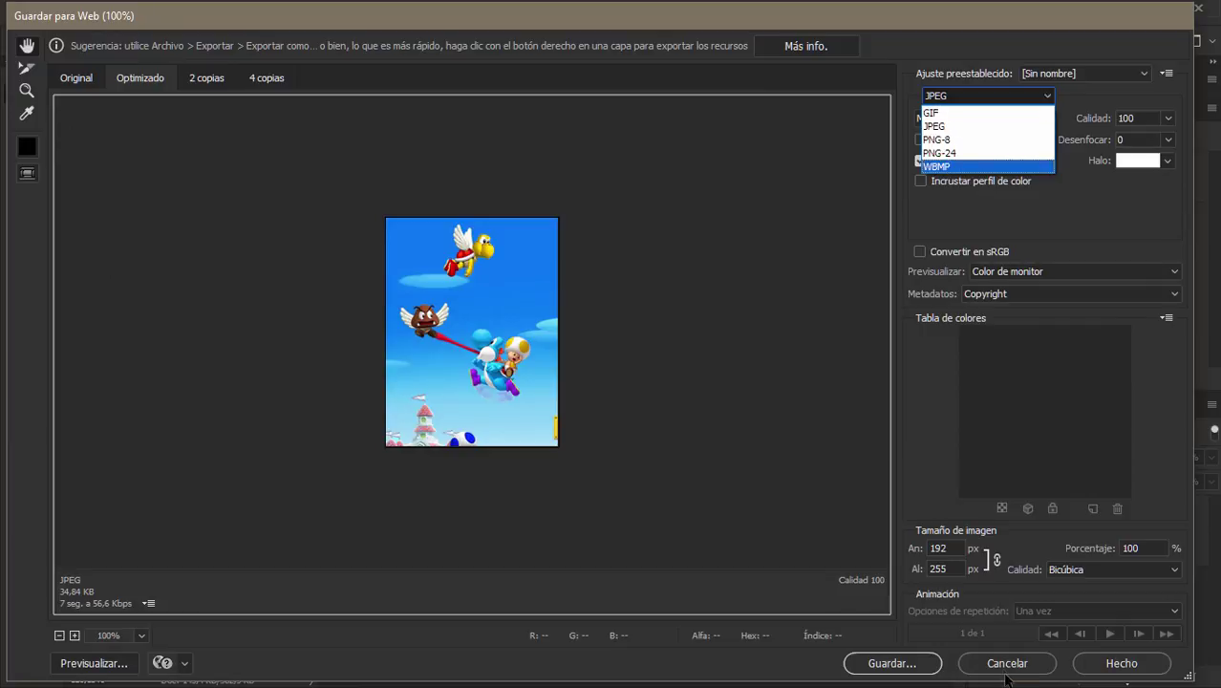
pyautogui.click(793, 587)
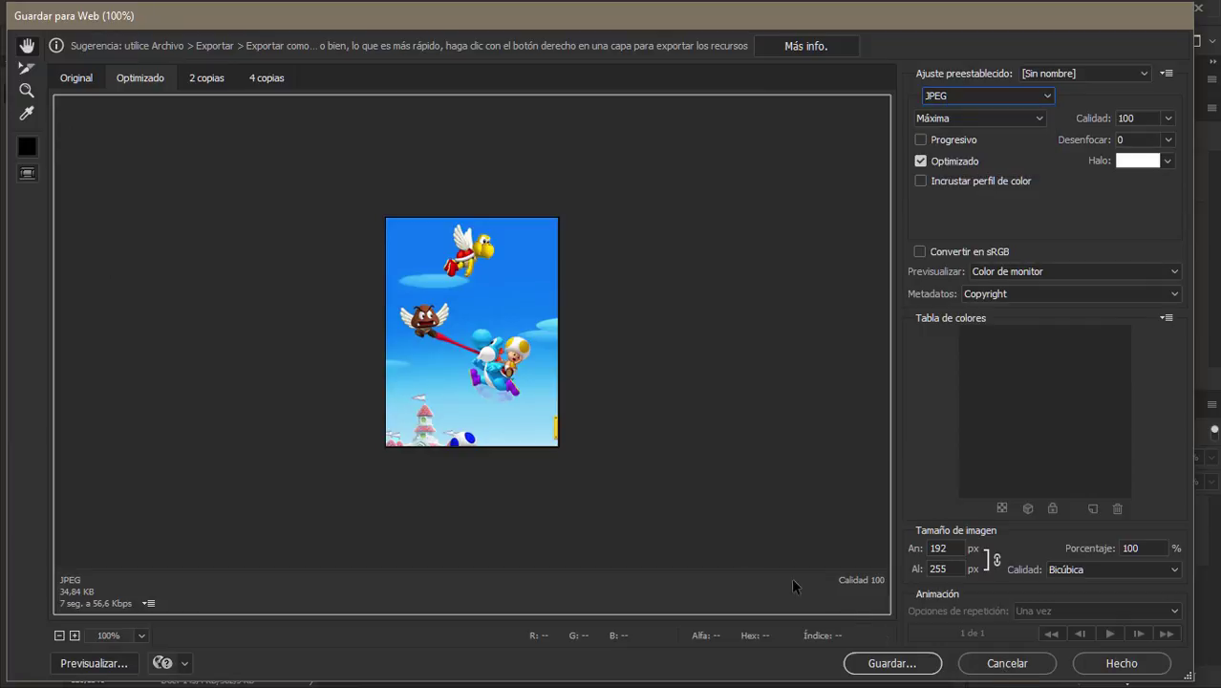
pyautogui.click(1013, 671)
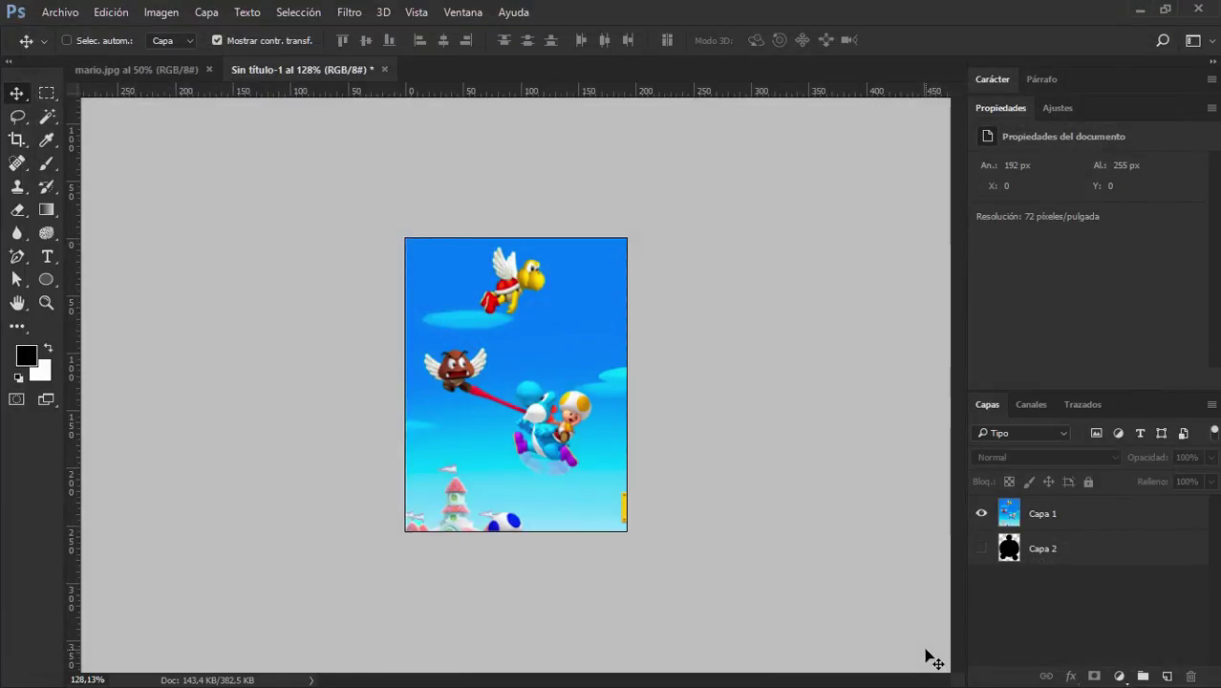
# Undo the trim and all black figure edits step by step, back to the full 750 × 350 px image over the blank Fondo layer.
pyautogui.hotkey('ctrl', 'alt', 'z')
pyautogui.hotkey('ctrl', 'alt', 'z')
pyautogui.hotkey('ctrl', 'alt', 'z')
pyautogui.hotkey('ctrl', 'alt', 'z')
pyautogui.hotkey('ctrl', 'alt', 'z')
pyautogui.hotkey('ctrl', 'alt', 'z')
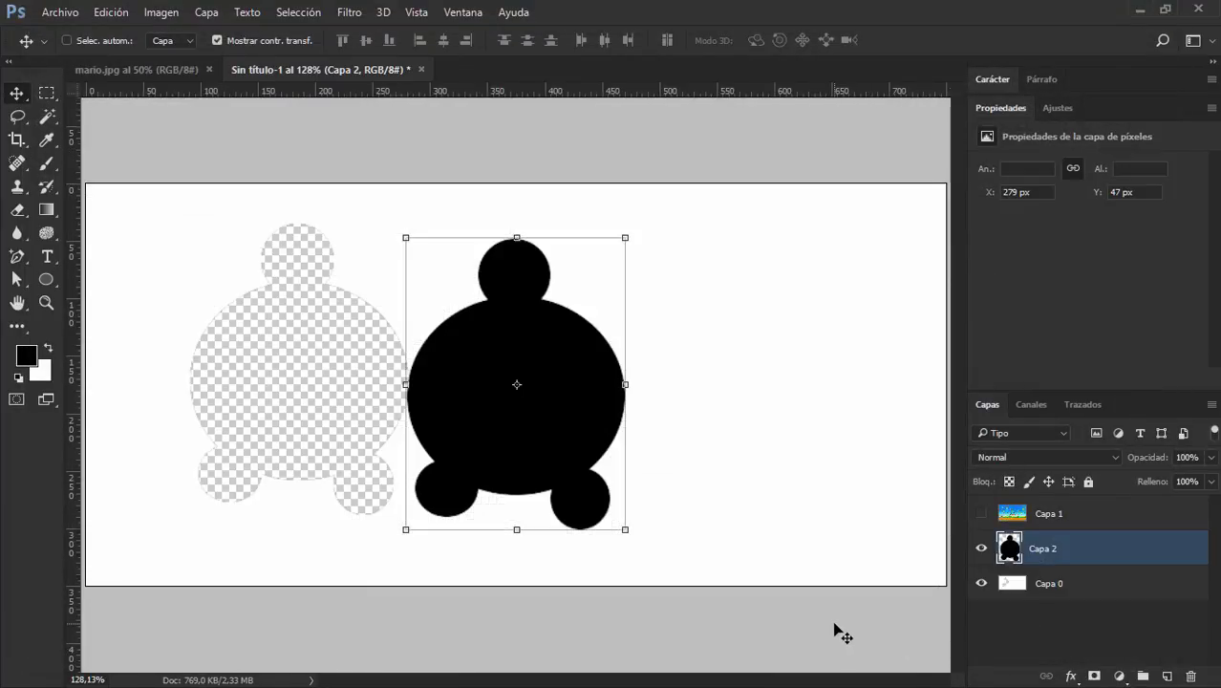
pyautogui.hotkey('ctrl', 'alt', 'z')
pyautogui.hotkey('ctrl', 'alt', 'z')
pyautogui.hotkey('ctrl', 'alt', 'z')
pyautogui.hotkey('ctrl', 'alt', 'z')
pyautogui.hotkey('ctrl', 'alt', 'z')
pyautogui.hotkey('ctrl', 'alt', 'z')
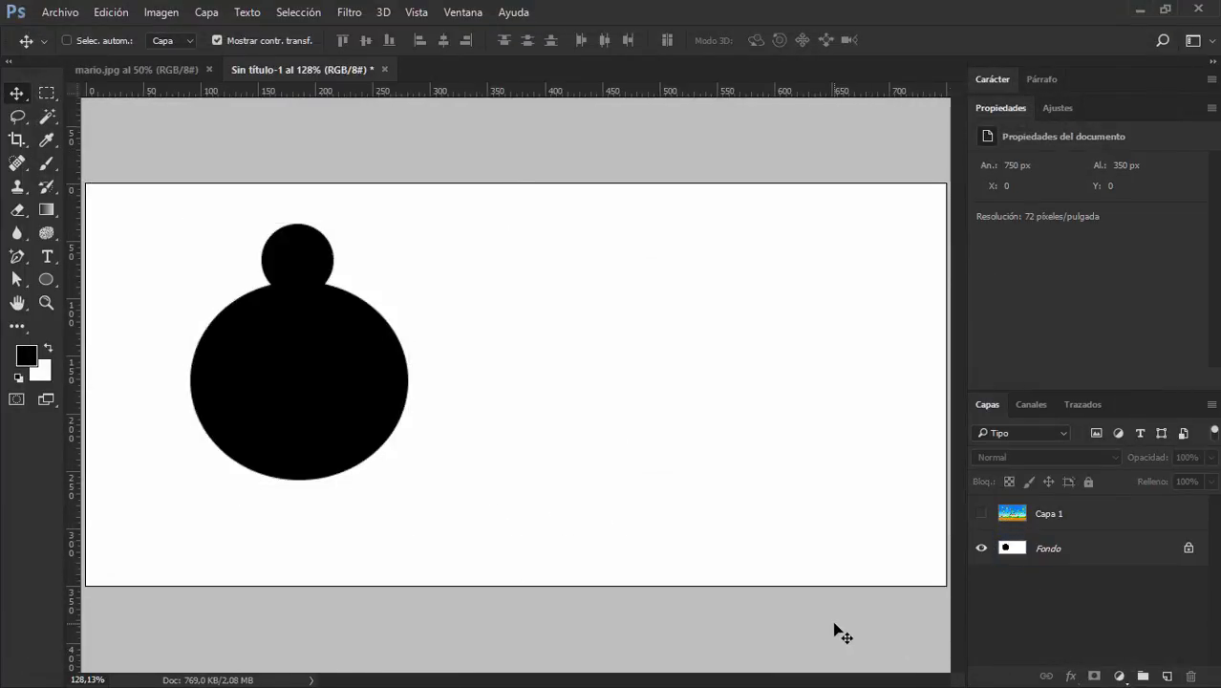
pyautogui.hotkey('ctrl', 'alt', 'z')
pyautogui.hotkey('ctrl', 'alt', 'z')
pyautogui.hotkey('ctrl', 'alt', 'z')
pyautogui.hotkey('ctrl', 'alt', 'z')
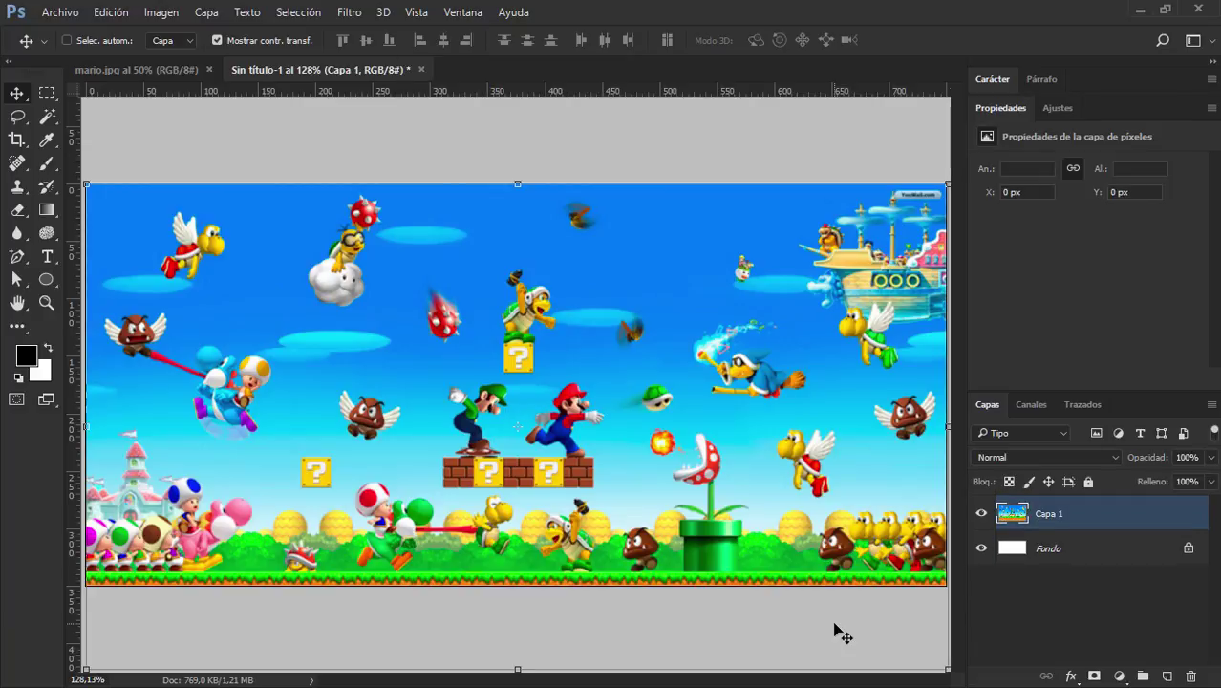
pyautogui.hotkey('ctrl', 'alt', 'z')
pyautogui.hotkey('ctrl', 'alt', 'z')
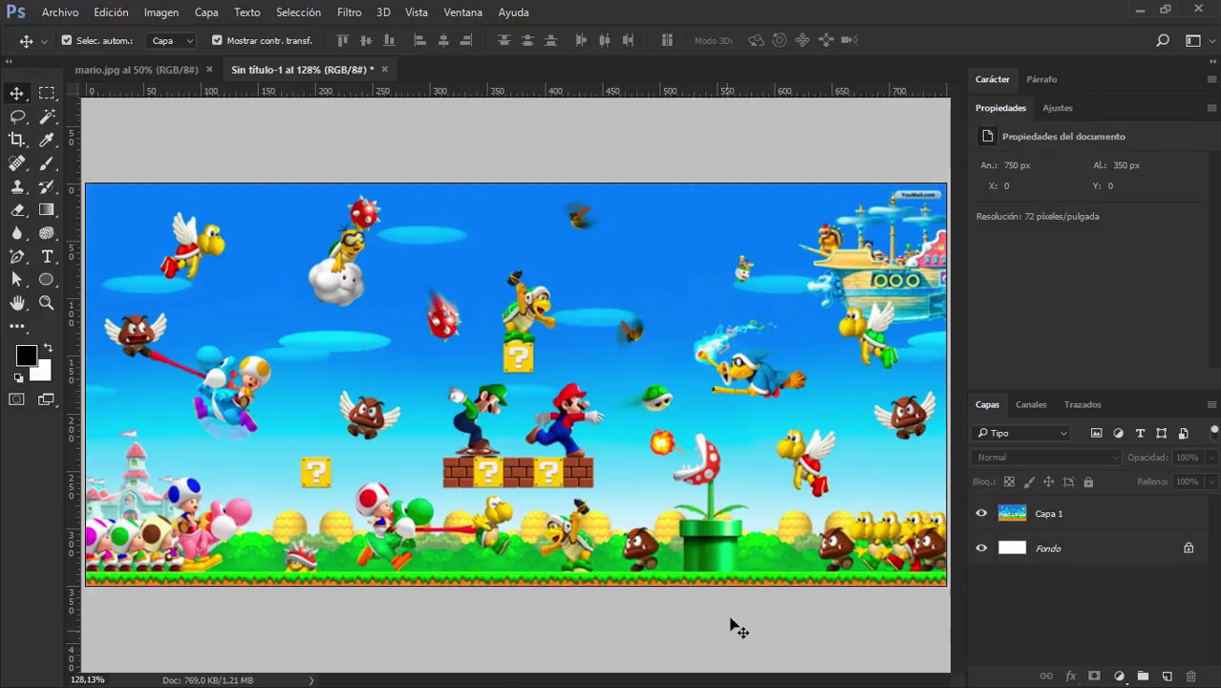
# Open the web export for the full image, preview it as PNG-24, and set the format back to JPEG.
pyautogui.hotkey('ctrl', 'alt', 'shift', 's')
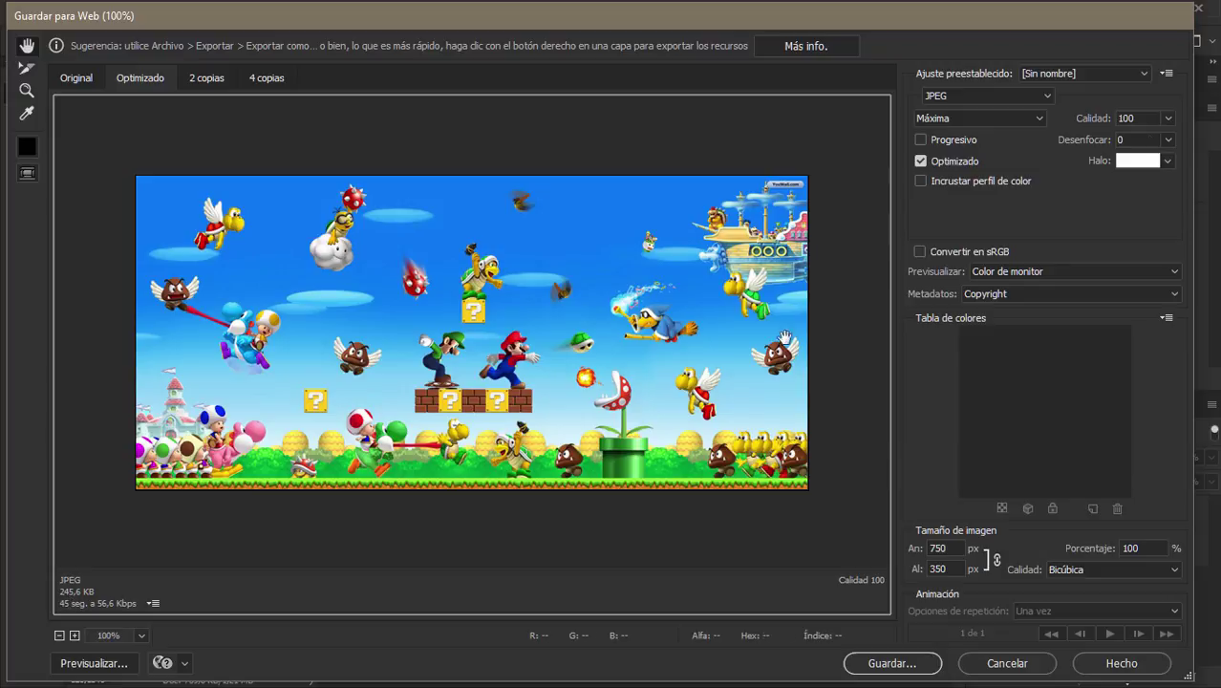
pyautogui.click(1038, 99)
pyautogui.click(972, 153)
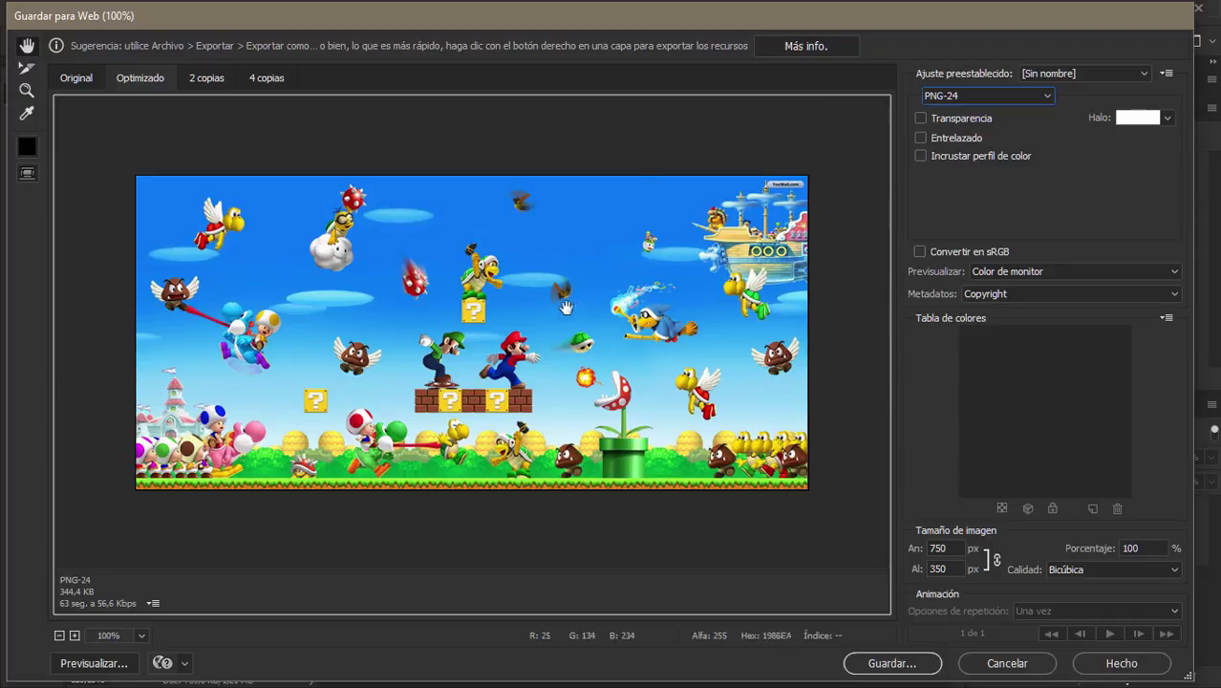
pyautogui.click(1049, 96)
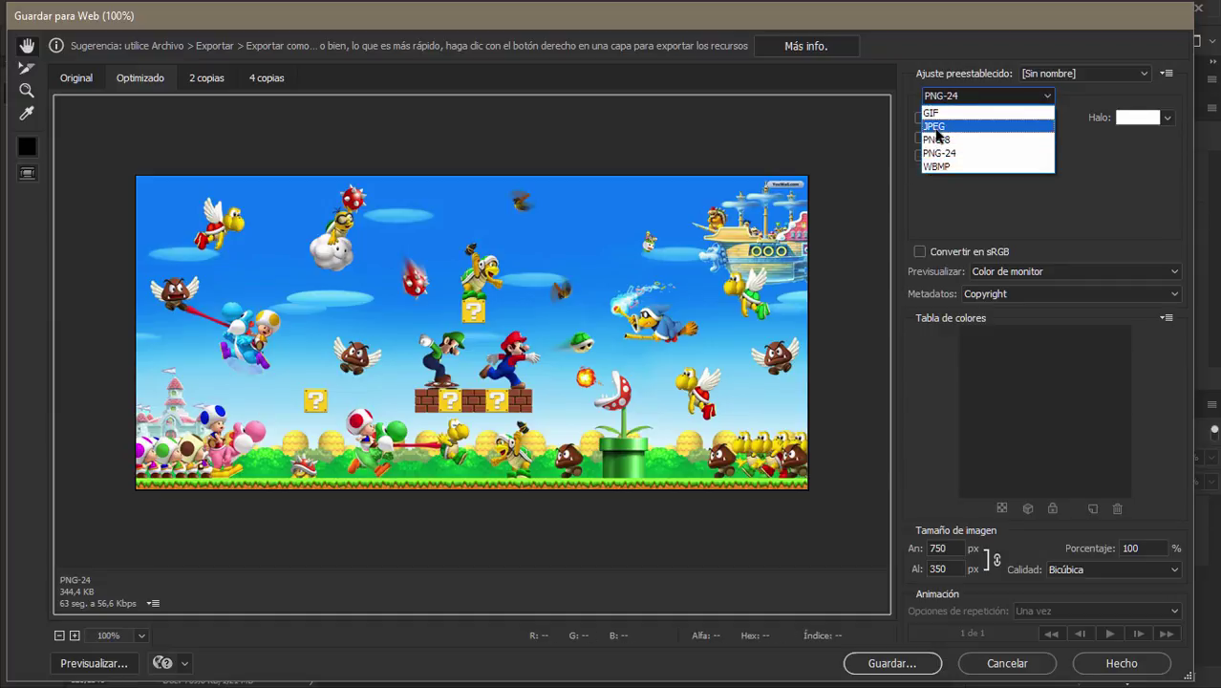
pyautogui.click(935, 127)
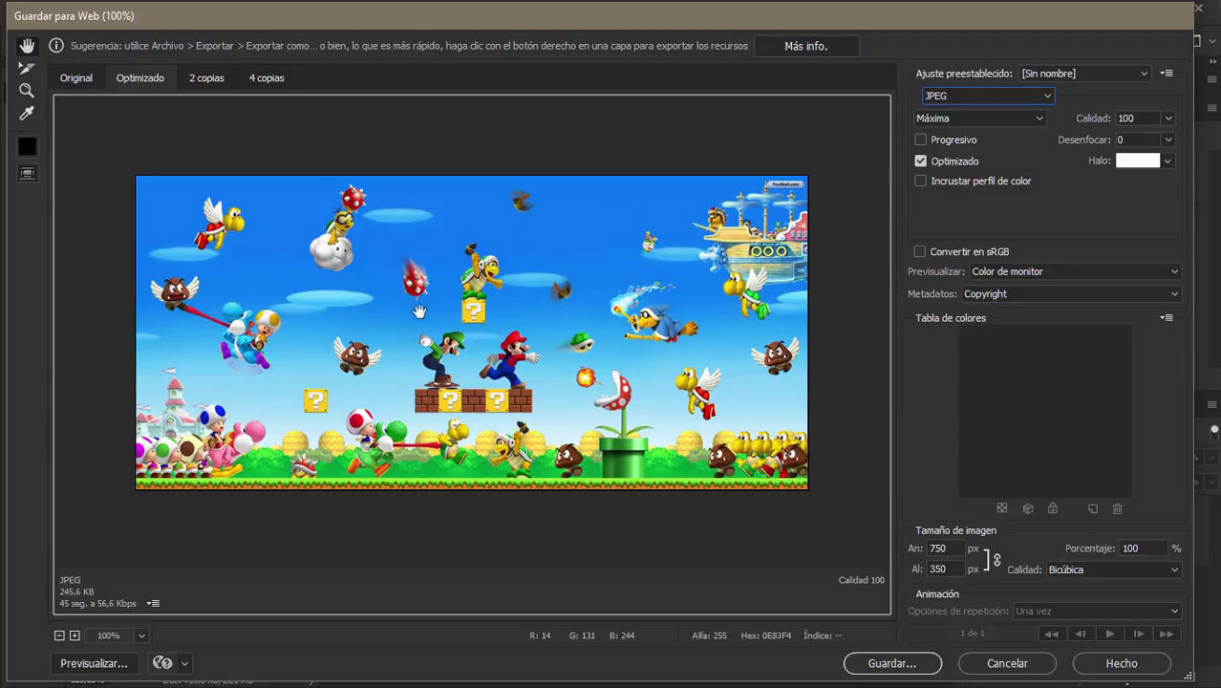
# Compare the JPEG preview and file size at Máxima and Muy alta quality, finishing on Muy alta.
pyautogui.click(1028, 120)
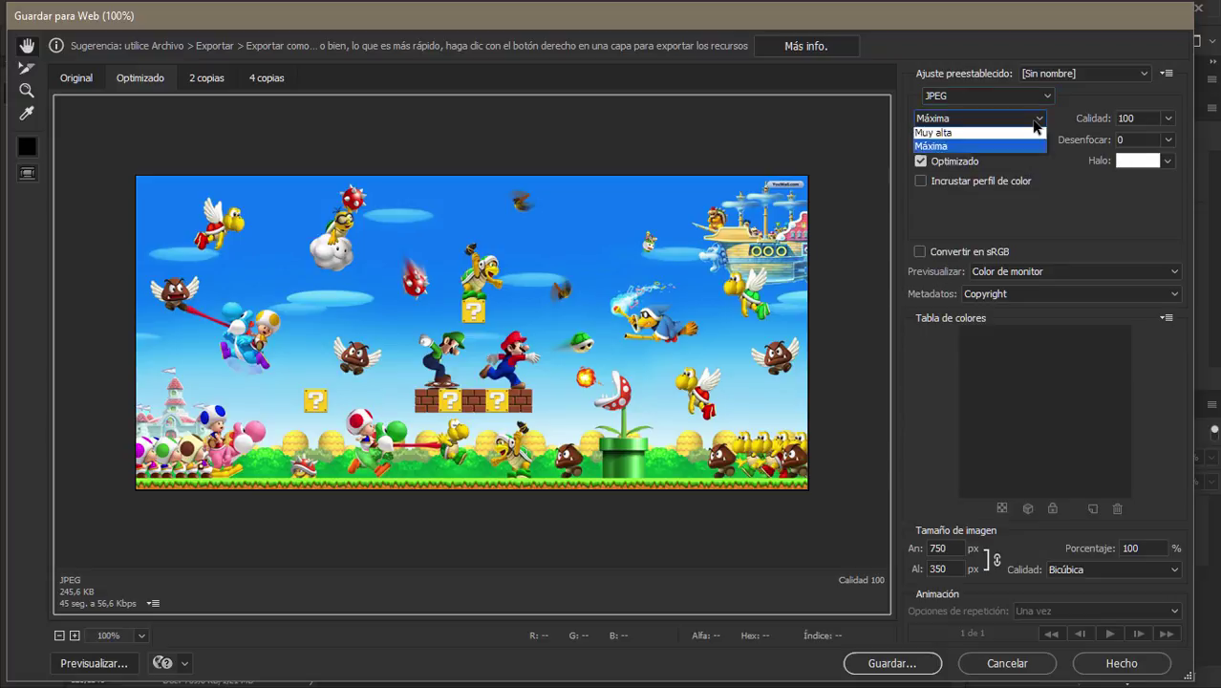
pyautogui.click(843, 255)
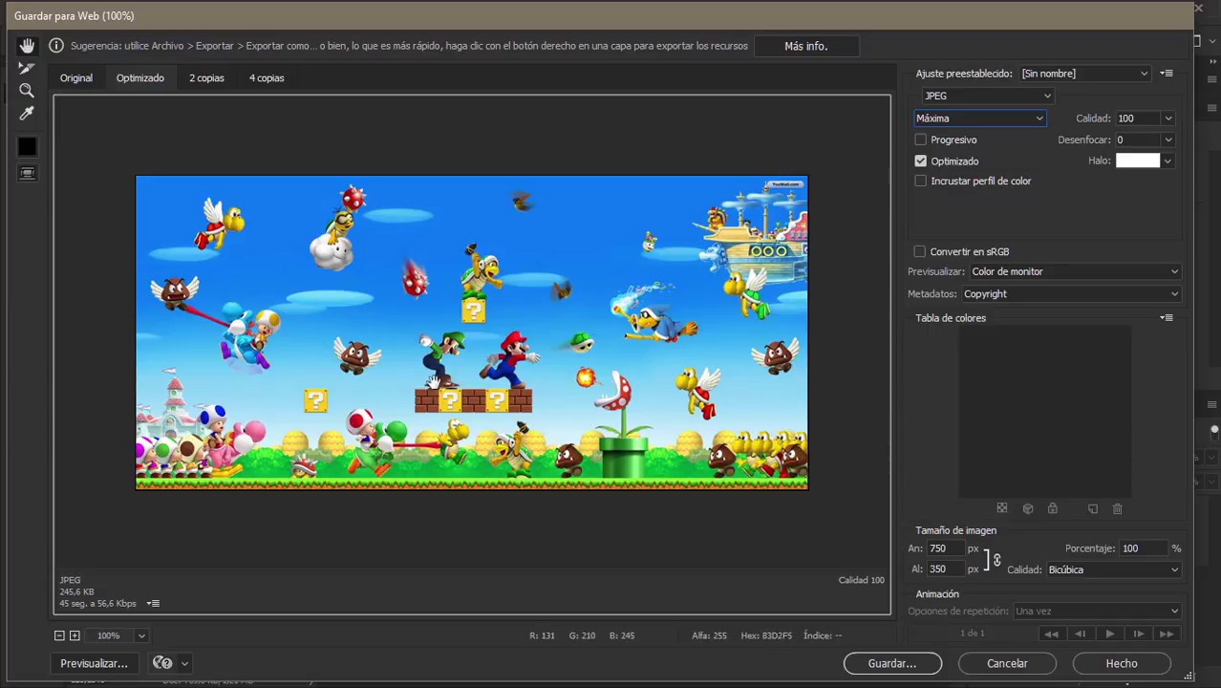
pyautogui.click(951, 119)
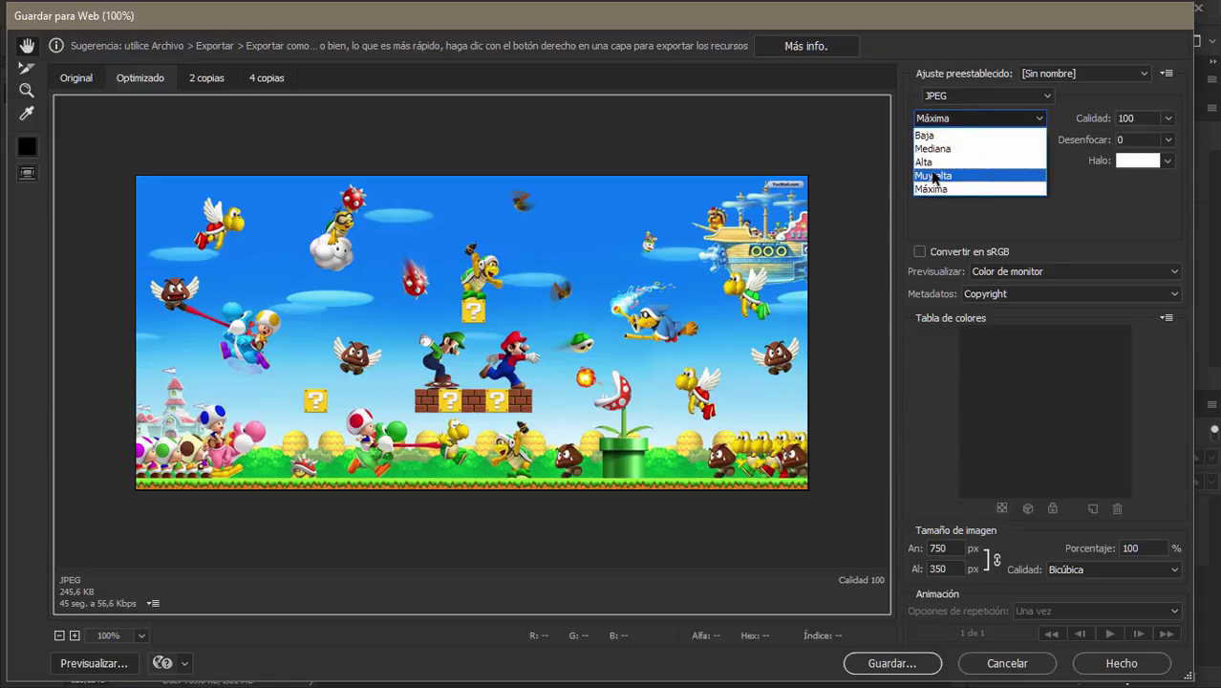
pyautogui.click(934, 178)
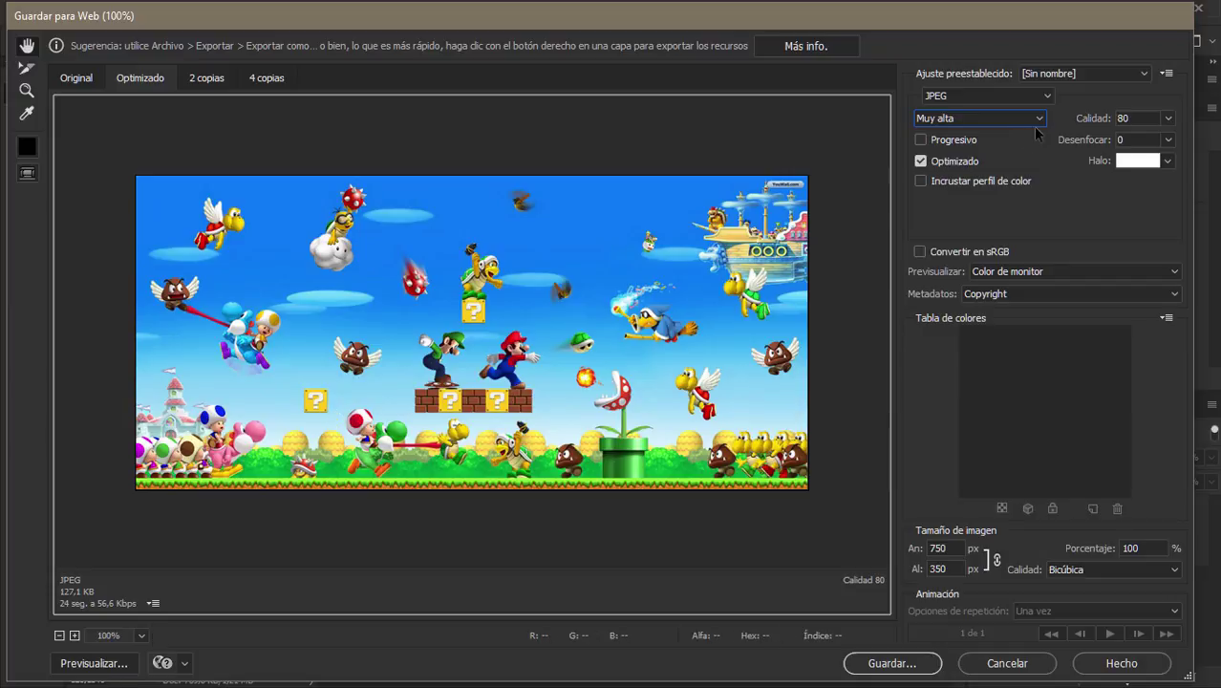
pyautogui.click(979, 120)
pyautogui.click(942, 190)
pyautogui.click(1006, 122)
pyautogui.click(942, 176)
# Compare the JPEG preview and file size at Alta, Mediana and Baja quality, finishing on Baja.
pyautogui.click(1044, 124)
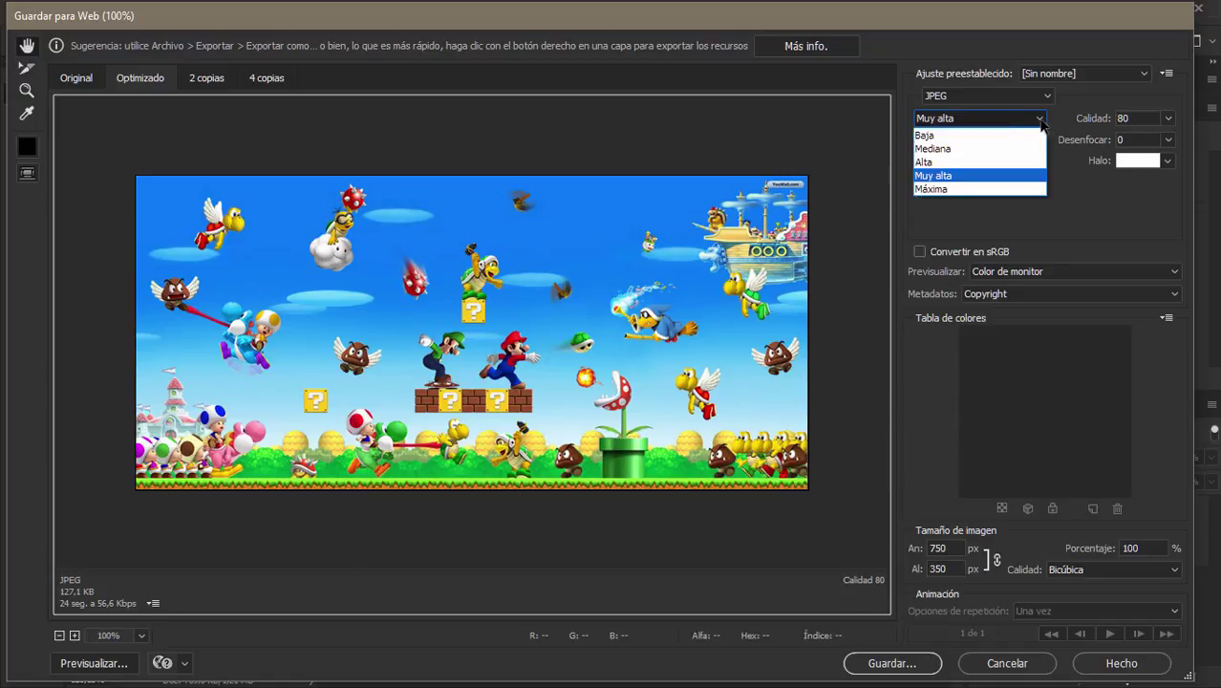
pyautogui.click(944, 163)
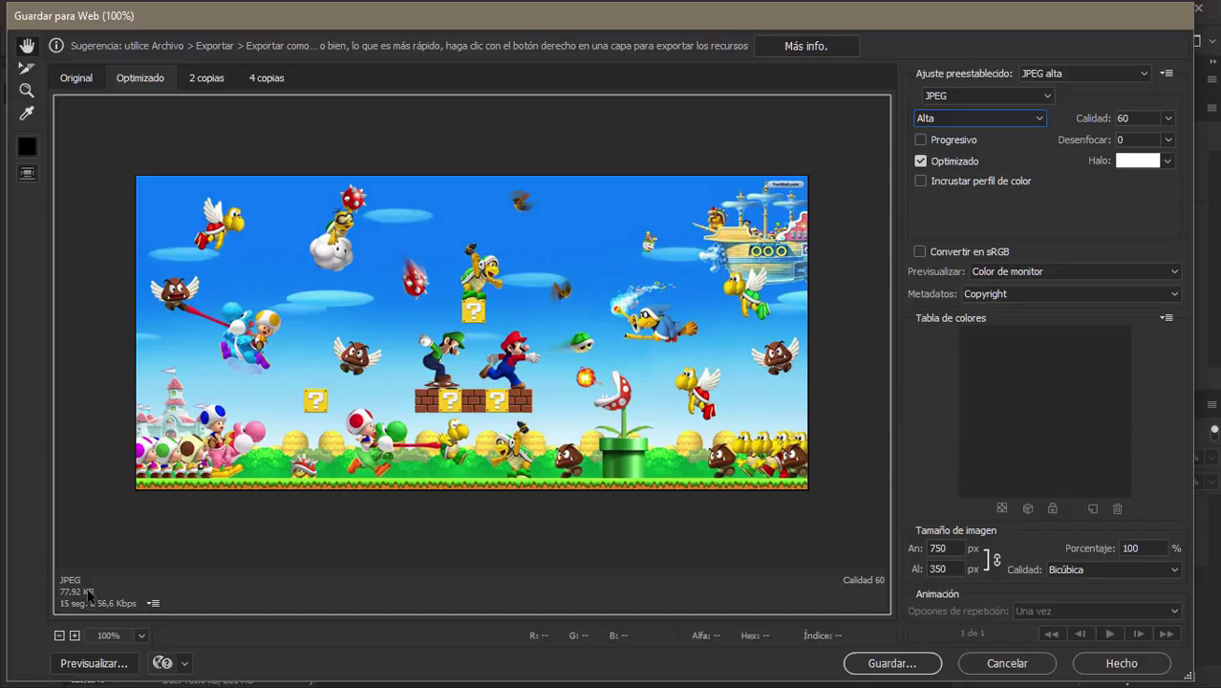
pyautogui.click(1038, 118)
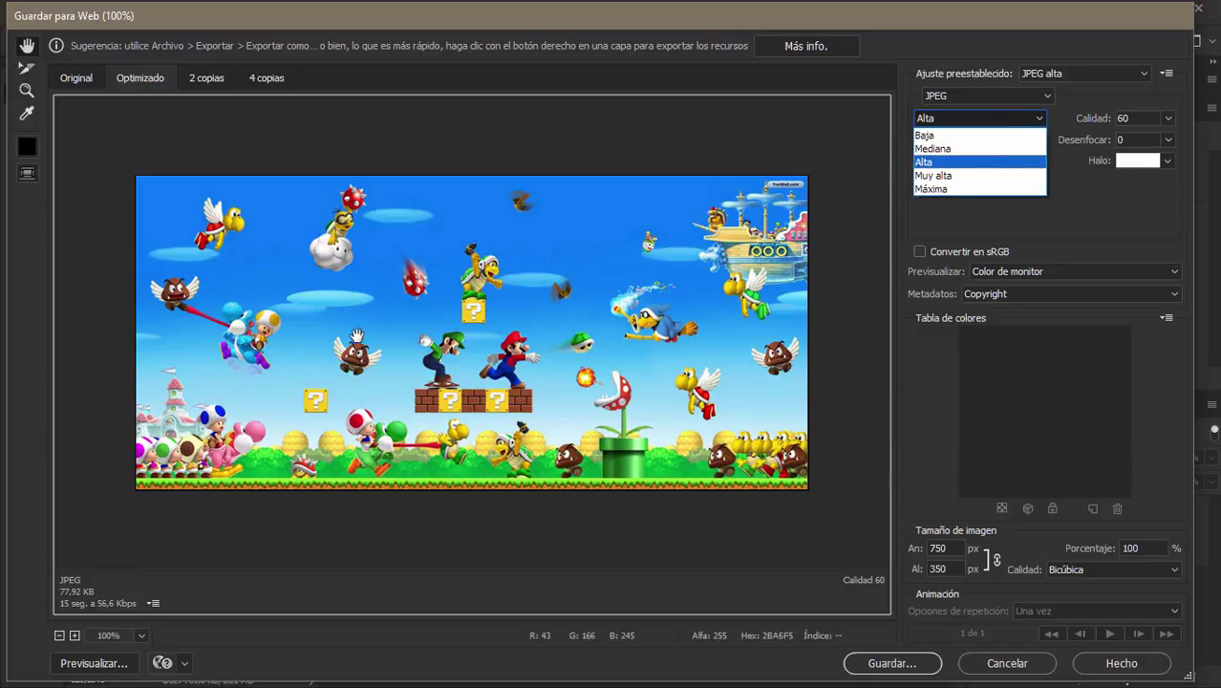
pyautogui.click(933, 149)
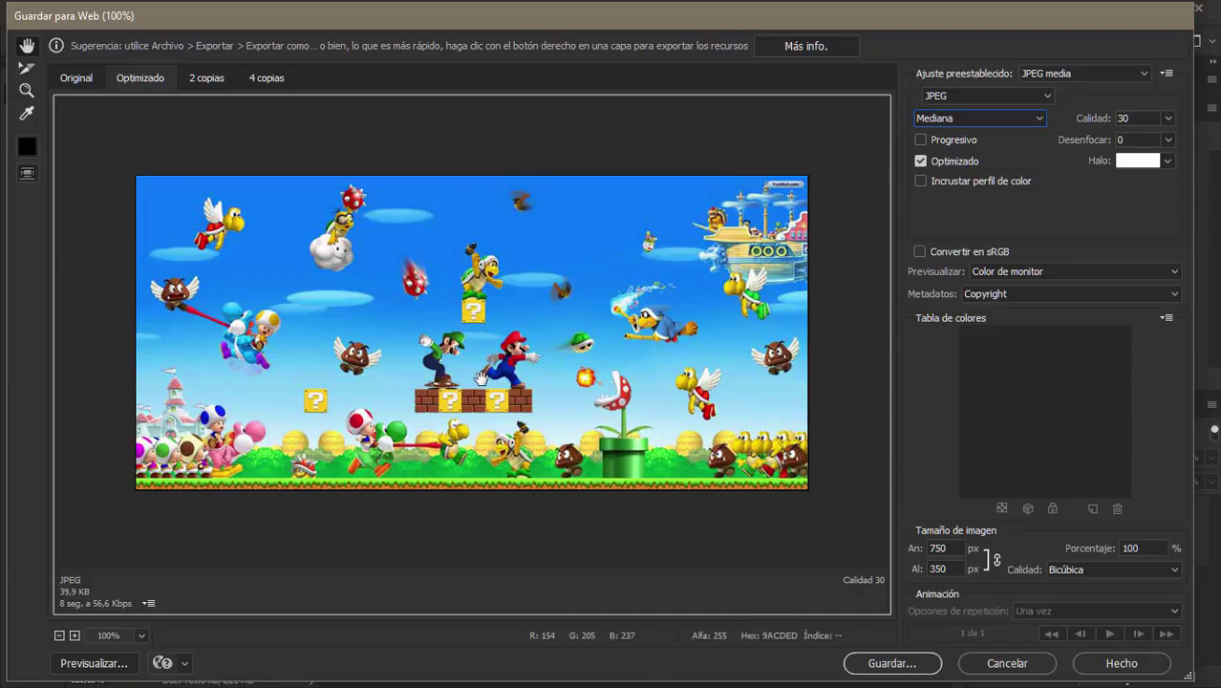
pyautogui.click(1009, 119)
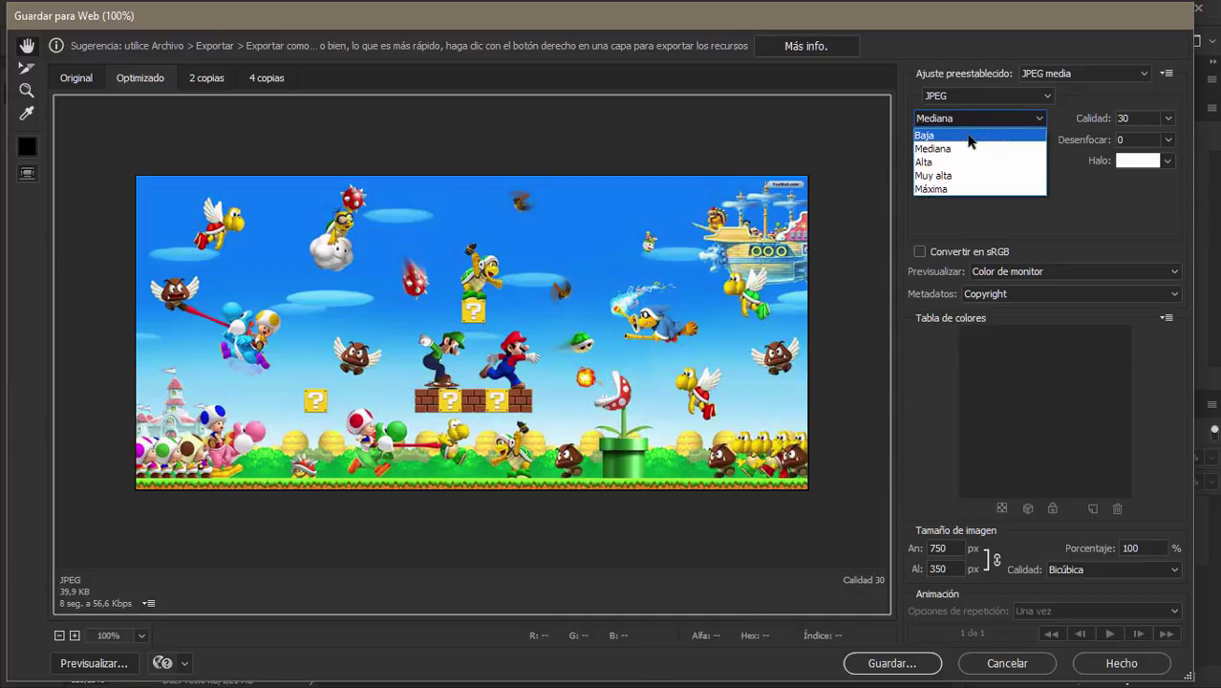
pyautogui.click(1032, 137)
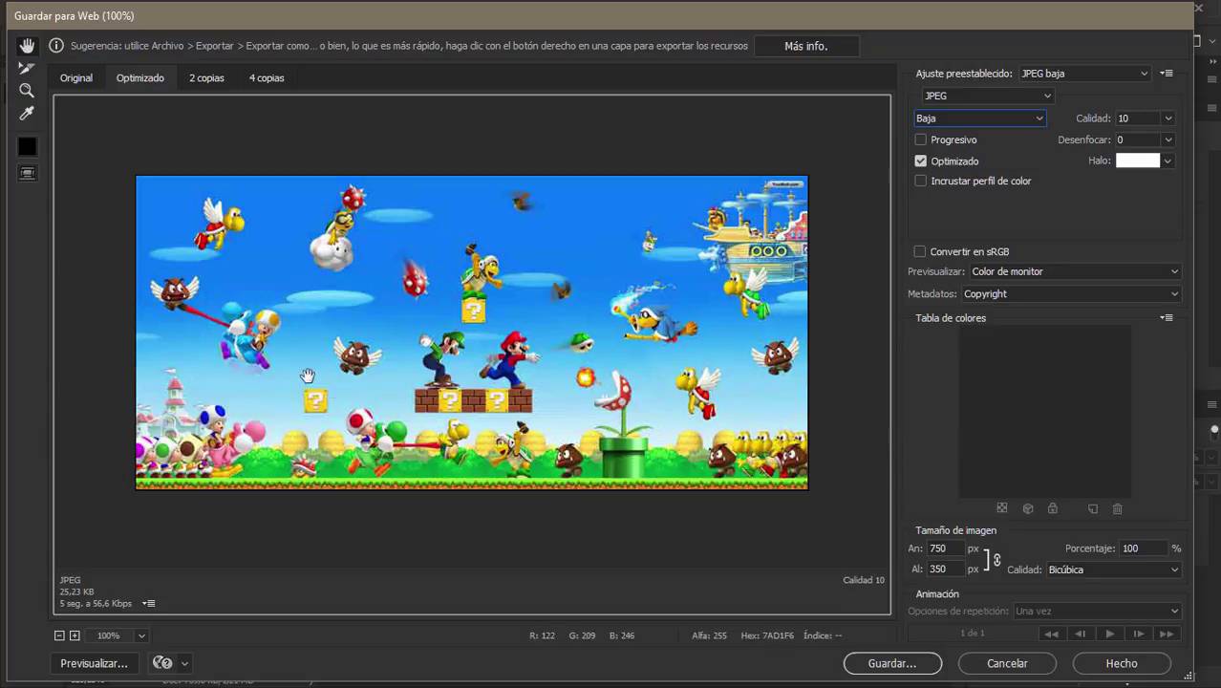
# Compare the JPEG preview at Alta and Máxima quality, settle on Alta, and keep the export settings without saving a file.
pyautogui.click(989, 118)
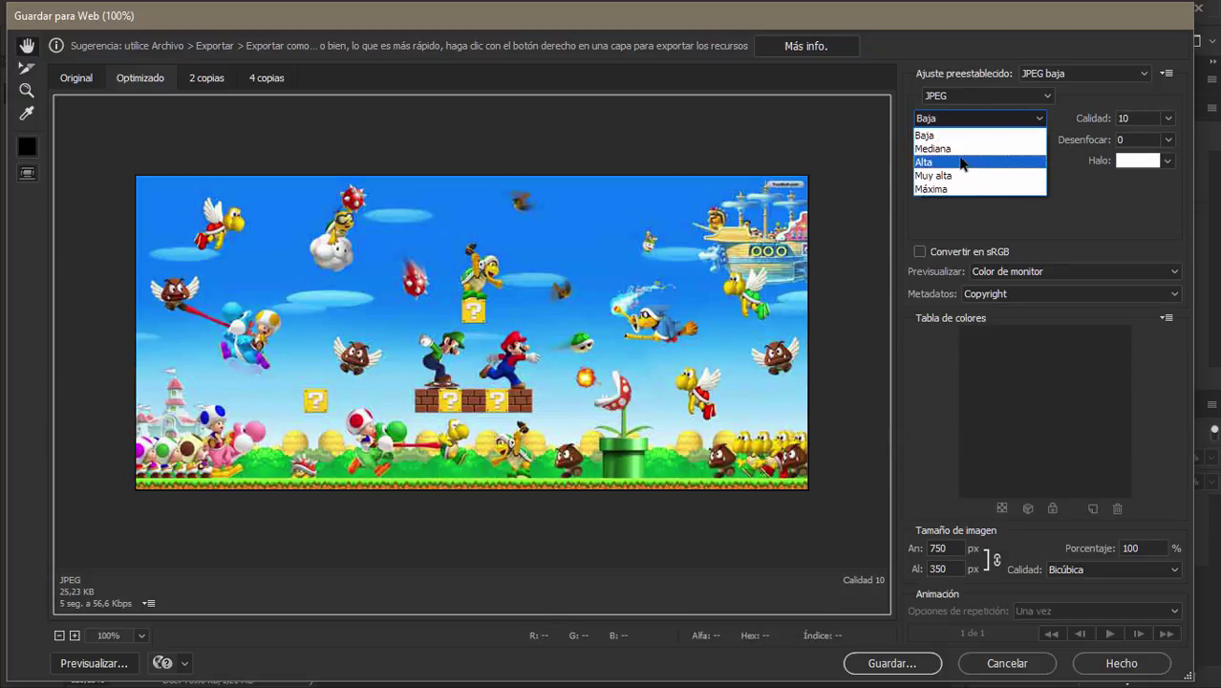
pyautogui.click(944, 163)
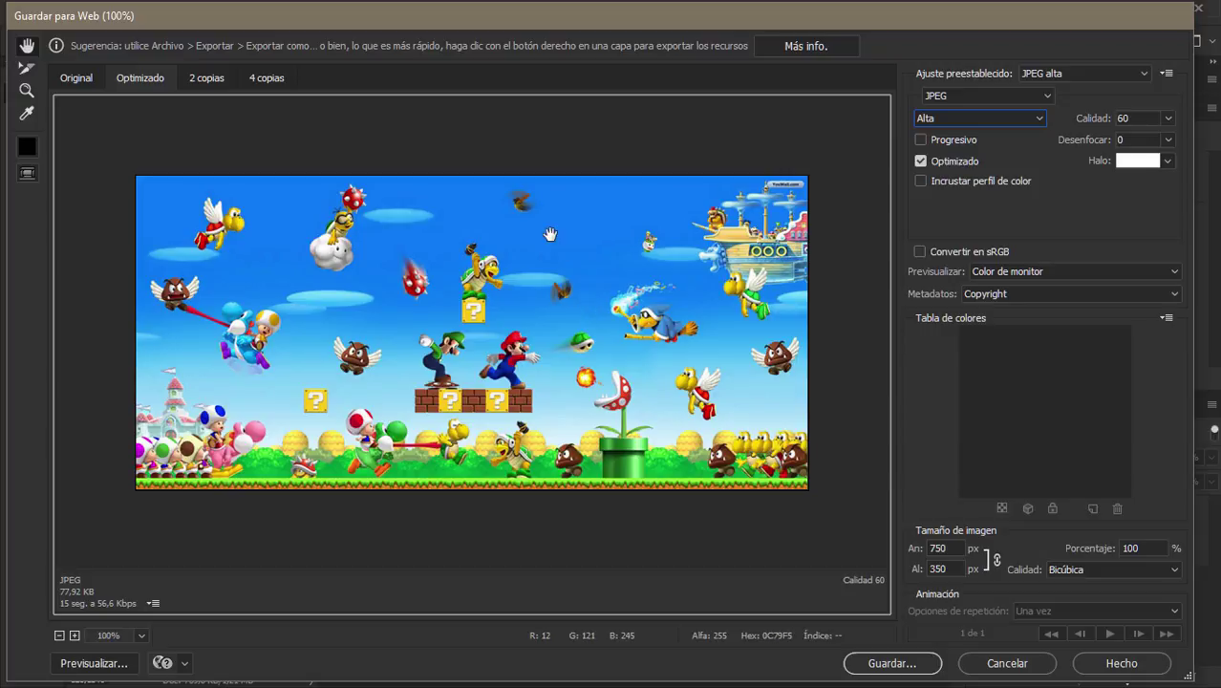
pyautogui.click(1037, 119)
pyautogui.click(939, 189)
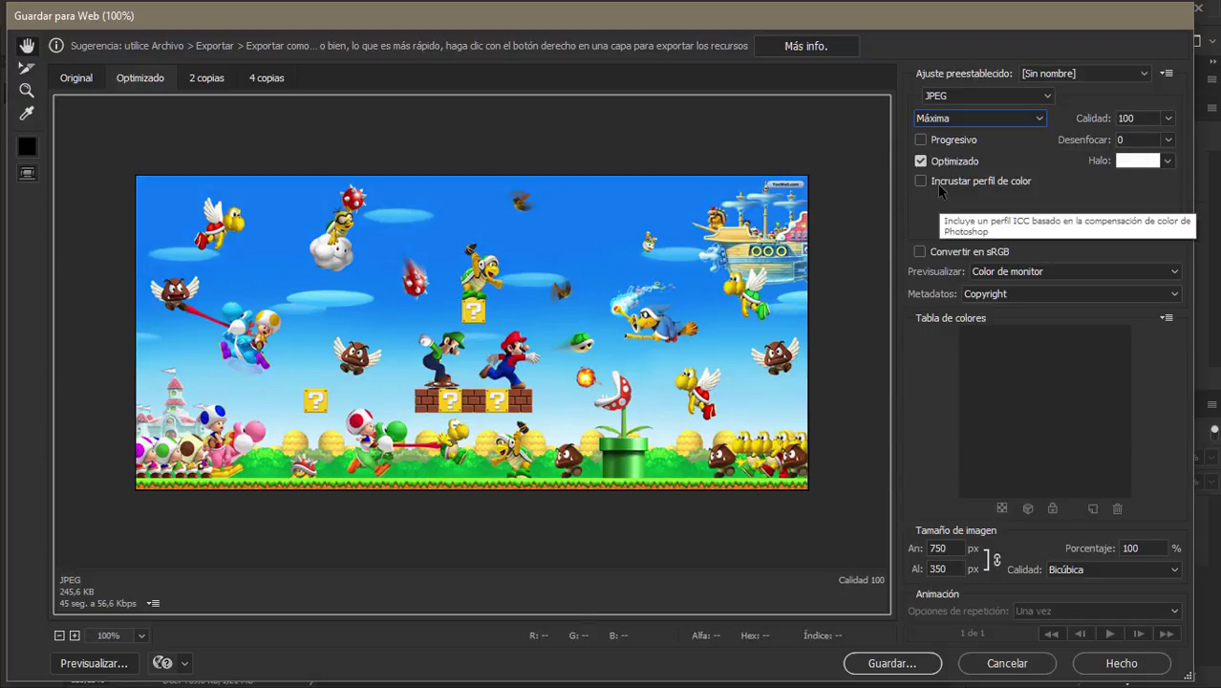
pyautogui.click(1032, 119)
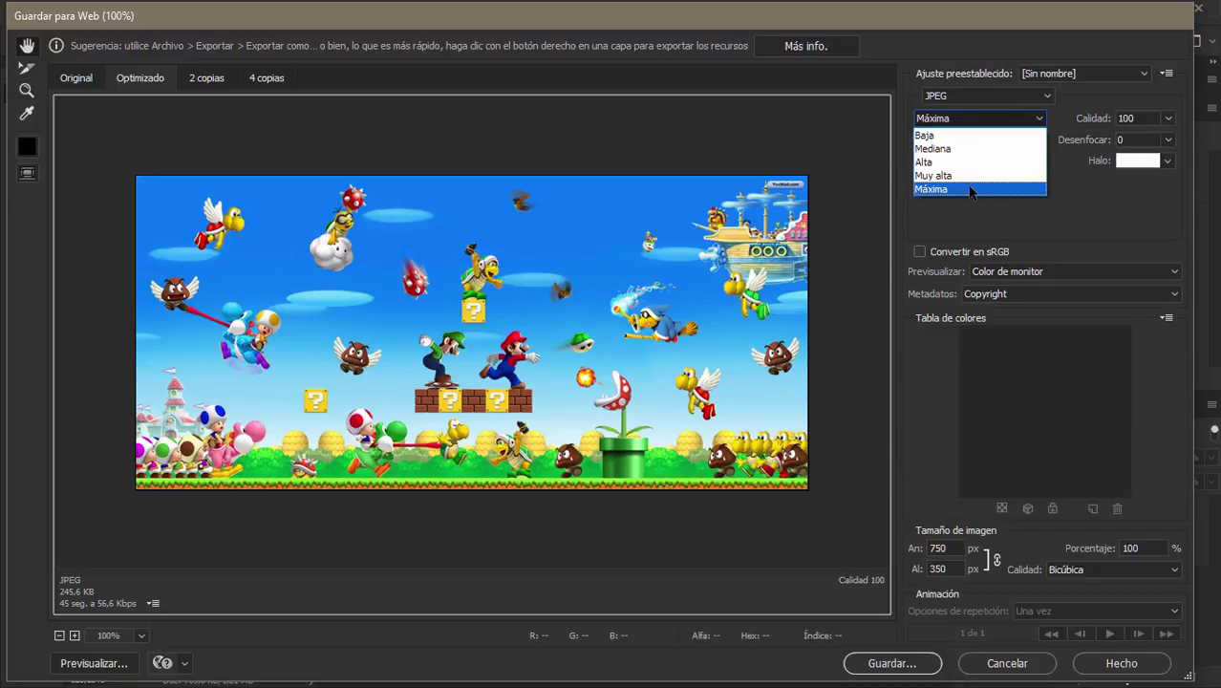
pyautogui.click(951, 163)
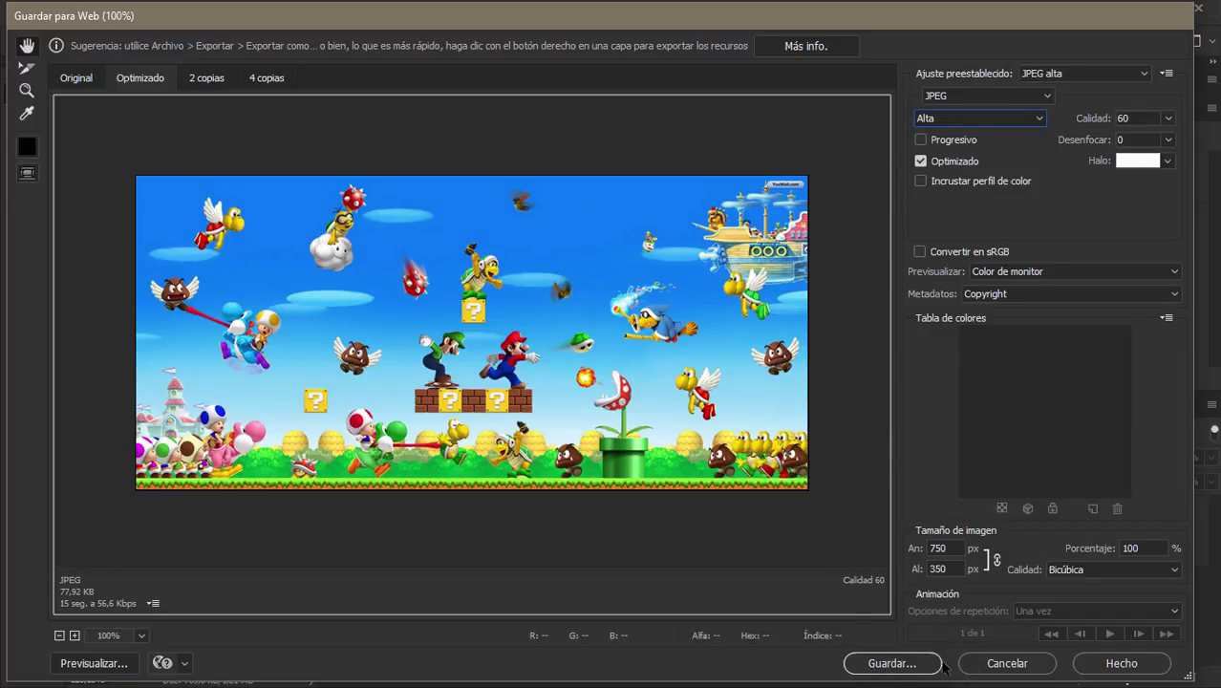
pyautogui.click(1122, 663)
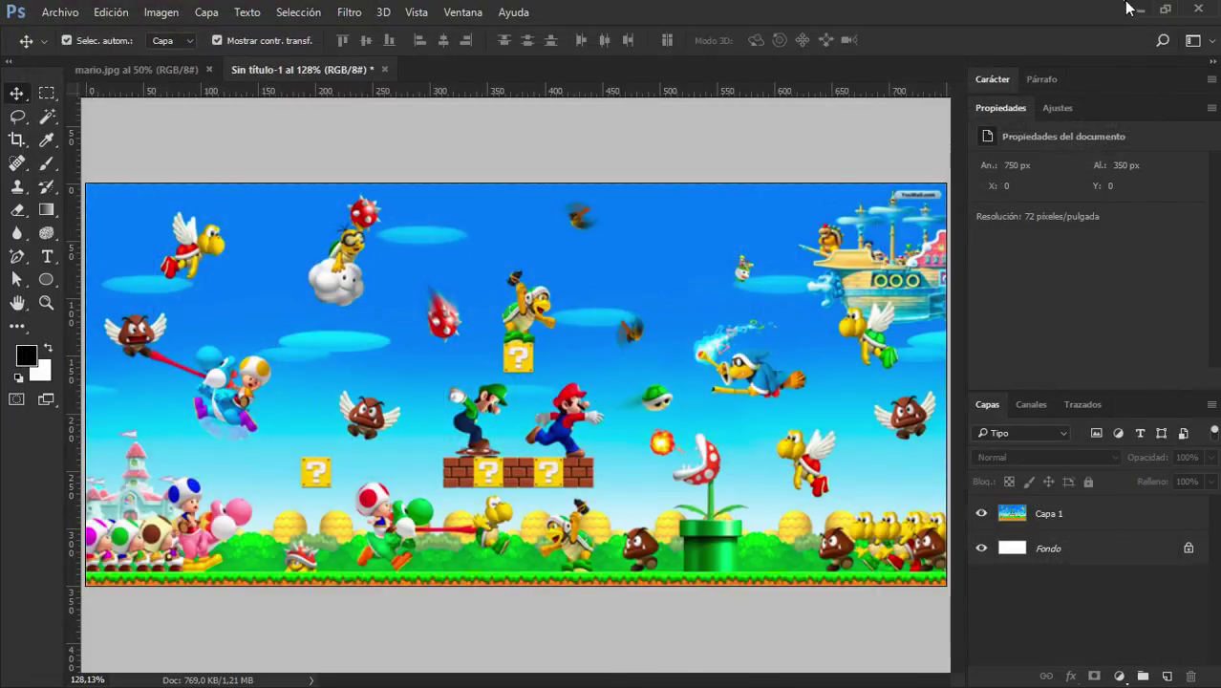
# Switch to Animate, place mario-1.jpg from the library on the stage at about X -0.8, Y 0, and show its properties.
pyautogui.click(1140, 9)
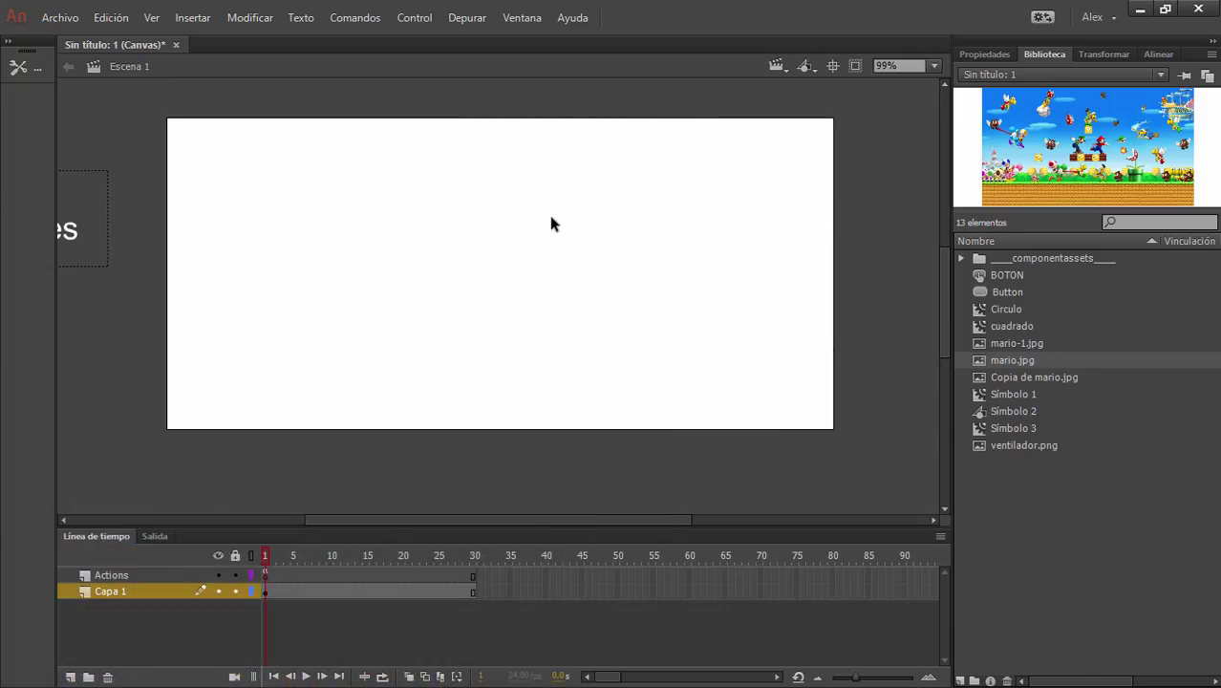
pyautogui.moveTo(537, 211); pyautogui.dragTo(546, 230)
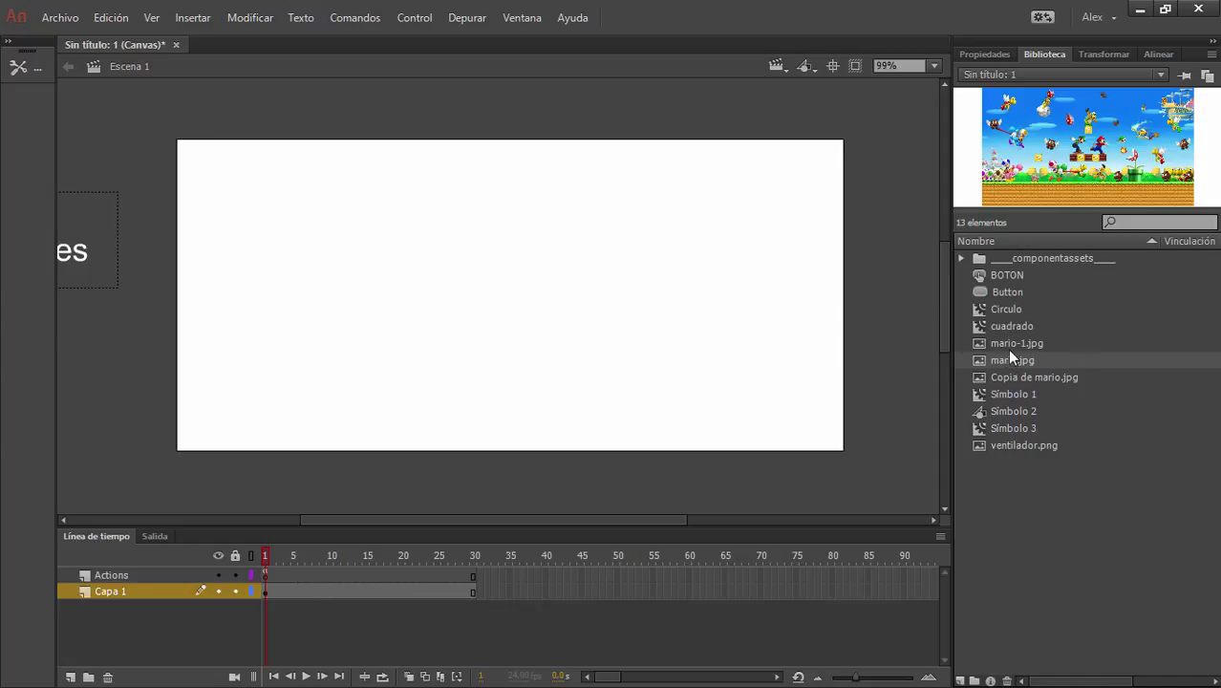
pyautogui.moveTo(1011, 344); pyautogui.dragTo(571, 259)
pyautogui.click(984, 54)
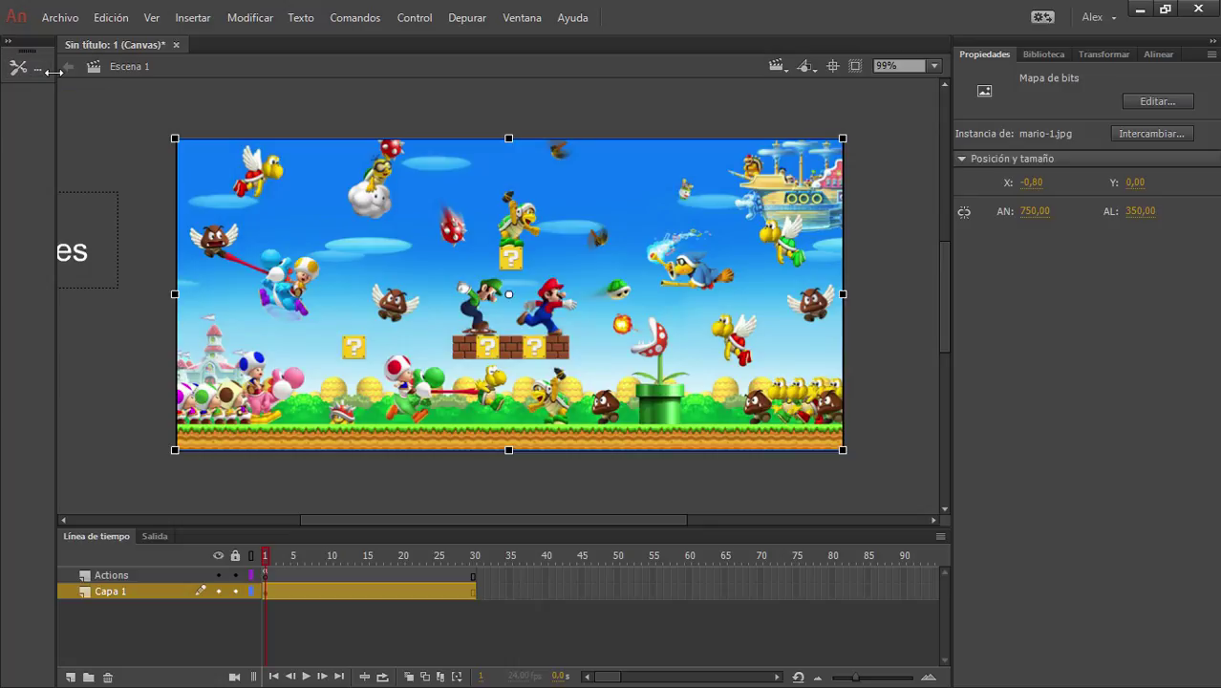
# Expand the collapsed tools, try the Free Transform tool on the placed bitmap, and finish on the Selection tool.
pyautogui.click(11, 44)
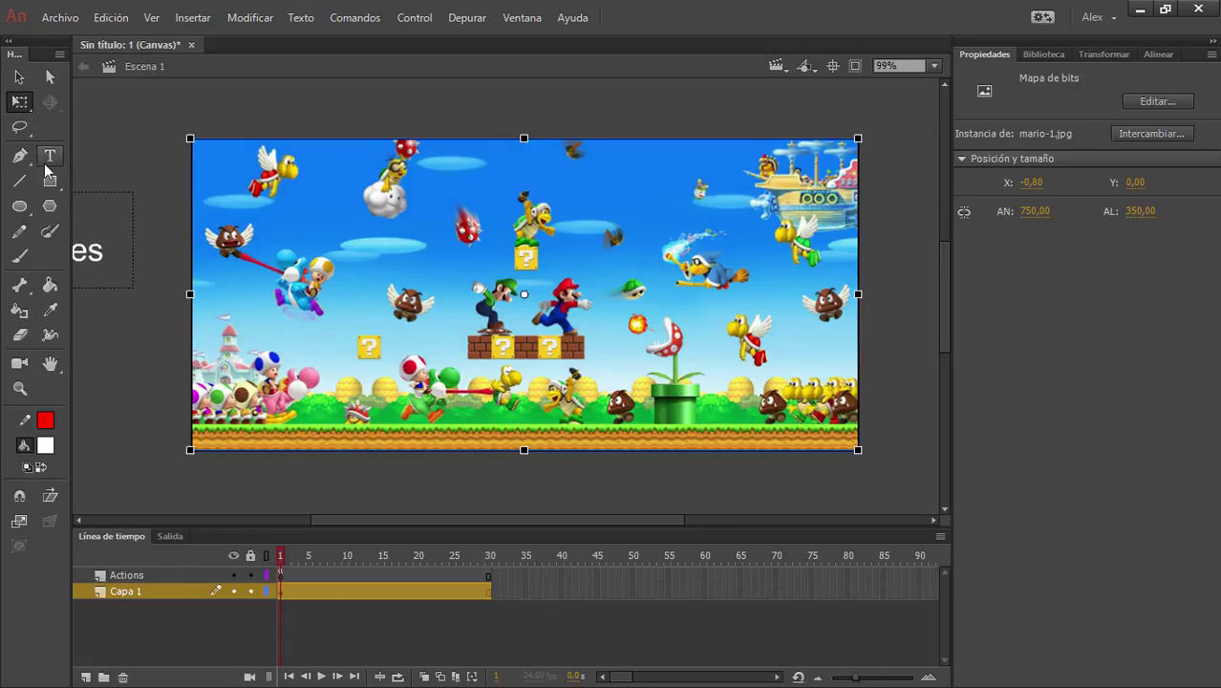
pyautogui.click(19, 76)
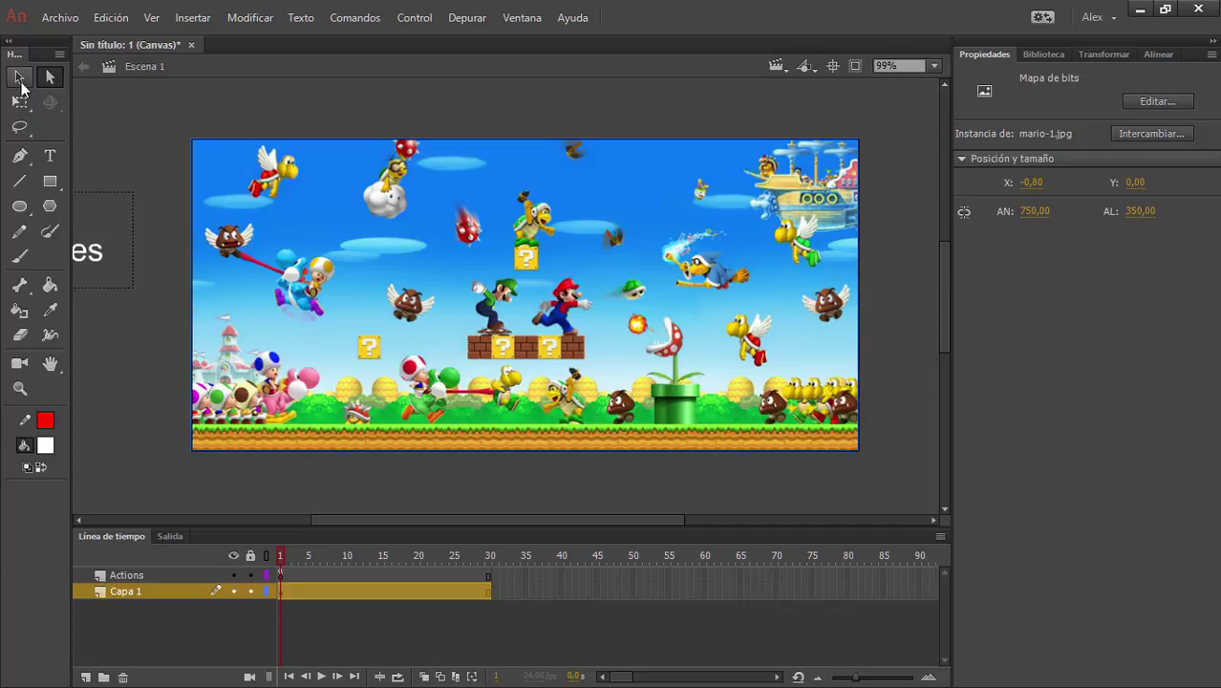
pyautogui.click(19, 103)
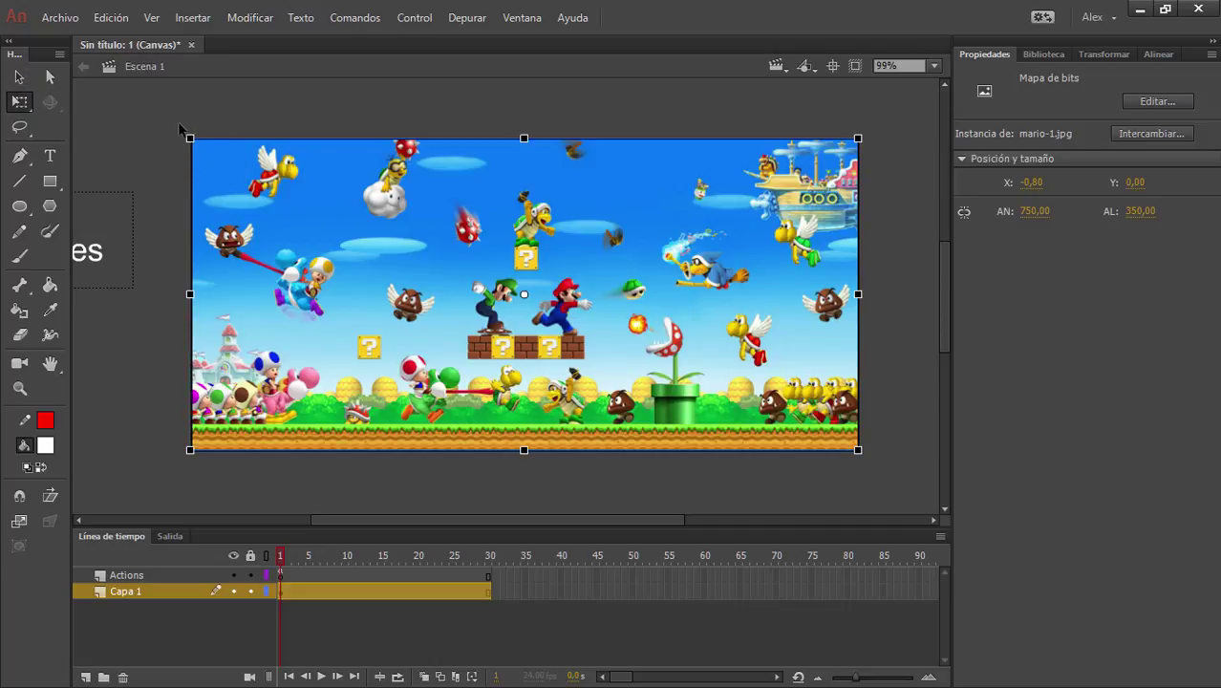
pyautogui.click(20, 76)
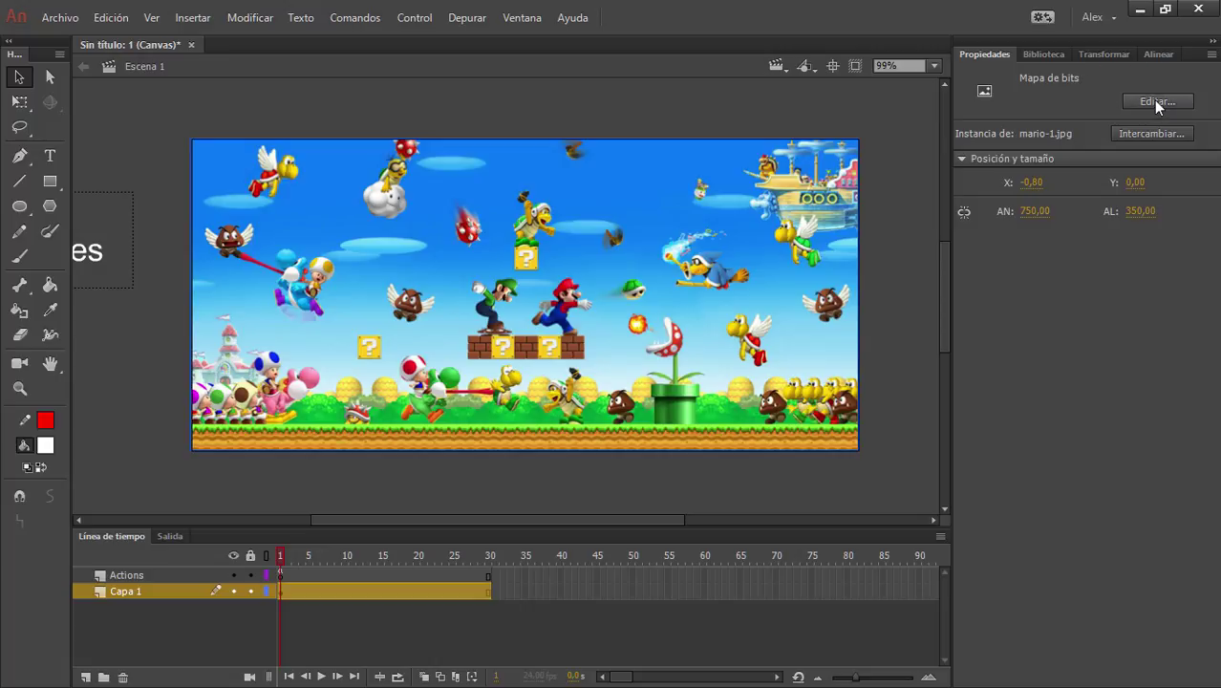
# Swap the placed mario-1.jpg bitmap for ventilador.png, and undo the swap.
pyautogui.click(1155, 134)
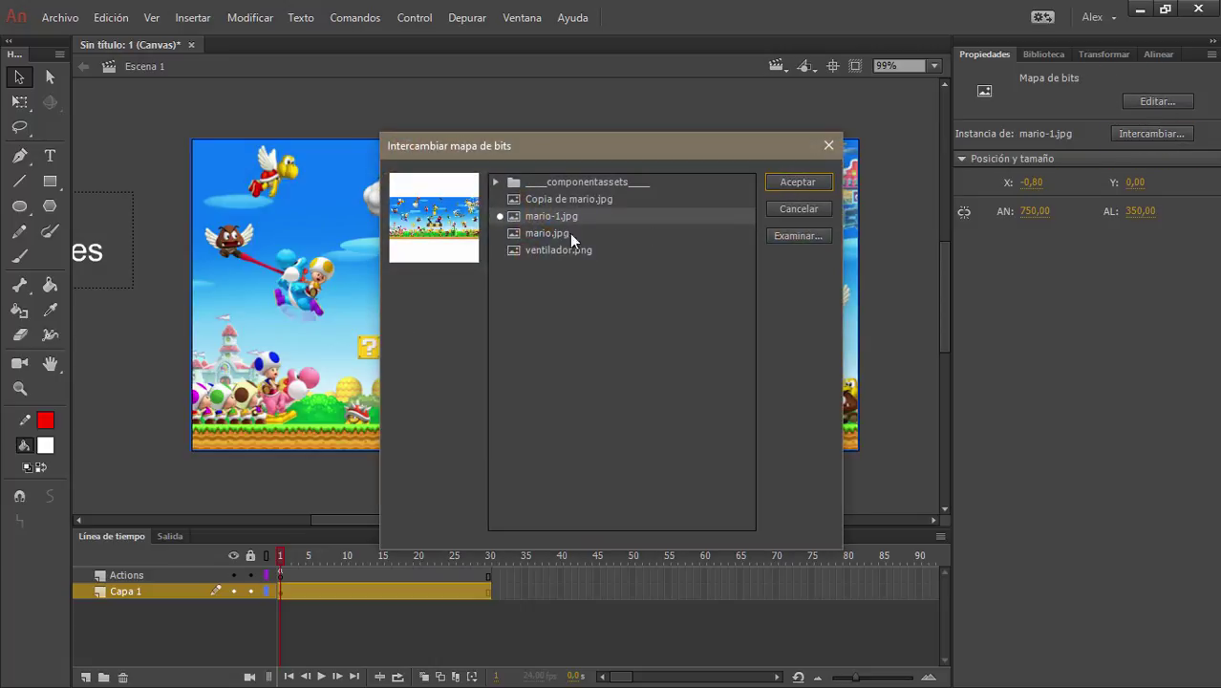
pyautogui.click(548, 200)
pyautogui.click(533, 235)
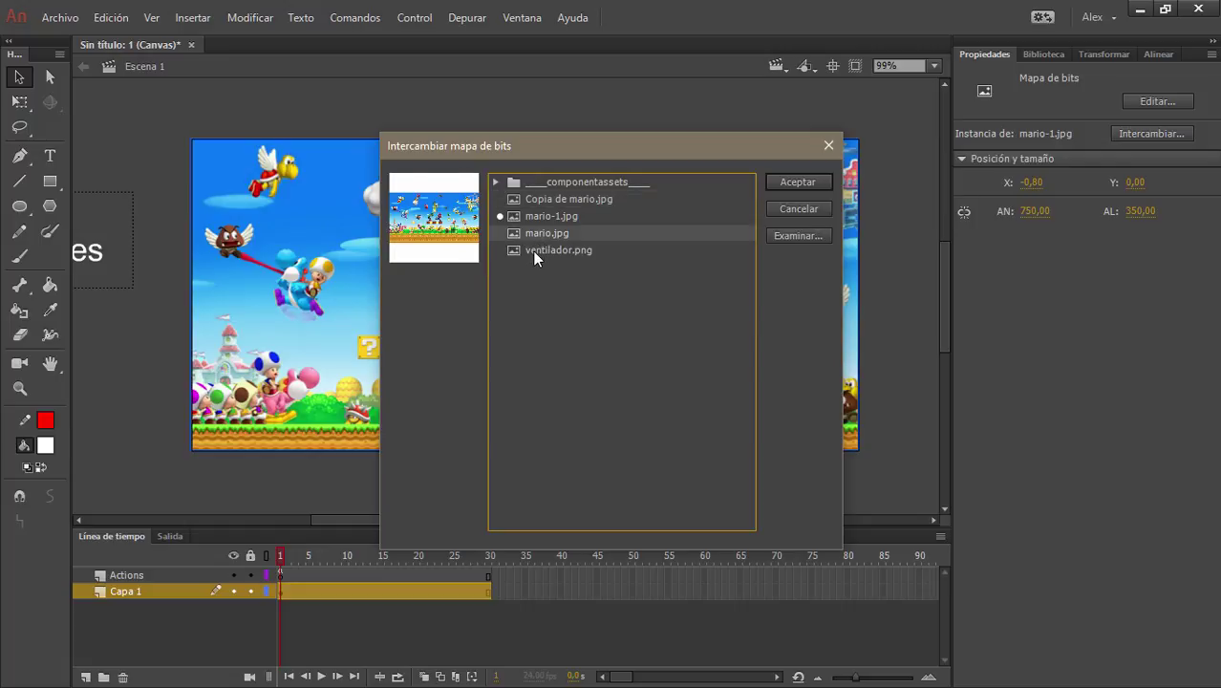
pyautogui.click(533, 251)
pyautogui.click(783, 186)
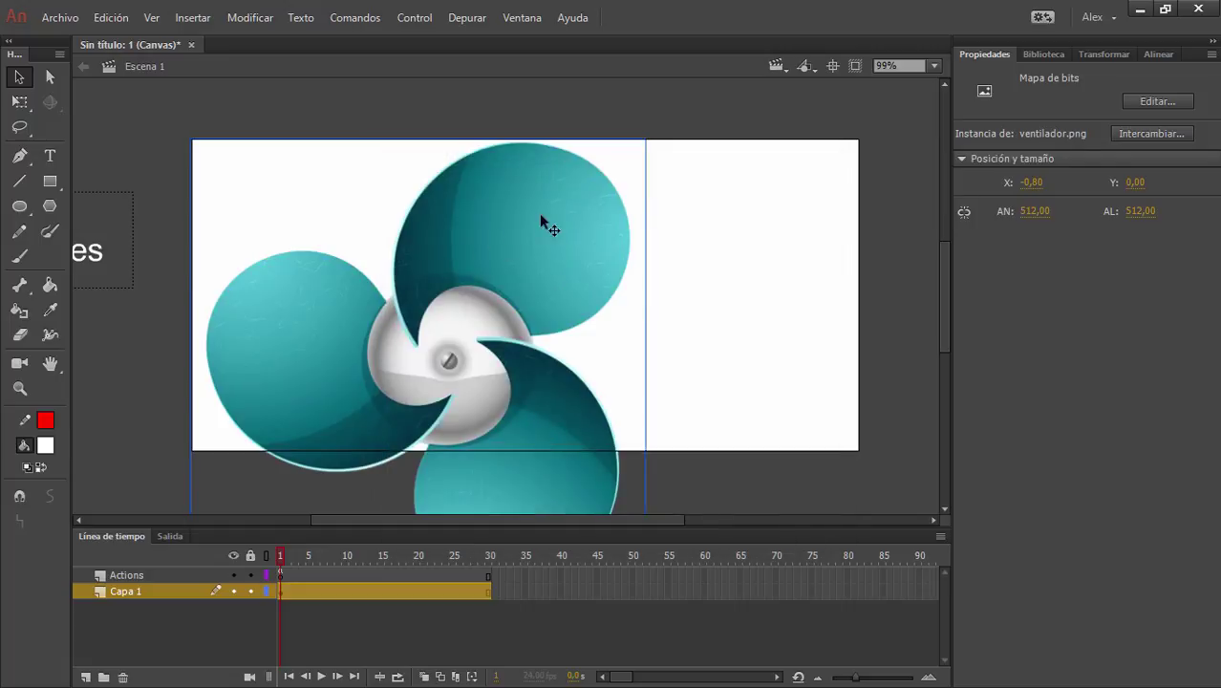
pyautogui.hotkey('ctrl', 'z')
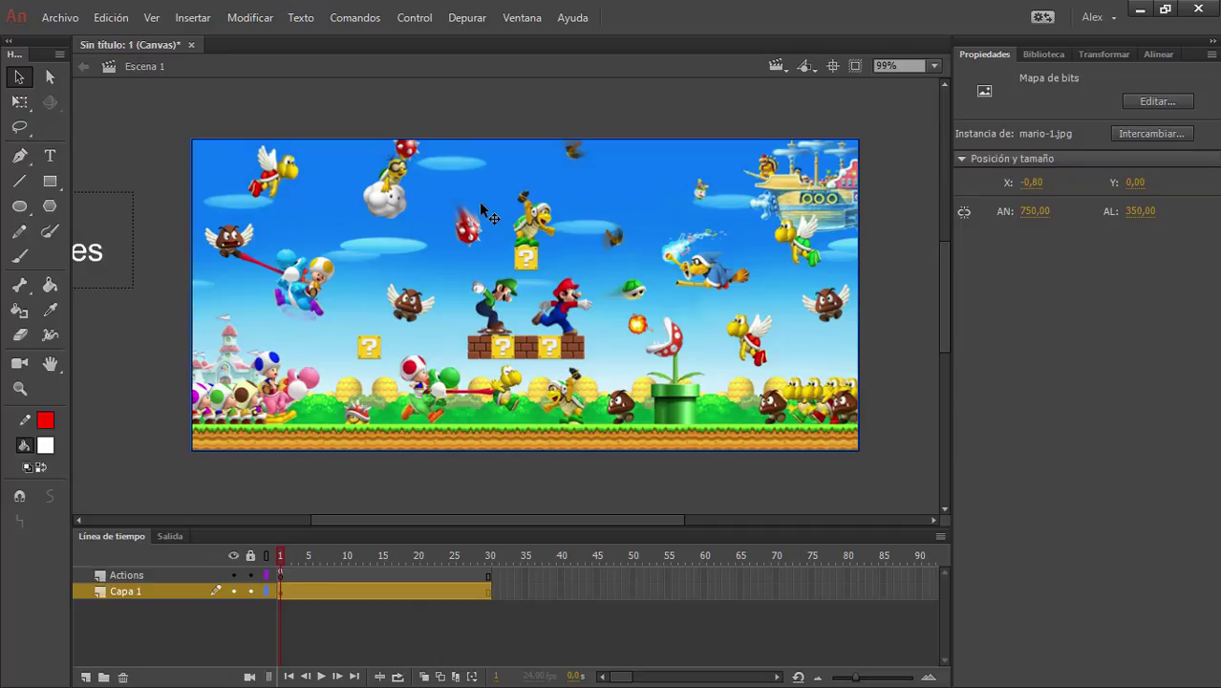
# Open the placed bitmap for editing in Photoshop, close every open document without saving, and return to Animate.
pyautogui.click(1137, 102)
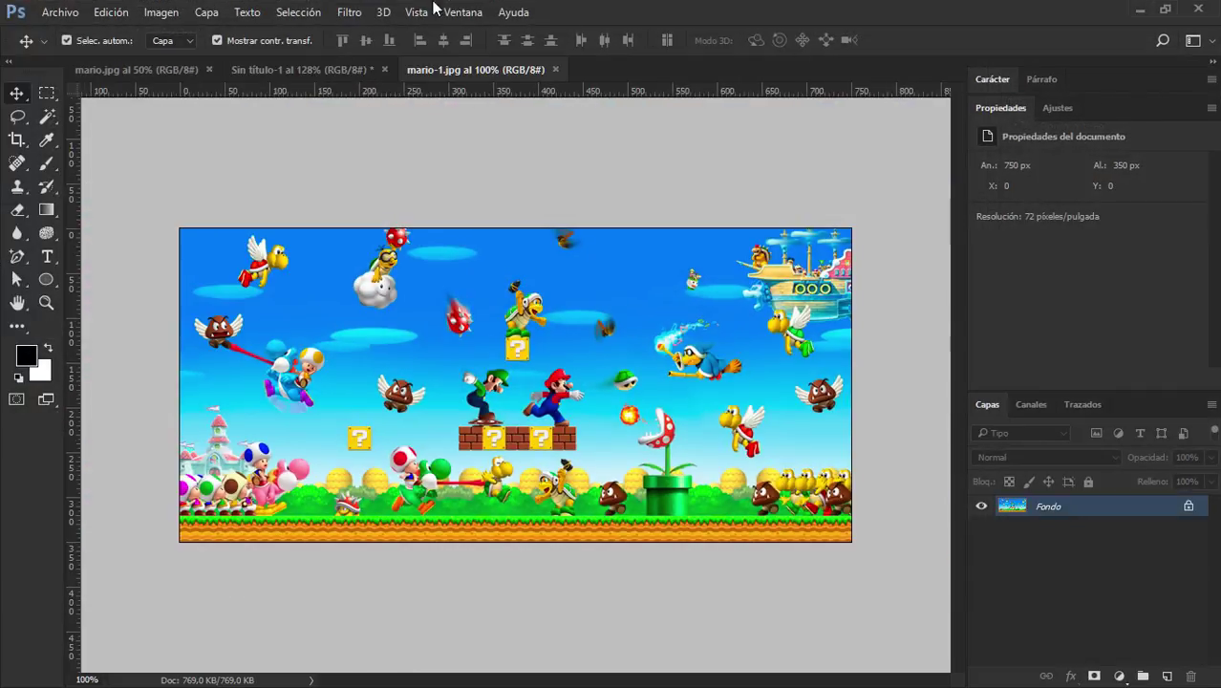
pyautogui.click(383, 68)
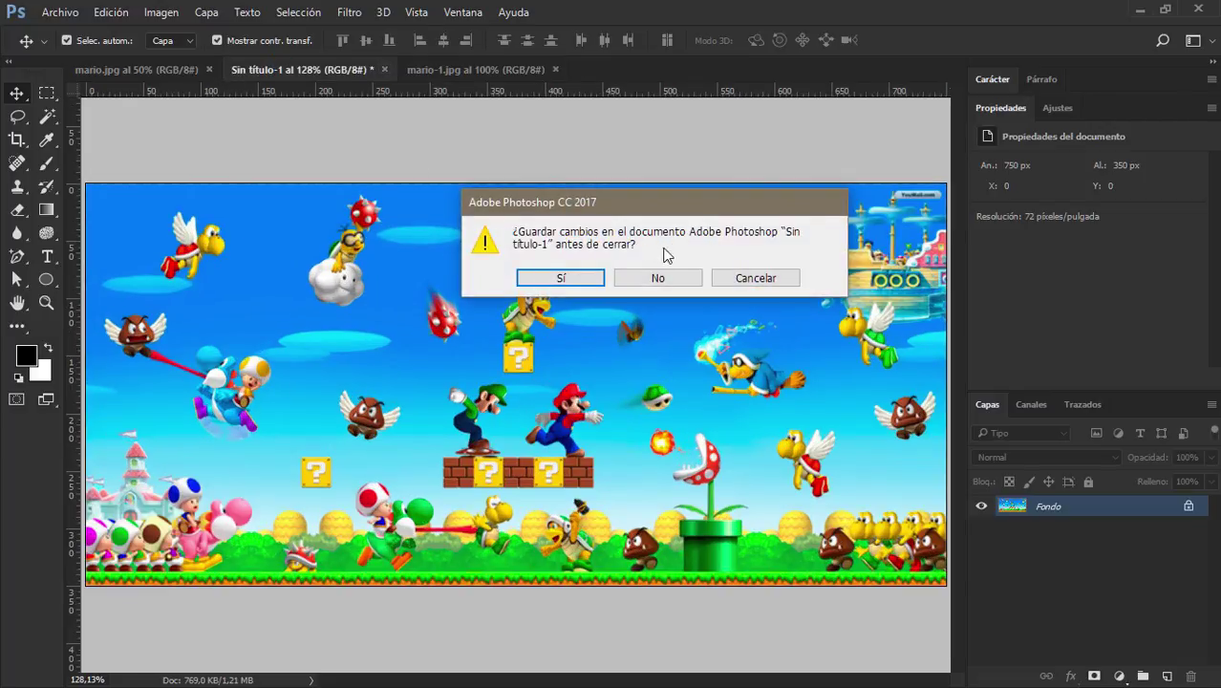
pyautogui.press('n')
pyautogui.click(209, 70)
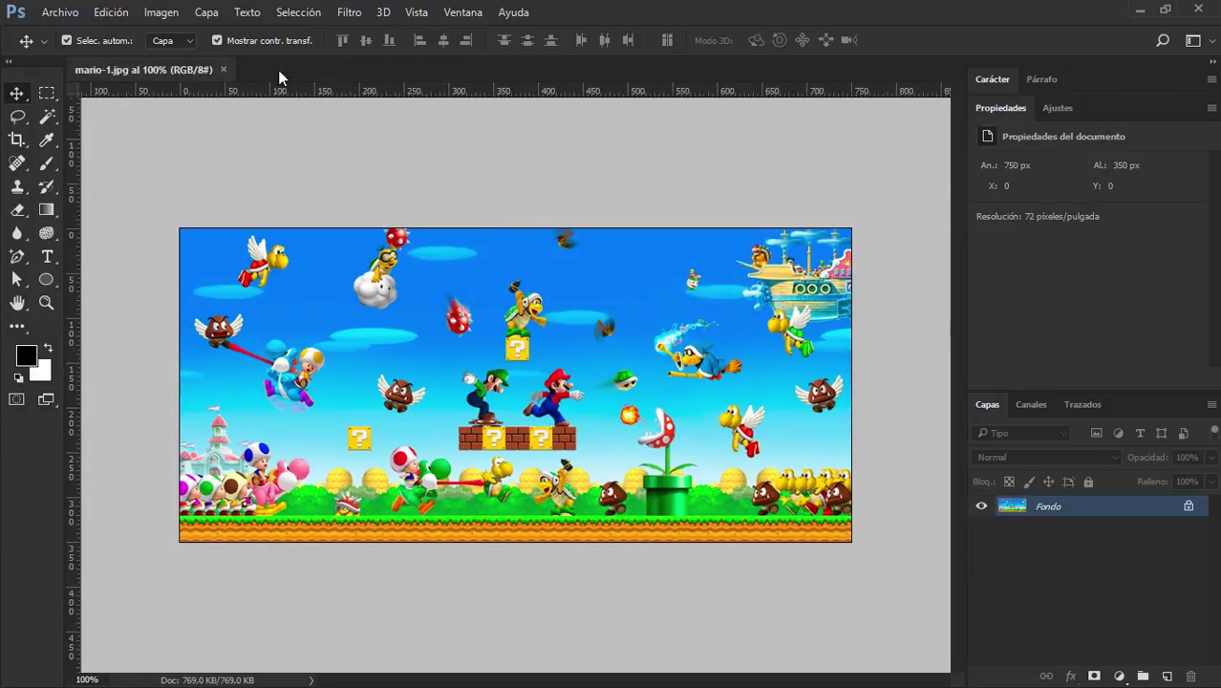
pyautogui.click(222, 69)
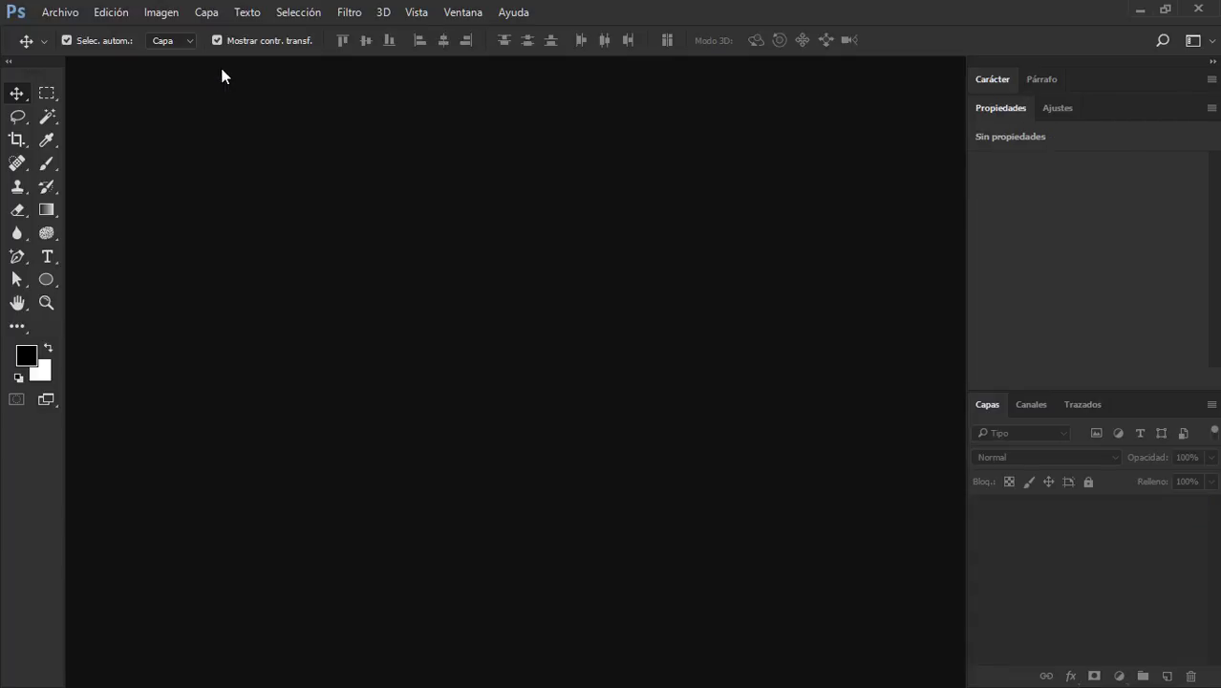
pyautogui.click(1136, 12)
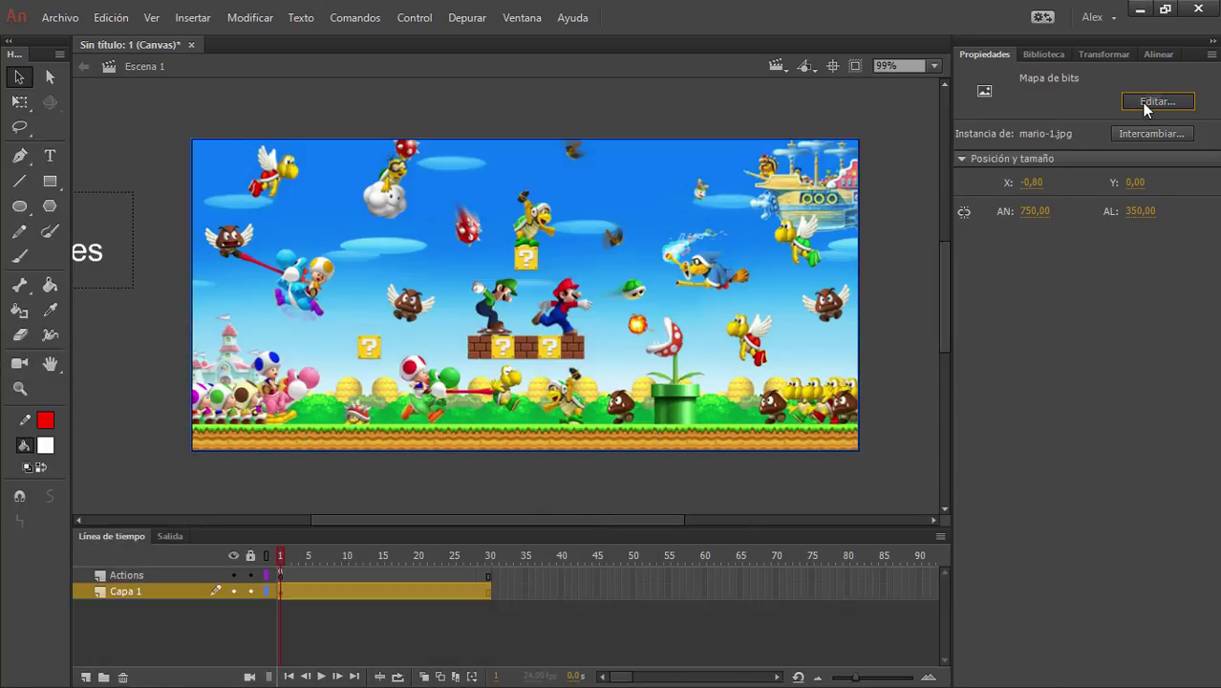
# Open the placed bitmap for editing in Photoshop again and paint a thick black brush stroke across the whole image.
pyautogui.click(1146, 101)
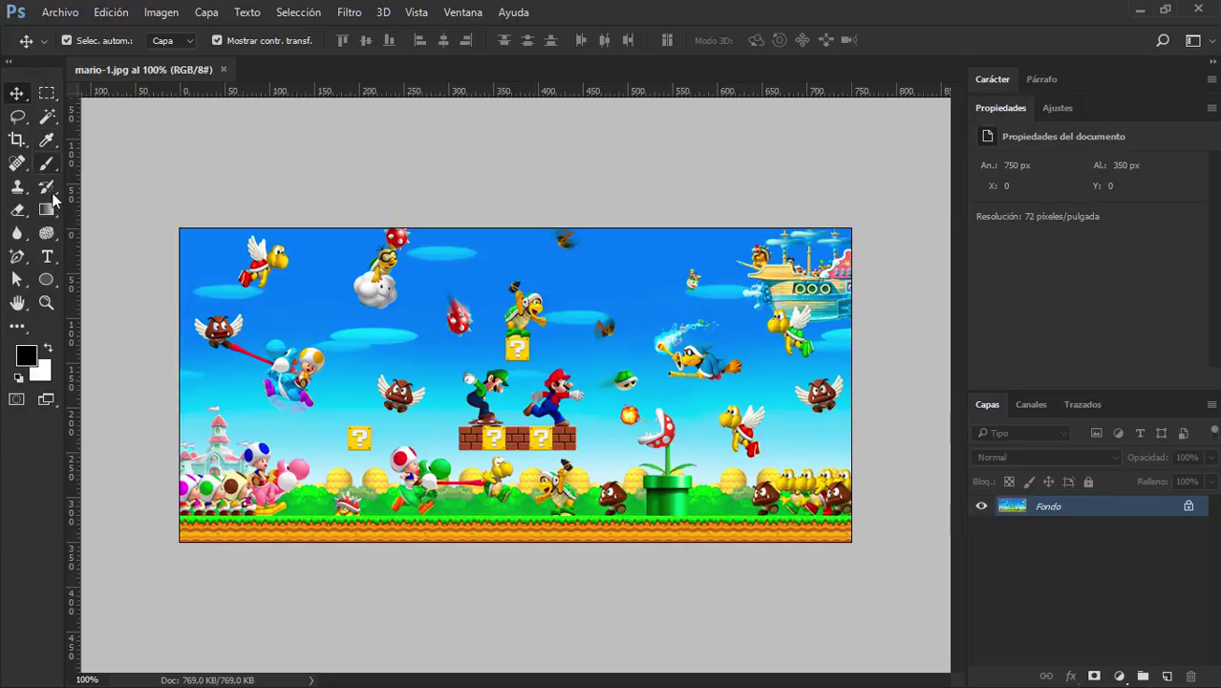
pyautogui.click(47, 165)
pyautogui.moveTo(172, 378)
pyautogui.mouseDown()
pyautogui.moveTo(196, 409)
pyautogui.moveTo(387, 373)
pyautogui.moveTo(526, 445)
pyautogui.moveTo(695, 486)
pyautogui.moveTo(822, 492)
pyautogui.mouseUp()
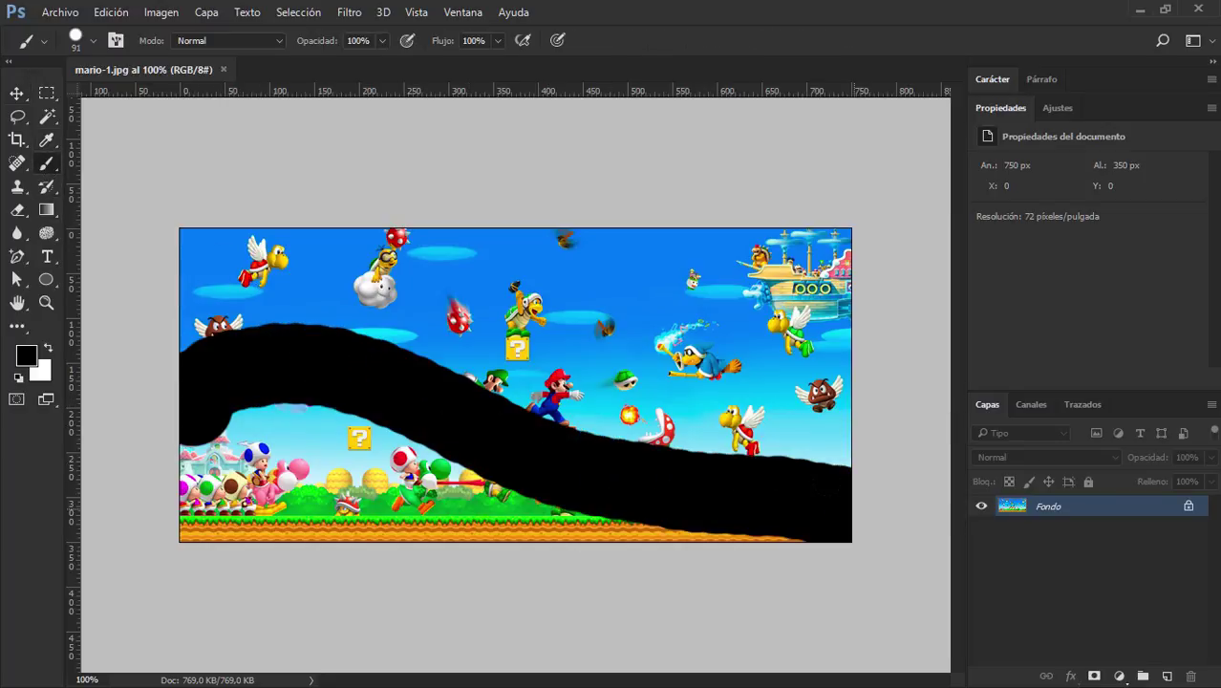
# Close mario-1.jpg, saving the painted change as JPEG at quality 12 (Máxima), and return to Animate.
pyautogui.click(230, 68)
pyautogui.click(588, 278)
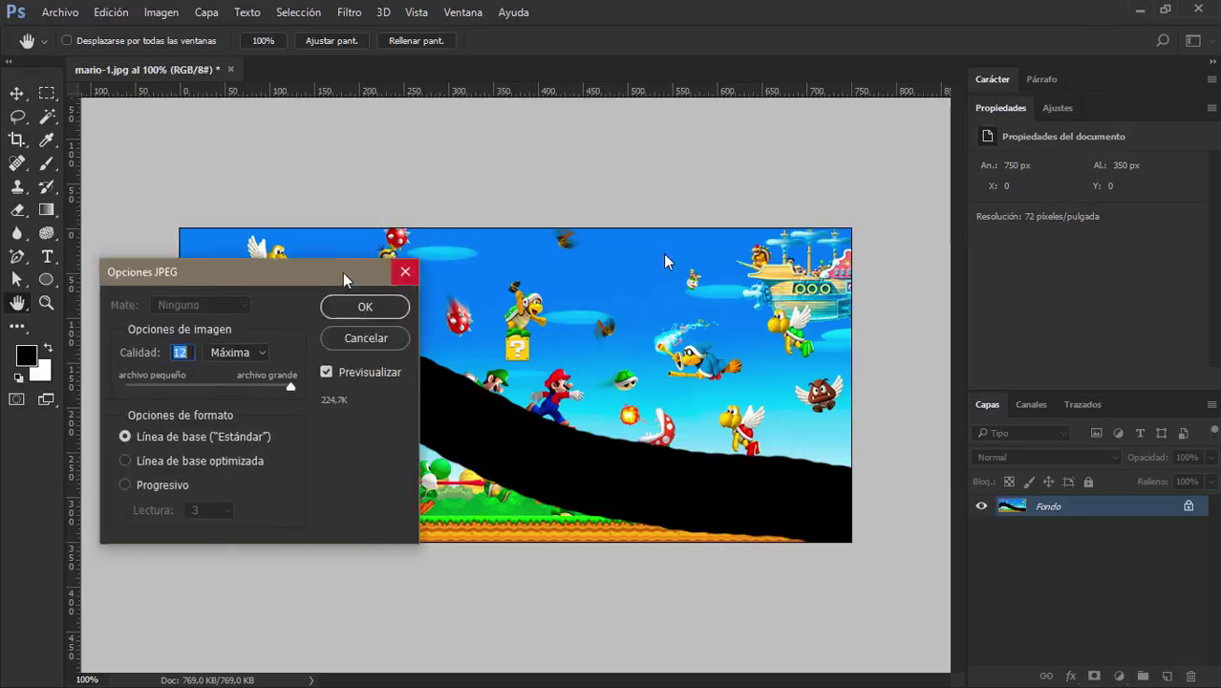
pyautogui.click(757, 209)
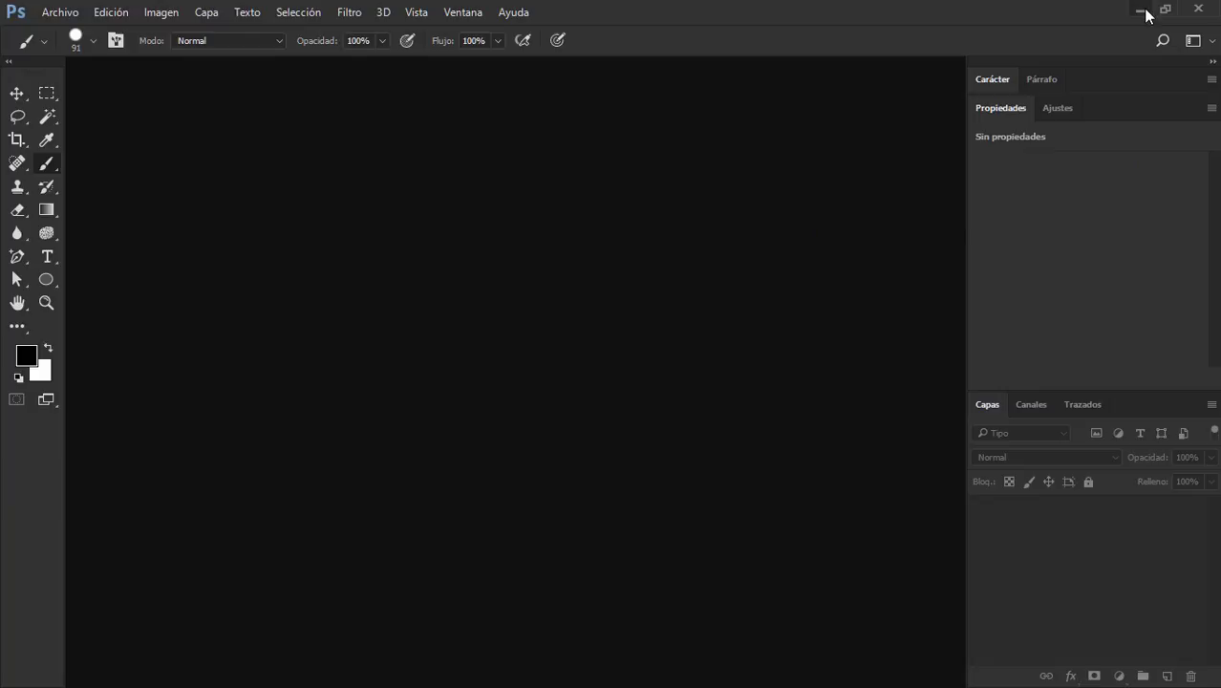
pyautogui.click(1145, 12)
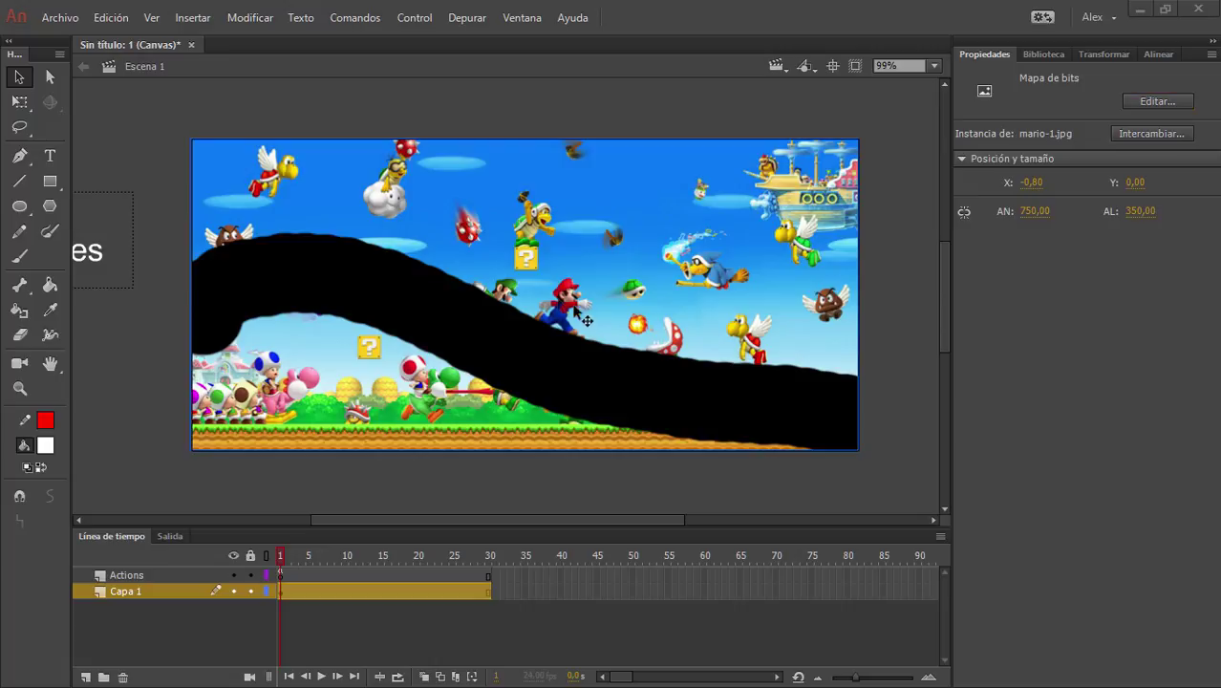
# Move the updated bitmap to about X 64, Y 51, and undo back to an empty stage.
pyautogui.moveTo(491, 202); pyautogui.dragTo(550, 228)
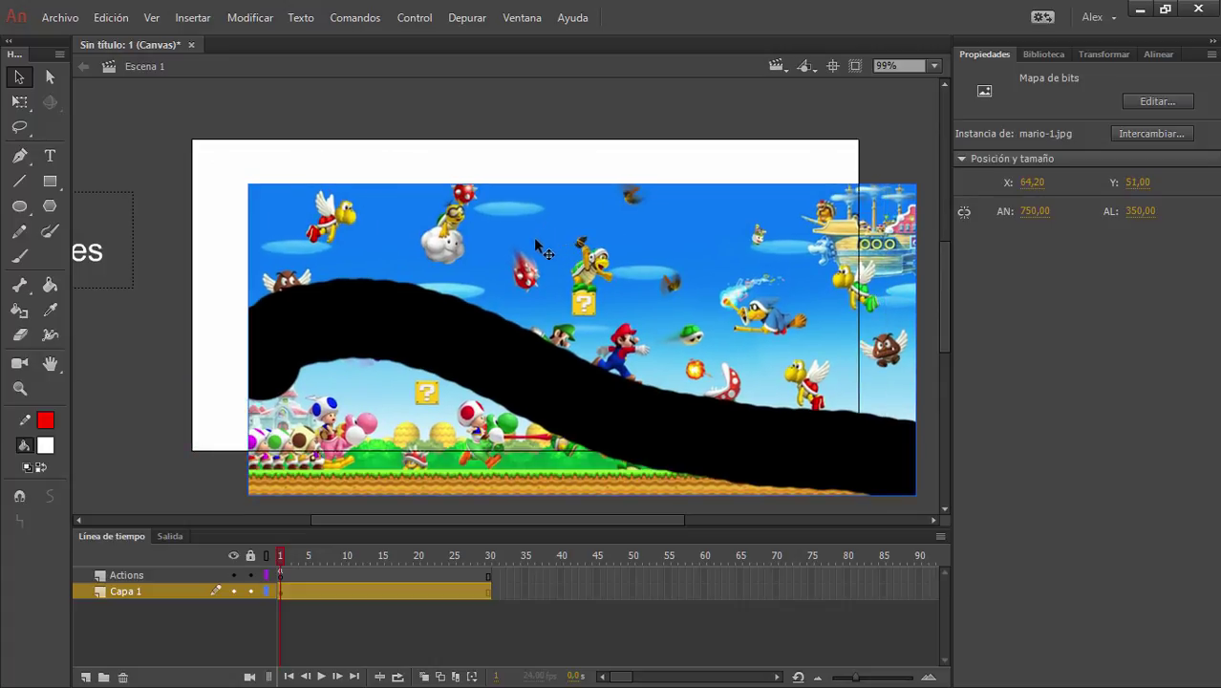
pyautogui.hotkey('ctrl', 'z')
pyautogui.hotkey('ctrl', 'z')
pyautogui.hotkey('ctrl', 'z')
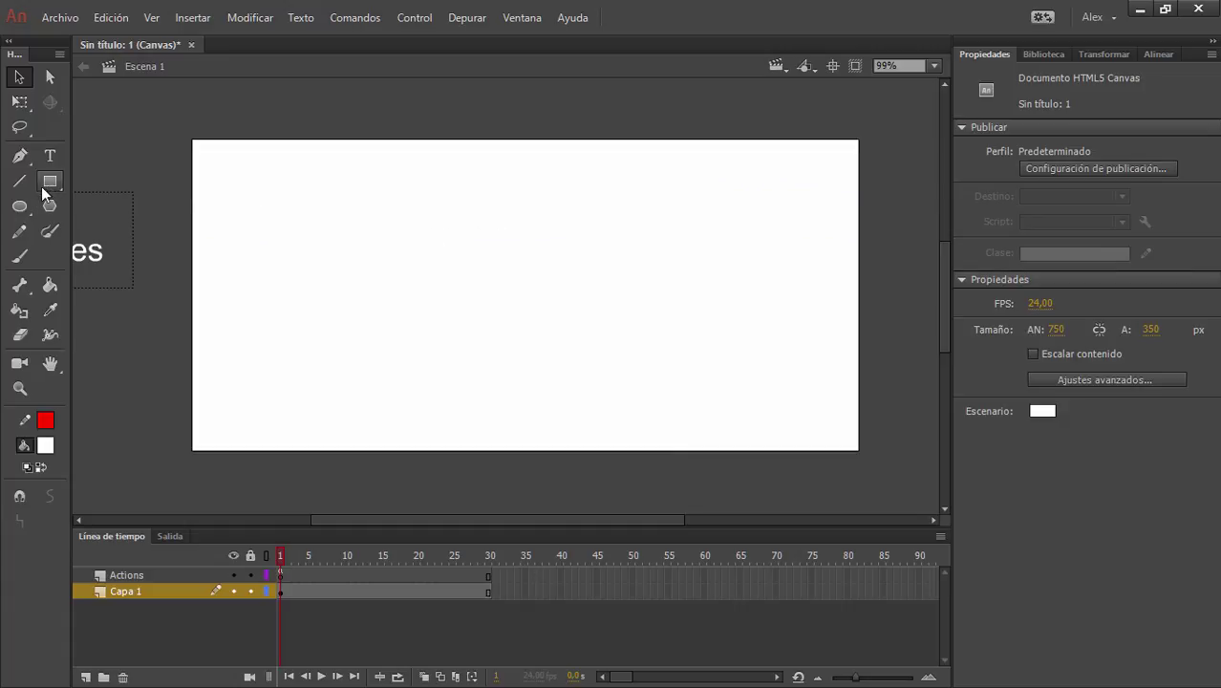
# Draw an oval with a thick red outline and white fill, about 156 × 148 px, and switch to the Selection tool.
pyautogui.click(19, 206)
pyautogui.moveTo(349, 190); pyautogui.dragTo(496, 330)
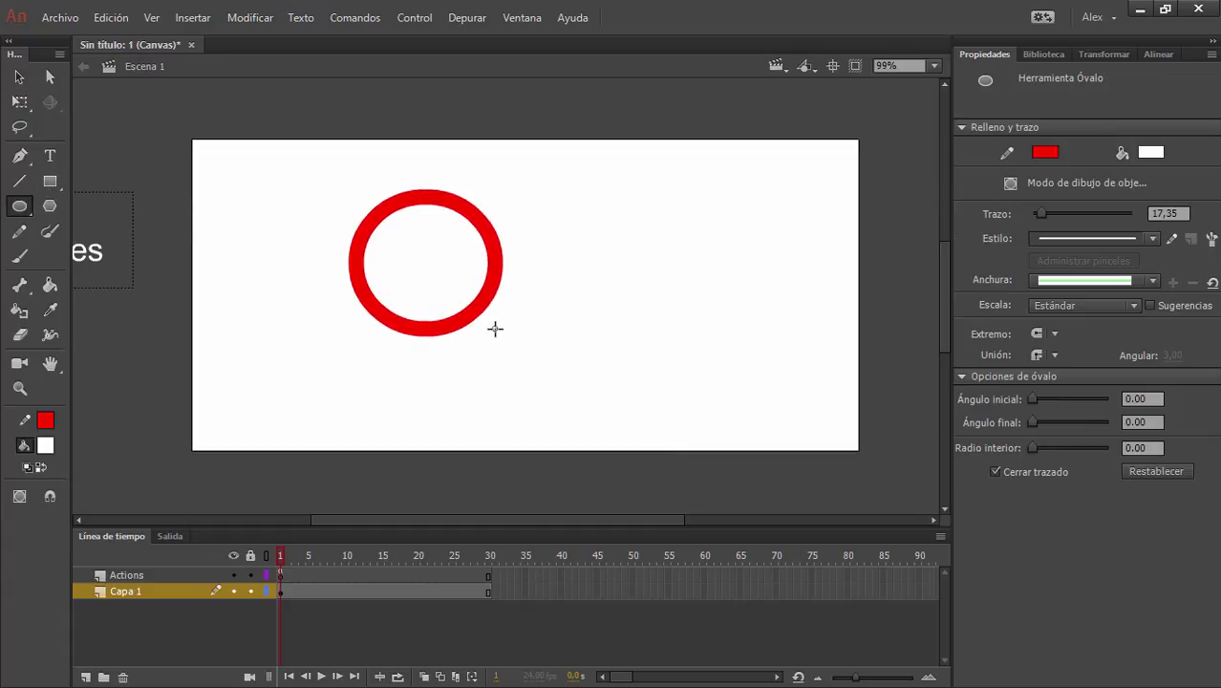
pyautogui.click(19, 76)
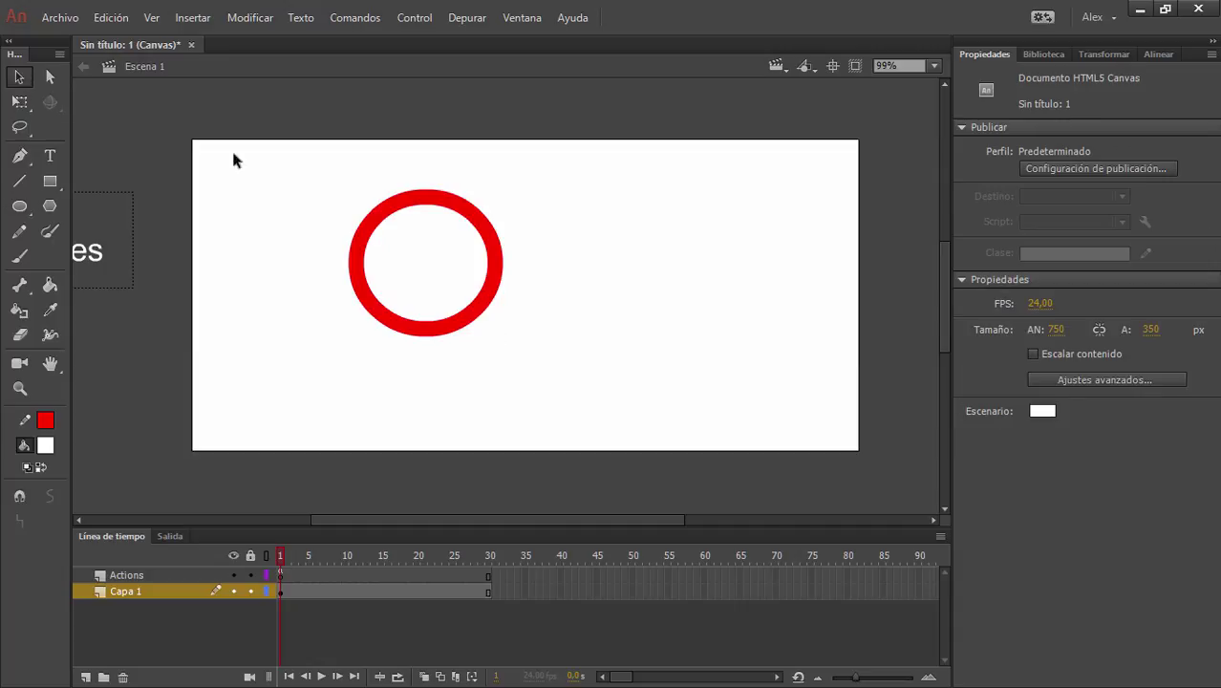
# Try to alter the upper edge of the oval, and undo the changes.
pyautogui.click(457, 206)
pyautogui.click(469, 253)
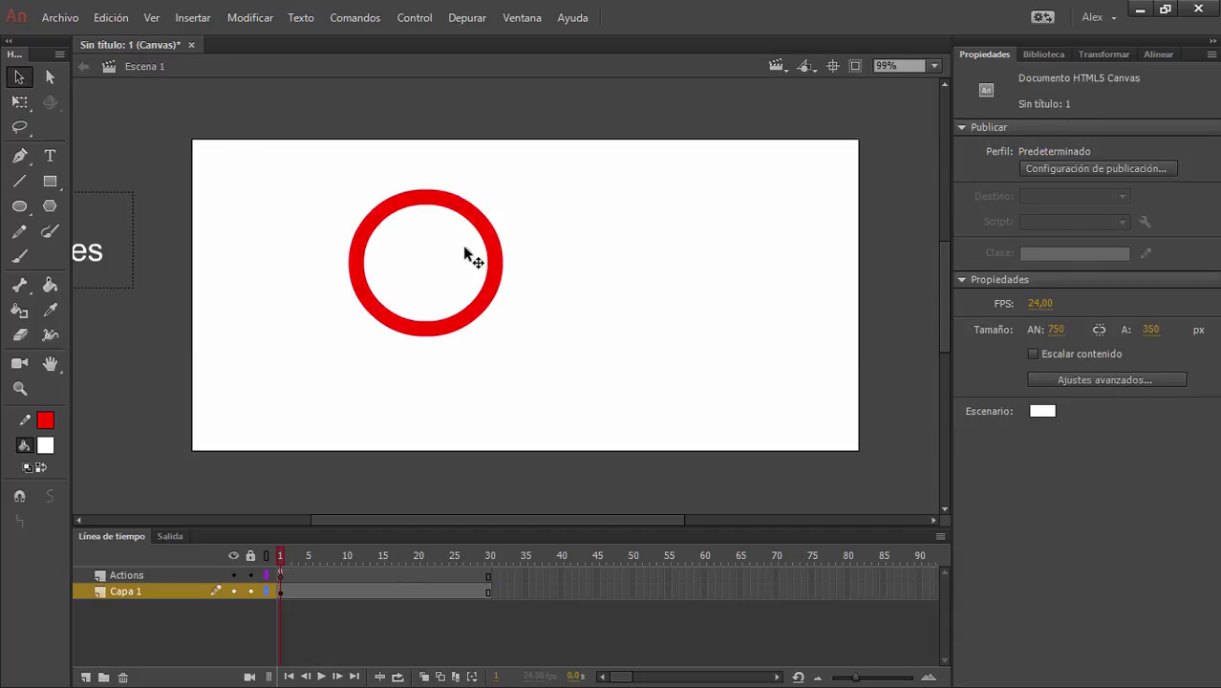
pyautogui.moveTo(442, 205)
pyautogui.mouseDown()
pyautogui.moveTo(382, 220)
pyautogui.moveTo(417, 182)
pyautogui.moveTo(414, 207)
pyautogui.mouseUp()
pyautogui.hotkey('ctrl', 'z')
pyautogui.hotkey('ctrl', 'z')
pyautogui.hotkey('ctrl', 'z')
pyautogui.hotkey('ctrl', 'z')
# Move only the oval's red outline away from its fill to about X 218, Y 90, and deselect it.
pyautogui.click(499, 265)
pyautogui.moveTo(500, 265); pyautogui.dragTo(530, 287)
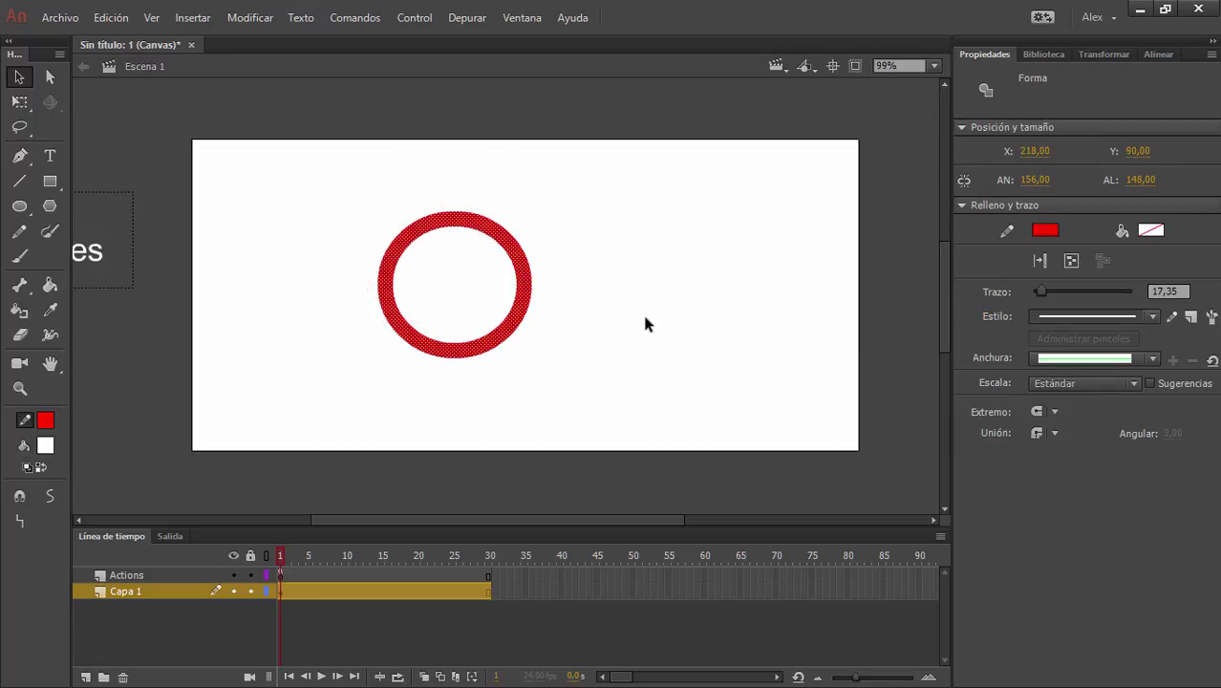
pyautogui.click(642, 321)
# Select both oval parts to reveal the separate fill, and delete the white fill inside the red outline.
pyautogui.moveTo(331, 194); pyautogui.dragTo(580, 380)
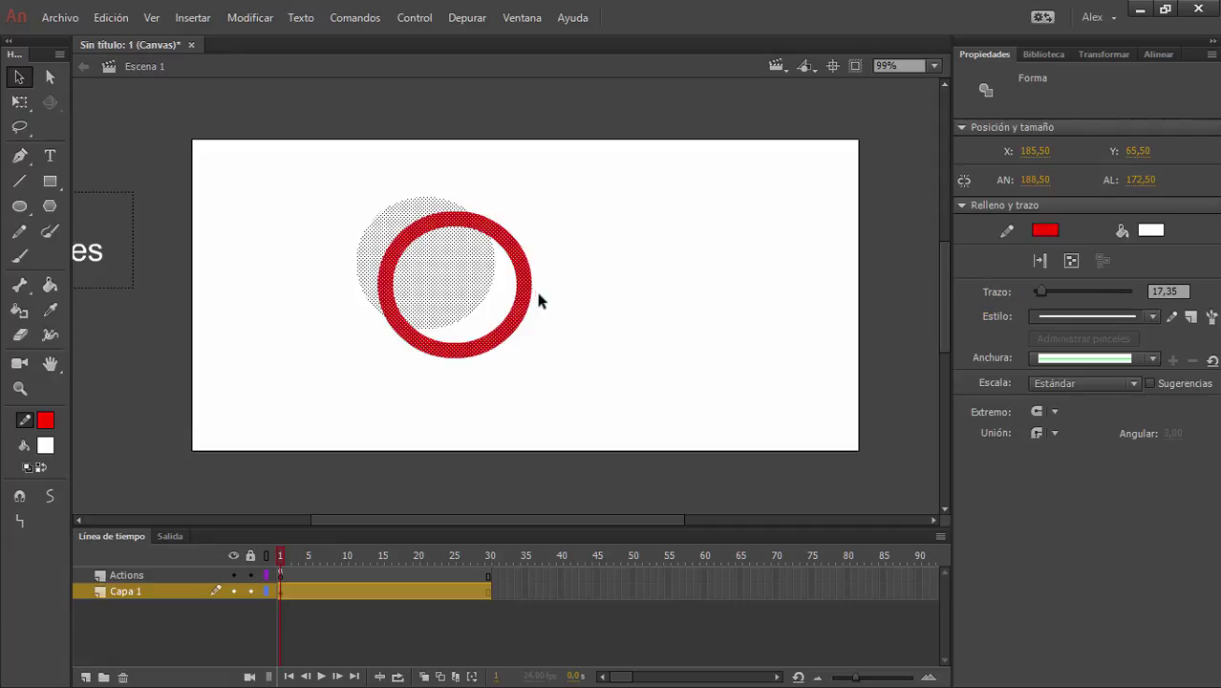
pyautogui.click(594, 306)
pyautogui.click(463, 280)
pyautogui.press('Delete')
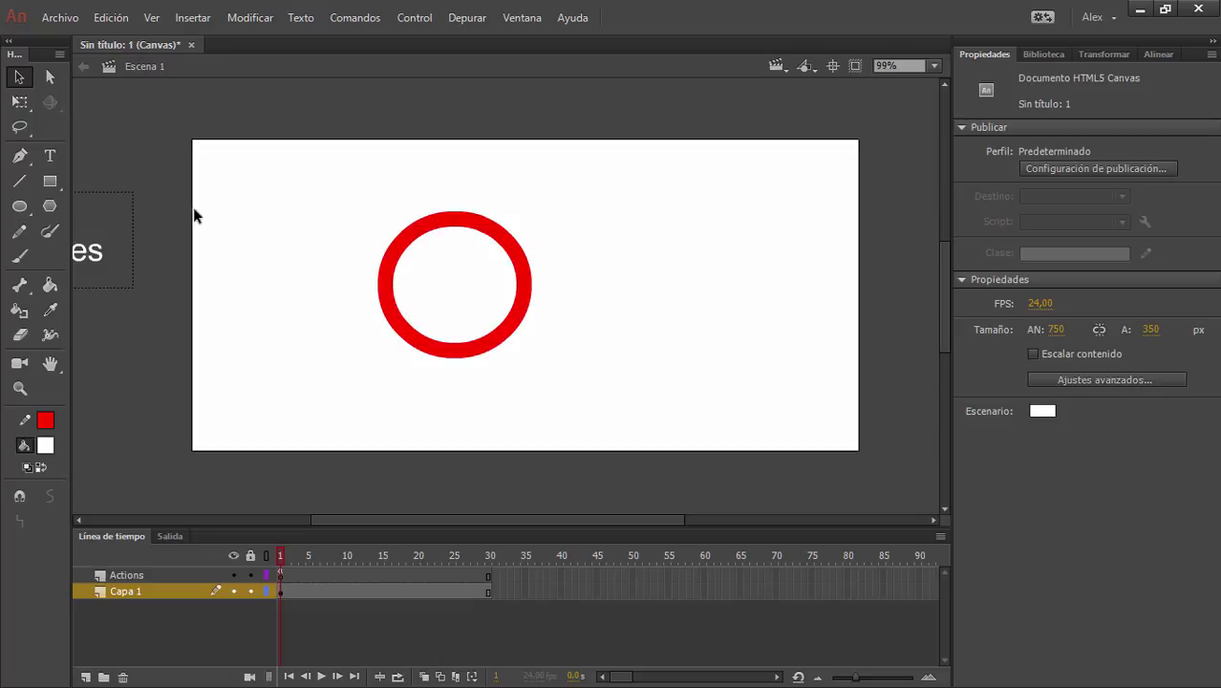
# Show the anchor points of the red ring and the leftover white fill with the Subselection tool, and return to the Selection tool.
pyautogui.press('a')
pyautogui.moveTo(327, 172); pyautogui.dragTo(649, 390)
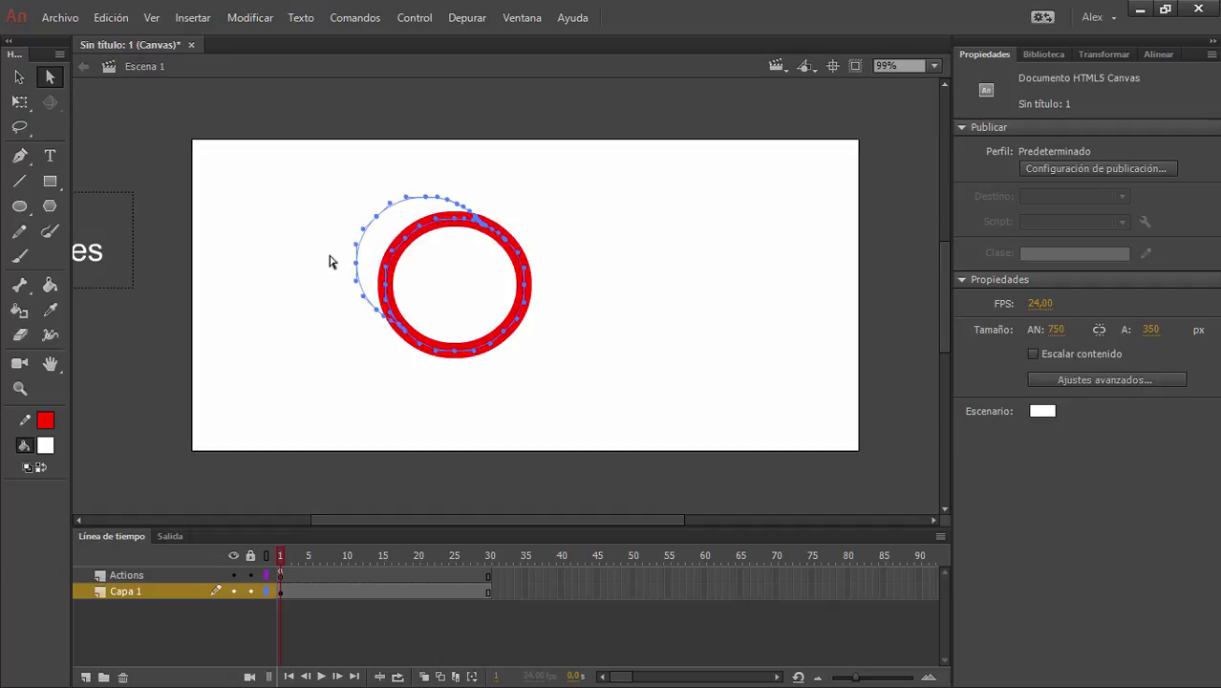
pyautogui.click(282, 200)
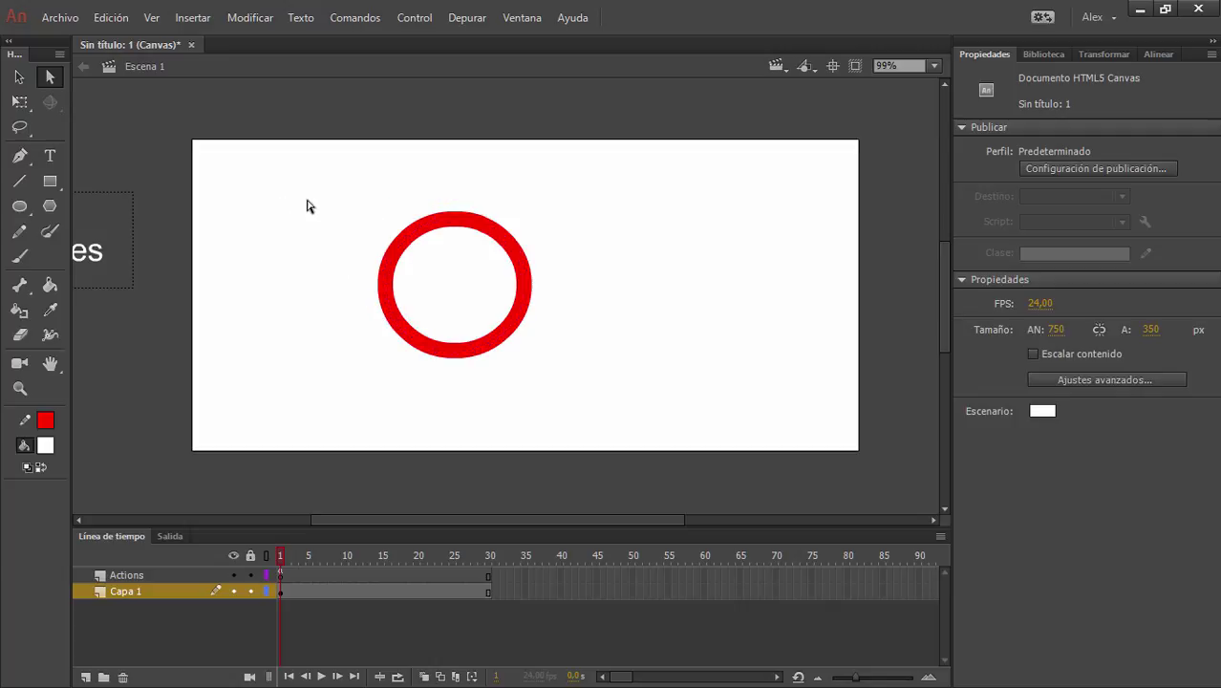
pyautogui.moveTo(335, 184); pyautogui.dragTo(581, 370)
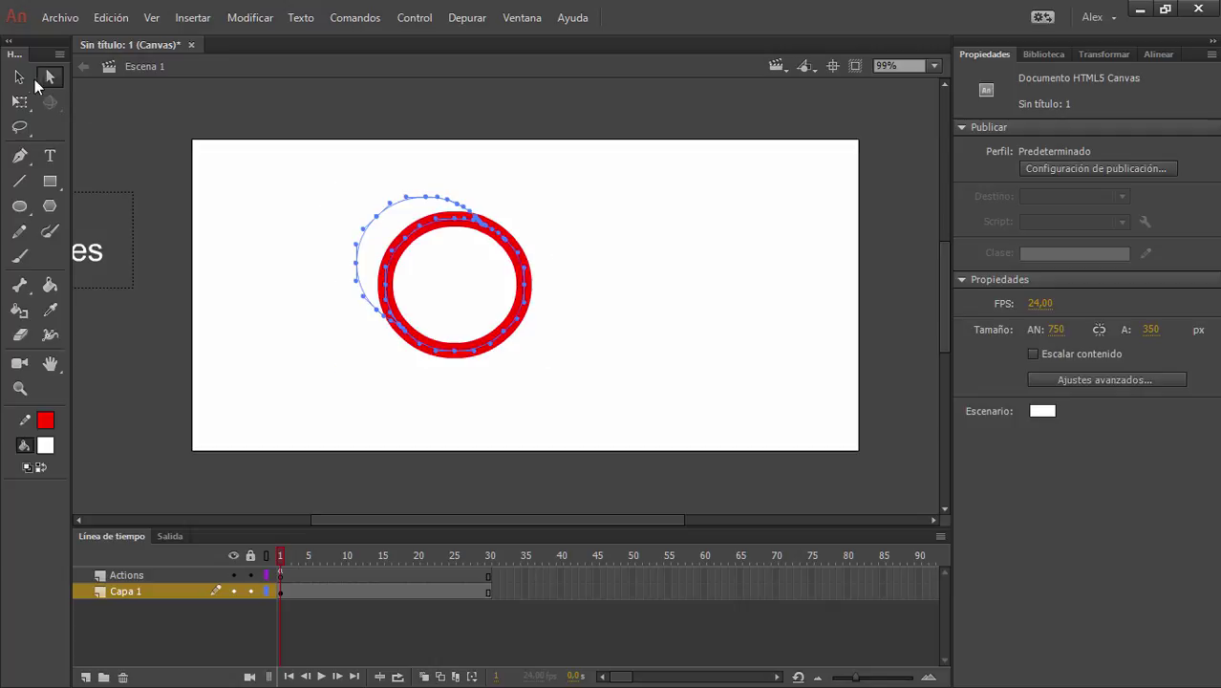
pyautogui.click(20, 77)
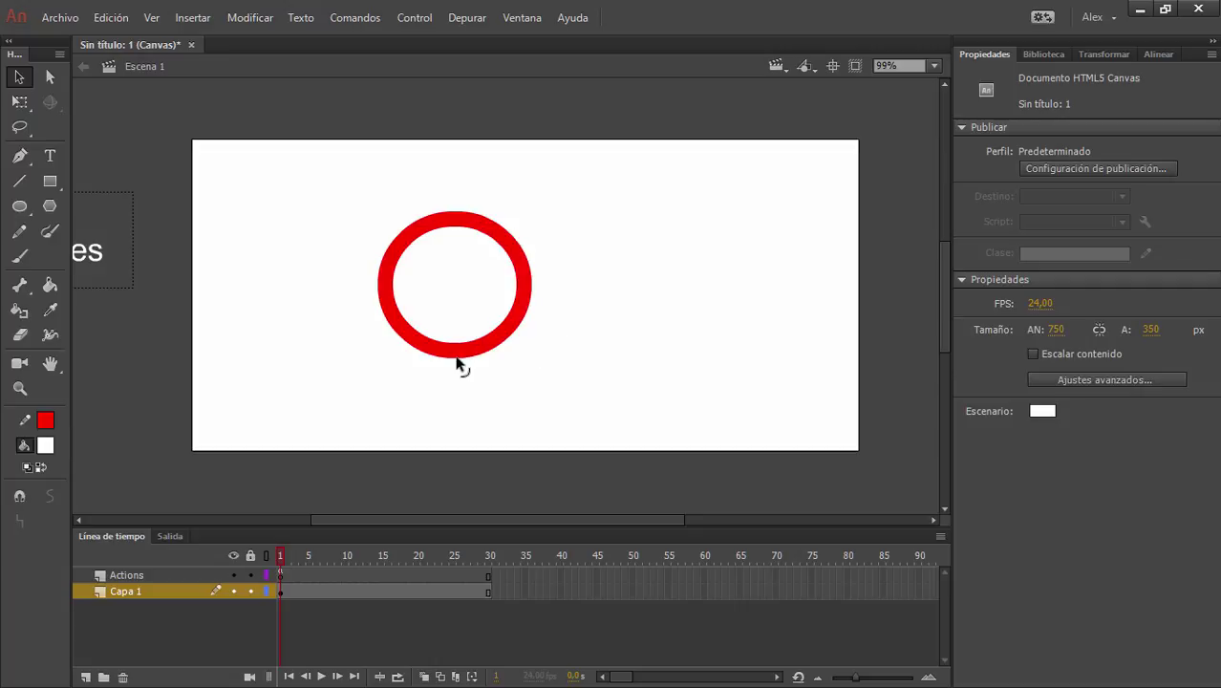
# Try to delete the leftover white fill together with the adjoining arc of the red outline, and undo the deletion.
pyautogui.moveTo(342, 193)
pyautogui.mouseDown()
pyautogui.moveTo(556, 373)
pyautogui.moveTo(576, 405)
pyautogui.mouseUp()
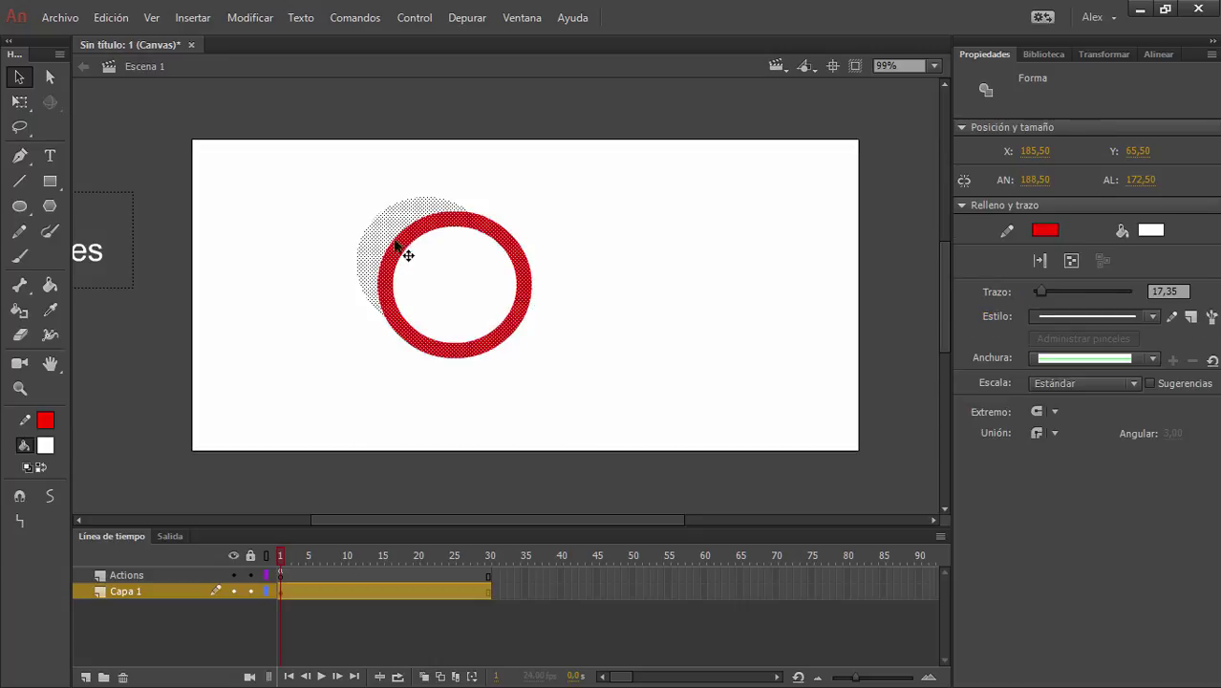
pyautogui.click(323, 310)
pyautogui.click(382, 240)
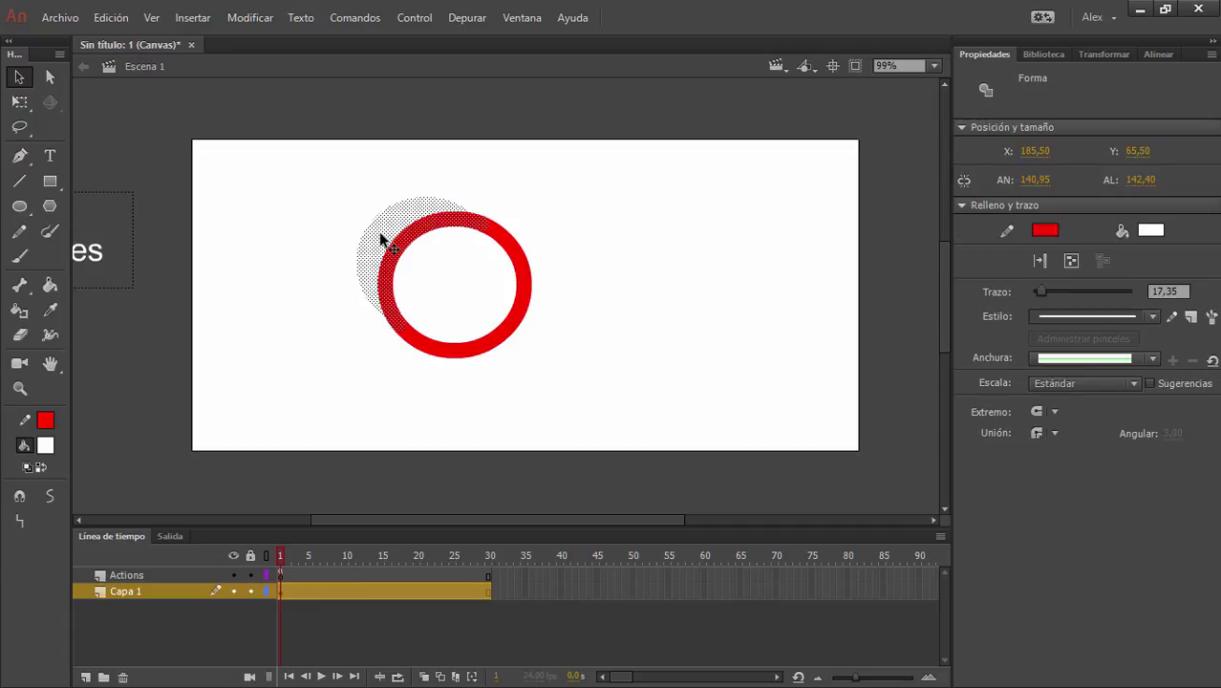
pyautogui.press('Delete')
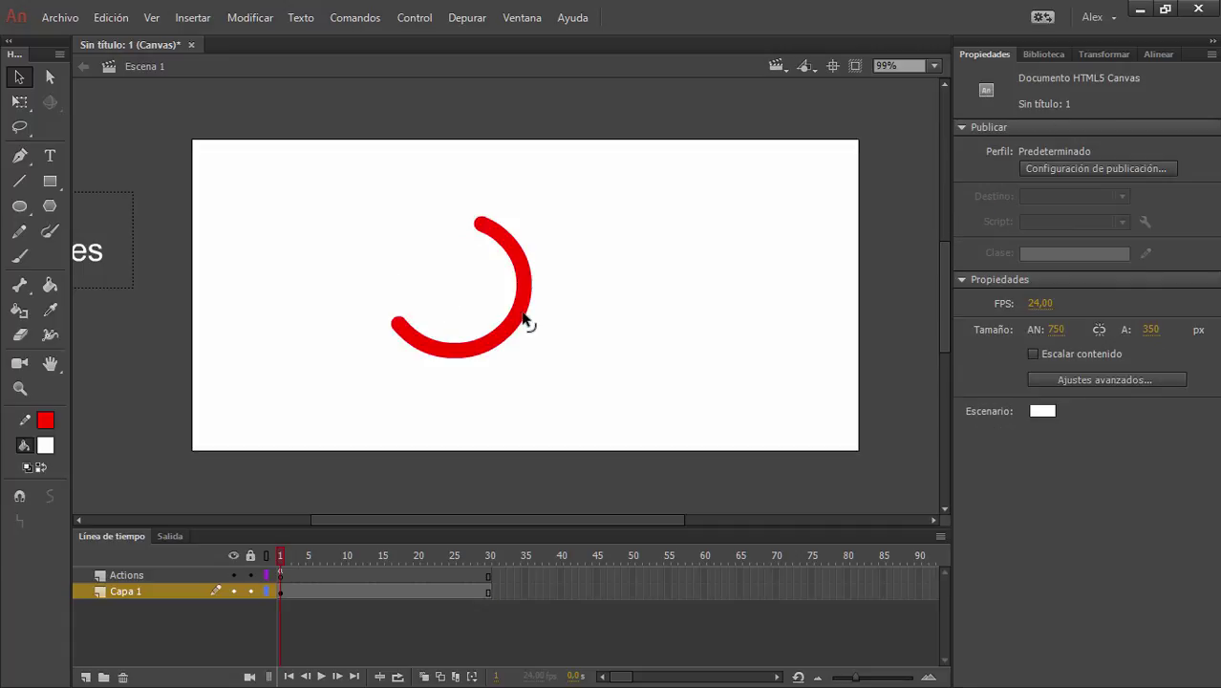
pyautogui.hotkey('ctrl', 'z')
# Delete only the leftover white fill outside the ring, move the red outline to X 27, Y 20, and deselect it.
pyautogui.click(568, 342)
pyautogui.click(400, 239)
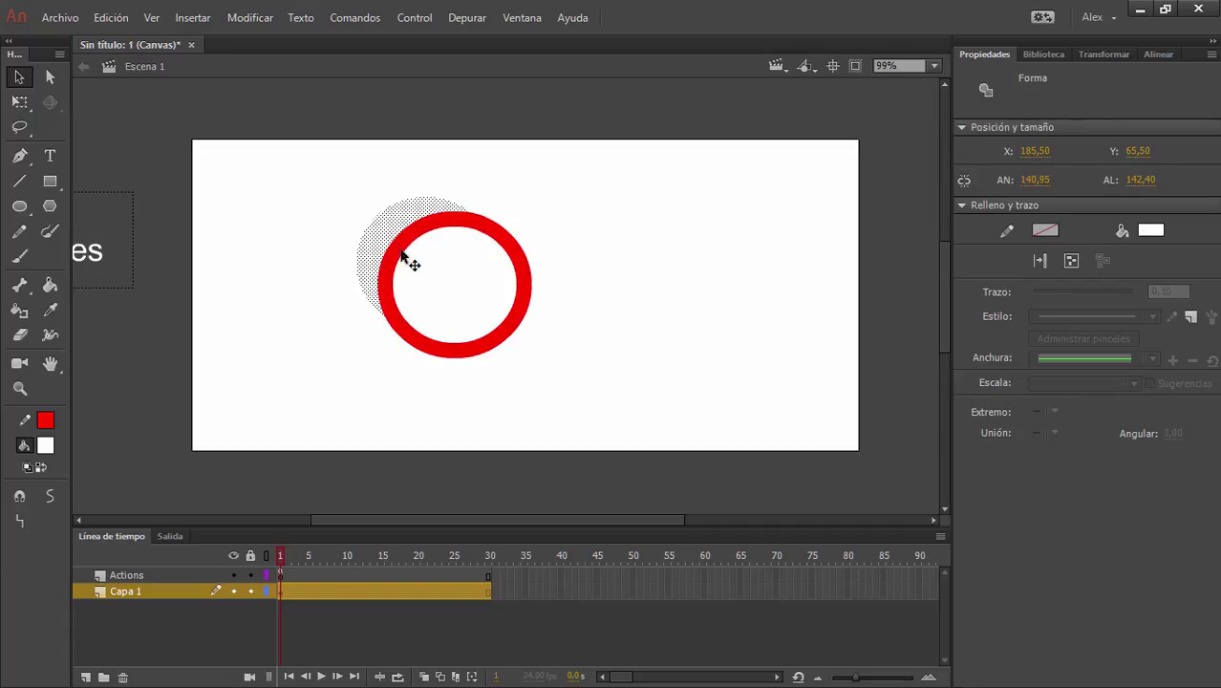
pyautogui.click(547, 317)
pyautogui.click(518, 262)
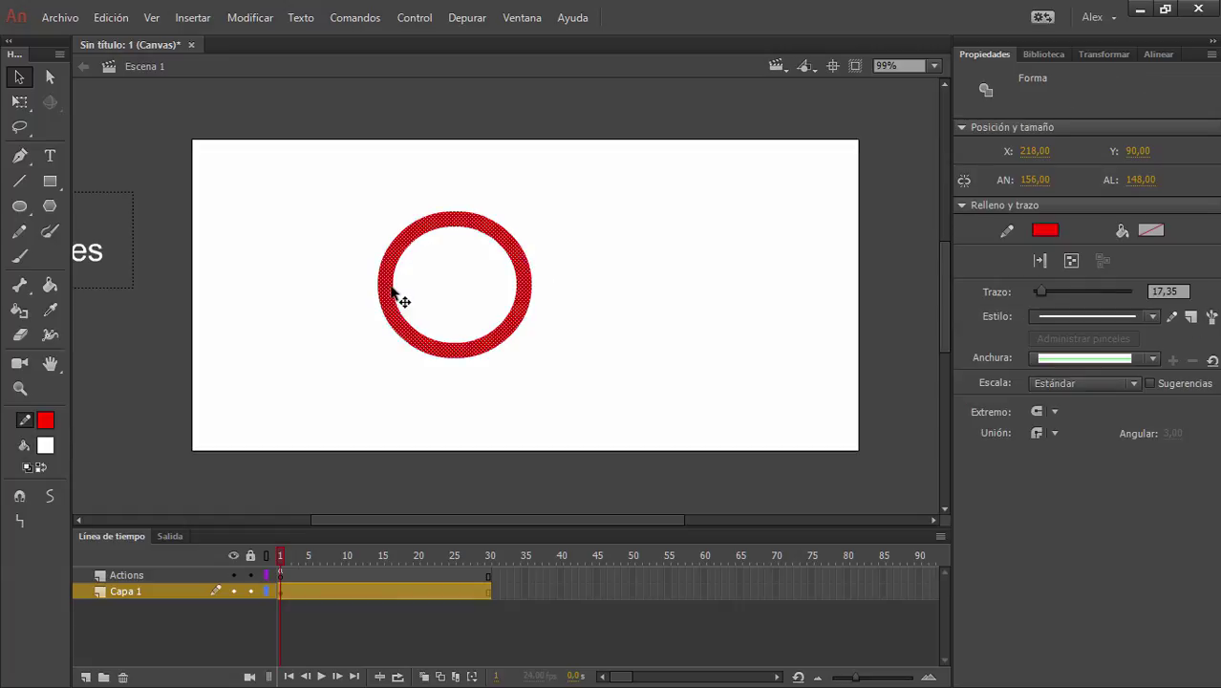
pyautogui.moveTo(392, 287); pyautogui.dragTo(218, 230)
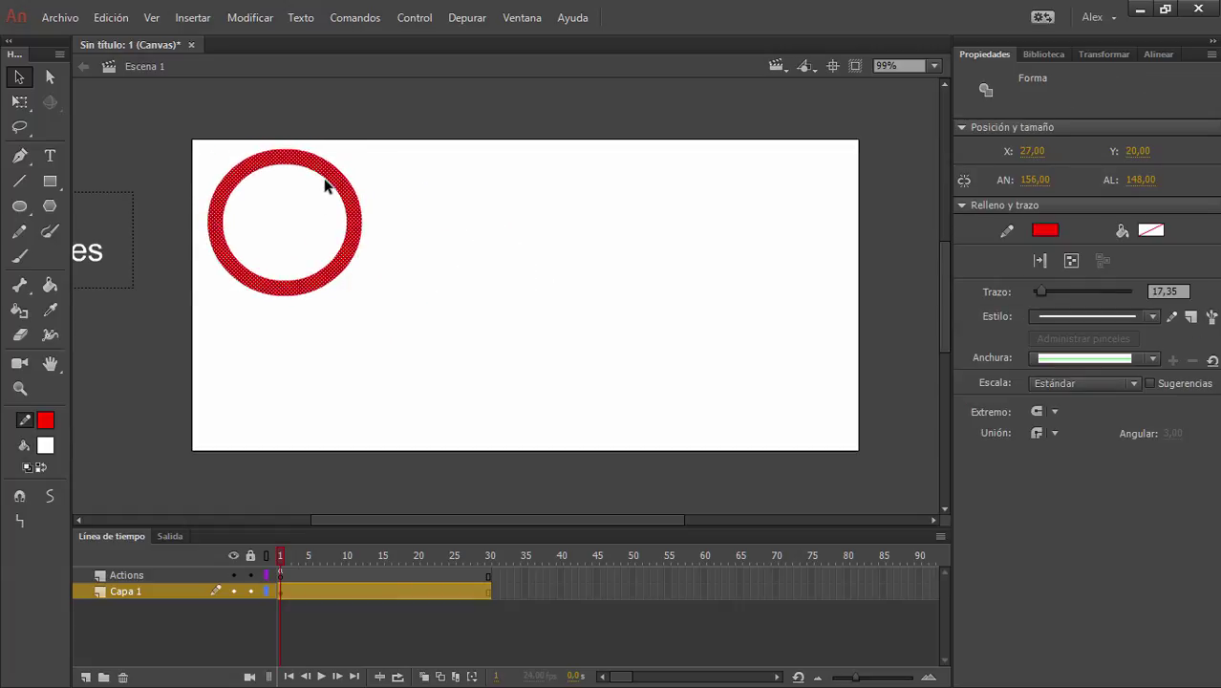
pyautogui.click(406, 262)
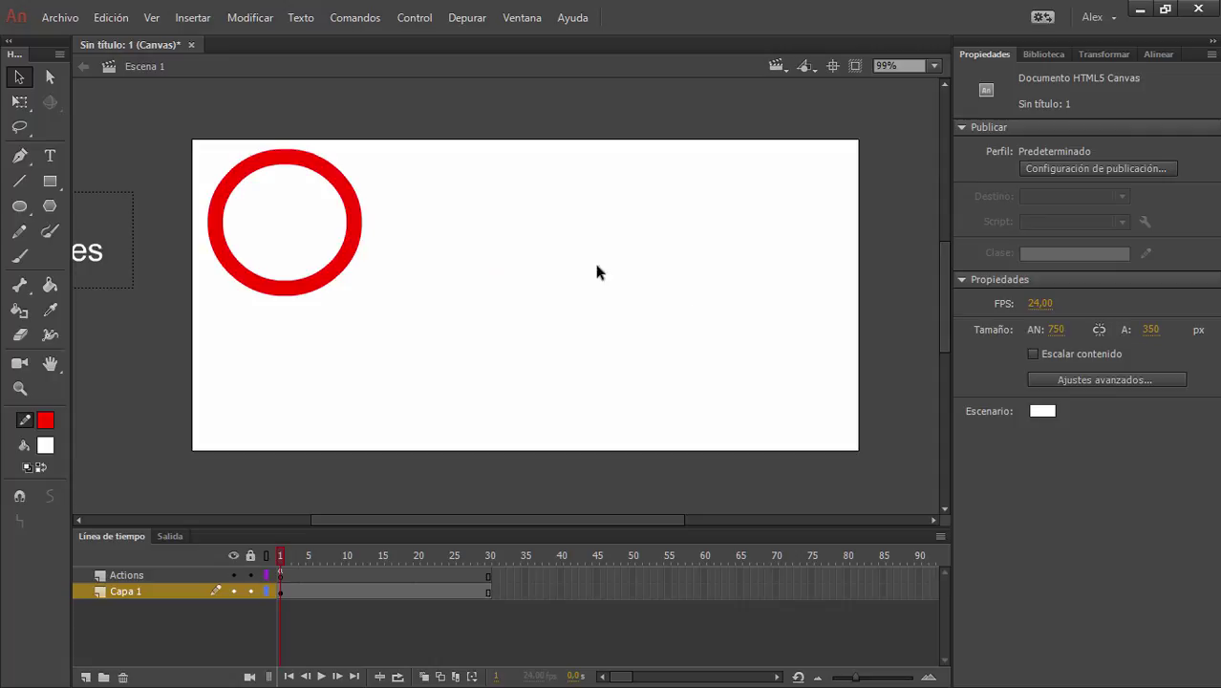
# Convert the red ring into a bitmap.
pyautogui.click(352, 202)
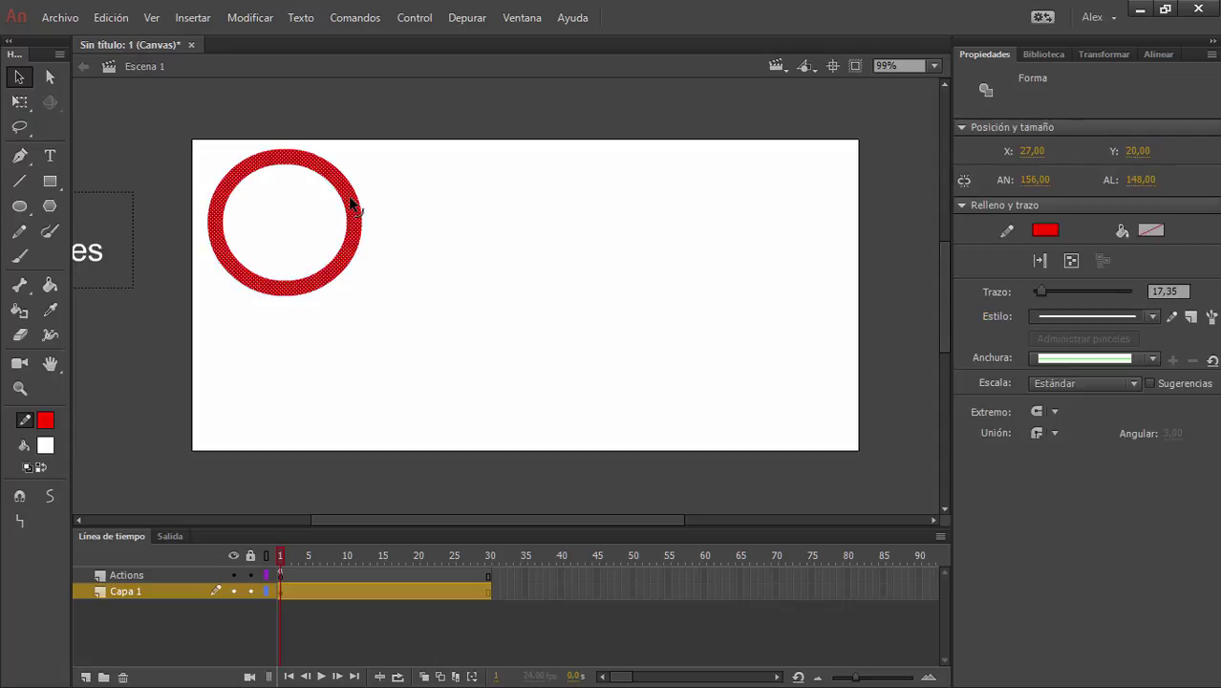
pyautogui.click(250, 17)
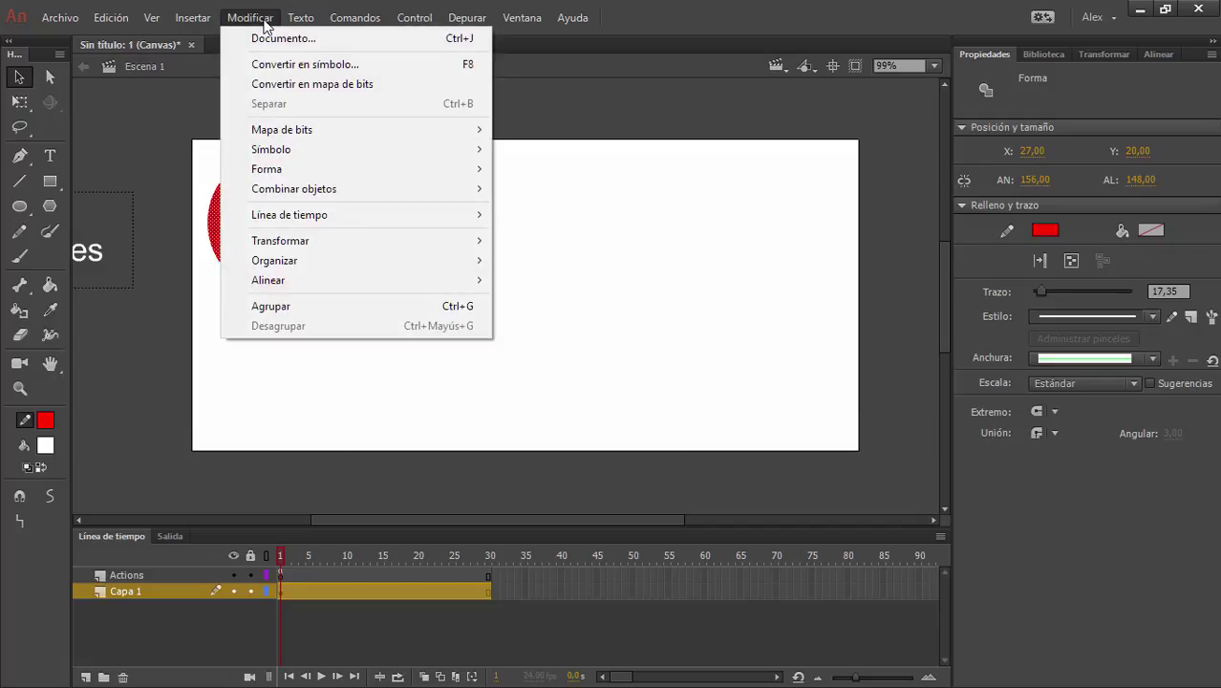
pyautogui.click(326, 86)
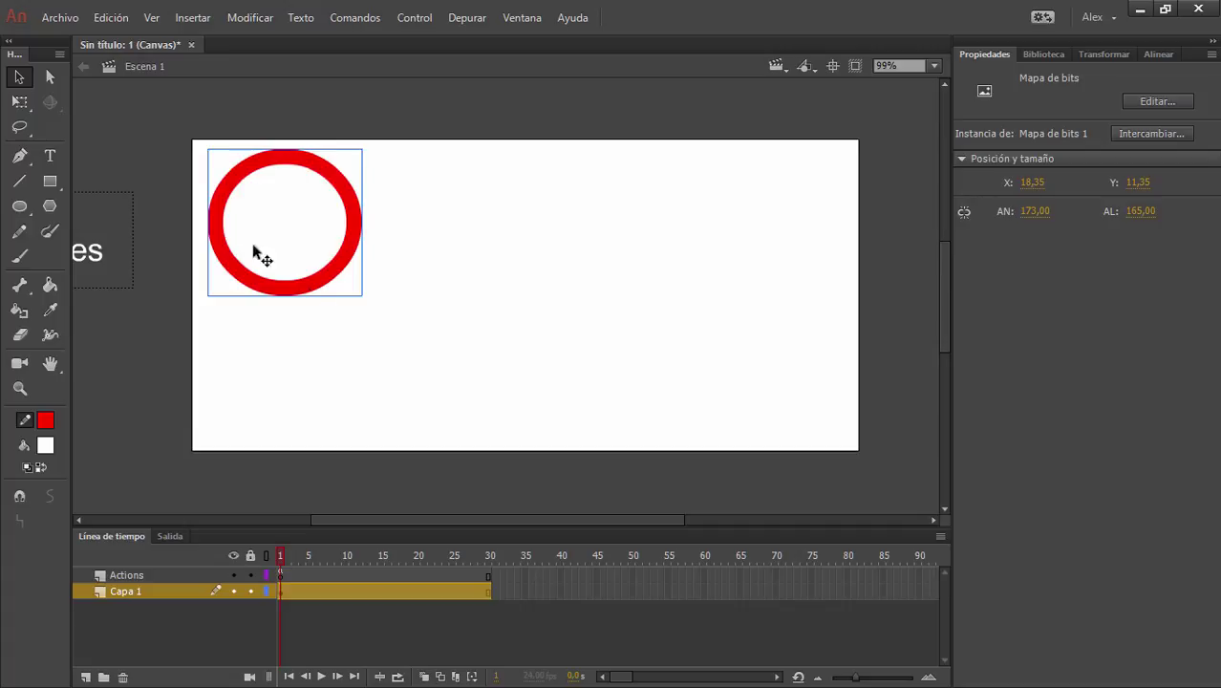
pyautogui.click(434, 308)
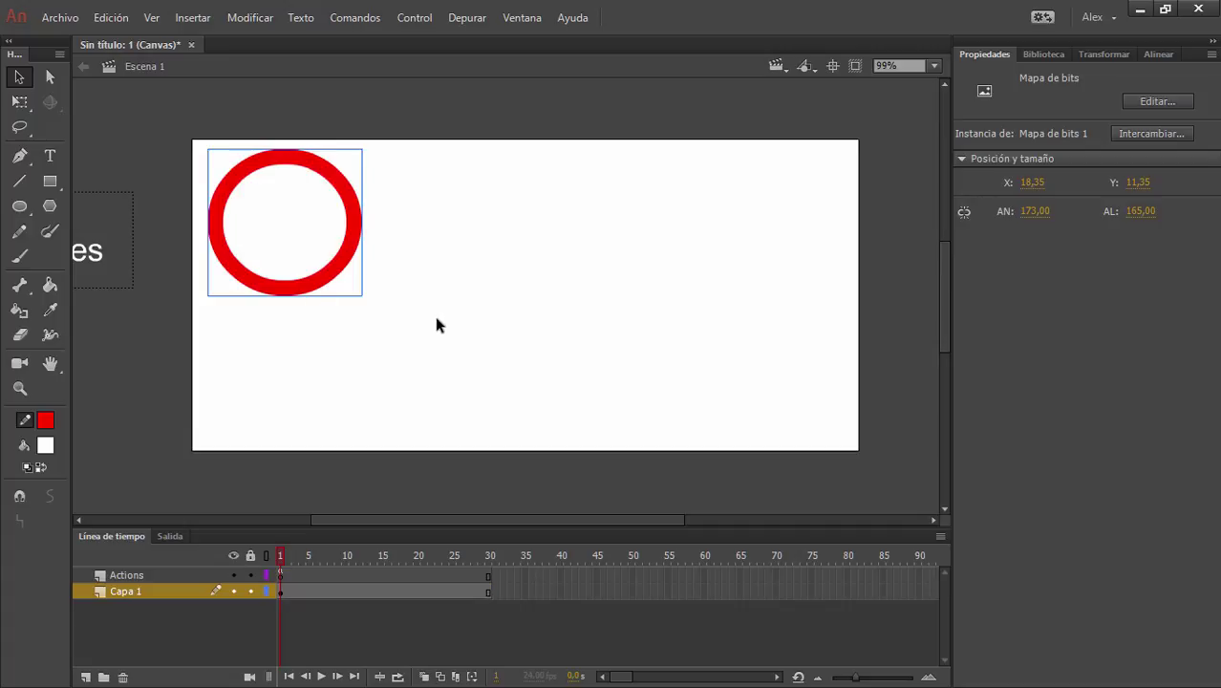
# Delete the bitmap version of the ring from the stage.
pyautogui.click(220, 198)
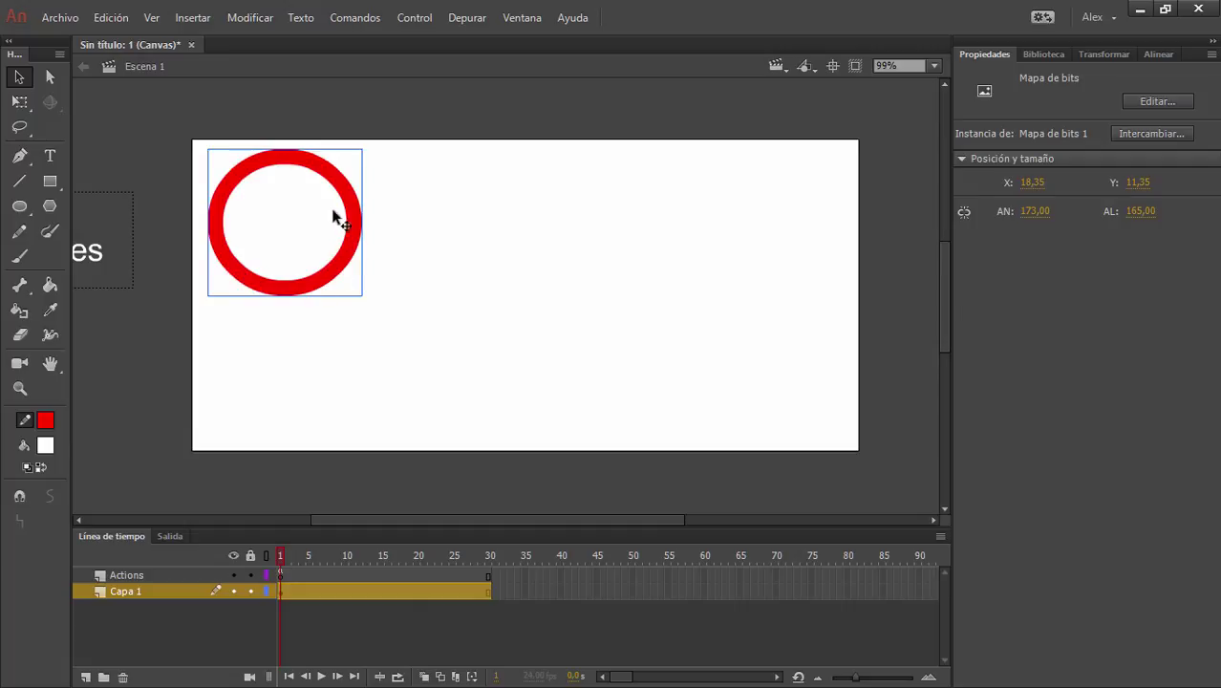
pyautogui.click(441, 225)
pyautogui.click(358, 220)
pyautogui.press('Delete')
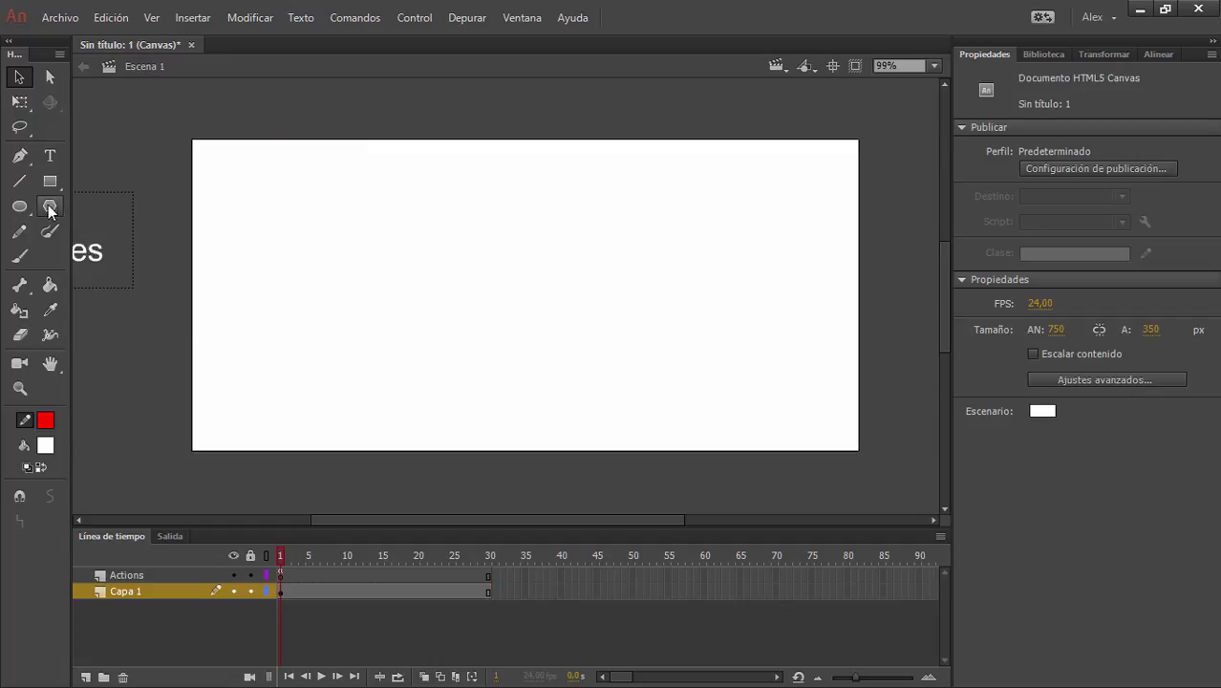
# Create a wide oval with a thick red outline and white fill on the stage, and show its anchor points with the Subselection tool.
pyautogui.click(19, 206)
pyautogui.moveTo(403, 248)
pyautogui.mouseDown()
pyautogui.moveTo(579, 387)
pyautogui.moveTo(591, 417)
pyautogui.moveTo(752, 362)
pyautogui.moveTo(760, 371)
pyautogui.mouseUp()
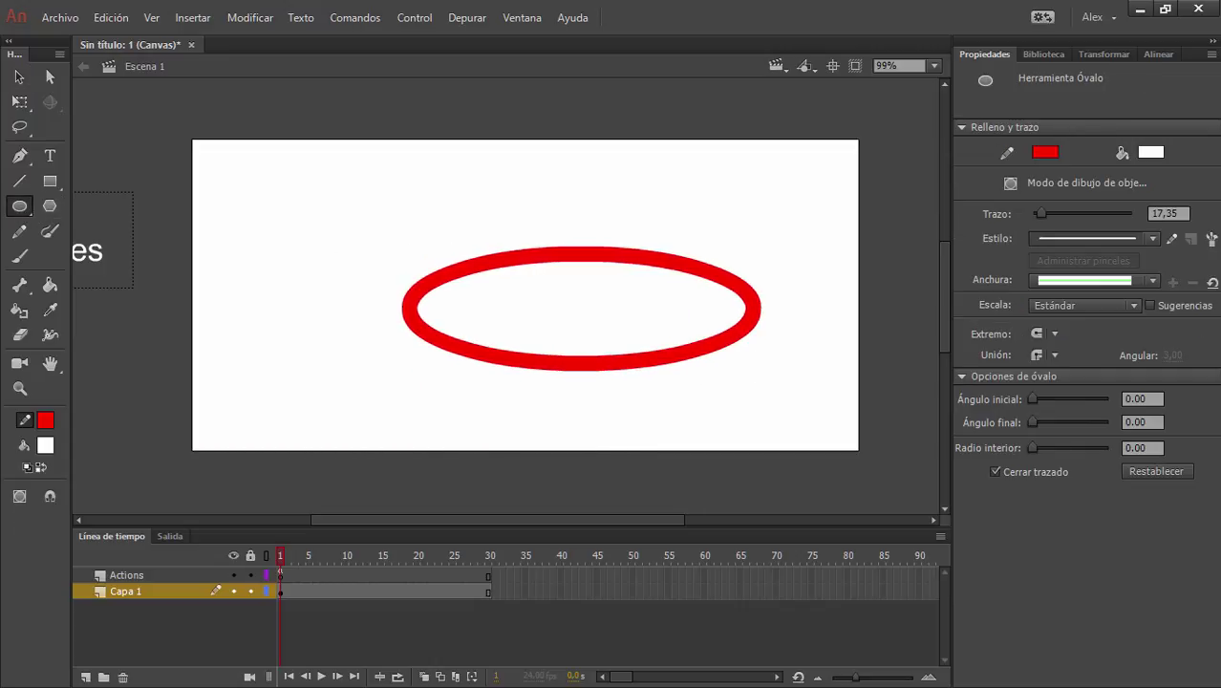
pyautogui.press('a')
pyautogui.moveTo(285, 173); pyautogui.dragTo(801, 426)
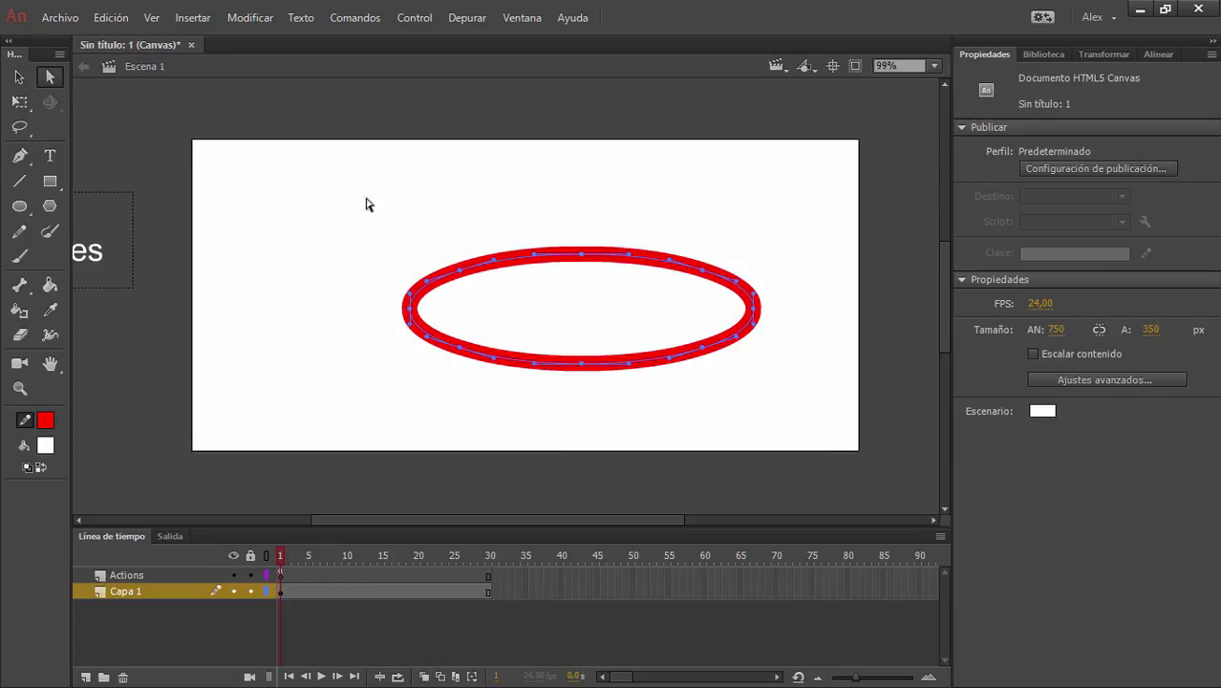
# Reshape the oval's lower-left edge into a wavy contour with its anchor points, and move the shape to about X 125, Y 72.
pyautogui.click(411, 329)
pyautogui.moveTo(375, 367)
pyautogui.mouseDown()
pyautogui.moveTo(372, 388)
pyautogui.moveTo(414, 405)
pyautogui.moveTo(397, 386)
pyautogui.mouseUp()
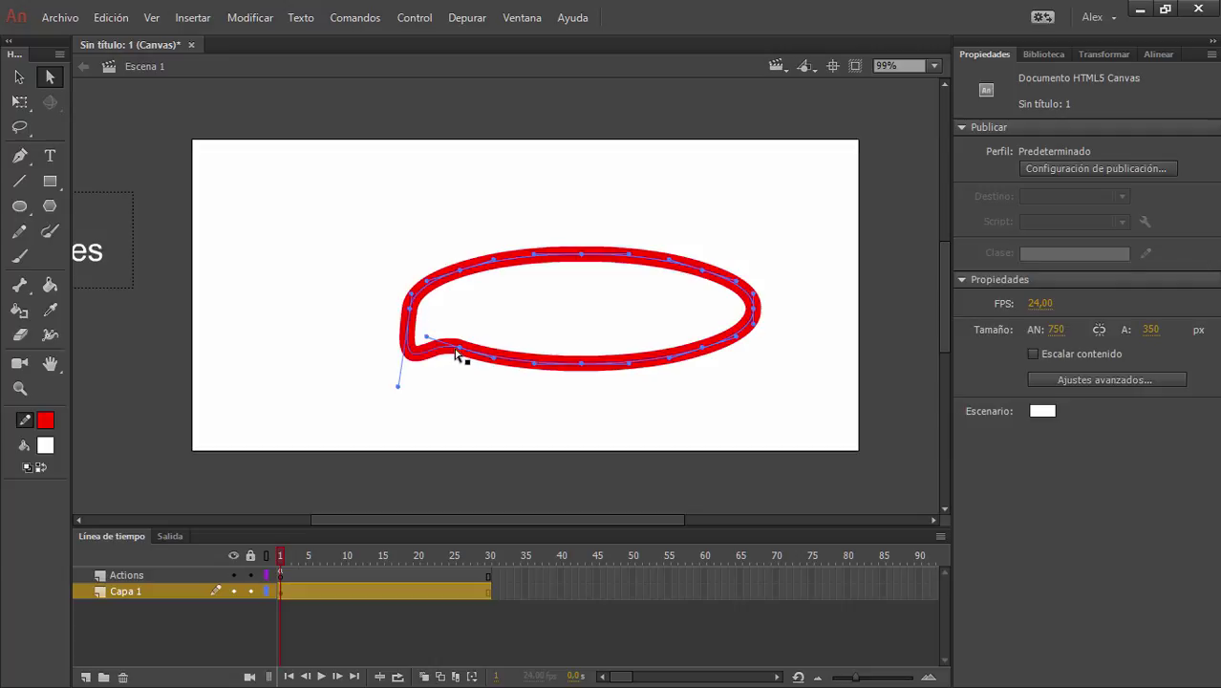
pyautogui.moveTo(462, 354)
pyautogui.mouseDown()
pyautogui.moveTo(464, 390)
pyautogui.moveTo(420, 325)
pyautogui.moveTo(355, 301)
pyautogui.moveTo(384, 349)
pyautogui.moveTo(362, 356)
pyautogui.mouseUp()
pyautogui.click(479, 387)
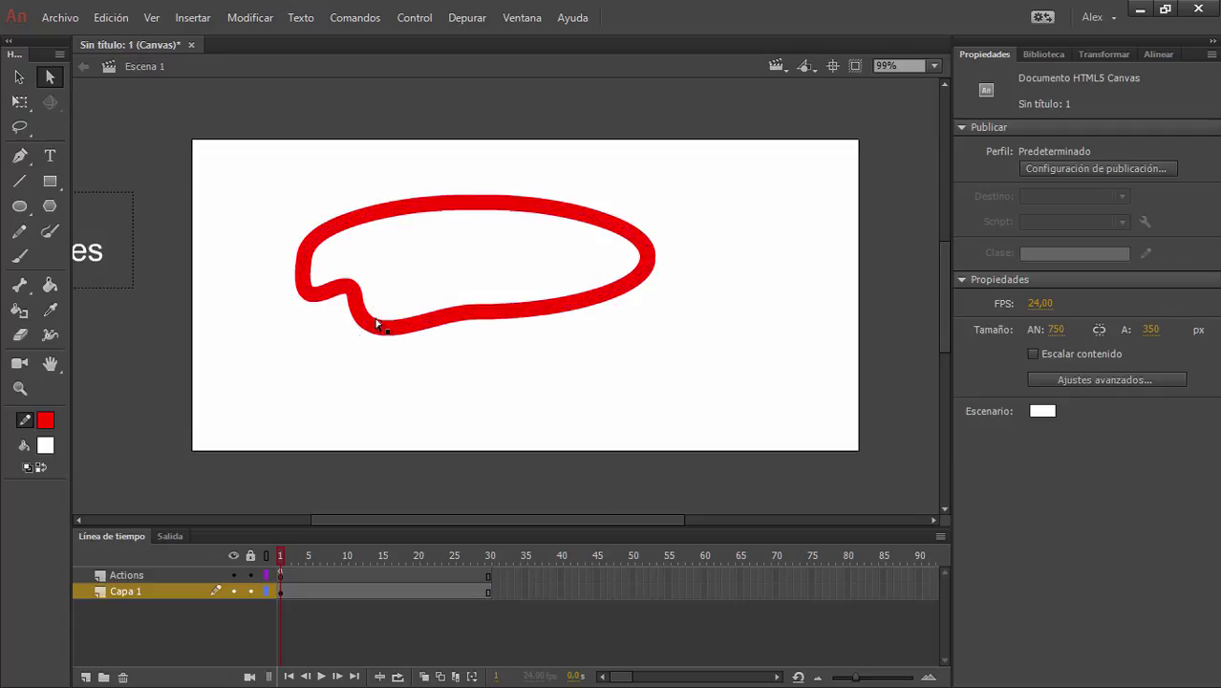
# Add a new layer above Capa 1, and copy the whole reshaped oval, including stroke and fill, from Capa 1.
pyautogui.press('v')
pyautogui.moveTo(249, 181); pyautogui.dragTo(743, 399)
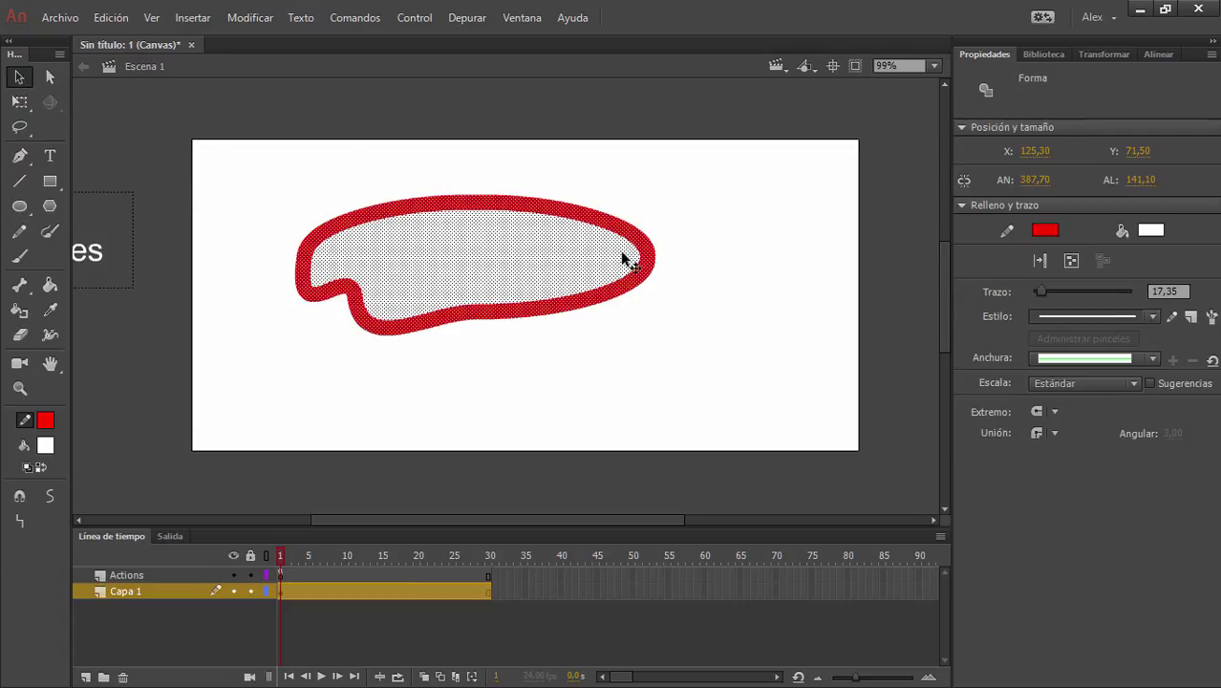
pyautogui.click(85, 676)
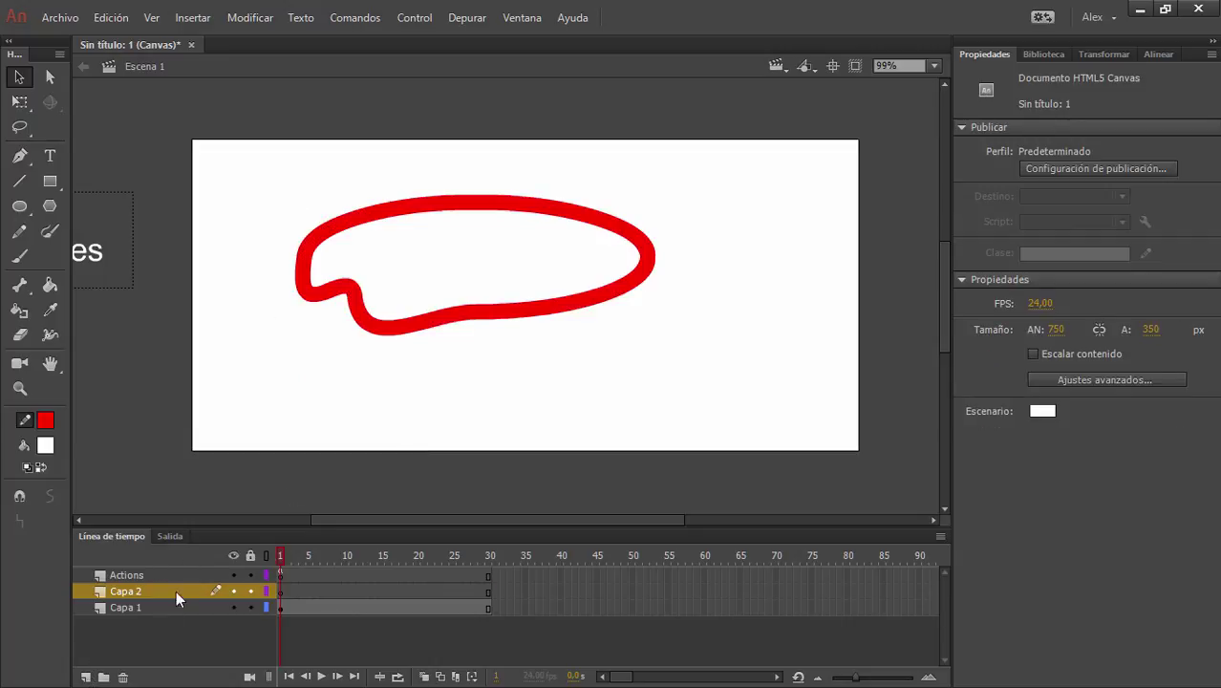
pyautogui.click(126, 608)
pyautogui.moveTo(259, 180); pyautogui.dragTo(704, 352)
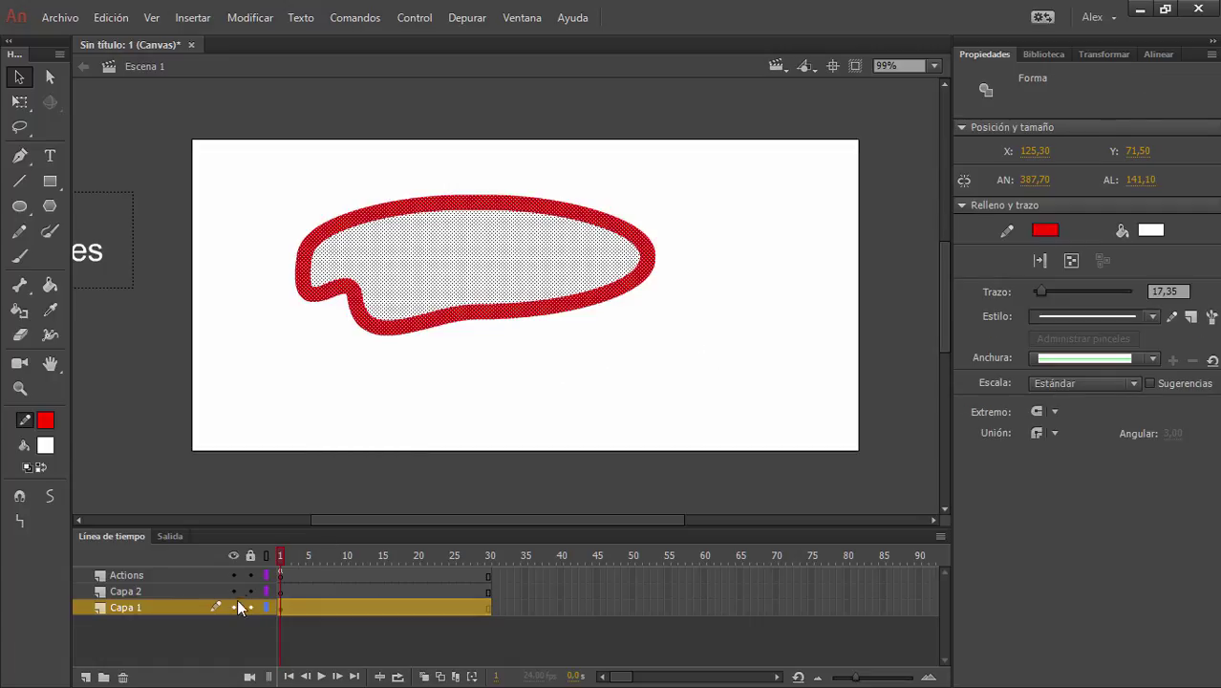
# Paste the copied shape into frame 1 of Capa 2 with Paste Special as "Mapa de bits independiente del dispositivo".
pyautogui.click(281, 592)
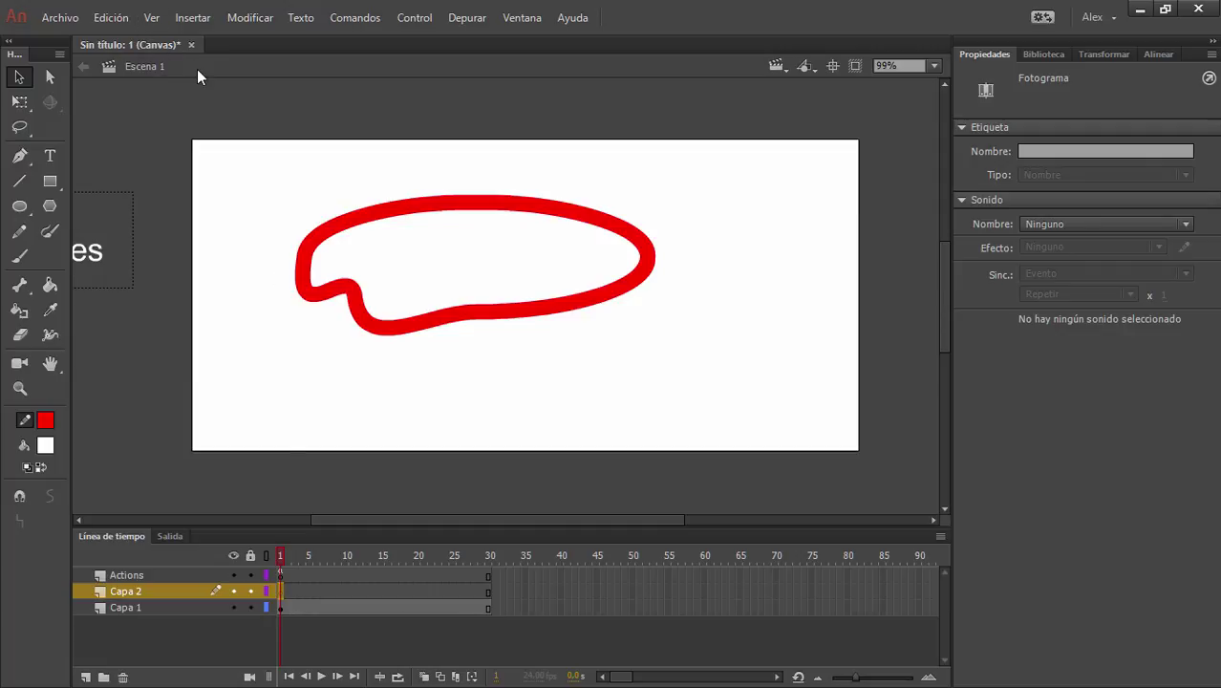
pyautogui.click(110, 18)
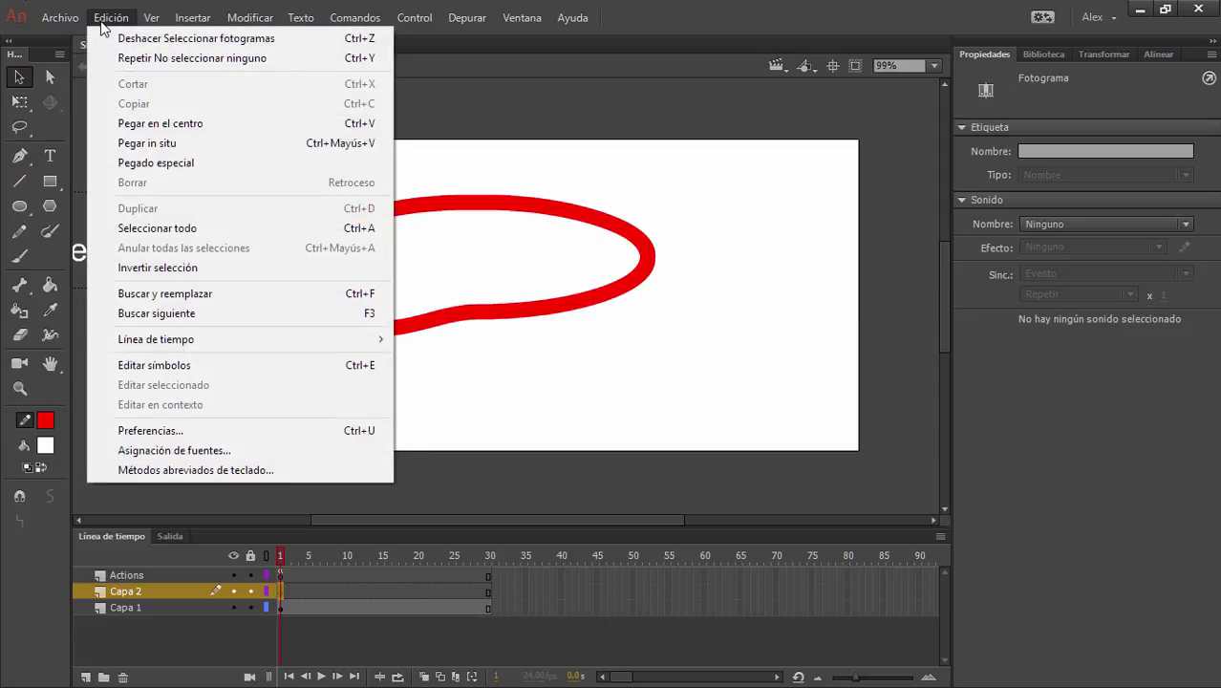
pyautogui.click(192, 165)
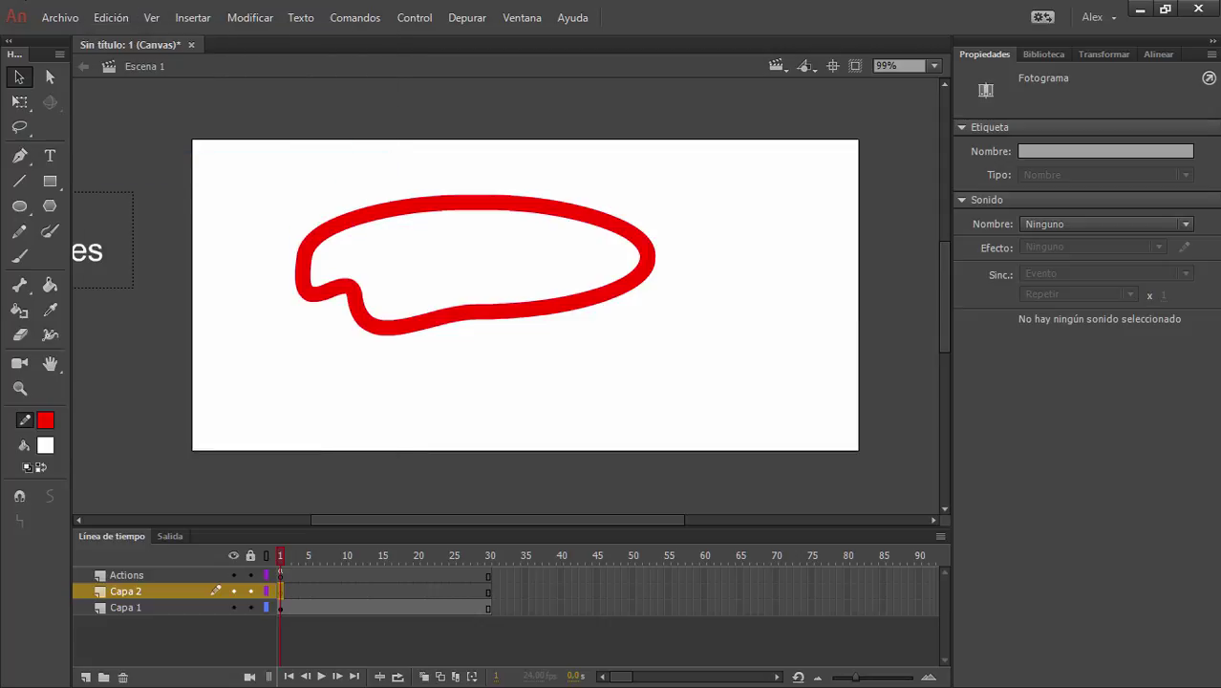
pyautogui.moveTo(327, 239); pyautogui.dragTo(603, 319)
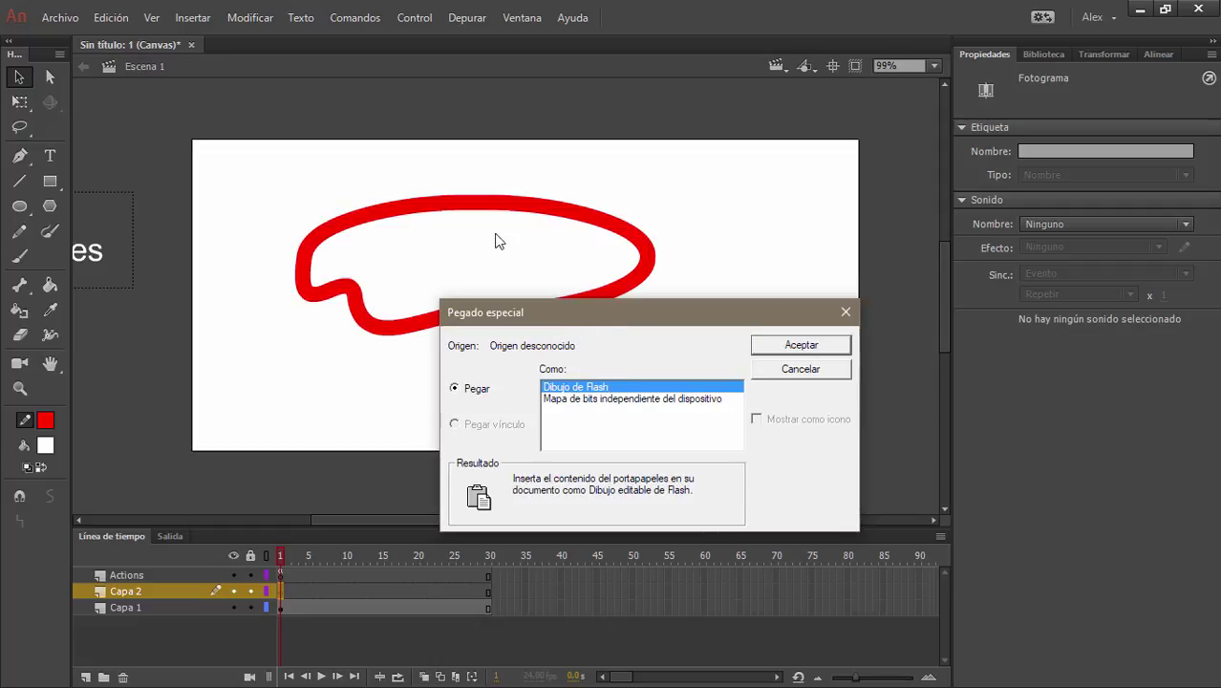
pyautogui.click(617, 400)
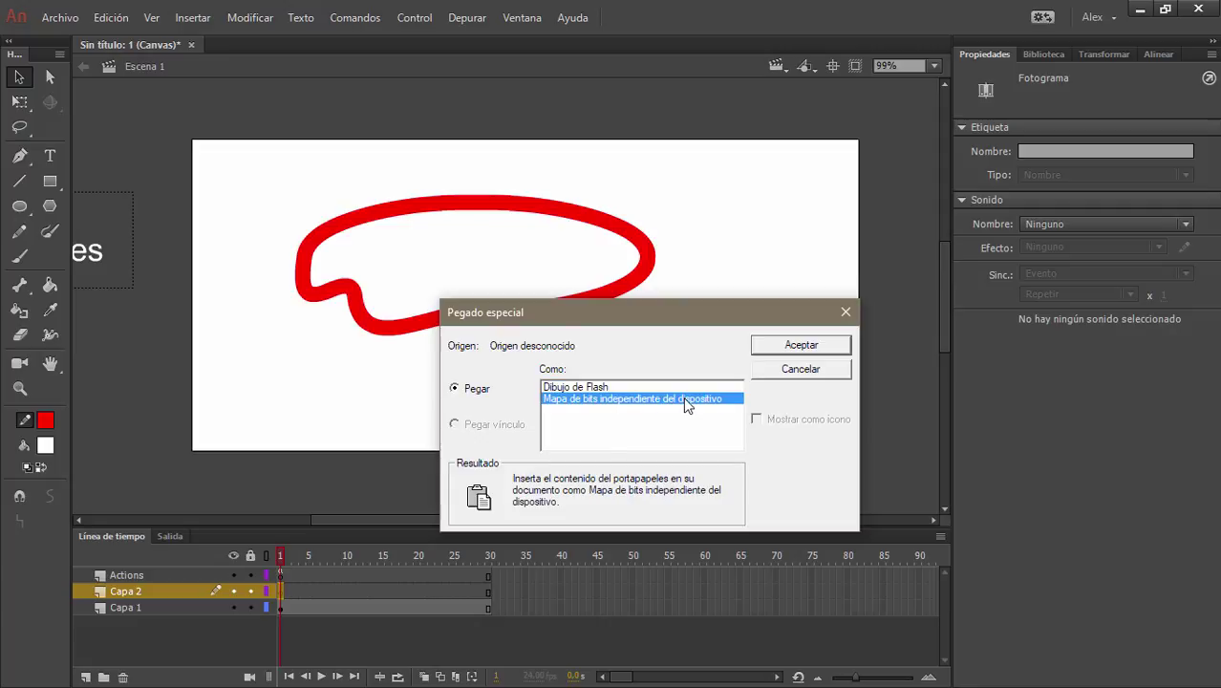
pyautogui.click(817, 350)
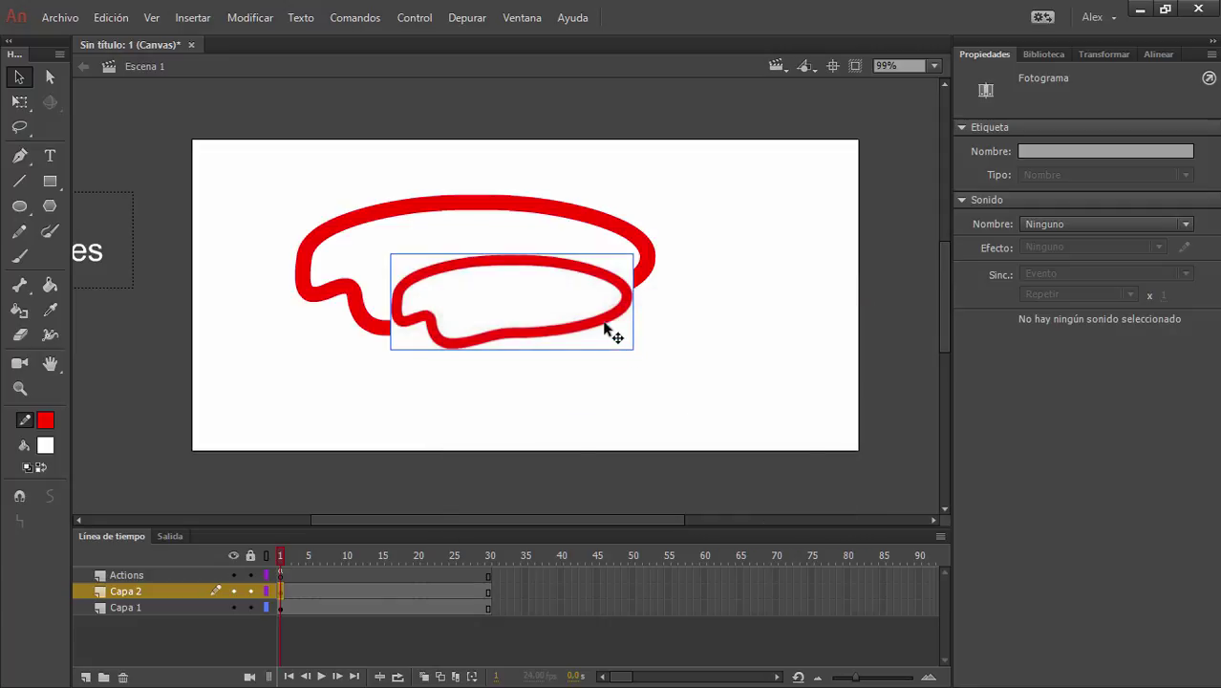
# Move the pasted bitmap away from the original to X 463, Y 187, and delete the original vector shape.
pyautogui.moveTo(611, 329); pyautogui.dragTo(822, 376)
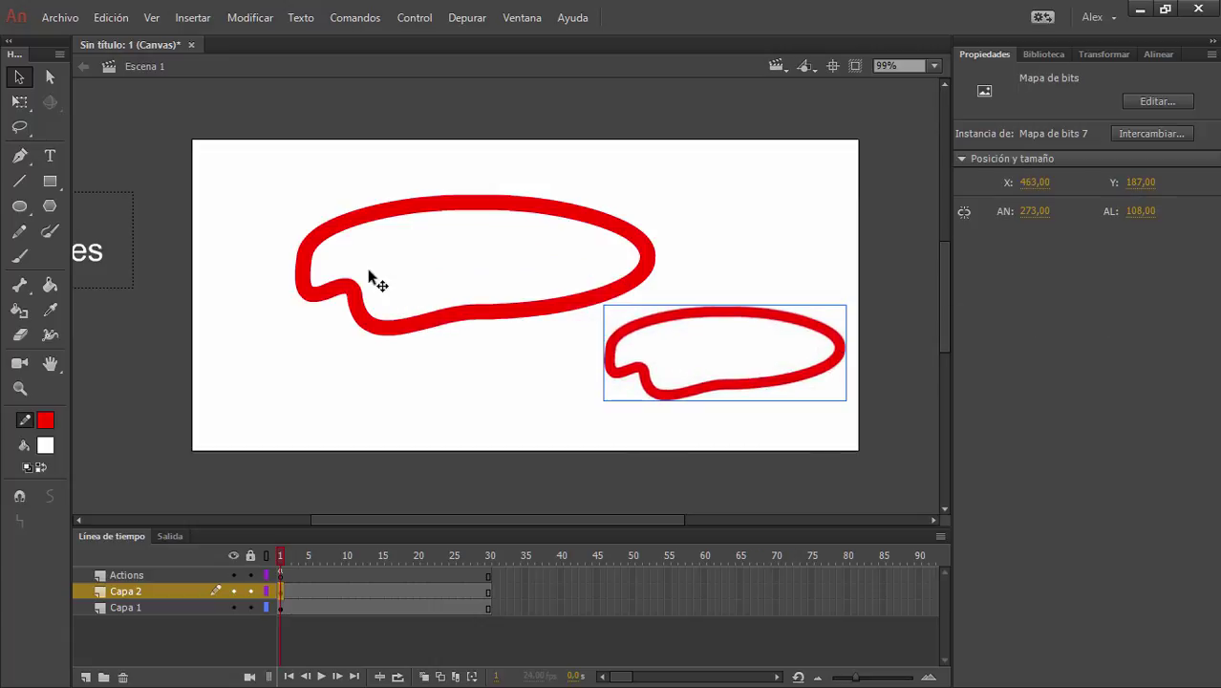
pyautogui.click(333, 230)
pyautogui.press('Delete')
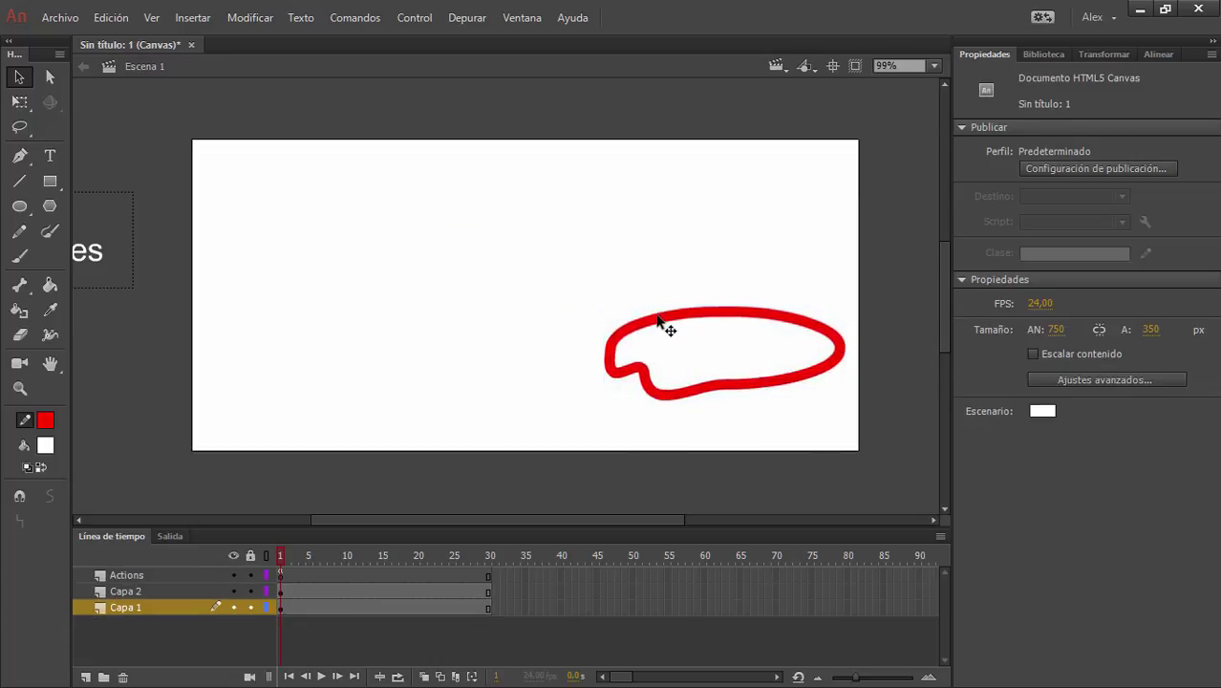
# Move the bitmap to X 63, Y 48, and examine the quality of its lower outline up close.
pyautogui.moveTo(649, 322); pyautogui.dragTo(339, 201)
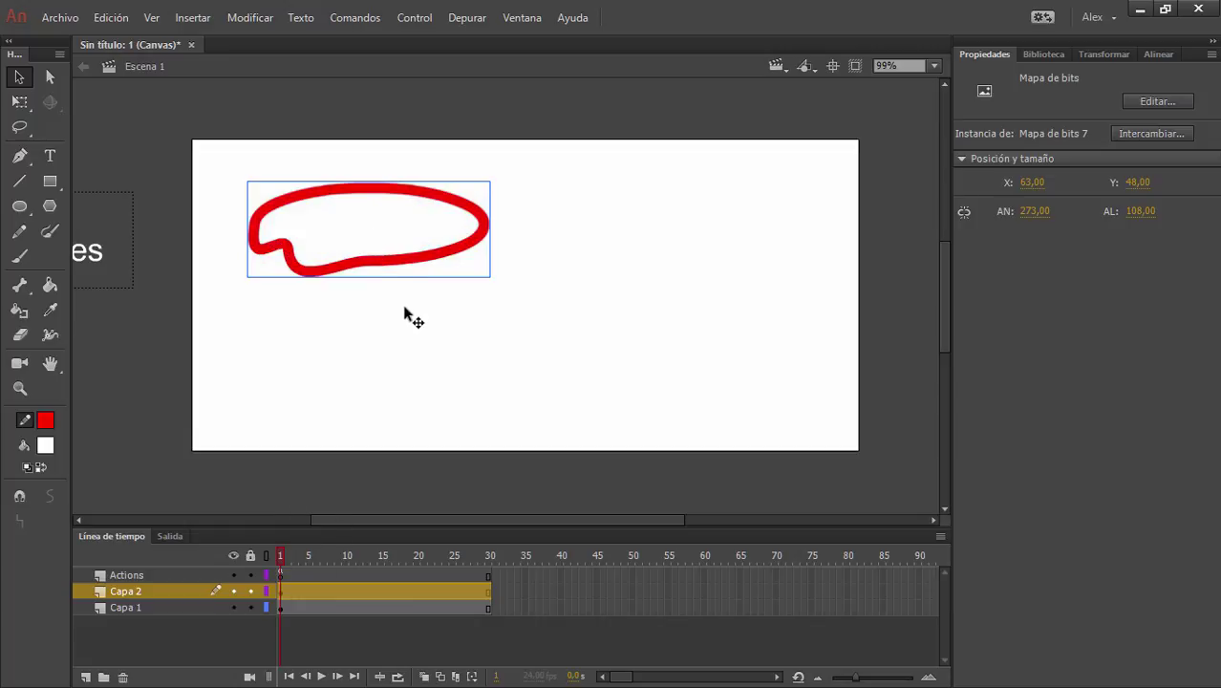
pyautogui.scroll(3, 400, 320)
pyautogui.scroll(2, 400, 320)
pyautogui.press('space')
pyautogui.moveTo(323, 228); pyautogui.dragTo(580, 443)
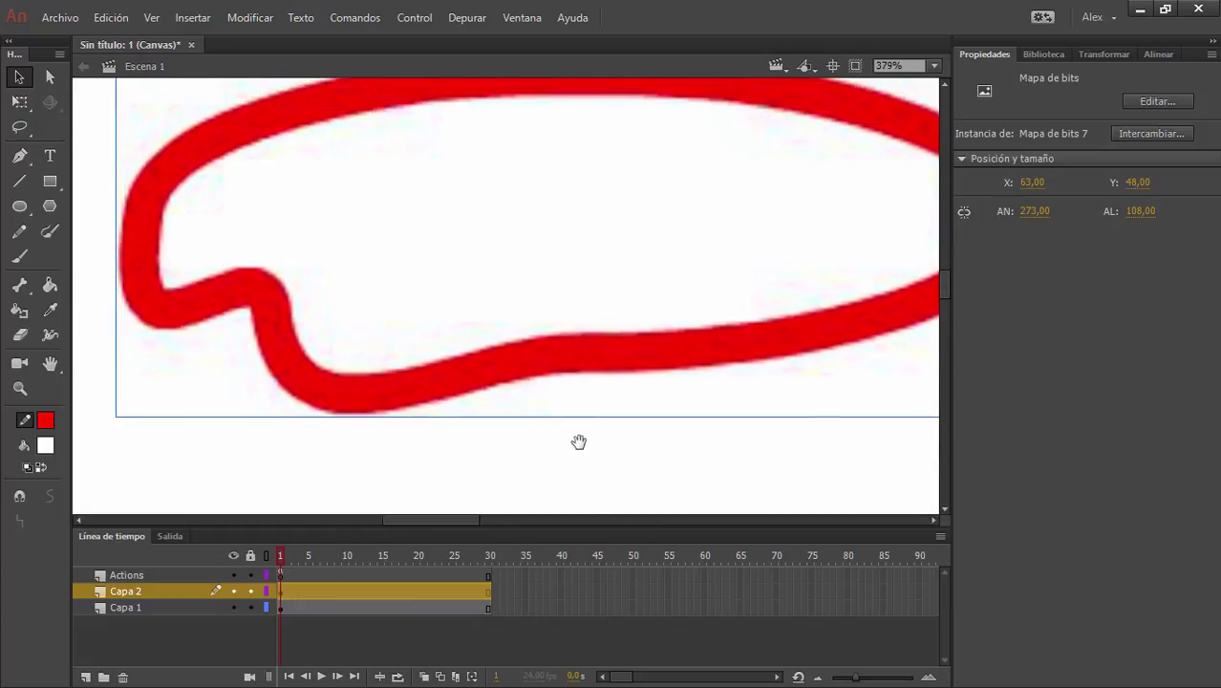
pyautogui.scroll(4, 401, 355)
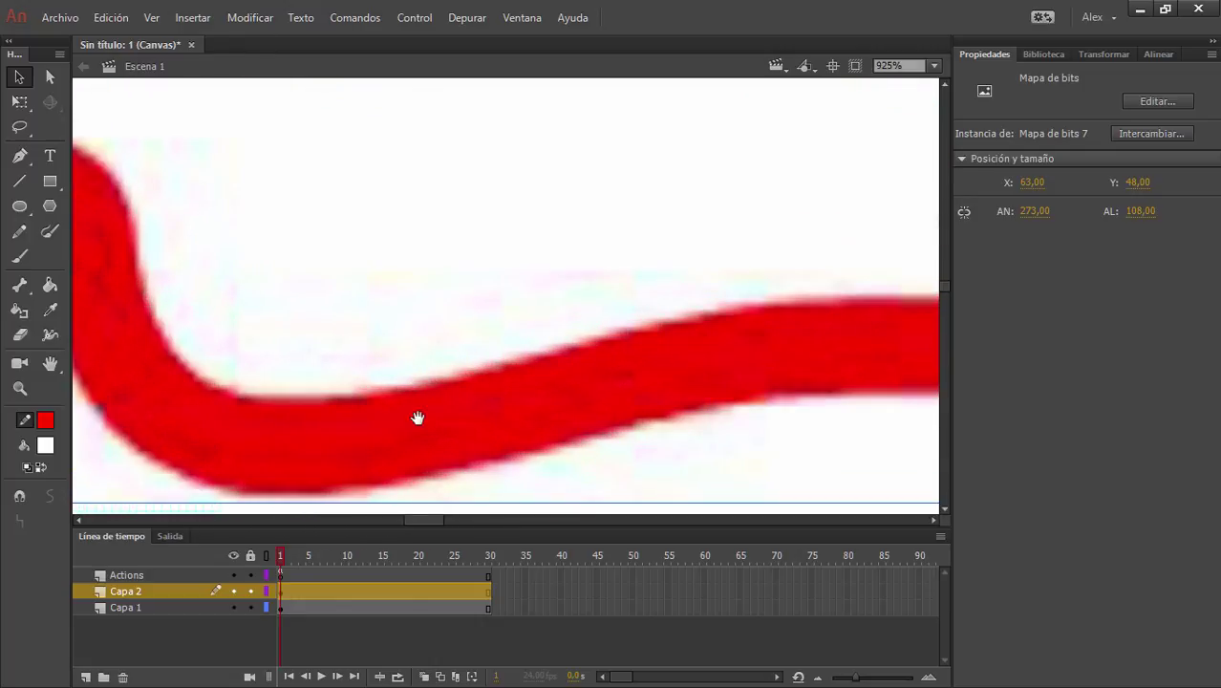
# Examine the bitmap's lower outline at several magnifications, and delete the bitmap from Capa 2.
pyautogui.press('space')
pyautogui.moveTo(418, 418)
pyautogui.mouseDown()
pyautogui.moveTo(320, 303)
pyautogui.moveTo(139, 341)
pyautogui.moveTo(477, 267)
pyautogui.mouseUp()
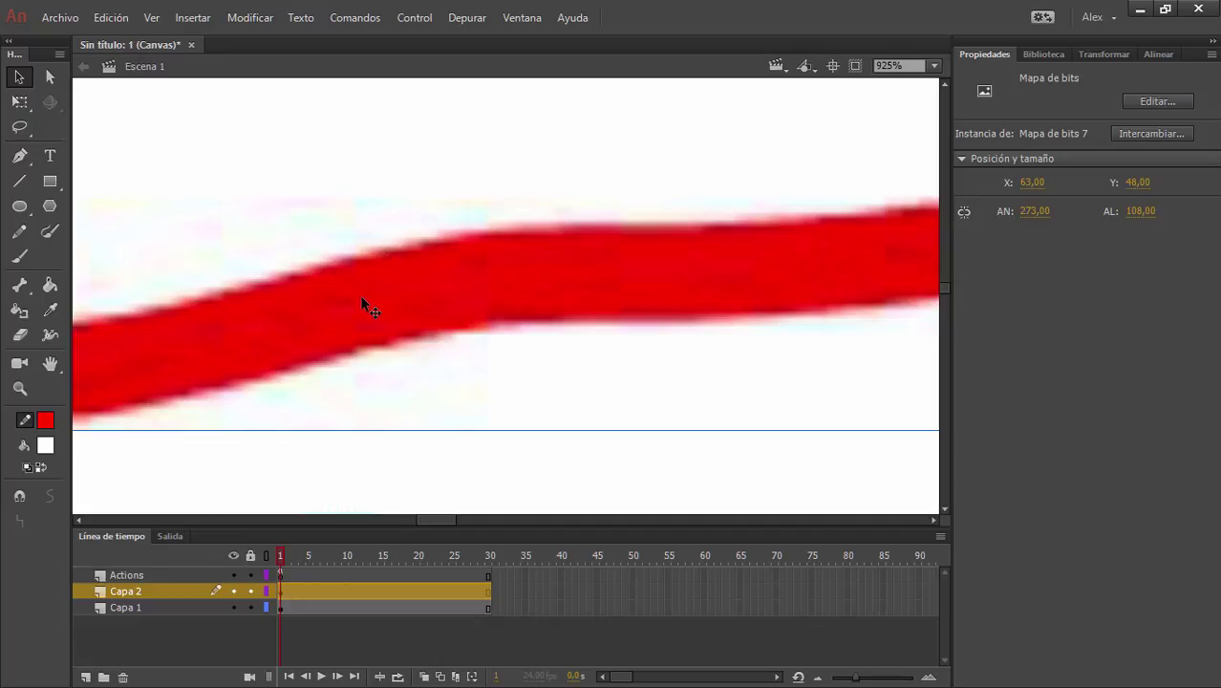
pyautogui.scroll(4, 361, 302)
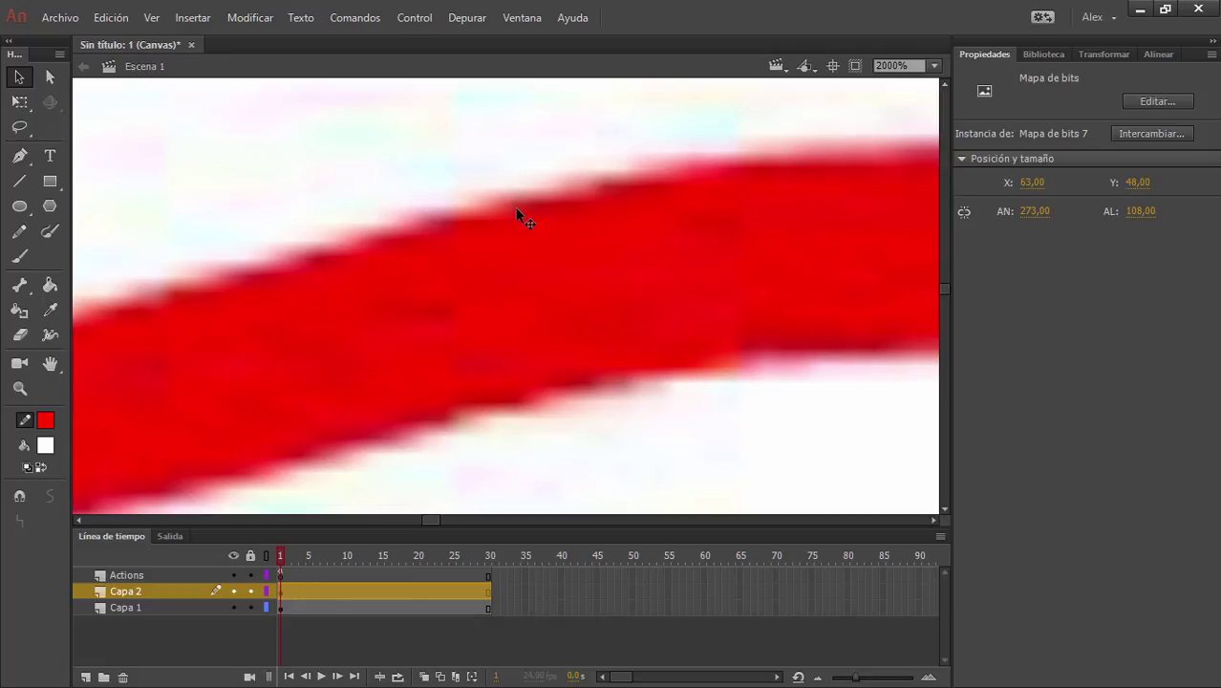
pyautogui.scroll(-10, 515, 207)
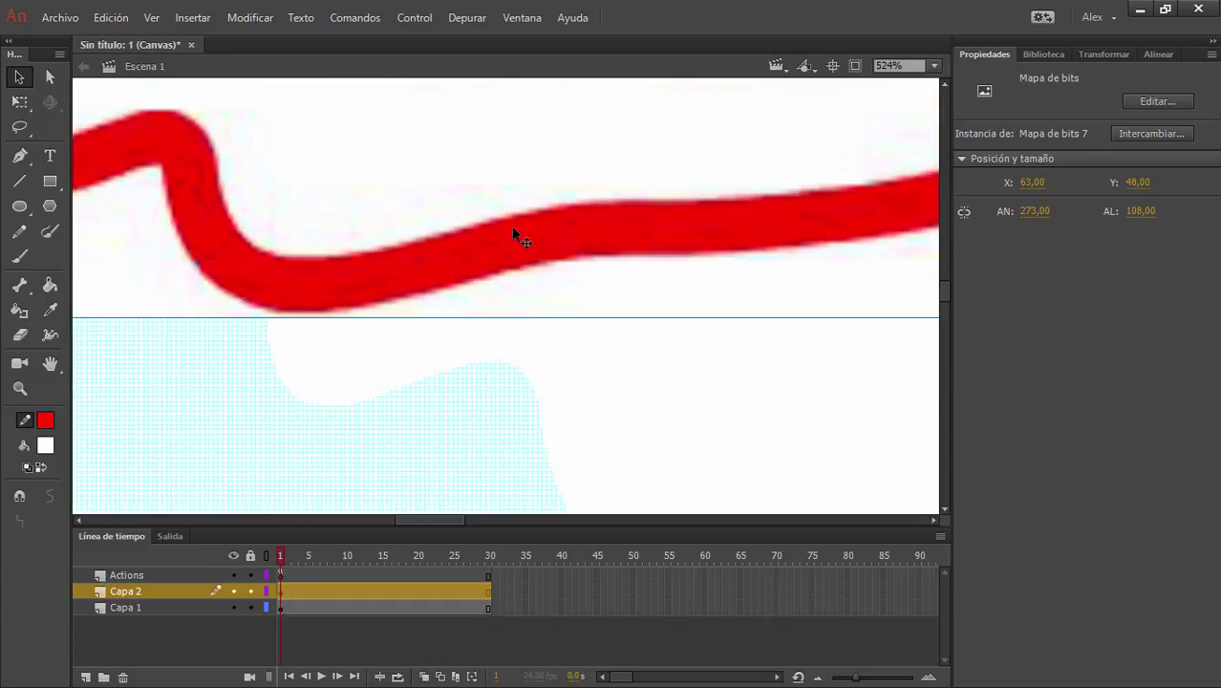
pyautogui.scroll(2, 463, 219)
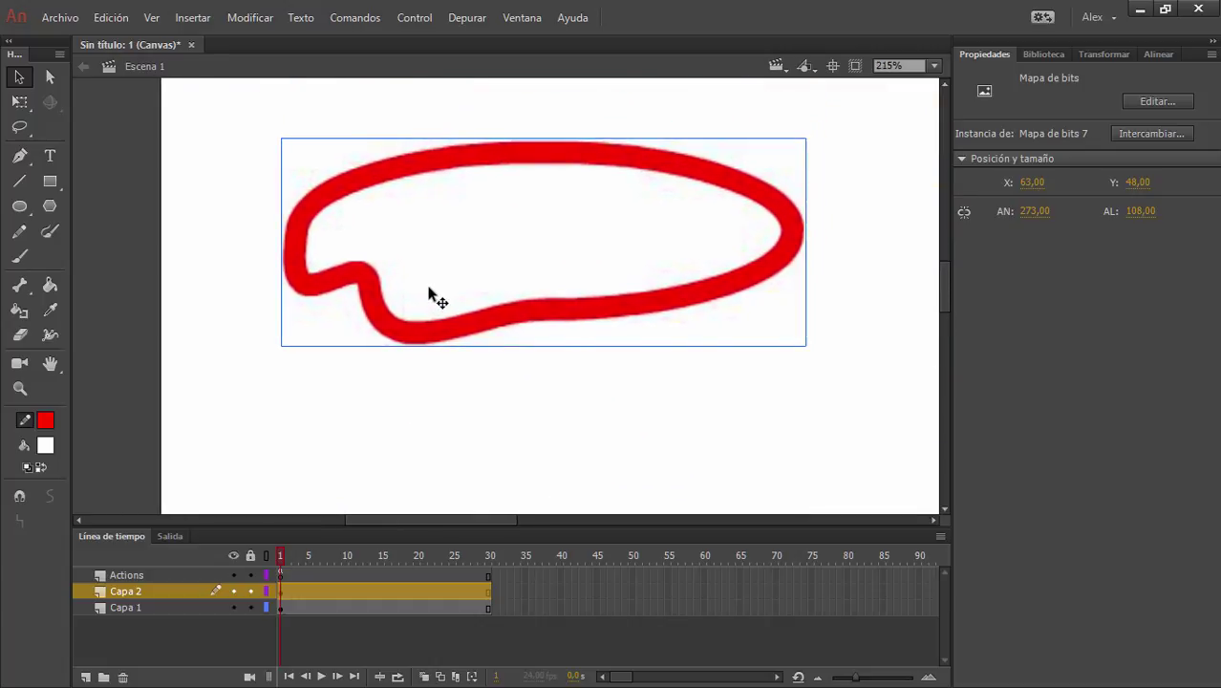
pyautogui.press('Delete')
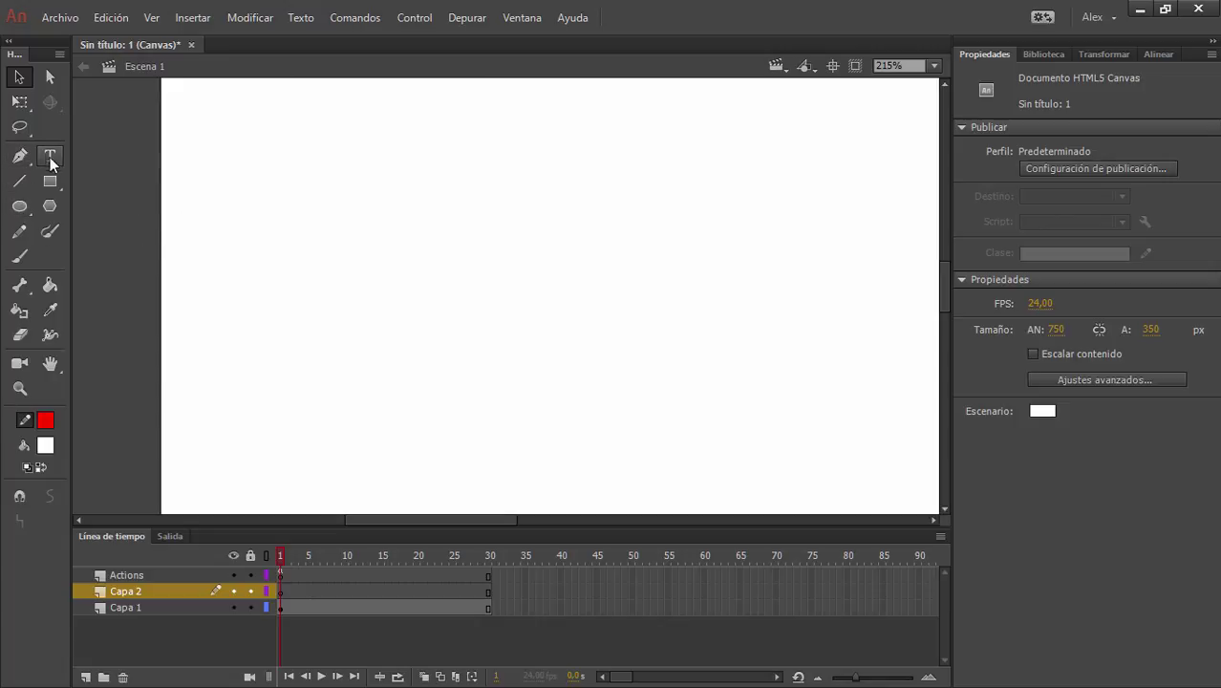
# Draw a red-stroked, white-filled oval about 264 × 138 px on Capa 2, and set its stroke to 0,95.
pyautogui.click(20, 206)
pyautogui.moveTo(342, 165); pyautogui.dragTo(881, 463)
pyautogui.click(19, 84)
pyautogui.moveTo(250, 117); pyautogui.dragTo(902, 485)
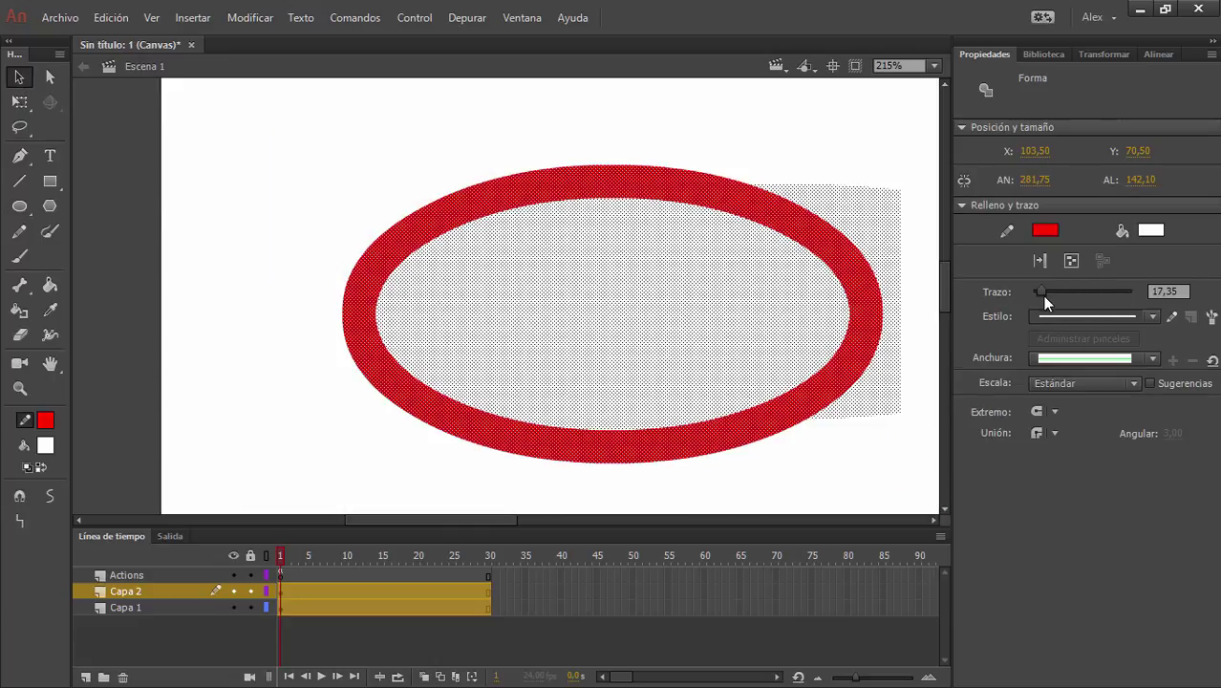
pyautogui.moveTo(1040, 297); pyautogui.dragTo(1033, 300)
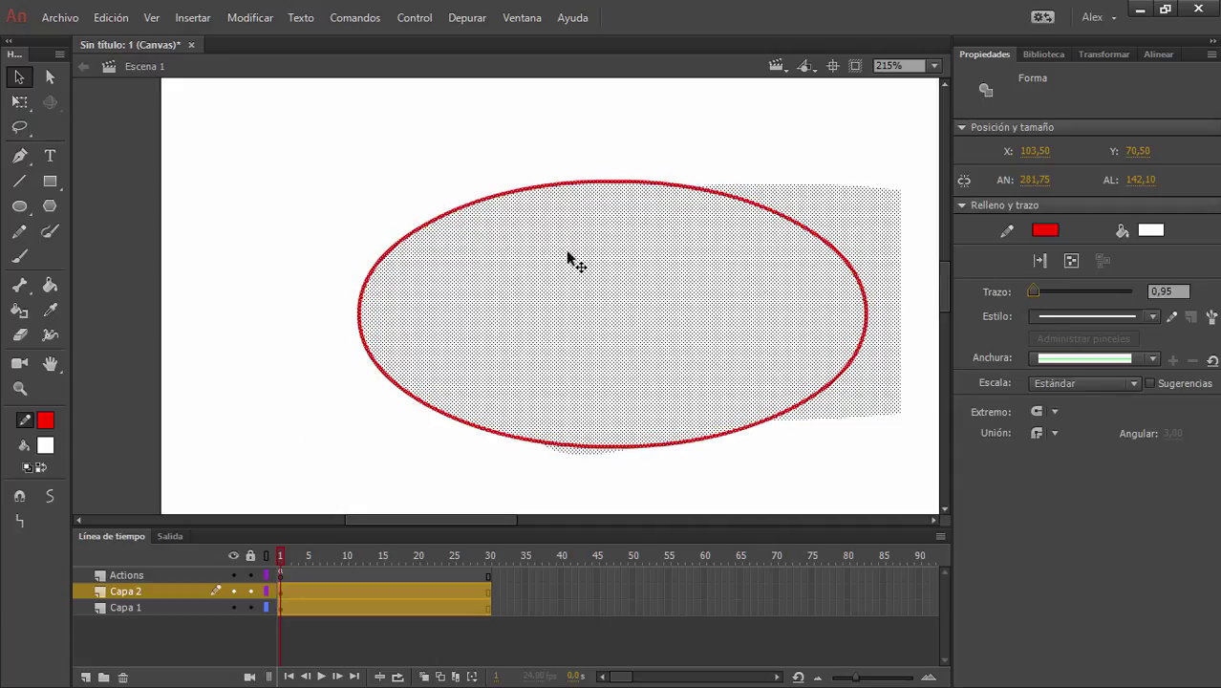
# Delete the oval's white fill on Capa 2 and the leftover white fill on Capa 1, keeping the red outline.
pyautogui.click(270, 167)
pyautogui.click(572, 322)
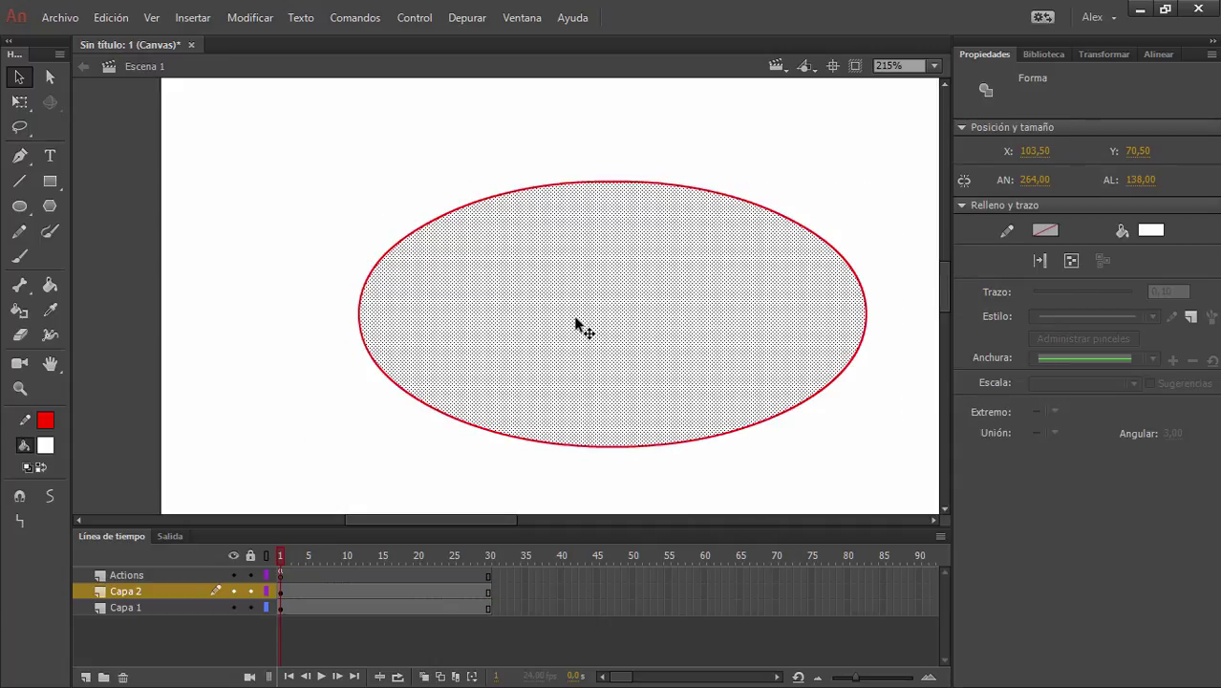
pyautogui.click(262, 205)
pyautogui.moveTo(269, 168); pyautogui.dragTo(931, 489)
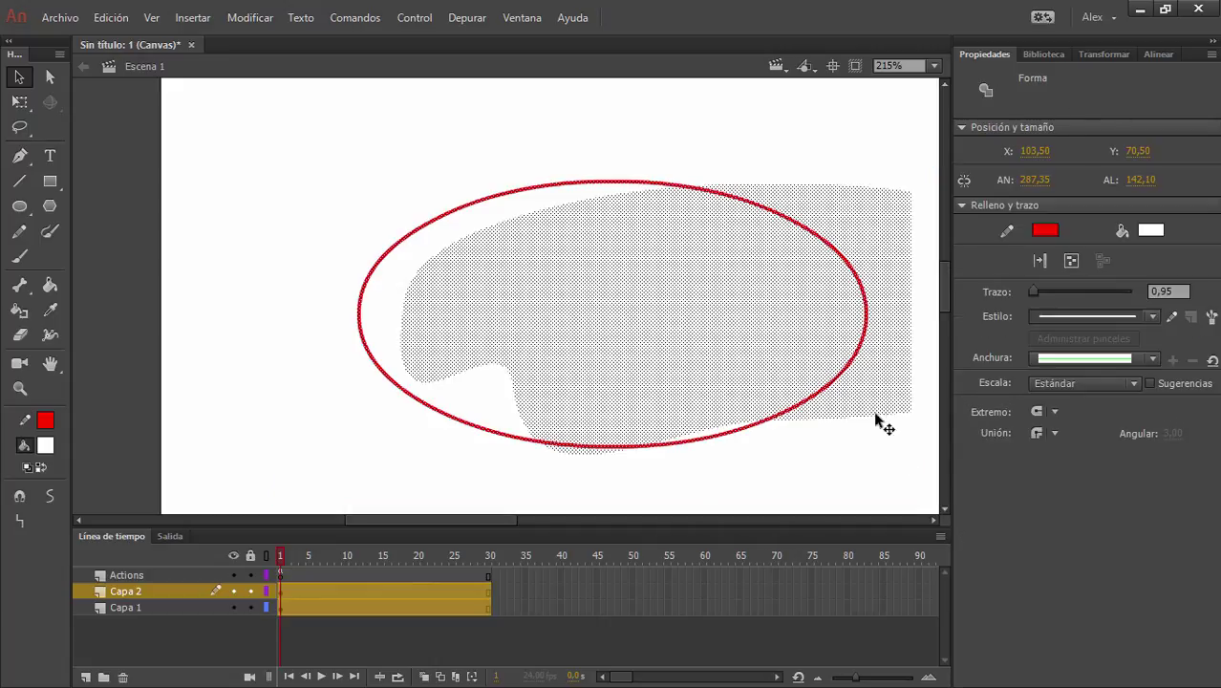
pyautogui.click(869, 424)
pyautogui.click(767, 343)
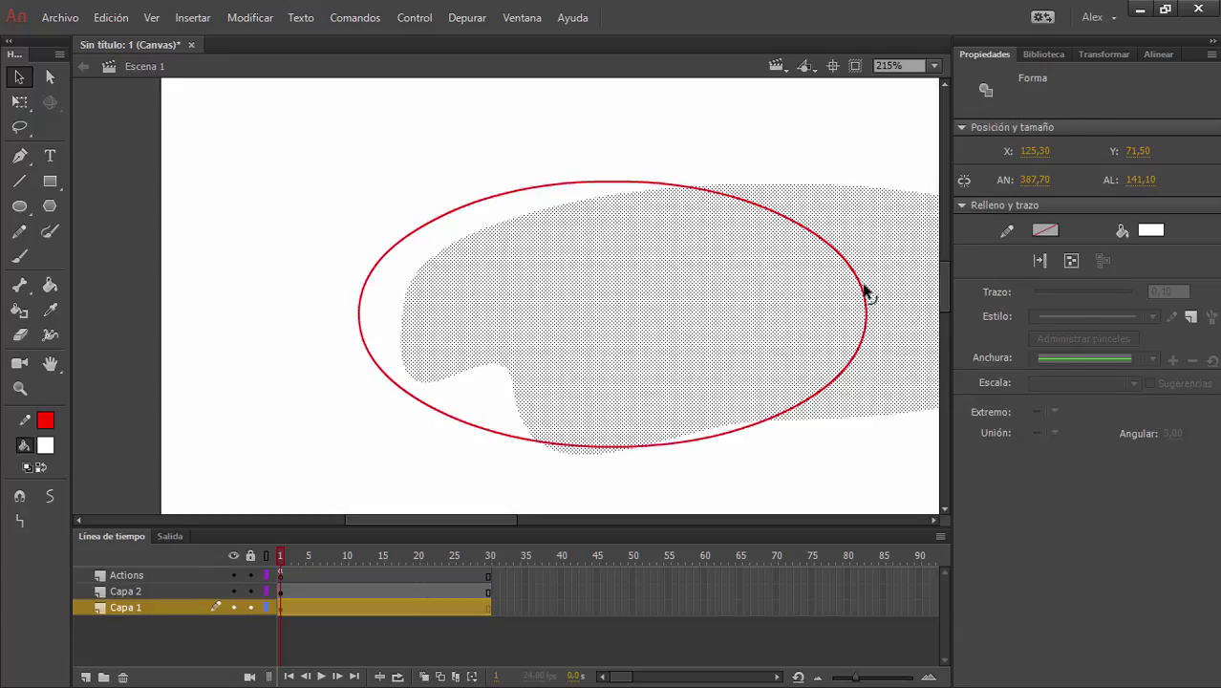
pyautogui.click(864, 286)
# Move the whole oval outline to X 29,20, Y 39,45.
pyautogui.moveTo(296, 170); pyautogui.dragTo(888, 476)
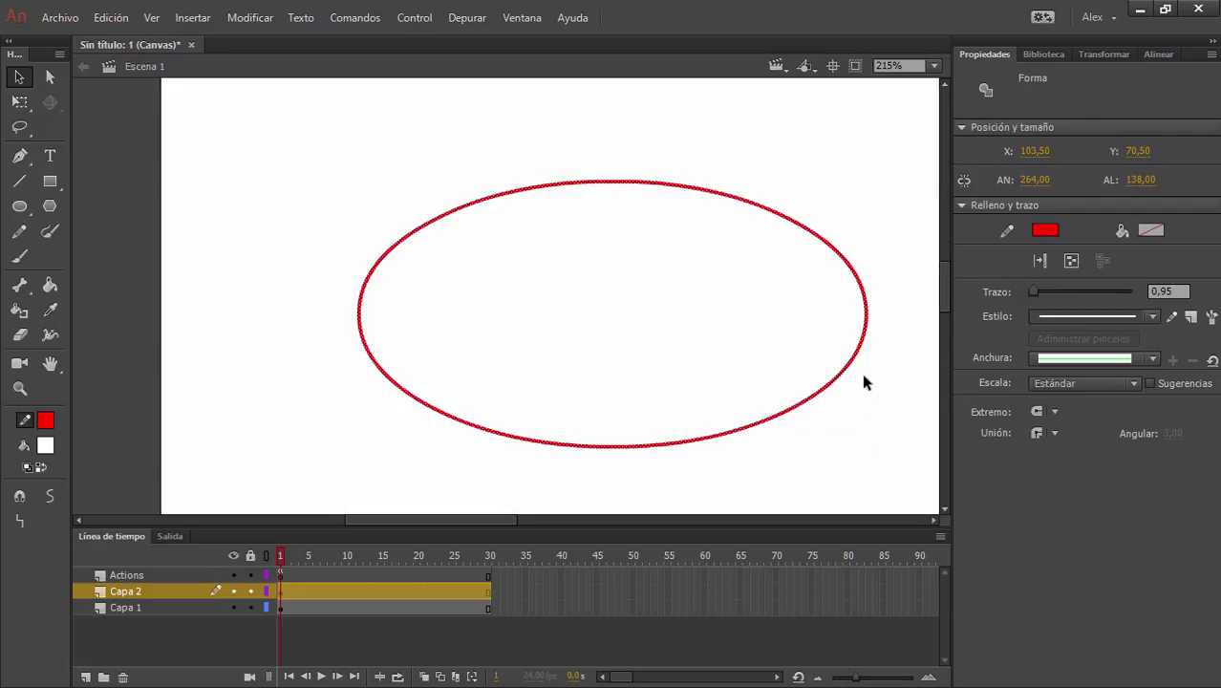
pyautogui.moveTo(859, 360)
pyautogui.mouseDown()
pyautogui.moveTo(774, 351)
pyautogui.moveTo(733, 336)
pyautogui.moveTo(714, 304)
pyautogui.mouseUp()
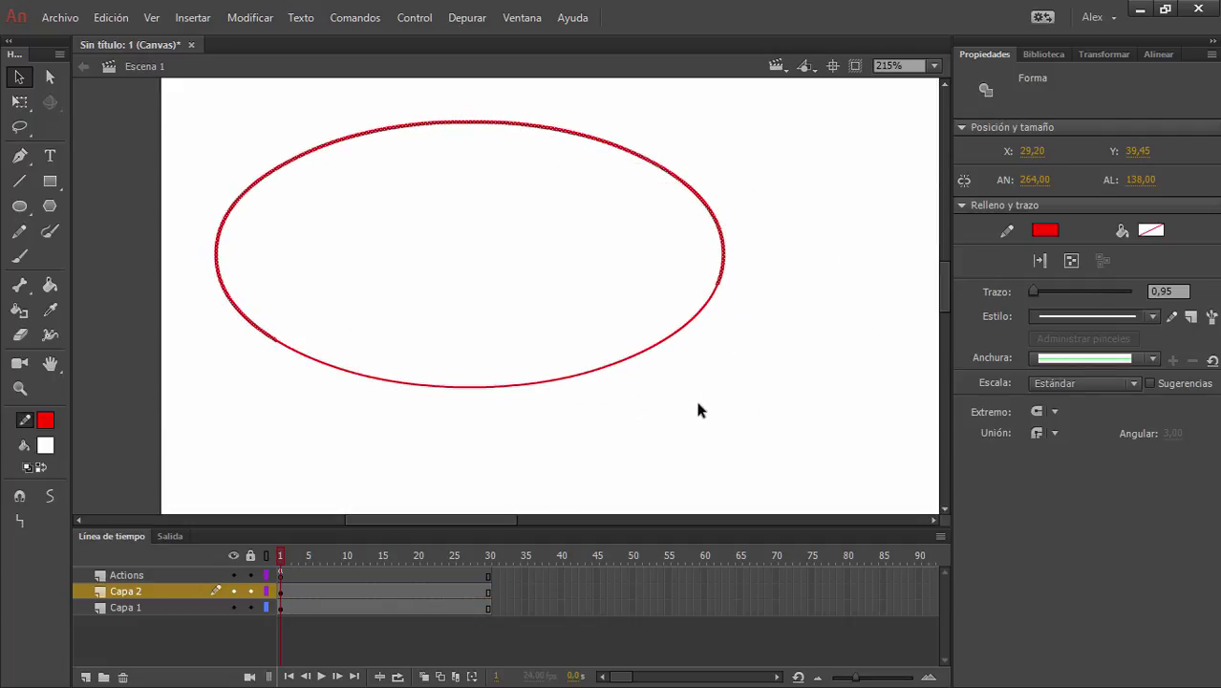
pyautogui.click(449, 373)
# Pull the oval's lower-left anchor point down and outward, and bend its direction handles independently to form a corner.
pyautogui.click(50, 76)
pyautogui.moveTo(186, 99); pyautogui.dragTo(766, 431)
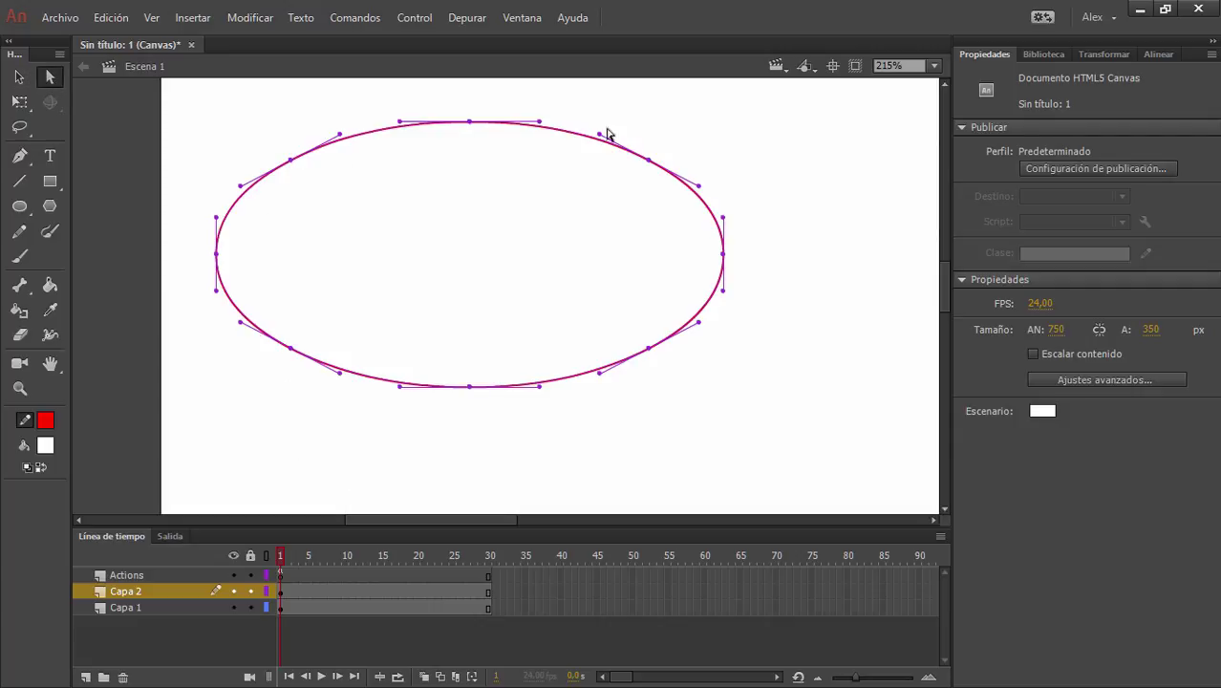
pyautogui.click(295, 356)
pyautogui.click(291, 349)
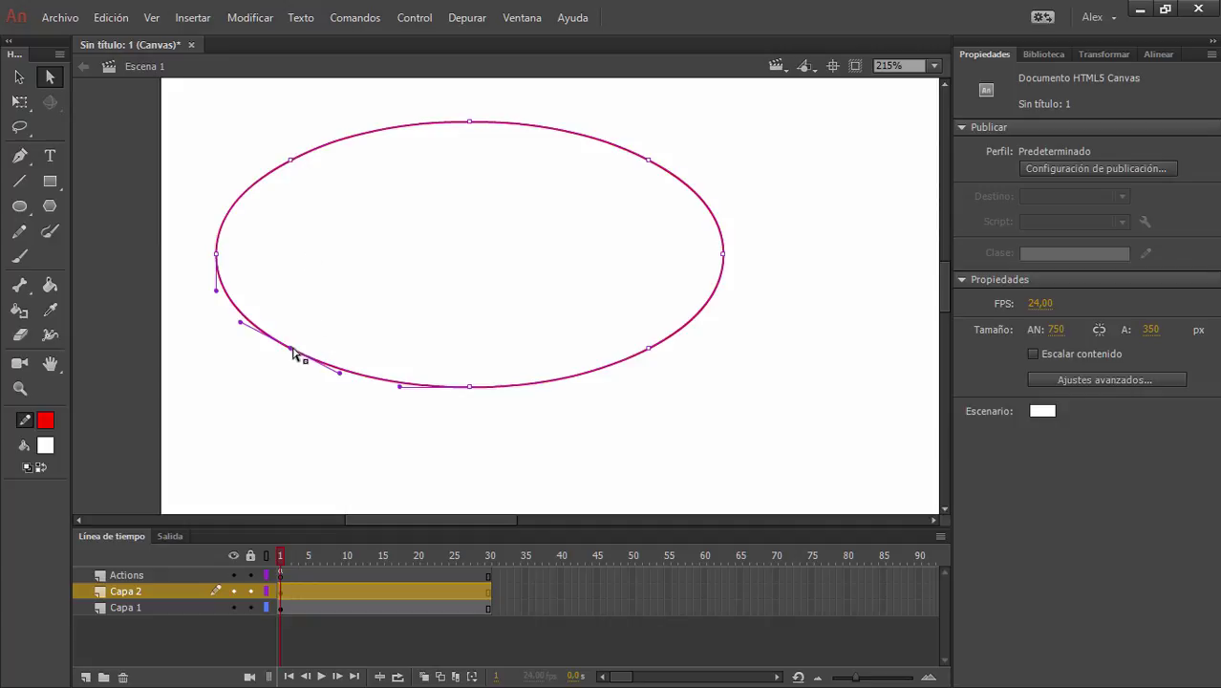
pyautogui.moveTo(289, 349); pyautogui.dragTo(503, 395)
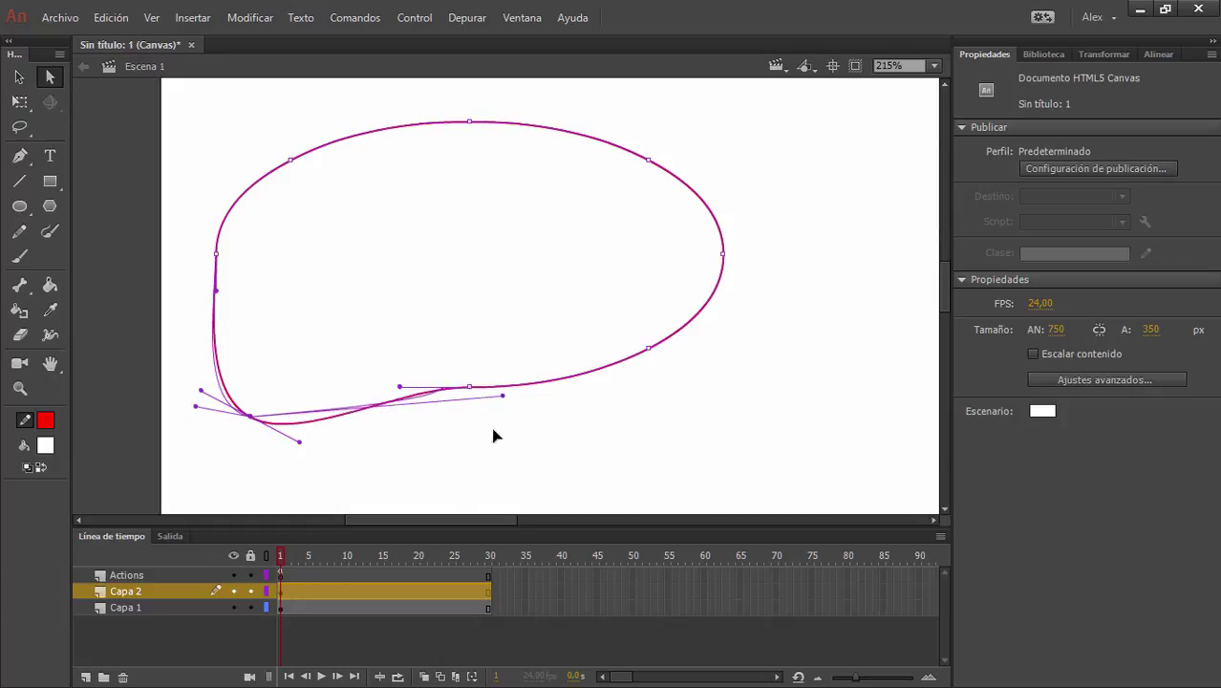
pyautogui.moveTo(494, 435); pyautogui.dragTo(273, 474)
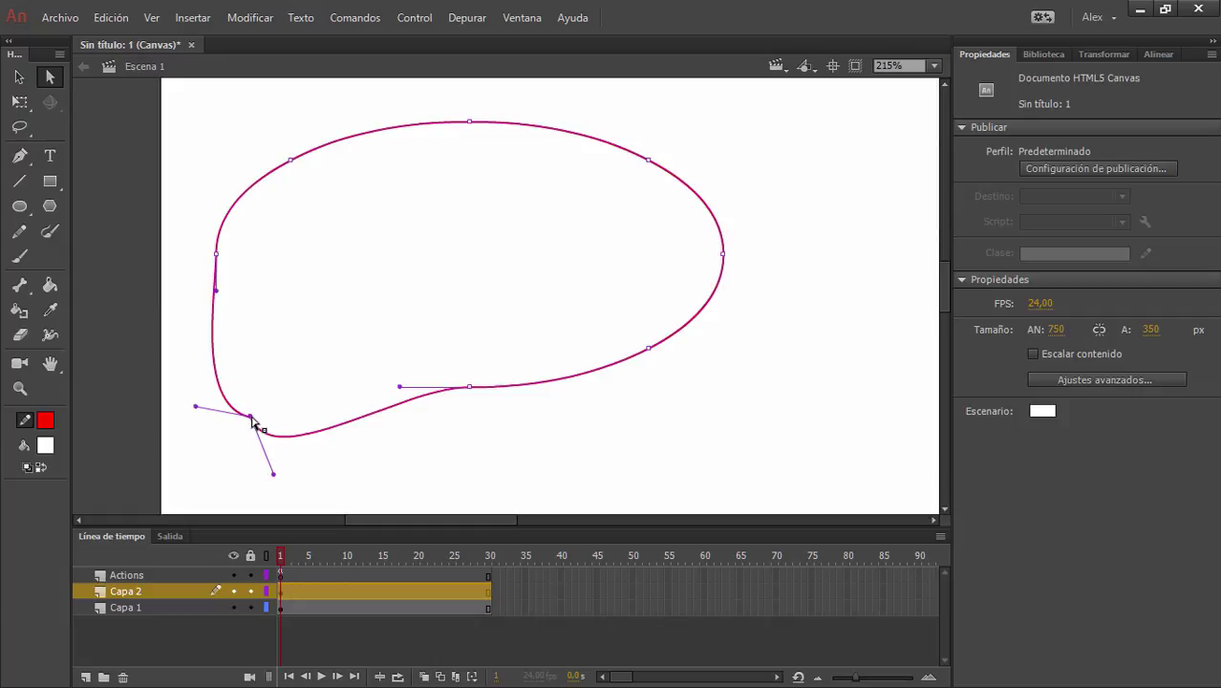
pyautogui.click(322, 453)
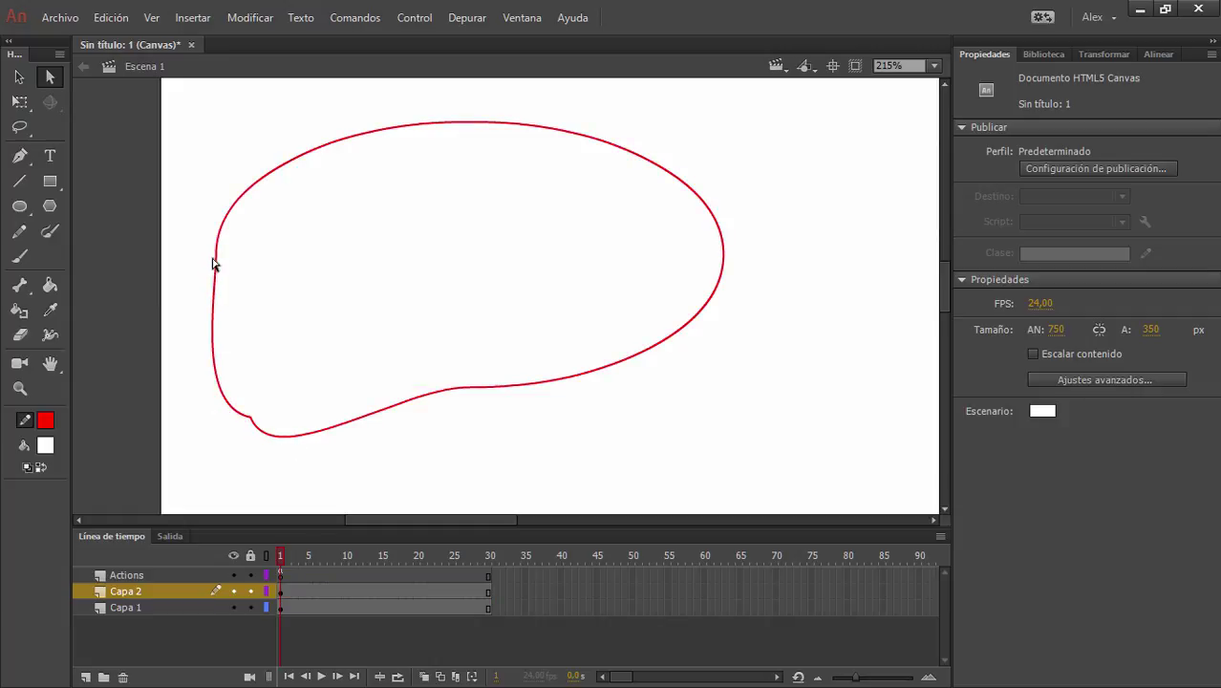
# Move the outline's leftmost anchor point deep into the shape, and lengthen both its handles for a broad inward curve.
pyautogui.moveTo(191, 109); pyautogui.dragTo(755, 472)
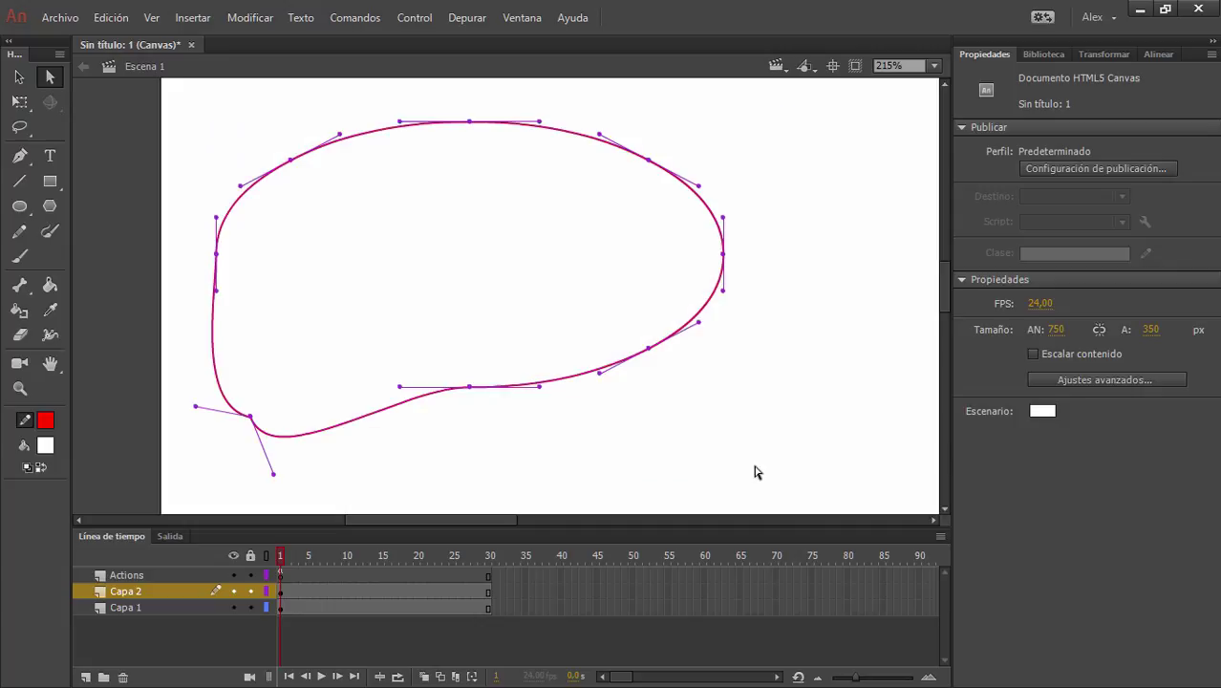
pyautogui.click(190, 262)
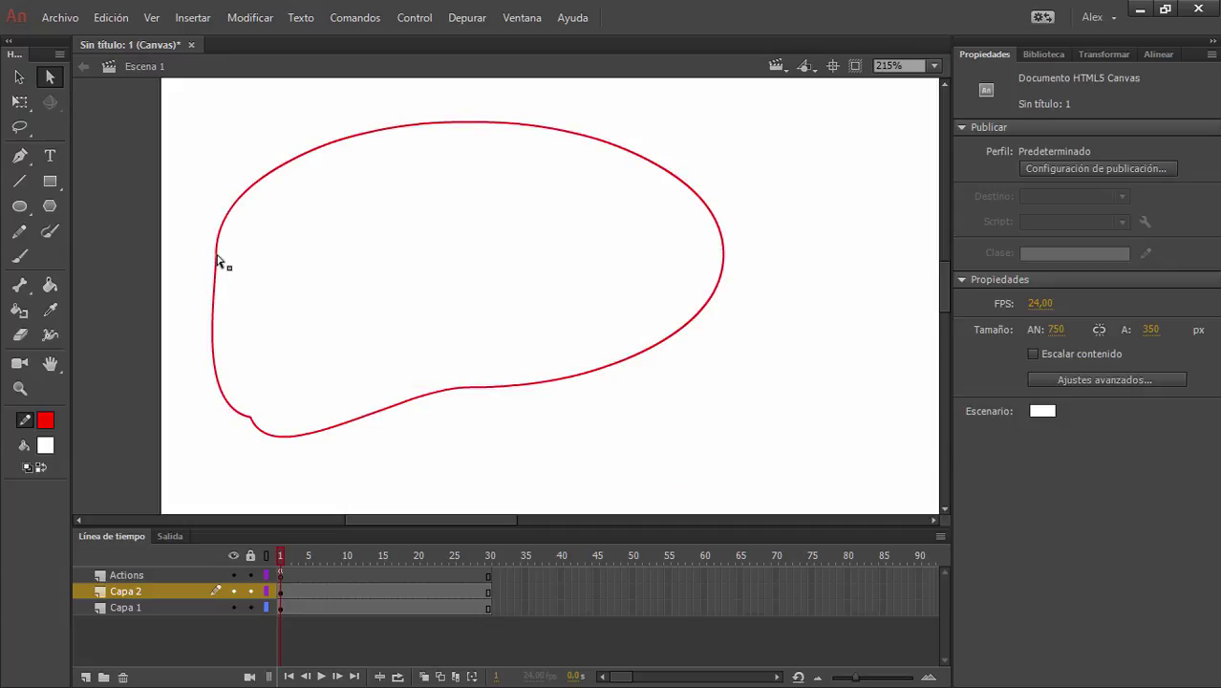
pyautogui.click(219, 261)
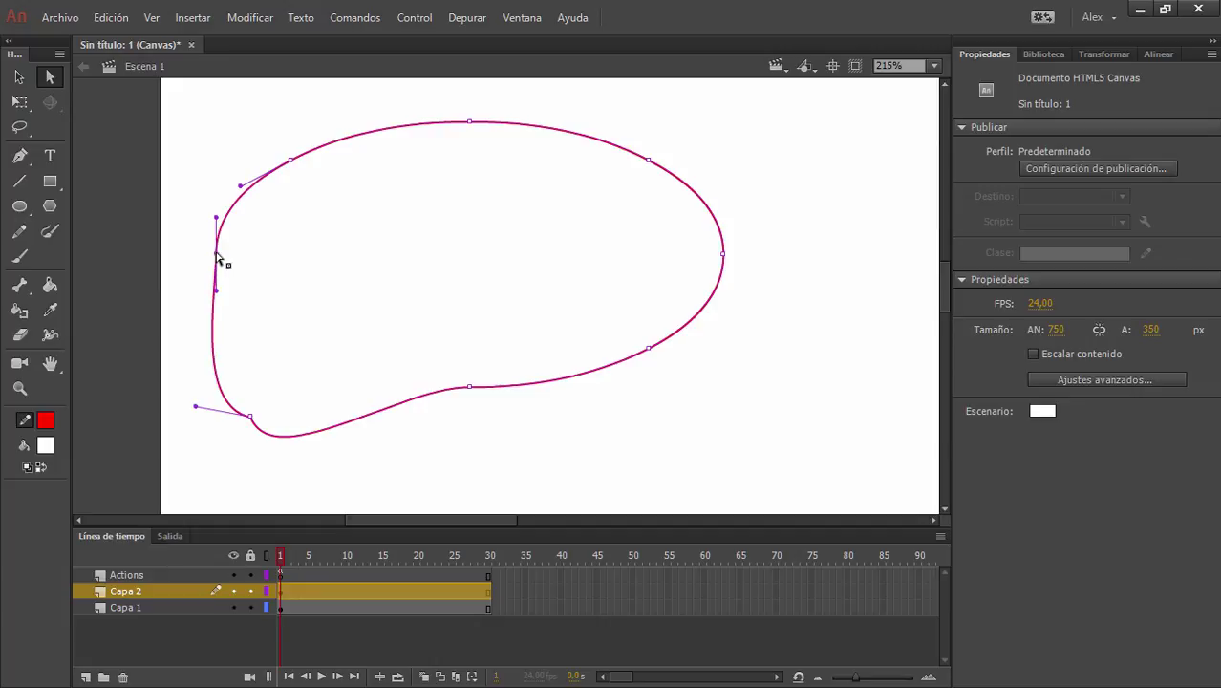
pyautogui.moveTo(216, 254); pyautogui.dragTo(414, 269)
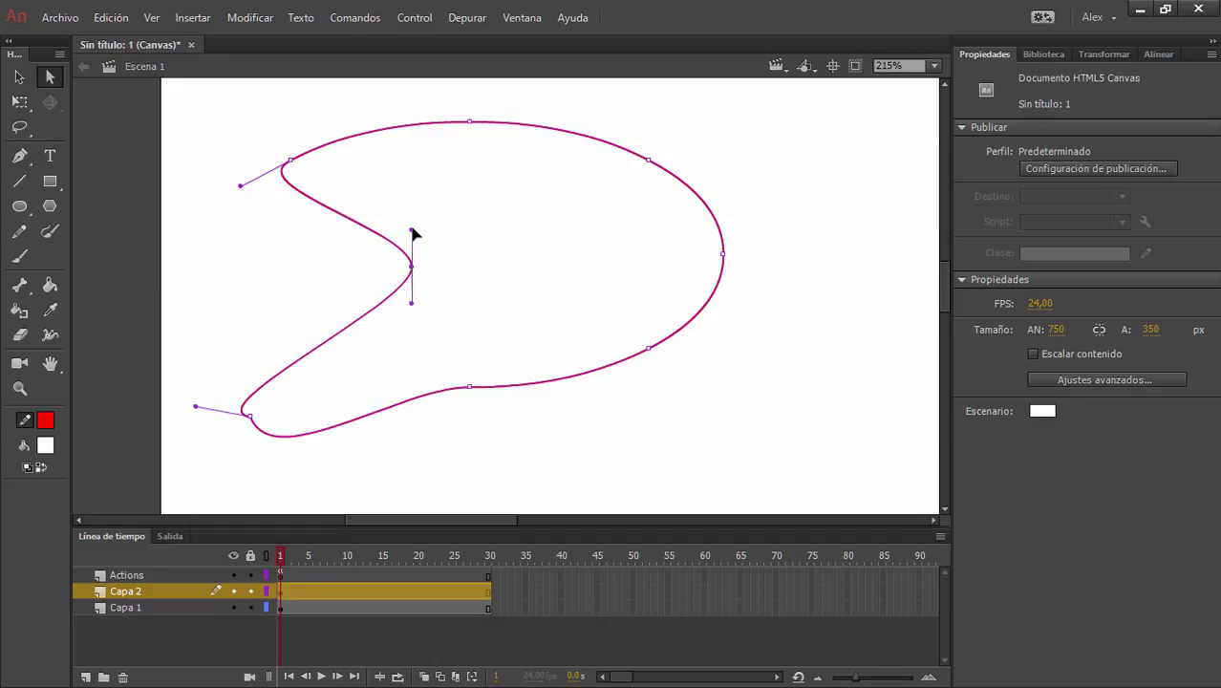
pyautogui.moveTo(412, 231); pyautogui.dragTo(424, 147)
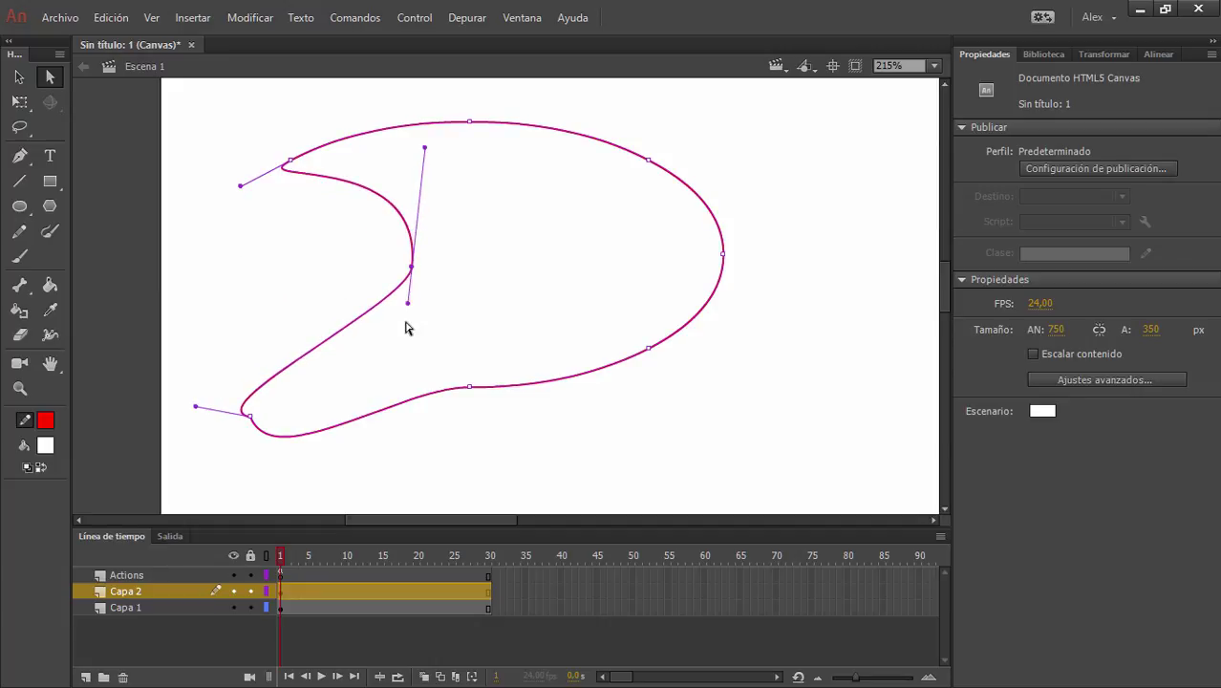
pyautogui.moveTo(408, 305); pyautogui.dragTo(395, 372)
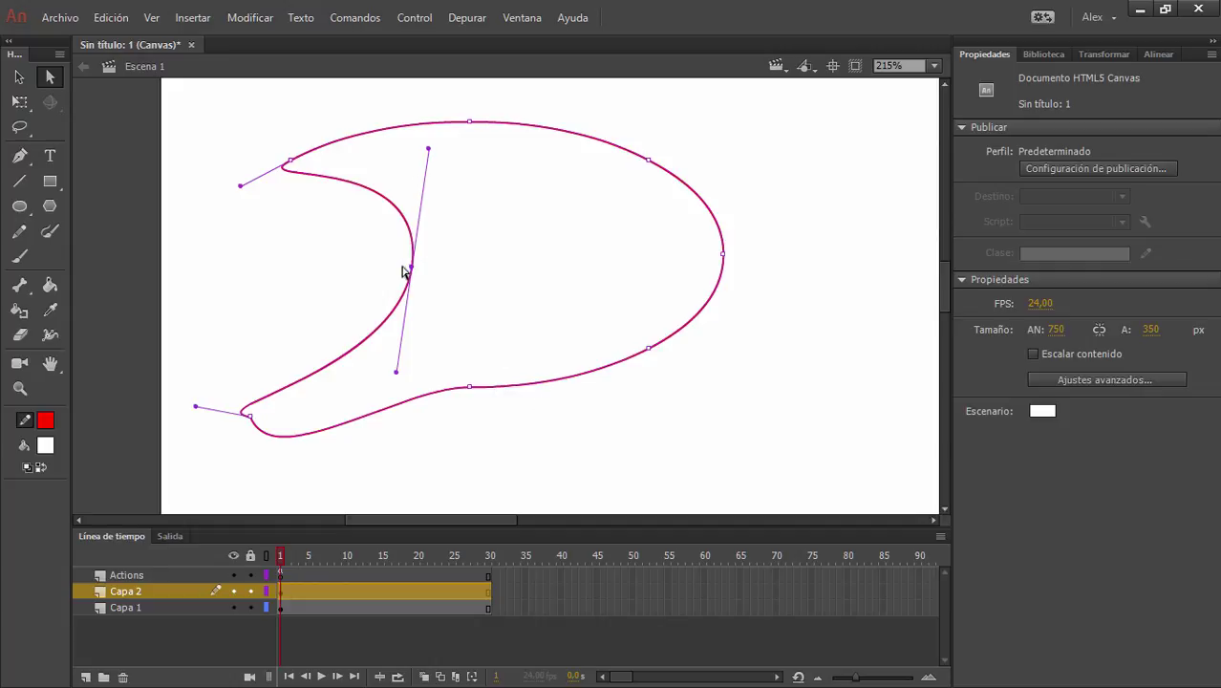
pyautogui.moveTo(411, 270); pyautogui.dragTo(466, 268)
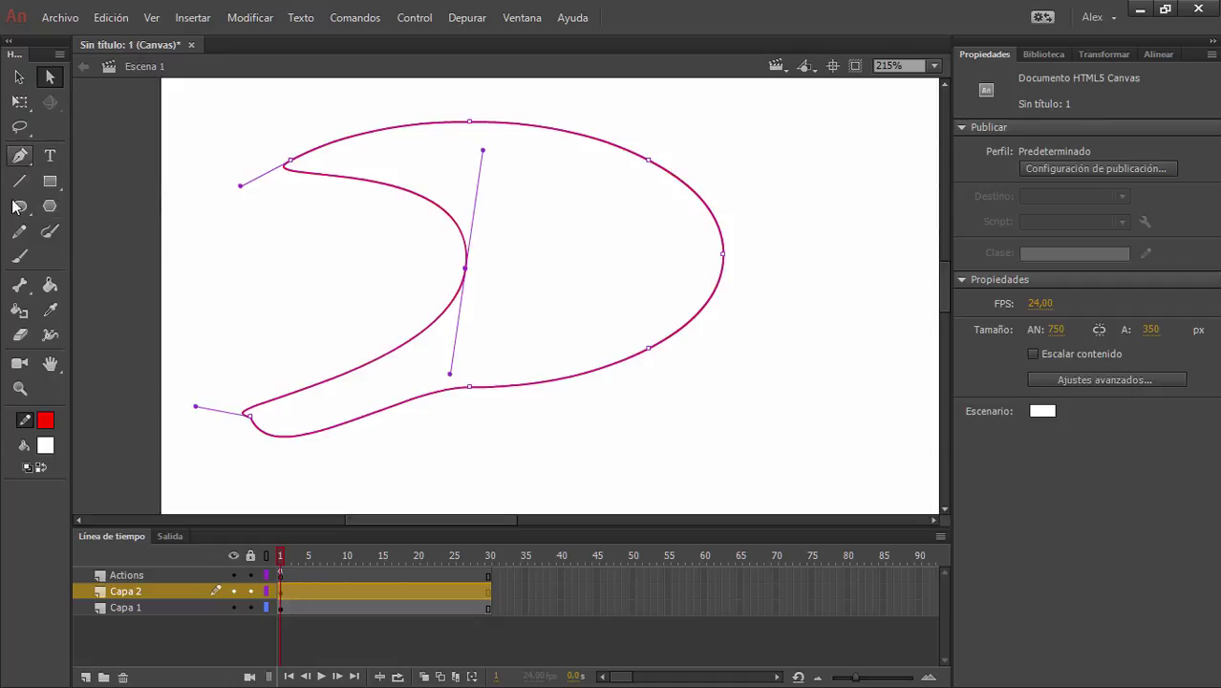
# Inspect the reshaped outline's anchor points and handles, and compare them with a selection of the whole outline.
pyautogui.click(19, 155)
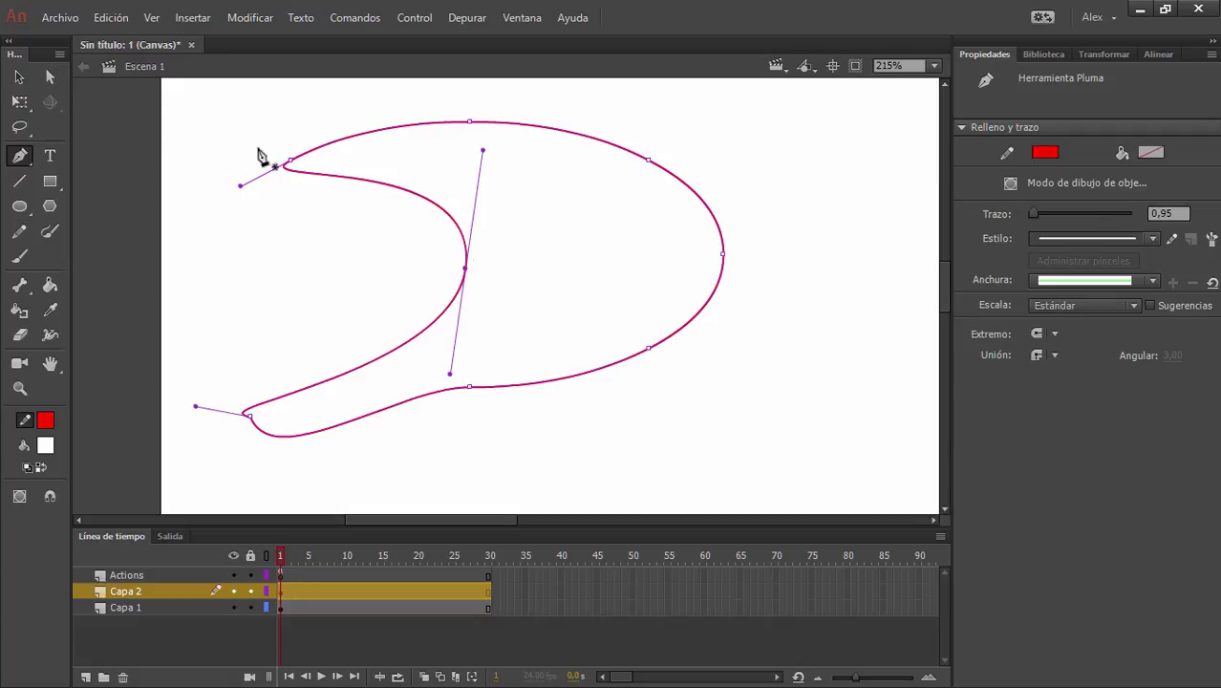
pyautogui.click(51, 77)
pyautogui.moveTo(187, 125)
pyautogui.mouseDown()
pyautogui.moveTo(262, 285)
pyautogui.moveTo(642, 477)
pyautogui.moveTo(734, 477)
pyautogui.mouseUp()
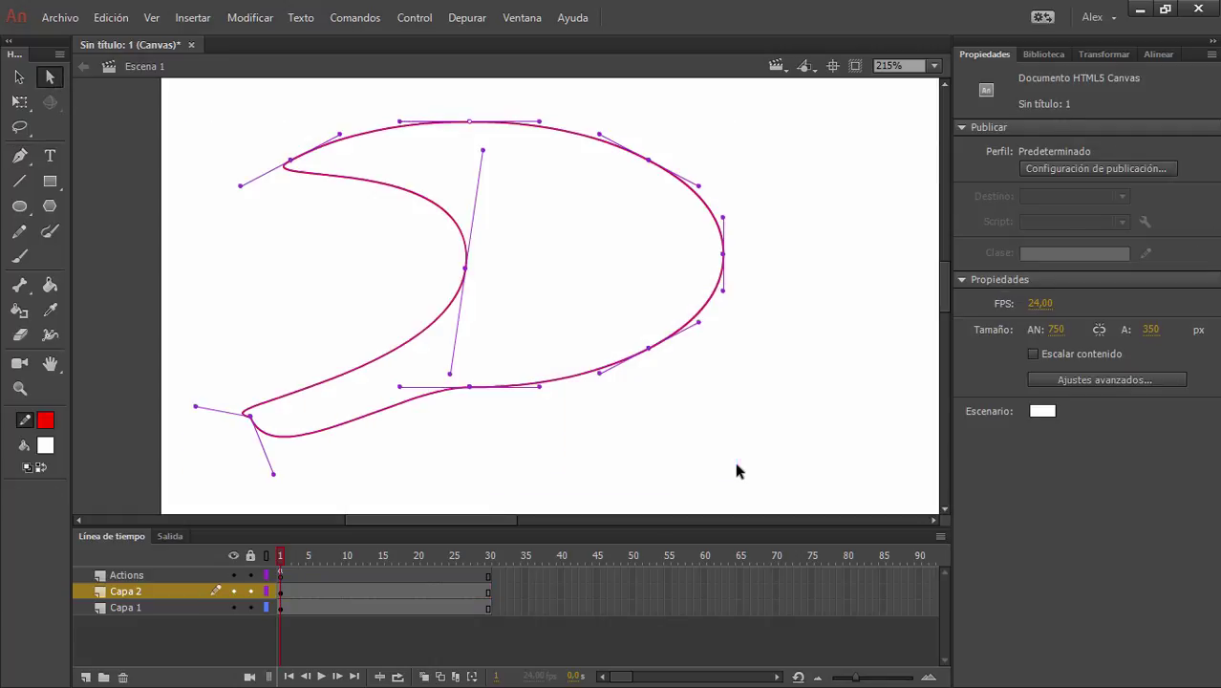
pyautogui.click(19, 78)
pyautogui.moveTo(181, 117)
pyautogui.mouseDown()
pyautogui.moveTo(415, 449)
pyautogui.moveTo(758, 458)
pyautogui.moveTo(739, 460)
pyautogui.mouseUp()
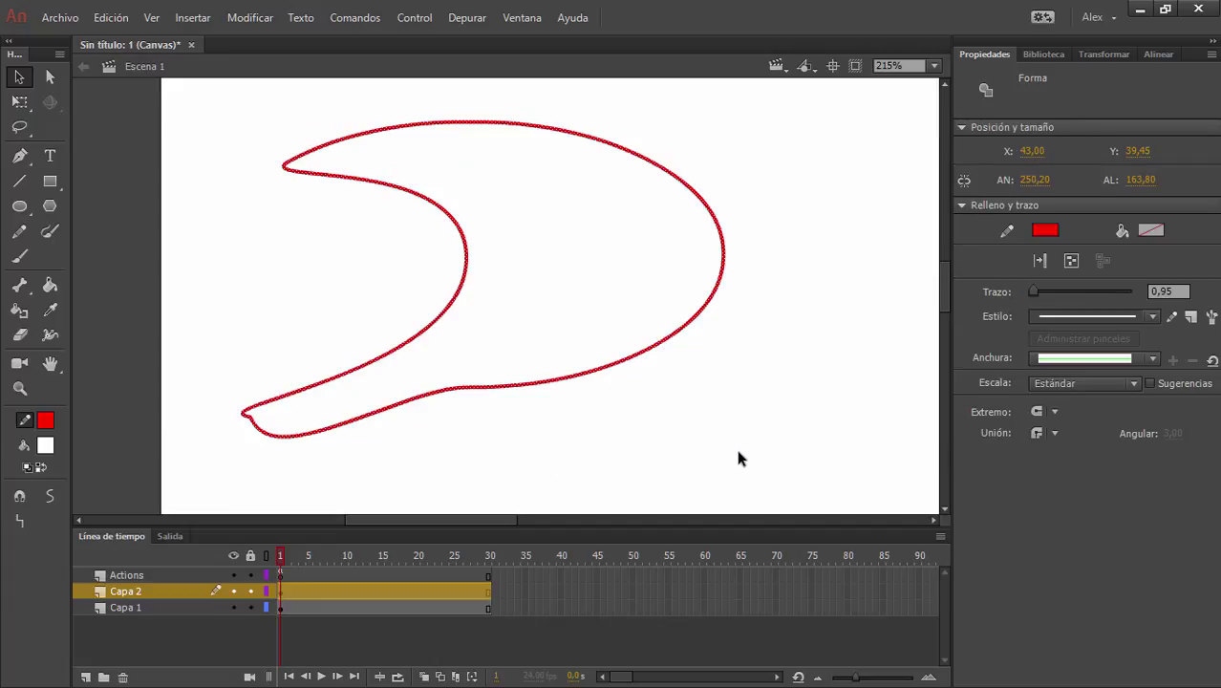
# Scale the whole outline down to 199,50 × 130,60 with Free Transform, and move it to X 15,50, Y 33,80.
pyautogui.click(20, 101)
pyautogui.click(800, 442)
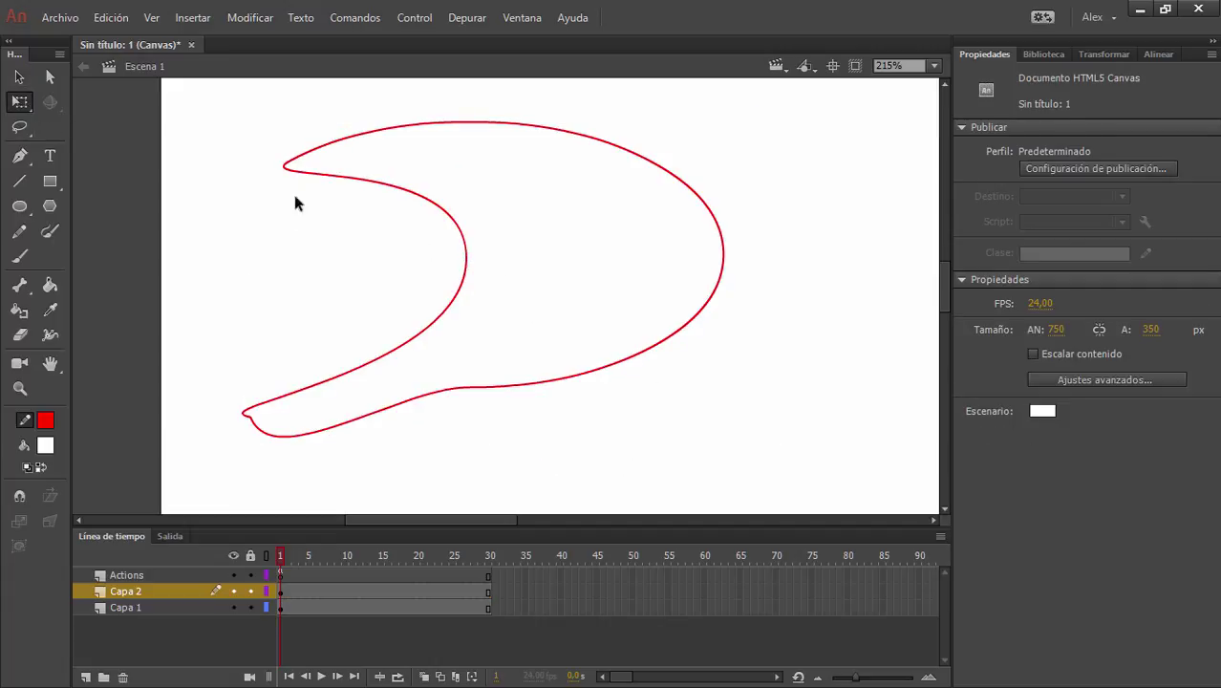
pyautogui.moveTo(195, 131)
pyautogui.mouseDown()
pyautogui.moveTo(504, 464)
pyautogui.moveTo(789, 487)
pyautogui.mouseUp()
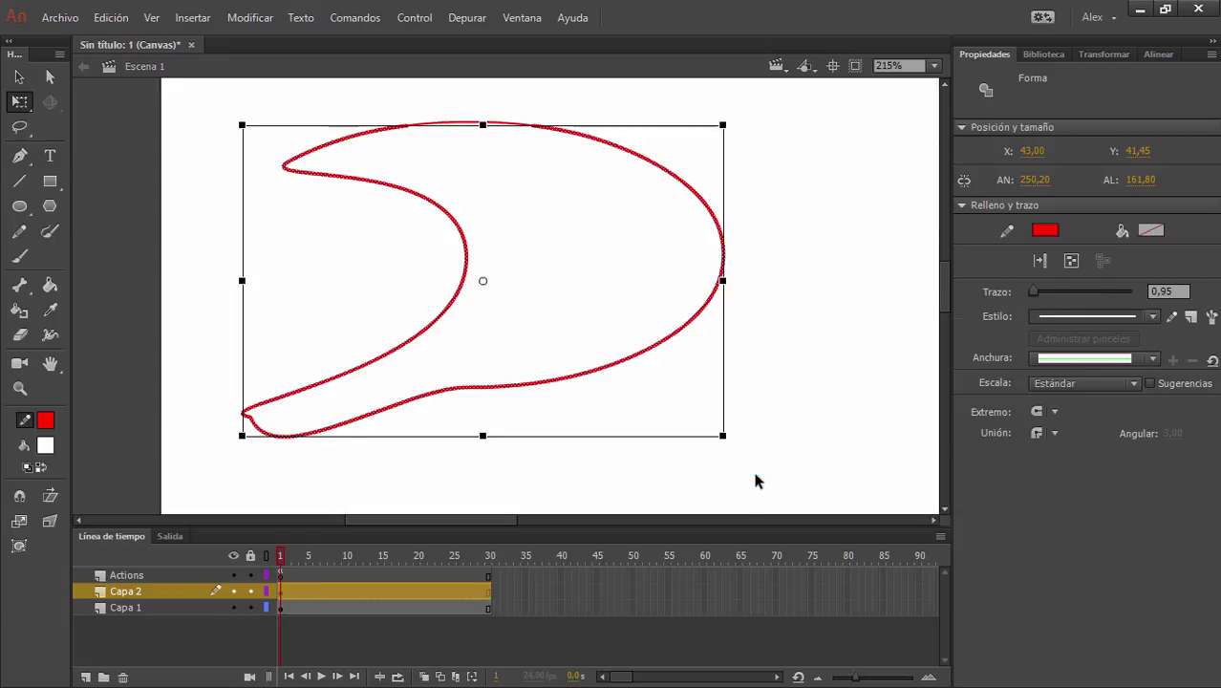
pyautogui.click(790, 494)
pyautogui.moveTo(178, 116); pyautogui.dragTo(836, 485)
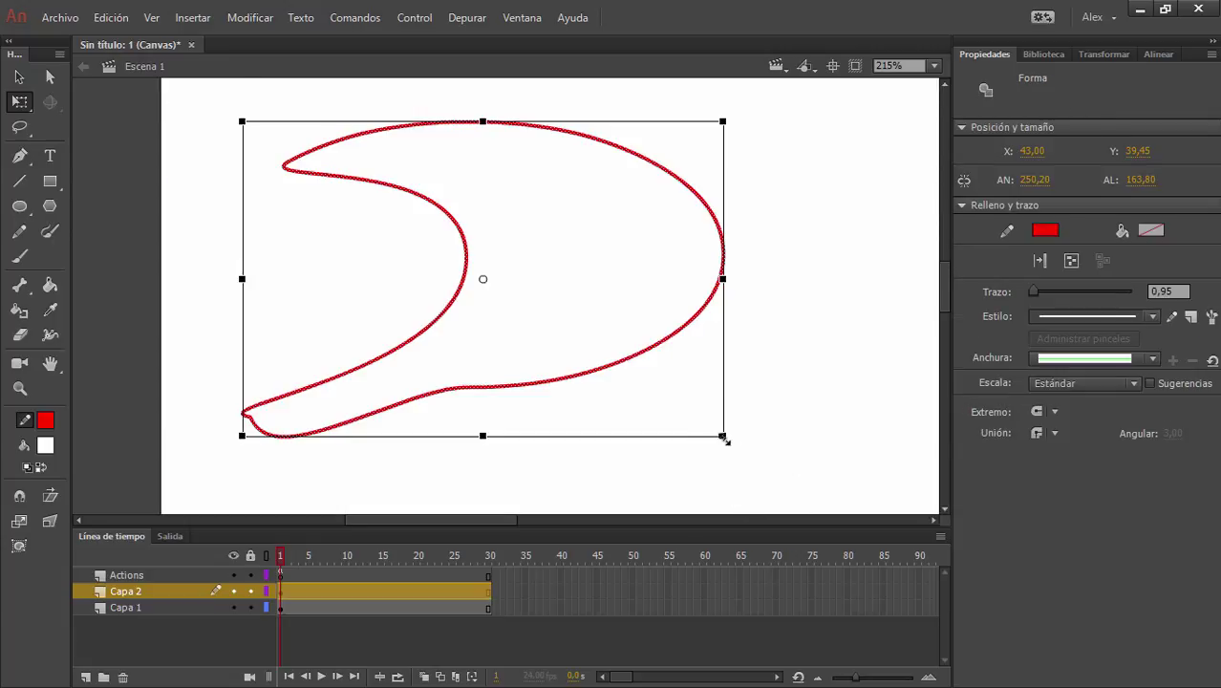
pyautogui.moveTo(723, 437); pyautogui.dragTo(679, 407)
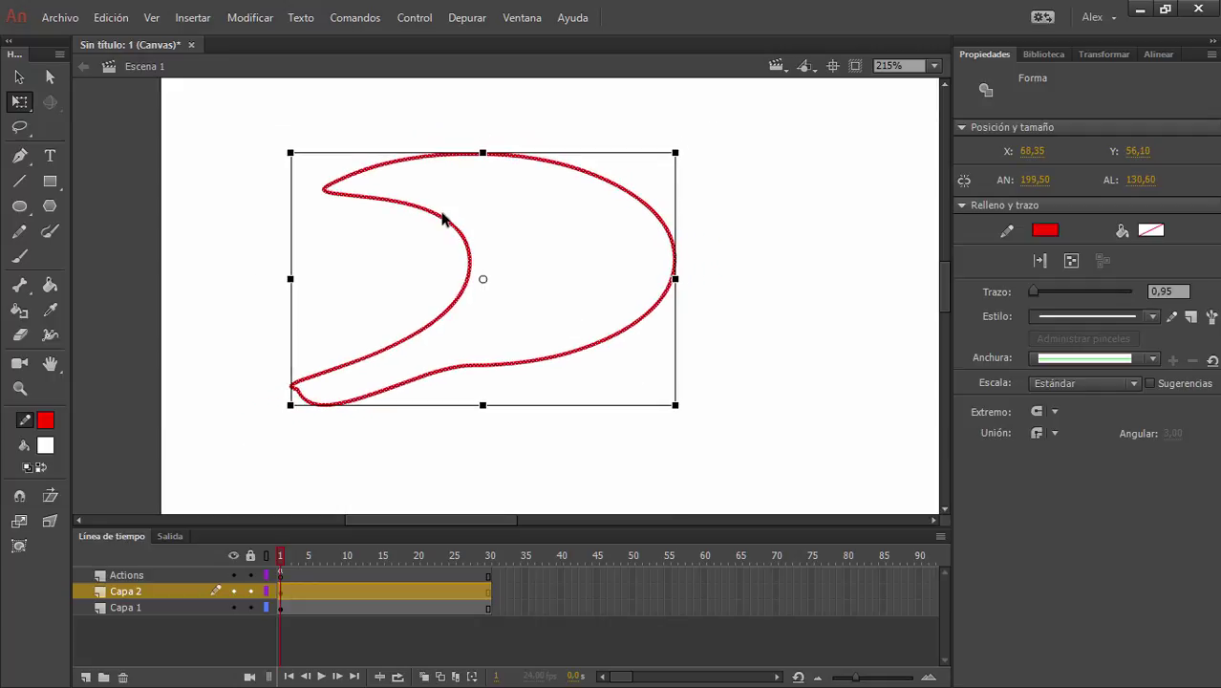
pyautogui.moveTo(441, 224); pyautogui.dragTo(341, 181)
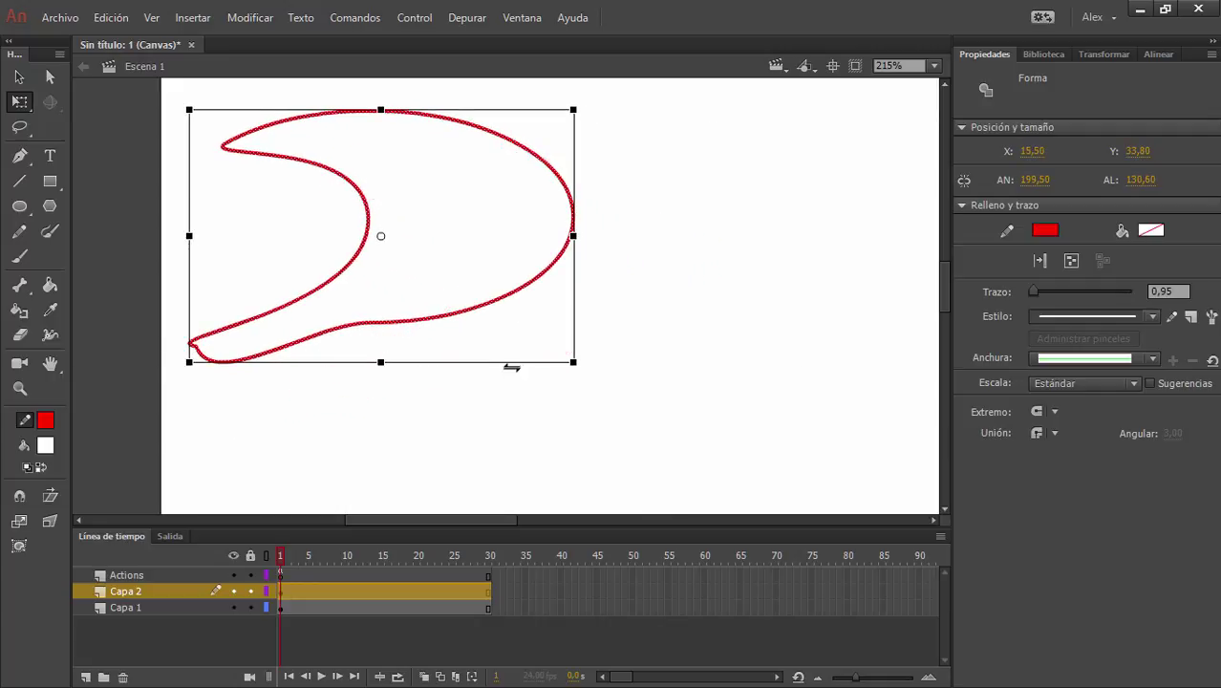
# Delete the Actions and Capa 1 layers, and add a new layer above Capa 2.
pyautogui.click(19, 77)
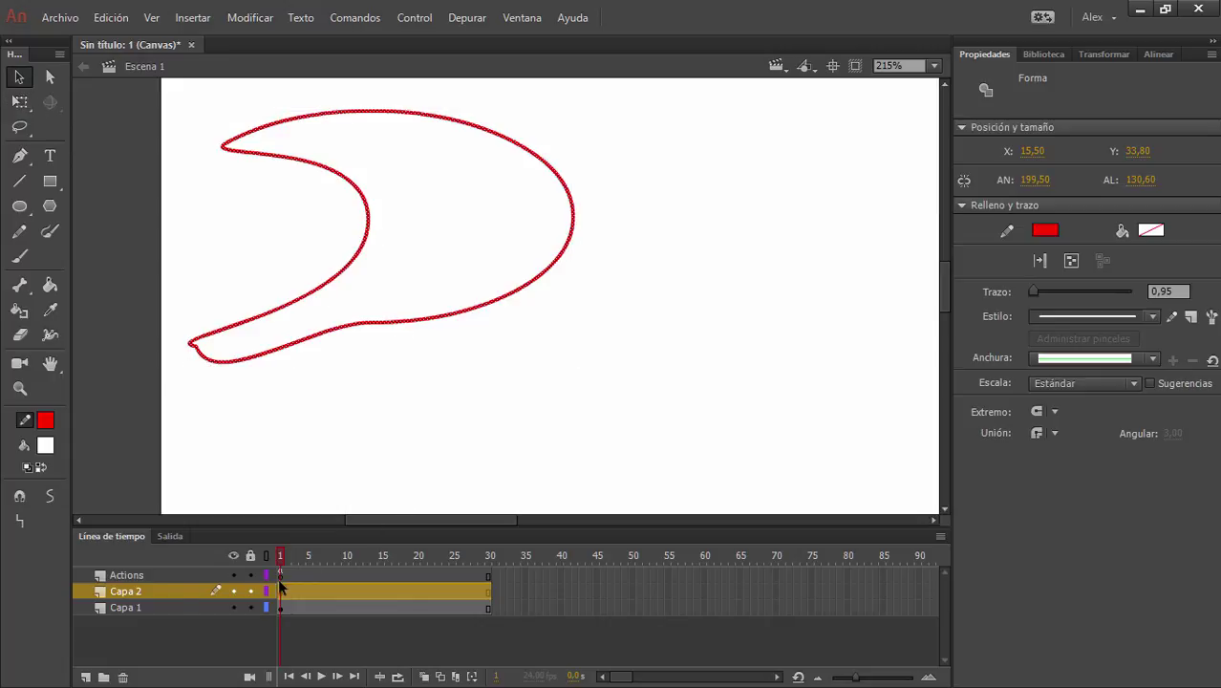
pyautogui.click(134, 576)
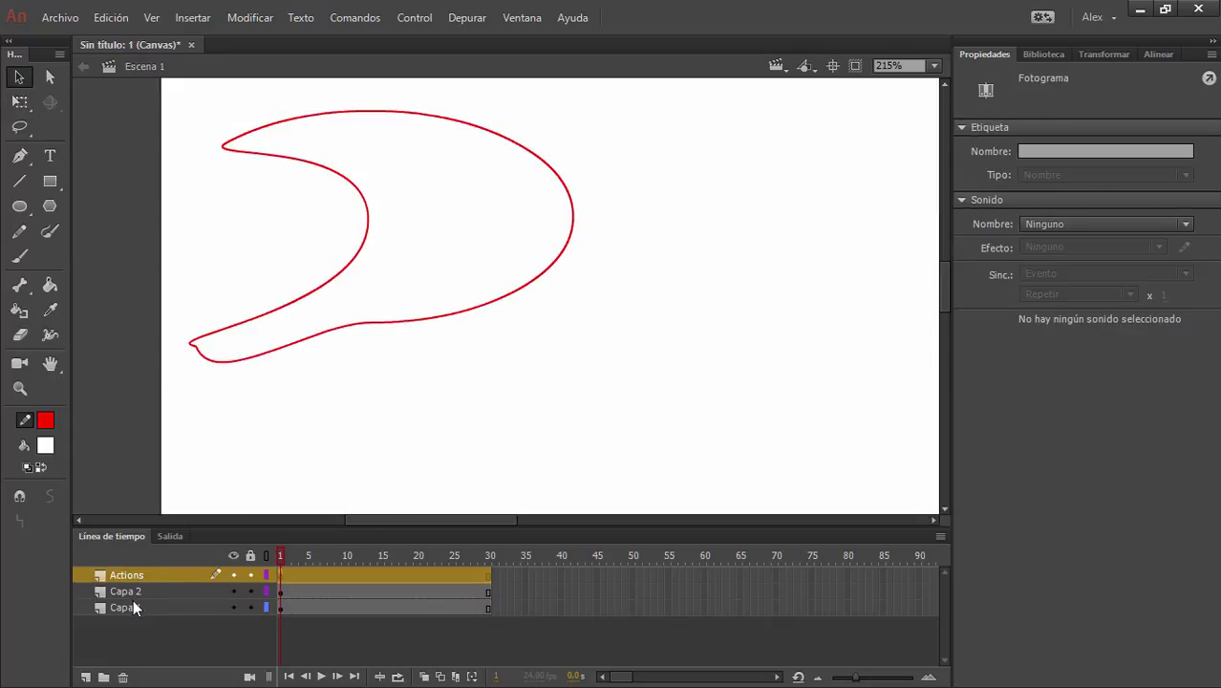
pyautogui.keyDown('ctrl'); pyautogui.click(131, 603); pyautogui.keyUp('ctrl')
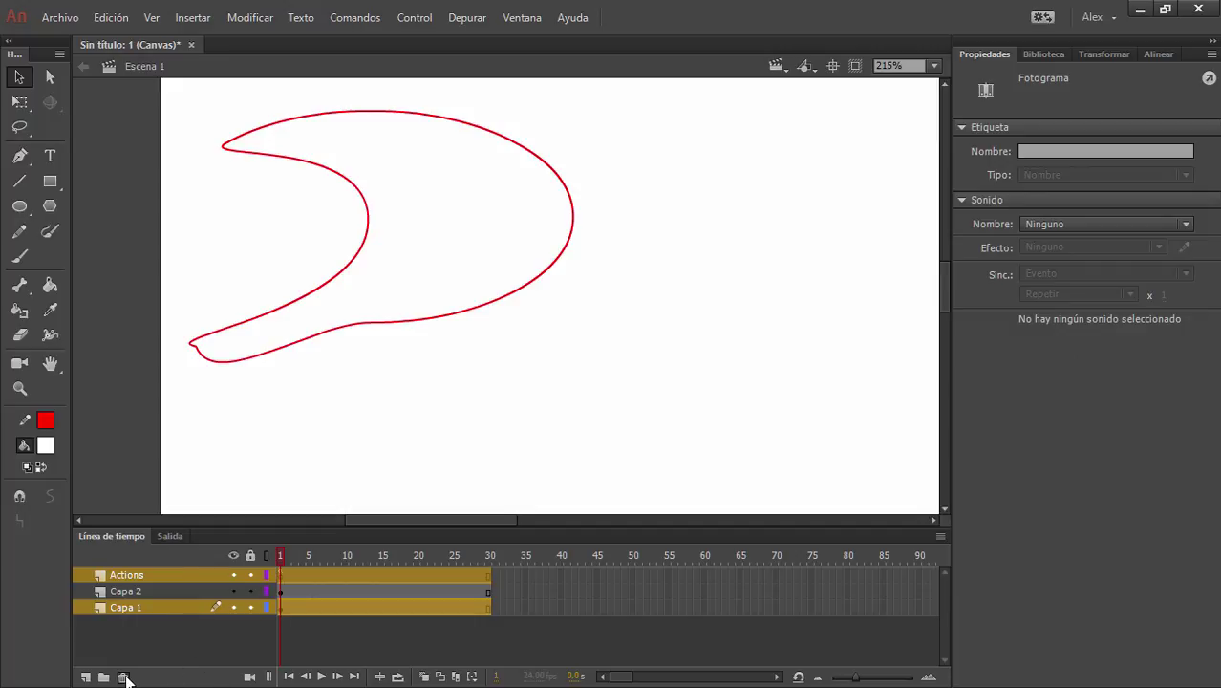
pyautogui.click(123, 676)
pyautogui.click(86, 677)
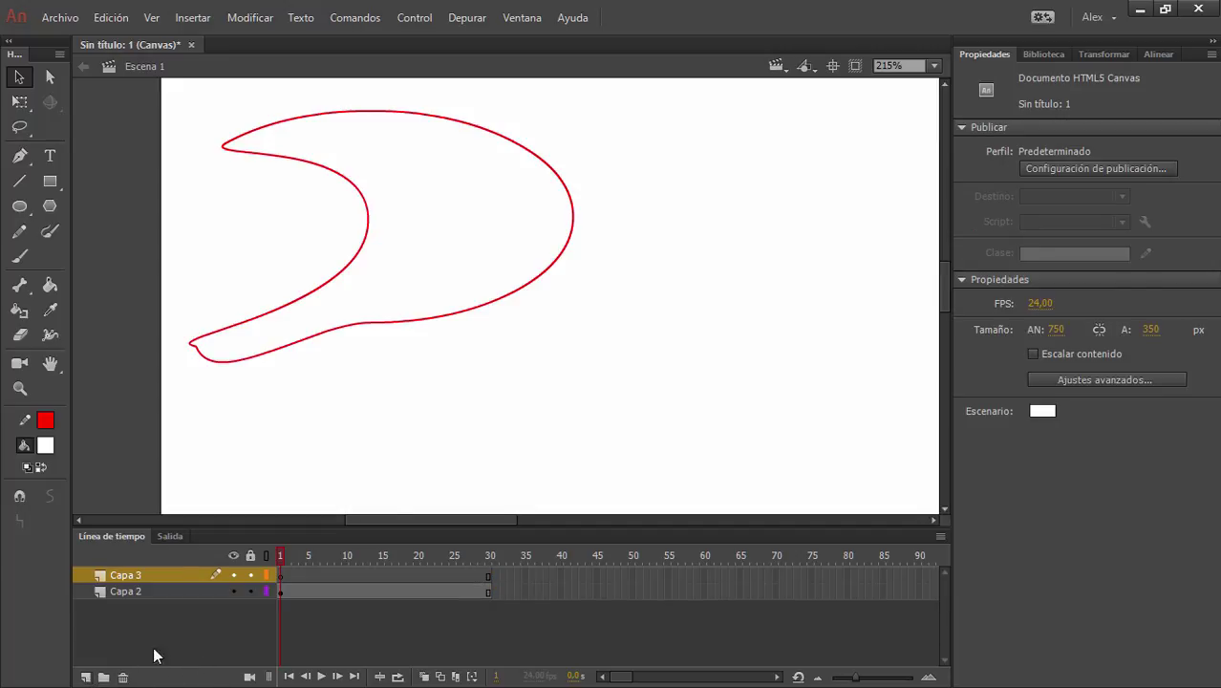
# Paste the copied outline on the new layer as Mapa de bits independiente del dispositivo, and move it to X 200,50, Y -0,50.
pyautogui.click(110, 17)
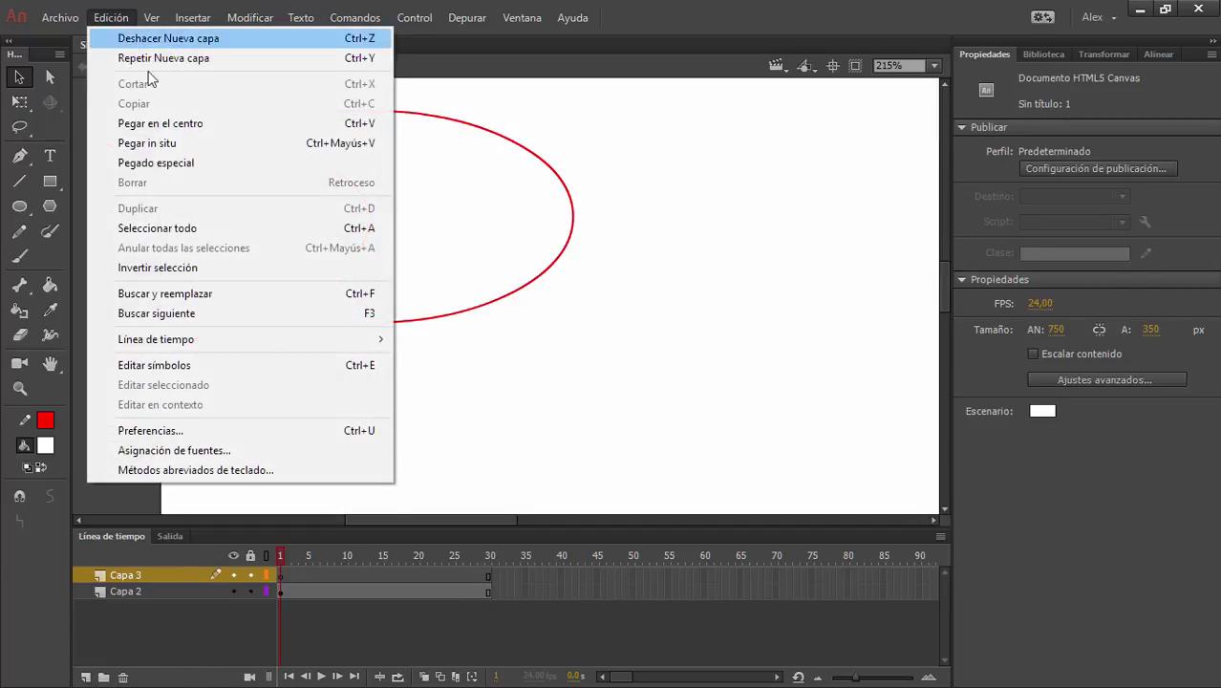
pyautogui.click(156, 162)
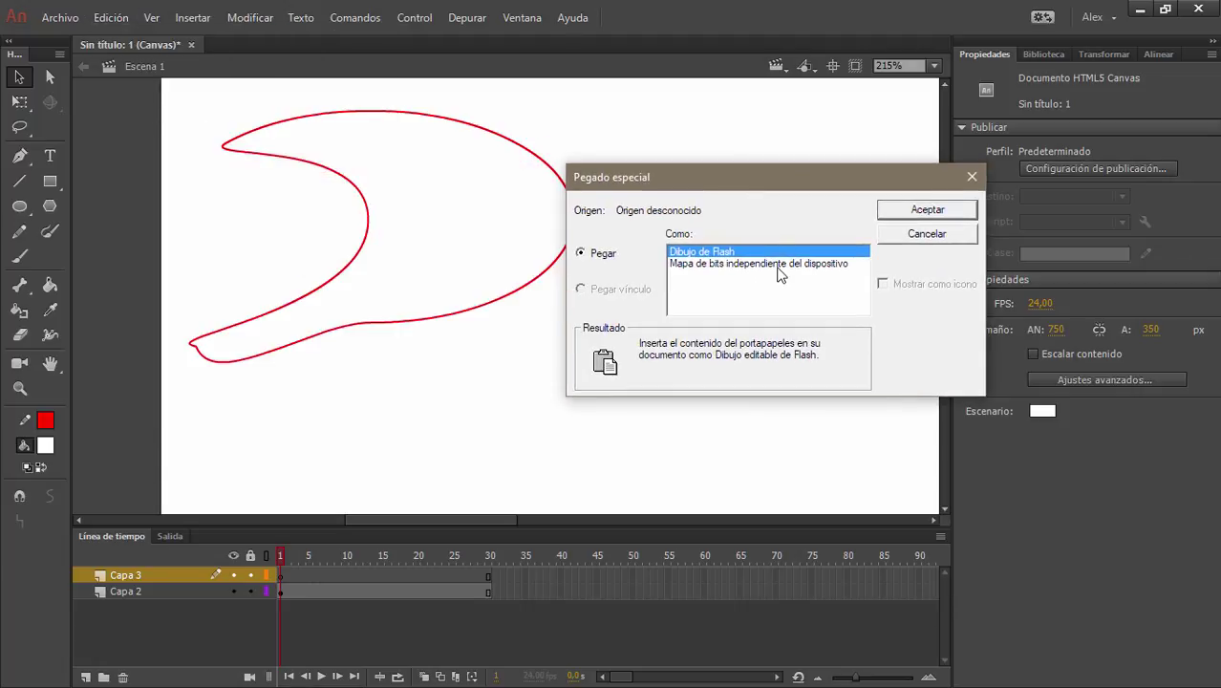
pyautogui.click(772, 266)
pyautogui.click(909, 212)
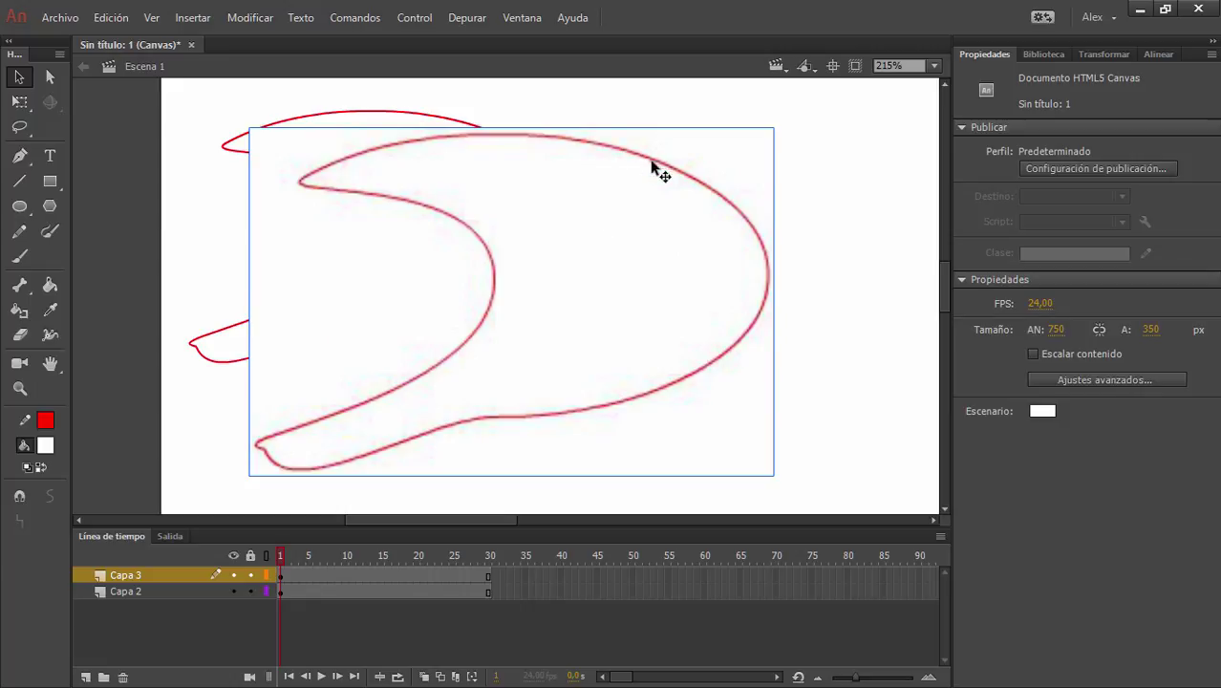
pyautogui.moveTo(653, 164); pyautogui.dragTo(883, 153)
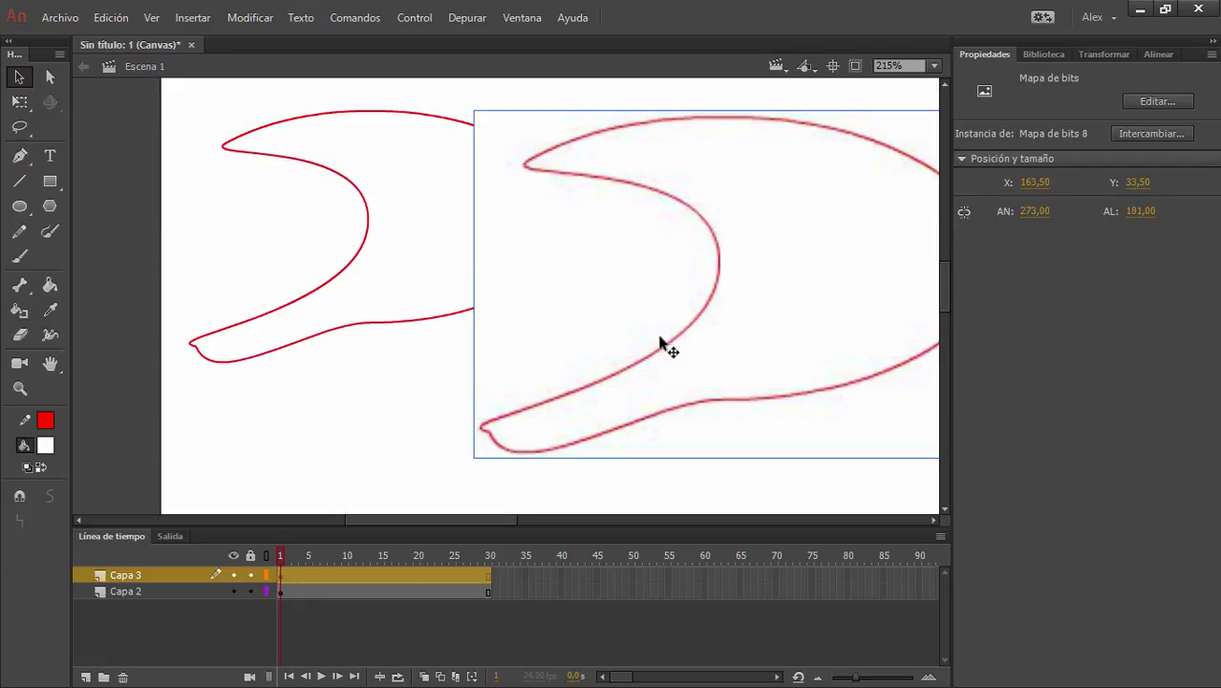
pyautogui.moveTo(665, 344); pyautogui.dragTo(714, 294)
# Move the bitmap copy beside the enlarged vector curve to X 164,50, Y -31,50, and compare their edges.
pyautogui.scroll(5, 641, 398)
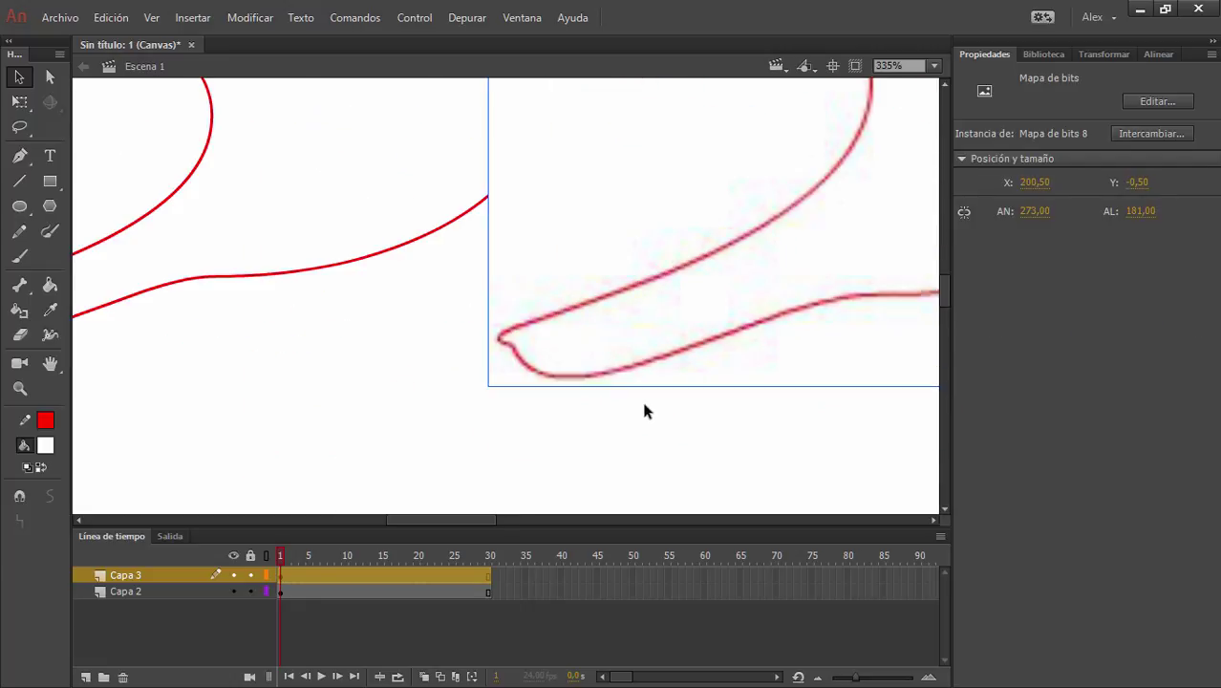
pyautogui.moveTo(327, 199); pyautogui.dragTo(602, 417)
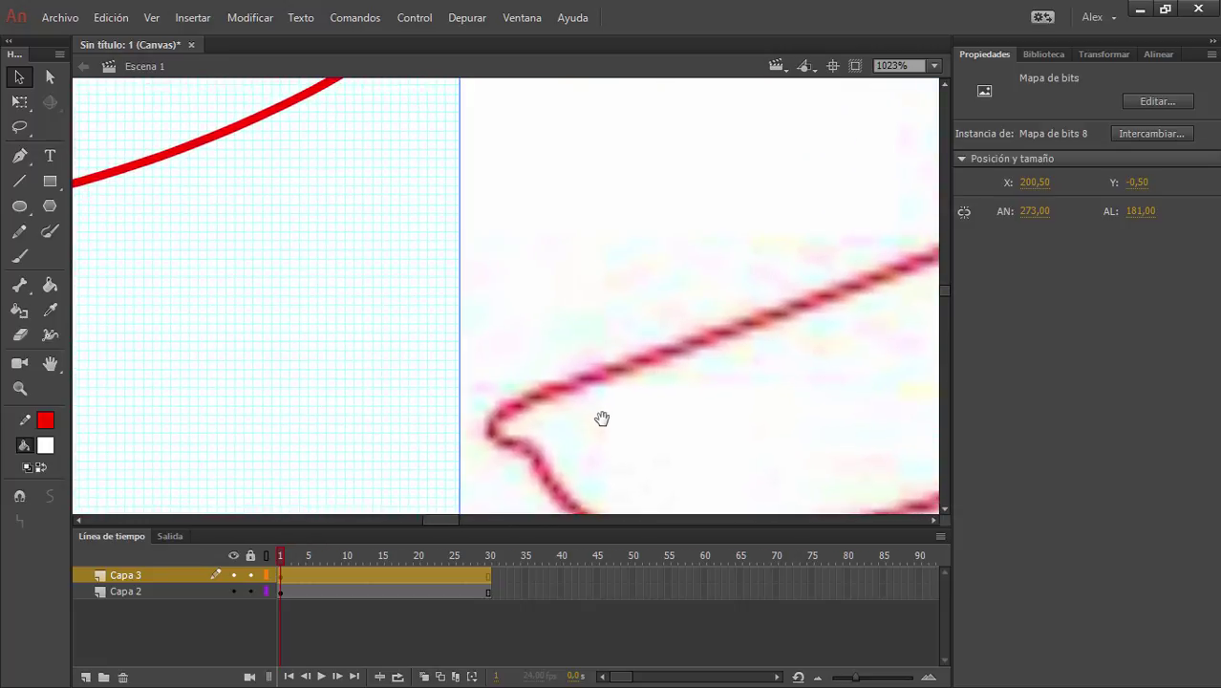
pyautogui.moveTo(567, 346); pyautogui.dragTo(438, 110)
pyautogui.moveTo(401, 242); pyautogui.dragTo(526, 458)
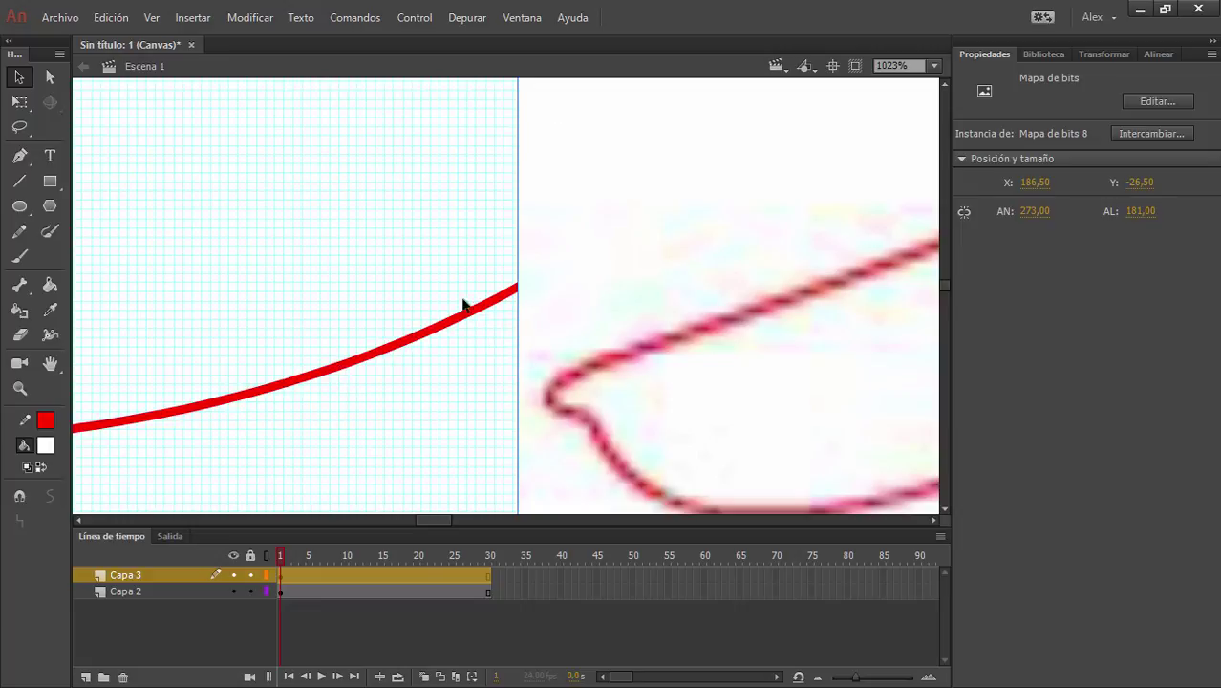
pyautogui.moveTo(640, 355); pyautogui.dragTo(639, 277)
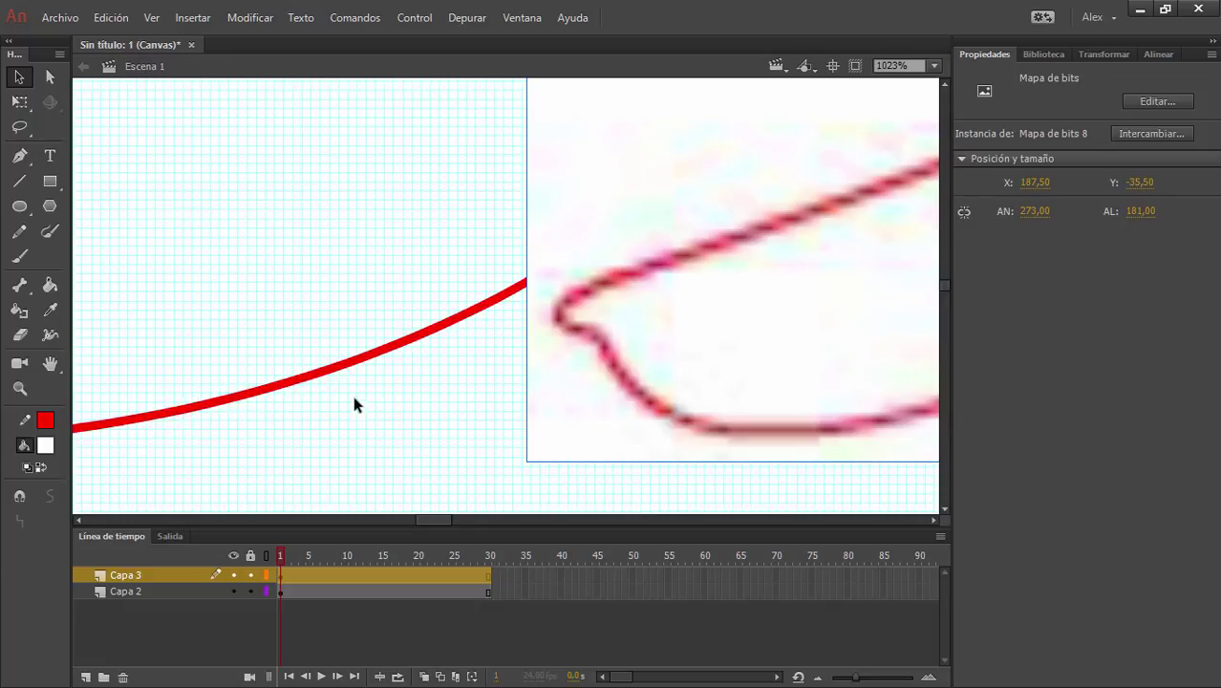
pyautogui.moveTo(738, 304); pyautogui.dragTo(510, 351)
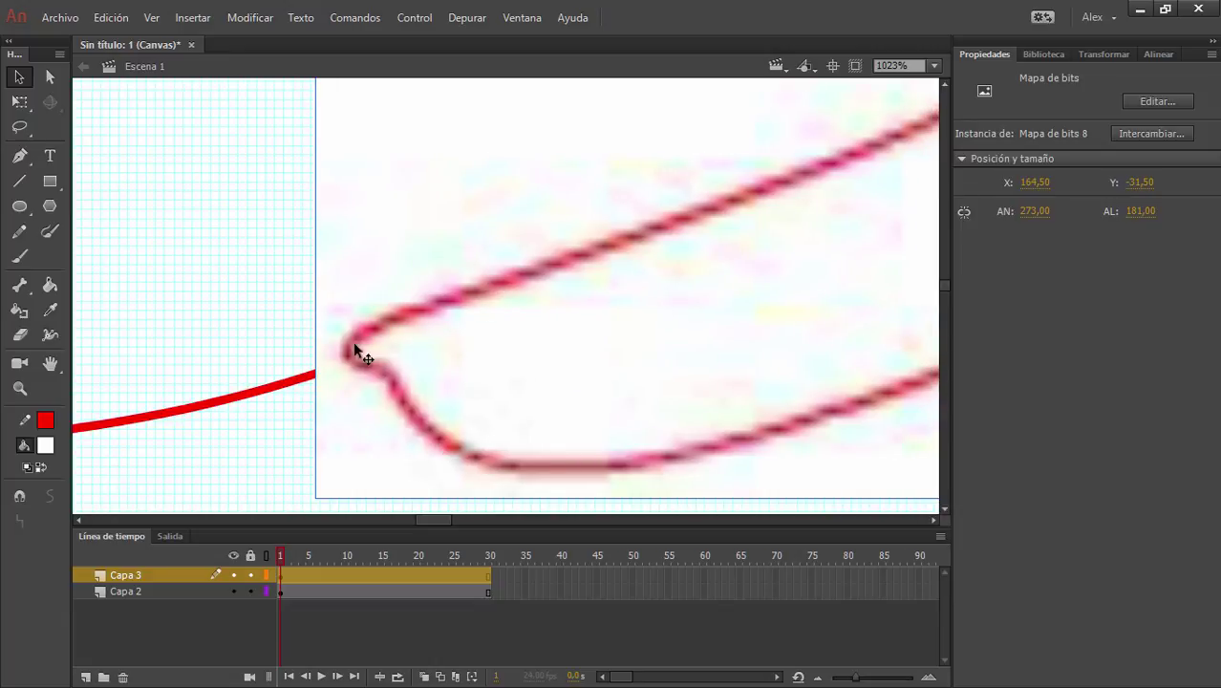
# Shift the bitmap 4 px to the right, and move it on to X 167,50, Y -35,50 beside the vector curve.
pyautogui.press('Right')
pyautogui.press('Right')
pyautogui.press('Right')
pyautogui.press('Right')
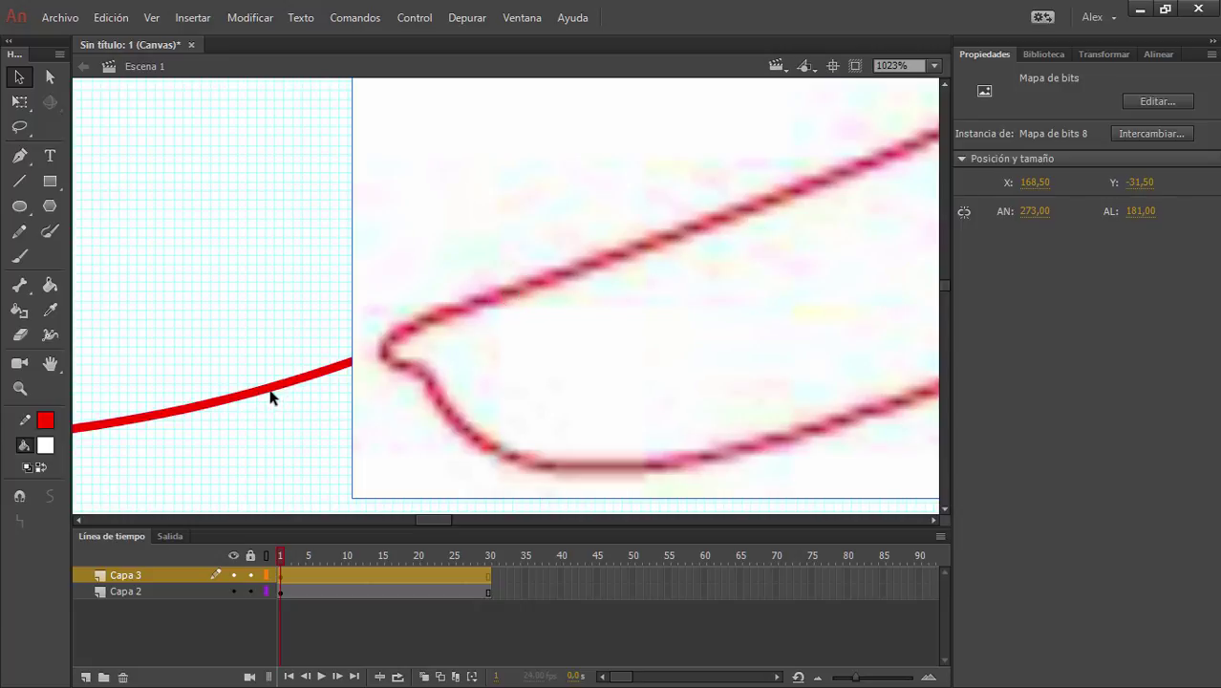
pyautogui.moveTo(570, 279); pyautogui.dragTo(561, 244)
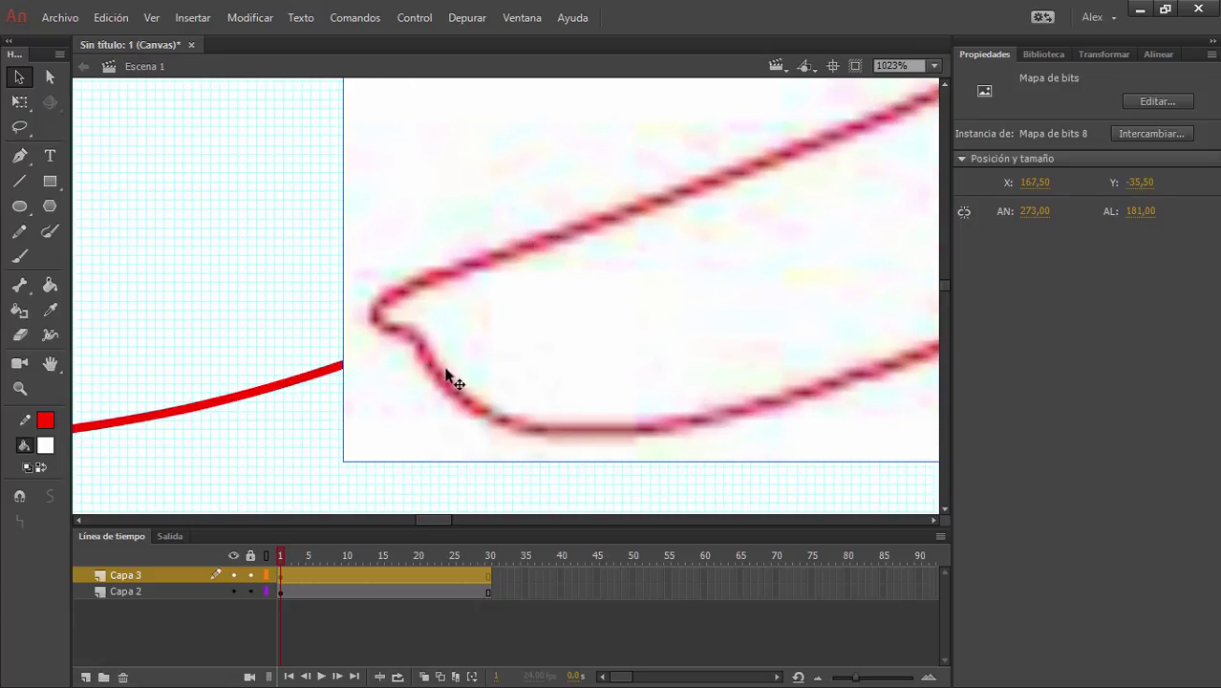
# Move the bitmap copy clear of the vector outline, to X 316,50, Y 63,50.
pyautogui.scroll(-5, 447, 371)
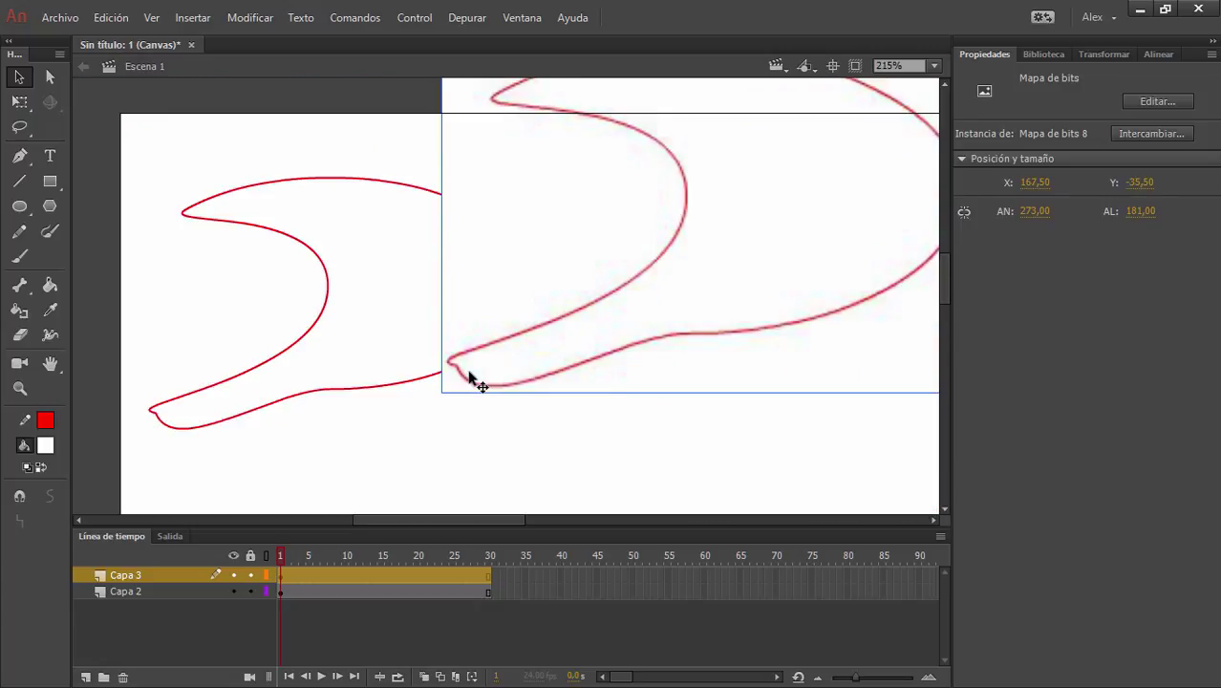
pyautogui.scroll(-2, 469, 378)
pyautogui.moveTo(513, 340); pyautogui.dragTo(347, 262)
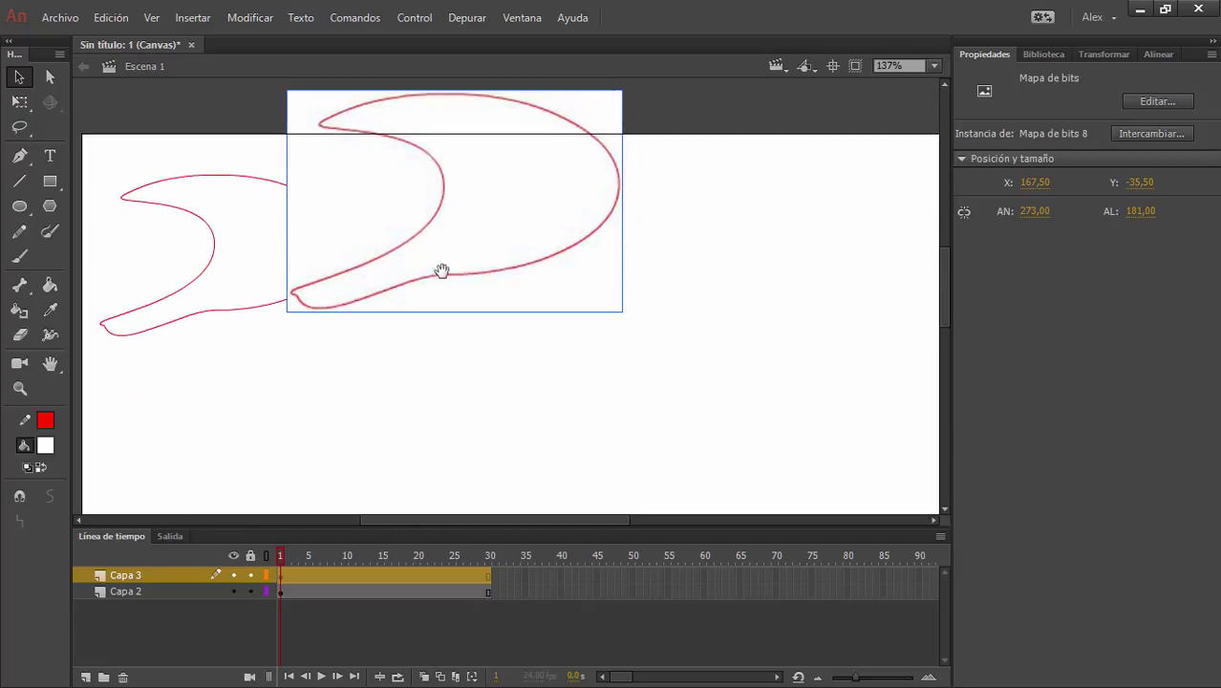
pyautogui.moveTo(470, 229); pyautogui.dragTo(655, 347)
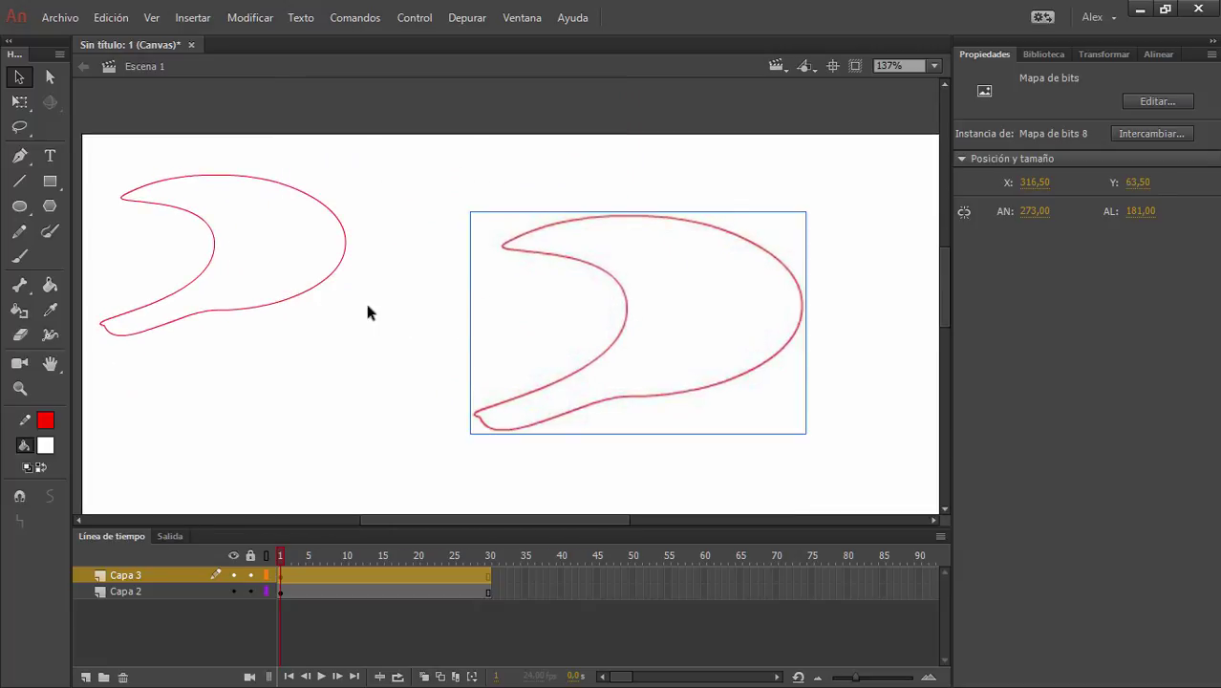
# Select the whole vector outline on Capa 2 to compare it with the bitmap copy.
pyautogui.click(416, 206)
pyautogui.moveTo(84, 172); pyautogui.dragTo(373, 360)
pyautogui.click(344, 347)
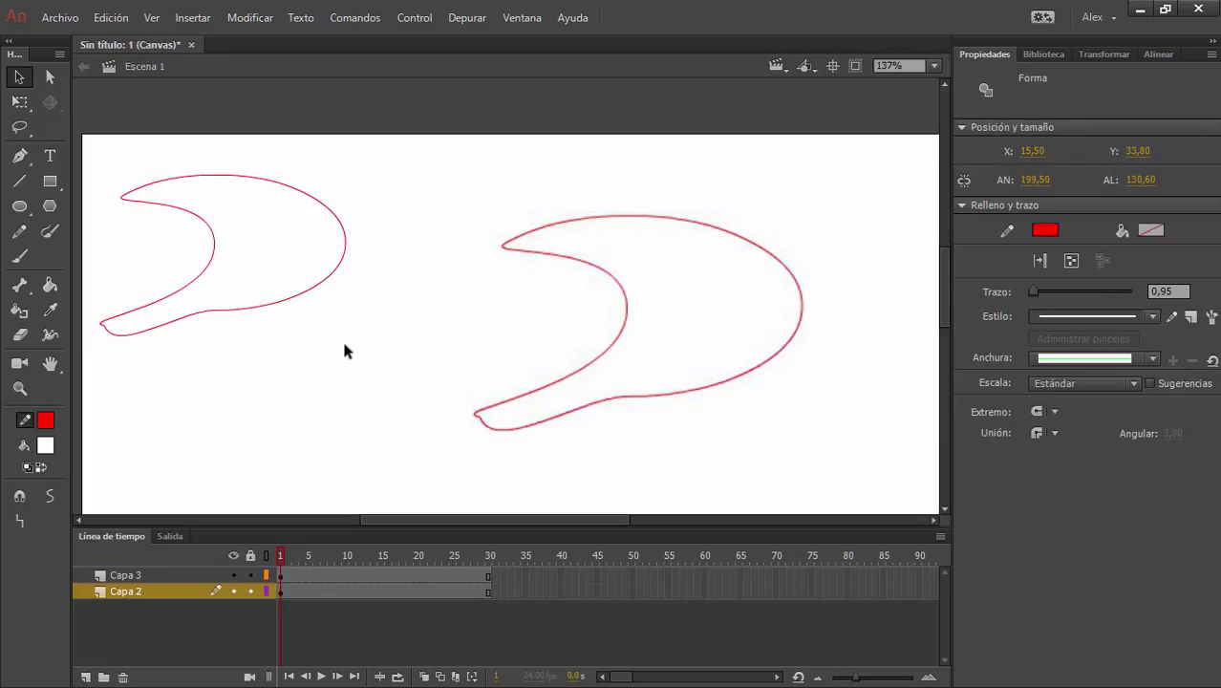
pyautogui.moveTo(90, 160); pyautogui.dragTo(380, 351)
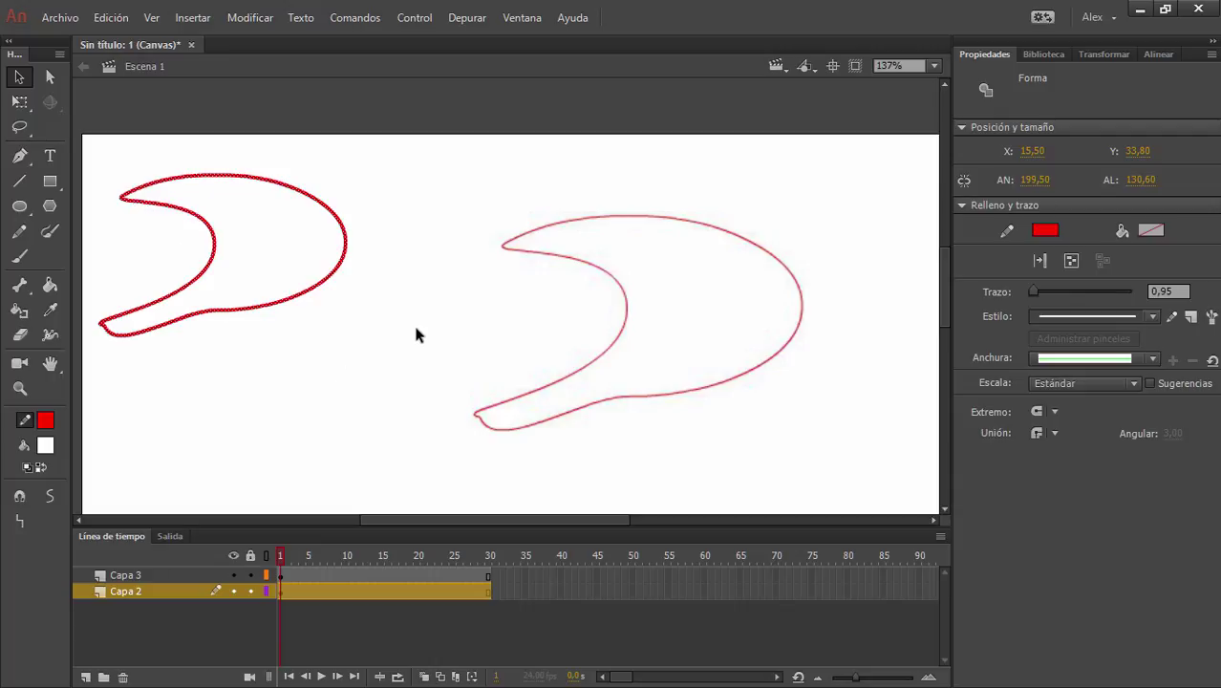
pyautogui.scroll(-2, 419, 315)
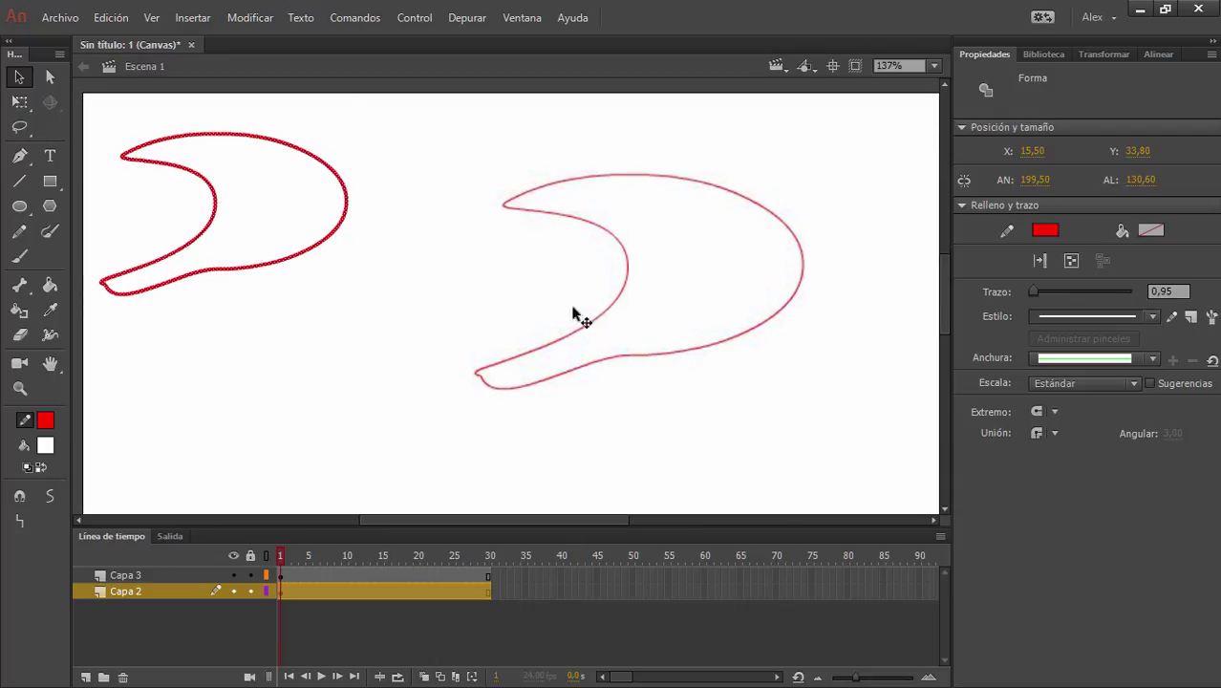
# Preview mario.jpg in the library, and display all anchor points and handles of the vector outline for comparison.
pyautogui.hotkey('ctrl', 'l')
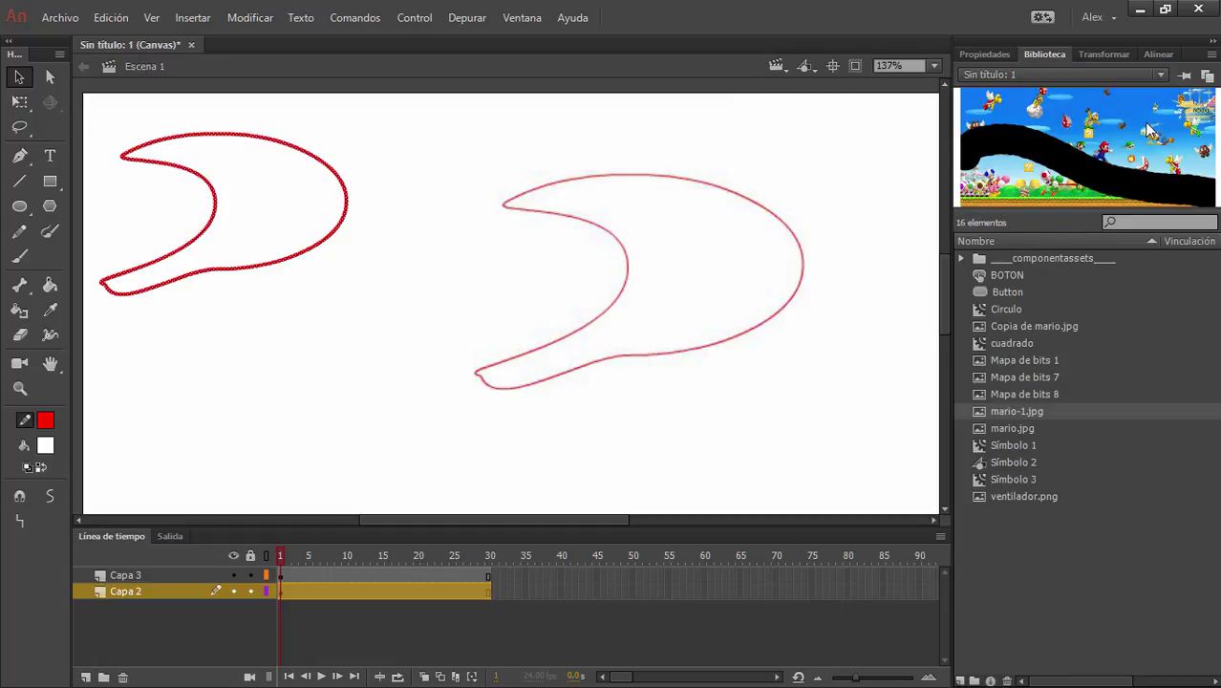
pyautogui.click(1009, 426)
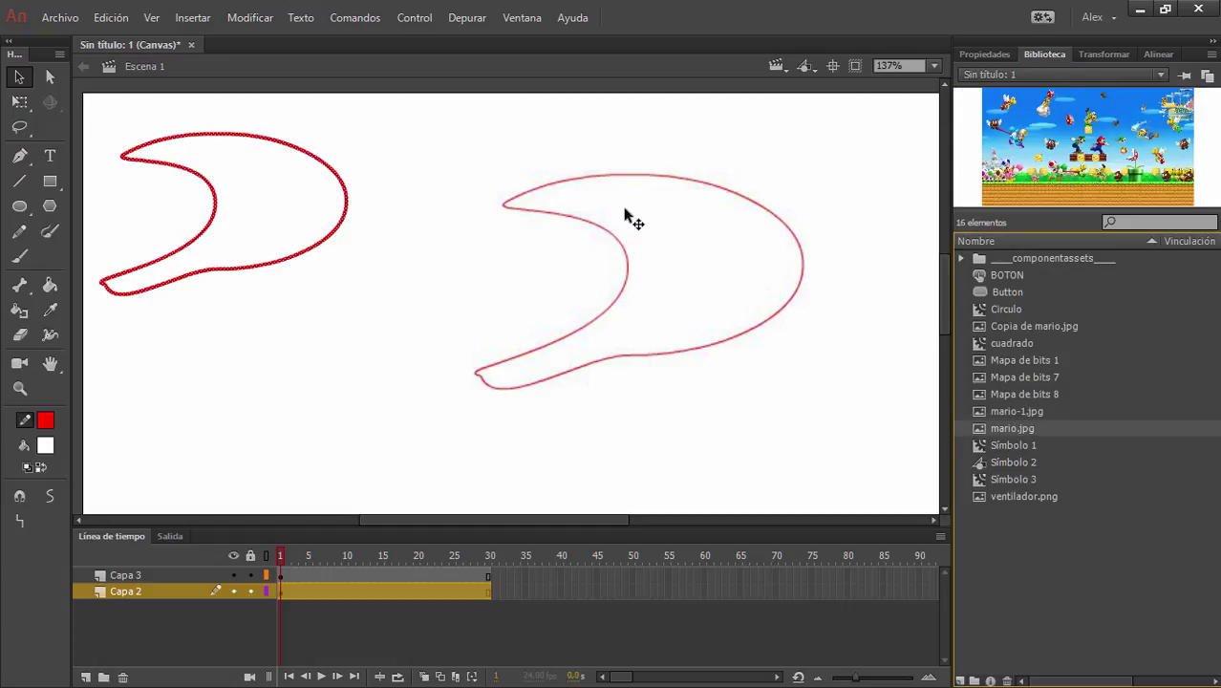
pyautogui.click(123, 137)
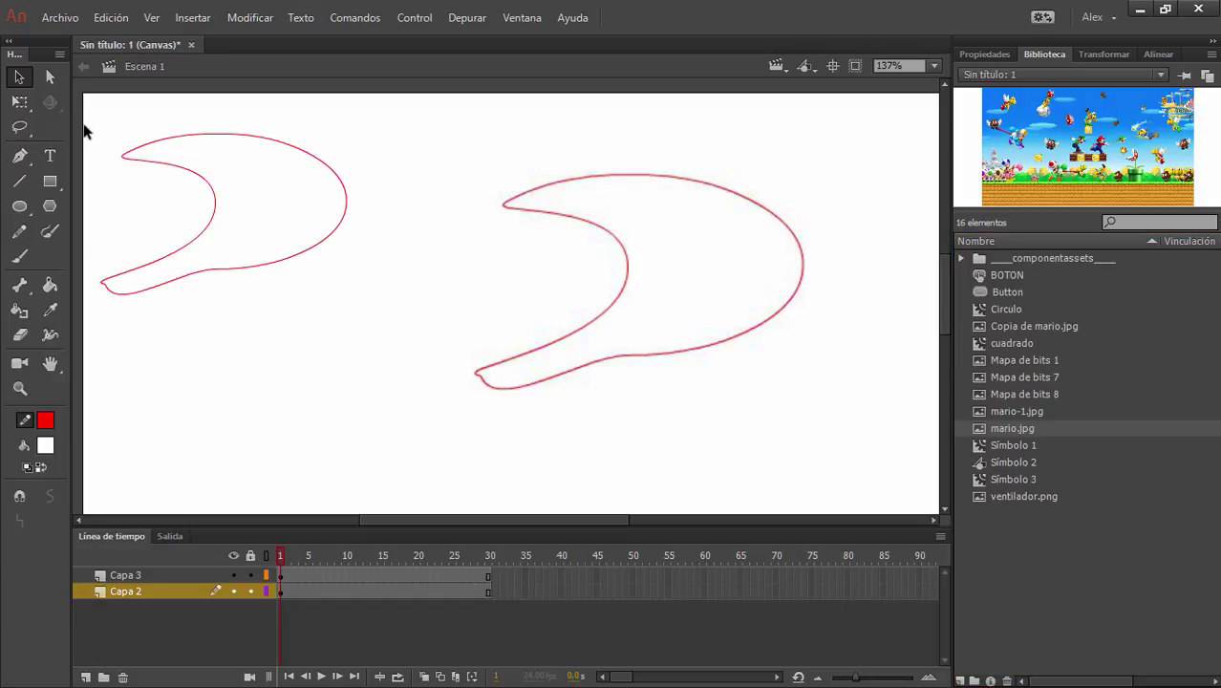
pyautogui.moveTo(84, 131)
pyautogui.mouseDown()
pyautogui.moveTo(163, 268)
pyautogui.moveTo(387, 327)
pyautogui.mouseUp()
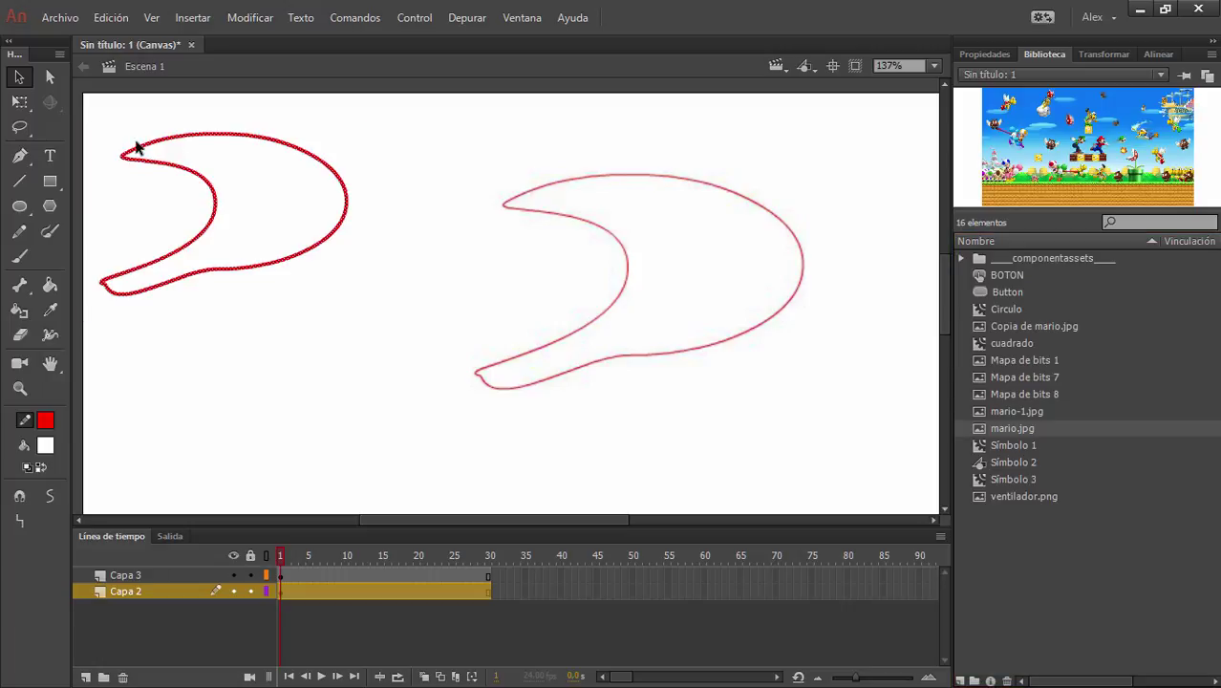
pyautogui.press('a')
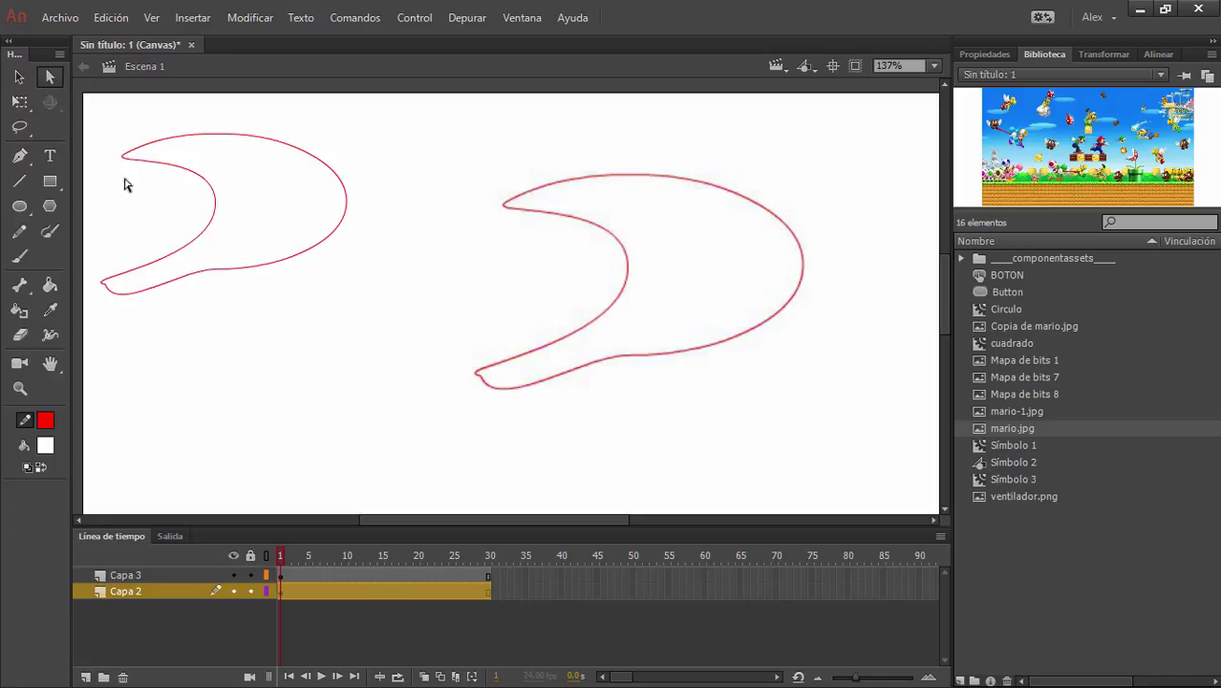
pyautogui.moveTo(90, 115)
pyautogui.mouseDown()
pyautogui.moveTo(198, 313)
pyautogui.moveTo(381, 322)
pyautogui.mouseUp()
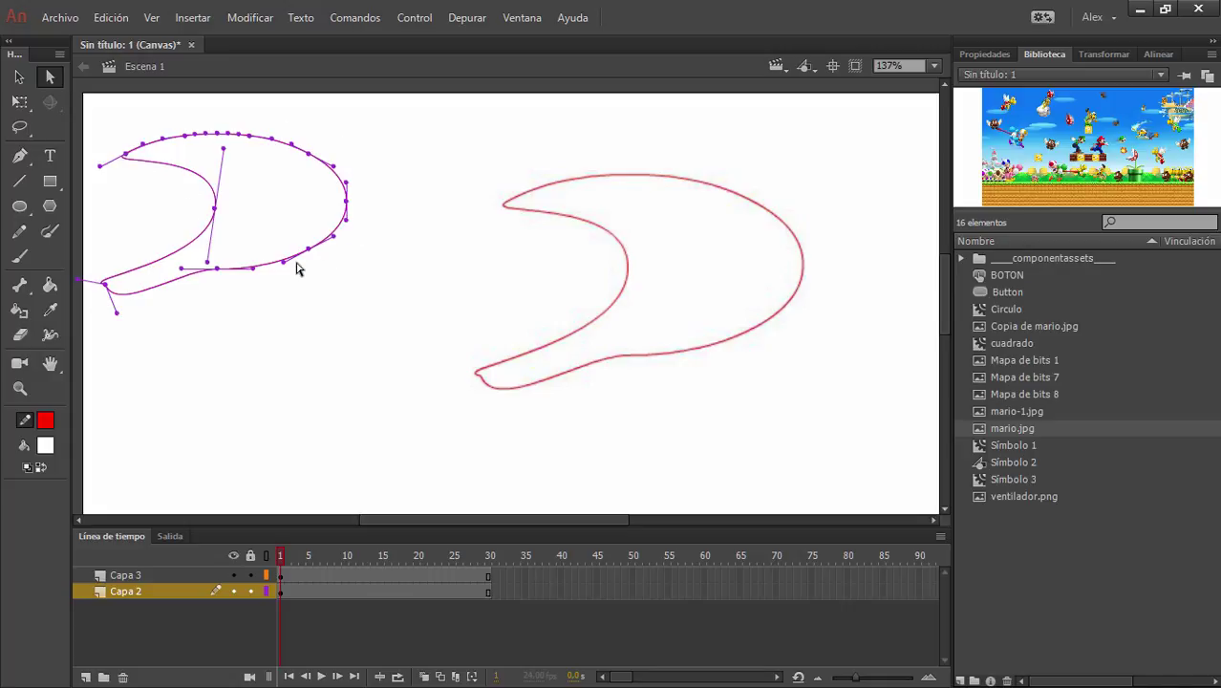
# Place mario.jpg from the library on the stage in Capa 2, and undo the placement.
pyautogui.click(19, 76)
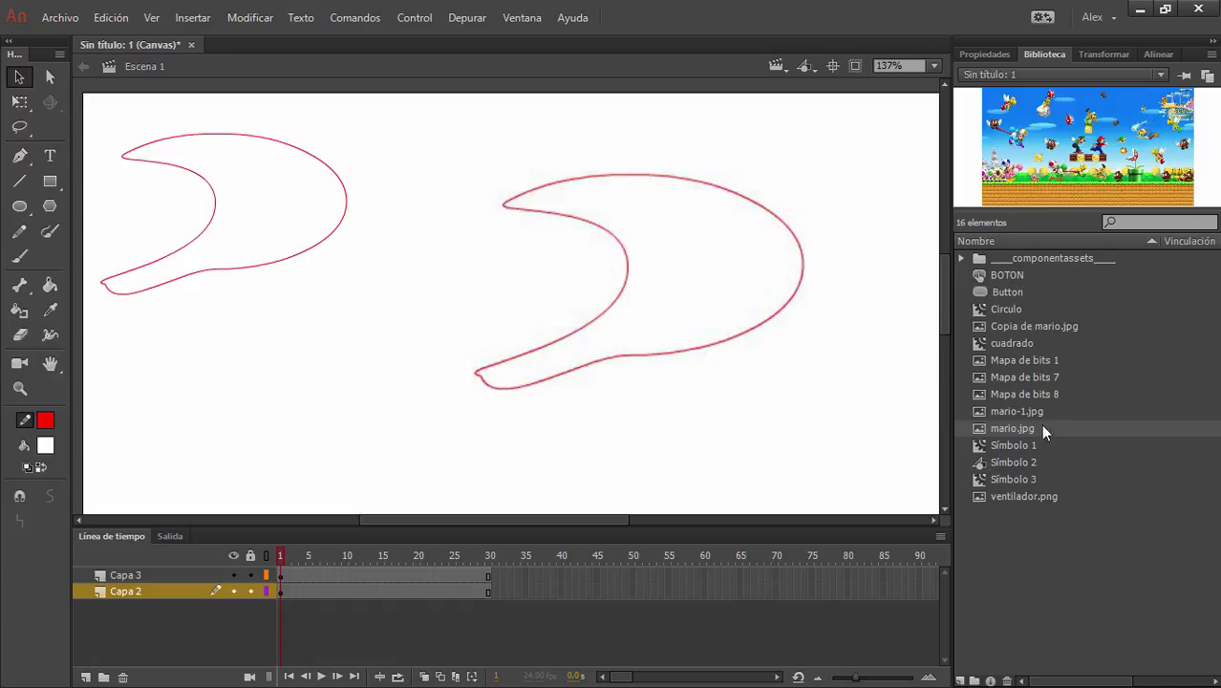
pyautogui.click(1010, 430)
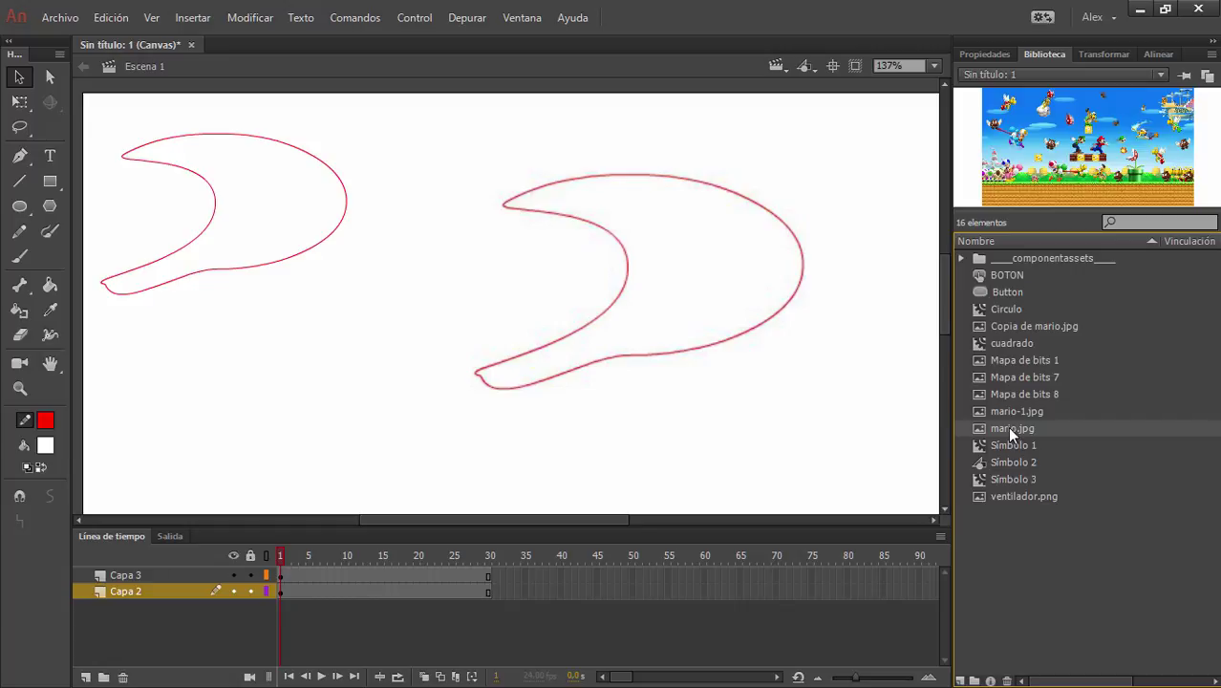
pyautogui.moveTo(1007, 426); pyautogui.dragTo(522, 373)
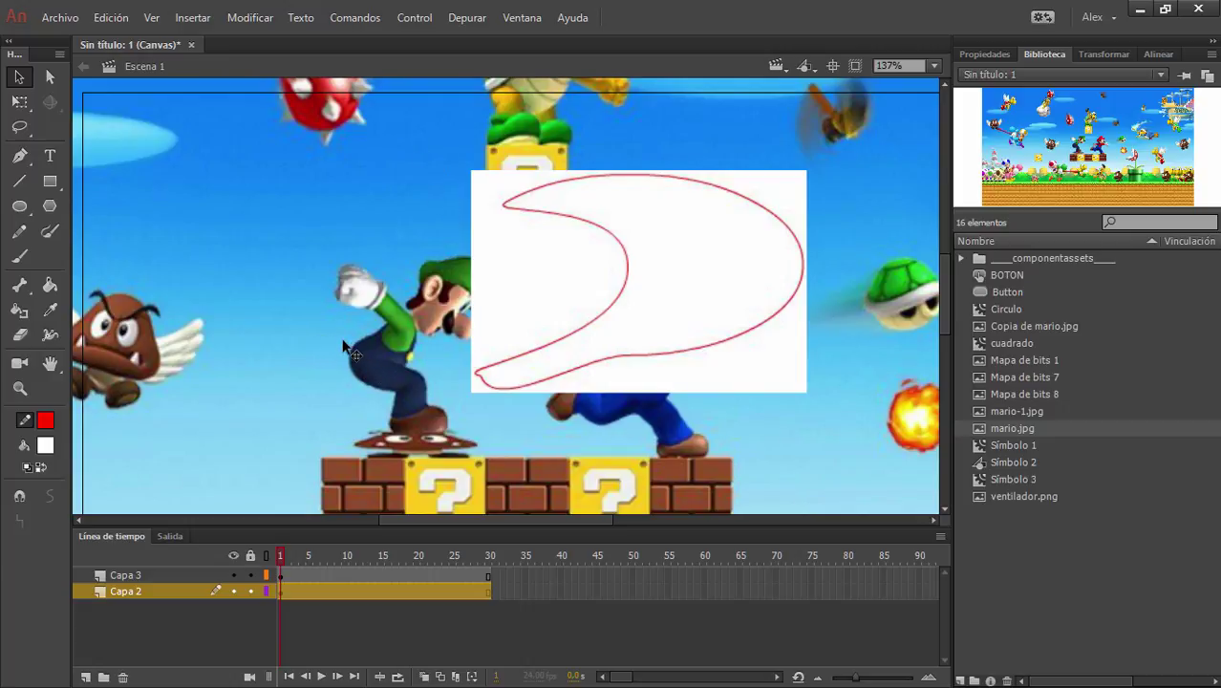
pyautogui.hotkey('ctrl', 'z')
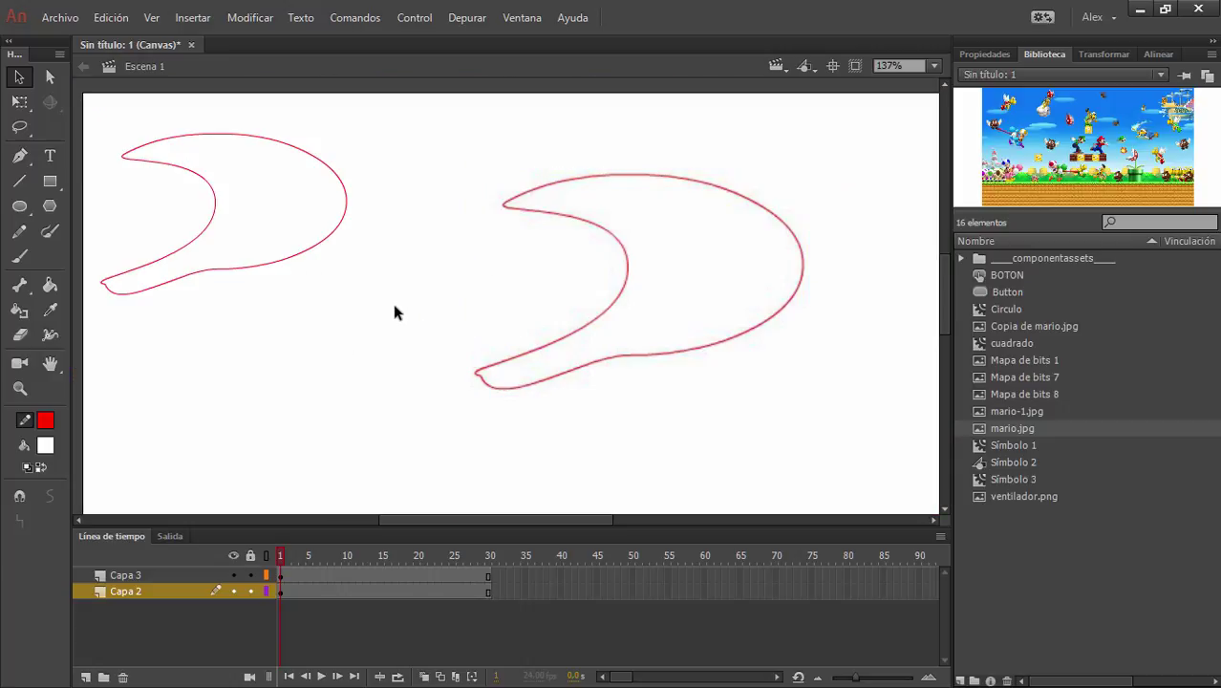
# Select the entire vector outline again with the full stage in view, and examine it against the bitmap.
pyautogui.scroll(-1, 391, 297)
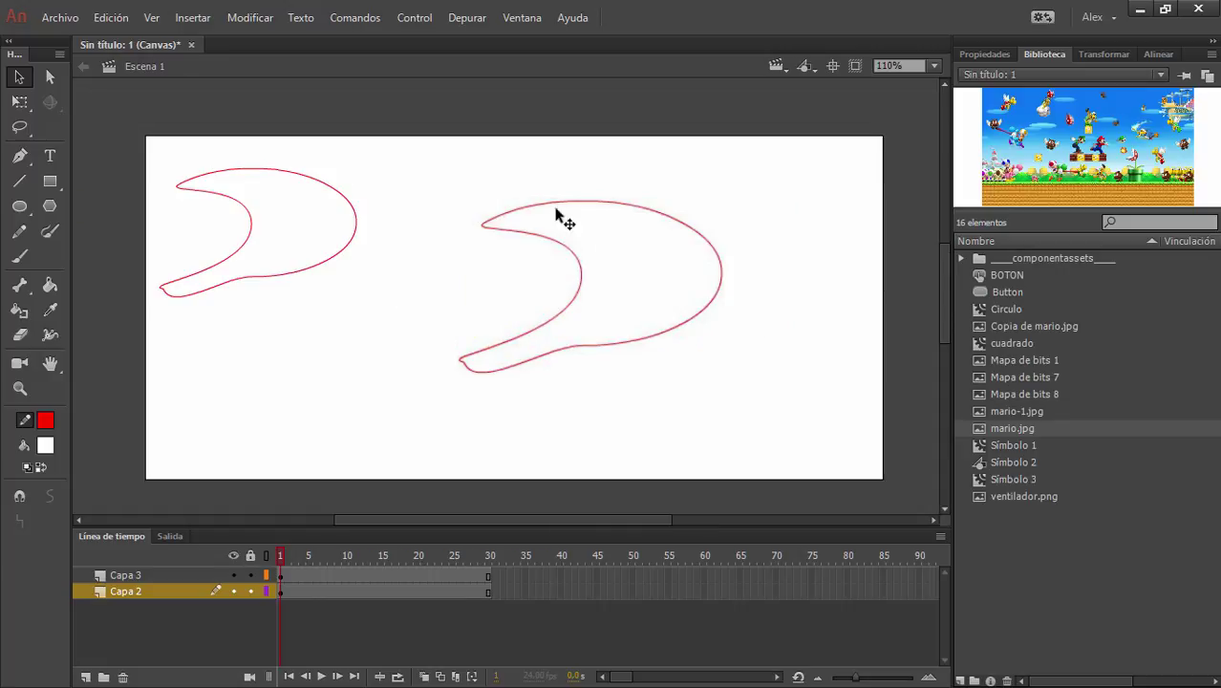
pyautogui.moveTo(153, 161)
pyautogui.mouseDown()
pyautogui.moveTo(263, 320)
pyautogui.moveTo(368, 313)
pyautogui.moveTo(383, 356)
pyautogui.mouseUp()
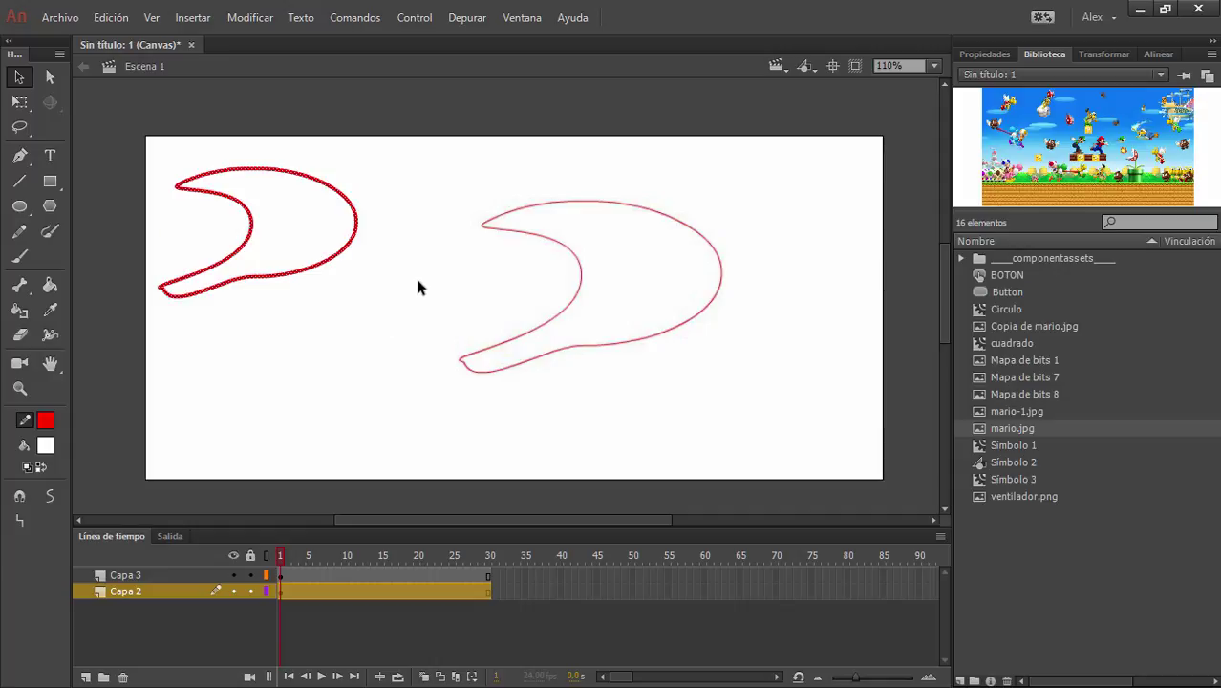
pyautogui.click(373, 293)
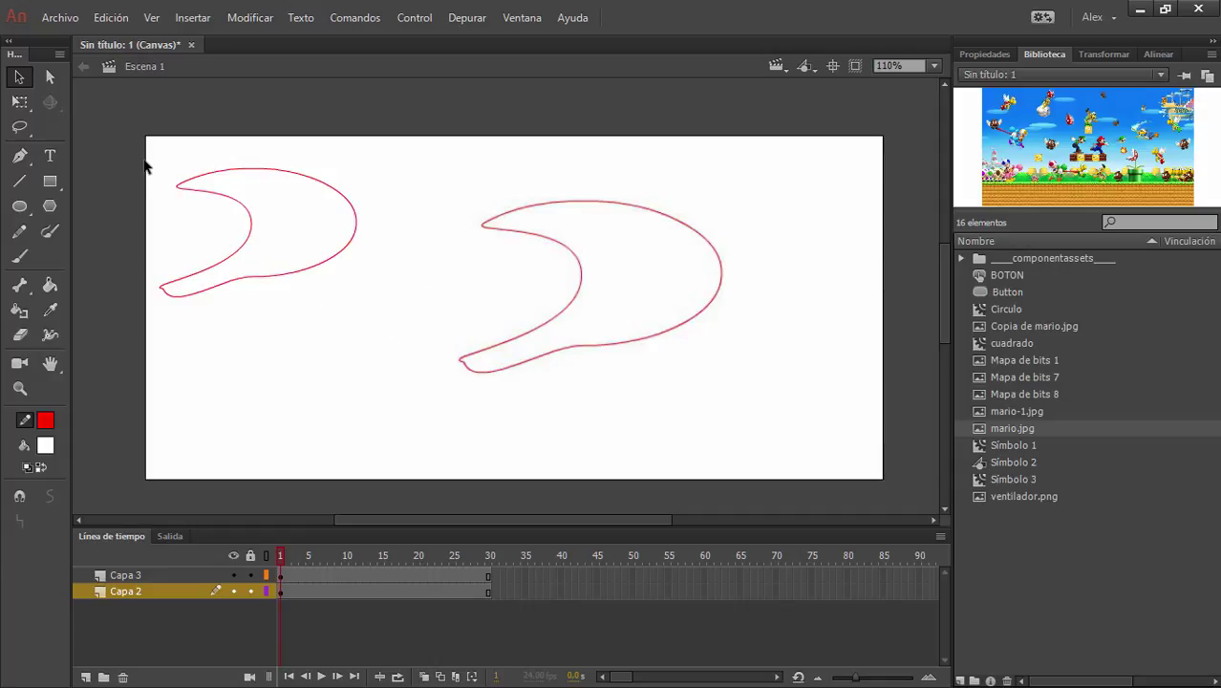
pyautogui.moveTo(160, 170); pyautogui.dragTo(380, 312)
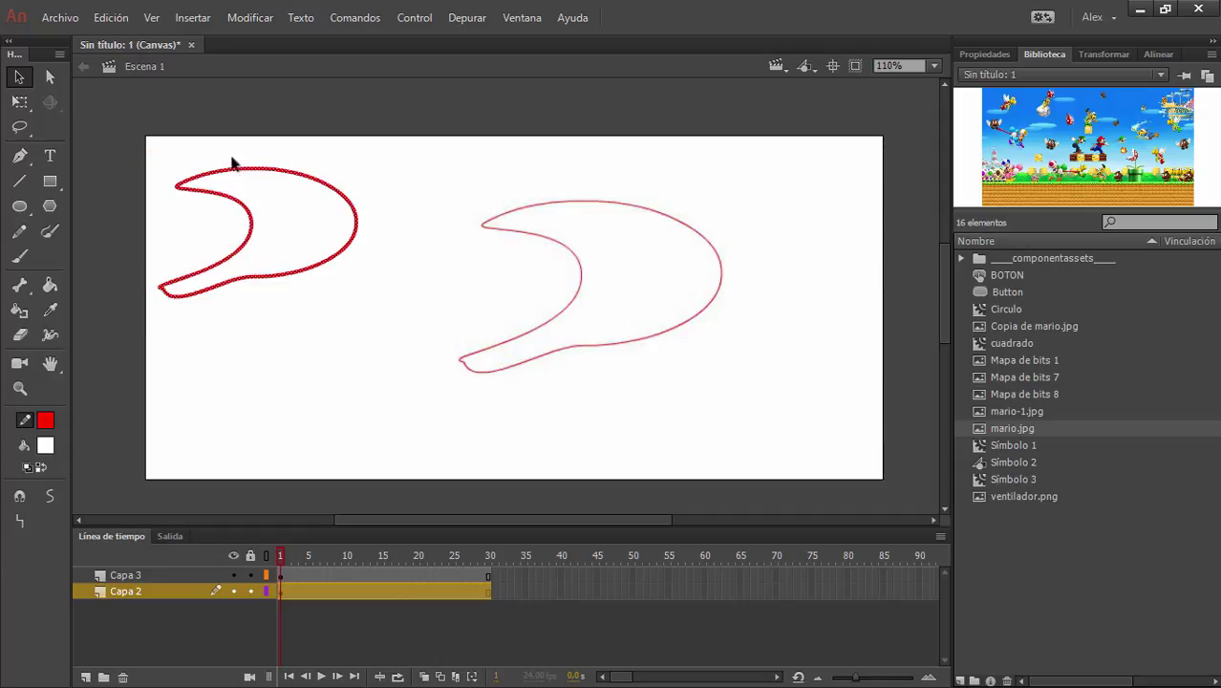
# Delete the bitmap copy of the outline from Capa 3 and the vector outline from Capa 2.
pyautogui.click(562, 243)
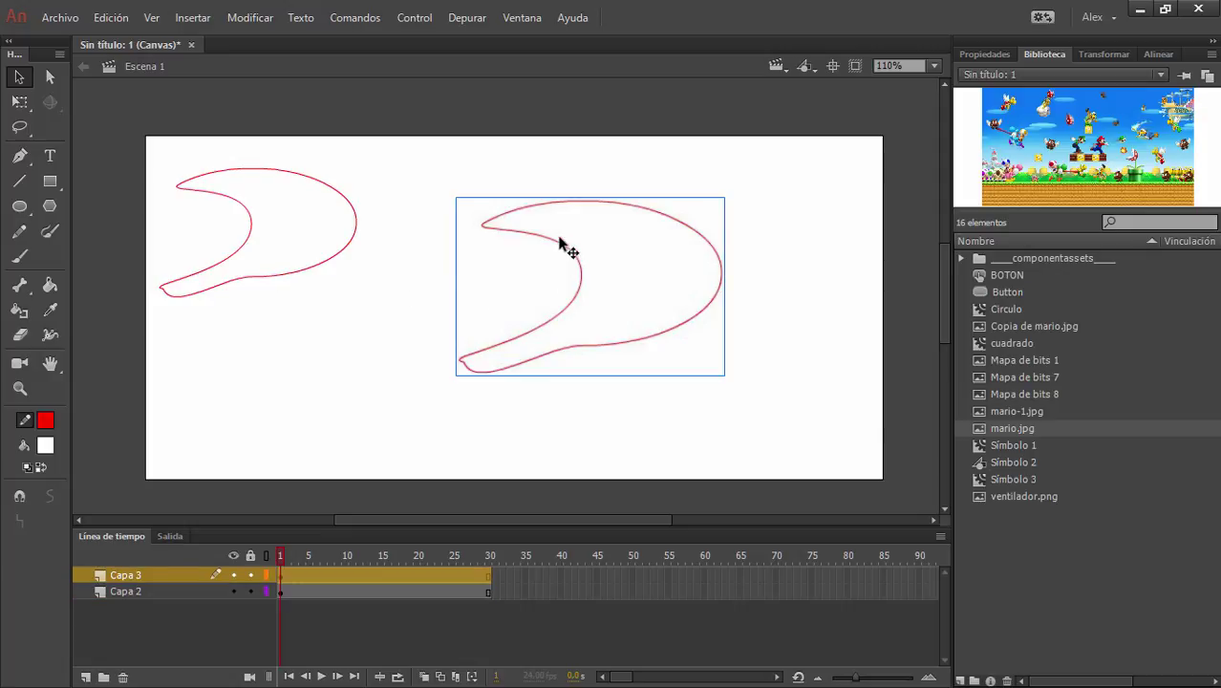
pyautogui.moveTo(564, 247); pyautogui.dragTo(644, 207)
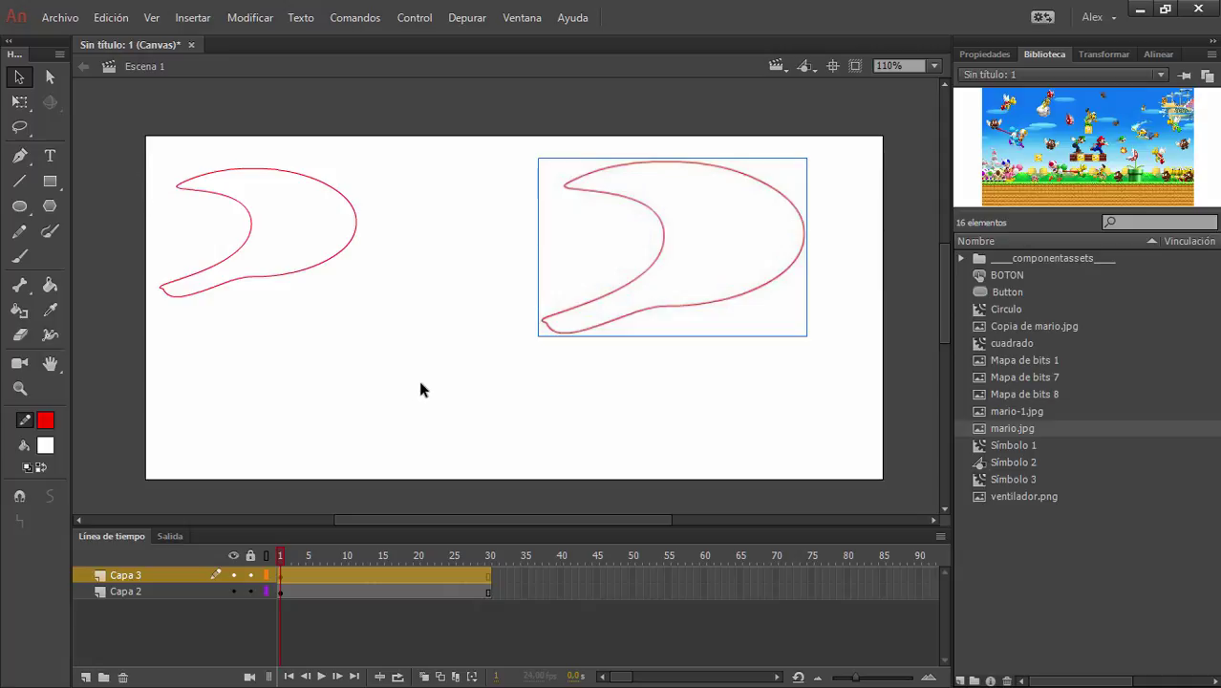
pyautogui.press('Delete')
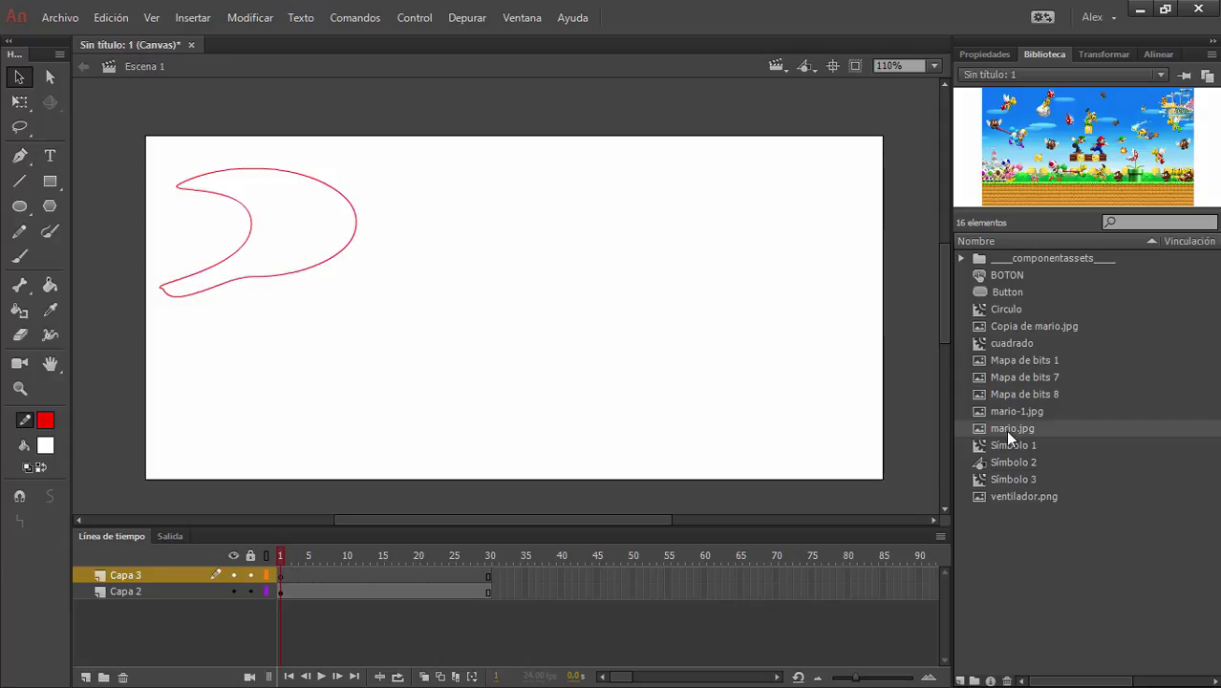
pyautogui.moveTo(376, 339)
pyautogui.mouseDown()
pyautogui.moveTo(77, 144)
pyautogui.moveTo(137, 131)
pyautogui.moveTo(156, 150)
pyautogui.moveTo(145, 151)
pyautogui.mouseUp()
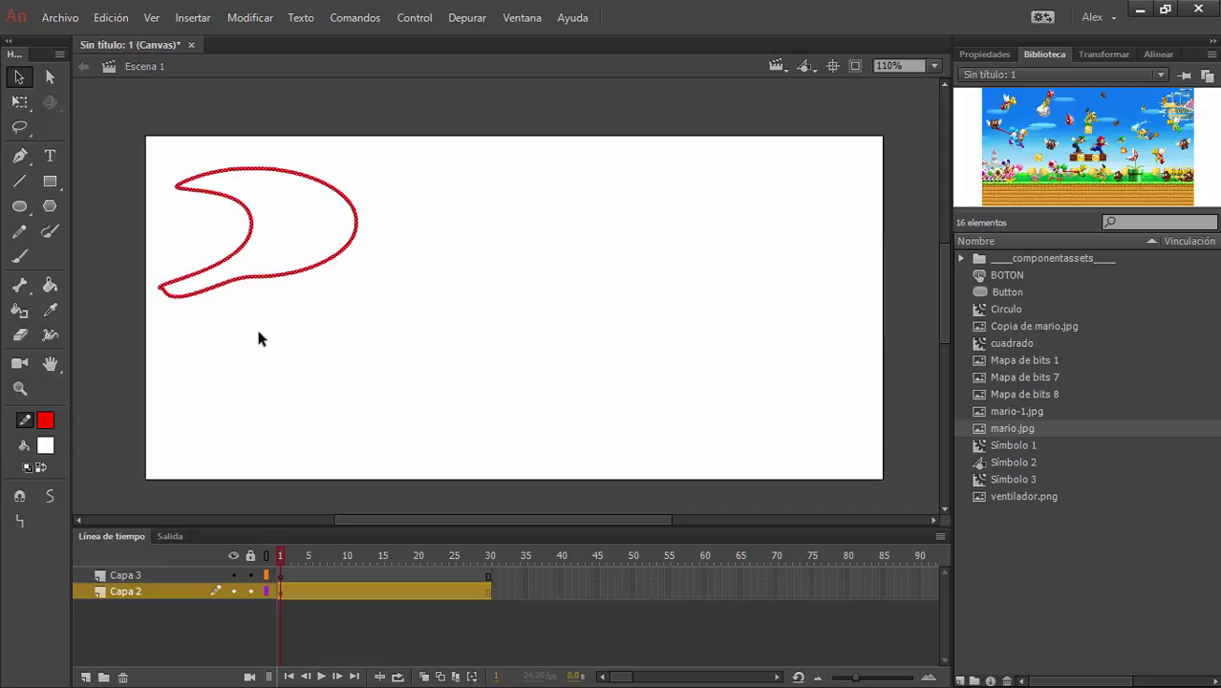
pyautogui.press('Delete')
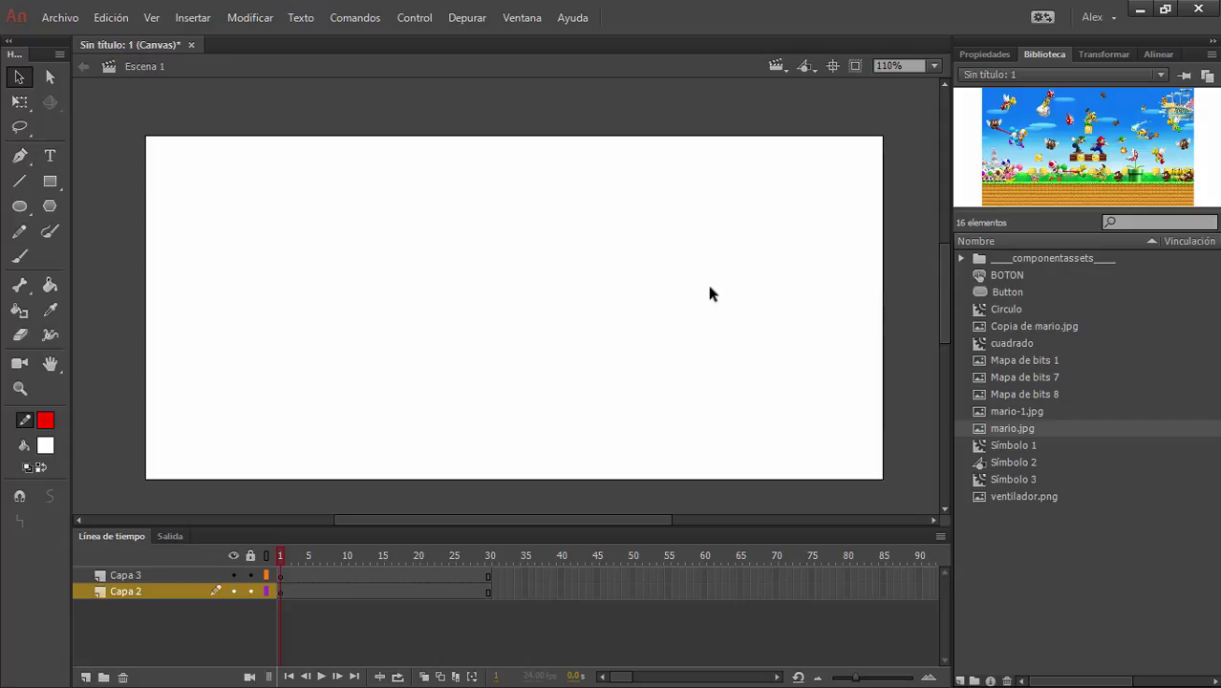
# Place mario.jpg from the library on the stage in Capa 2, aligned with the stage's upper-left corner.
pyautogui.moveTo(1009, 430); pyautogui.dragTo(788, 349)
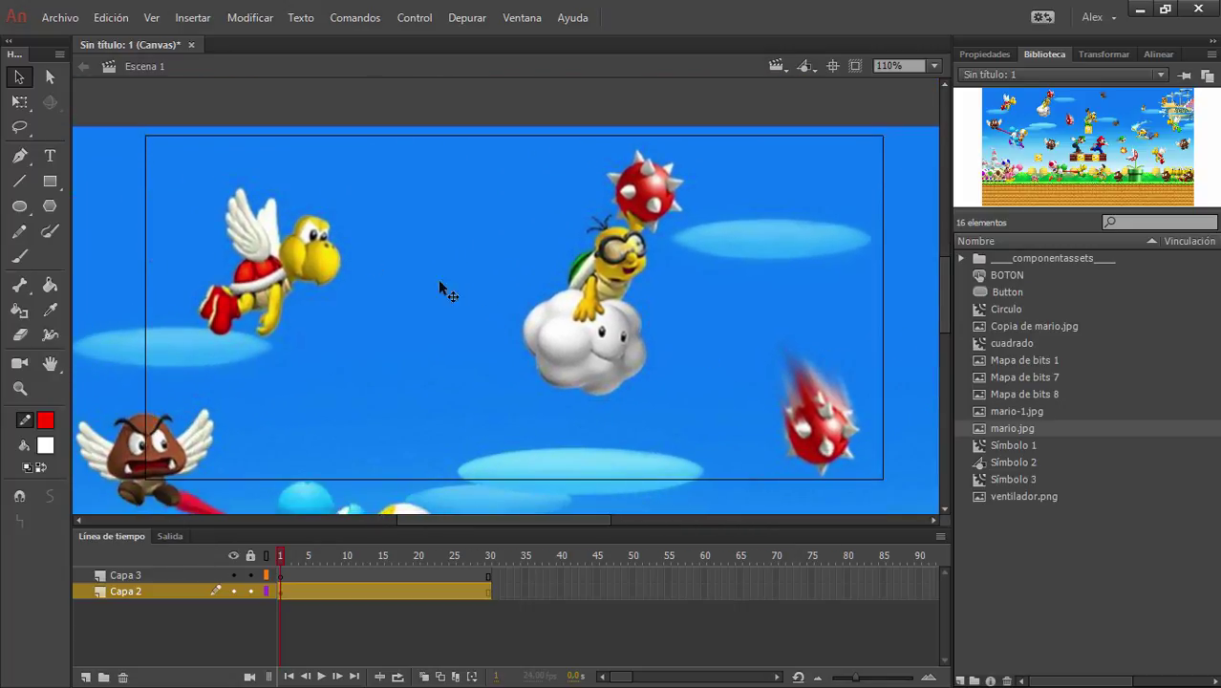
pyautogui.moveTo(253, 262); pyautogui.dragTo(441, 258)
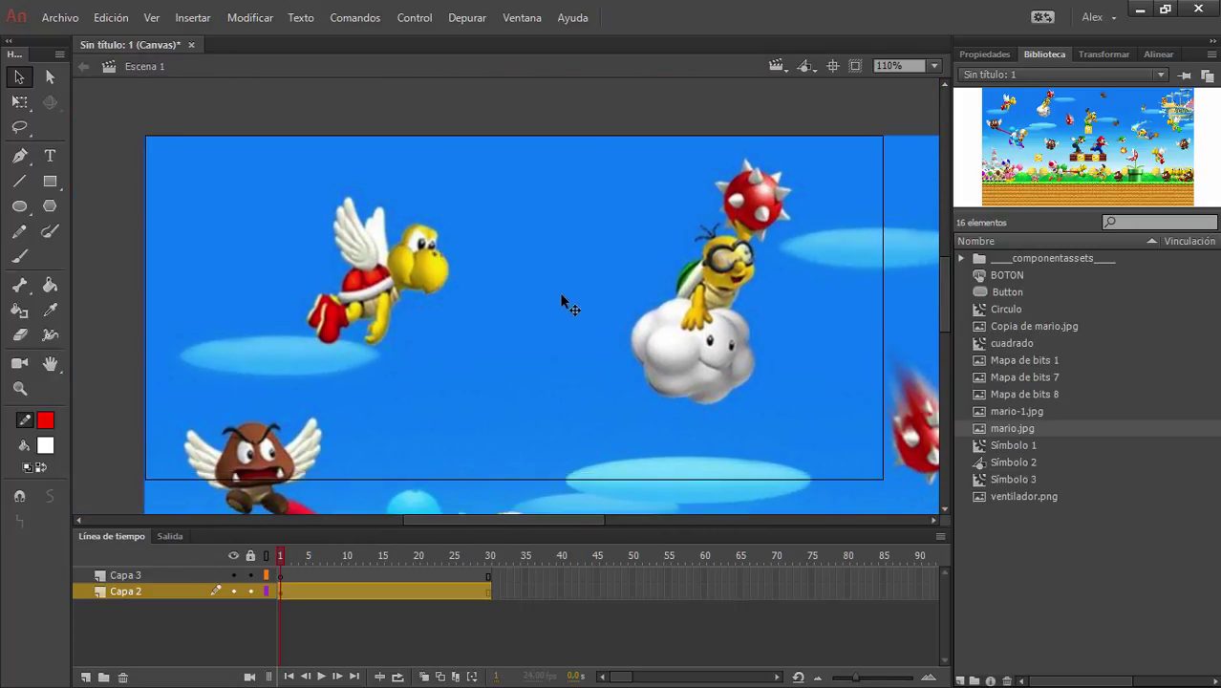
pyautogui.scroll(-5, 561, 308)
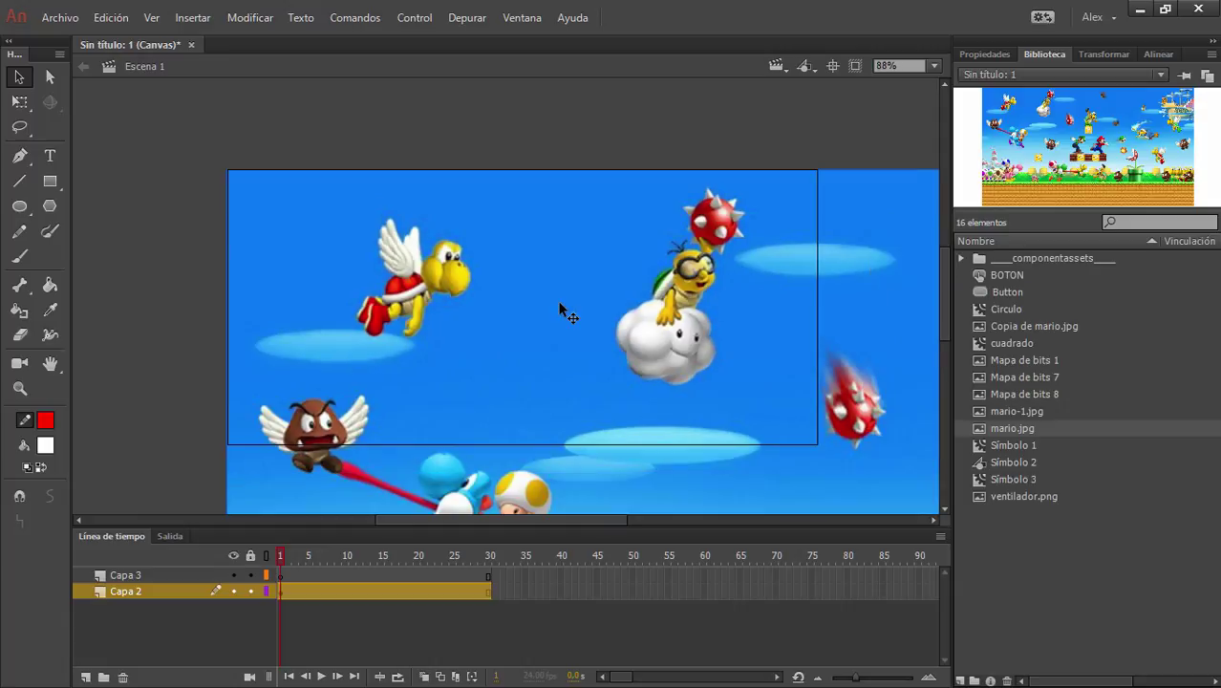
pyautogui.moveTo(578, 417); pyautogui.dragTo(386, 283)
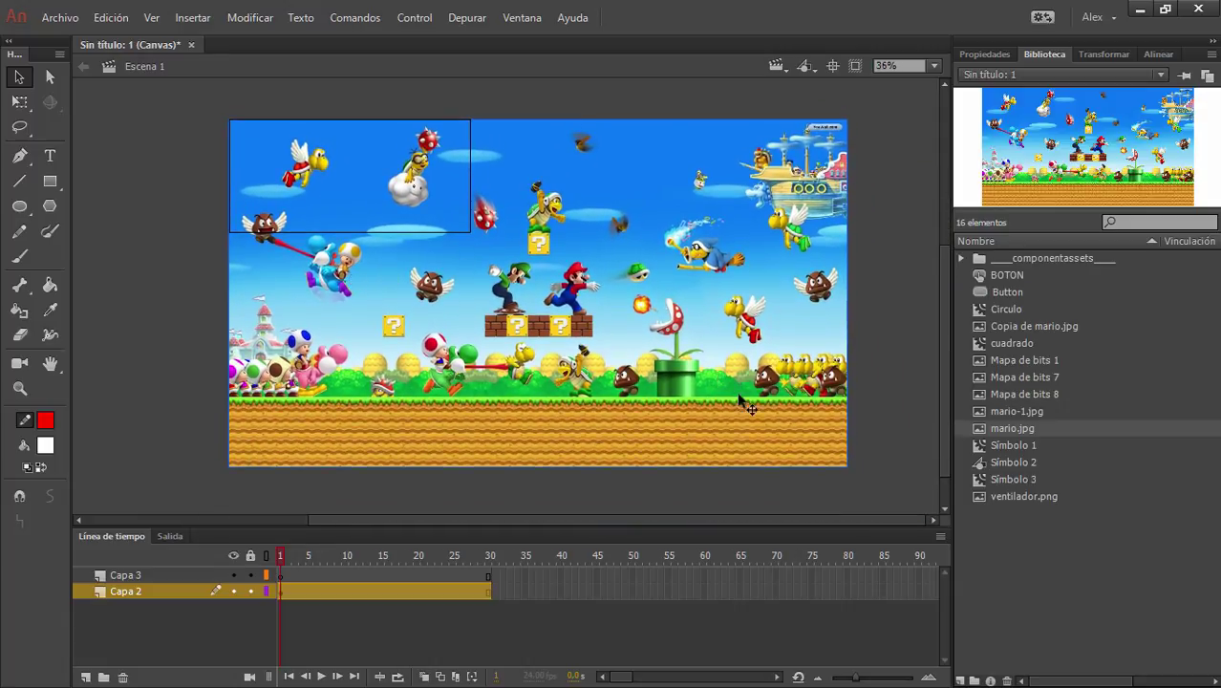
# Scale the mario.jpg image down proportionally to about a third with Free Transform, and position it over the stage.
pyautogui.press('q')
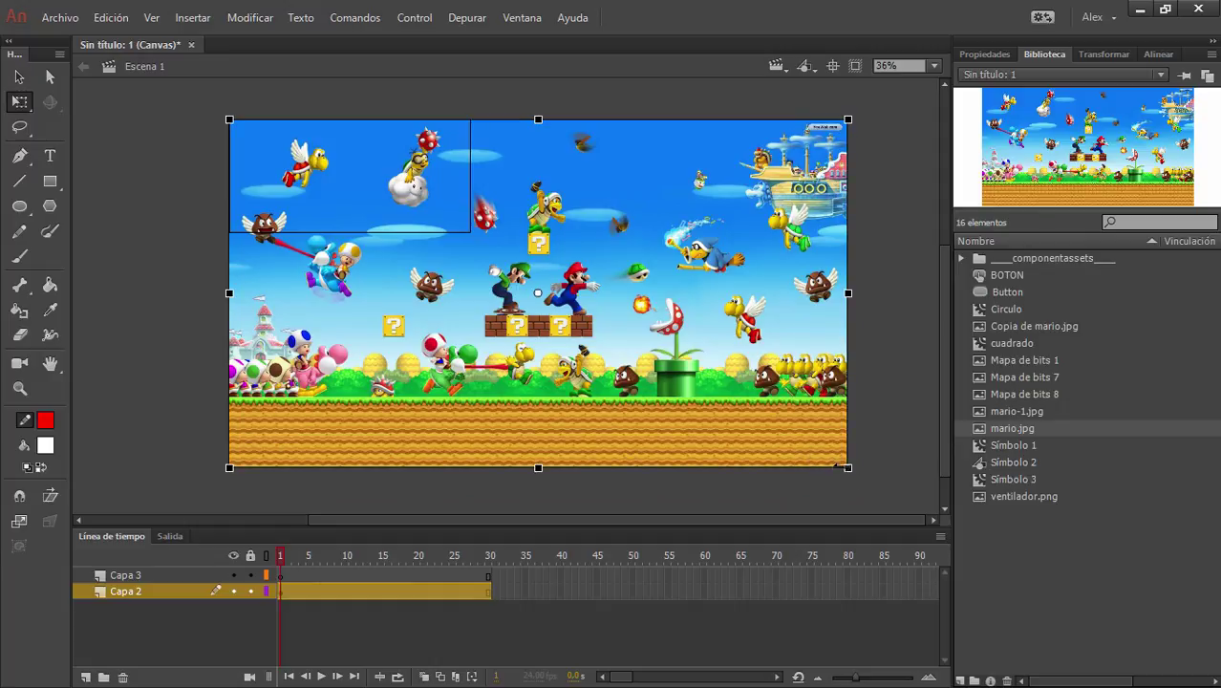
pyautogui.moveTo(849, 469); pyautogui.dragTo(403, 218)
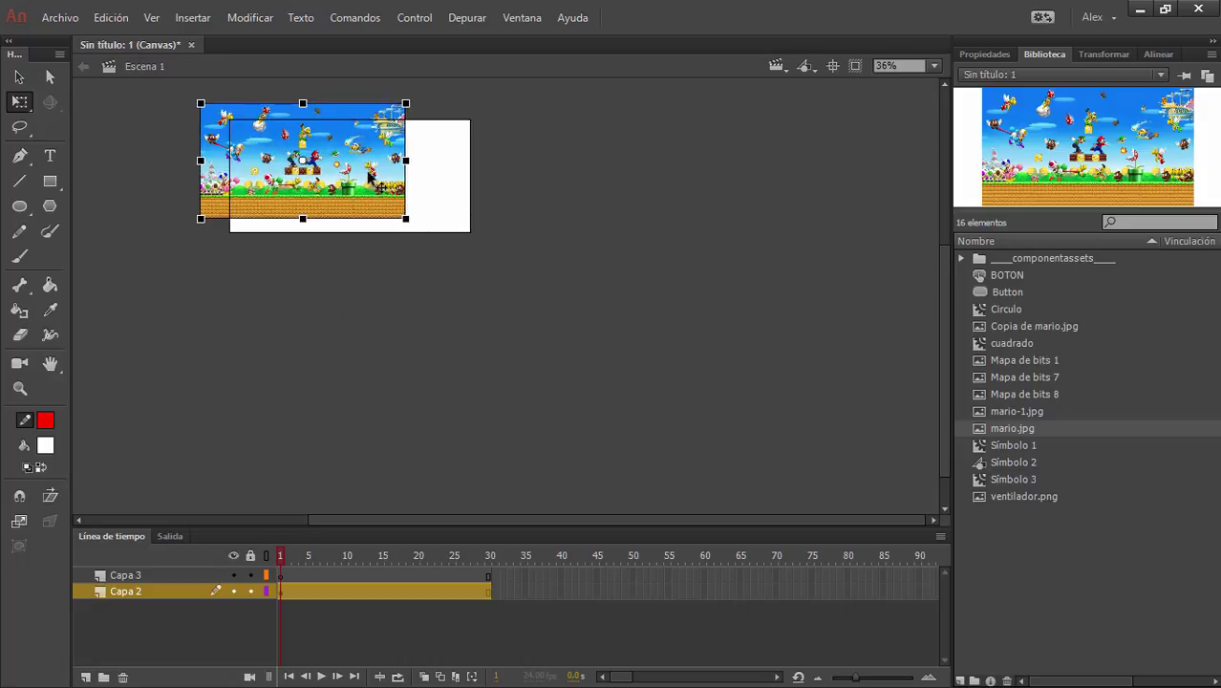
pyautogui.moveTo(371, 177); pyautogui.dragTo(410, 194)
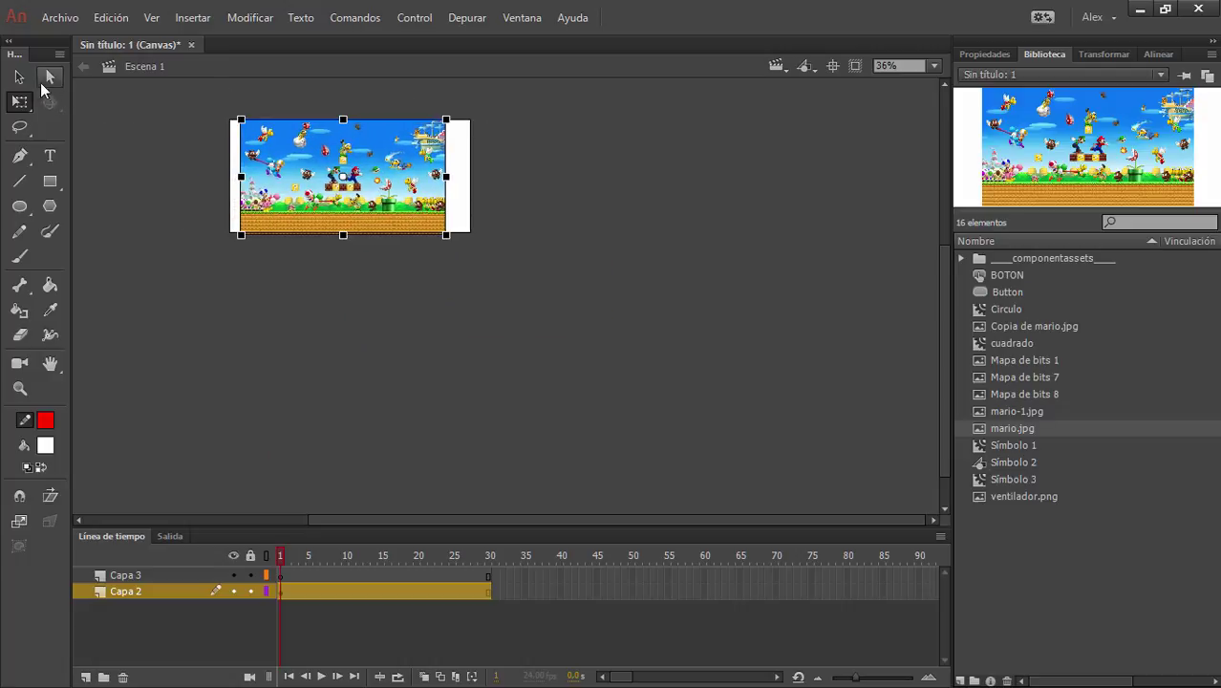
pyautogui.click(20, 76)
pyautogui.click(140, 125)
pyautogui.click(712, 347)
pyautogui.scroll(5, 339, 263)
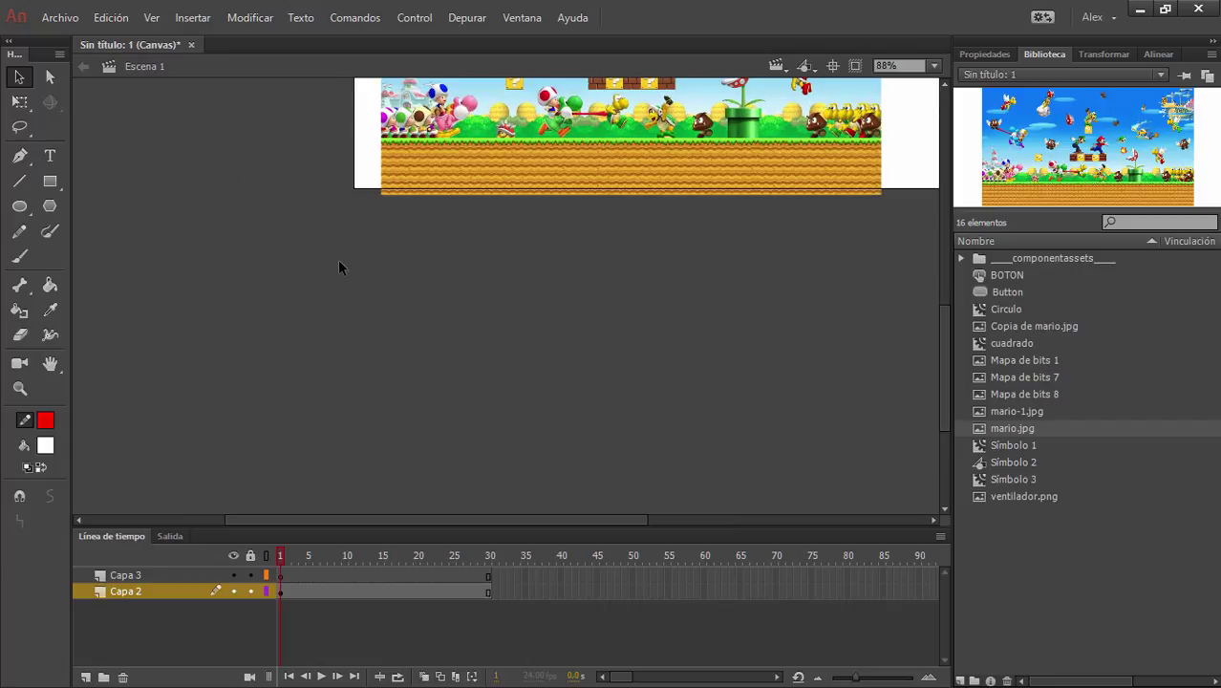
pyautogui.click(833, 65)
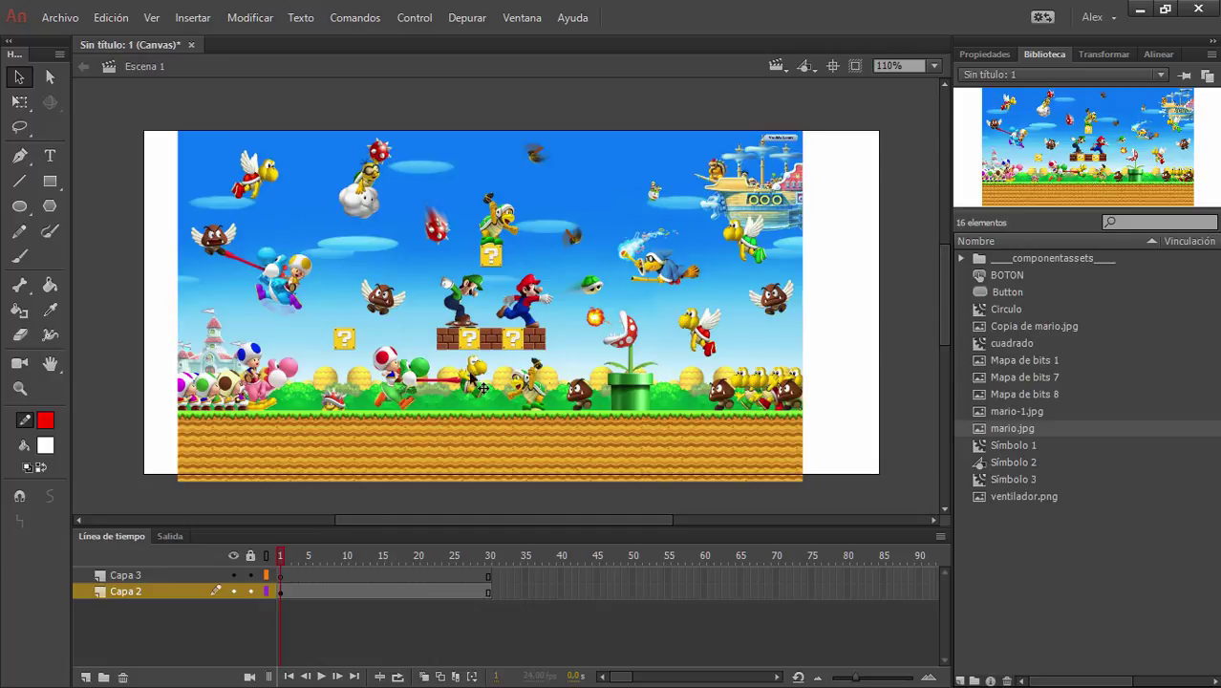
# Shift the mario.jpg image on Capa 2 slightly to the right to center it horizontally on the stage.
pyautogui.click(380, 327)
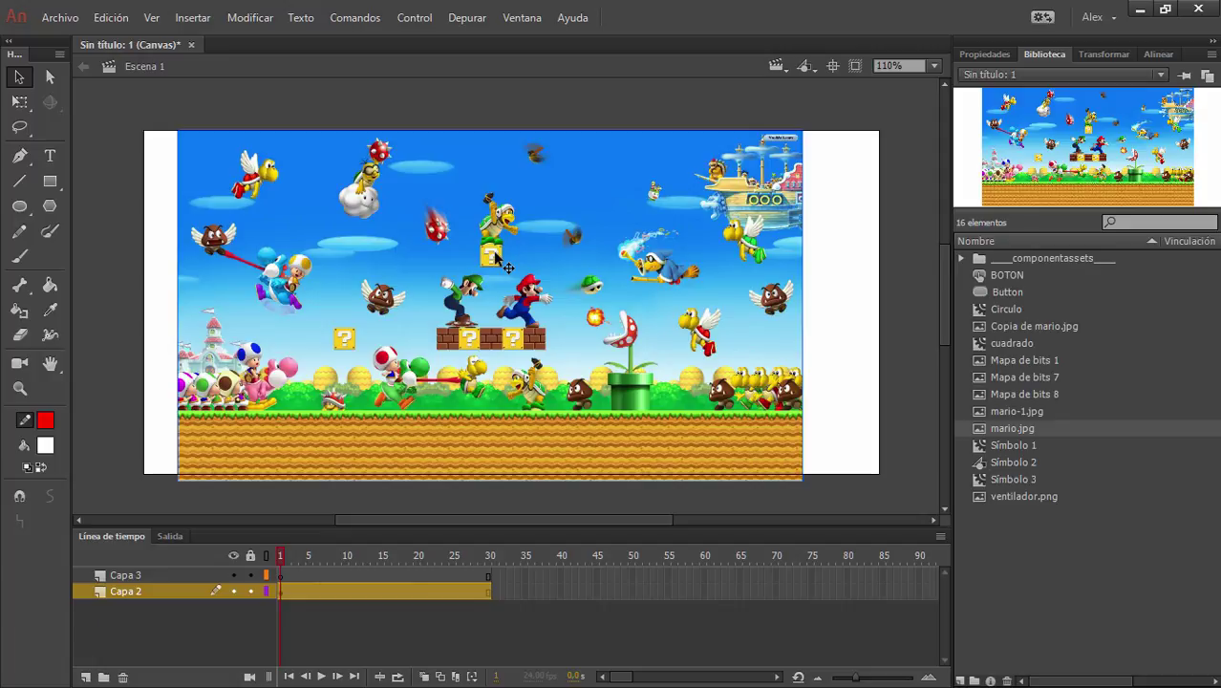
pyautogui.moveTo(507, 269)
pyautogui.mouseDown()
pyautogui.moveTo(489, 272)
pyautogui.moveTo(522, 269)
pyautogui.mouseUp()
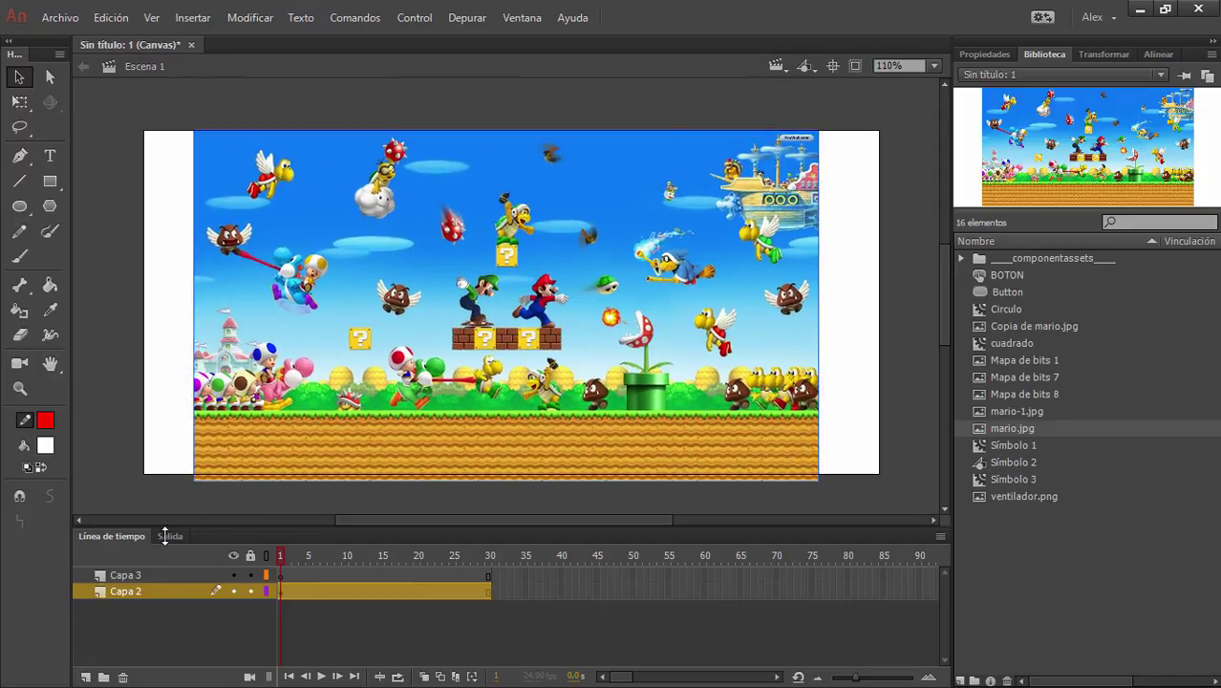
pyautogui.click(142, 575)
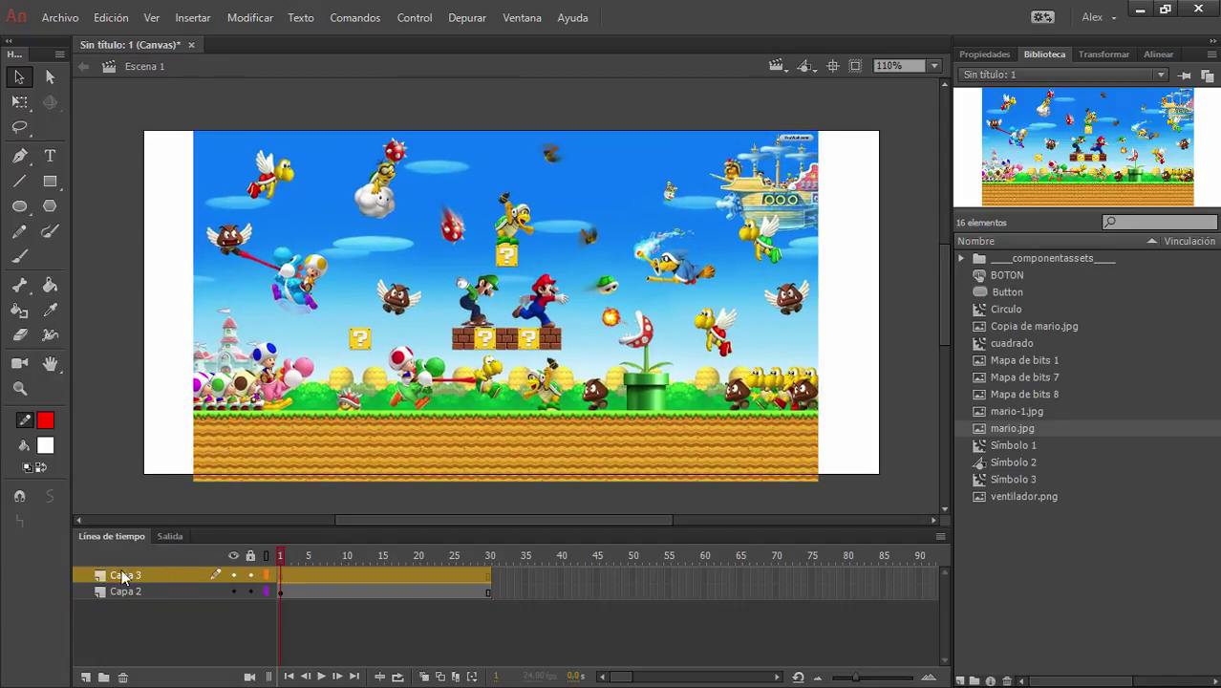
pyautogui.click(127, 592)
pyautogui.moveTo(526, 271)
pyautogui.mouseDown()
pyautogui.moveTo(519, 280)
pyautogui.moveTo(537, 270)
pyautogui.moveTo(525, 271)
pyautogui.mouseUp()
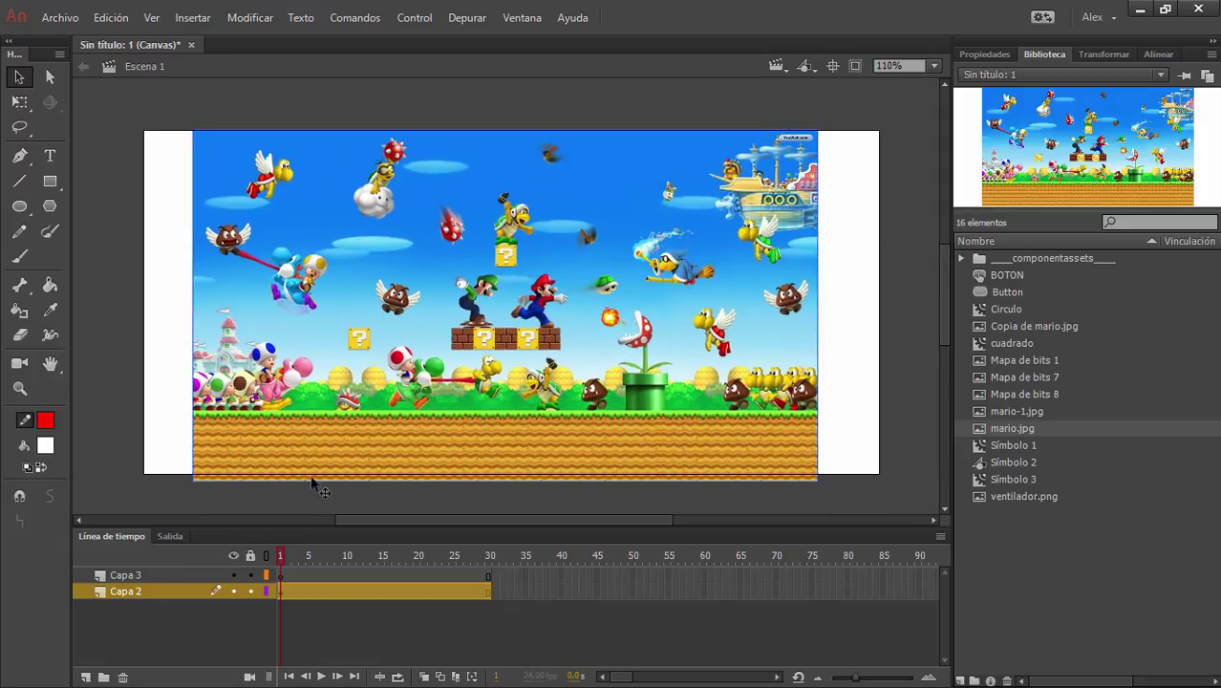
# Draw a white pentagon with a red outline on Capa 3, and move it over the Mario and Luigi figures.
pyautogui.click(119, 576)
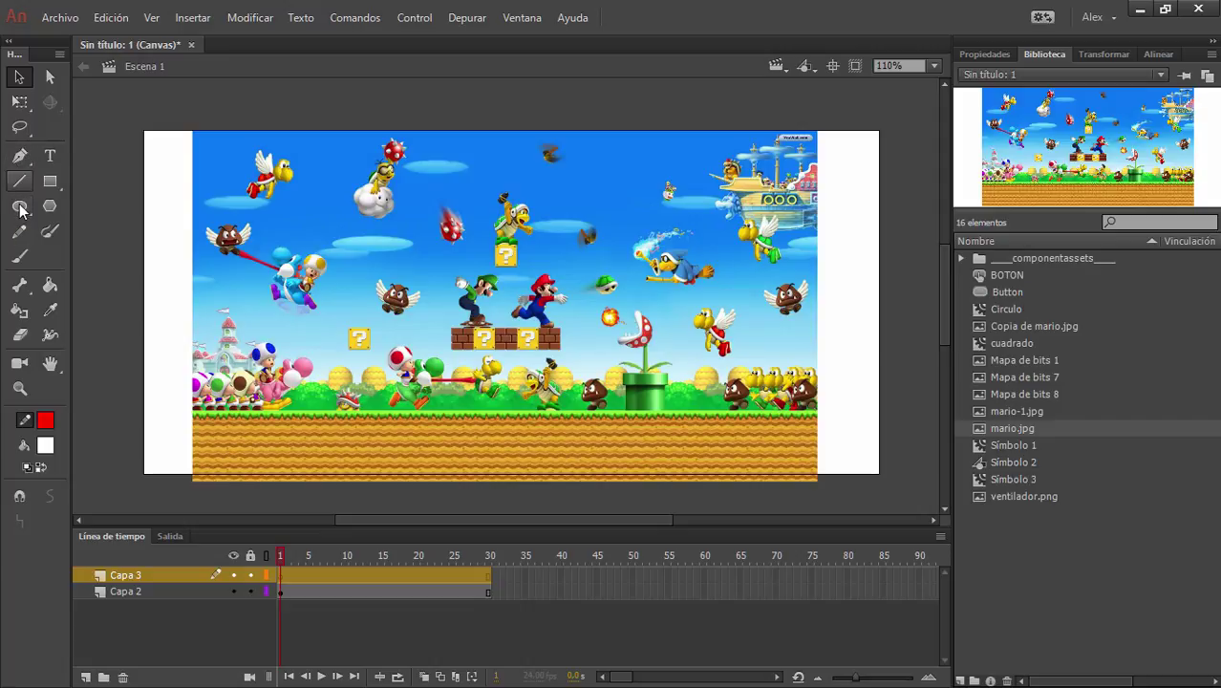
pyautogui.click(50, 206)
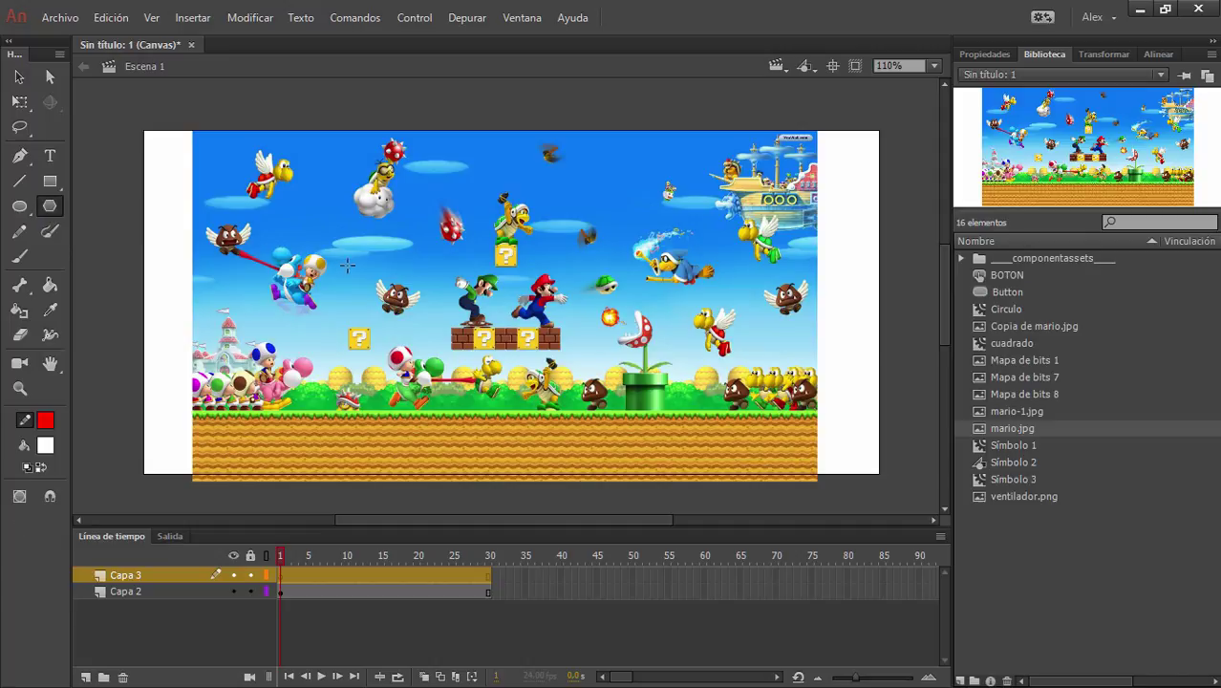
pyautogui.moveTo(411, 230); pyautogui.dragTo(406, 121)
pyautogui.click(19, 76)
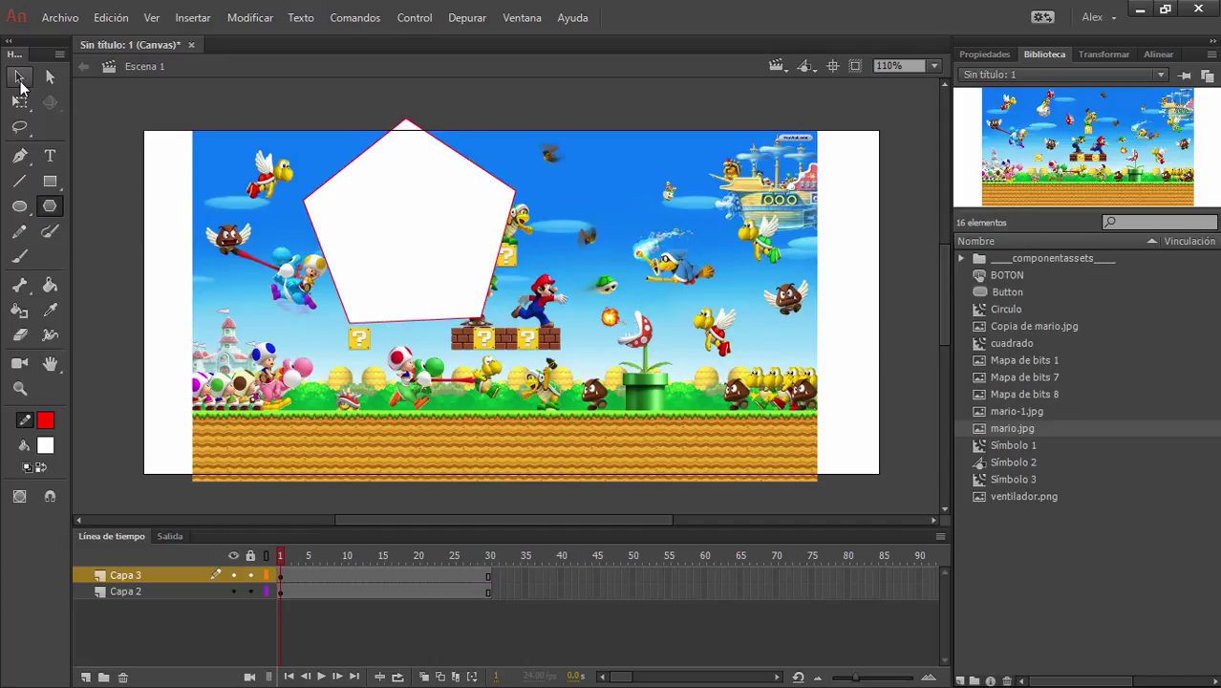
pyautogui.click(409, 210)
pyautogui.moveTo(409, 211); pyautogui.dragTo(510, 318)
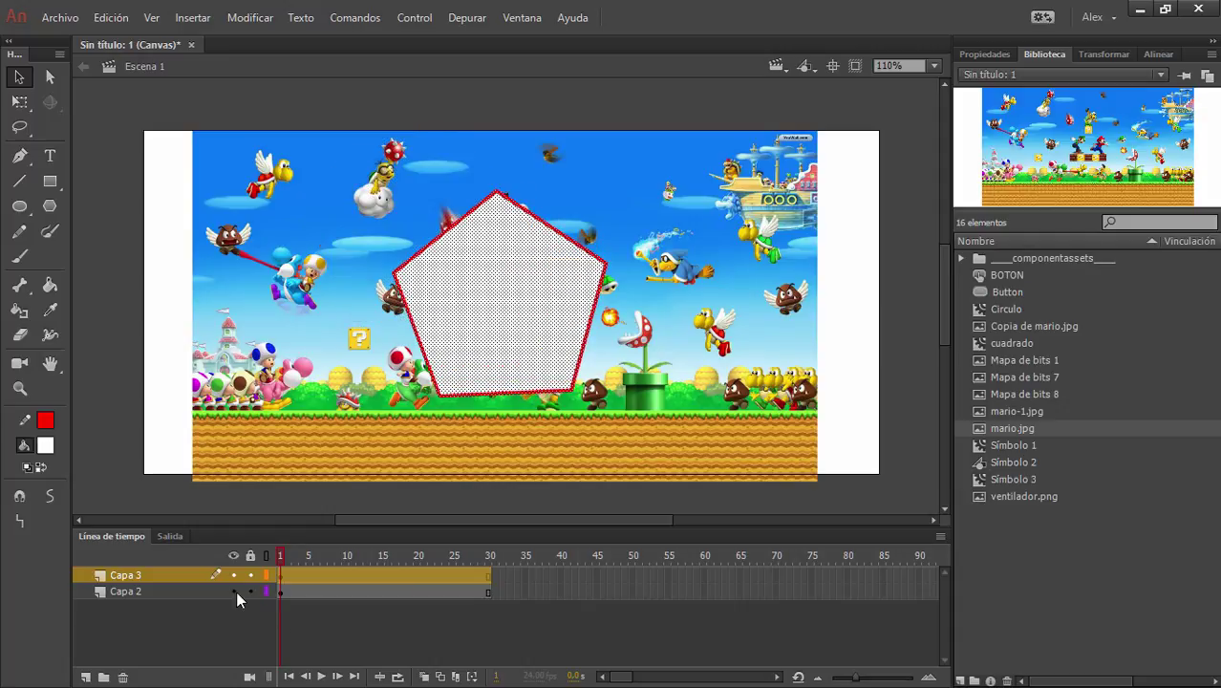
# Delete the pentagon's red outline, keeping only its white fill.
pyautogui.click(869, 346)
pyautogui.doubleClick(577, 249)
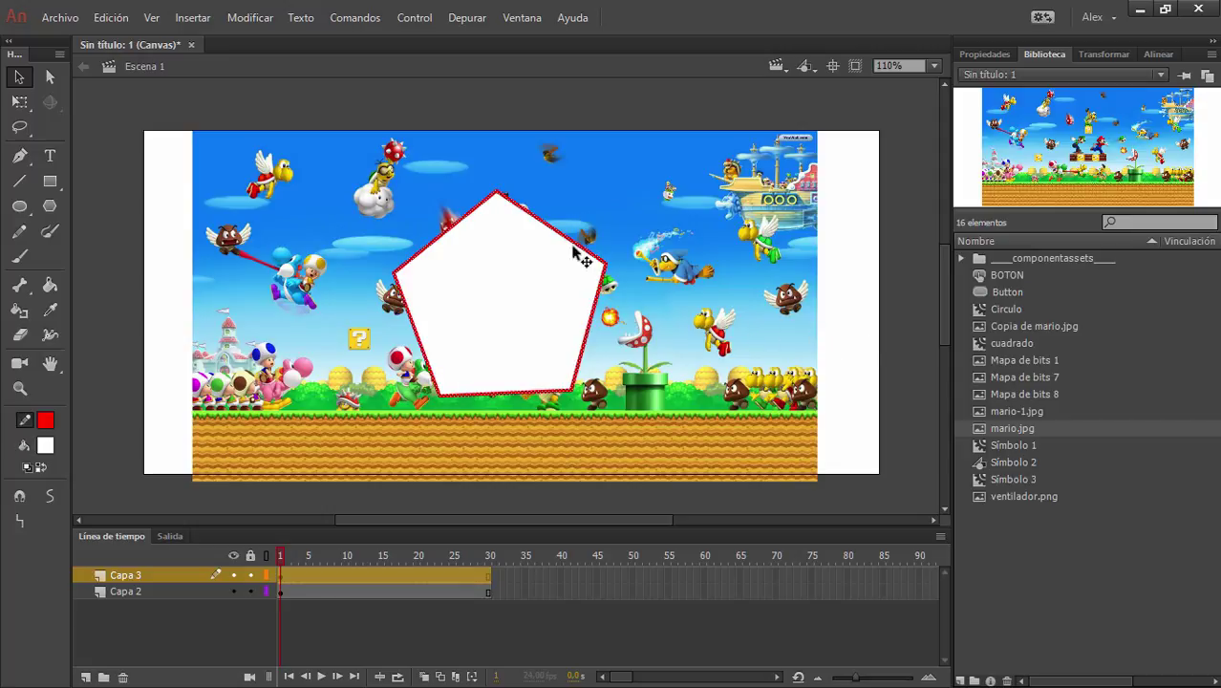
pyautogui.press('Delete')
# Turn Capa 3 with the pentagon fill into a mask over Capa 2.
pyautogui.click(459, 264)
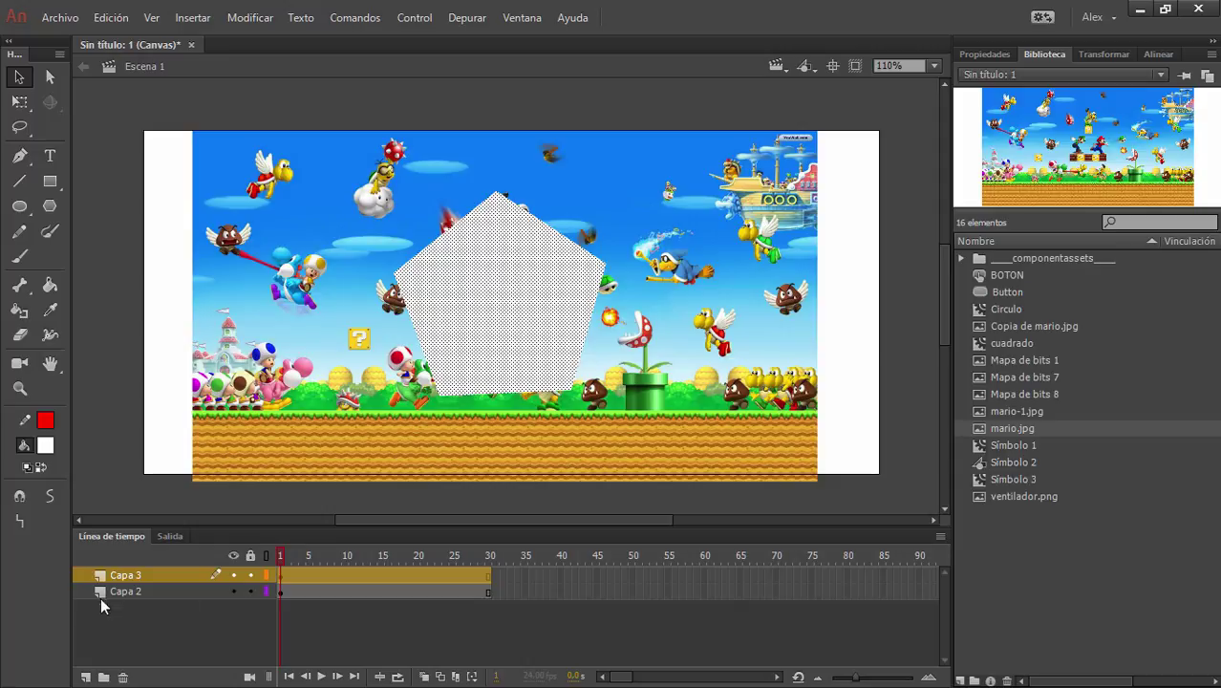
pyautogui.rightClick(118, 574)
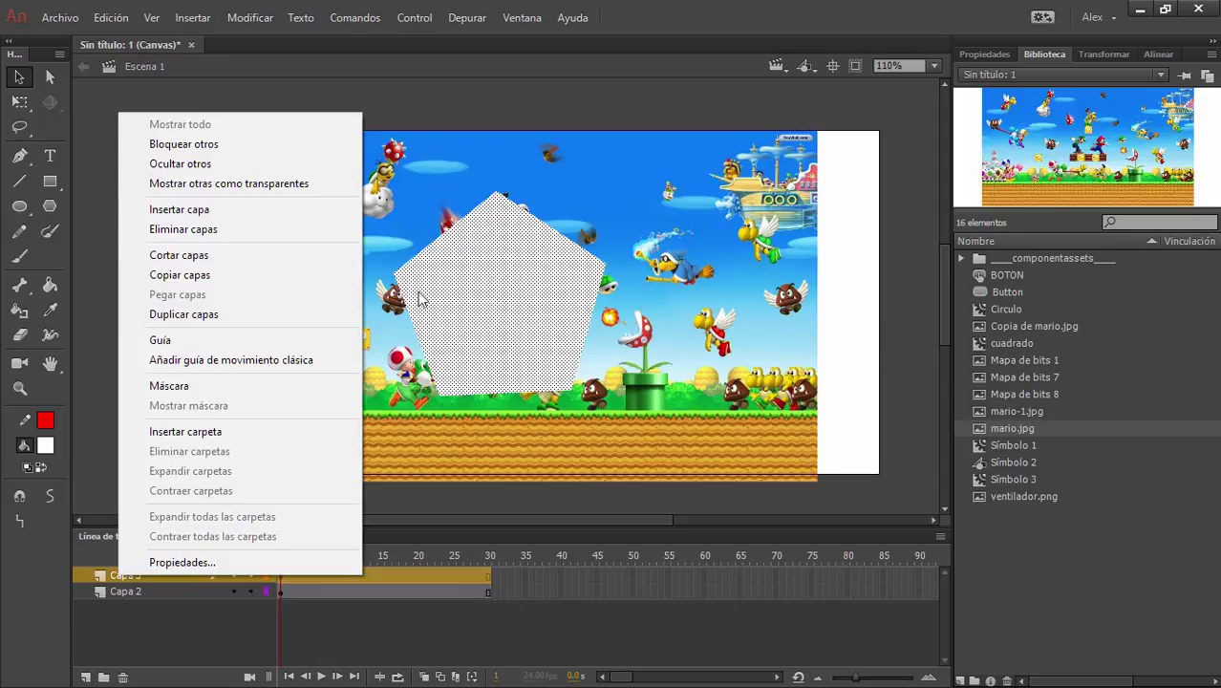
pyautogui.click(193, 386)
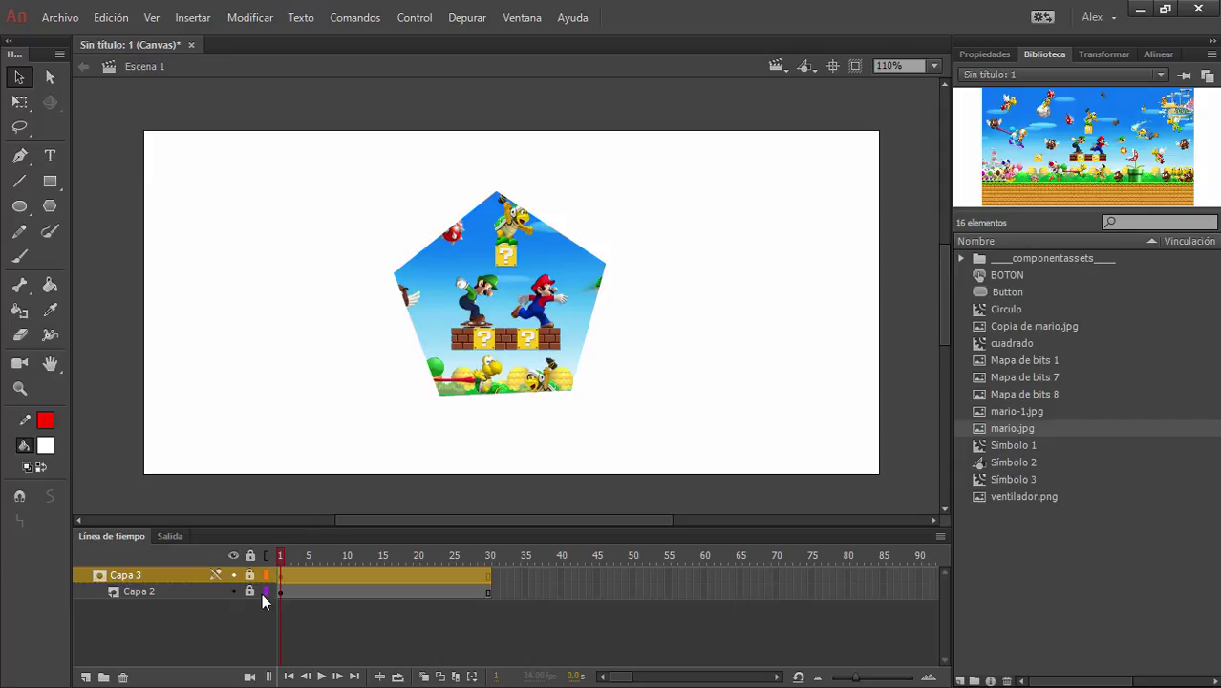
# Unlock Capa 2 and the mask layer Capa 3, and deselect the pentagon so its shape can be edited.
pyautogui.click(130, 591)
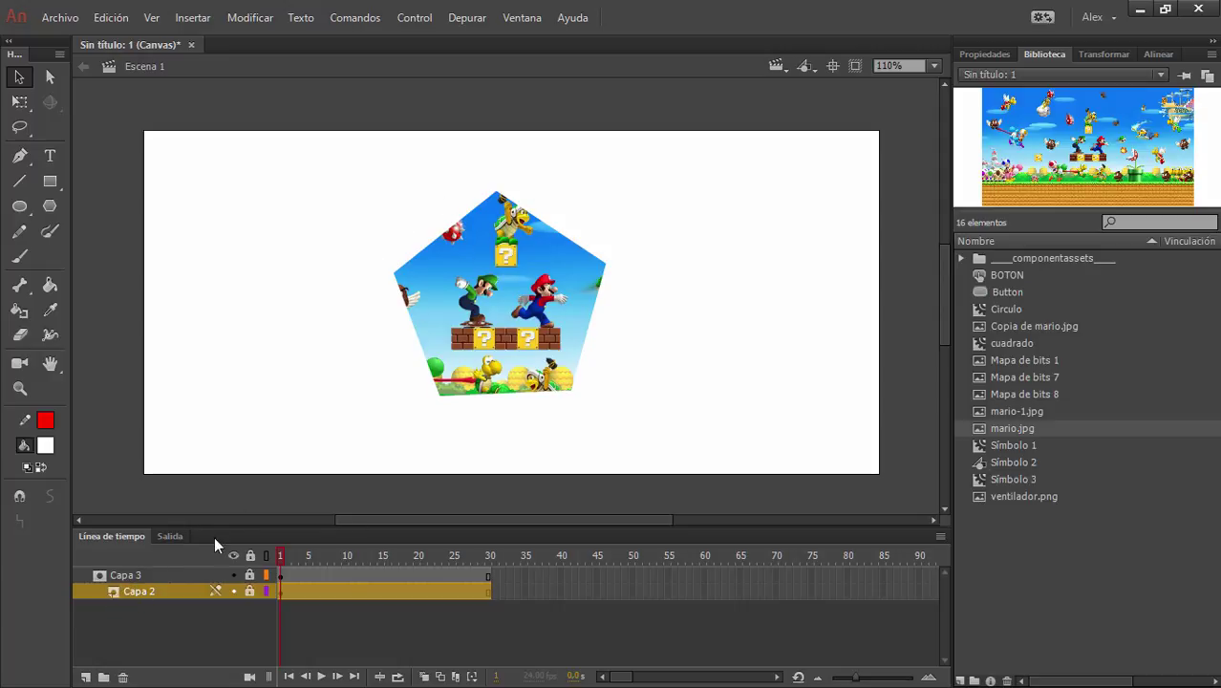
pyautogui.click(249, 591)
pyautogui.click(248, 575)
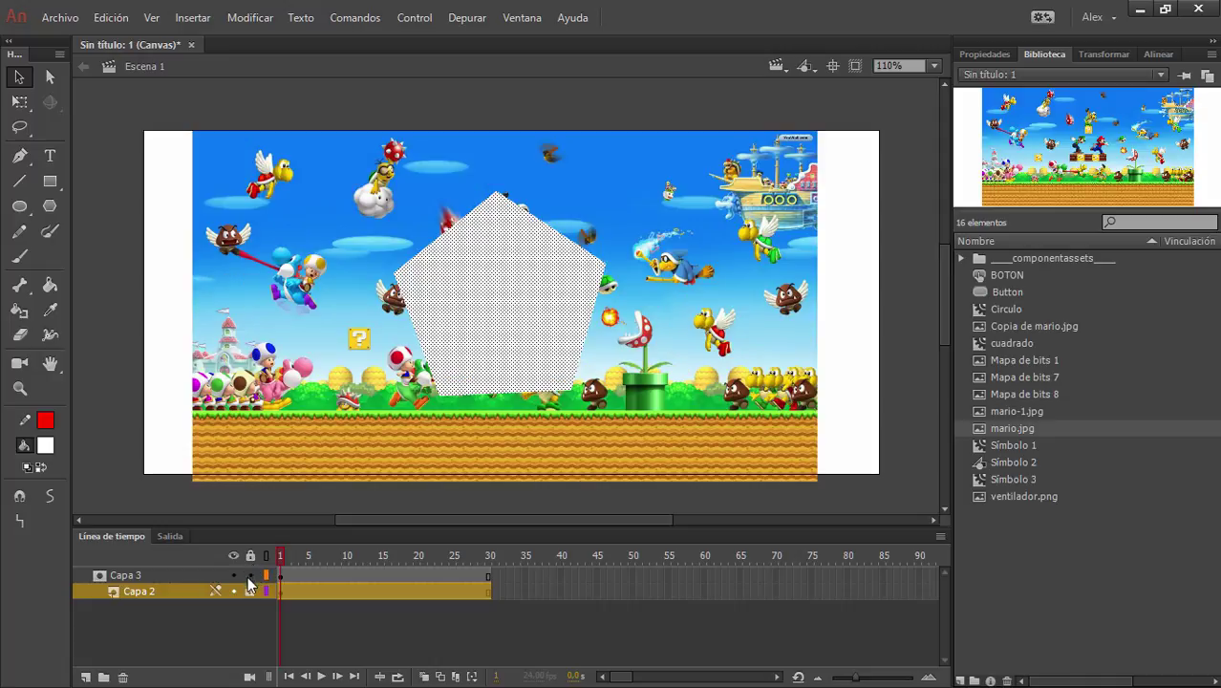
pyautogui.click(496, 289)
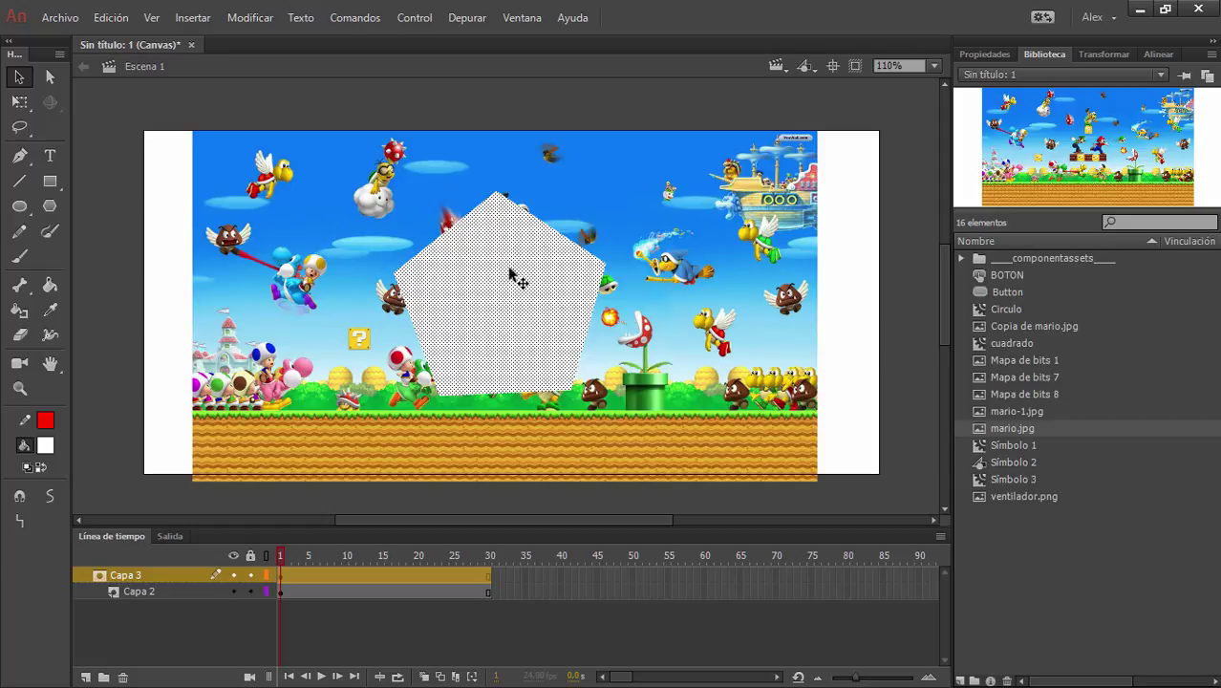
pyautogui.click(28, 80)
pyautogui.click(114, 219)
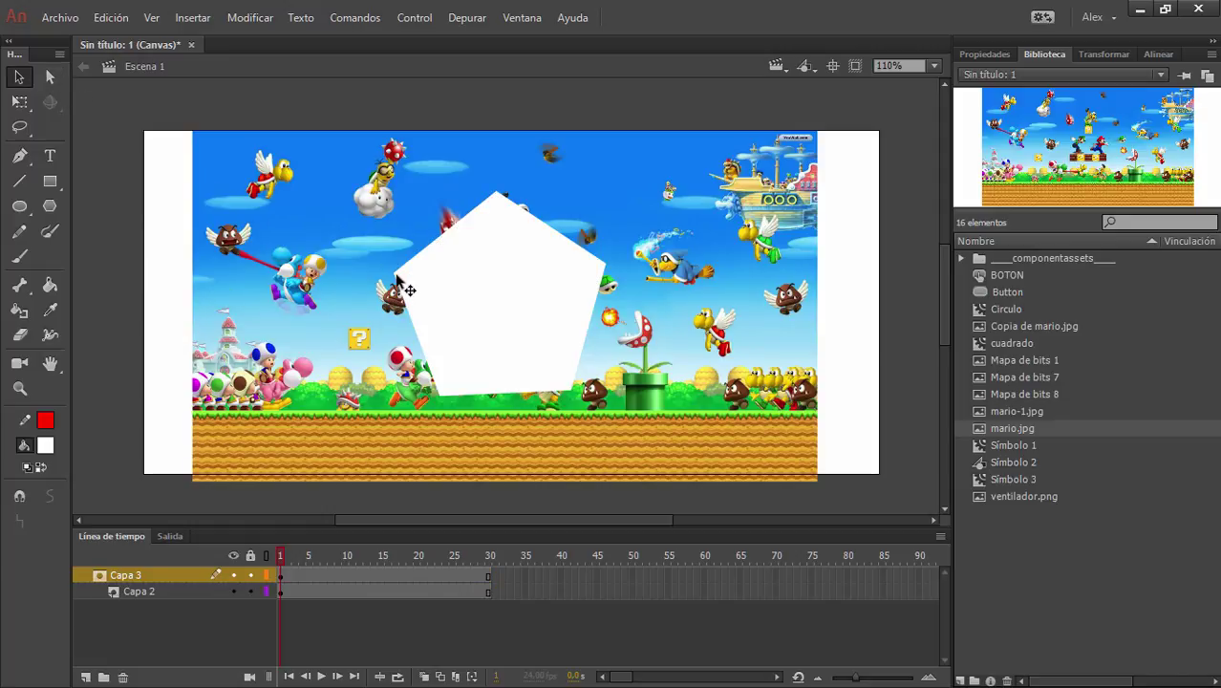
# Stretch the pentagon's left corner outward toward the image's left edge, and lock Capa 3 and Capa 2 again.
pyautogui.moveTo(395, 275); pyautogui.dragTo(237, 276)
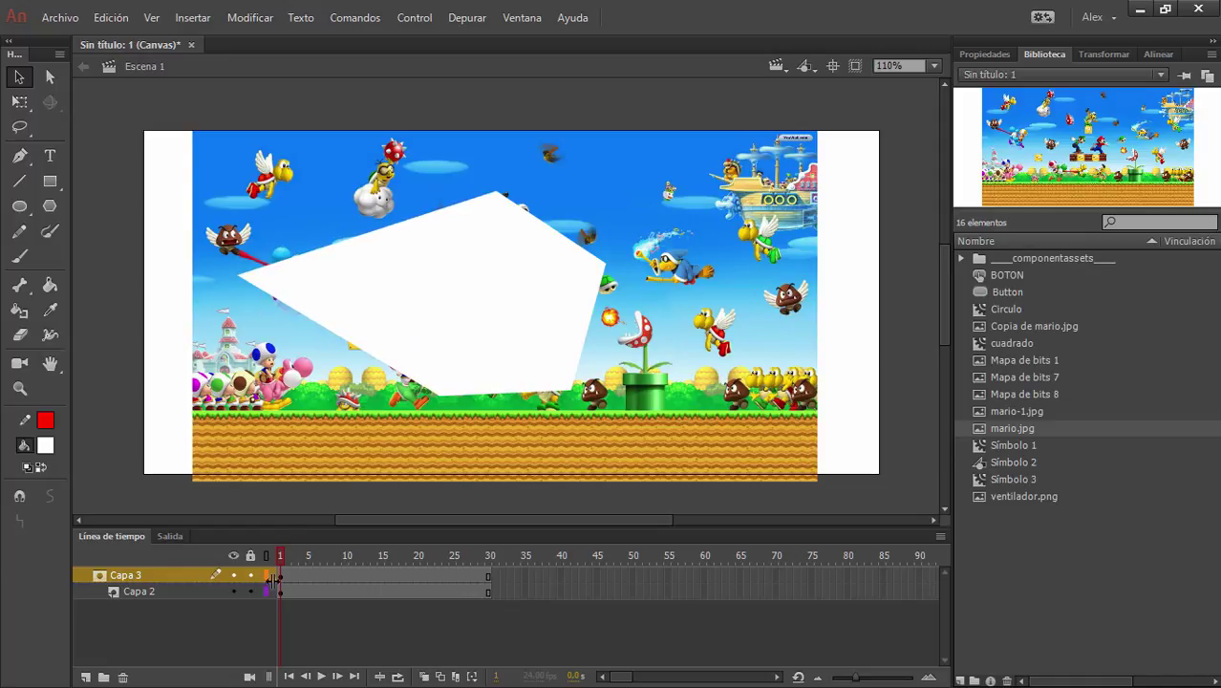
pyautogui.click(249, 575)
pyautogui.click(249, 591)
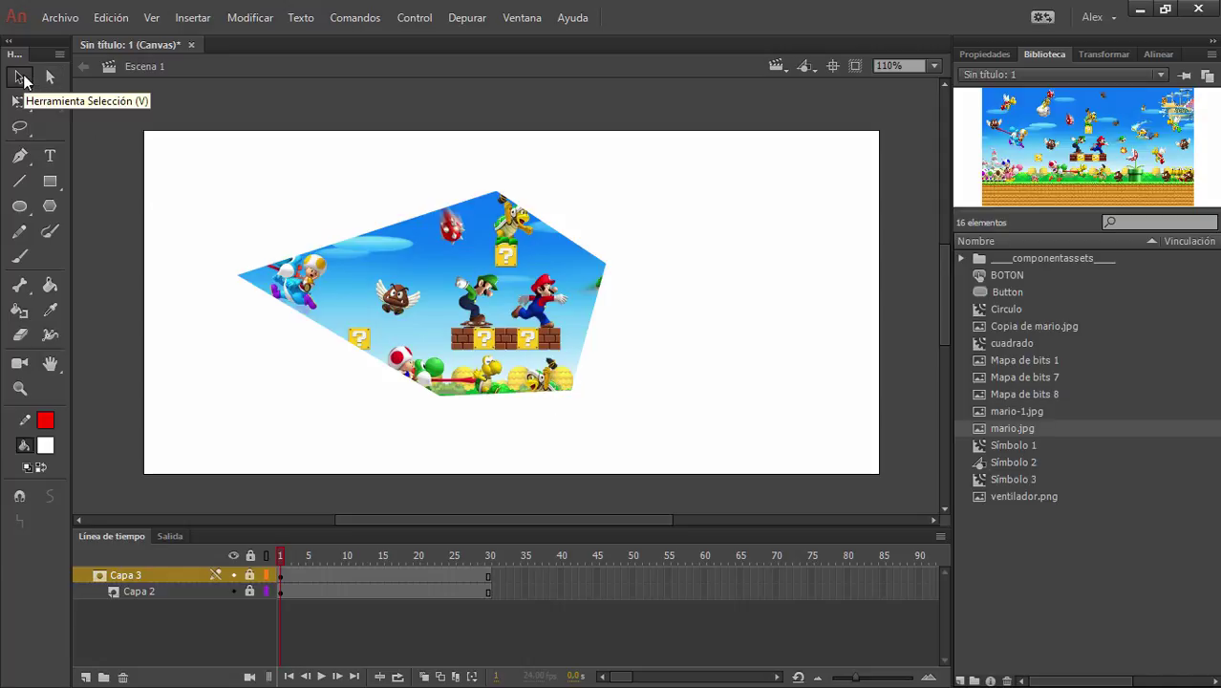
# Unlock both layers, and delete the stretched polygon from the mask layer Capa 3.
pyautogui.click(250, 592)
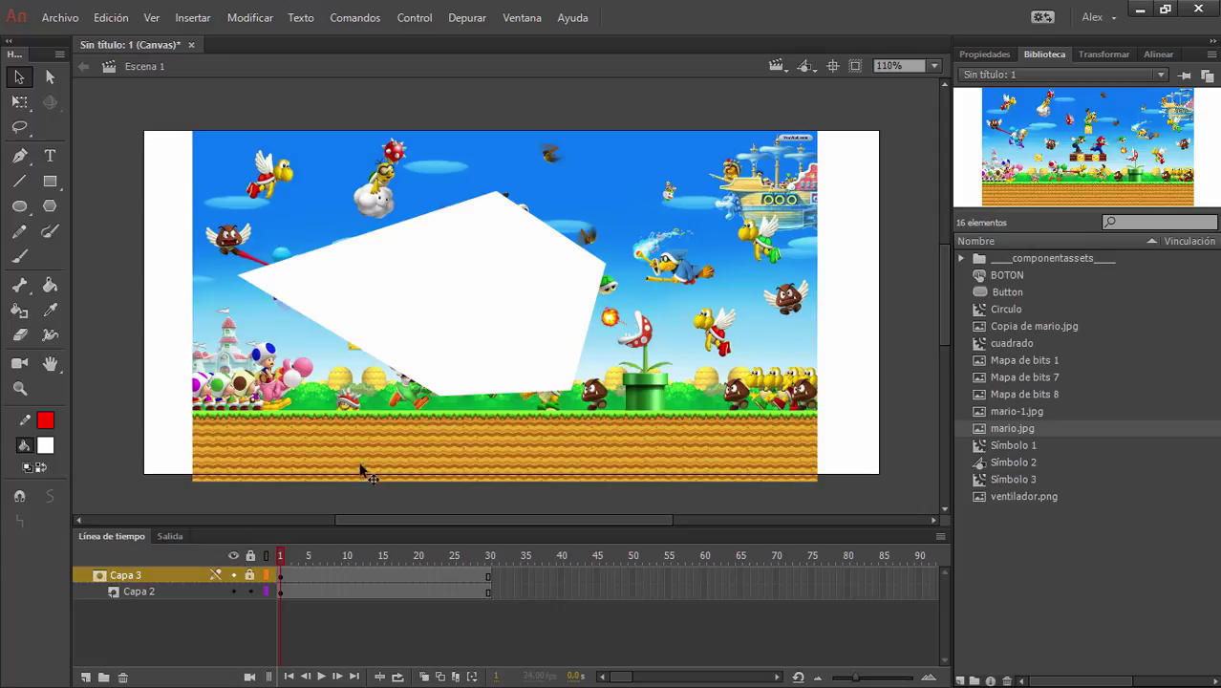
pyautogui.click(249, 574)
pyautogui.click(489, 244)
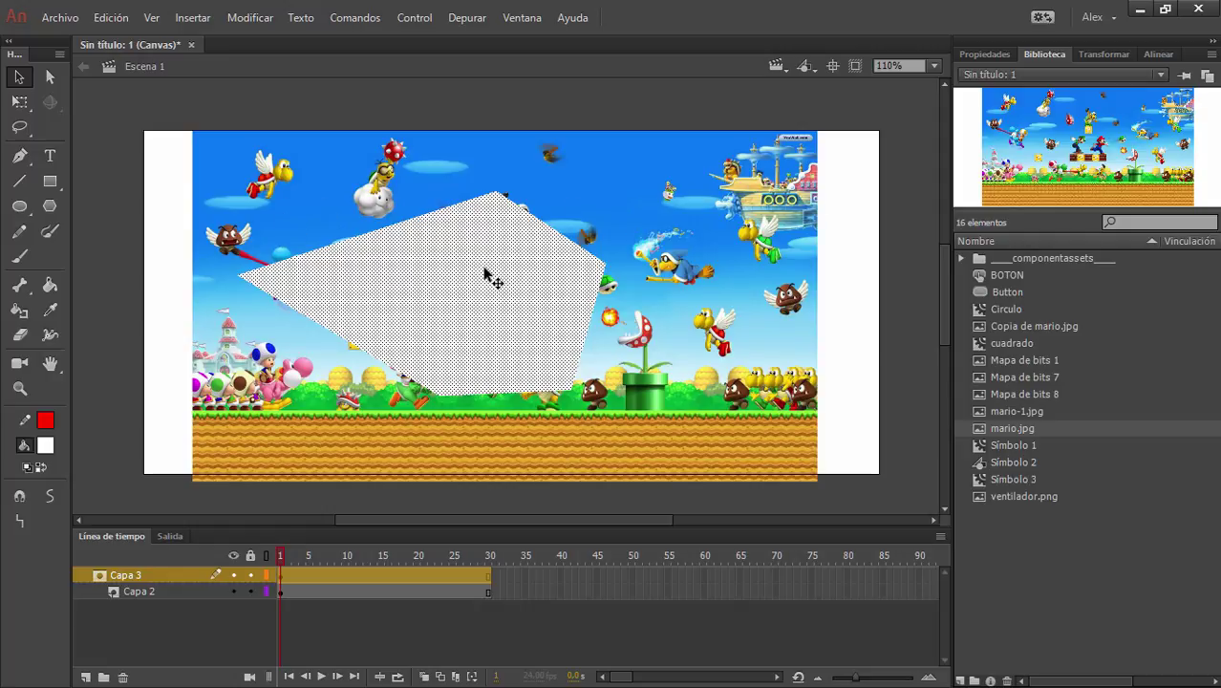
pyautogui.press('Delete')
pyautogui.click(141, 570)
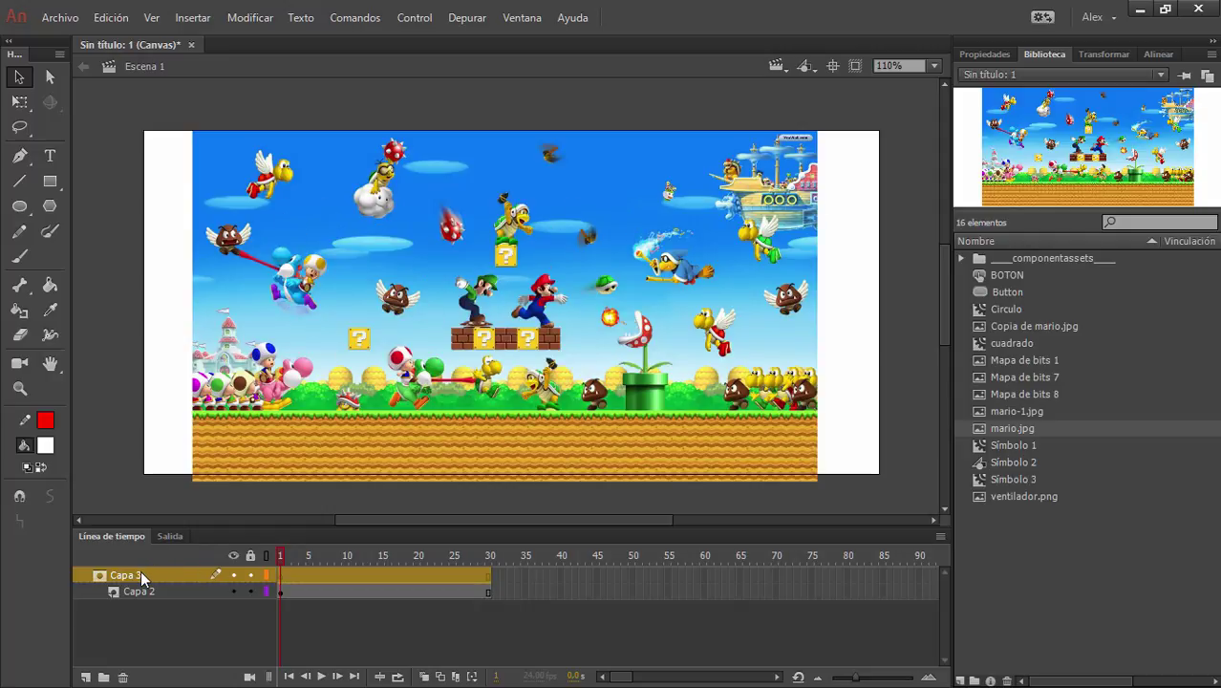
# Draw a white rectangle with a red outline on Capa 3 over the image's upper-left area, and lock Capa 3 and Capa 2.
pyautogui.click(50, 180)
pyautogui.moveTo(826, 121); pyautogui.dragTo(773, 162)
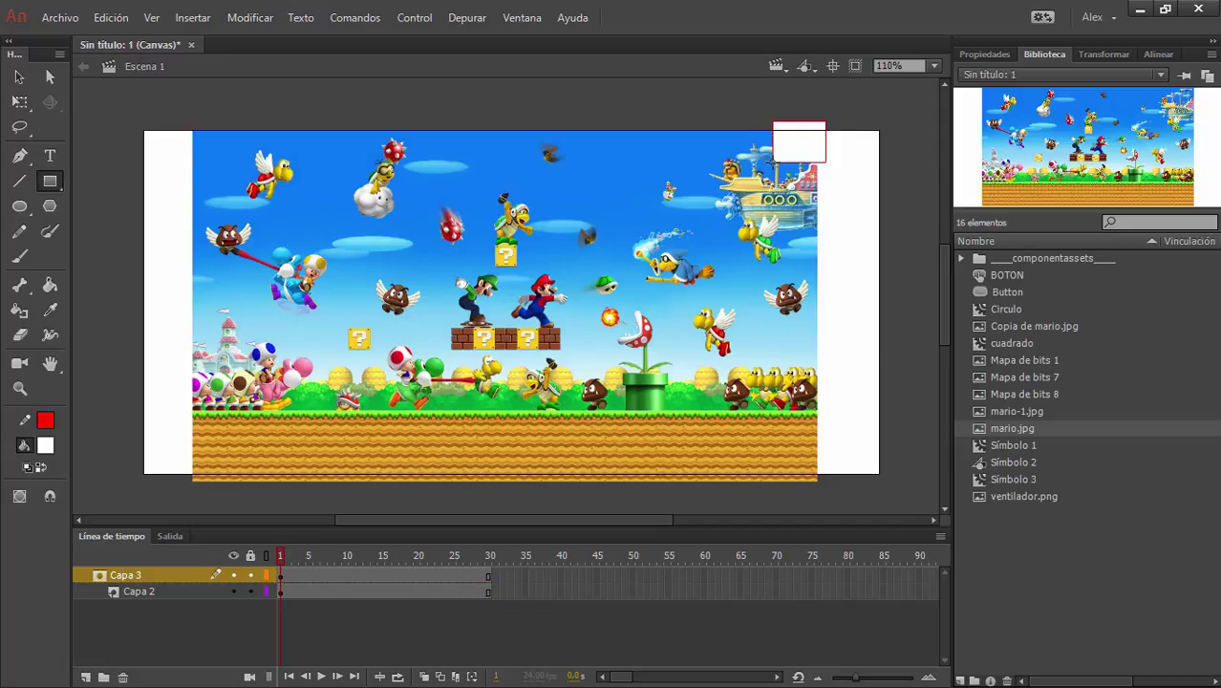
pyautogui.hotkey('ctrl', 'z')
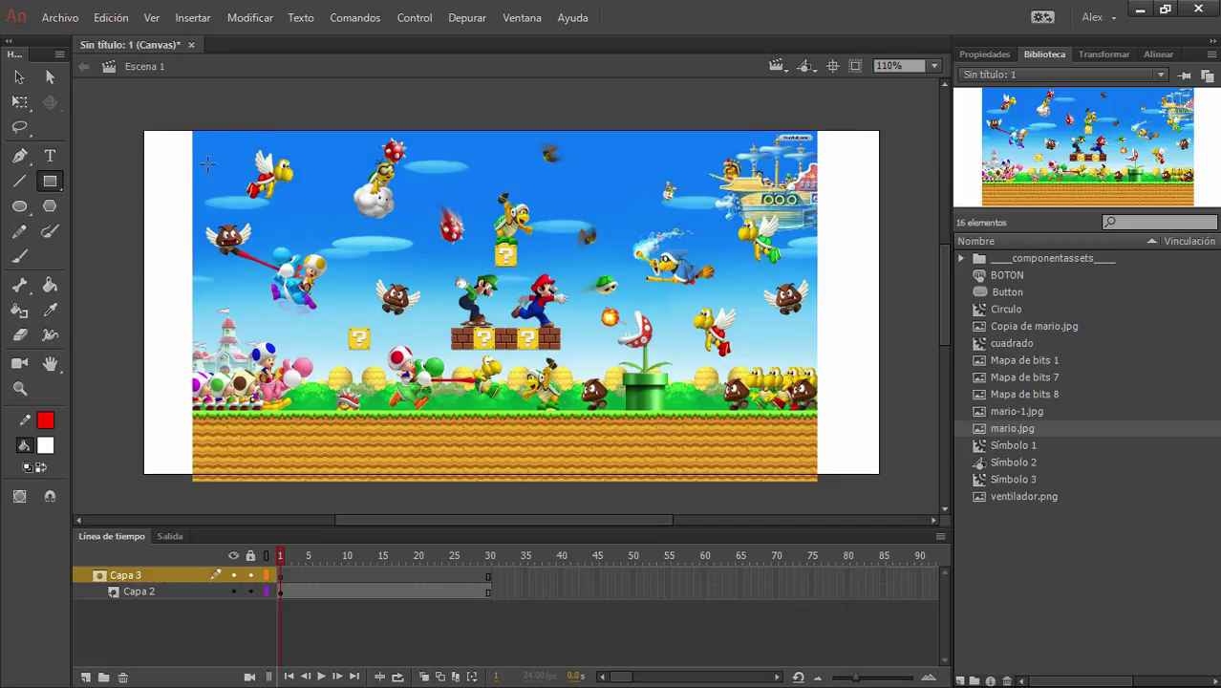
pyautogui.moveTo(189, 139); pyautogui.dragTo(451, 338)
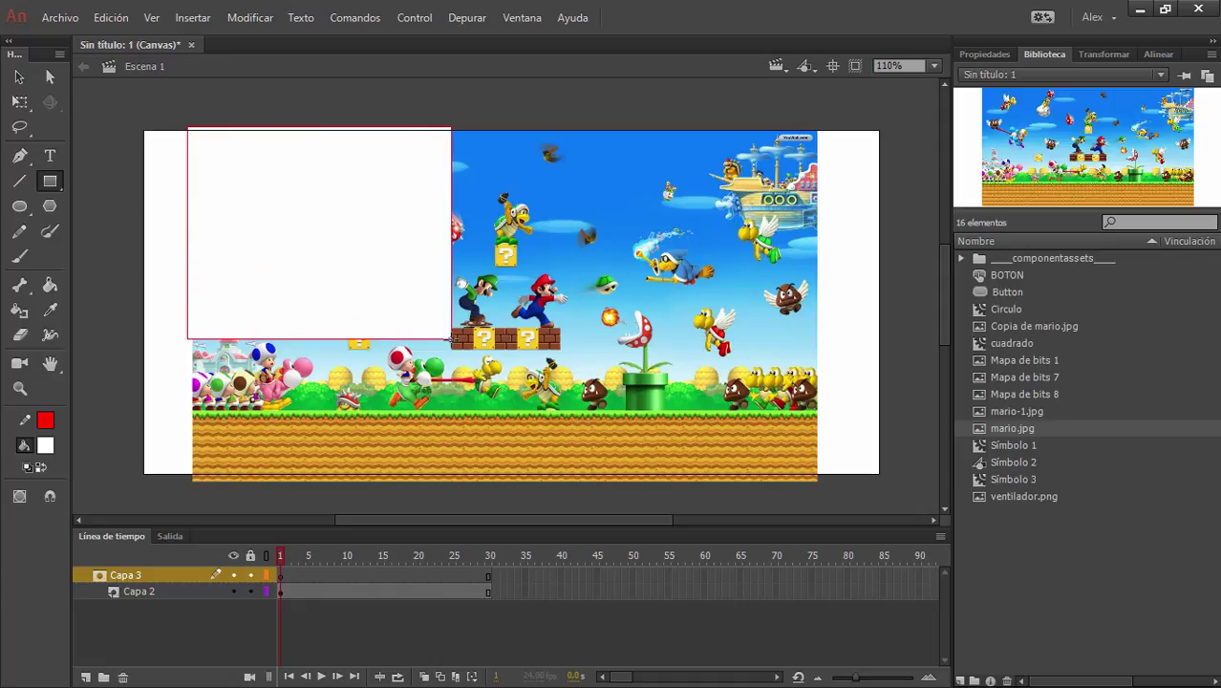
pyautogui.click(249, 575)
pyautogui.click(249, 591)
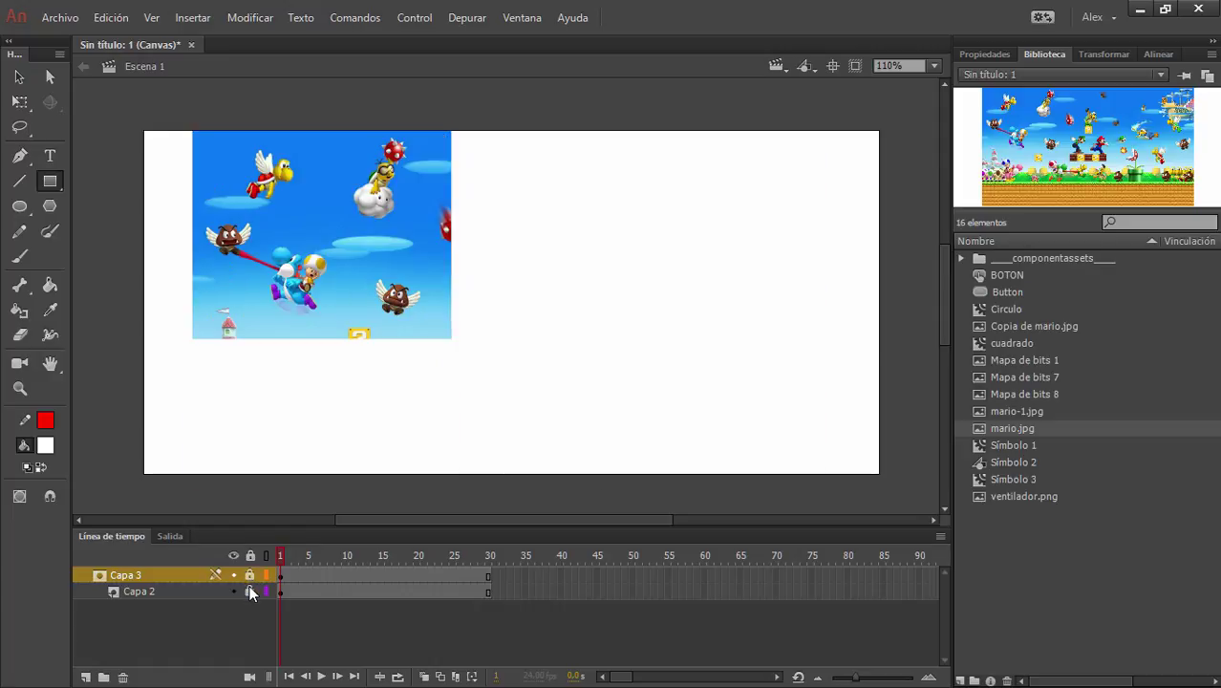
# Unlock both layers to compare the full image with its masked area, and lock them again.
pyautogui.press('v')
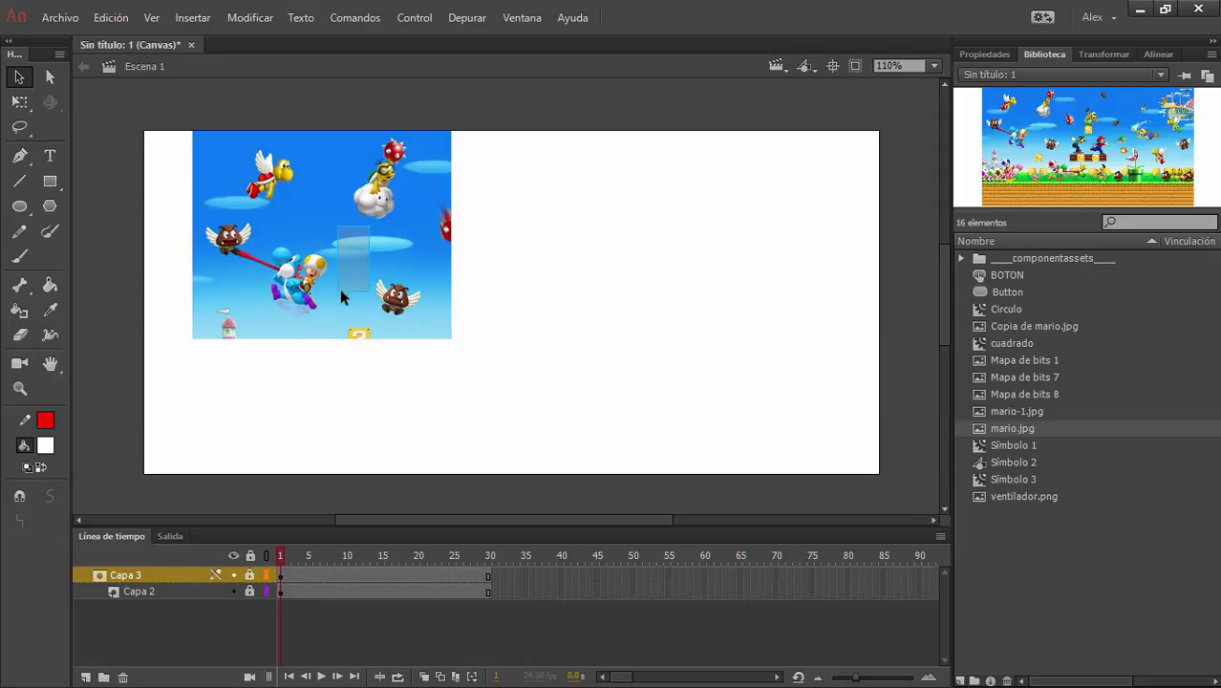
pyautogui.click(29, 82)
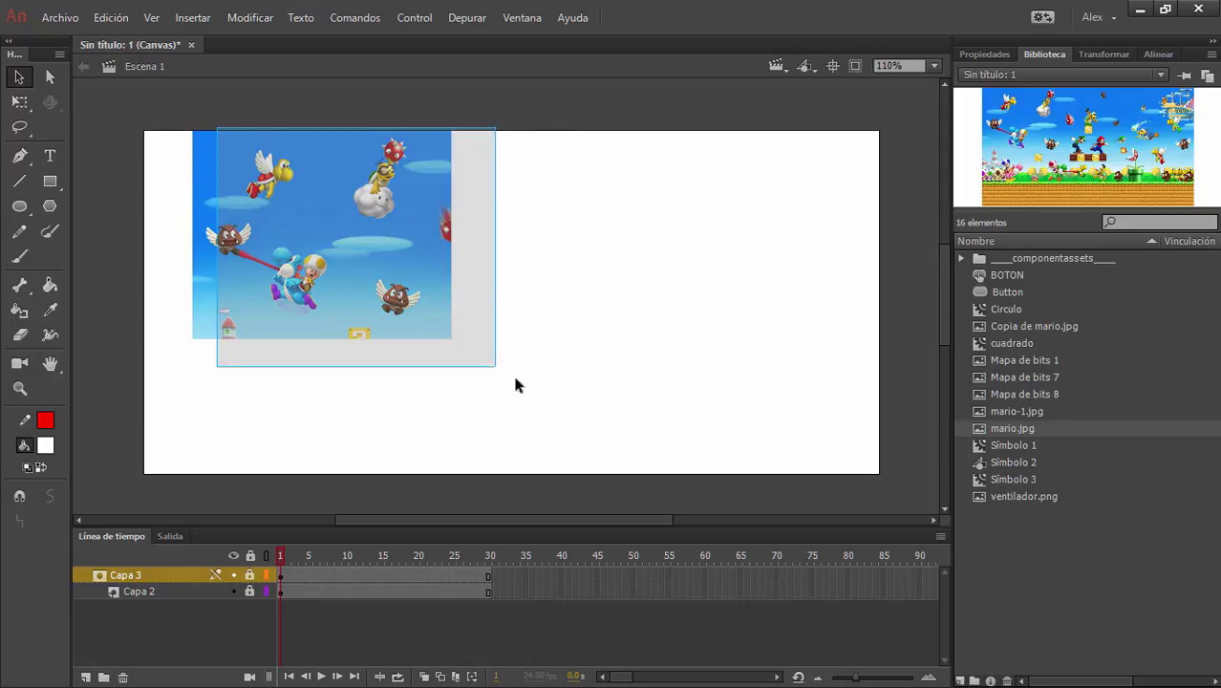
pyautogui.click(249, 575)
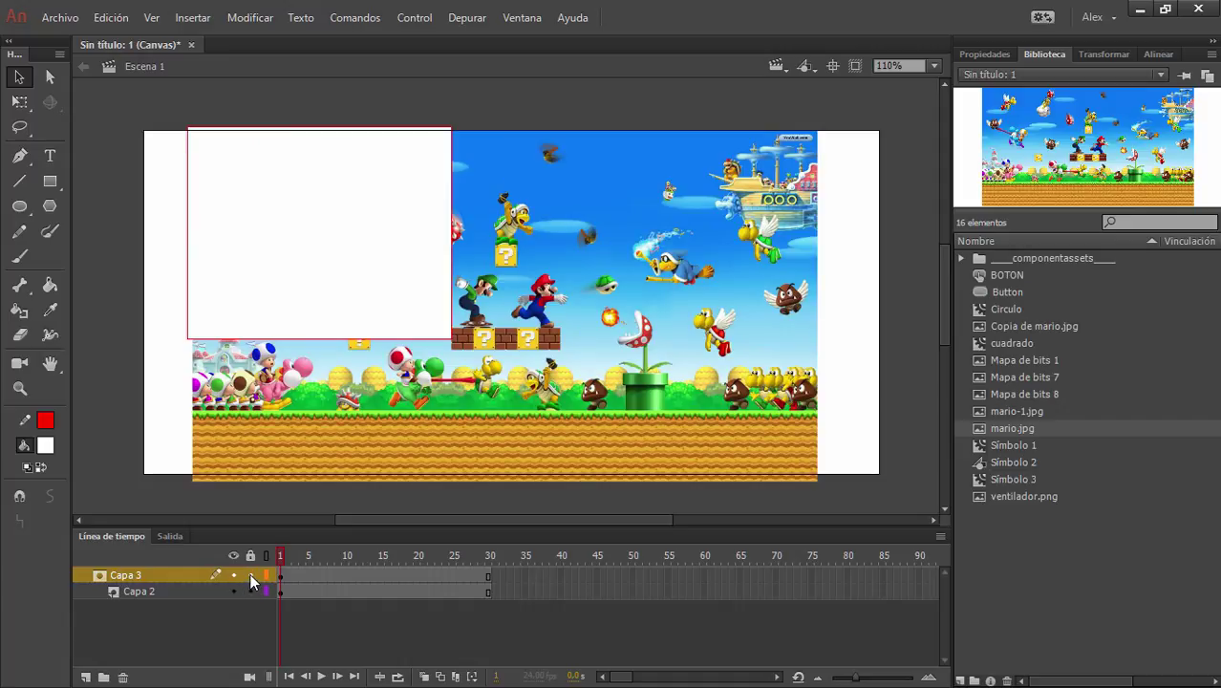
pyautogui.click(249, 575)
pyautogui.click(251, 591)
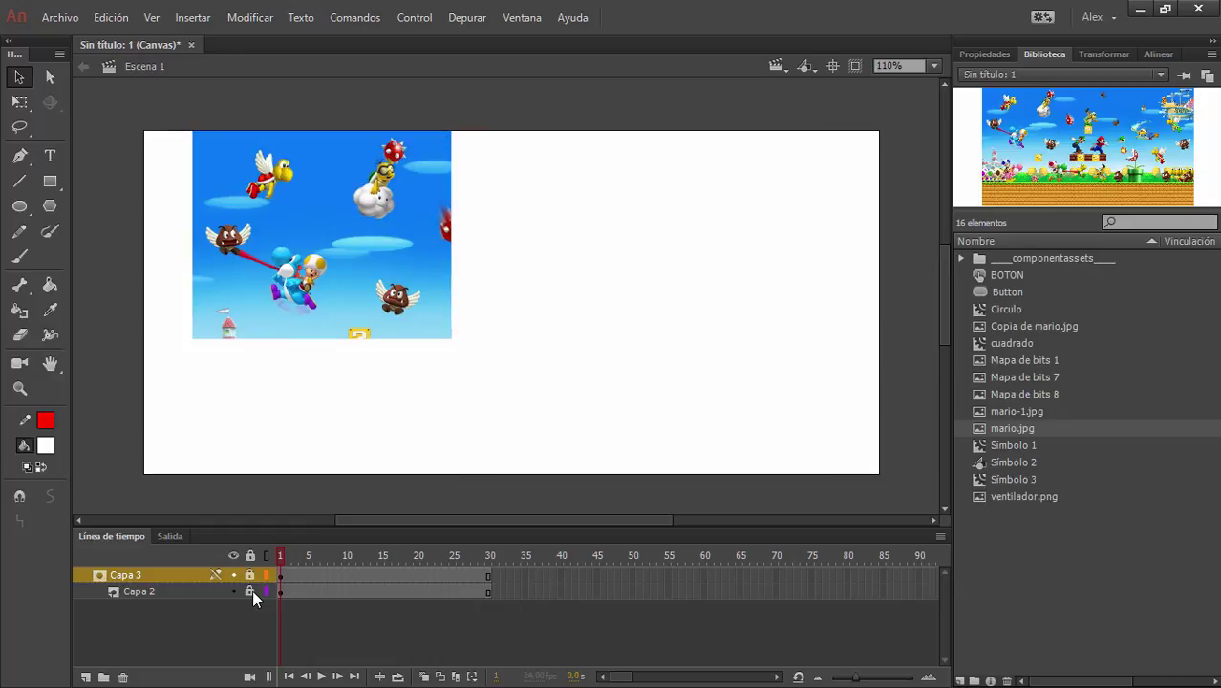
# Unlock both layers and create a motion tween on Capa 3, accepting the conversion of the rectangle into a symbol.
pyautogui.click(488, 575)
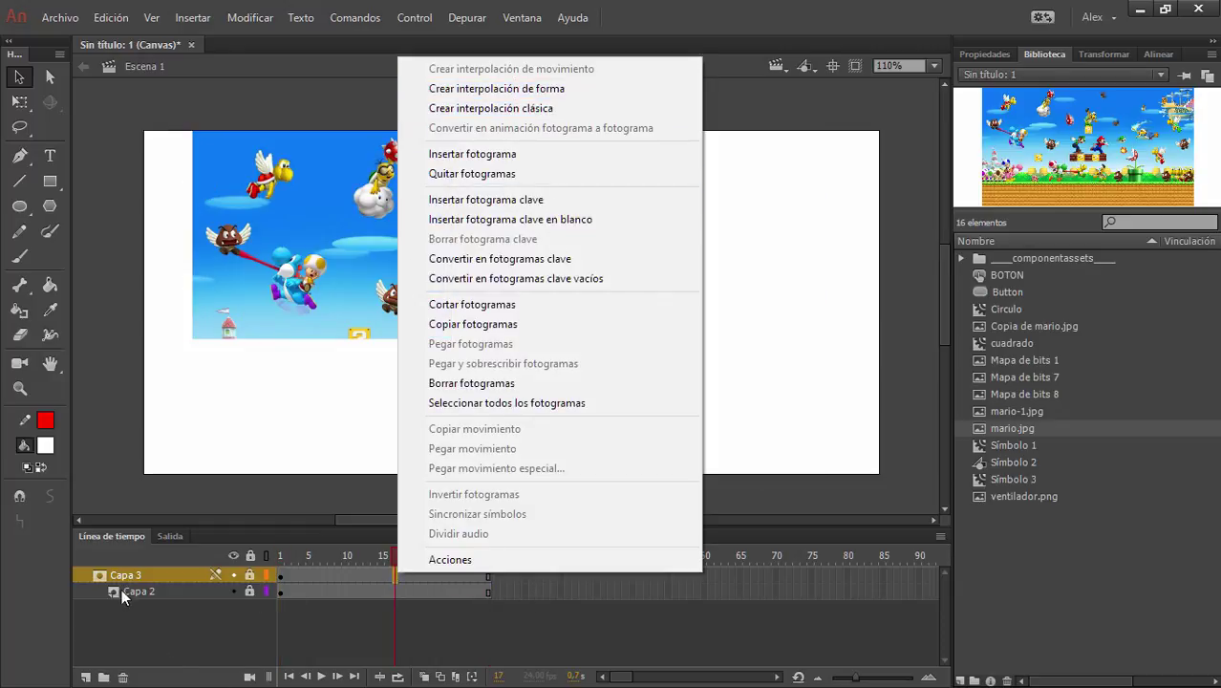
pyautogui.click(244, 574)
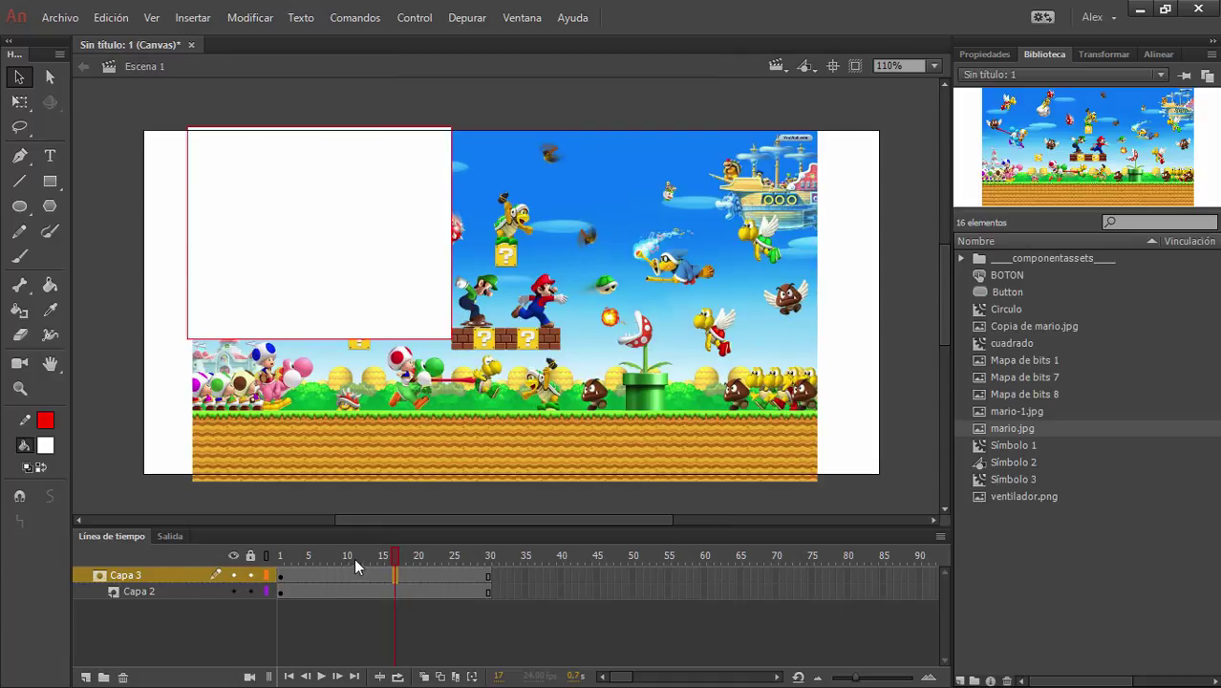
pyautogui.rightClick(355, 570)
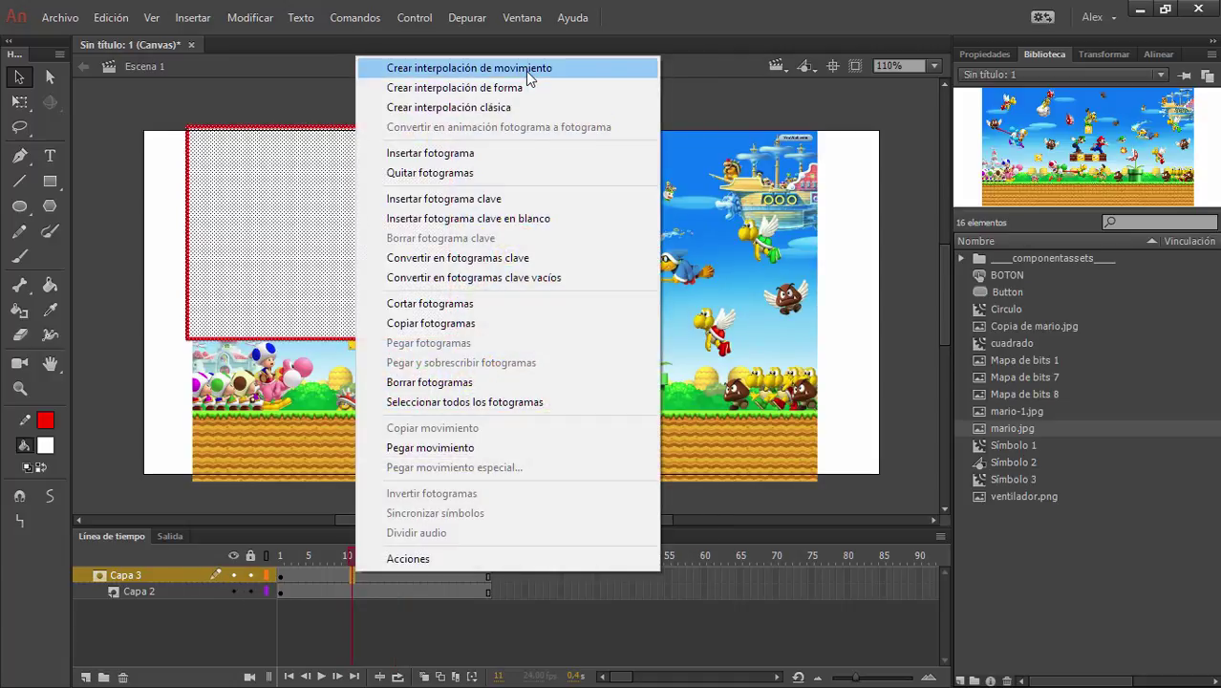
pyautogui.click(525, 71)
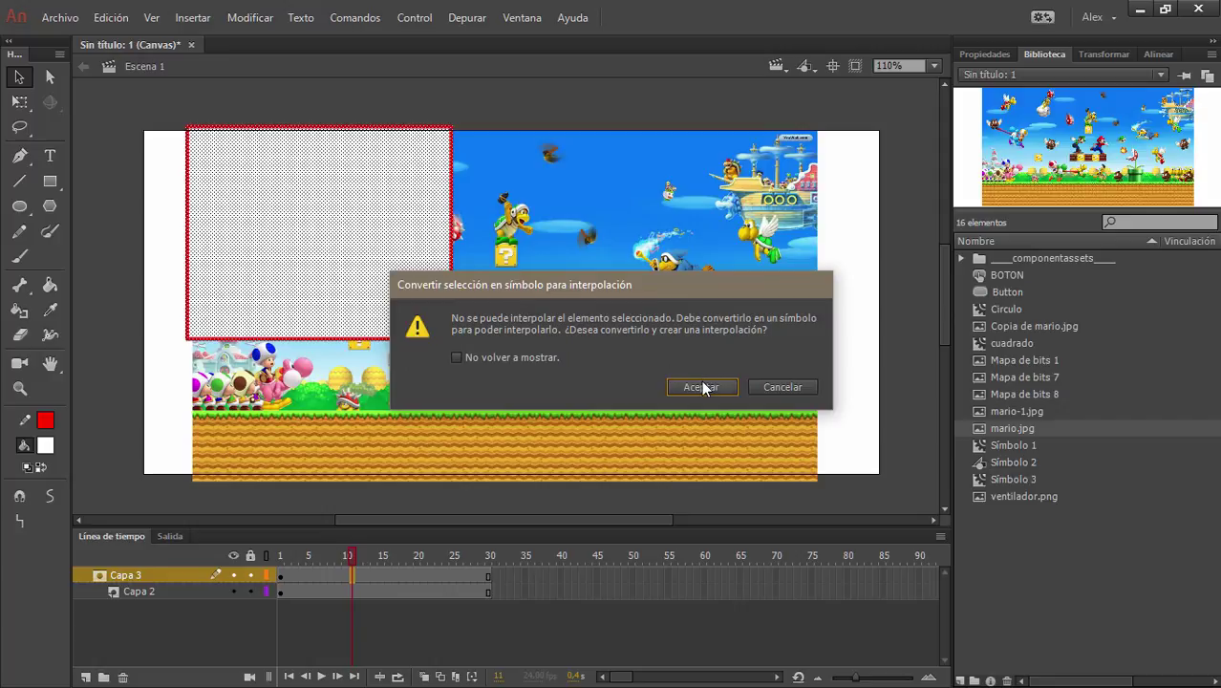
pyautogui.click(705, 386)
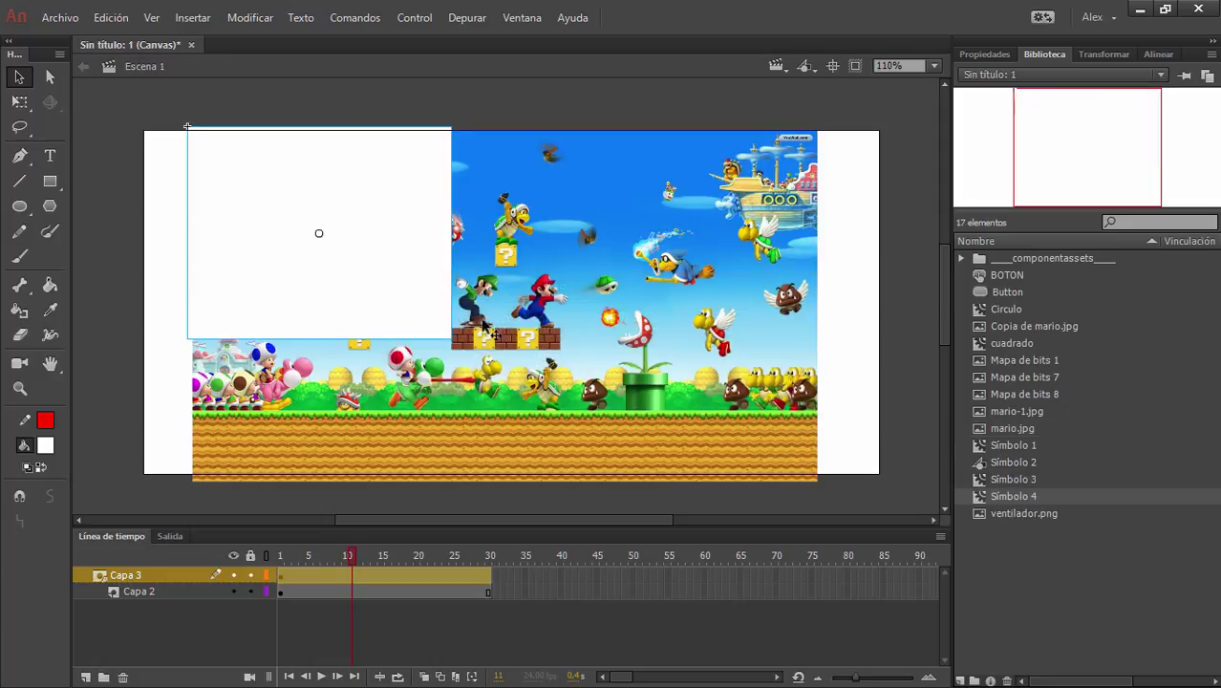
# At frame 30, move the rectangle horizontally to the image's upper-right area to set the tween's end position.
pyautogui.click(350, 570)
pyautogui.moveTo(354, 564); pyautogui.dragTo(489, 558)
pyautogui.click(319, 232)
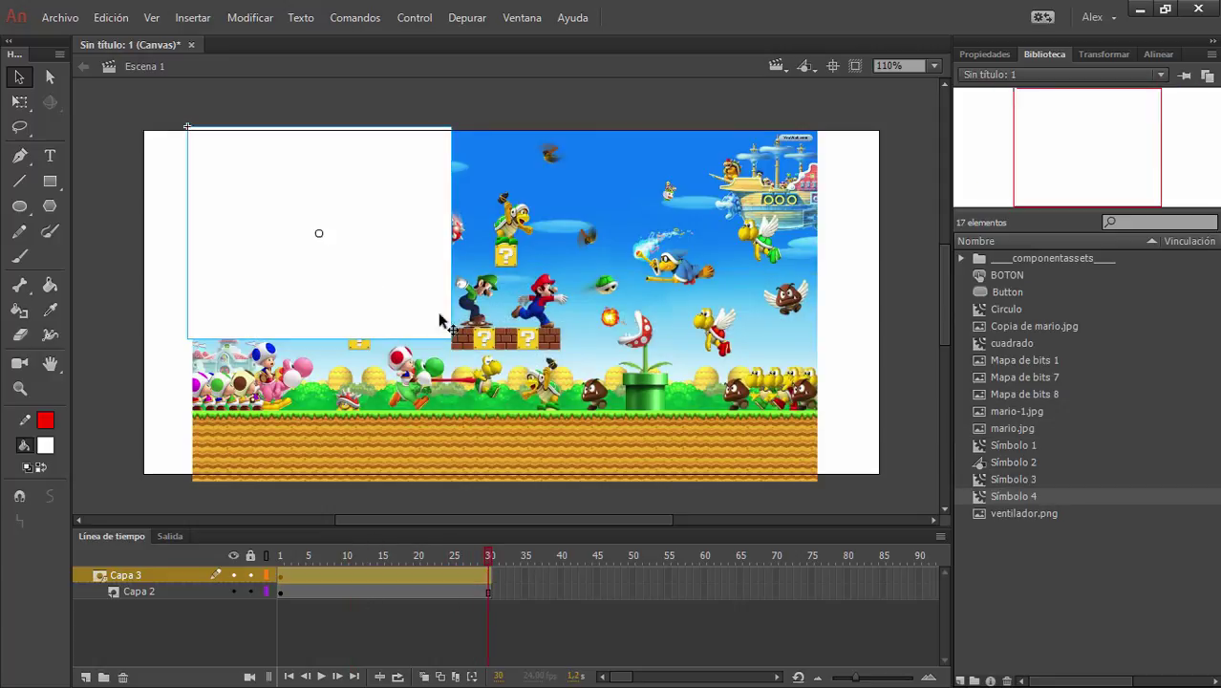
pyautogui.moveTo(550, 256); pyautogui.dragTo(760, 262)
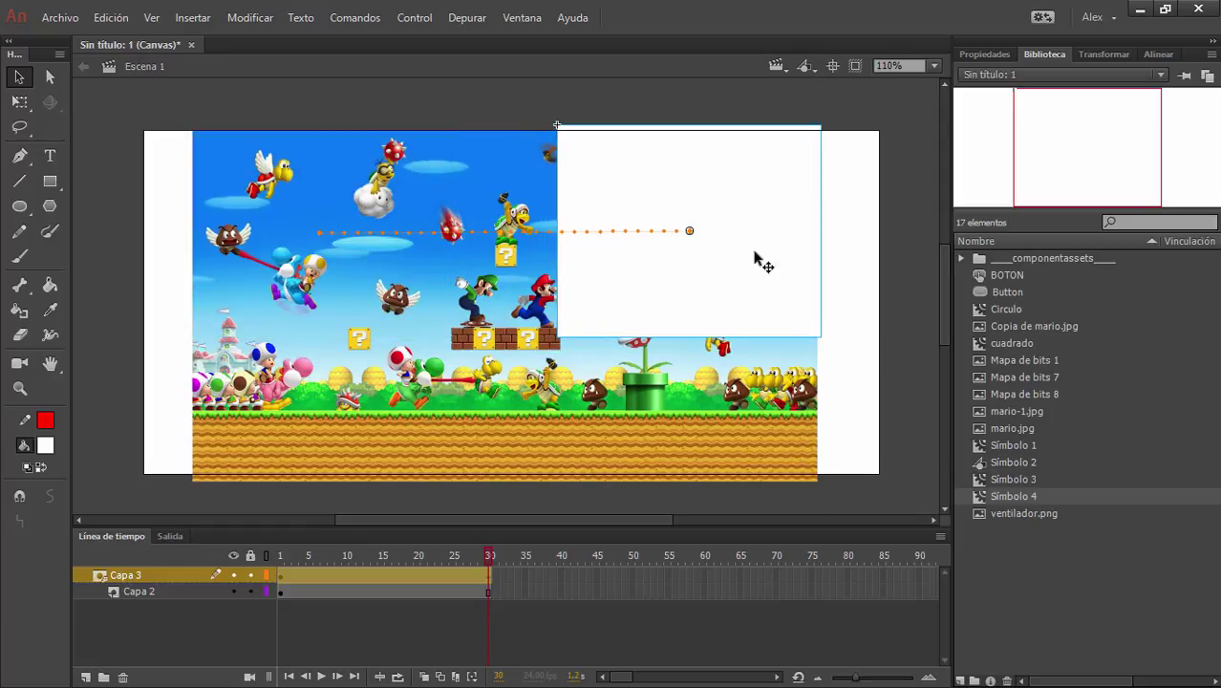
# Return to frame 1, lock Capa 3 and Capa 2, and play the animated mask.
pyautogui.moveTo(487, 571); pyautogui.dragTo(226, 598)
pyautogui.click(249, 575)
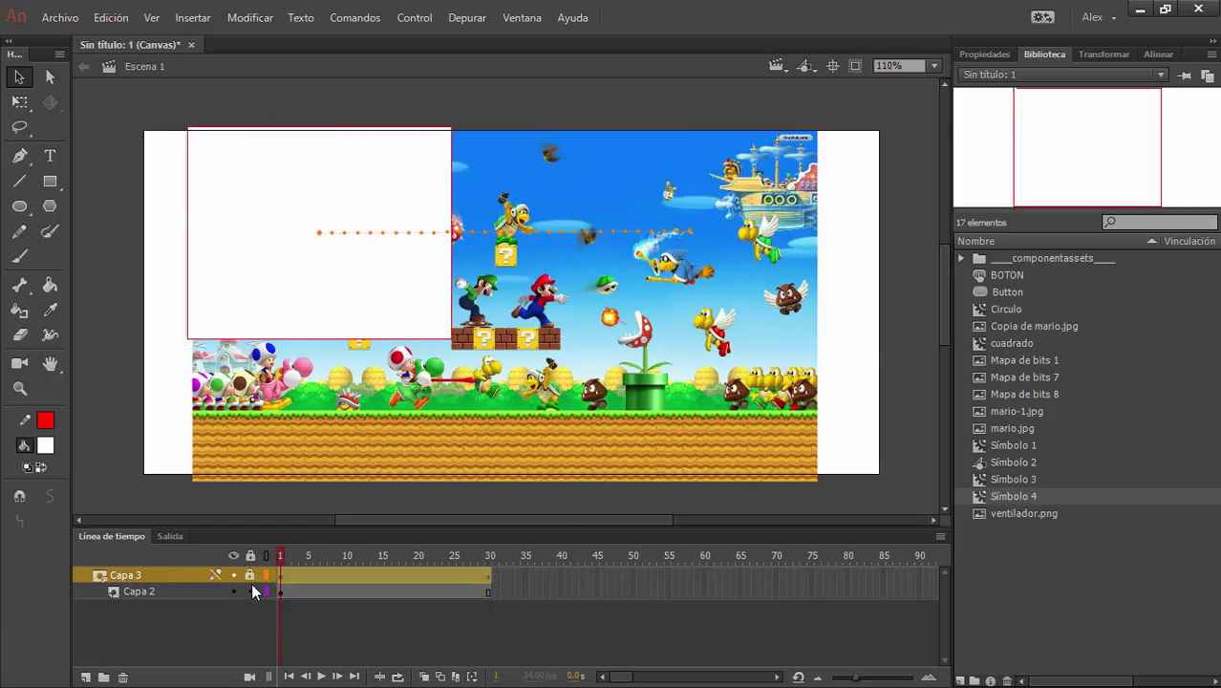
pyautogui.click(251, 591)
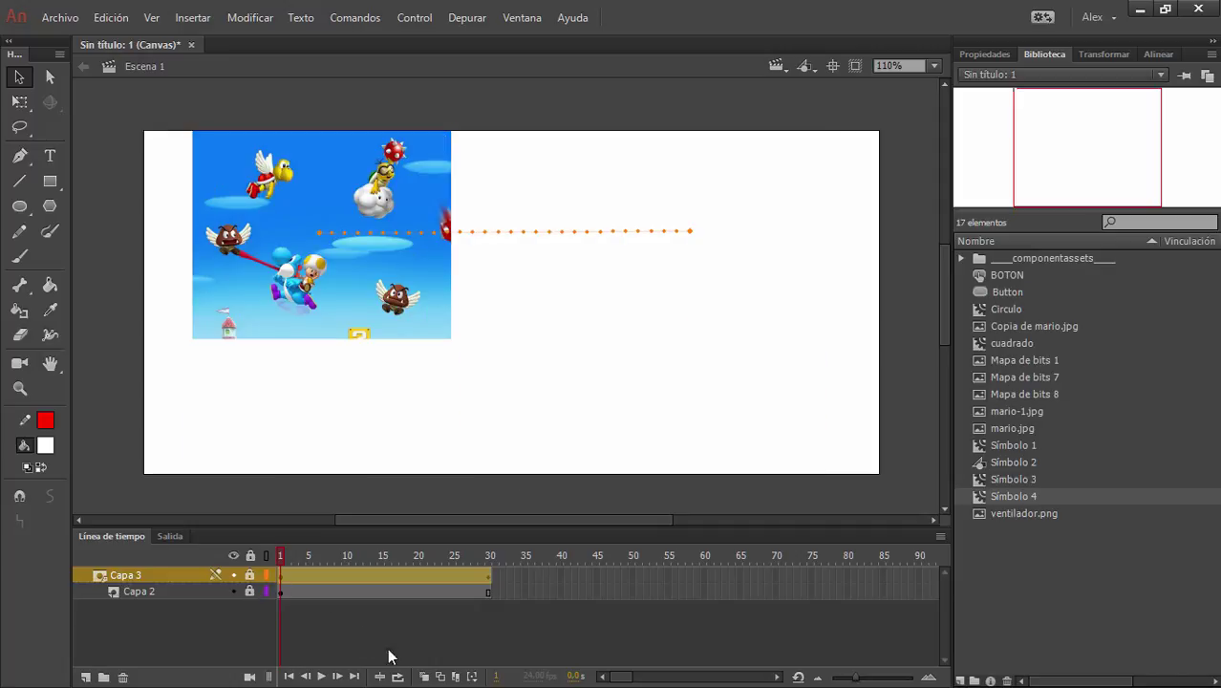
pyautogui.click(321, 675)
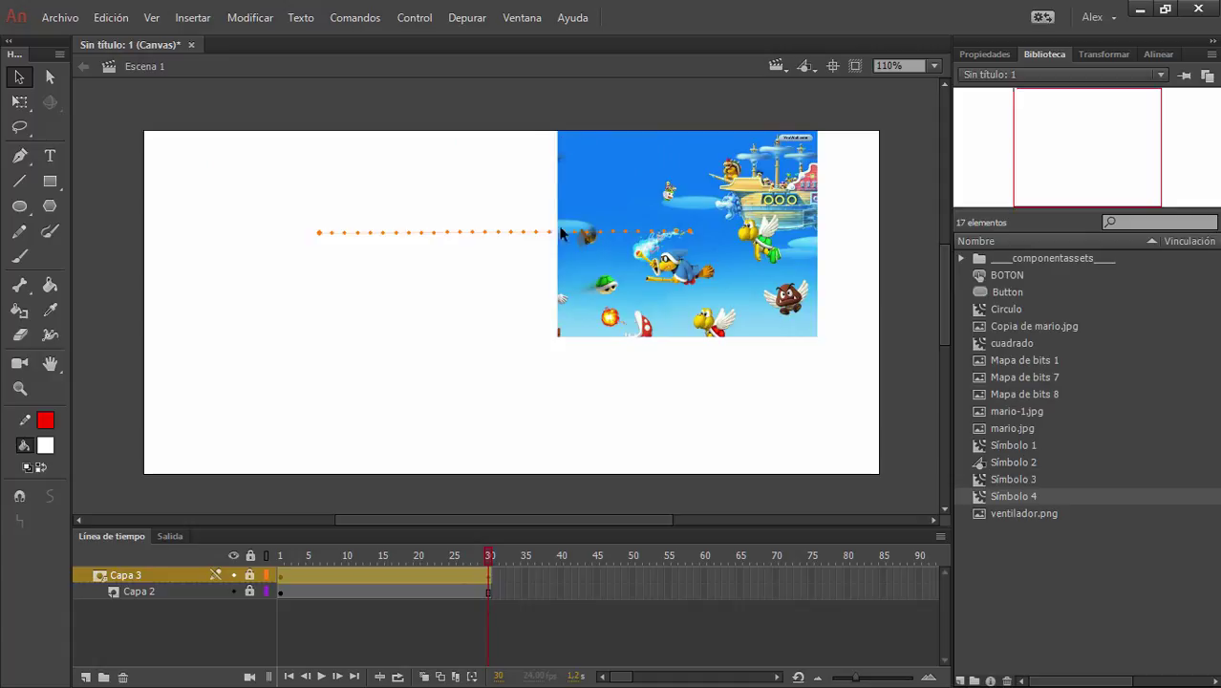
pyautogui.hotkey('ctrl', 'Return')
pyautogui.click(138, 592)
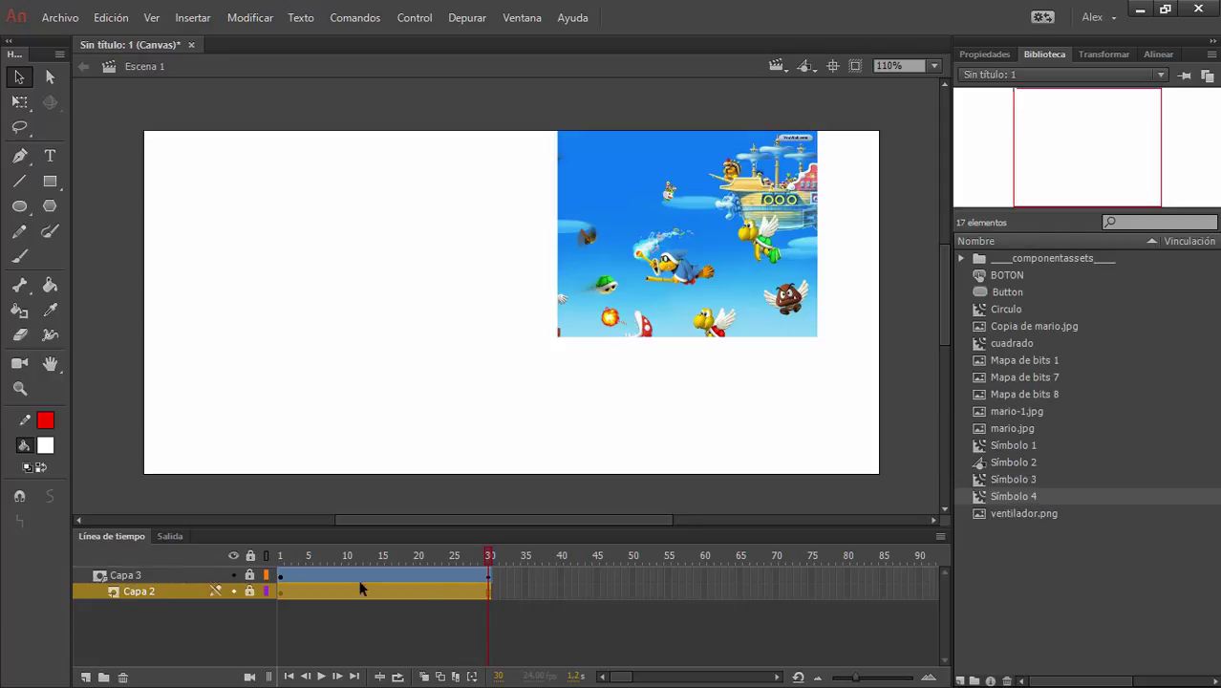
pyautogui.moveTo(489, 557)
pyautogui.mouseDown()
pyautogui.moveTo(246, 556)
pyautogui.moveTo(492, 557)
pyautogui.mouseUp()
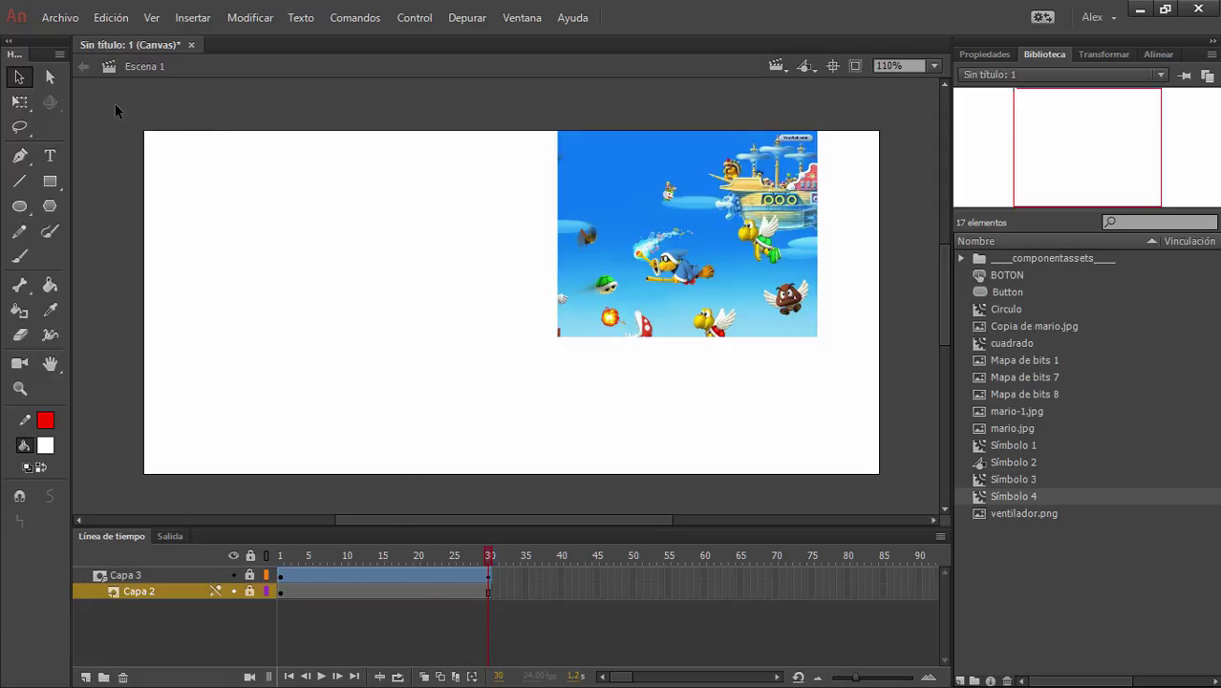
pyautogui.moveTo(115, 103); pyautogui.dragTo(855, 488)
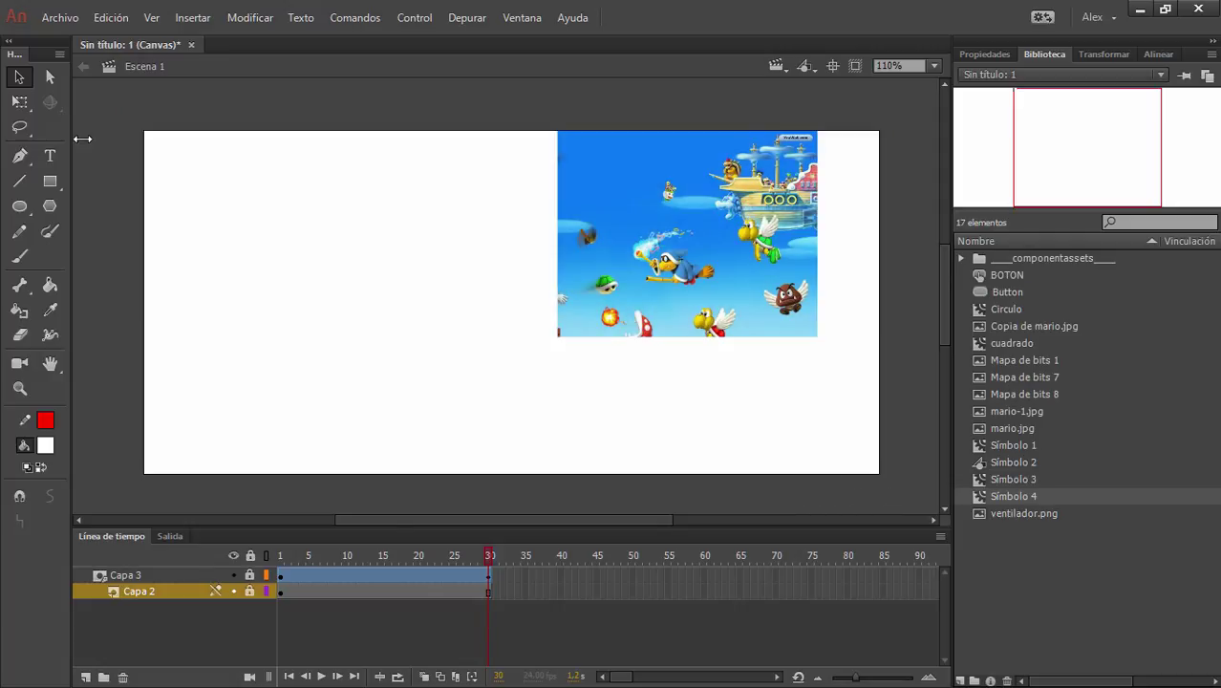